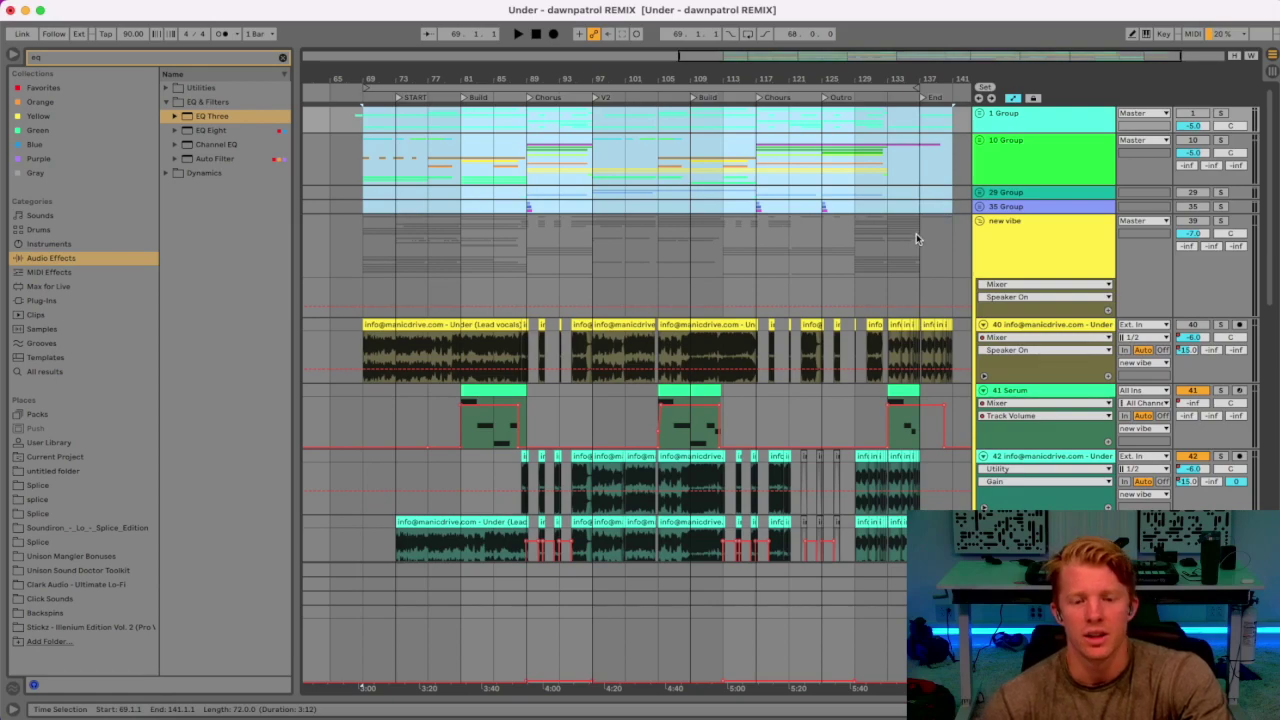
Collapse all tracks in the arrangement to single-line height.
scroll(917, 237, "down", 15)
scroll(920, 274, "down", 8)
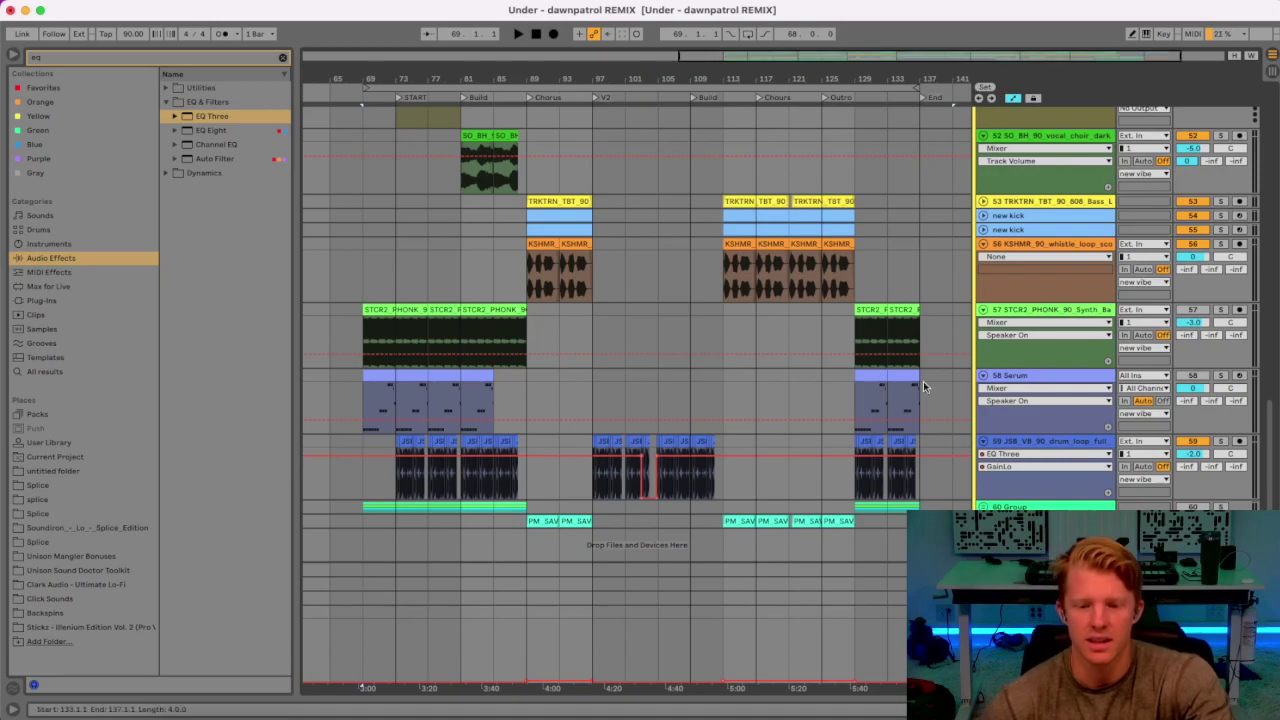
scroll(629, 402, "up", 9)
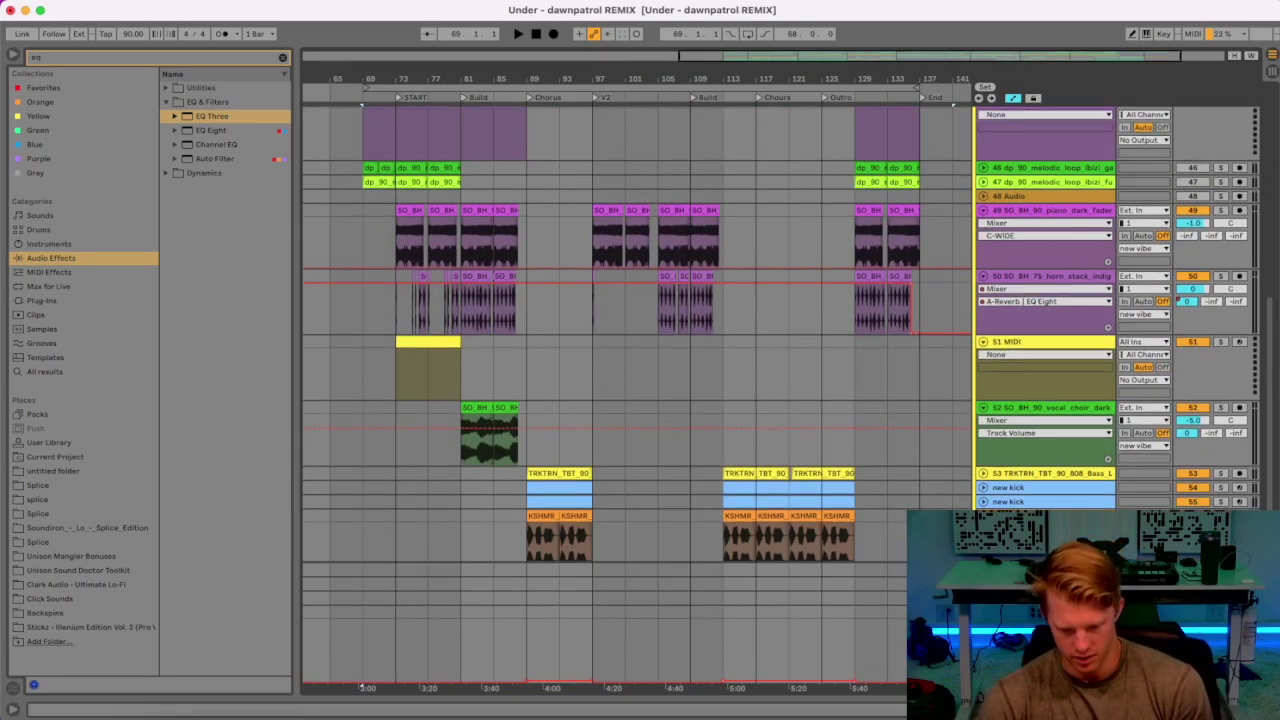
key("alt+u")
scroll(831, 450, "down", 2)
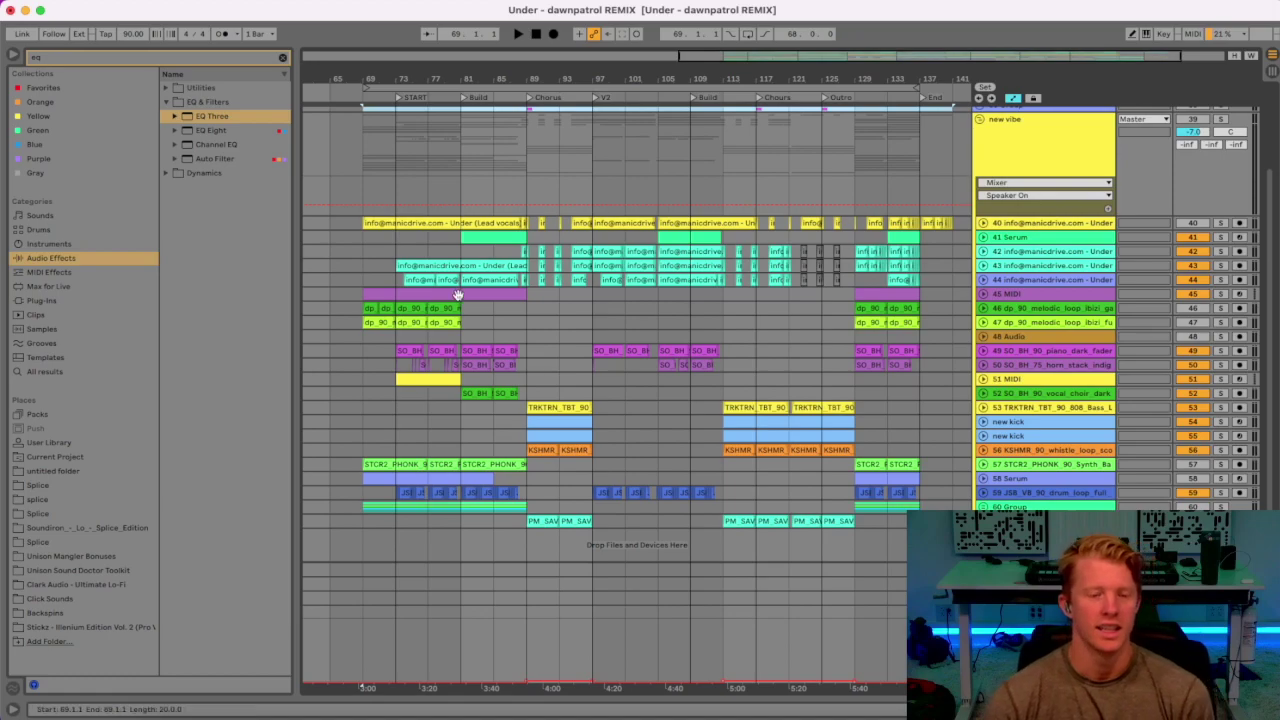
Play the arrangement from bar 73 into the build section to review the existing drums and vocals.
left_click(397, 251)
key("space")
key("space")
key("space")
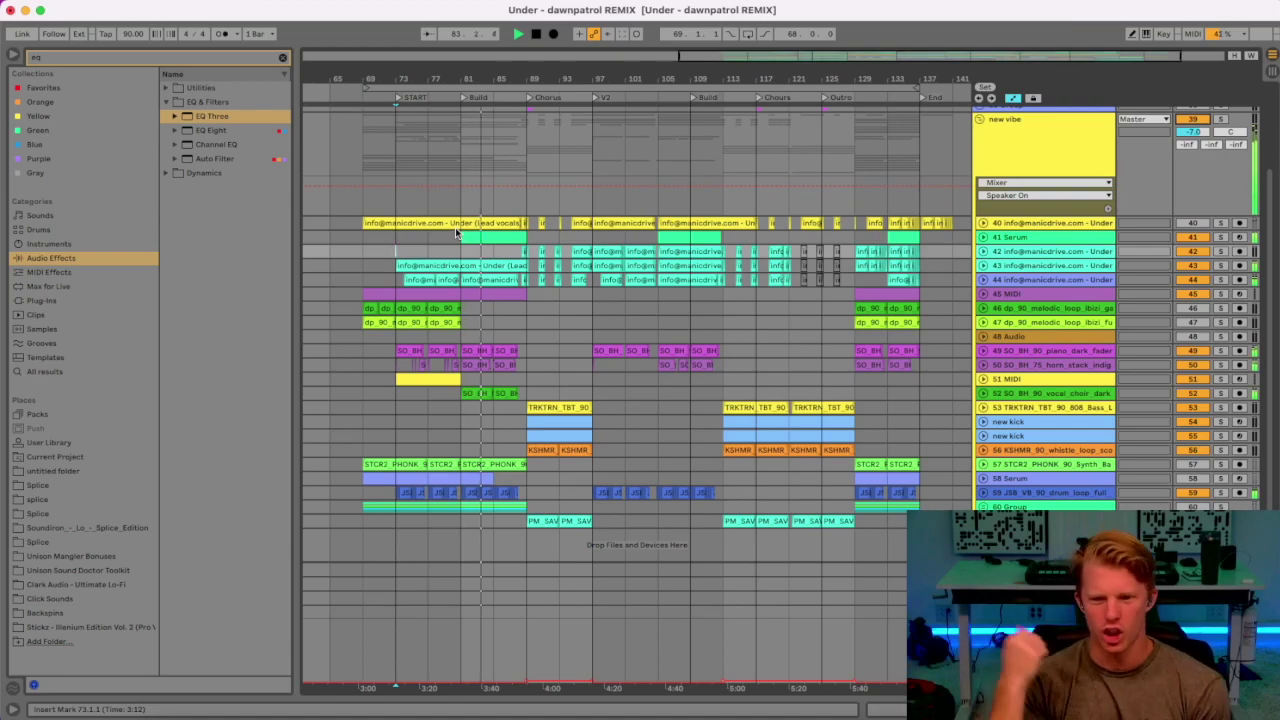
key("space")
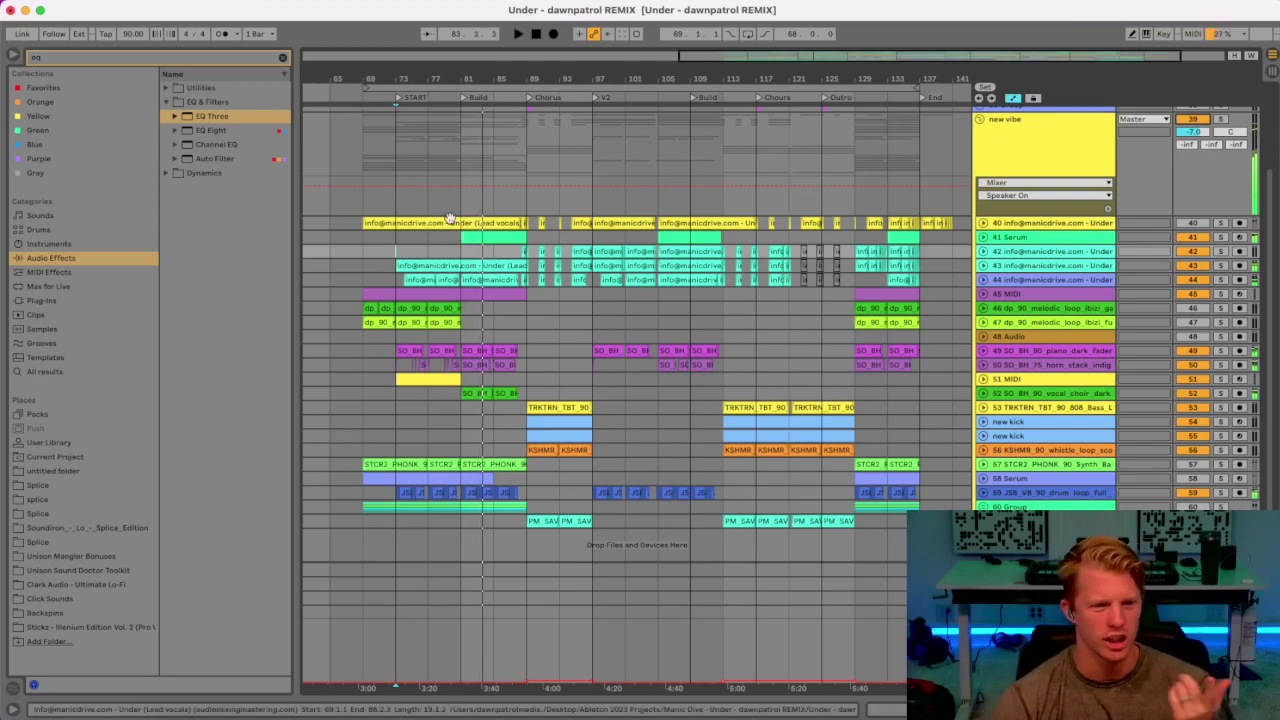
Search for "shaker" in the Splice samples folder and expand its sounds and packs folders.
left_click(283, 58)
type("shi")
key("BackSpace")
type("aker")
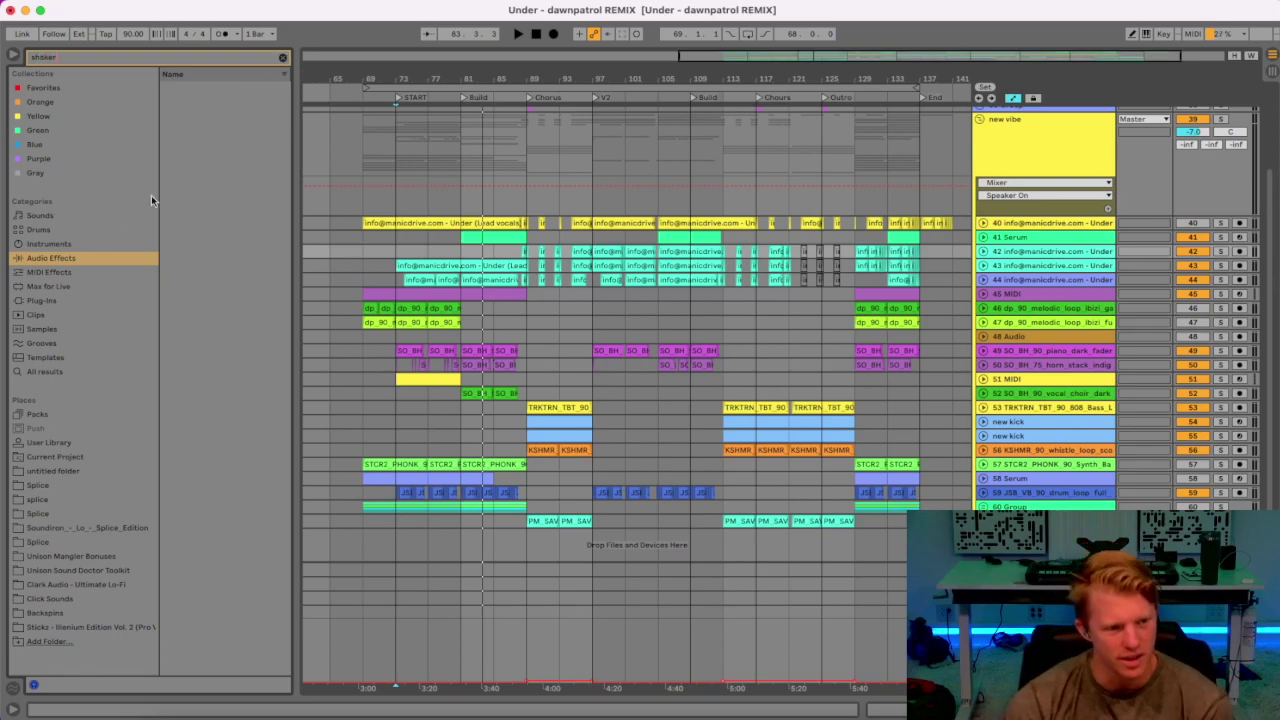
left_click(77, 540)
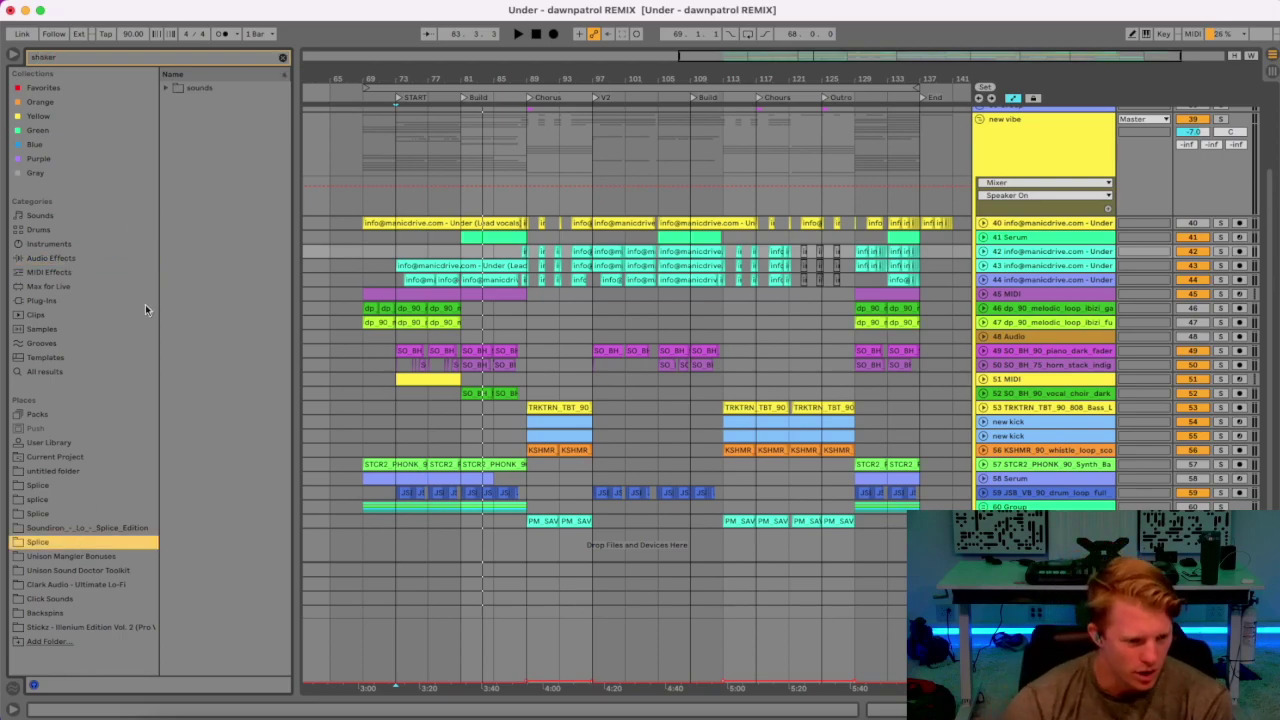
left_click(167, 88)
left_click(176, 103)
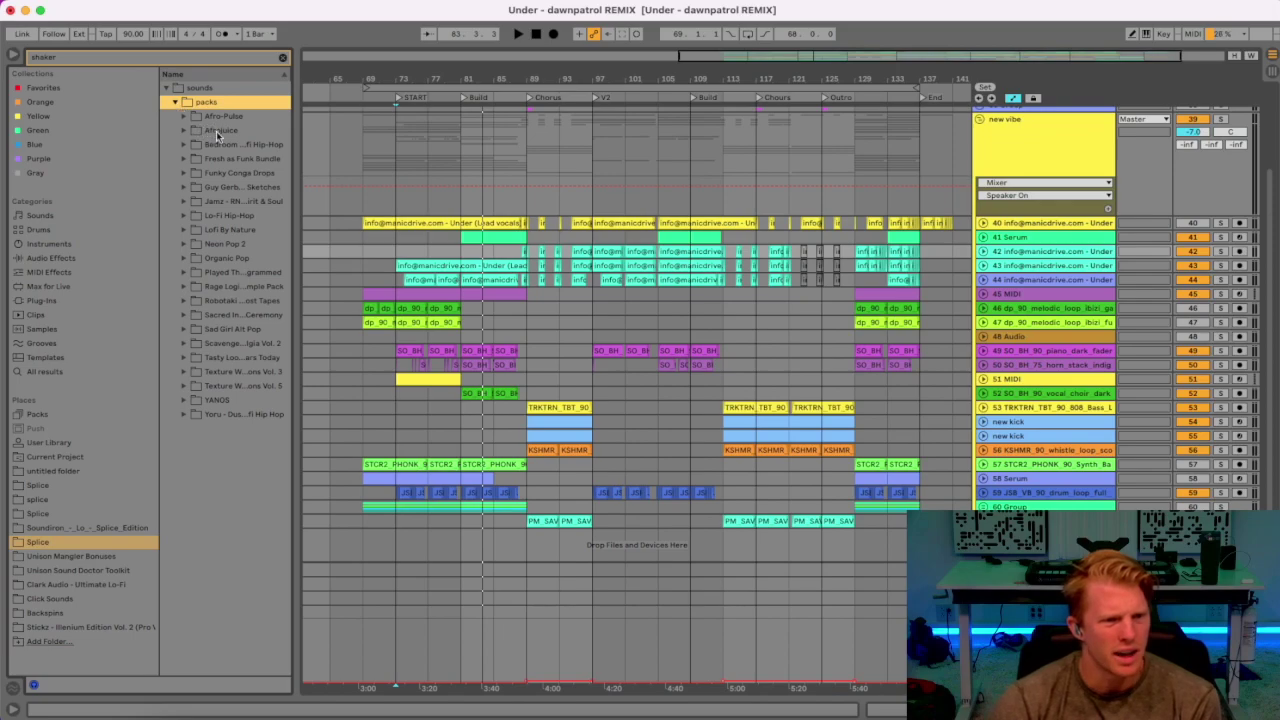
Widen the browser, refine the search to "shaker 90", and preview BO_FAF_90_Drum_Shaker_Loop_Soft.wav from the Fresh as Funk Bundle.
left_click_drag(296, 171, 410, 171)
left_click(238, 57)
type("shaker 90")
left_click(186, 130)
left_click(195, 145)
left_click(203, 159)
left_click(212, 173)
left_click(238, 189)
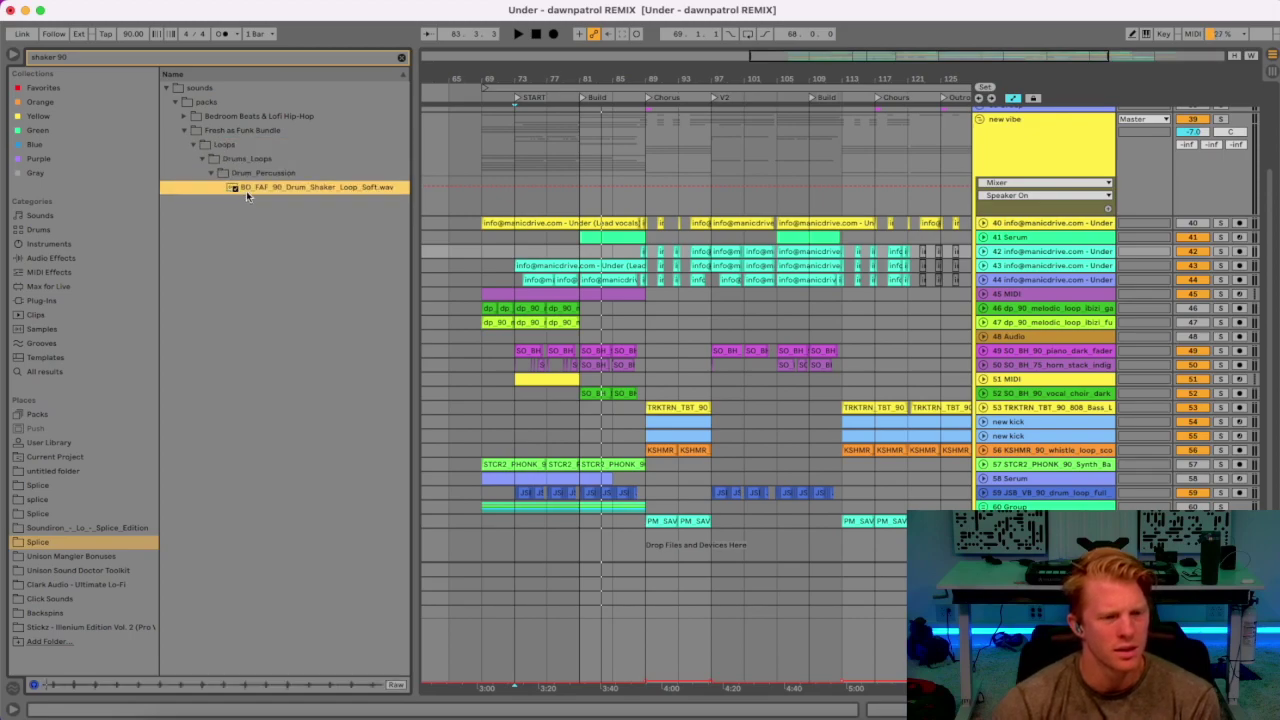
Preview BBL_90_perc_loop_shakers_on_crack.wav from the Bedroom Beats & Lofi Hip-Hop pack.
left_click(184, 116)
left_click(194, 130)
left_click(202, 144)
left_click(211, 158)
left_click(230, 173)
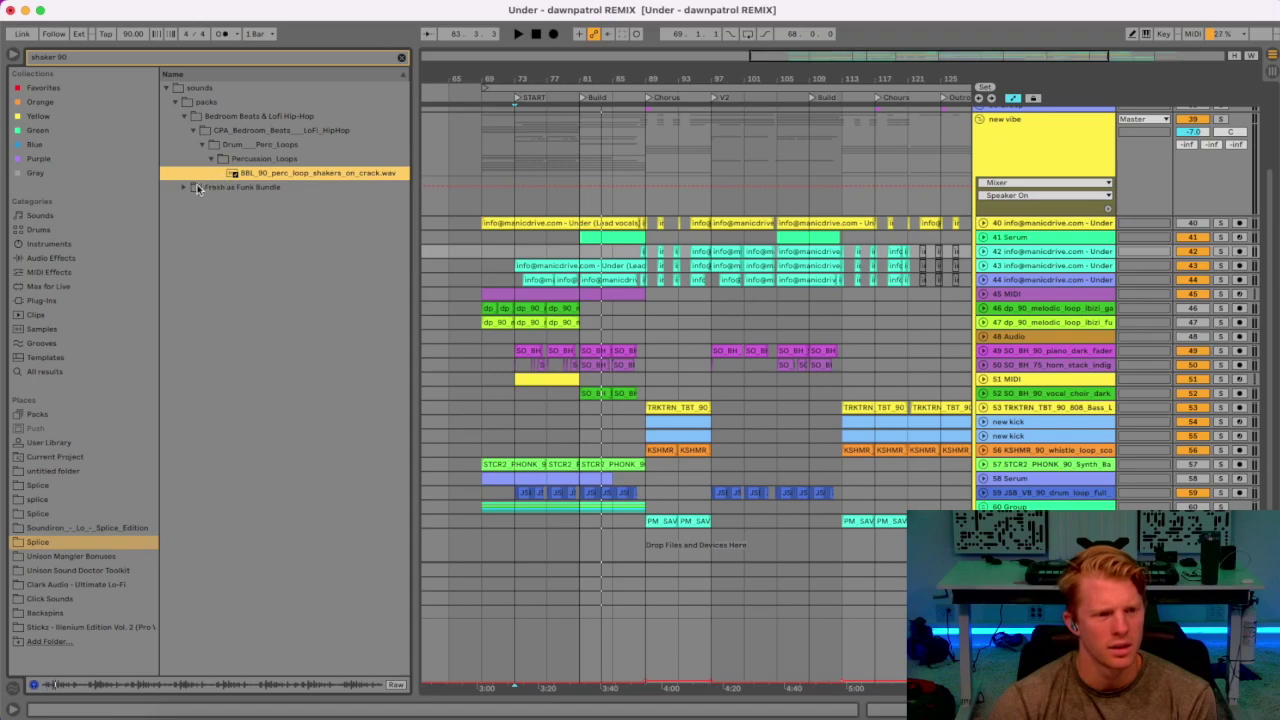
Place BO_FAF_90_Drum_Shaker_Loop_Soft.wav on a new track at bar 81, the start of the build, and play it.
left_click(198, 186)
left_click(248, 187)
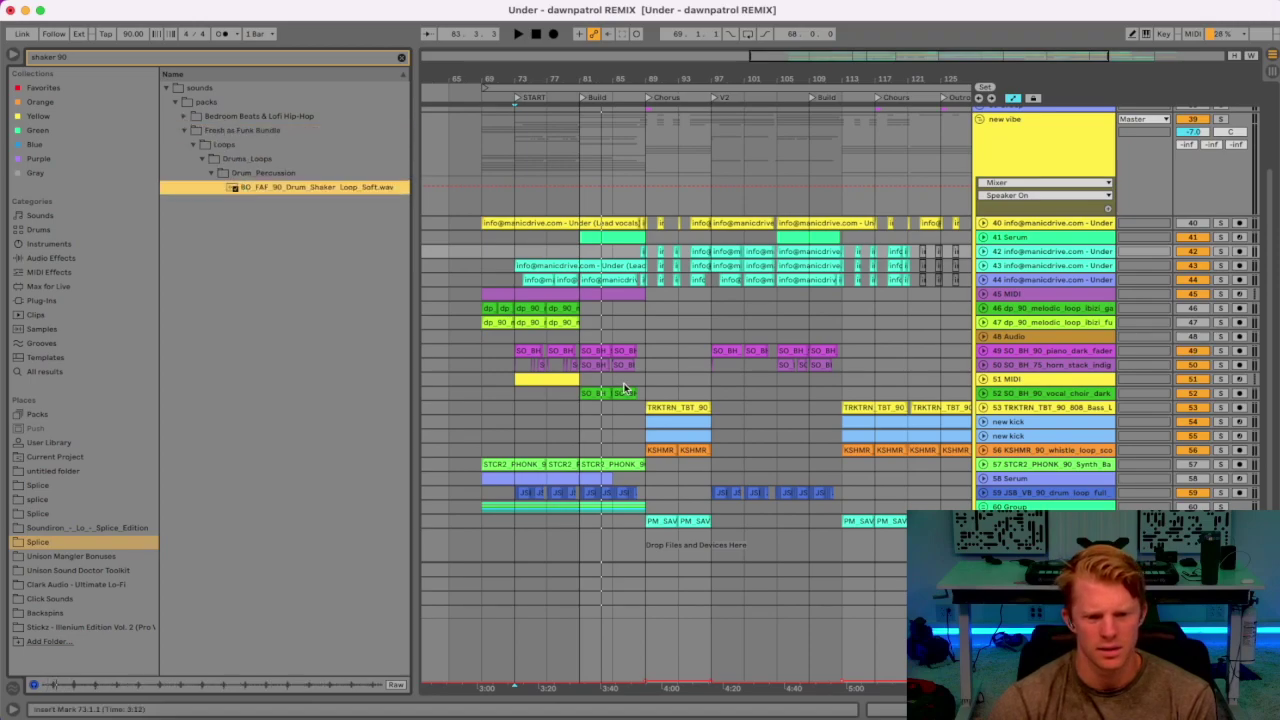
left_click_drag(294, 190, 593, 548)
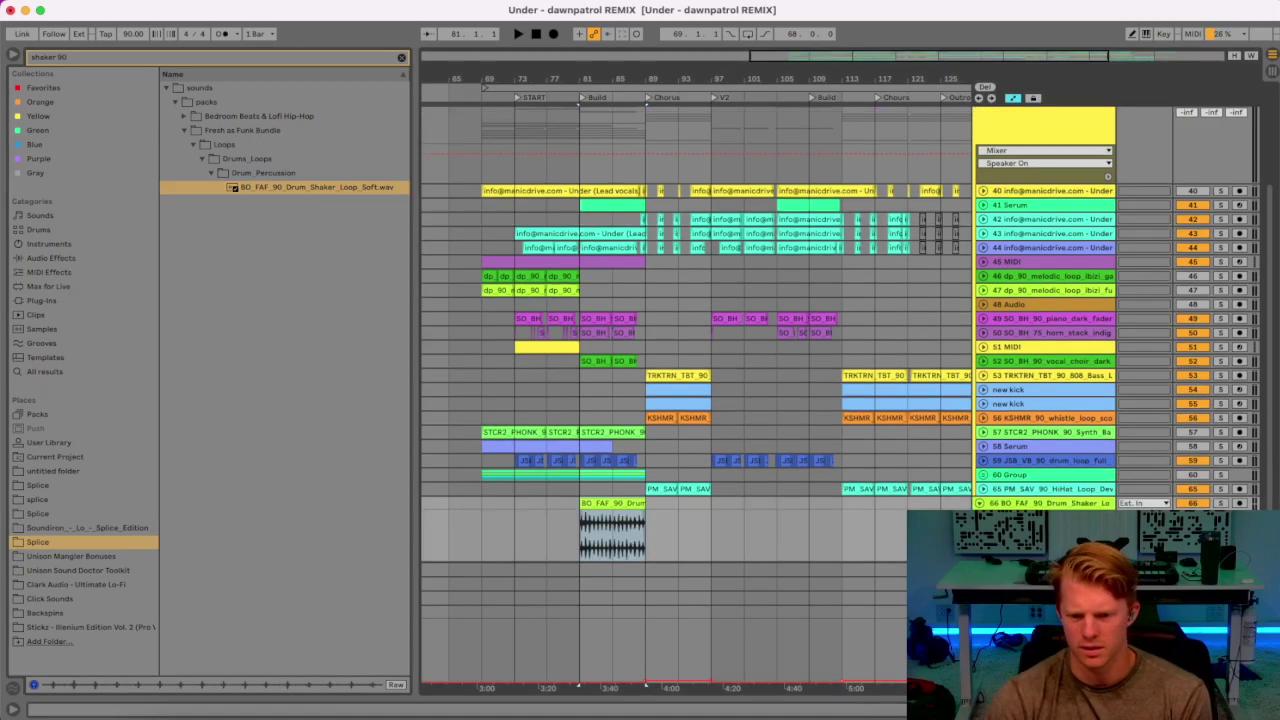
key("space")
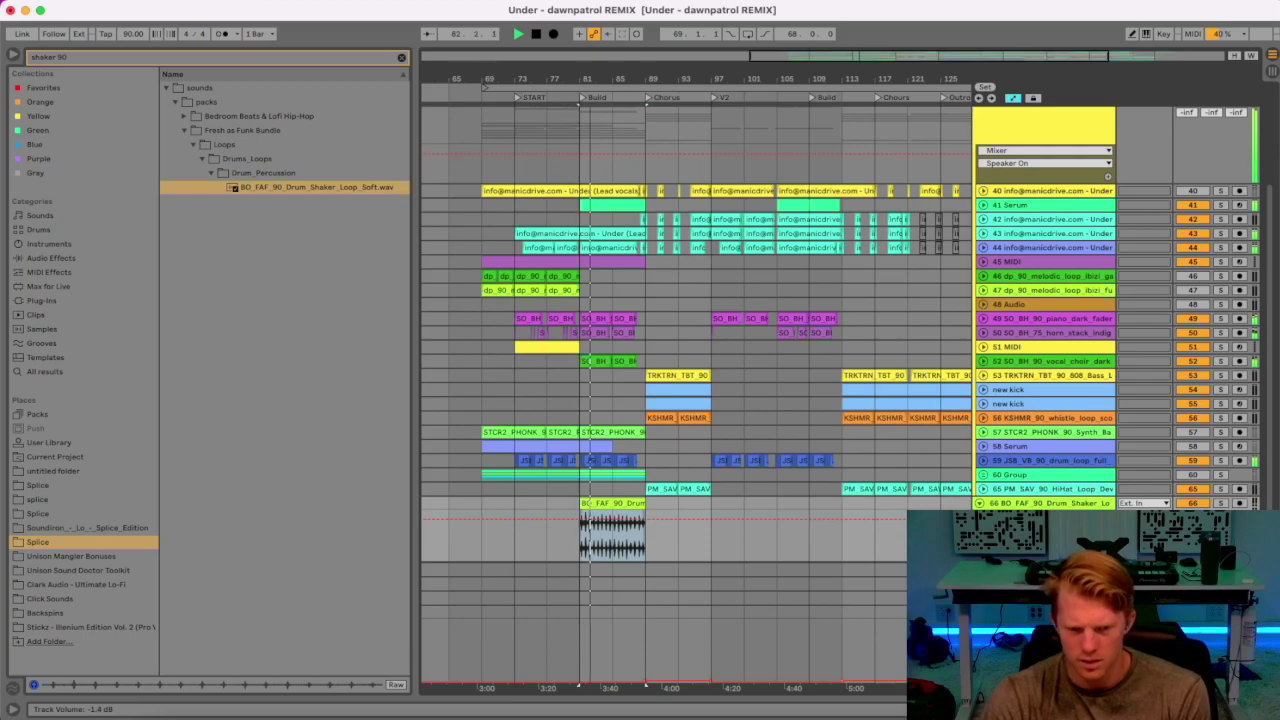
Set the arrangement's fixed grid to 1/8 for editing the shaker clip at bar 81.
left_click_drag(602, 79, 600, 200)
right_click(508, 540)
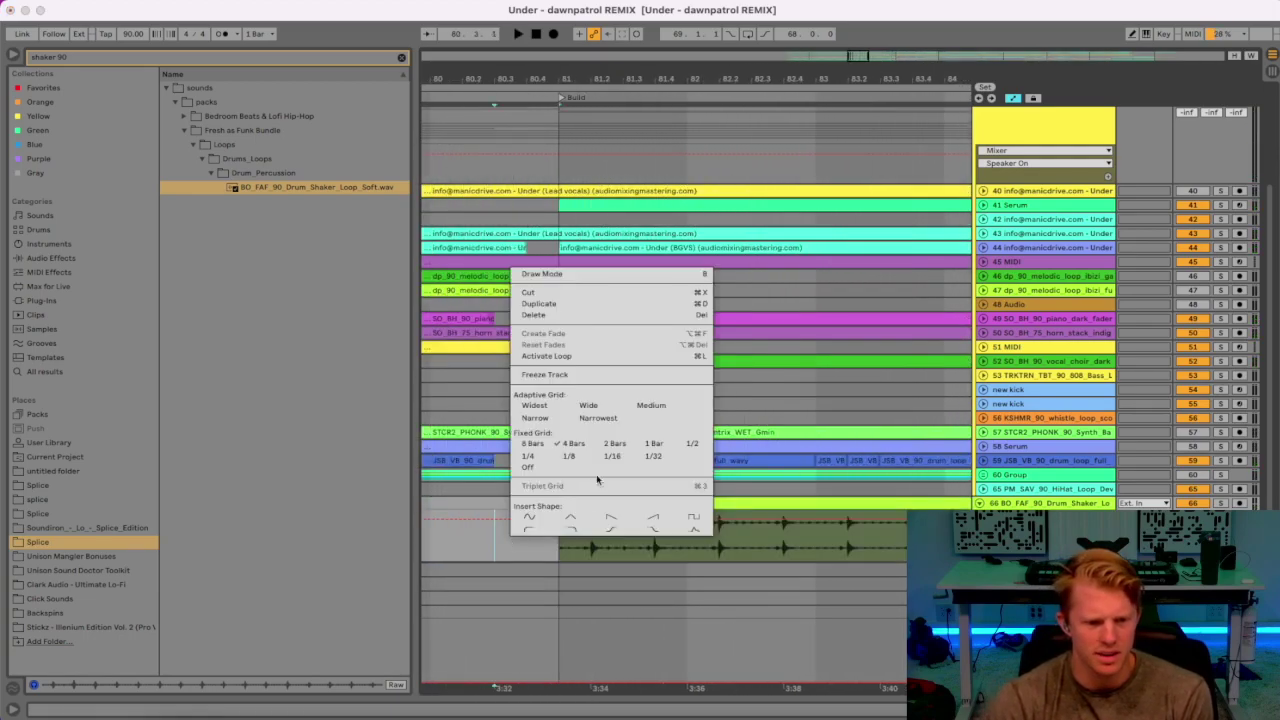
left_click(577, 459)
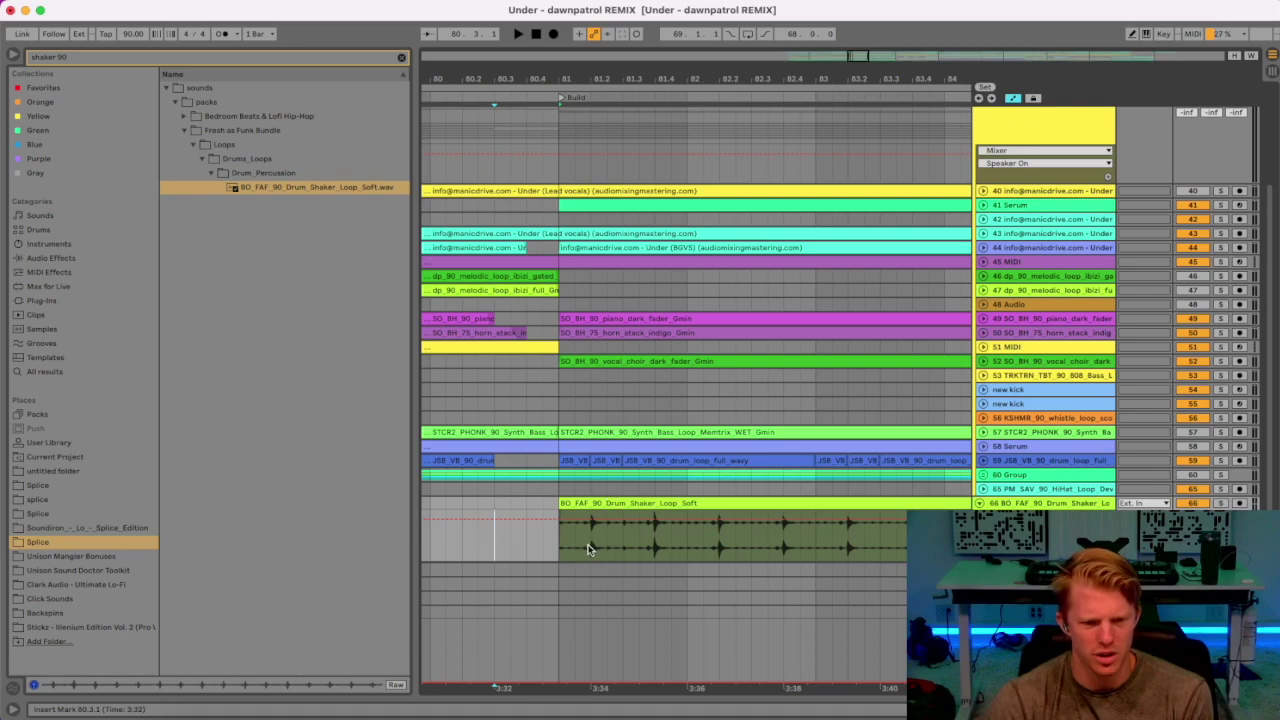
Duplicate the shaker loop's first beat repeatedly from bar 81 up to bar 88 and delete the leftover audio in the last bar.
left_click_drag(589, 546, 559, 530)
key("super+d")
key("super+d")
key("super+d")
key("super+d")
key("super+d")
left_click_drag(674, 78, 547, 38)
key("super+d")
key("super+d")
key("super+d")
key("super+d")
key("super+d")
key("super+d")
key("super+d")
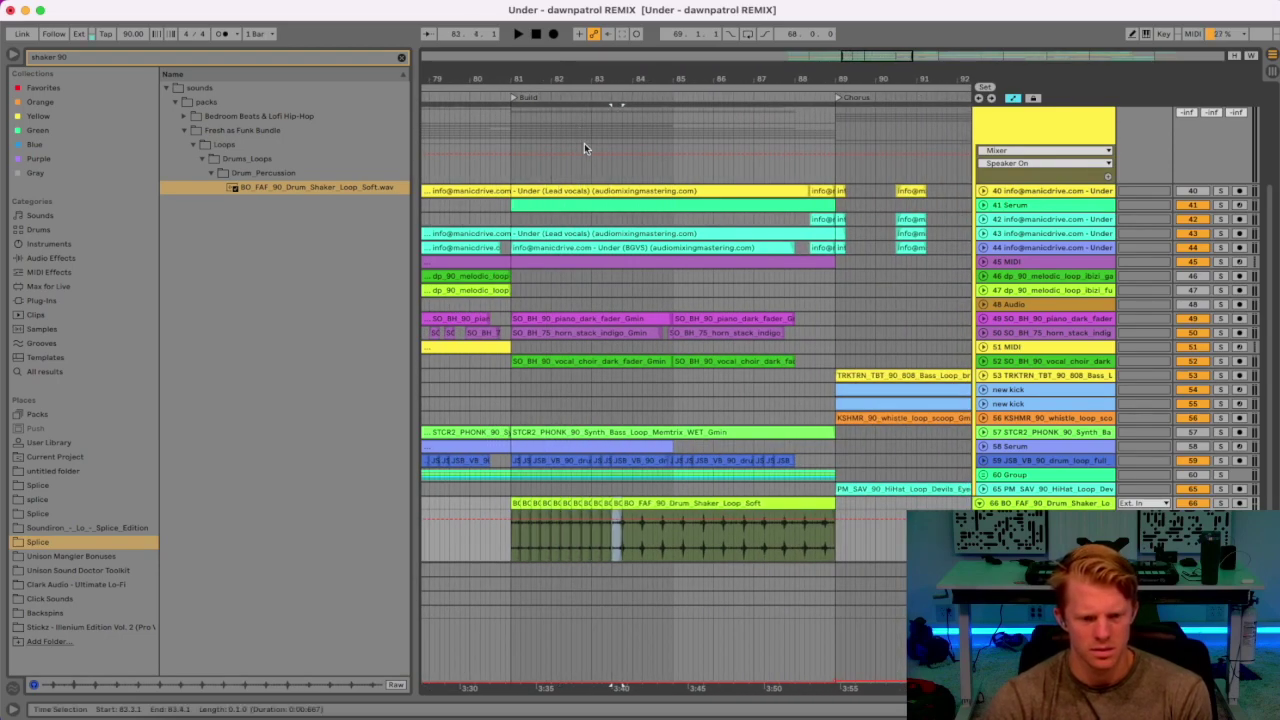
key("super+d")
key("super+d")
key("super+d")
key("super+d")
key("super+d")
key("super+d")
key("super+d")
key("super+d")
key("super+d")
key("super+d")
key("super+d")
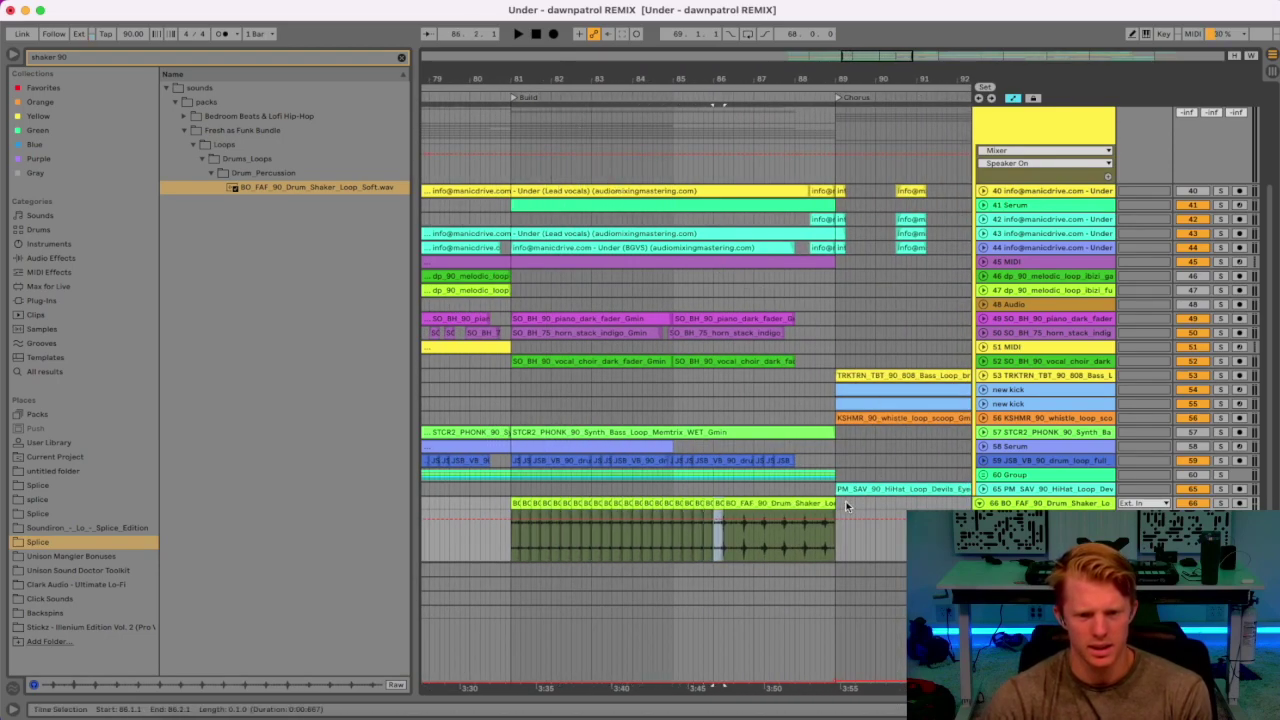
key("super+d")
key("super+d")
key("super+d")
key("super+d")
left_click(824, 505)
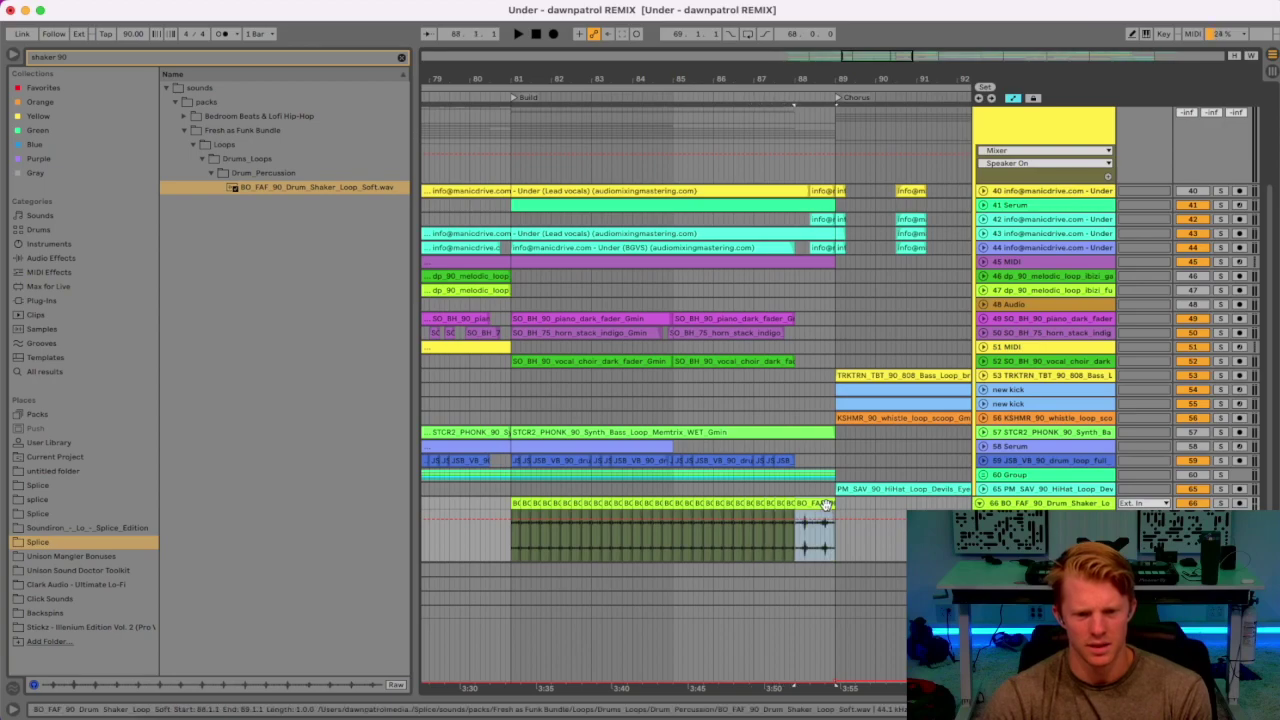
key("Delete")
Solo the shaker track and play the chopped shaker part from the start of the build.
left_click(494, 516)
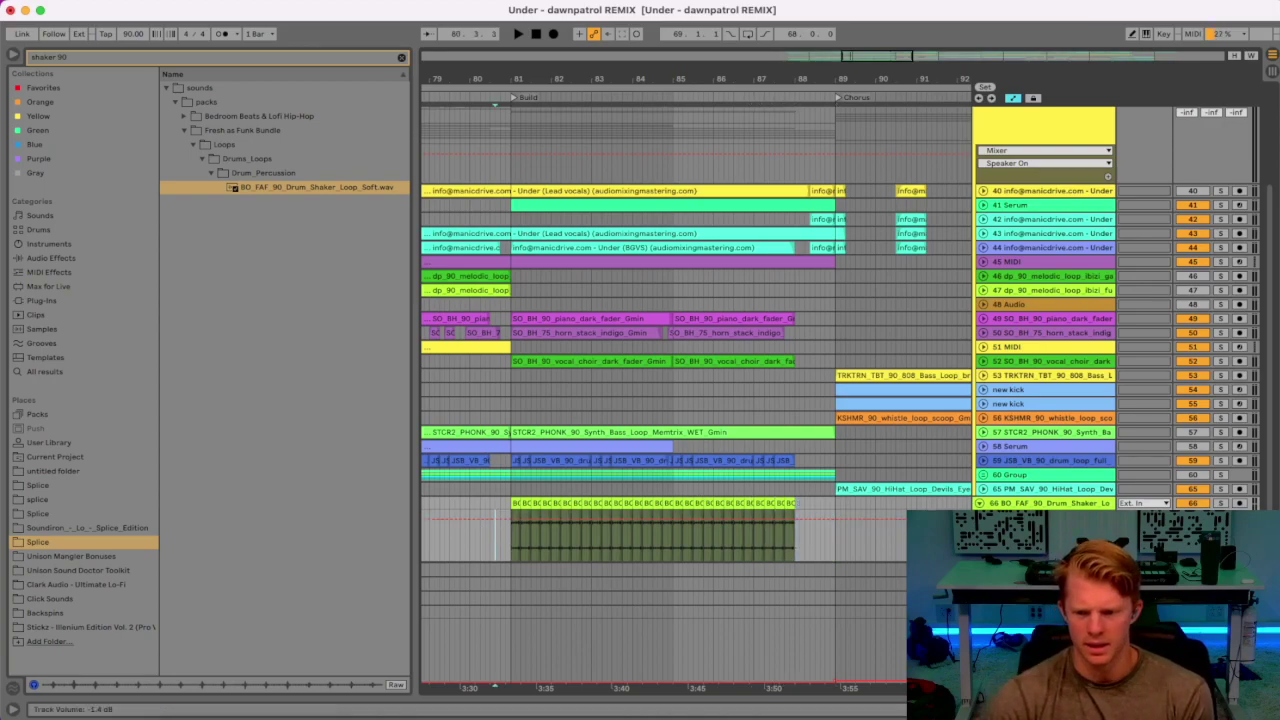
left_click(520, 503)
key("space")
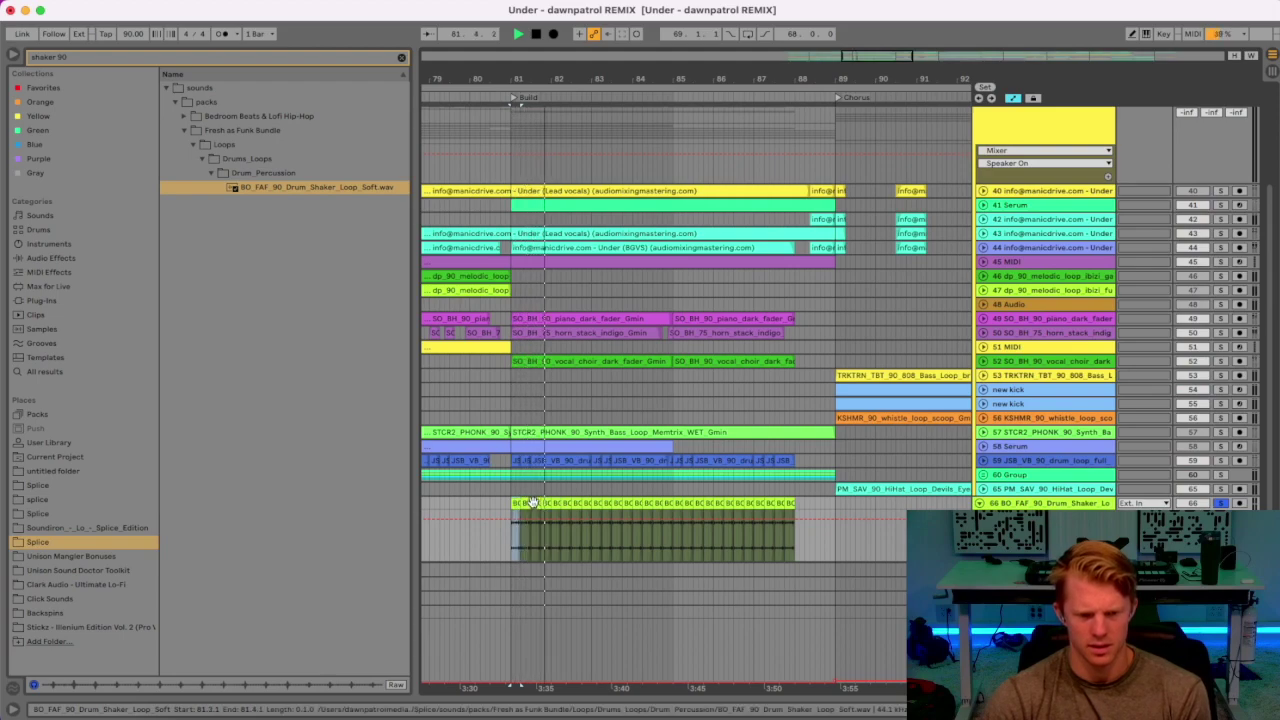
left_click_drag(508, 66, 491, 231)
key("space")
Extend the first shaker clip to two beats, from 81.1.1 to 81.3.1, and look at its clip settings.
left_click(576, 500, "shift")
key("space")
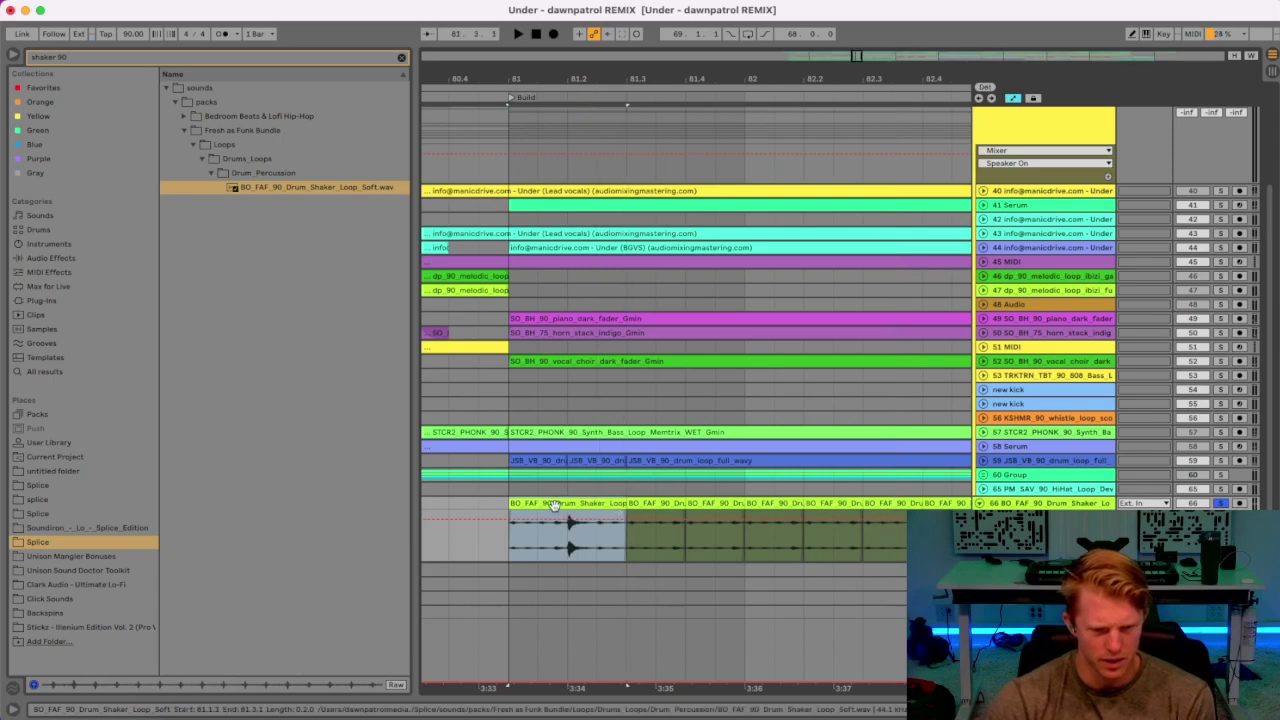
key("space")
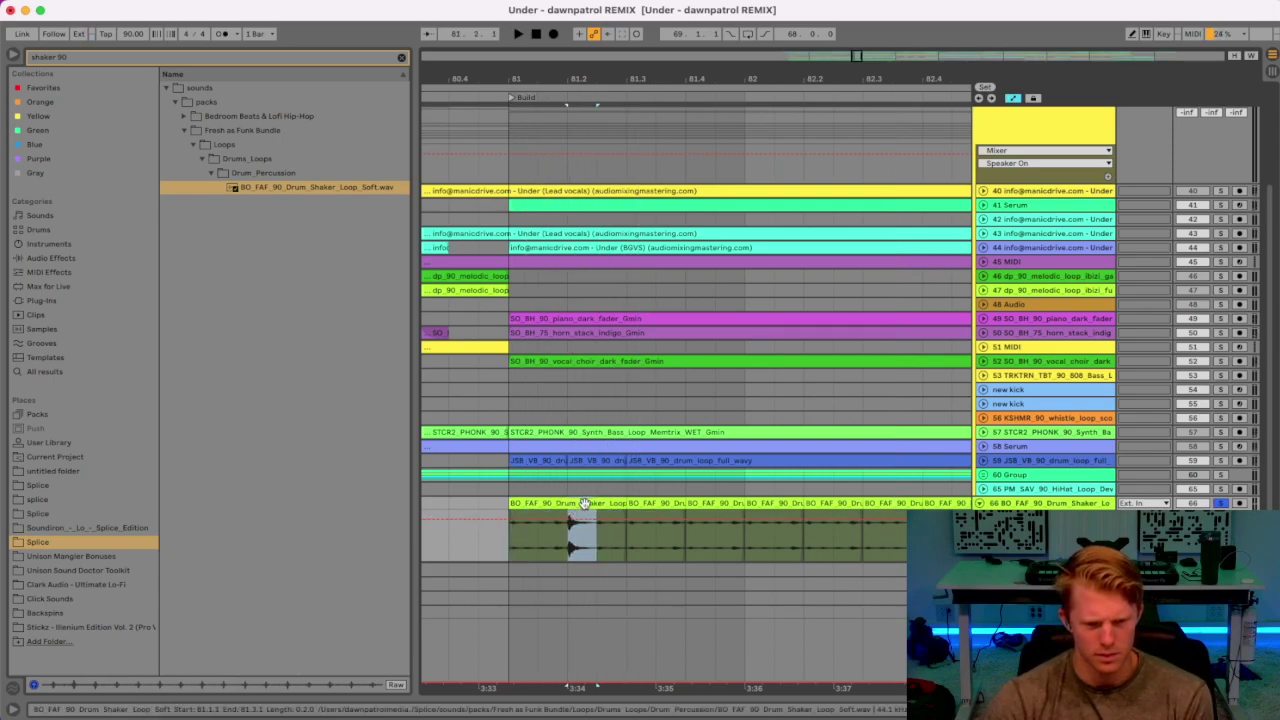
double_click(571, 528)
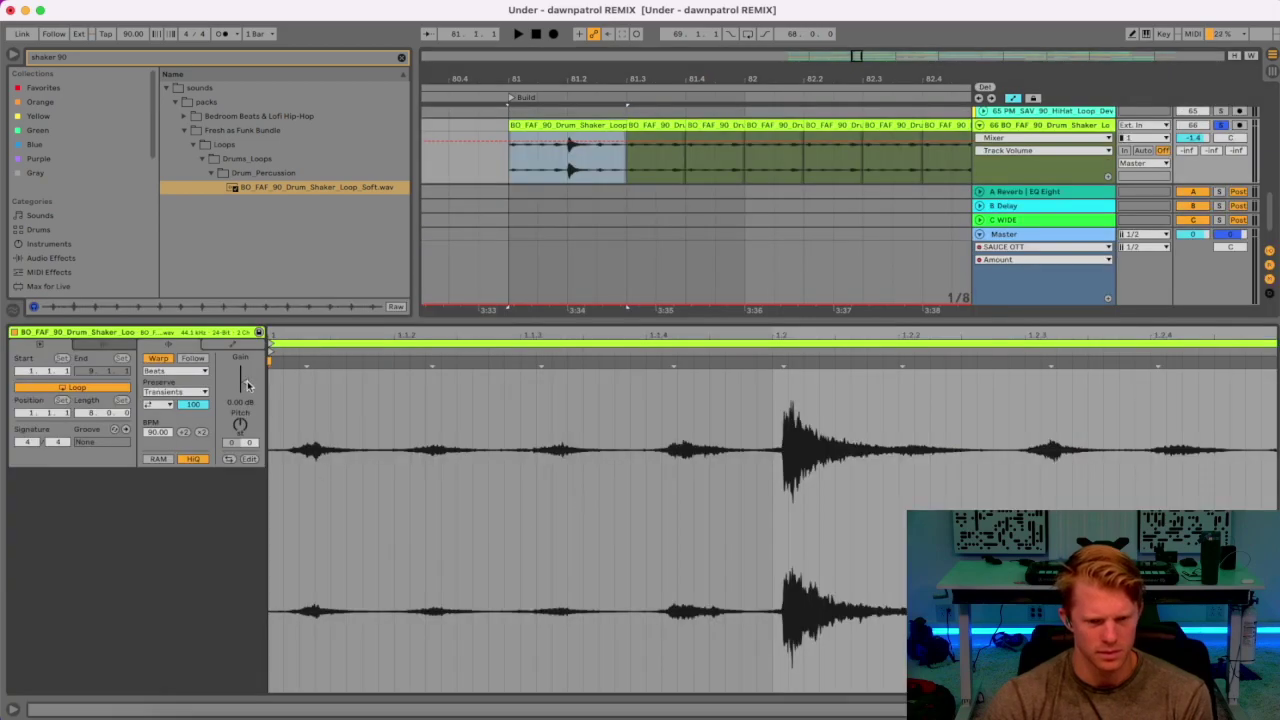
key("super+alt+l")
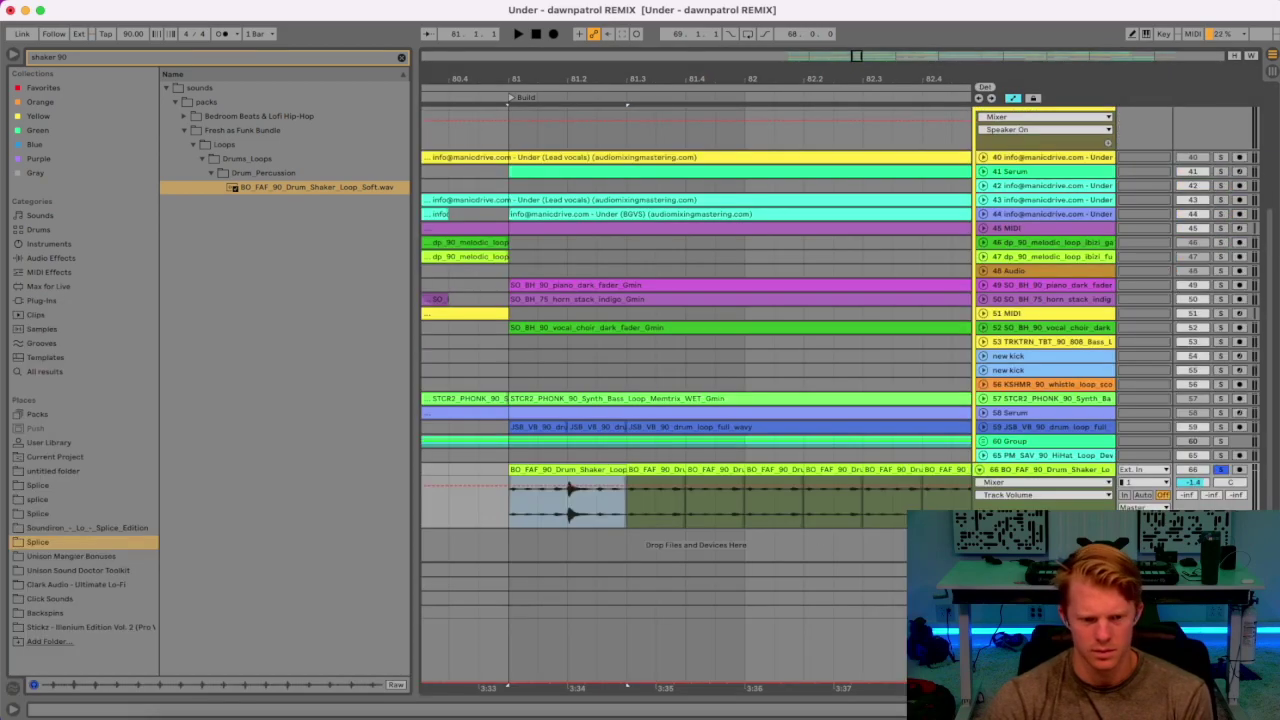
Isolate the loud eighth-note shaker hit at 81.2.1 as its own clip and look at its clip settings.
left_click_drag(566, 521, 596, 500)
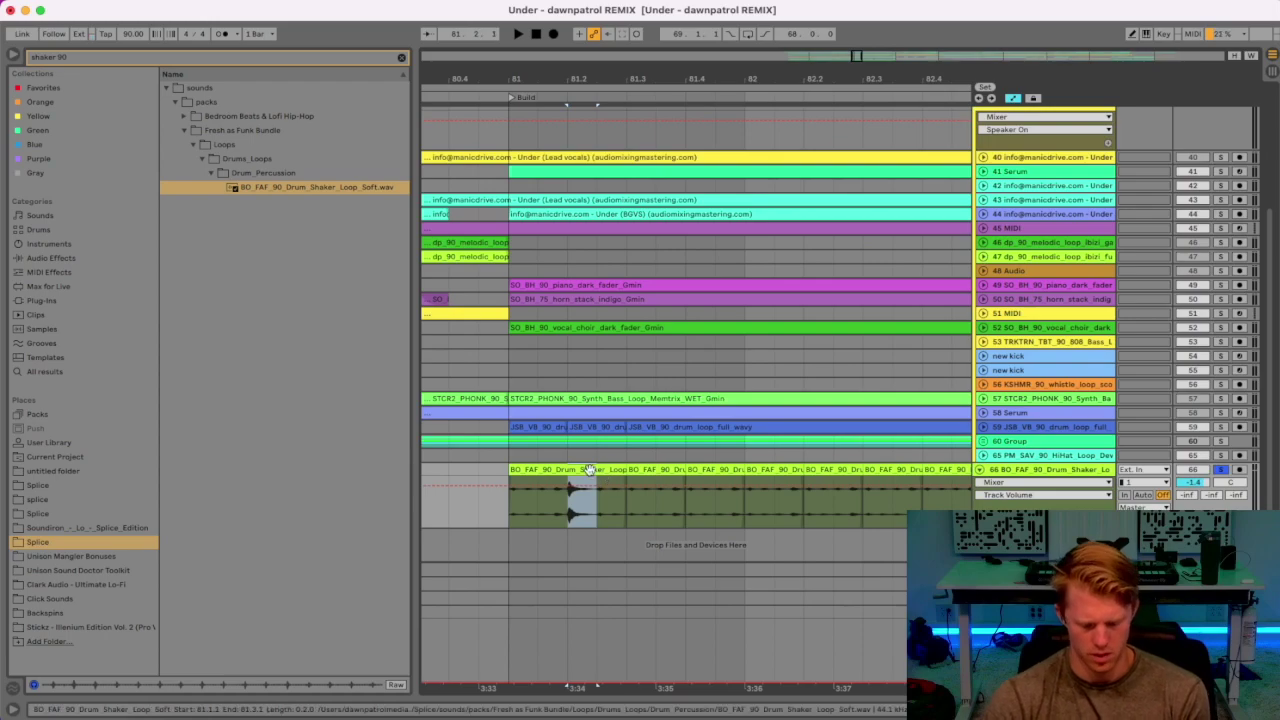
key("super+alt+l")
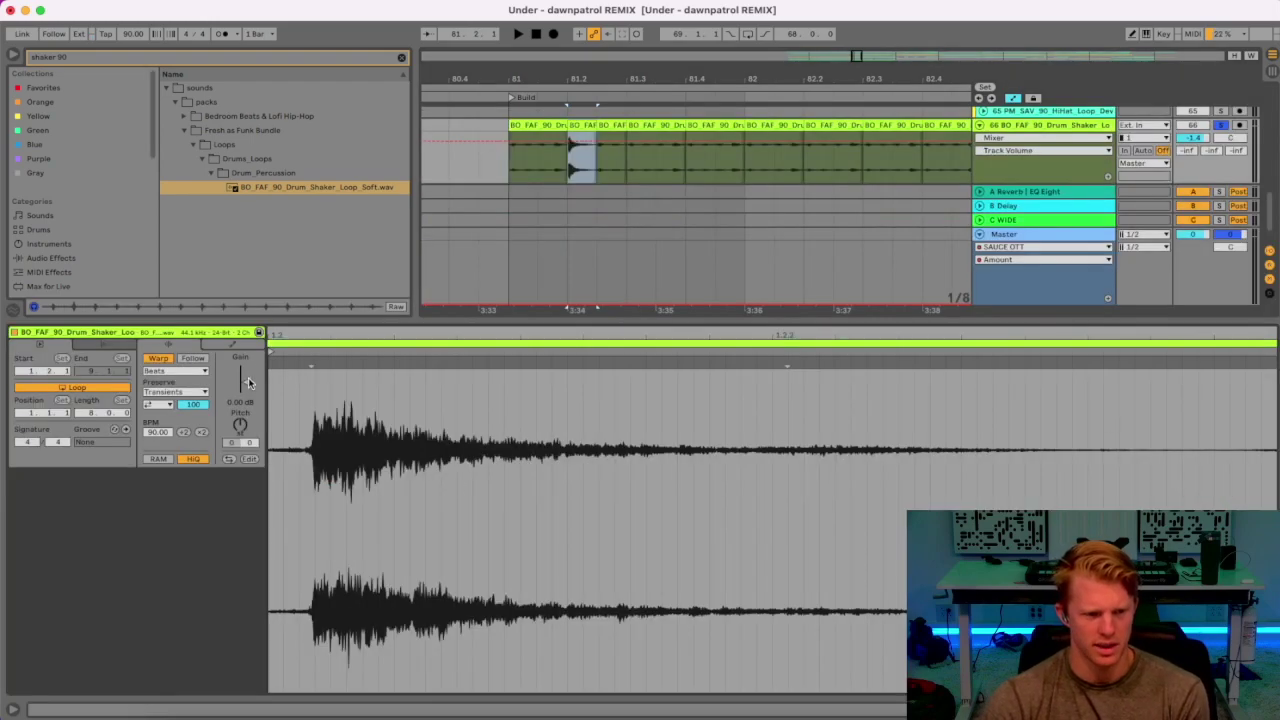
key("super+alt+l")
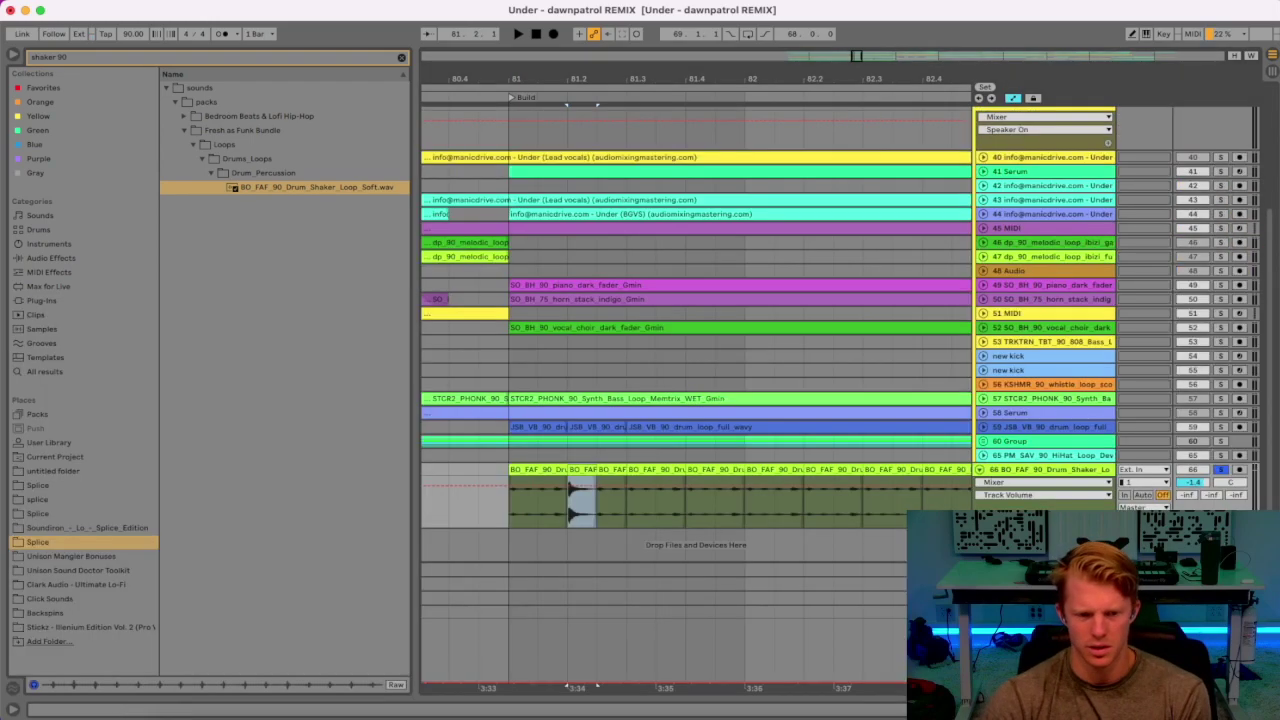
Extend the first shaker clip over the chopped copies so one continuous loop runs from bar 81 to bar 89.
left_click_drag(512, 78, 518, 45)
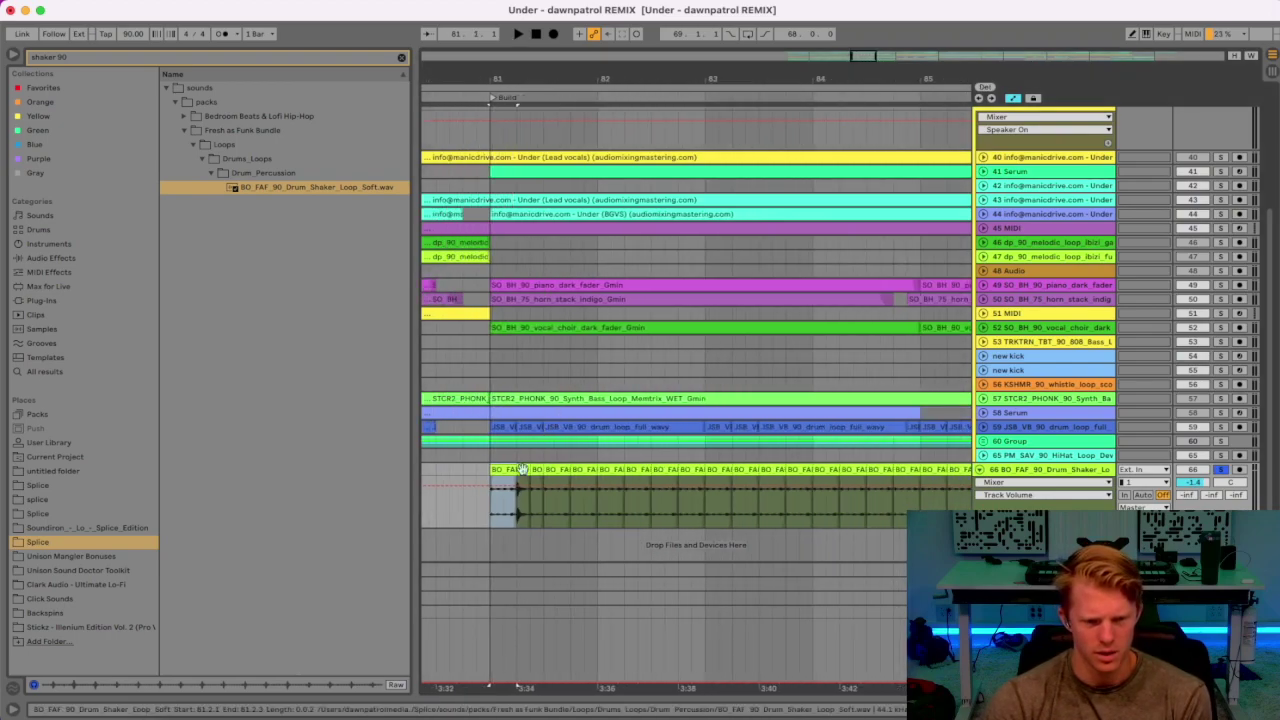
left_click_drag(517, 470, 1032, 470)
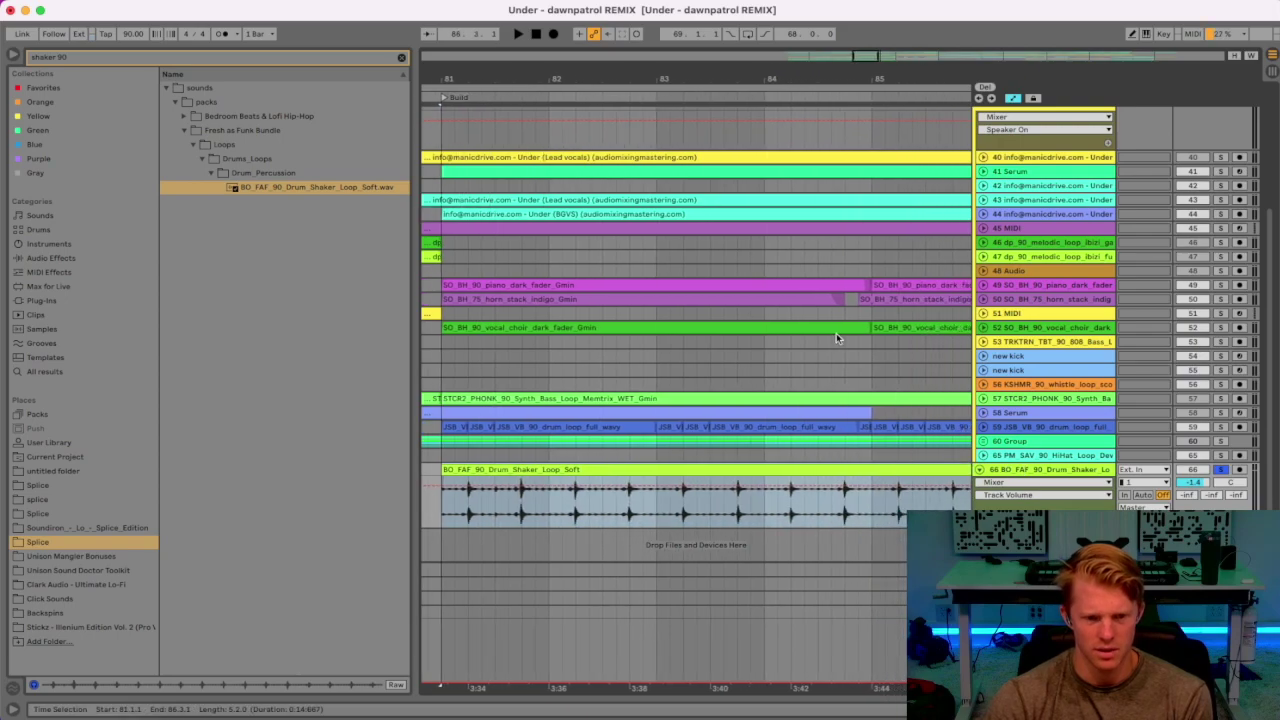
key("minus")
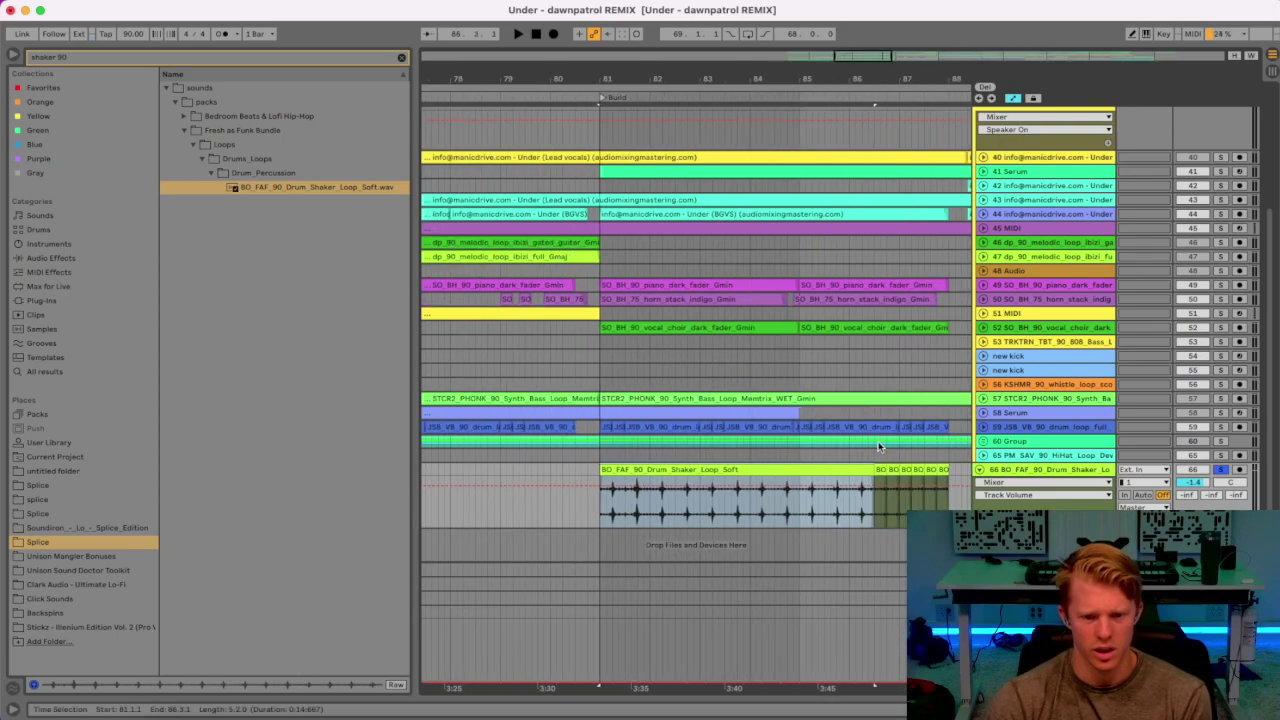
mouse_move(873, 470)
left_mouse_down()
mouse_move(965, 470)
mouse_move(858, 471)
mouse_move(890, 475)
left_mouse_up()
Open the shaker clip's sample view and quantize the whole sample.
double_click(888, 474)
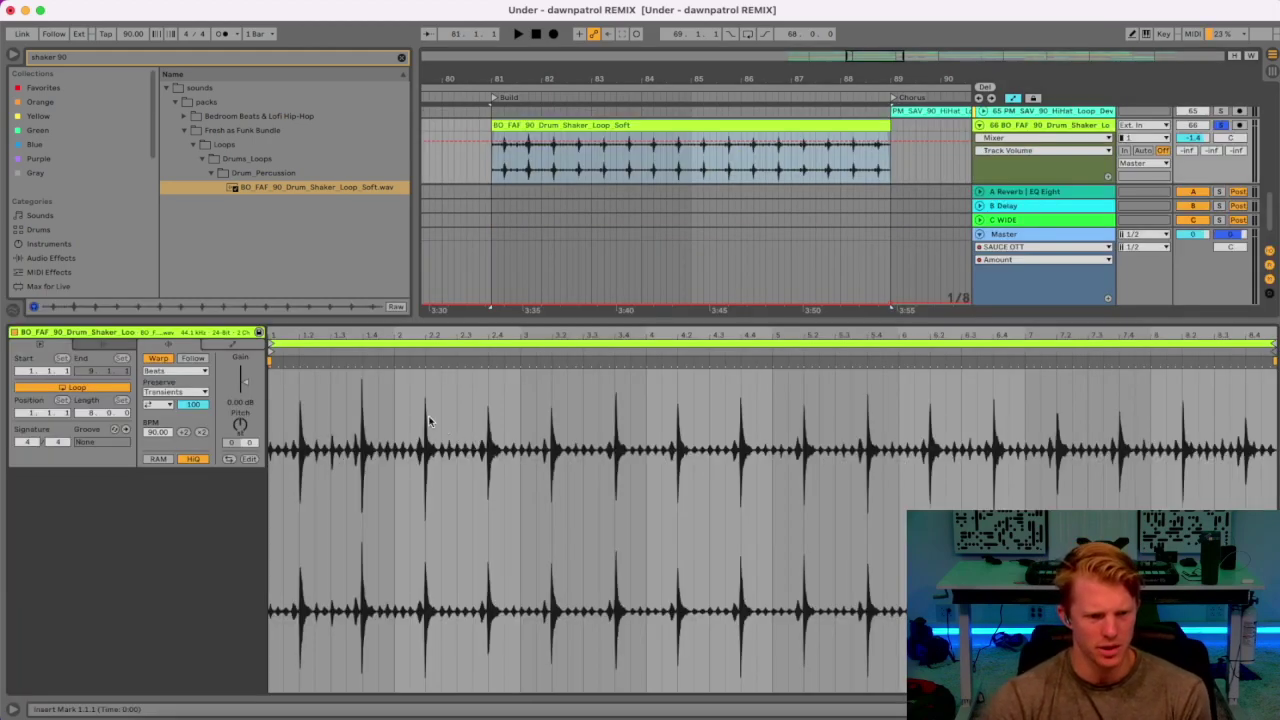
right_click(467, 418)
left_click(492, 607)
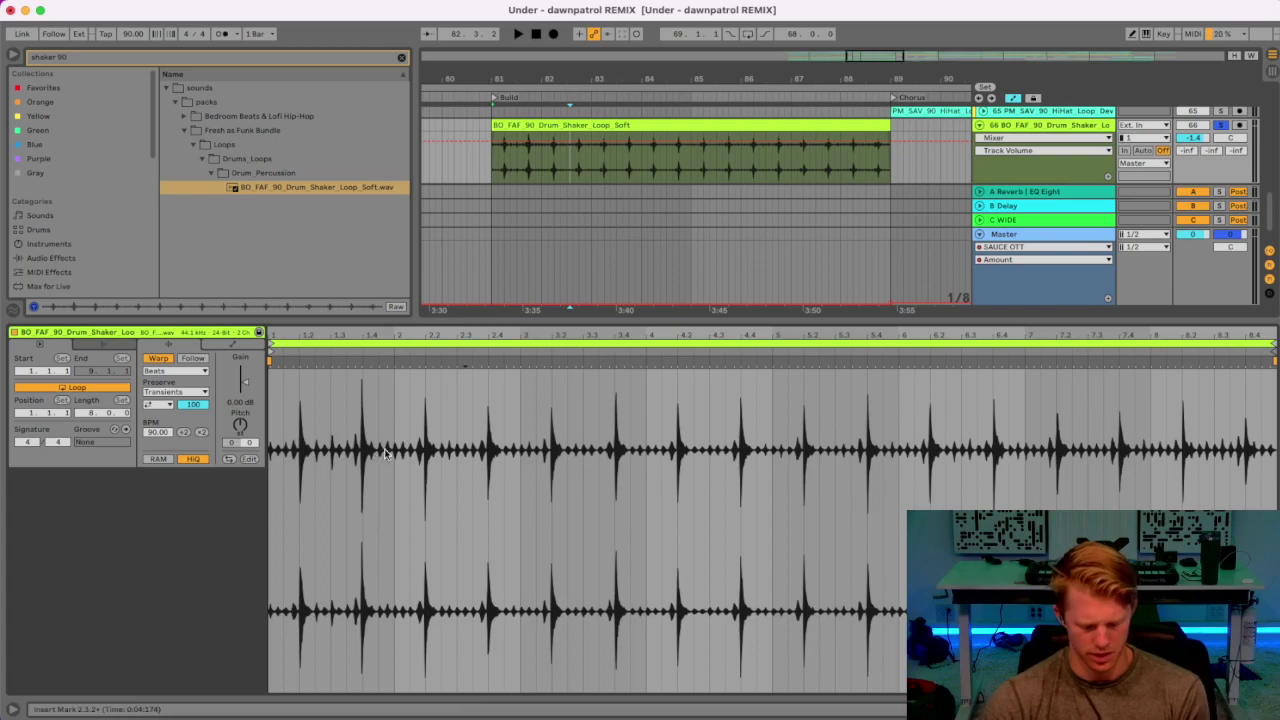
key("super+a")
key("super+u")
mouse_move(295, 334)
left_mouse_down()
mouse_move(295, 380)
mouse_move(453, 488)
mouse_move(453, 438)
mouse_move(430, 396)
mouse_move(313, 362)
mouse_move(308, 340)
left_mouse_up()
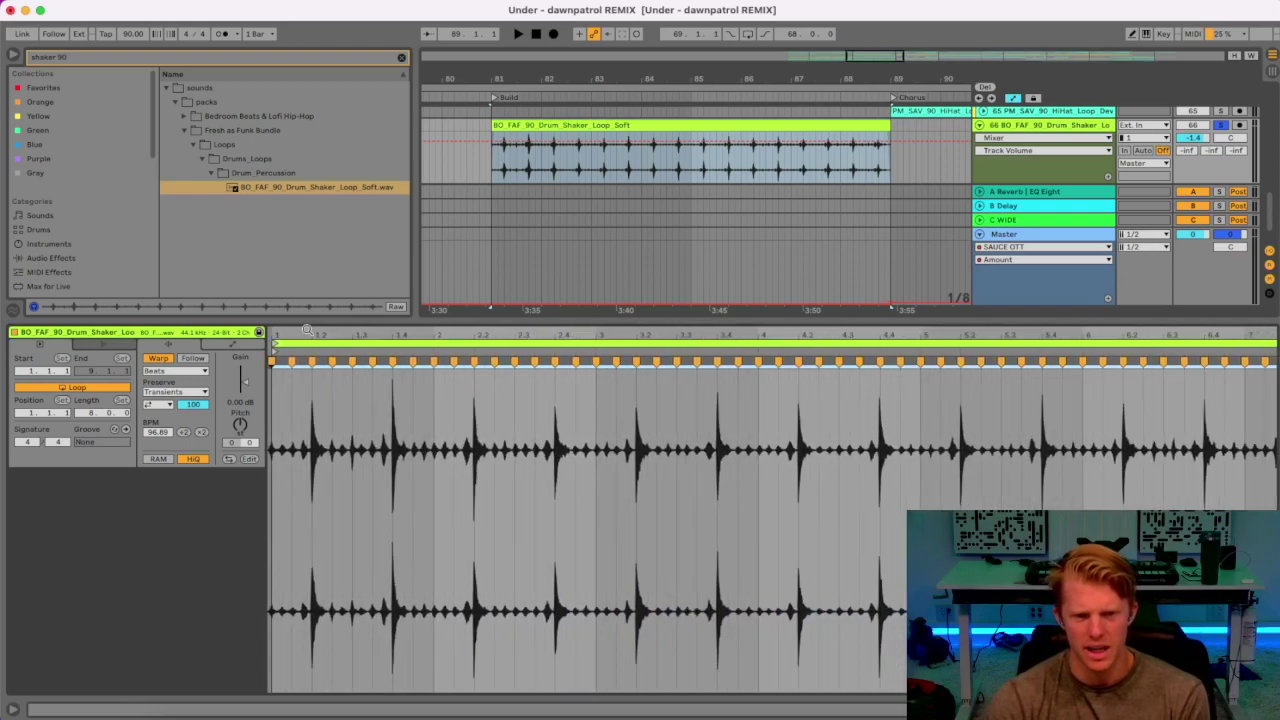
Set the shaker sample view's fixed grid to 1/8.
right_click(641, 472)
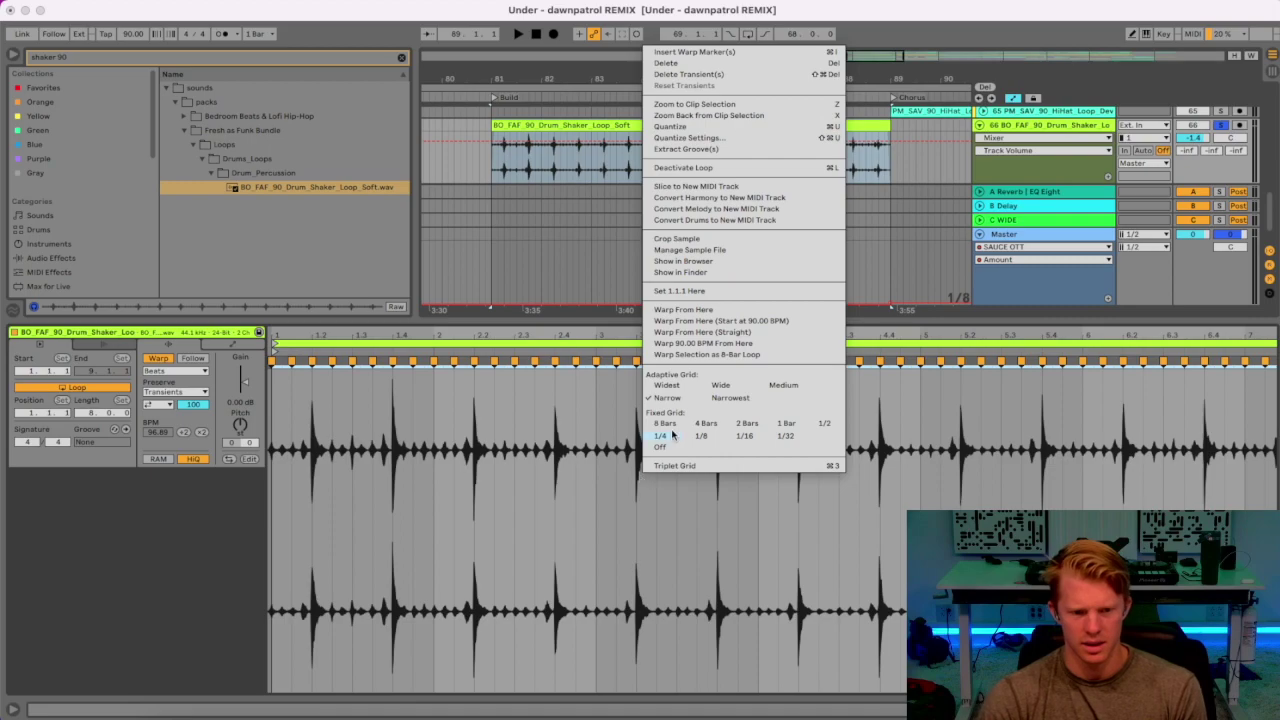
left_click(669, 436)
right_click(669, 432)
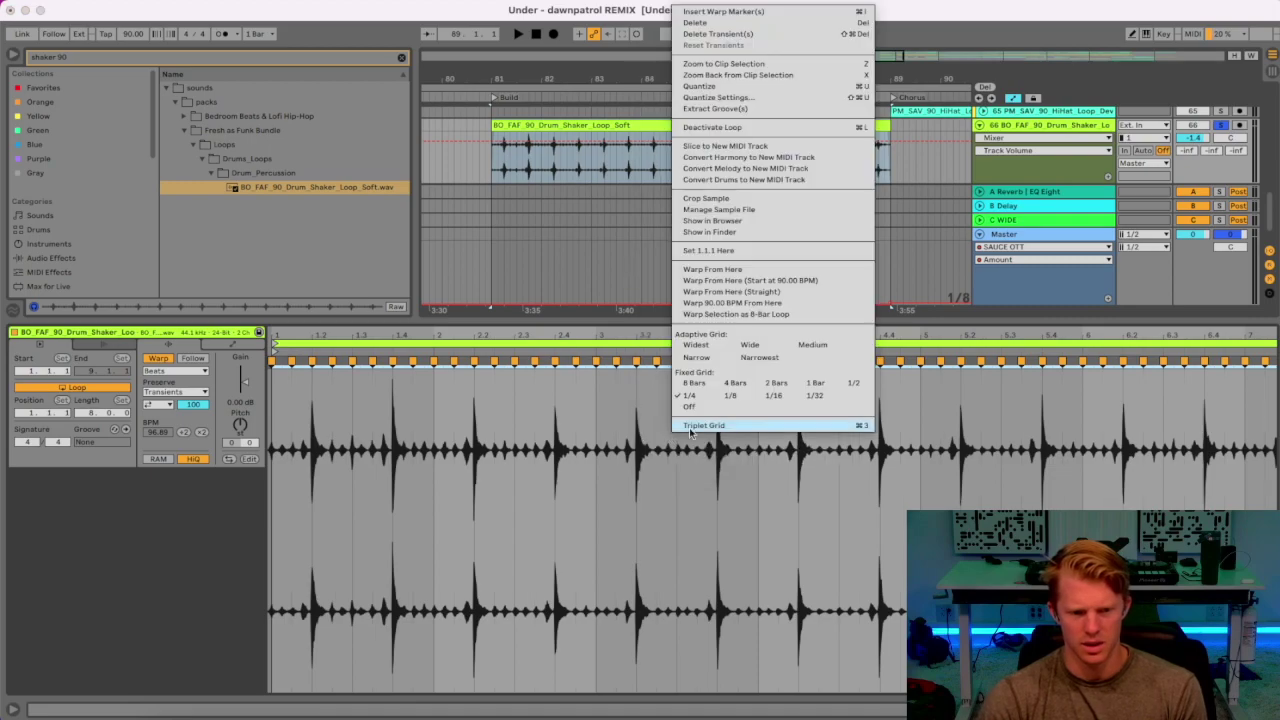
left_click(730, 398)
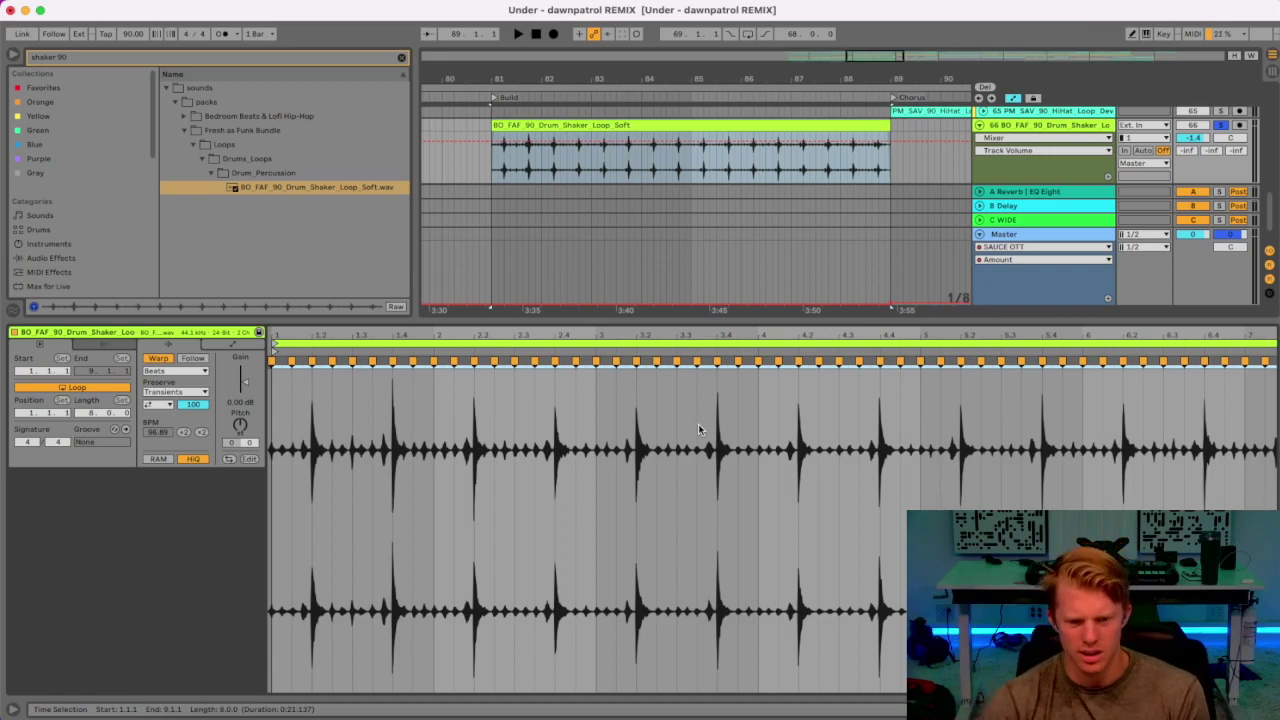
Play the quantized shaker loop from bar 81 with the metronome turned on.
left_click_drag(778, 338, 660, 338)
key("space")
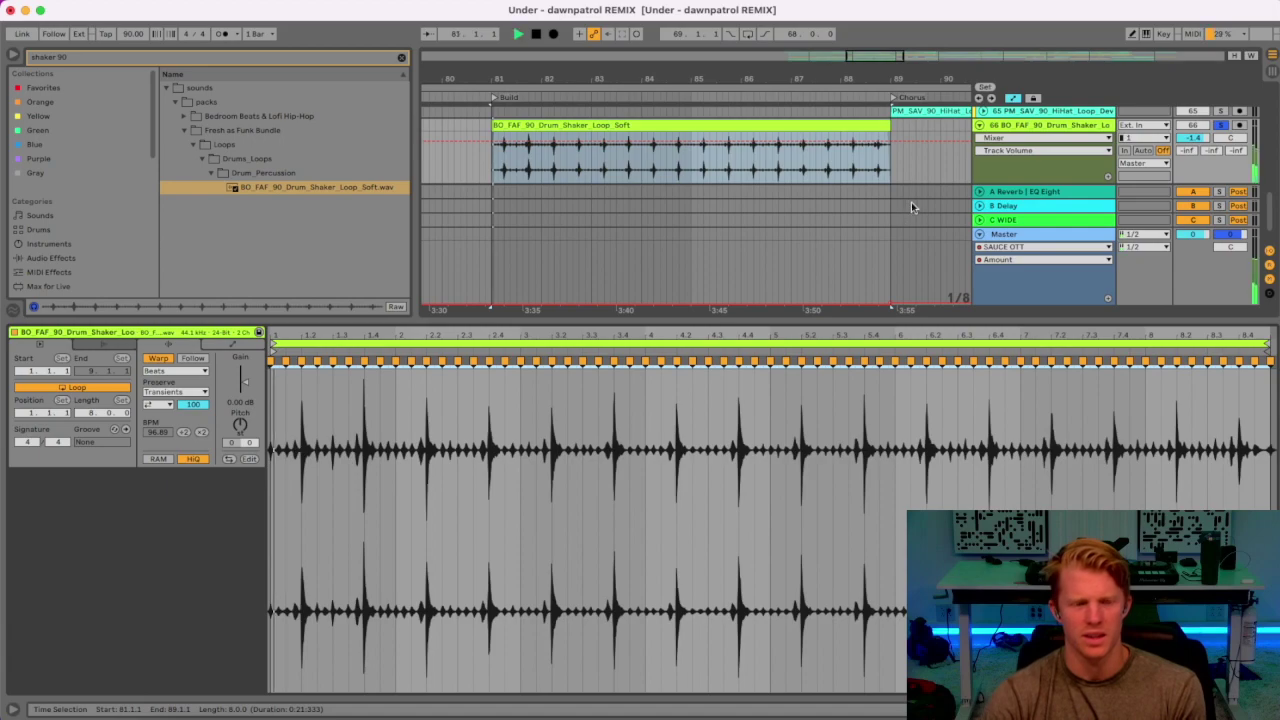
left_click(222, 34)
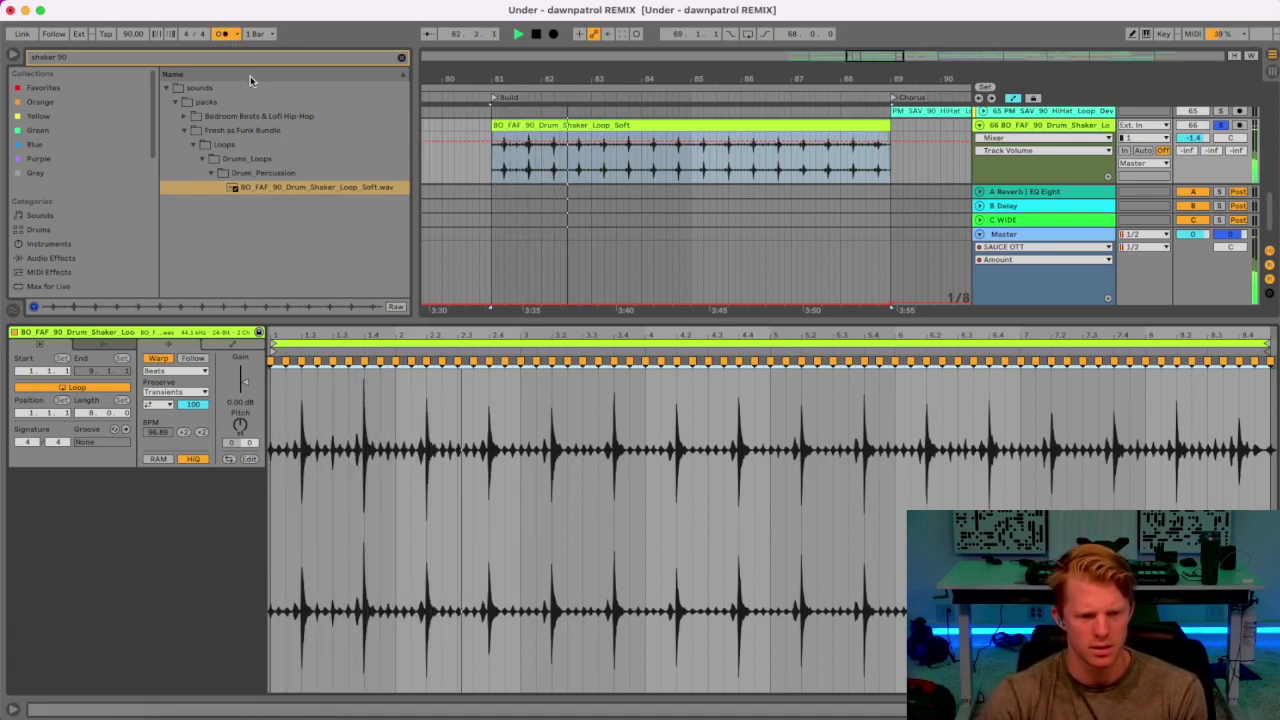
Switch the shaker clip's warp mode to Complex Pro and stop playback.
left_click(175, 371)
left_click(172, 440)
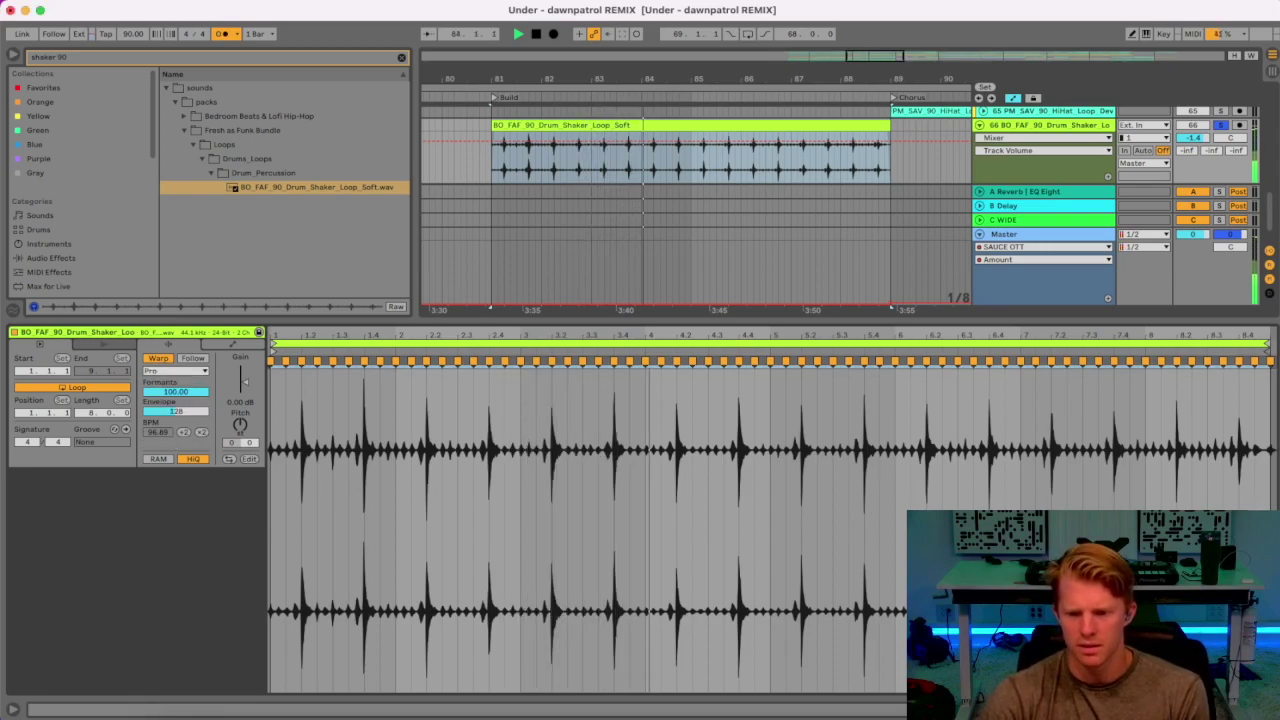
key("super+alt+l")
left_click(1015, 471)
key("space")
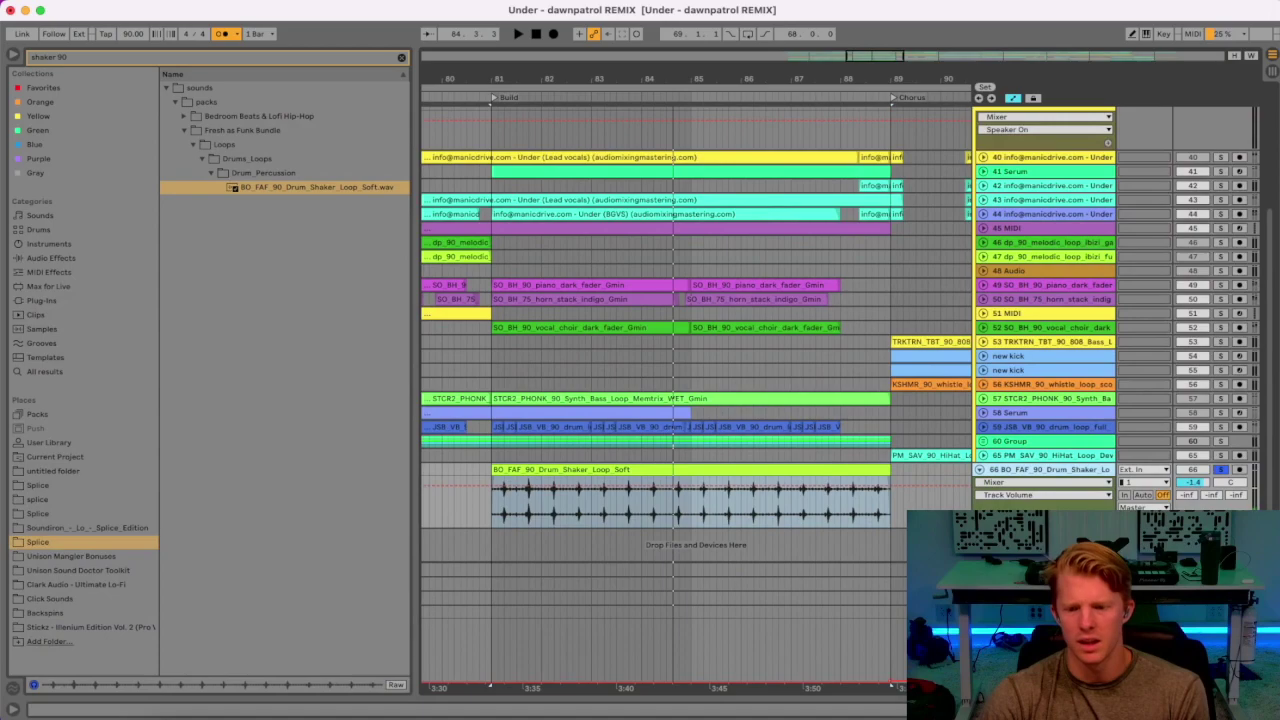
Find EQ Eight among the audio effects, add it to the shaker loop track and play the loop through it.
key("super+alt+l")
left_click(401, 57)
type("eq")
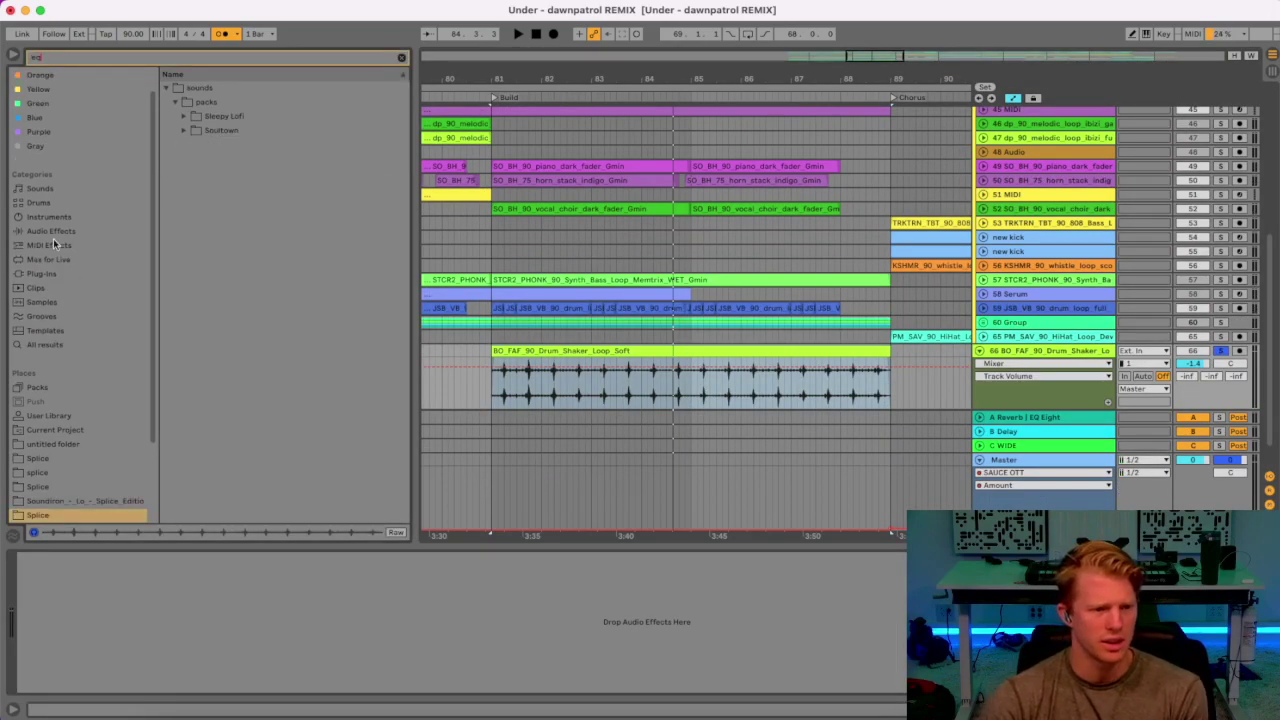
left_click(53, 234)
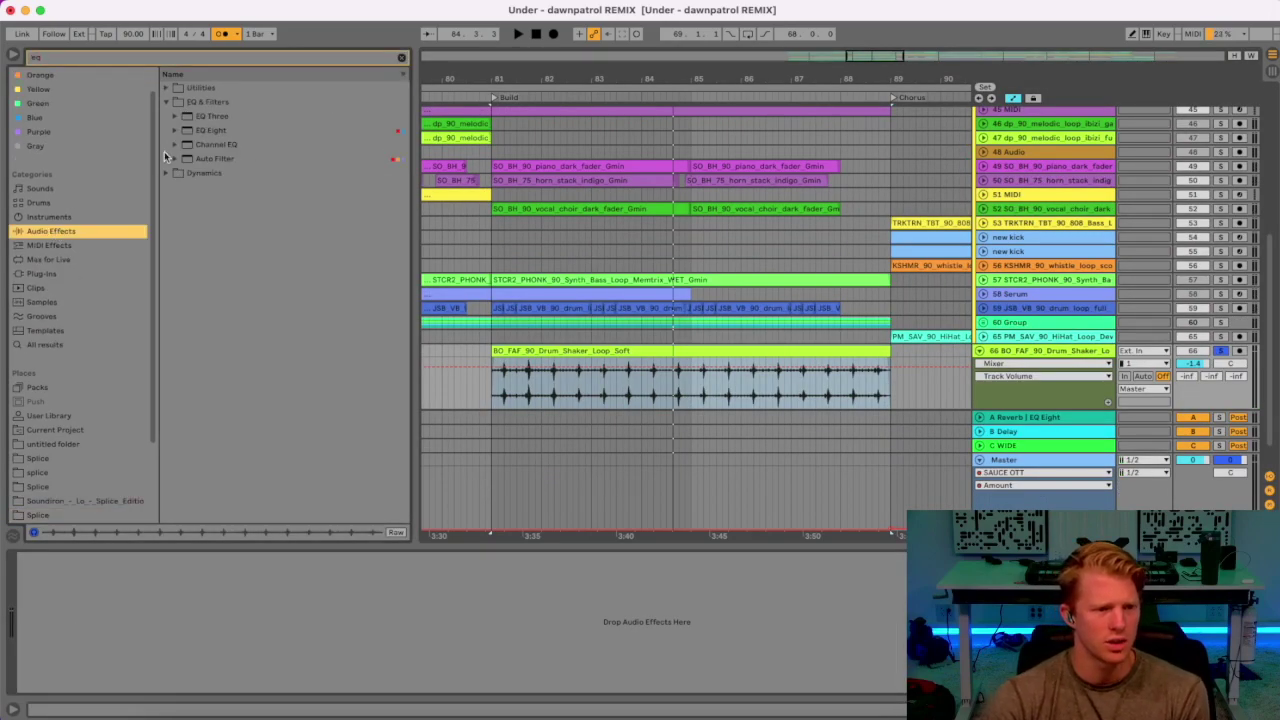
left_click(199, 131)
left_click_drag(342, 513, 404, 597)
key("space")
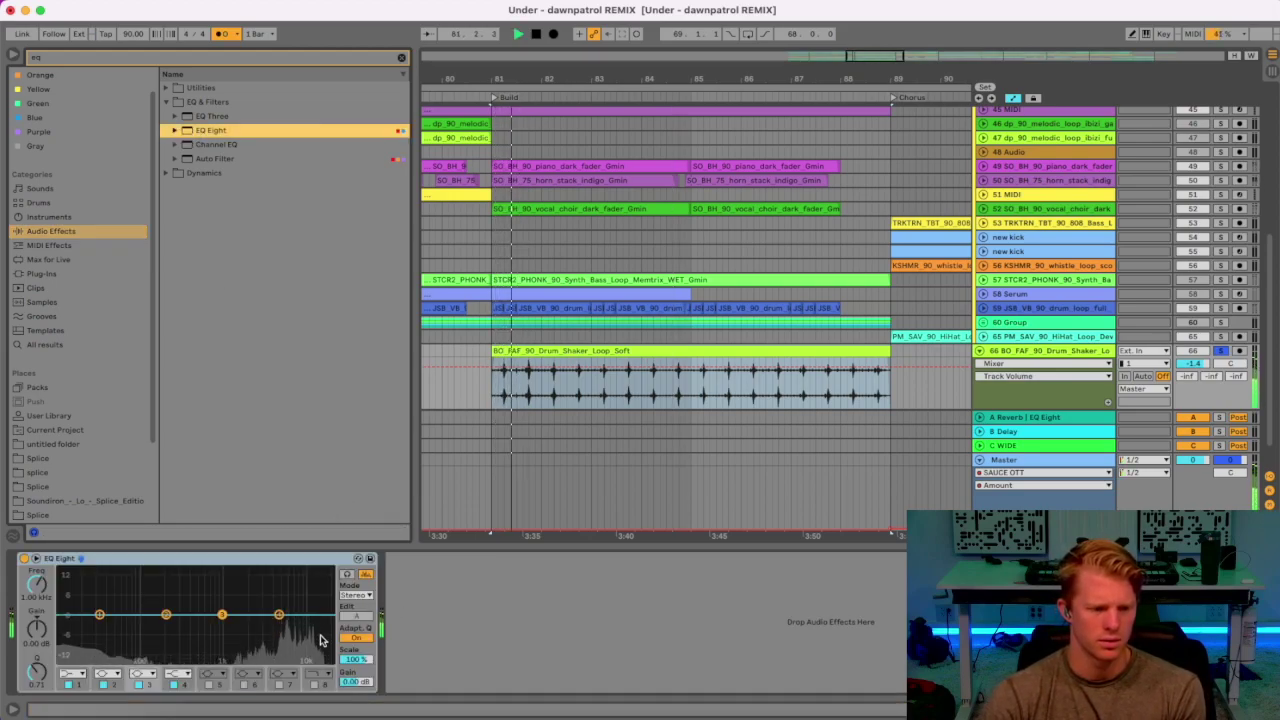
key("space")
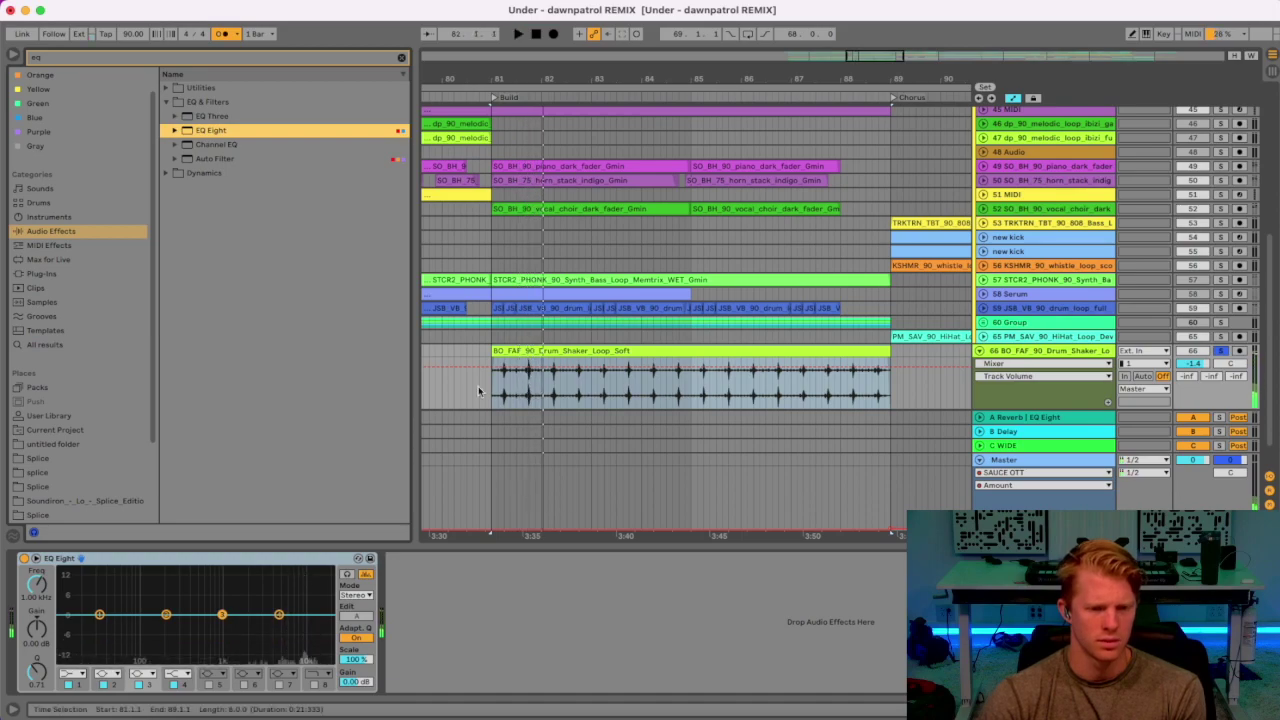
Split out the loud shaker hit from 81.2.1 to 81.2.3, lower its gain to -11.3 dB and play it.
double_click(499, 350)
left_click_drag(500, 79, 614, 141)
key("super+e")
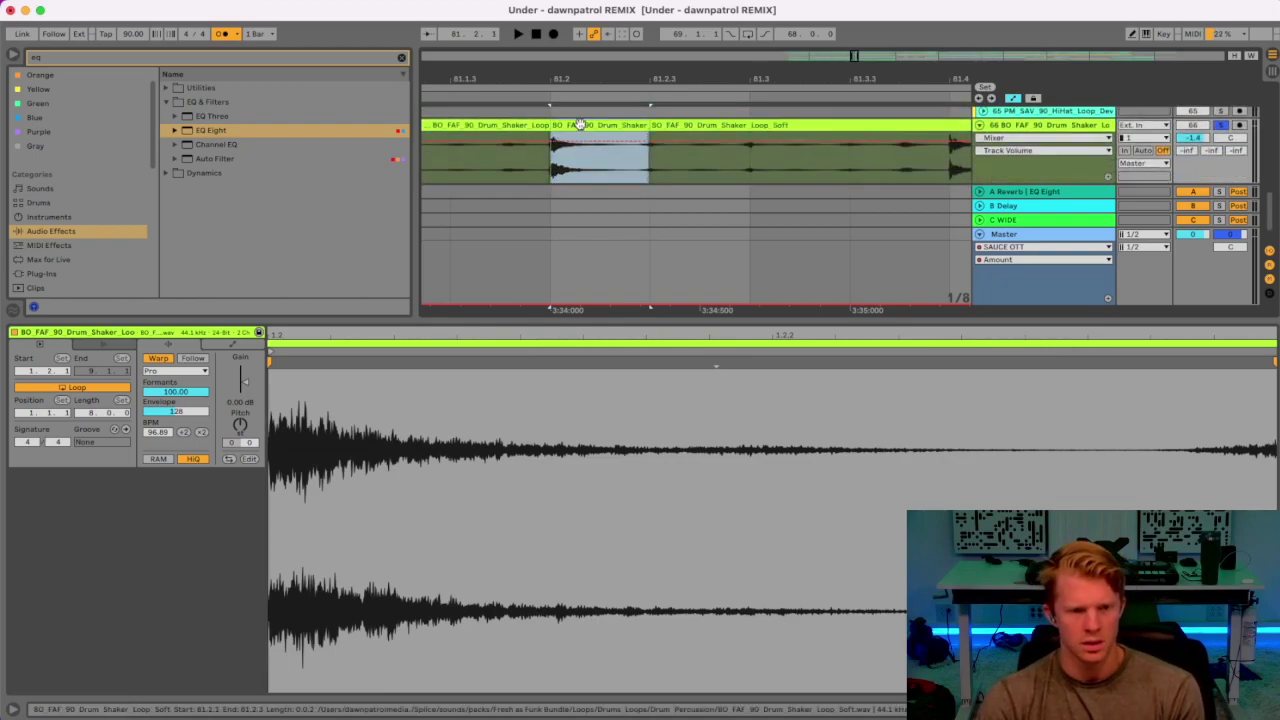
left_click_drag(244, 383, 244, 408)
key("space")
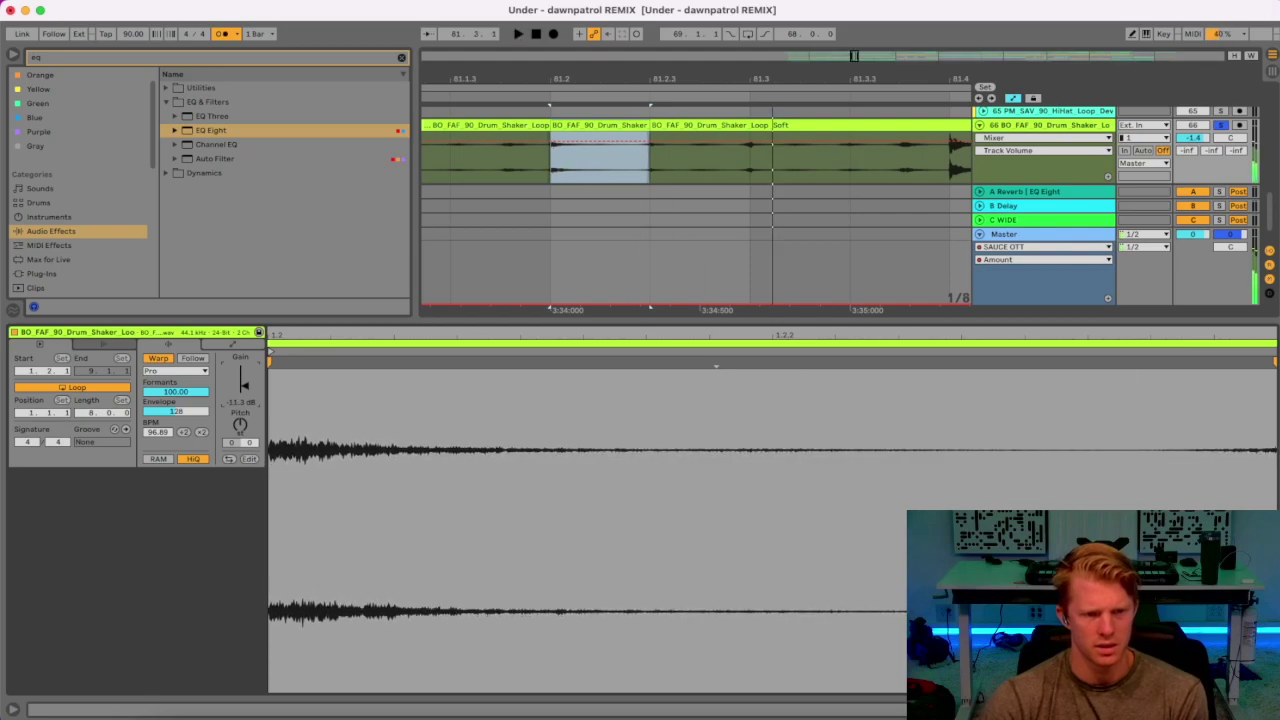
Split out the loud shaker hit at 81.4.1 as an eighth-note clip and lower its gain to -10.3 dB.
key("super+alt+l")
scroll(635, 445, "down", 5)
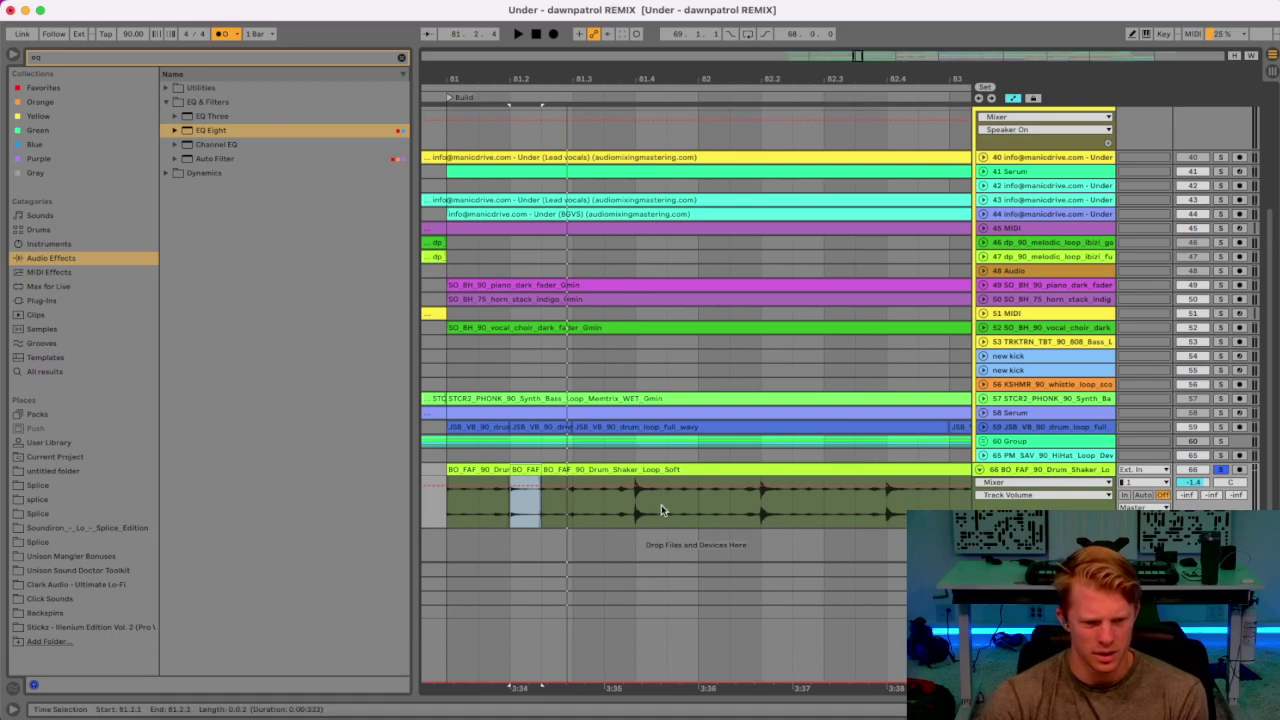
left_click_drag(663, 508, 631, 476)
key("super+e")
double_click(643, 472)
left_click(286, 401)
left_click_drag(245, 377, 245, 388)
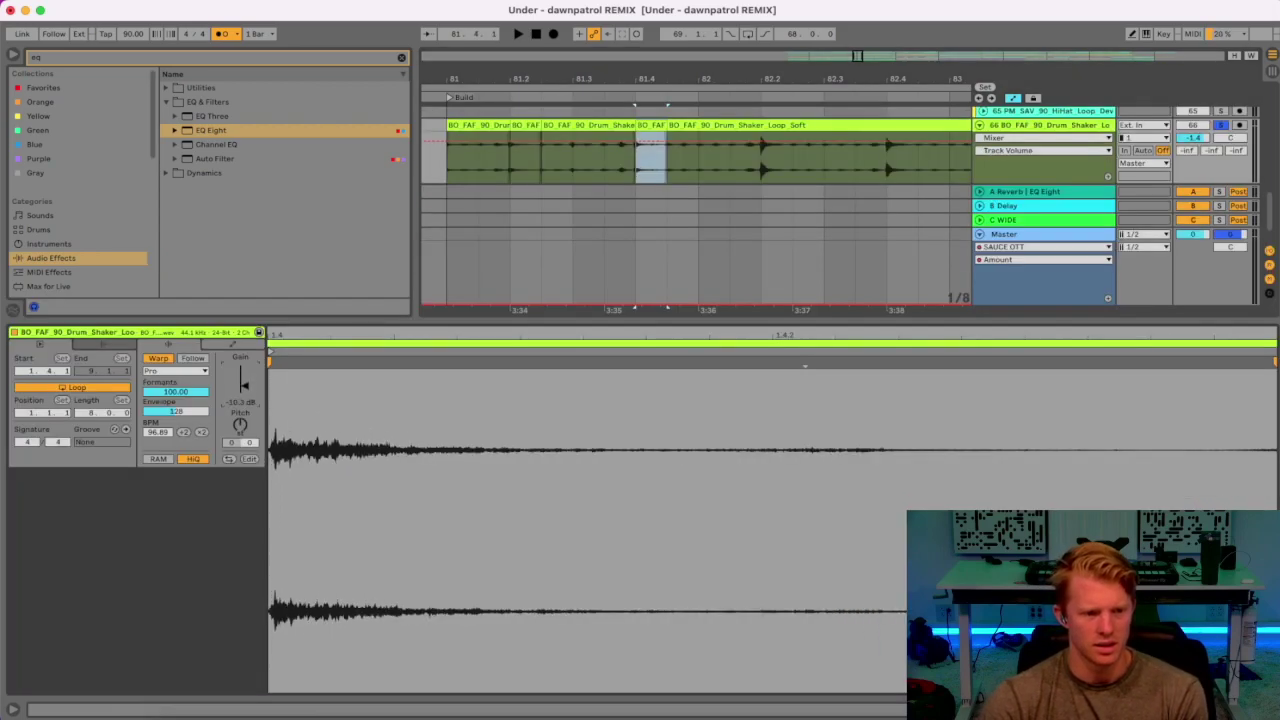
Set the gain of the isolated shaker hits at 81.2.1 and 81.4.1 to -12 dB.
left_click(523, 125)
left_click(251, 404)
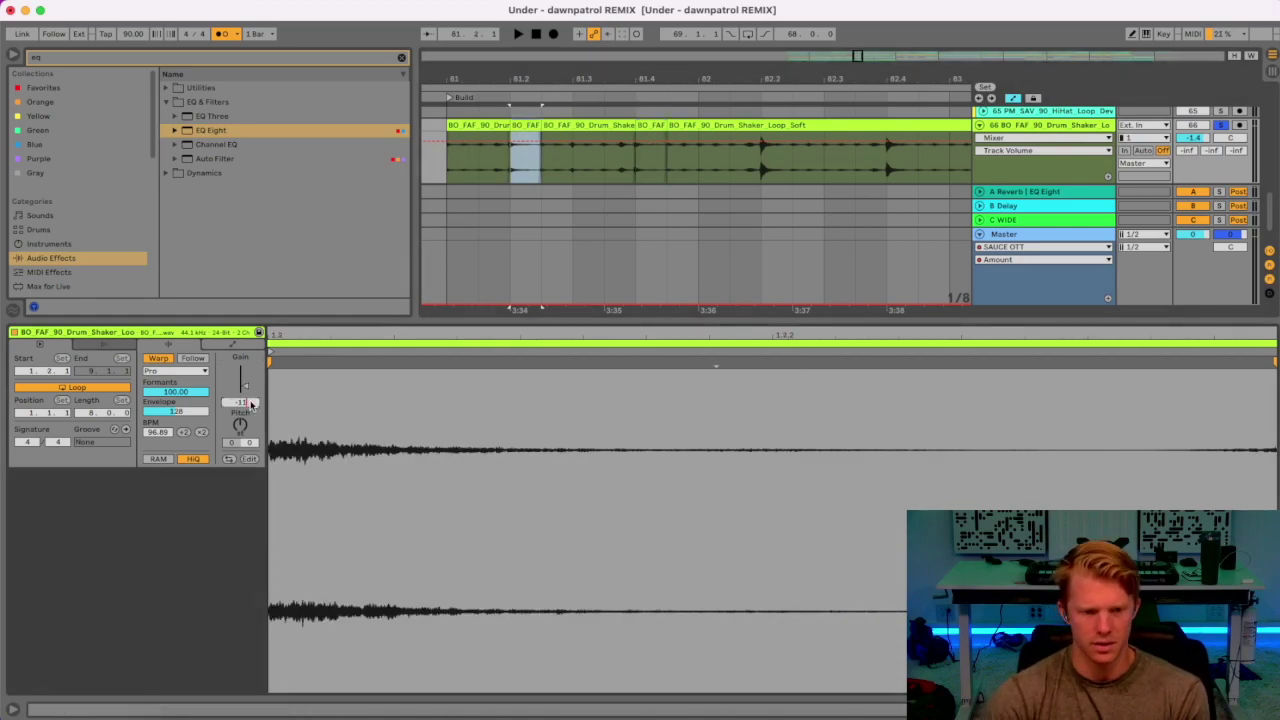
type("2")
key("Return")
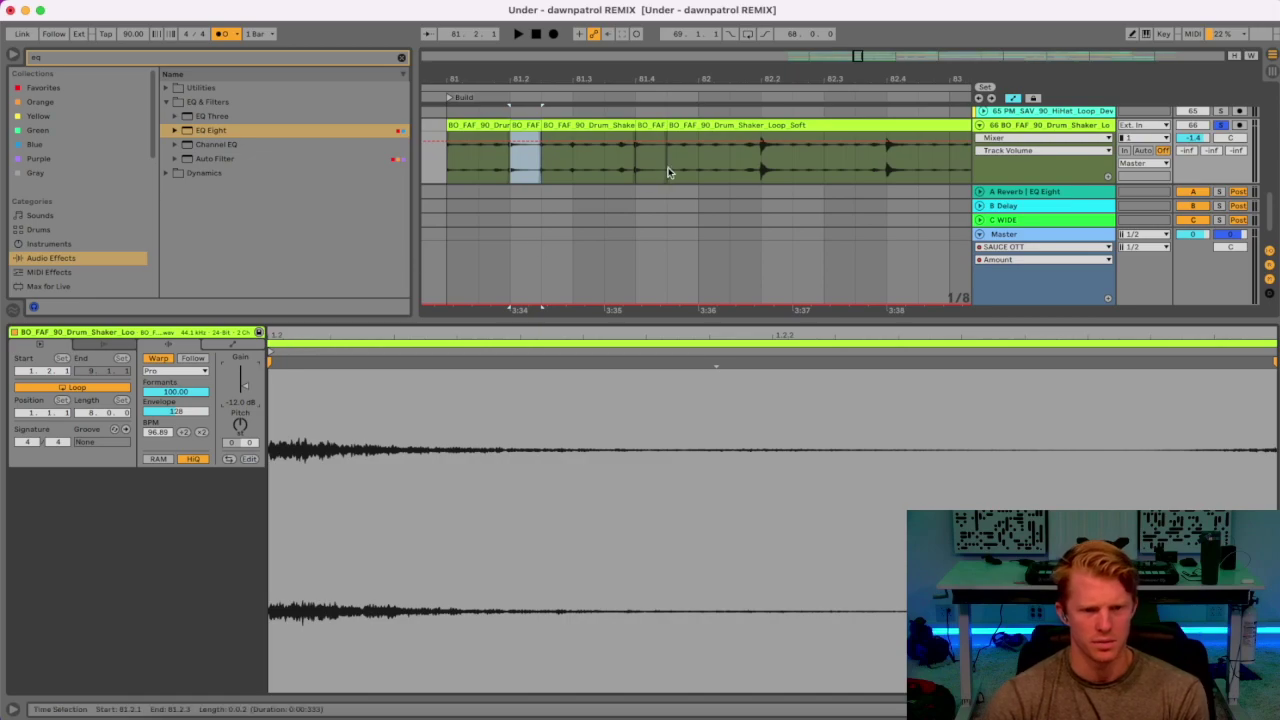
left_click(651, 126)
left_click(245, 404)
type("-12")
key("Return")
Split out the shaker hit from 82.2.1 to 82.2.3 and set its gain to -12 dB.
left_click_drag(795, 166, 762, 132)
left_click(776, 127)
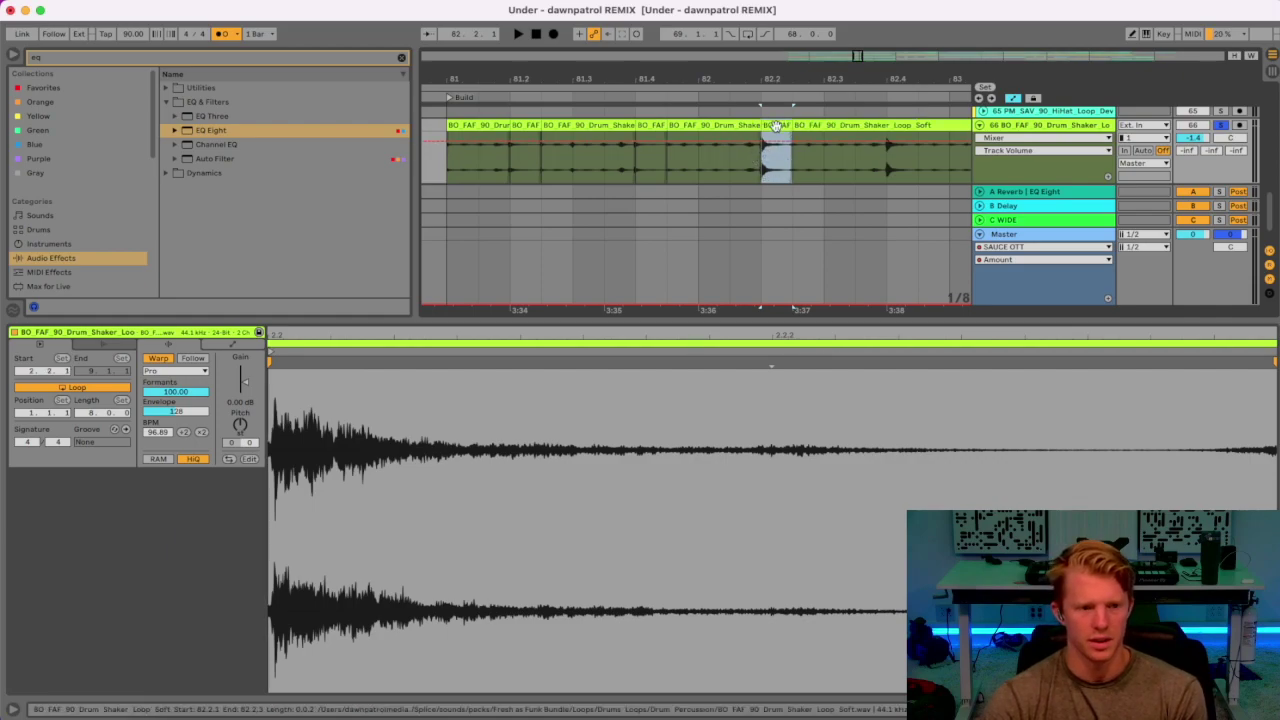
left_click(242, 403)
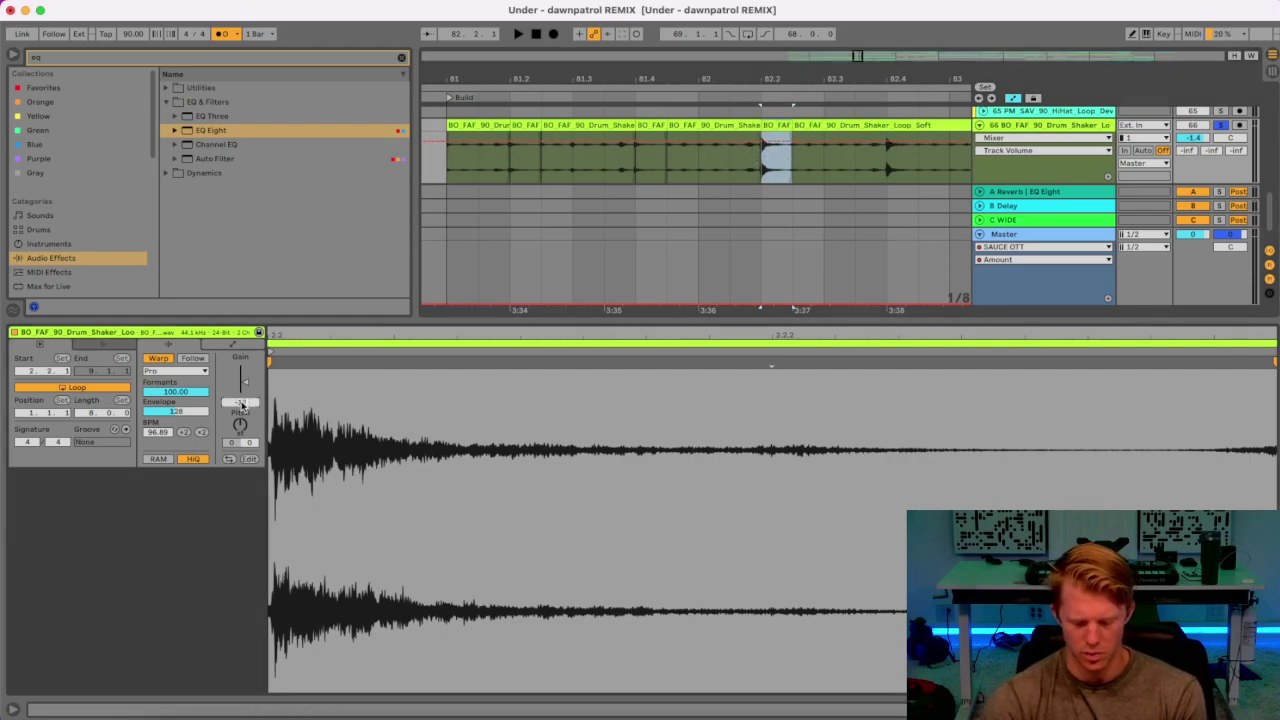
type("-12")
key("Return")
Split out the shaker hit from 82.4.1 to 82.4.3 and set its gain to -12 dB.
left_click(890, 142)
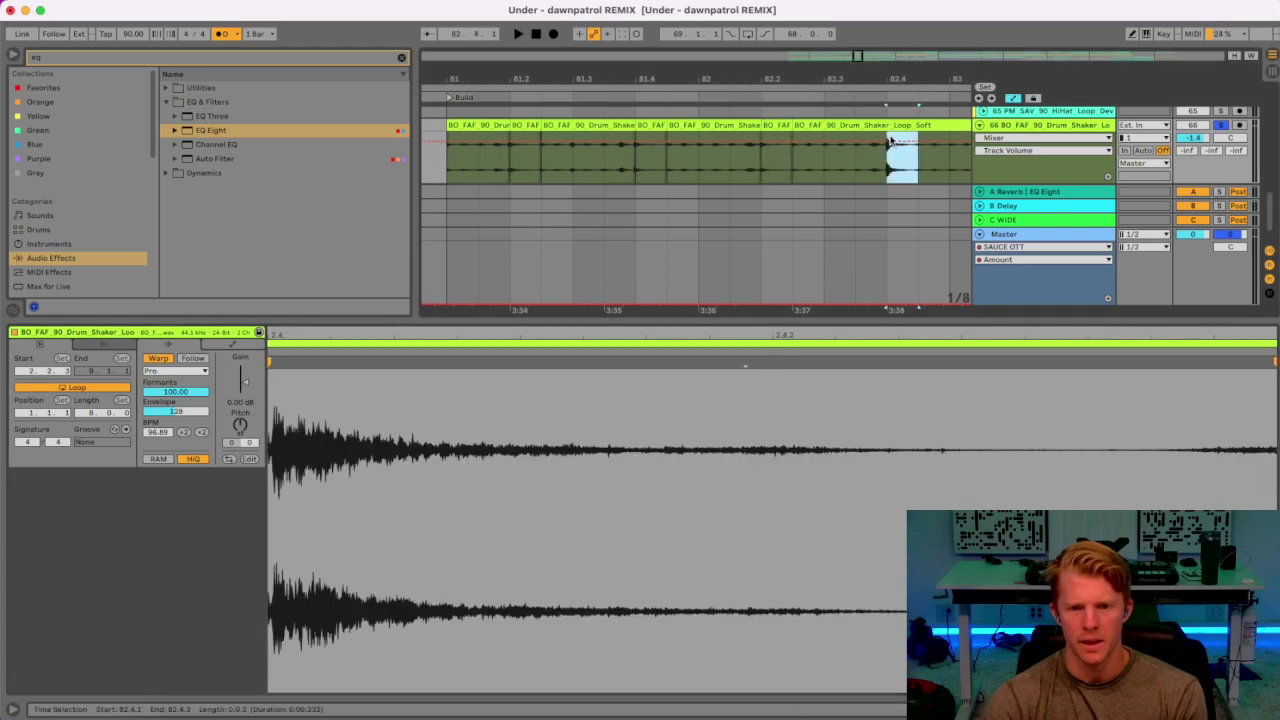
key("super+e")
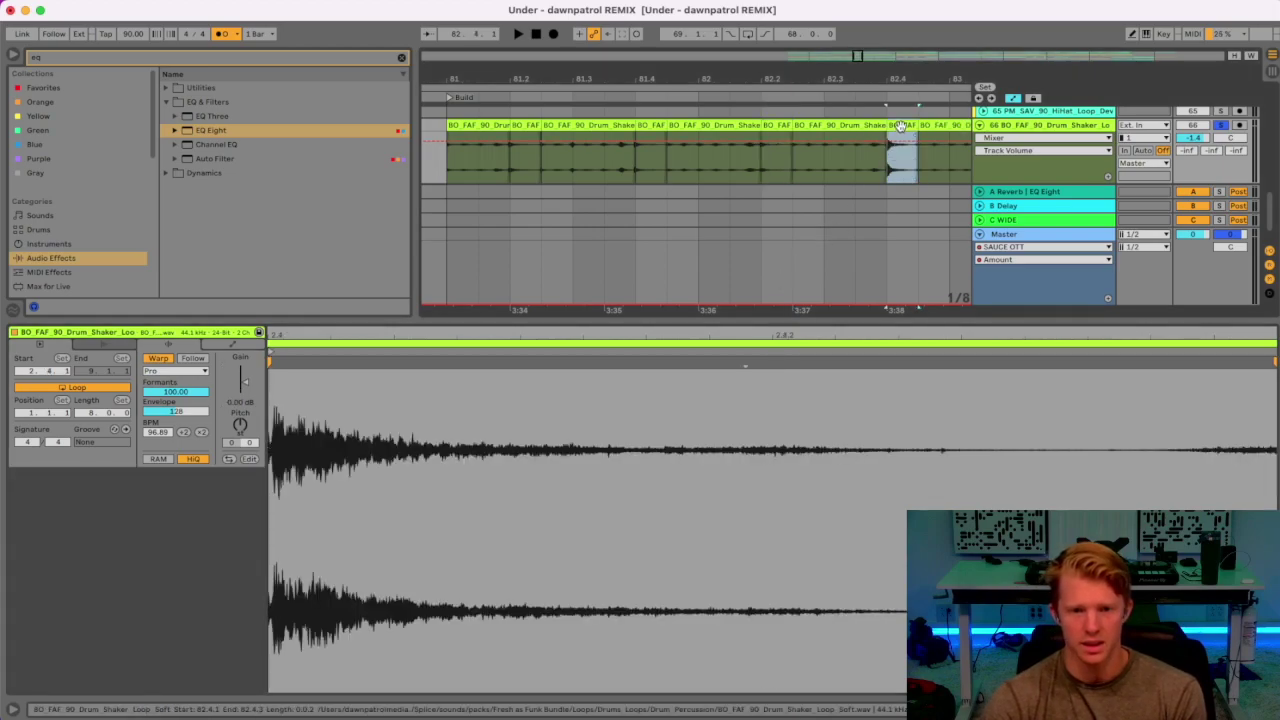
left_click(238, 402)
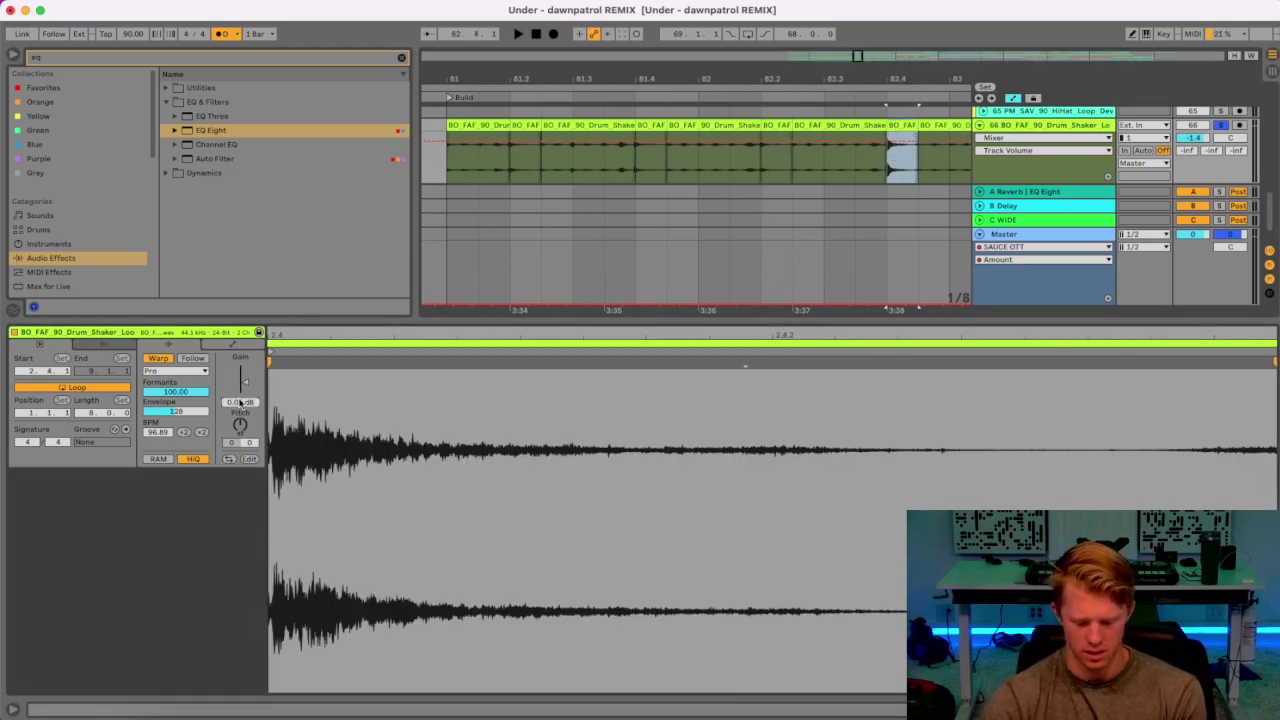
type("-12")
key("Return")
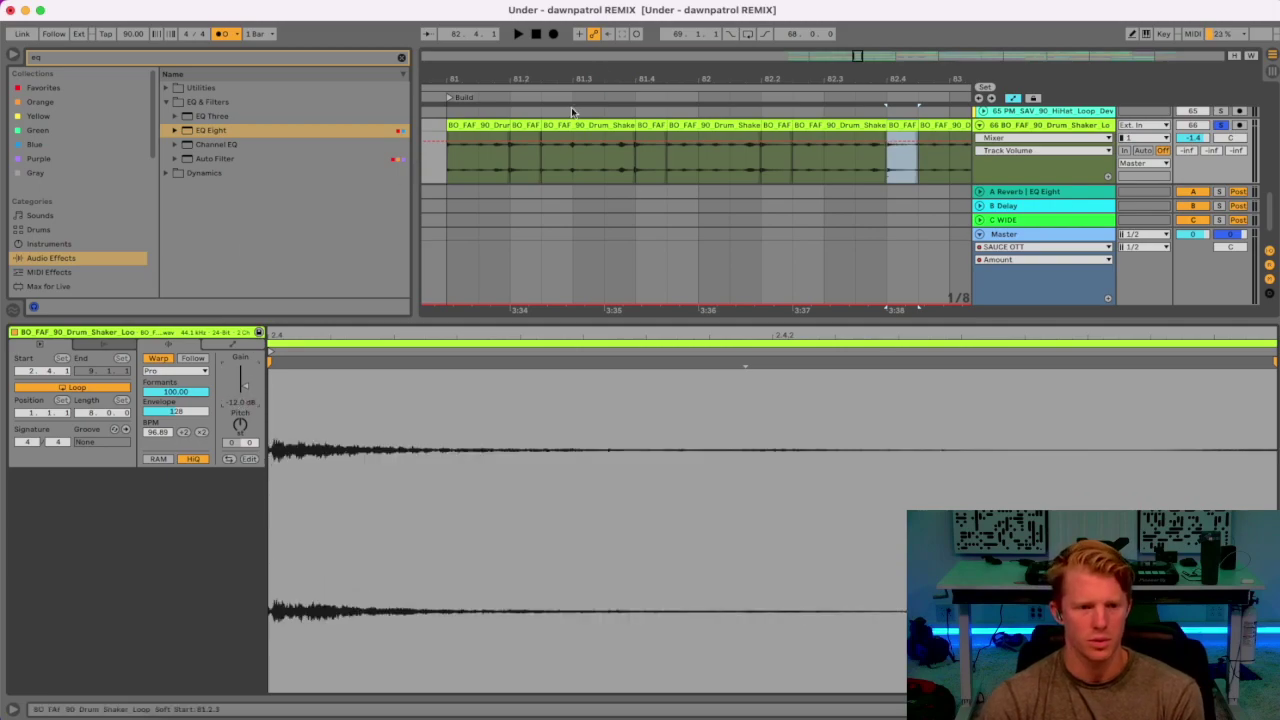
Play the chopped shaker loop from bar 81 together with the other tracks to check the lowered hits.
left_click(492, 124)
key("space")
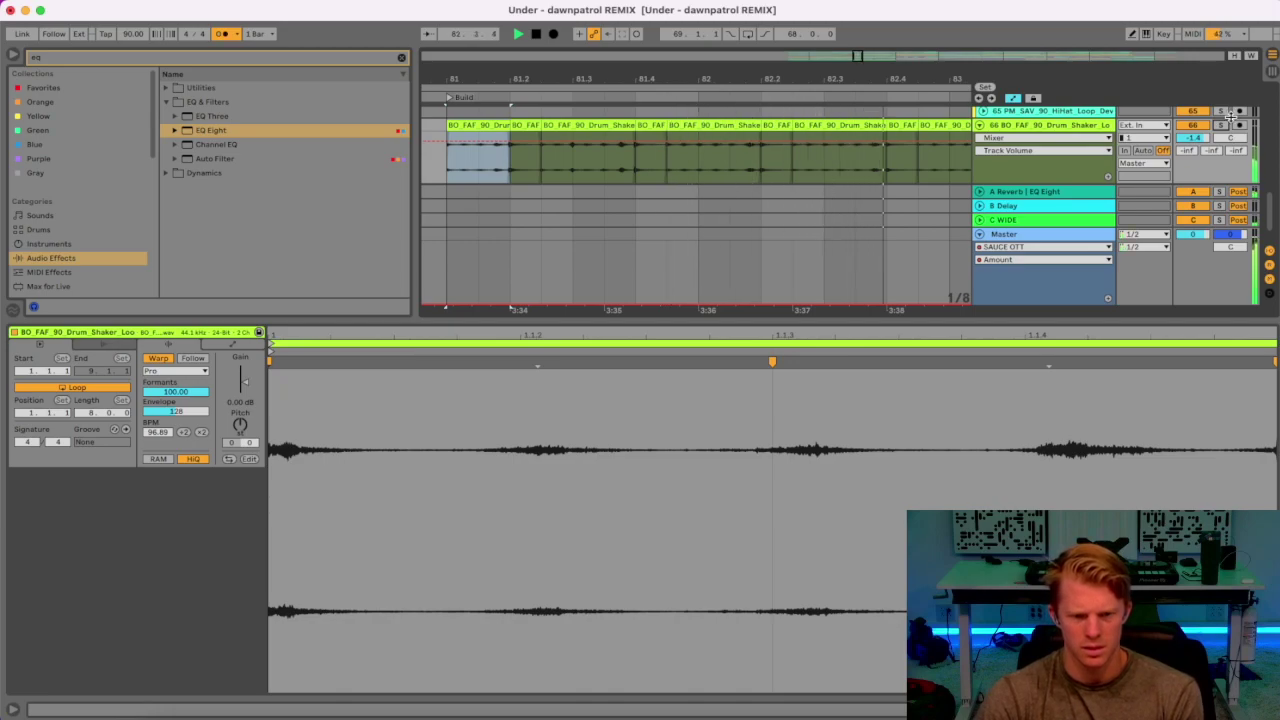
left_click_drag(829, 71, 649, 74)
key("space")
left_click(476, 172)
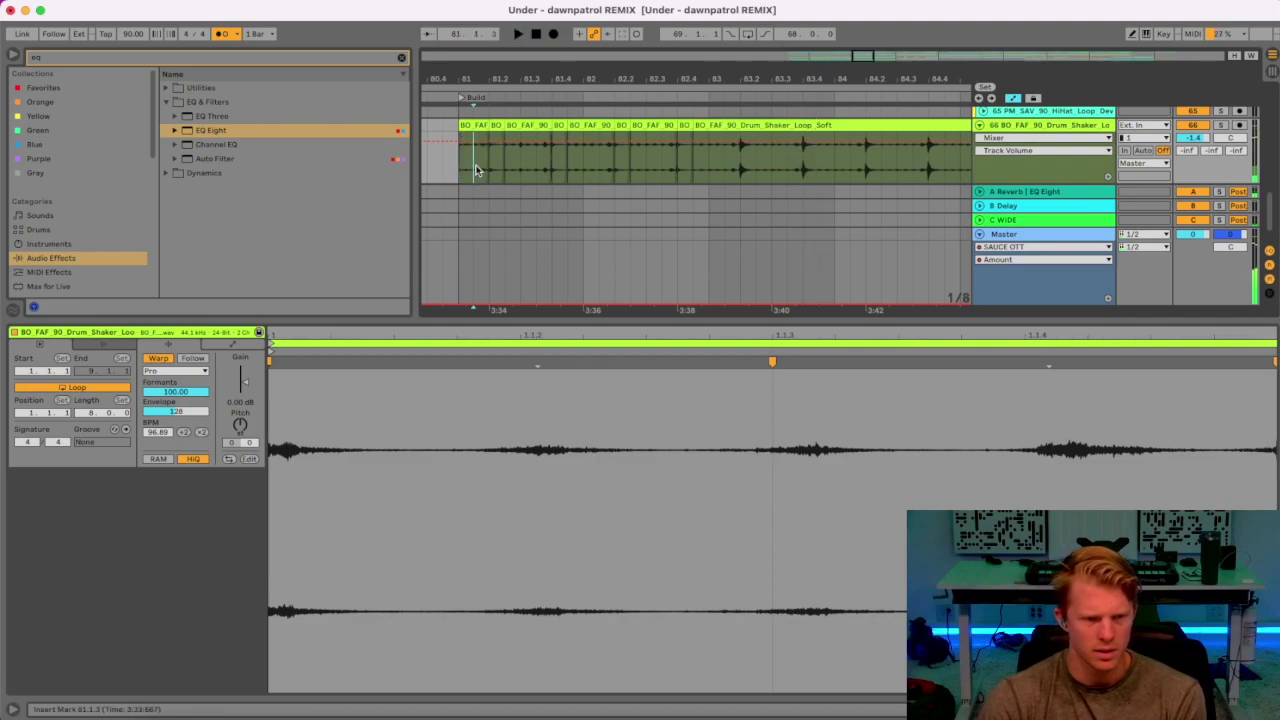
mouse_move(489, 140)
left_mouse_down()
mouse_move(528, 137)
mouse_move(504, 130)
left_mouse_up()
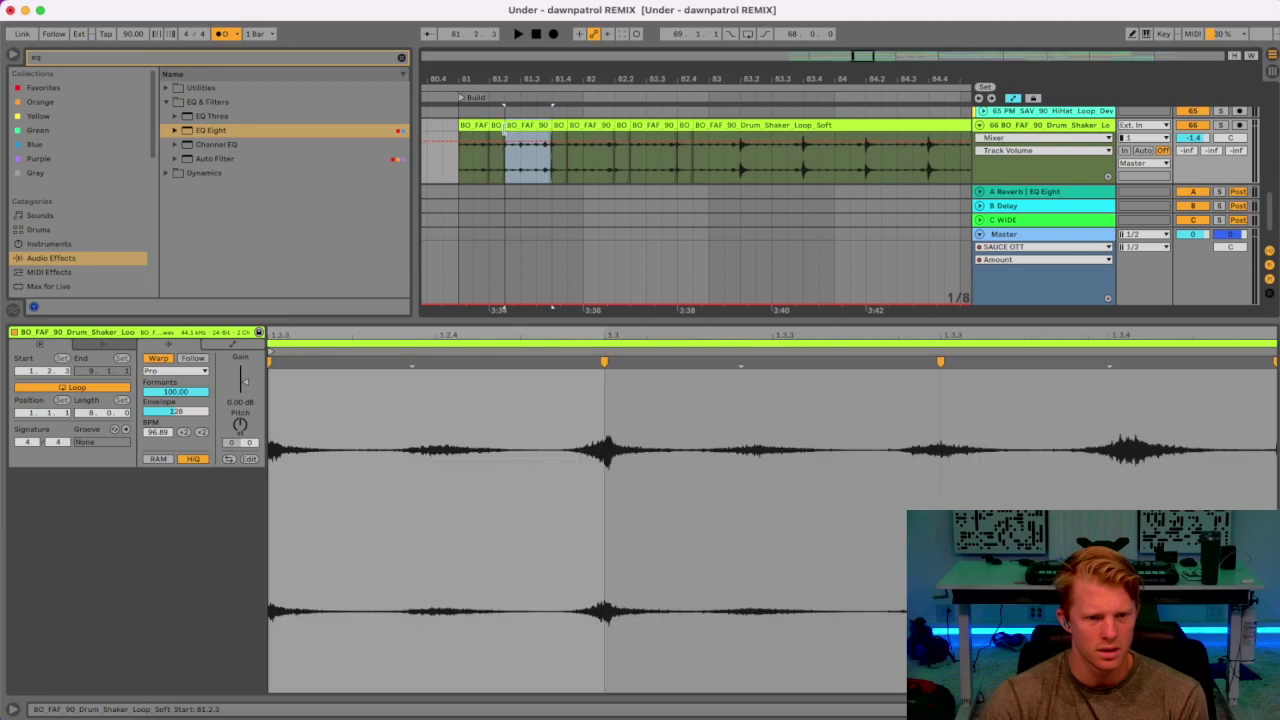
left_click(481, 129)
key("space")
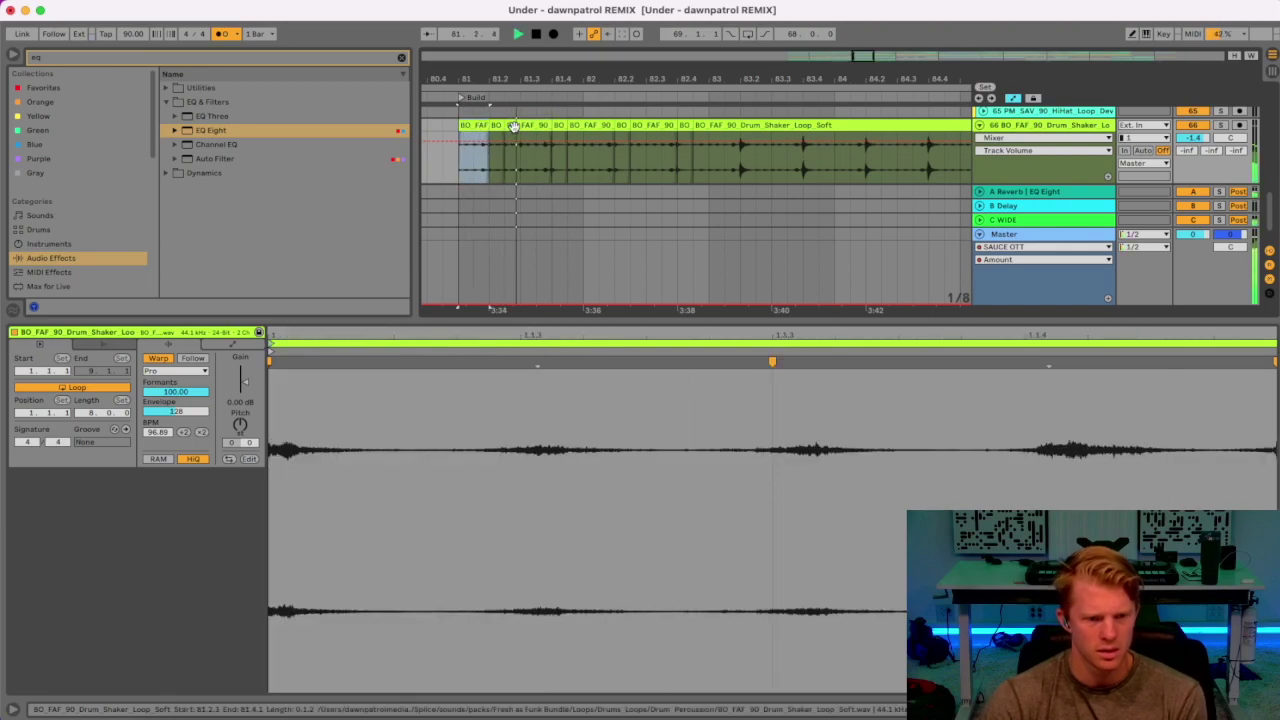
key("space")
Try extending the start of the lowered hit clip from 81.2.1 back to 81.1.3, and play from bar 81.
left_click_drag(490, 127, 474, 128)
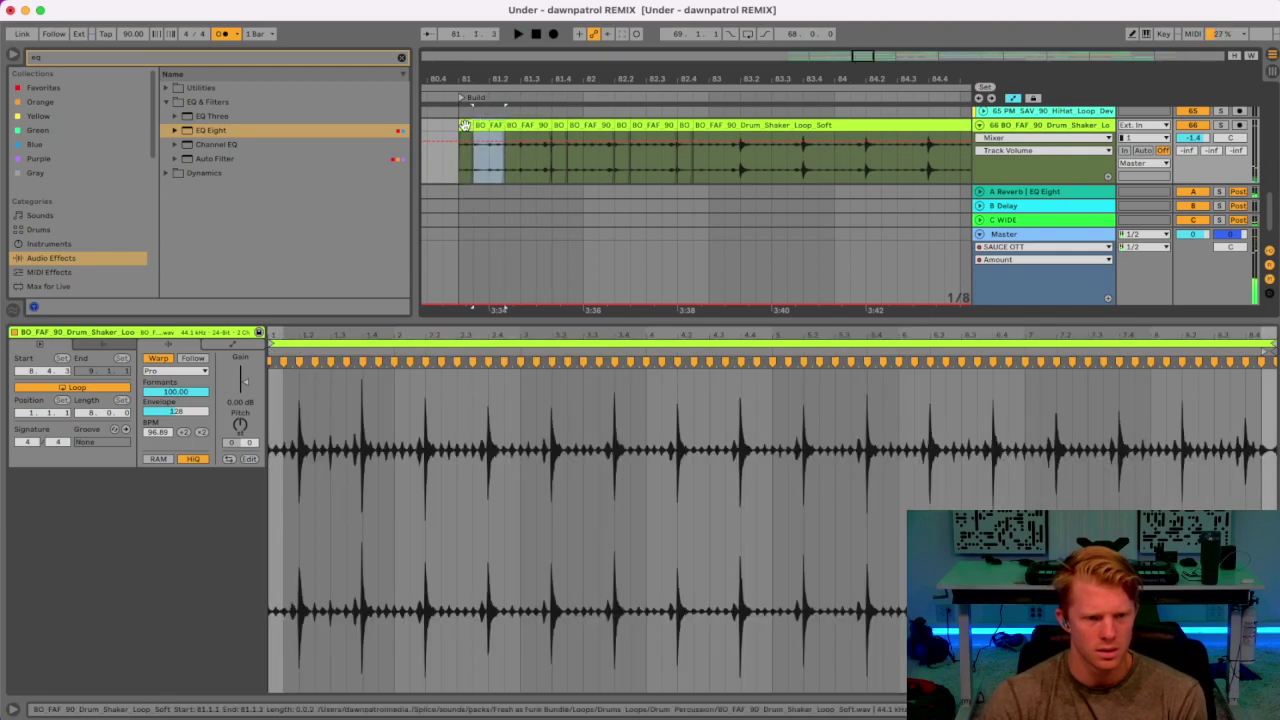
left_click(465, 127)
key("space")
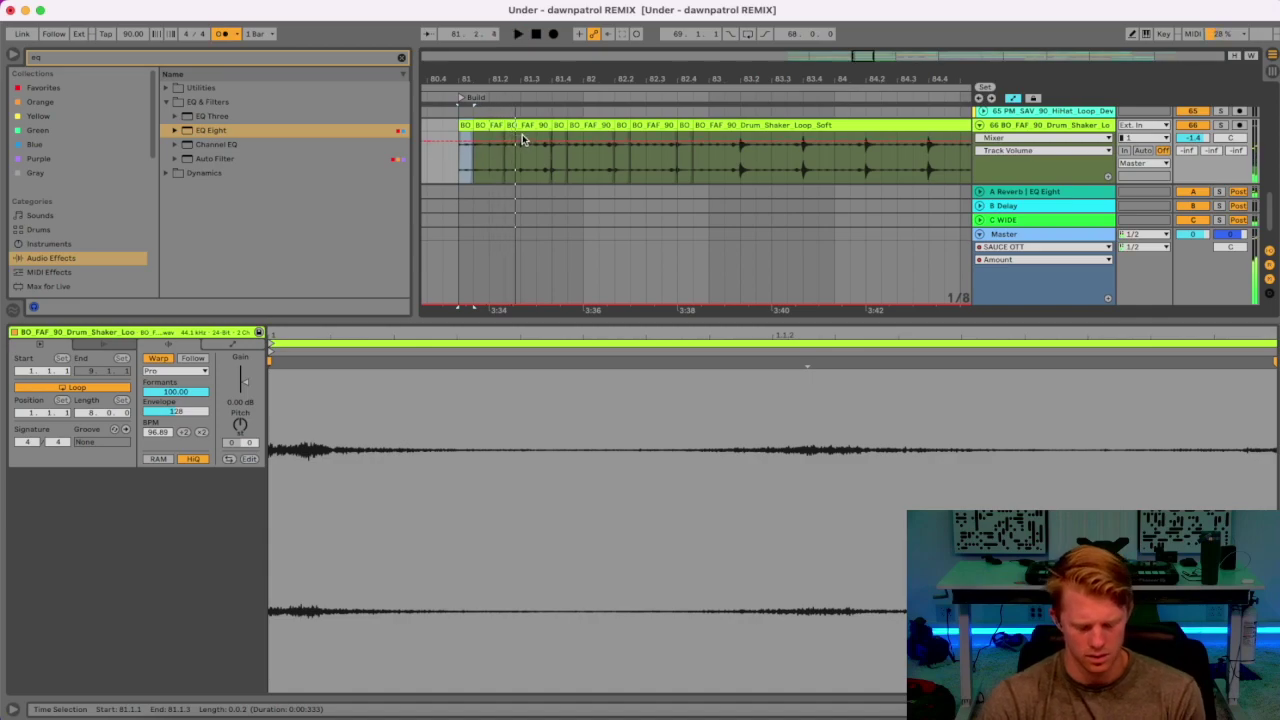
Restore the one-beat clip at 81.1.1 and duplicate it four times over the loop, up to 82.2.1.
left_click_drag(517, 140, 538, 143)
left_click(472, 125)
key("super+d")
key("super+d")
key("super+d")
key("super+d")
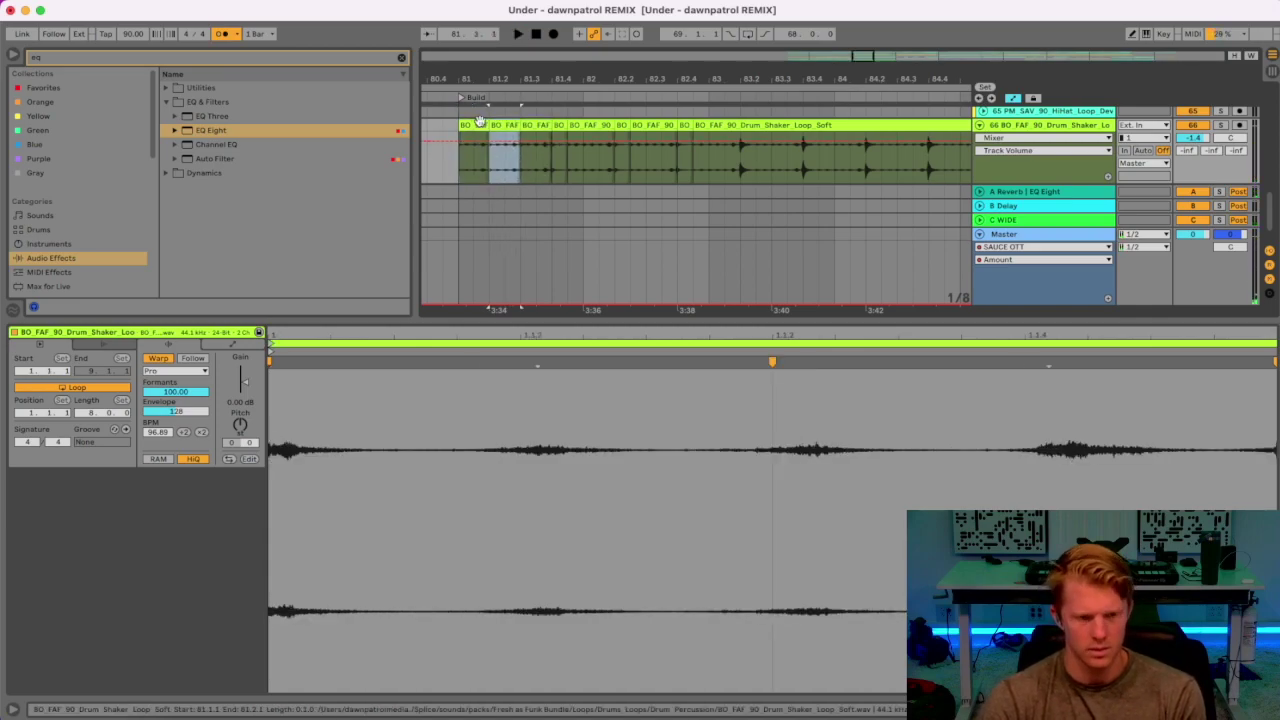
Play the repeated one-beat shaker clips from bar 81 and examine how they run into the rest of the loop.
left_click(475, 124)
key("space")
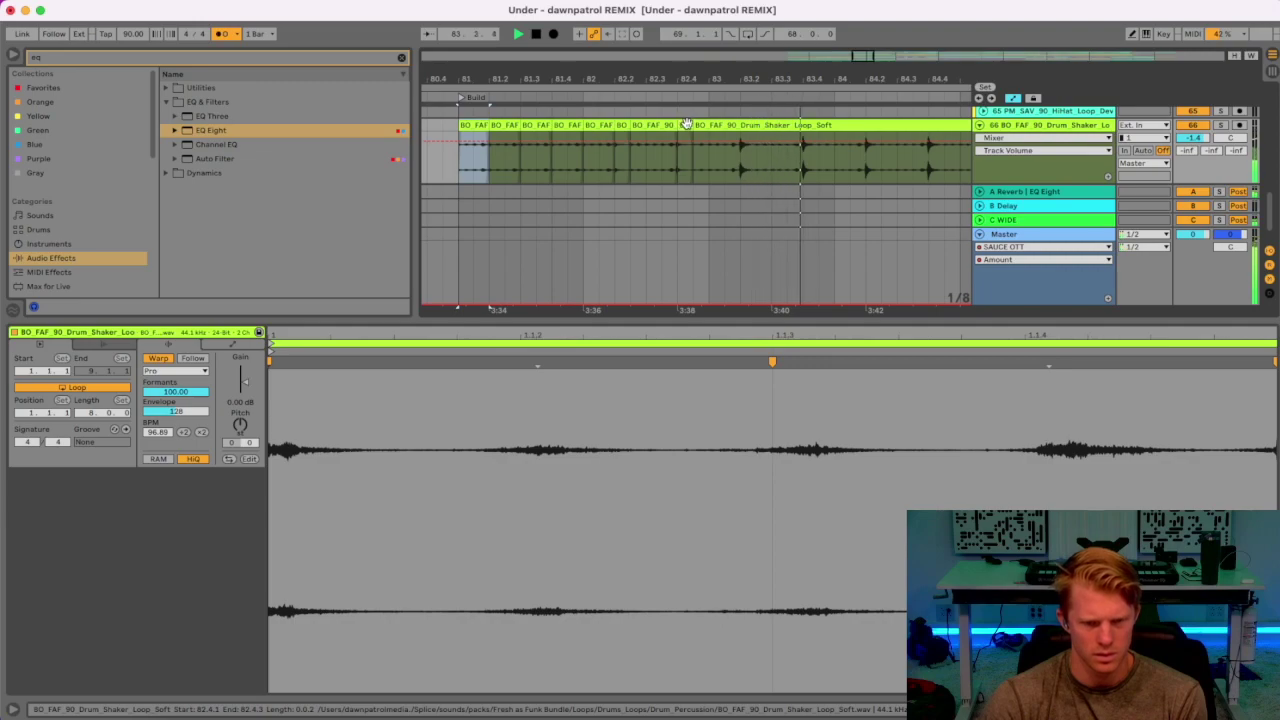
left_click_drag(791, 74, 597, 36)
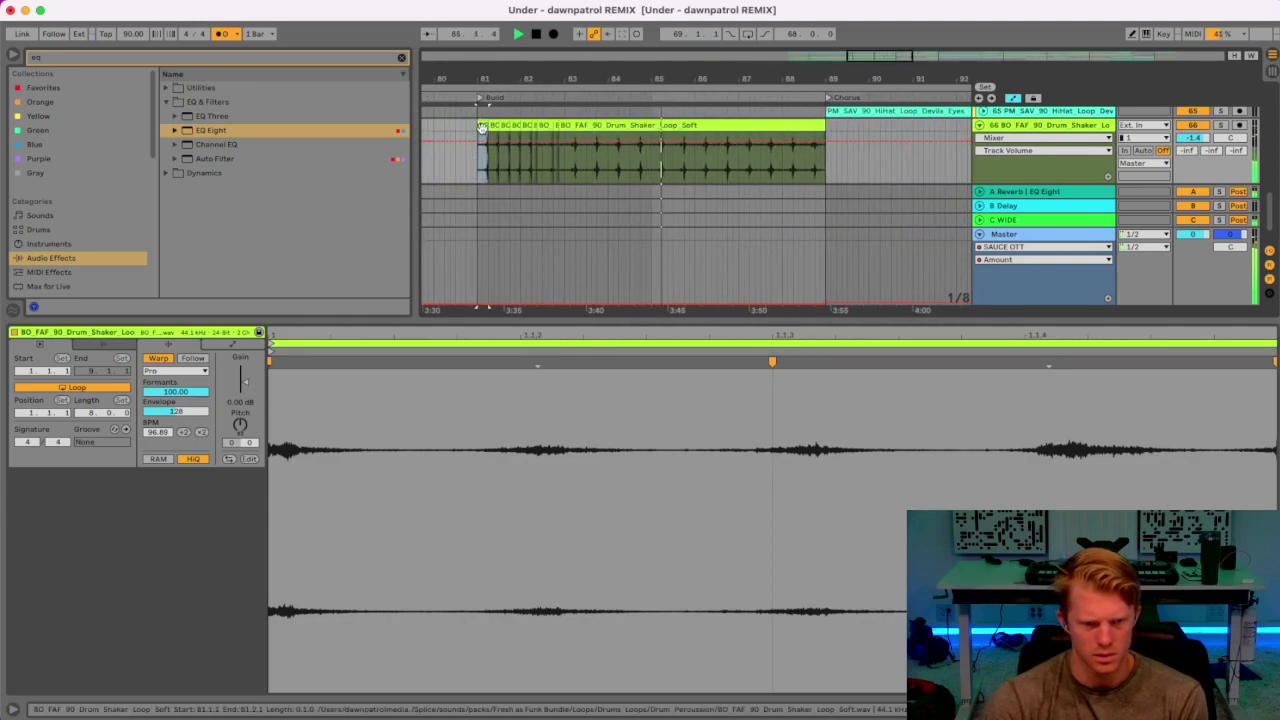
key("space")
key("space")
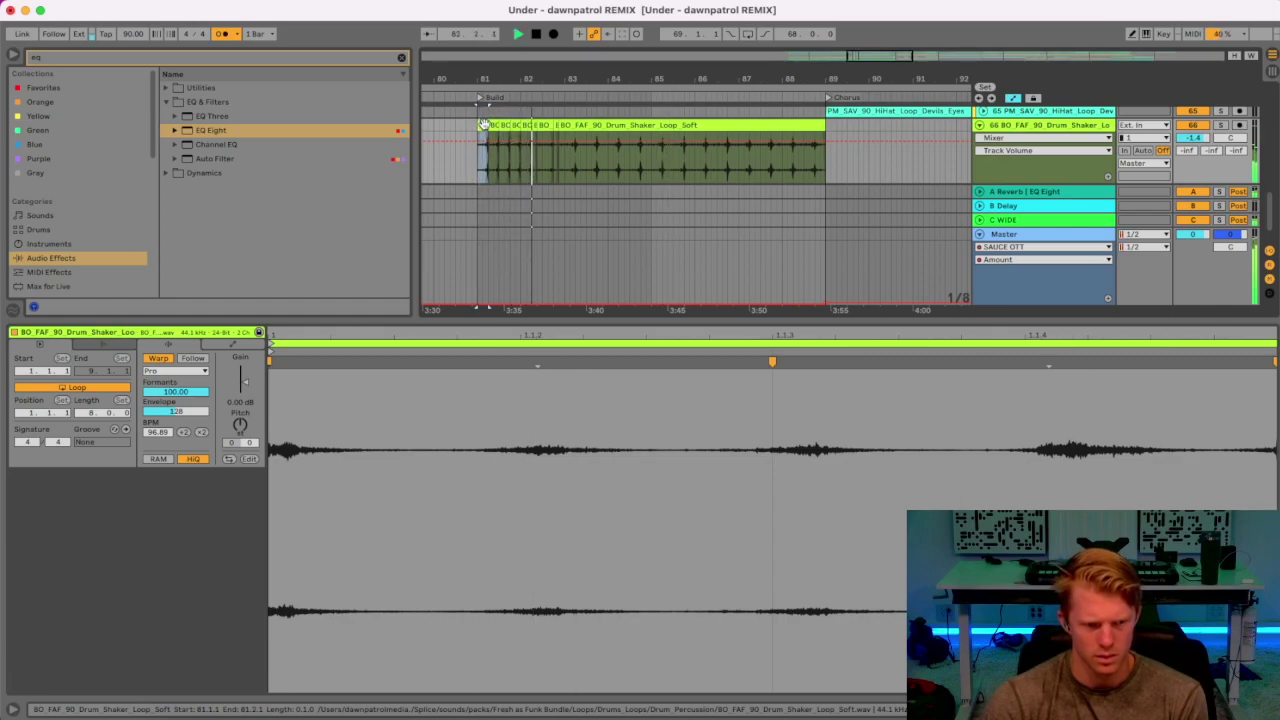
left_click_drag(497, 78, 488, 118)
left_click(483, 126)
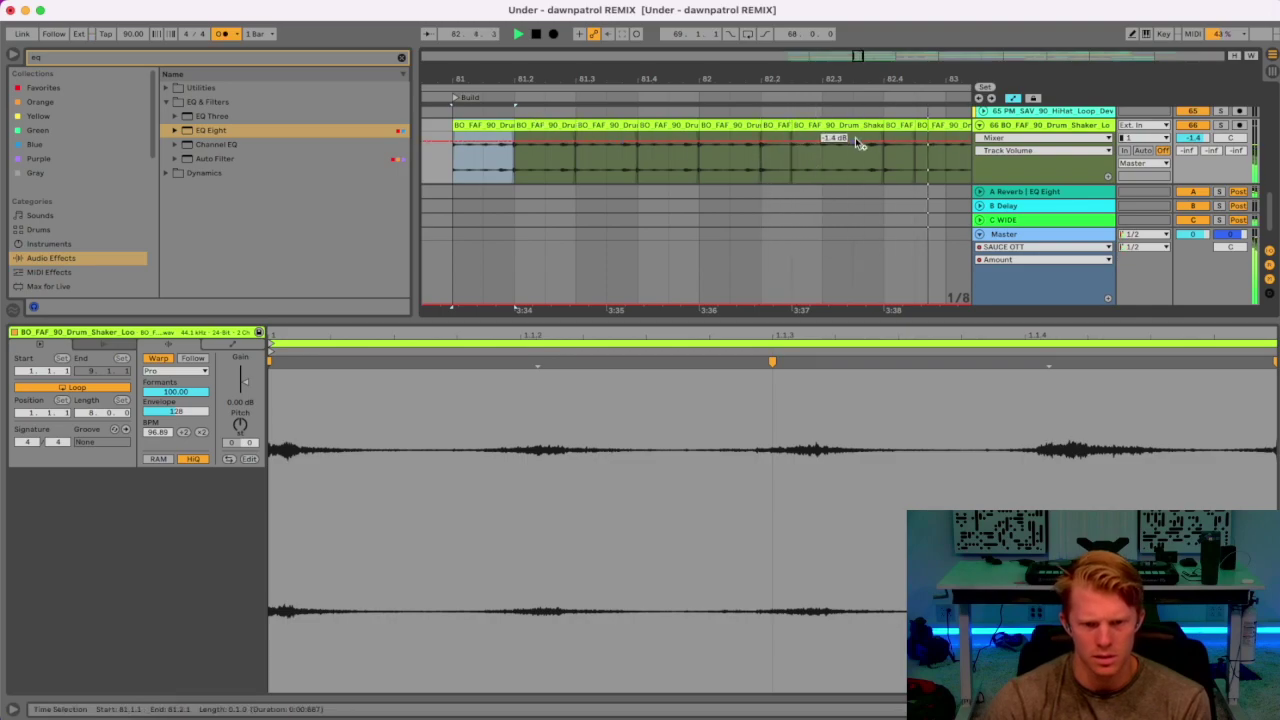
Stop playback and duplicate the two-bar shaker pattern from bars 81 and 82 over bars 83 and 84.
left_click_drag(866, 84, 792, 56)
key("space")
left_click_drag(812, 175, 515, 124)
key("super+d")
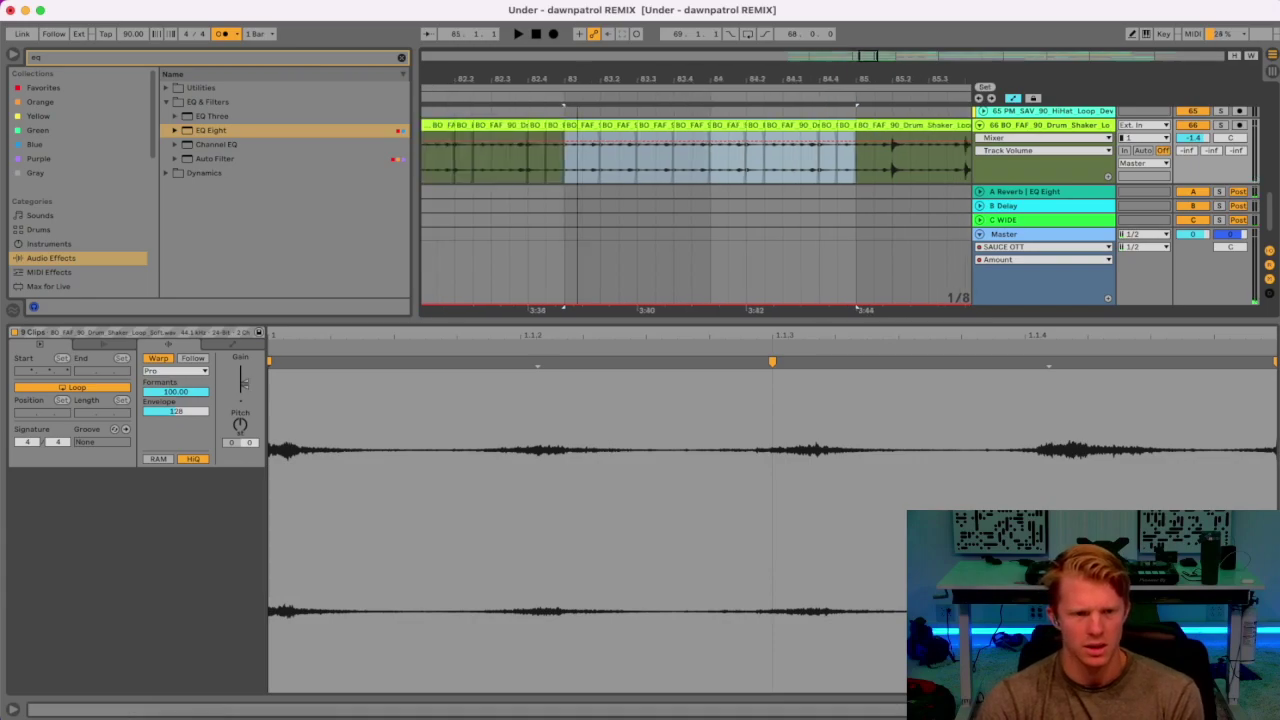
Duplicate the two-bar shaker pattern over bars 85 to 88, filling the build up to the Chorus.
left_click_drag(578, 76, 523, 77)
key("super+d")
key("super+d")
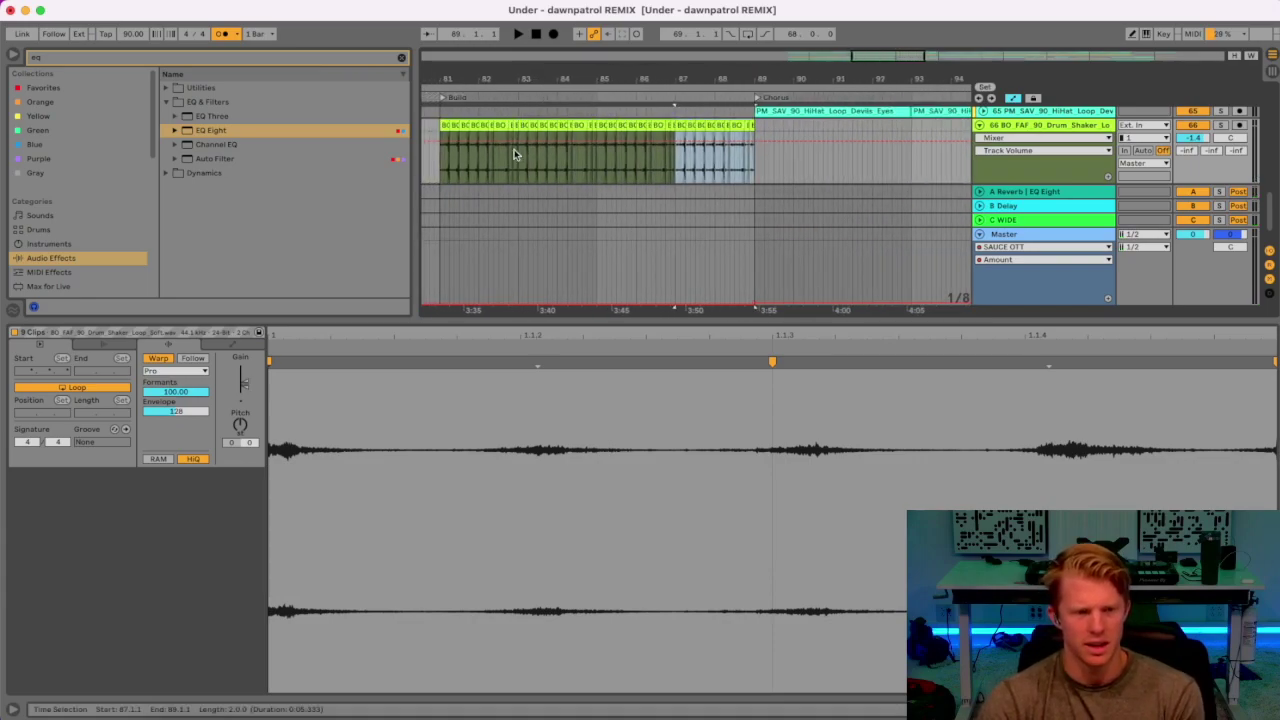
Play from bar 81, cut EQ Eight band 3 on the shaker track by about 6.57 dB at 12.4 kHz, and solo the track.
left_click(444, 125)
key("space")
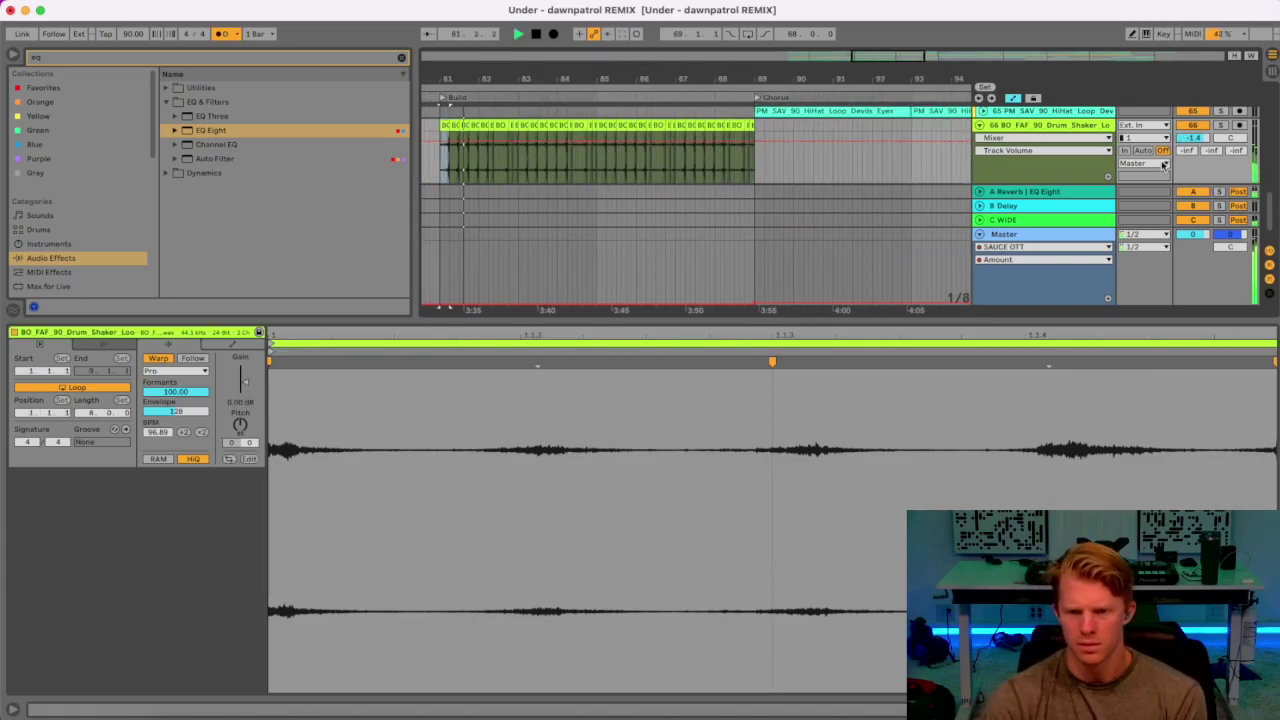
key("shift+Tab")
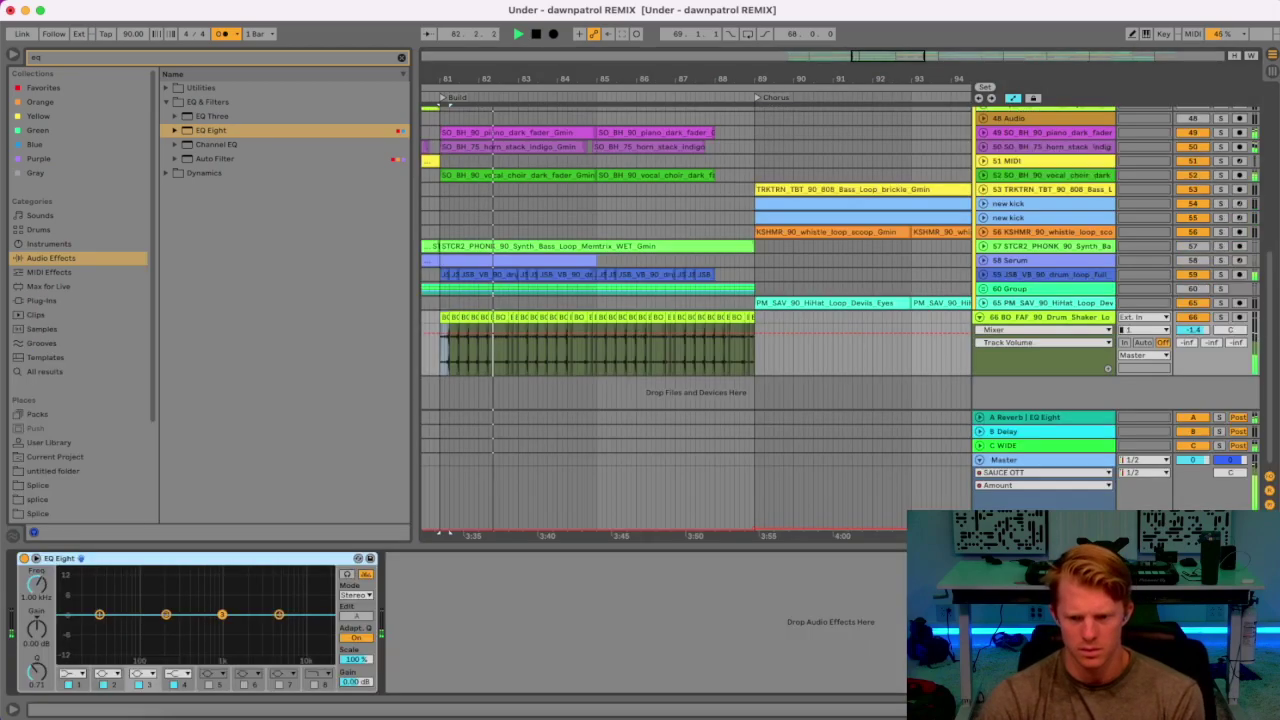
left_click_drag(223, 614, 310, 634)
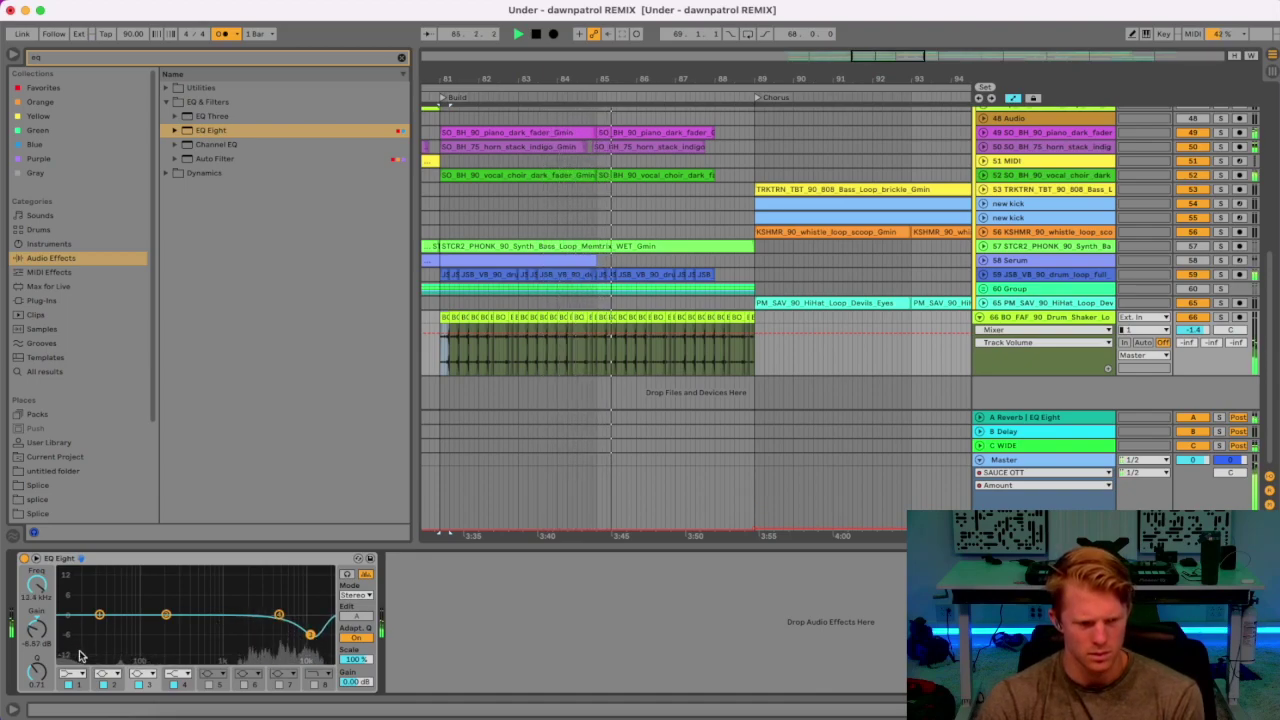
left_click(1219, 317)
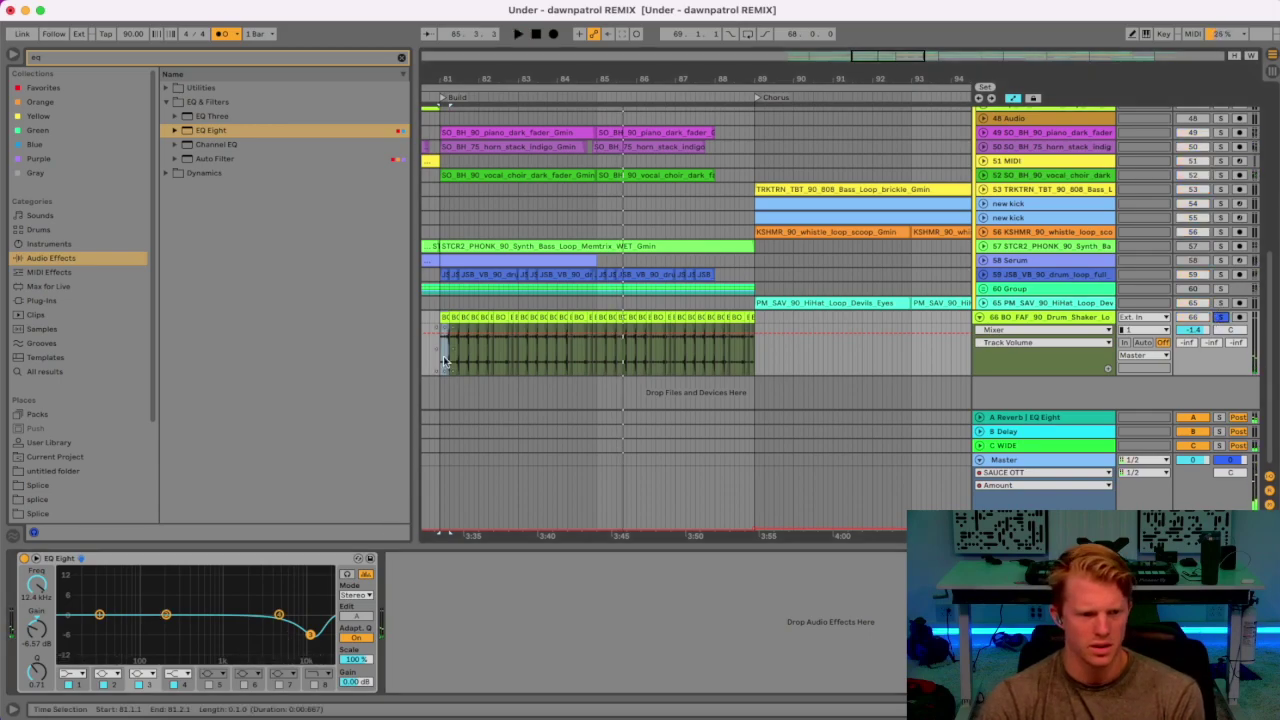
Try a different setting and a lower frequency for EQ Eight band 3 on the soloed shakers, and undo the changes.
key("space")
left_click(139, 673)
left_click(140, 681)
left_click_drag(310, 626, 185, 627)
key("space")
key("super+z")
key("super+z")
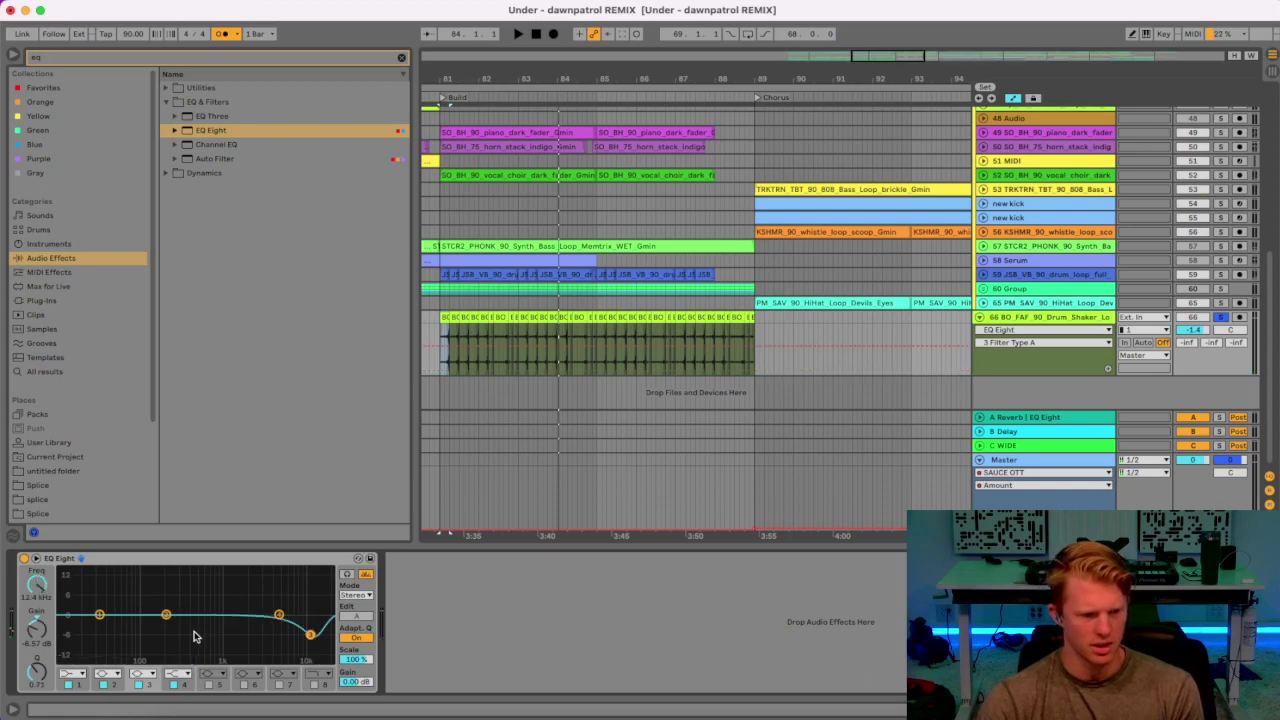
Make EQ Eight band 1 a low cut at about 978 Hz on the shaker track and play it.
left_click(76, 675)
left_click(80, 607)
left_click_drag(99, 613, 221, 631)
key("space")
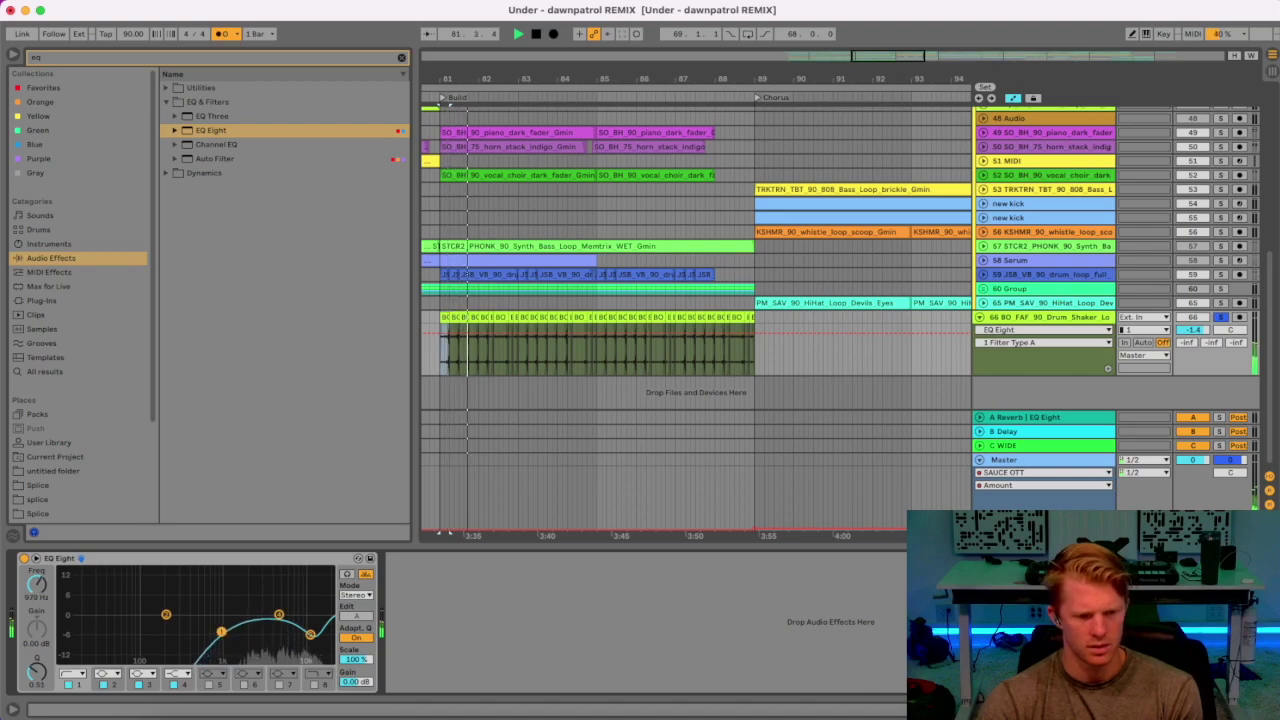
Take the shaker track out of solo, raise its send to return C WIDE to 0, and lower its volume to -8.0 dB.
left_click(1238, 341)
left_click(1193, 329)
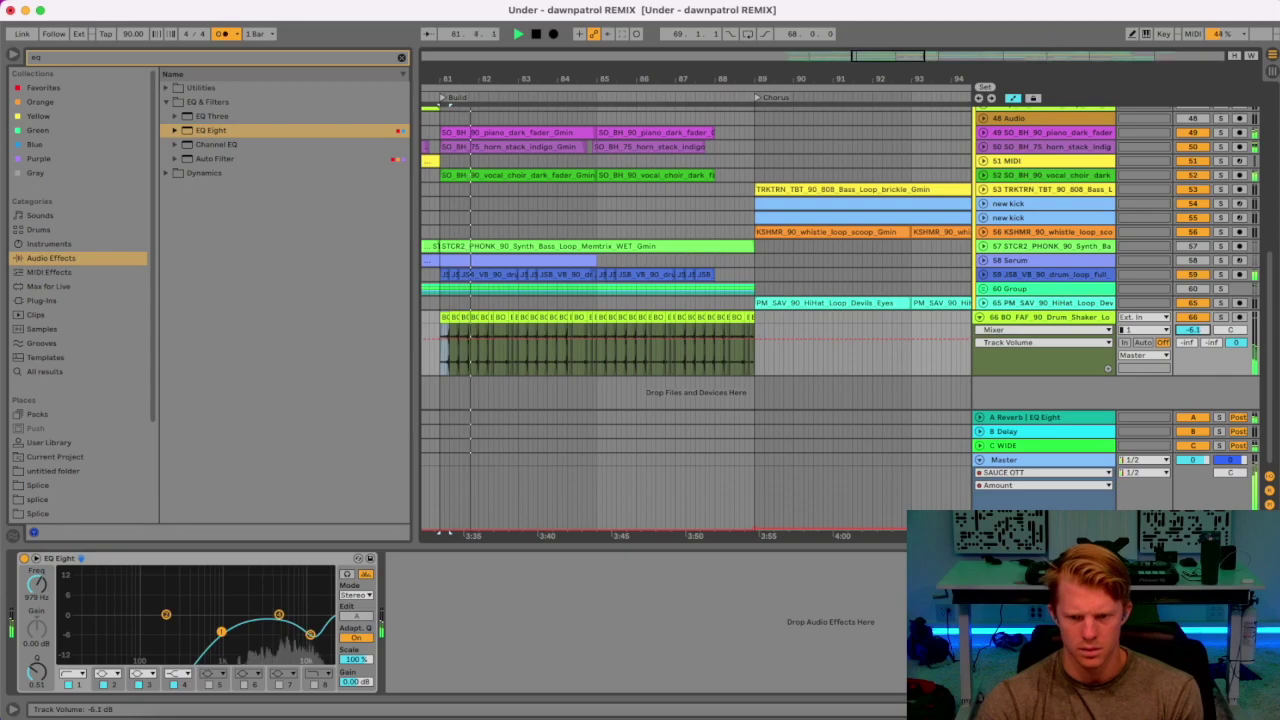
left_click_drag(1197, 329, 1202, 334)
Mute and unmute the shaker track during playback to compare the build with and without it.
left_click(1198, 318)
left_click(1198, 318)
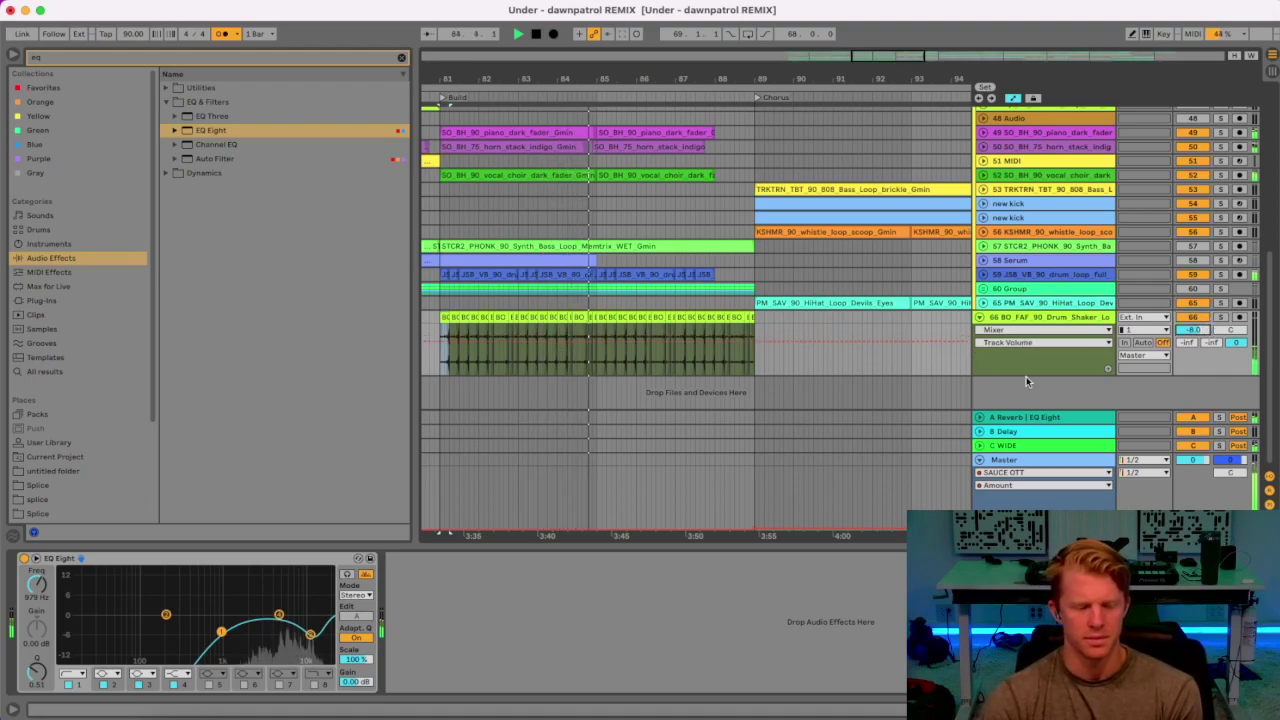
left_click(1196, 318)
left_click(1196, 318)
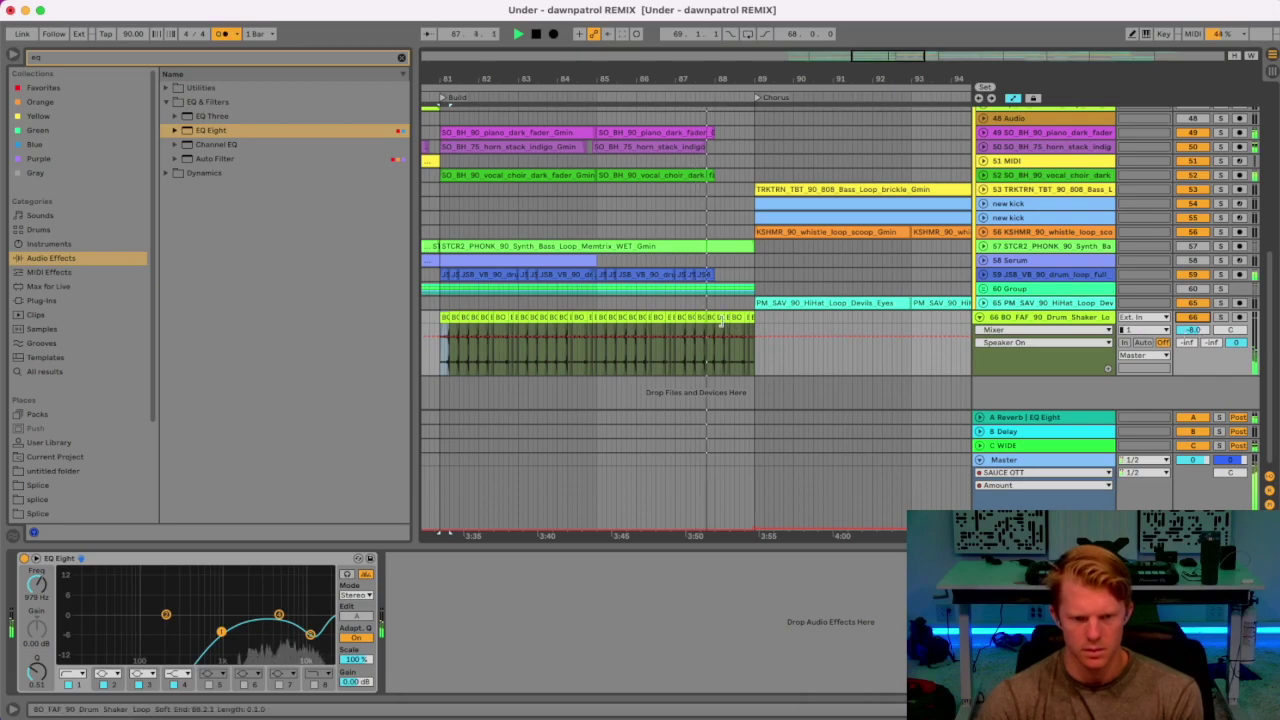
Stop playback and delete the shaker clips in bar 88, the last bar before the Chorus.
left_click_drag(722, 330, 790, 320)
left_click_drag(688, 80, 676, 25)
key("space")
right_click(730, 375)
left_click(833, 553)
Copy the shaker pattern from bars 81 to 88 and paste it at bar 121.
left_click_drag(709, 366, 599, 317)
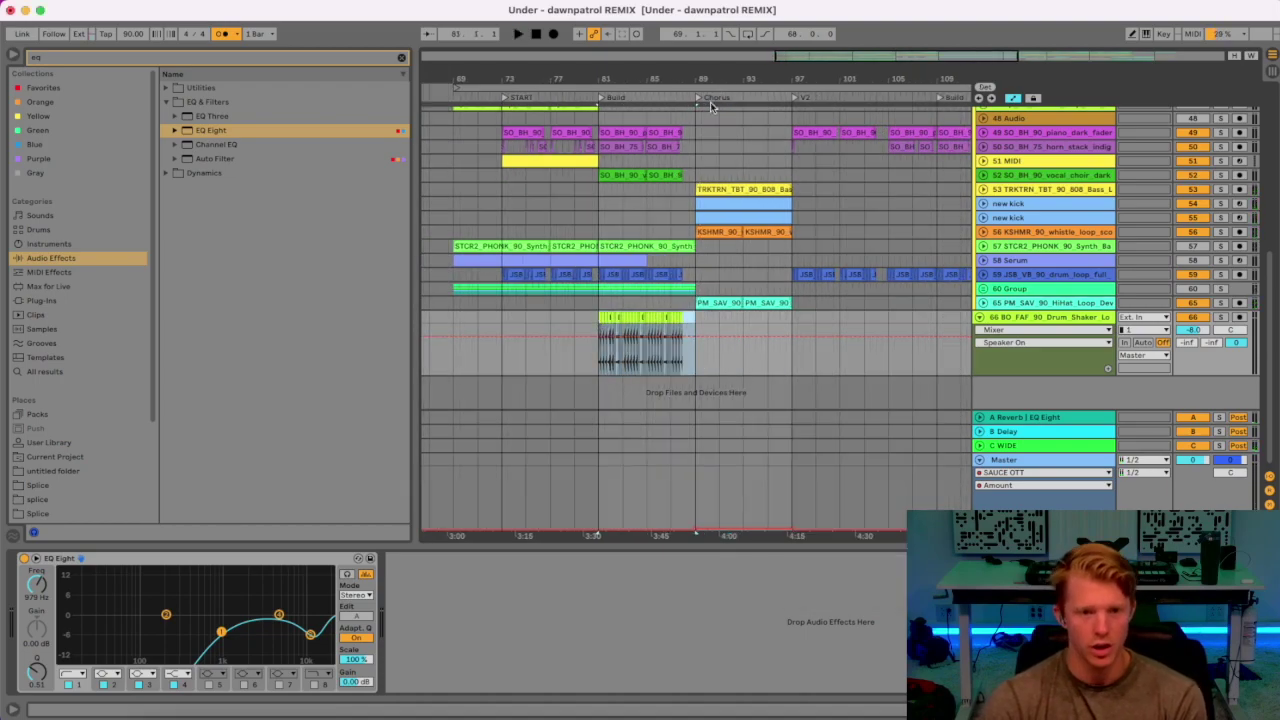
key("minus")
left_click(829, 331)
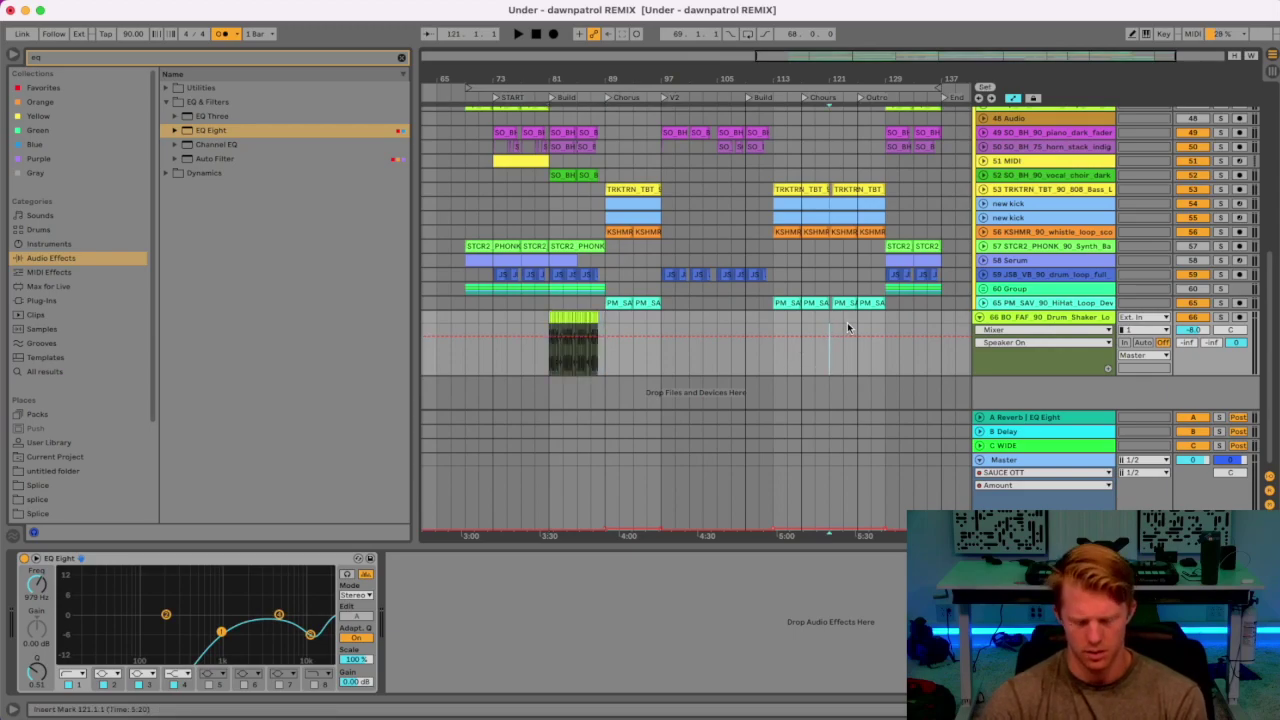
key("ctrl+v")
Move the pasted shaker pattern so that it starts at bar 117.
key("space")
left_click_drag(820, 96, 771, 170)
key("space")
left_click(697, 319)
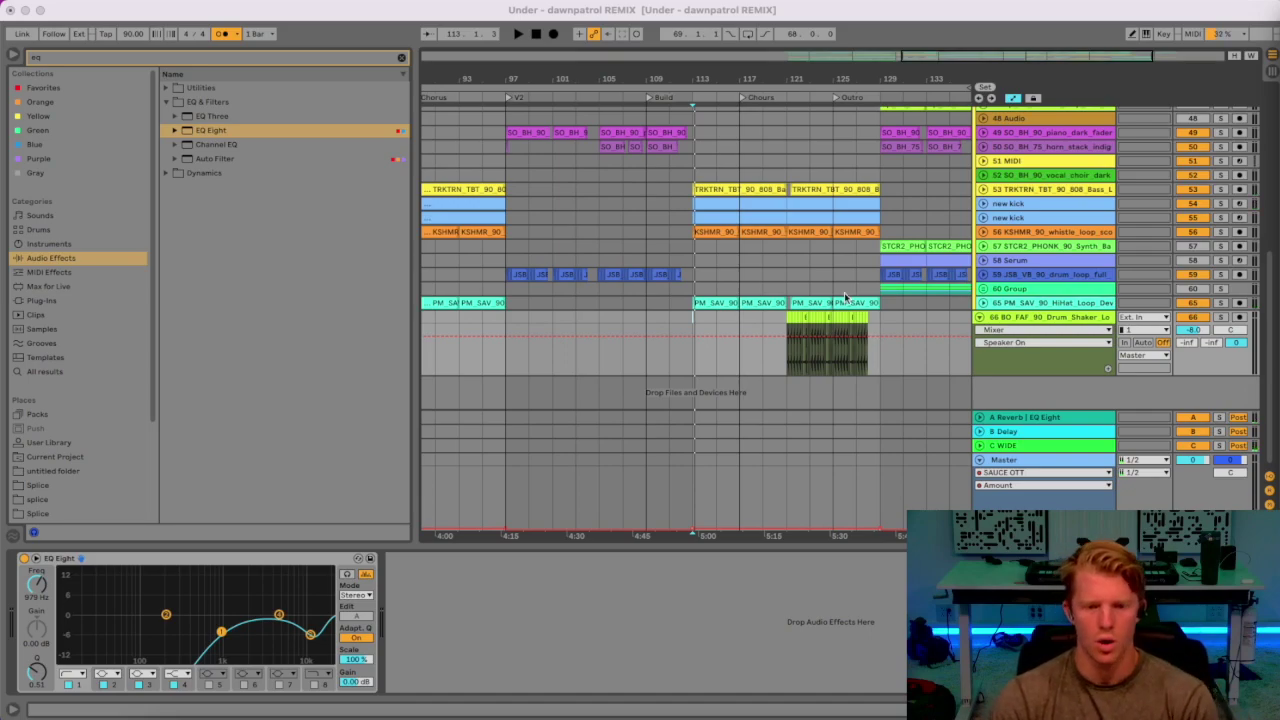
left_click(880, 366)
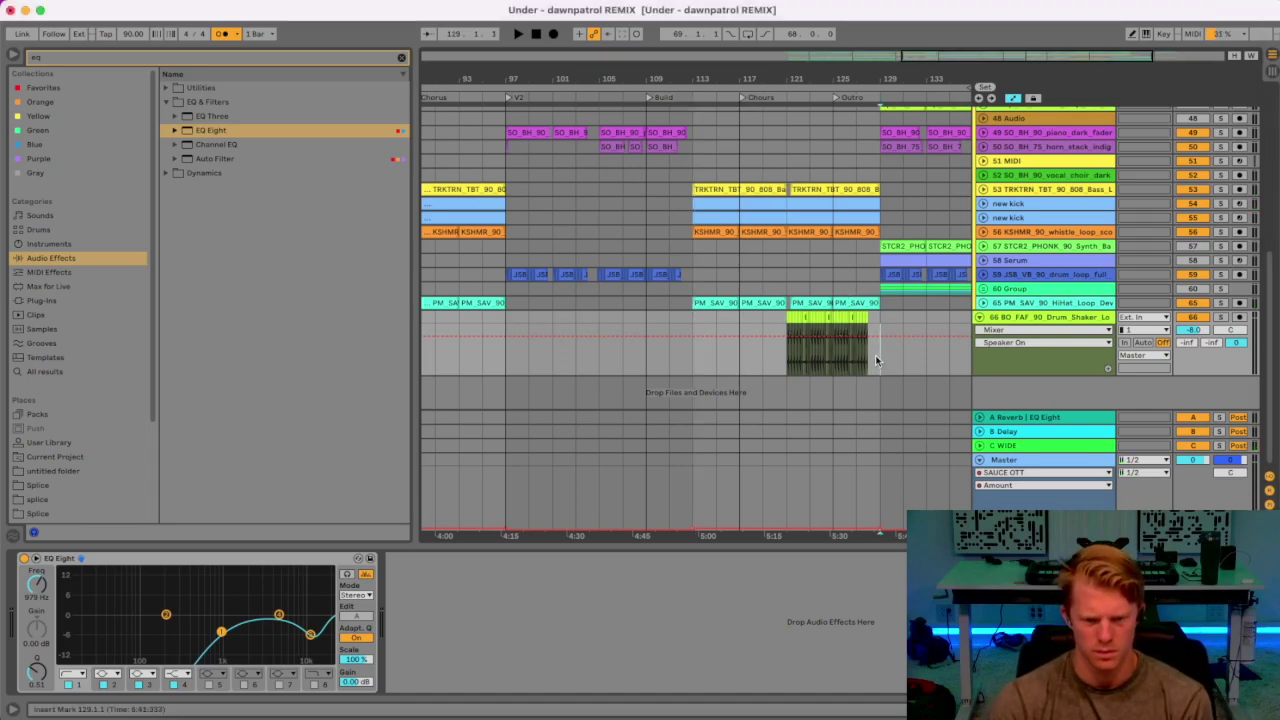
left_click(789, 318)
left_click_drag(789, 318, 748, 318)
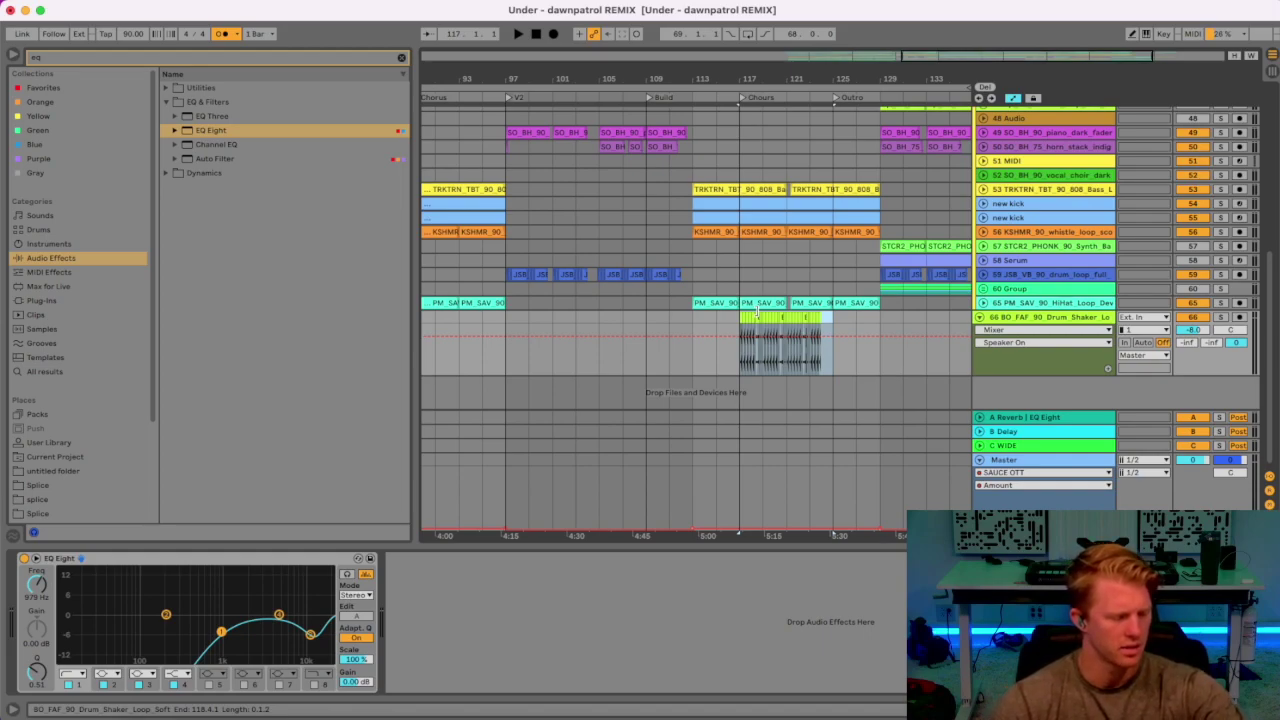
Play from bar 105 in the V2 section to check where the second shaker pattern belongs.
left_click(757, 316)
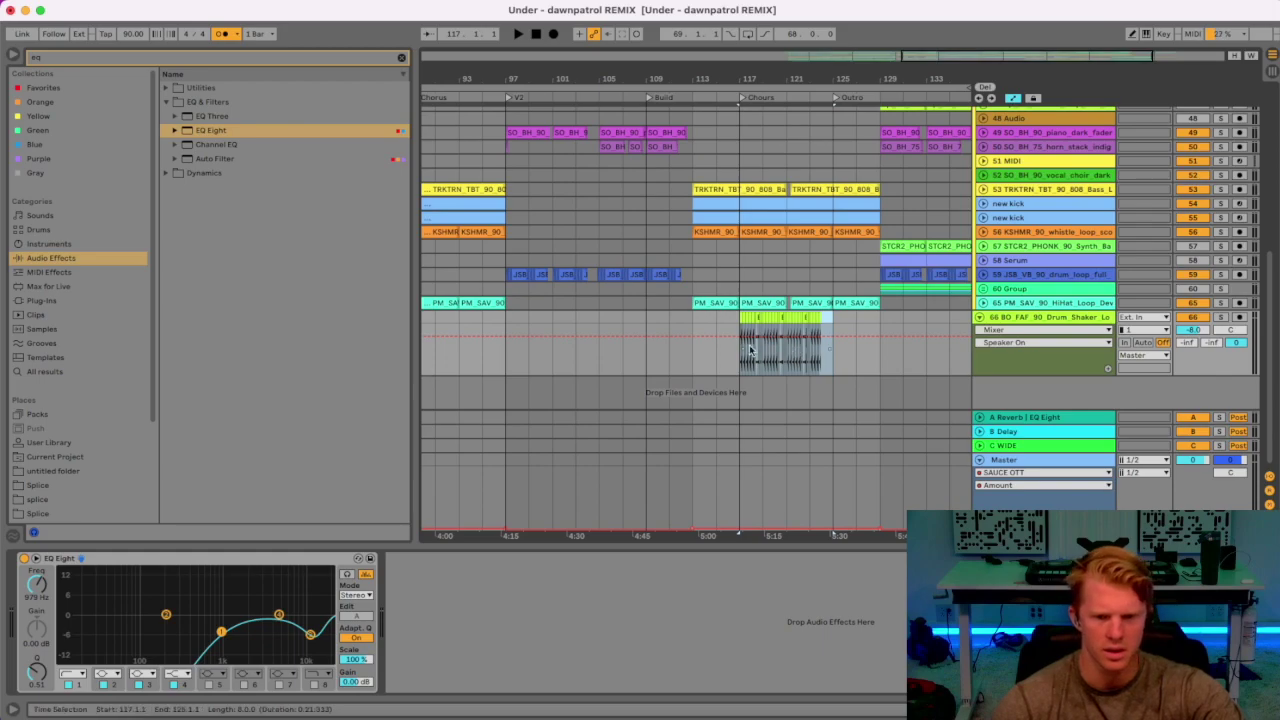
left_click(697, 360)
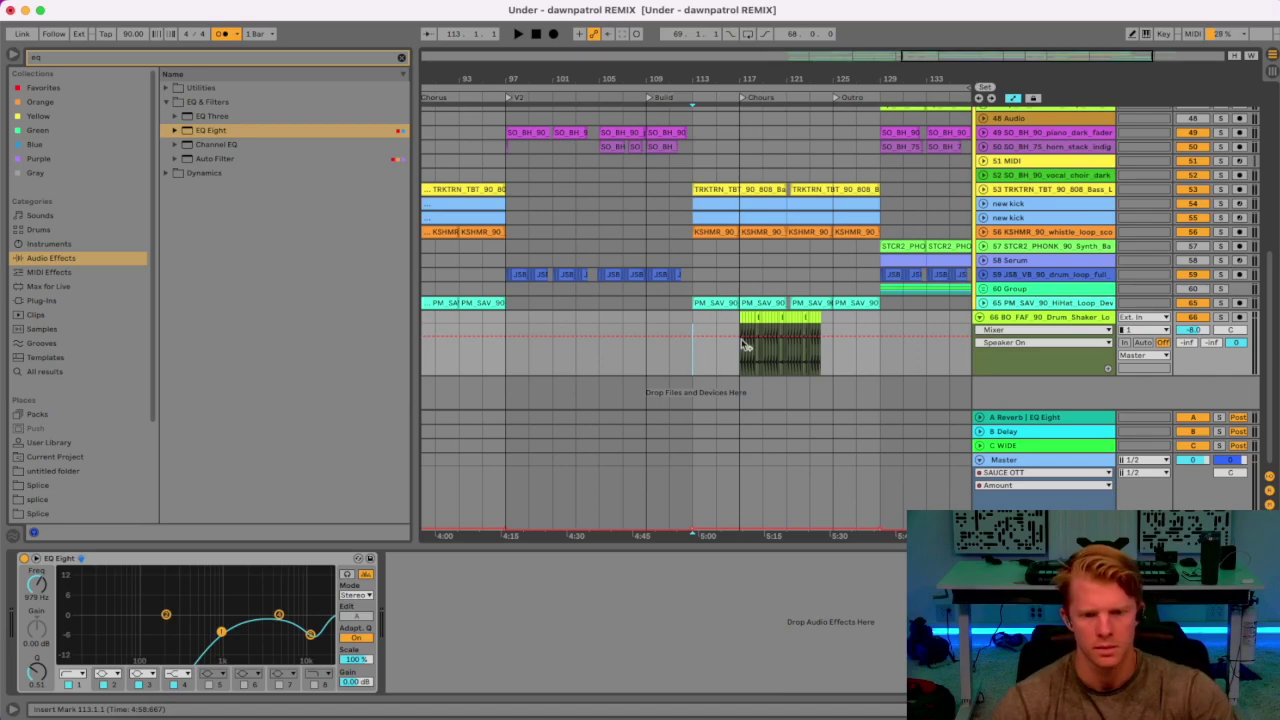
left_click_drag(741, 361, 833, 316)
left_click(692, 322)
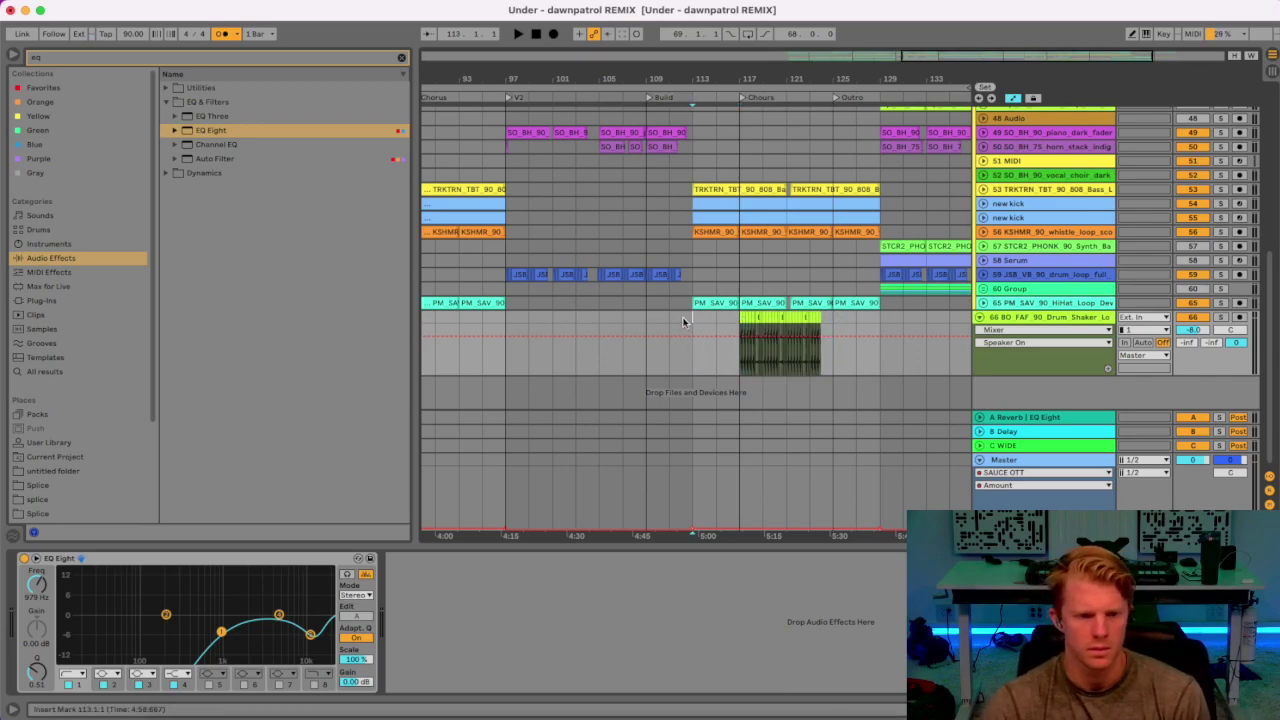
key("space")
left_click(647, 316)
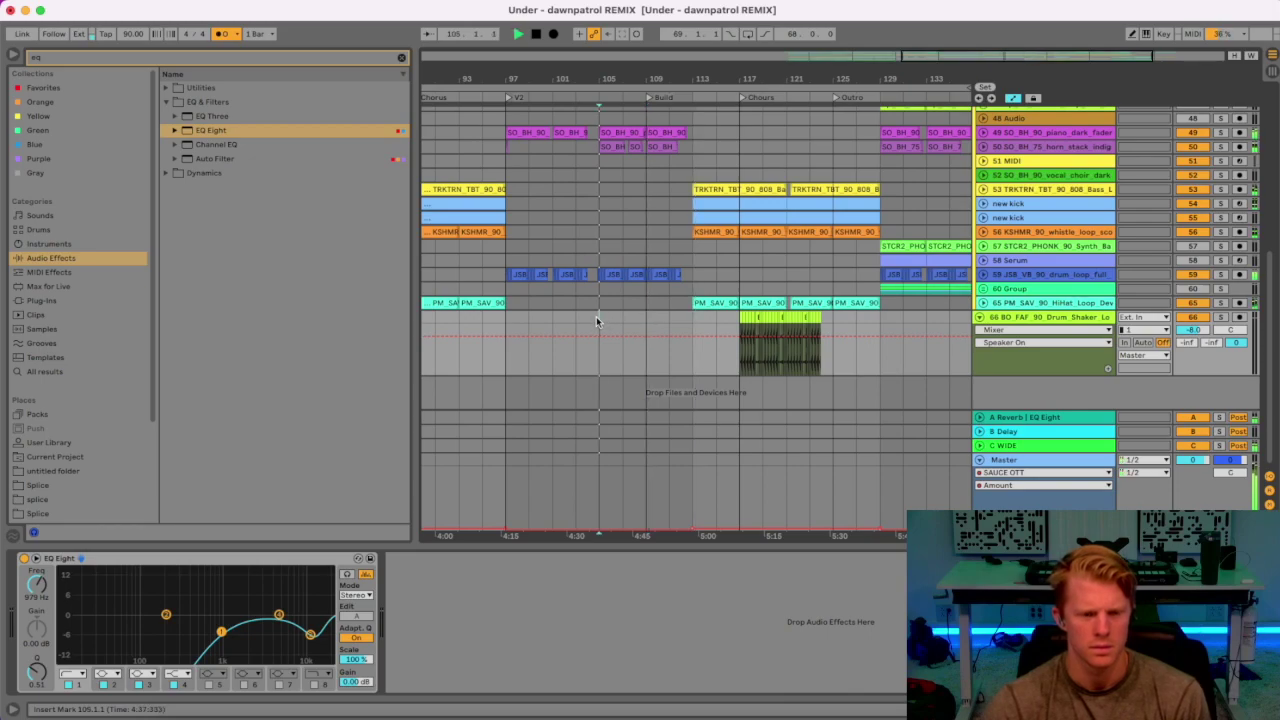
left_click(506, 322)
left_click(606, 317)
Move the shaker pattern from bar 117 to bar 105, leading into the second chorus.
left_click(833, 357)
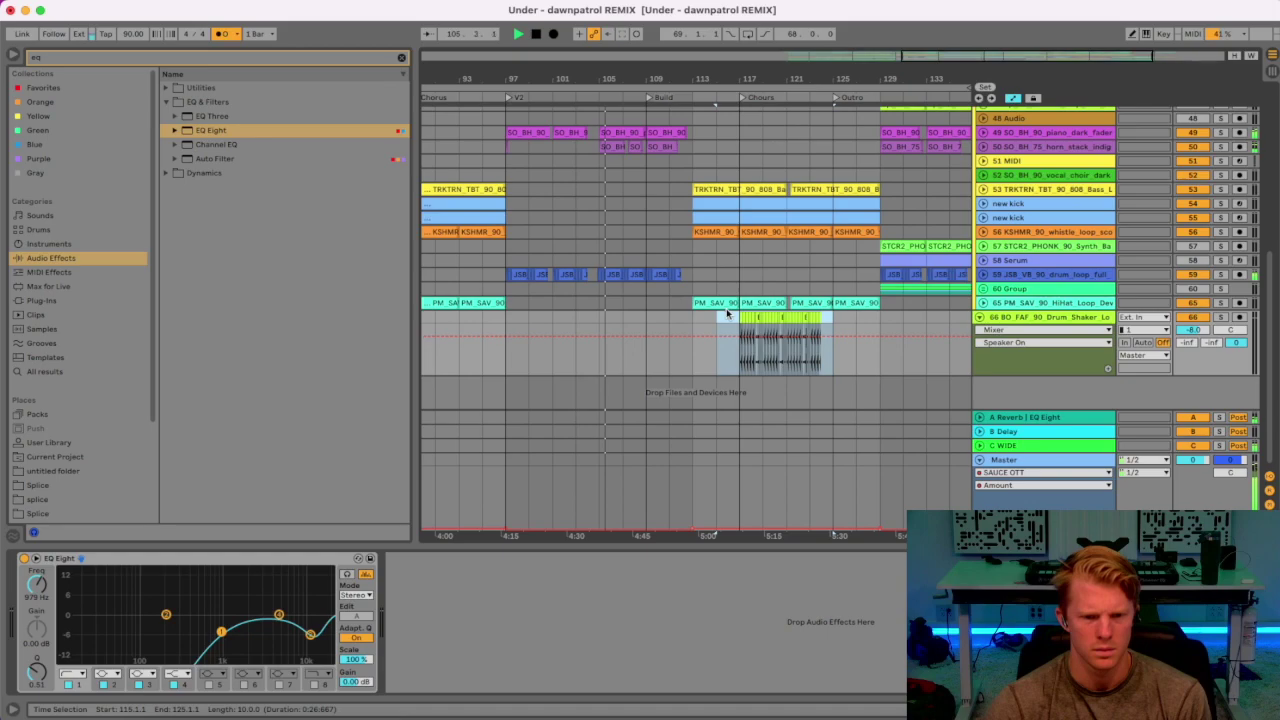
left_click_drag(846, 366, 606, 319)
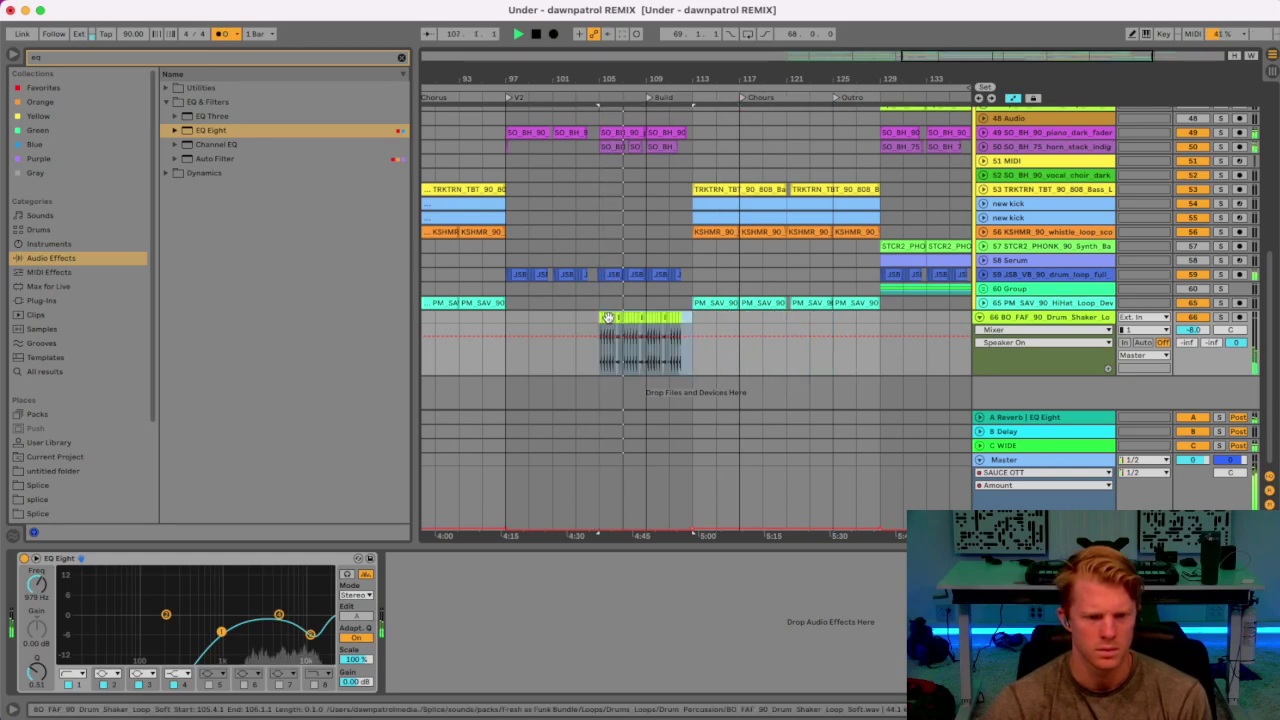
left_click_drag(650, 87, 732, 55)
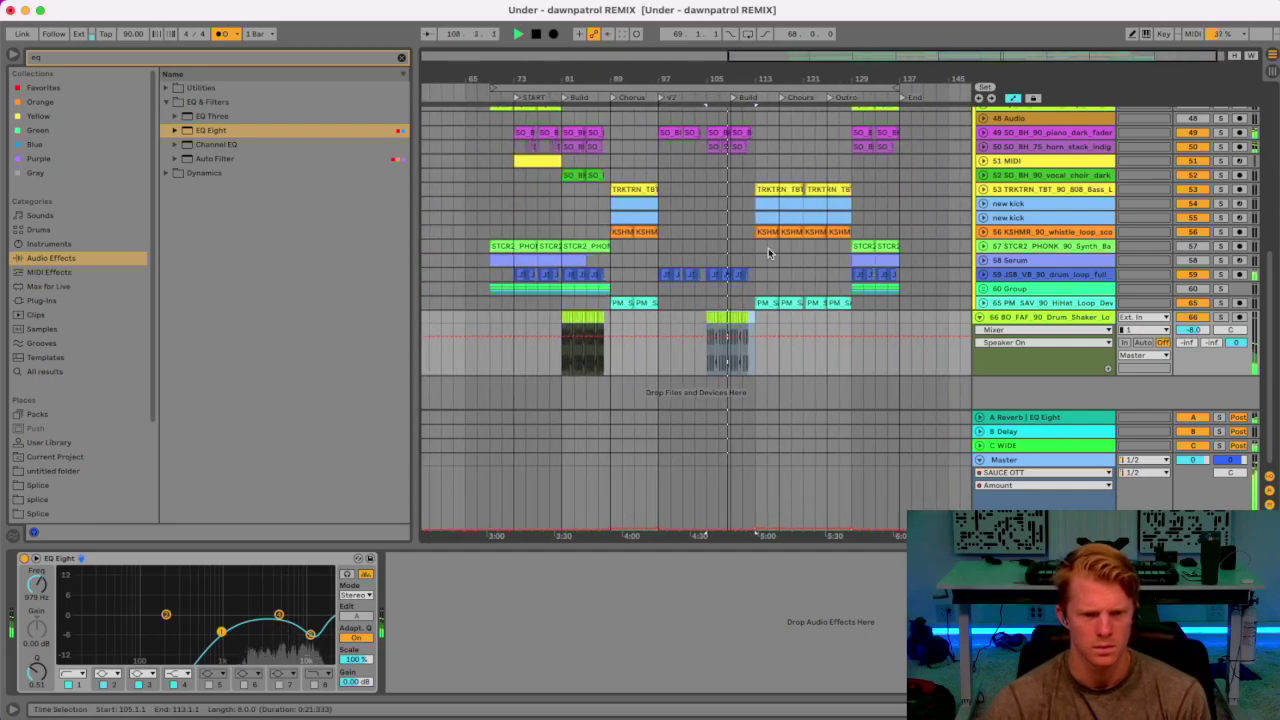
Rename the shaker loop track as shakers and move it into the new vibe group.
left_click(1012, 318)
double_click(1012, 318)
type("shakers")
key("Return")
left_click_drag(1033, 310, 1031, 314)
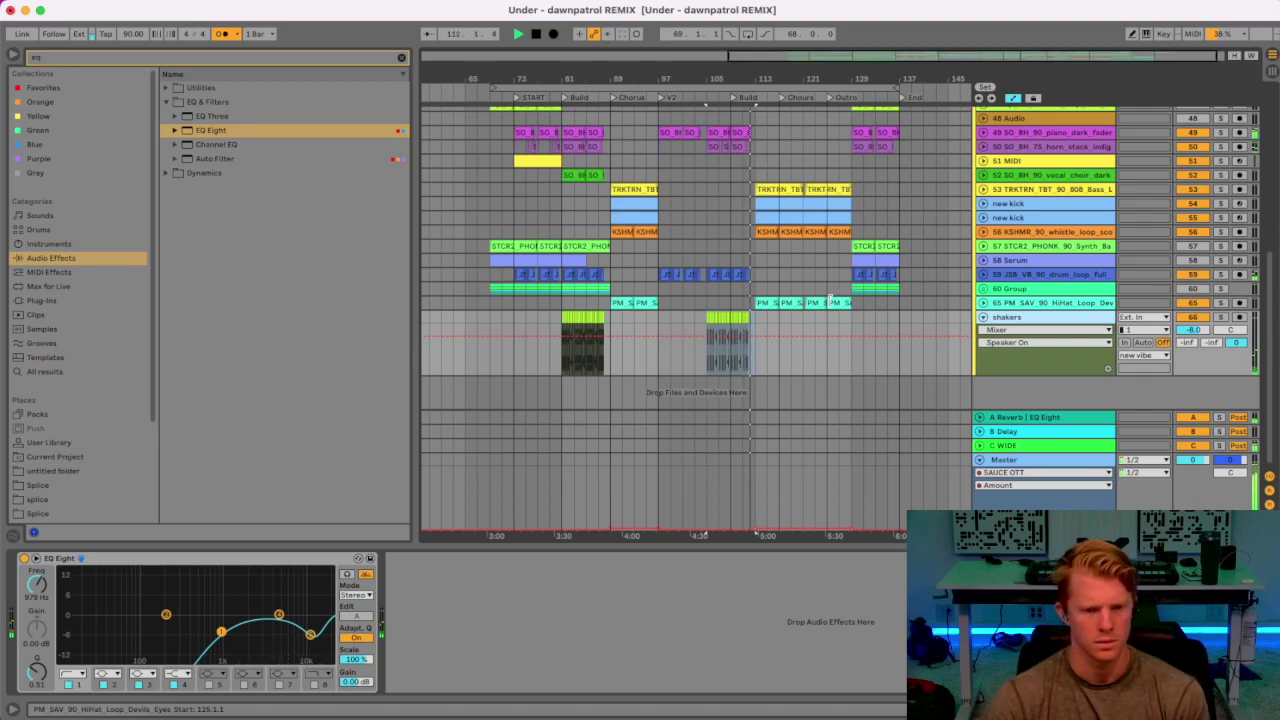
Play the second Build from bar 111 and examine which tracks carry on through bar 112.
key("space")
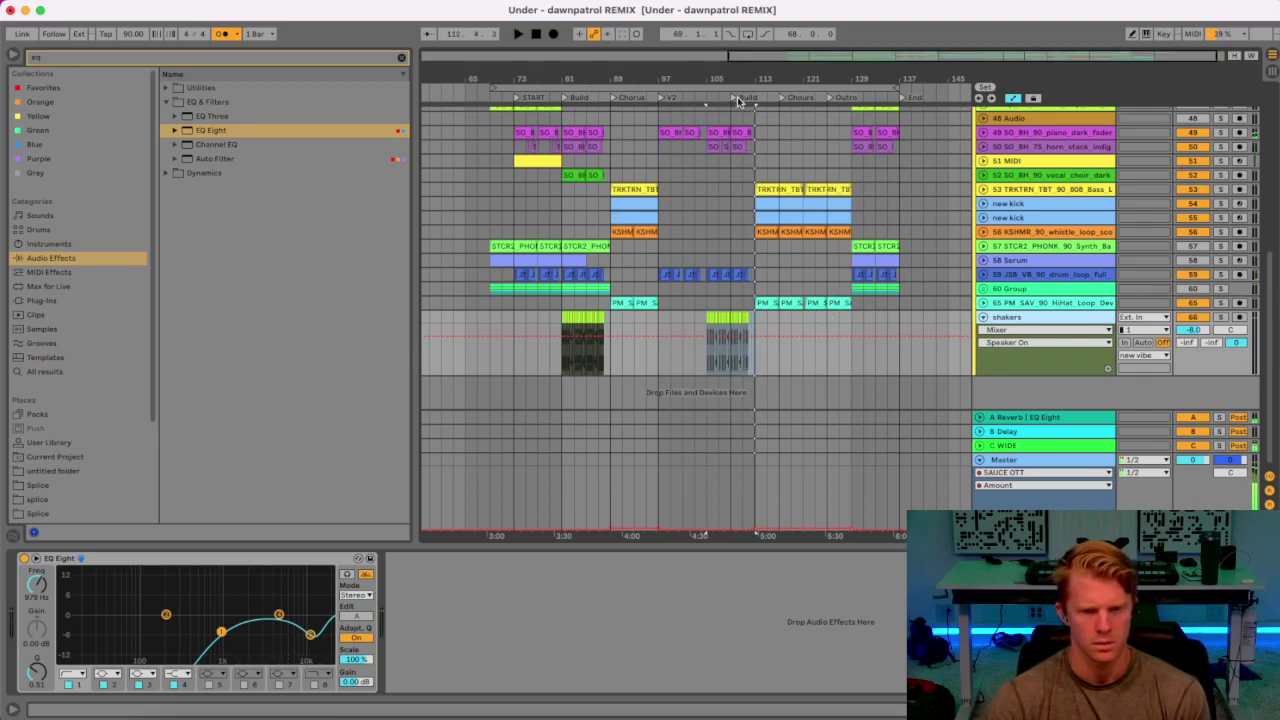
left_click_drag(748, 85, 749, 160)
left_click(711, 94)
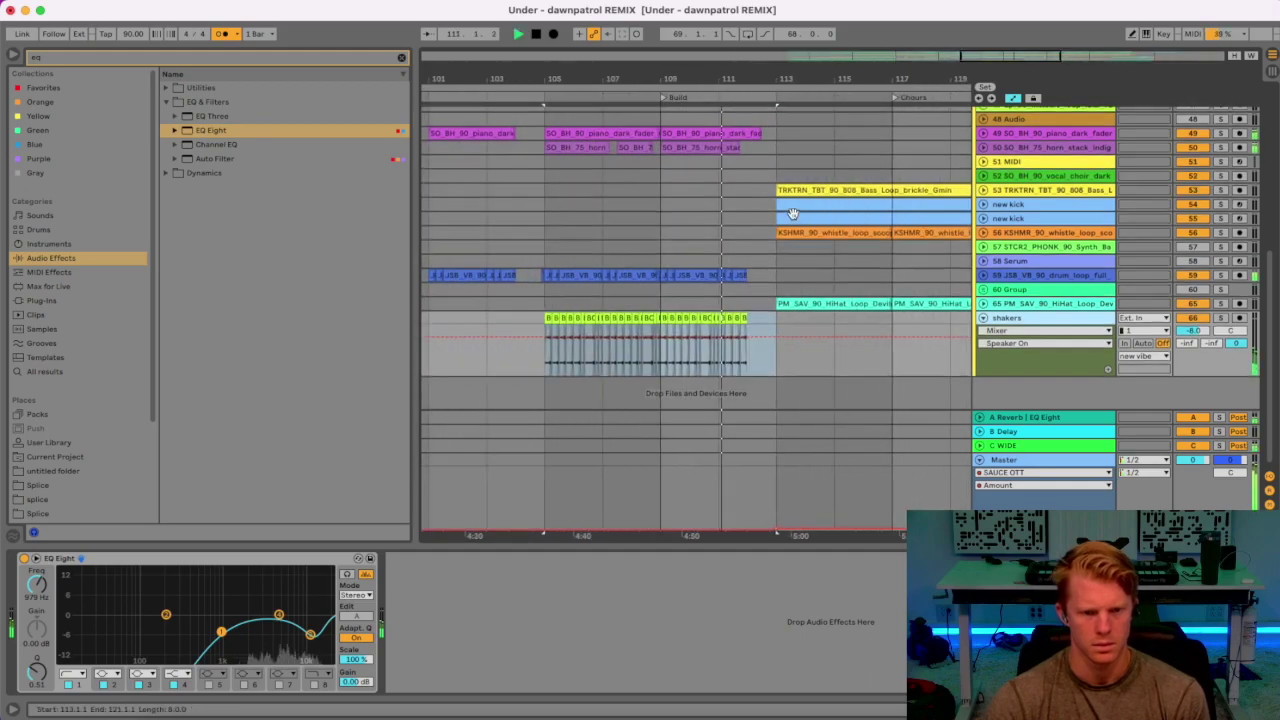
scroll(770, 225, "up", 2)
right_click(754, 234)
left_click(784, 362)
key("space")
scroll(770, 238, "up", 3)
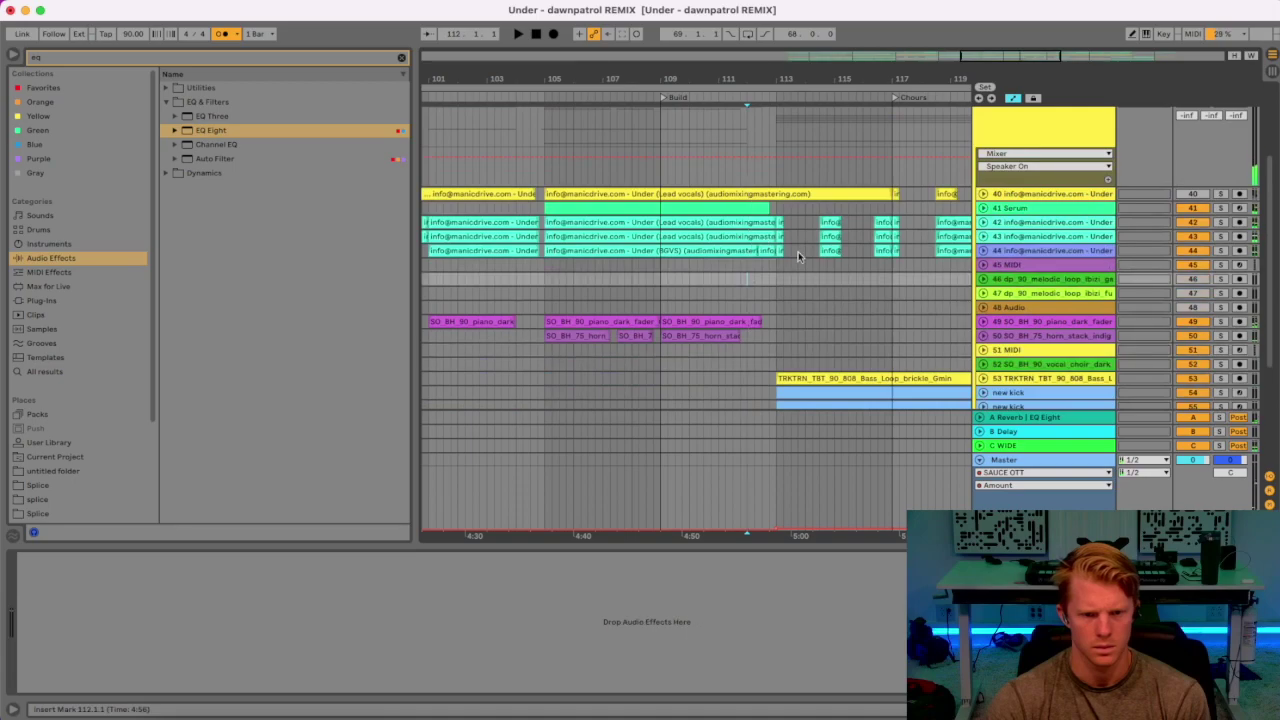
Unfold the 41 Serum track and move the drop in its volume automation earlier, to about beat 112.2.
left_click(983, 208)
left_click(750, 242)
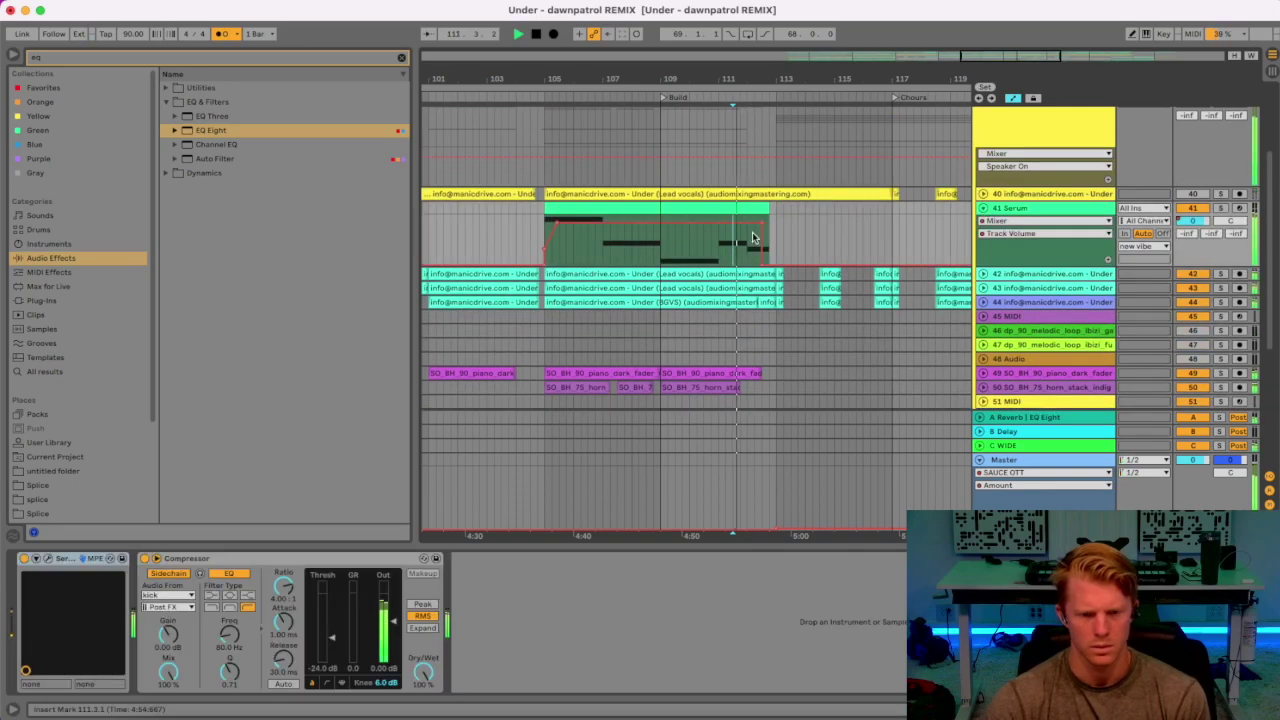
left_click(774, 104)
left_click_drag(776, 80, 776, 118)
key("space")
left_click(750, 222)
left_click_drag(759, 222, 750, 264)
key("space")
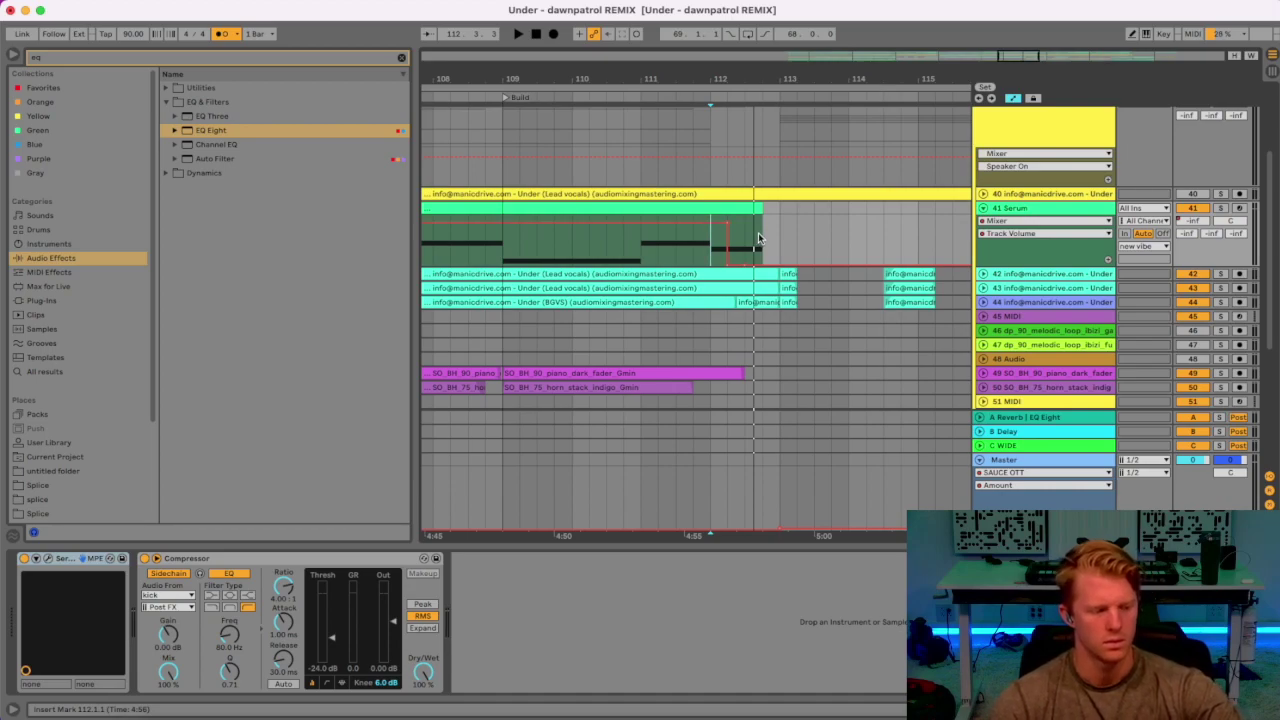
Play the first Build from bar 81 to hear the shakers in the full arrangement.
scroll(758, 238, "down", 10)
left_click_drag(838, 78, 773, 106)
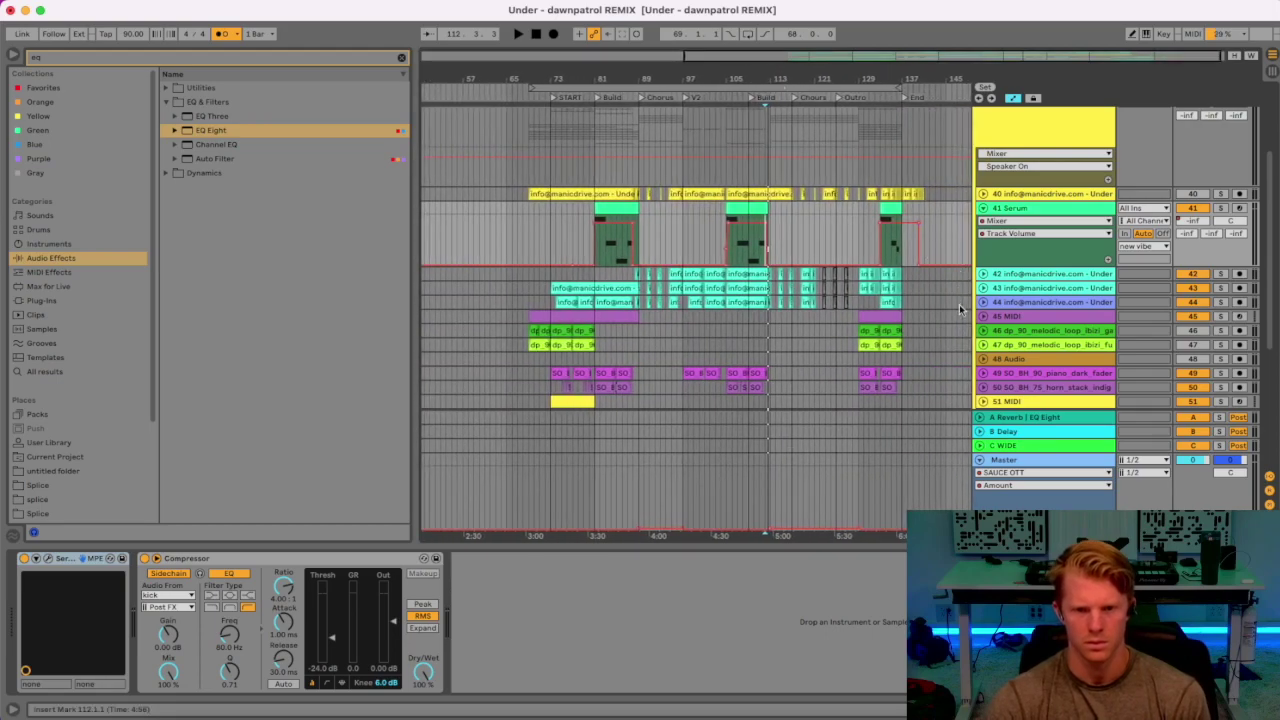
scroll(956, 345, "down", 8)
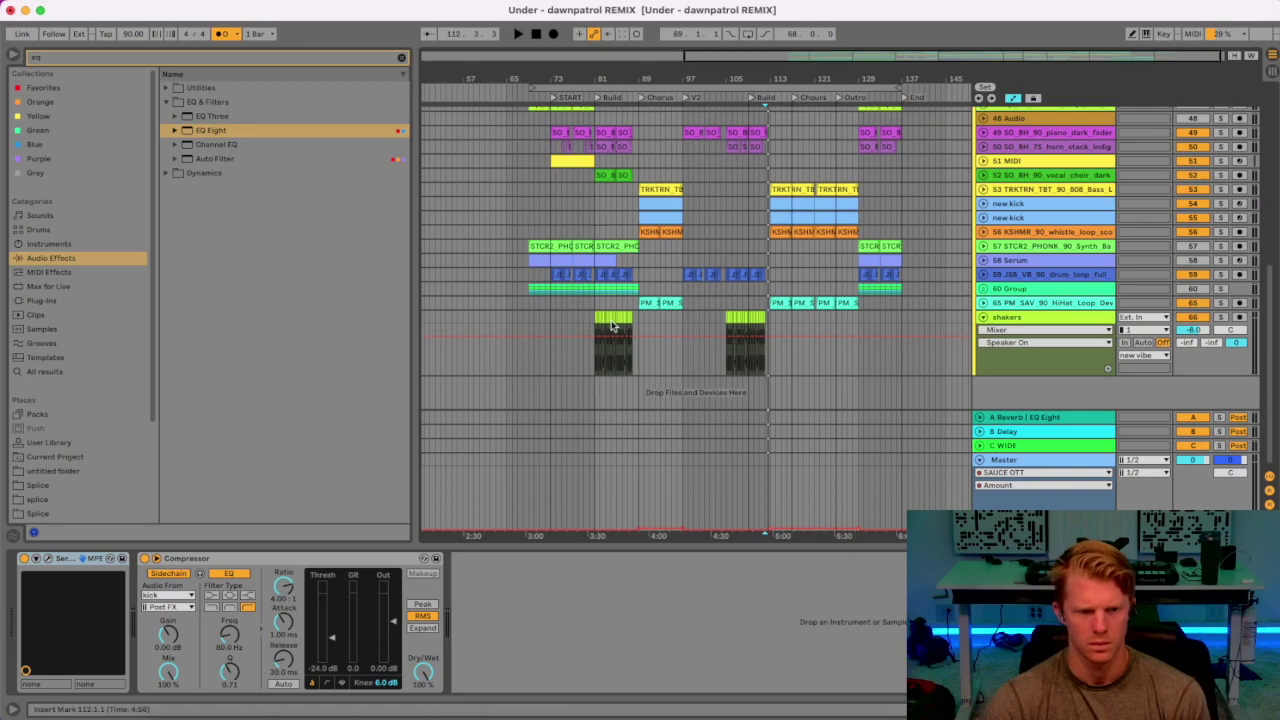
right_click(601, 221)
left_click(602, 328)
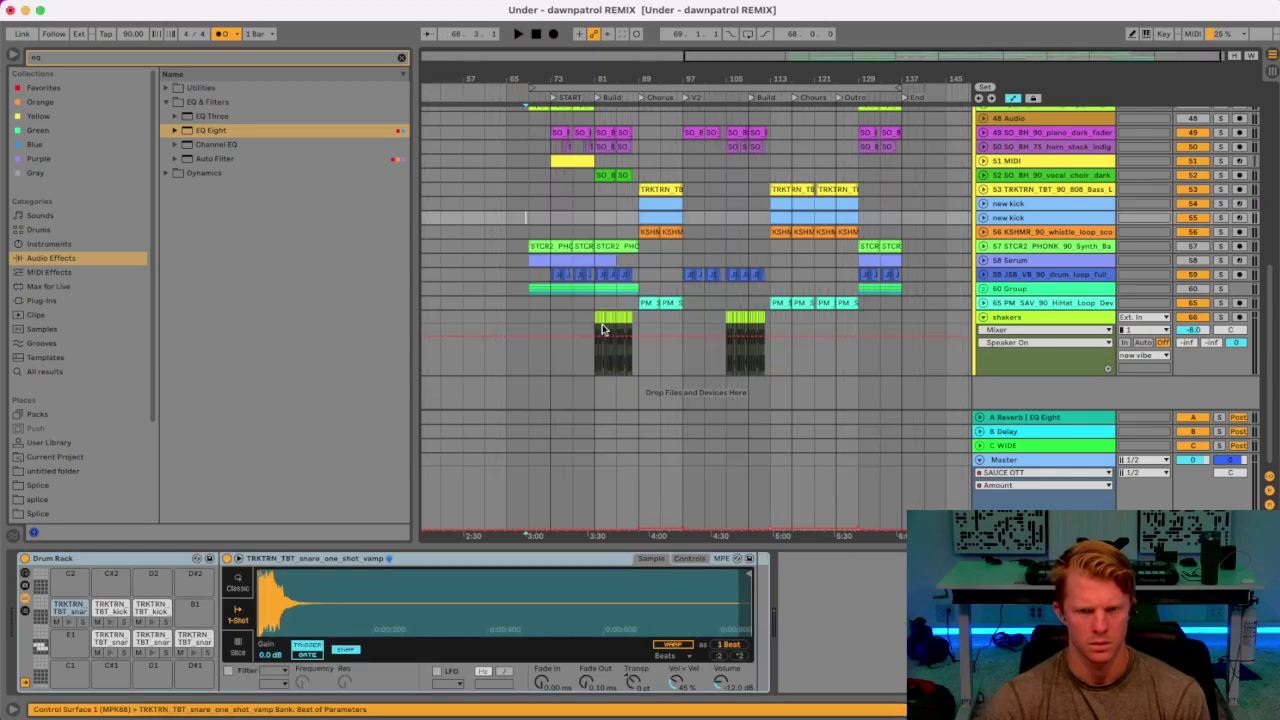
left_click(598, 232)
key("space")
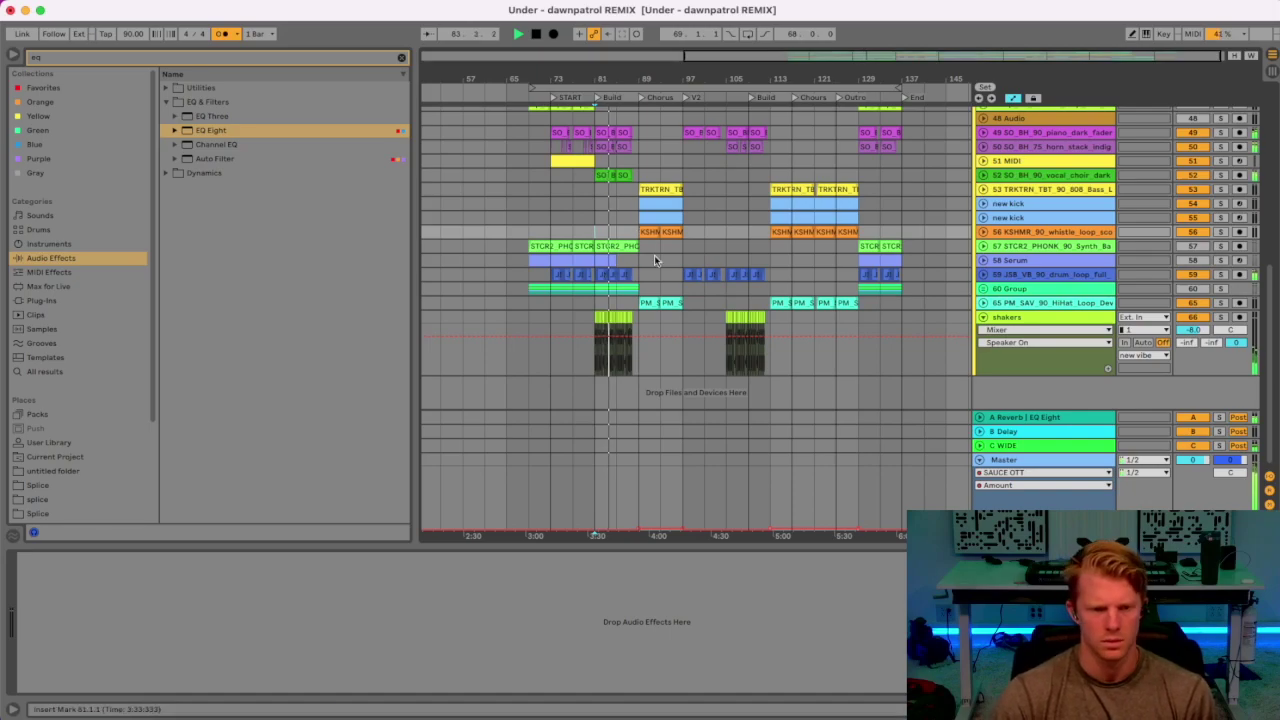
Check the devices on the second new kick and TRKTRN 808 bass tracks, and look inside the 57 synth bass track during playback.
left_click(1018, 216)
left_click(1021, 190)
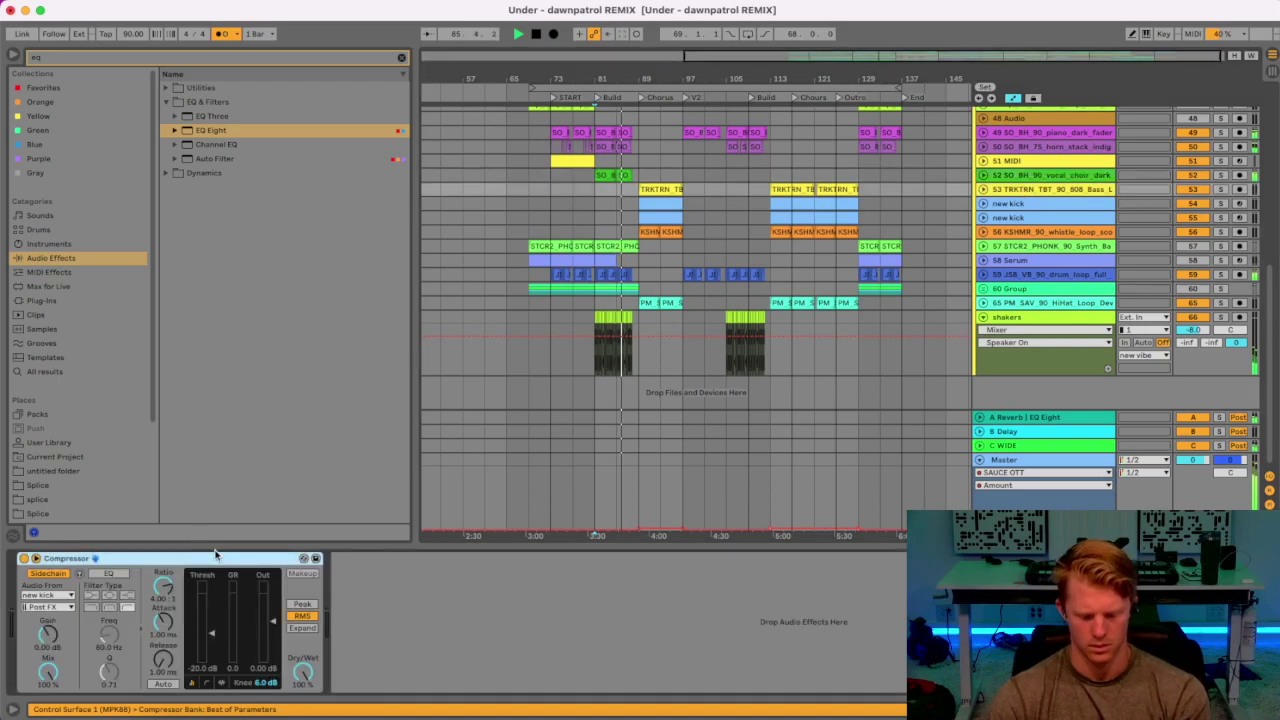
scroll(810, 298, "up", 5)
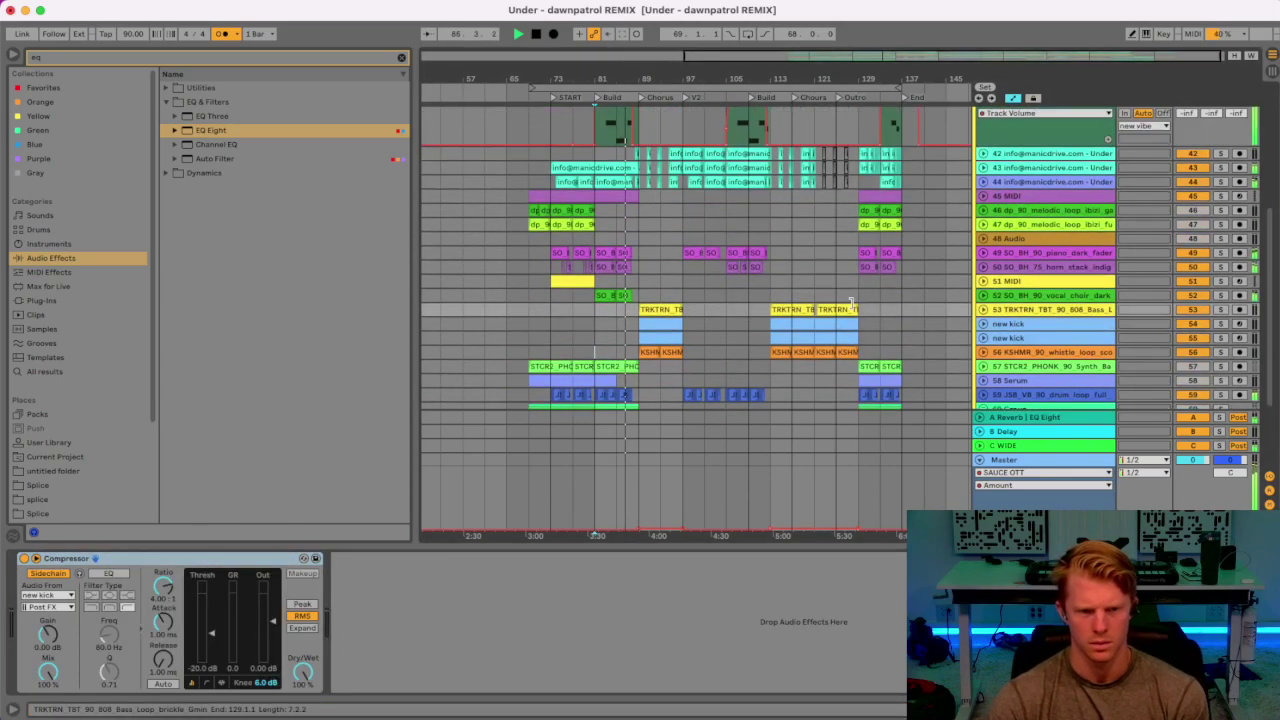
scroll(865, 325, "down", 3)
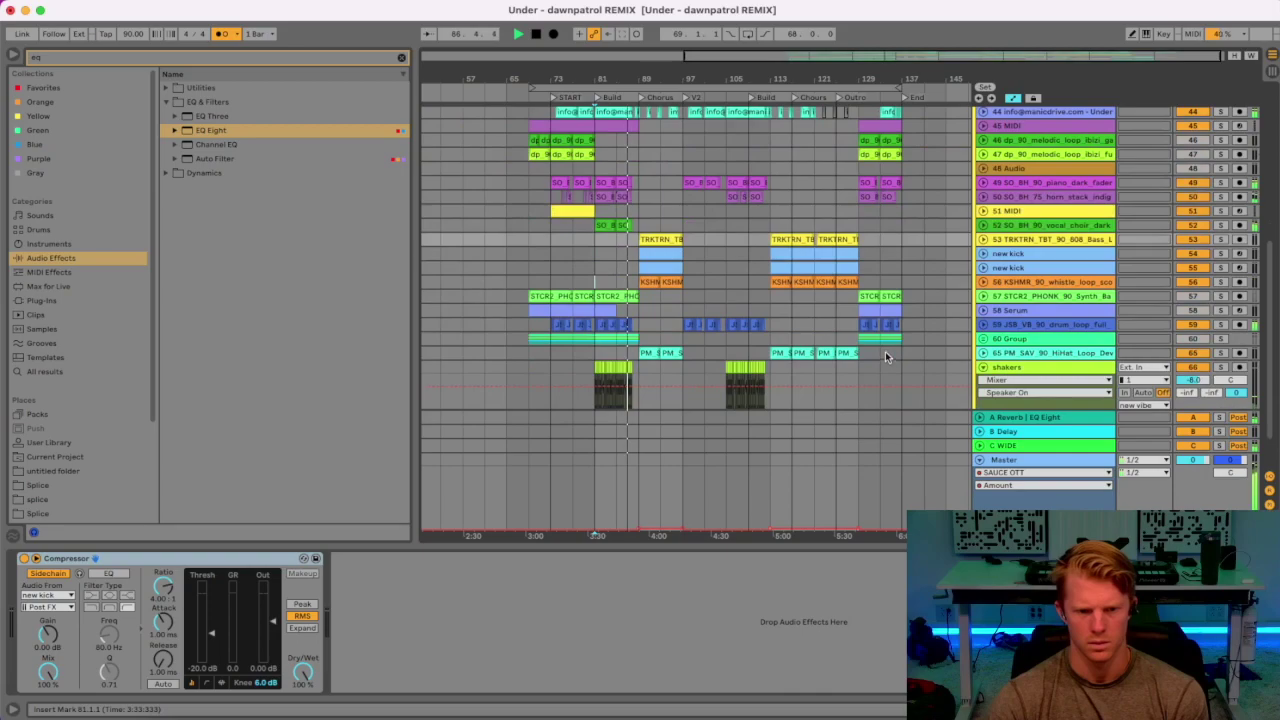
left_click(984, 297)
left_click(985, 298)
Play the START section from bar 73 to hear how its tracks sound together.
scroll(938, 289, "up", 5)
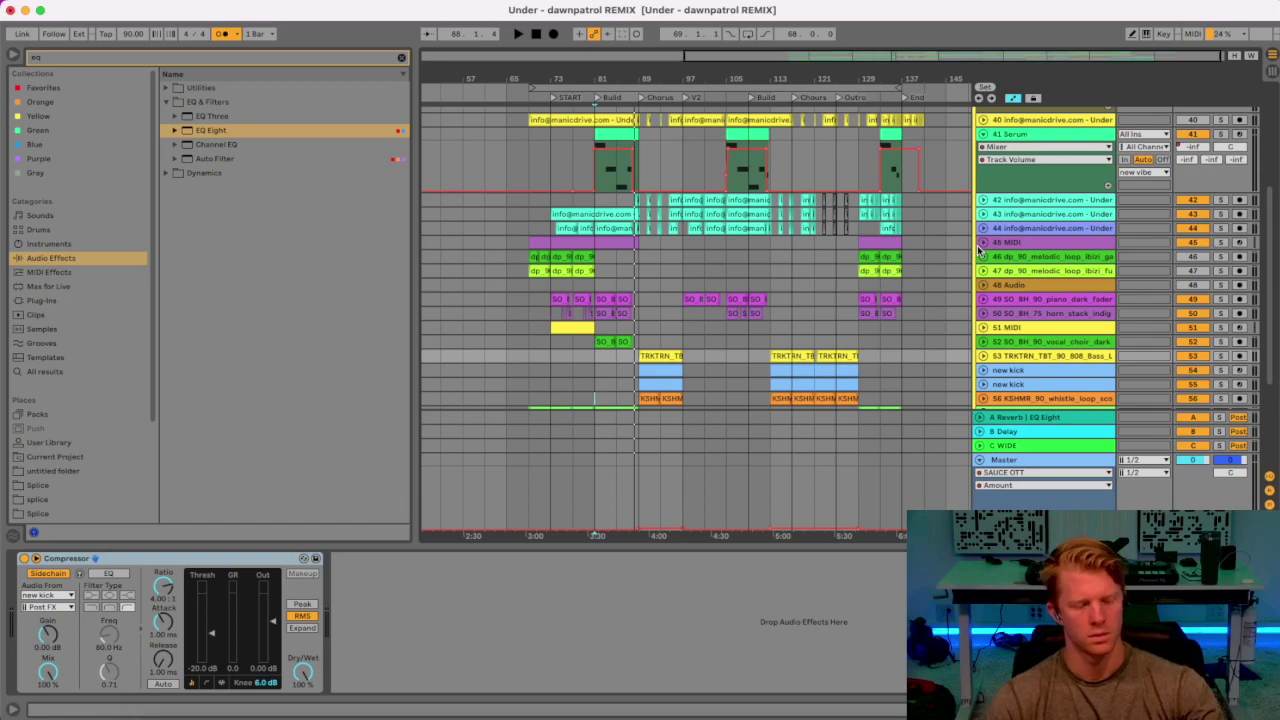
left_click(555, 272)
key("space")
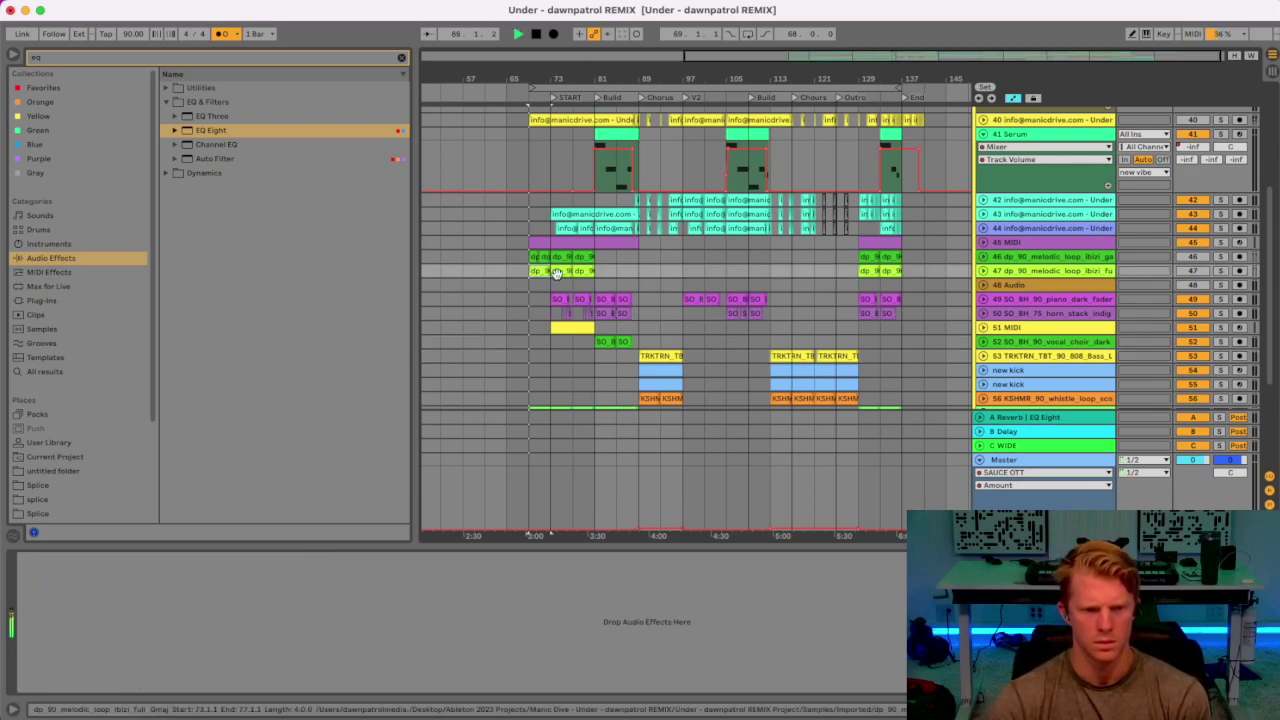
scroll(555, 268, "down", 3)
left_click(563, 252)
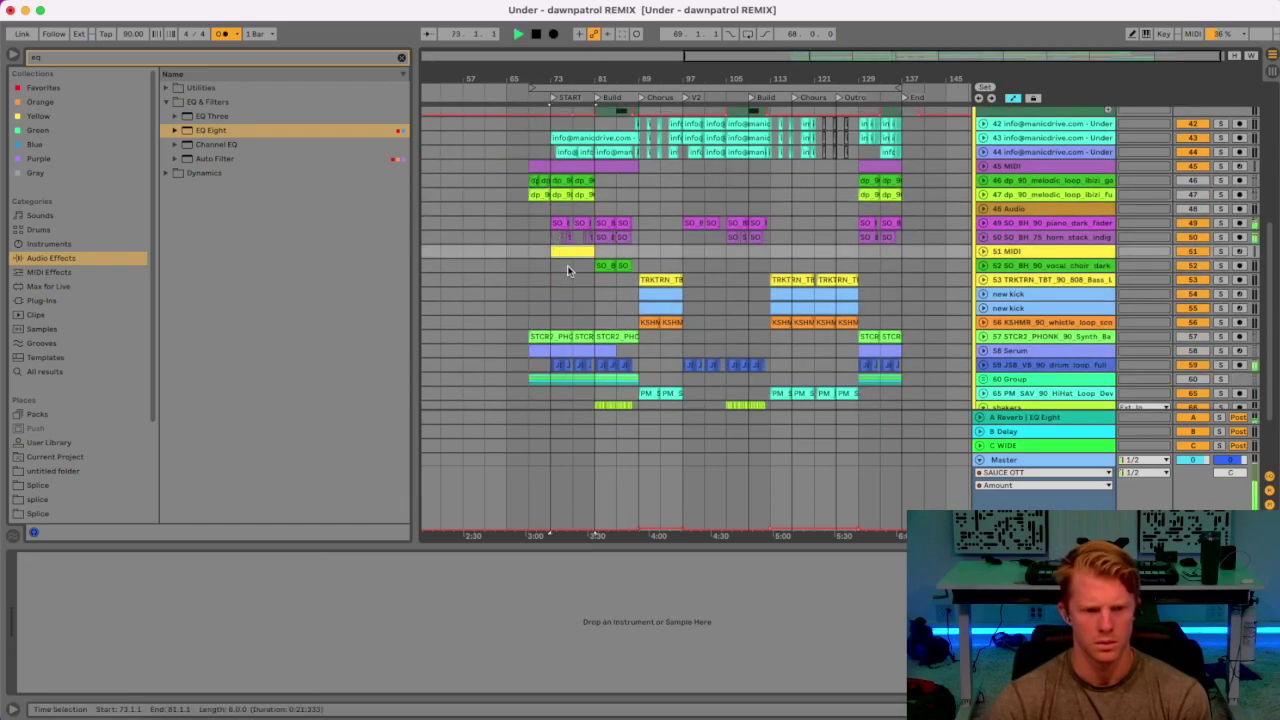
scroll(570, 245, "up", 10)
left_click(586, 242)
scroll(586, 242, "down", 2)
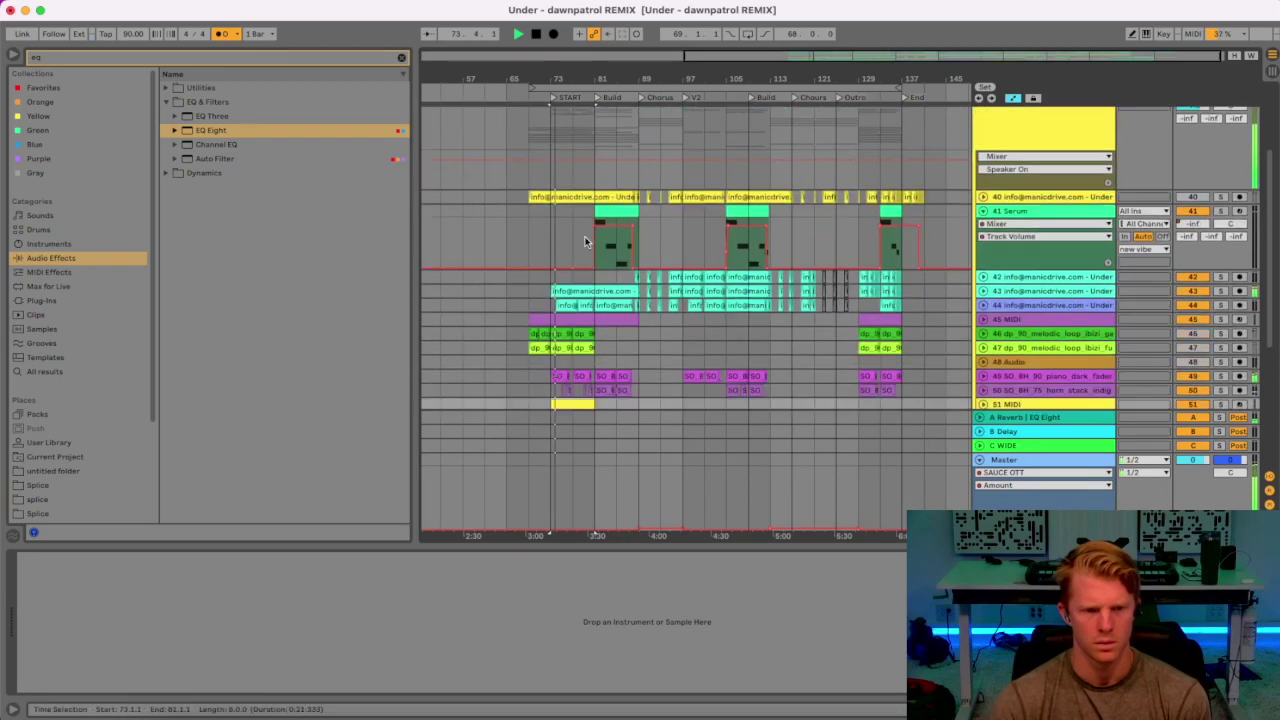
Stop playback and examine the clips on tracks 40 and 42 to 44 around the START section.
left_click(982, 198)
left_click(982, 198)
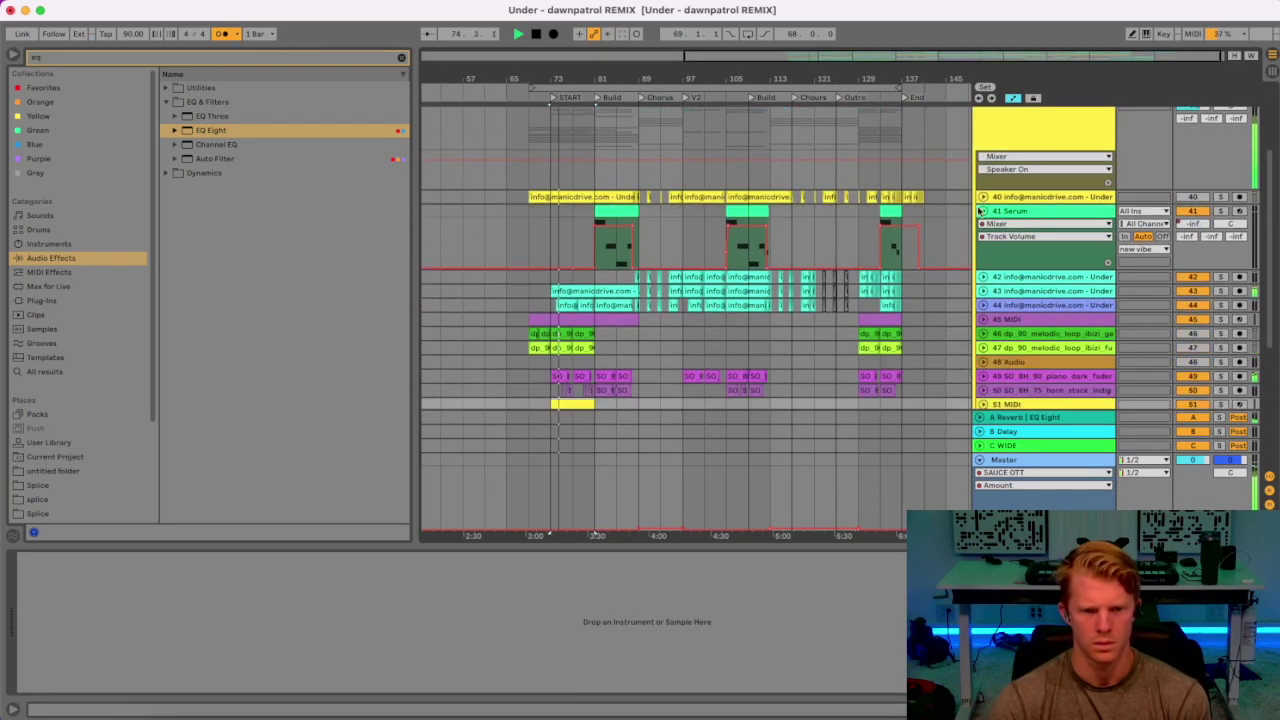
left_click(984, 278)
left_click(984, 278)
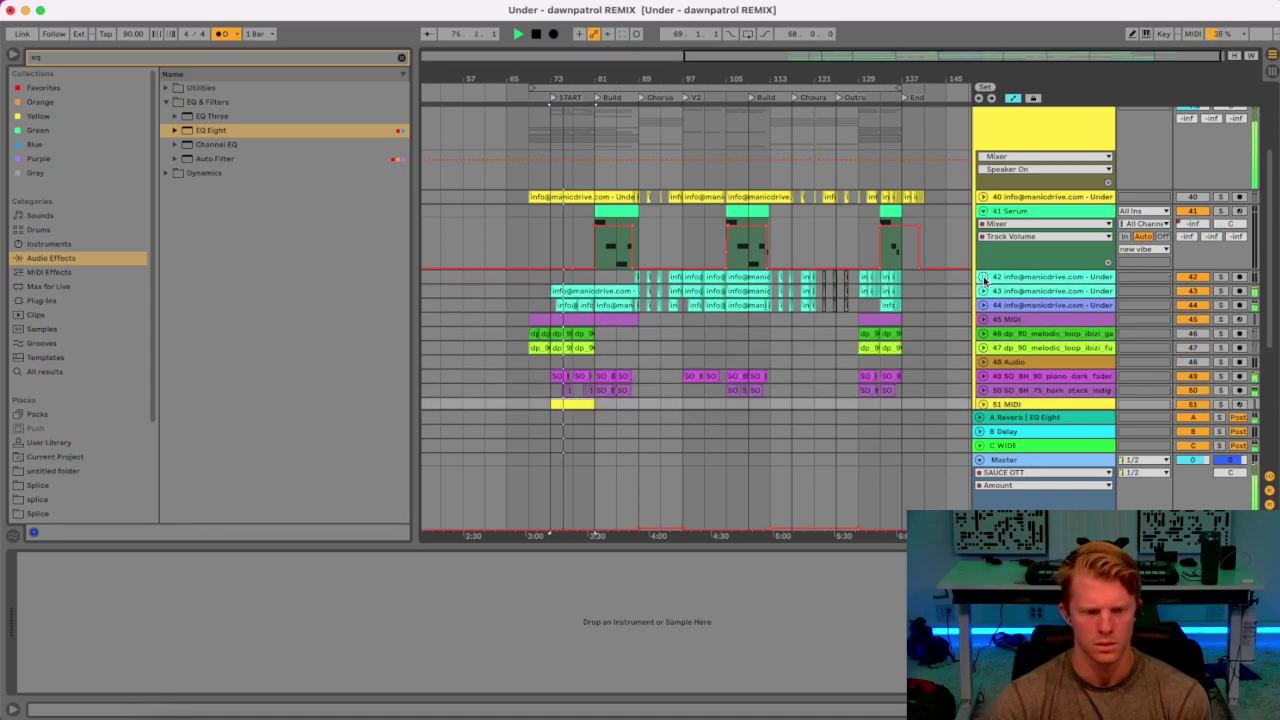
key("space")
scroll(751, 265, "down", 3)
left_click_drag(572, 80, 624, 175)
left_click(984, 205)
left_click(984, 205)
left_click(984, 220)
left_click(984, 220)
left_click(984, 233)
left_click(984, 233)
Examine the clips on the 49 dark piano, 51 MIDI and 50 horn stack tracks across the START and Build sections.
scroll(980, 274, "down", 3)
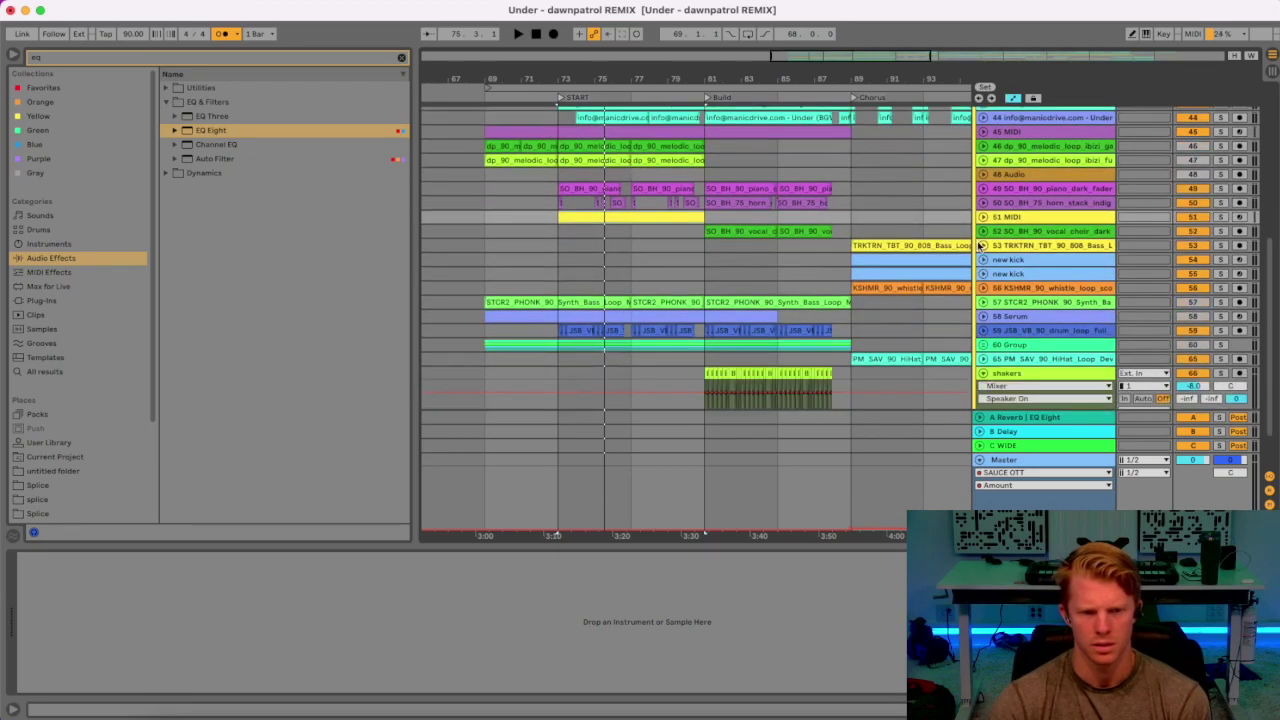
left_click(983, 189)
left_click(983, 189)
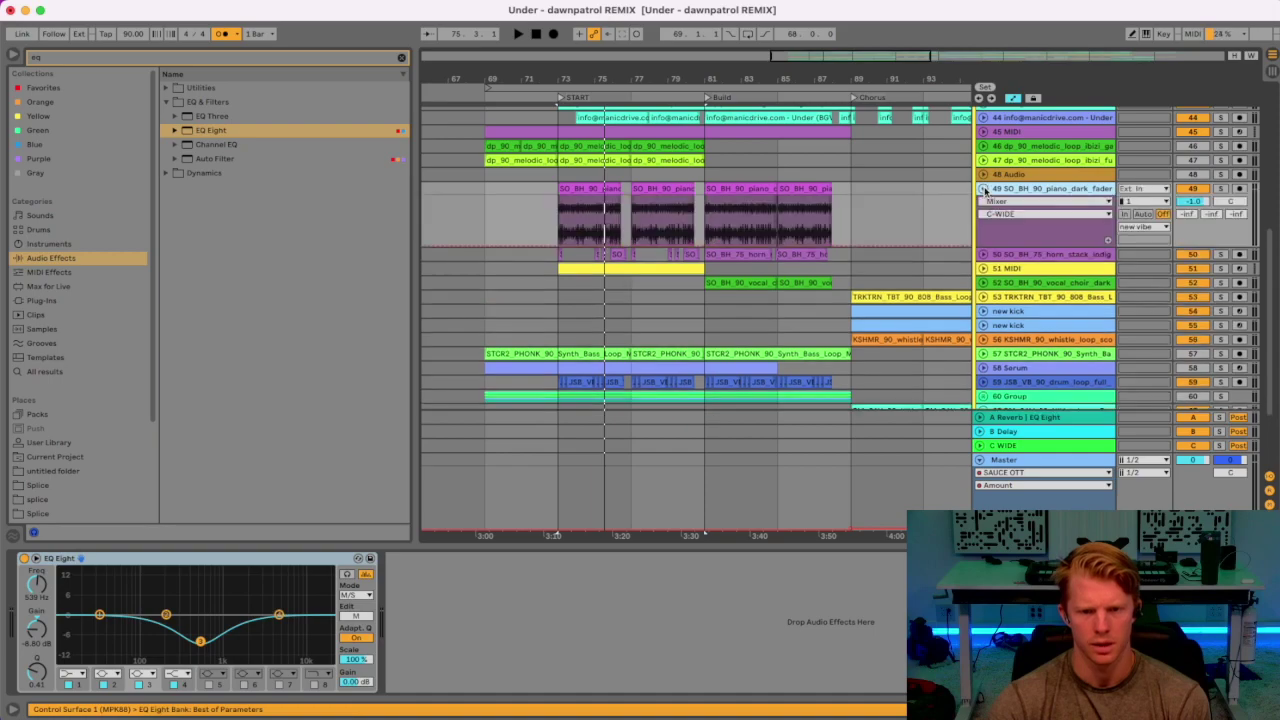
left_click(983, 189)
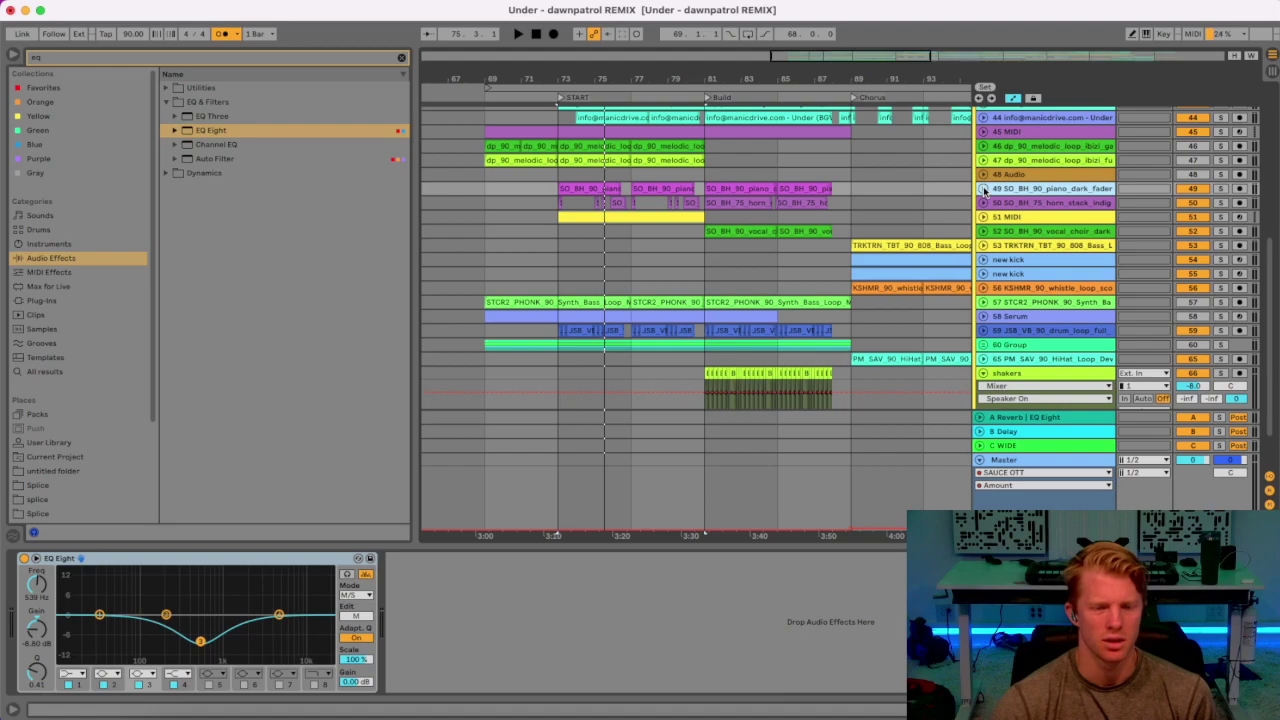
scroll(983, 189, "down", 2)
left_click(983, 184)
left_click(983, 184)
left_click(983, 184)
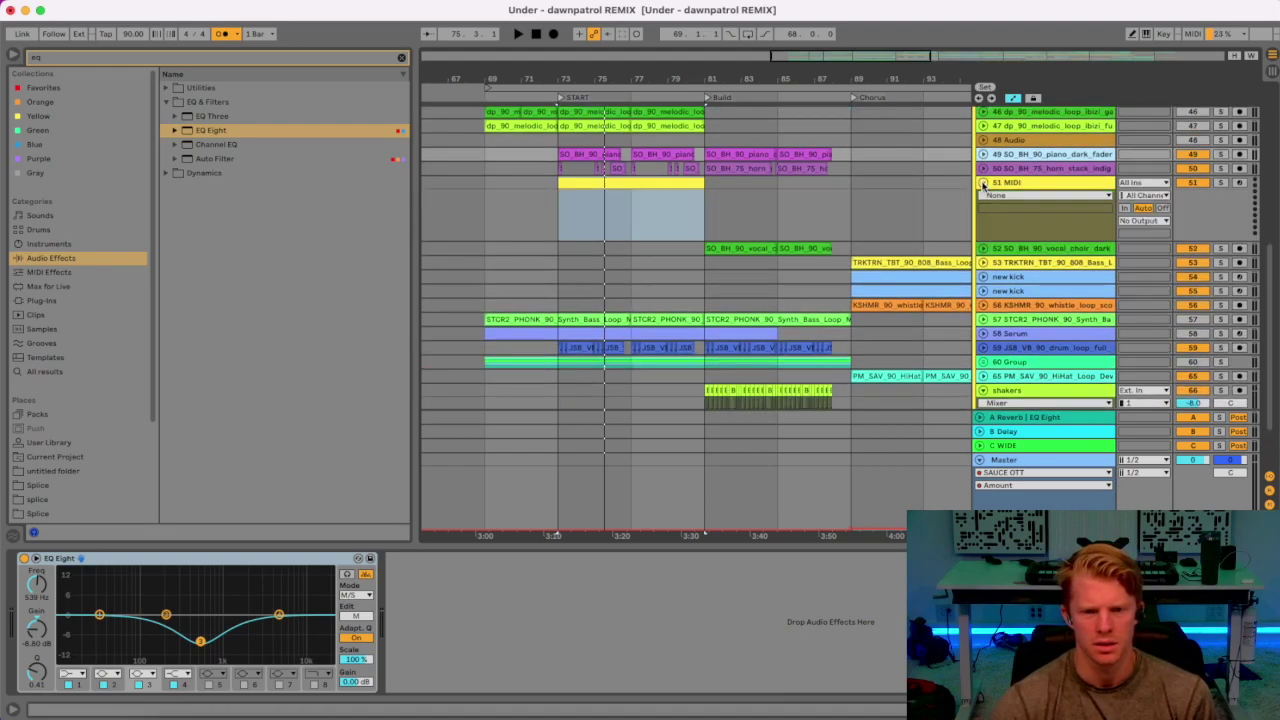
left_click(983, 184)
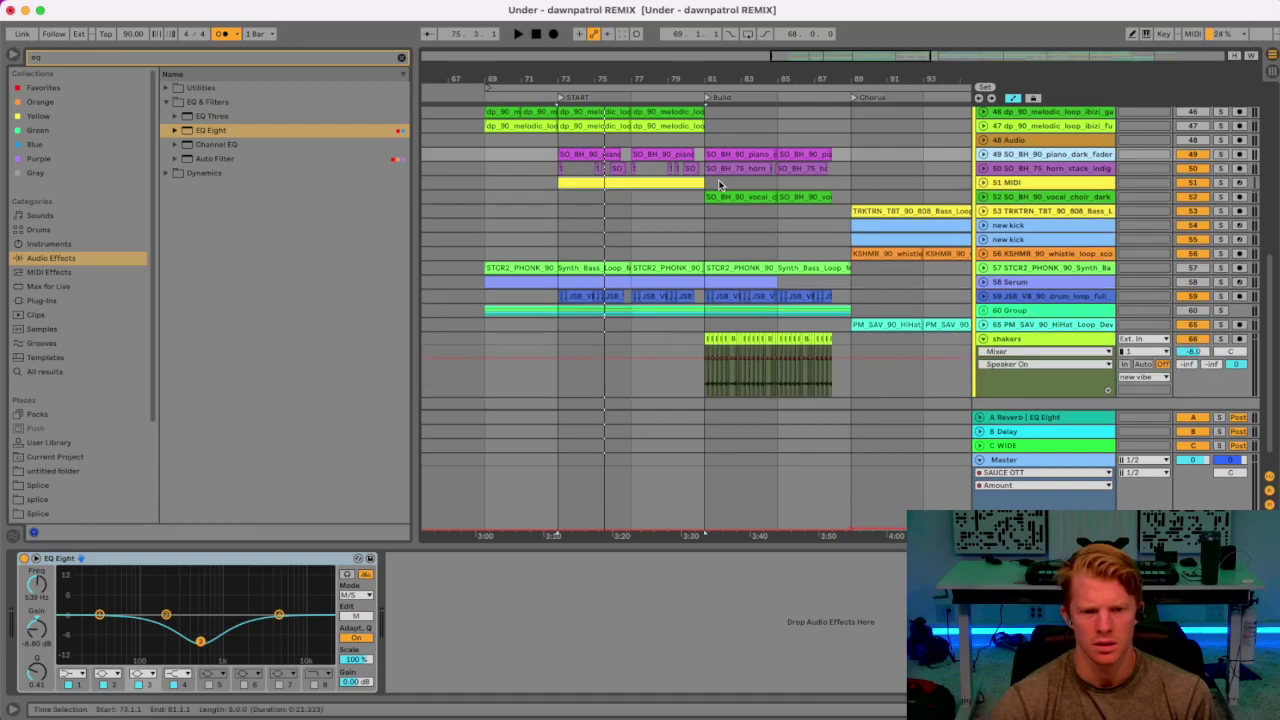
left_click(980, 181)
left_click(983, 168)
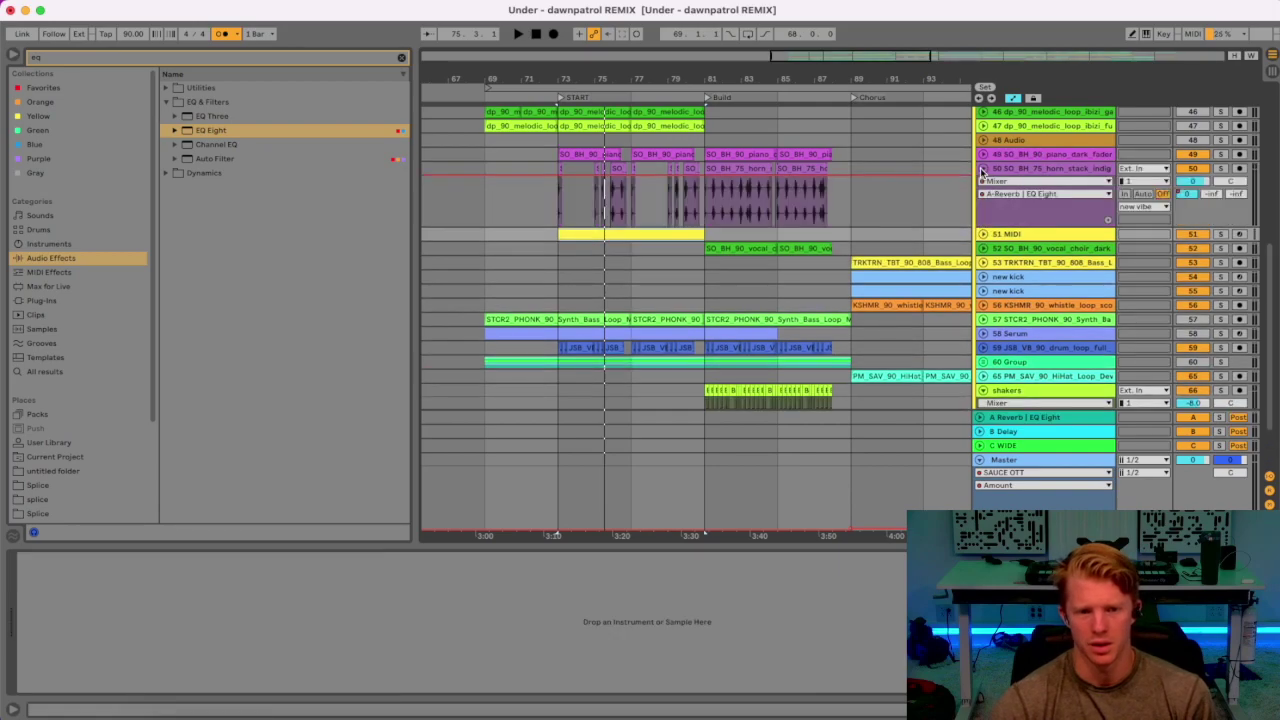
left_click(983, 168)
left_click(983, 168)
left_click(983, 168)
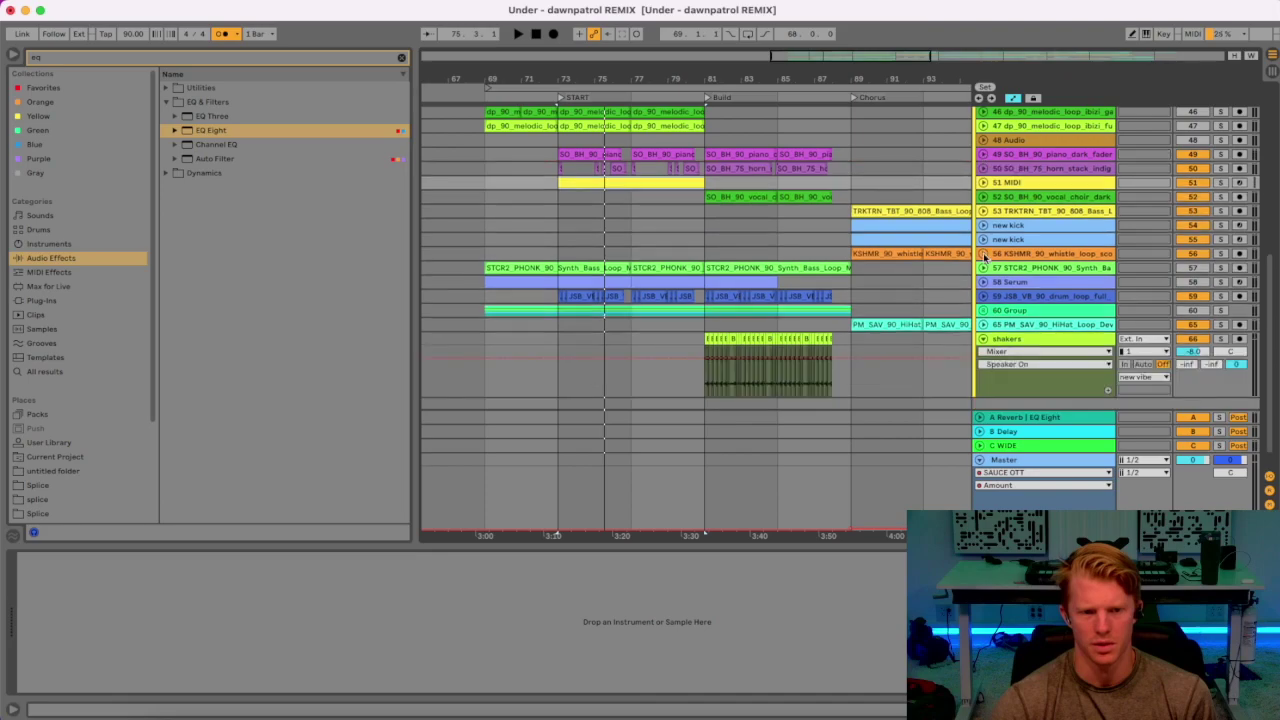
Check the 57 STCR2 PHONK synth bass track, fold it again, and unfold the 59 JSB VB drum loop track.
left_click(985, 270)
left_click(982, 269)
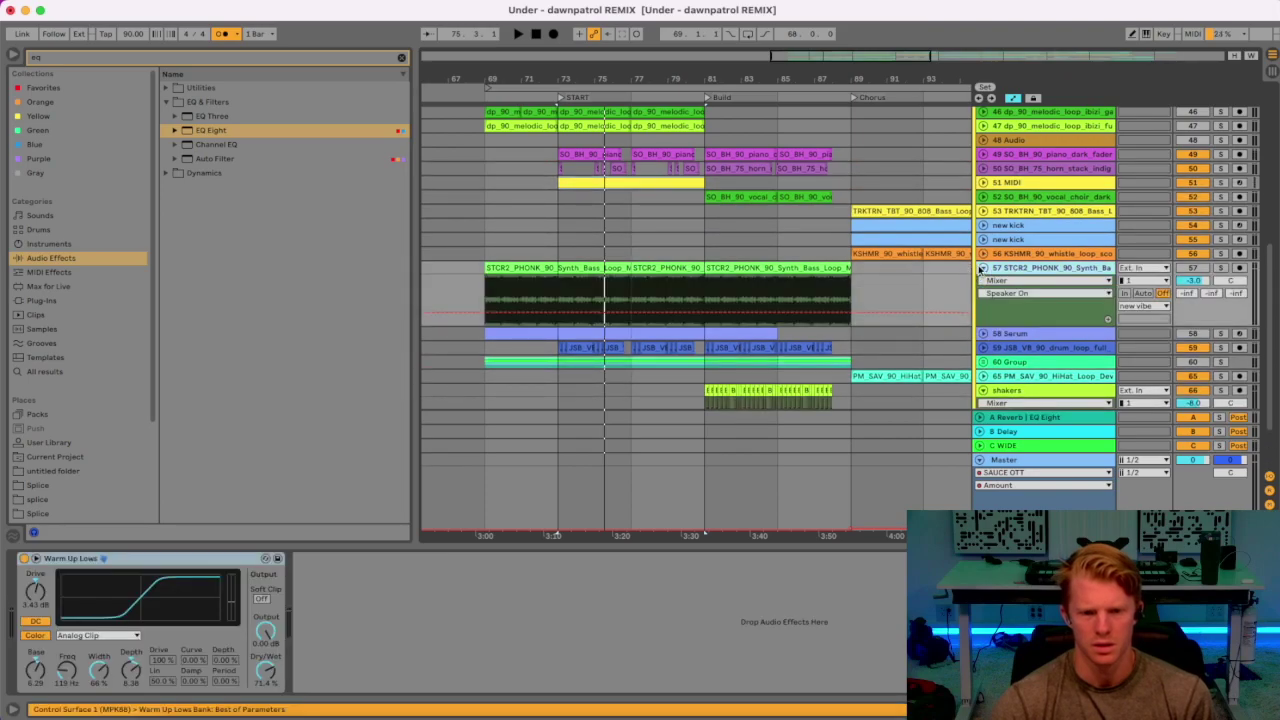
left_click(983, 268)
left_click(983, 285)
left_click(983, 285)
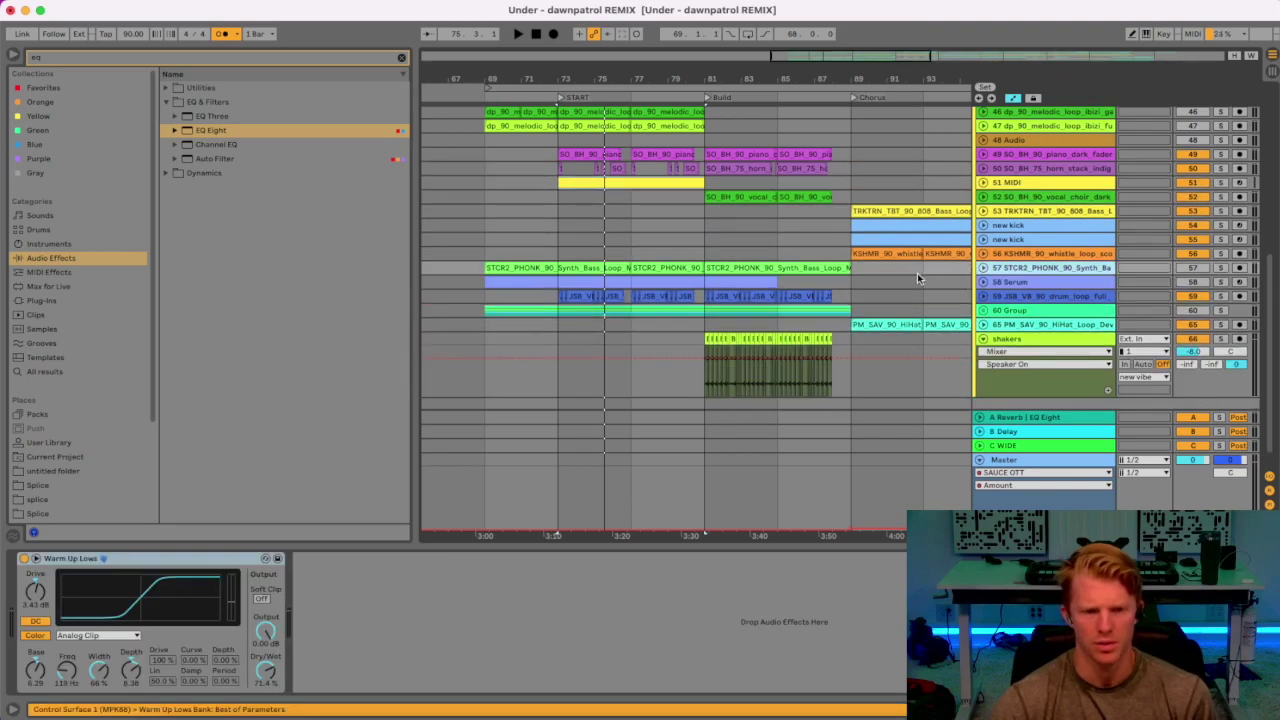
scroll(983, 282, "down", 1)
left_click(983, 276)
left_click(995, 276)
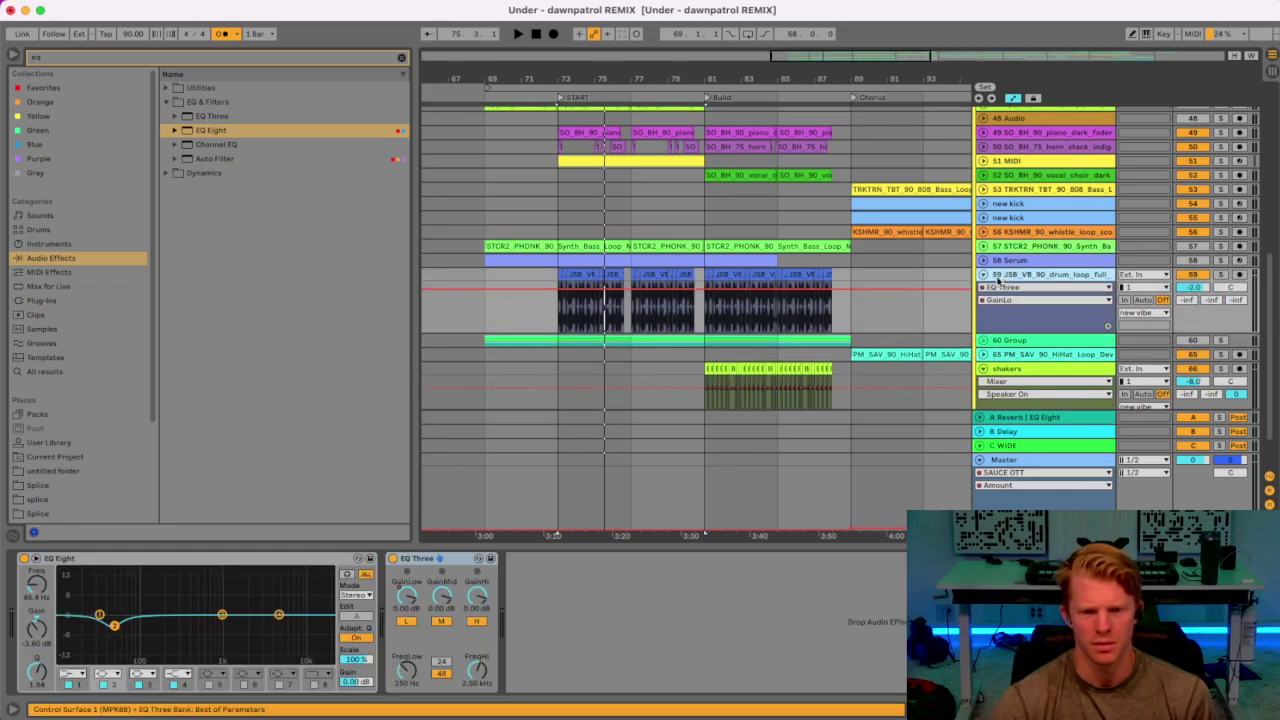
Open the 59 drum loop clips at bar 73.1 and beat 73.2 and examine their waveforms and cuts.
left_click_drag(847, 74, 711, 14)
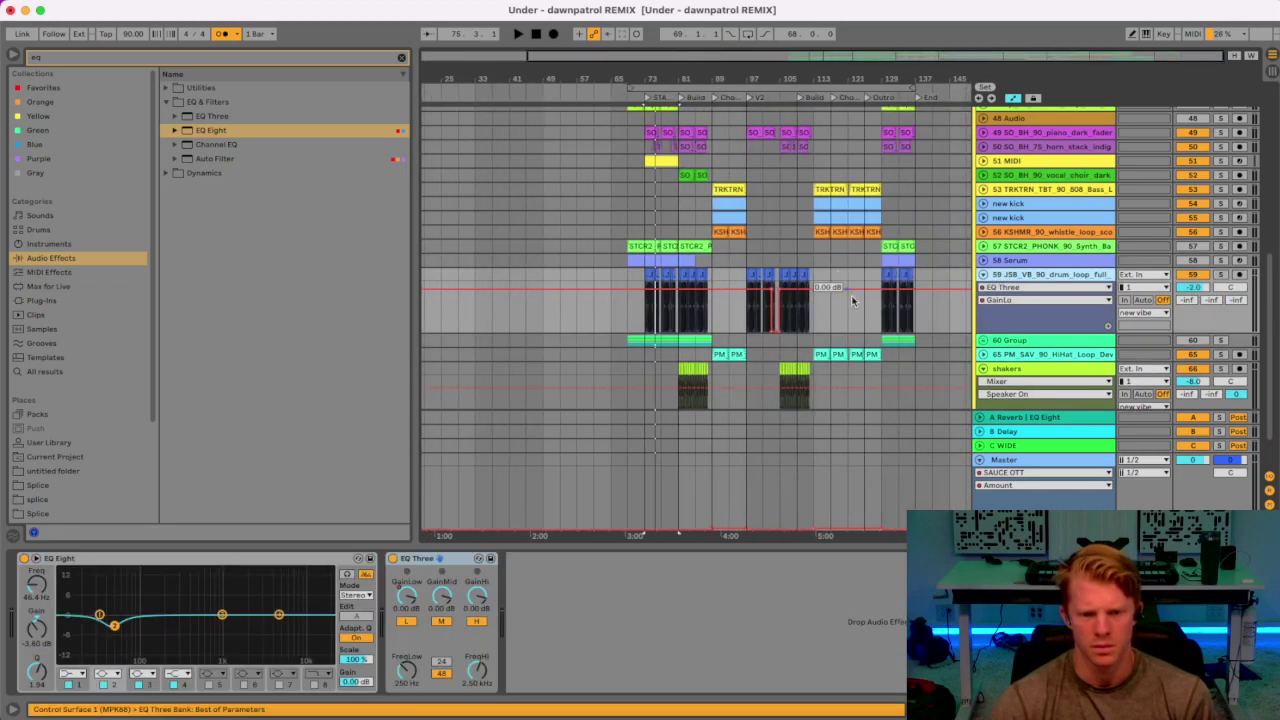
right_click(950, 323)
left_click(1031, 508)
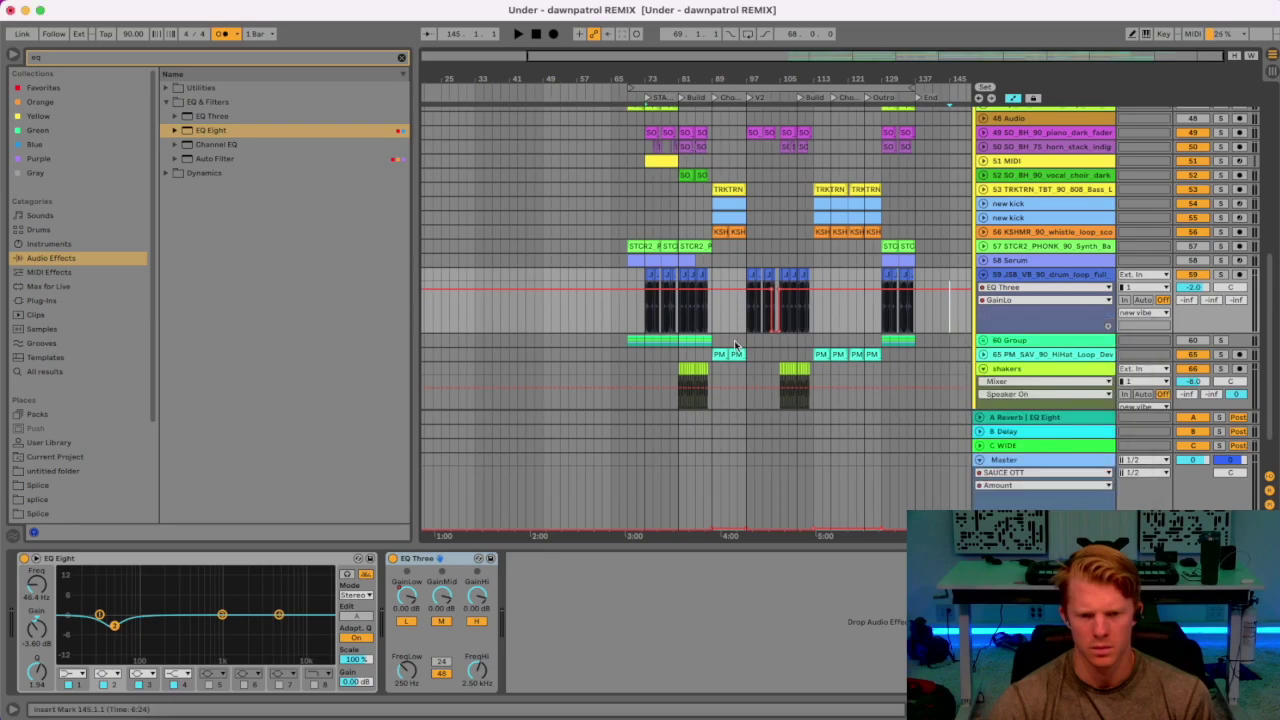
left_click_drag(654, 80, 652, 186)
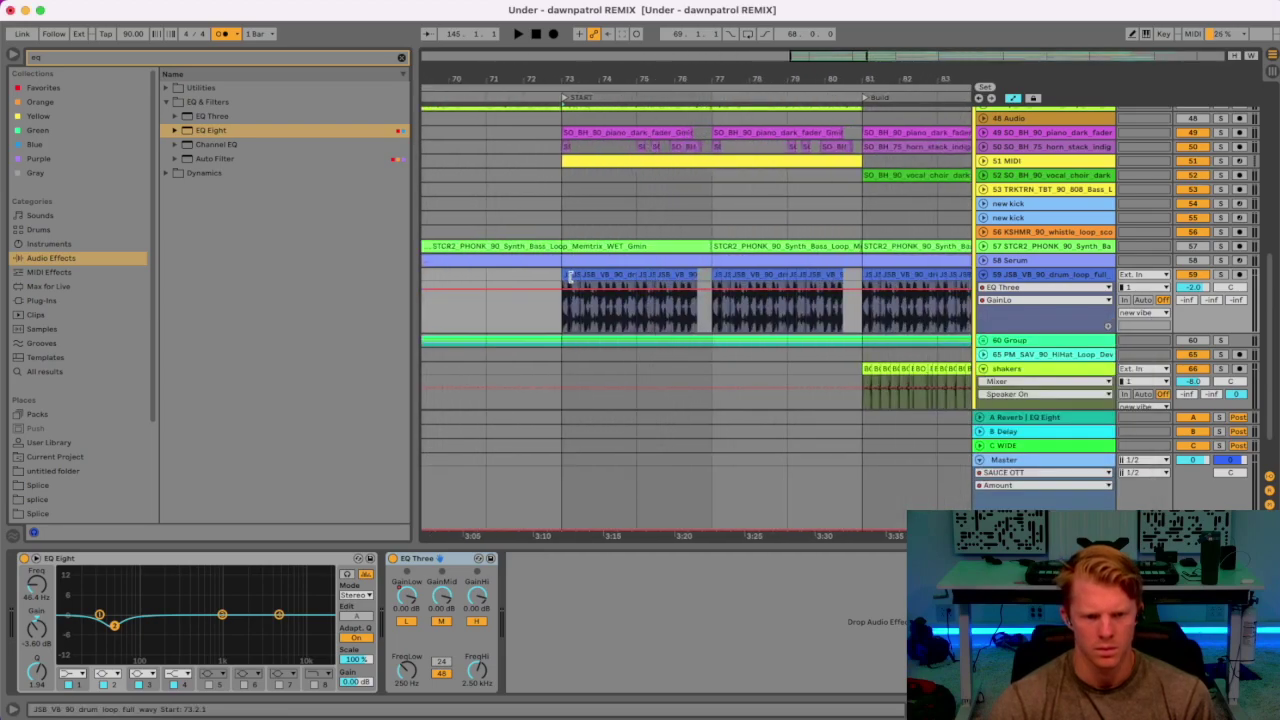
double_click(575, 290)
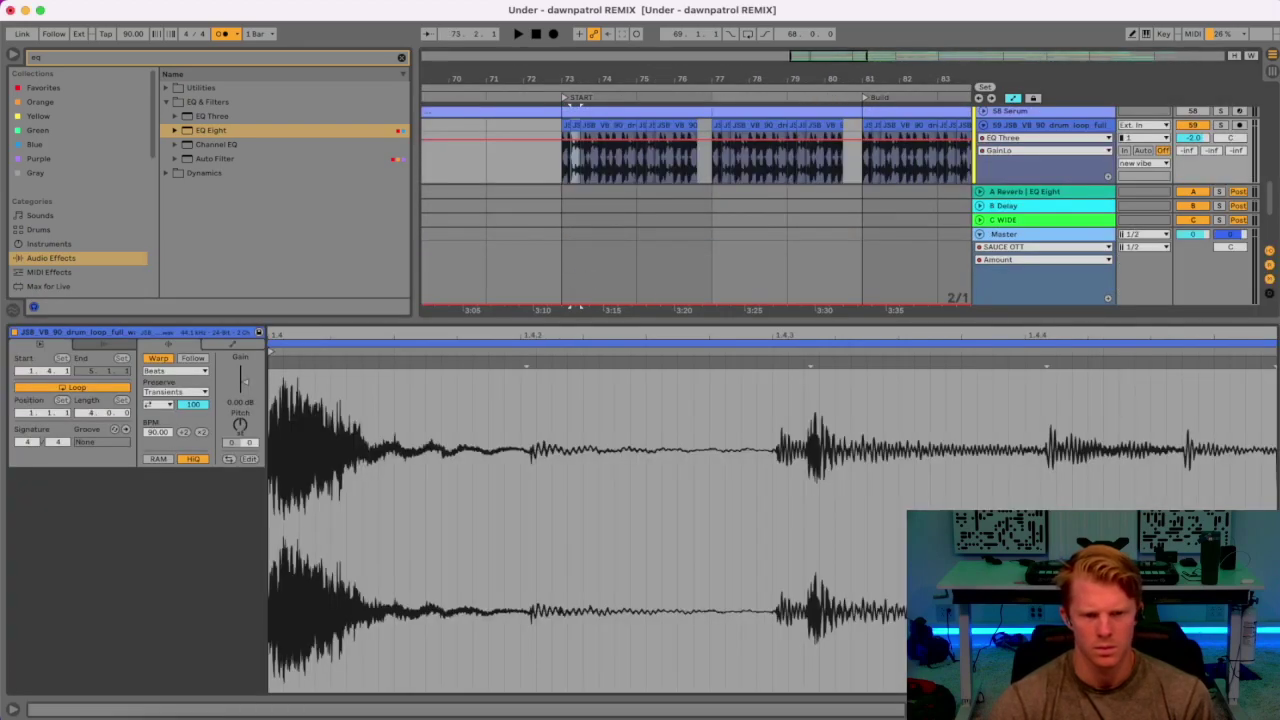
key("super+alt+l")
left_click_drag(578, 80, 712, 230)
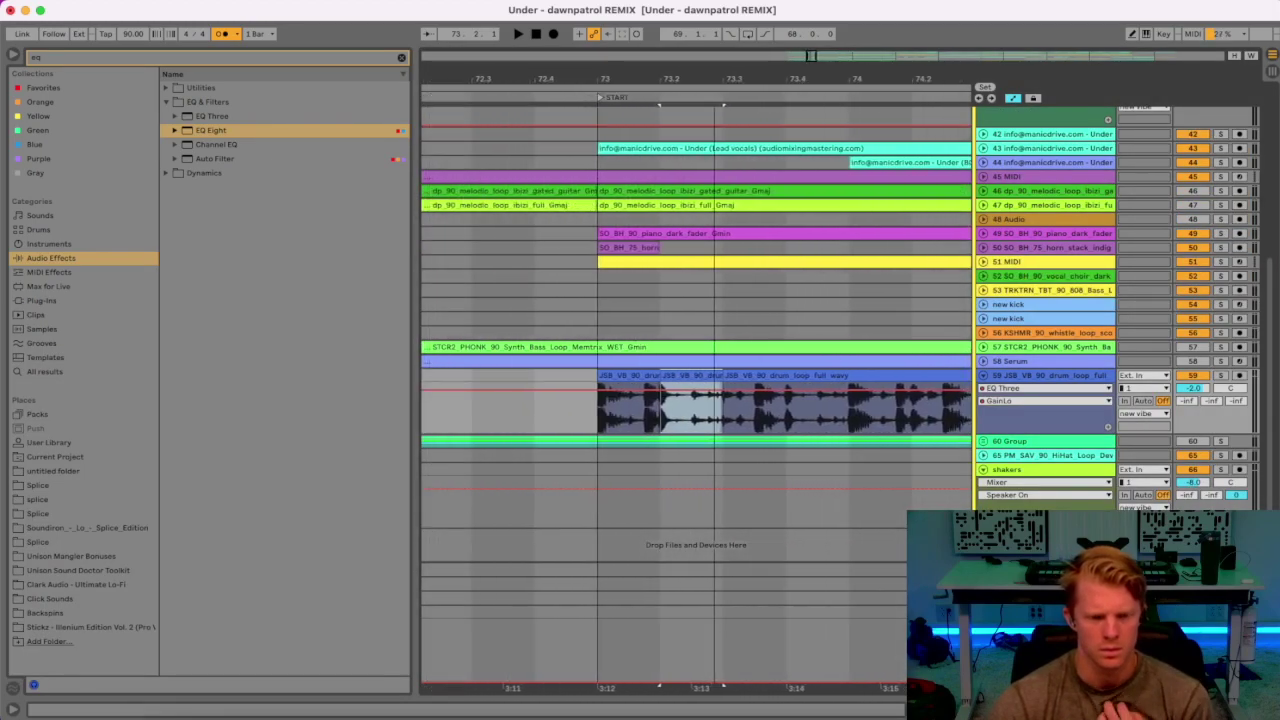
key("super+alt+l")
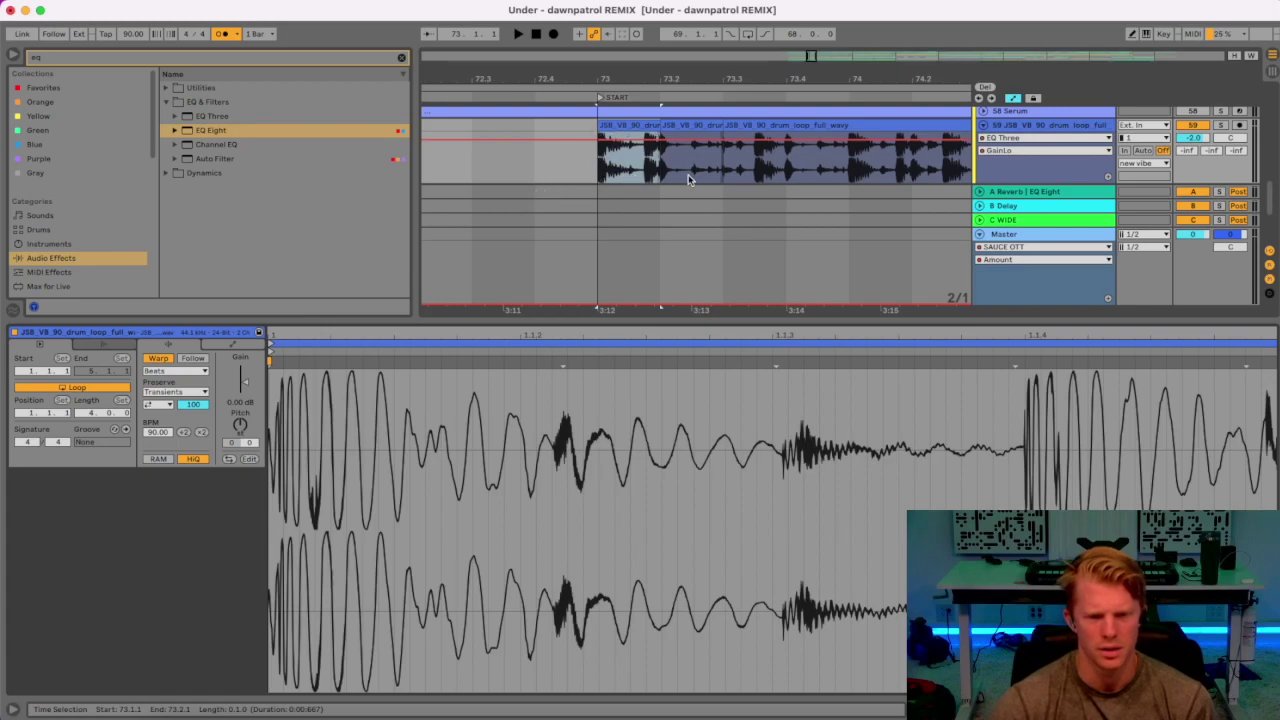
left_click_drag(758, 82, 506, 40)
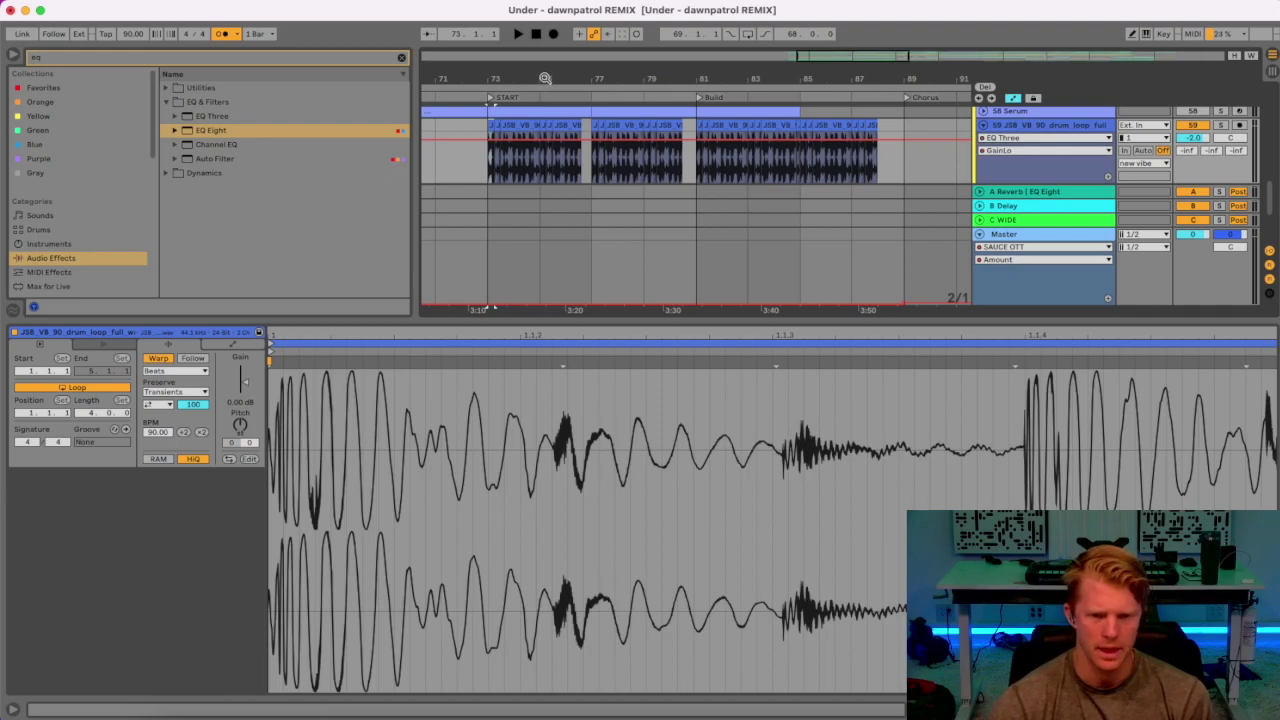
left_click_drag(486, 83, 527, 76)
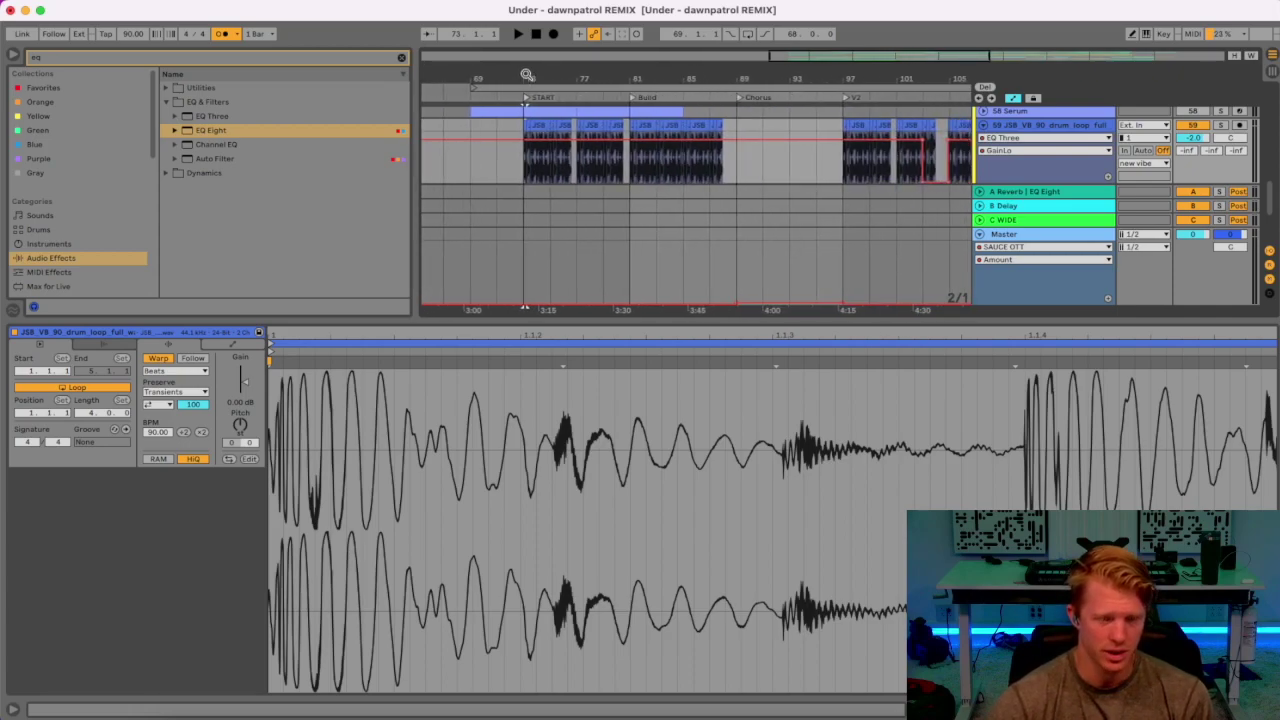
left_click_drag(534, 75, 497, 308)
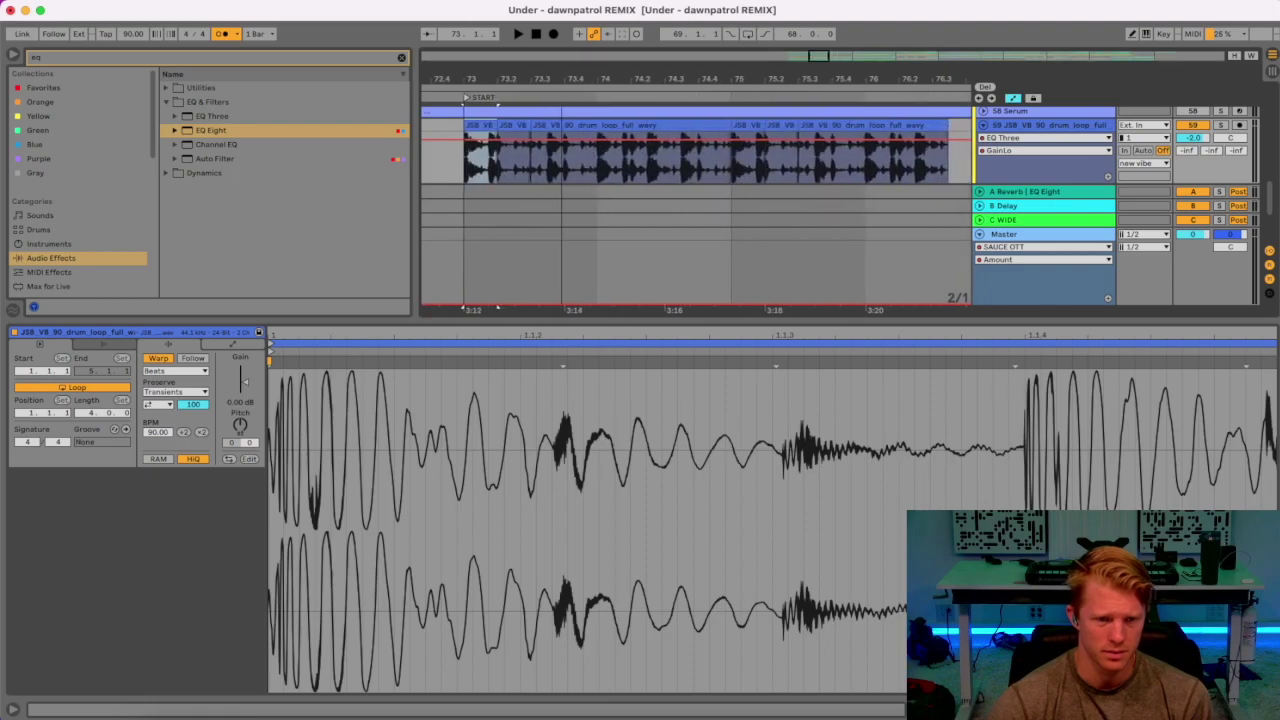
Select all drum loop clips on track 59 from bar 69 to bar 141 and turn off warping for them.
mouse_move(490, 125)
left_mouse_down()
mouse_move(667, 133)
mouse_move(497, 128)
left_mouse_up()
left_click_drag(589, 72, 508, 16)
left_click_drag(917, 125, 498, 132)
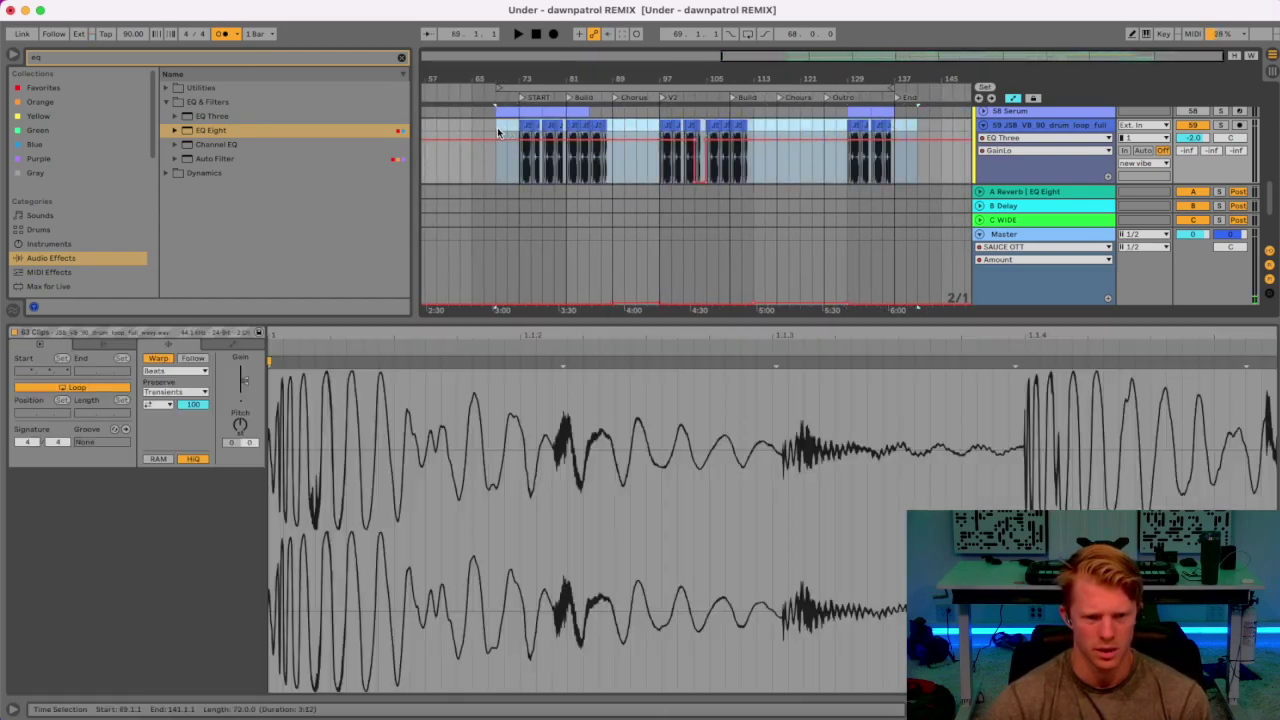
left_click(158, 359)
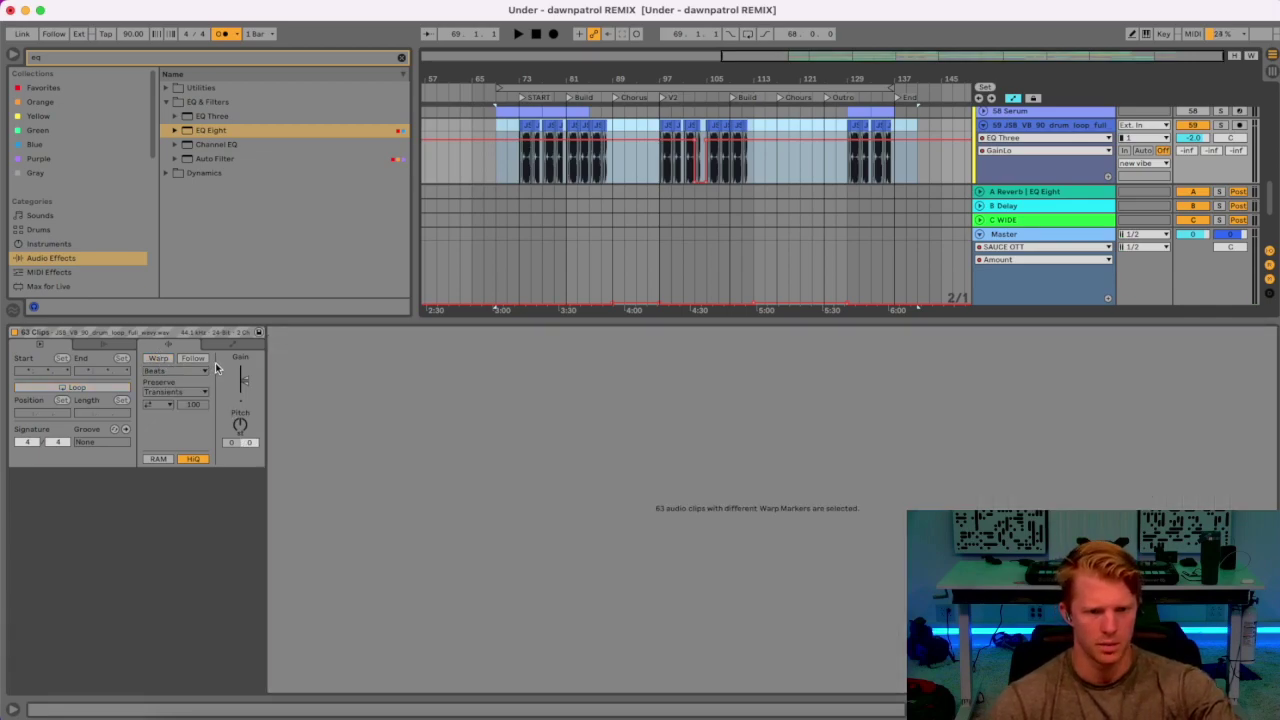
key("super+Tab")
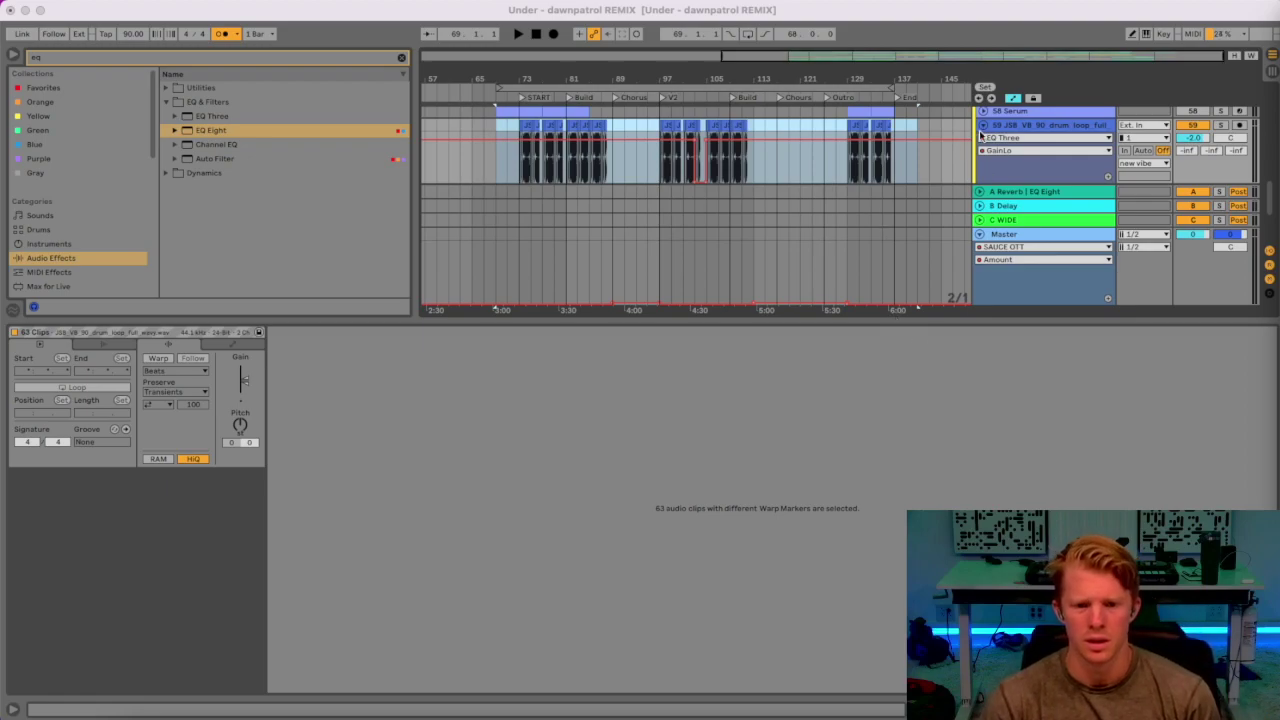
Consolidate the drum loop clips on track 59 from bar 73 to bar 137 into one clip.
left_click(1000, 128)
left_click(1005, 130)
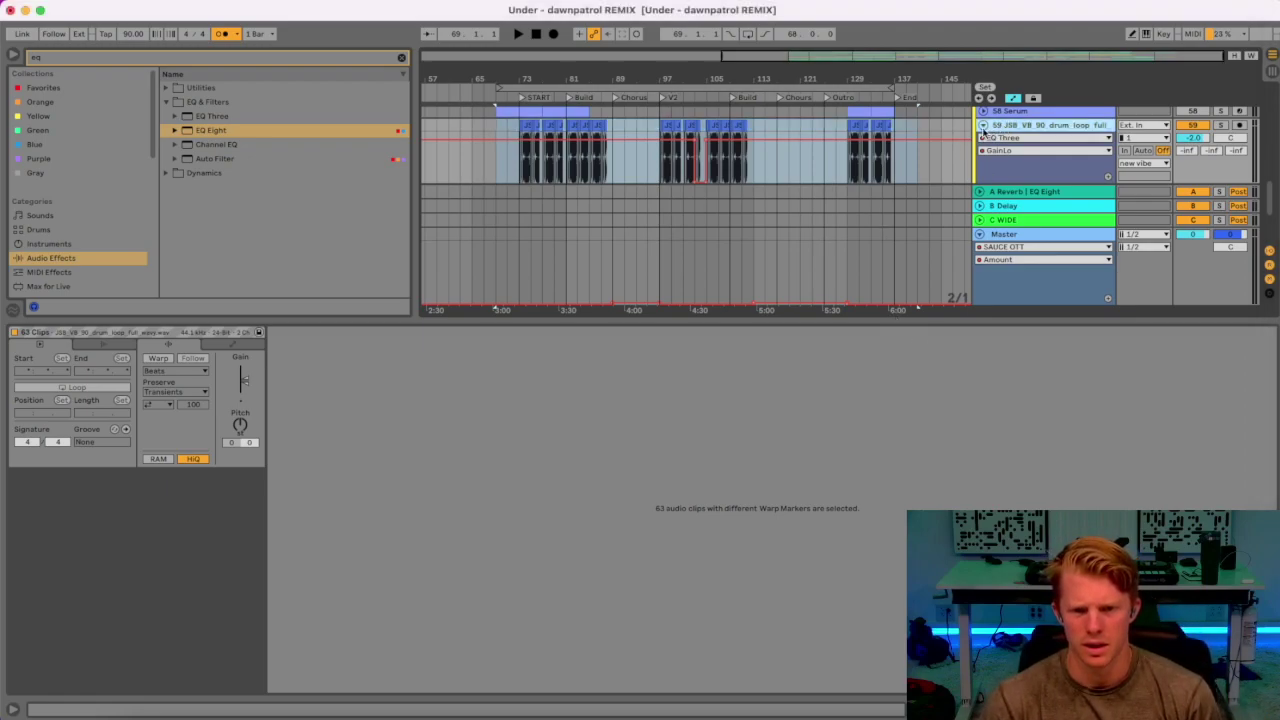
right_click(929, 122)
left_click(928, 182)
left_click_drag(896, 163, 518, 122)
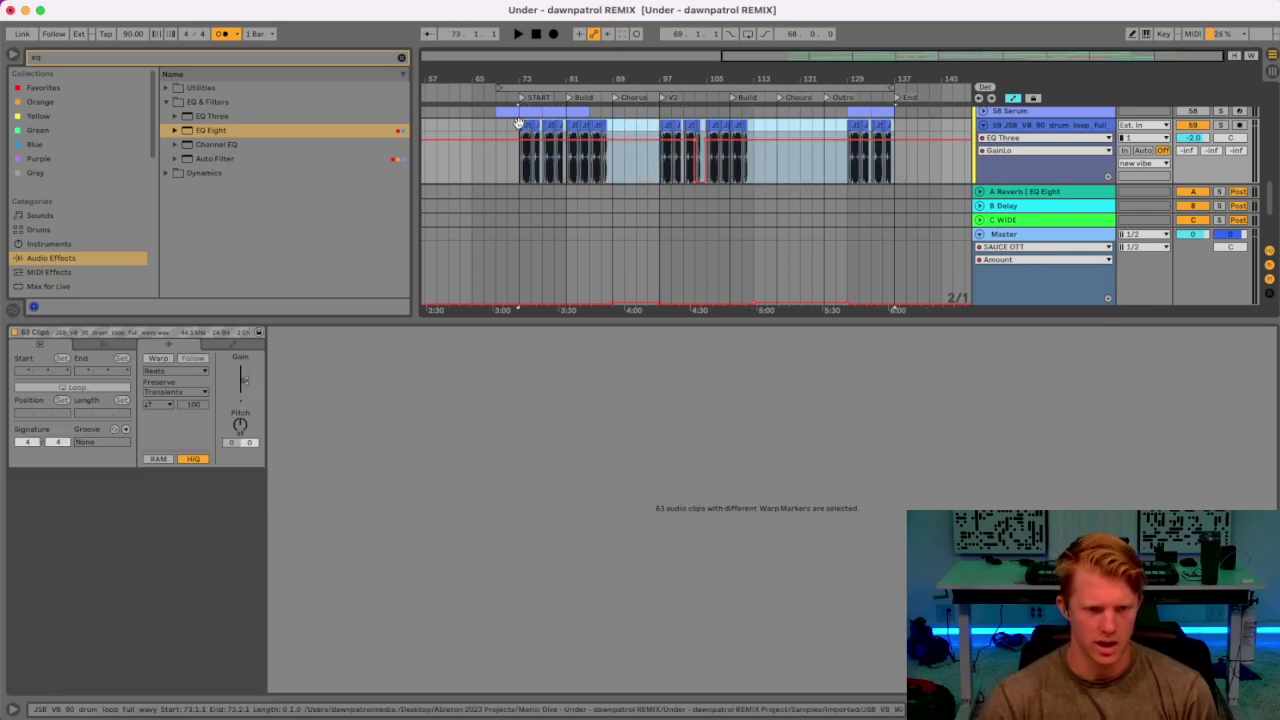
key("super+j")
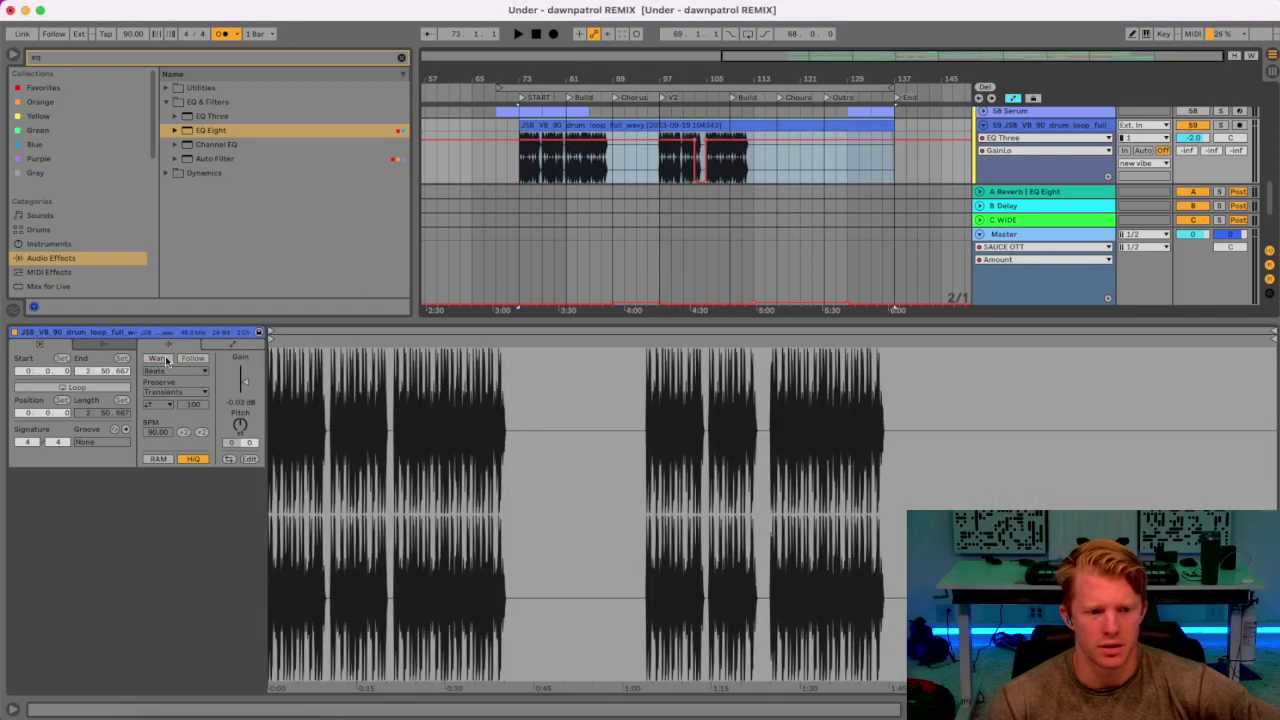
Convert the drums of the consolidated drum loop clip on track 59 to a new MIDI track.
right_click(780, 128)
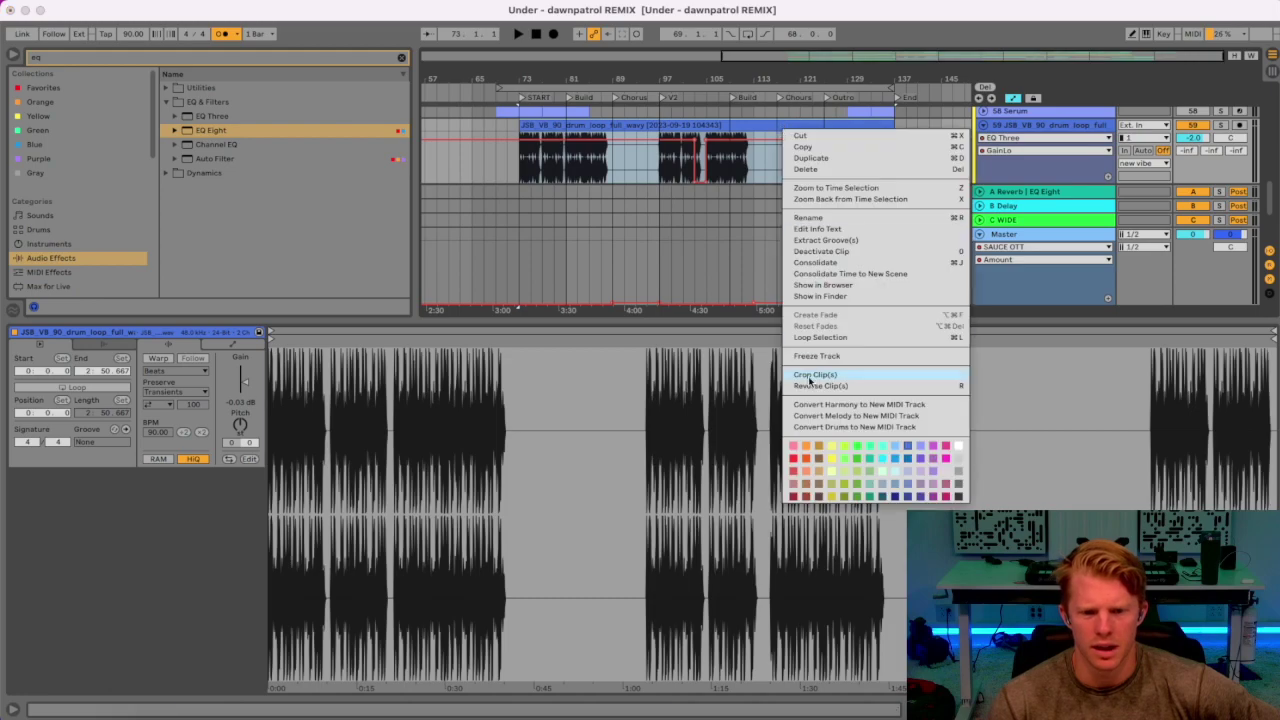
left_click(812, 427)
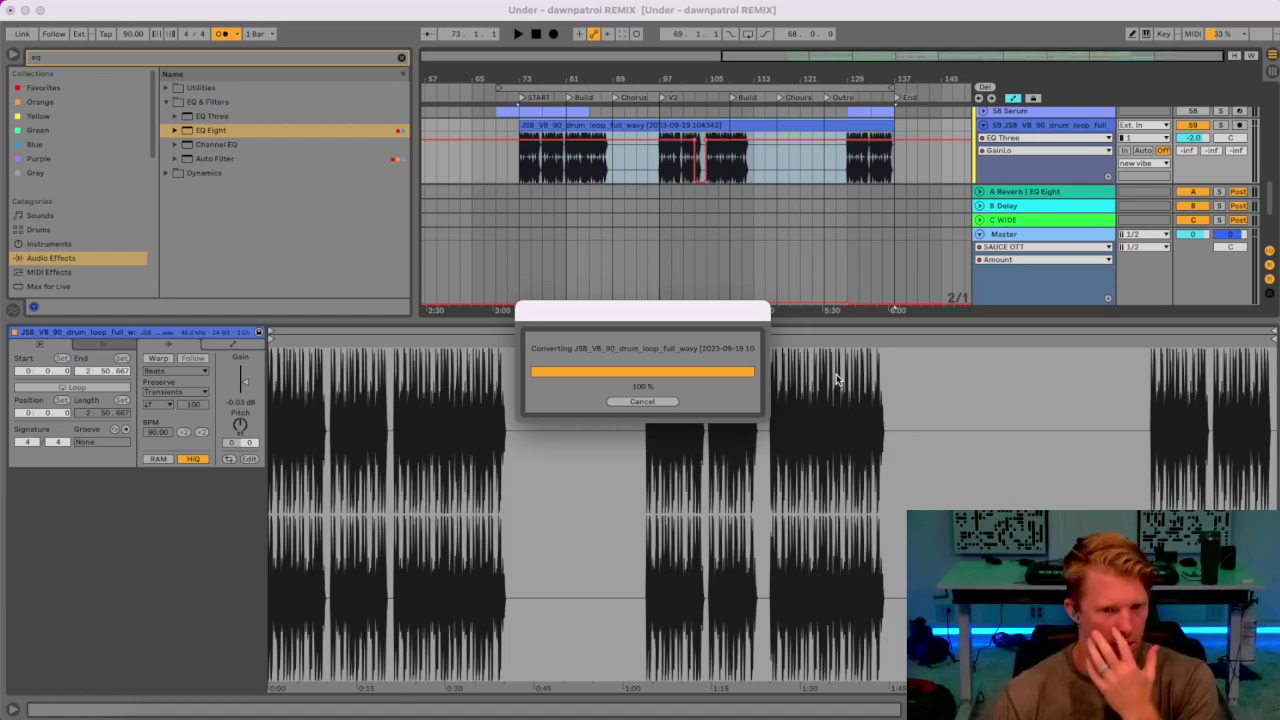
key("super+alt+l")
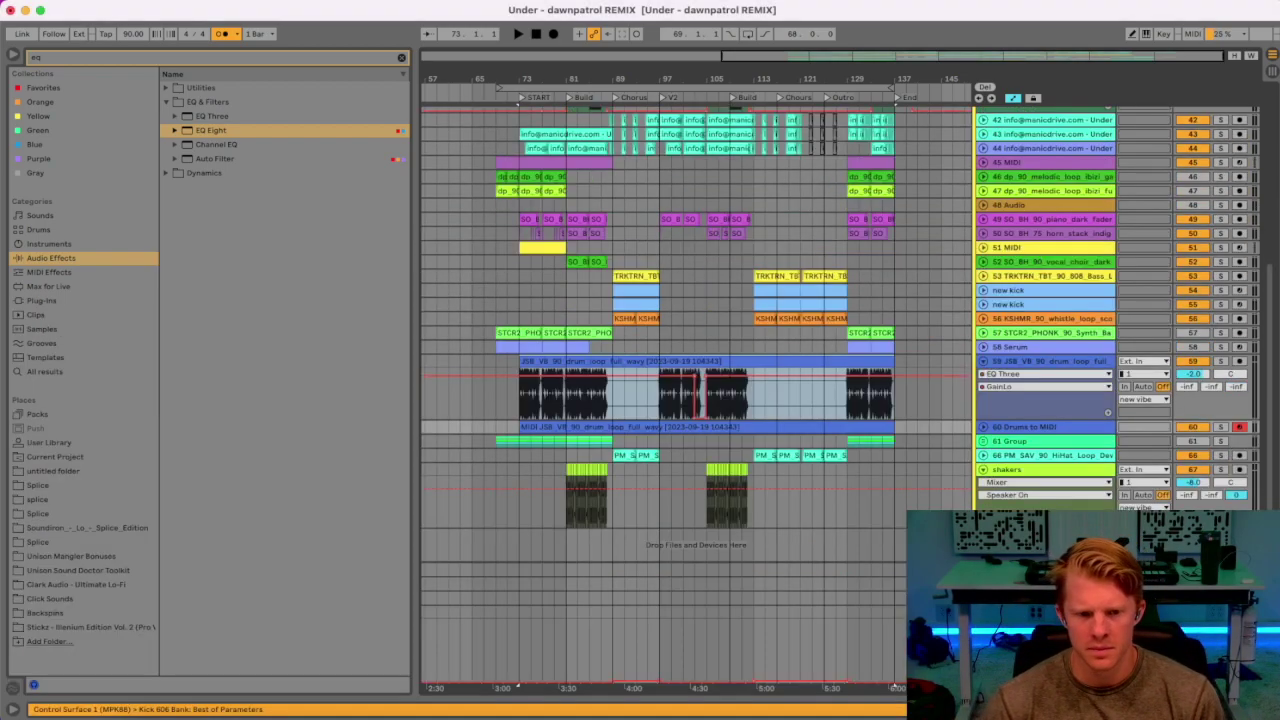
Open the converted clip on track 60 and delete all its closed hi-hat and snare notes, keeping only the kicks.
left_click(983, 428)
double_click(824, 431)
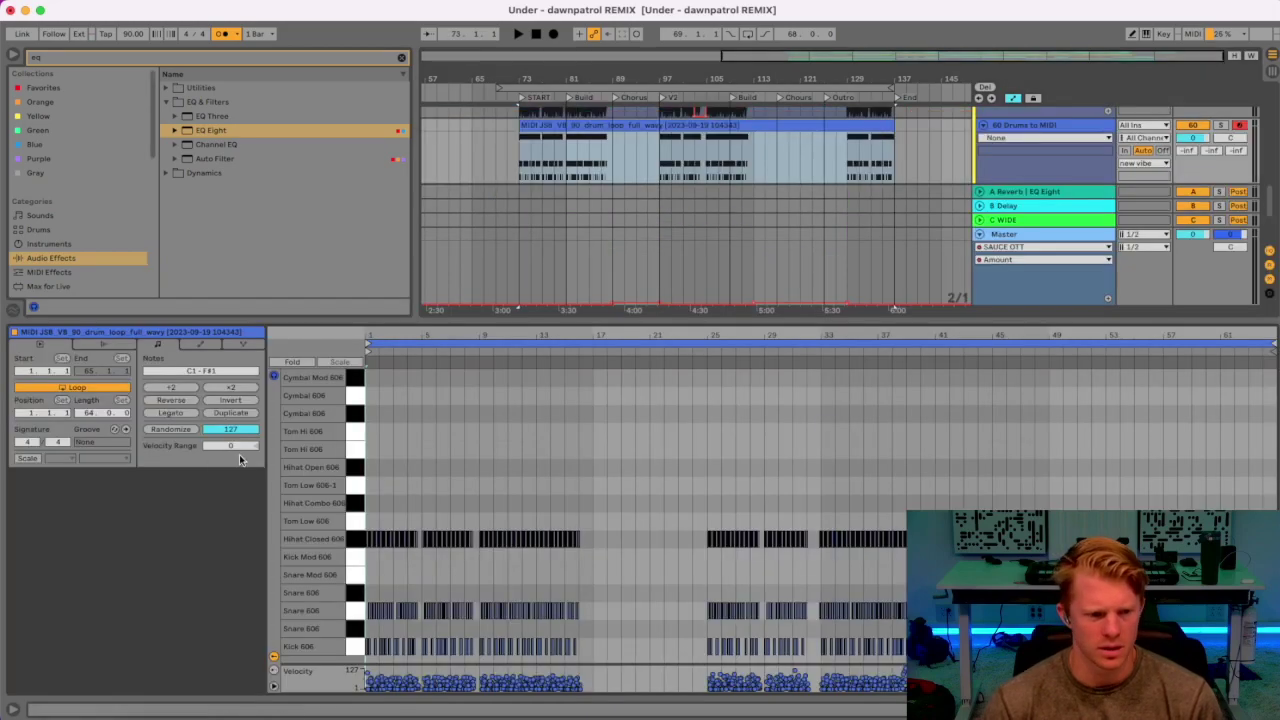
left_click(345, 540)
key("Delete")
left_click(358, 611)
key("Delete")
left_click_drag(388, 341, 388, 430)
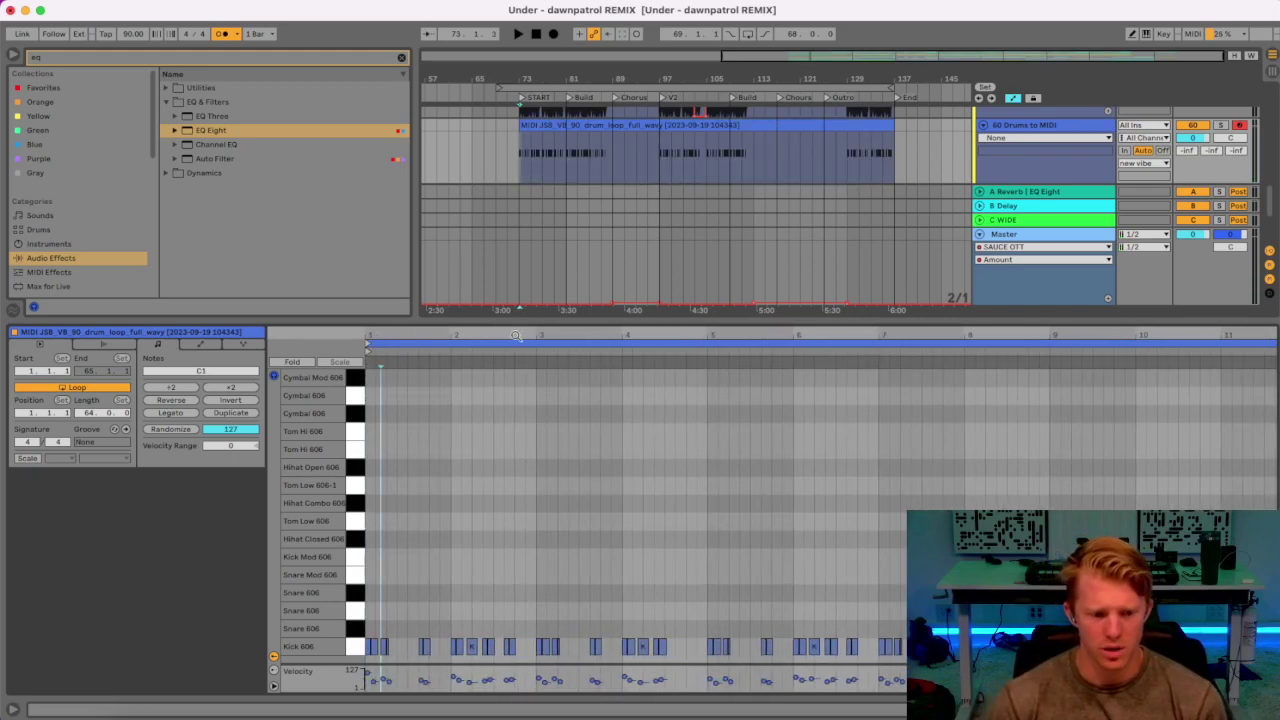
Solo drum loop track 59 and converted MIDI track 60, and play the opening kicks of the MIDI clip.
key("super+alt+l")
scroll(783, 420, "up", 2)
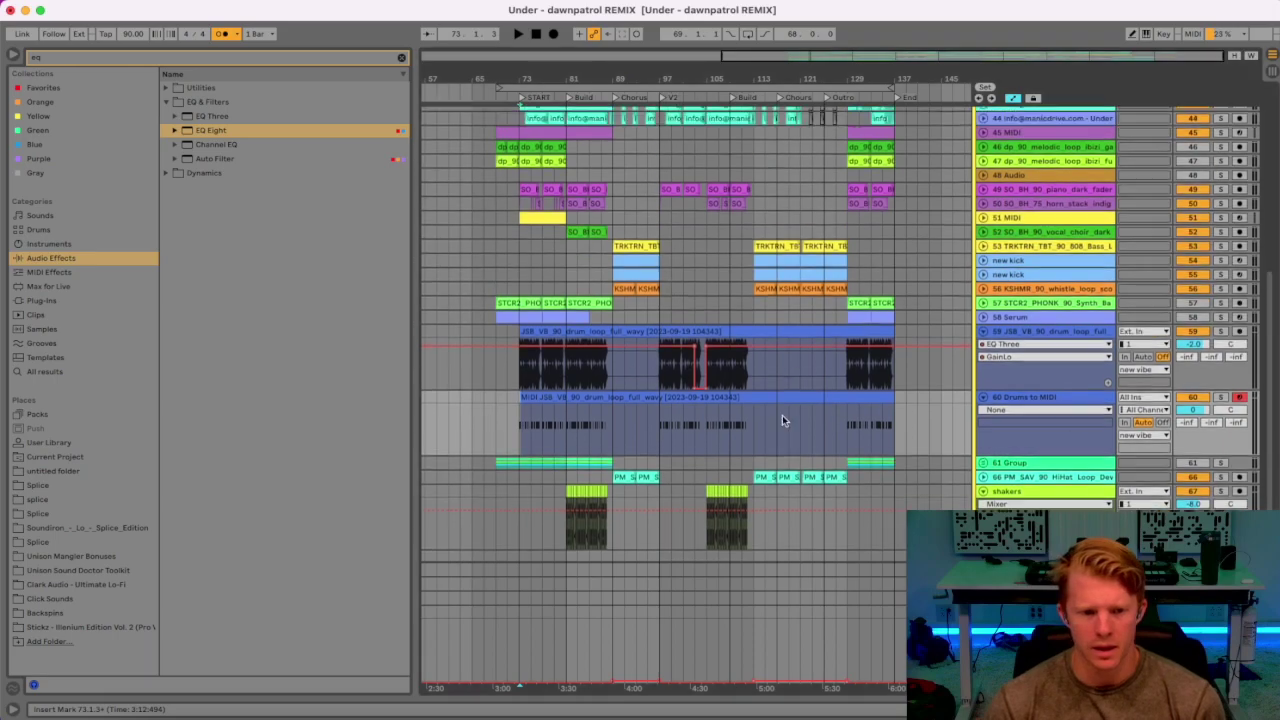
left_click(1220, 331)
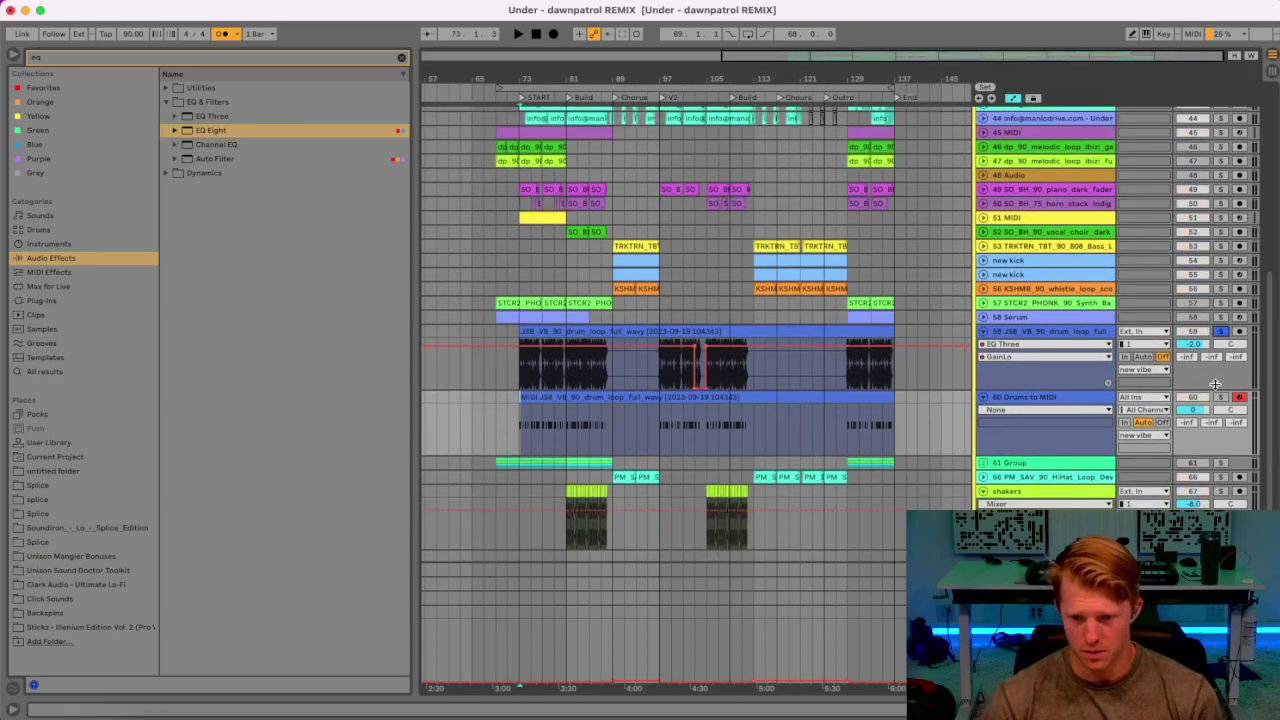
double_click(574, 398)
left_click_drag(385, 340, 399, 405)
key("space")
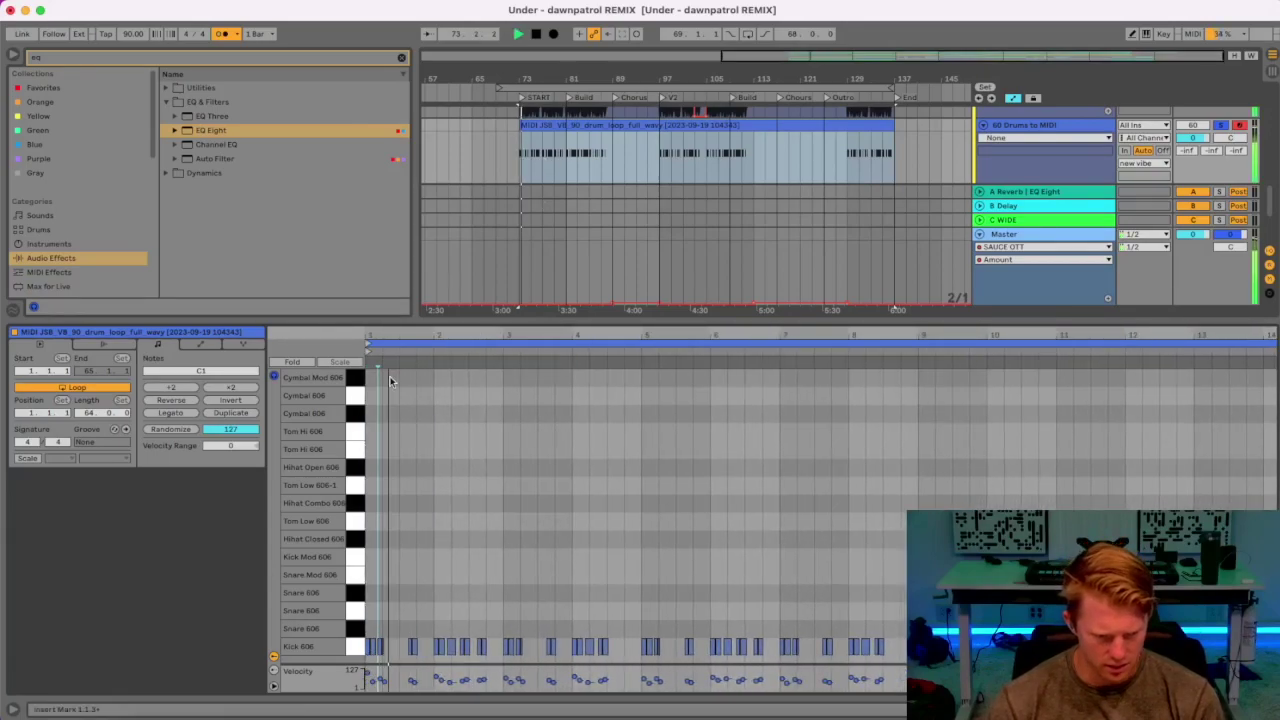
key("space")
key("space")
left_click_drag(382, 341, 365, 595)
key("space")
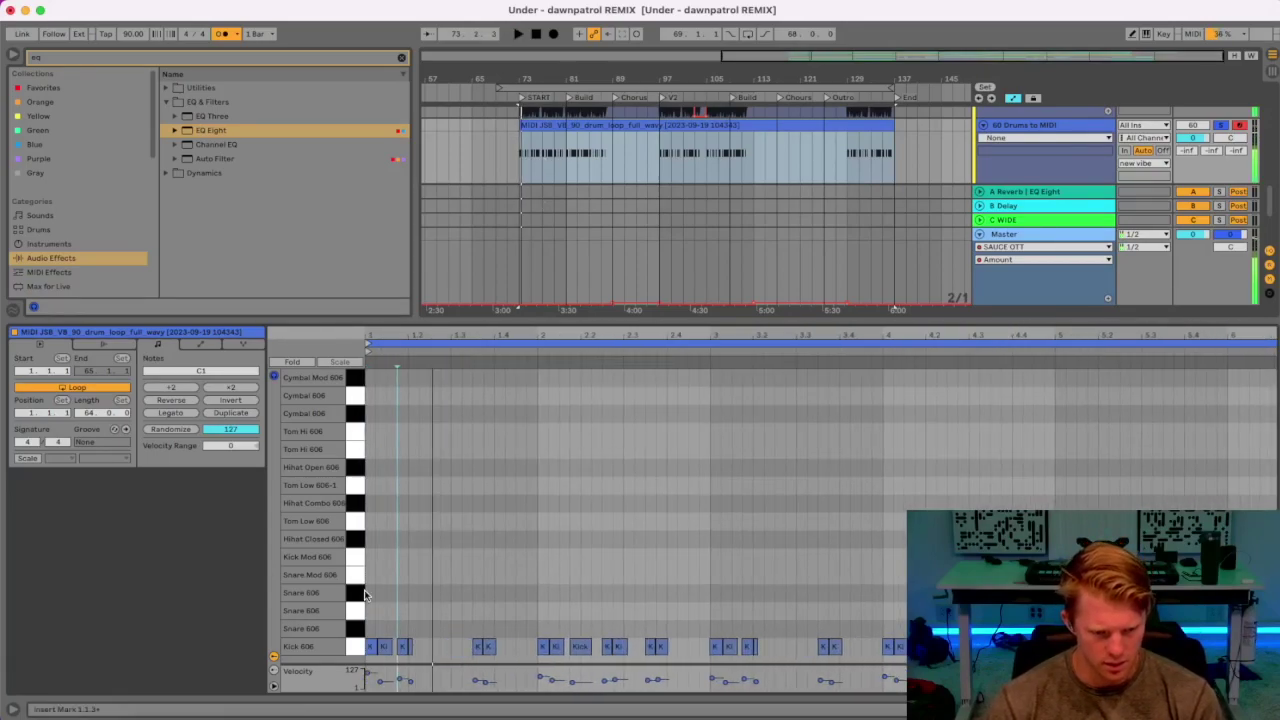
Replace the extra and mistimed kicks in the first beat with sixteenth-note kicks at 1.1.1 and 1.1.4, drawn in Draw Mode.
left_click(385, 648)
key("Delete")
left_click(400, 647)
key("Delete")
key("space")
key("space")
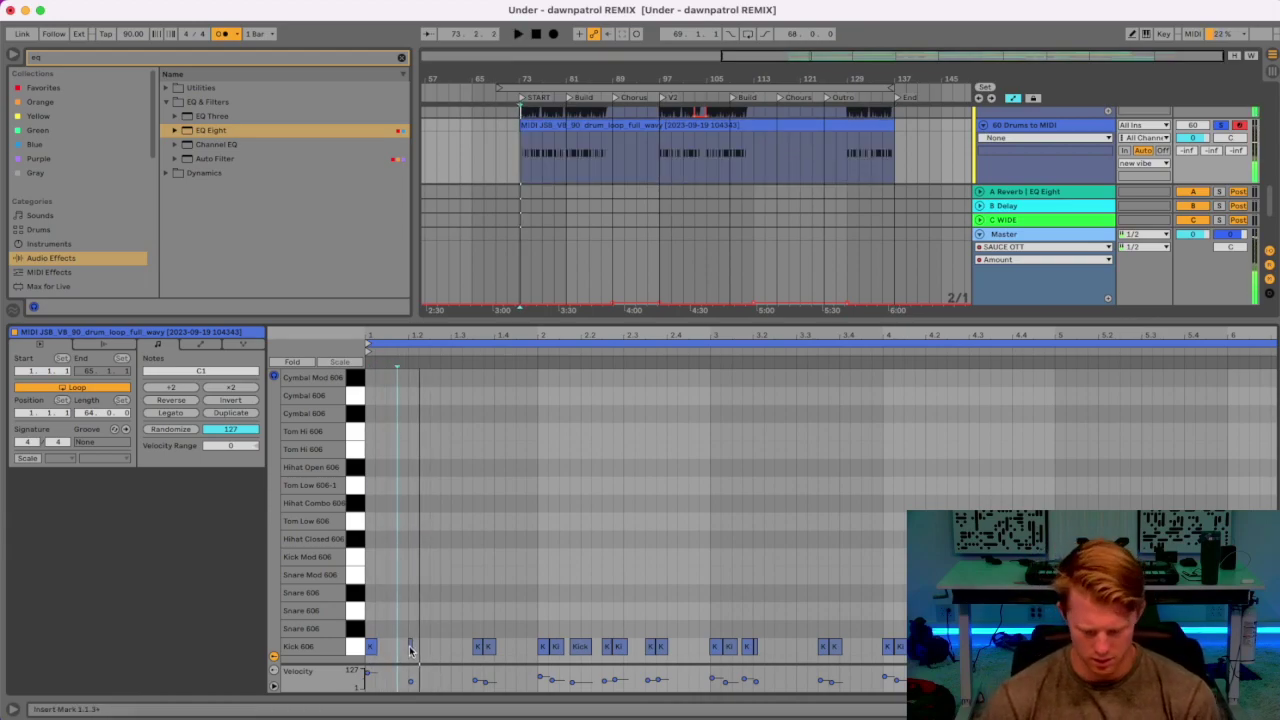
key("b")
left_click(418, 640)
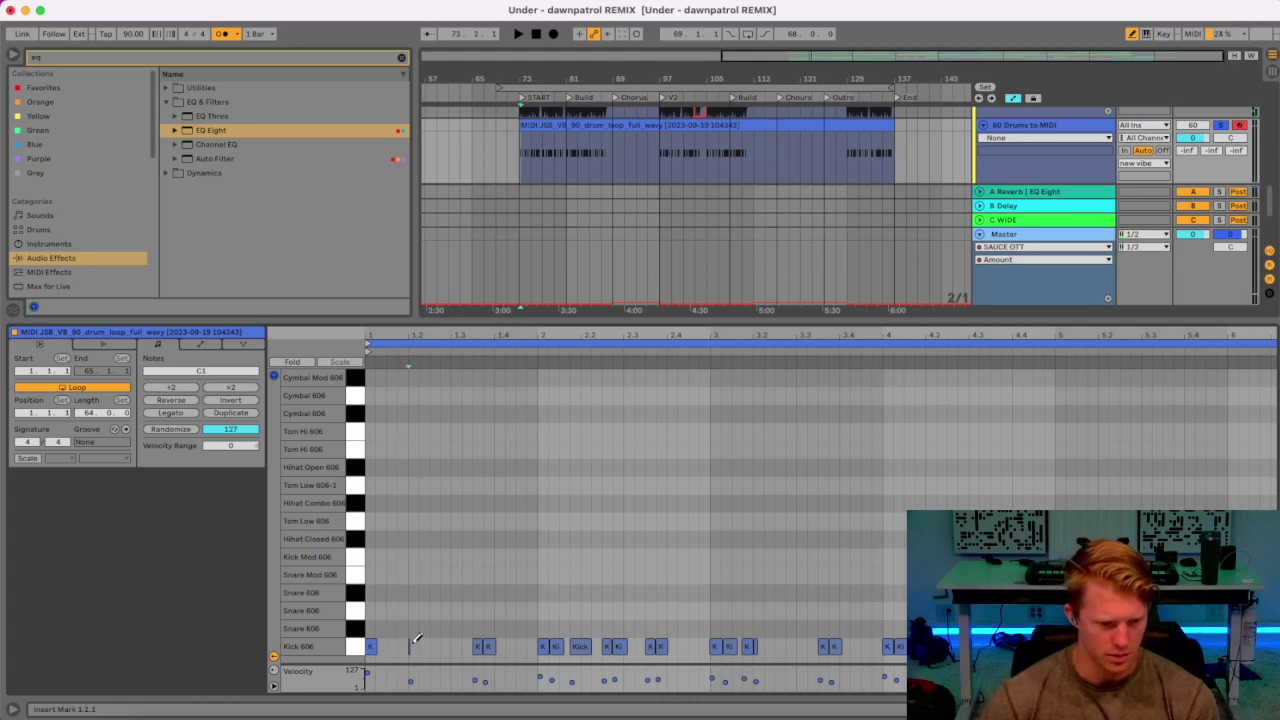
left_click(406, 646)
left_click(405, 646)
left_click(404, 646)
left_click(371, 645)
left_click(371, 646)
key("space")
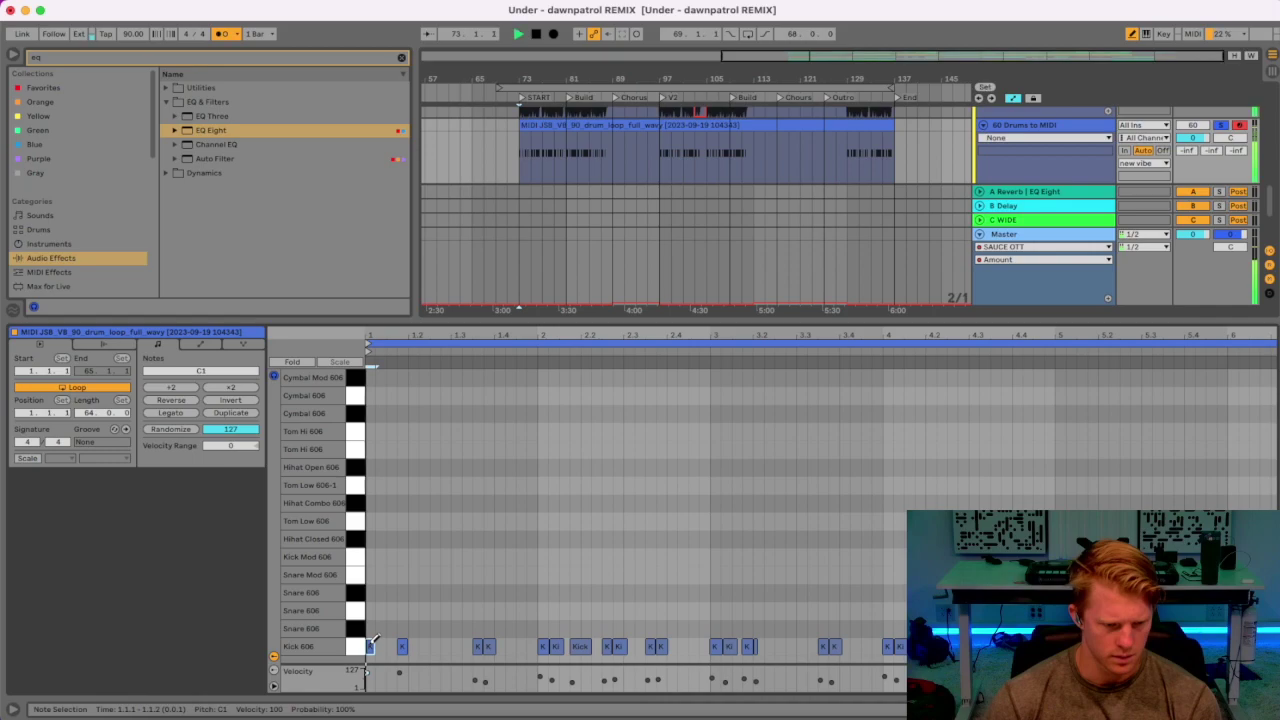
Reduce the kick pair in beat 3 of bar 1 to one sixteenth-note kick at 1.3.3 and play it back.
left_click(478, 646)
key("space")
left_click(479, 646)
left_click(479, 646)
left_click(479, 646)
key("space")
key("space")
key("space")
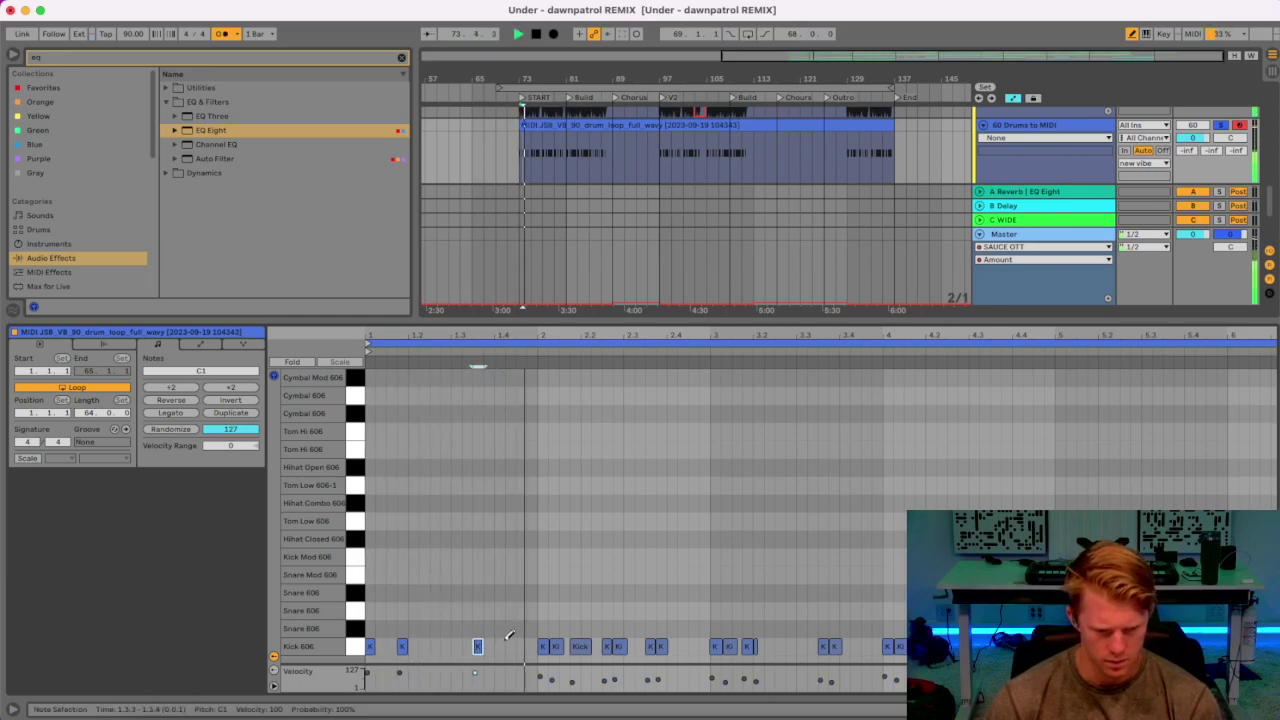
key("space")
Redraw the kicks in the first beat of bar 2 as sixteenth notes at 2.1.1 and 2.1.4.
left_click(556, 646)
left_click(576, 646)
left_click(573, 646)
left_click(573, 645)
key("space")
left_click(541, 646)
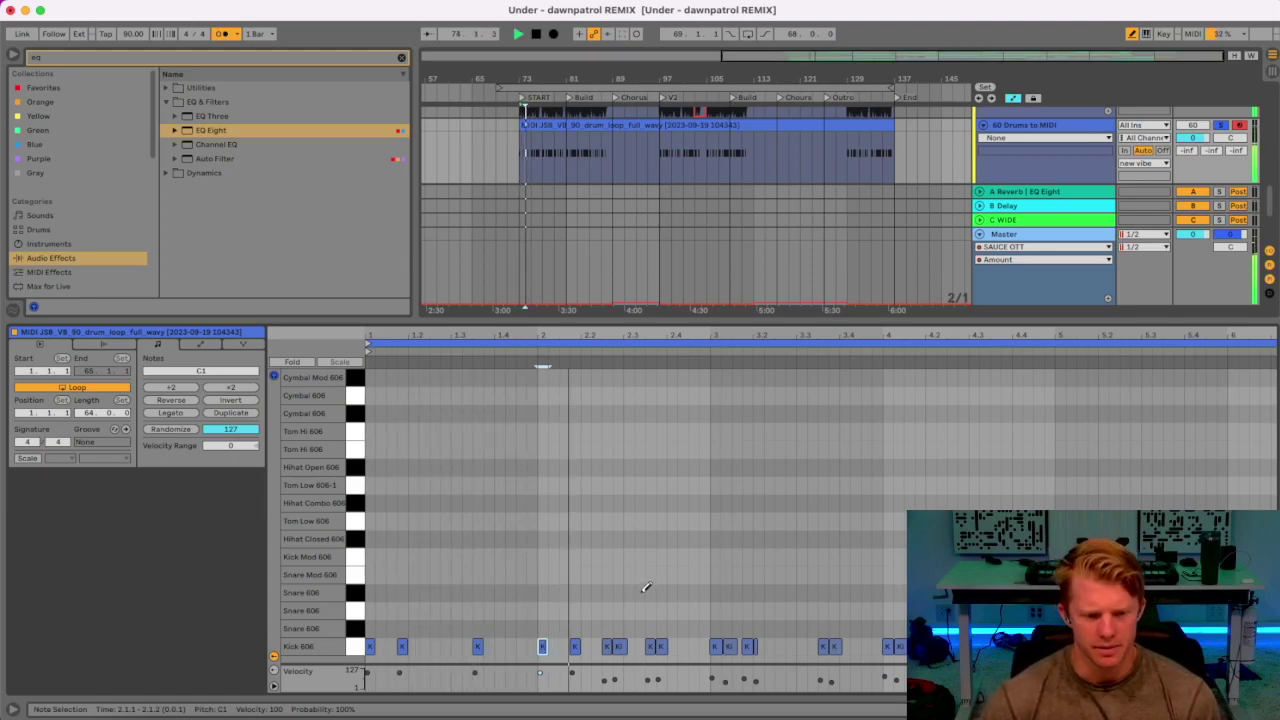
Replace the next kick pairs in bar 2 with single sixteenth-note kicks at 2.2.3 and 2.3.3, checking them by playback.
left_click(614, 645)
key("space")
left_click(607, 645)
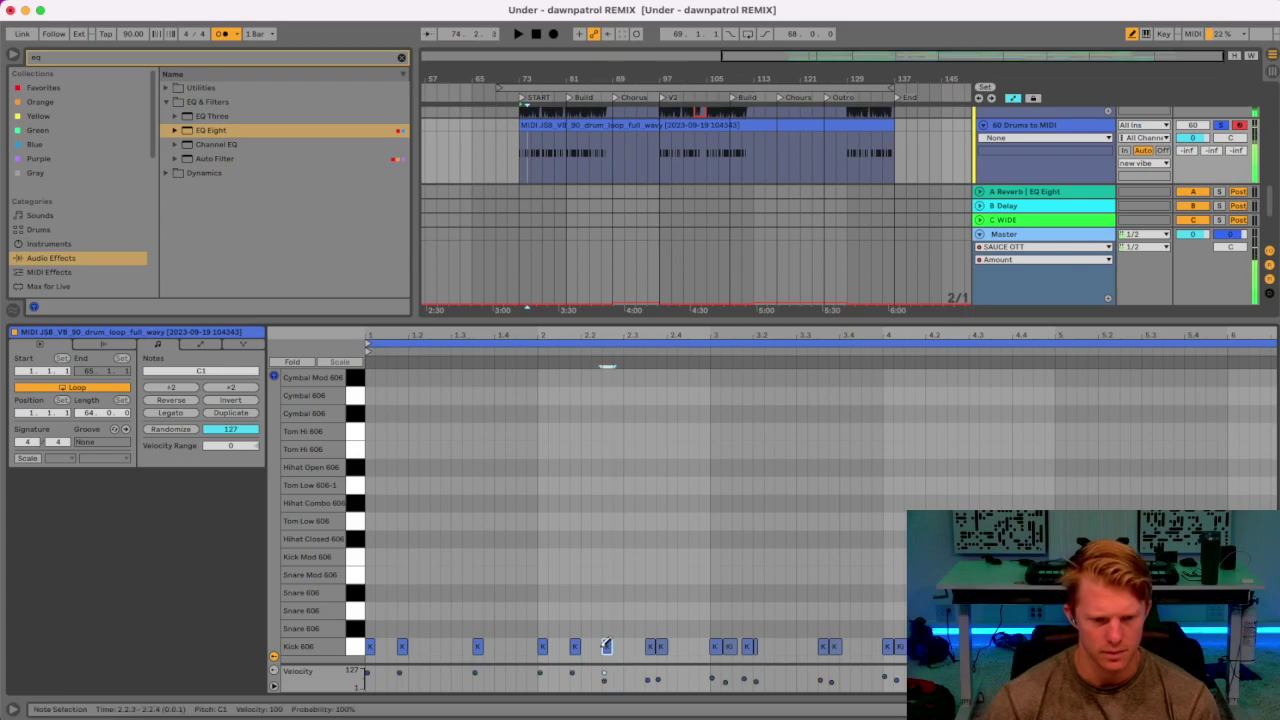
left_click_drag(596, 647, 607, 647)
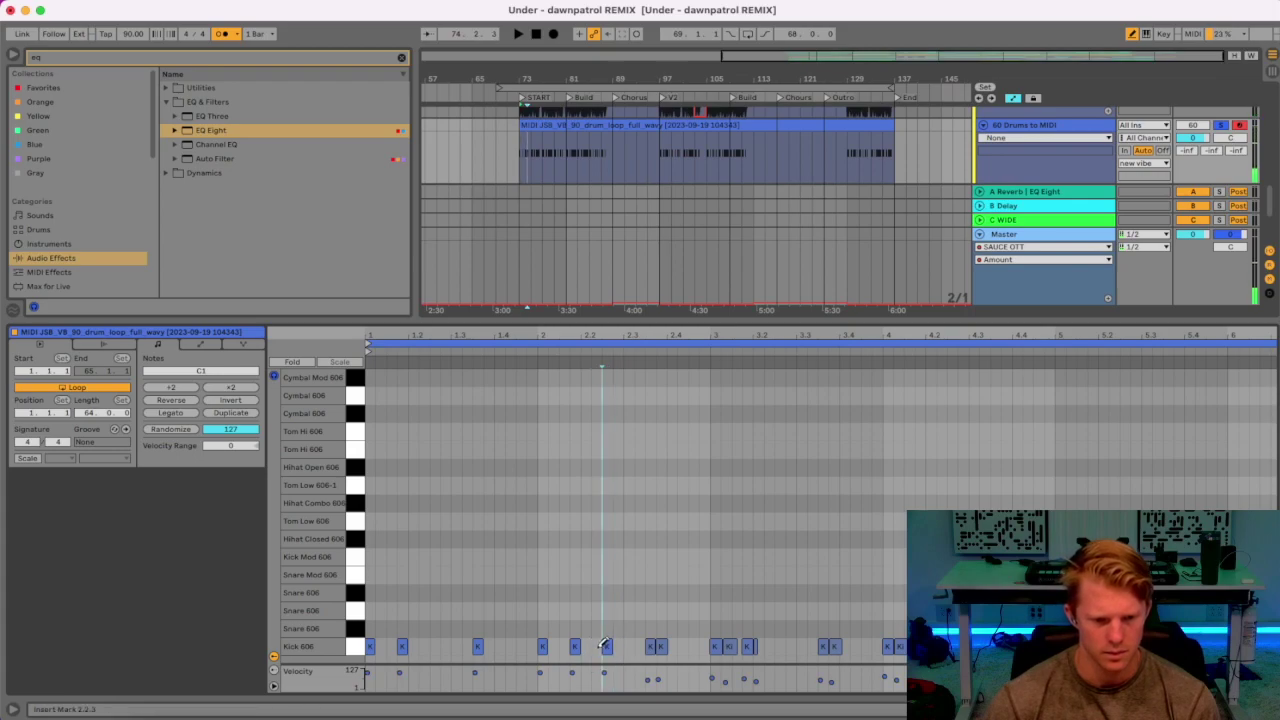
key("space")
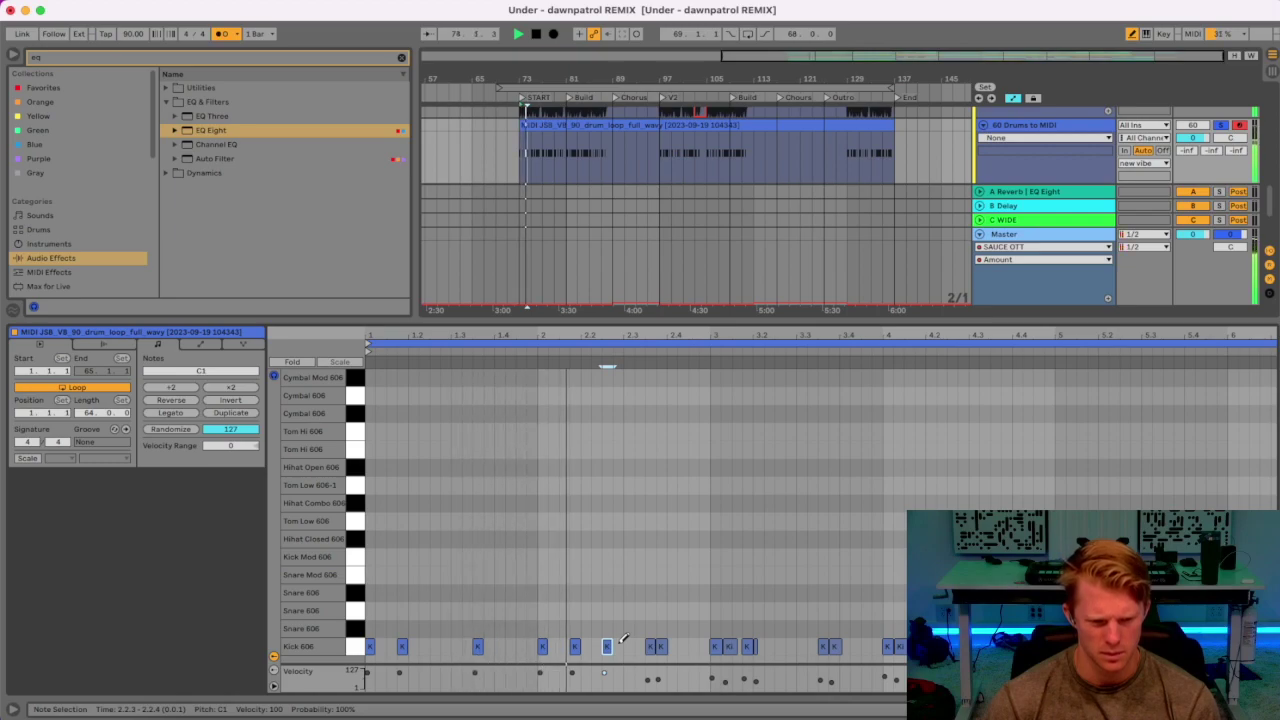
key("space")
left_click(649, 646)
left_click(651, 645)
key("space")
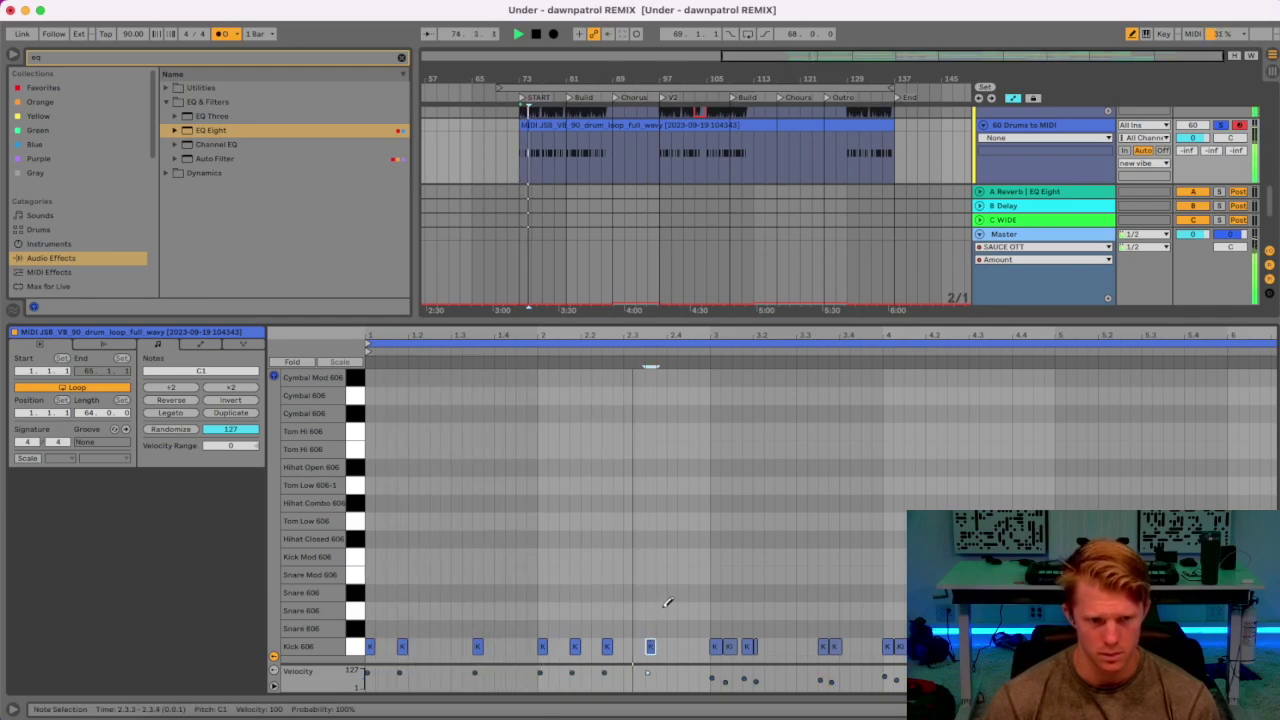
key("space")
Clean up the bar 3 kicks to leave single sixteenth notes at 3.1.1, 3.1.4 and 3.3.3, checking by playback.
left_click(729, 645)
left_click(715, 645)
left_click(715, 645)
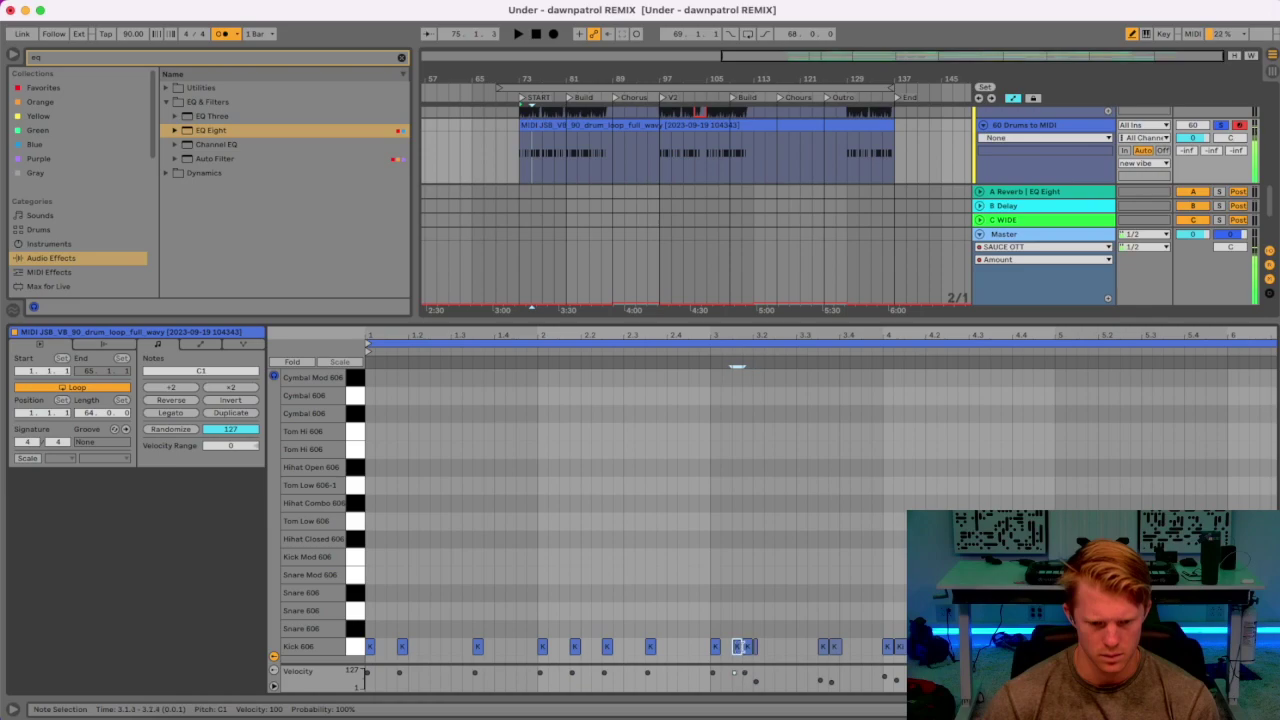
double_click(740, 646)
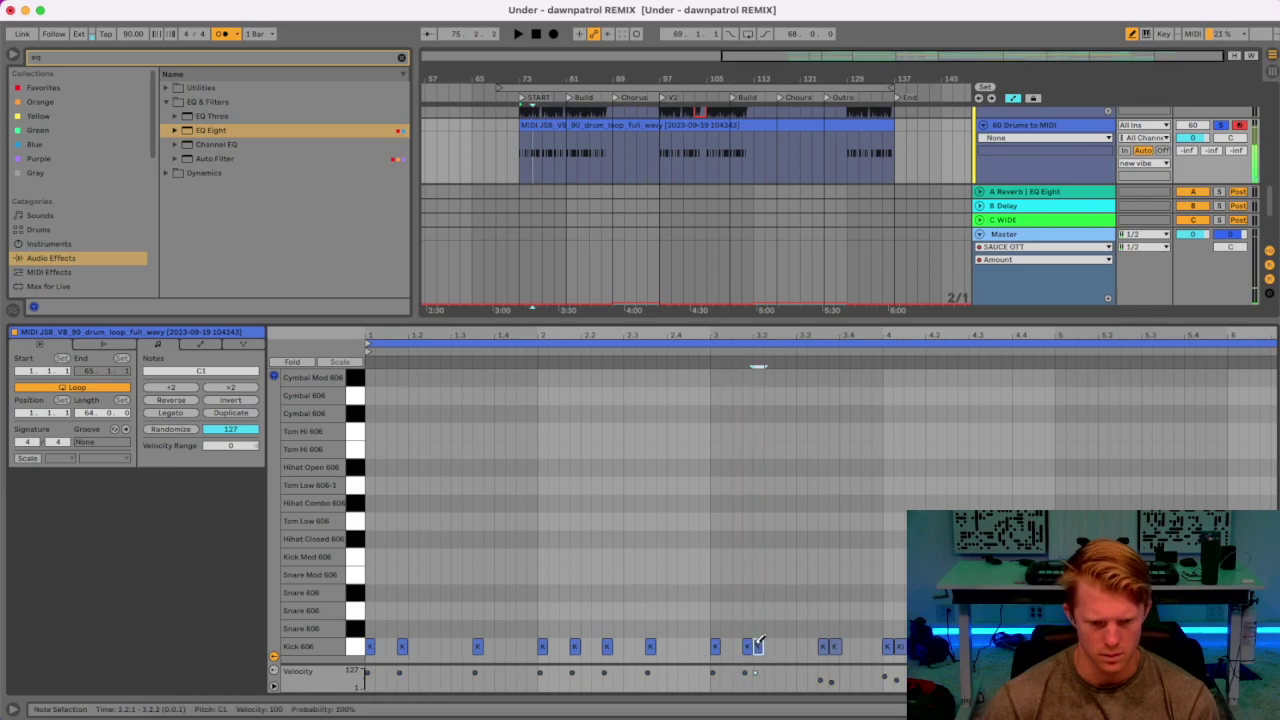
key("space")
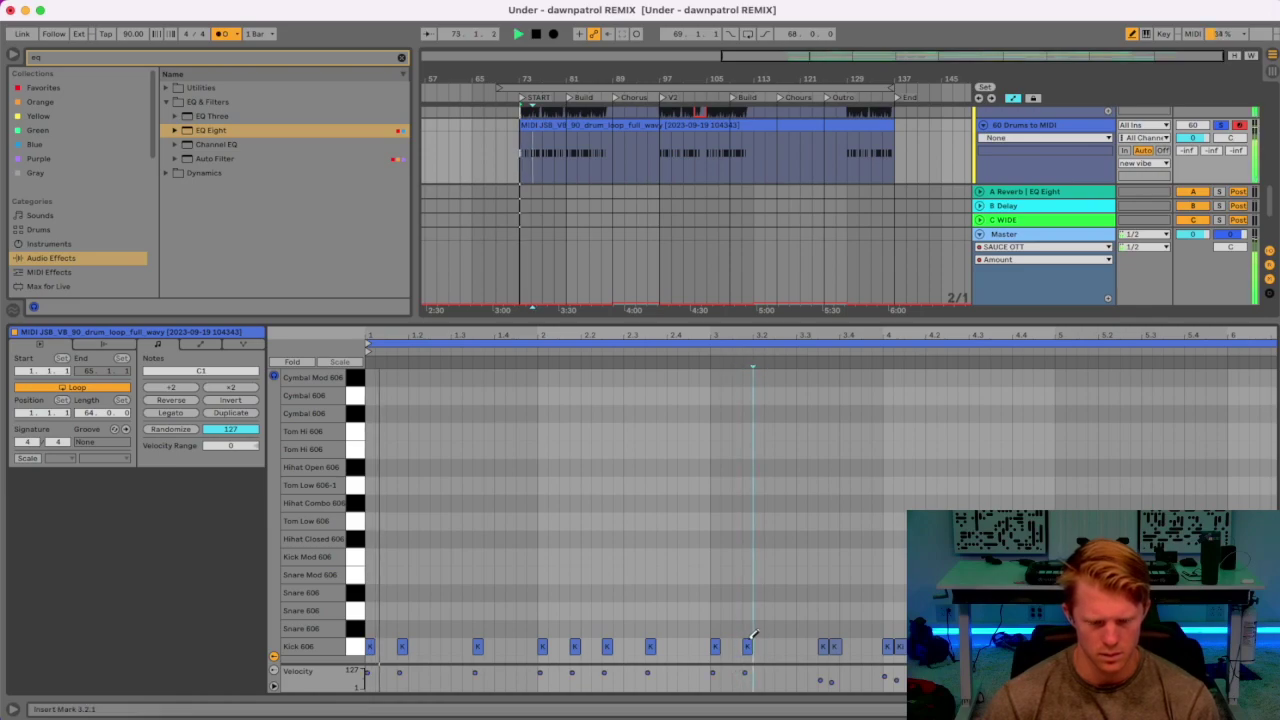
left_click(822, 646)
key("space")
left_click(829, 645)
left_click(688, 346)
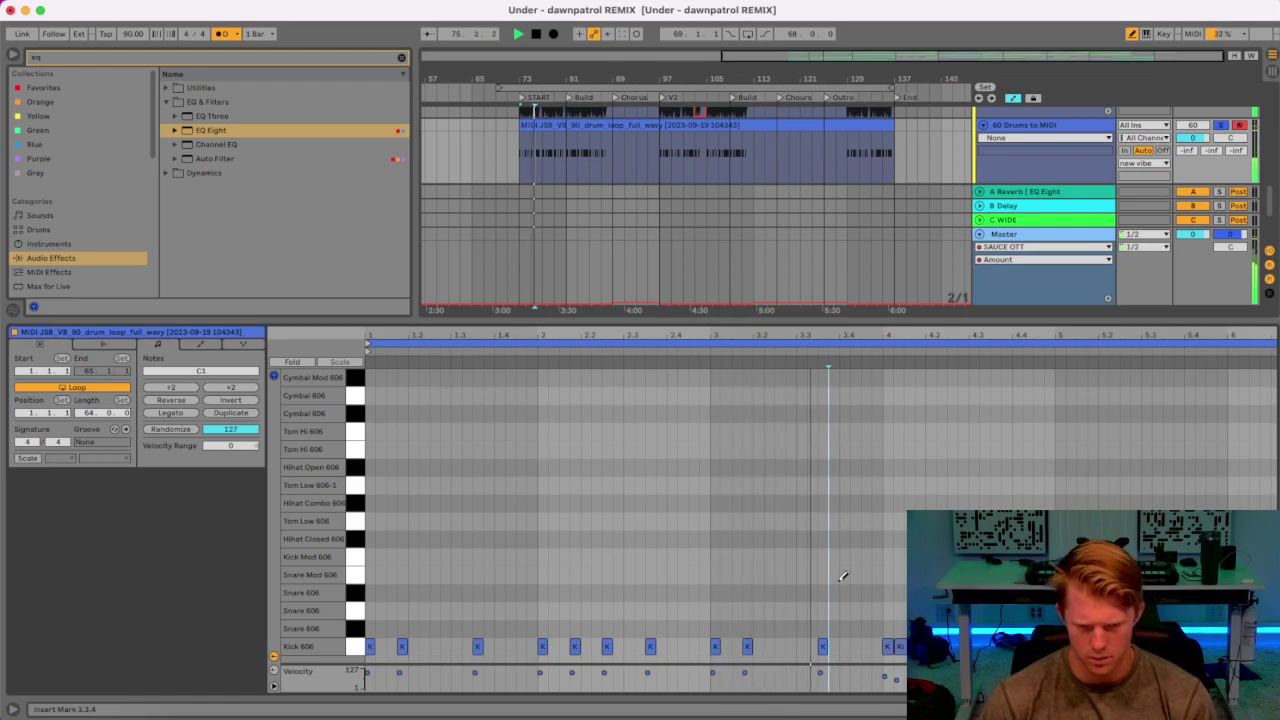
key("space")
Complete bar 4 with kicks at 4.1.1, 4.1.4 and 4.2.3, remove the extra kick after 4.1.1, and play it back.
left_click(885, 646)
left_click(885, 646)
left_click(898, 646)
left_click(920, 366)
key("Right")
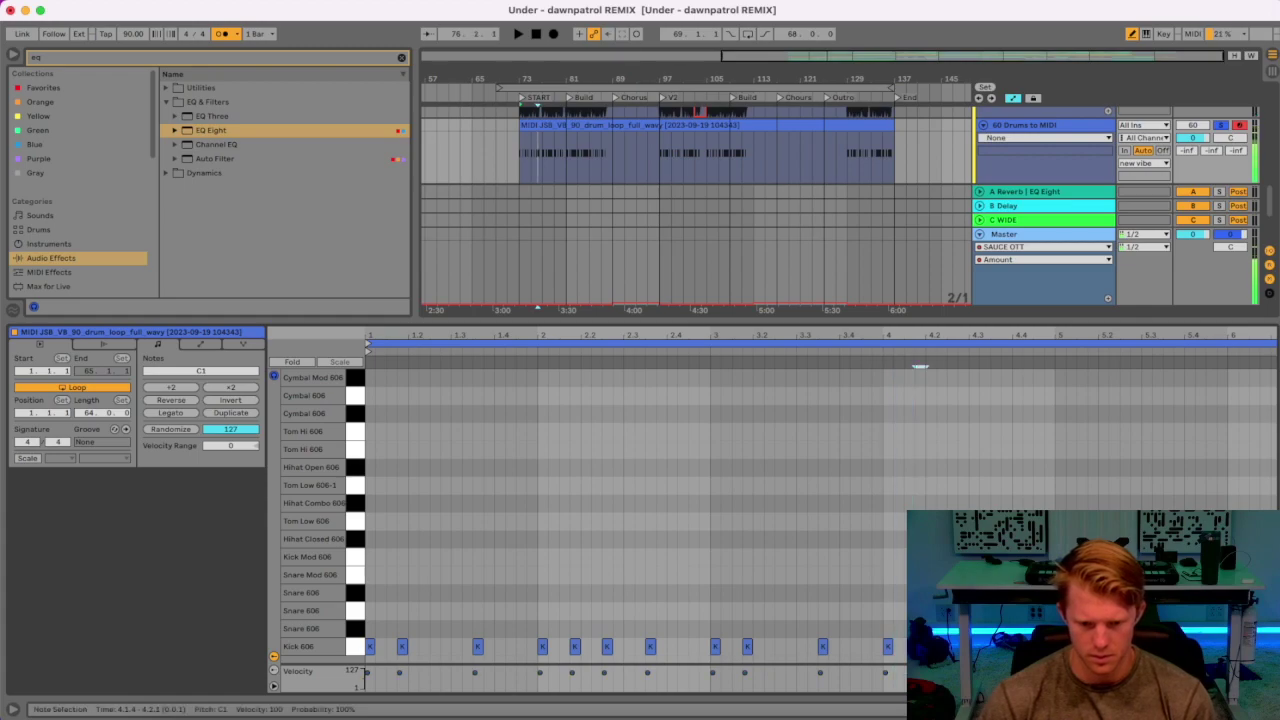
key("Right")
key("Right")
key("Right")
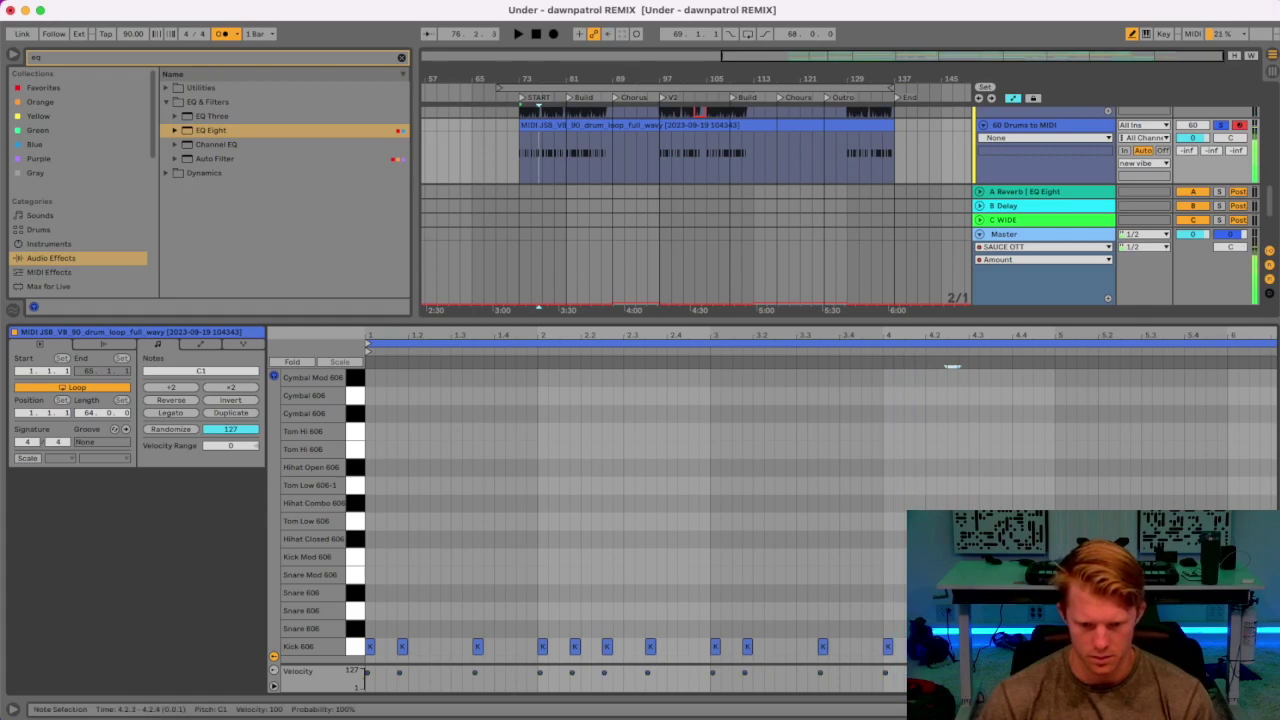
key("Left")
left_click(947, 366)
key("space")
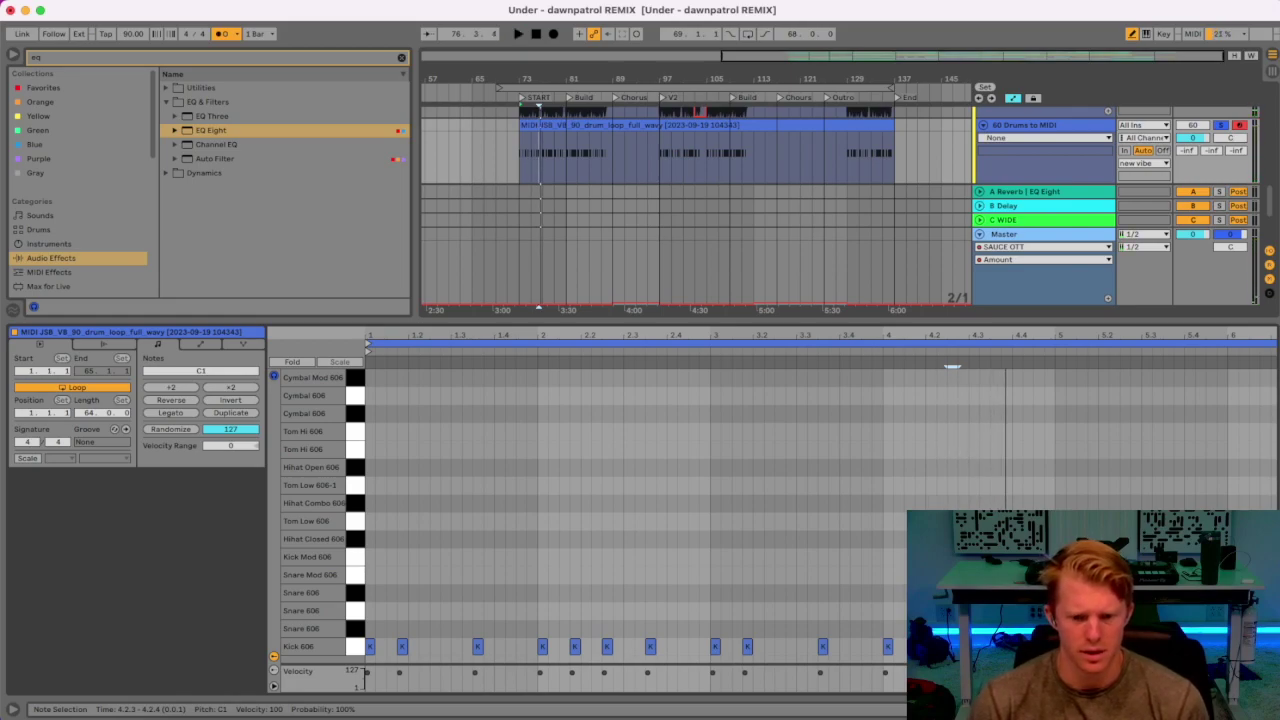
Delete the unedited kick notes from bar 5 to bar 17 of the MIDI clip.
left_click_drag(544, 80, 596, 180)
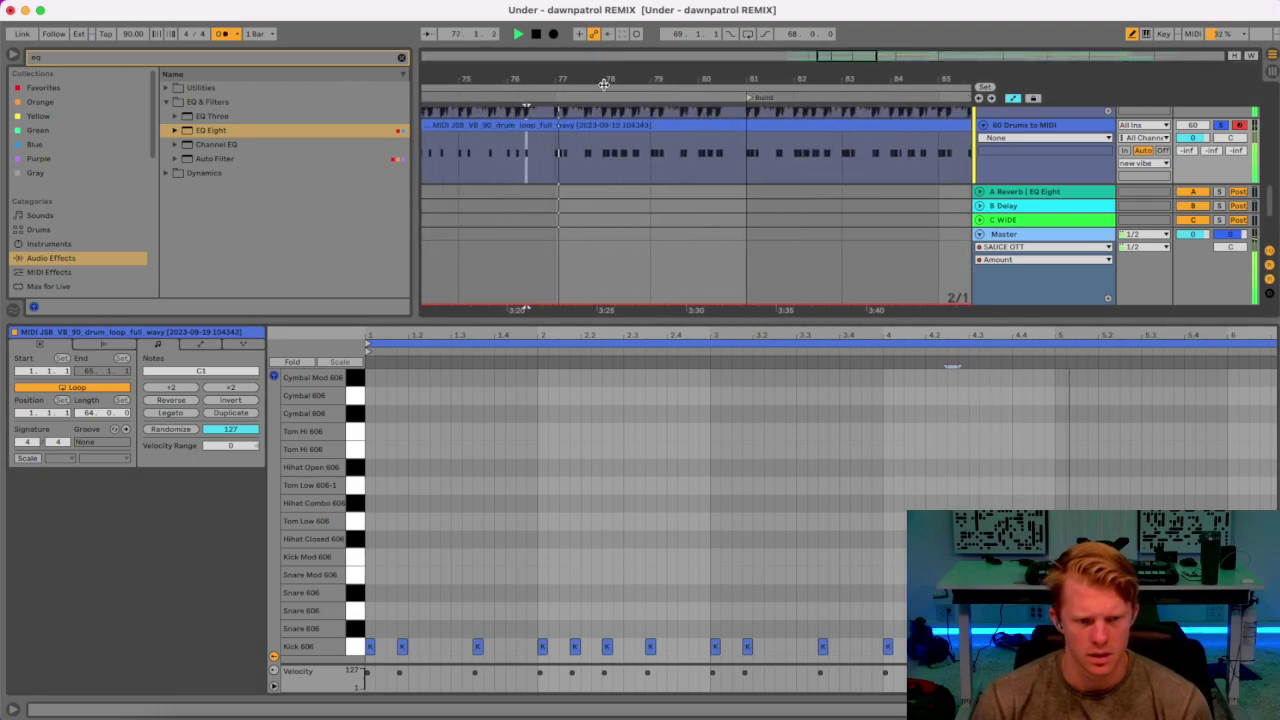
left_click_drag(984, 338, 517, 255)
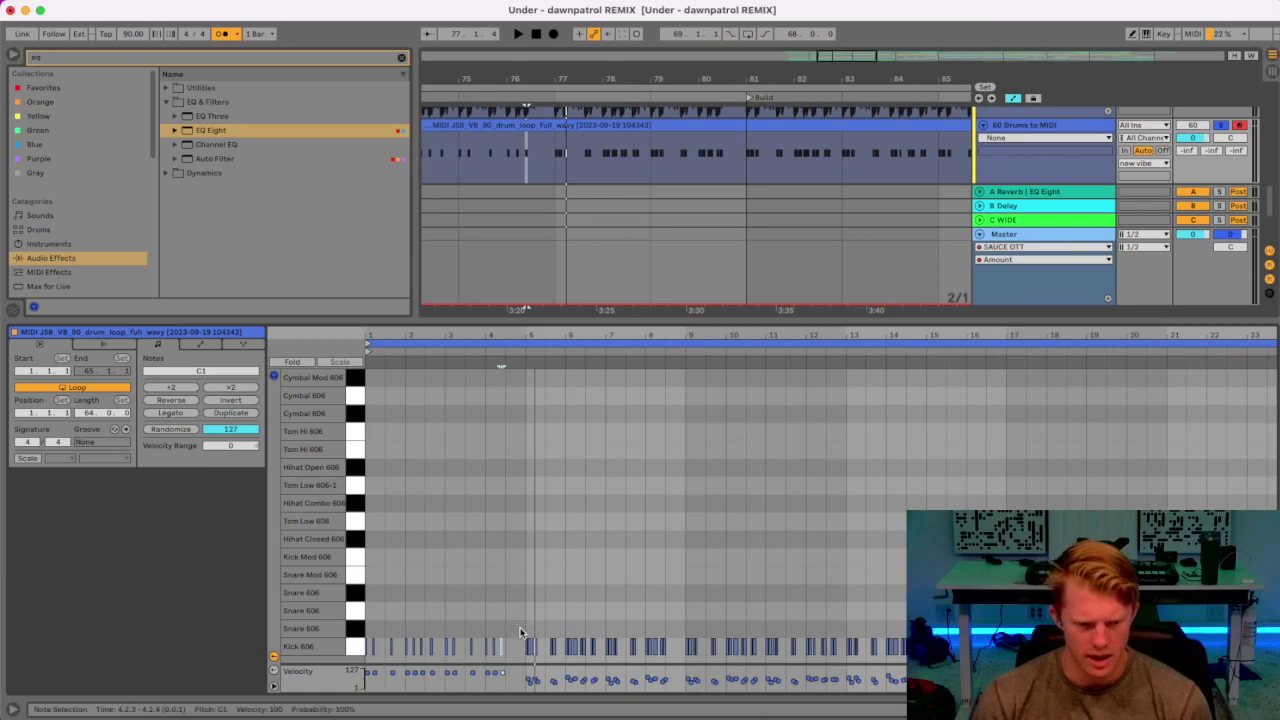
left_click_drag(518, 628, 990, 660)
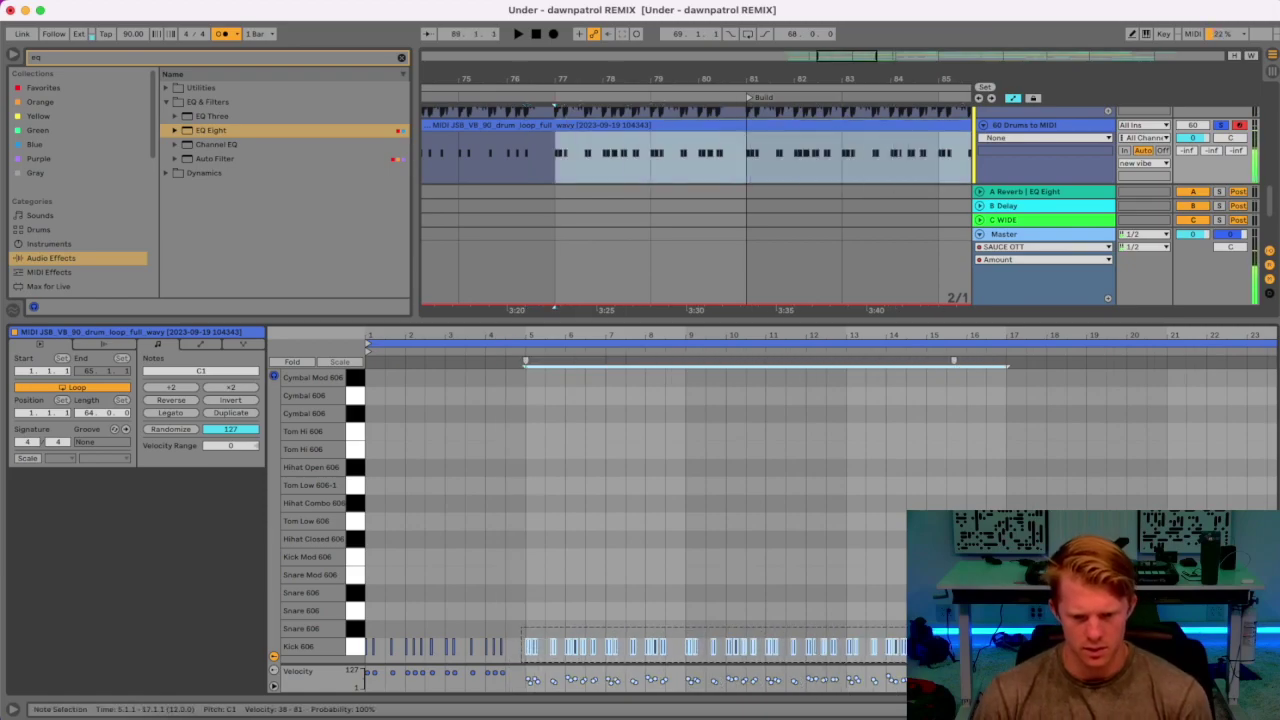
key("Delete")
Set the fixed grid to 2 Bars and duplicate the four-bar kick pattern three times to fill bars 5 to 17.
right_click(559, 588)
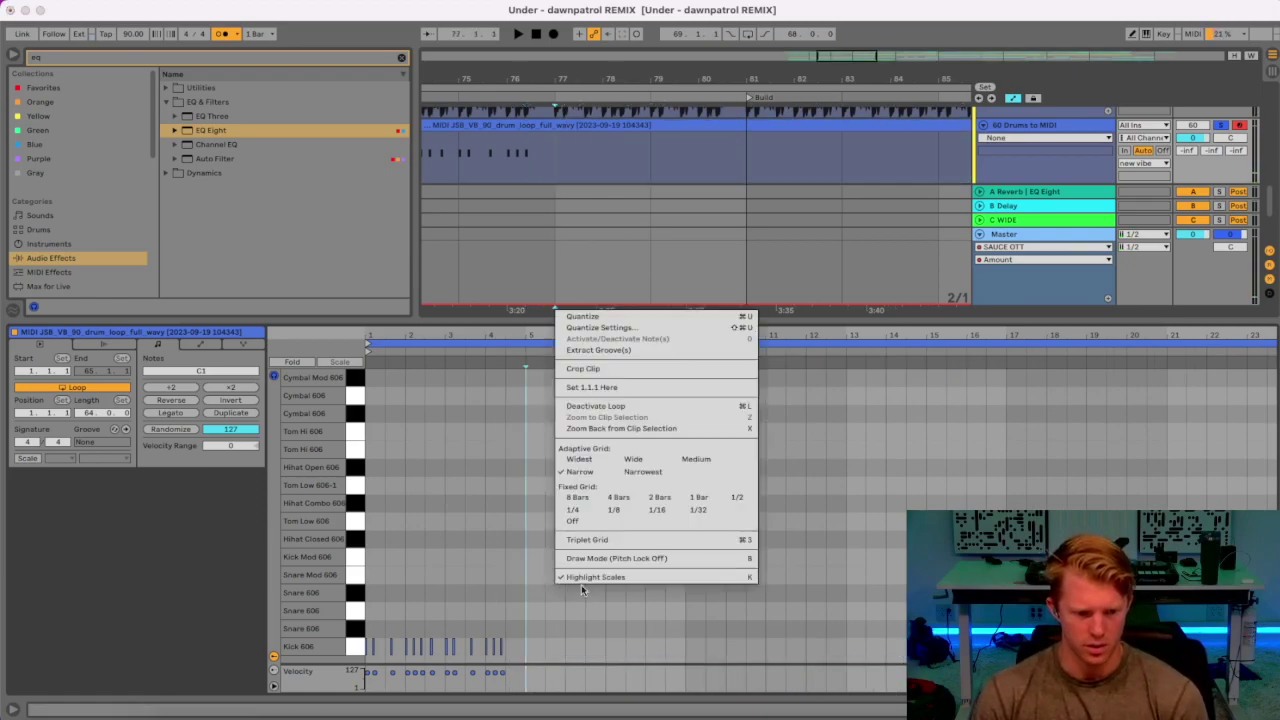
left_click(658, 497)
key("super+a")
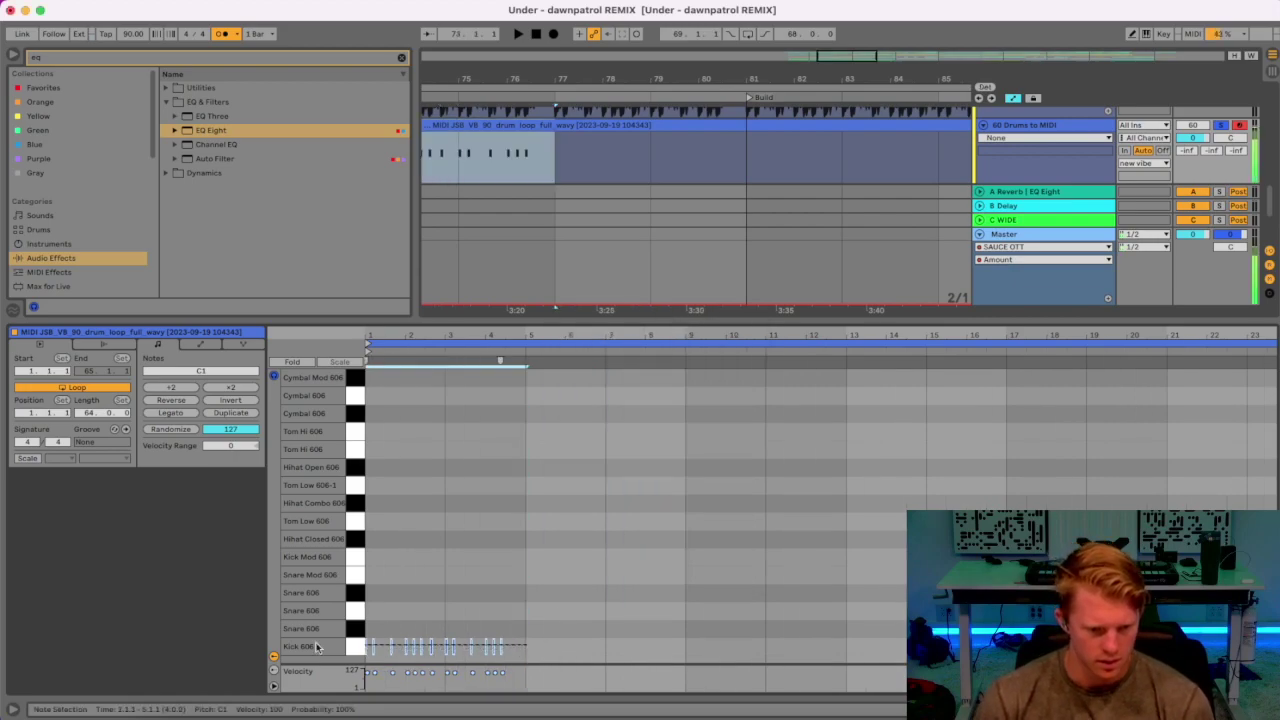
key("super+d")
key("super+d")
key("super+d")
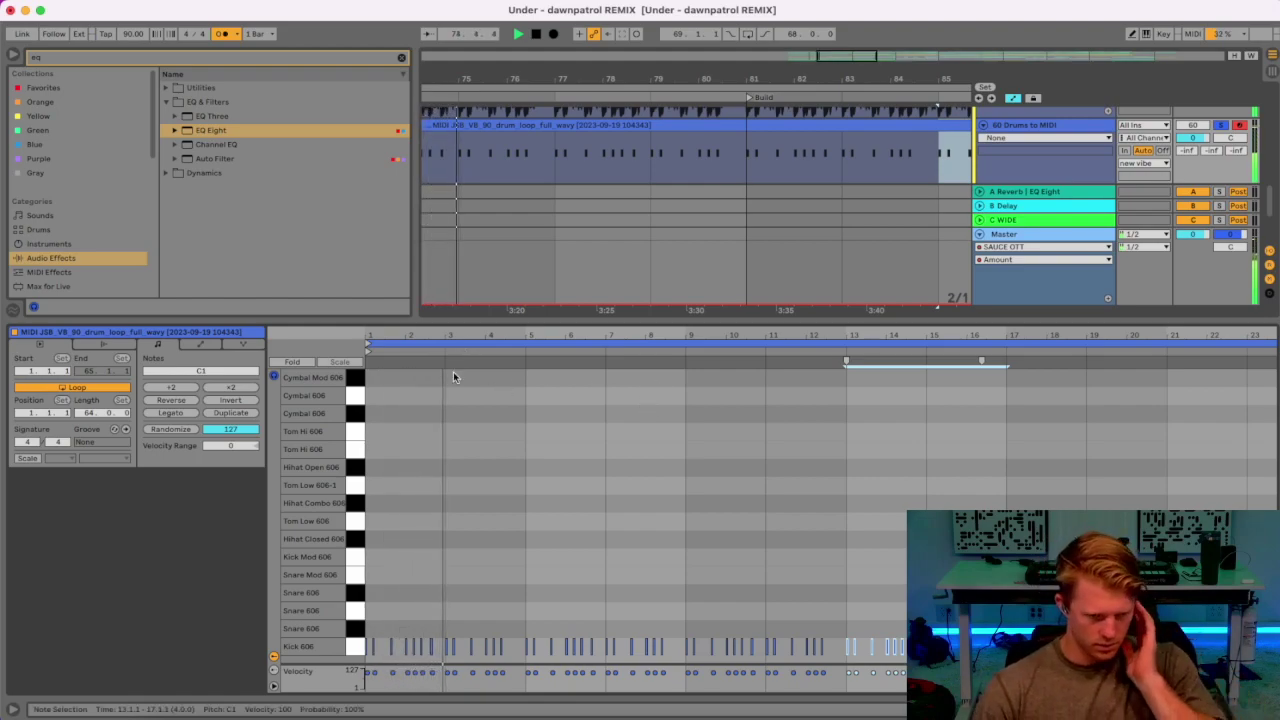
Set the fixed grid to 1/16 and follow the duplicated kicks from bar 3 to bar 10 during playback.
left_click_drag(456, 336, 424, 452)
right_click(644, 452)
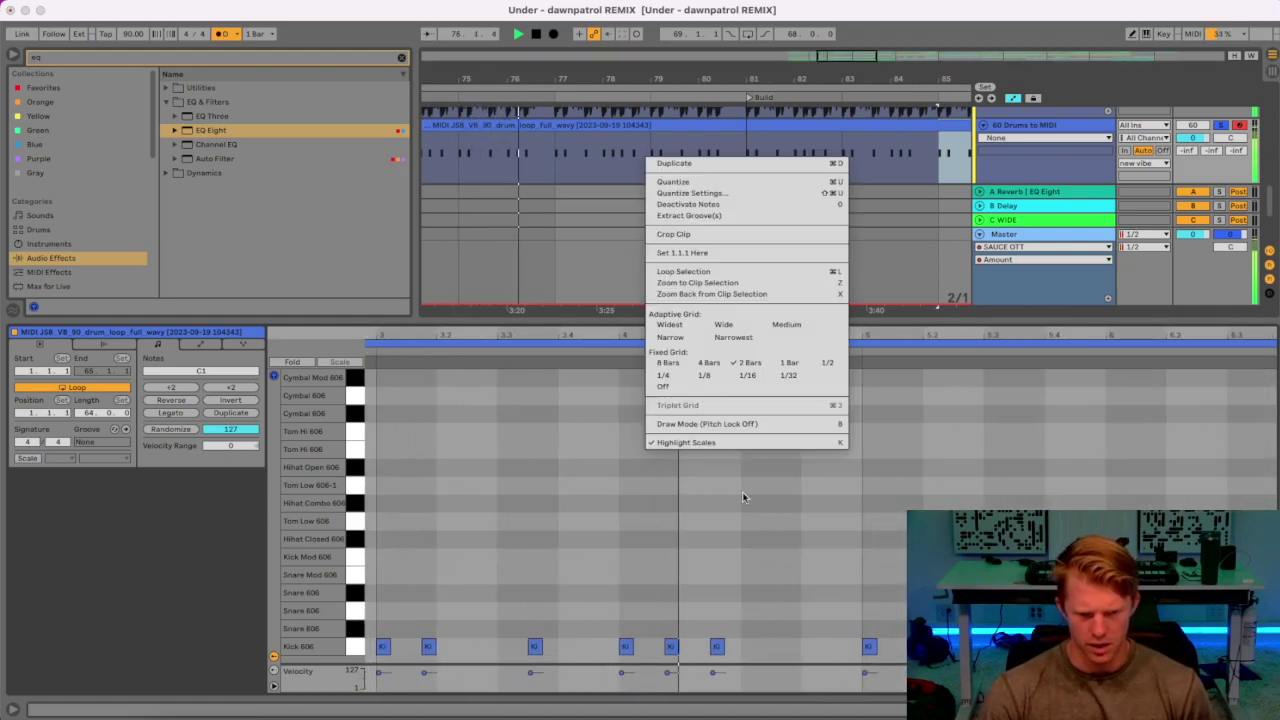
left_click(748, 375)
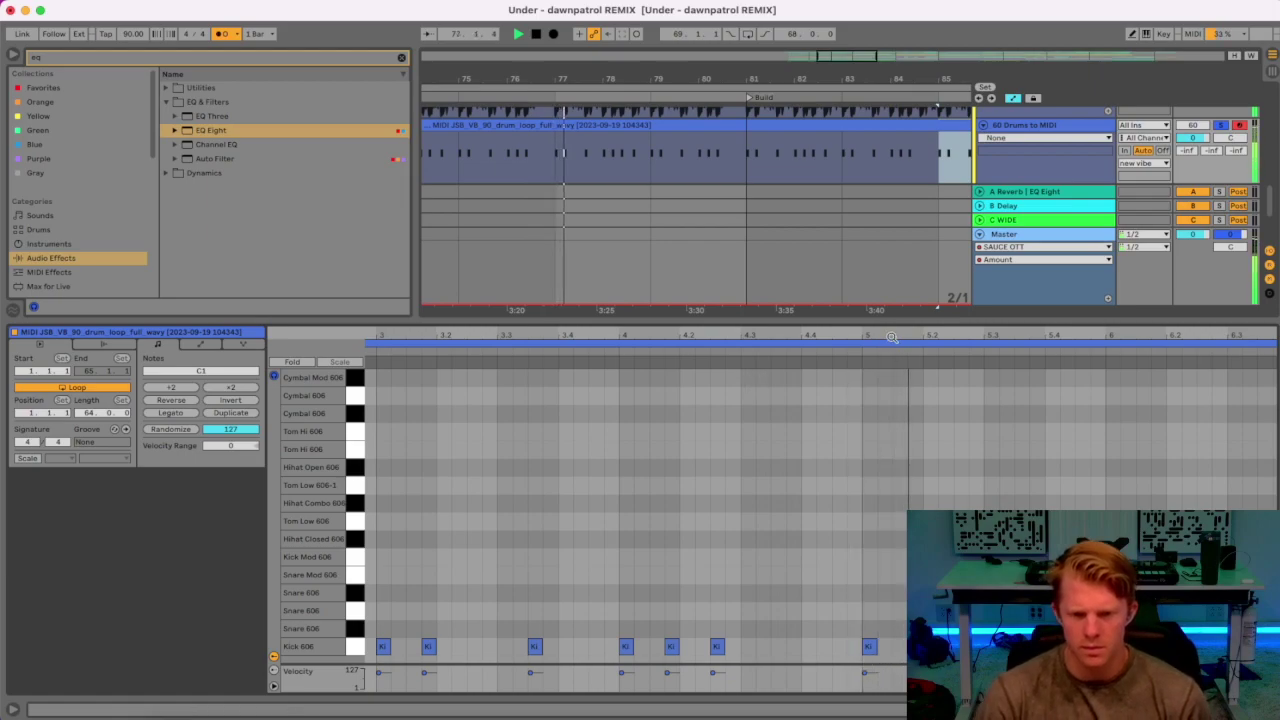
left_click_drag(891, 339, 704, 365)
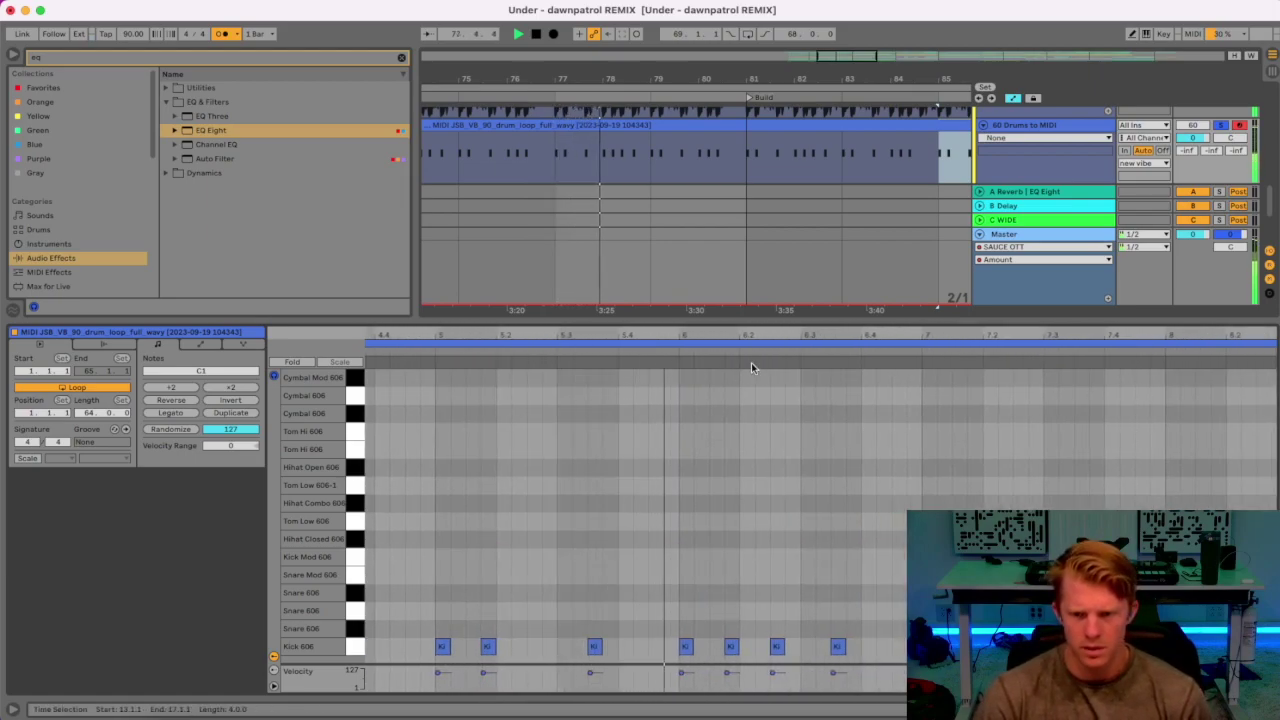
left_click_drag(886, 340, 542, 341)
left_click_drag(729, 341, 514, 334)
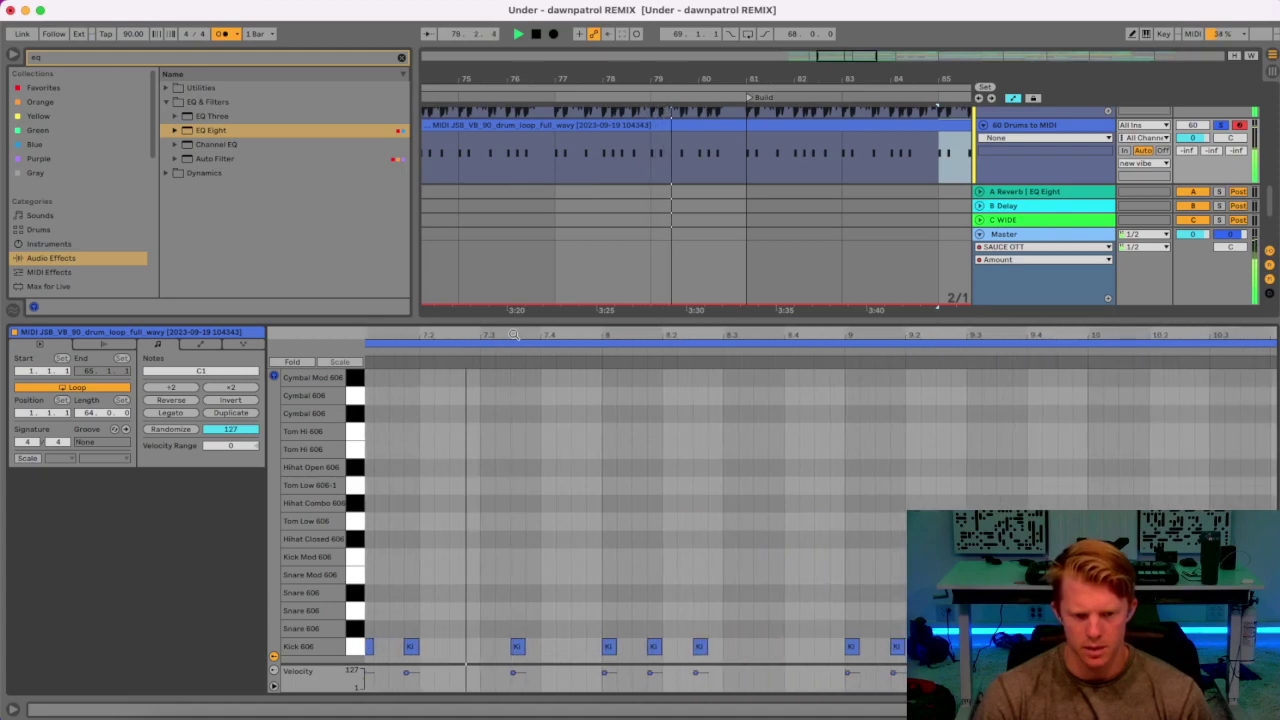
Follow the duplicated kicks from bar 8 to bar 16 of the MIDI clip during playback.
left_click_drag(686, 340, 493, 340)
left_click_drag(591, 340, 495, 340)
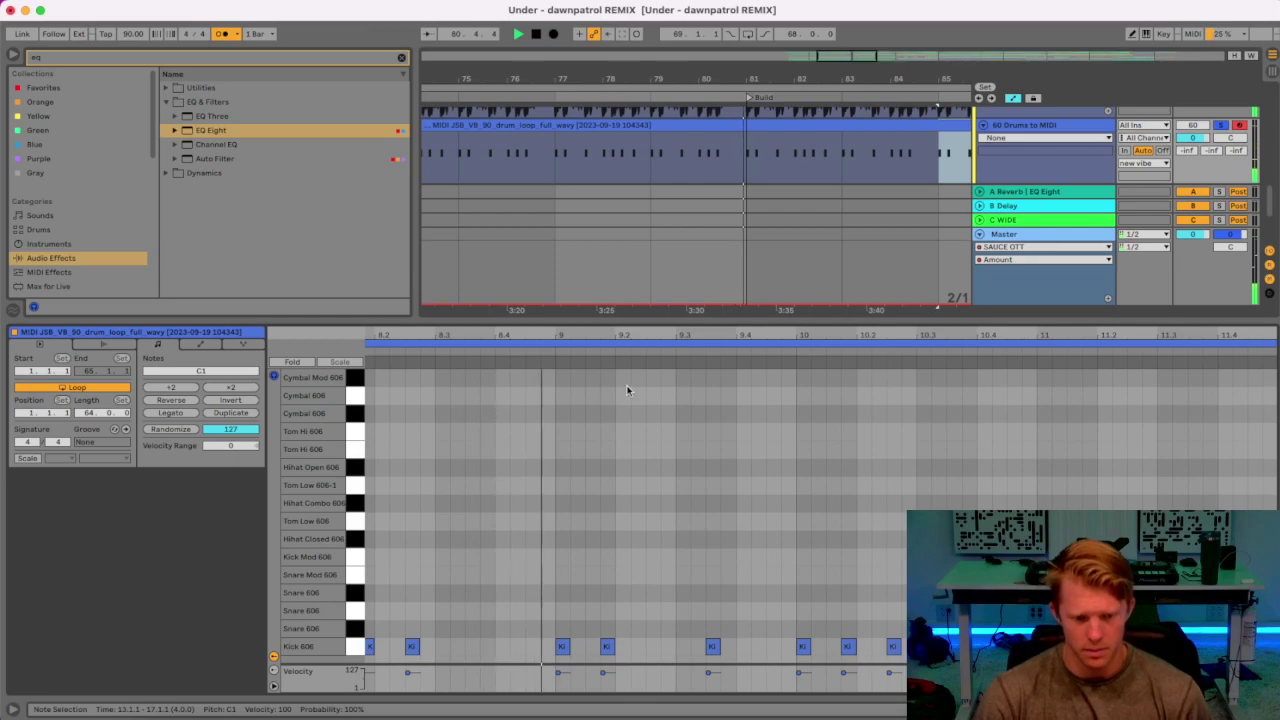
left_click_drag(677, 334, 503, 332)
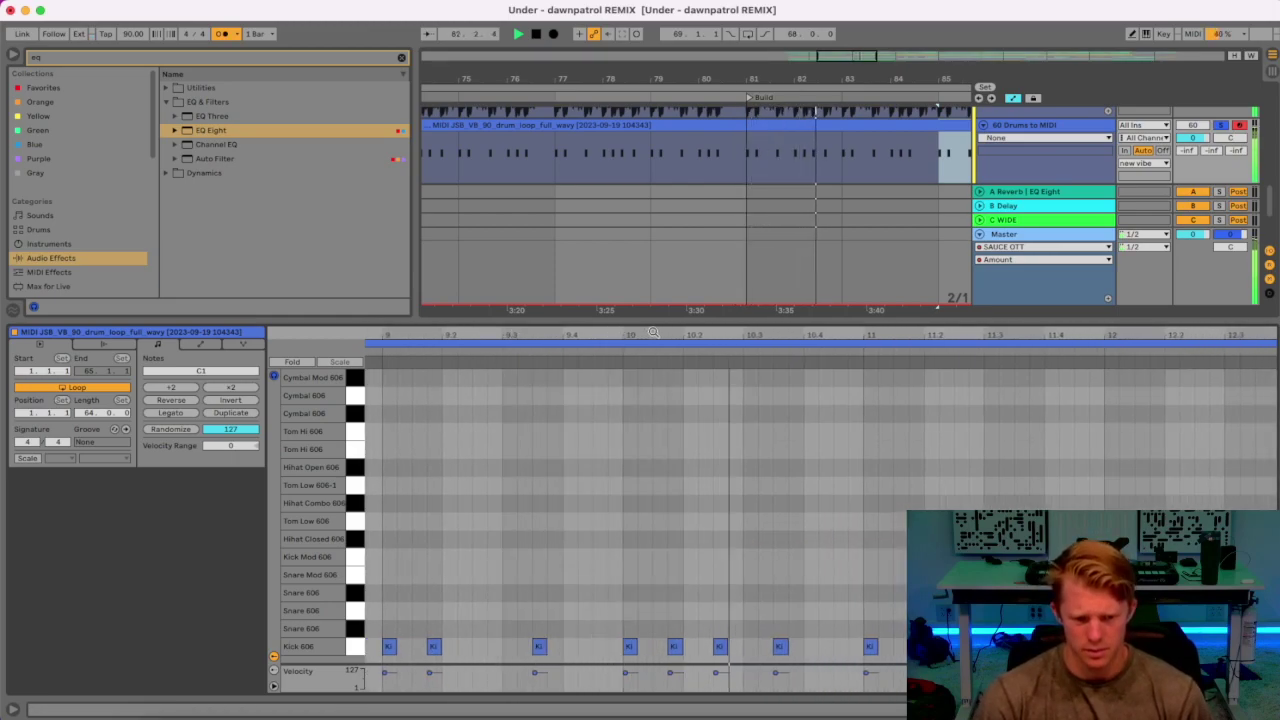
left_click_drag(650, 332, 580, 332)
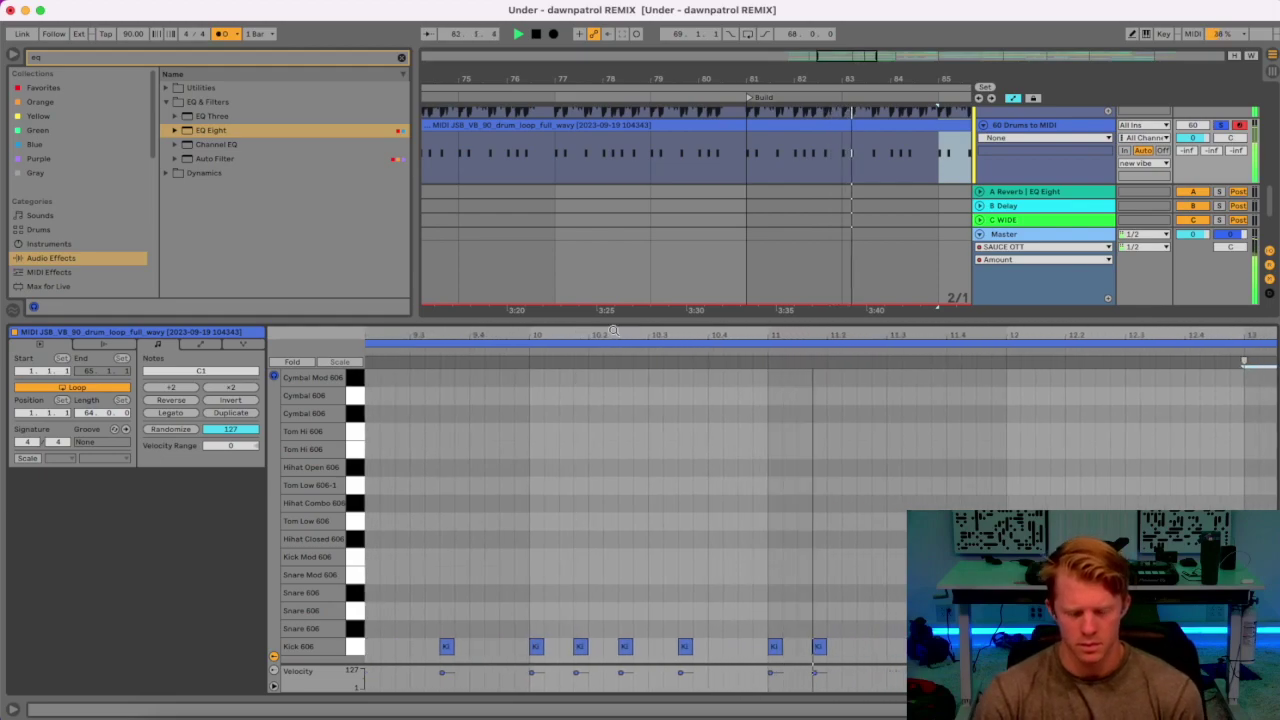
left_click_drag(731, 332, 498, 332)
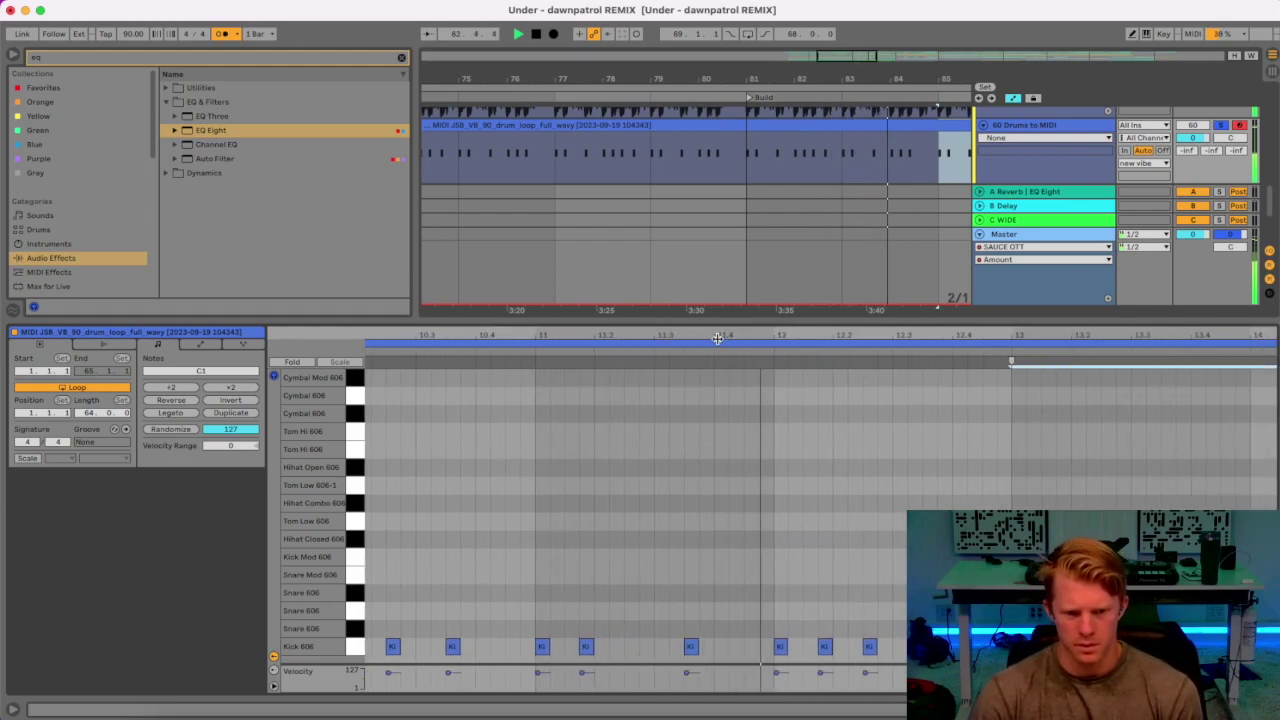
left_click_drag(715, 340, 496, 340)
left_click_drag(870, 79, 451, 62)
left_click_drag(730, 332, 528, 344)
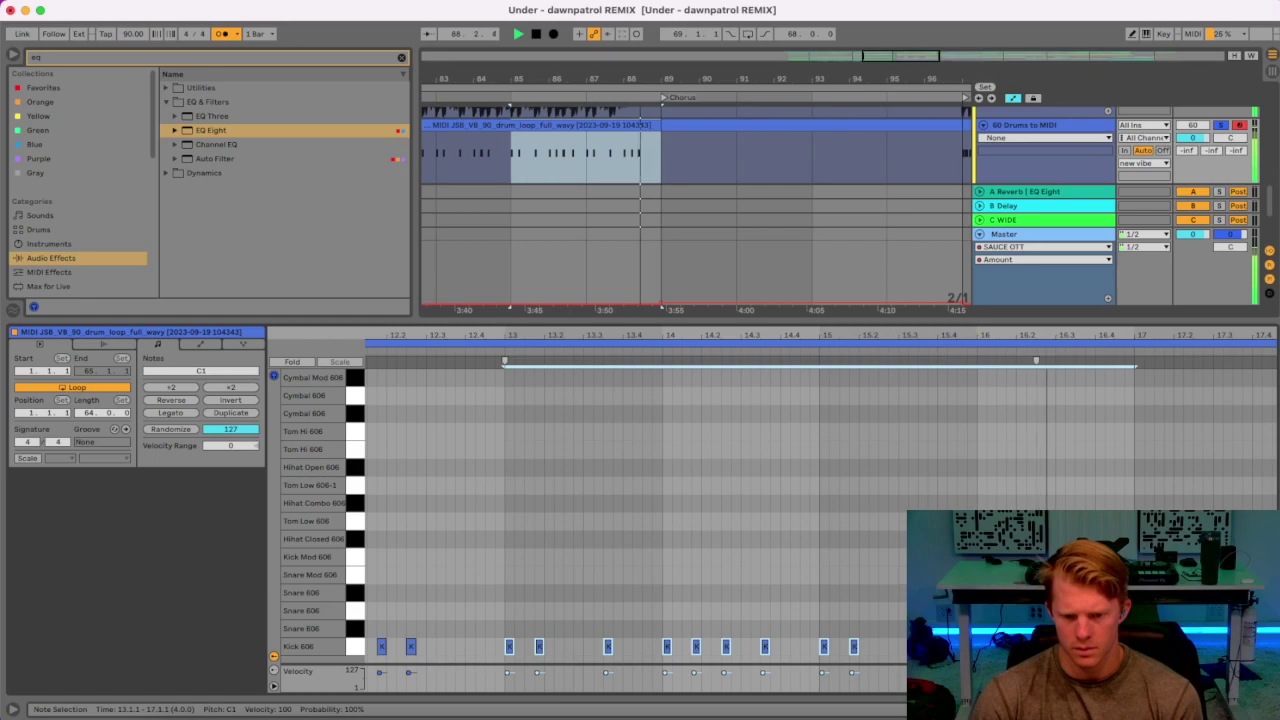
Stop playback and delete the kick notes in bar 16 of the MIDI clip.
key("space")
left_click_drag(990, 628, 1070, 655)
key("Delete")
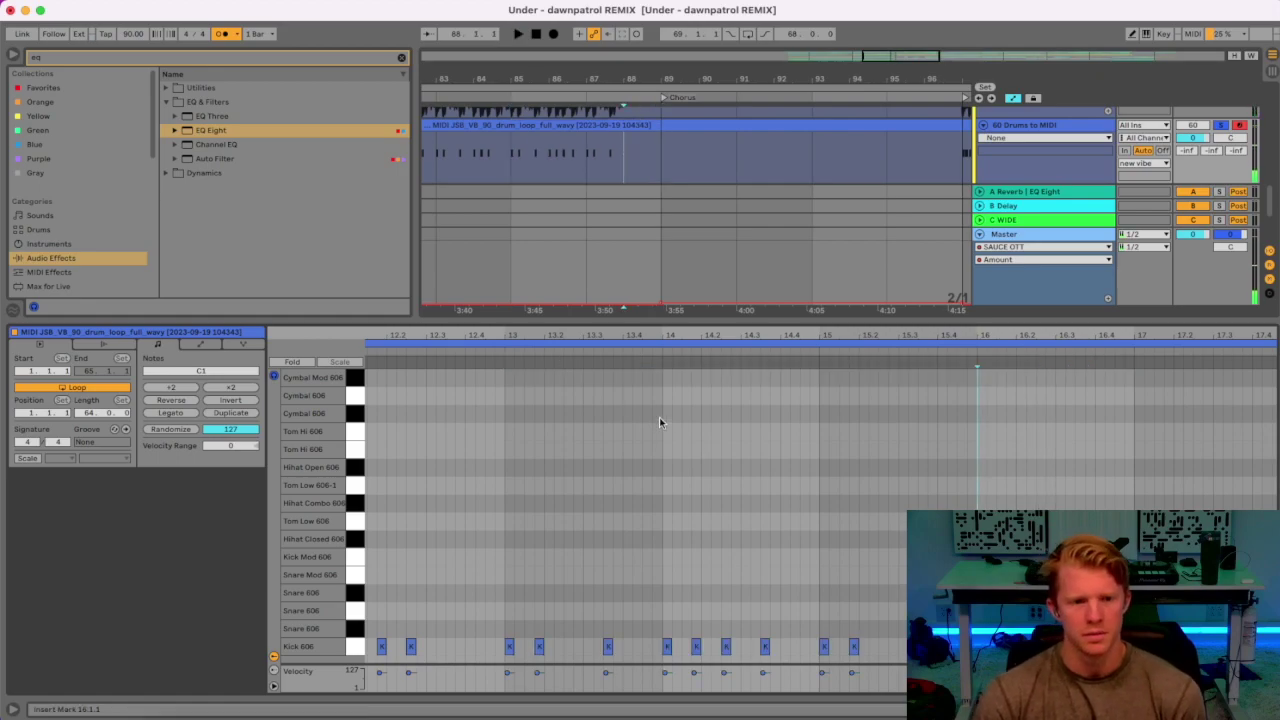
Split the Drums to MIDI clip at bar 89 of the arrangement and copy all the kick notes of its first part.
scroll(598, 243, "up", 3)
scroll(600, 248, "down", 3)
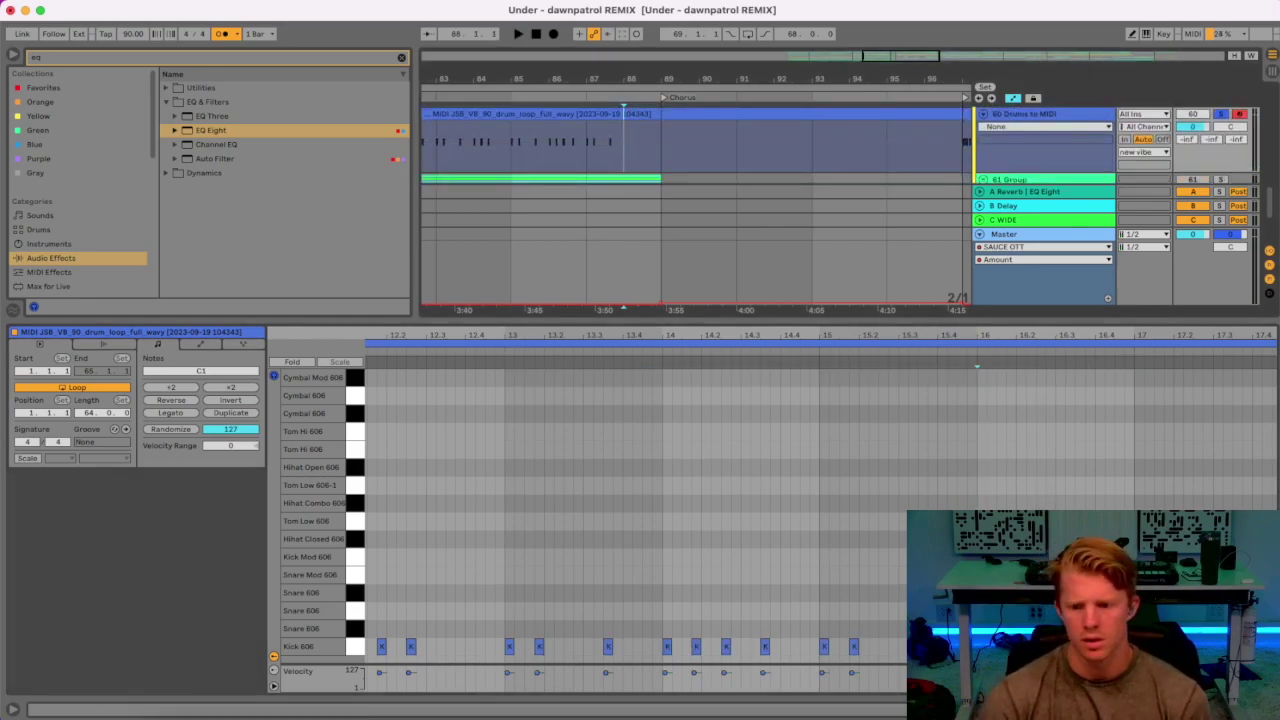
key("super+alt+l")
left_click_drag(647, 84, 647, 40)
key("minus")
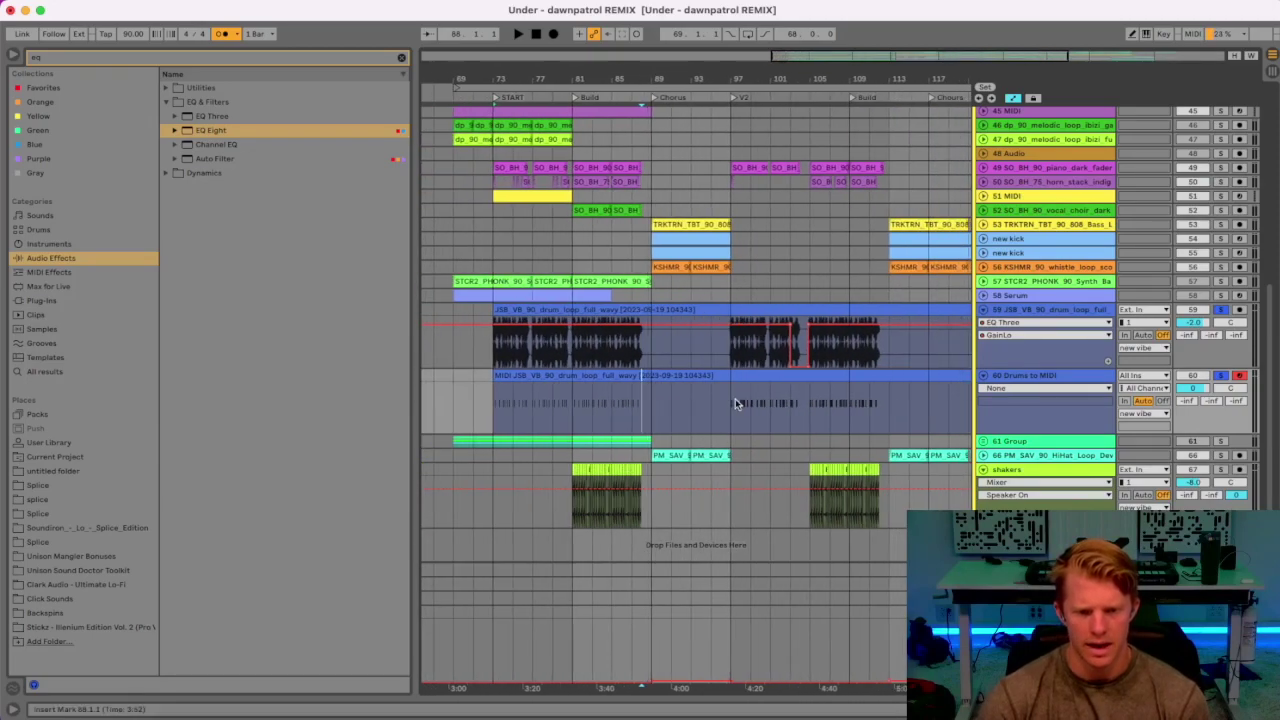
double_click(606, 375)
right_click(893, 506)
left_click(953, 424)
key("super+a")
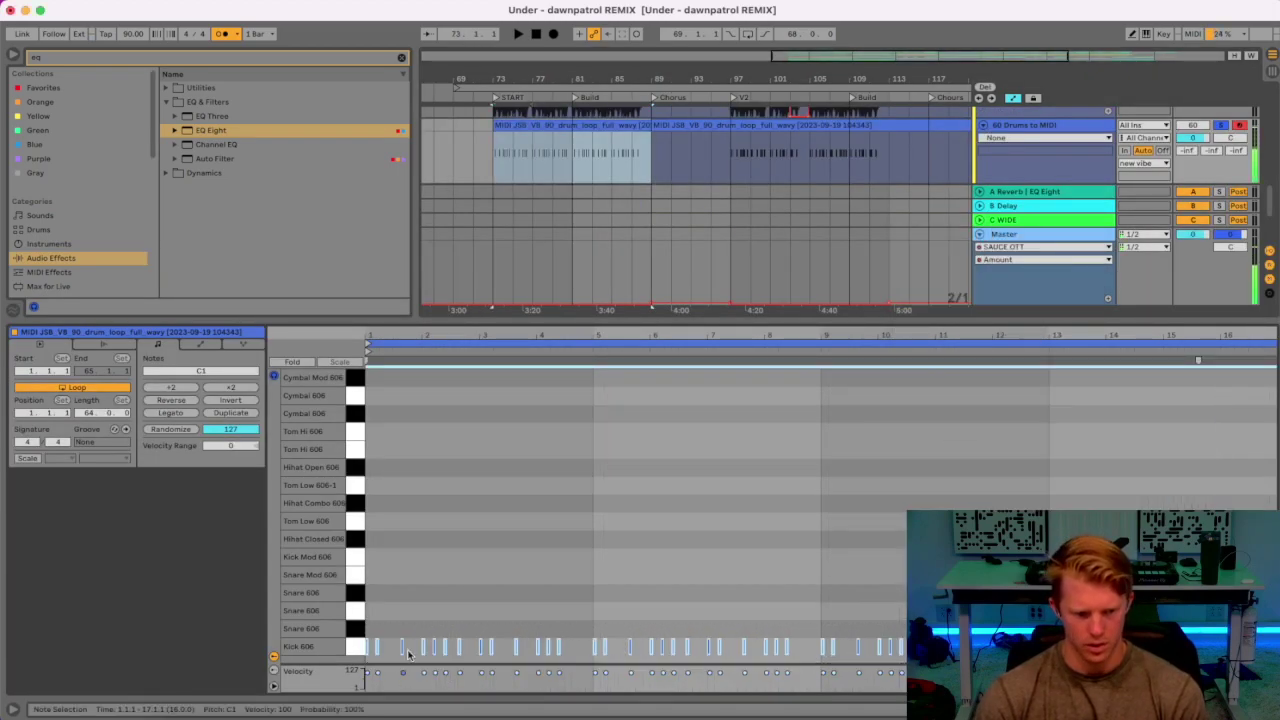
Trim the second MIDI clip to start at bar 97 and, with a 4 Bars grid, replace its kicks from bar 25 with the copied pattern.
left_click_drag(652, 124, 733, 125)
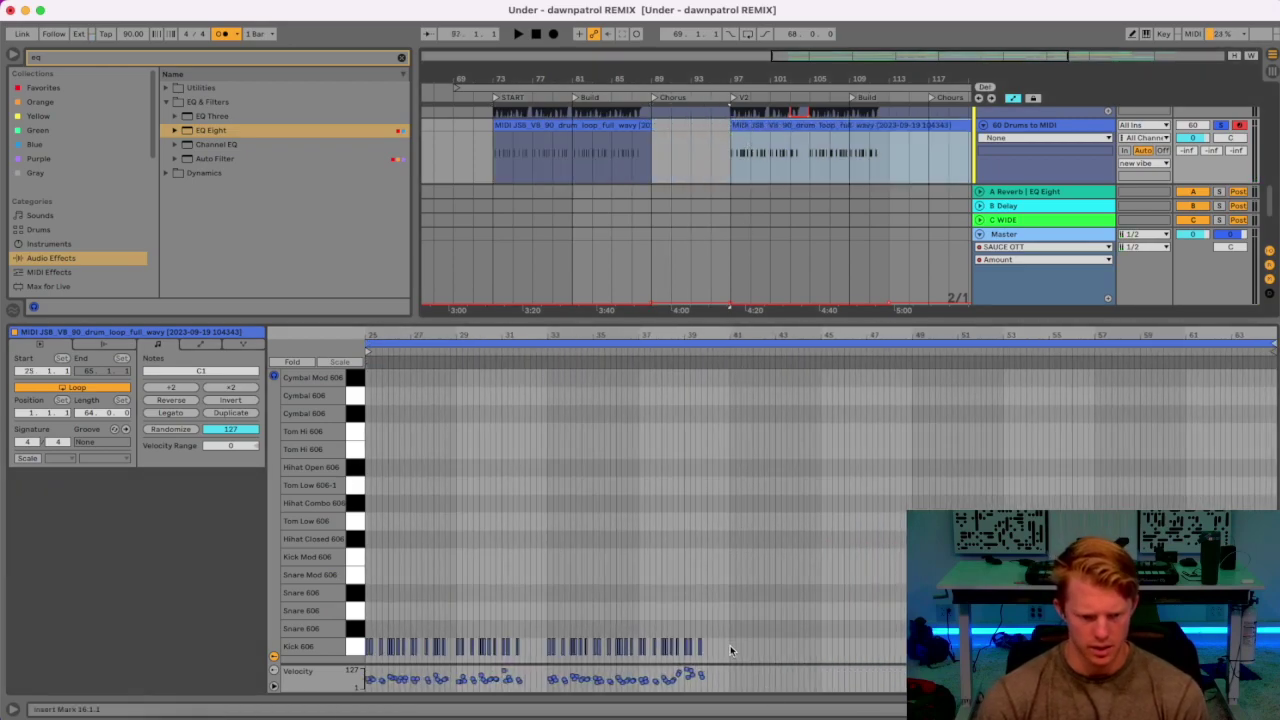
left_click_drag(730, 645, 327, 663)
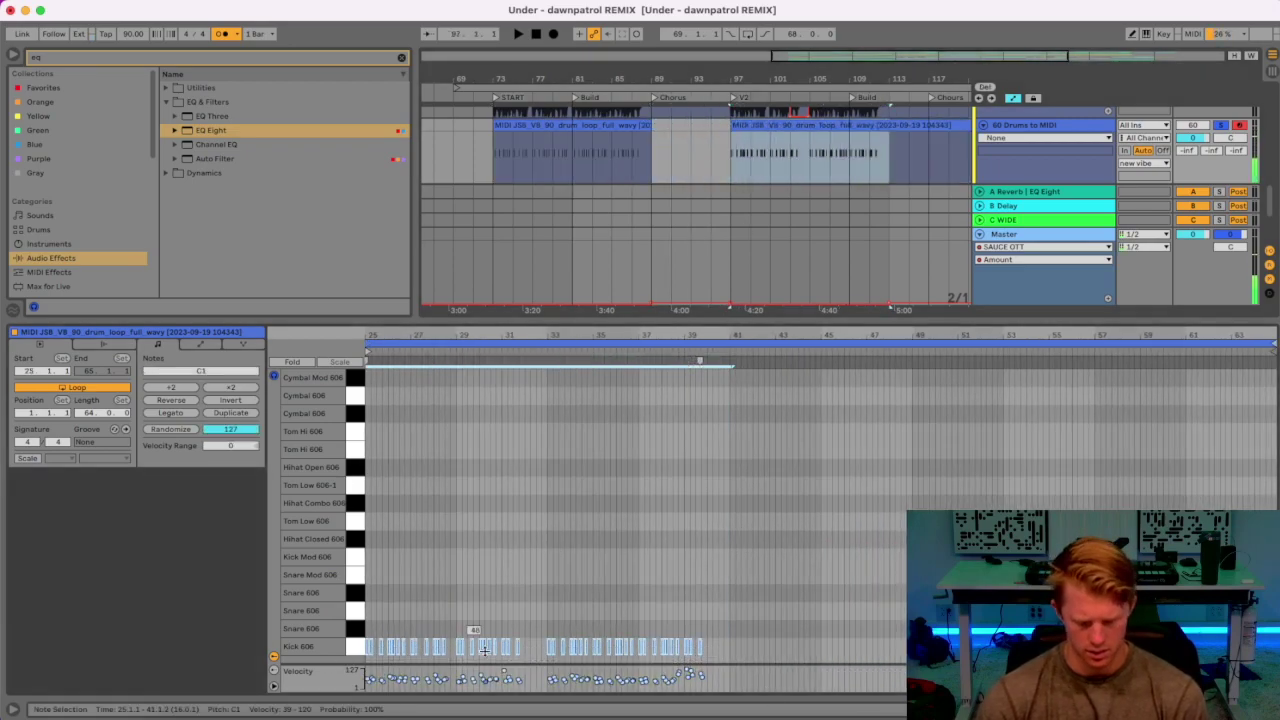
key("super+v")
key("super+z")
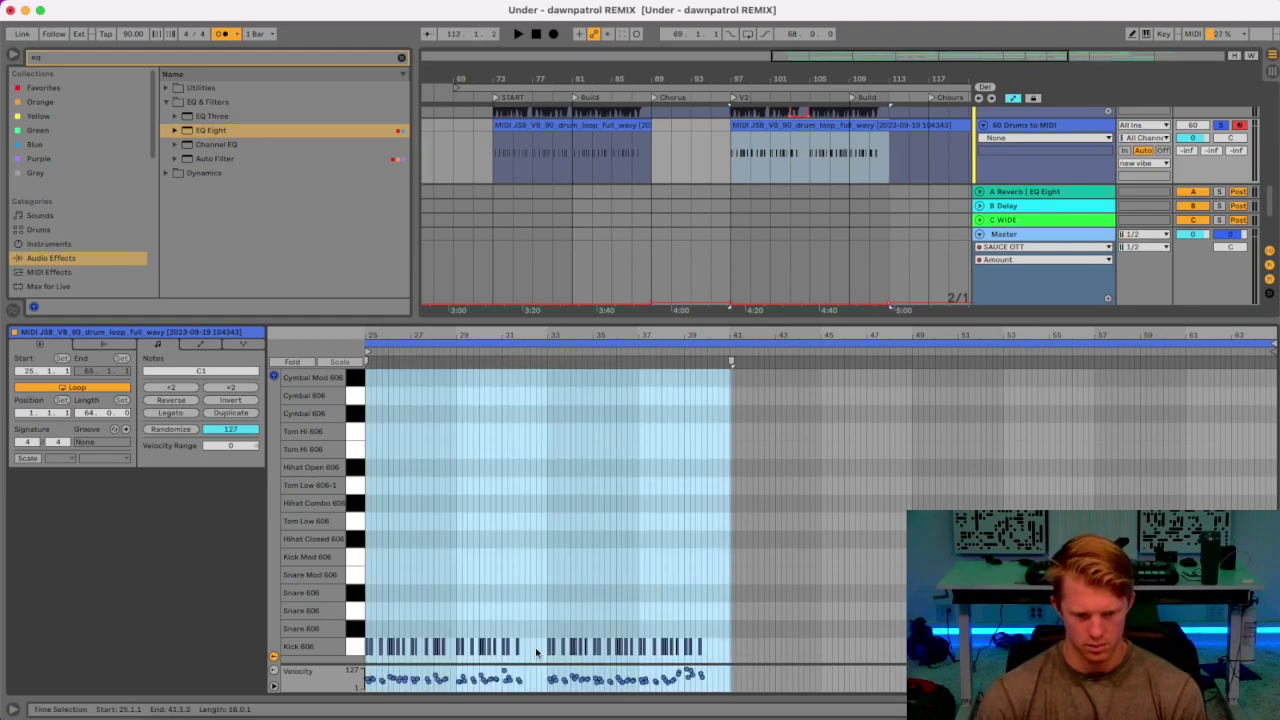
right_click(729, 652)
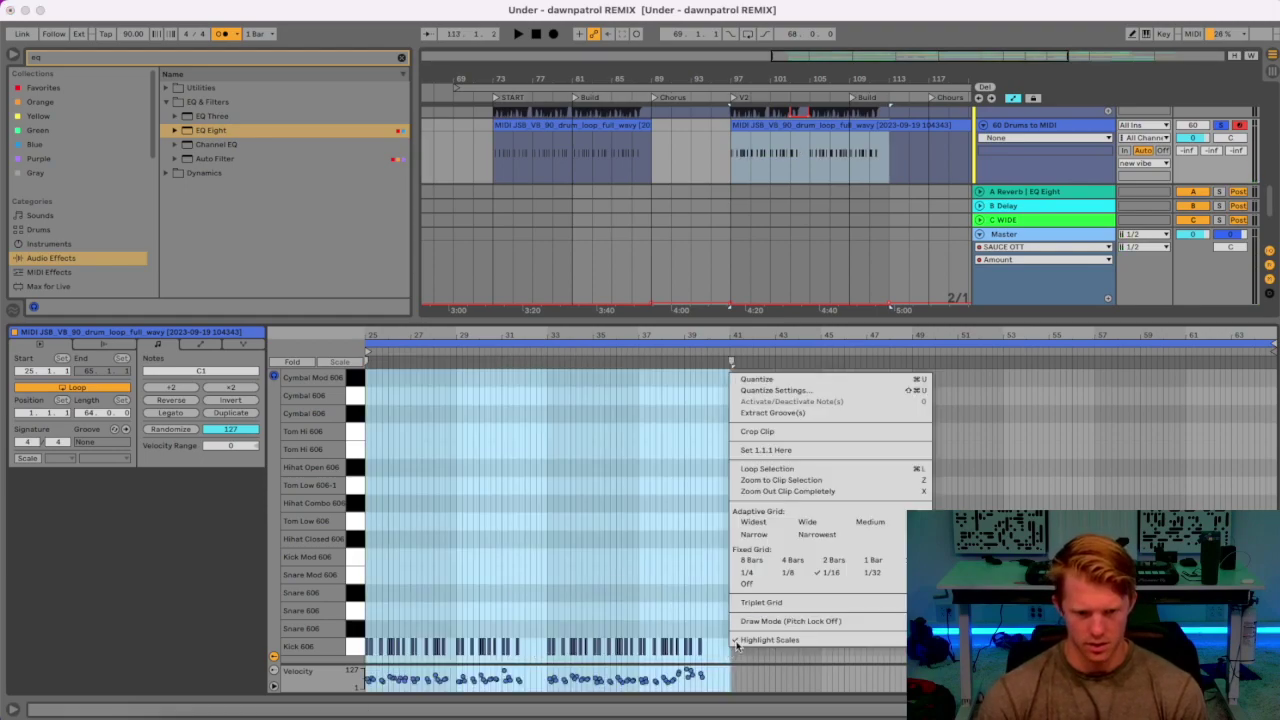
left_click(785, 563)
left_click(300, 648)
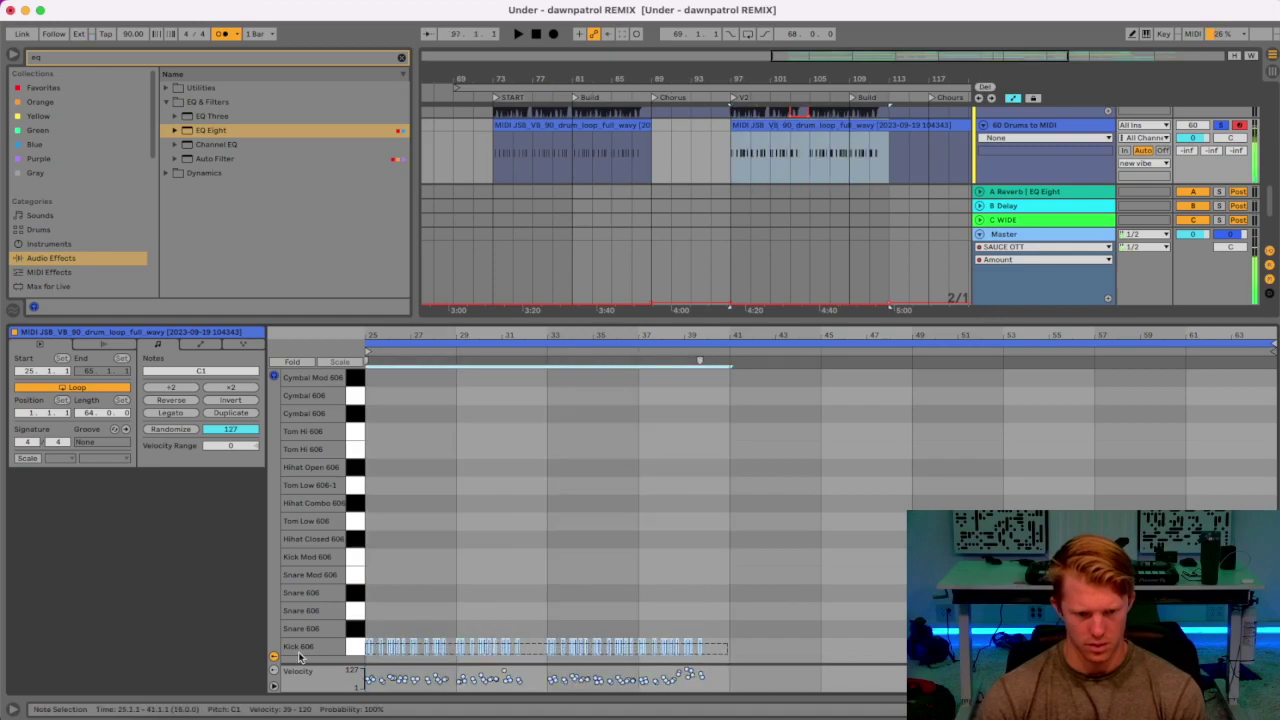
Play the second MIDI clip and check the pasted kicks from bar 25 to bar 40 against the drum loop.
key("space")
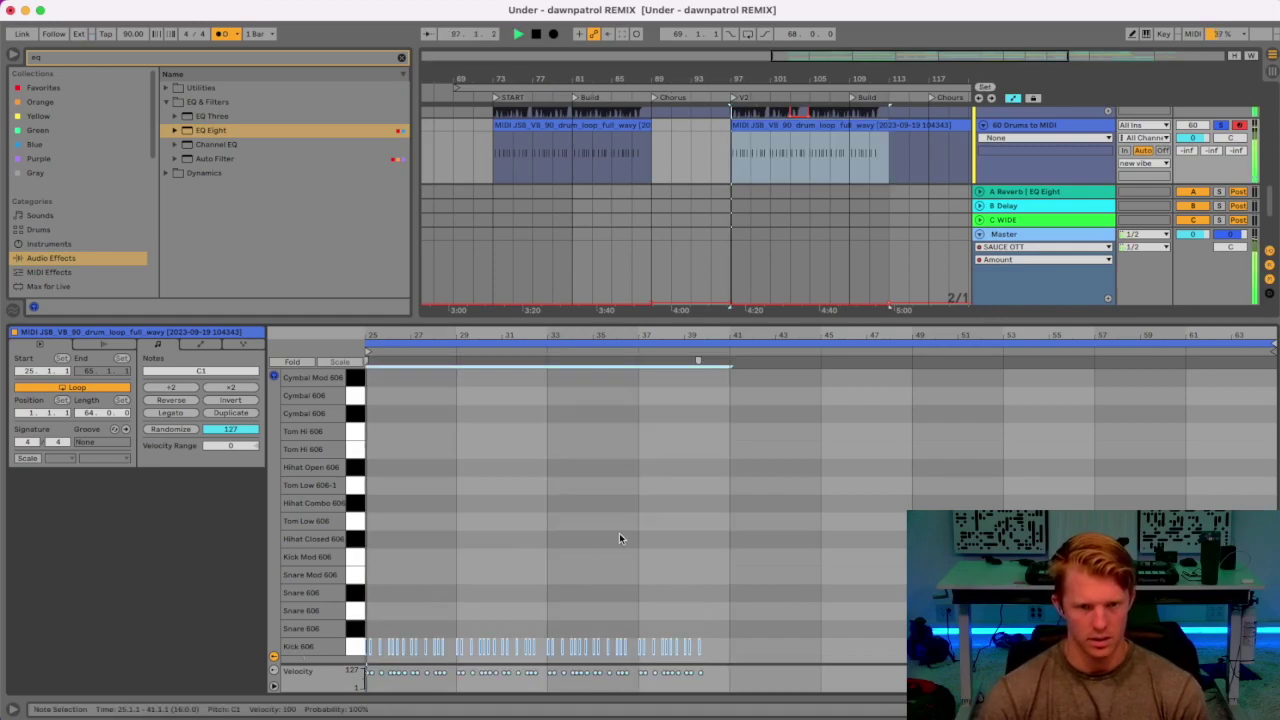
left_click_drag(377, 336, 377, 436)
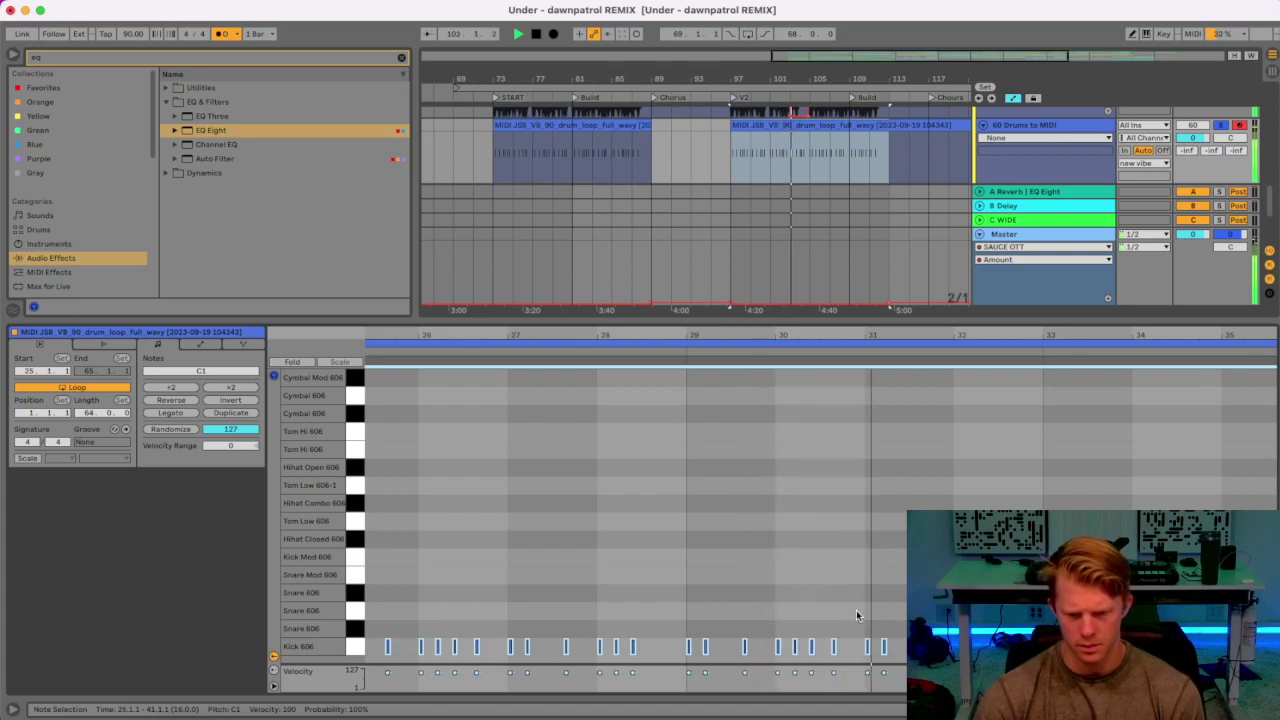
scroll(800, 505, "right", 5)
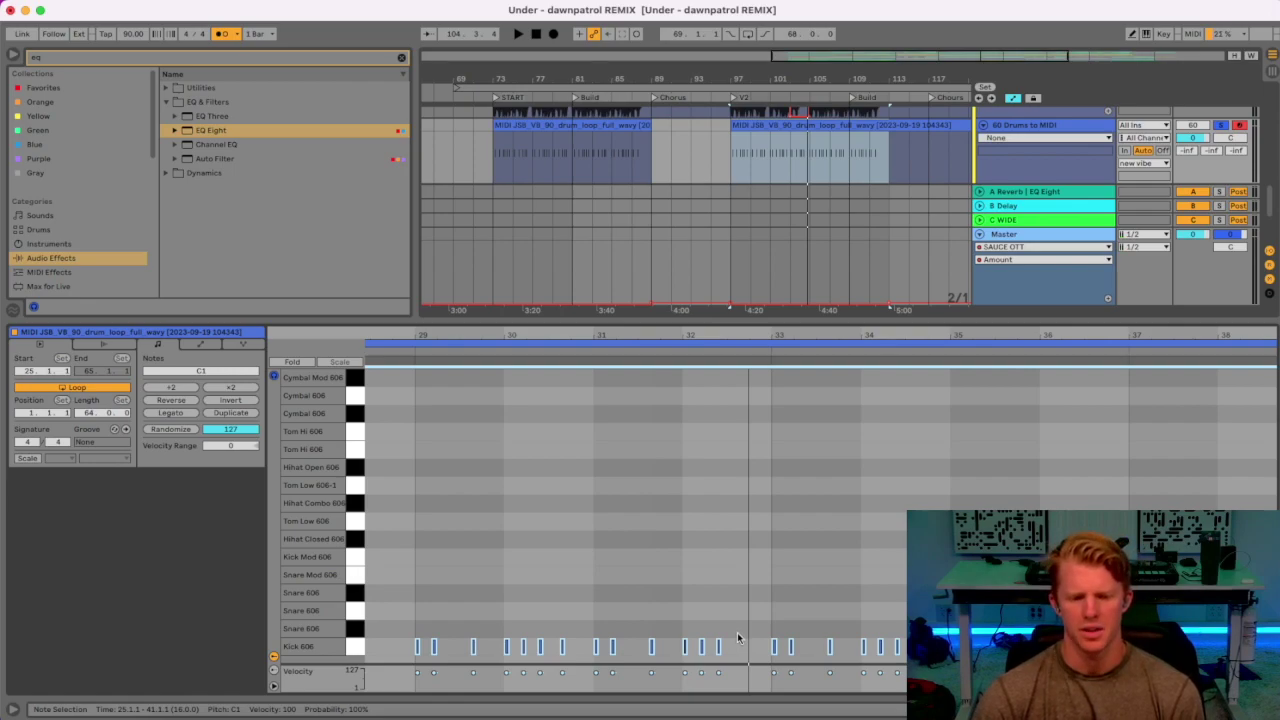
left_click(762, 348)
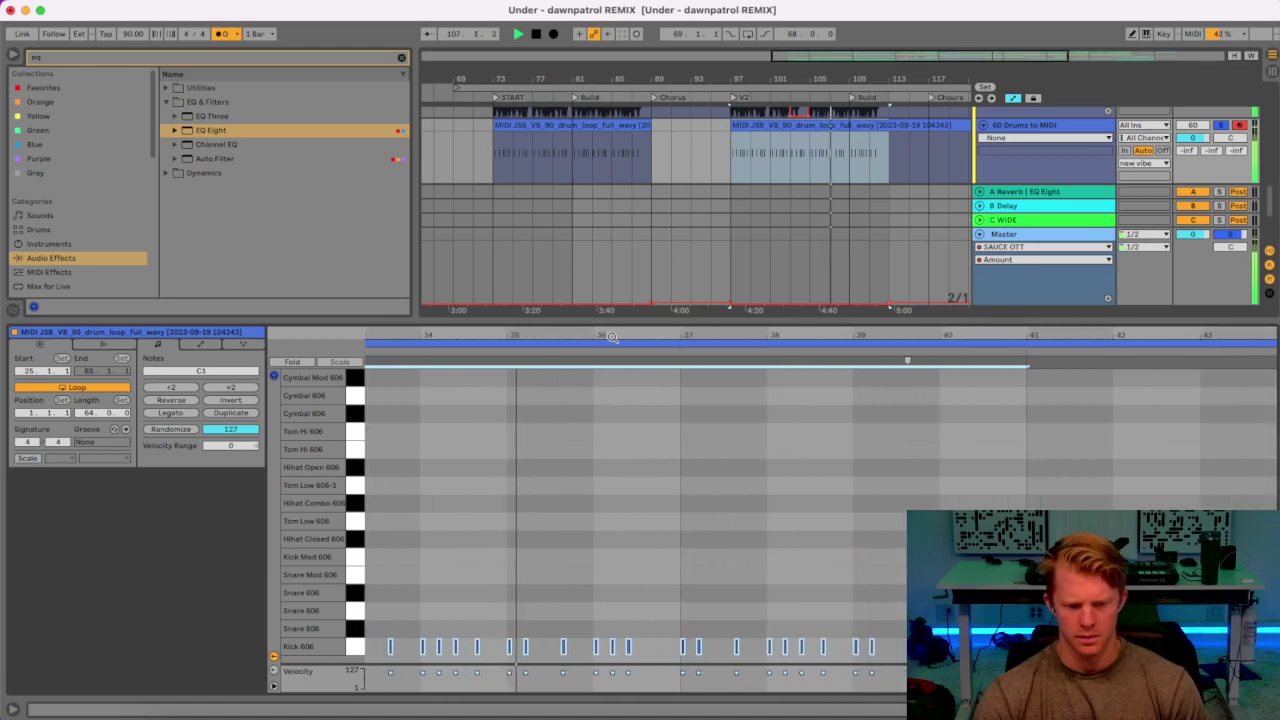
left_click_drag(803, 79, 803, 40)
left_click(867, 173)
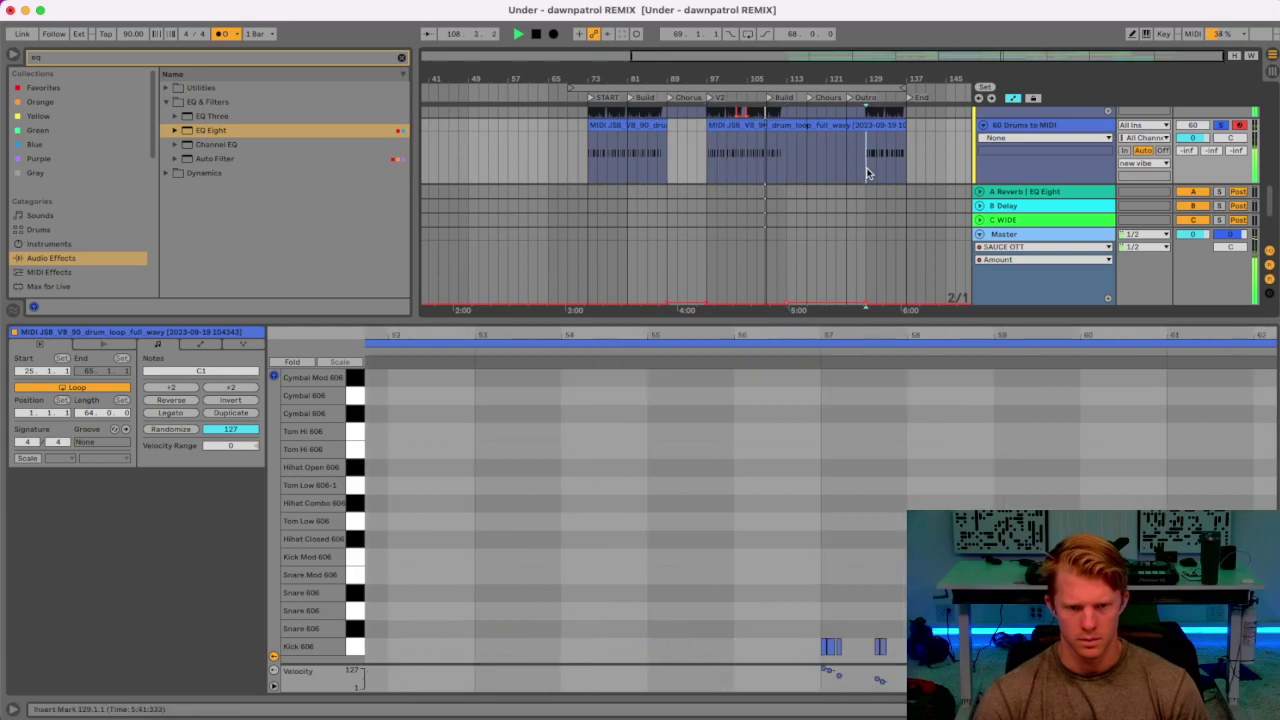
left_click(774, 124)
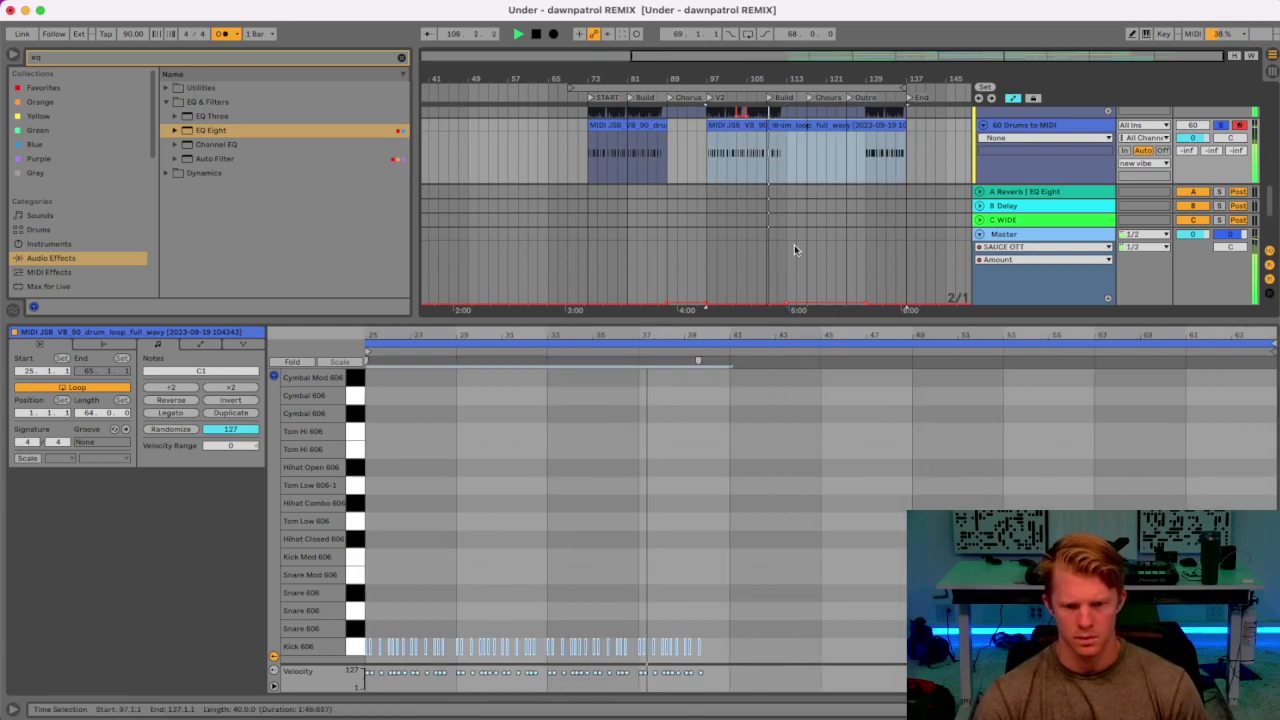
left_click_drag(675, 340, 429, 405)
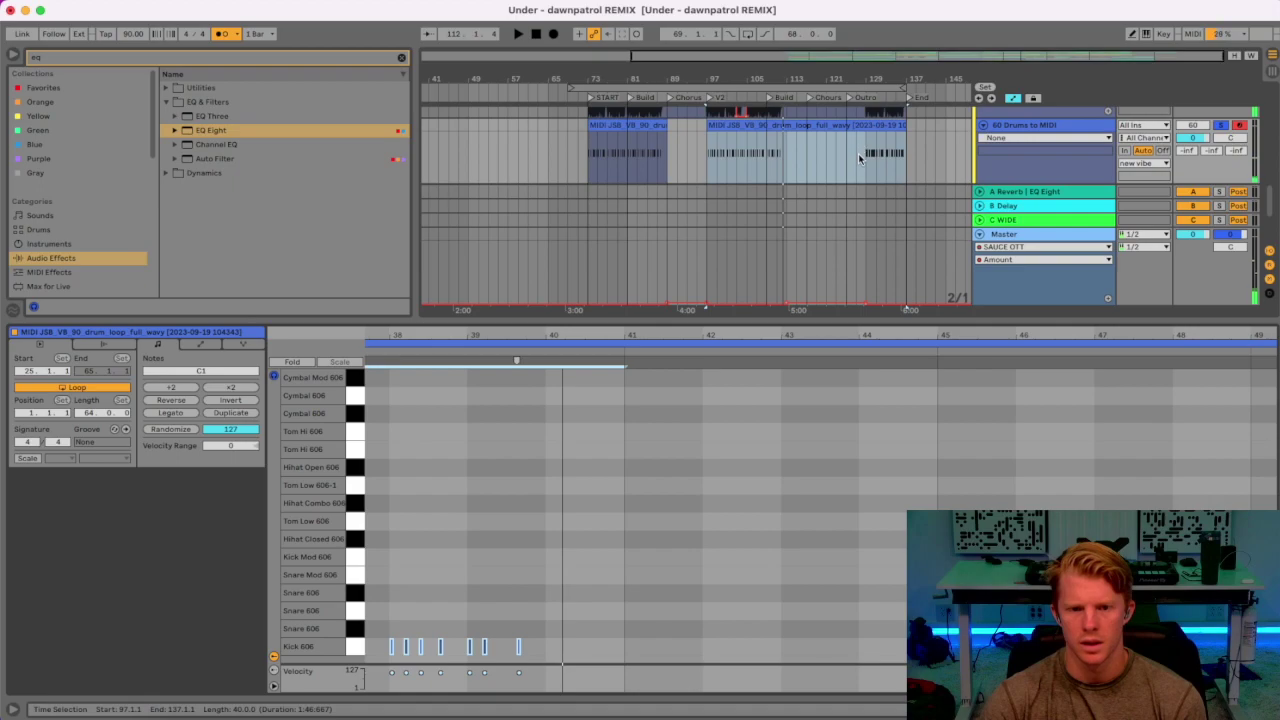
Split the second MIDI clip at bar 113 and trim the remaining part to start at bar 129.
left_click(786, 159)
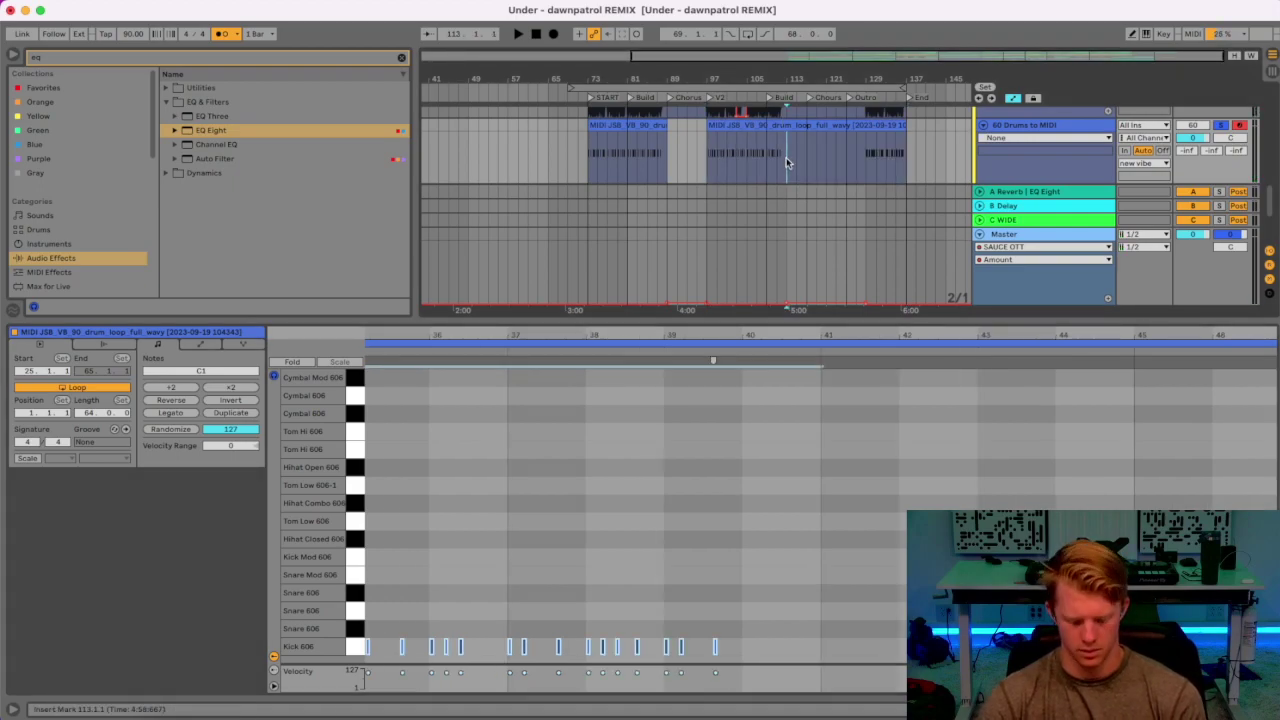
key("super+e")
left_click_drag(788, 126, 863, 125)
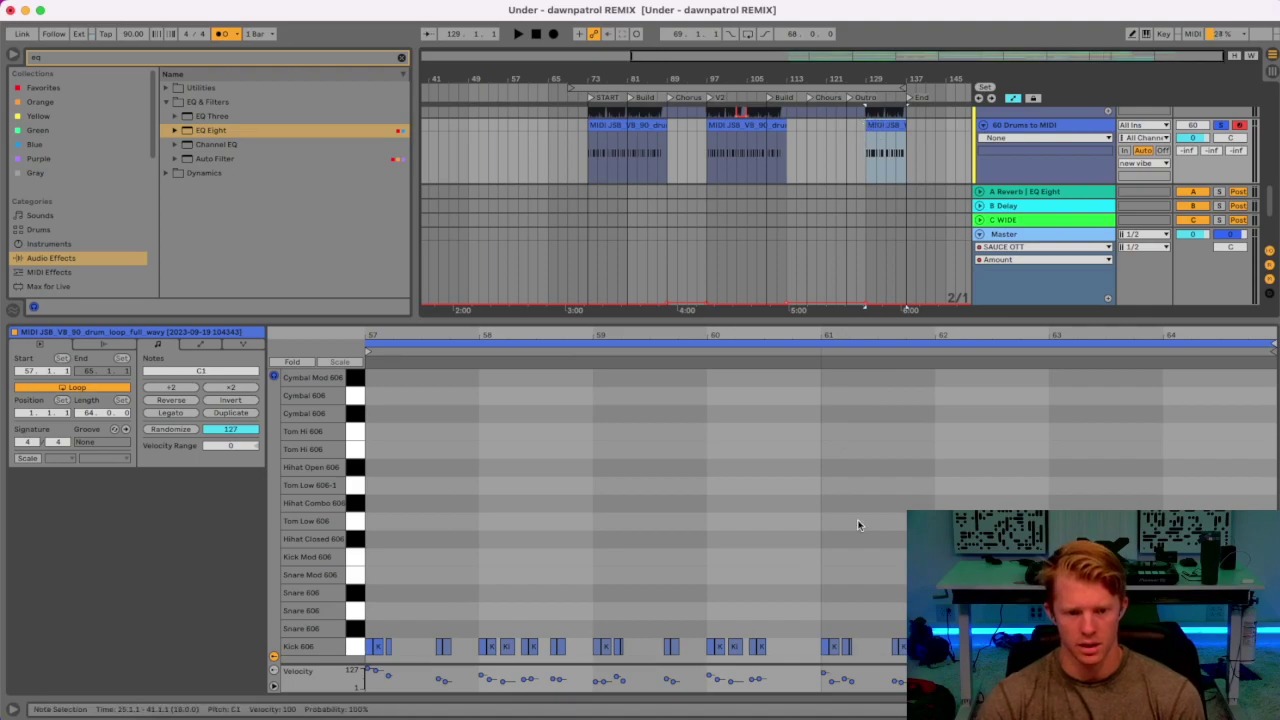
Delete all the kick notes from the outro MIDI clip.
left_click(803, 592)
key("super+a")
key("Delete")
Try to paste the copied kick pattern into the outro MIDI clip and play it back.
key("super+v")
left_click(827, 366)
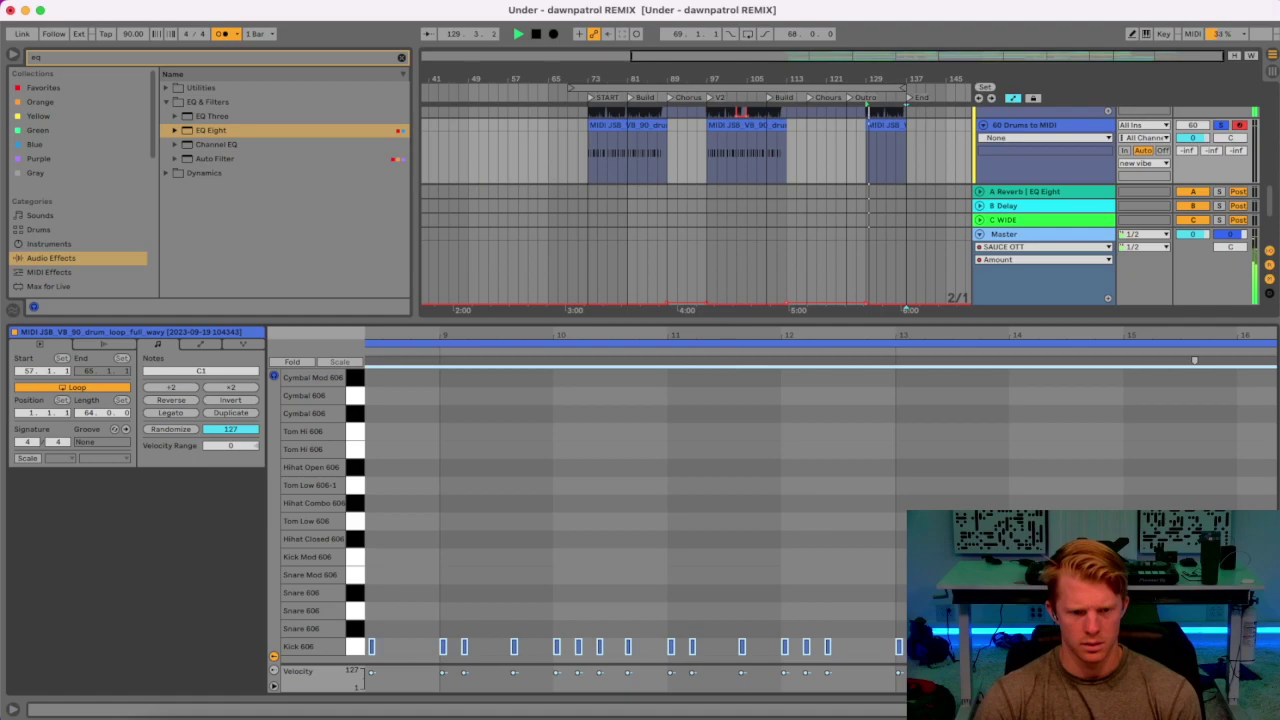
left_click_drag(719, 330, 719, 250)
key("space")
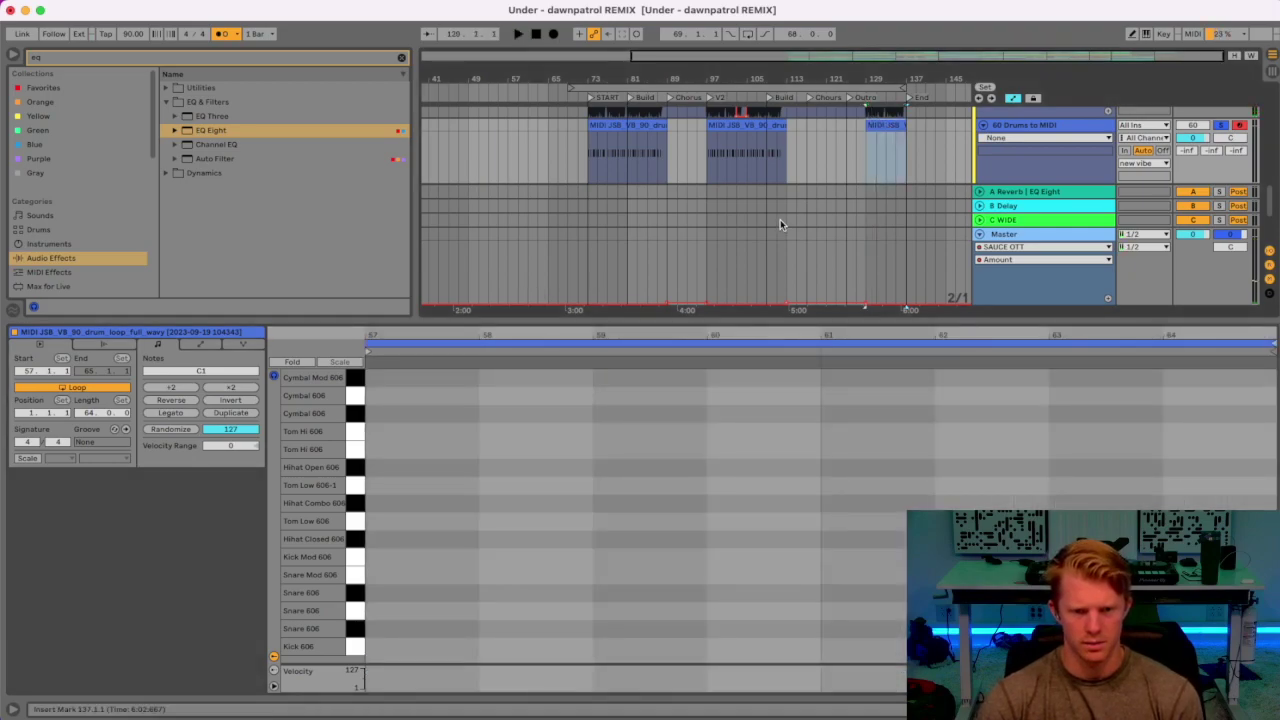
key("Right")
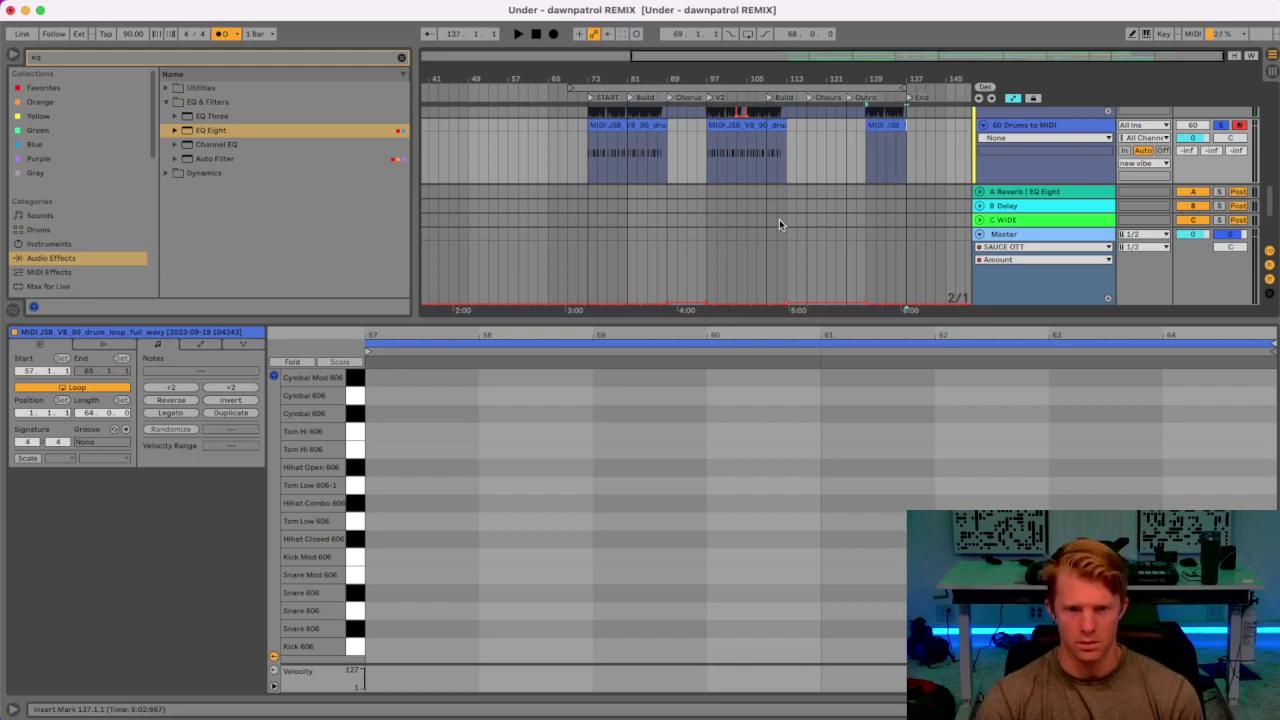
Paste the copied kick pattern at bar 57 of the outro MIDI clip and play it through to the clip's end.
left_click(867, 124)
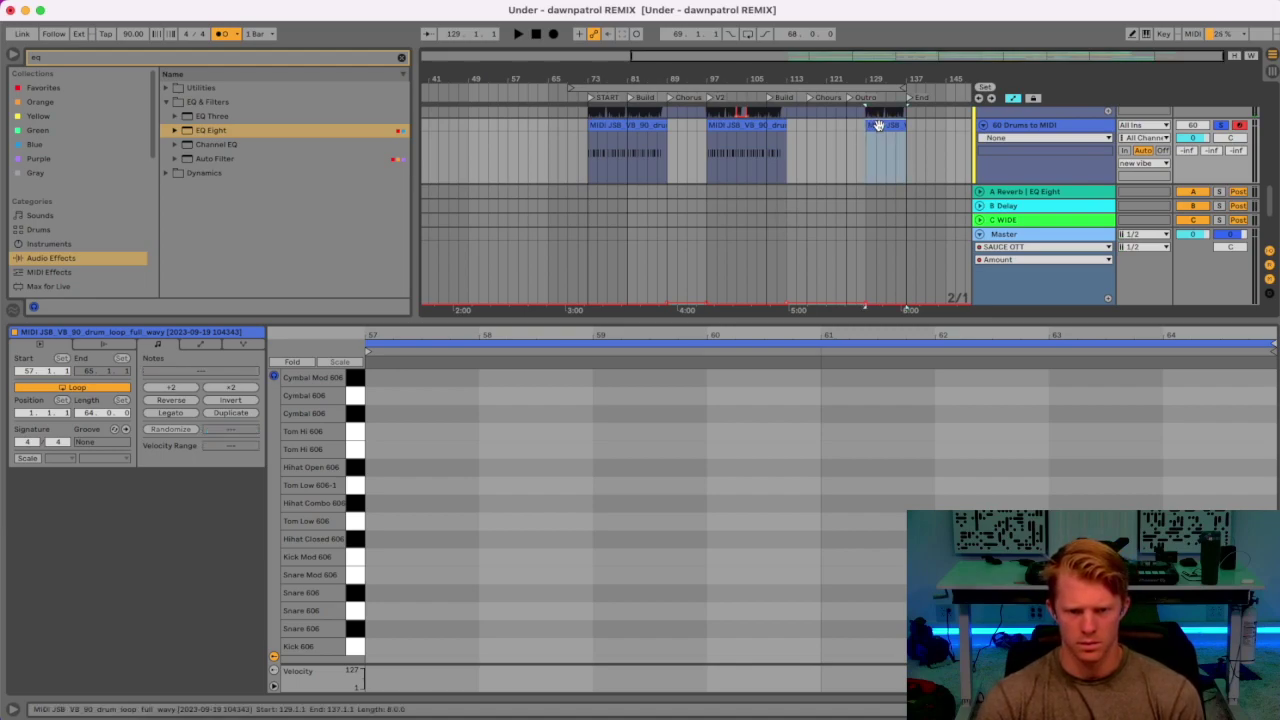
key("super+v")
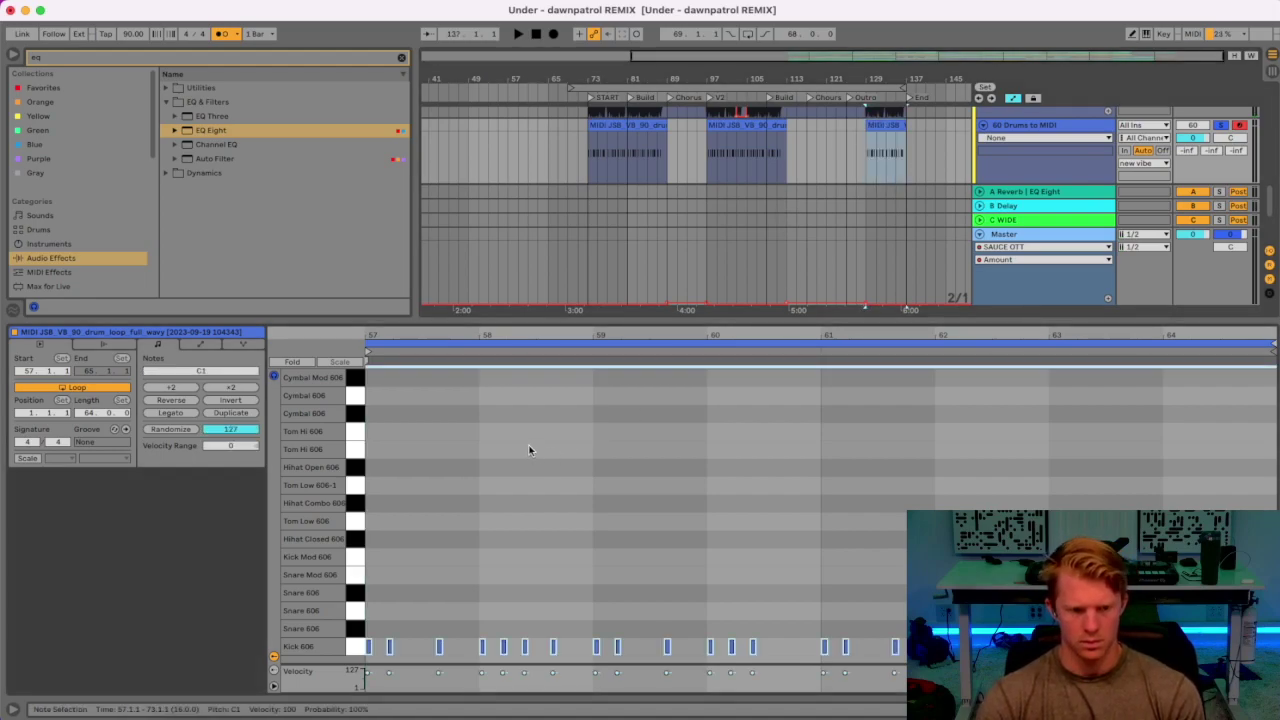
key("space")
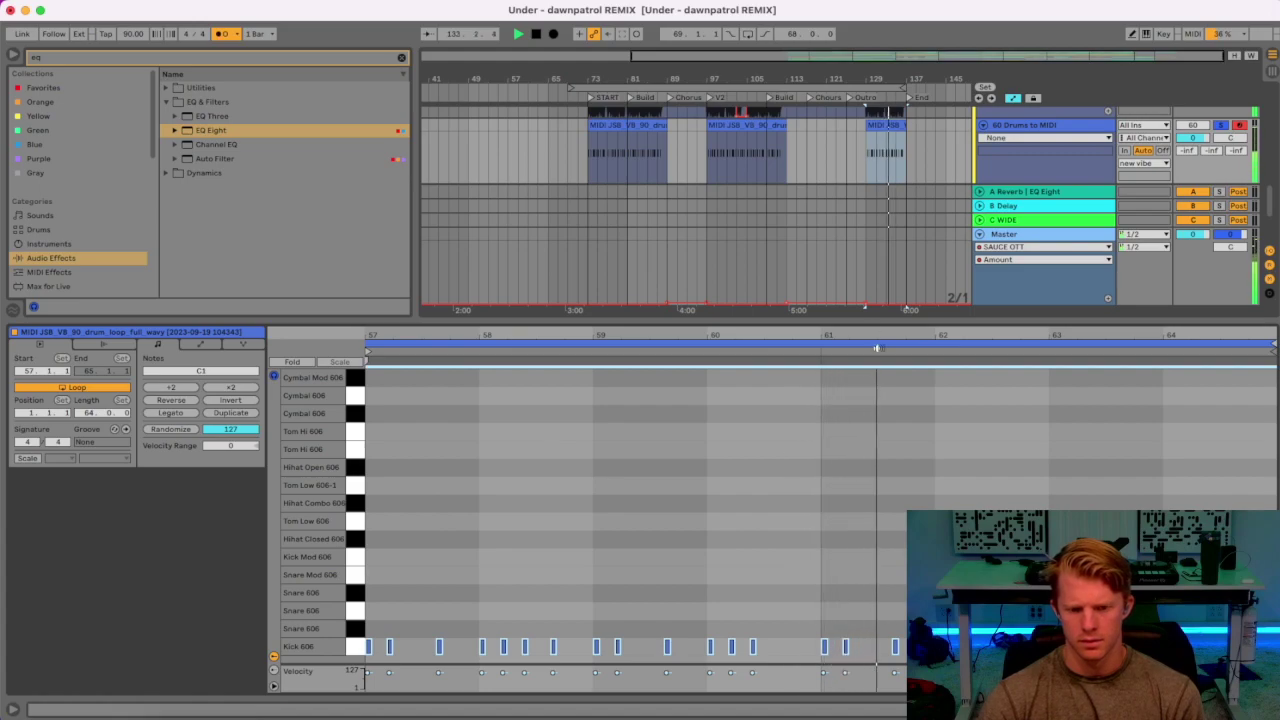
left_click_drag(938, 333, 651, 334)
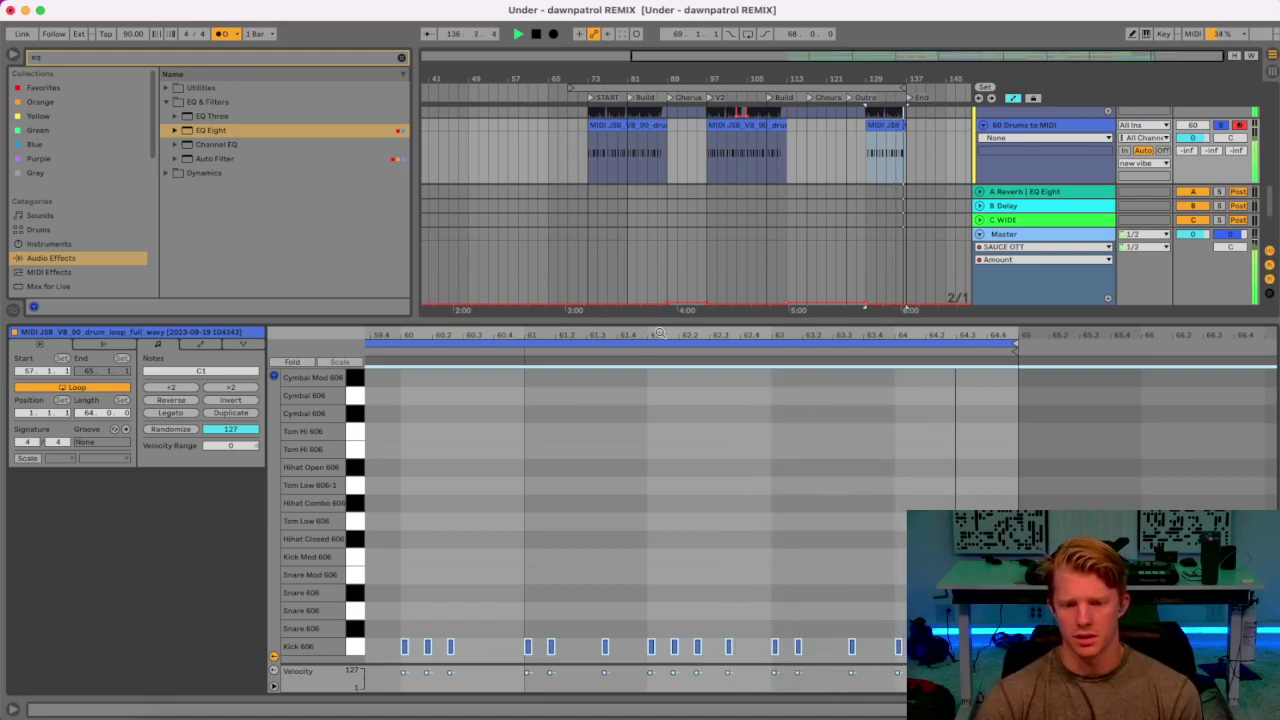
key("space")
Unsolo and deactivate the 60 Drums to MIDI track, and rename it "ghost verse".
left_click(1220, 127)
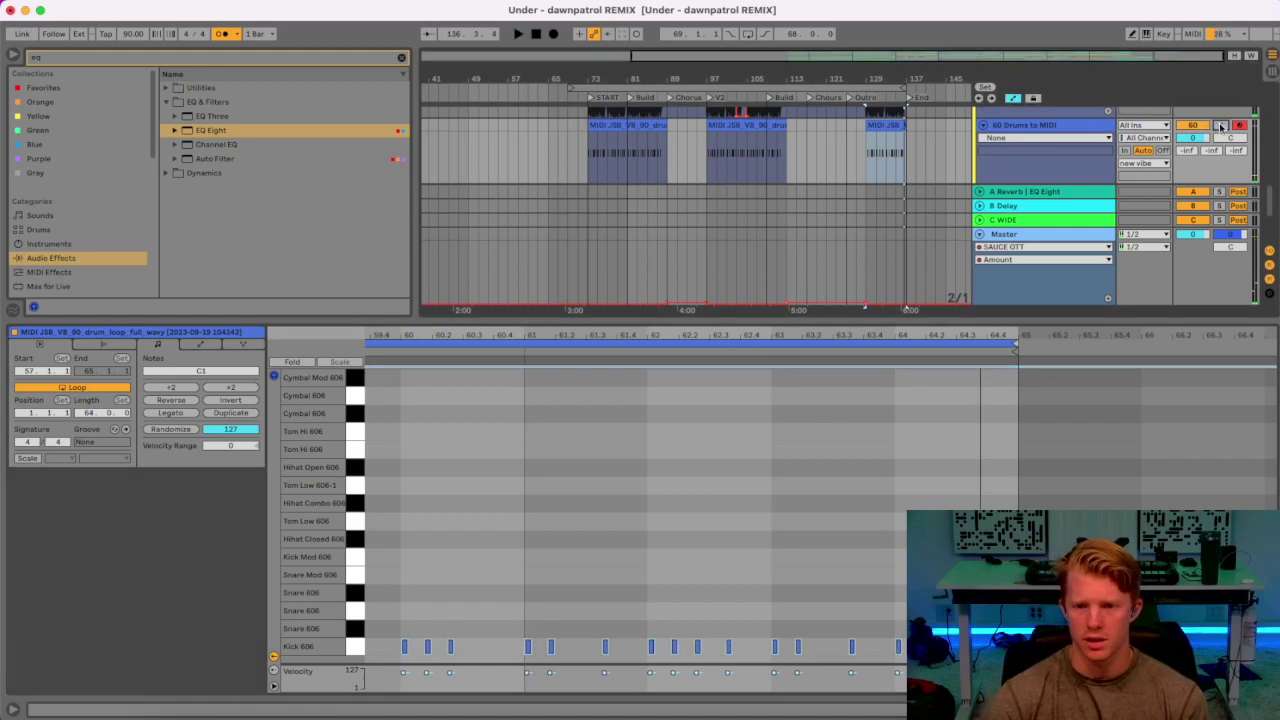
left_click(1189, 127)
left_click(1054, 127)
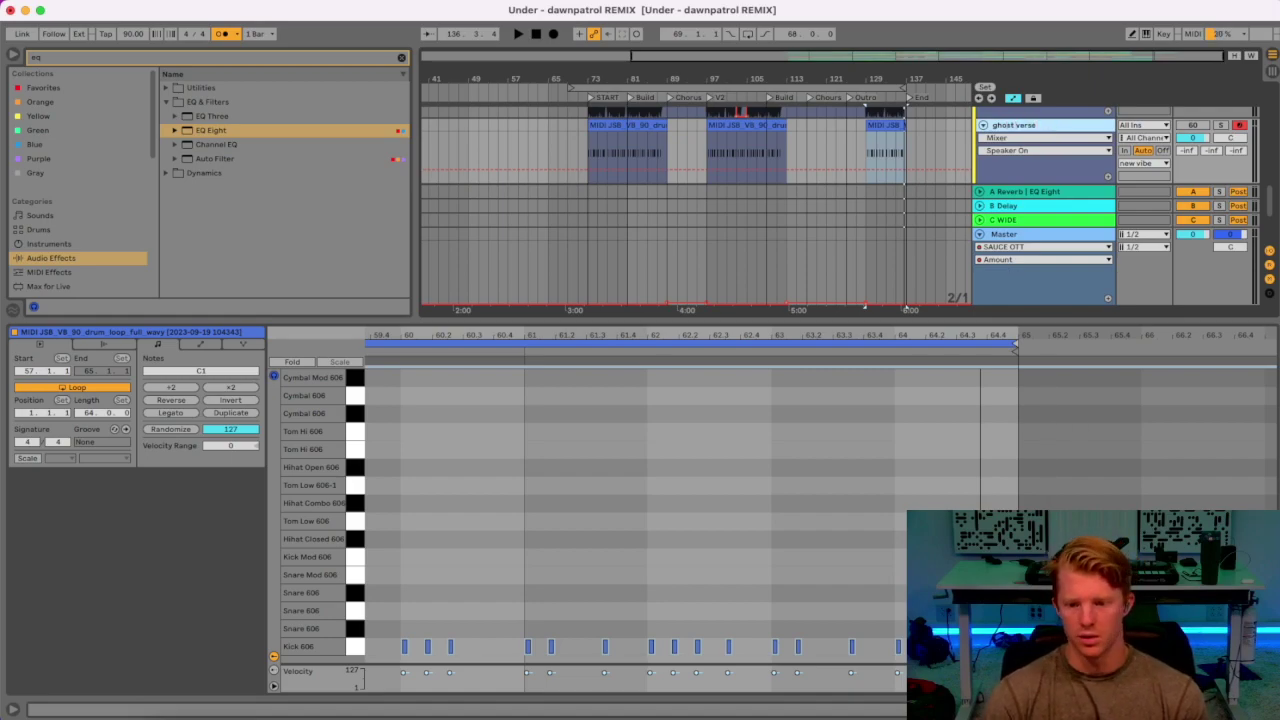
Fold the ghost verse track and show the devices of the shakers track.
key("super+alt+l")
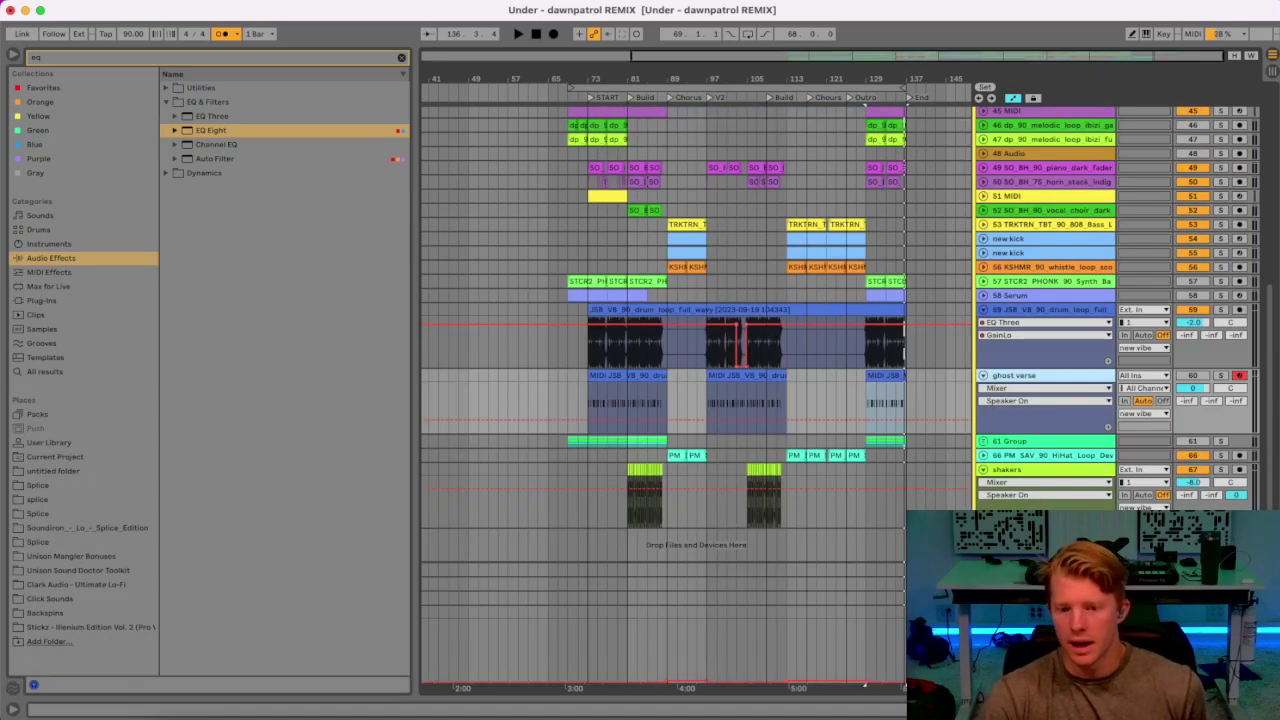
left_click(982, 376)
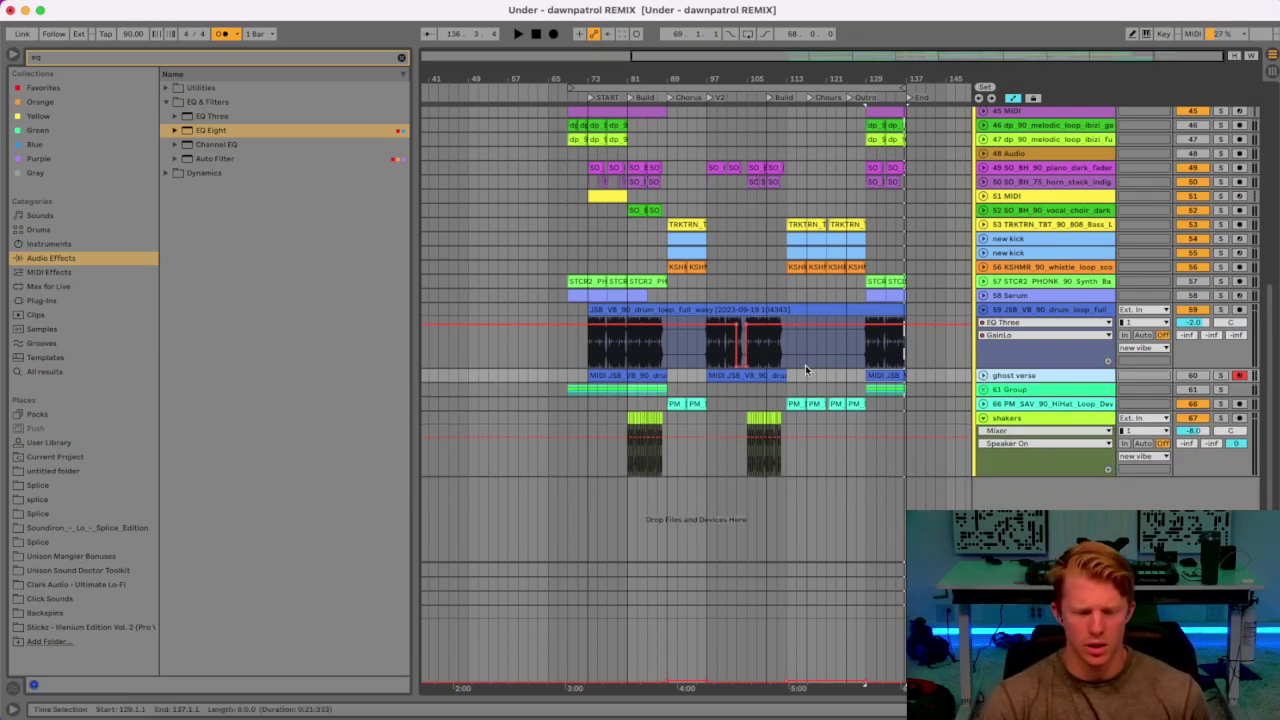
left_click(1024, 424)
key("super+alt+l")
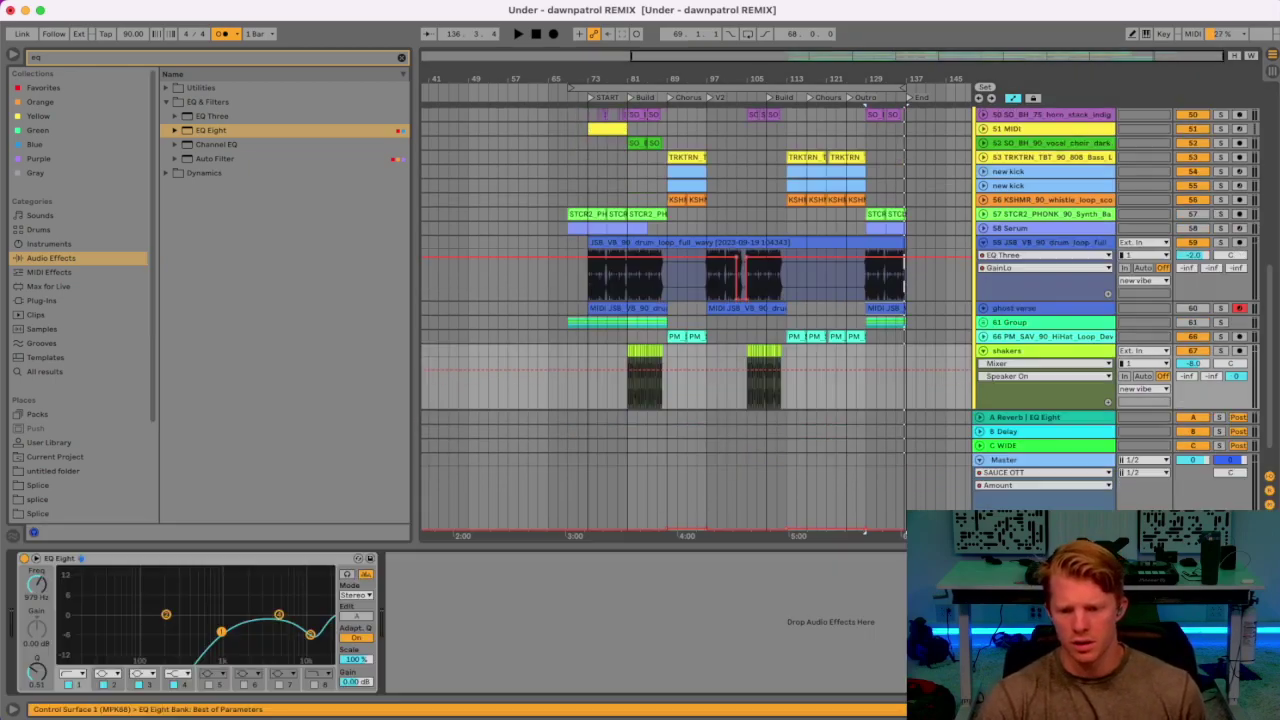
Find the Compressor among the audio effects and add it after the EQ Eight on the shakers track.
left_click(401, 58)
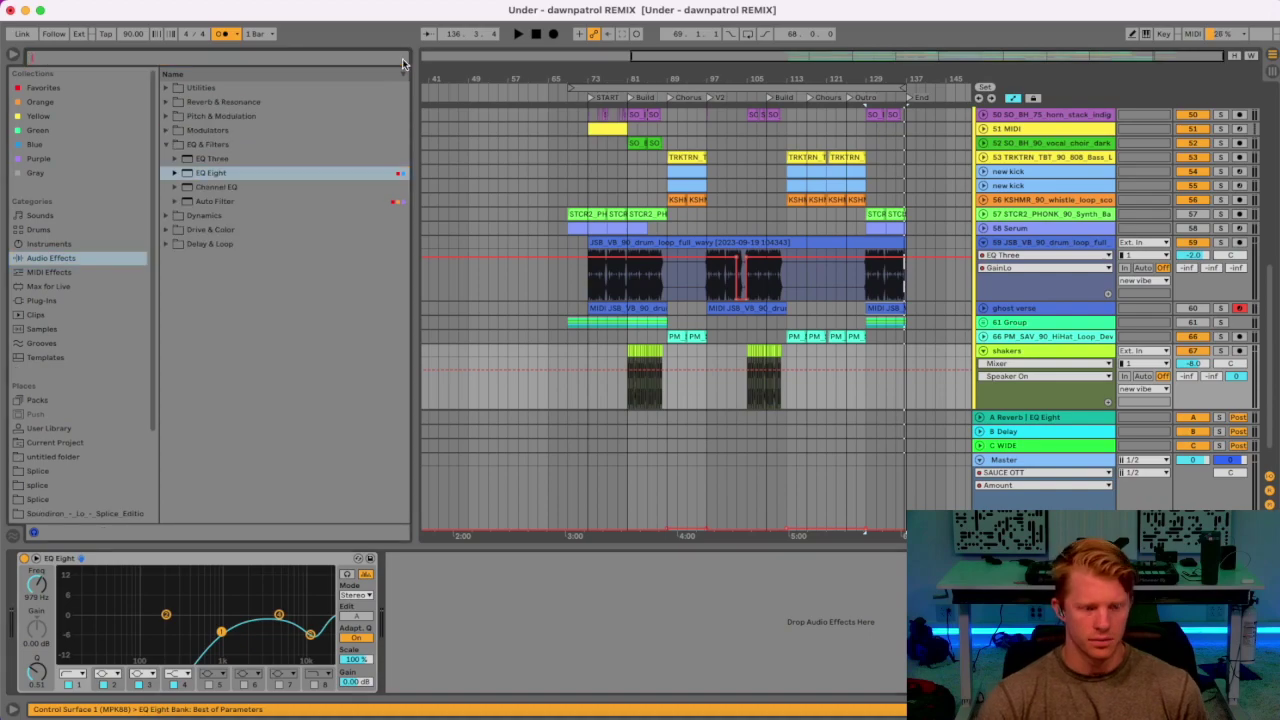
type("compr")
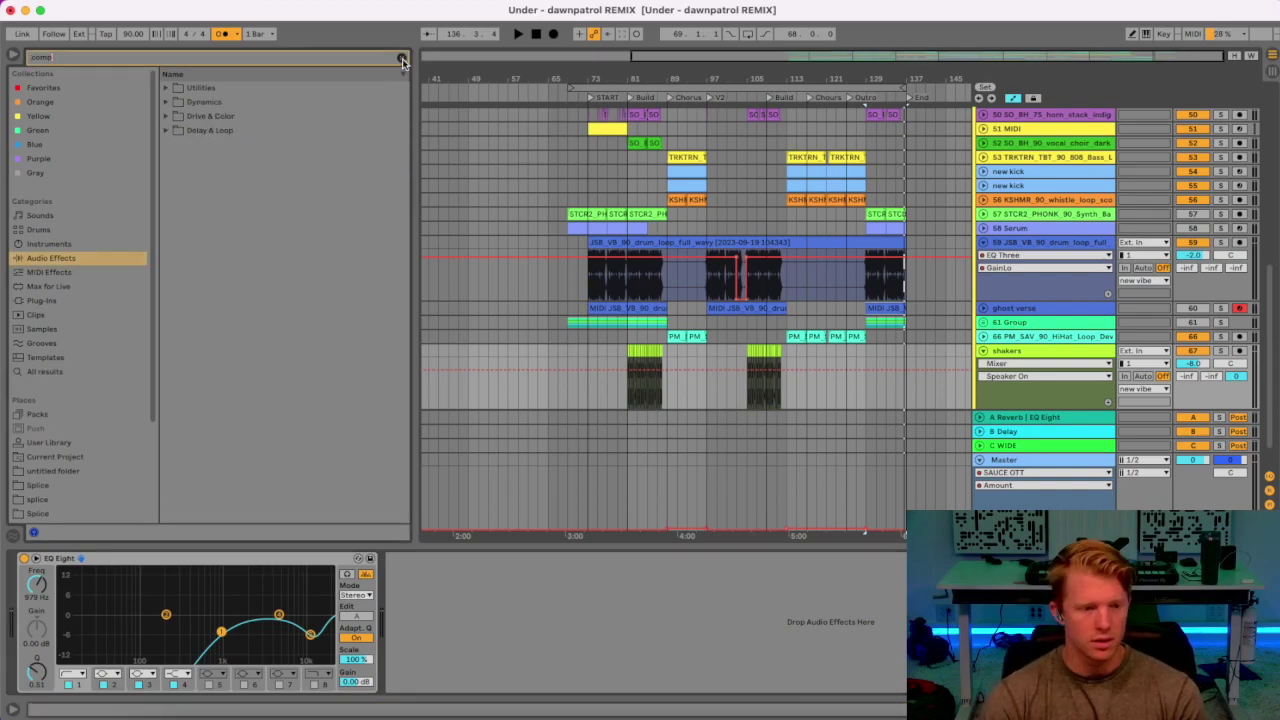
left_click(172, 104)
left_click(189, 146)
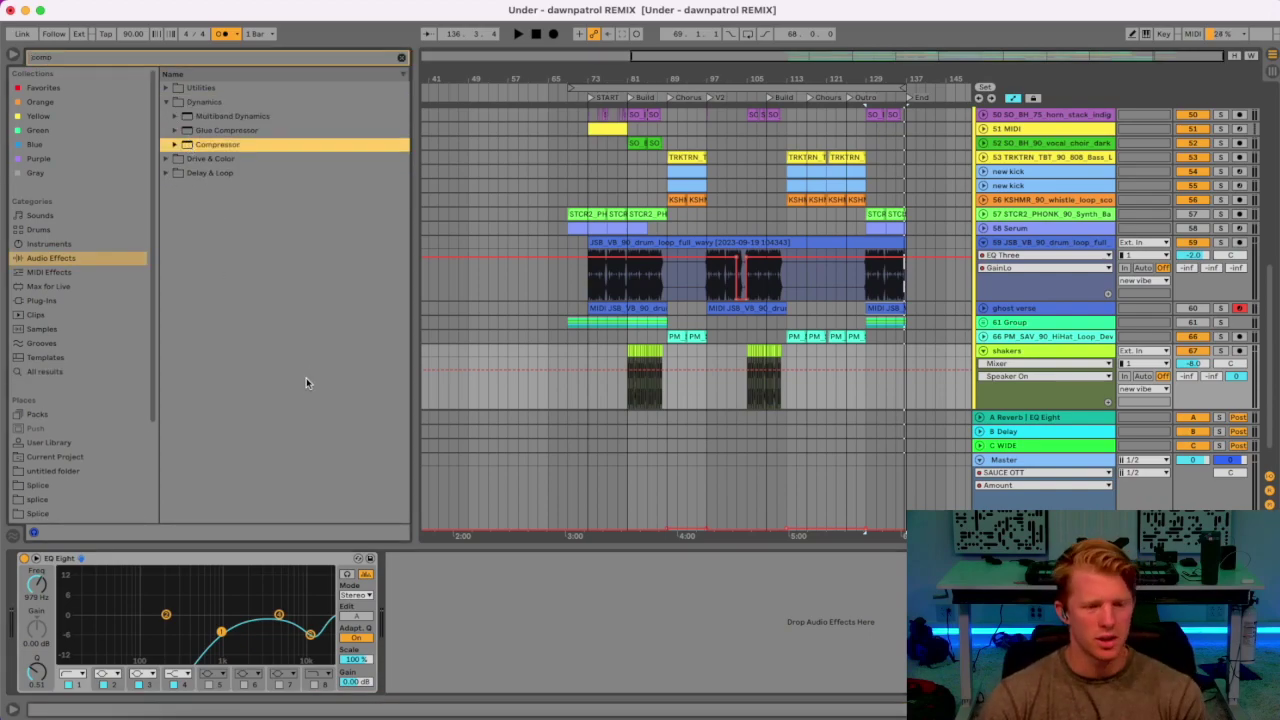
key("Return")
Turn on the sidechain of the shakers Compressor with ghost verse as its audio source.
left_click(404, 558)
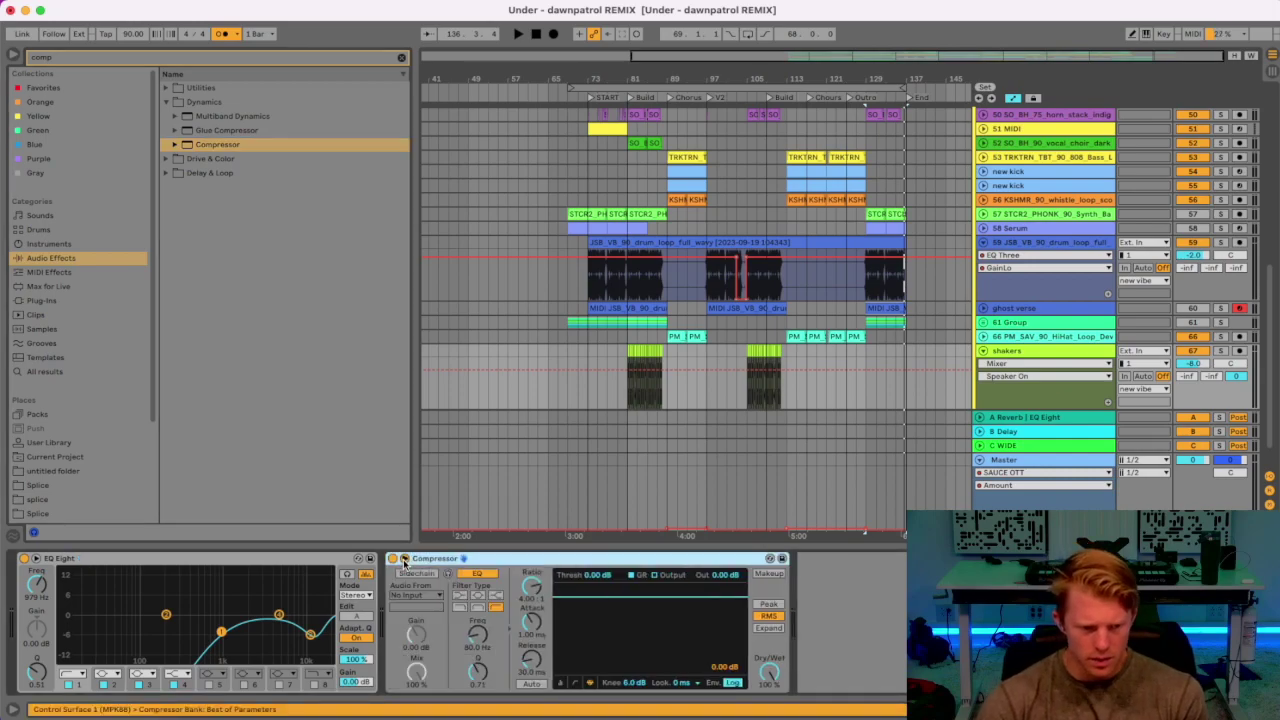
left_click(415, 595)
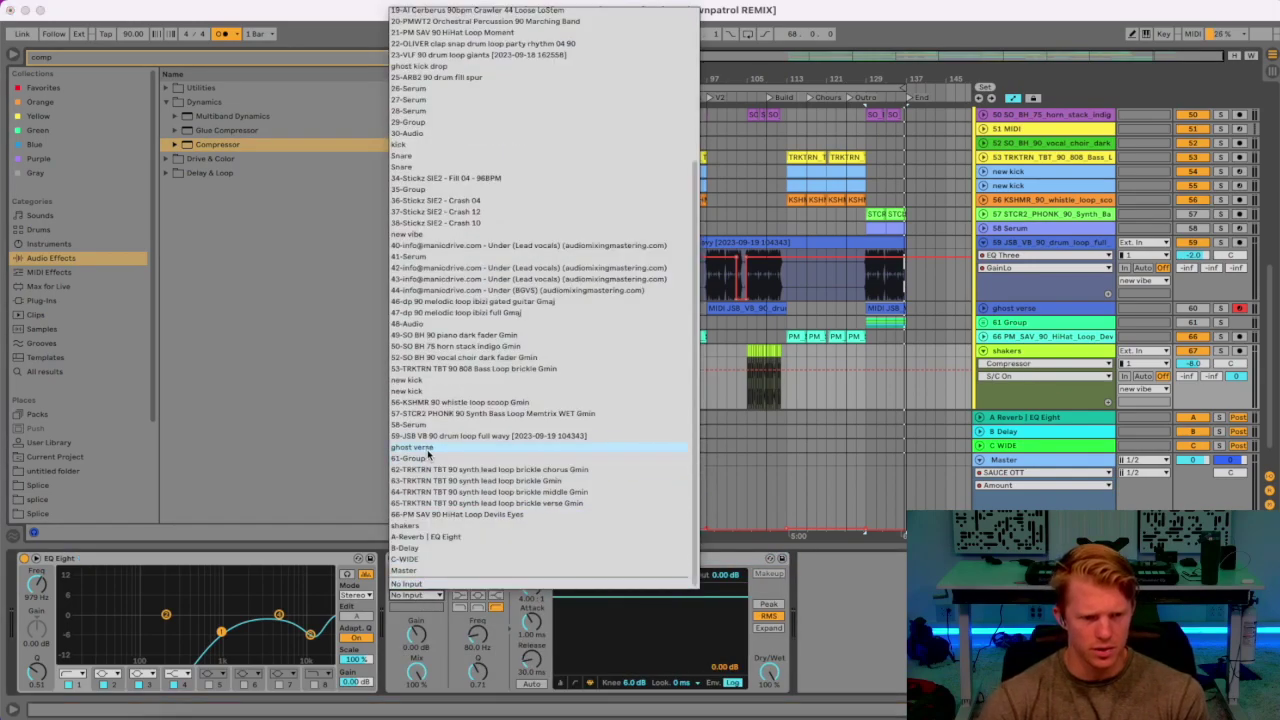
key("Return")
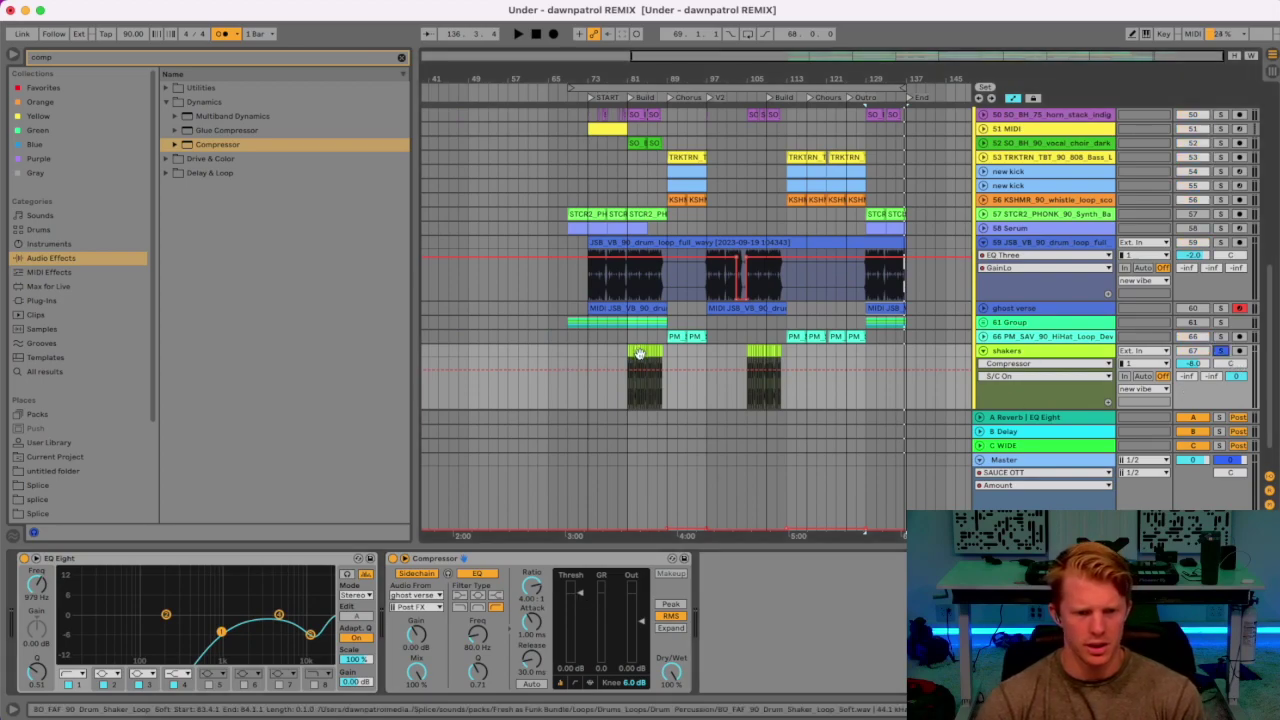
Play the shakers from bar 81 and lower their Compressor threshold to about -18.7 dB.
right_click(632, 389)
left_click(632, 420)
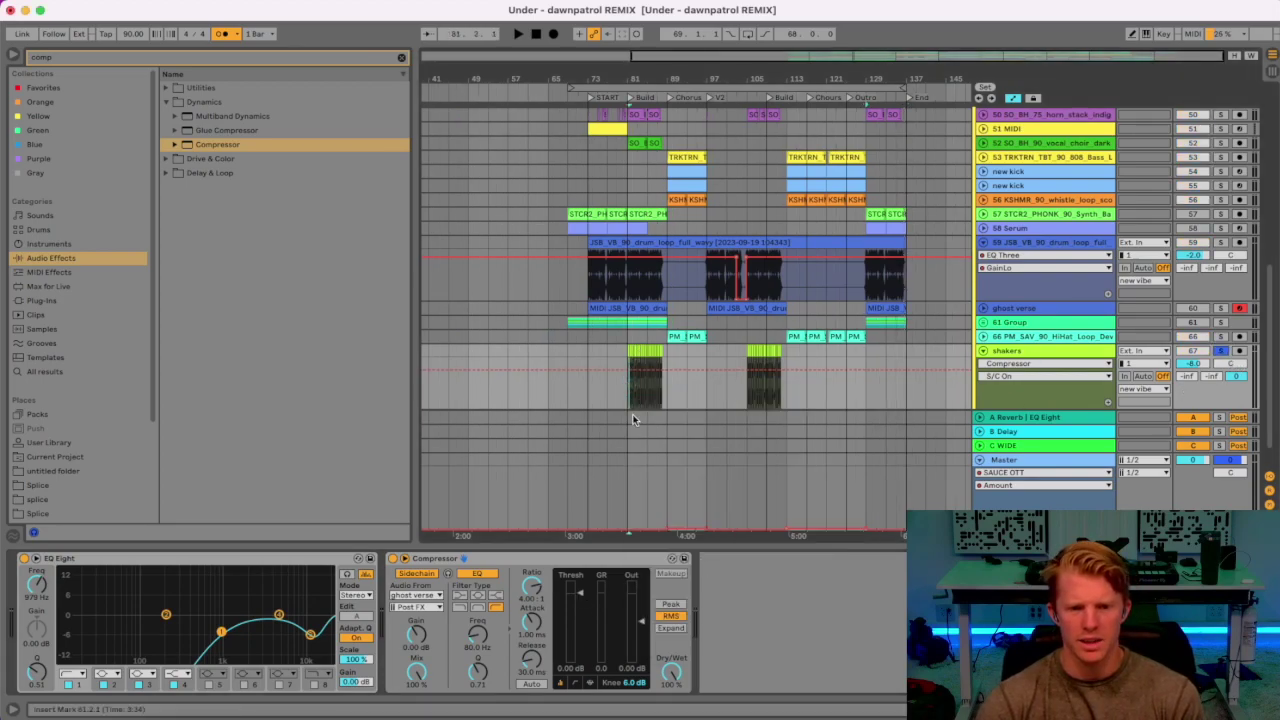
key("space")
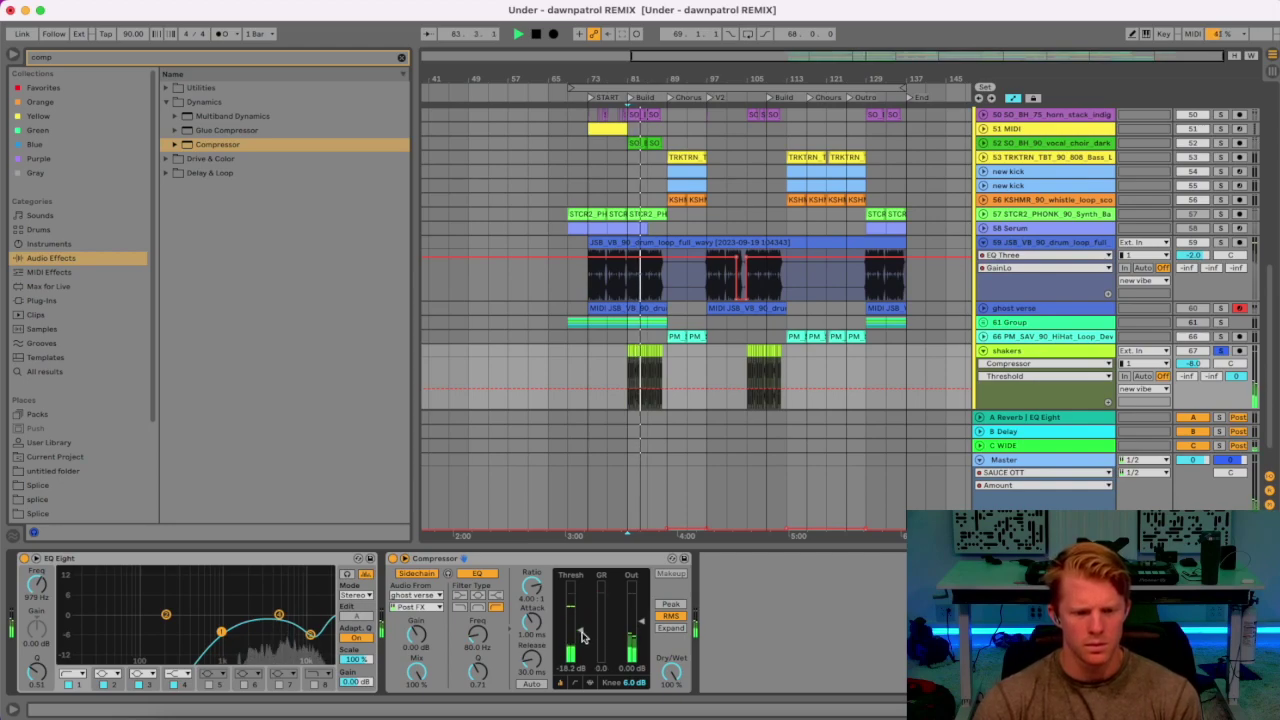
mouse_move(585, 638)
left_mouse_down()
mouse_move(585, 658)
mouse_move(580, 643)
left_mouse_up()
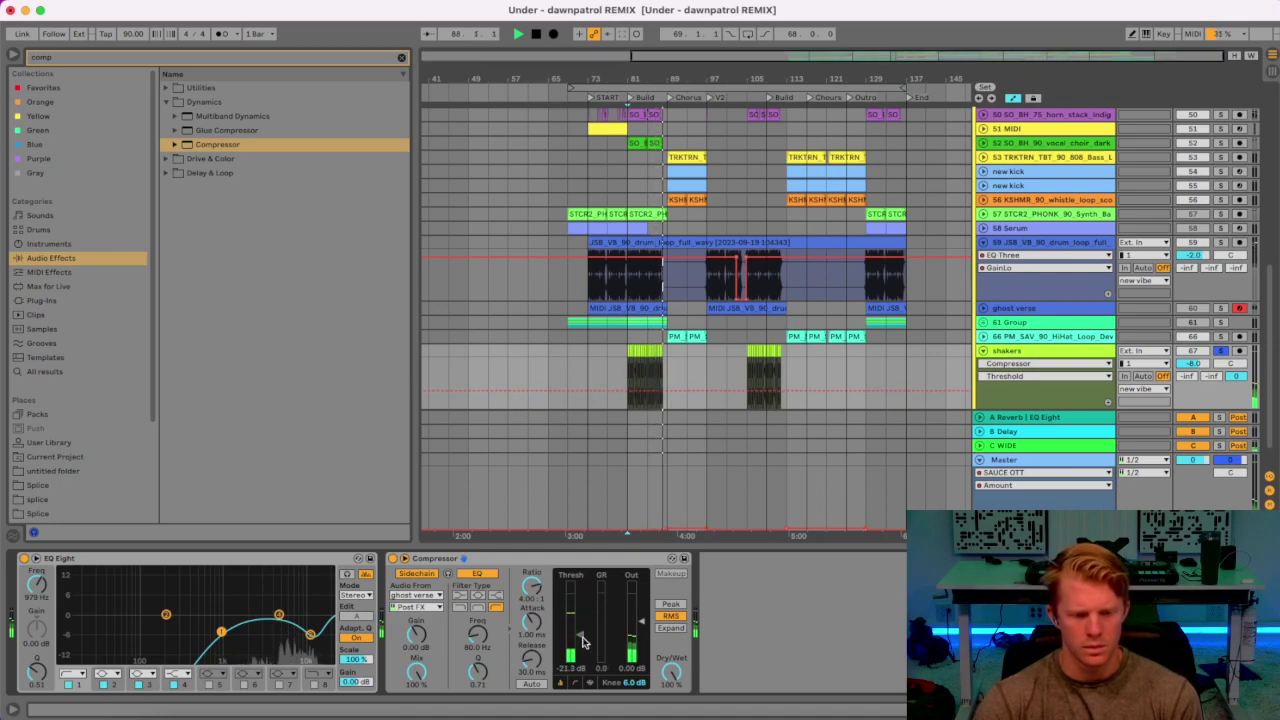
key("space")
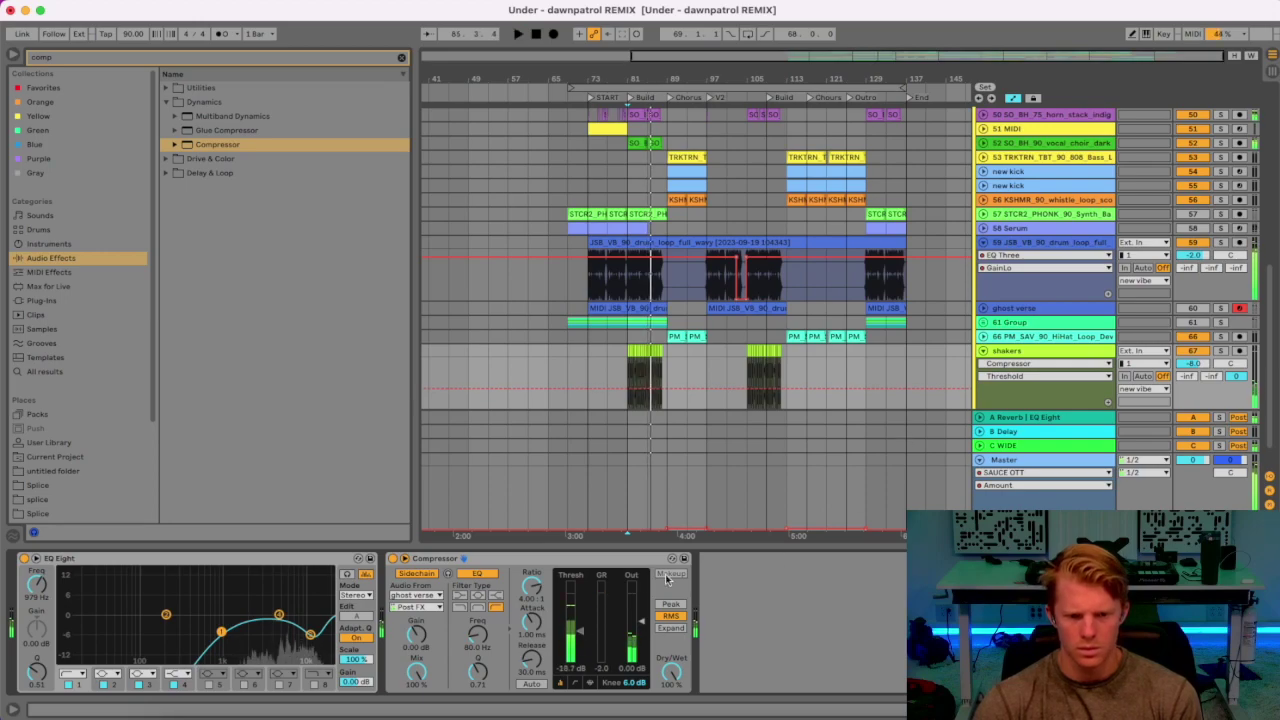
Copy the shakers' sidechained Compressor onto the 52 vocal choir track.
left_click(583, 556)
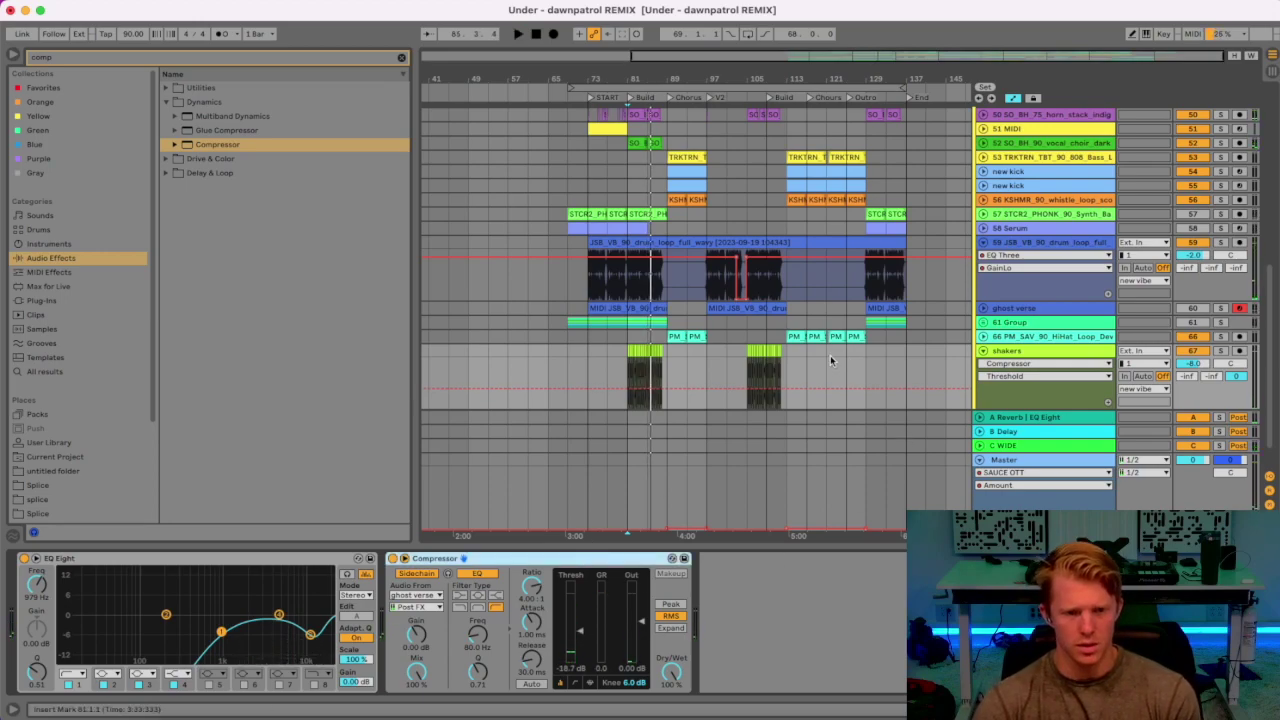
scroll(846, 357, "up", 5)
left_click(983, 261)
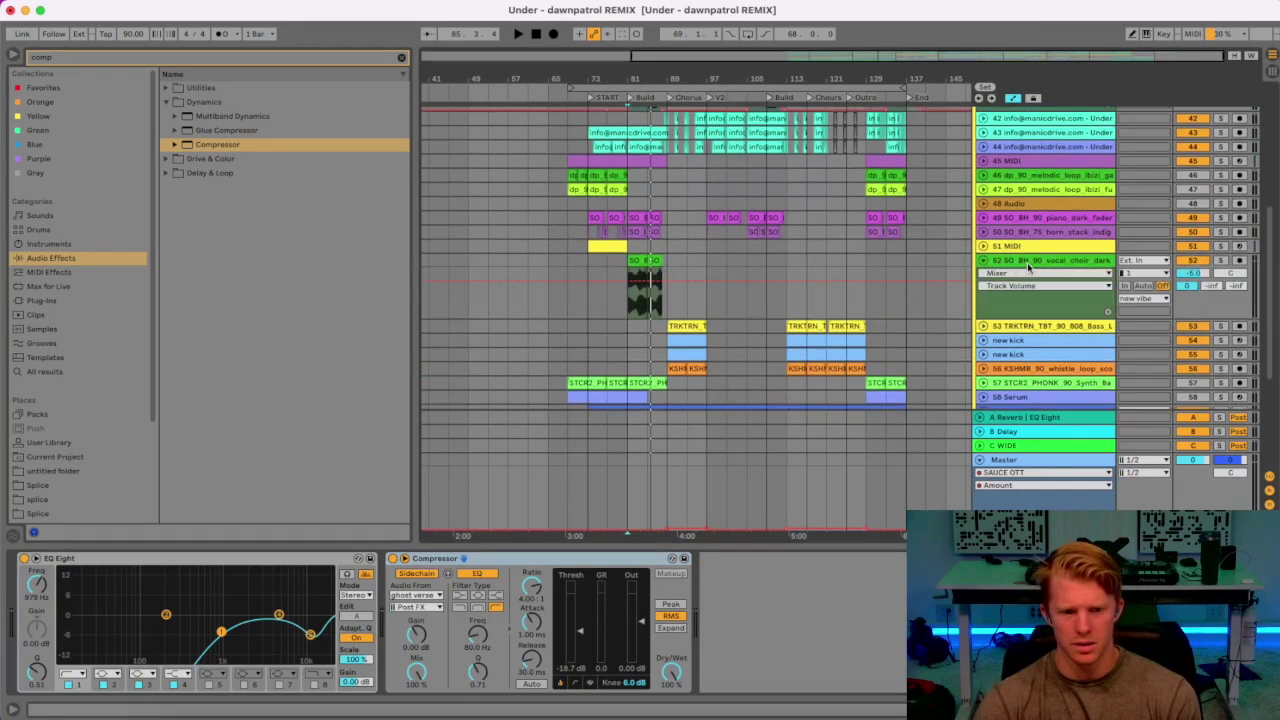
left_click(1027, 263)
scroll(848, 292, "down", 8)
scroll(852, 318, "up", 5)
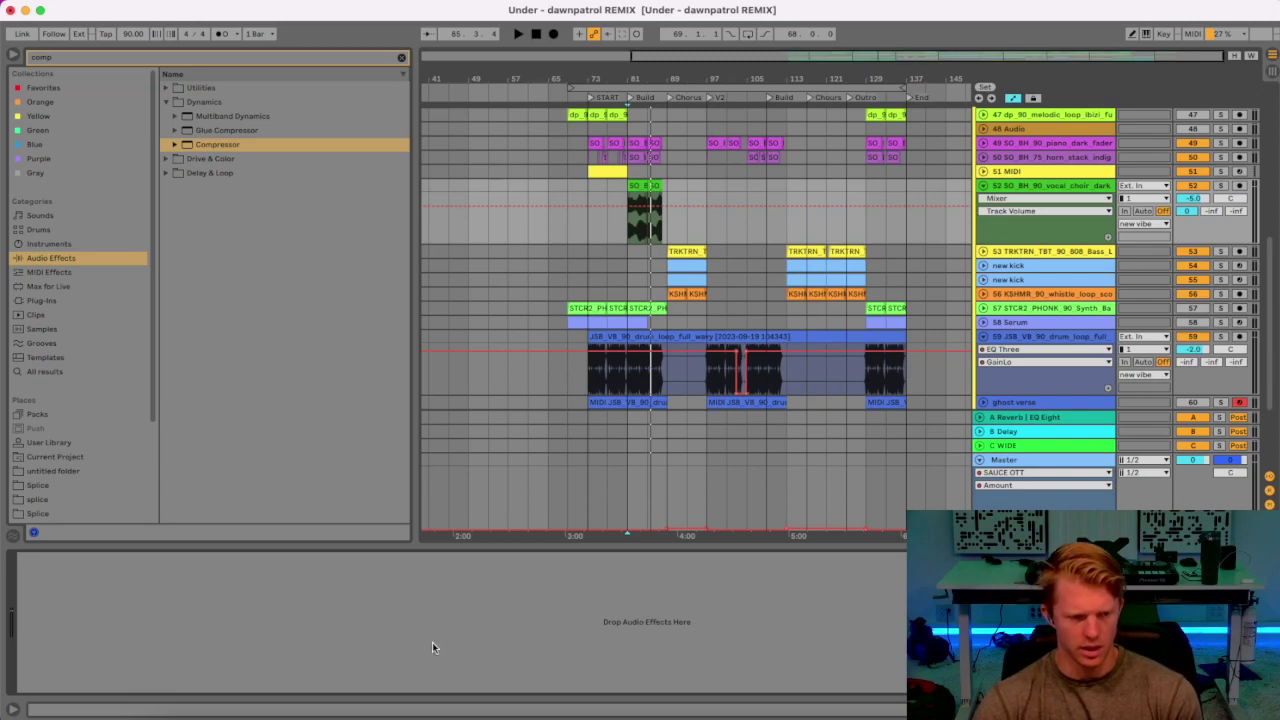
key("super+v")
Play the vocal choir soloed and in the mix, setting its Compressor threshold to about -21.9 dB.
left_click(1220, 186)
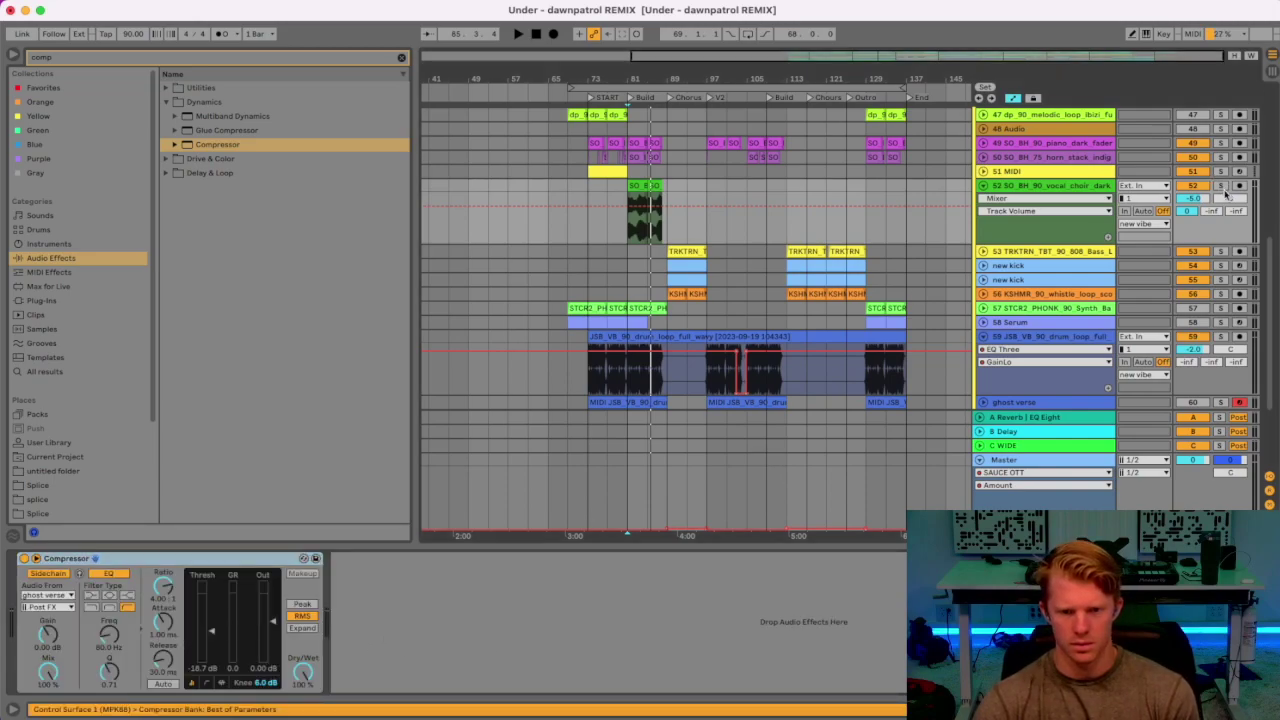
key("space")
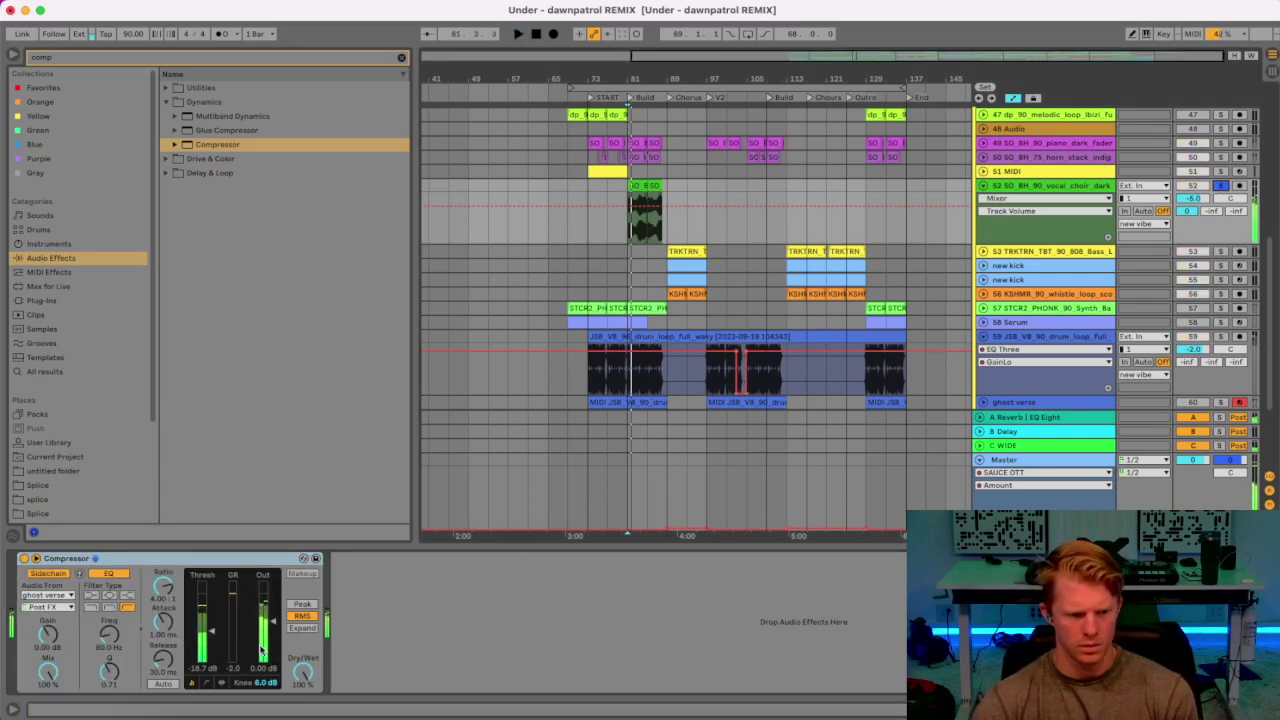
left_click_drag(211, 630, 211, 642)
key("space")
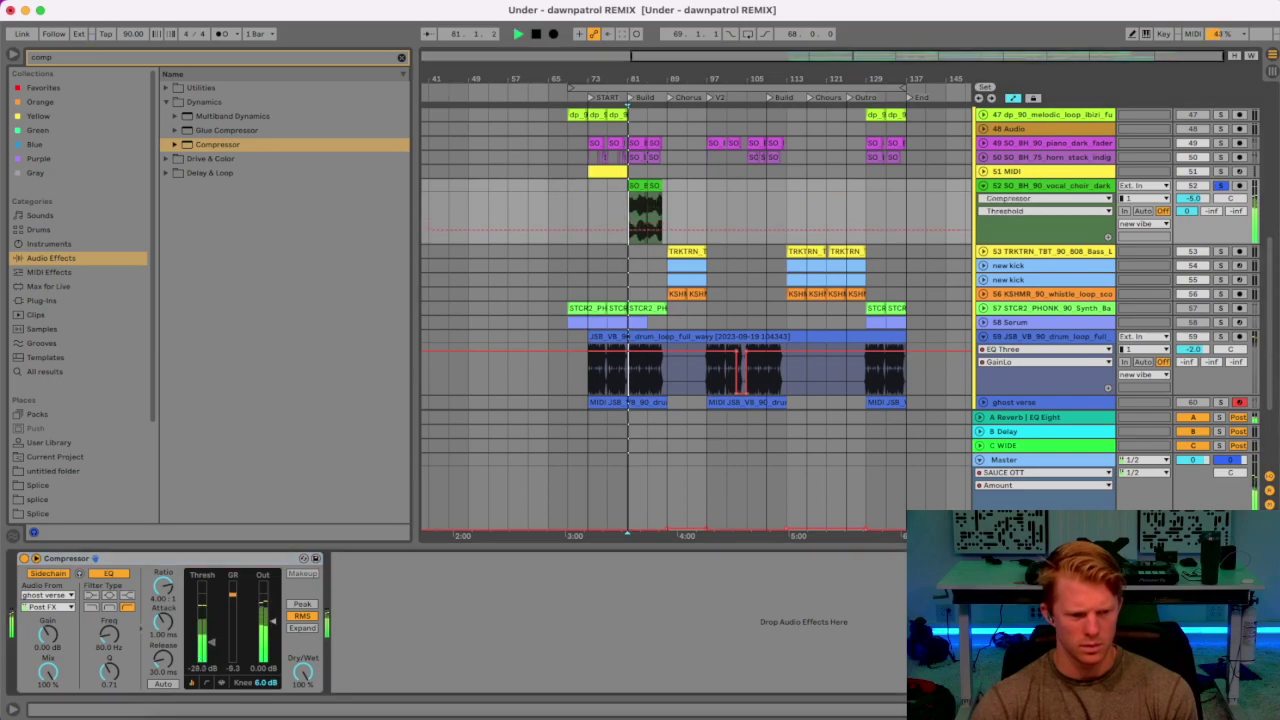
left_click(1220, 186)
key("space")
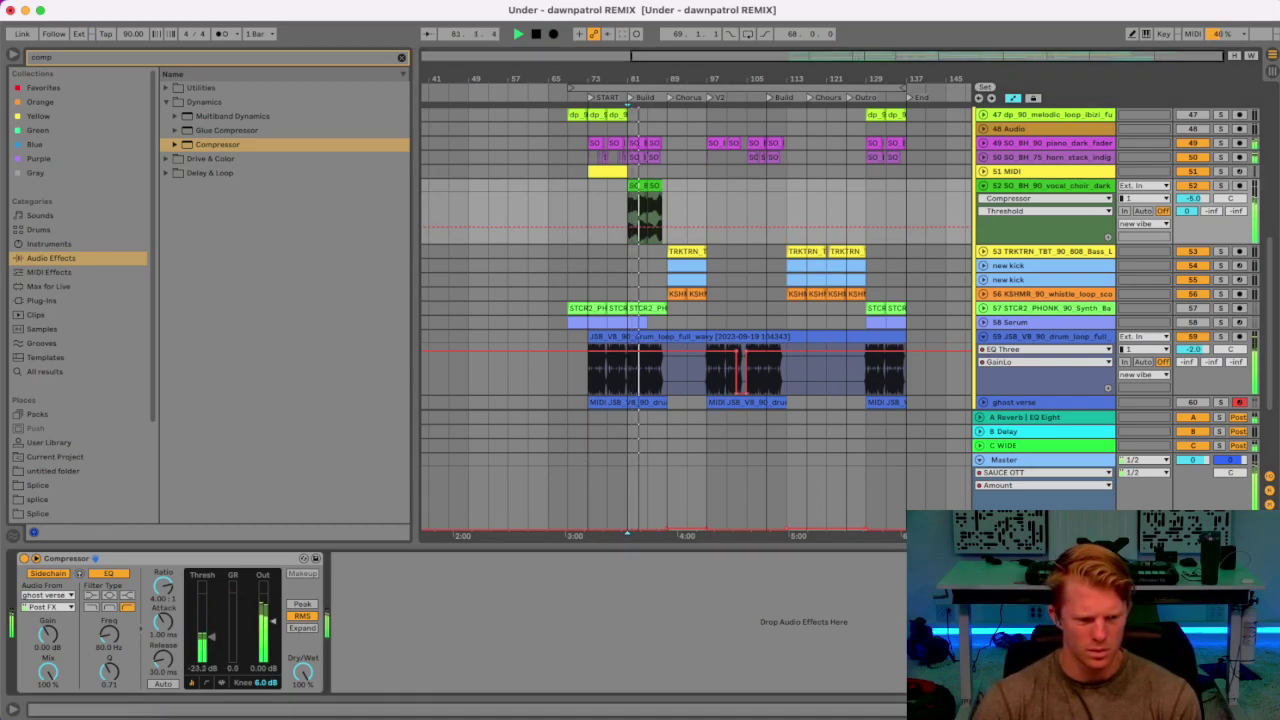
Copy the choir's sidechained Compressor onto the 50 horn stack track and set its threshold to about -7.2 dB.
left_click(225, 560)
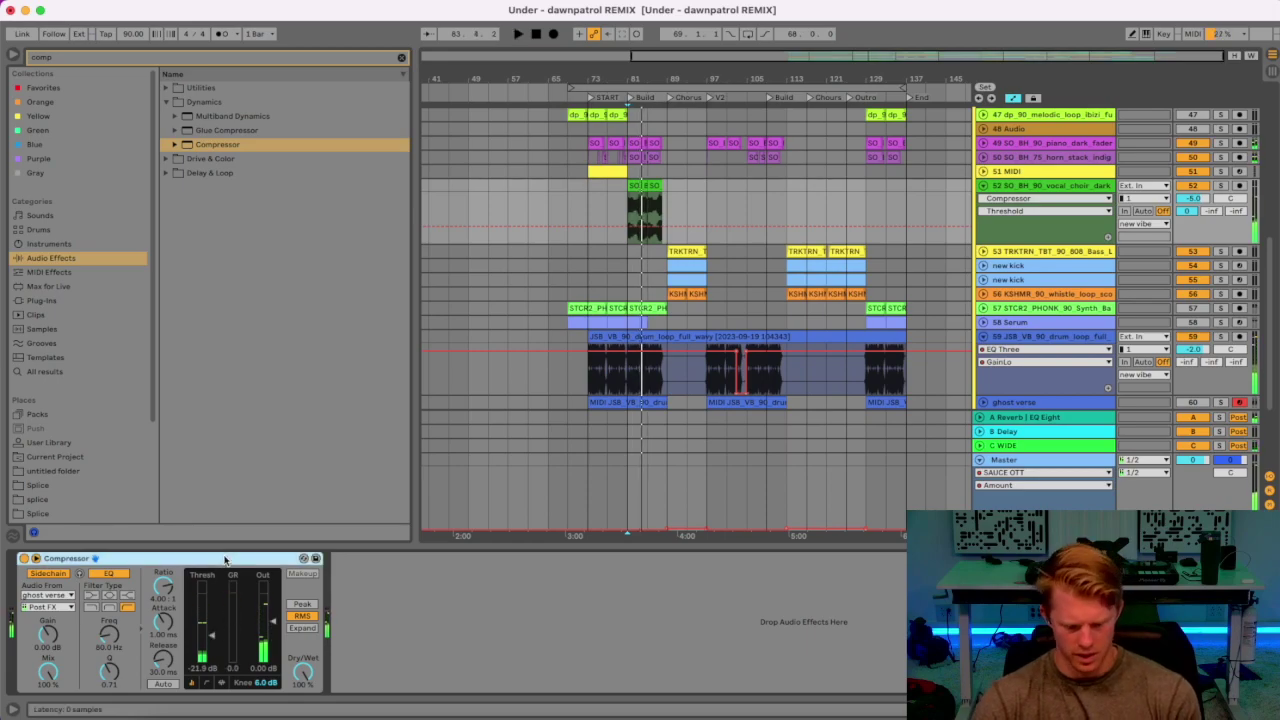
left_click(983, 308)
left_click(983, 308)
scroll(893, 345, "down", 3)
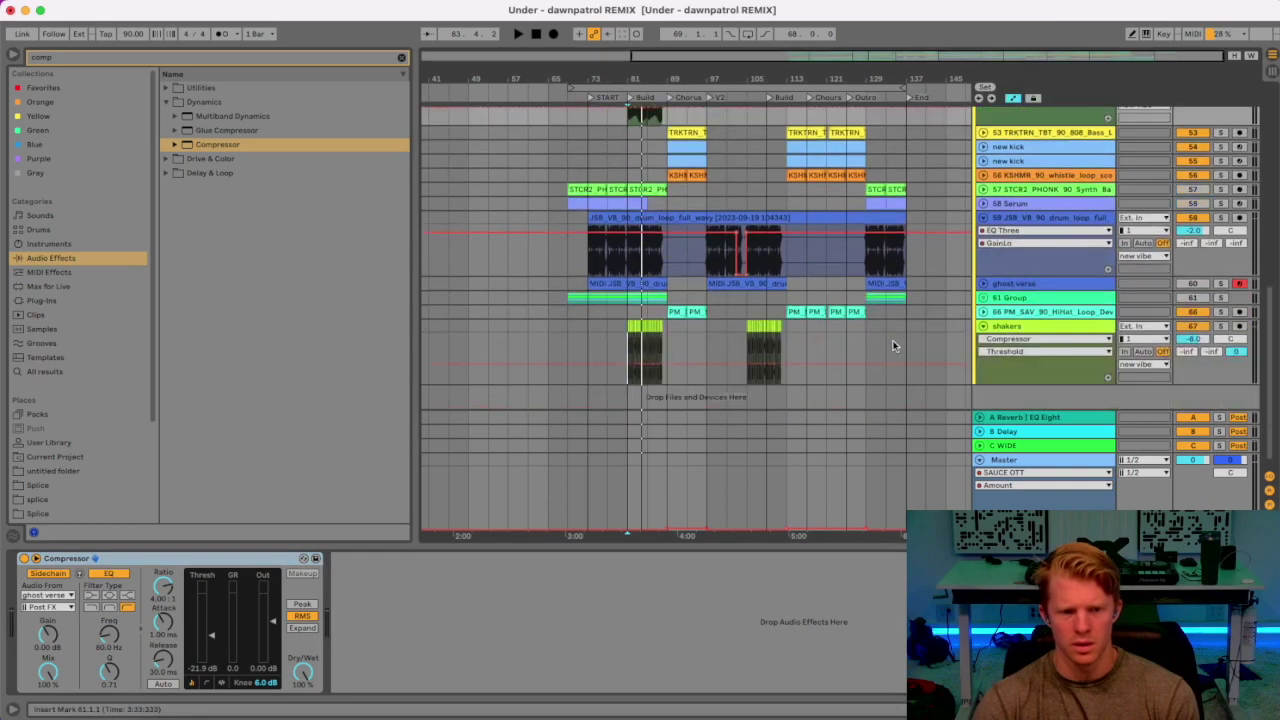
left_click(983, 312)
left_click(983, 312)
scroll(882, 322, "up", 4)
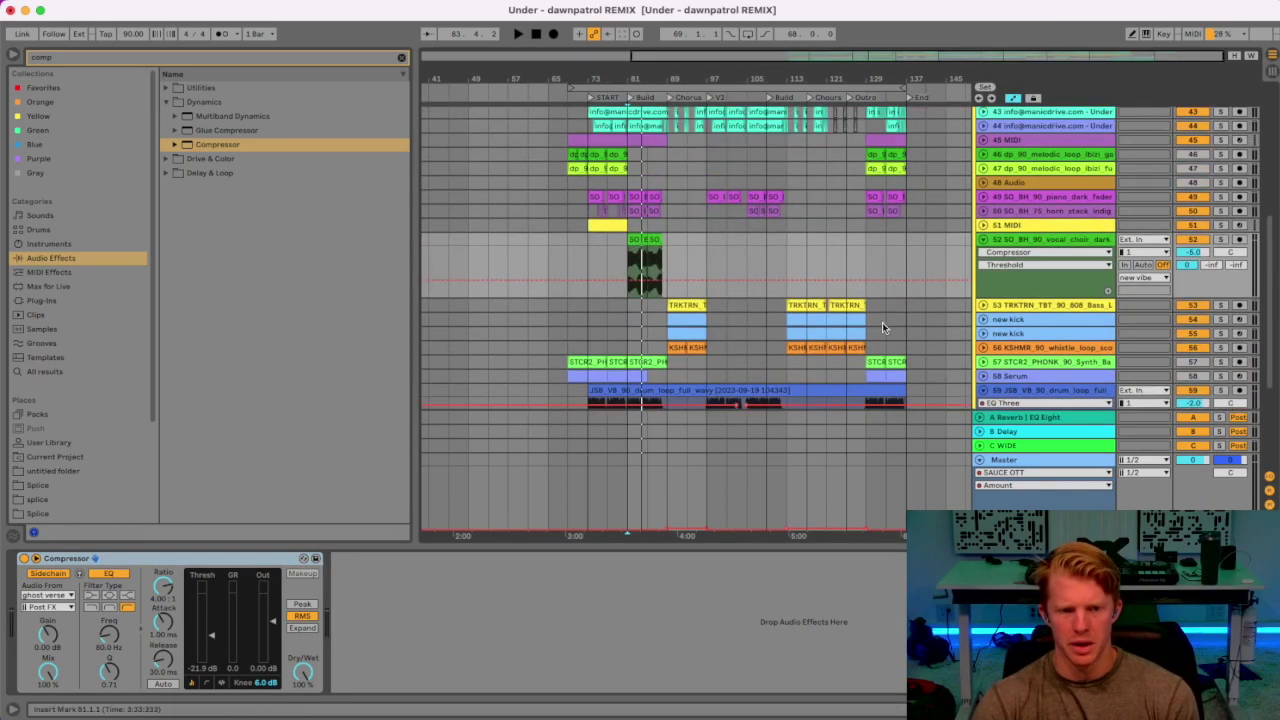
left_click(983, 211)
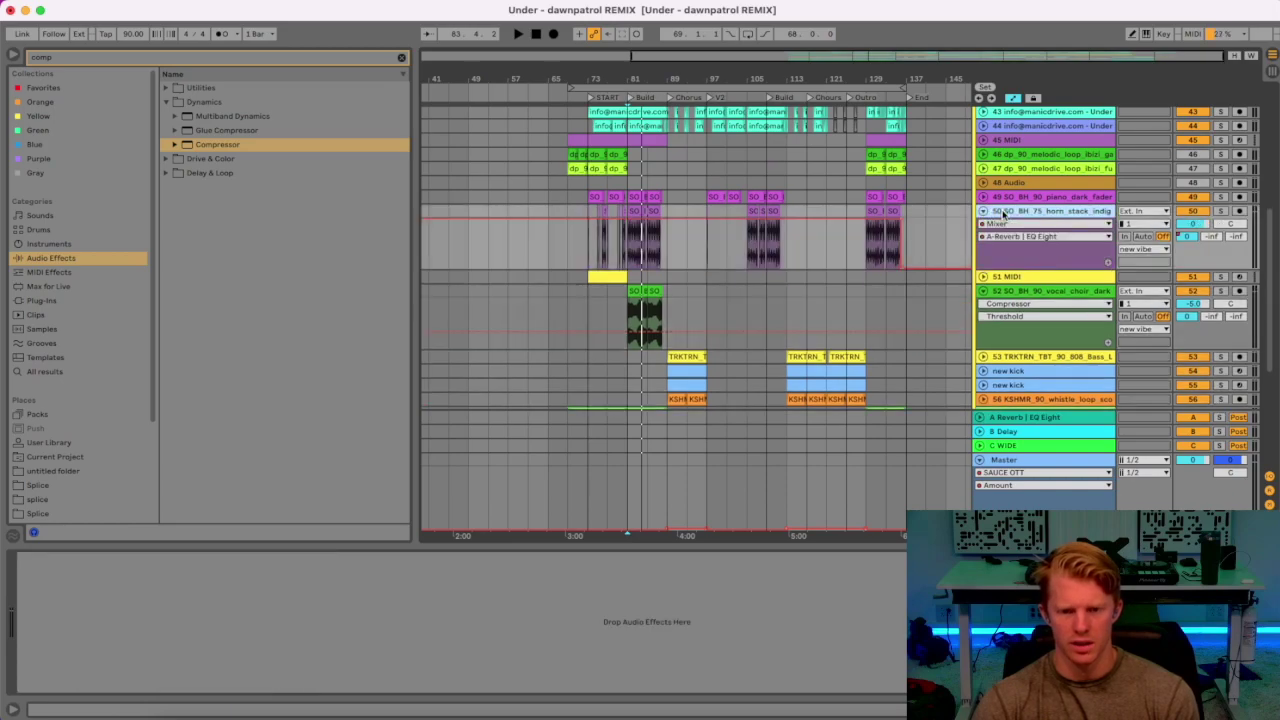
key("space")
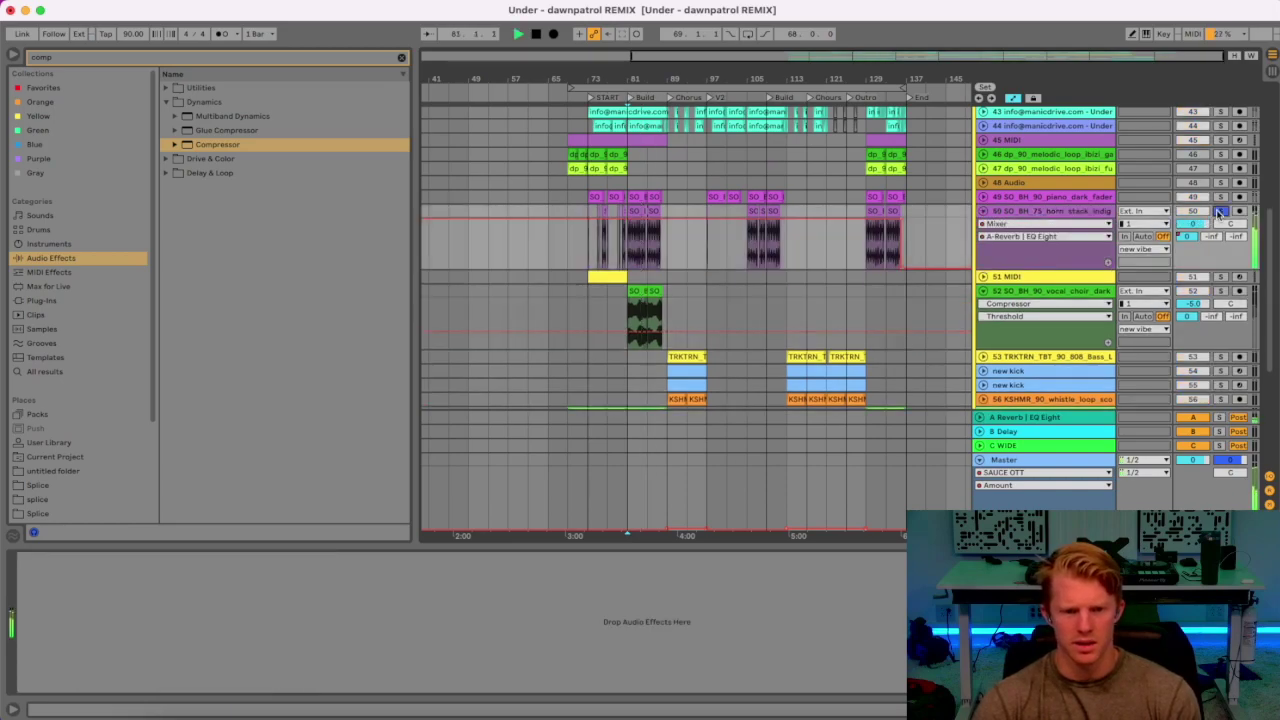
left_click(762, 591)
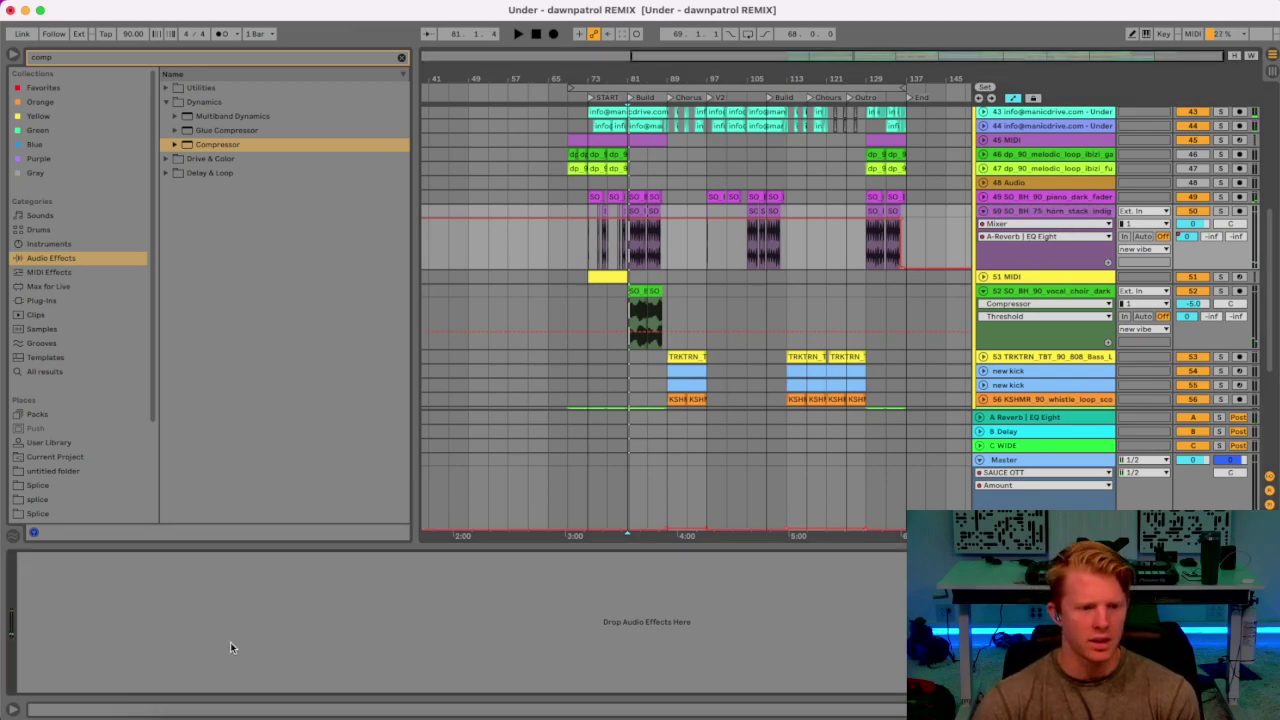
key("Return")
left_click_drag(216, 643, 212, 607)
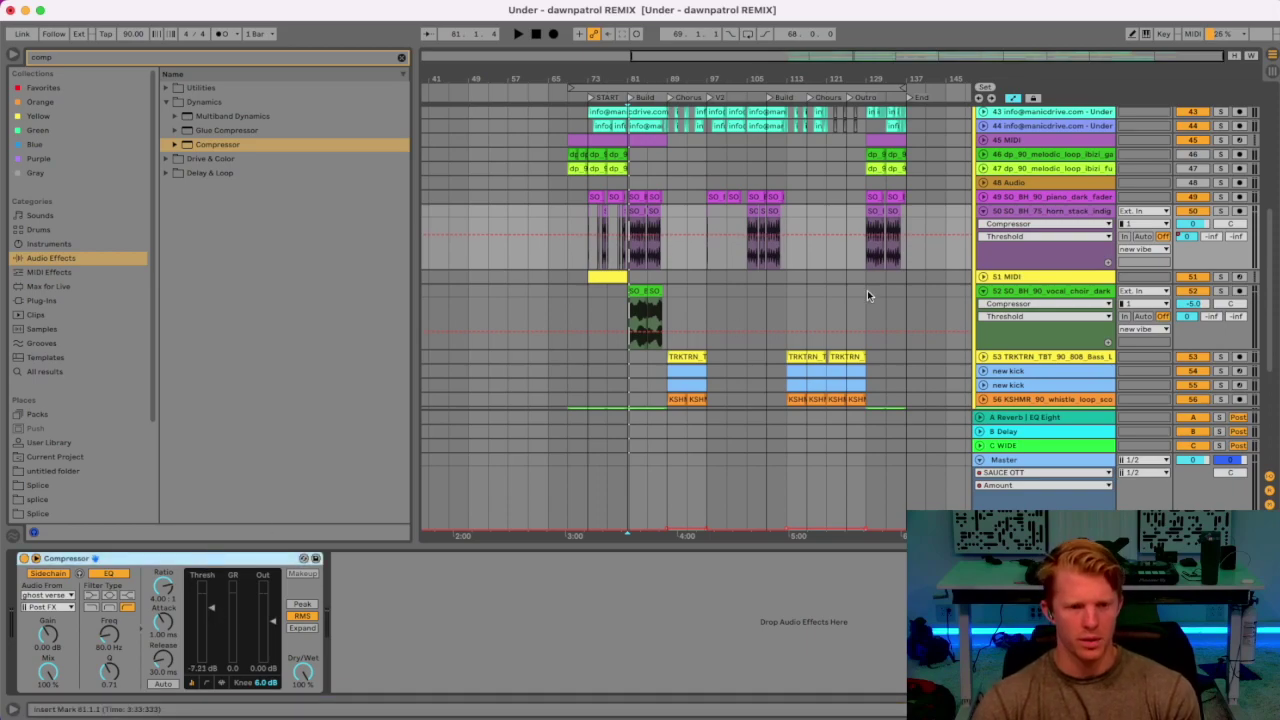
Solo the 49 piano track, paste the sidechained Compressor after its EQ Eight, and set the threshold to about -21.3 dB.
left_click(983, 198)
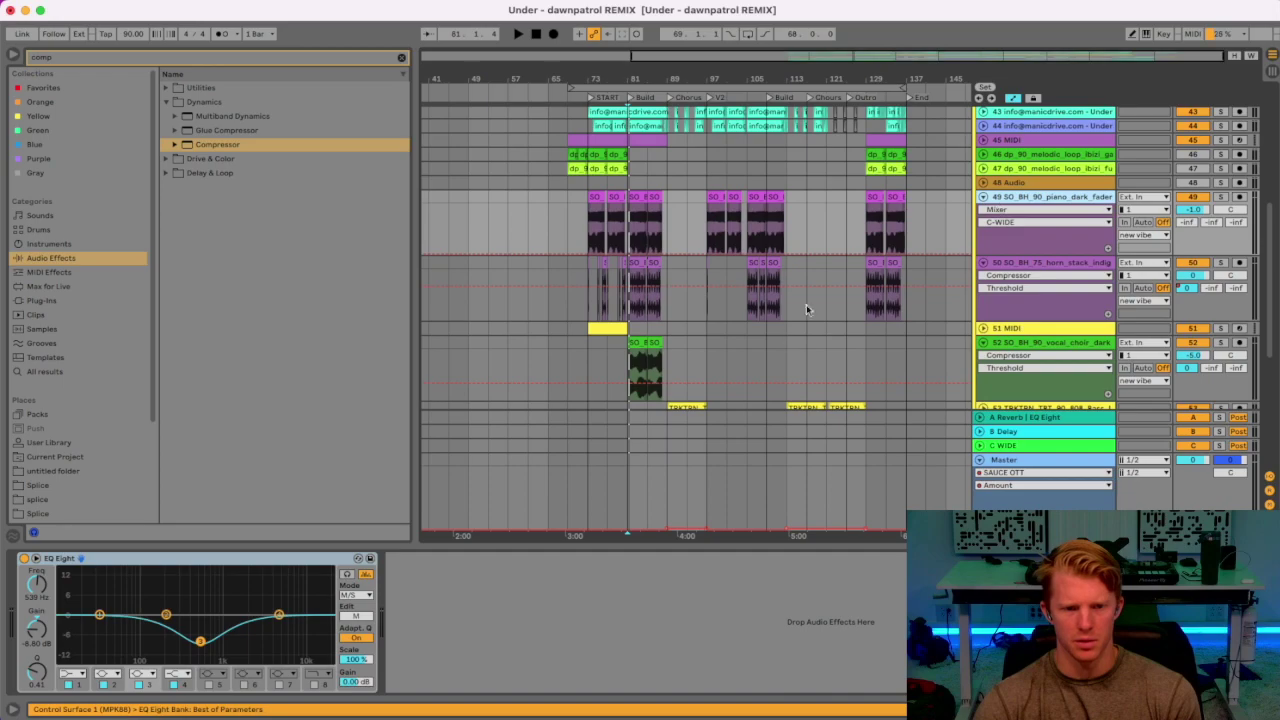
left_click(1220, 197)
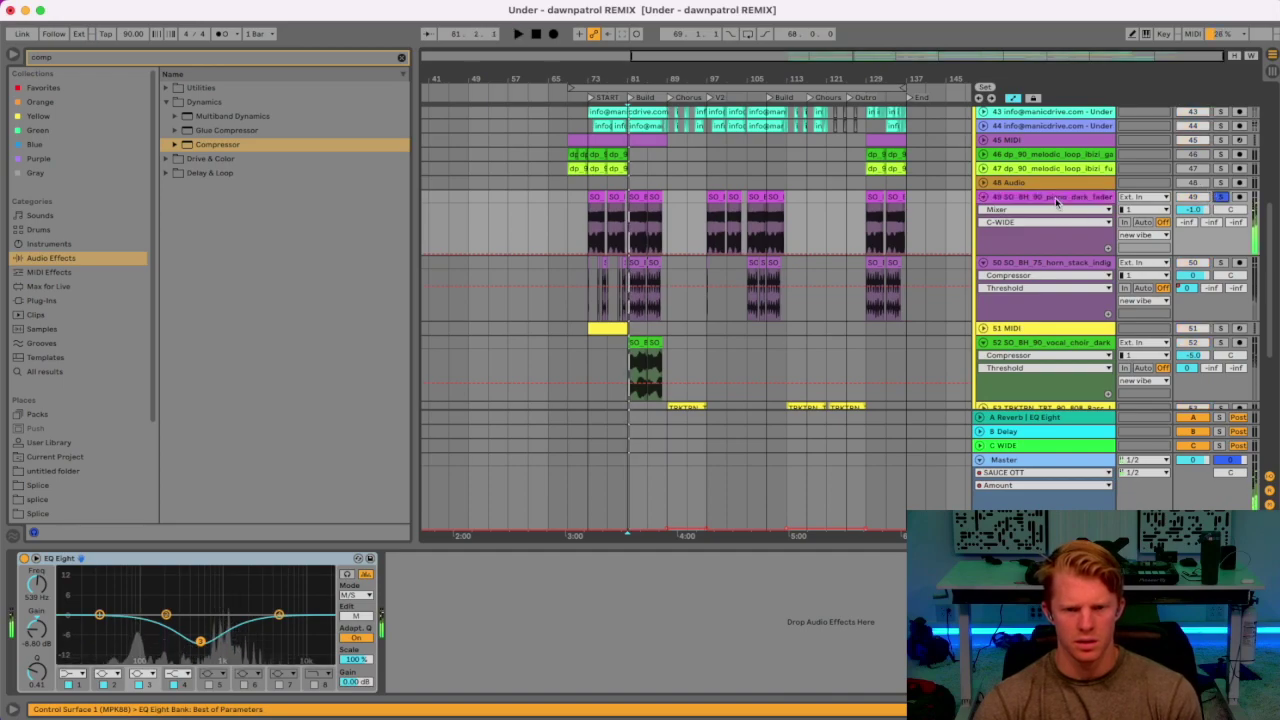
left_click(588, 633)
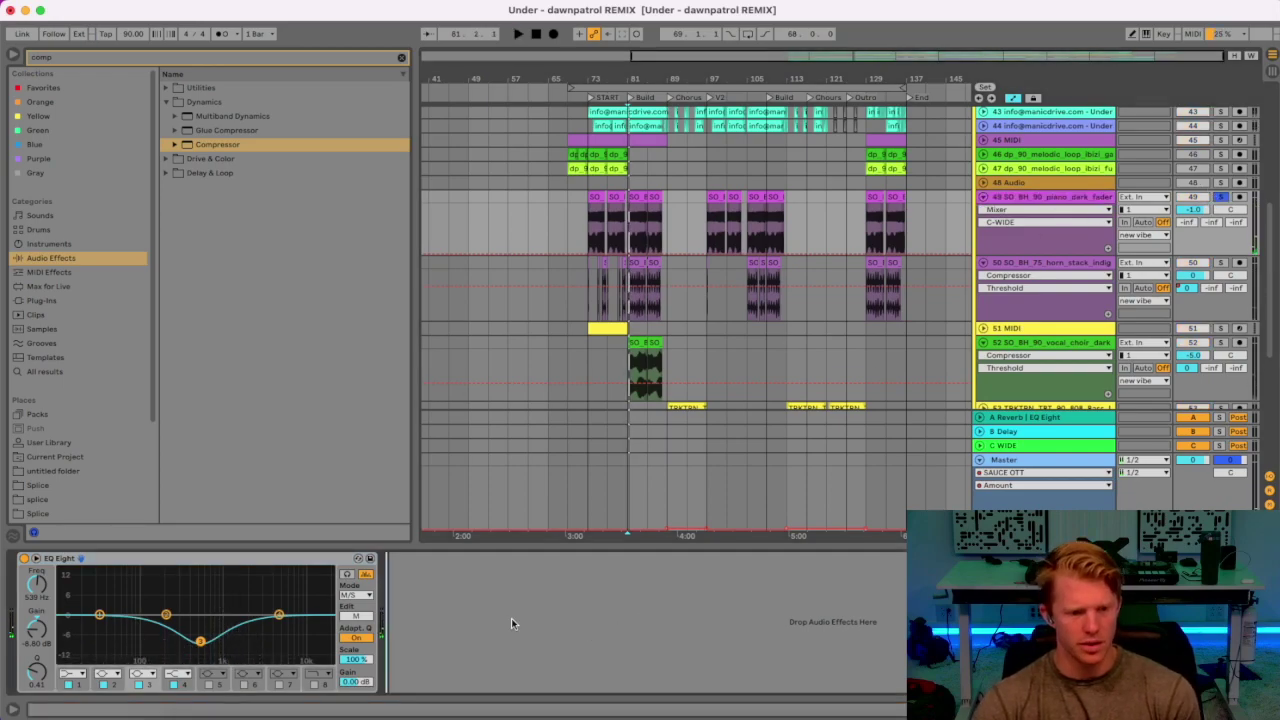
key("super+v")
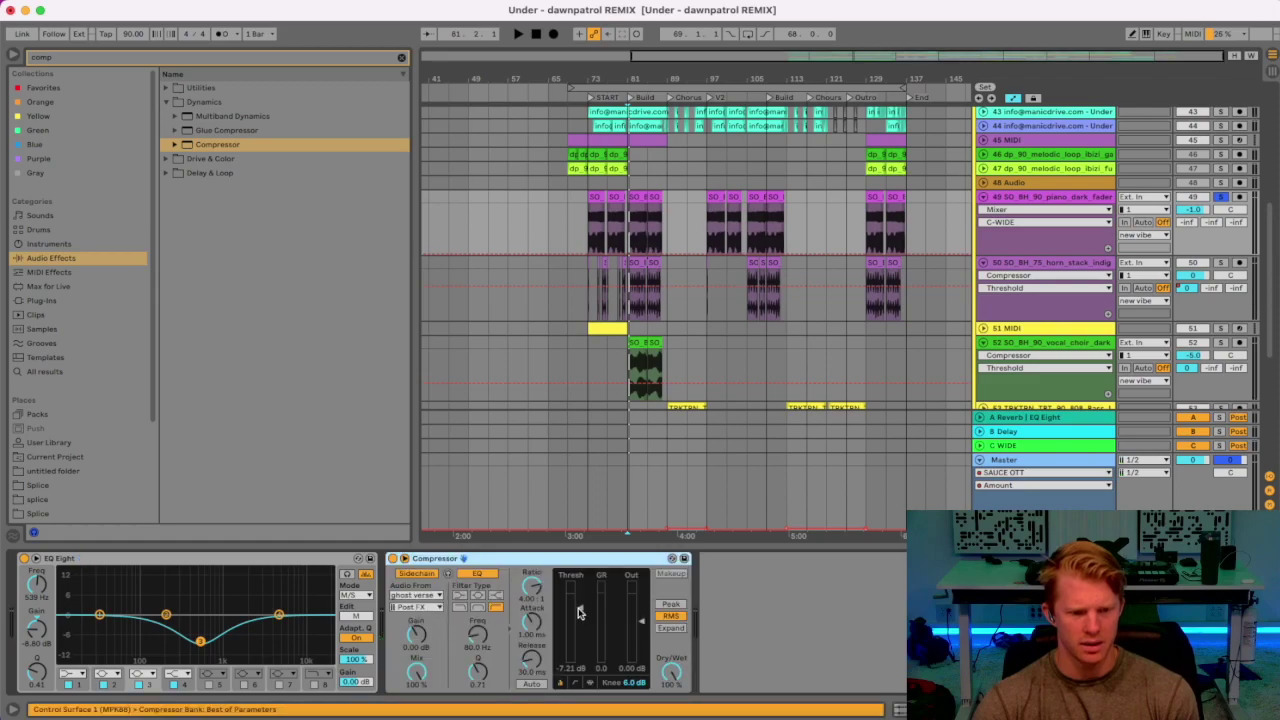
left_click_drag(578, 610, 578, 618)
key("space")
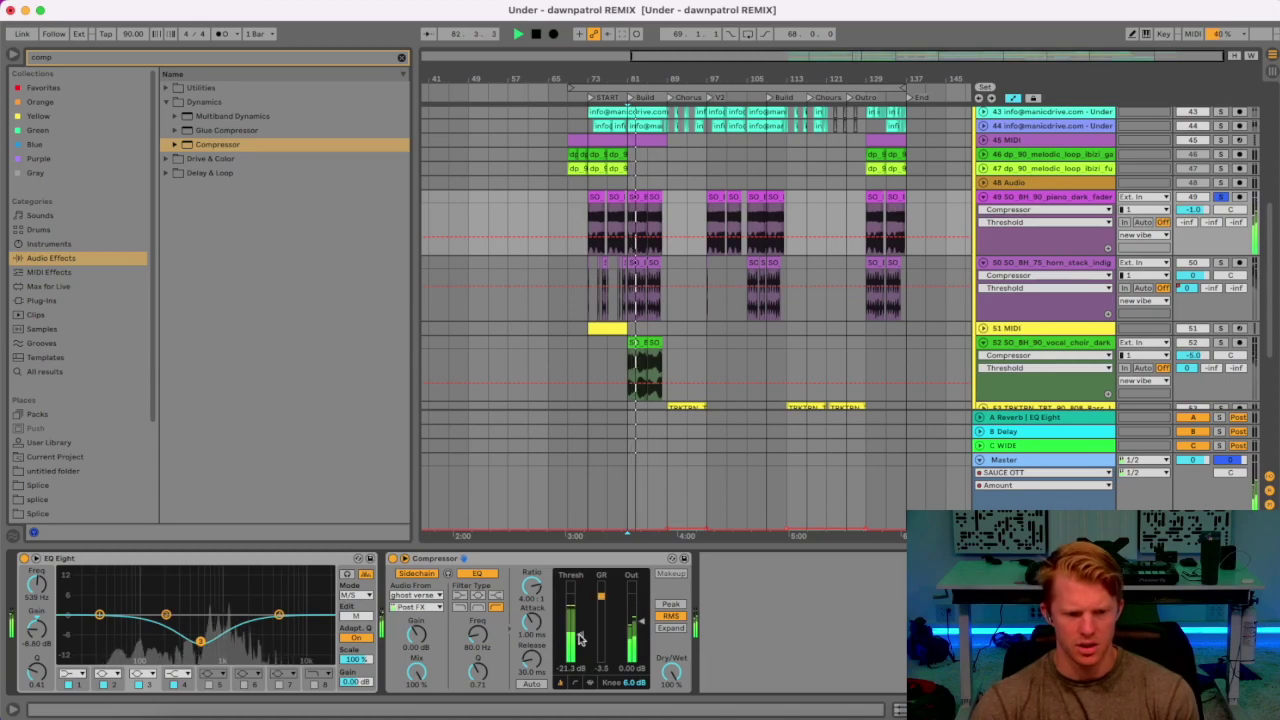
key("space")
Paste the ghost verse sidechained Compressor after the existing kick-sidechained one on the 41 Serum track.
scroll(938, 240, "up", 3)
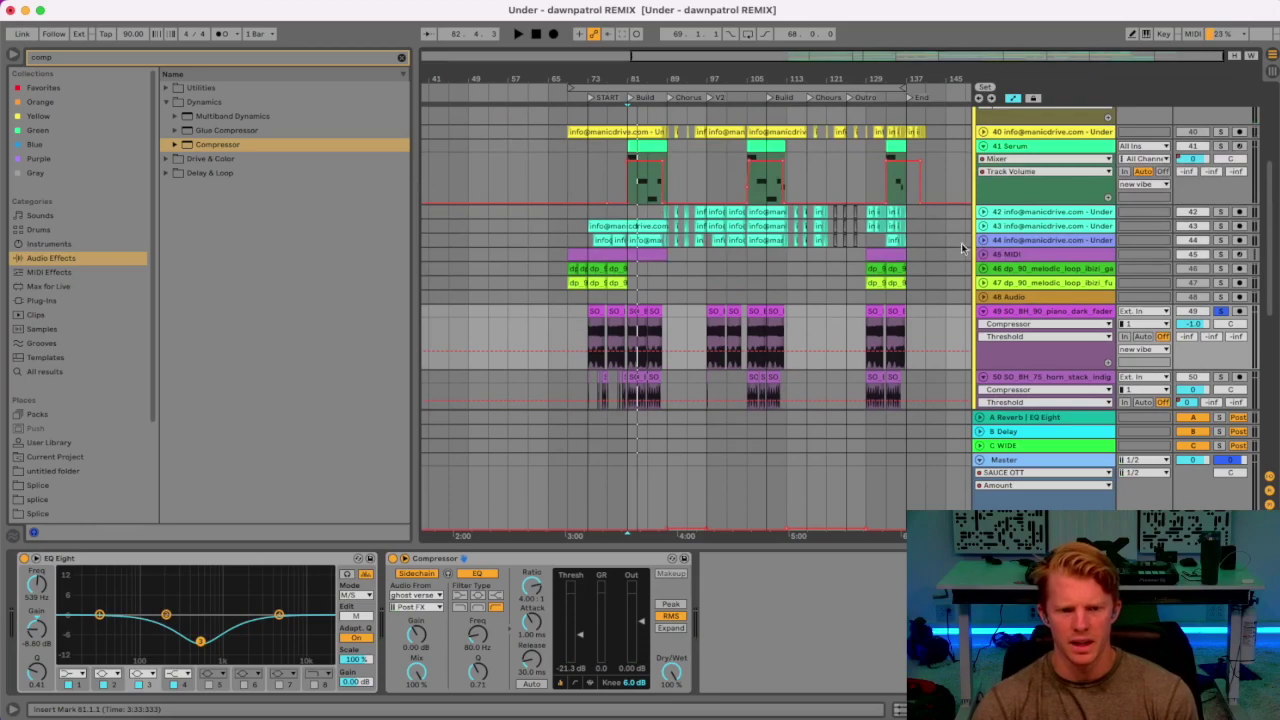
left_click(1008, 147)
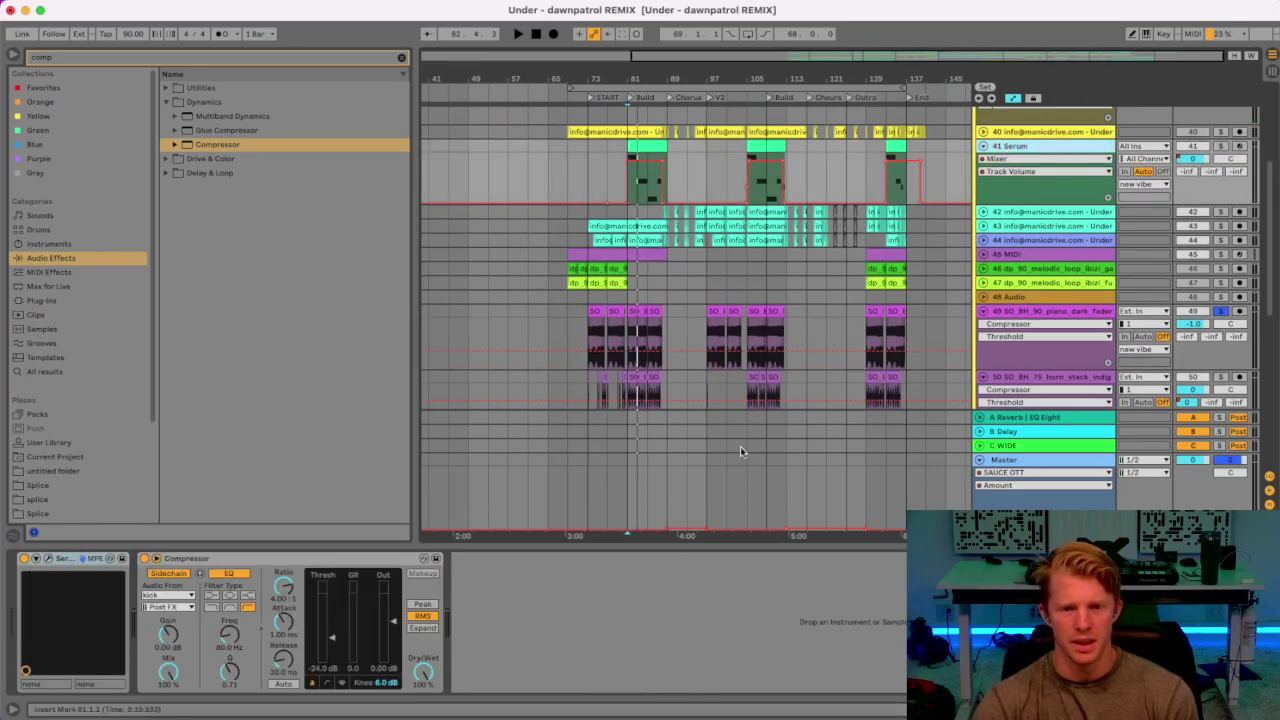
key("space")
key("space")
left_click(515, 594)
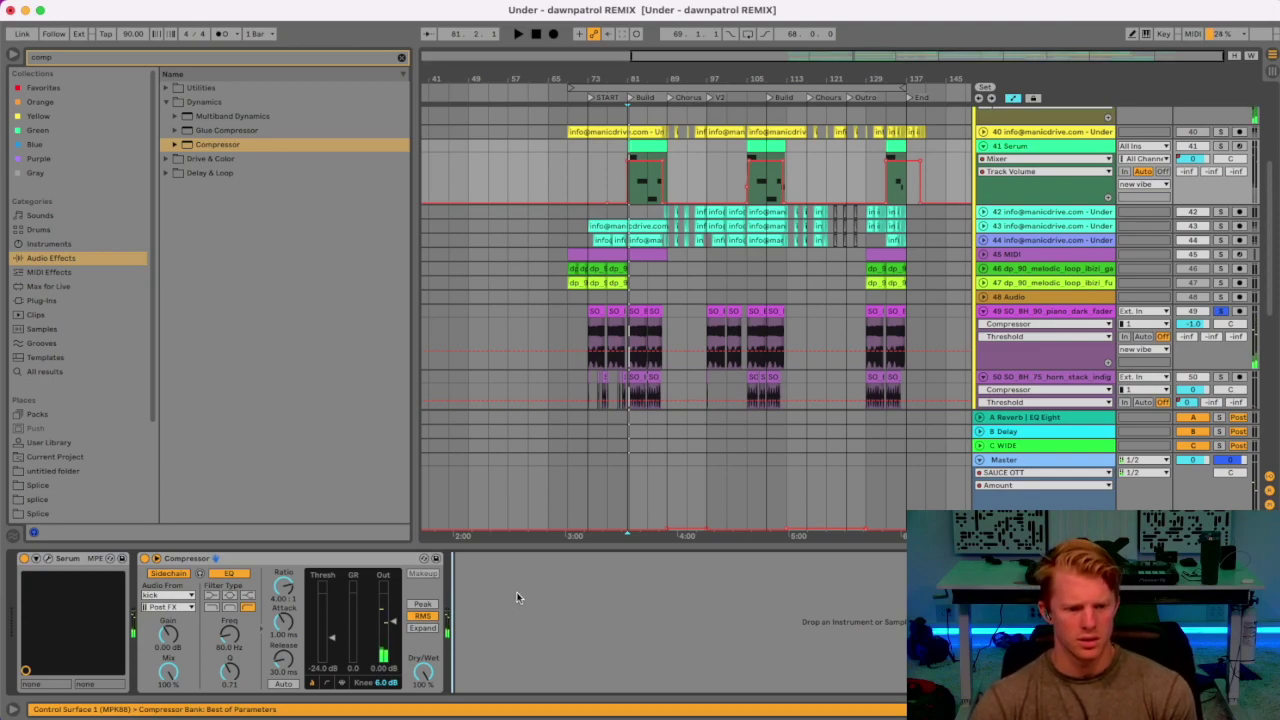
key("super+v")
Adjust the ghost verse Compressor's threshold on the 41 Serum track while playing it in the mix and soloed, and unsolo it.
key("space")
left_click_drag(646, 607, 646, 638)
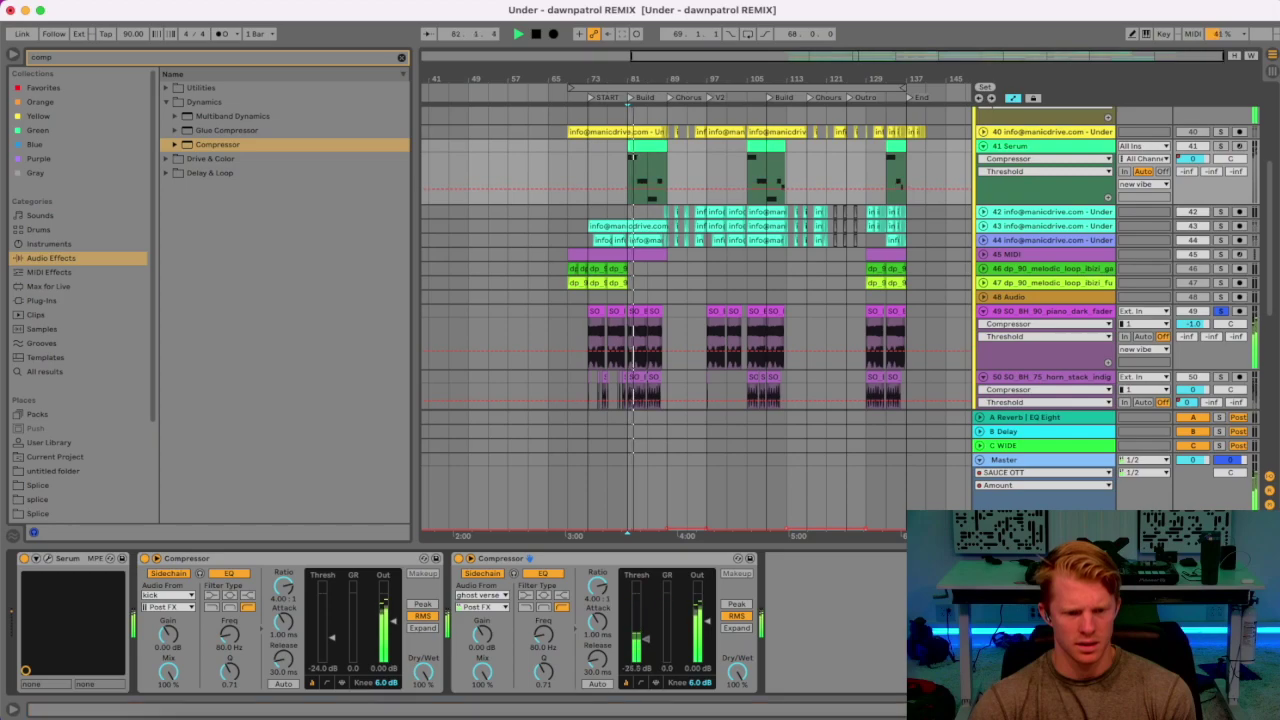
left_click(1220, 145)
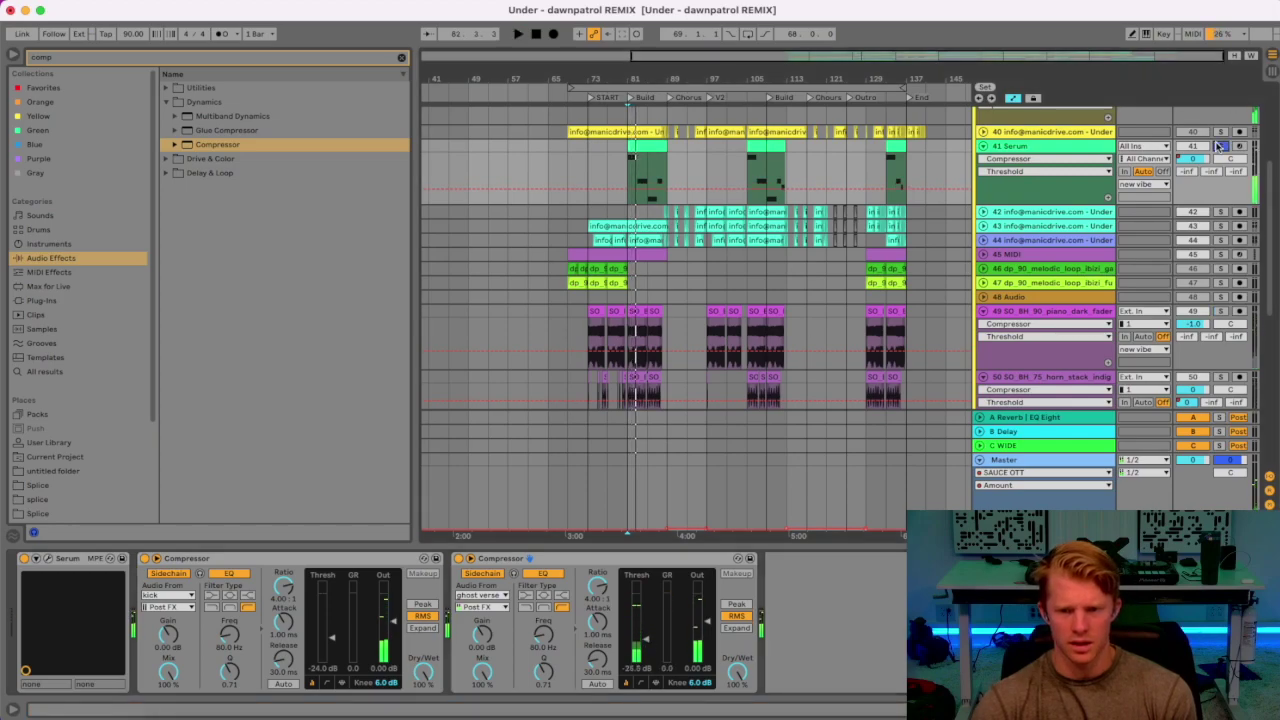
key("space")
key("space")
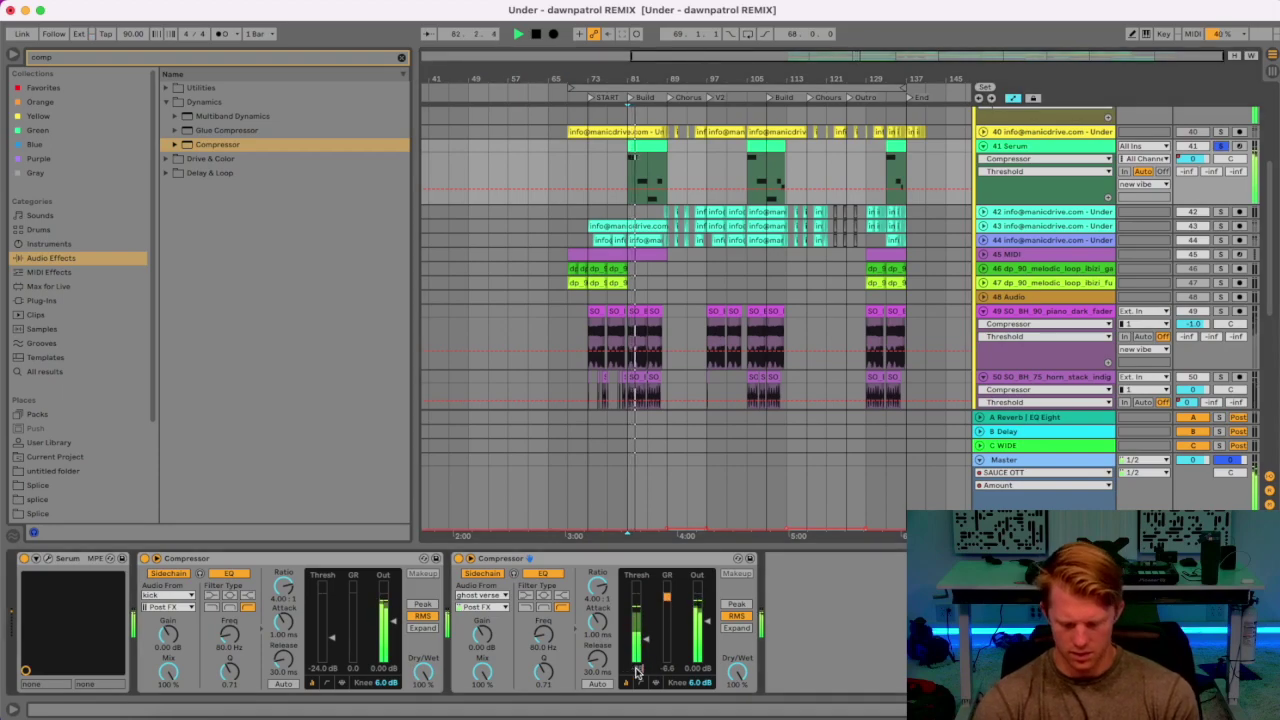
left_click(1220, 132)
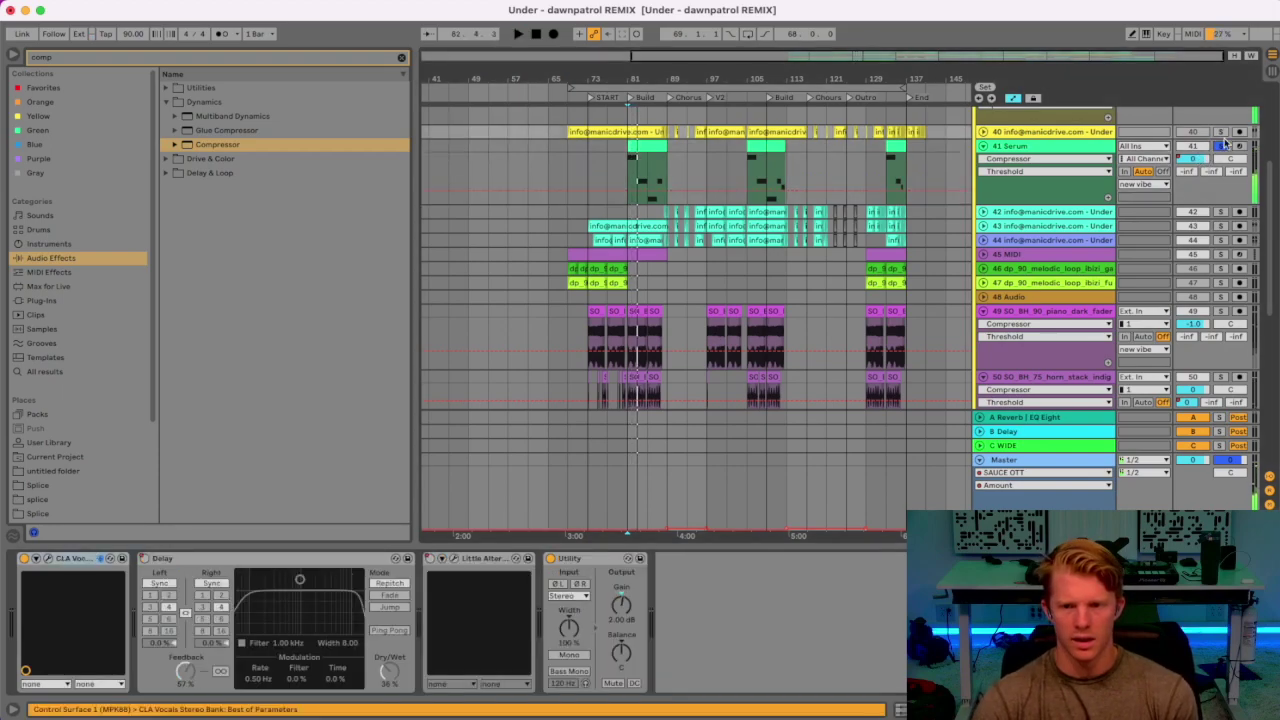
left_click(1220, 132)
Unfold audio track 40 in the arrangement and hide the device view to show more of the tracks below.
left_click(983, 133)
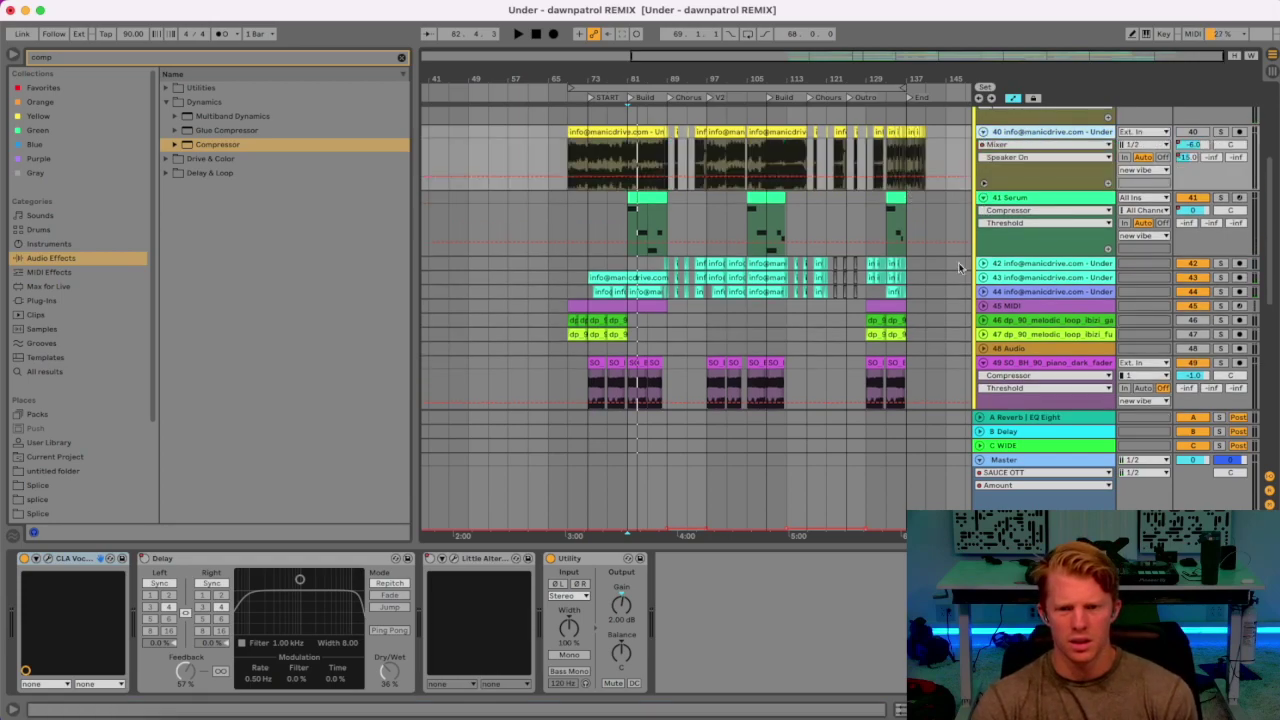
scroll(960, 317, "down", 5)
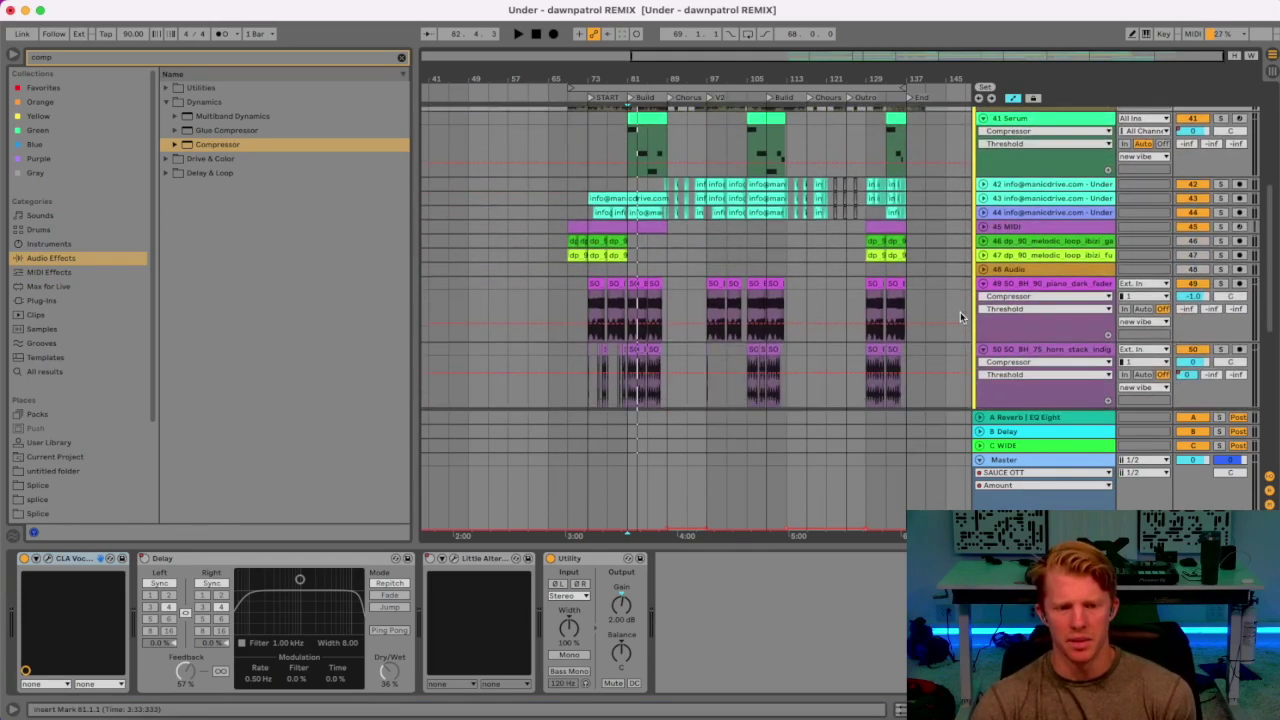
scroll(960, 317, "down", 3)
key("super+alt+l")
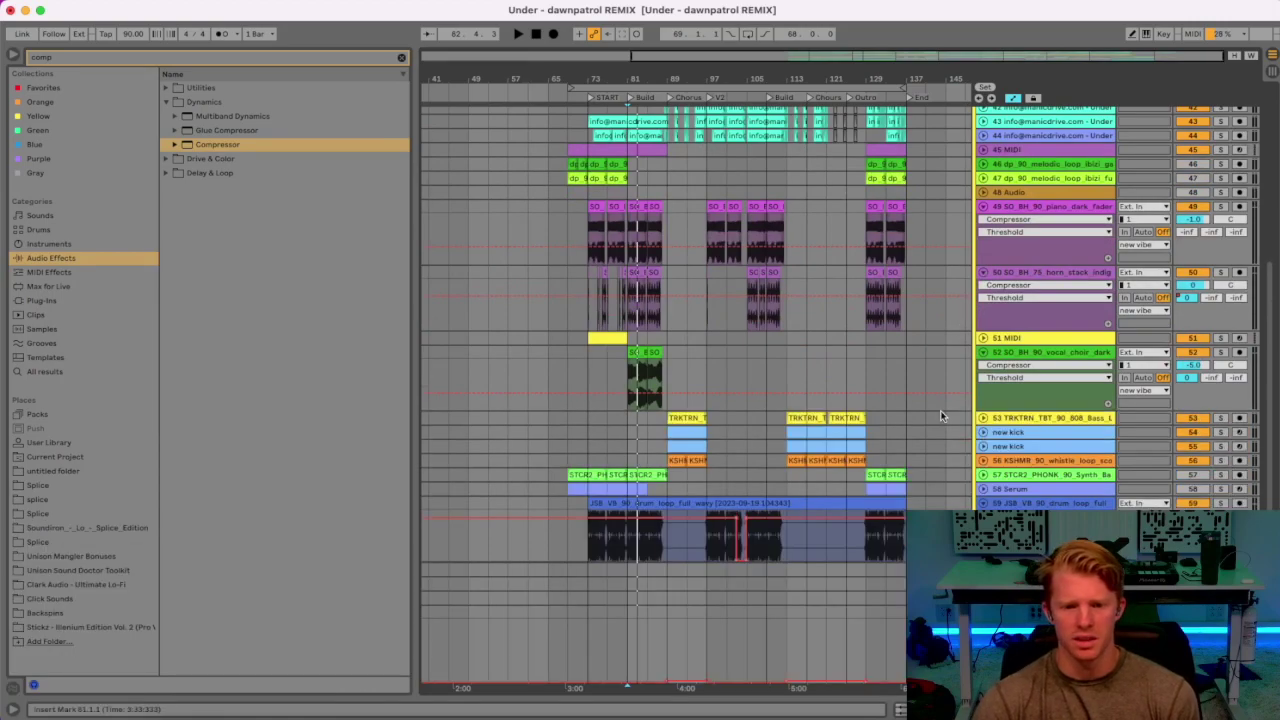
Fold the 52 vocal choir, 50 horn stack, 49 piano, 59 drum loop and shakers tracks in the arrangement.
scroll(960, 416, "up", 3)
left_click(983, 456)
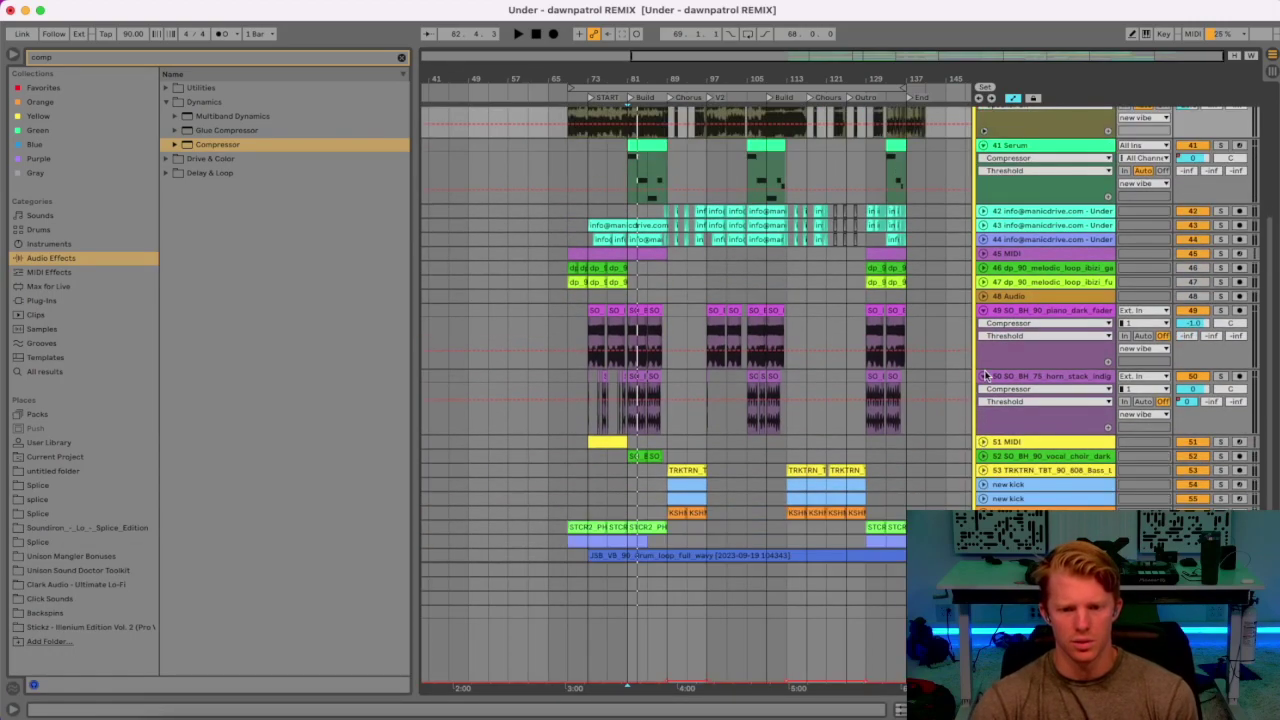
left_click(984, 376)
left_click(985, 311)
scroll(983, 380, "down", 2)
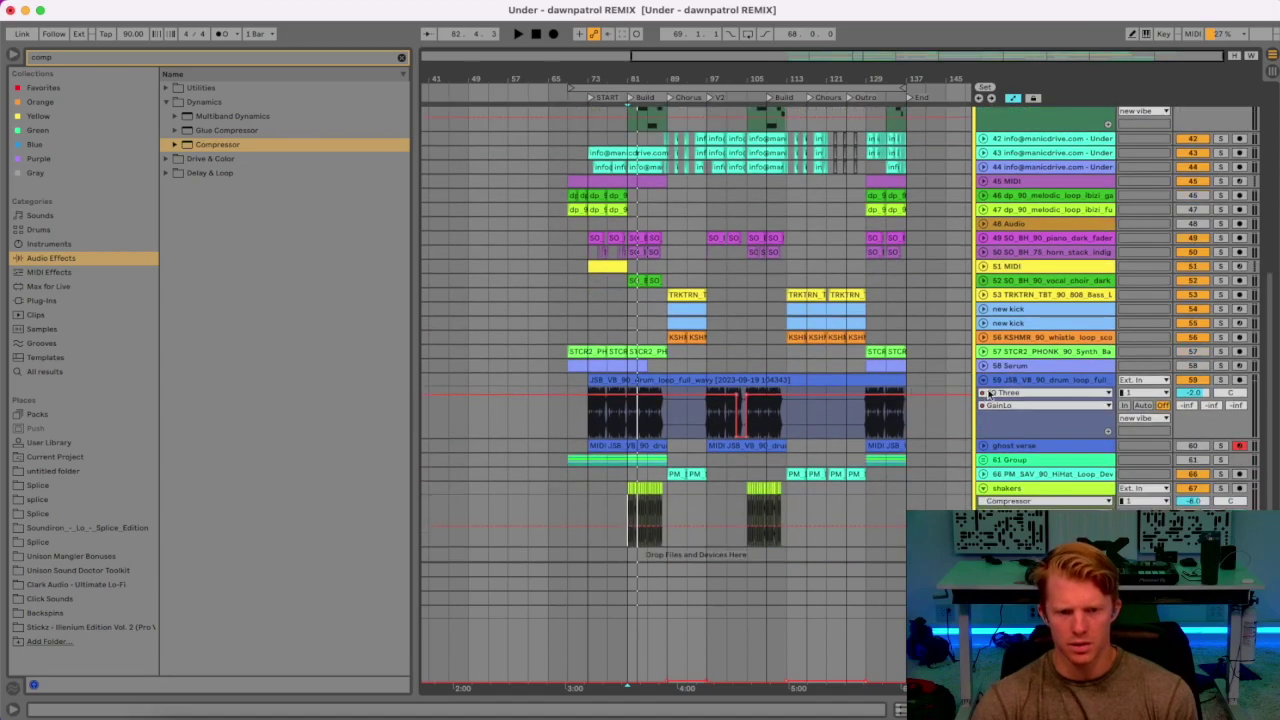
left_click(984, 381)
left_click(983, 437)
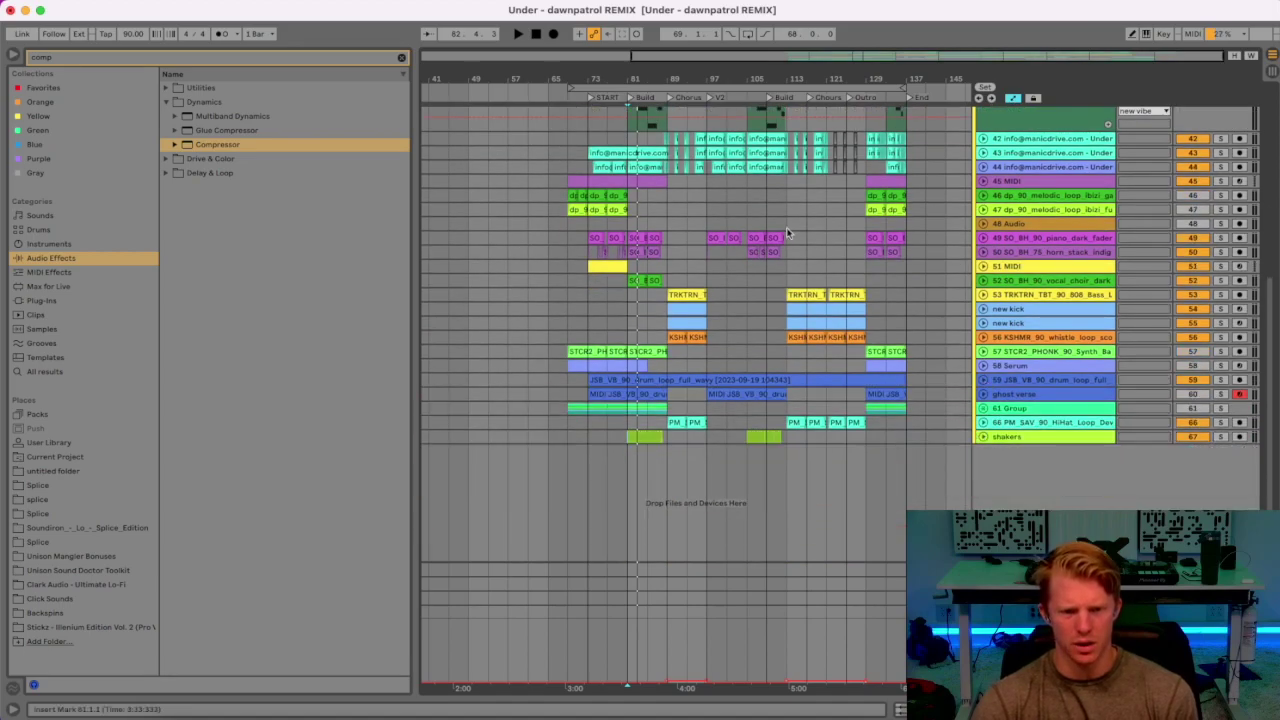
Delete the clip sections from bar 69 to bar 73 on tracks 44 through 66.
left_click(567, 155)
key("space")
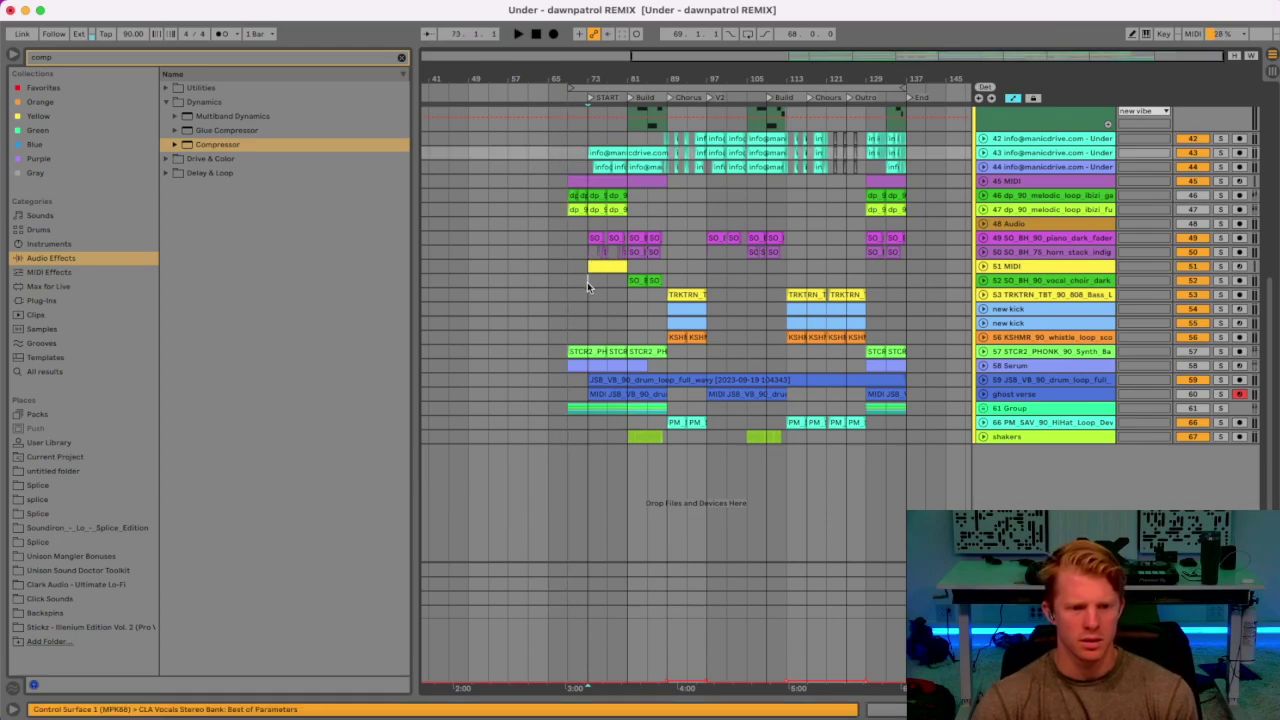
left_click(587, 283)
left_click_drag(562, 170, 588, 424)
key("Delete")
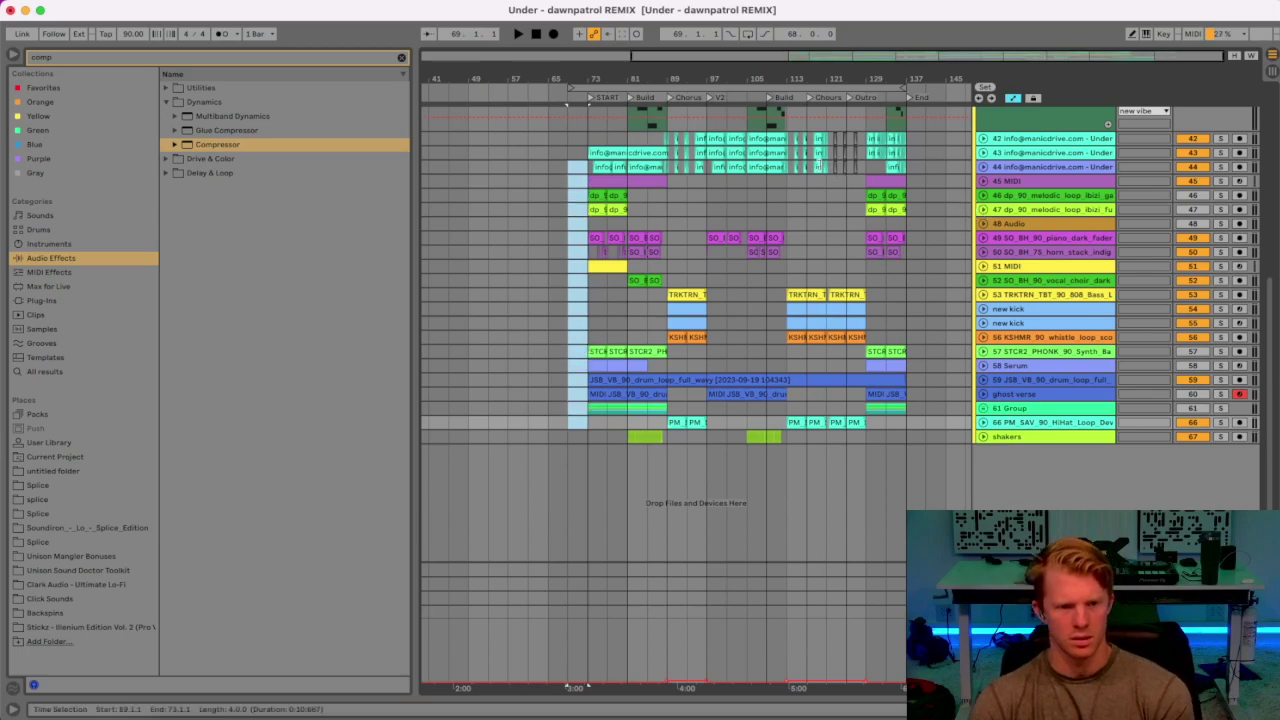
Play the arrangement from bar 73 into the Build section and open the envelopes of the first 41 Serum clip.
left_click(607, 196)
key("space")
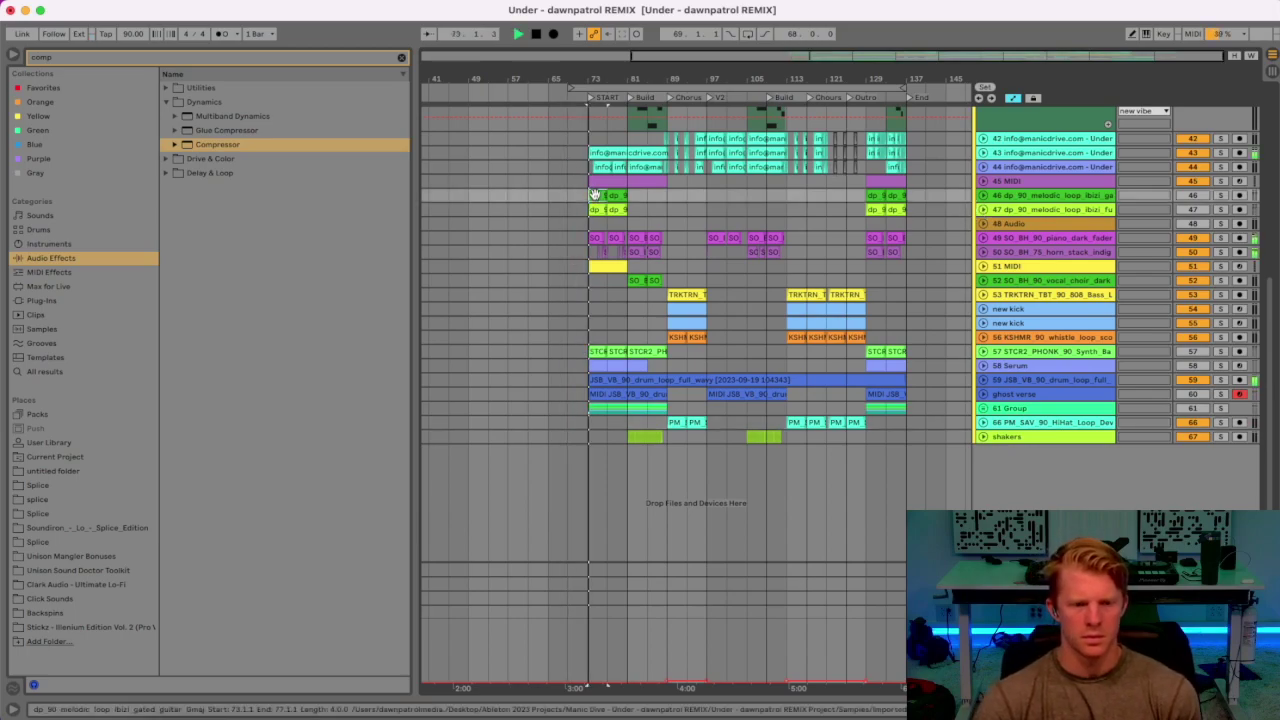
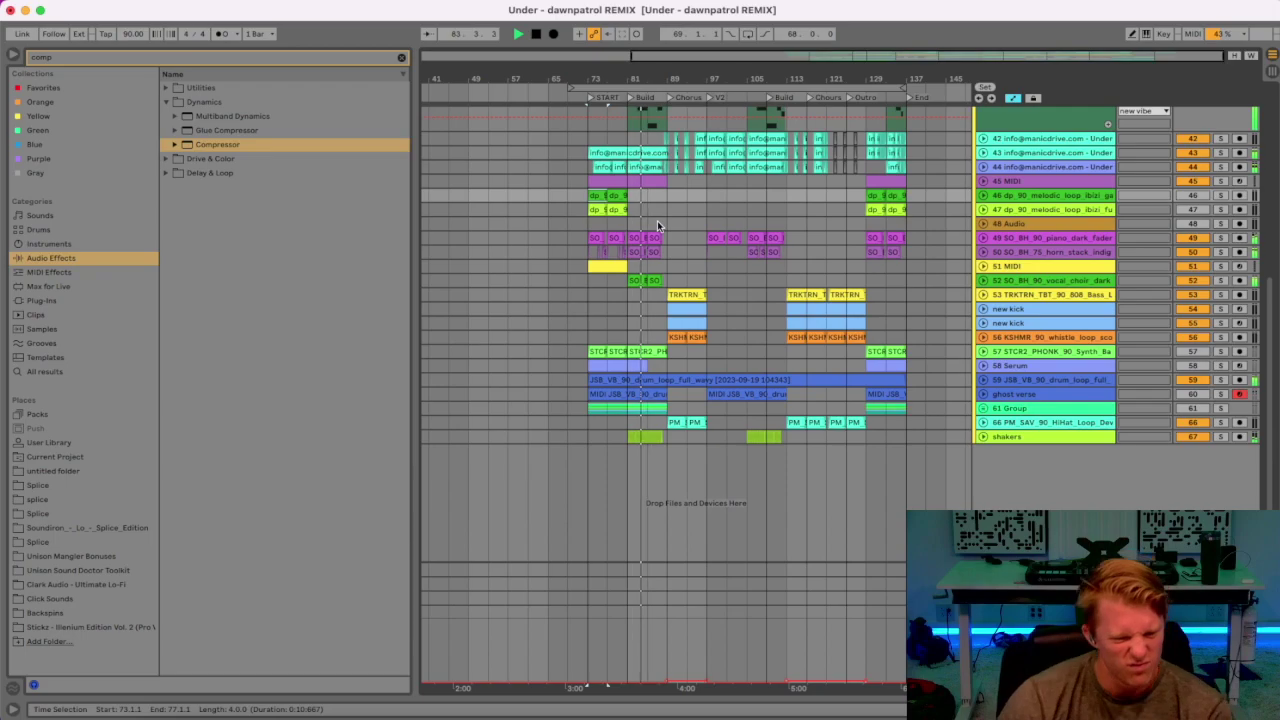
scroll(647, 176, "up", 3)
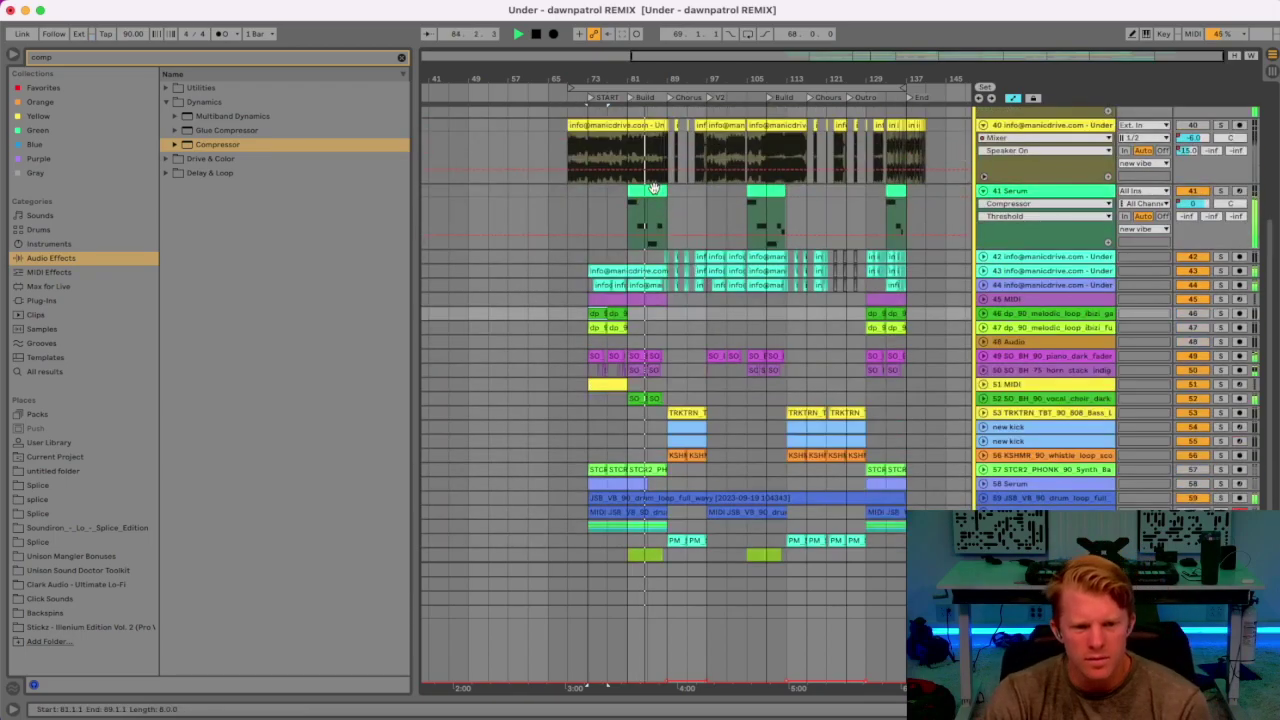
double_click(654, 190)
left_click(205, 343)
Draw a short downward ramp ending at bar 13 in the clip's Compressor Threshold envelope and play it back.
key("space")
left_click_drag(805, 528, 810, 655)
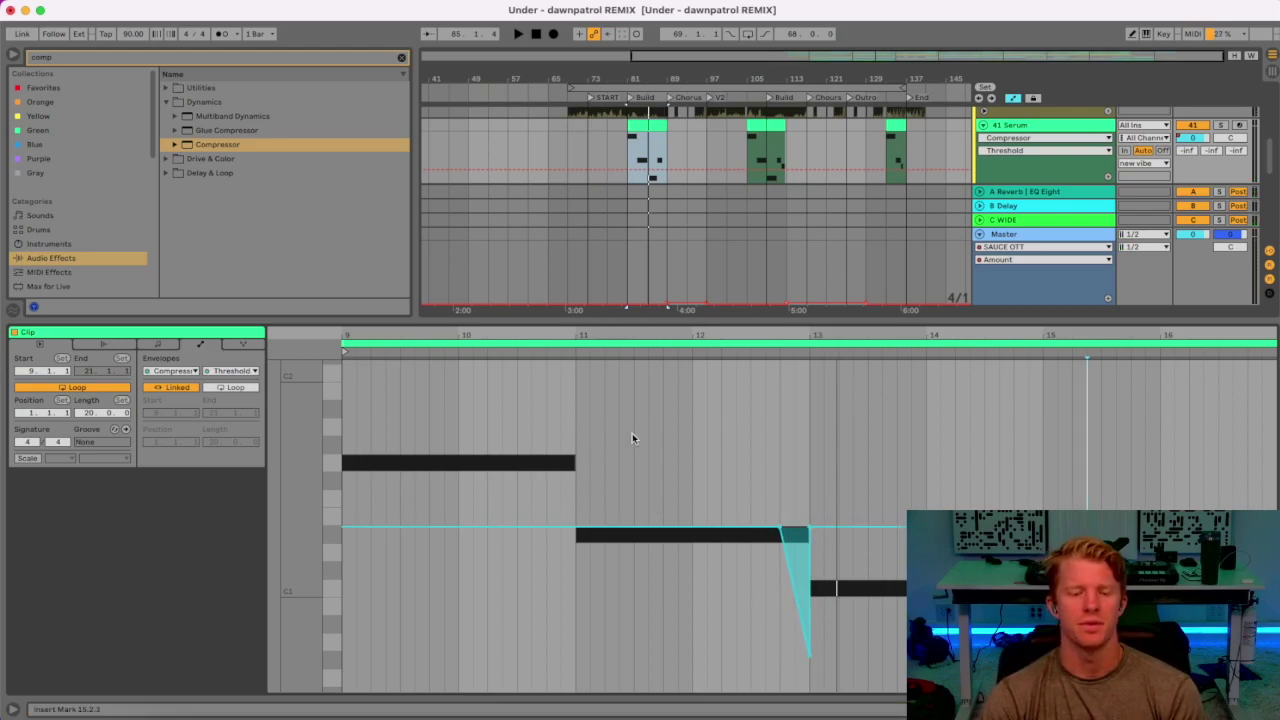
left_click(558, 349)
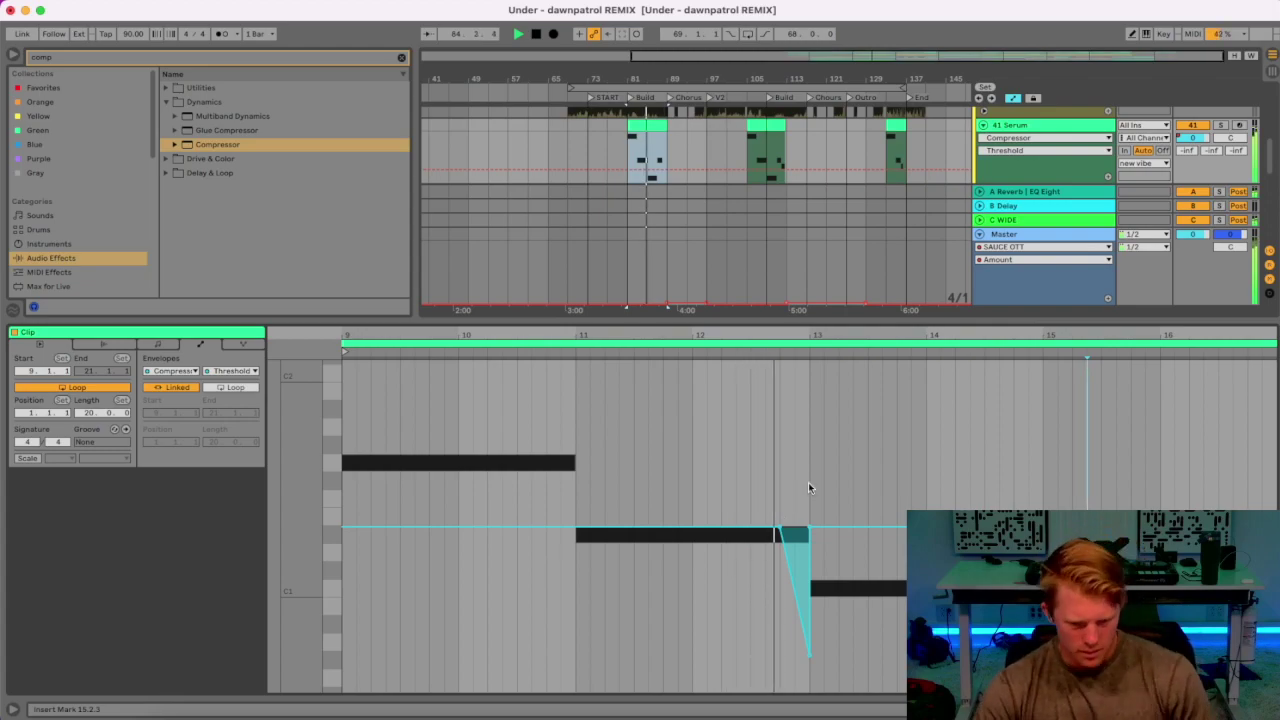
key("space")
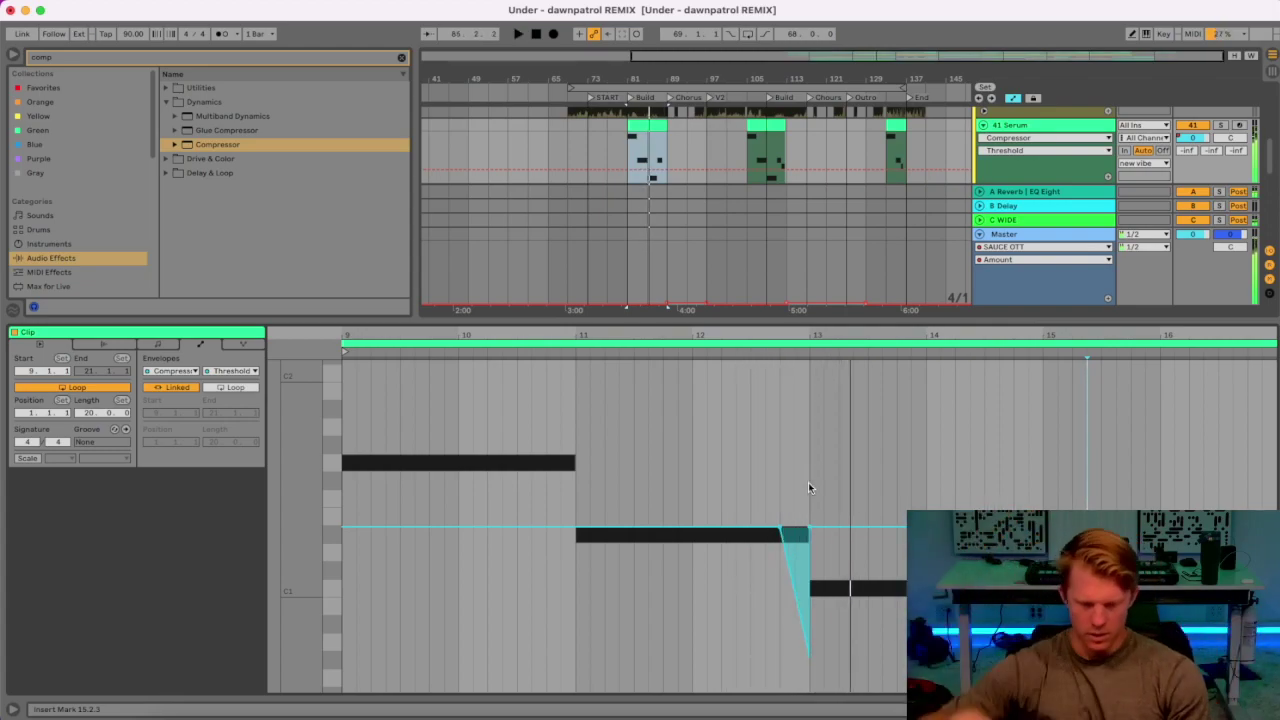
Solo the 41 Serum track and play its first clip looped over bars 81 to 89 with the metronome on.
left_click(1221, 126)
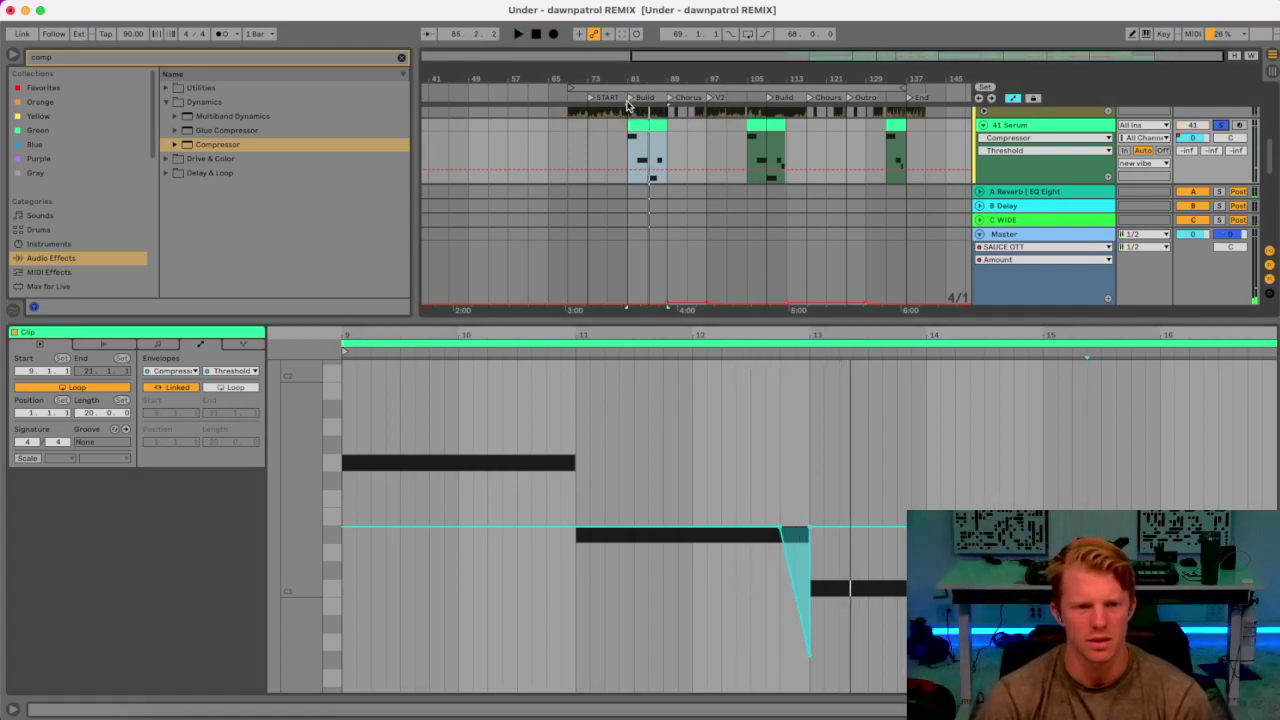
key("super+l")
left_click(223, 35)
key("space")
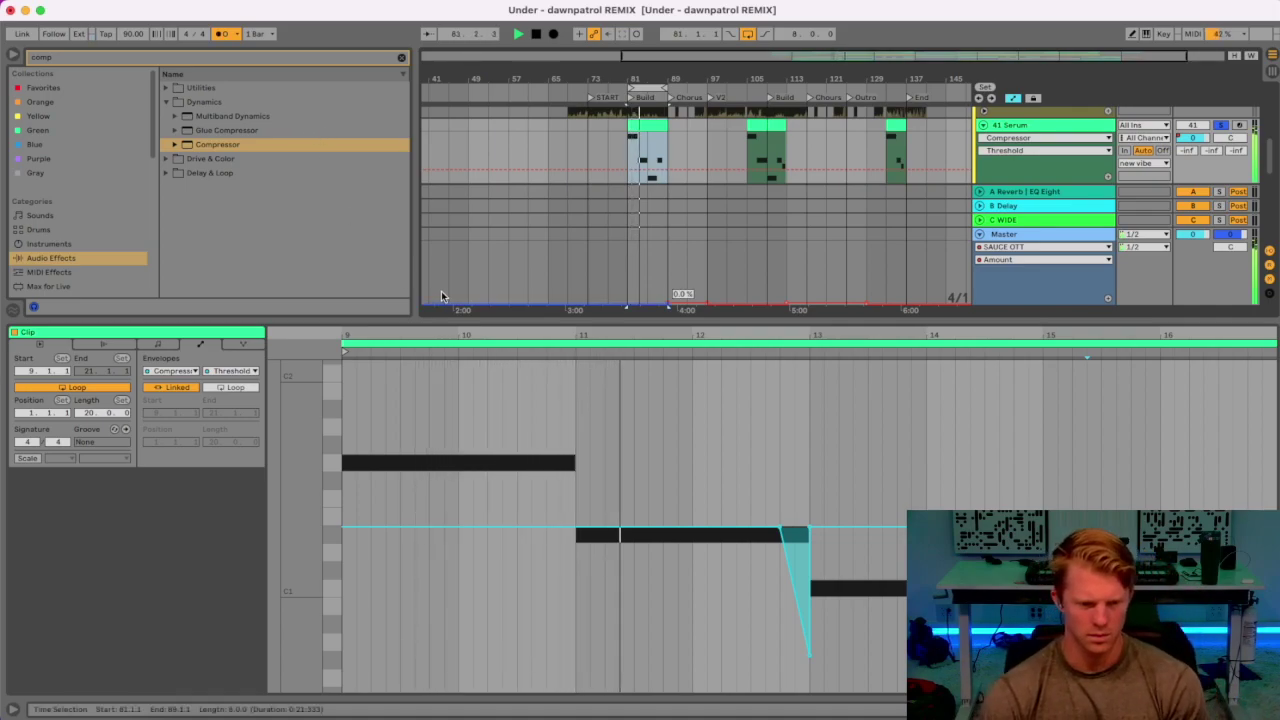
Try starting the Compressor Threshold ramp slightly earlier before bar 13, and clear the ramp from the envelope.
mouse_move(781, 528)
left_mouse_down()
mouse_move(771, 523)
mouse_move(789, 522)
mouse_move(781, 530)
left_mouse_up()
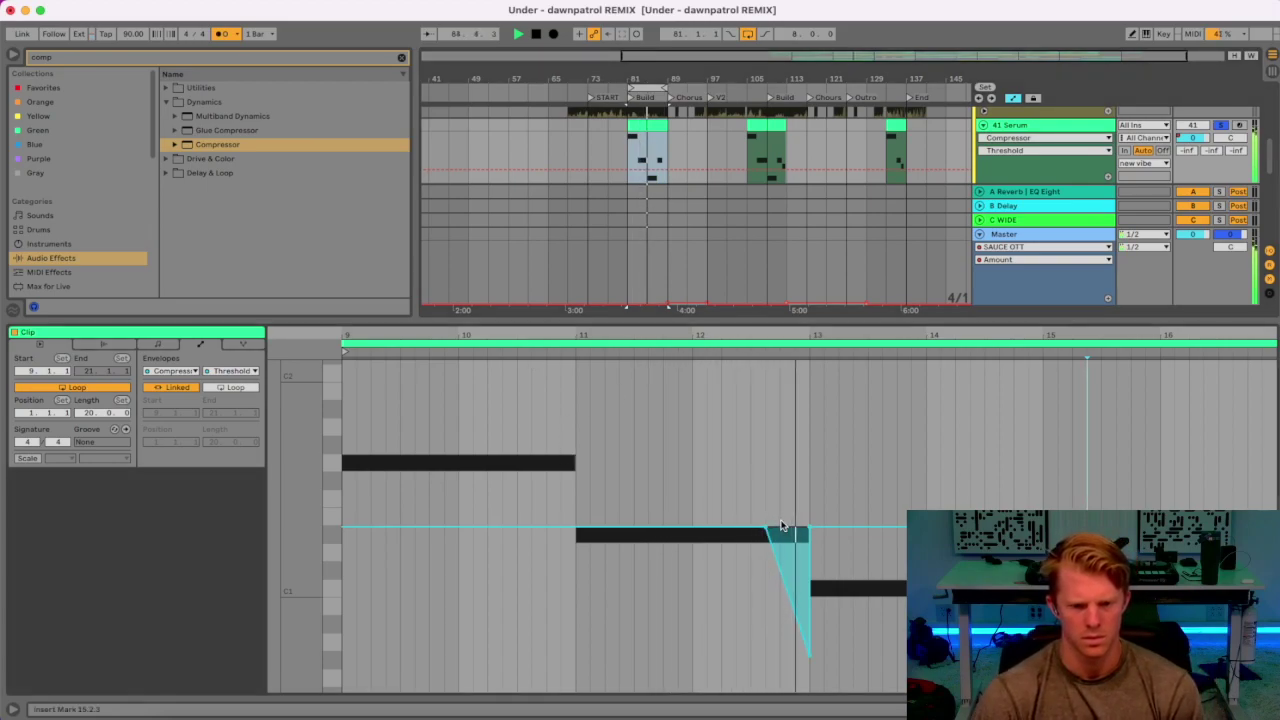
key("space")
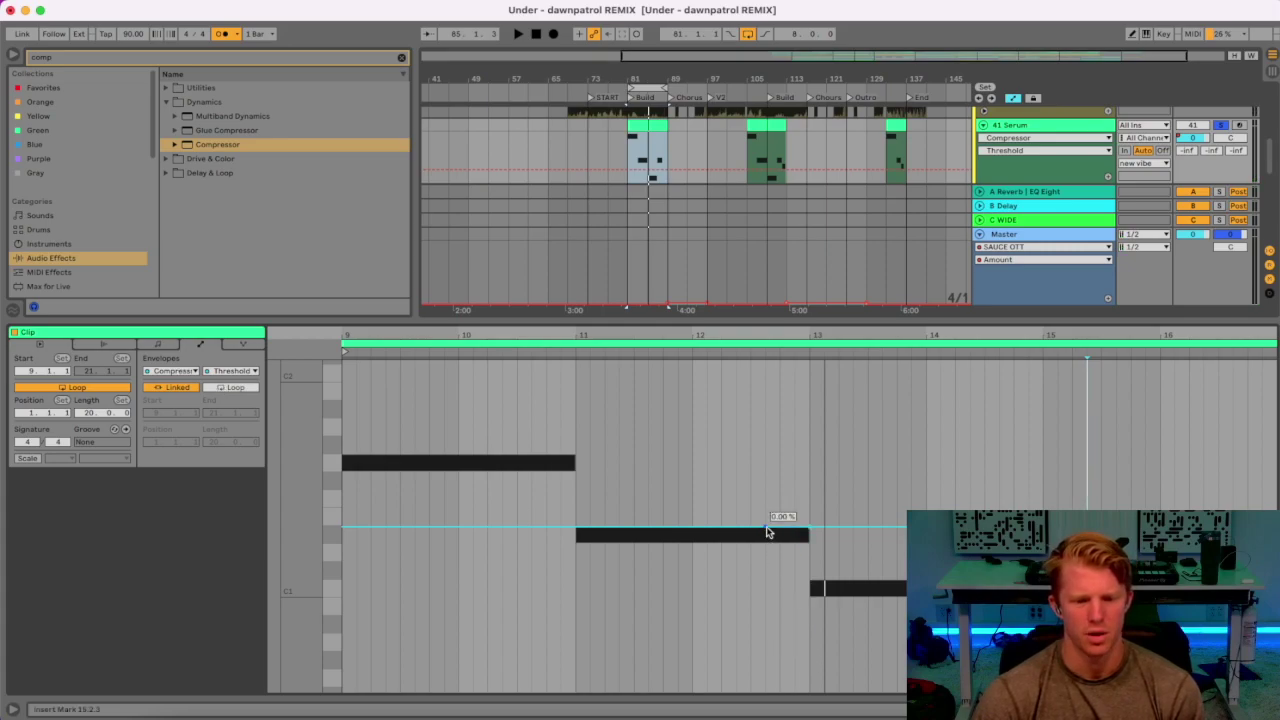
Switch to the MIDI Ctrl Pitch Bend envelope and draw a curved downward bend over about the last two beats before bar 13.
left_click(175, 371)
left_click(170, 378)
left_click(232, 371)
left_click(230, 10)
left_click(751, 527)
left_click(809, 527)
left_click_drag(809, 526, 791, 662)
key("space")
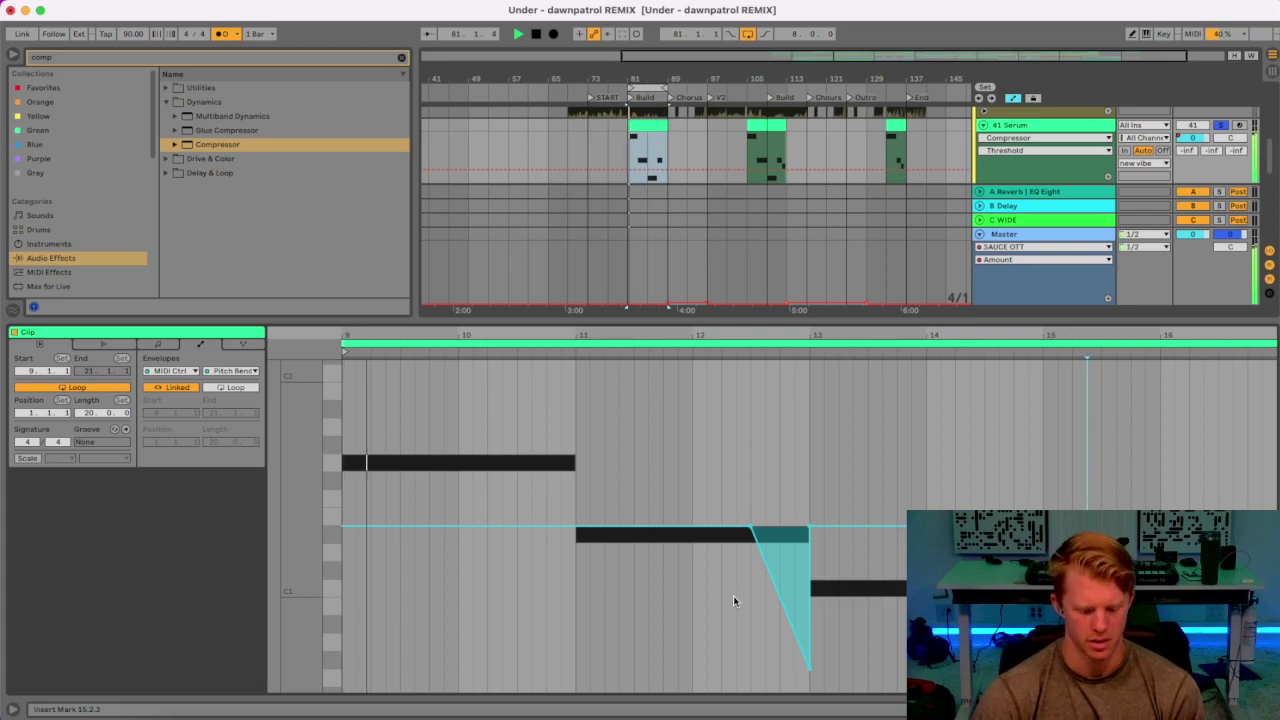
left_click_drag(776, 569, 777, 555)
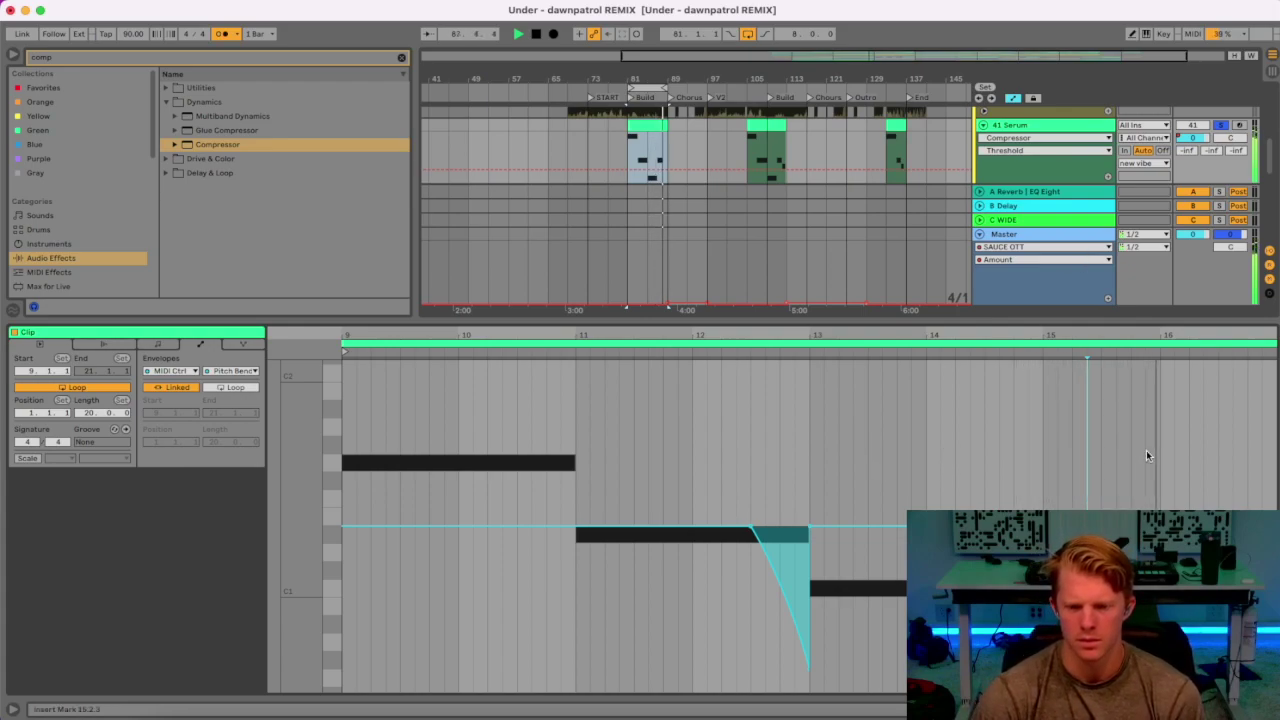
Unsolo the 41 Serum track, play the Build section from bar 81 in the full mix, and turn off the arrangement loop.
left_click(1222, 125)
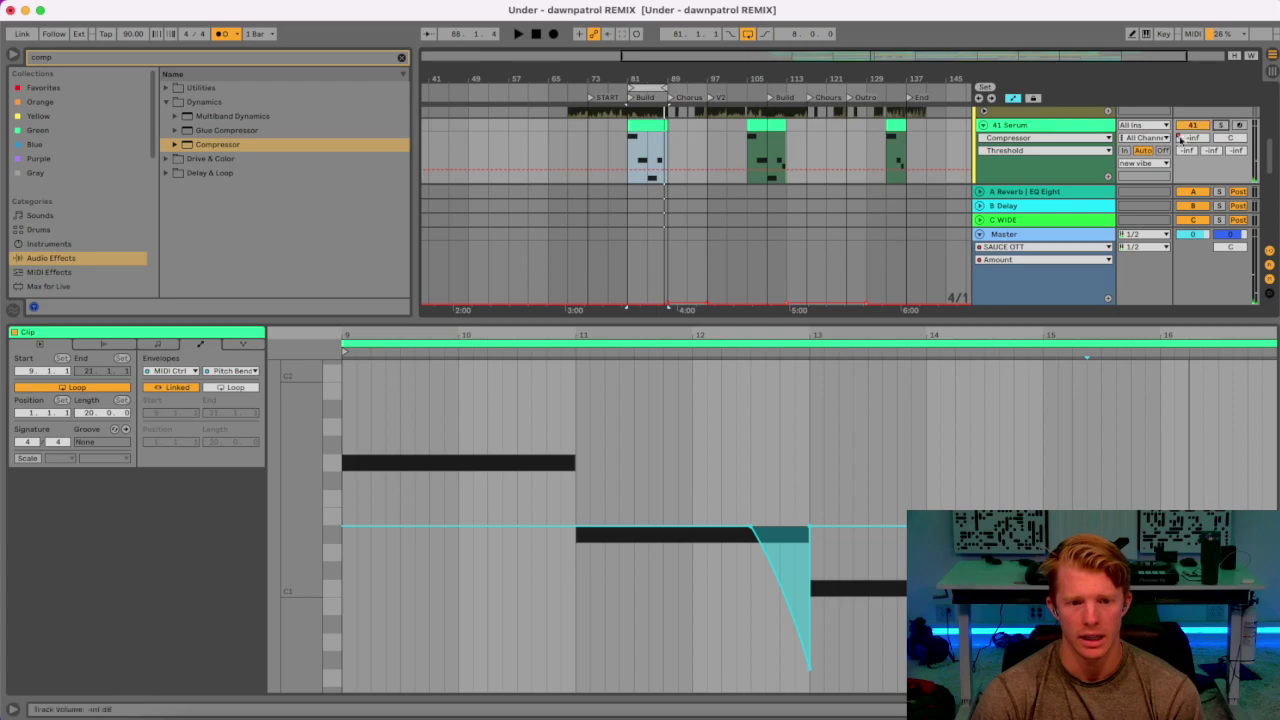
key("super+alt+l")
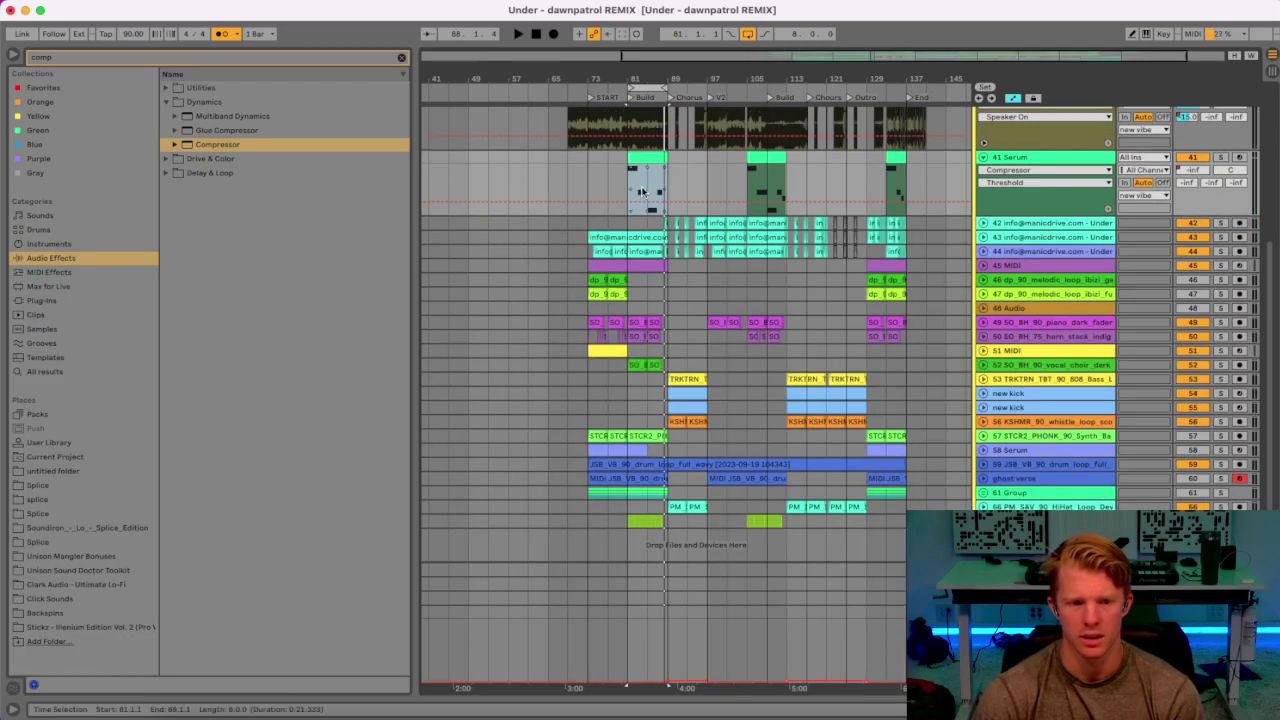
left_click(771, 158)
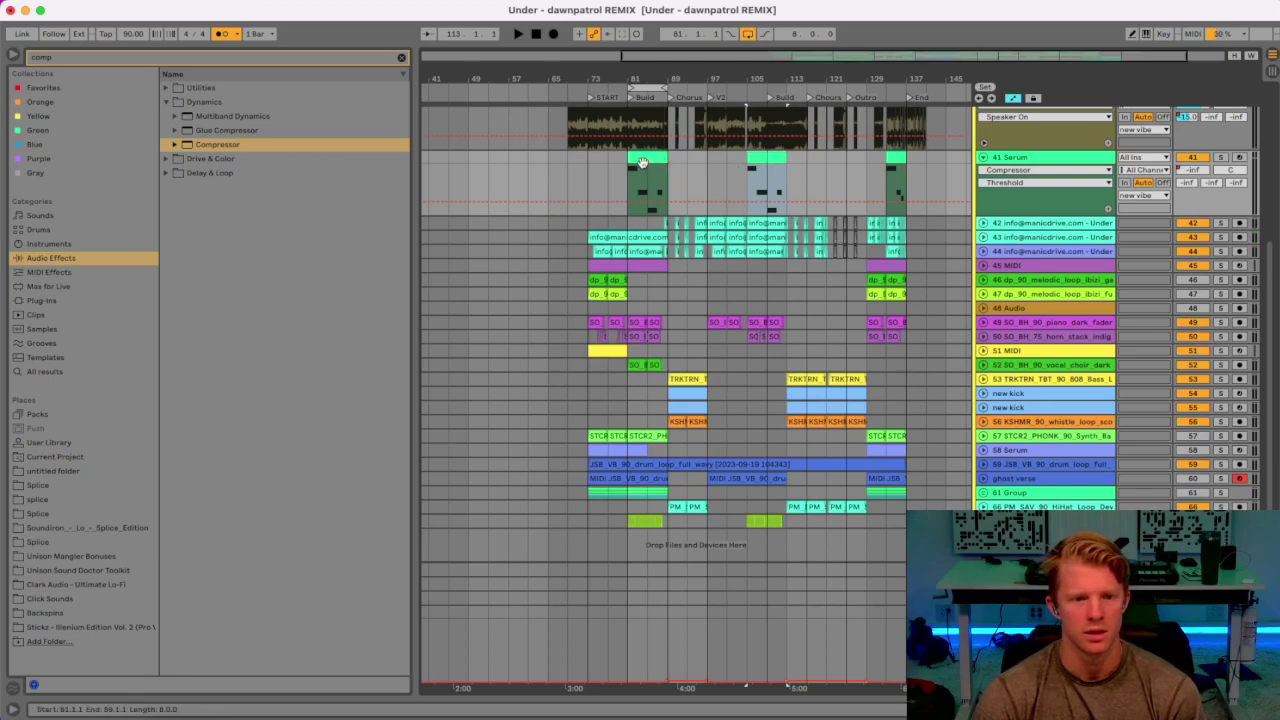
left_click(643, 162)
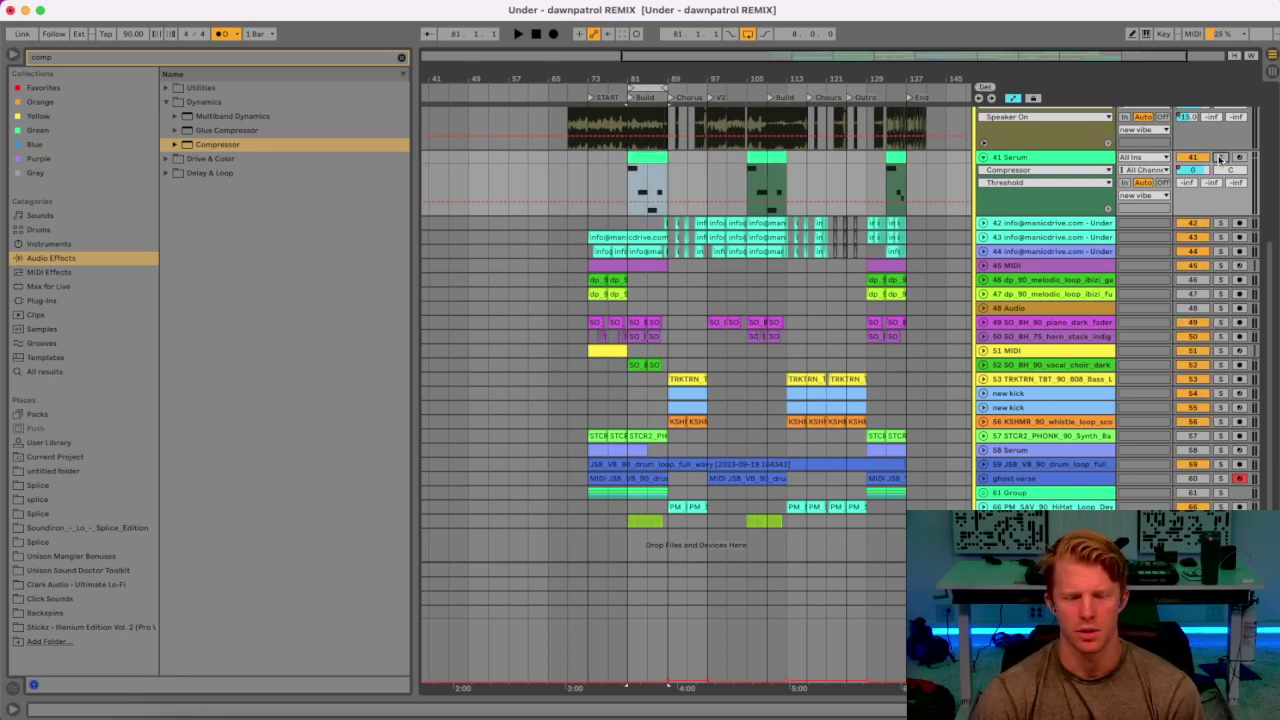
key("space")
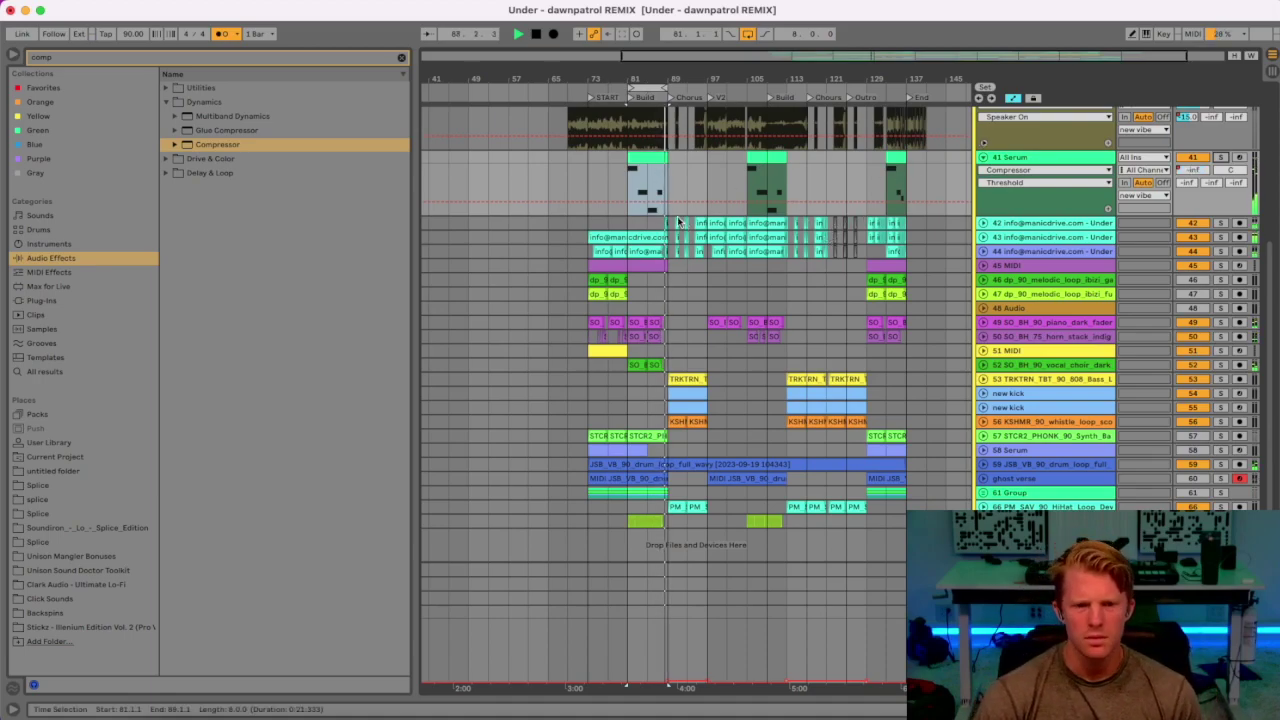
left_click(748, 34)
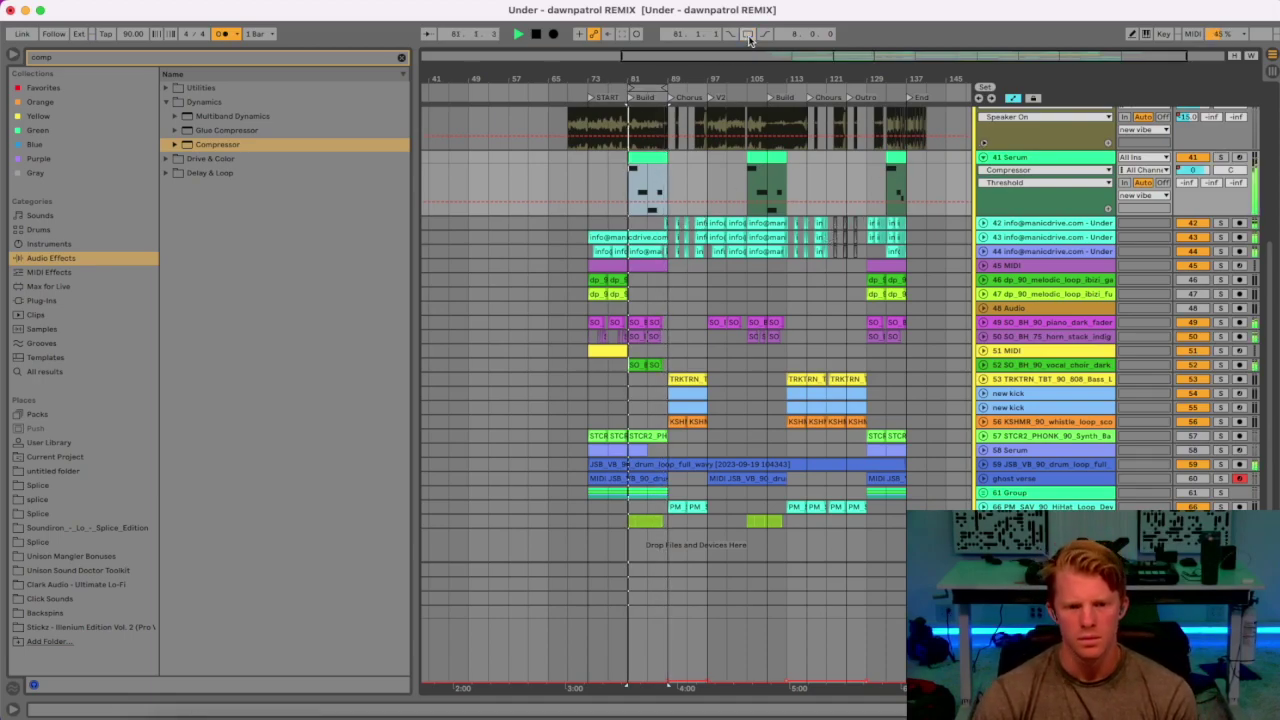
key("space")
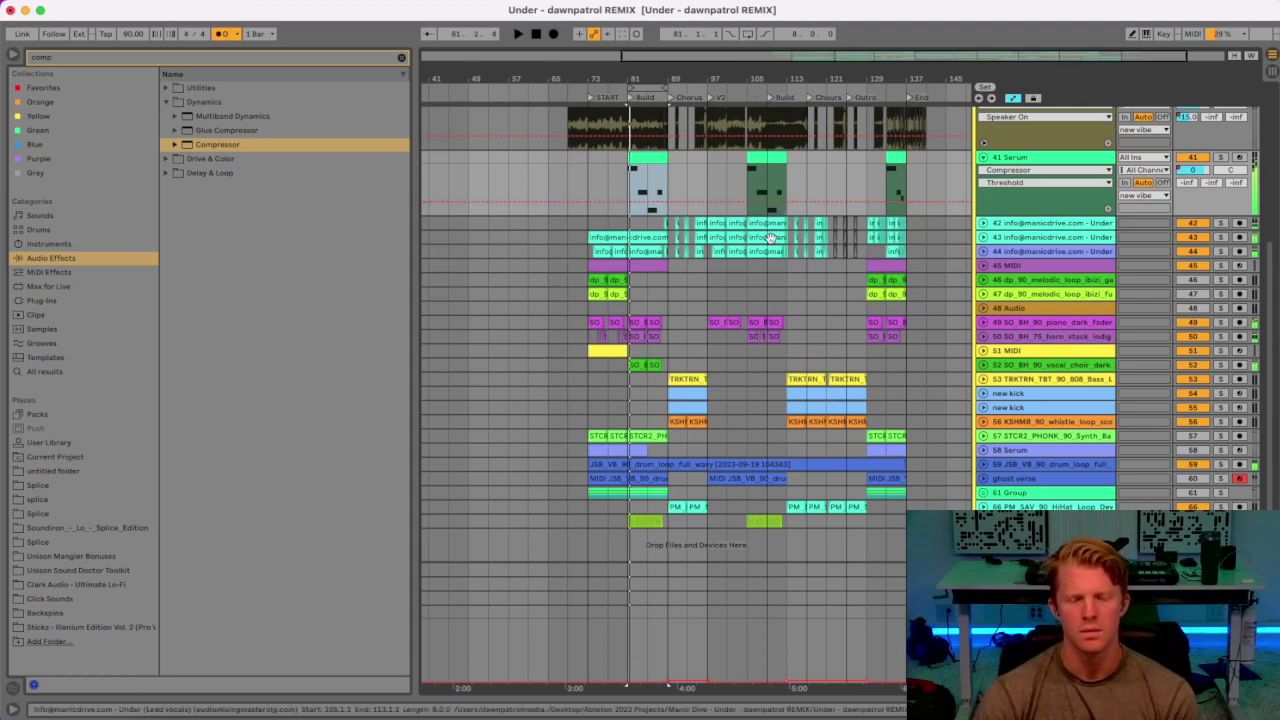
Fold the 41 Serum track, and briefly unfold the 46 melodic loop and 57 PHONK synth tracks to inspect them.
left_click(984, 158)
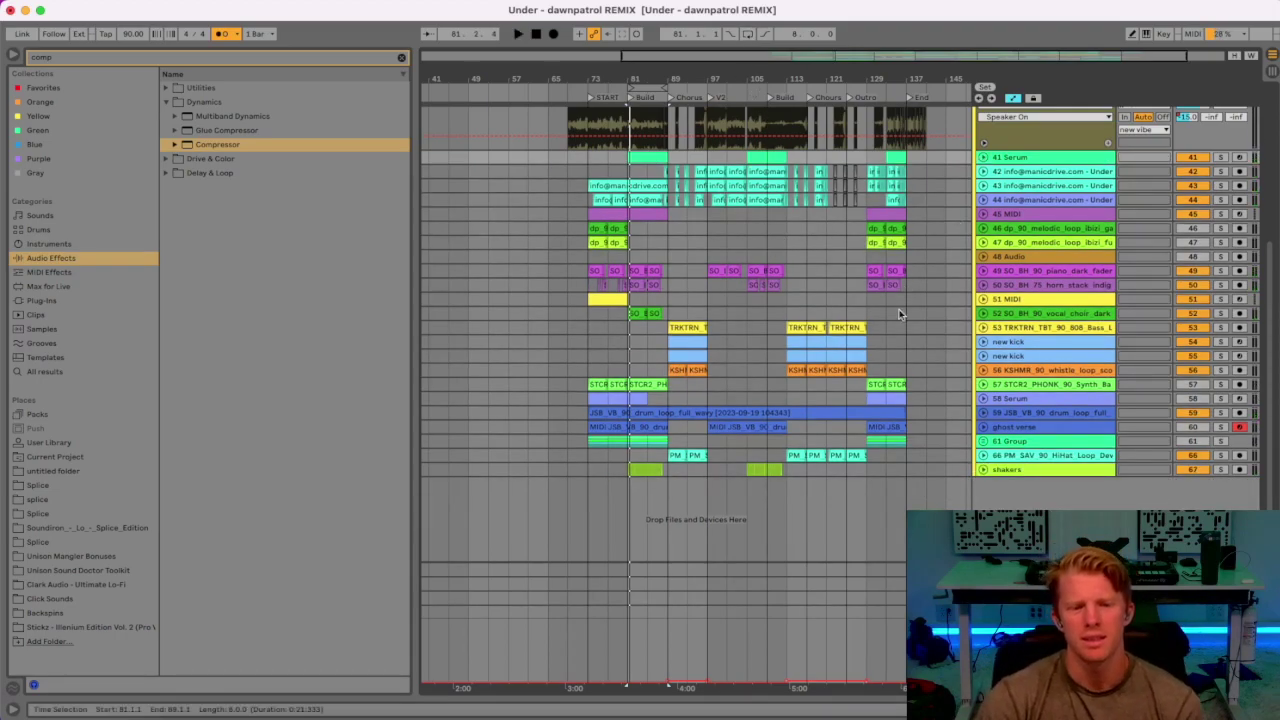
left_click(984, 229)
left_click(984, 229)
left_click(983, 384)
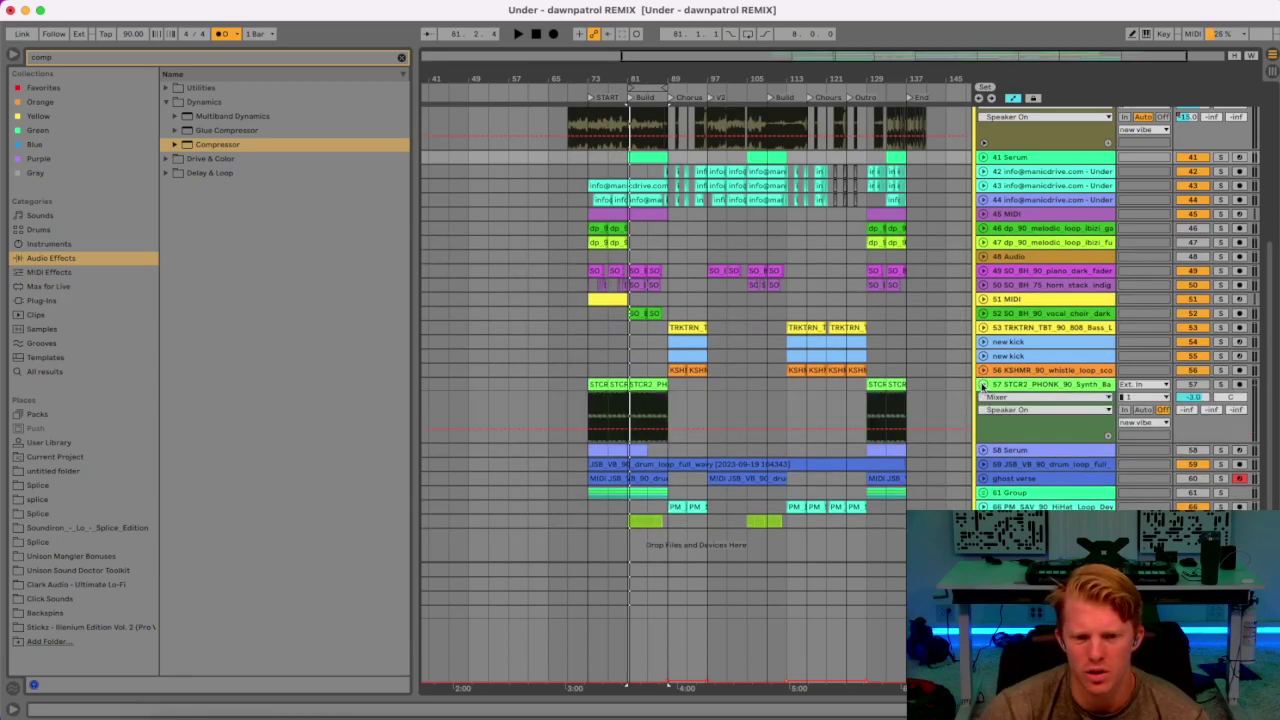
left_click(1010, 385)
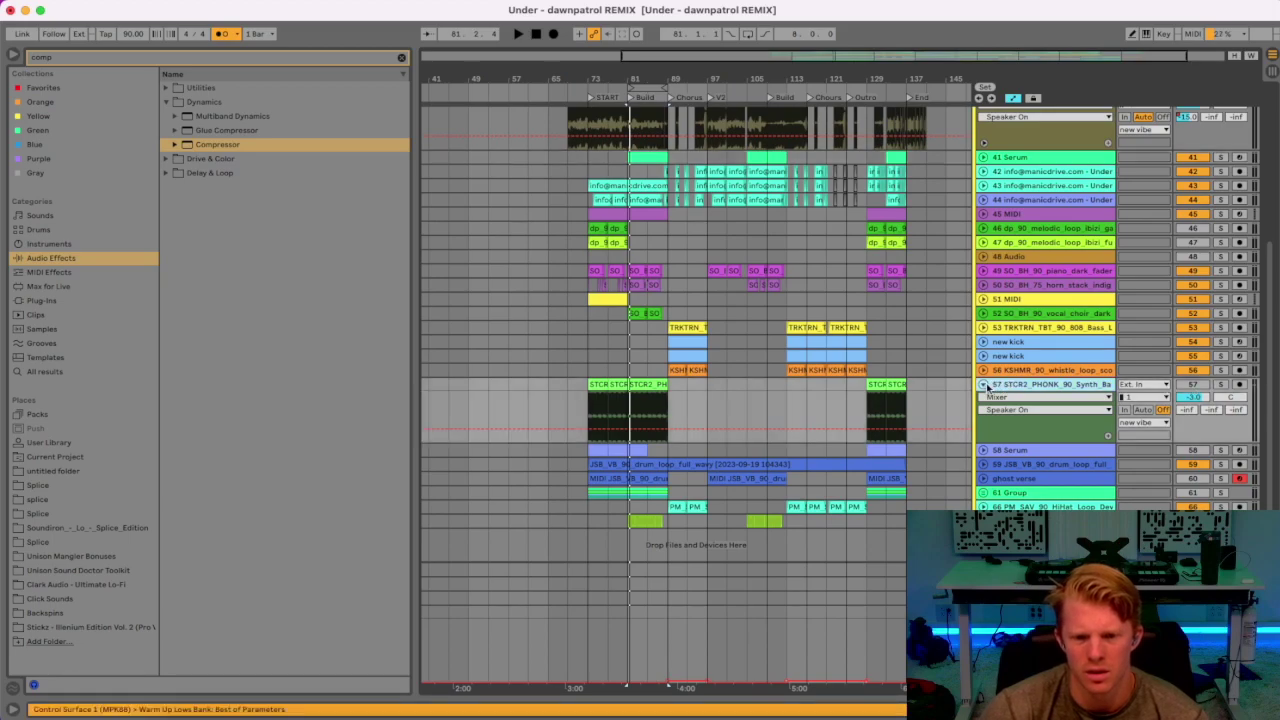
left_click(984, 385)
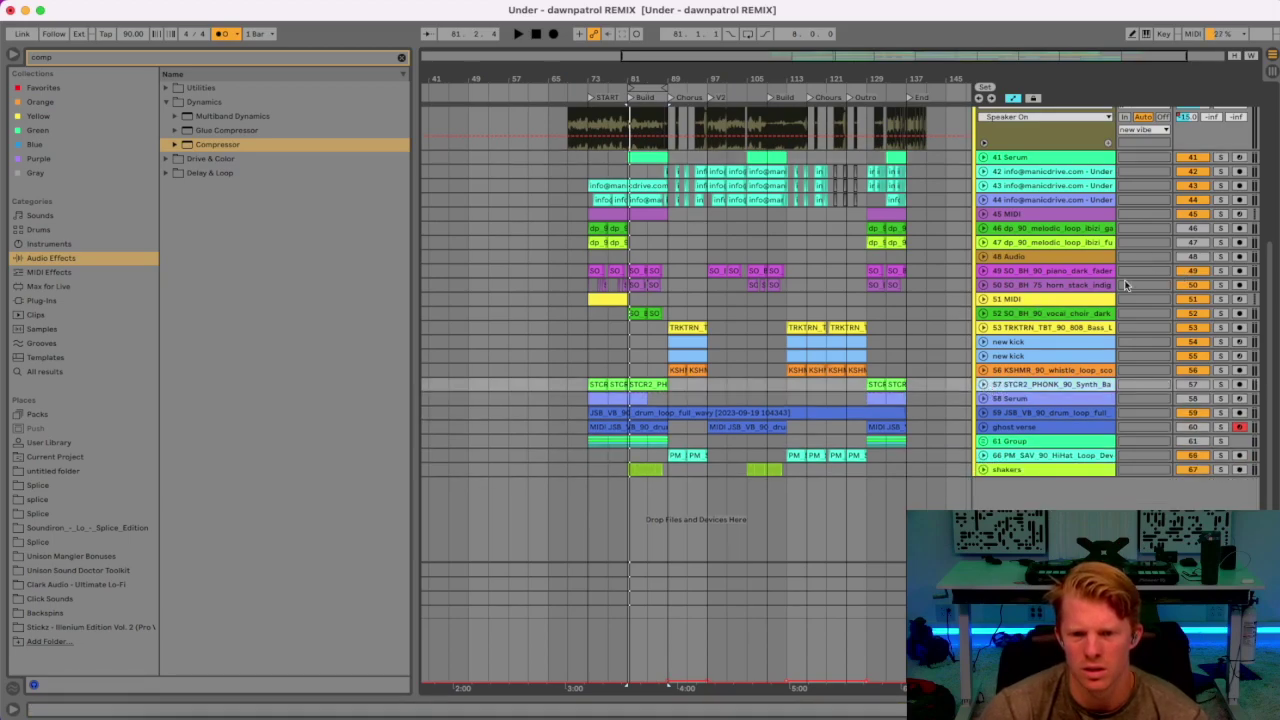
Unfold and solo the 49 piano track, and play its clip from bar 81 through the Build section.
left_click(984, 271)
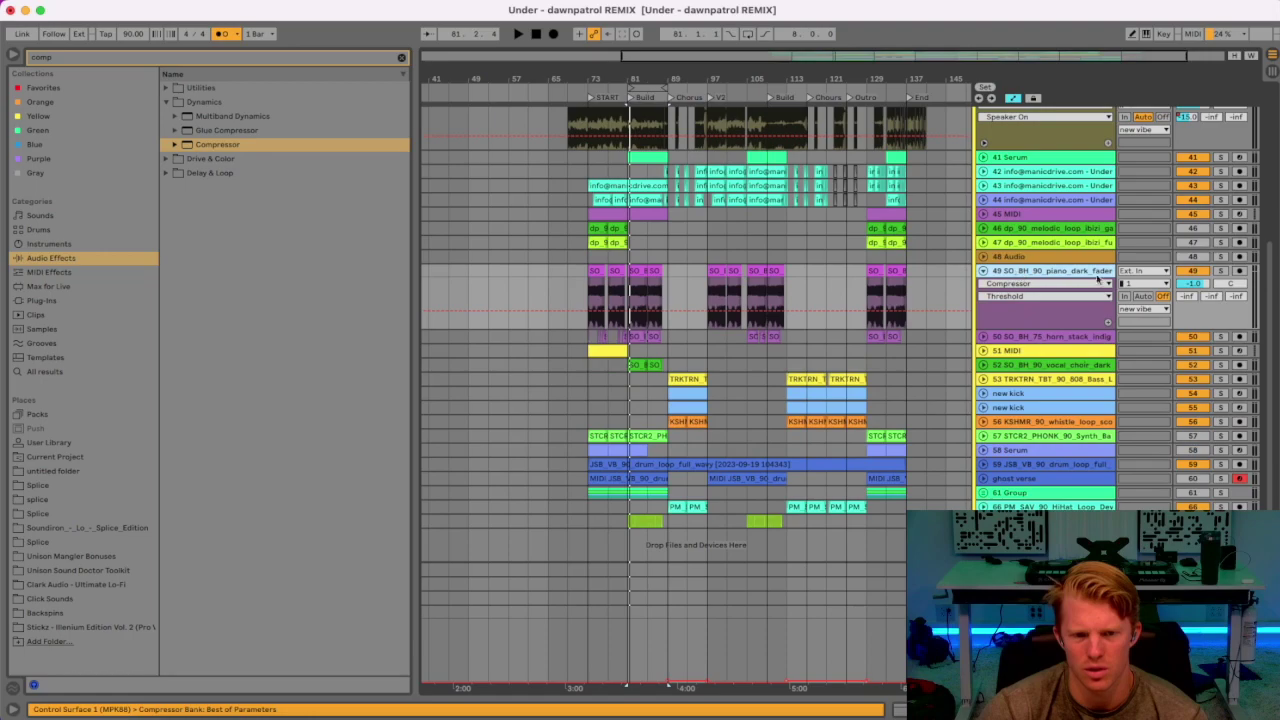
left_click(1221, 271)
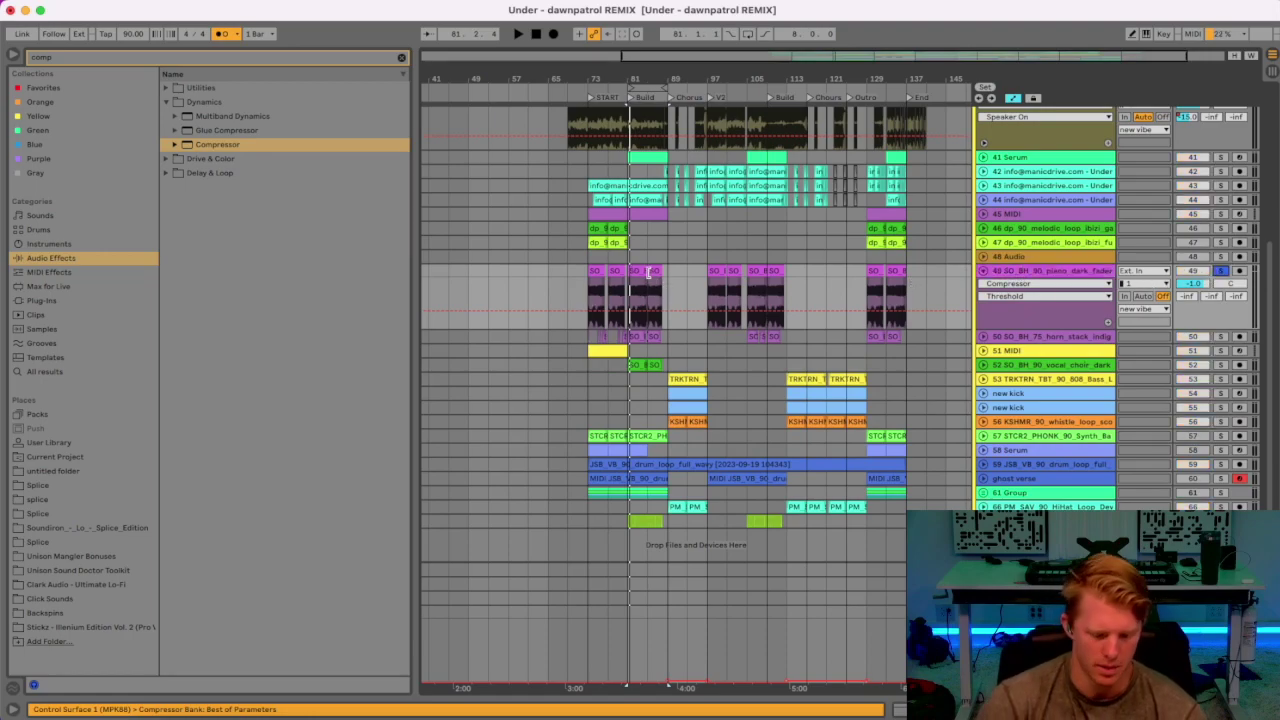
left_click(645, 271)
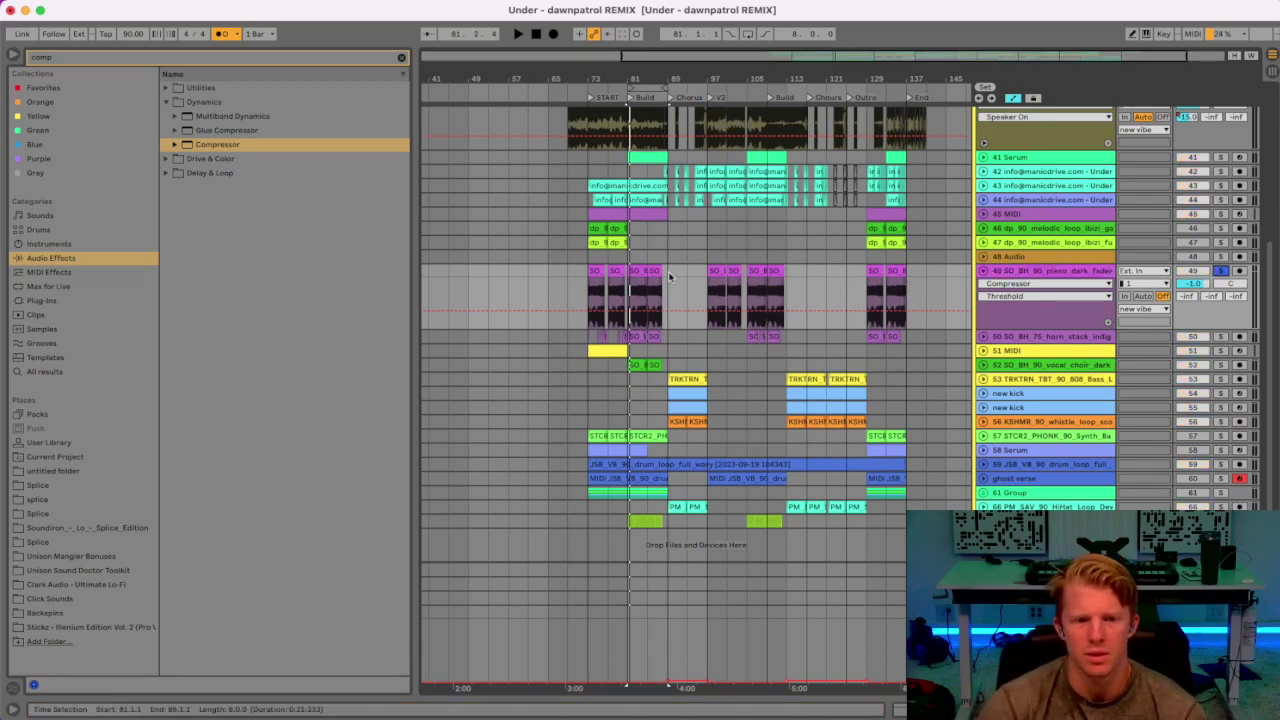
left_click(640, 272)
key("space")
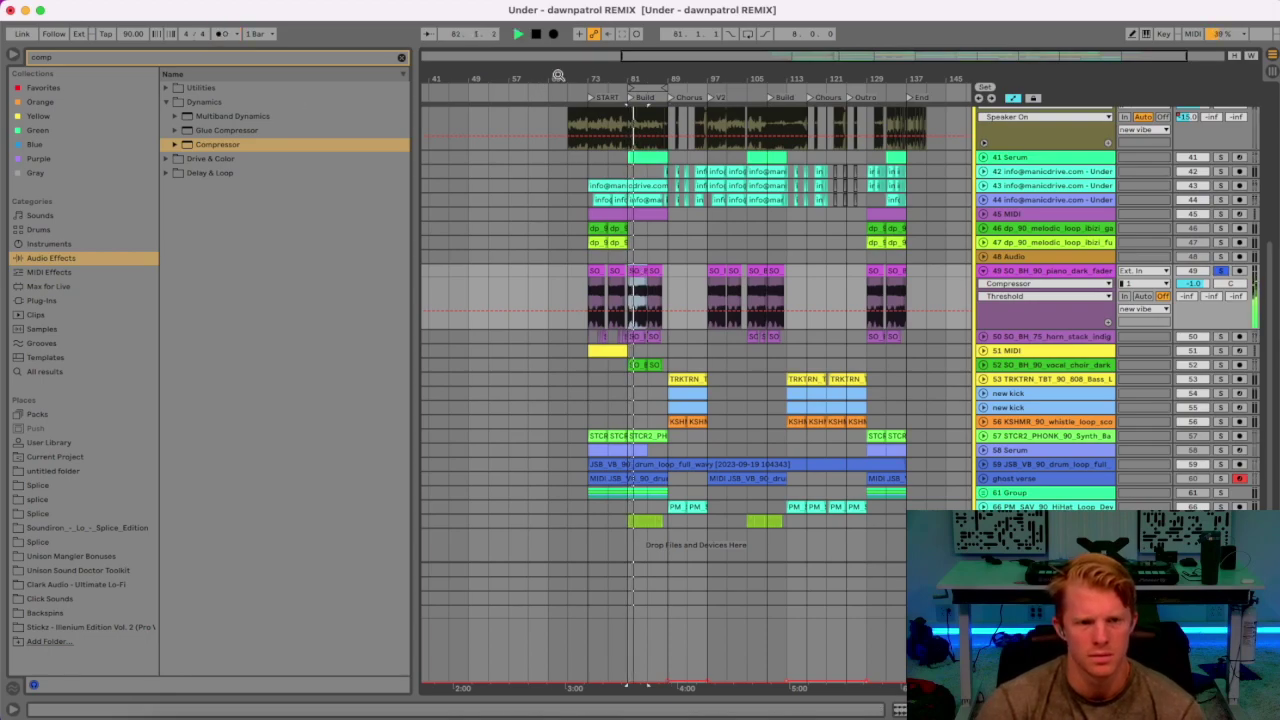
left_click_drag(625, 79, 436, 225)
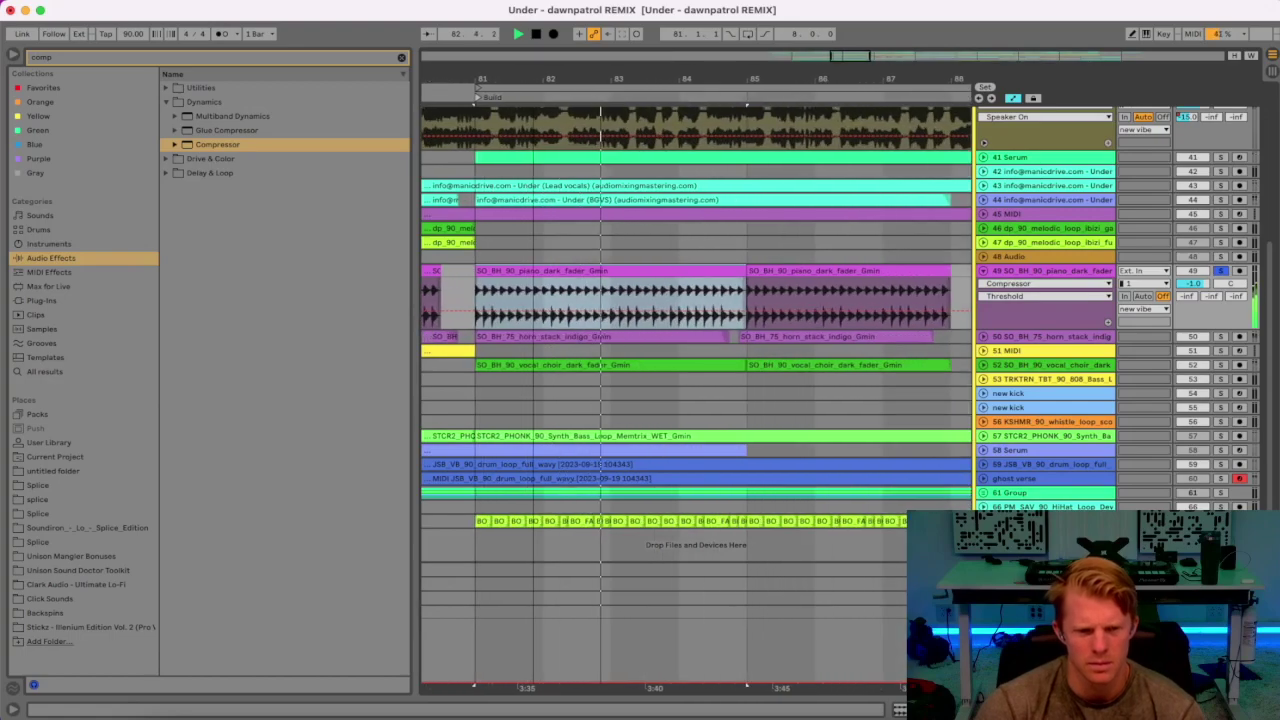
left_click_drag(600, 150, 589, 73)
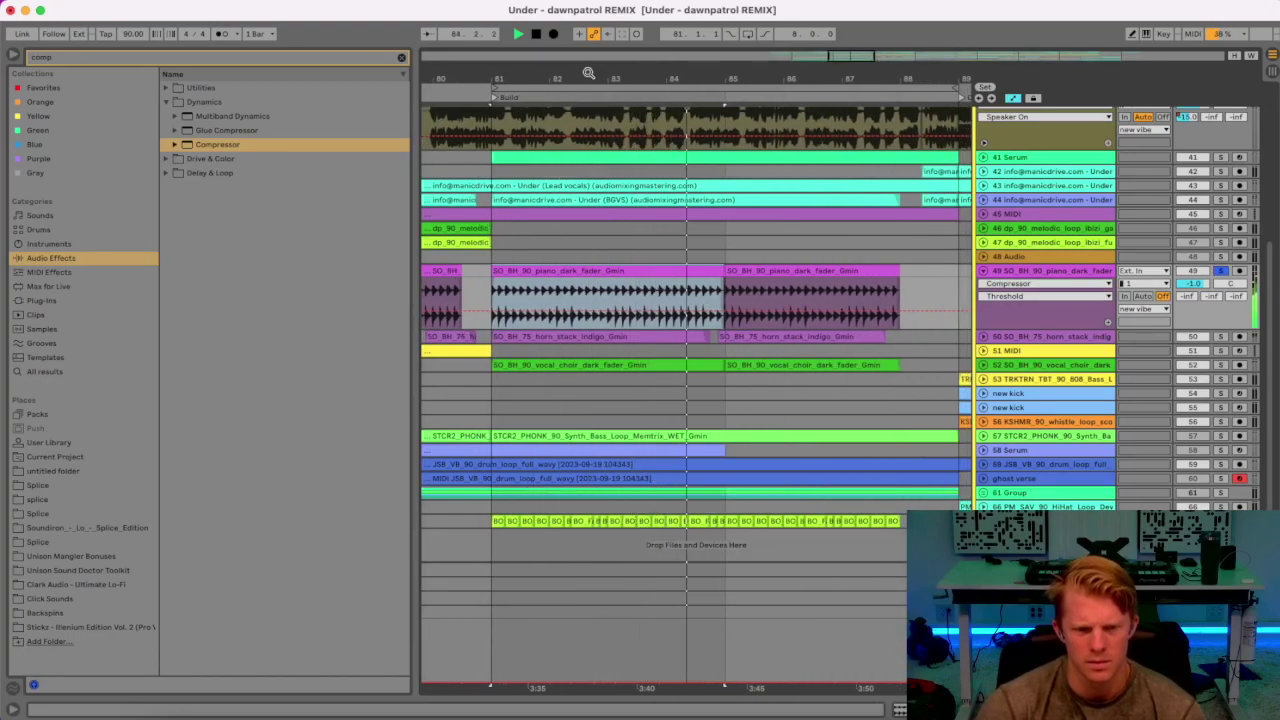
key("space")
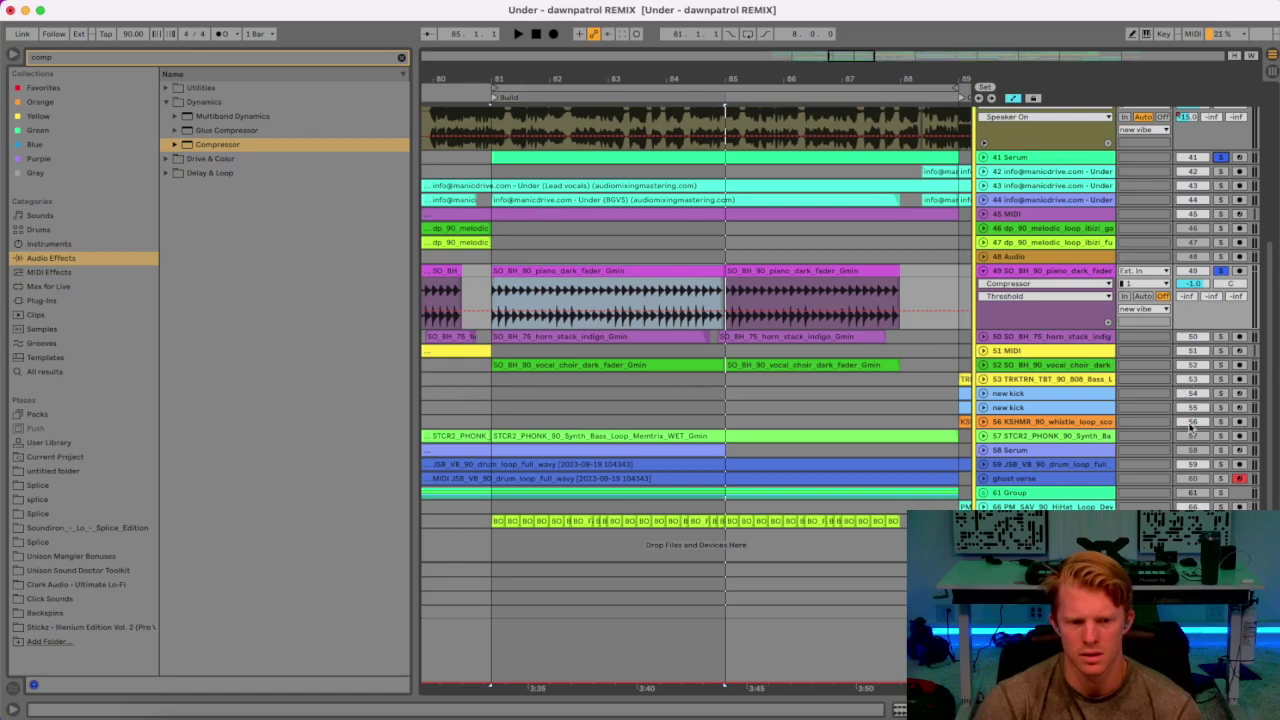
Unfold the 50 horn stack and 52 vocal choir tracks and play the Build with them soloed alongside Serum and piano.
left_click(1210, 365)
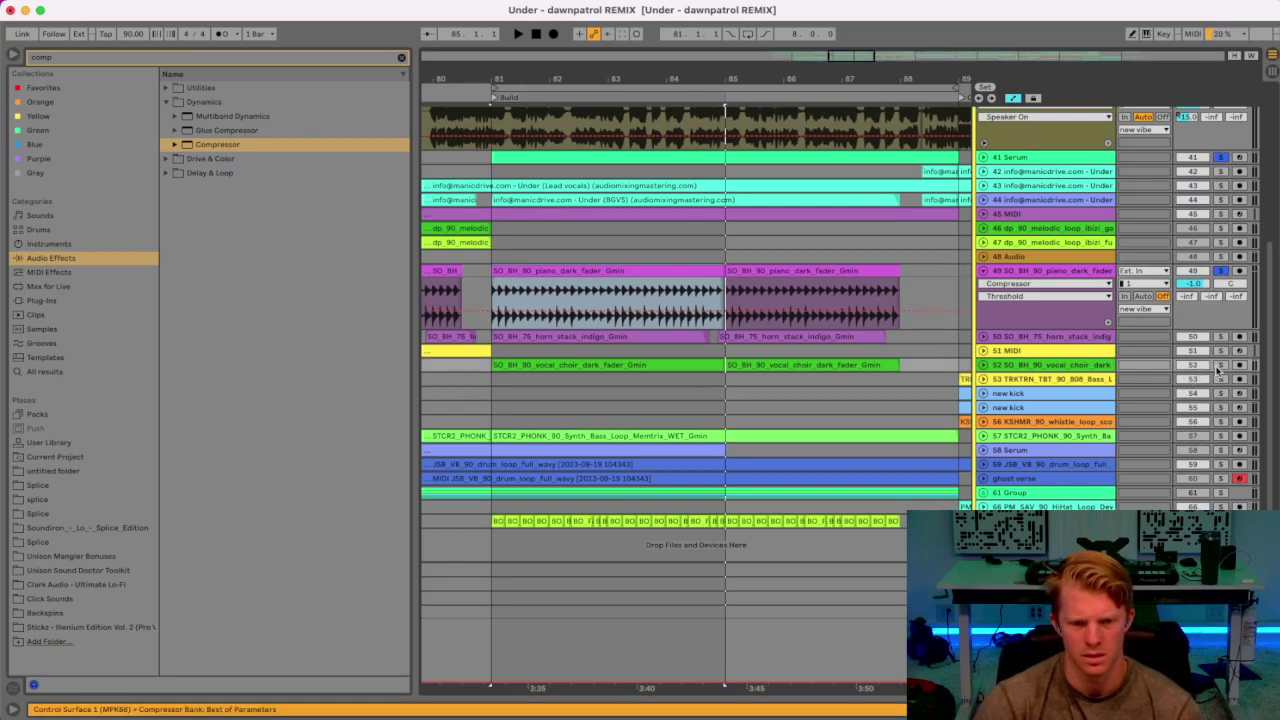
left_click(984, 338)
key("space")
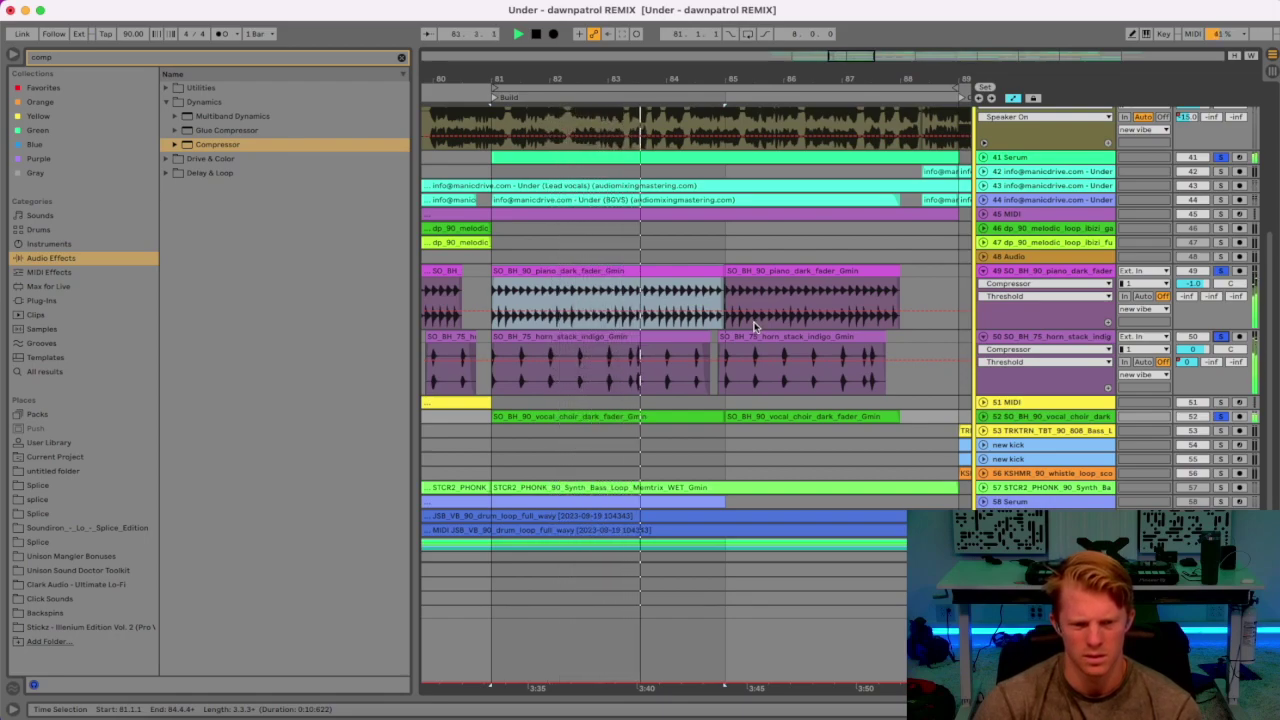
left_click(983, 416)
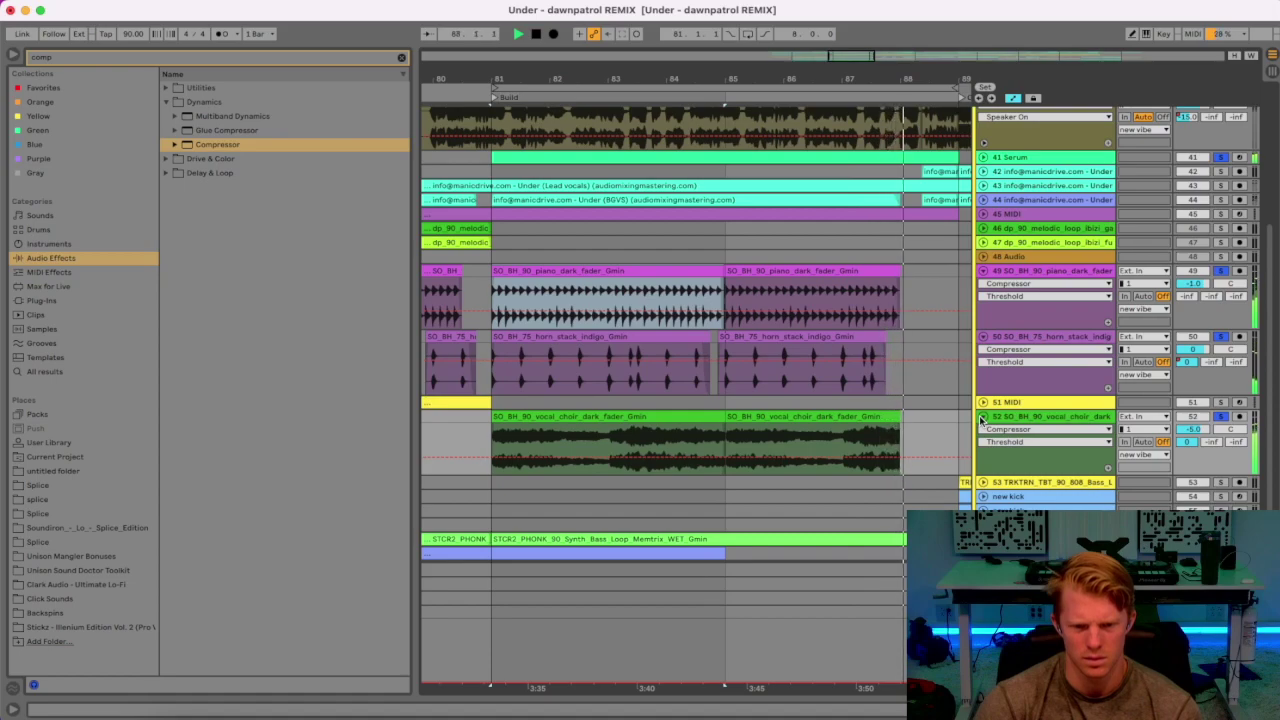
key("space")
left_click(499, 416)
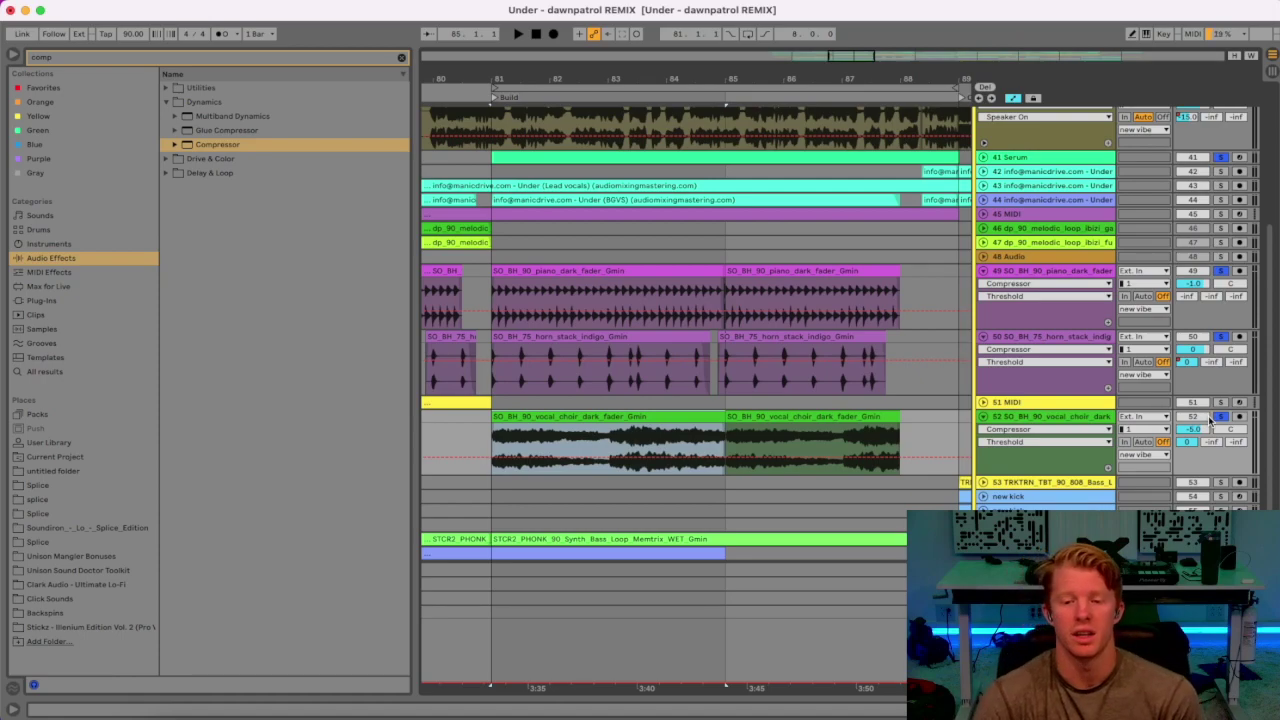
Clear the track solos, and briefly unfold the vocal tracks 44 and 42 to inspect them.
left_click(1222, 157)
left_click(983, 200)
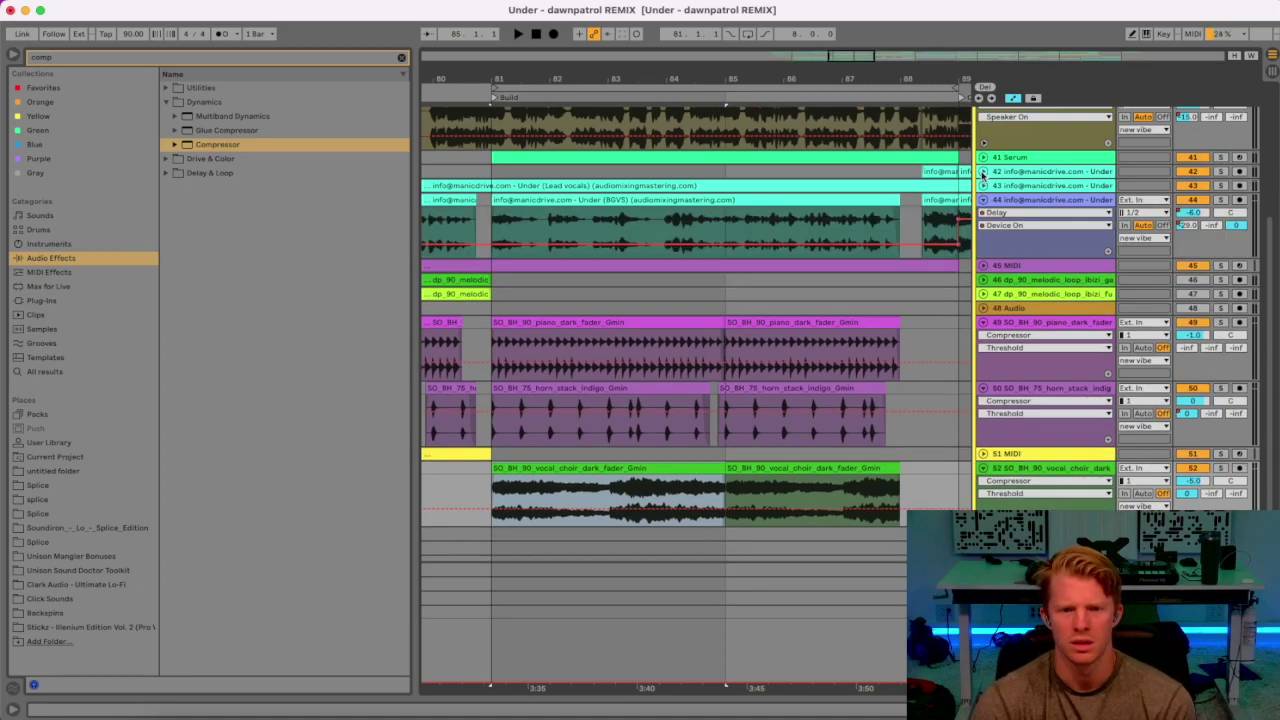
left_click(984, 172)
left_click(984, 172)
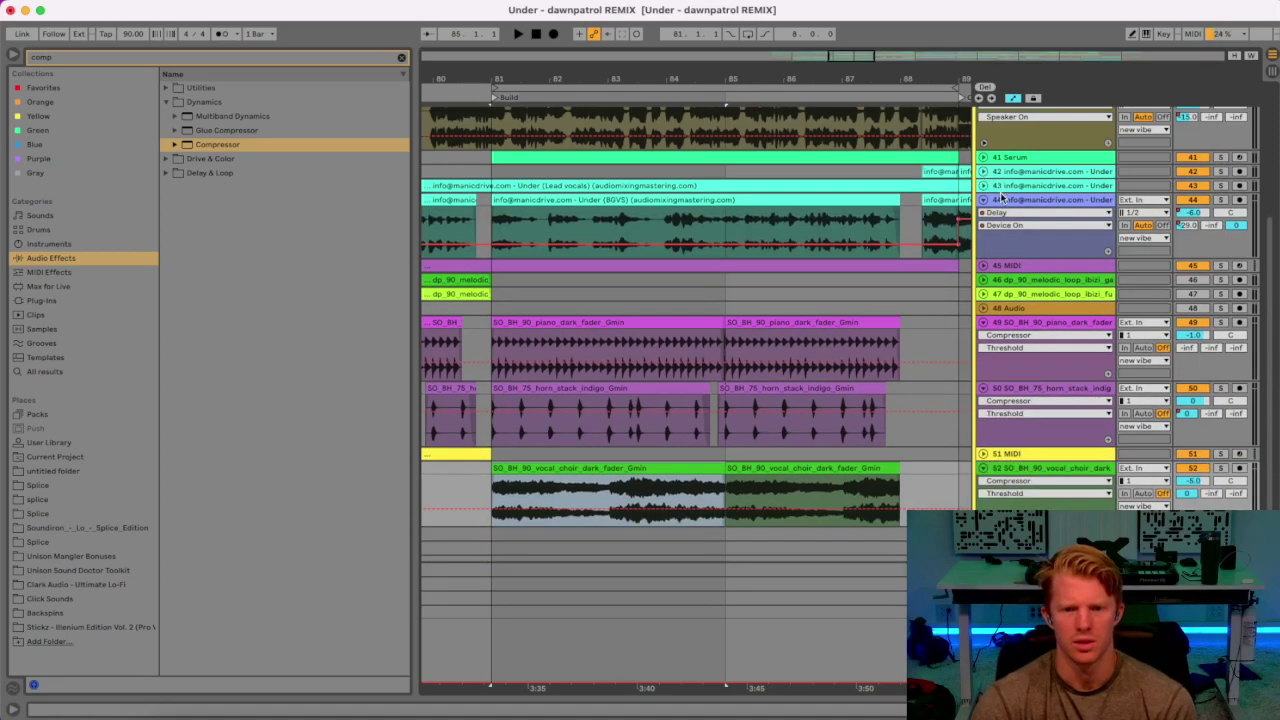
left_click(983, 200)
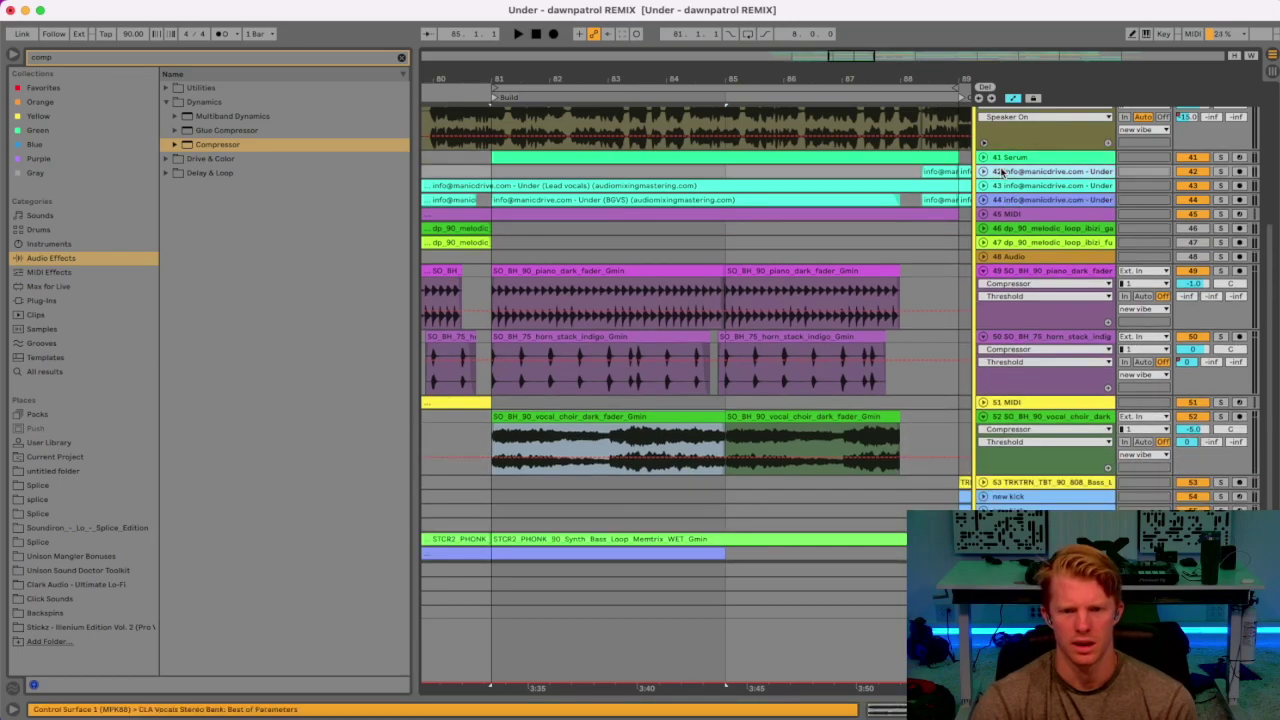
Group the three vocal tracks 42 to 44 and fold the new group.
left_click(1003, 189)
left_click(1003, 199)
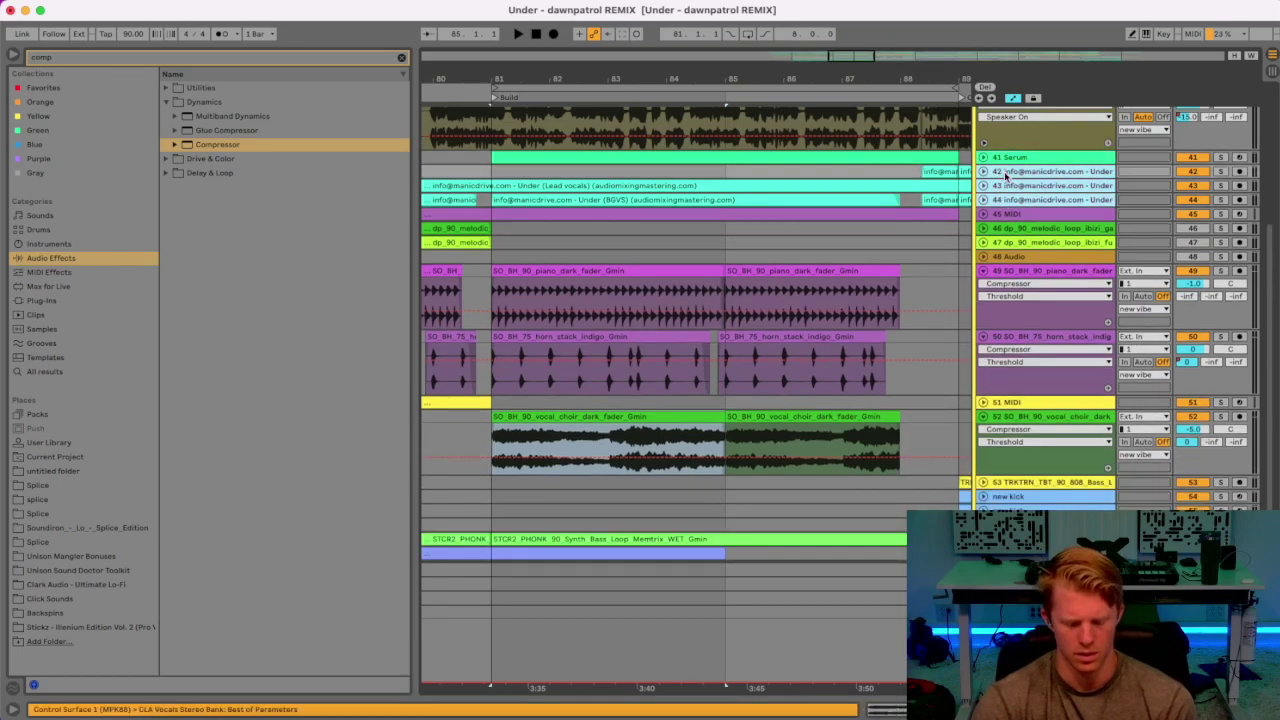
right_click(1006, 176)
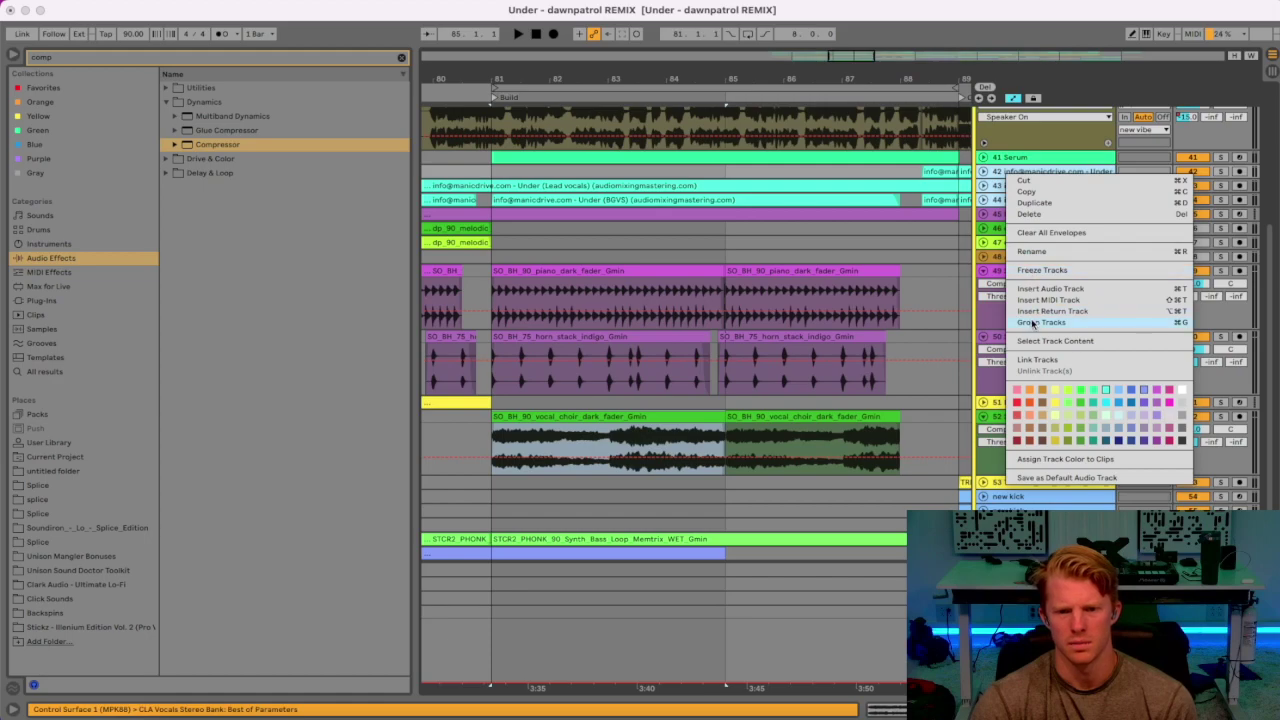
key("super+g")
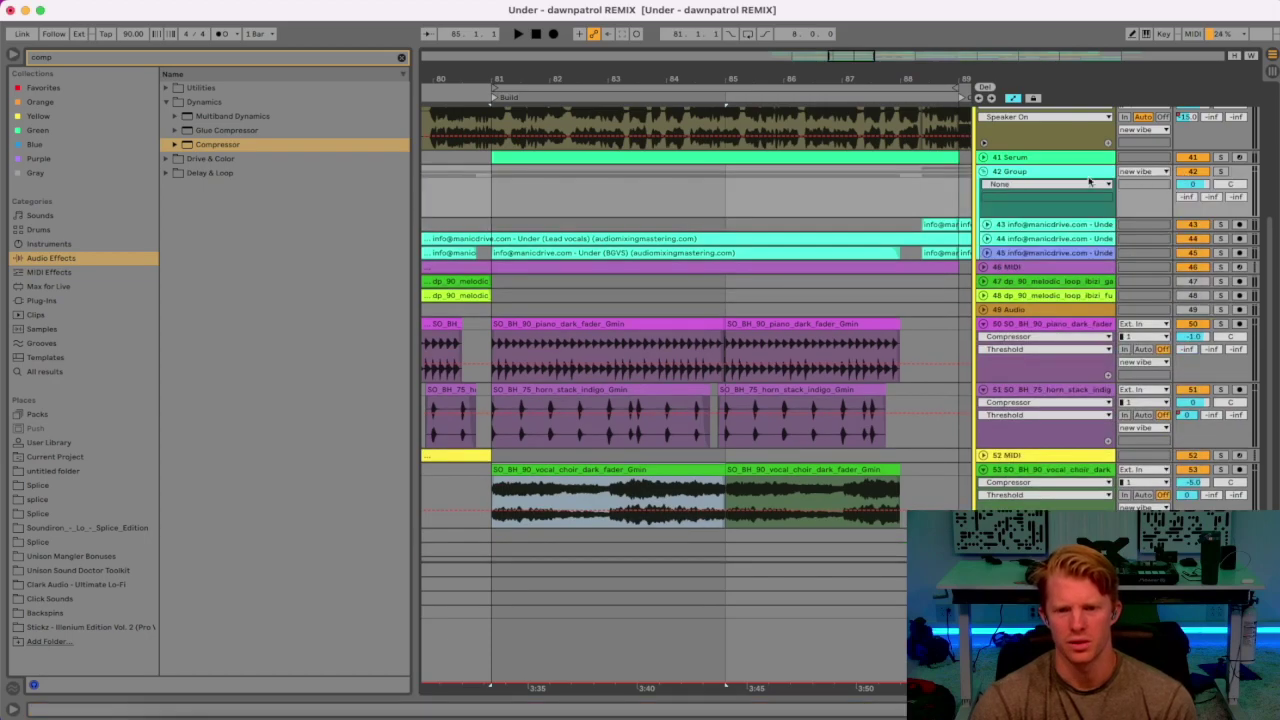
left_click(984, 171)
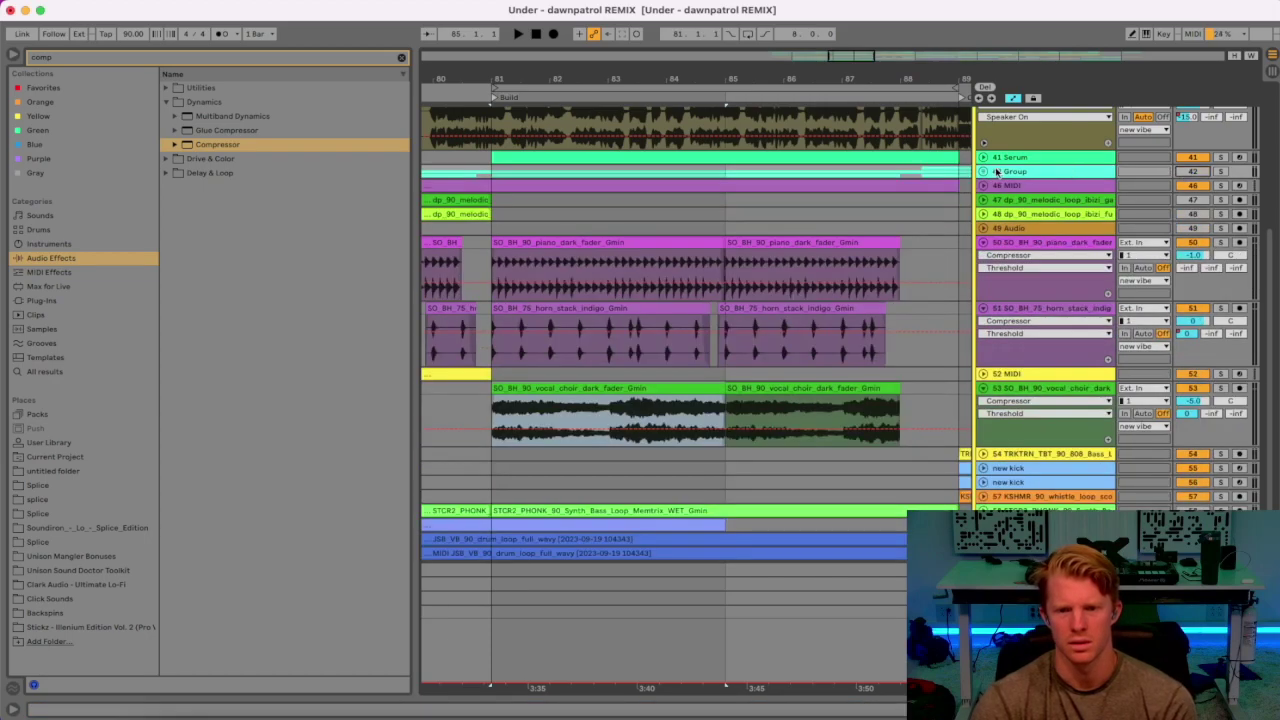
Play the Build section from the bar 81 piano clip in the full mix, restarting playback to recheck its opening.
left_click(598, 252)
key("space")
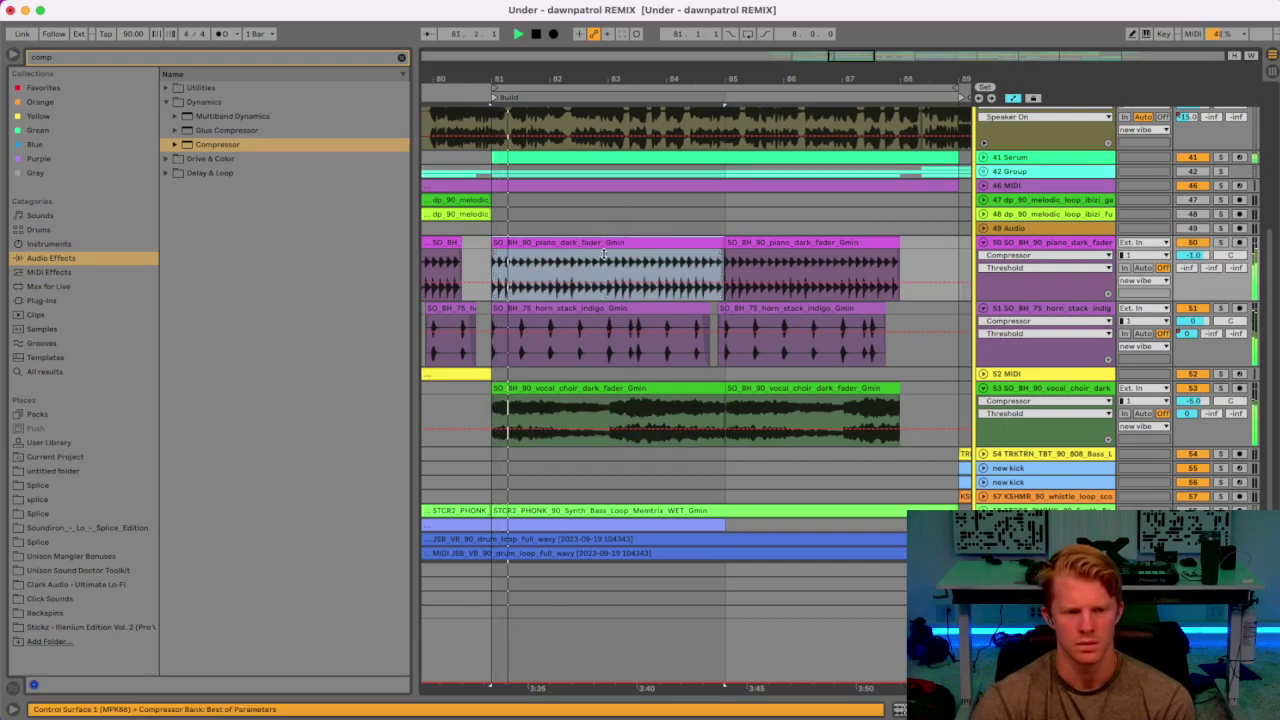
key("space")
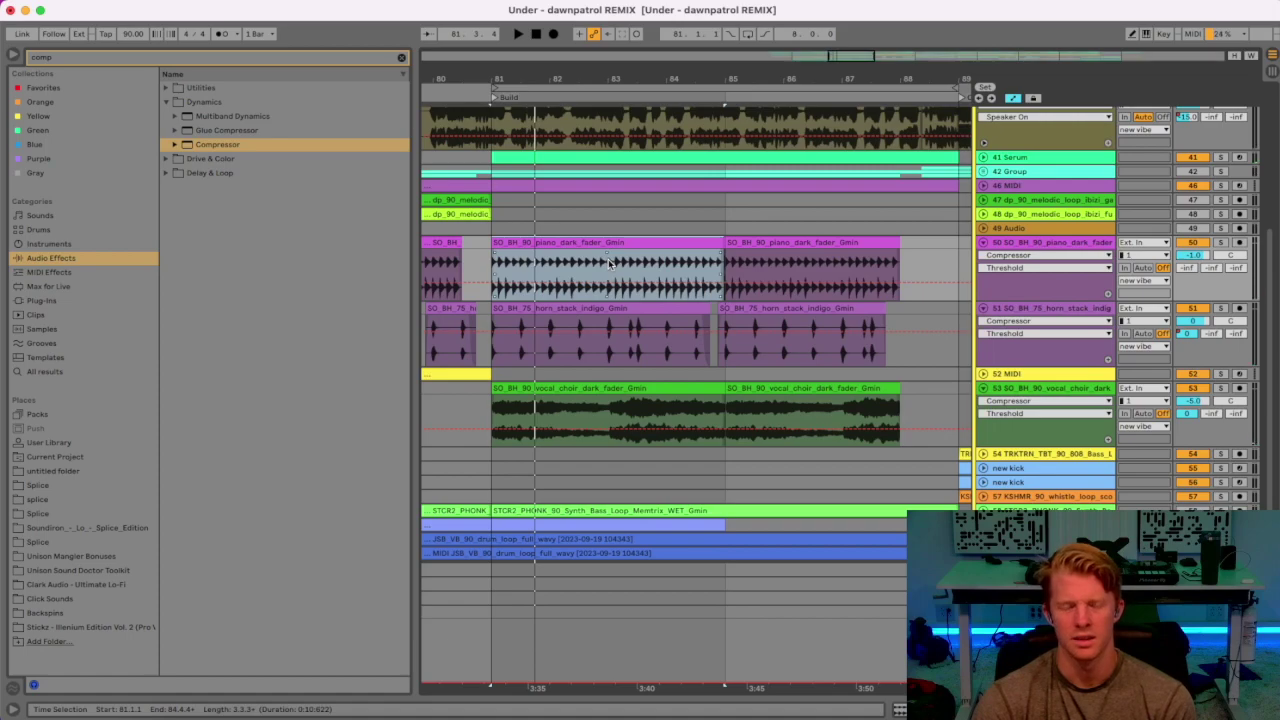
key("space")
key("space")
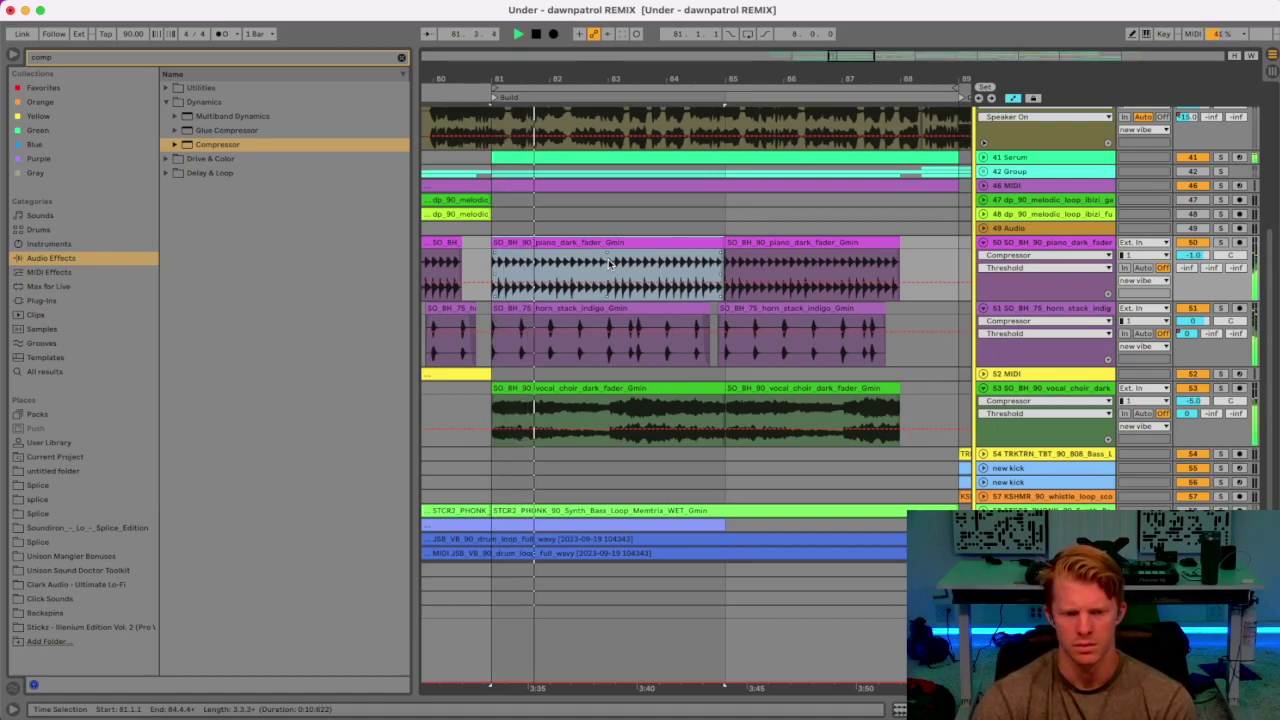
Turn off Warp for both vocal choir clips in the Build section, and close the clip view.
double_click(607, 391)
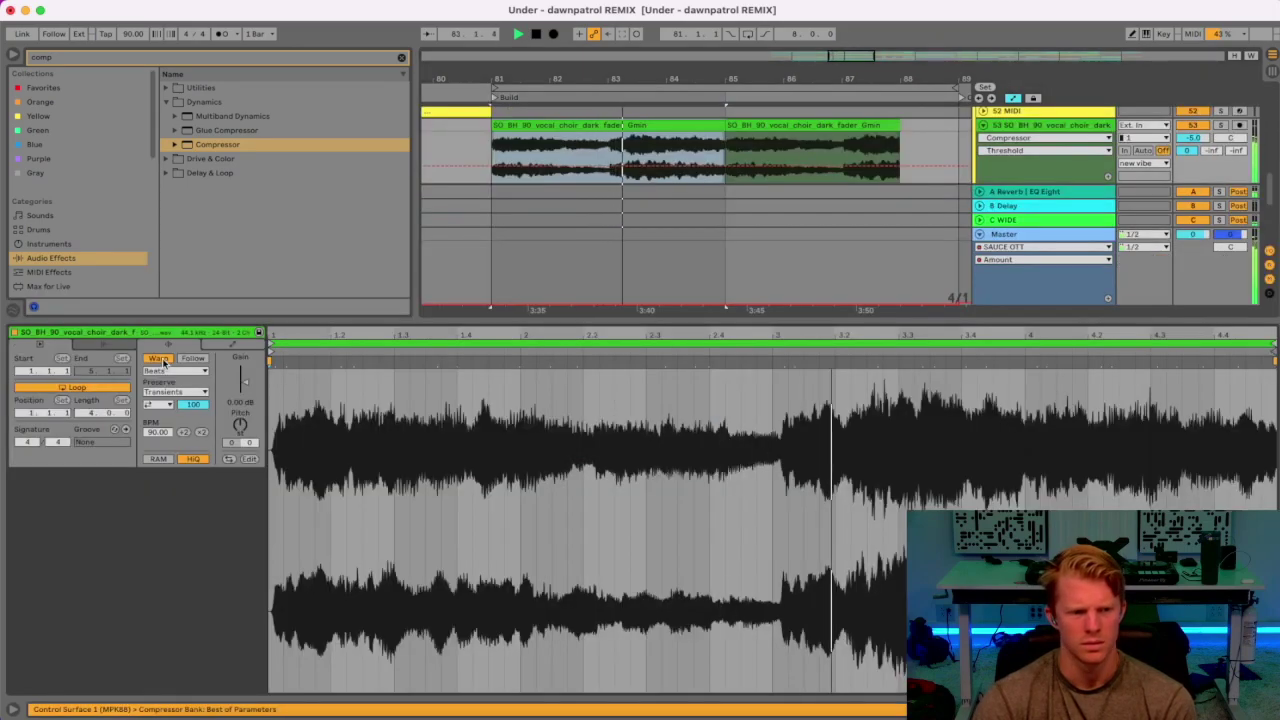
left_click(743, 137)
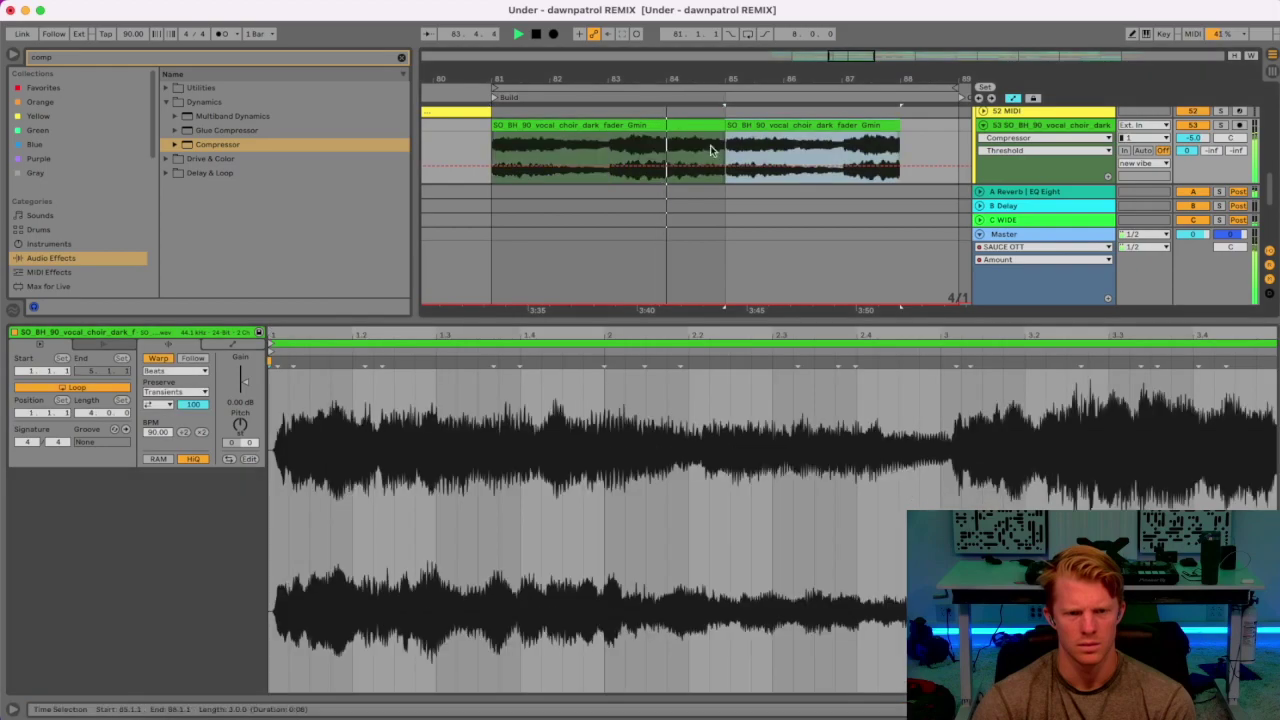
left_click(158, 358)
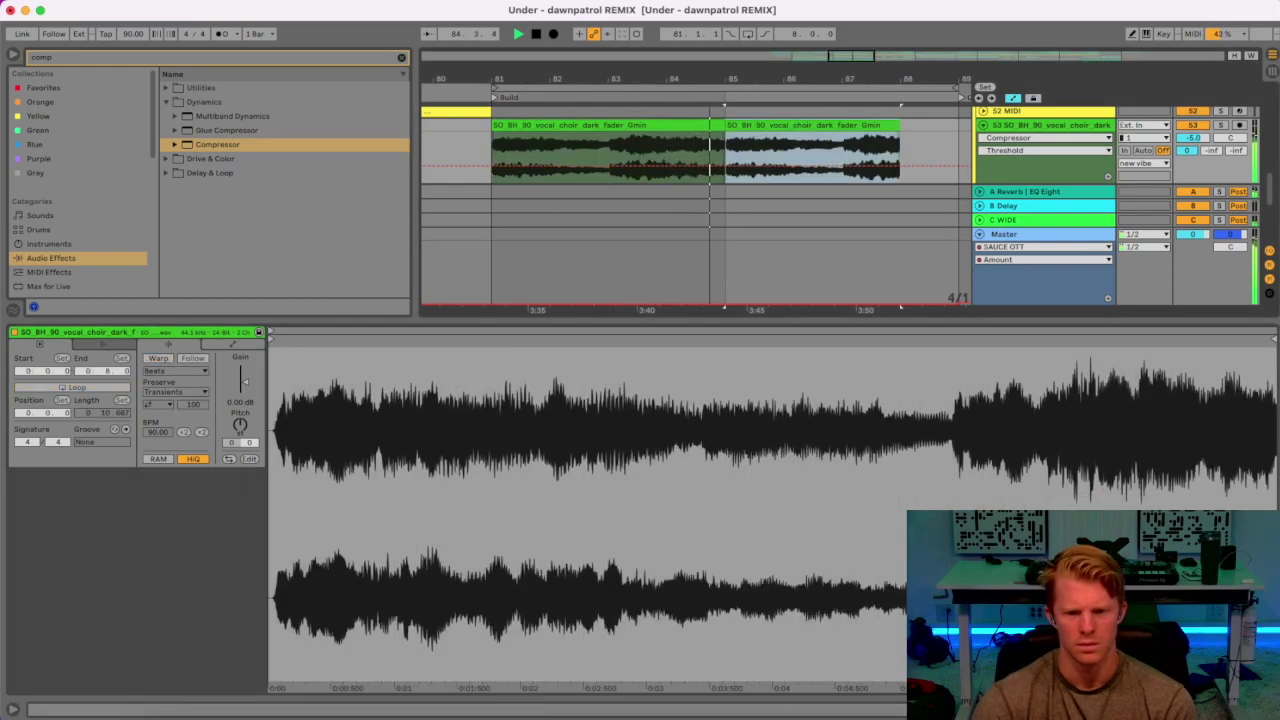
key("super+alt+l")
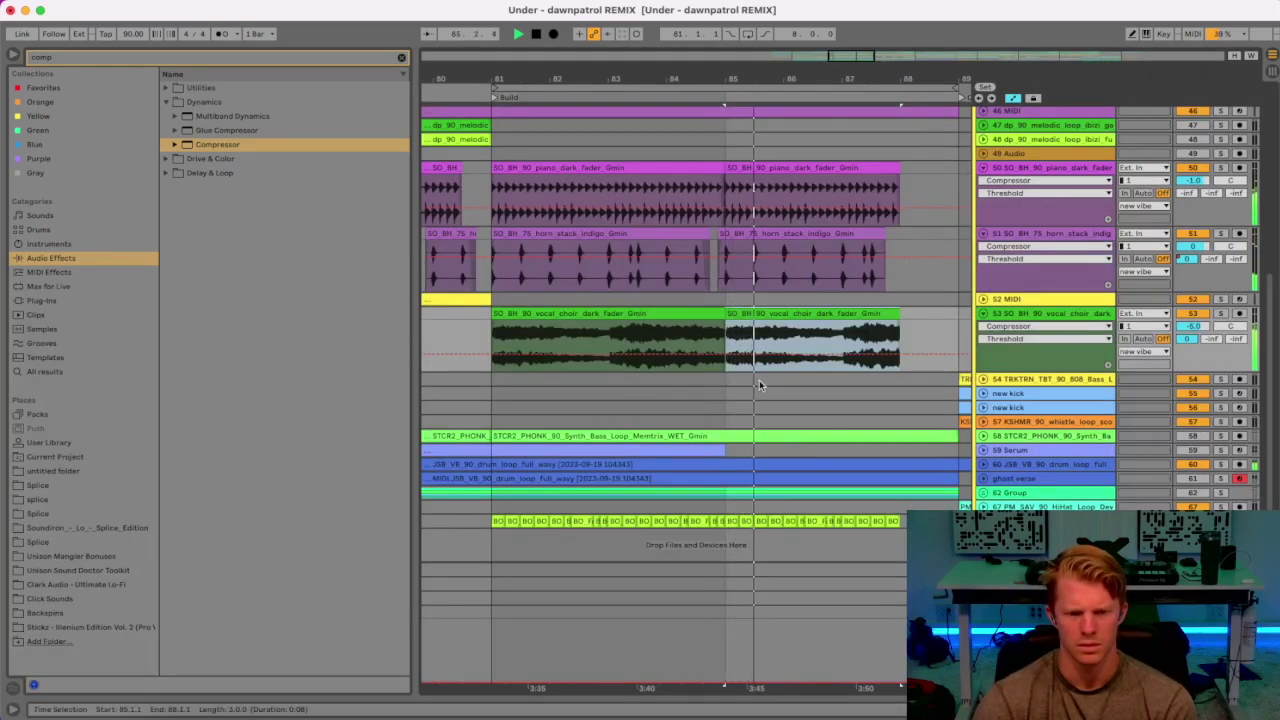
Replay the first vocal choir clip from bar 81, turn its Warp back on, and set the warp mode to Complex Pro.
left_click(566, 314)
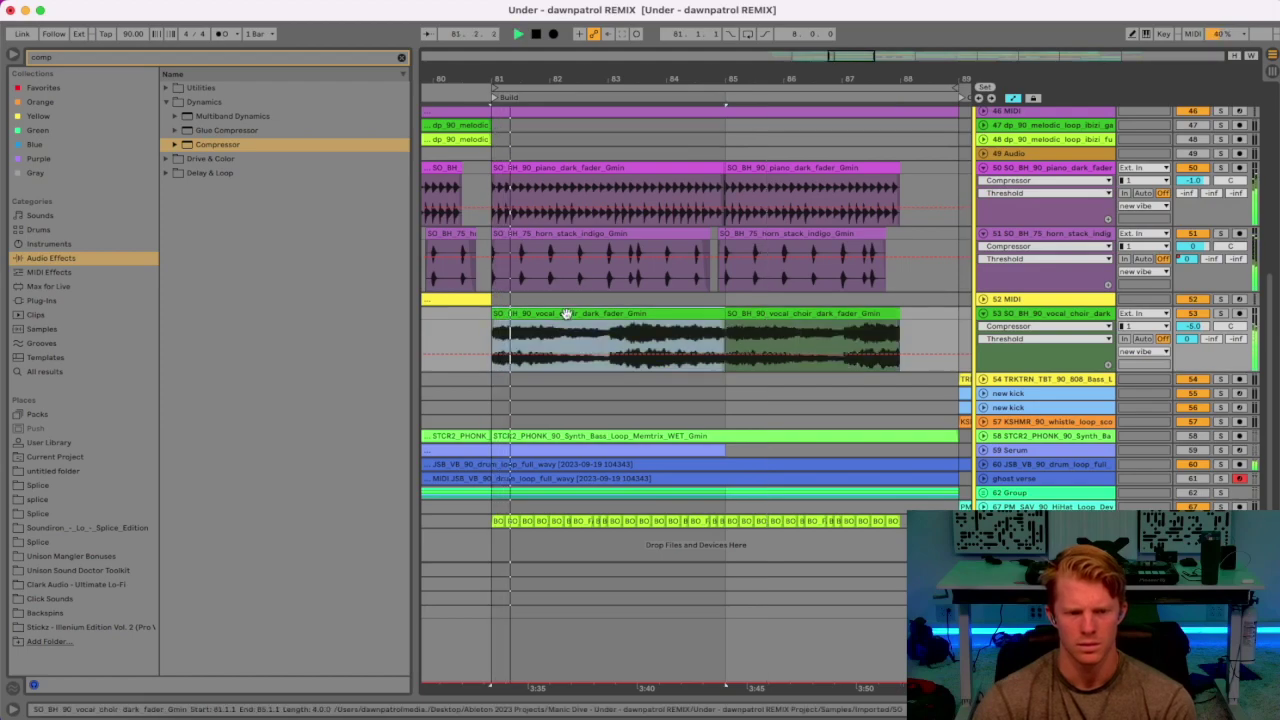
key("space")
double_click(566, 314)
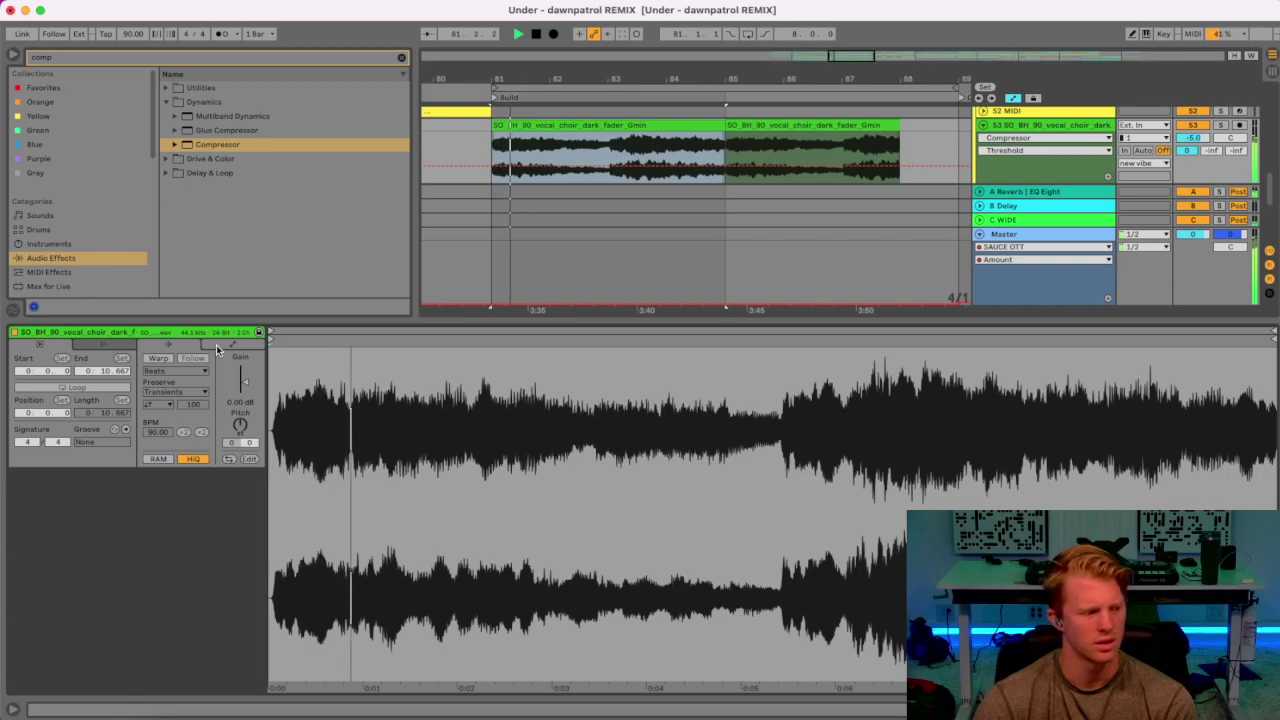
left_click_drag(498, 79, 591, 230)
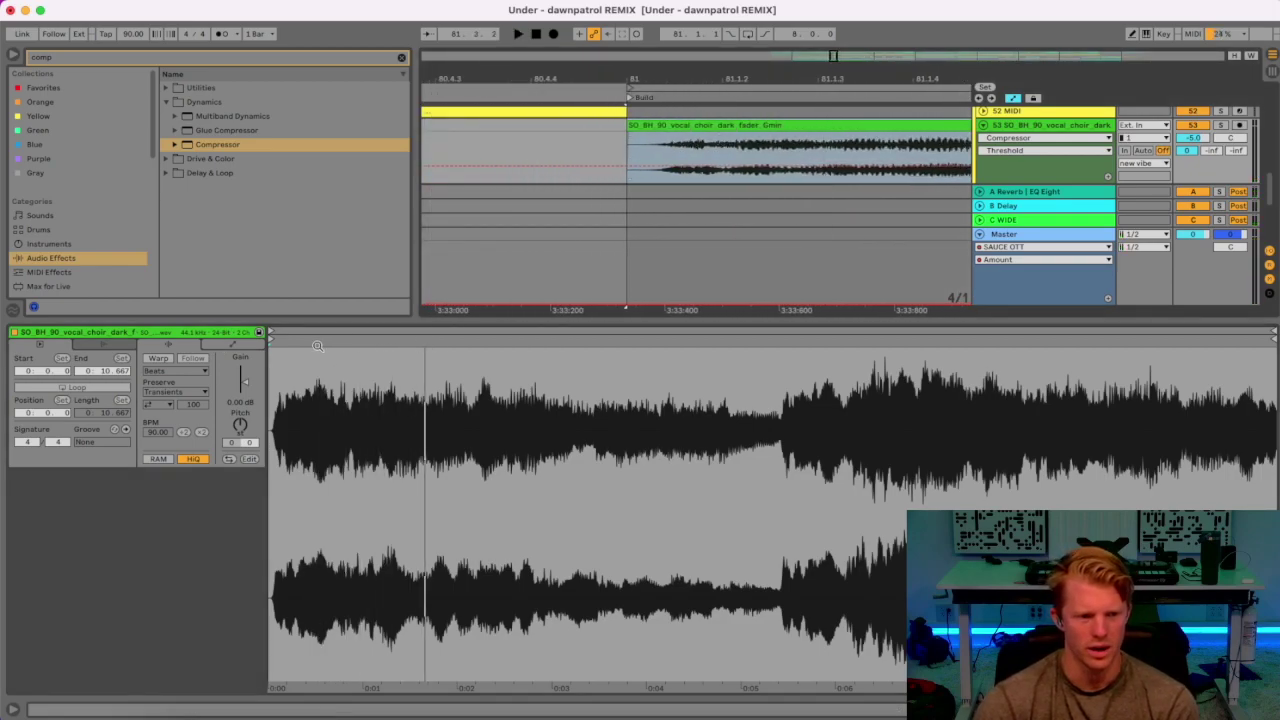
left_click(162, 358)
left_click(172, 371)
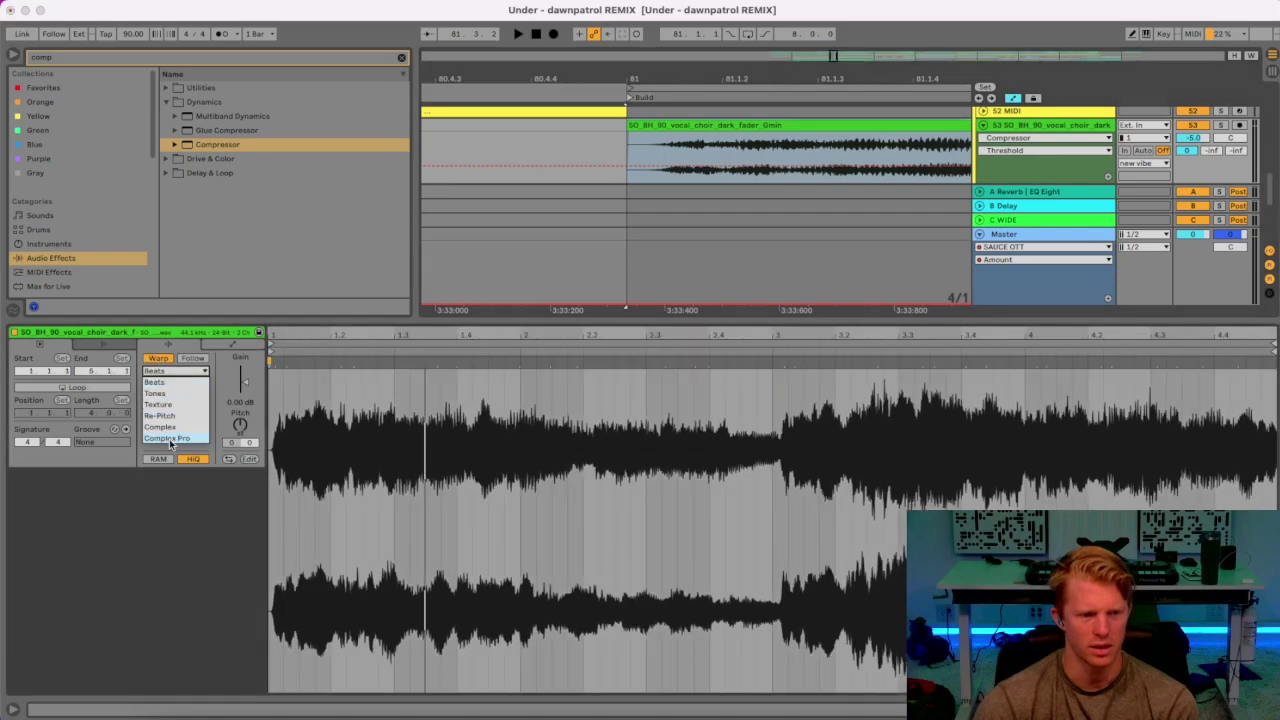
left_click(170, 439)
Move the first vocal choir clip's start marker past its silent onset, and play the clip.
key("plus")
key("plus")
key("plus")
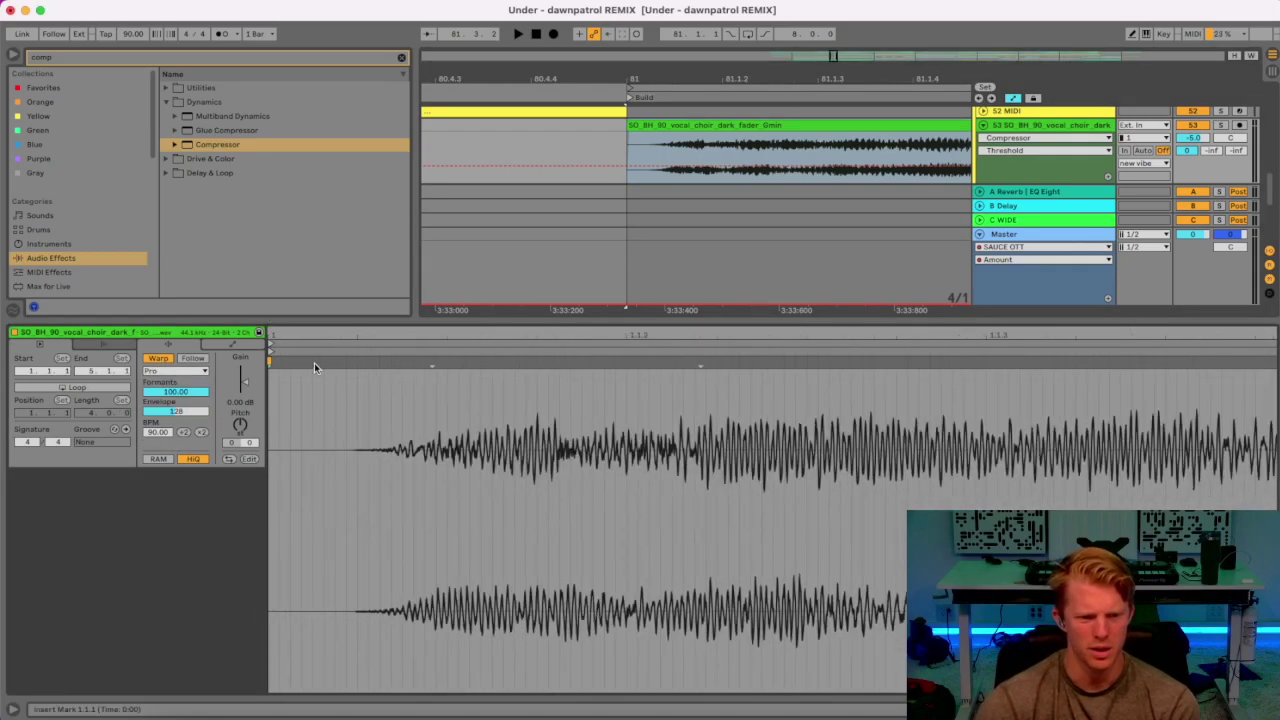
left_click_drag(272, 352, 401, 365)
key("space")
key("space")
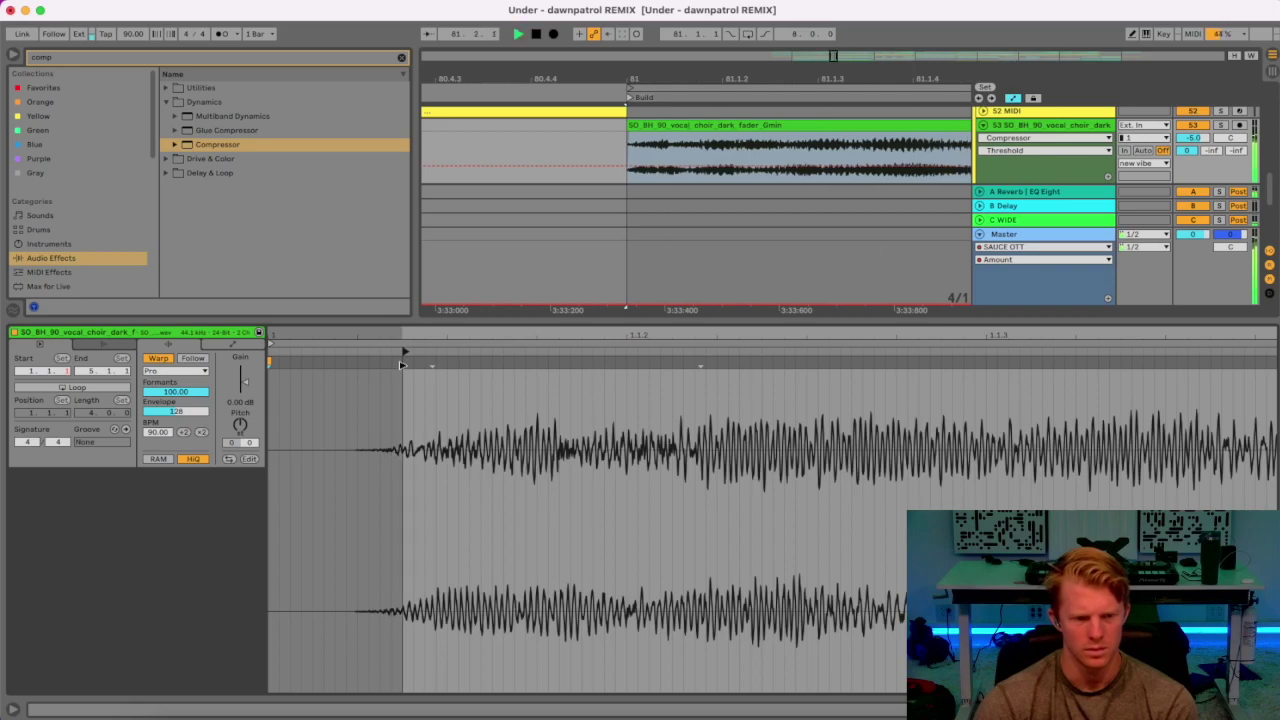
Shift the first vocal choir clip's start marker slightly further into the attack, and replay it from bar 81.
left_click_drag(706, 61, 446, 16)
left_click_drag(610, 78, 610, 55)
left_click_drag(624, 74, 644, 150)
key("space")
left_click_drag(407, 353, 459, 353)
key("space")
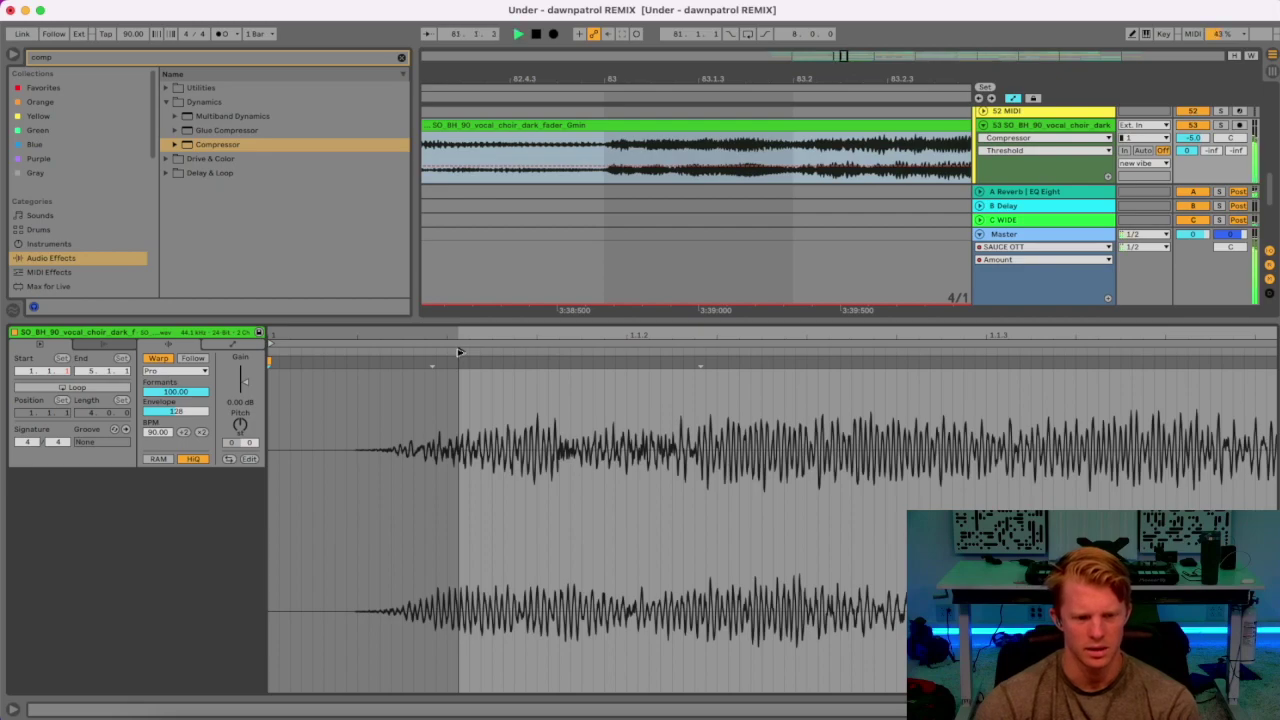
Listen to both vocal choir clips in the Build section, and inspect the junction between them at bar 85.
left_click_drag(568, 78, 568, 12)
double_click(619, 150)
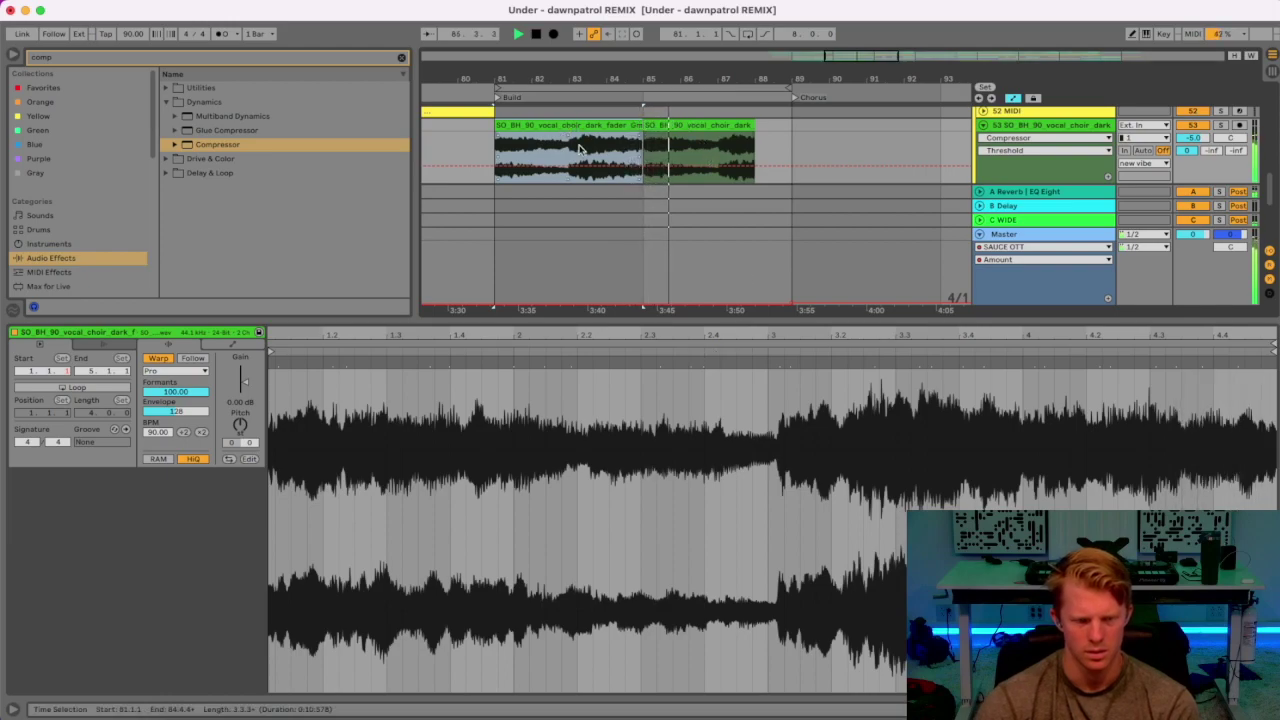
left_click(488, 80)
left_click_drag(488, 82, 559, 86)
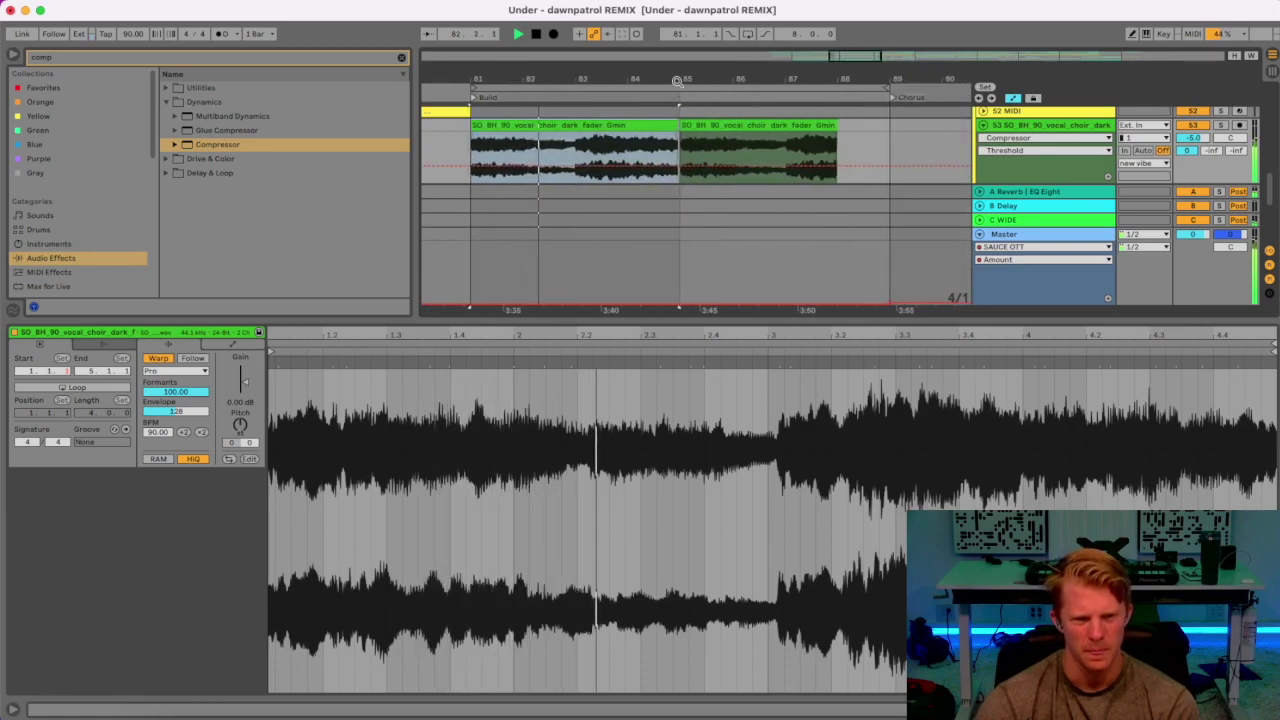
left_click_drag(678, 82, 684, 124)
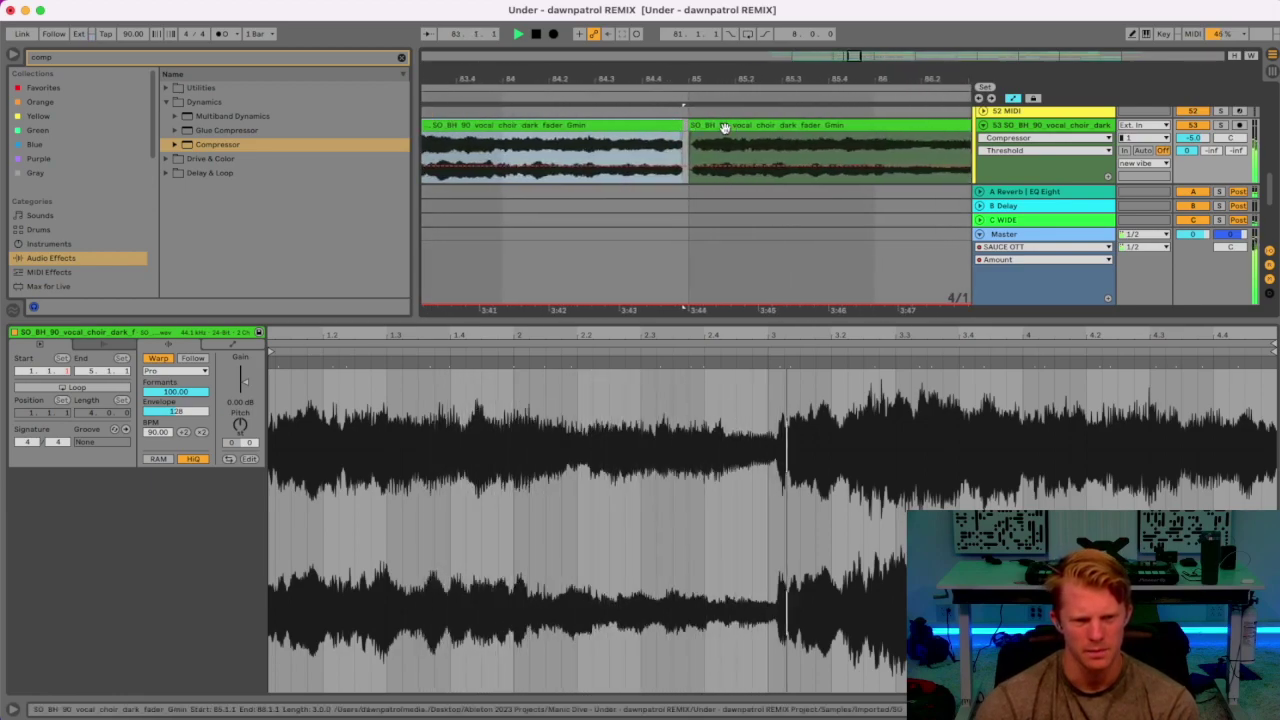
left_click_drag(677, 82, 677, 27)
key("space")
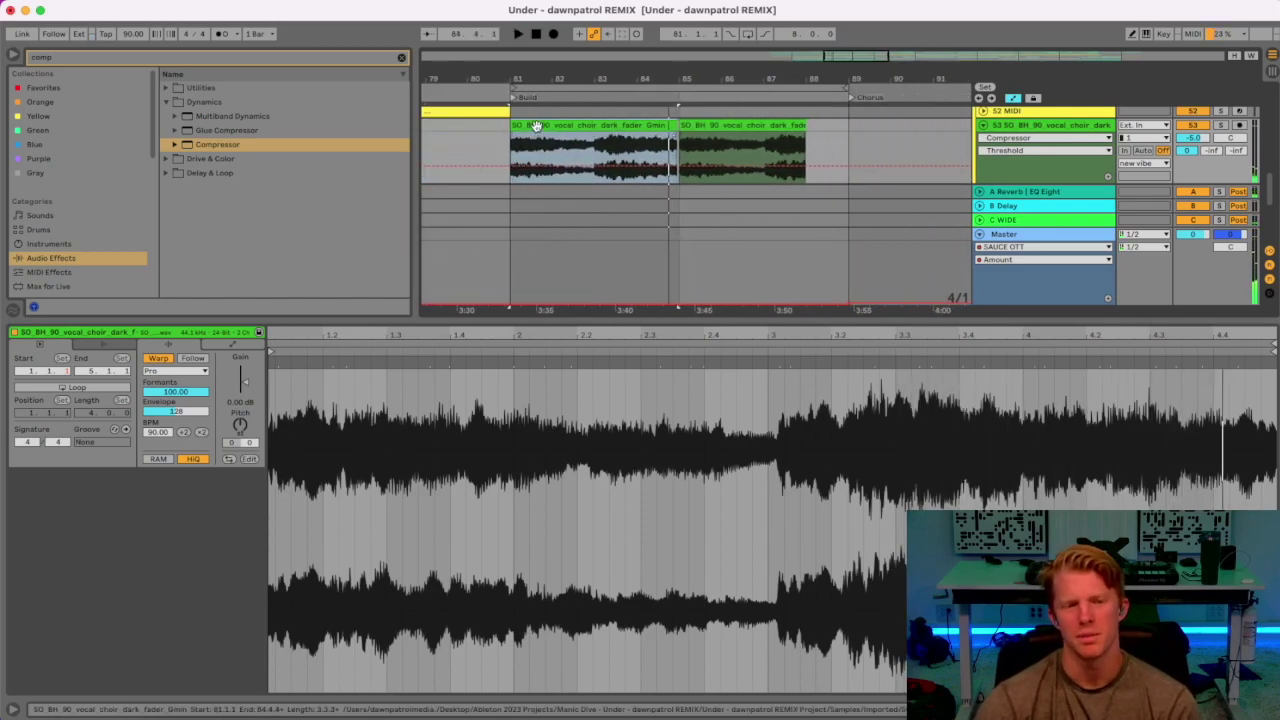
Add a warp marker at the first vocal choir clip's opening attack, and align it with 1.1.1.
mouse_move(296, 338)
left_mouse_down()
mouse_move(297, 386)
mouse_move(262, 353)
mouse_move(272, 410)
left_mouse_up()
left_click(294, 366)
left_click(312, 363)
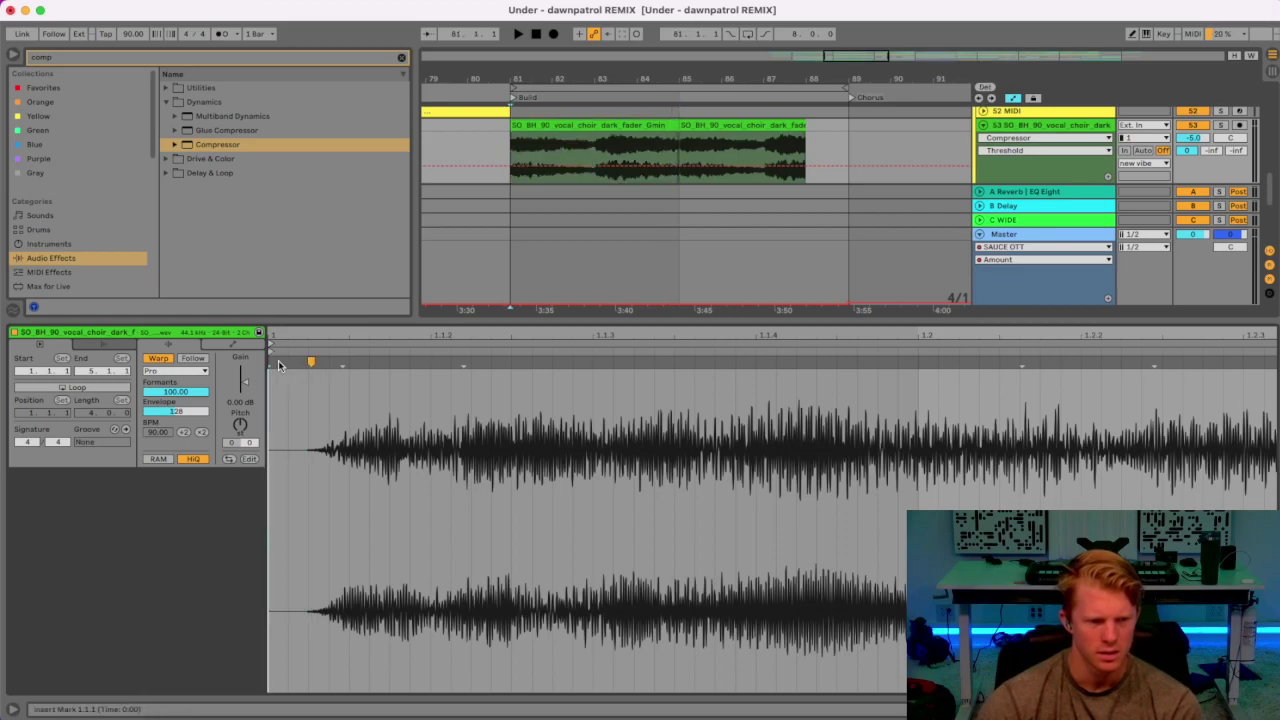
mouse_move(309, 360)
left_mouse_down()
mouse_move(290, 362)
mouse_move(541, 380)
left_mouse_up()
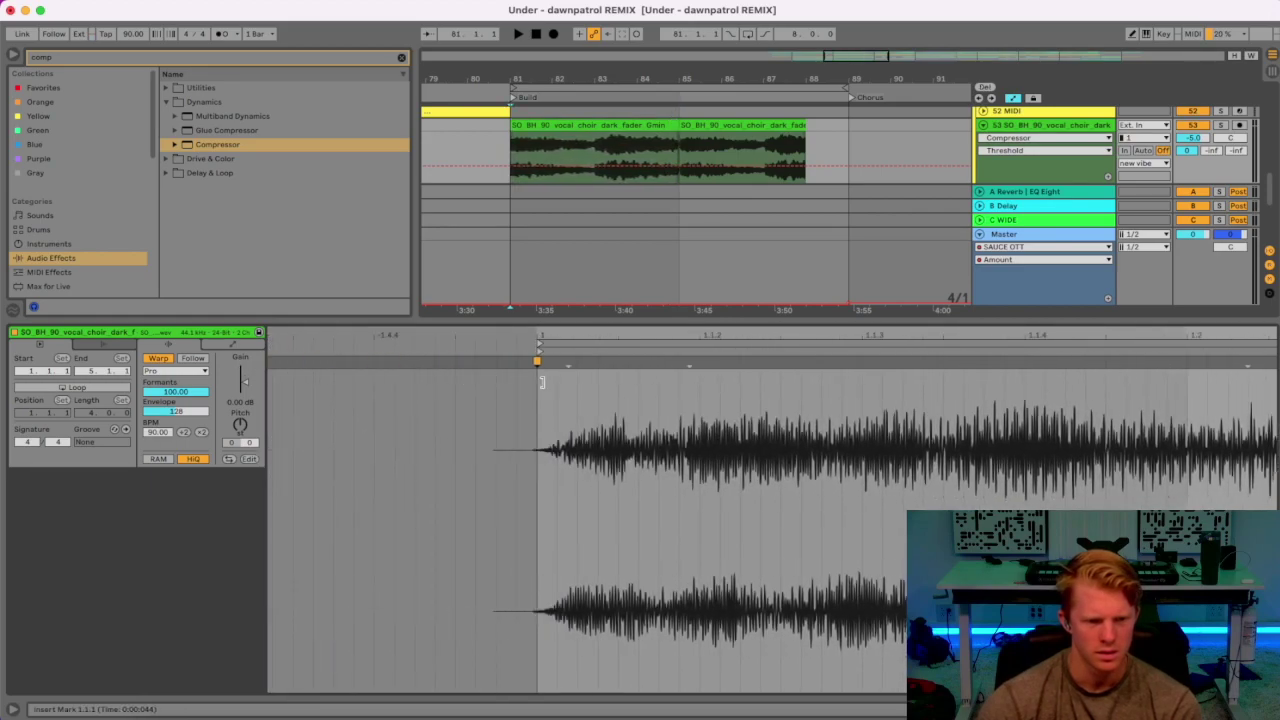
left_click_drag(629, 329, 330, 335)
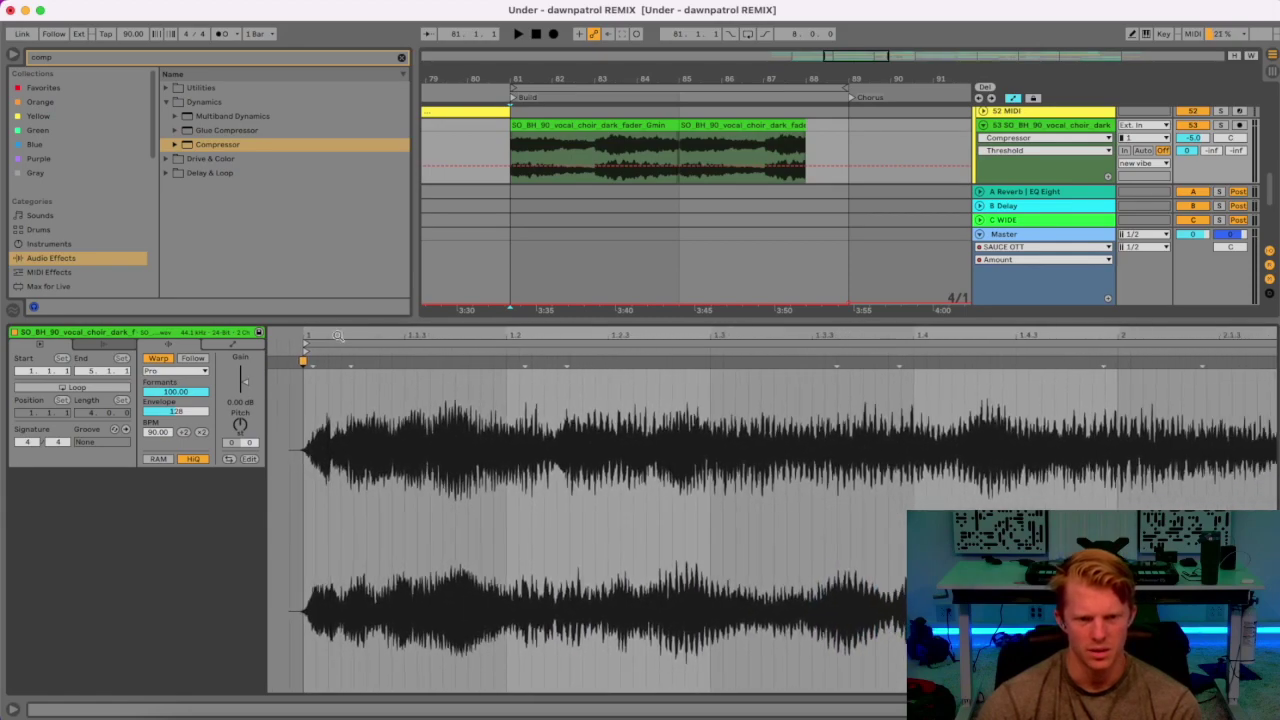
Set the arrangement grid to 1/8, warp the choir clip's second swell onto 3.1.1, and play it.
left_click_drag(609, 102, 622, 141)
right_click(580, 149)
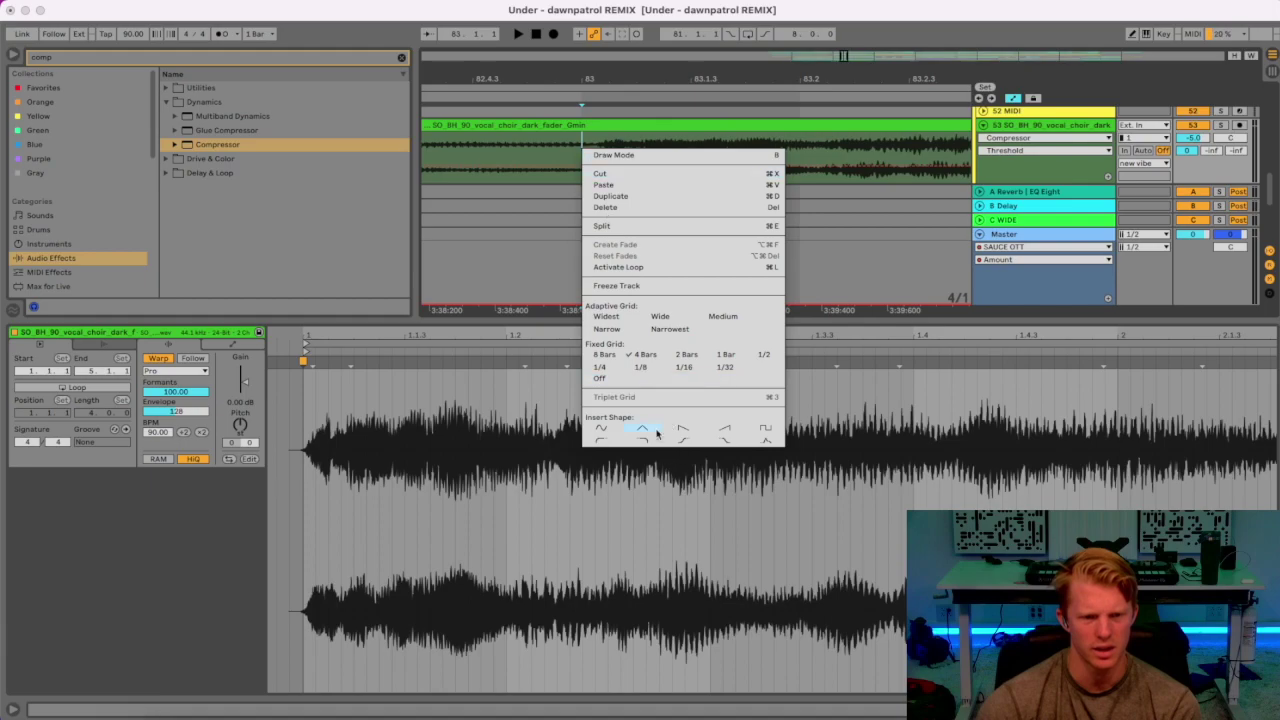
left_click(641, 367)
scroll(764, 369, "right", 10)
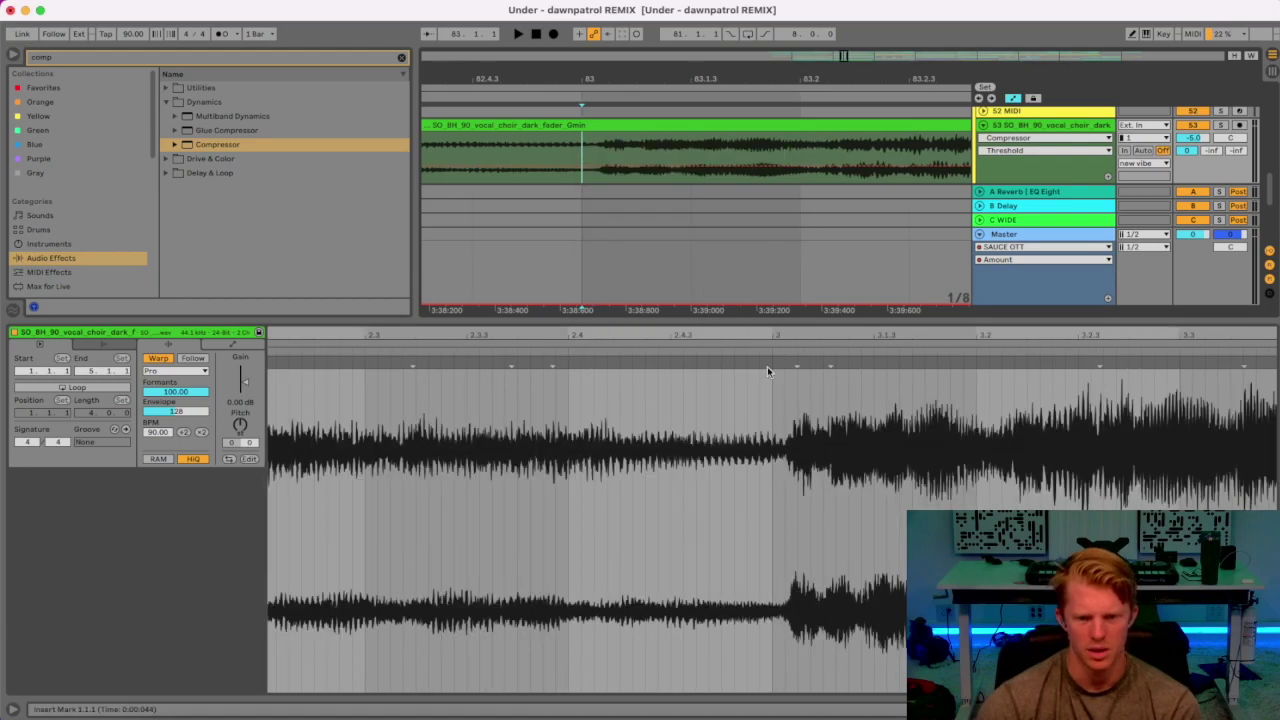
left_click_drag(797, 363, 772, 363)
key("space")
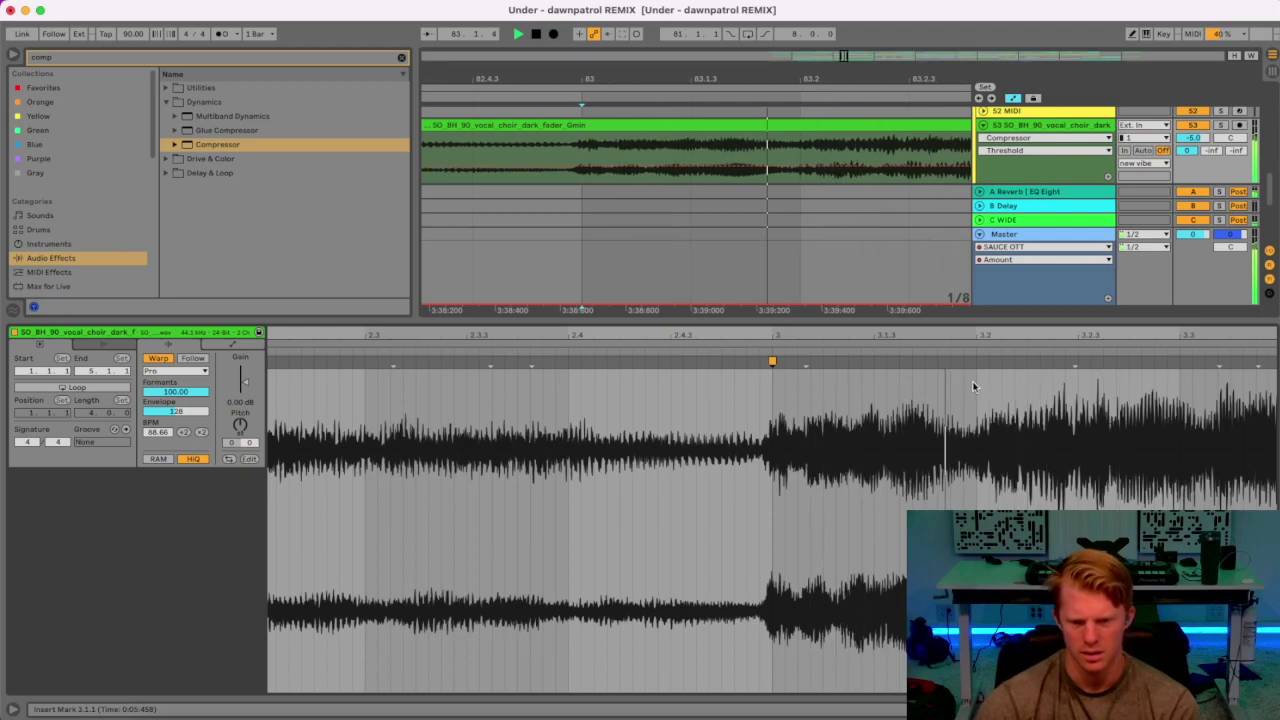
Add warp markers around beats 4.1 and 4.2 of the choir clip to line up its late attacks, and replay it.
left_click_drag(930, 338, 930, 300)
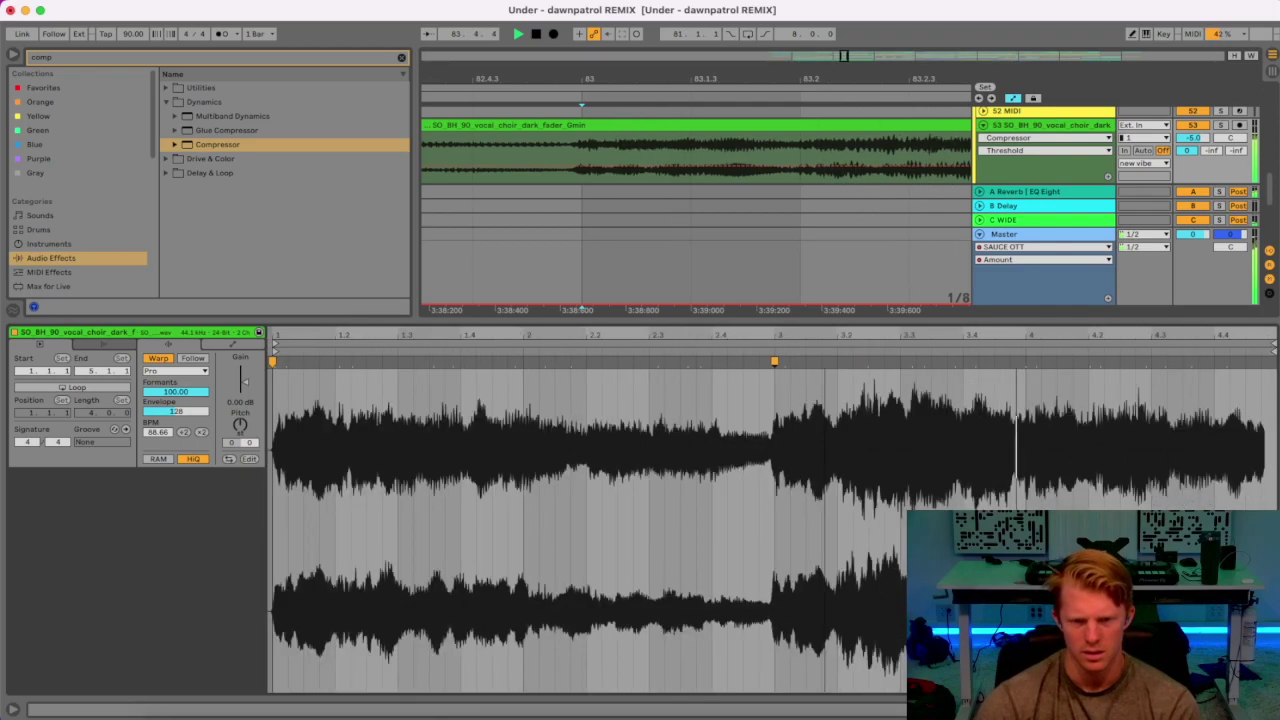
key("space")
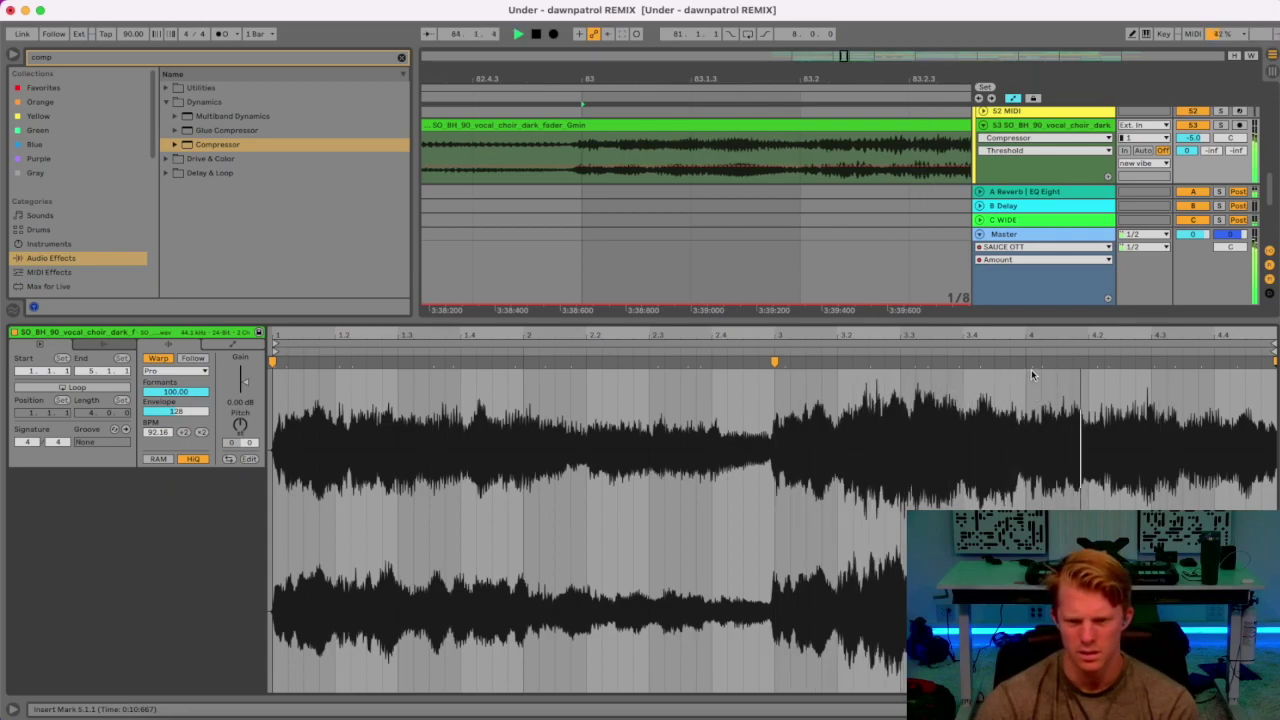
left_click_drag(1031, 365, 1023, 366)
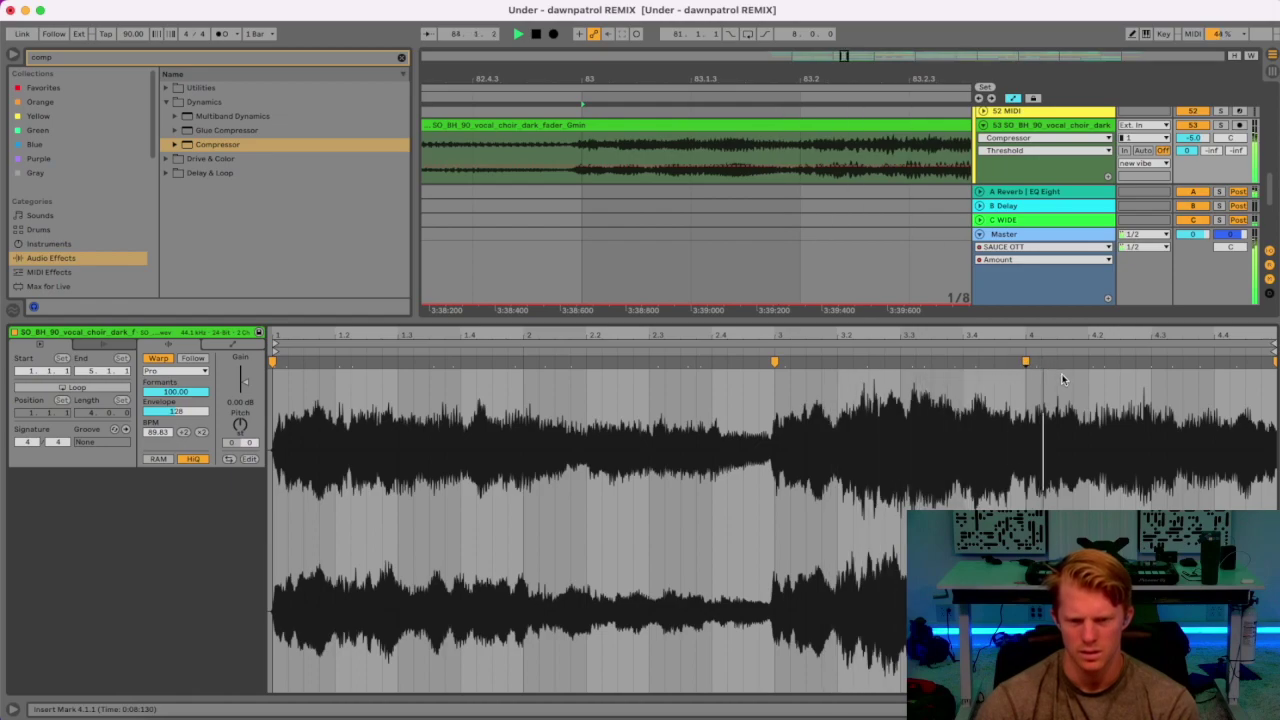
left_click(1094, 366)
left_click_drag(1093, 363, 1088, 363)
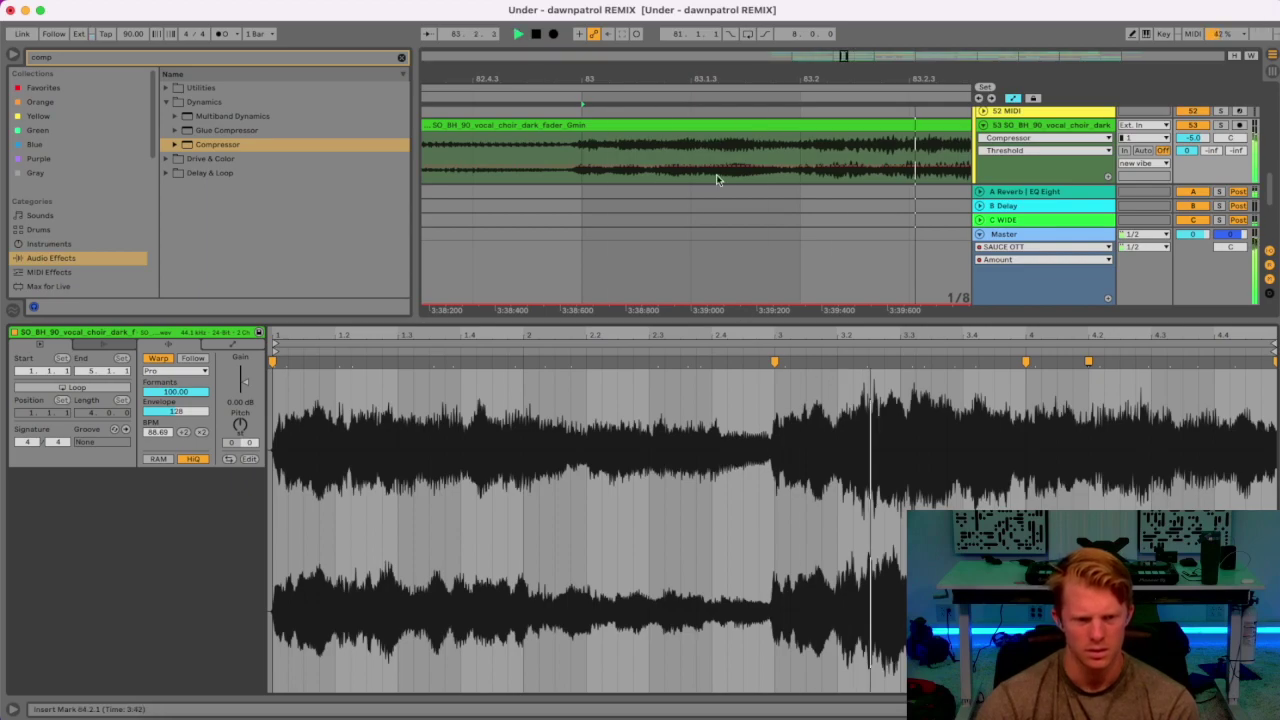
key("space")
Warp the choir attack near 3.2 onto that beat with a warp marker, and play the result.
mouse_move(841, 336)
left_mouse_down()
mouse_move(885, 336)
mouse_move(900, 362)
mouse_move(884, 362)
left_mouse_up()
key("space")
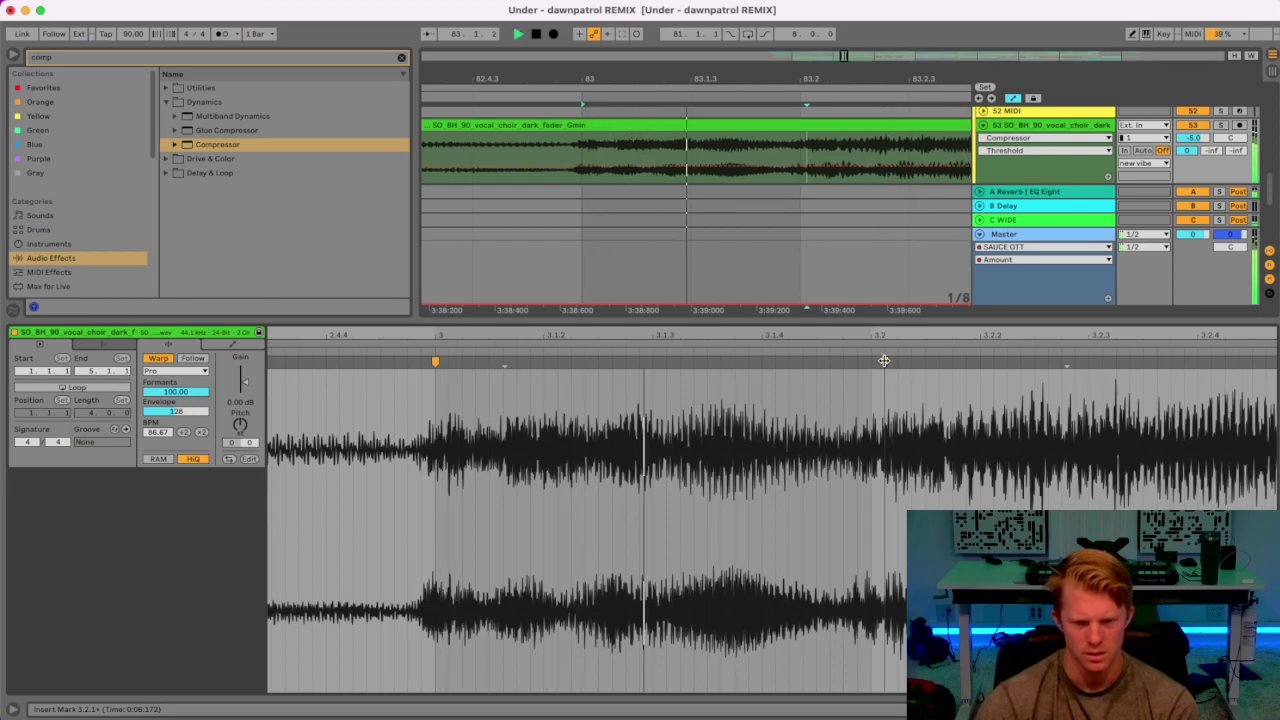
double_click(884, 362)
key("space")
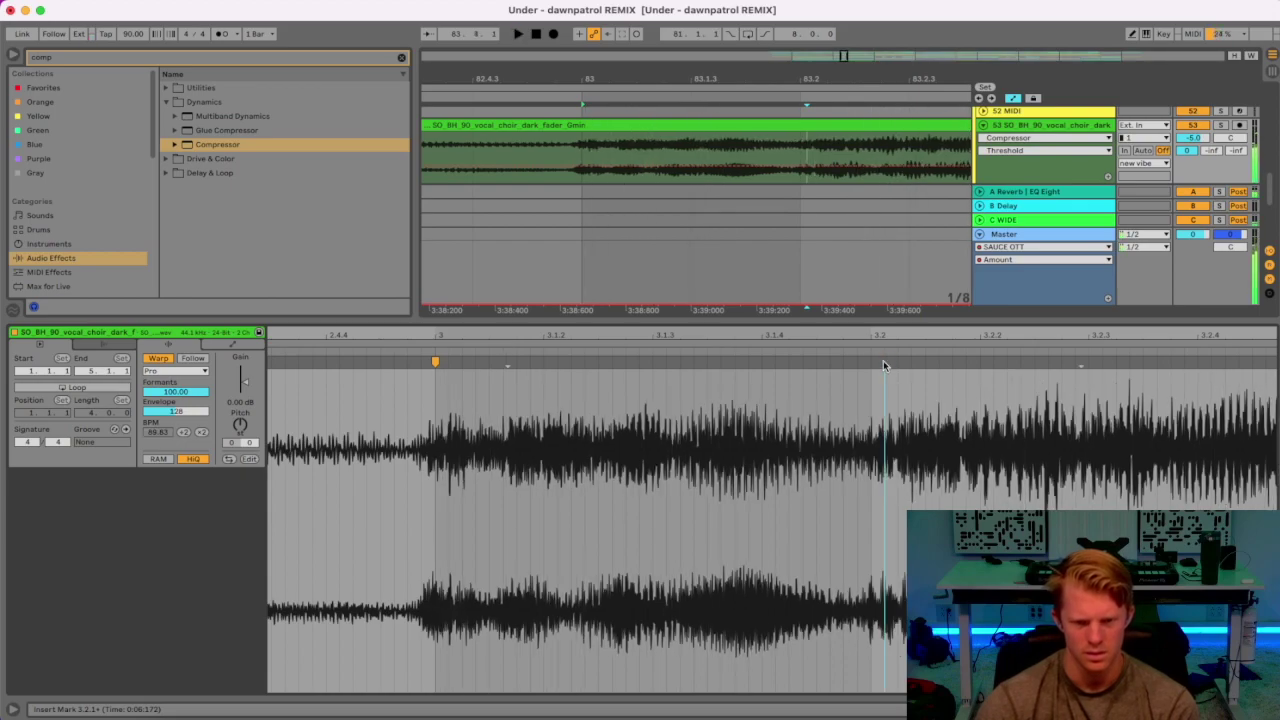
right_click(858, 390)
left_click(879, 689)
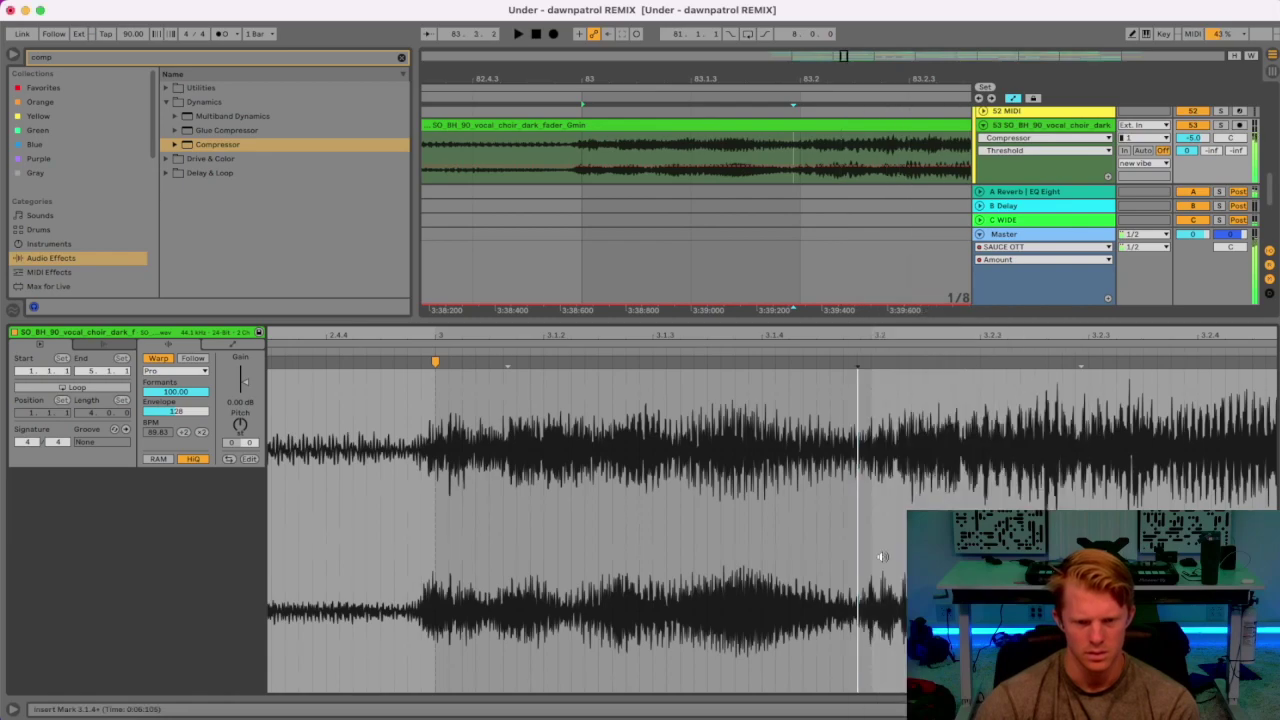
key("space")
double_click(886, 376)
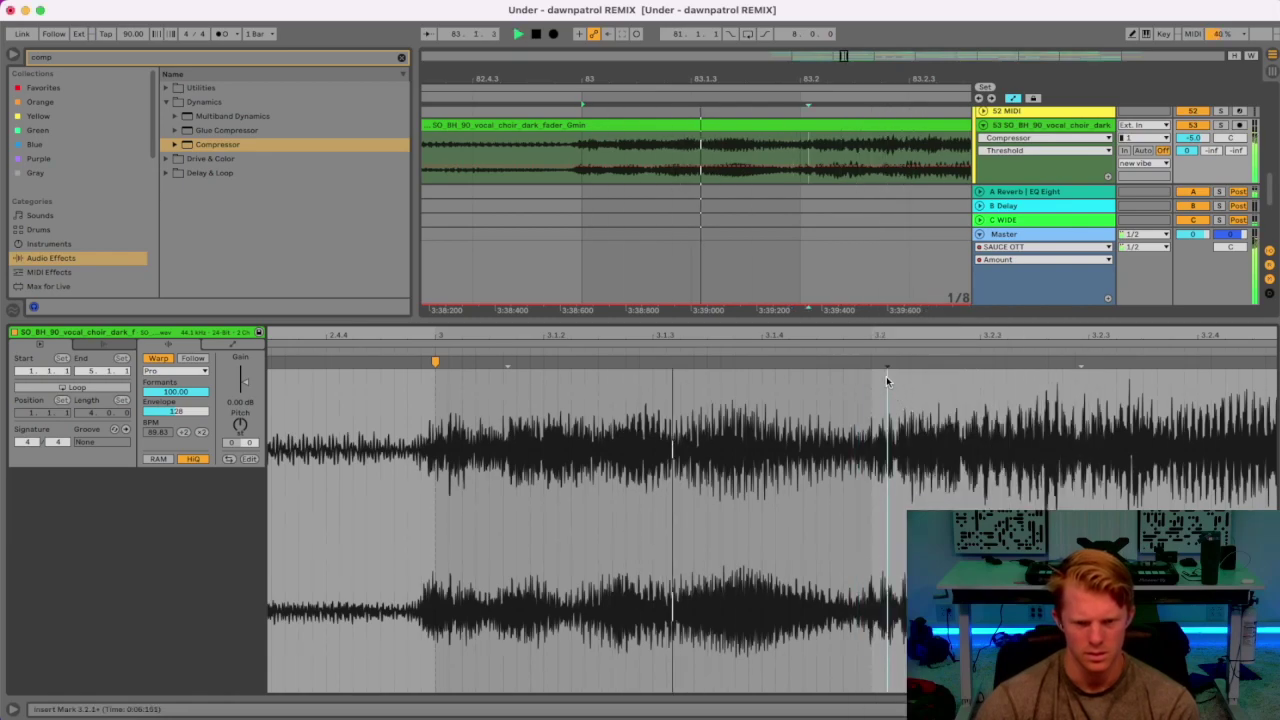
key("space")
mouse_move(886, 363)
left_mouse_down()
mouse_move(882, 305)
mouse_move(838, 250)
mouse_move(839, 225)
left_mouse_up()
key("space")
left_click(858, 348)
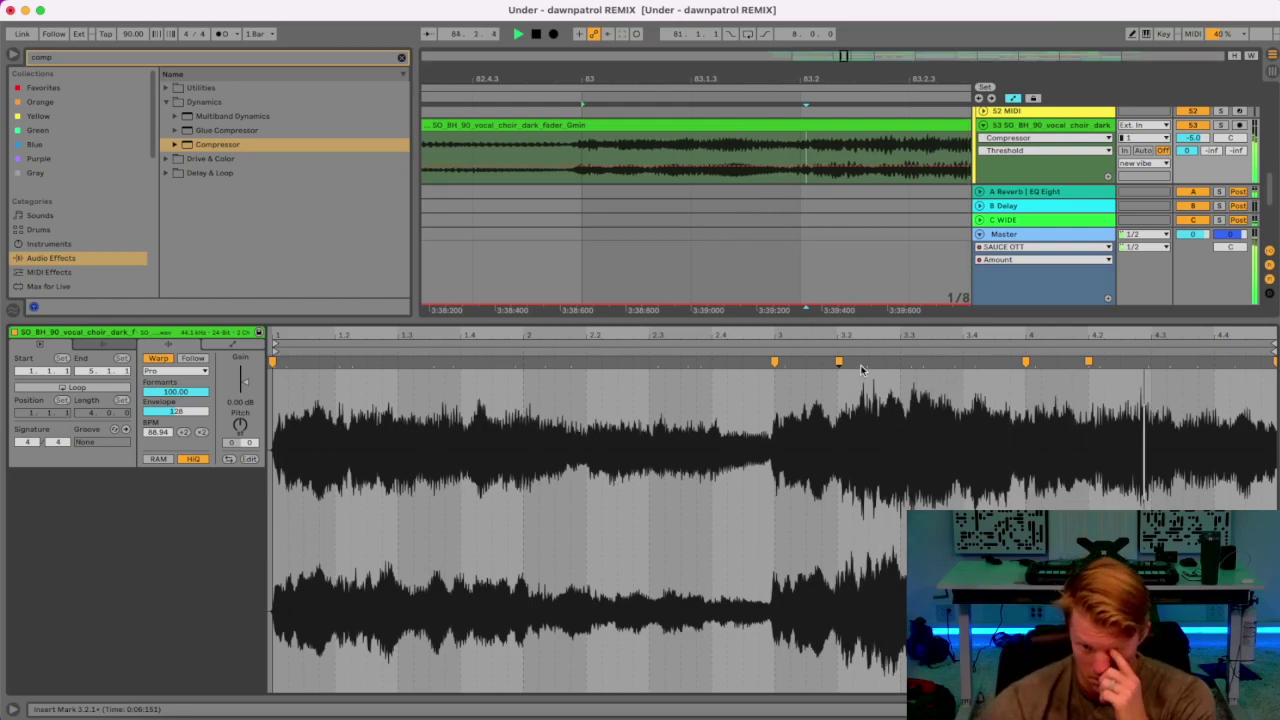
Replay the choir clip from bar 81, and warp the attack just after beat 1.2 onto 1.2.1.
left_click(503, 124)
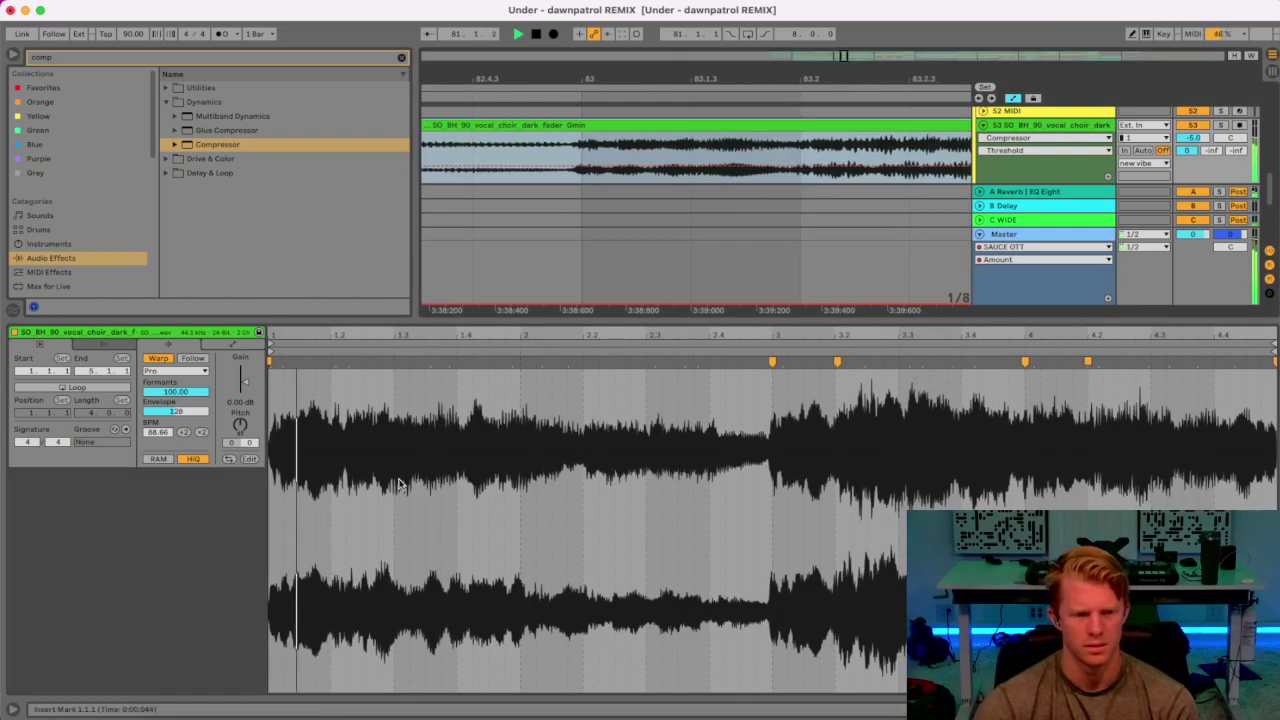
key("space")
left_click_drag(342, 336, 637, 385)
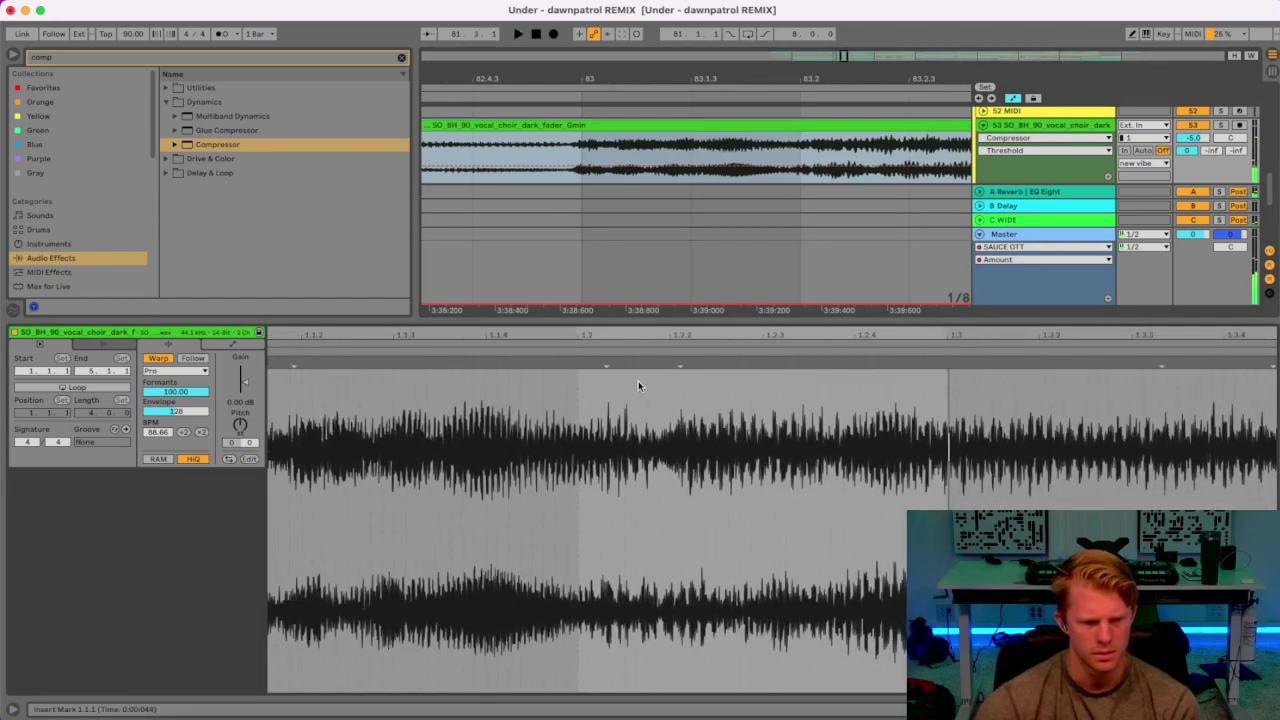
right_click(598, 366)
left_click(657, 689)
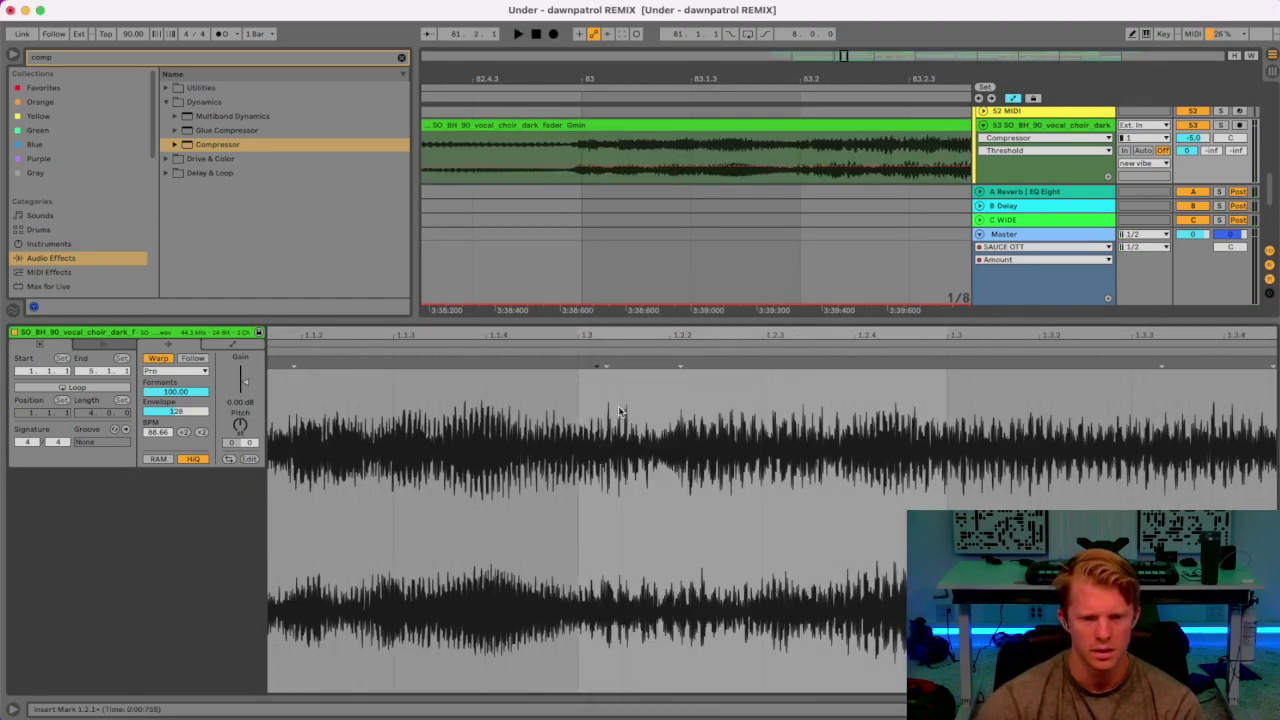
double_click(606, 363)
key("space")
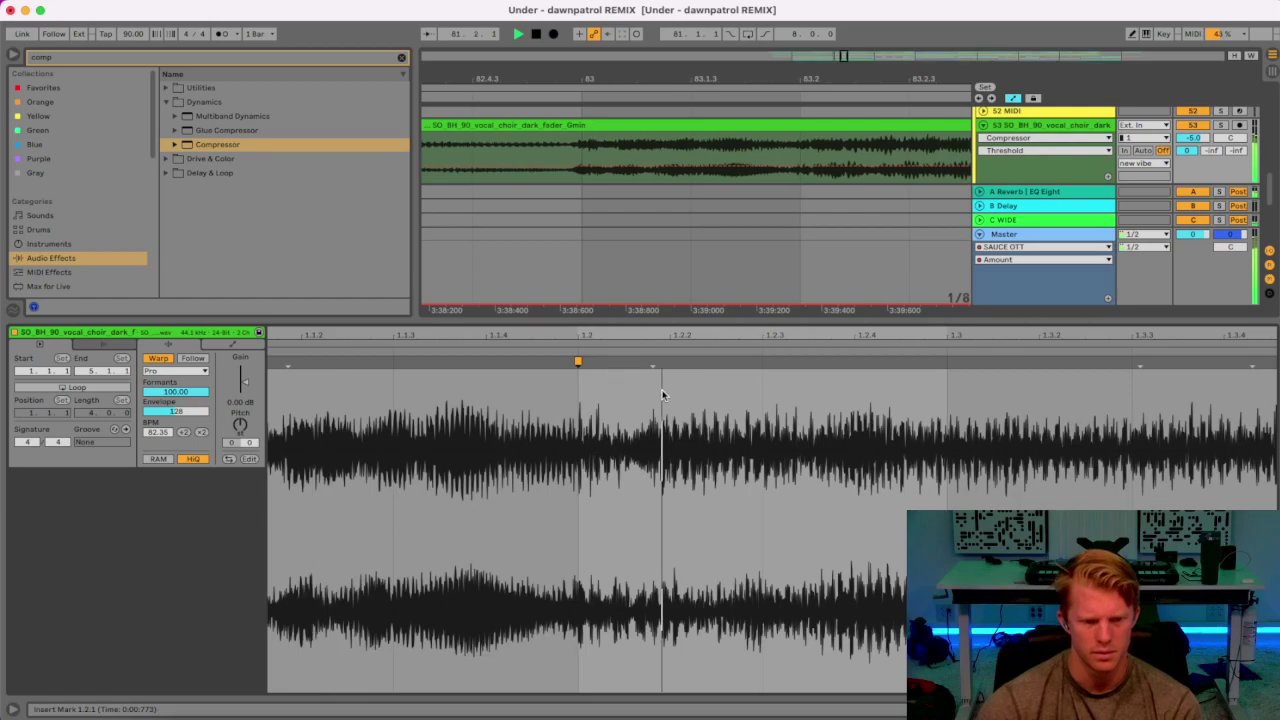
Nudge the choir clip's warp marker at 1.2 slightly later than the beat, and replay the clip.
mouse_move(628, 342)
left_mouse_down()
mouse_move(346, 280)
mouse_move(348, 300)
mouse_move(587, 385)
mouse_move(507, 382)
left_mouse_up()
key("space")
right_click(487, 381)
left_click(518, 701)
mouse_move(555, 359)
left_mouse_down()
mouse_move(480, 340)
mouse_move(341, 336)
left_mouse_up()
key("space")
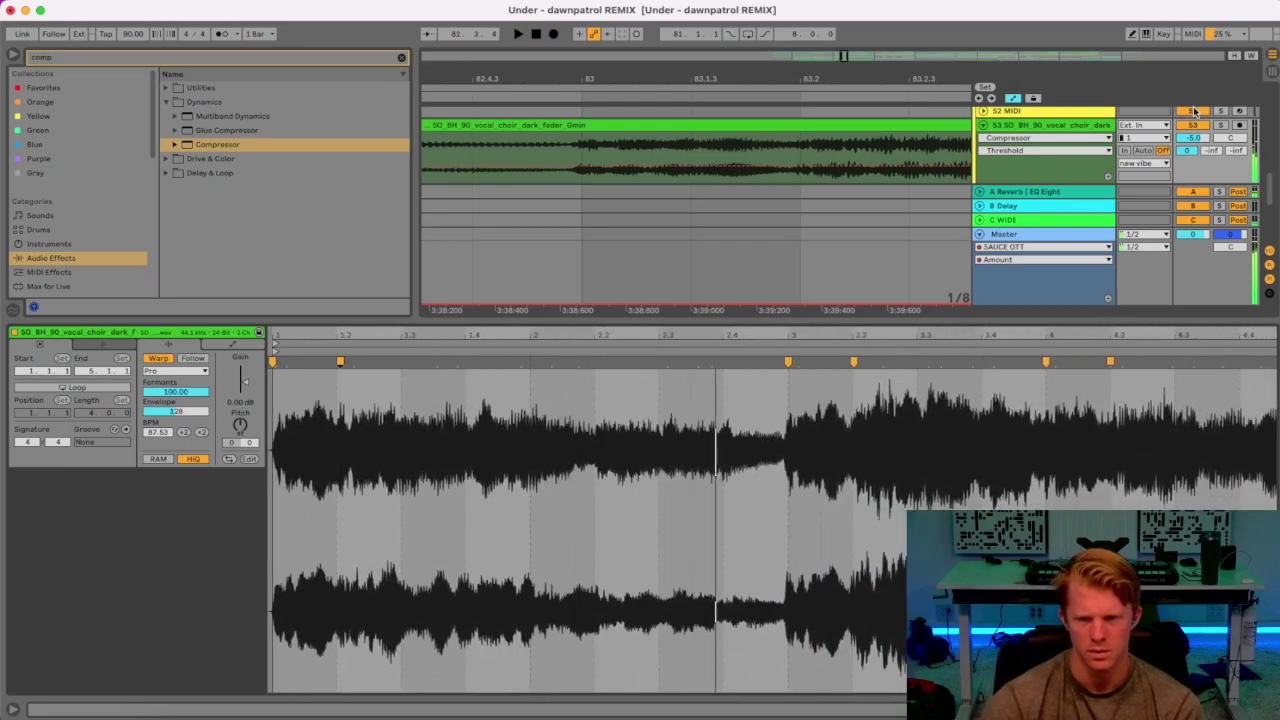
Solo the vocal choir track, and play it from bar 81 with the metronome turned on.
left_click(1220, 125)
key("space")
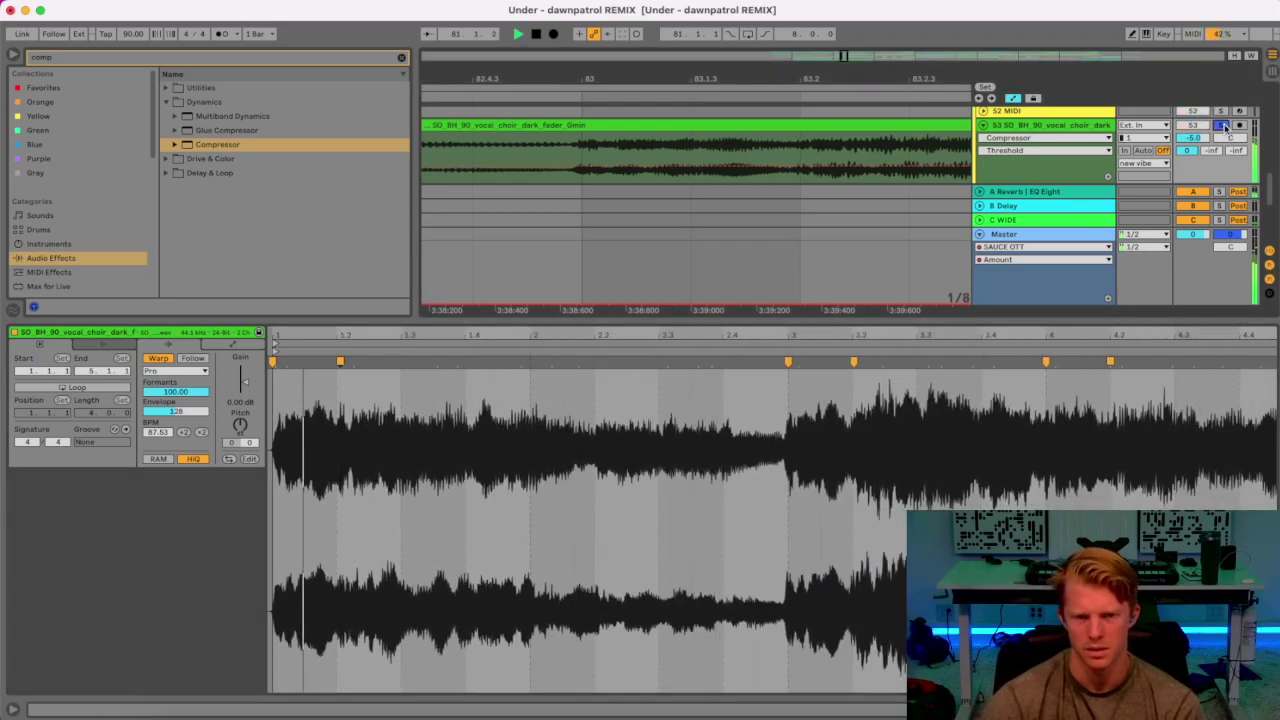
left_click(222, 33)
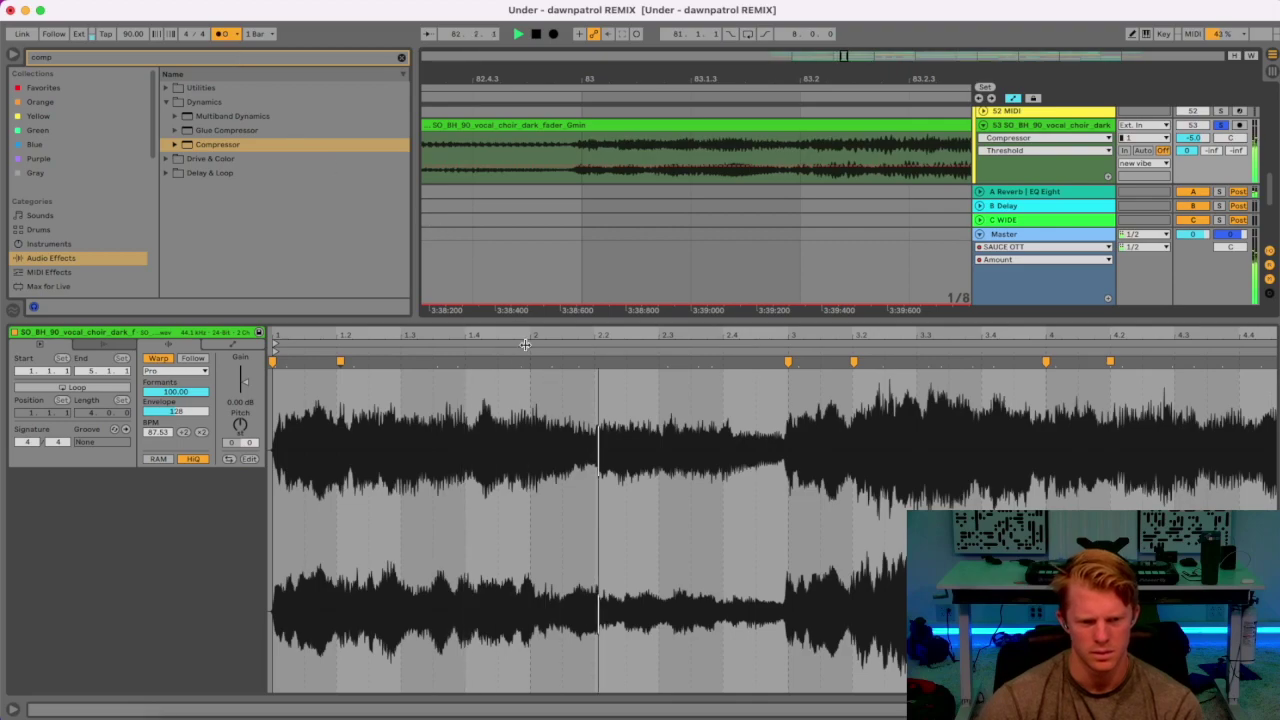
Warp the choir attack before bar 2 earlier to just past 1.4.3, and pin another marker just before 2.2.
left_click_drag(547, 380, 609, 406)
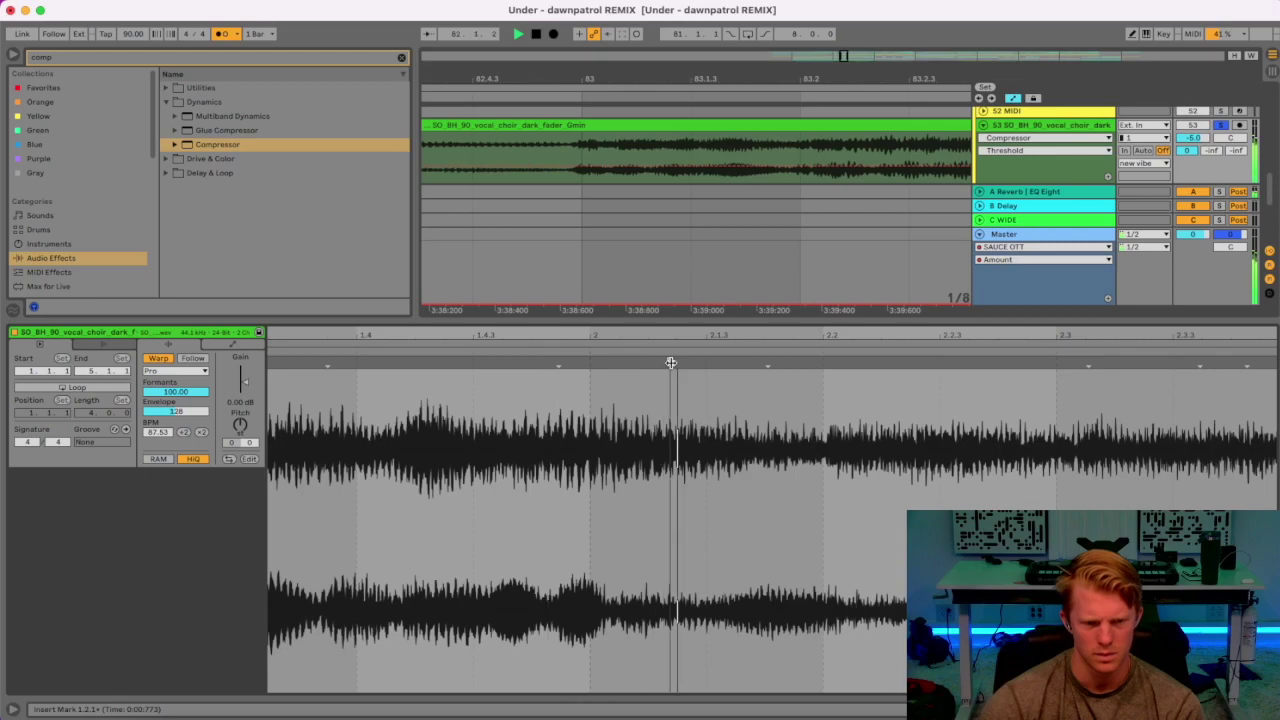
mouse_move(559, 361)
left_mouse_down()
mouse_move(587, 363)
mouse_move(499, 375)
left_mouse_up()
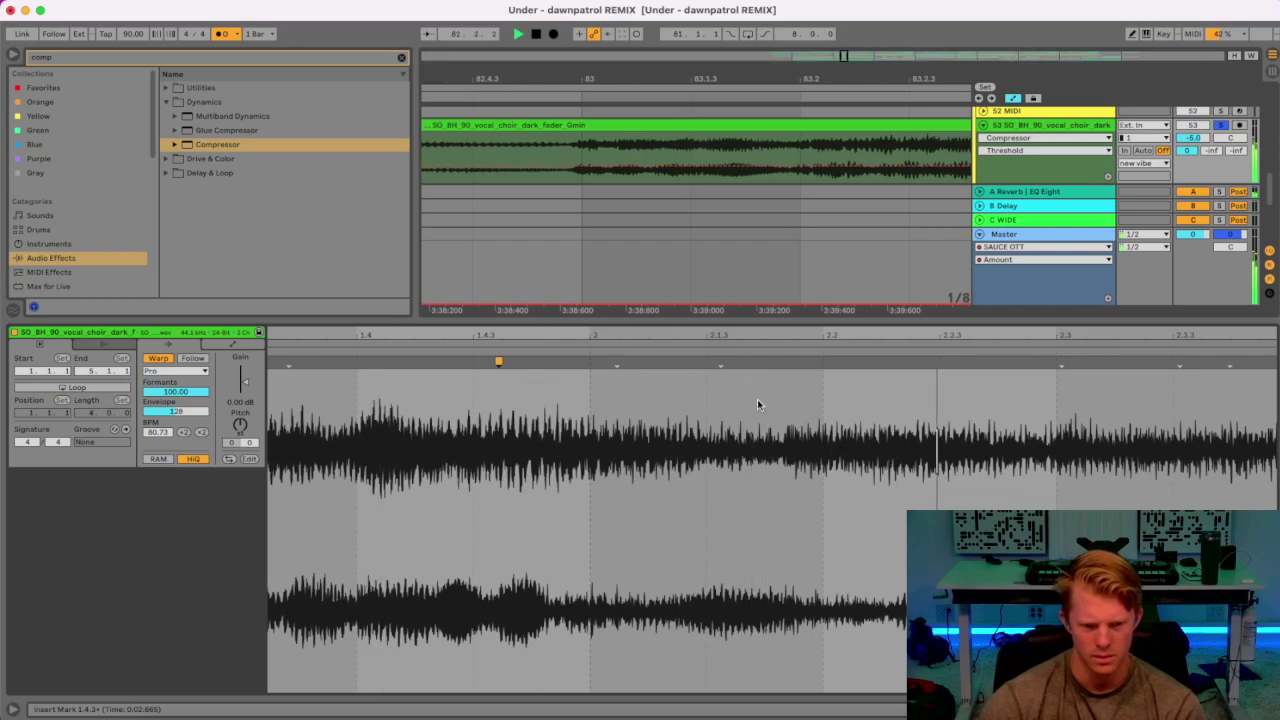
left_click_drag(810, 363, 818, 363)
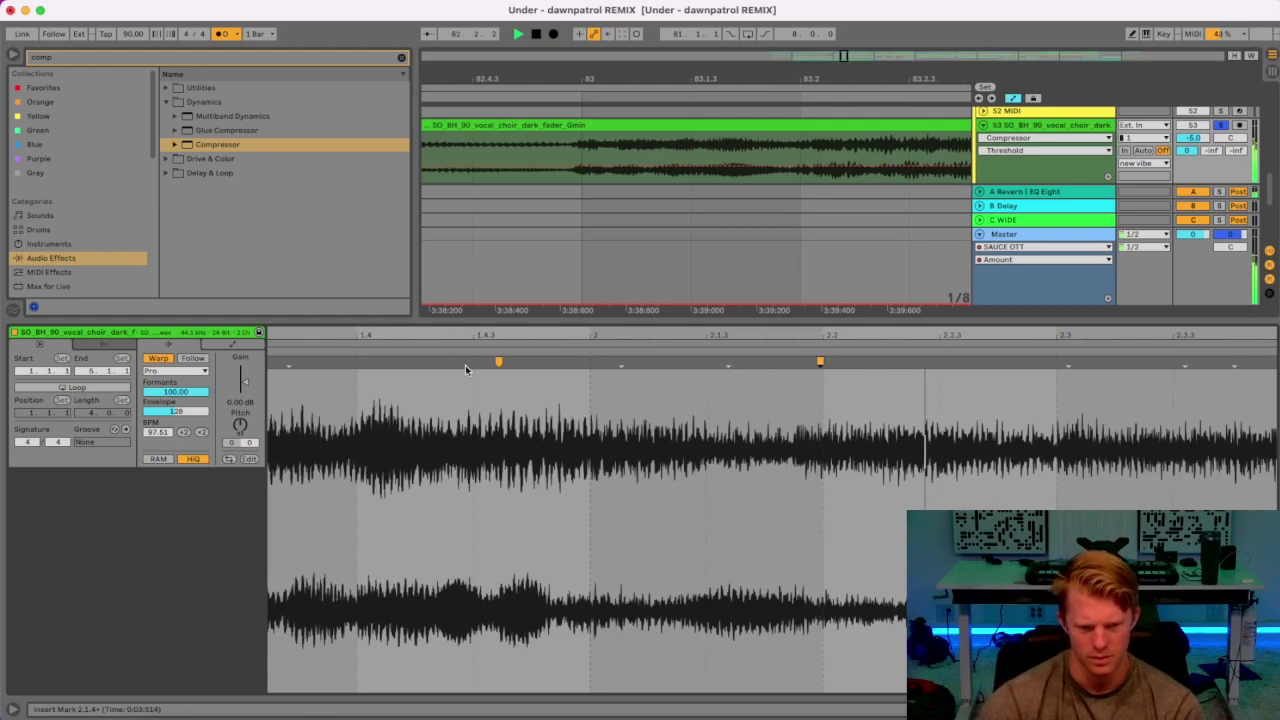
double_click(500, 363)
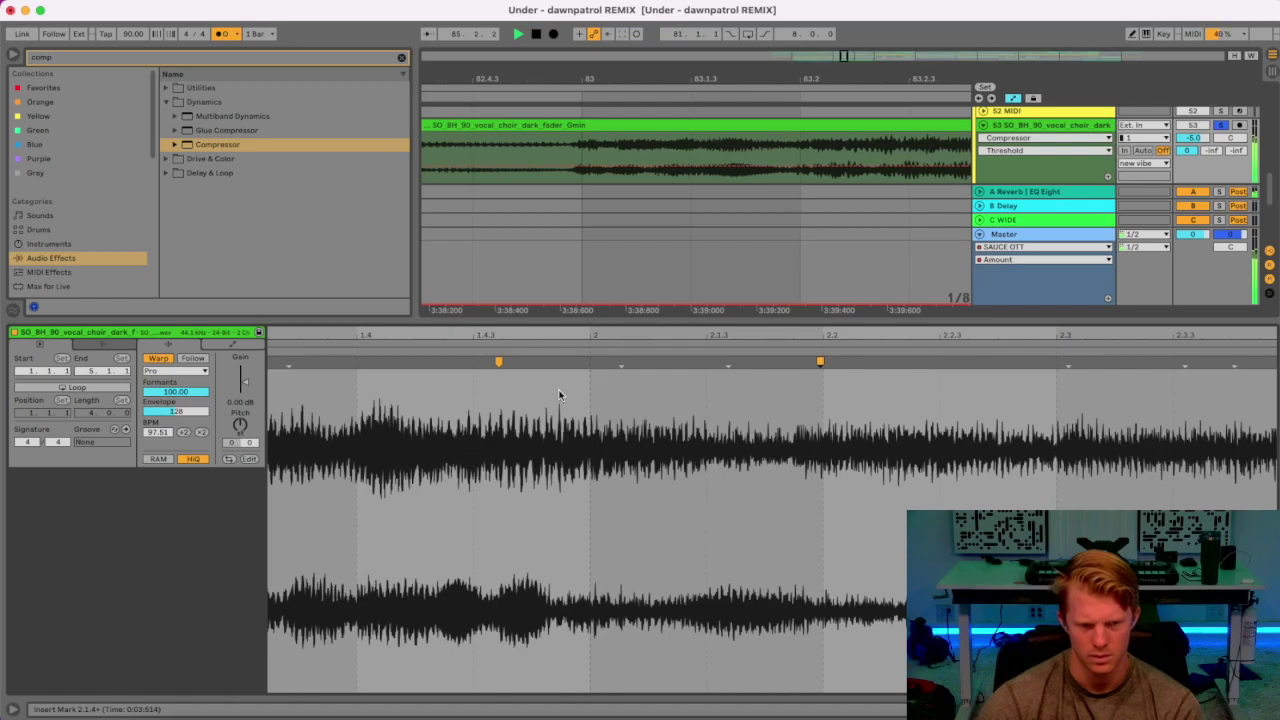
Loop the arrangement over the first vocal choir clip, bars 81 to 85, and play the loop.
left_click_drag(632, 80, 633, 74)
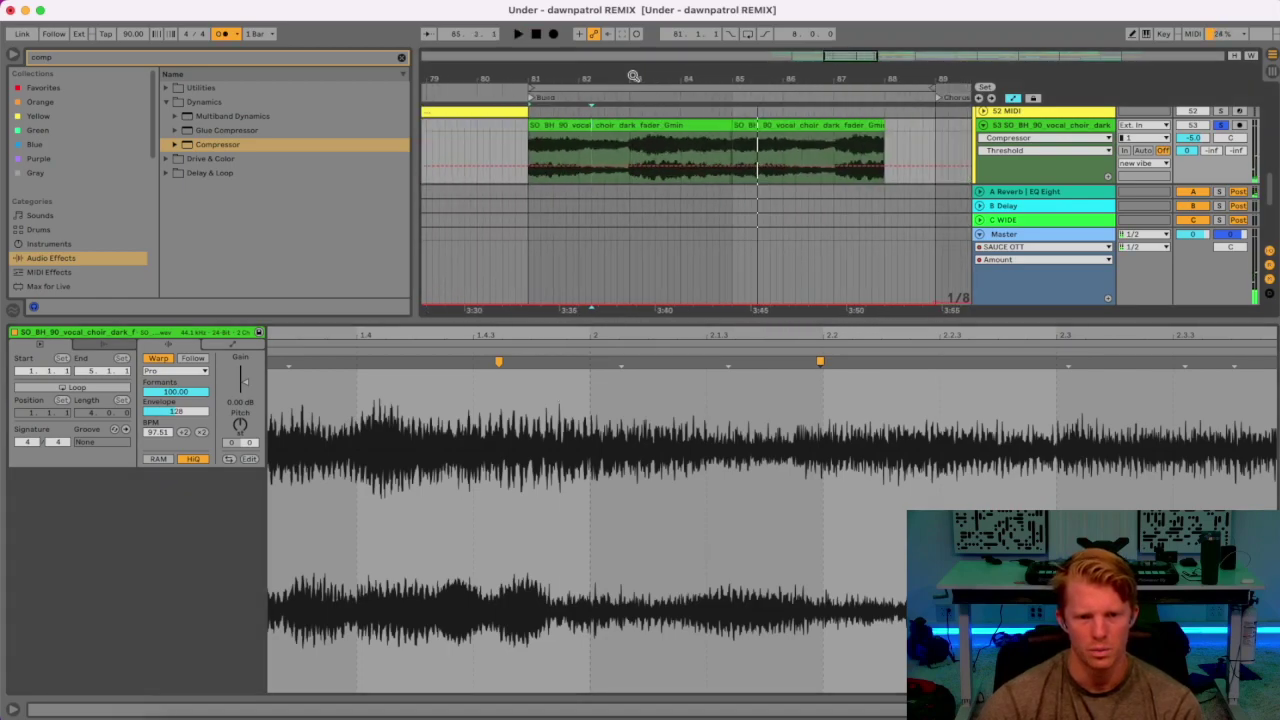
left_click(668, 125)
key("super+l")
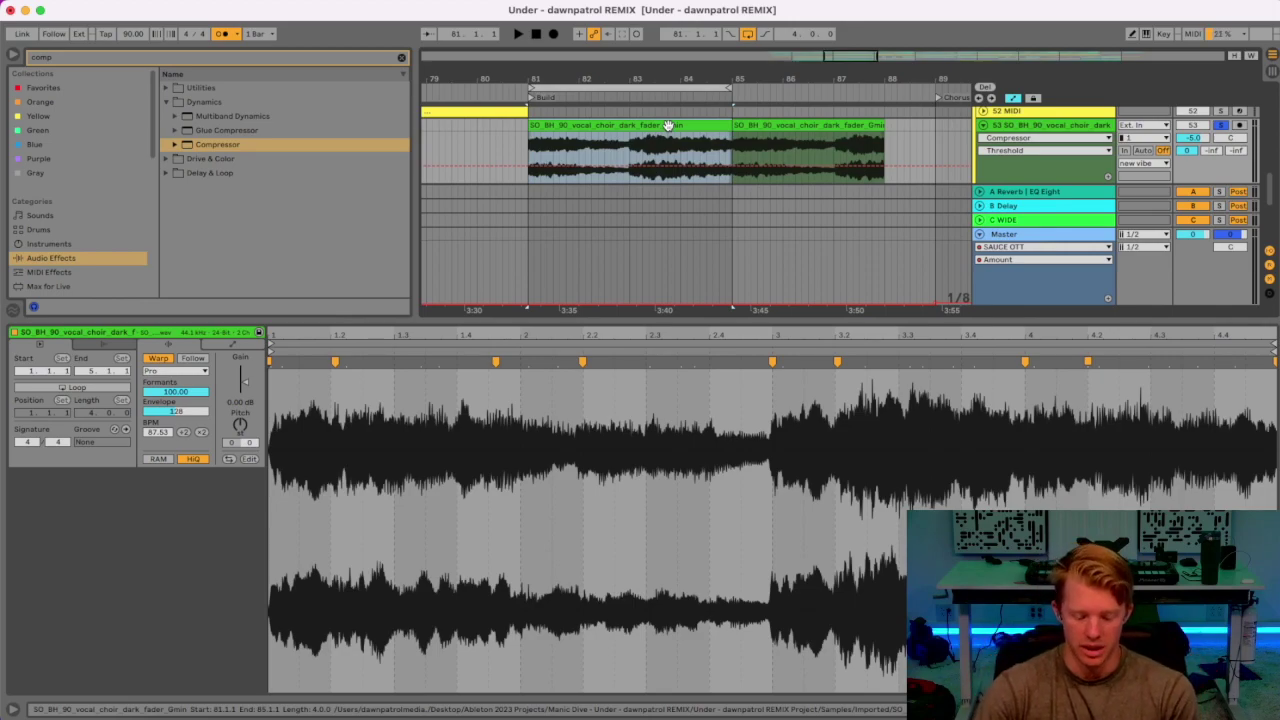
key("space")
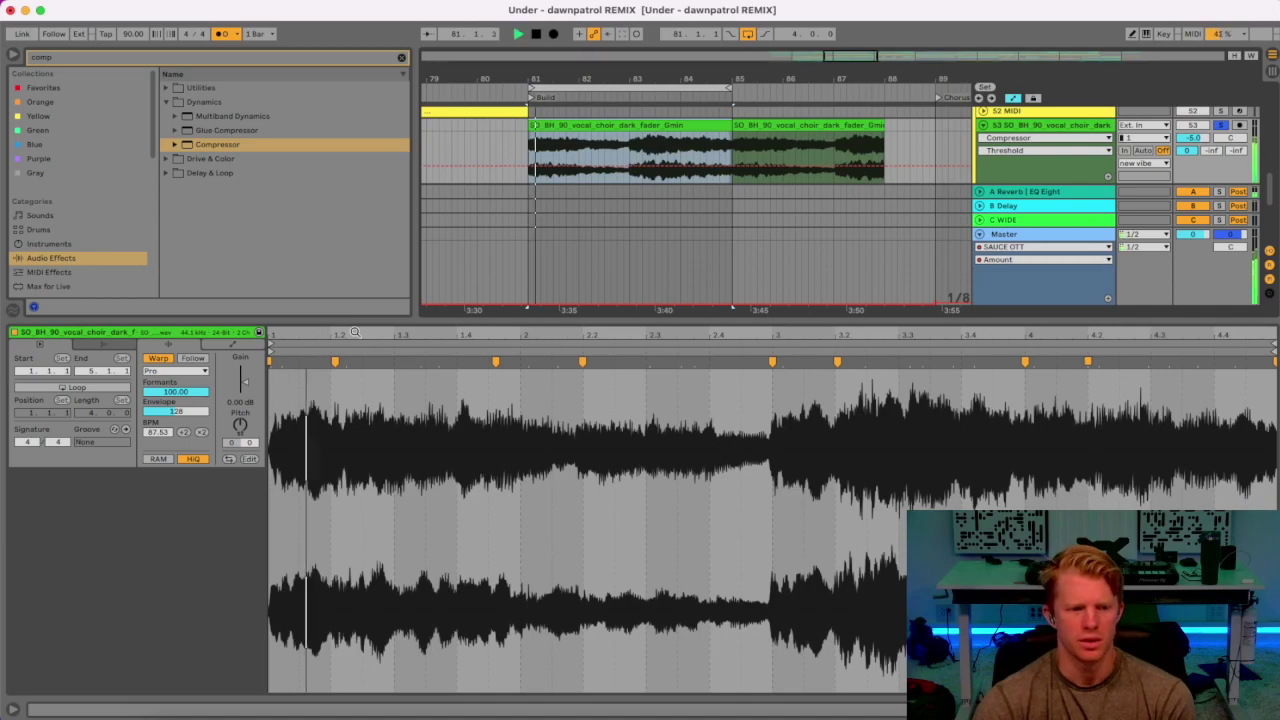
Shift the choir clip's warp marker just past 1.4.3 slightly later while the loop plays.
left_click_drag(355, 333, 355, 380)
left_click_drag(685, 380, 313, 367)
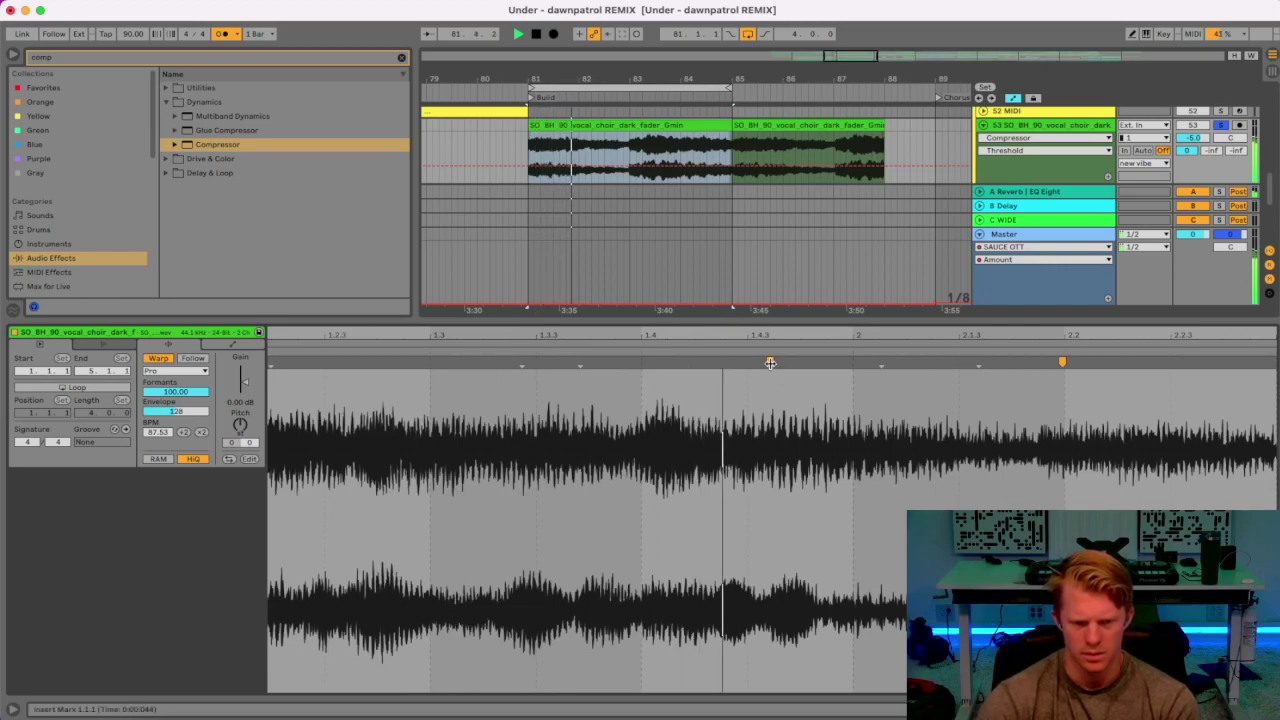
left_click_drag(770, 362, 776, 362)
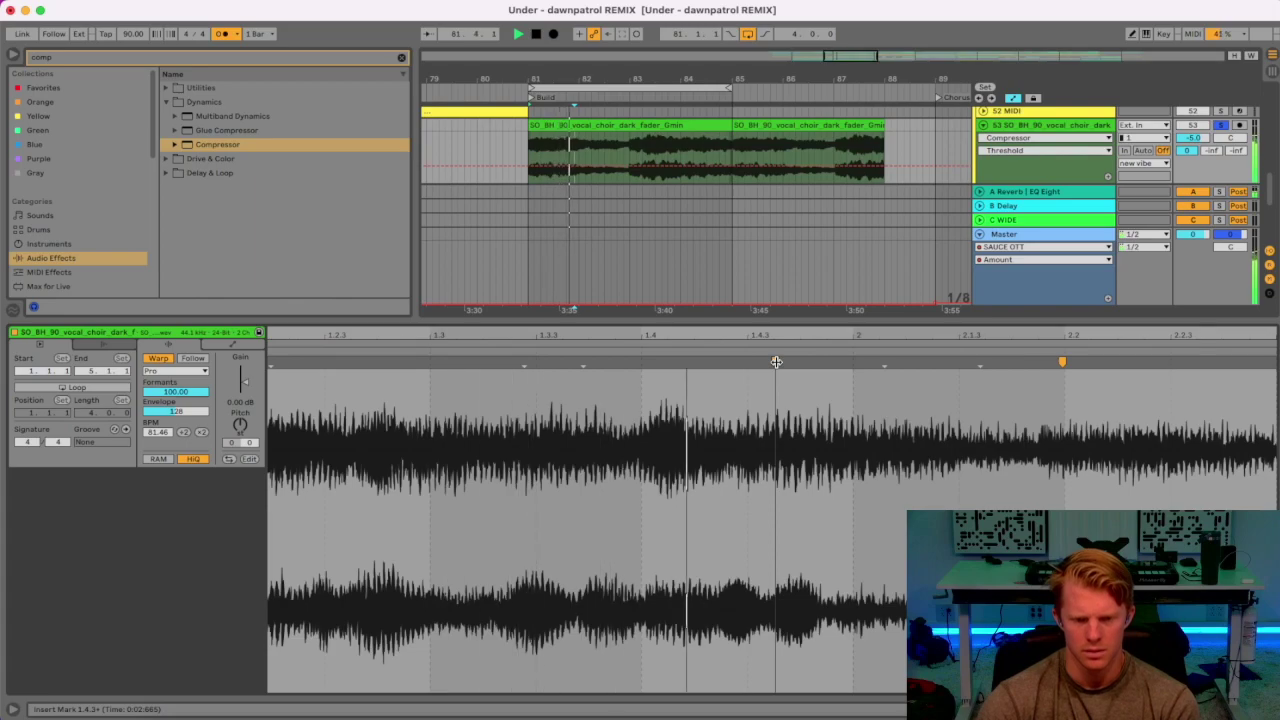
Audition the vocal choir clip and remove its warp marker between 1.4.3 and beat 2.
key("space")
key("space")
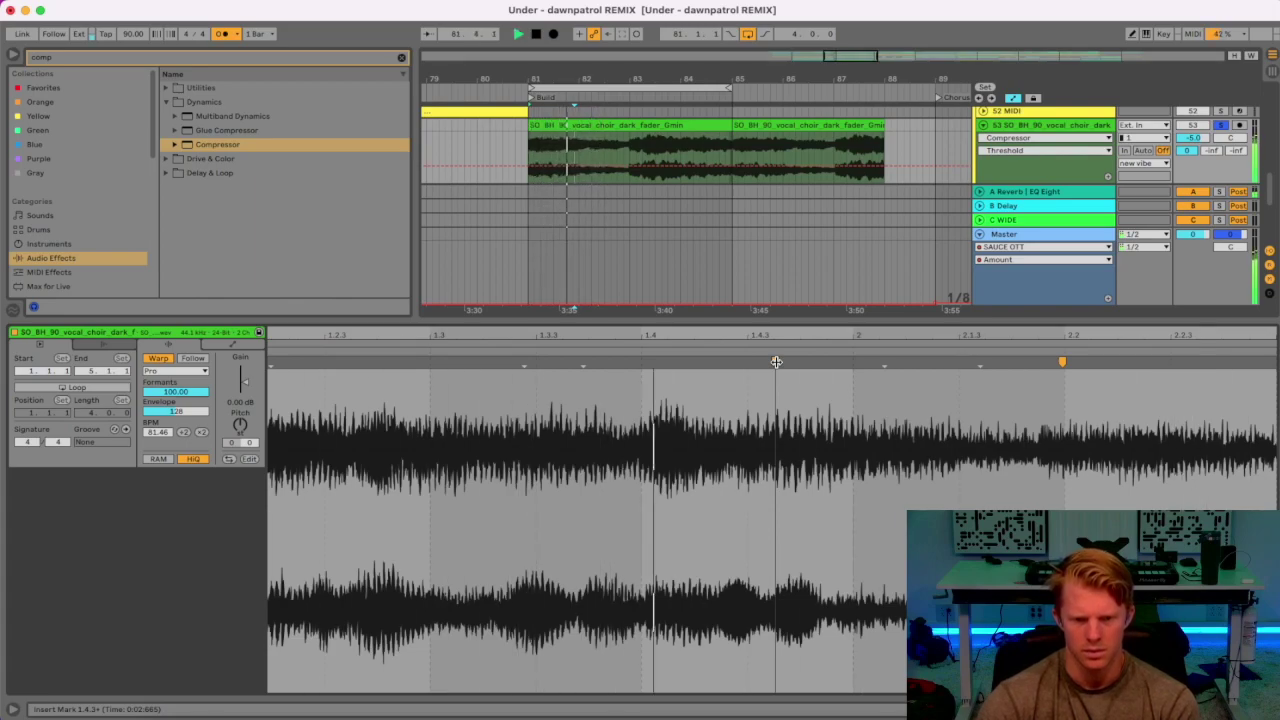
key("space")
double_click(776, 362)
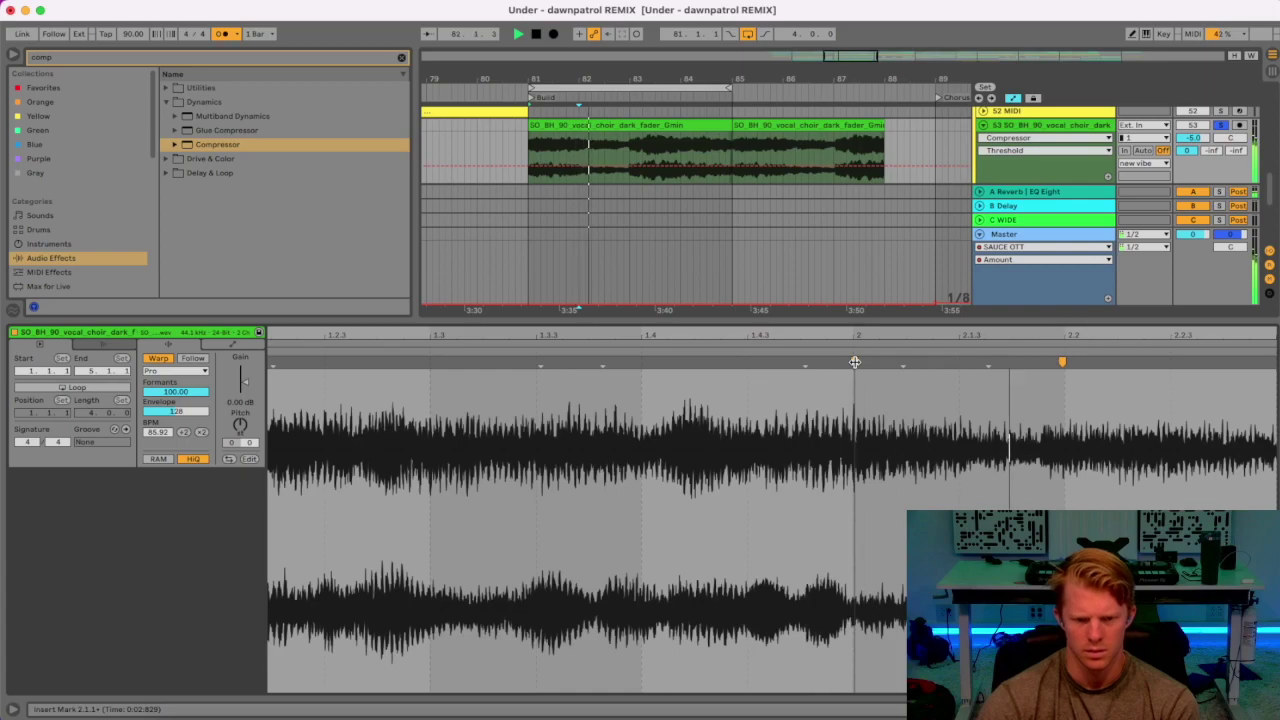
Try a new warp marker right at beat 2 of the vocal choir clip.
double_click(855, 362)
left_click_drag(851, 336, 851, 400)
scroll(863, 363, "up", 2)
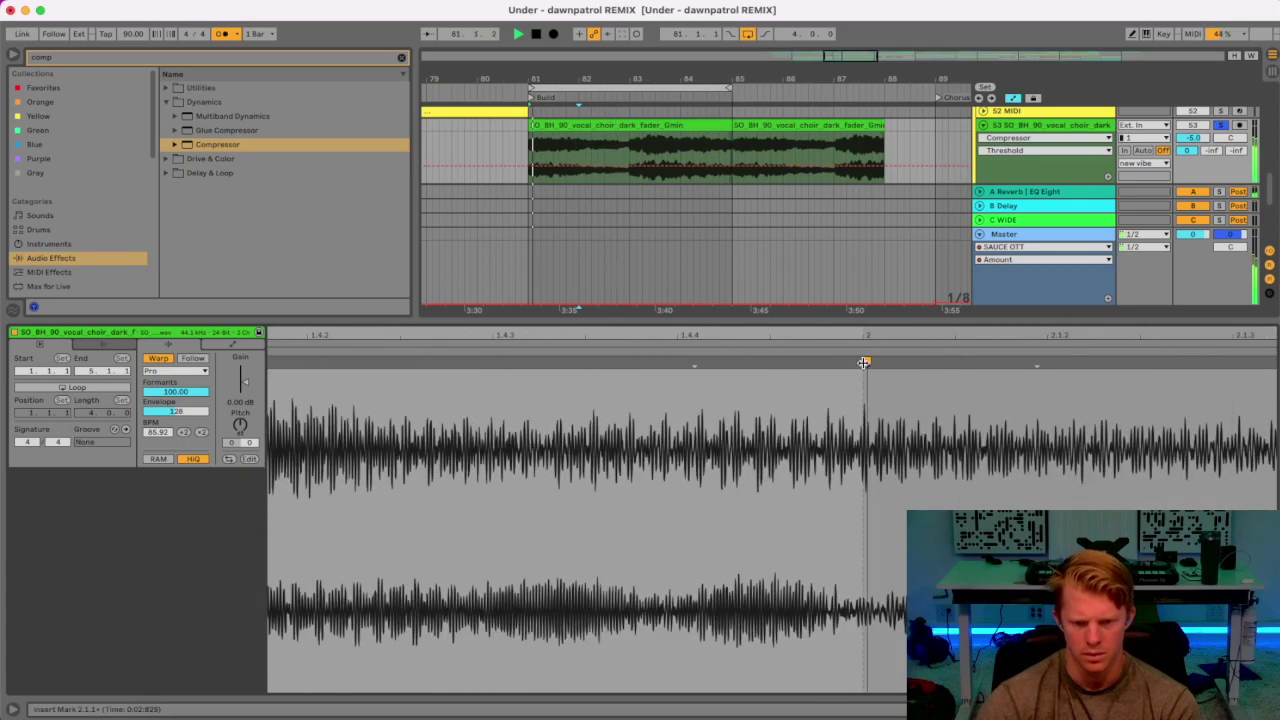
right_click(849, 388)
key("Escape")
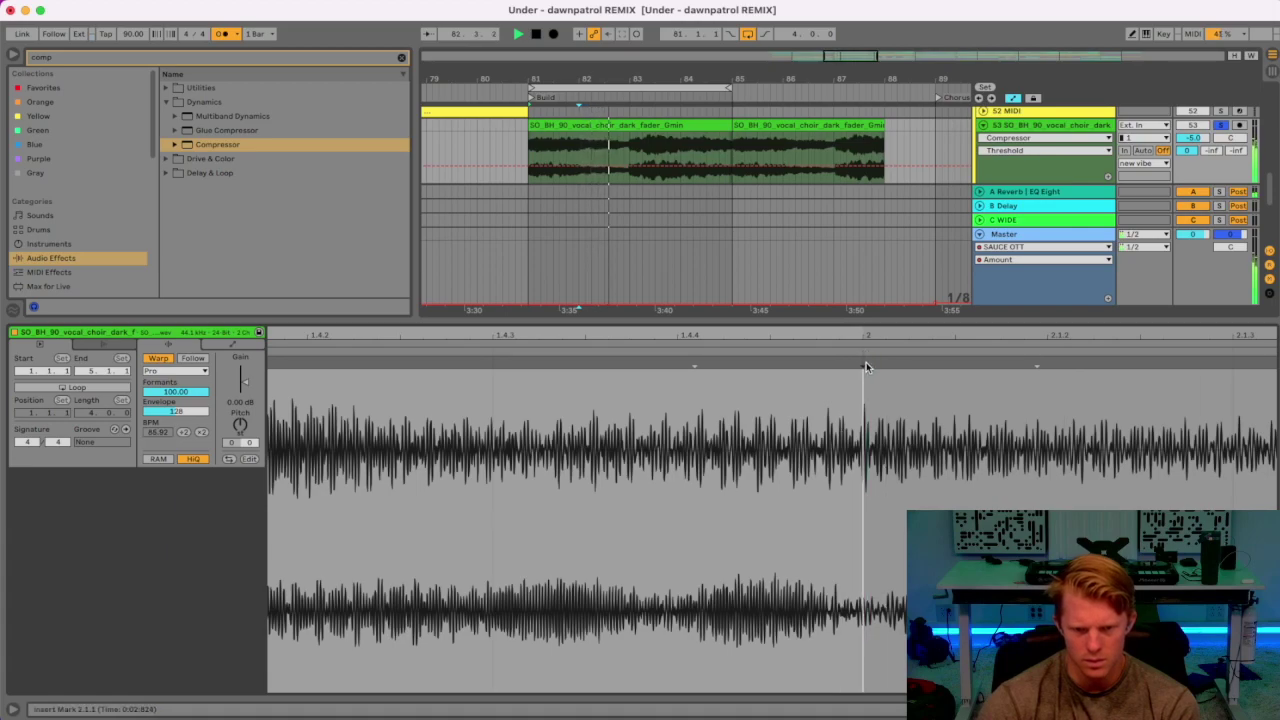
Try warping the audio just before beat 2 onto 2.1.1 with a new marker and audition the timing.
left_click_drag(868, 362, 865, 363)
key("space")
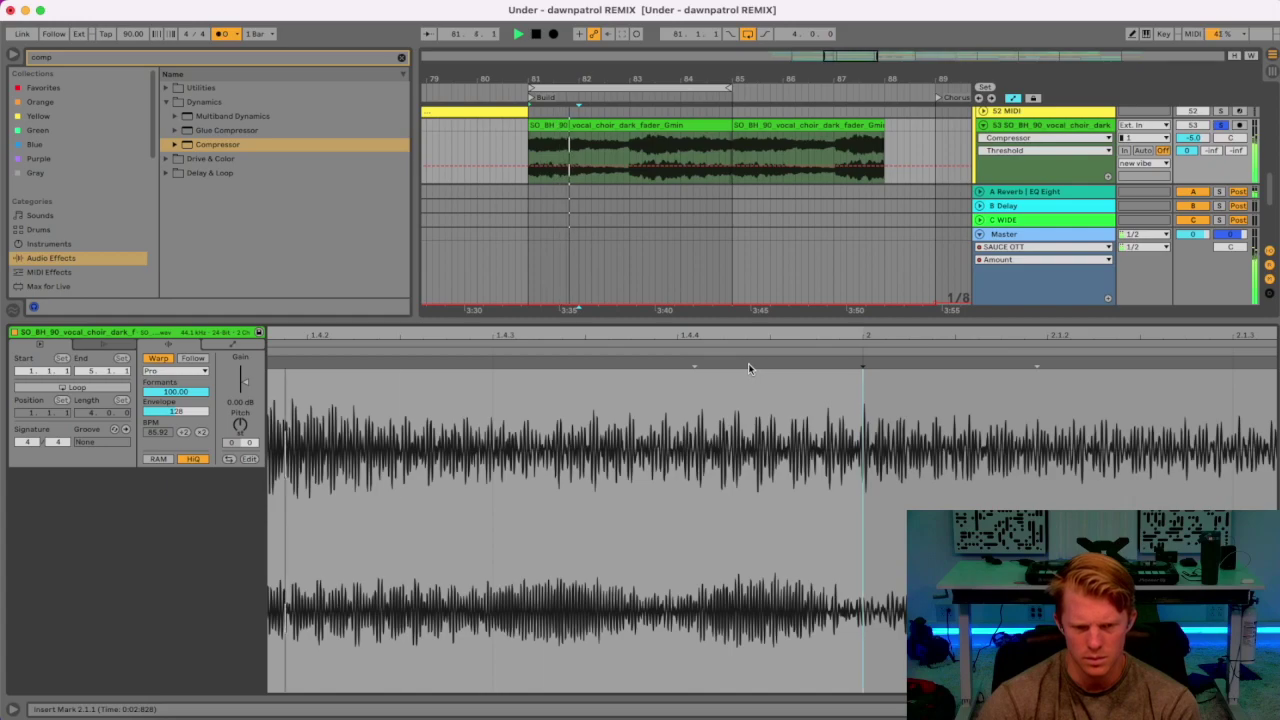
key("space")
left_click_drag(696, 361, 790, 368)
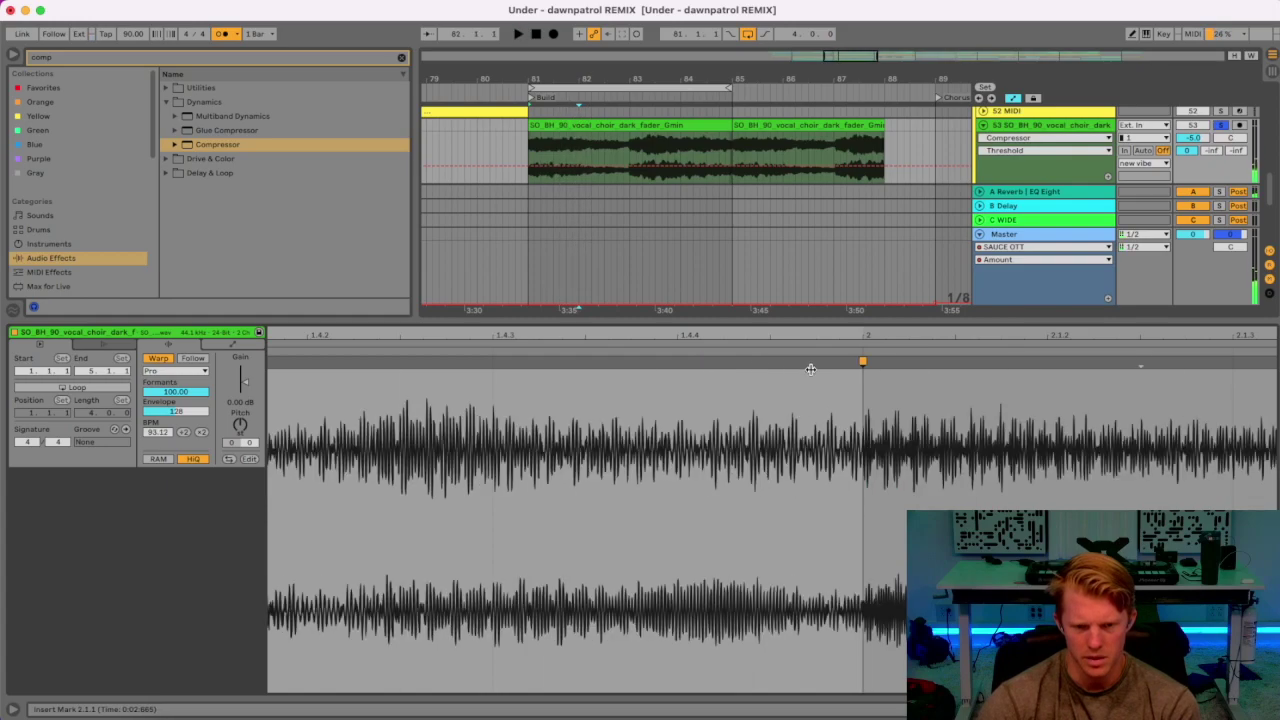
mouse_move(831, 334)
left_mouse_down()
mouse_move(823, 280)
mouse_move(803, 330)
mouse_move(814, 355)
mouse_move(857, 375)
mouse_move(783, 320)
mouse_move(766, 280)
mouse_move(706, 510)
mouse_move(729, 544)
left_mouse_up()
key("space")
key("space")
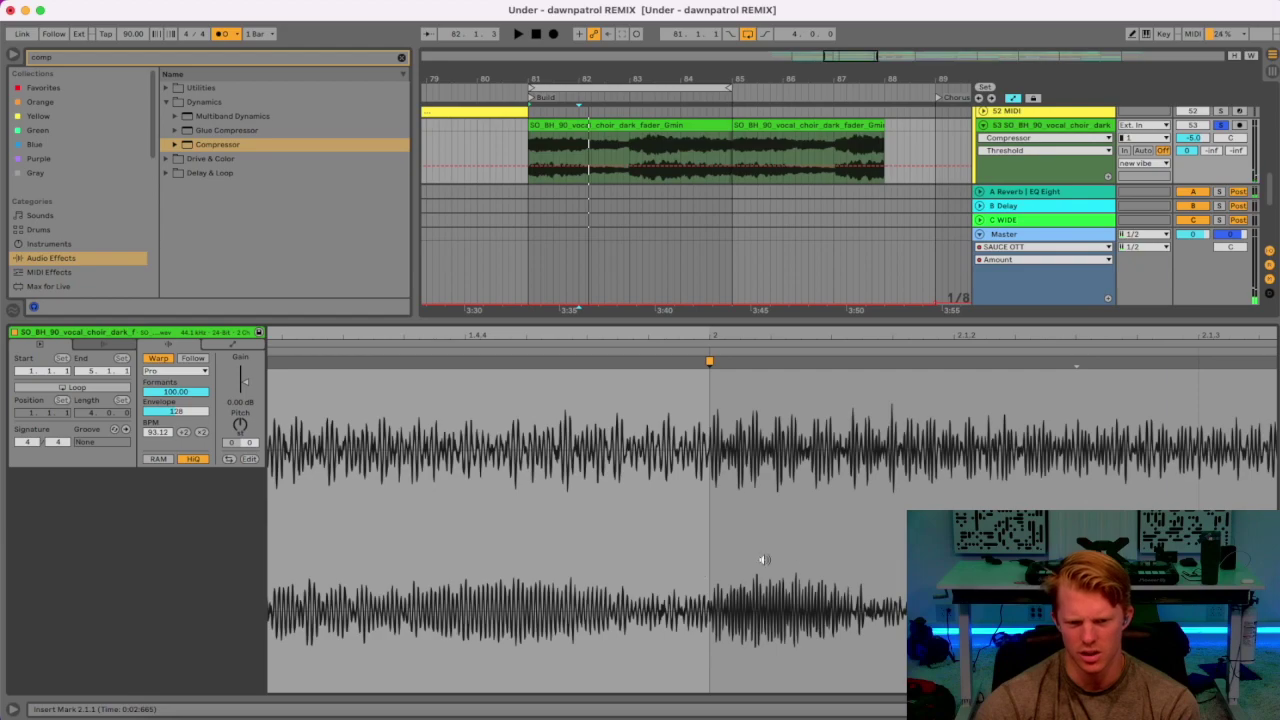
left_click_drag(773, 338, 663, 335)
key("space")
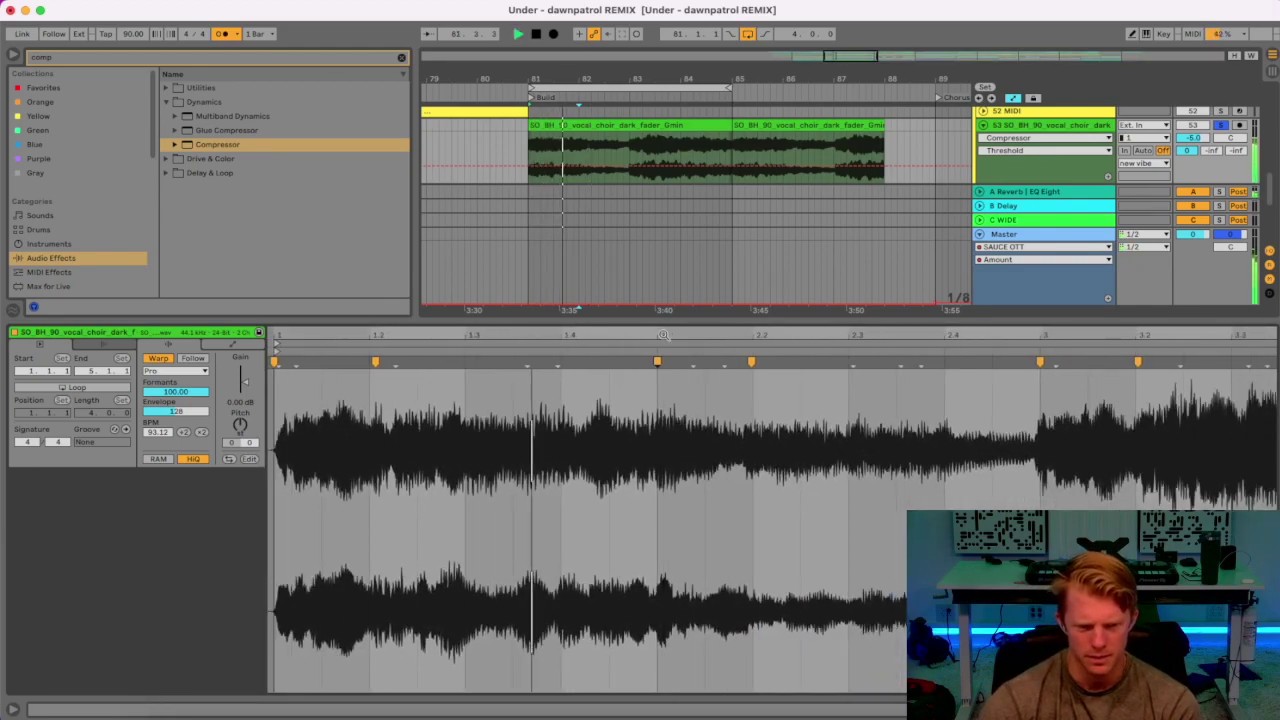
key("space")
key("space")
mouse_move(663, 335)
left_mouse_down()
mouse_move(716, 400)
mouse_move(868, 370)
mouse_move(882, 335)
left_mouse_up()
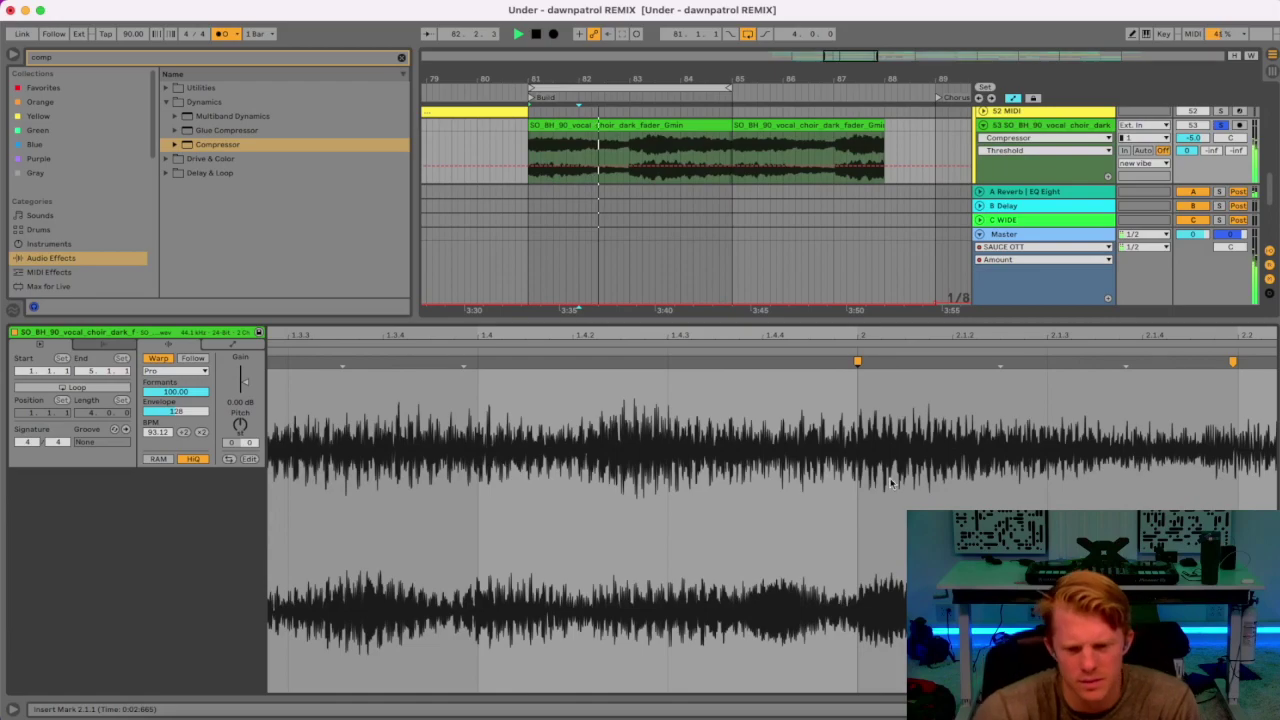
Remove the beat 2 warp marker and try pulling the audio from about 1.4.3 onto beat 2 instead.
double_click(858, 361)
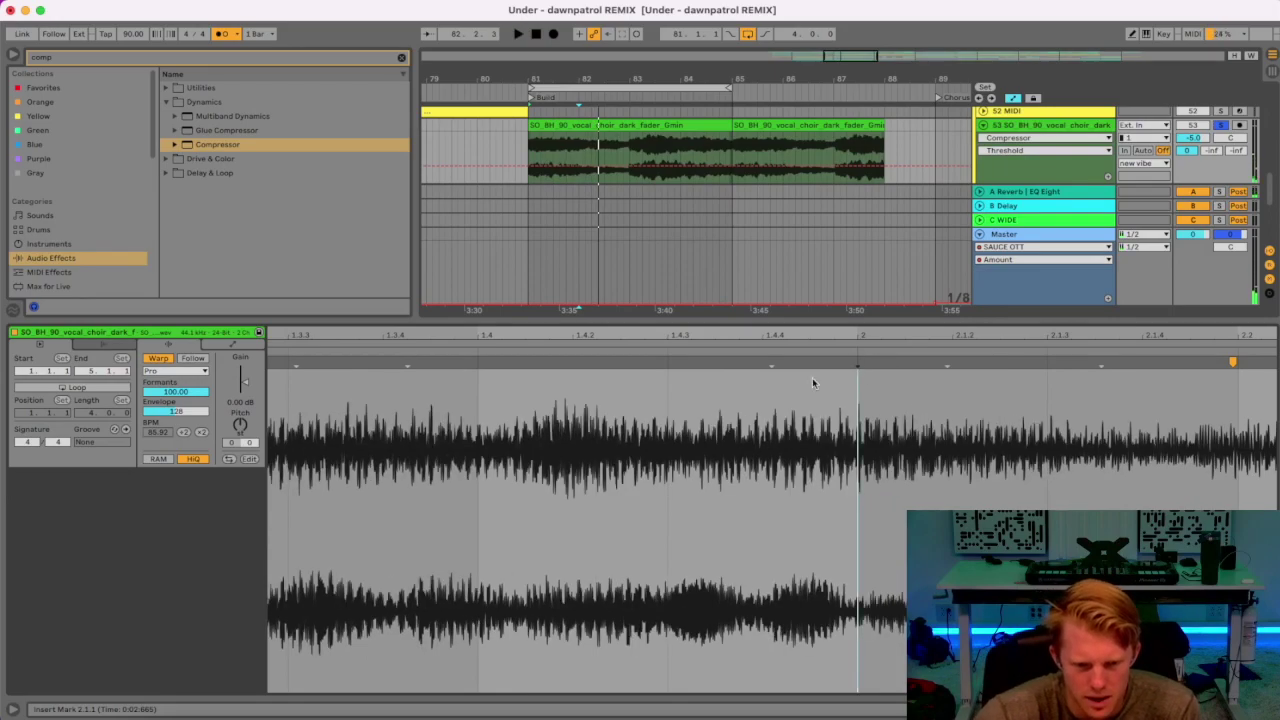
double_click(668, 361)
left_click_drag(668, 361, 819, 377)
key("space")
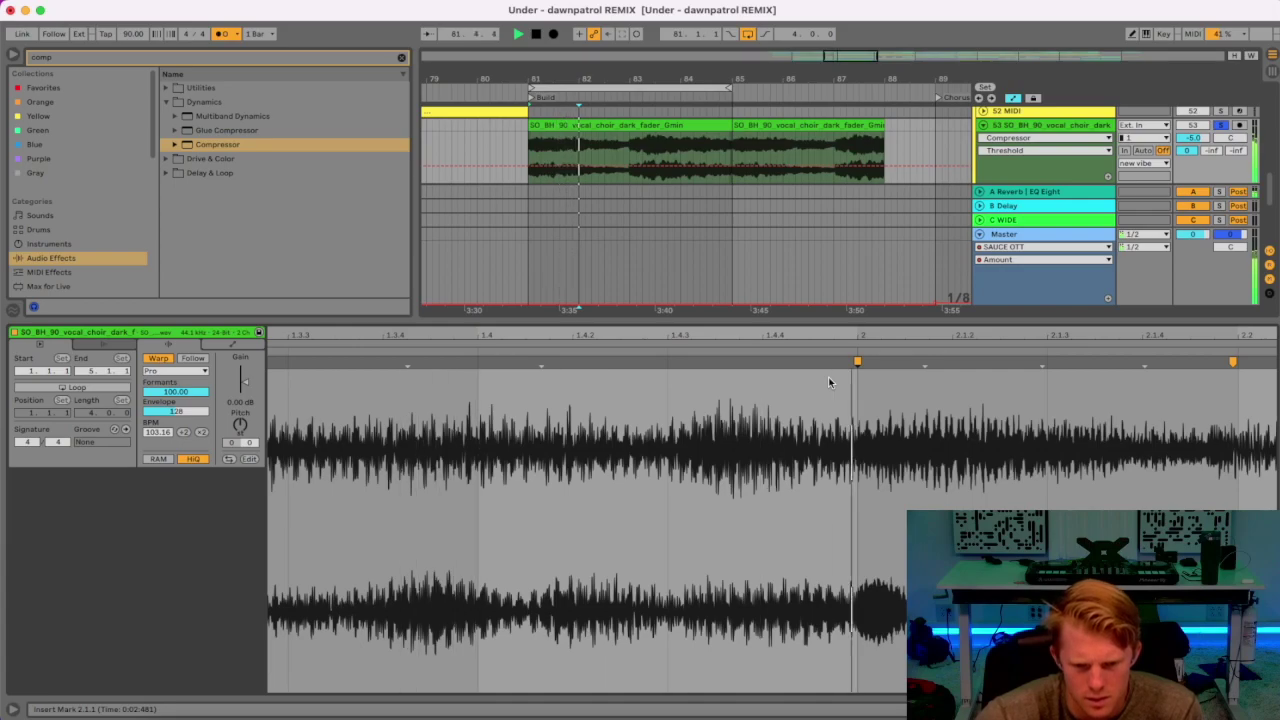
left_click_drag(853, 366, 772, 366)
Turn off the clip editor's fixed grid and shift a new warp marker from just after 1.4.3 to just after 1.4.4.
right_click(781, 400)
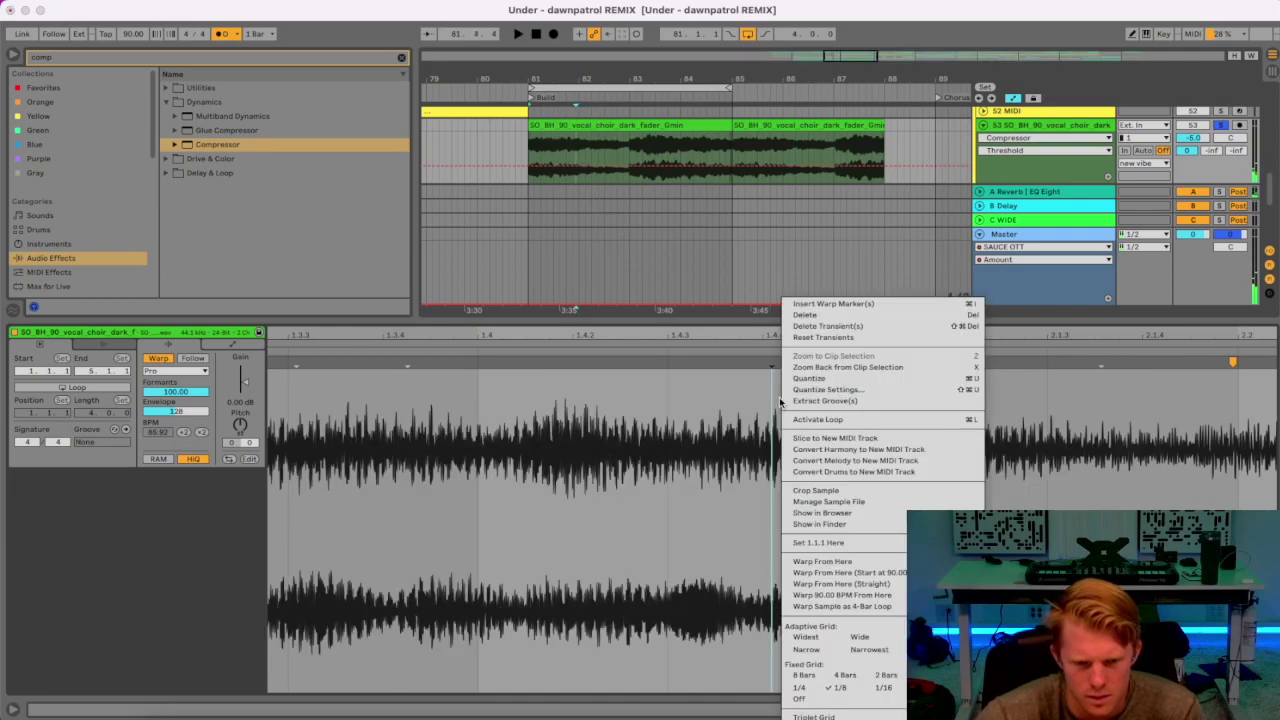
left_click(797, 699)
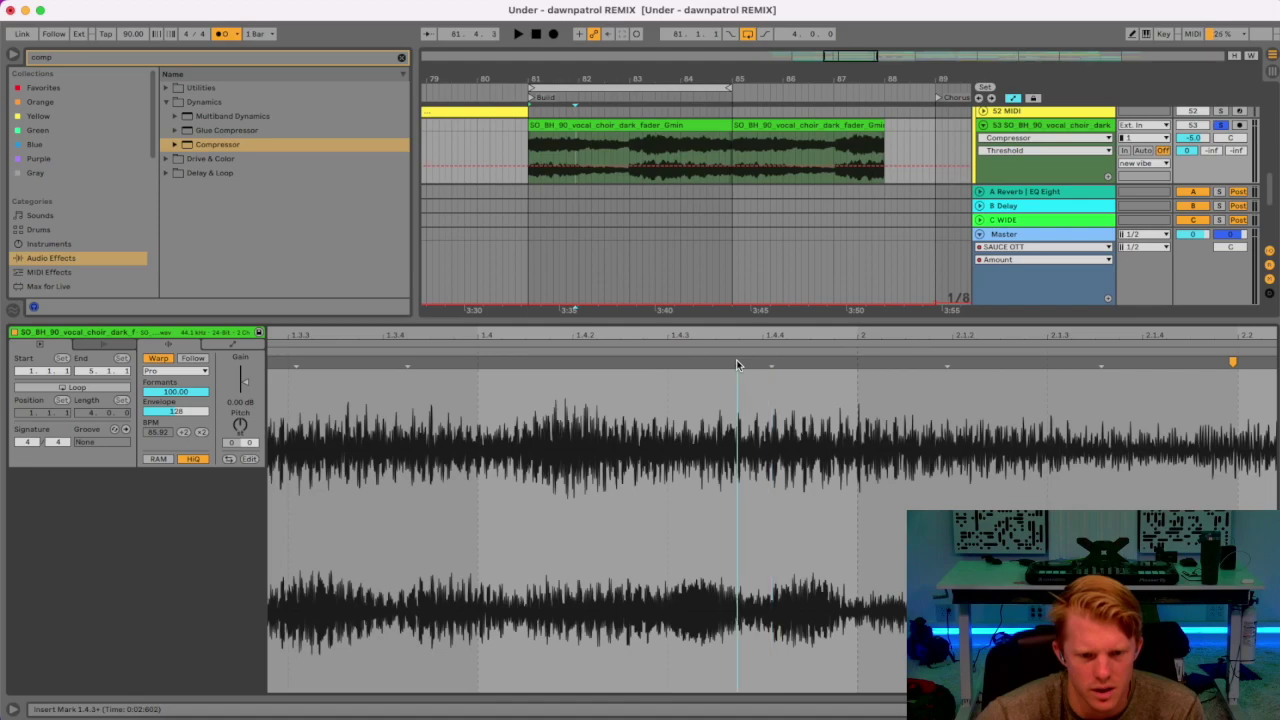
key("space")
left_click_drag(736, 360, 789, 364)
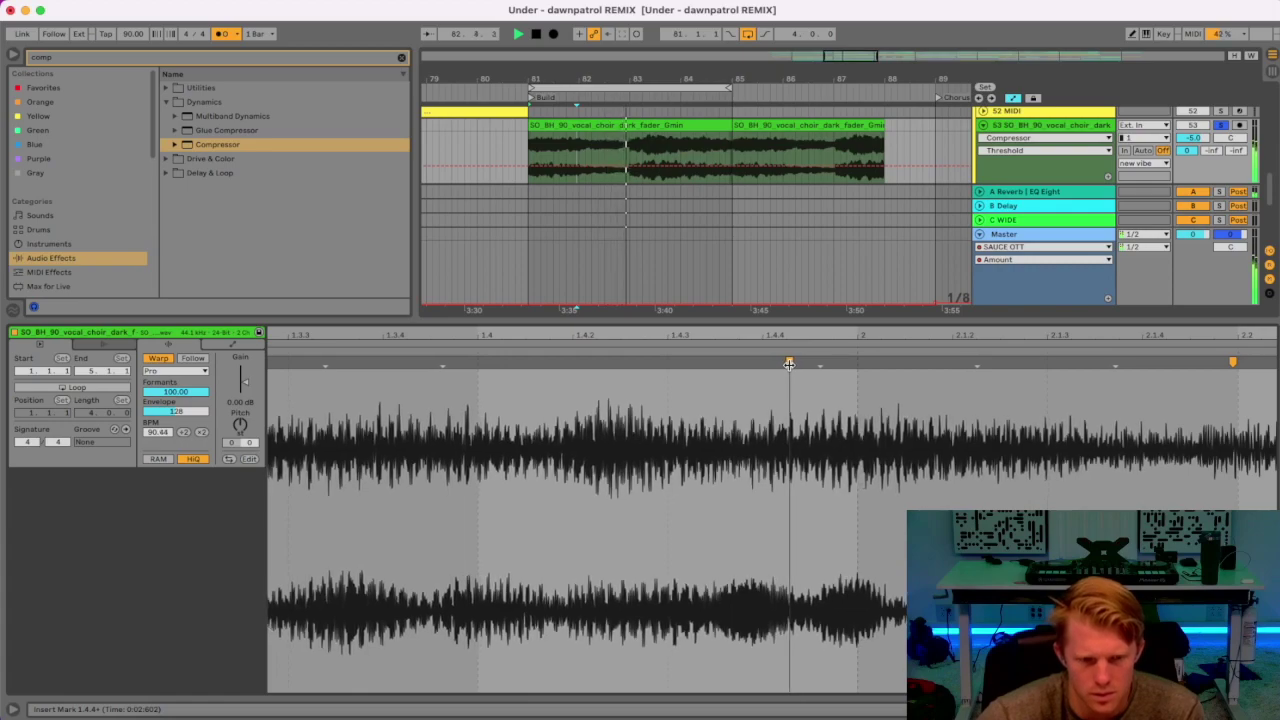
Set the arrangement grid to 1 Bar and loop the first two bars of the vocal choir clip, 81 to 83.
right_click(613, 147)
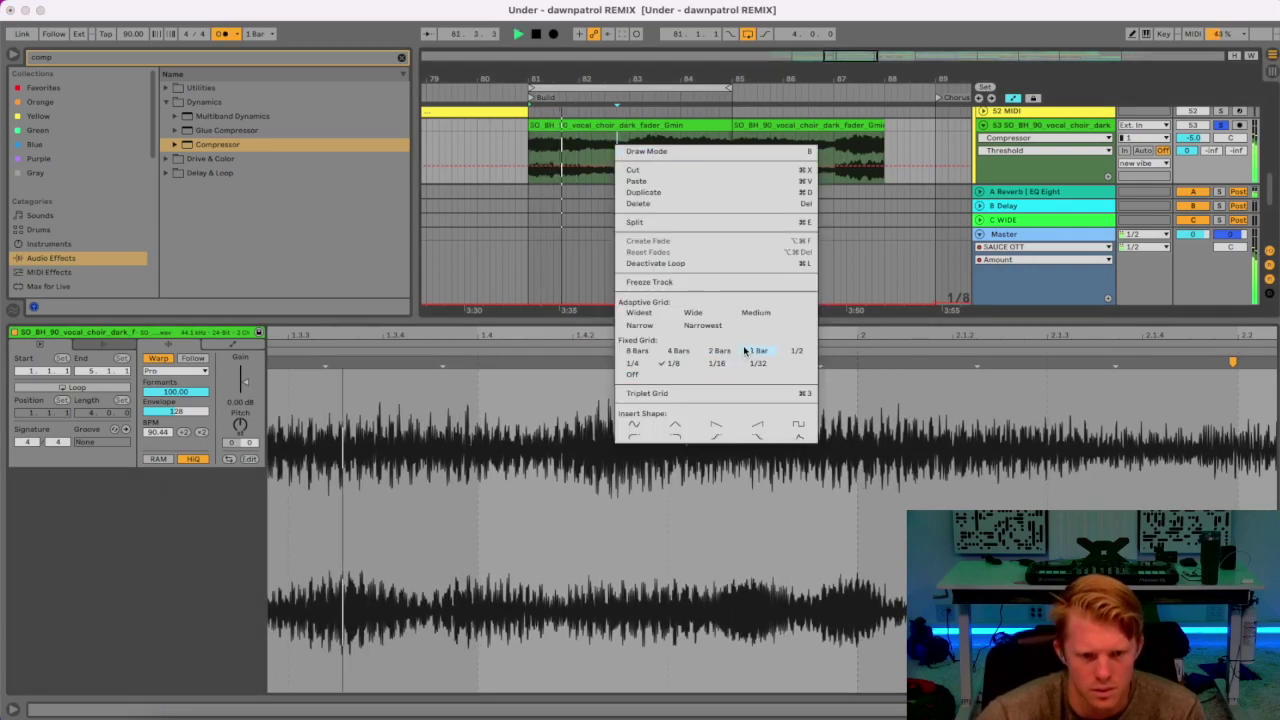
left_click(757, 351)
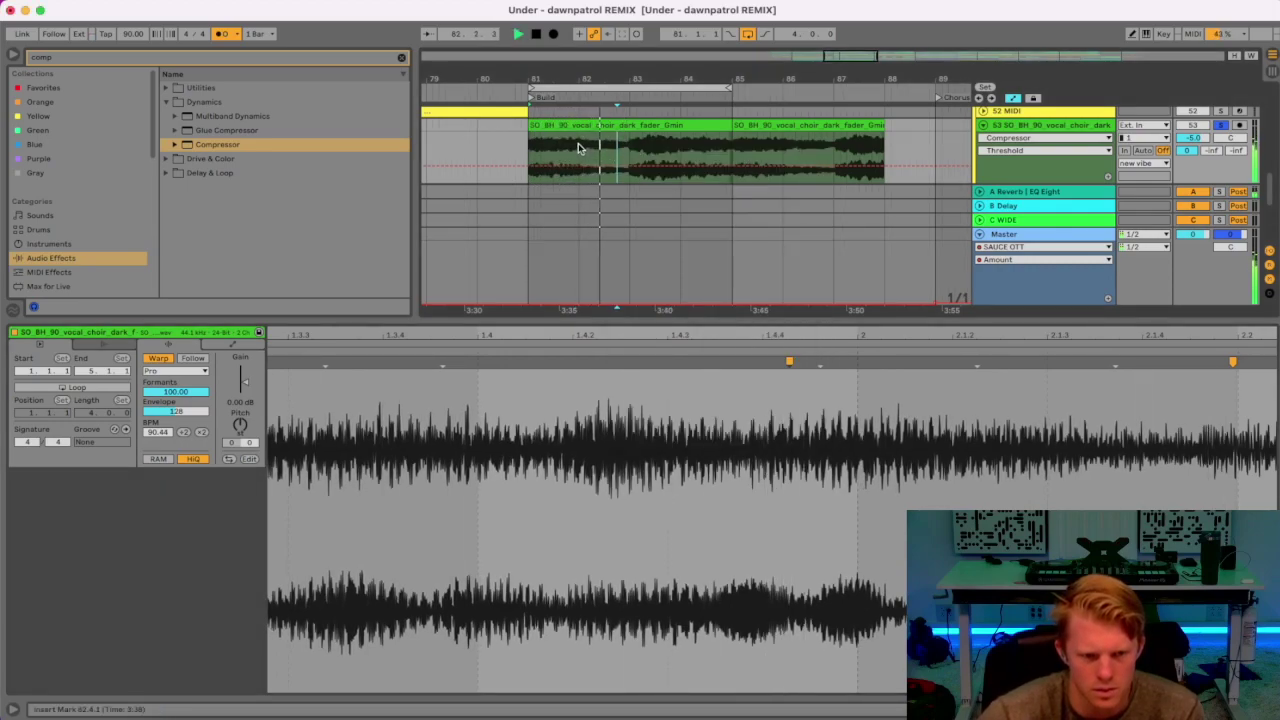
left_click_drag(578, 145, 630, 143)
key("super+l")
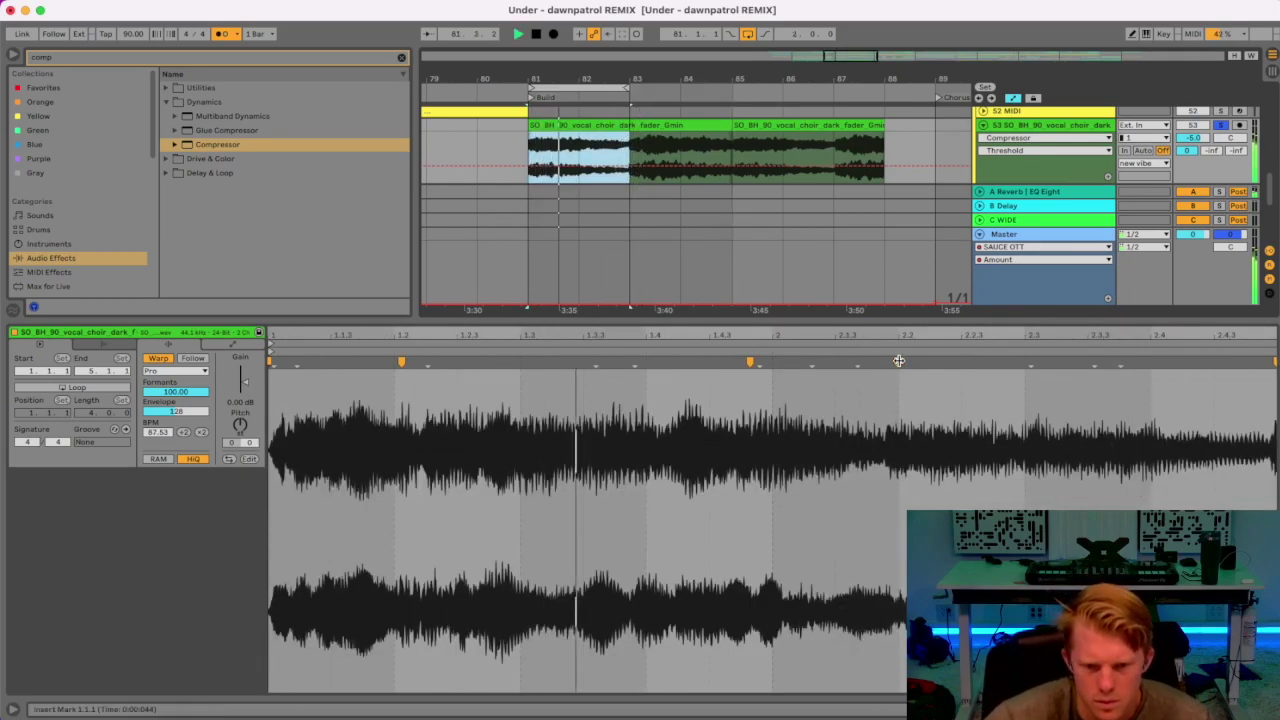
Try the new warp marker at slightly different positions up to beat 2 while the loop plays.
right_click(736, 383)
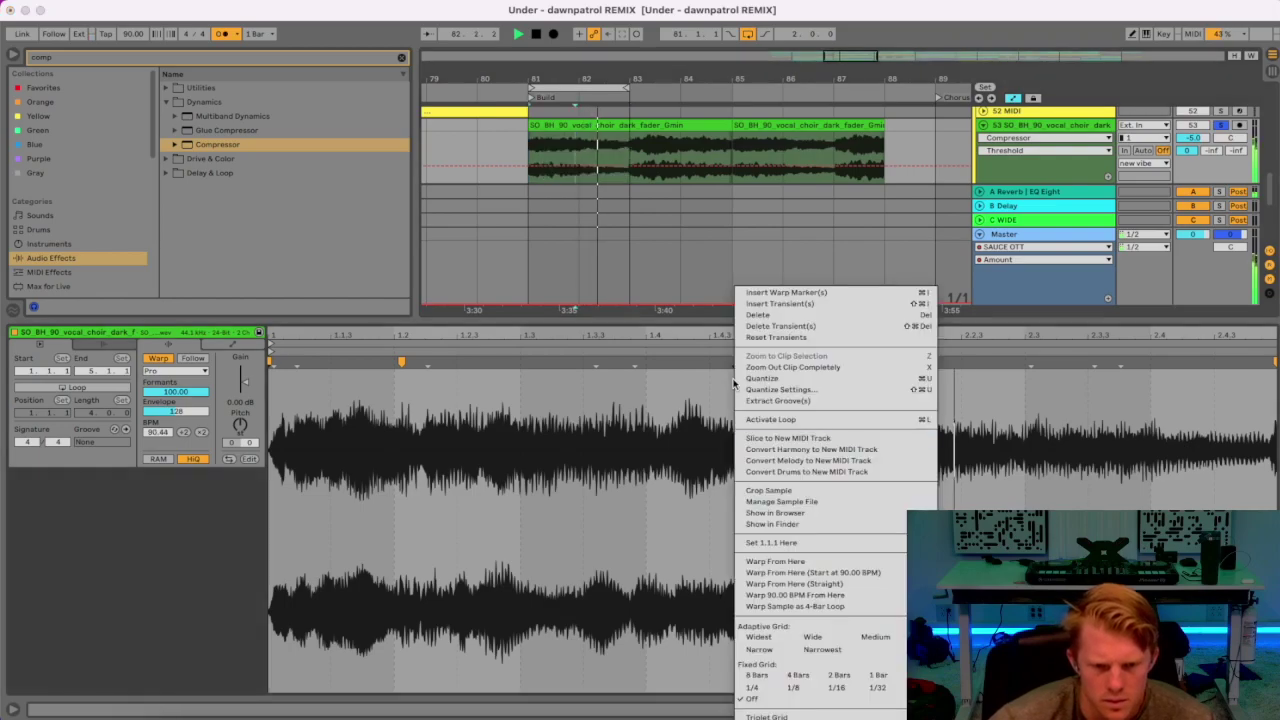
key("Escape")
left_click_drag(749, 357, 765, 358)
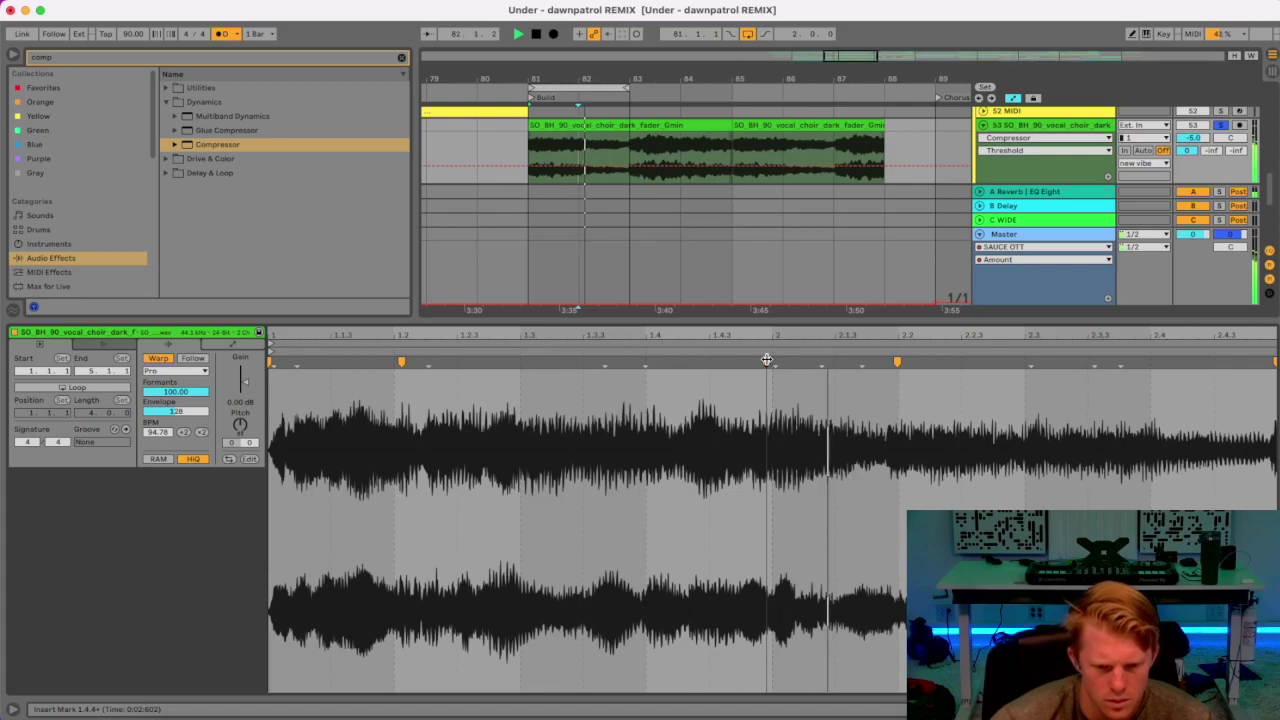
left_click_drag(766, 359, 771, 359)
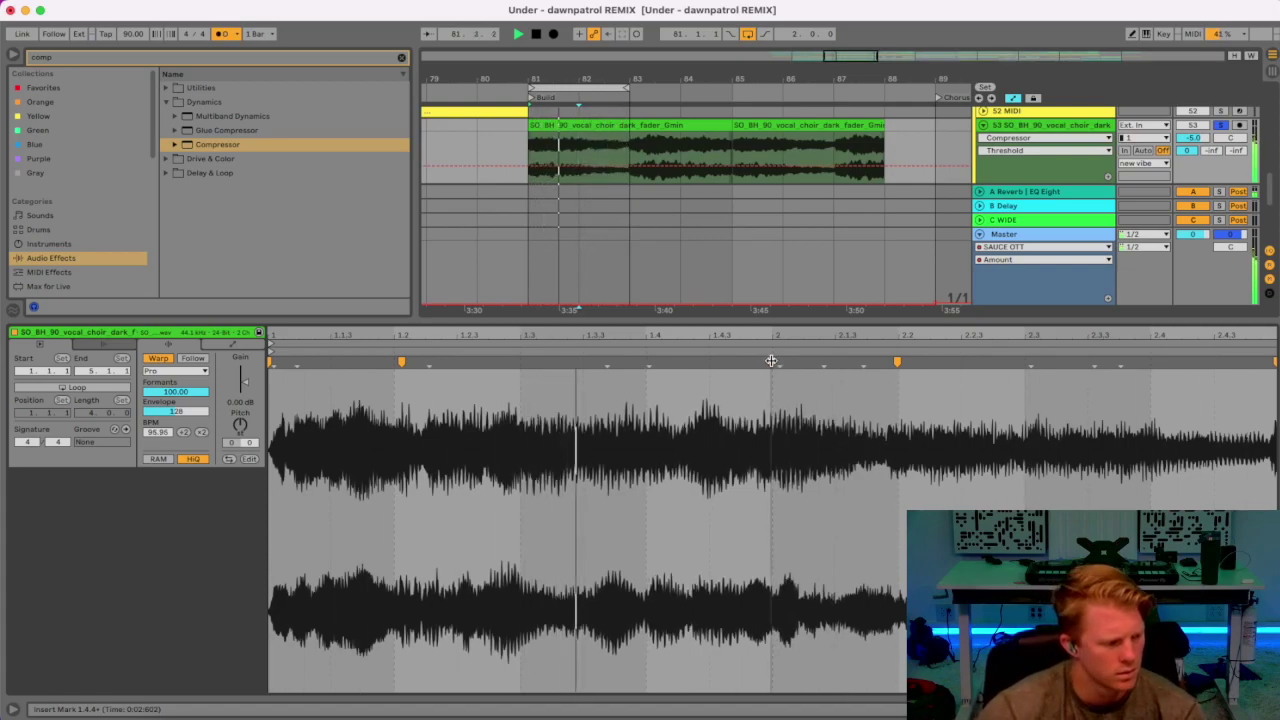
left_click_drag(771, 360, 756, 361)
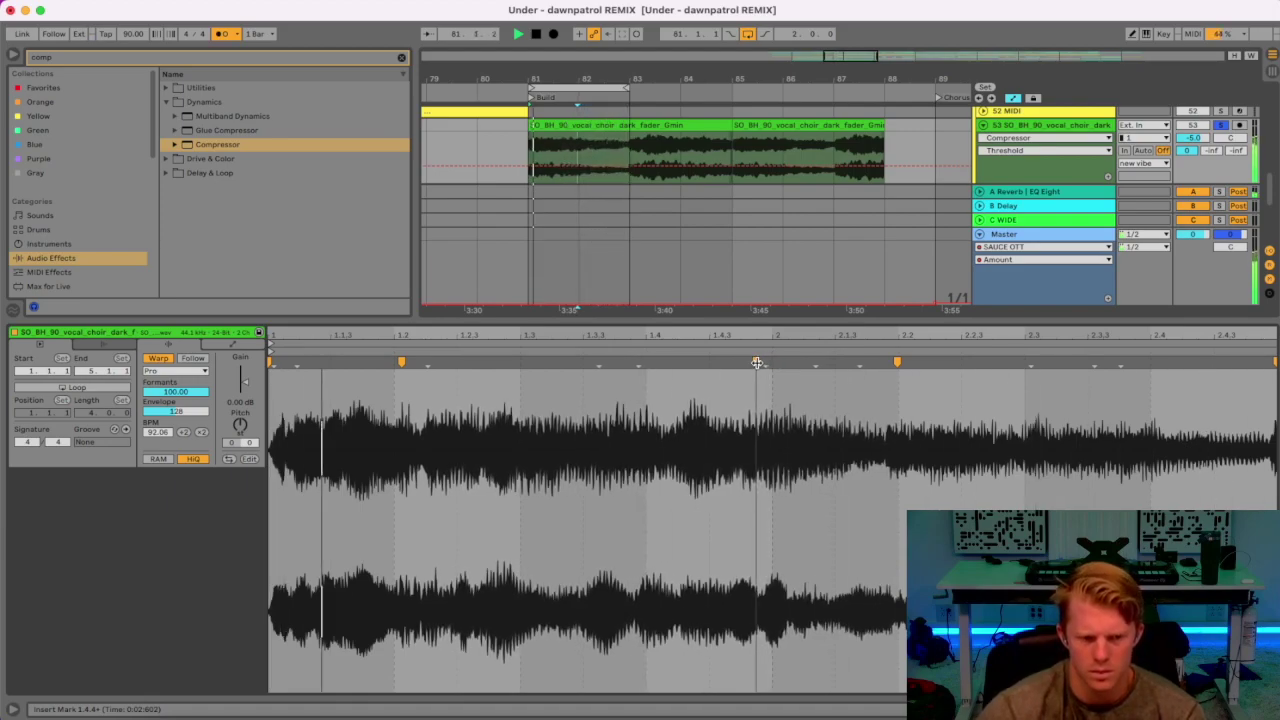
Nudge the warp marker before beat 2 earlier in small amounts until it sits just after 1.4.3.
left_click_drag(768, 338, 729, 362)
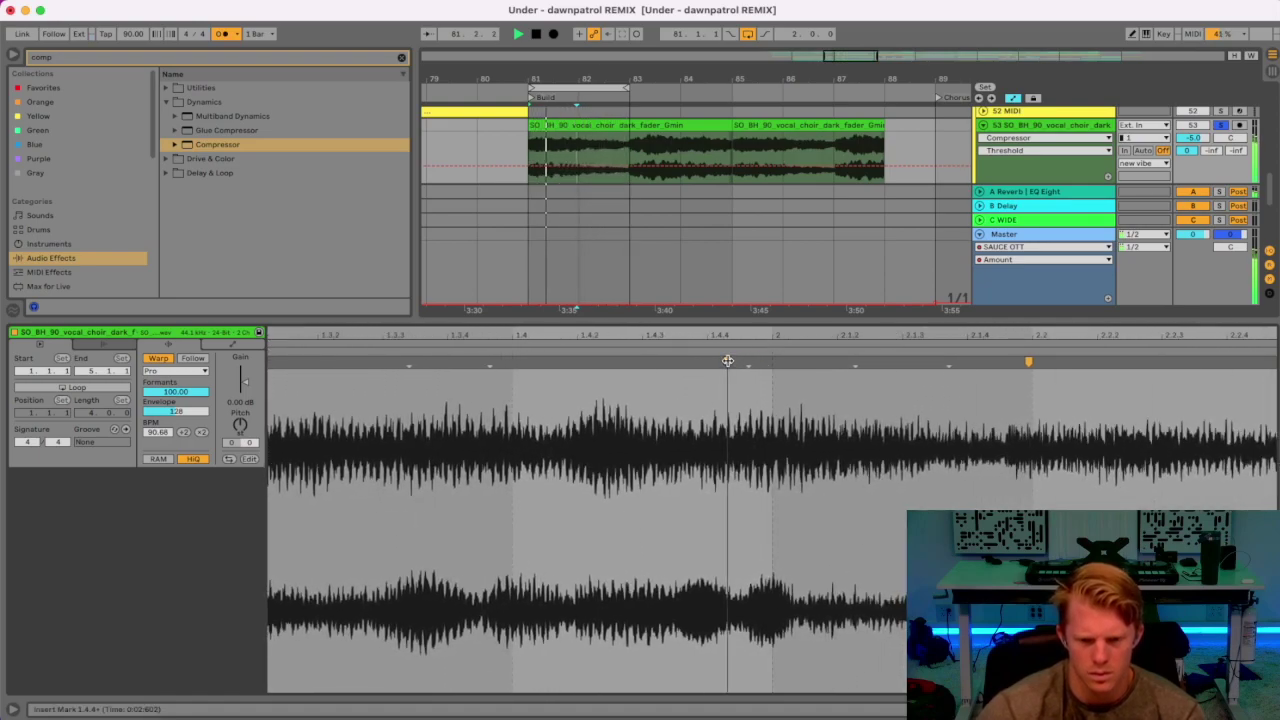
left_click_drag(728, 361, 714, 361)
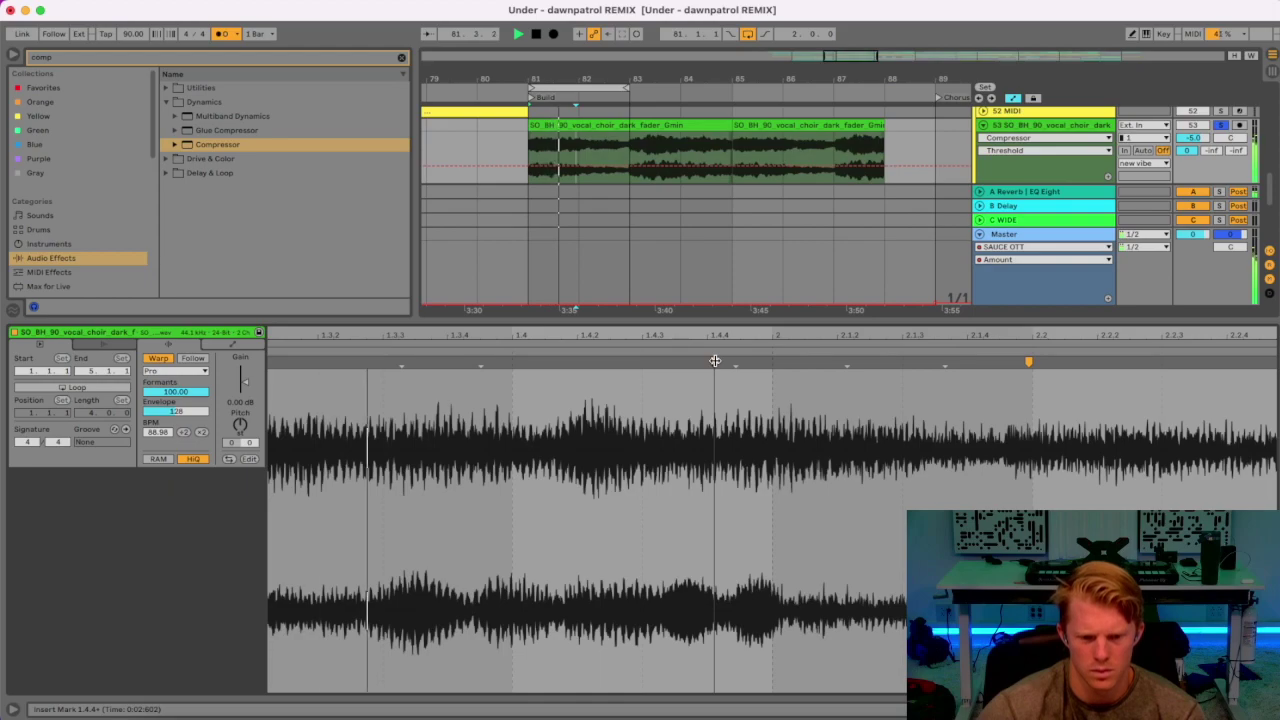
left_click_drag(715, 361, 701, 361)
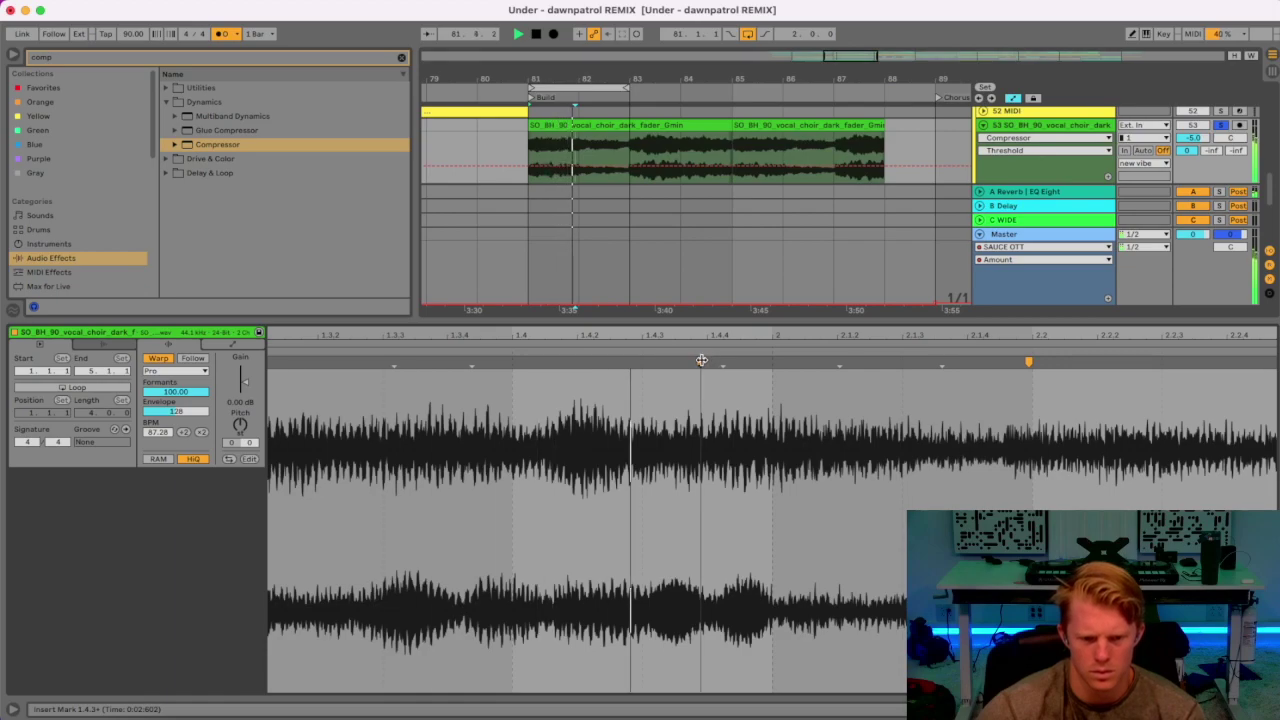
left_click_drag(702, 360, 689, 362)
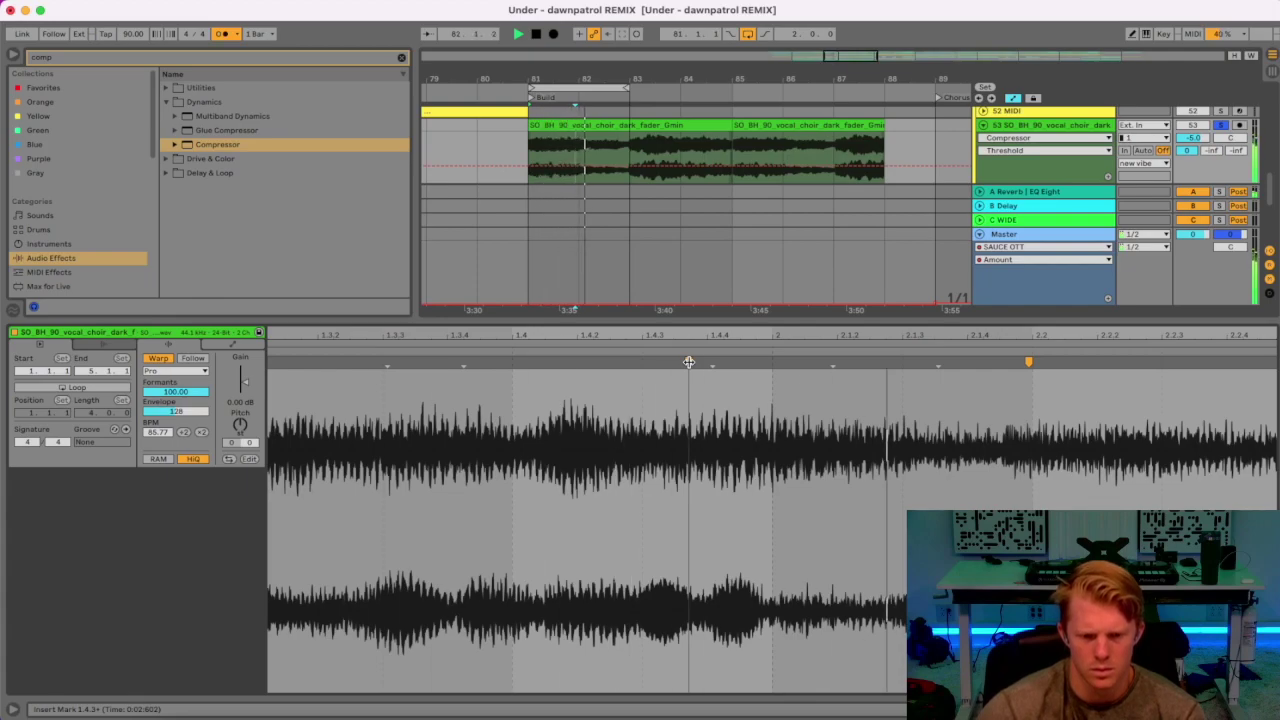
left_click_drag(689, 361, 681, 361)
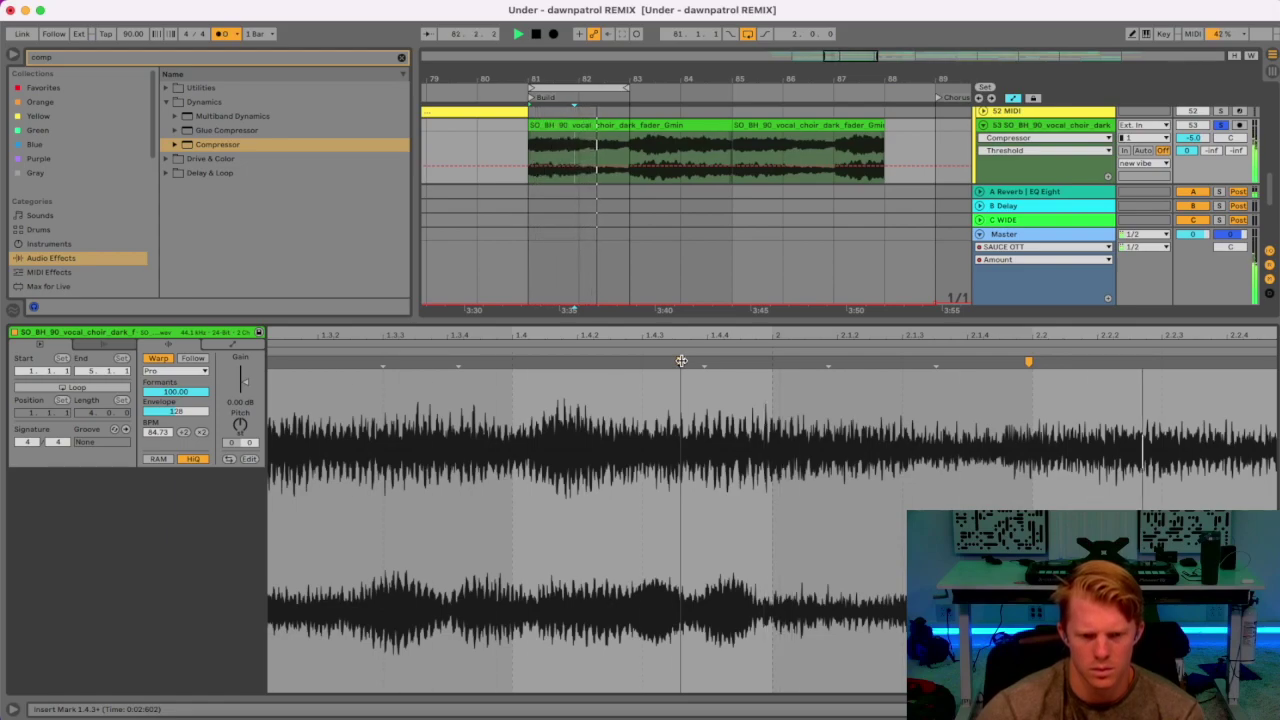
left_click_drag(681, 361, 677, 361)
Try the Complex warp mode on the vocal choir clip and return it to Complex Pro.
left_click(206, 371)
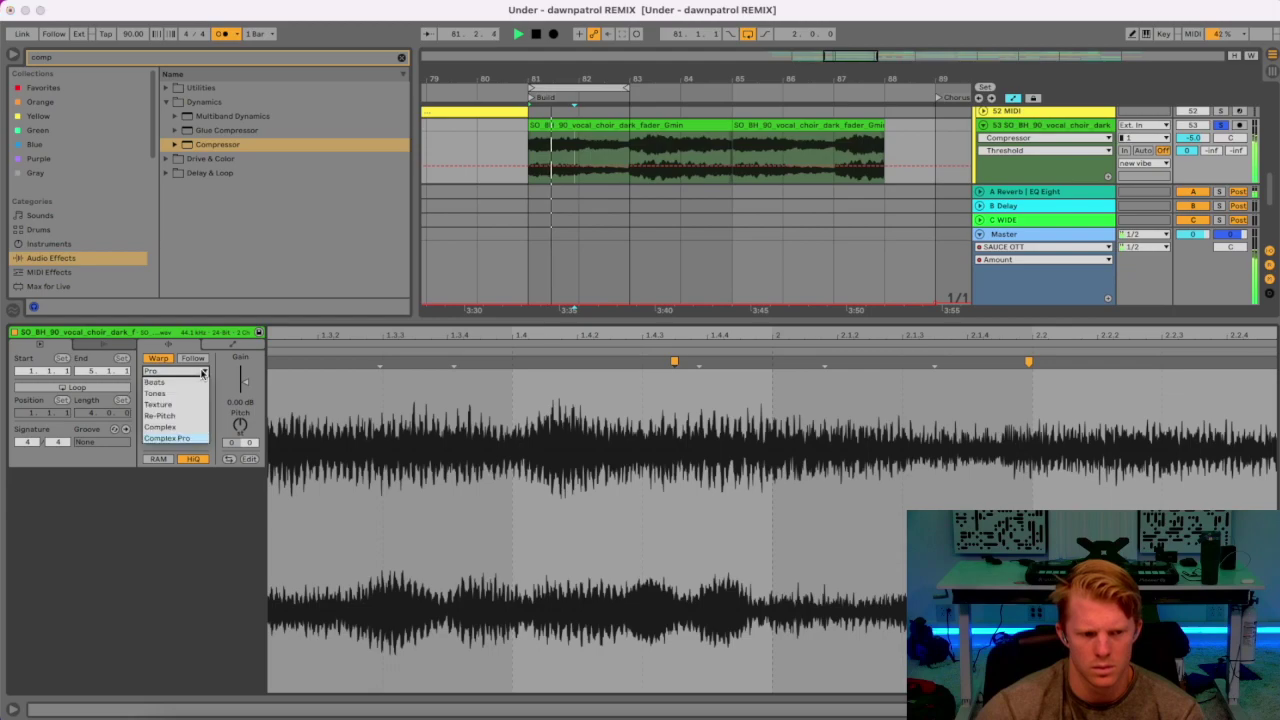
left_click(166, 432)
left_click(190, 371)
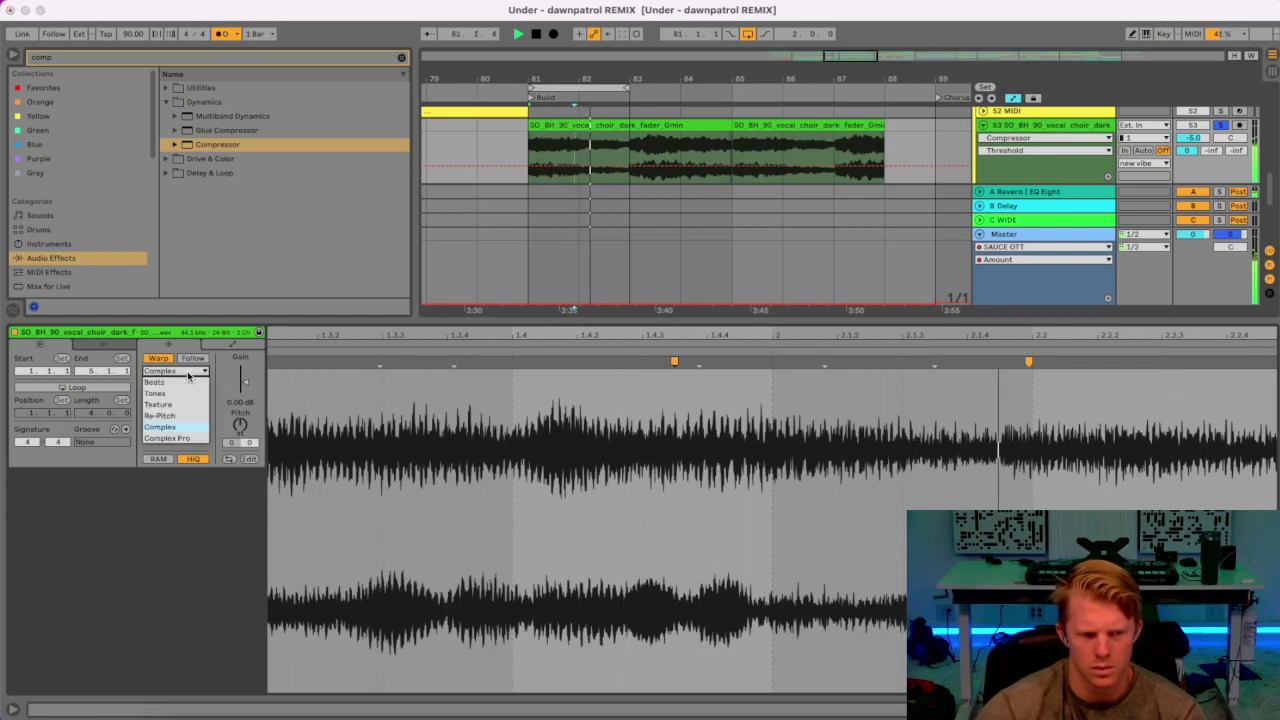
left_click(170, 438)
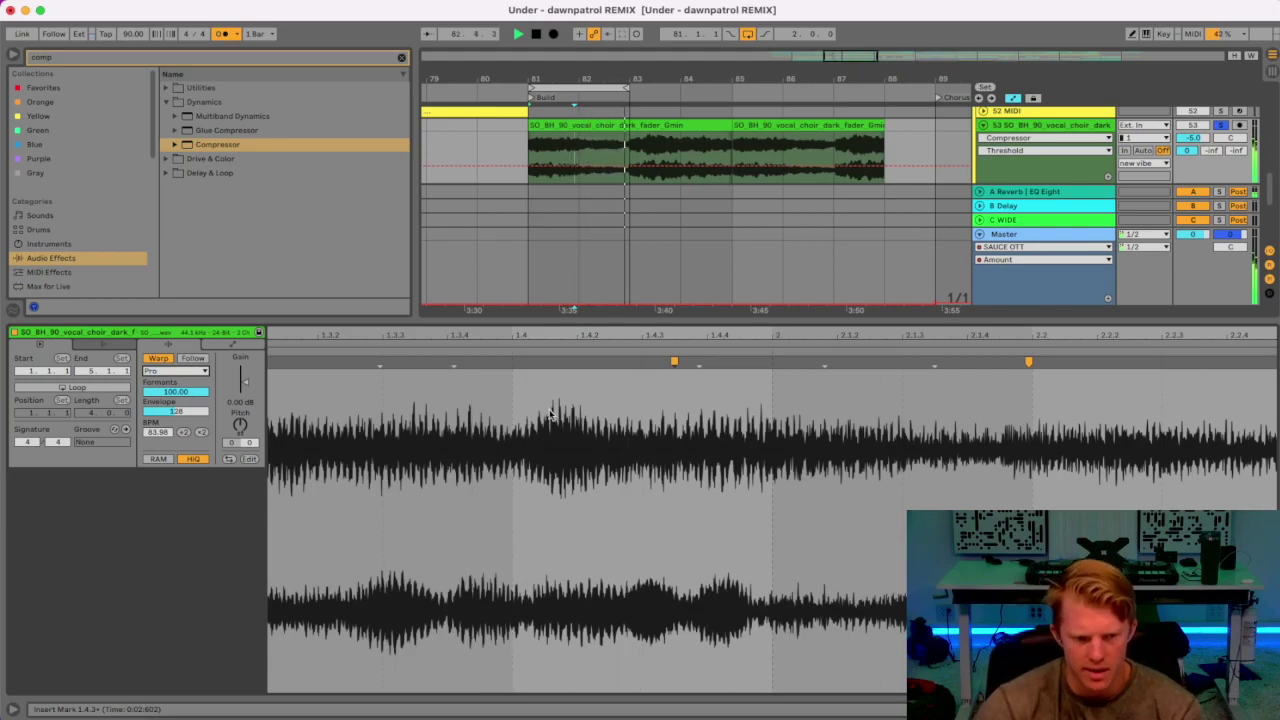
Fine-tune the warp marker just after 1.4.3 by ear, leaving it between 1.4.3 and 1.4.4, and replay the loop.
left_click_drag(492, 344, 693, 332)
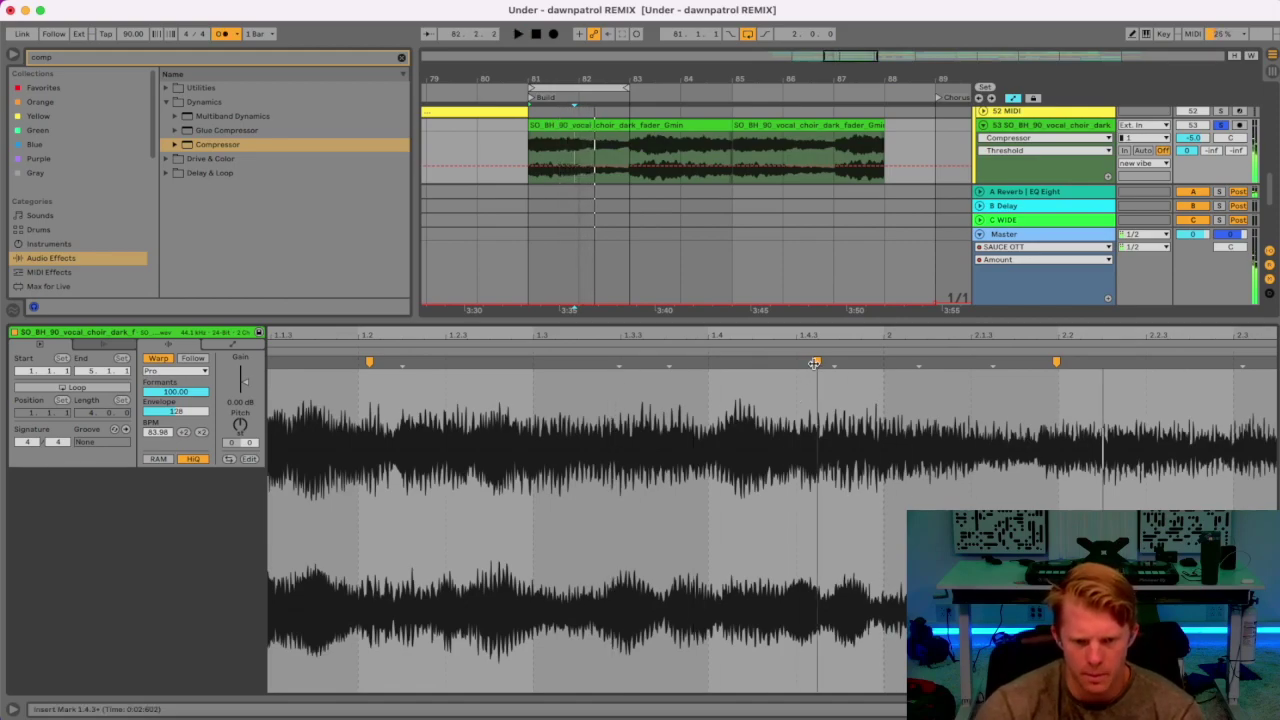
key("space")
left_click_drag(817, 361, 809, 363)
key("space")
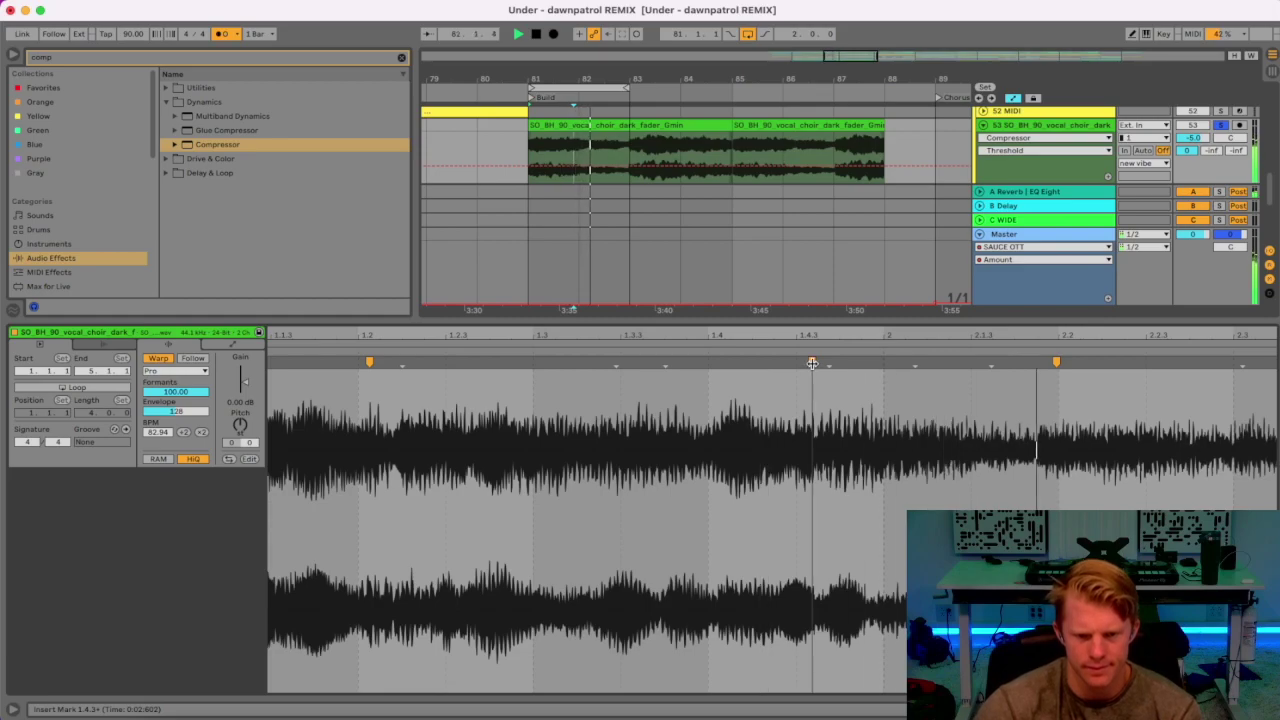
key("space")
left_click_drag(812, 361, 815, 362)
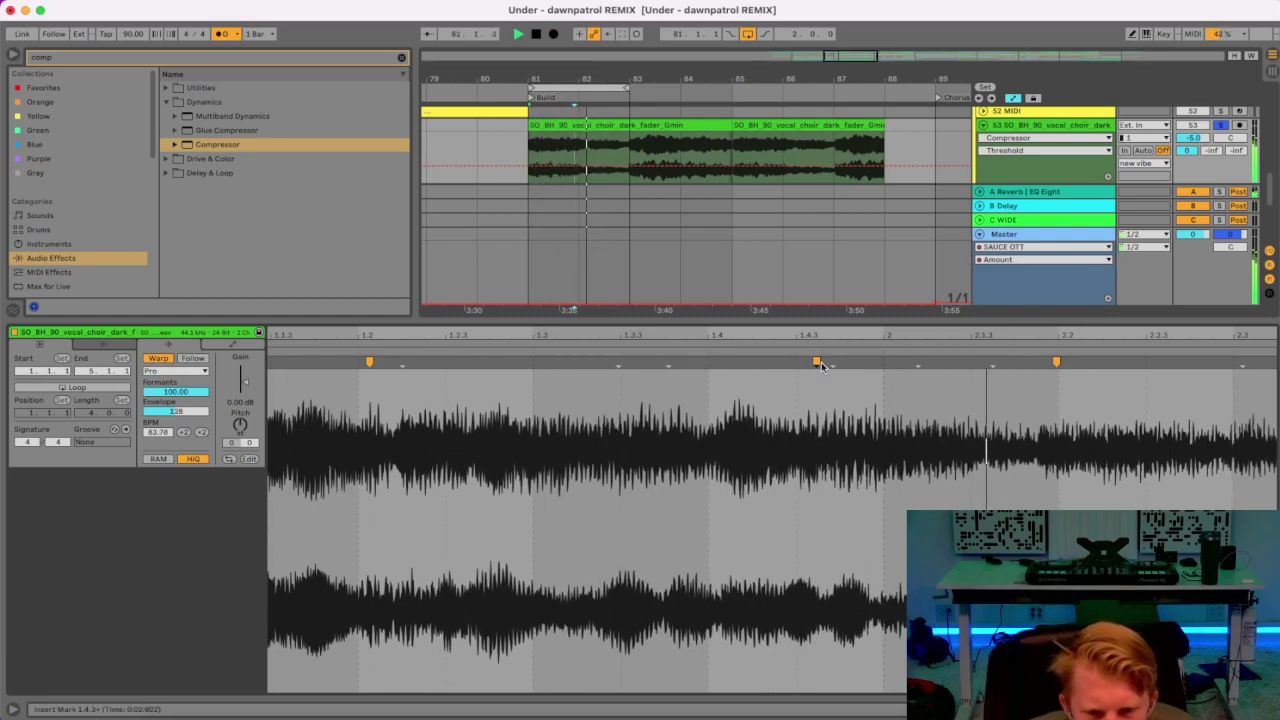
left_click_drag(815, 360, 819, 359)
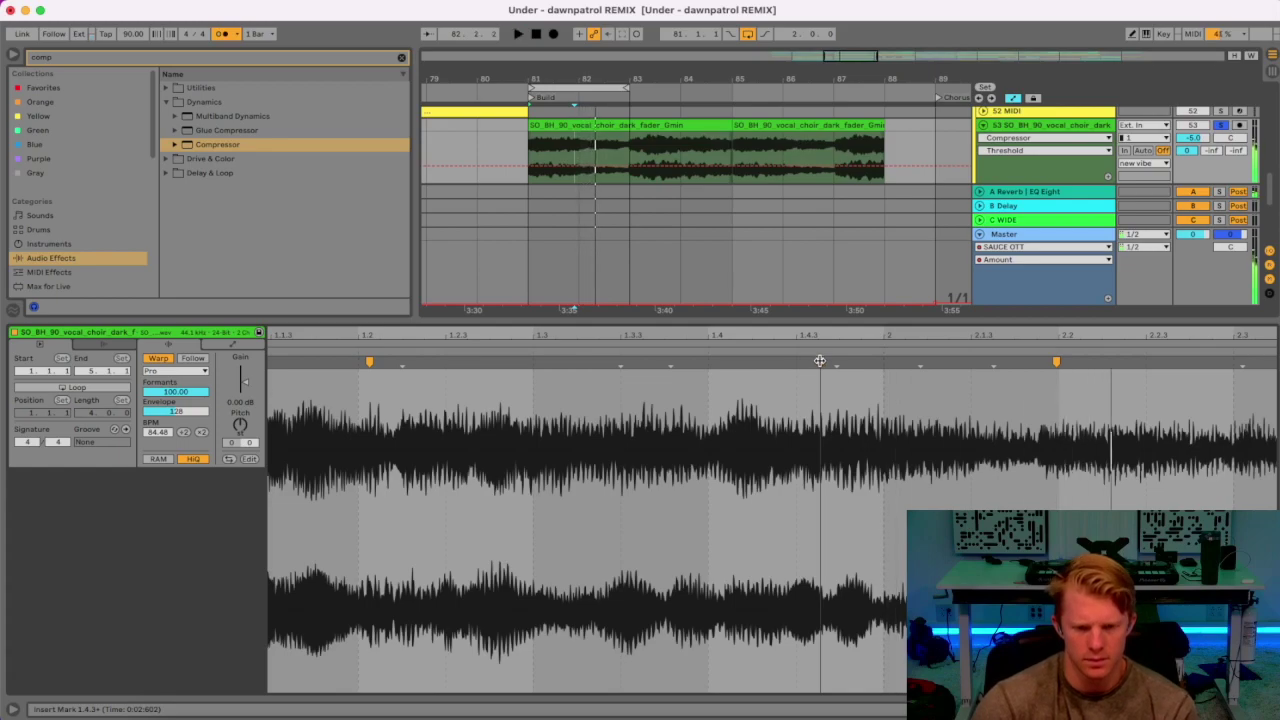
mouse_move(820, 361)
left_mouse_down()
mouse_move(835, 362)
mouse_move(700, 328)
mouse_move(554, 318)
left_mouse_up()
key("space")
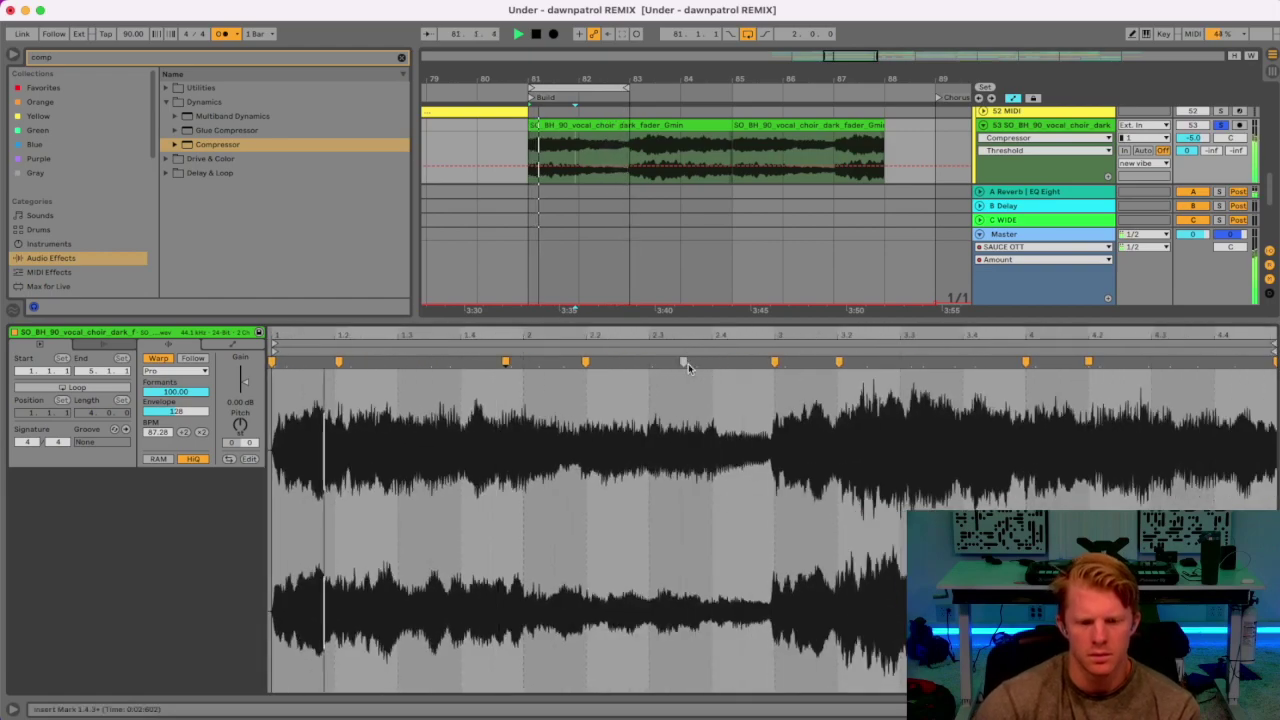
Loop bars 83 to 85 of the vocal choir clip and play that section.
left_click_drag(580, 88, 736, 88)
key("space")
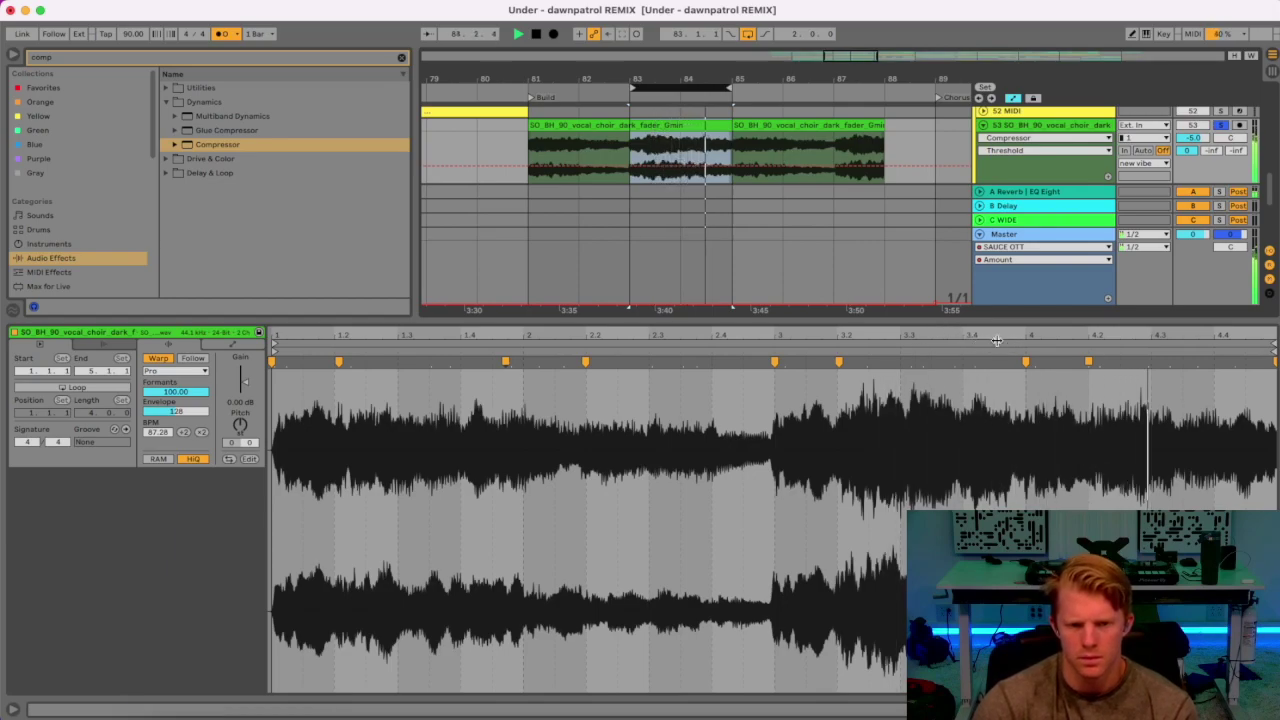
Stop playback and replace the choir clip at bar 85 with a copy of the one at bar 81, trimmed to end at bar 88.
left_click(643, 126)
key("space")
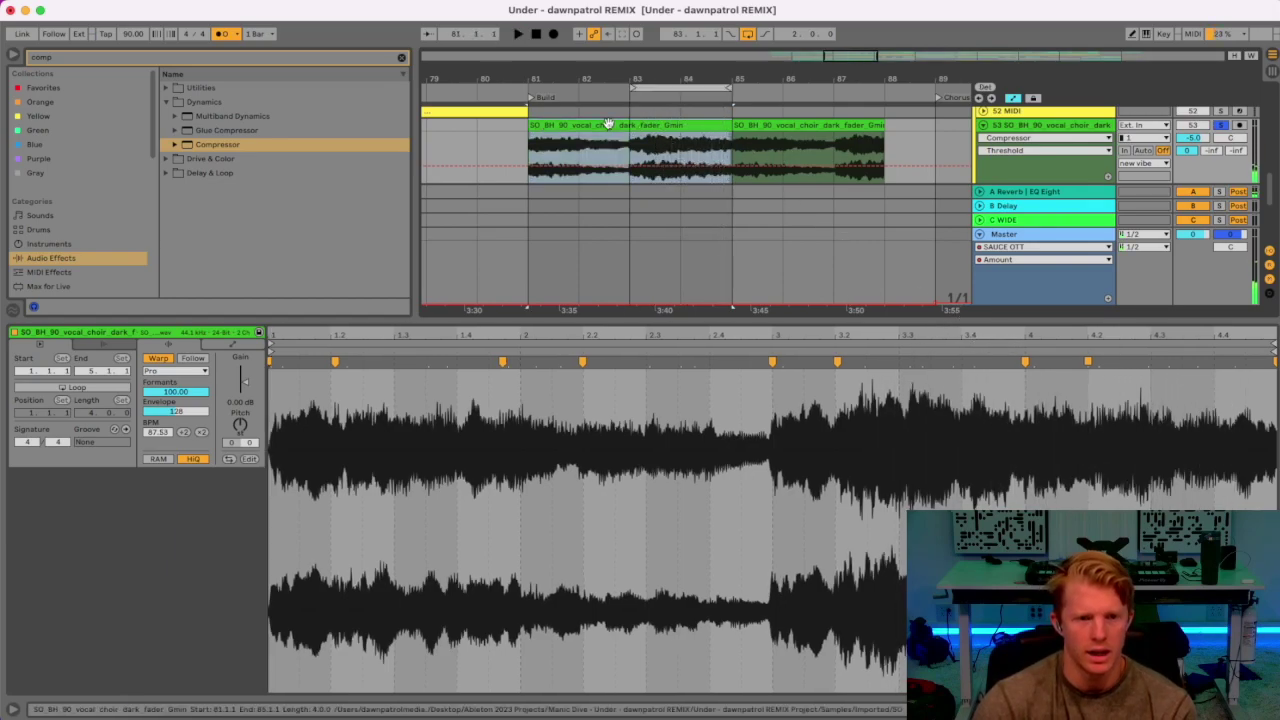
left_click_drag(608, 124, 800, 128)
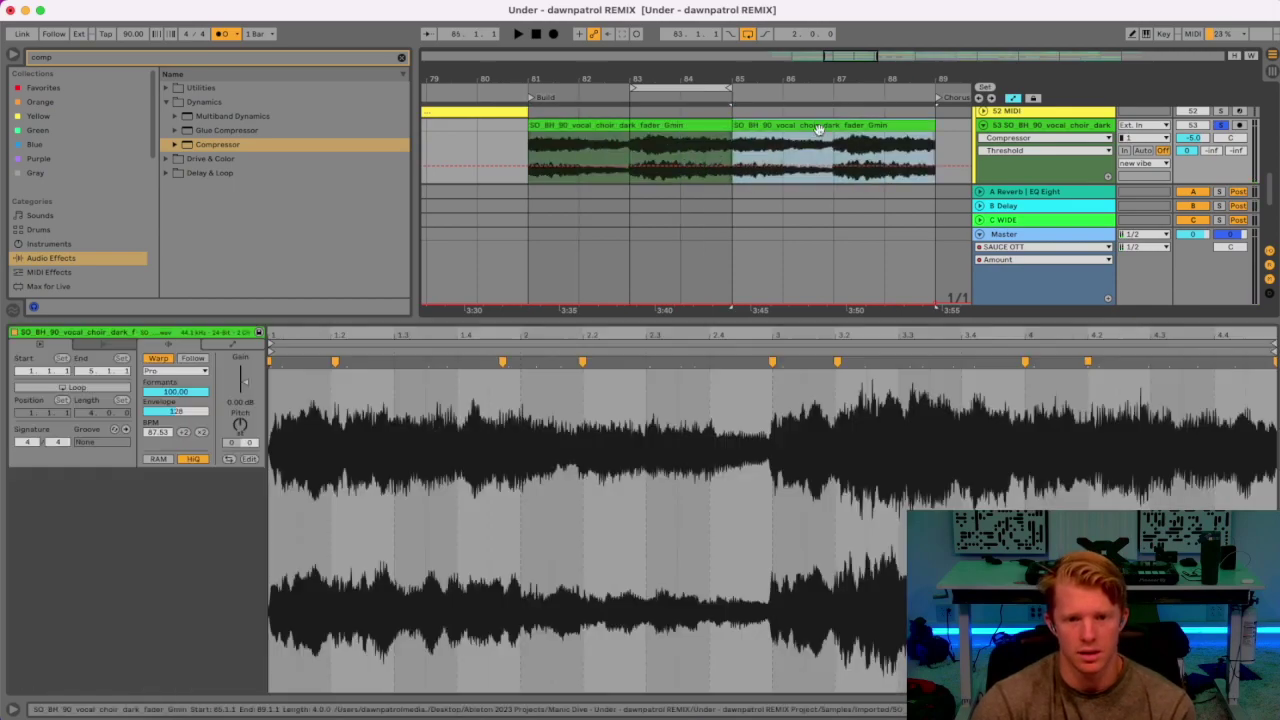
left_click_drag(930, 125, 884, 125)
Copy bars 81 to 89 of the dark vocal choir track and paste them at bar 105.
left_click_drag(852, 82, 852, 48)
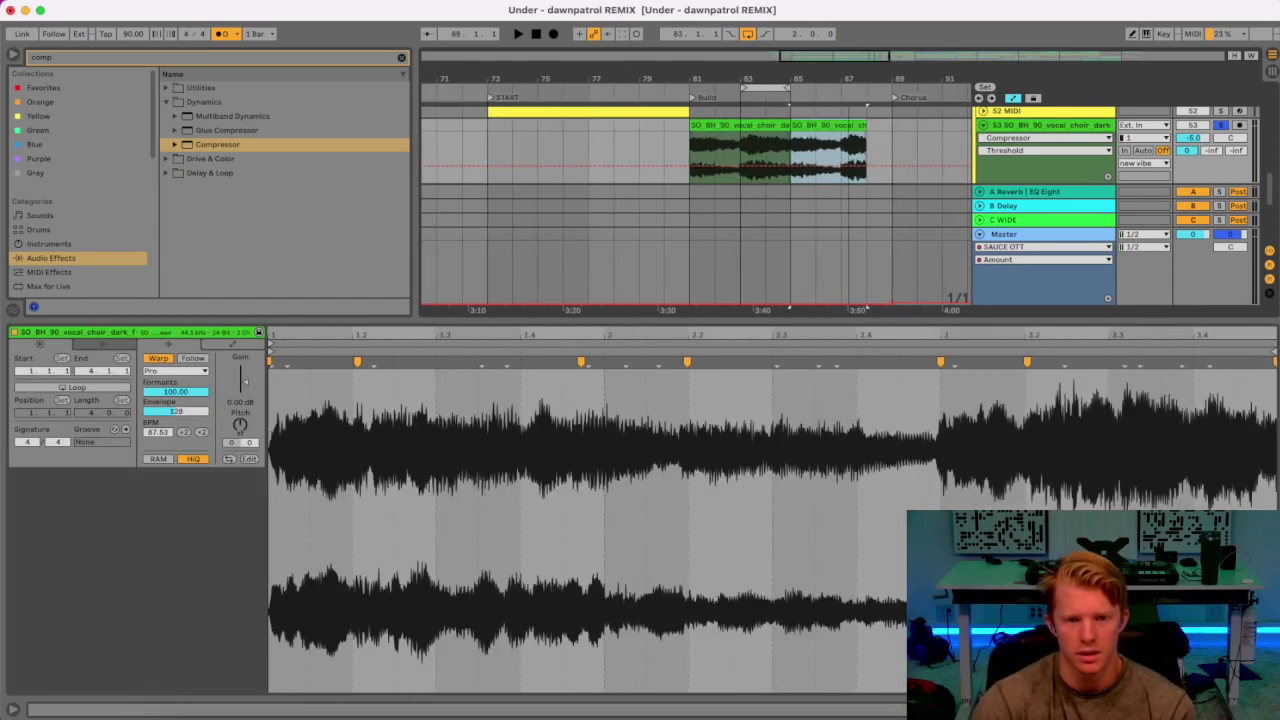
left_click_drag(890, 158, 690, 152)
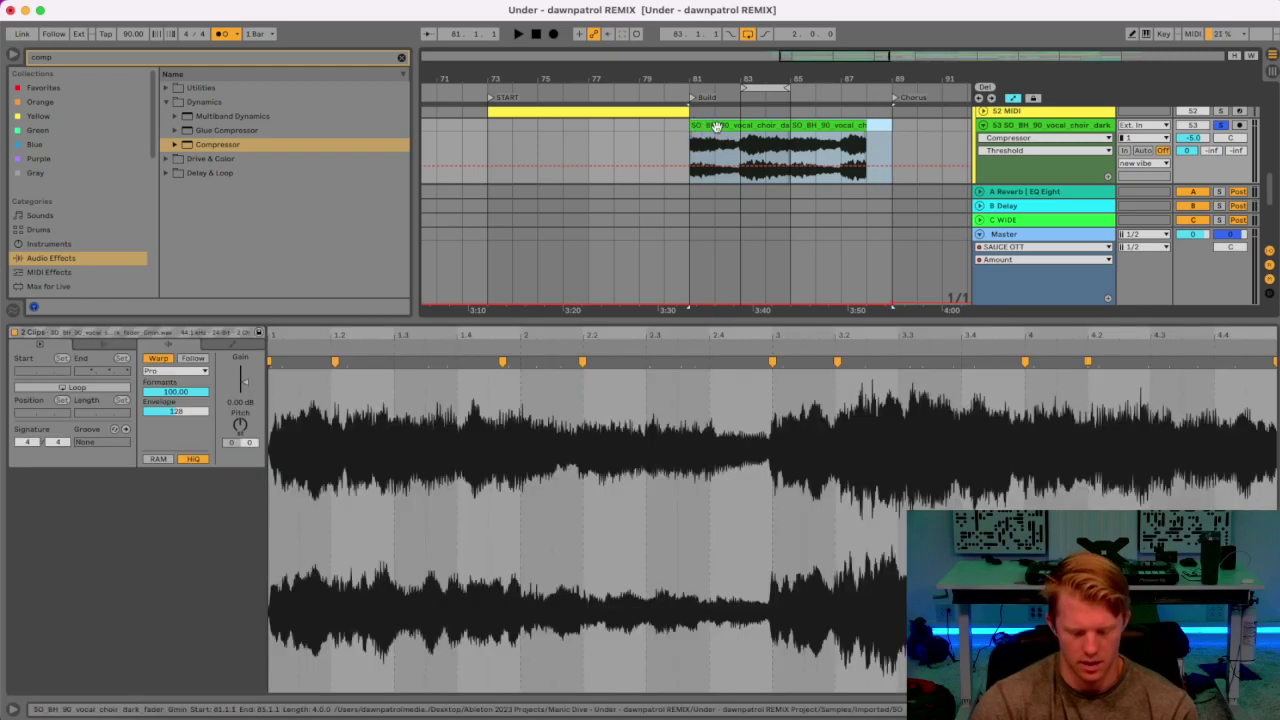
left_click_drag(766, 72, 627, 72)
key("super+alt+l")
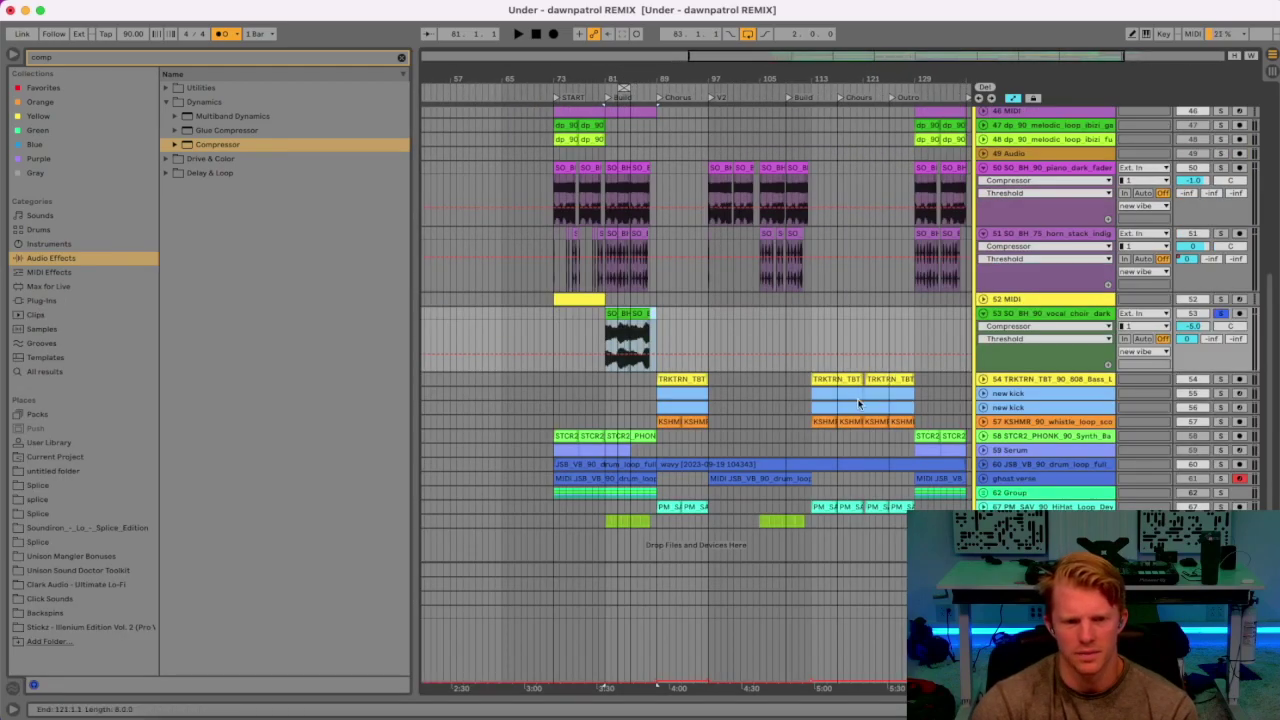
right_click(783, 331)
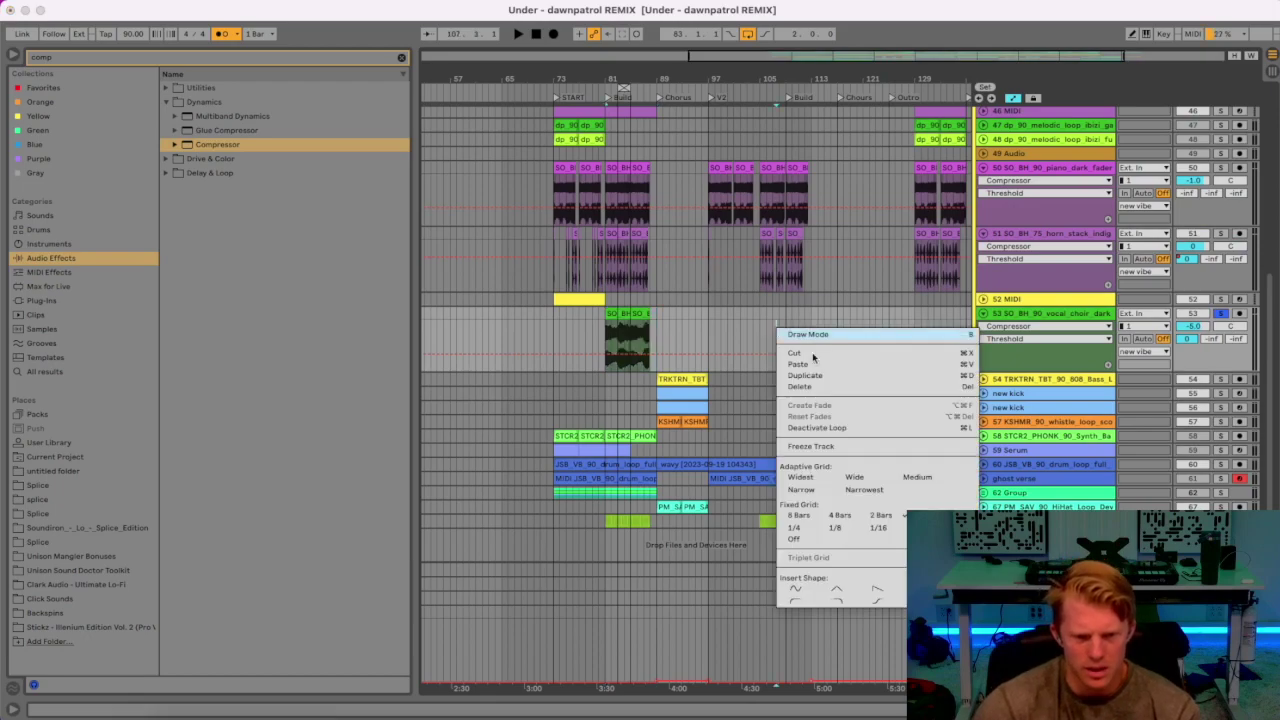
left_click(866, 516)
left_click(764, 318)
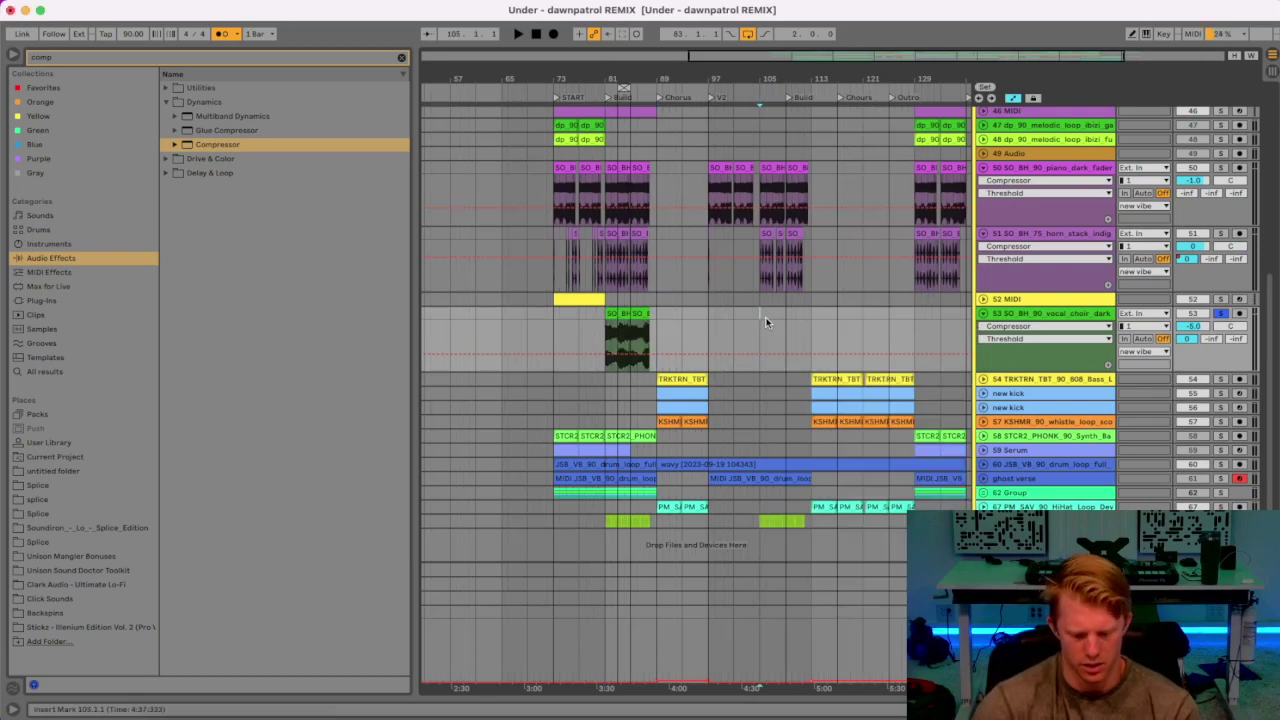
key("super+v")
left_click(797, 344)
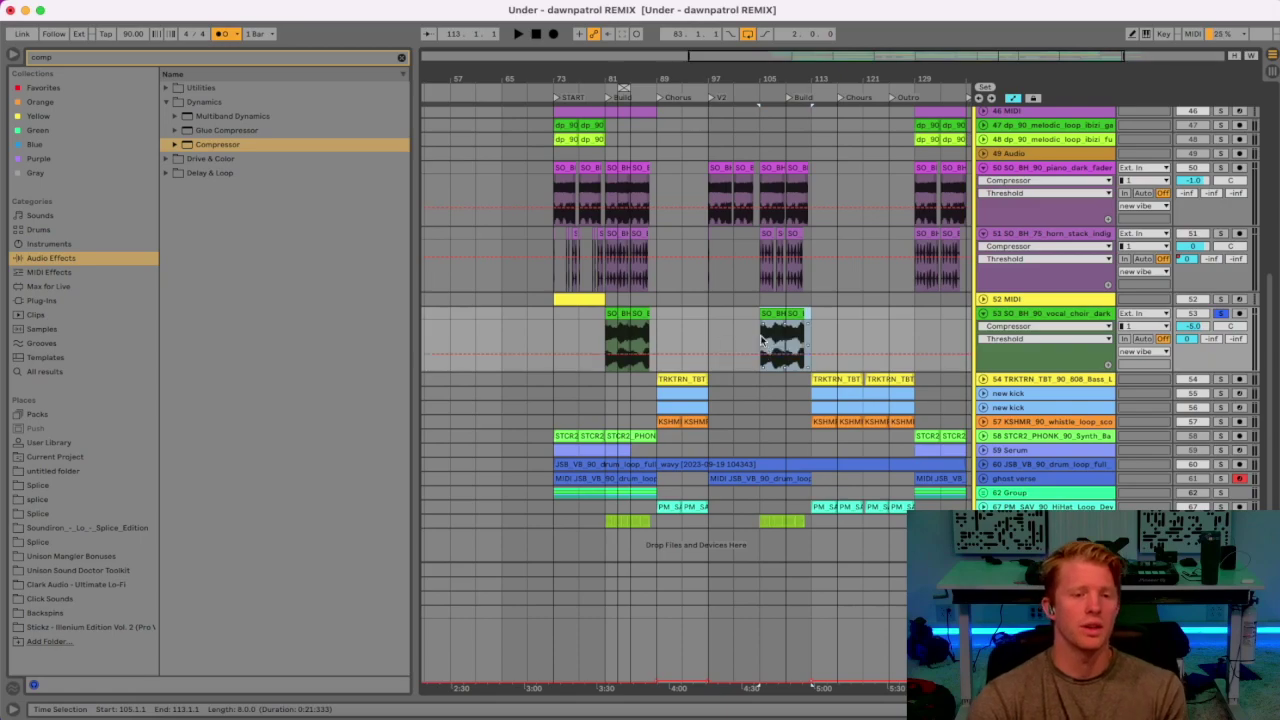
Set the loop to bars 73 to 97, turn off the vocal choir track's solo and play the full mix.
left_click(983, 299)
left_click(983, 299)
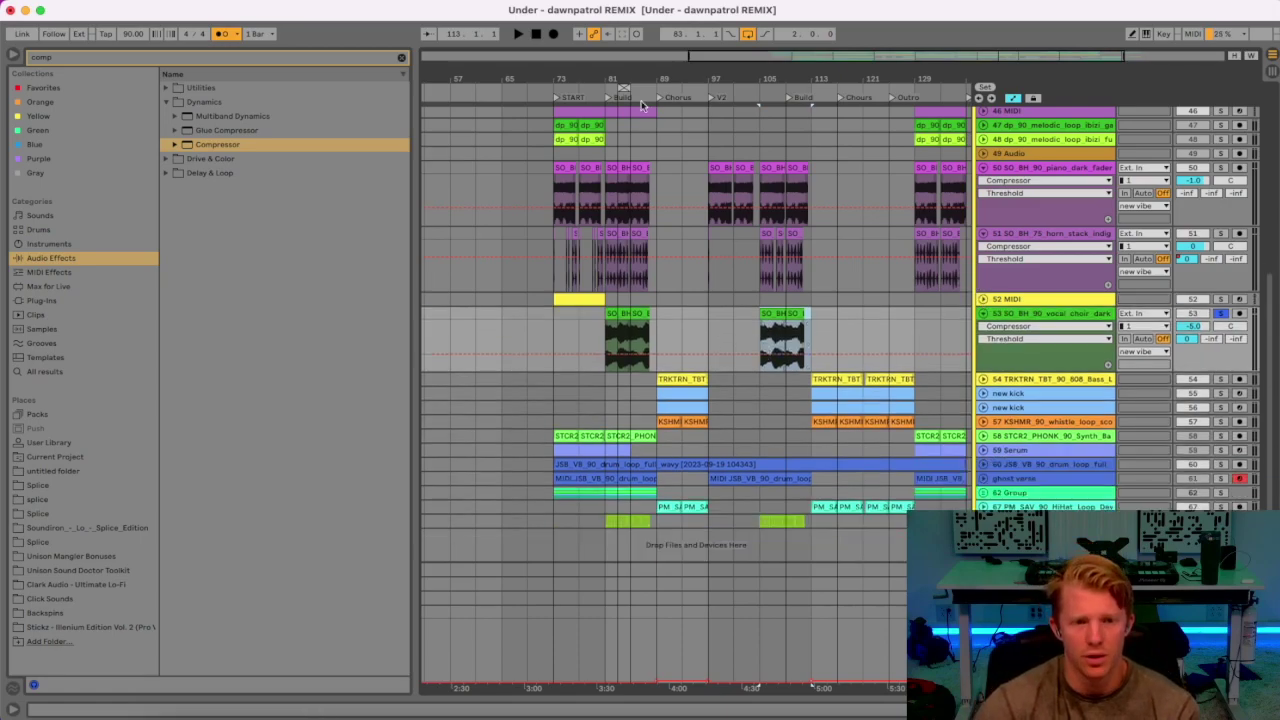
left_click_drag(609, 78, 750, 90)
left_click(1220, 314)
key("space")
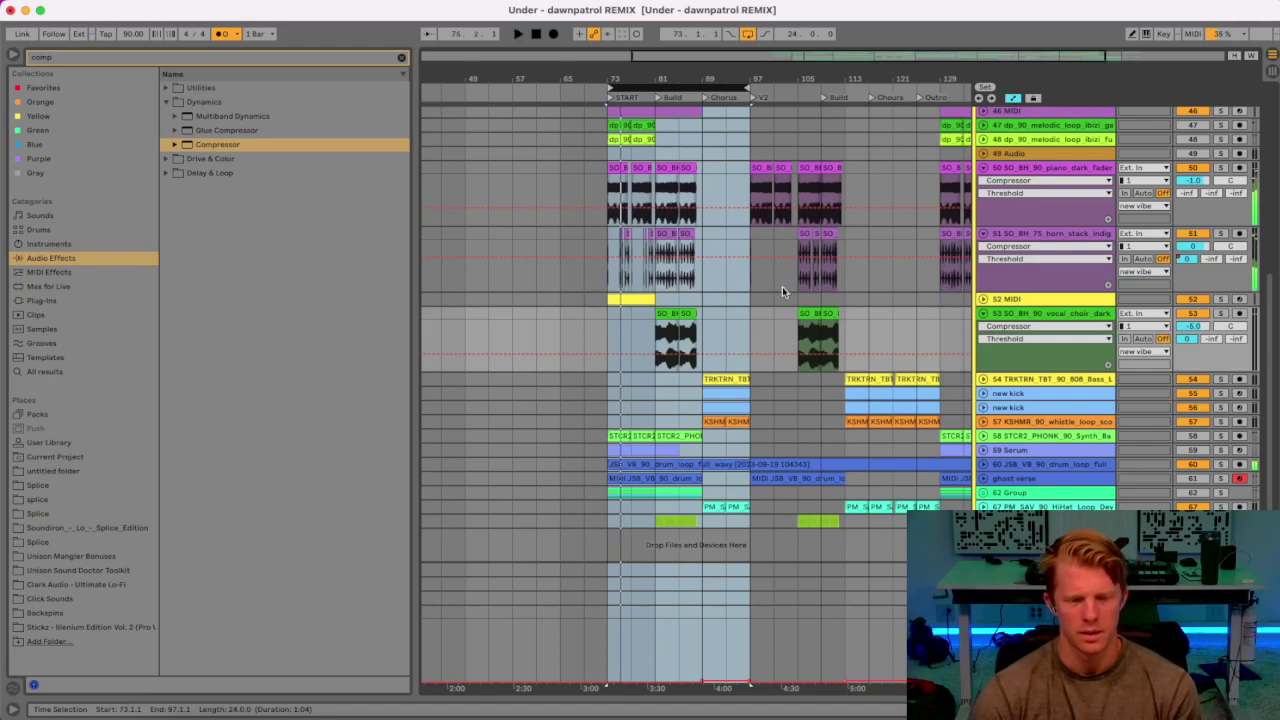
Unfold track 52 MIDI, search the plug-ins for serum and load the VST3 version of Serum on that track.
left_click(983, 300)
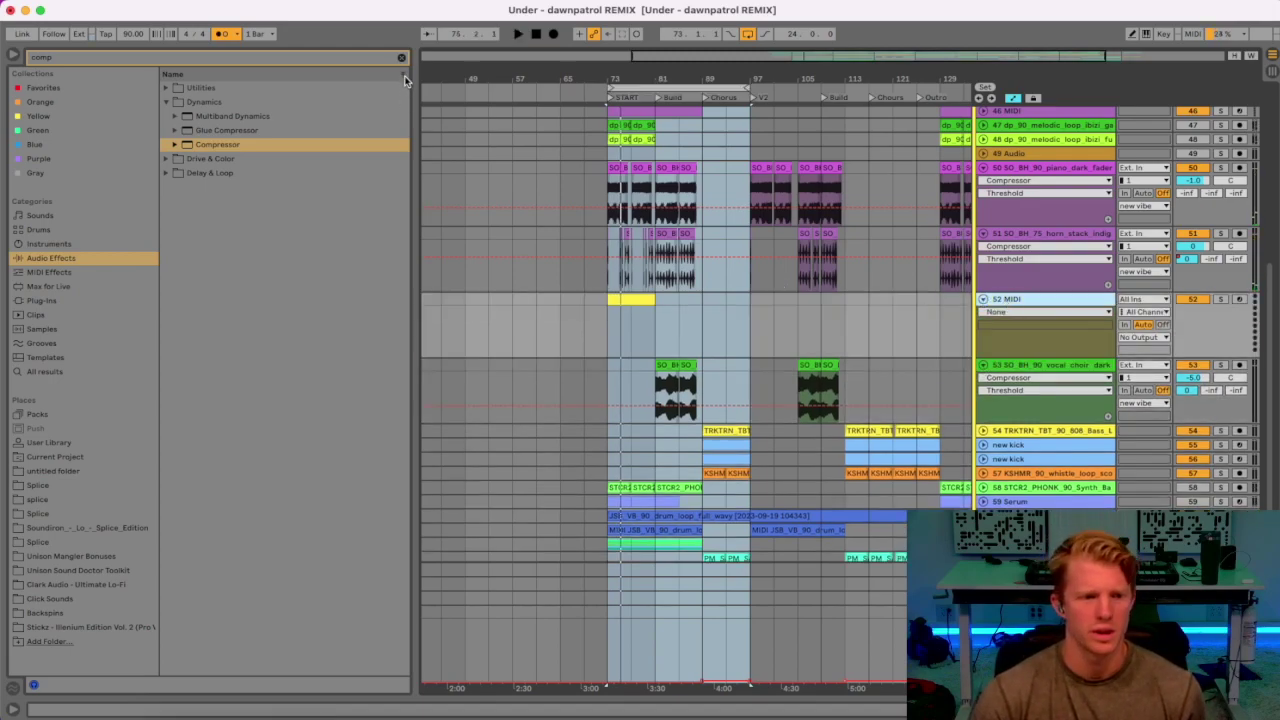
left_click(401, 60)
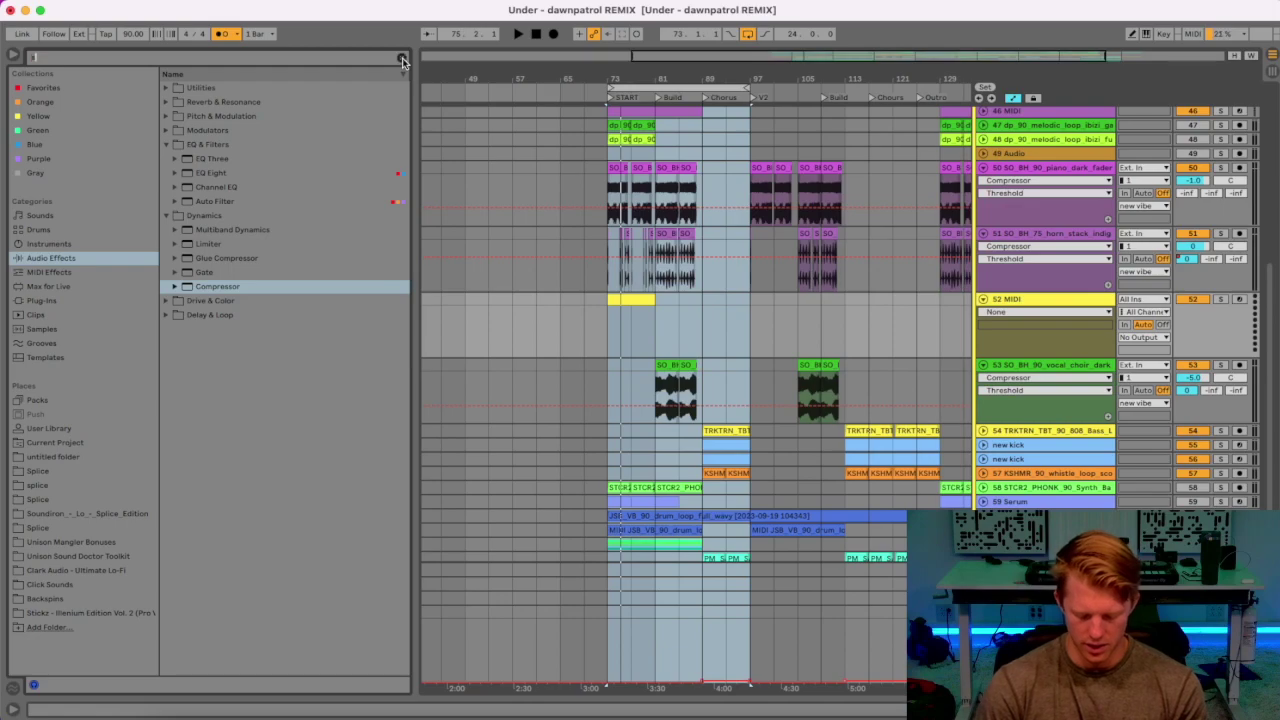
type("rev")
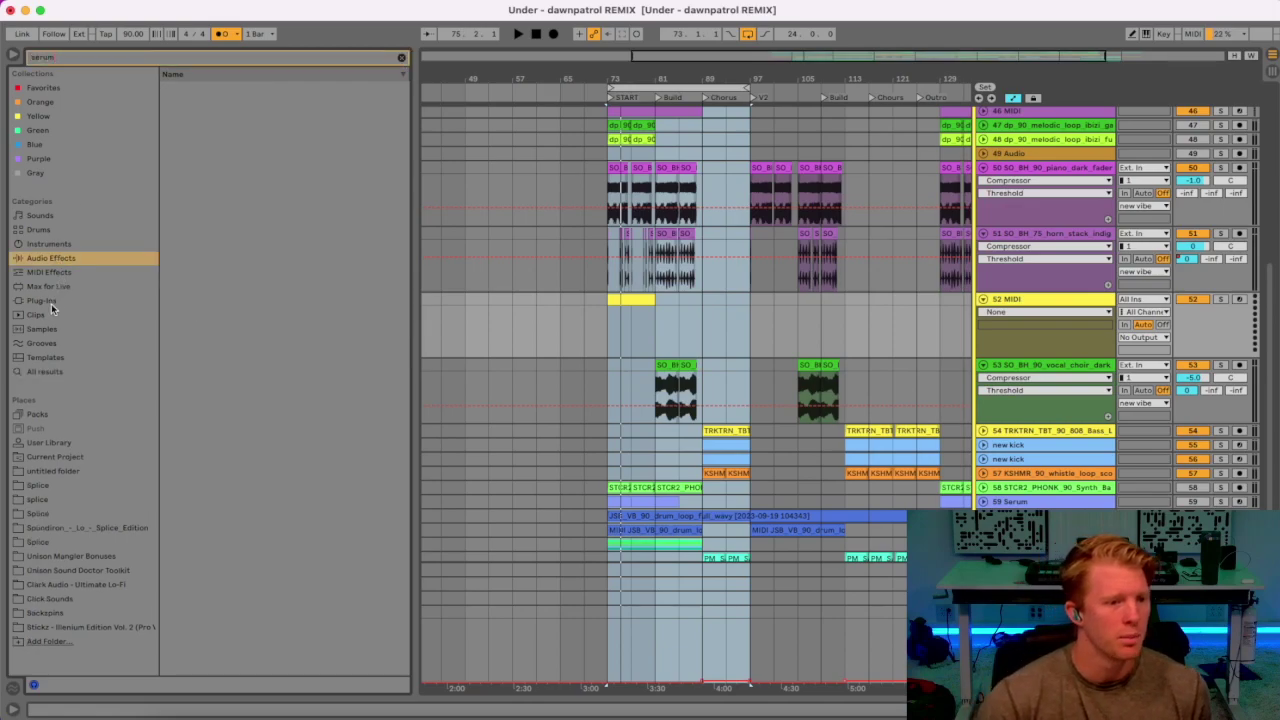
left_click(52, 300)
left_click(166, 116)
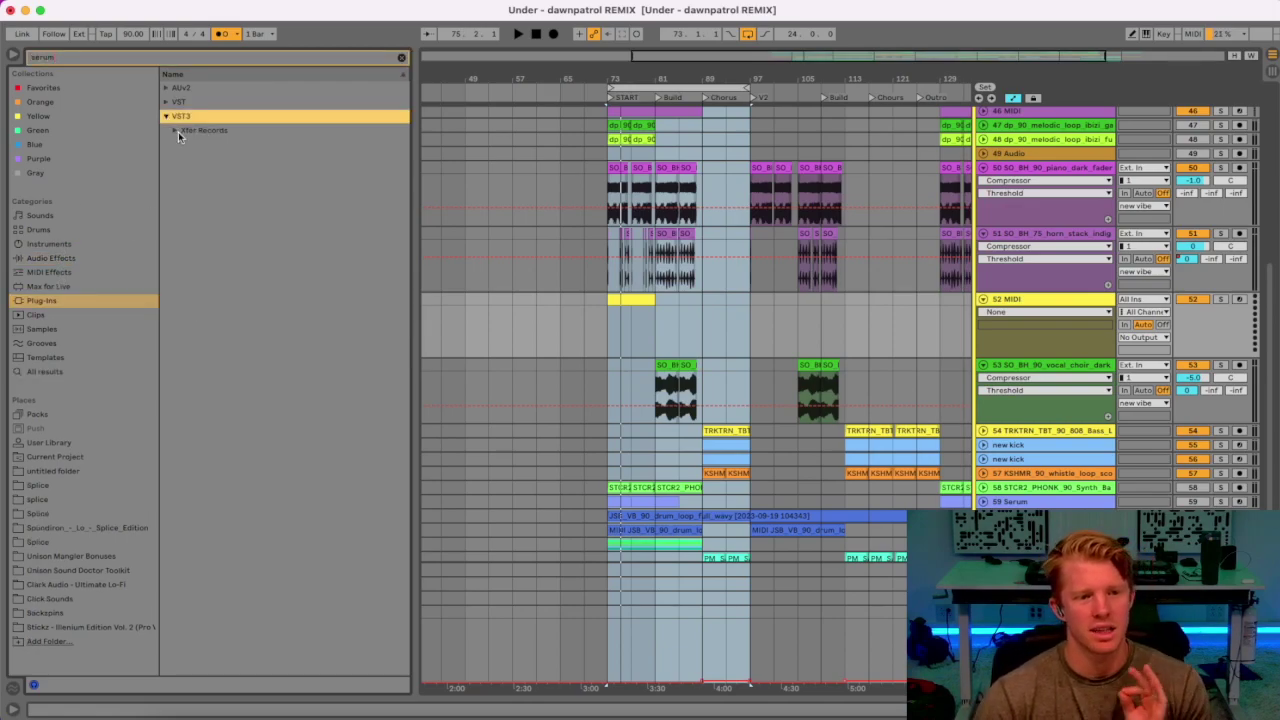
left_click(175, 131)
left_click(198, 146)
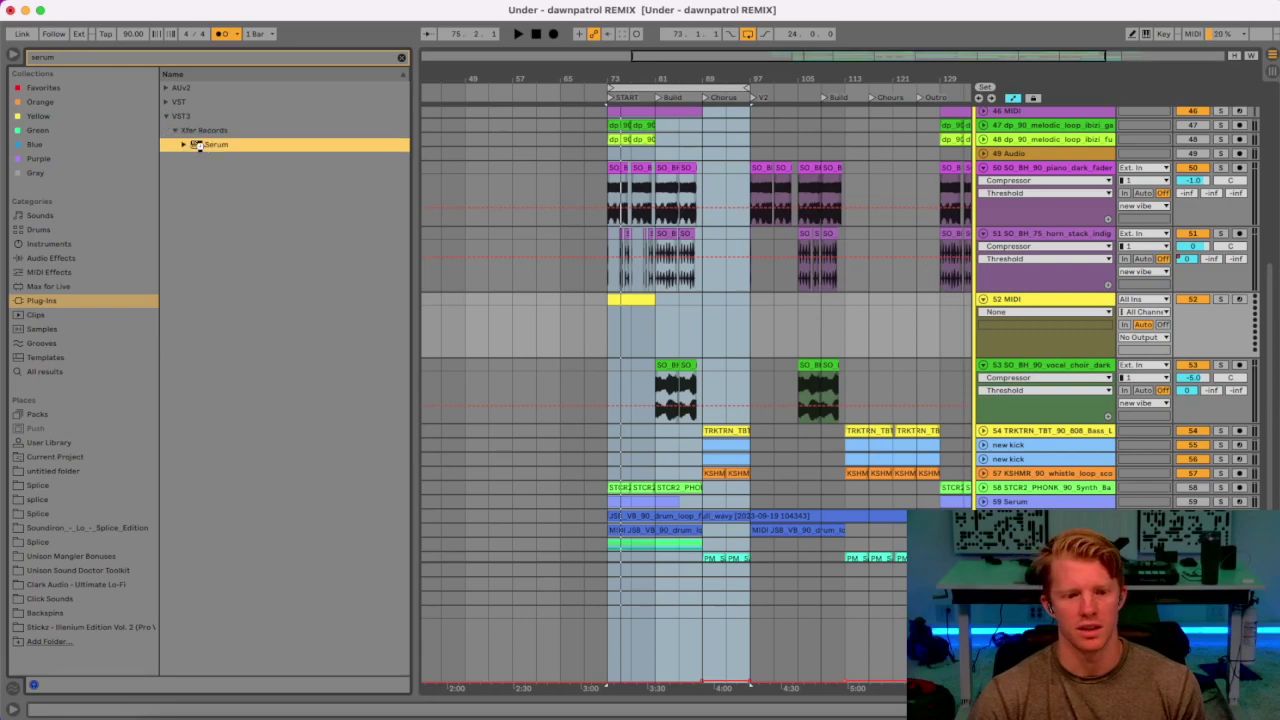
key("Return")
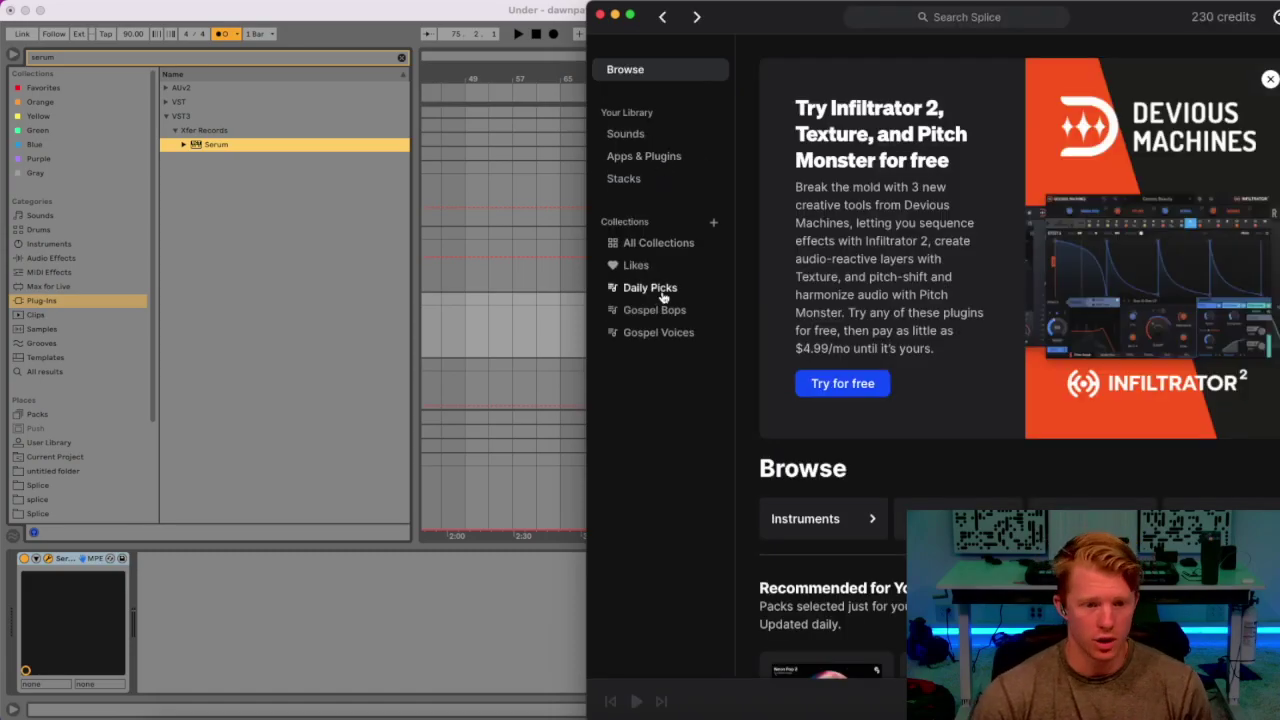
In Splice, open the library's presets and search them for bass.
left_click(640, 134)
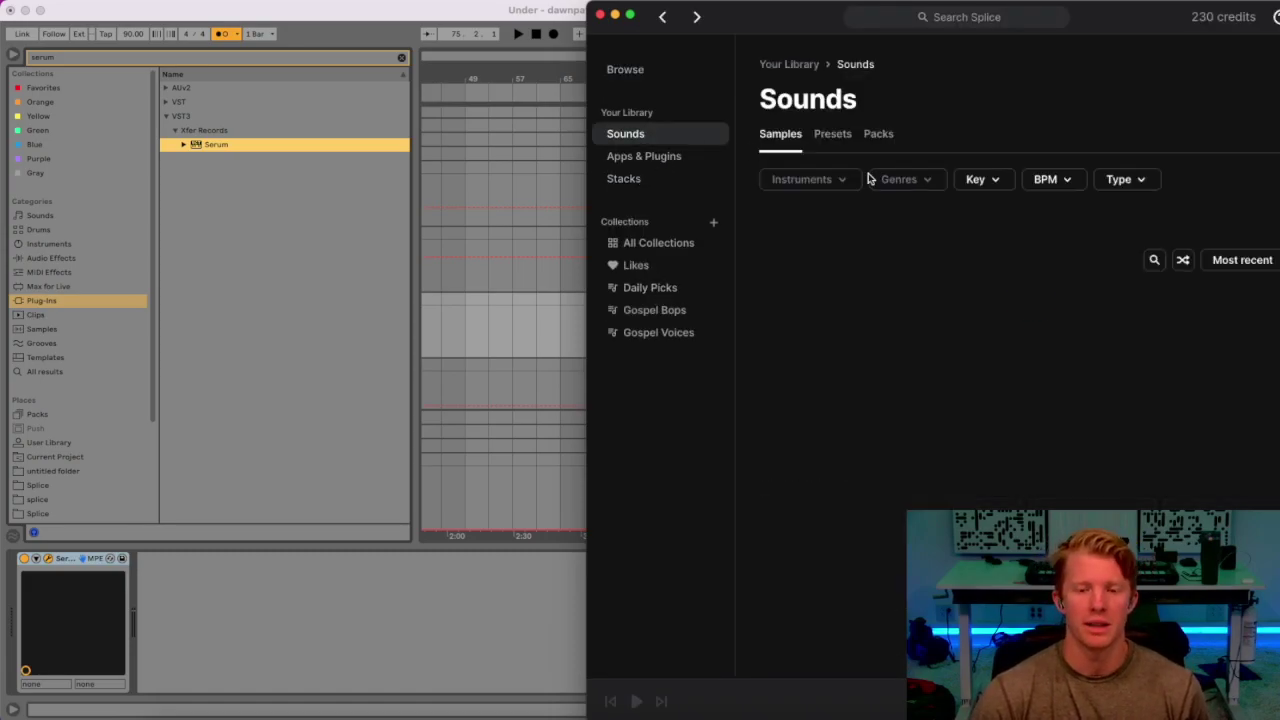
left_click(831, 146)
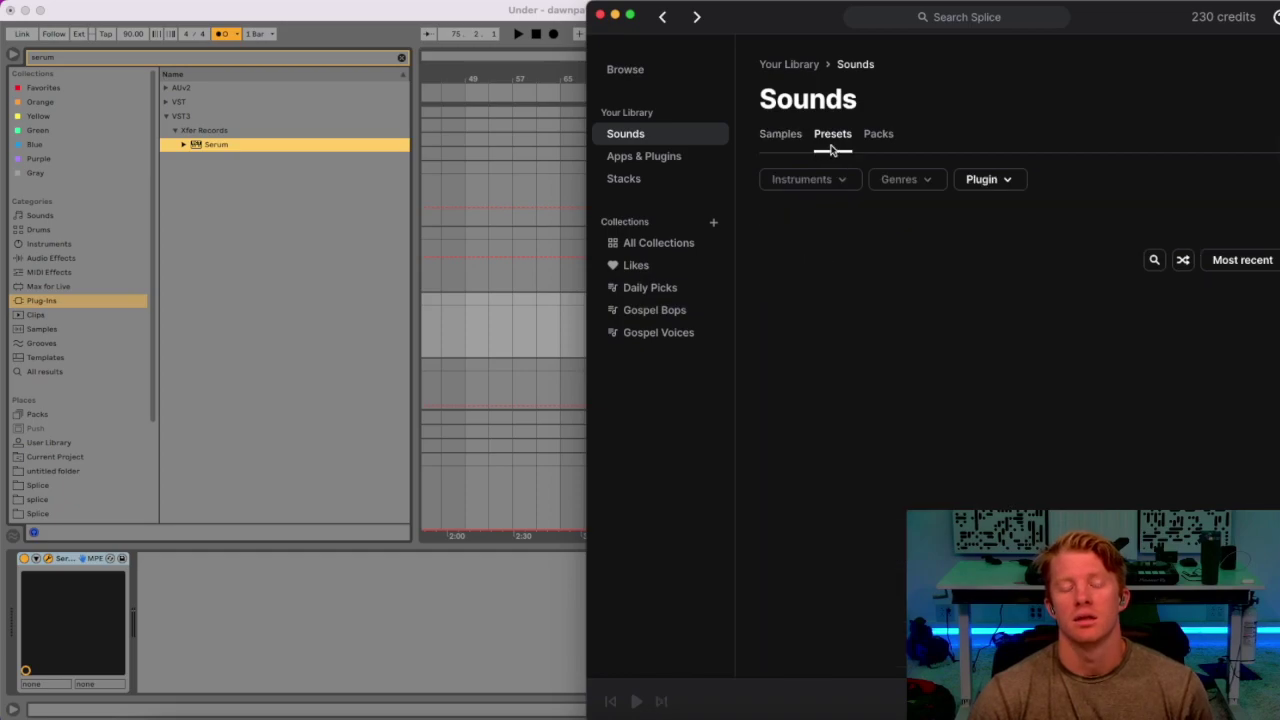
left_click(1141, 261)
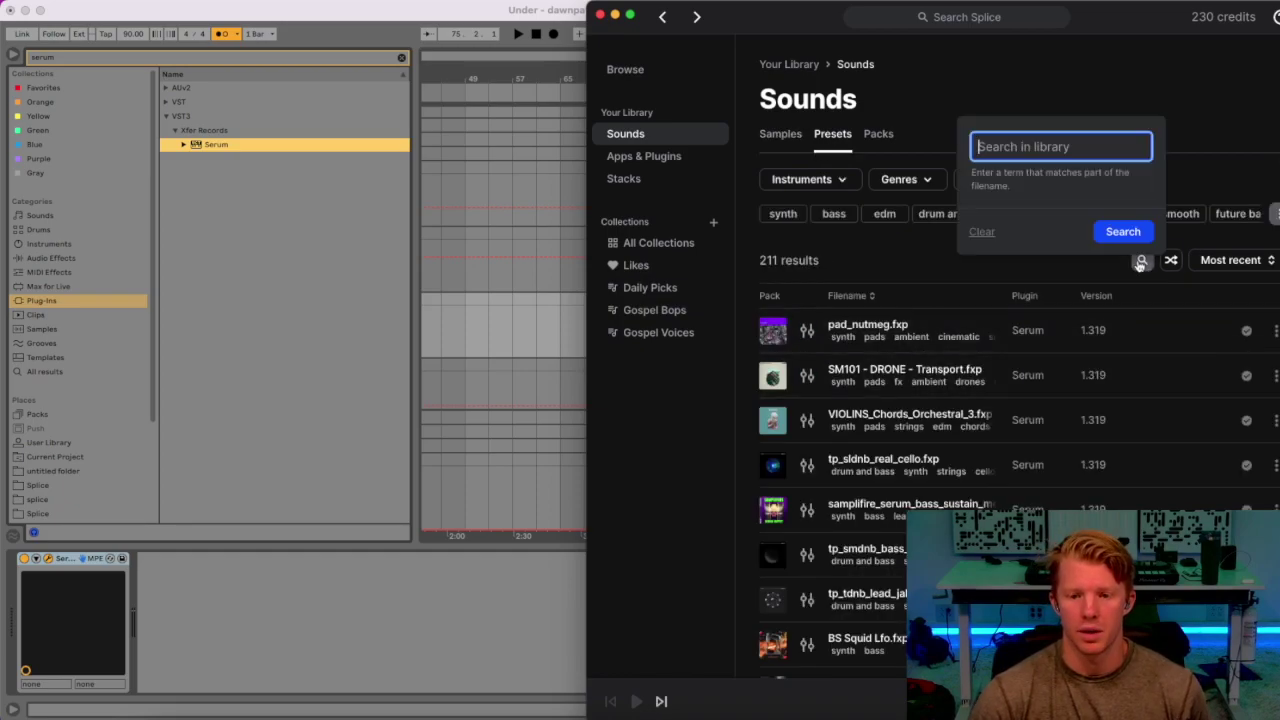
type("bass")
key("Return")
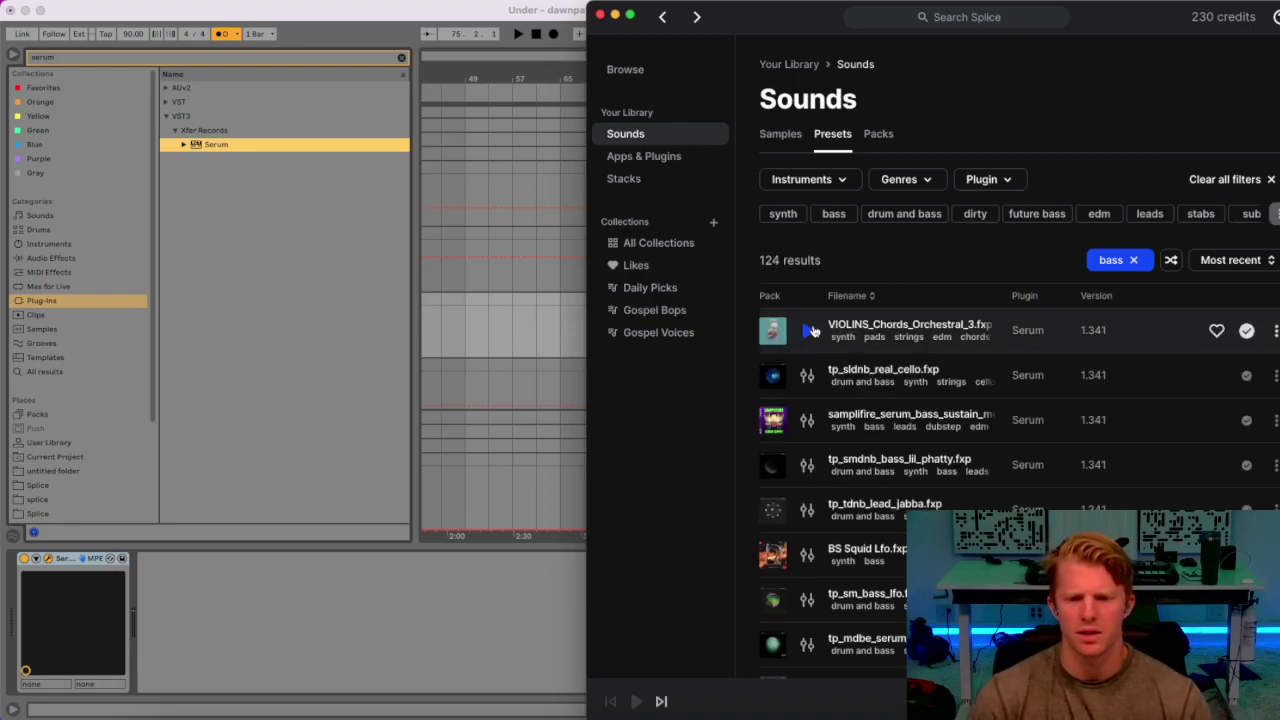
Audition the bass presets one after another through the end of the first results page.
left_click(808, 331)
left_click(808, 376)
left_click(808, 421)
left_click(808, 466)
left_click(810, 511)
scroll(805, 400, "down", 5)
left_click(806, 247)
left_click(807, 292)
left_click(807, 337)
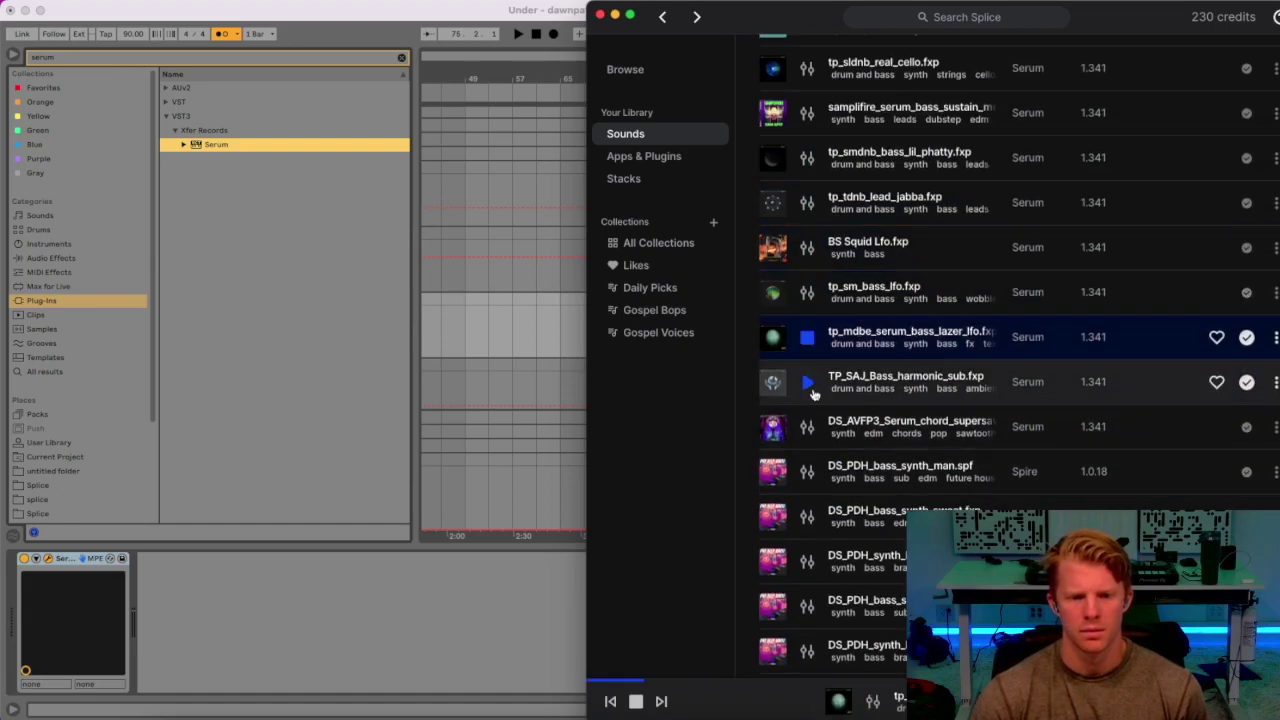
scroll(808, 320, "down", 2)
left_click(807, 256)
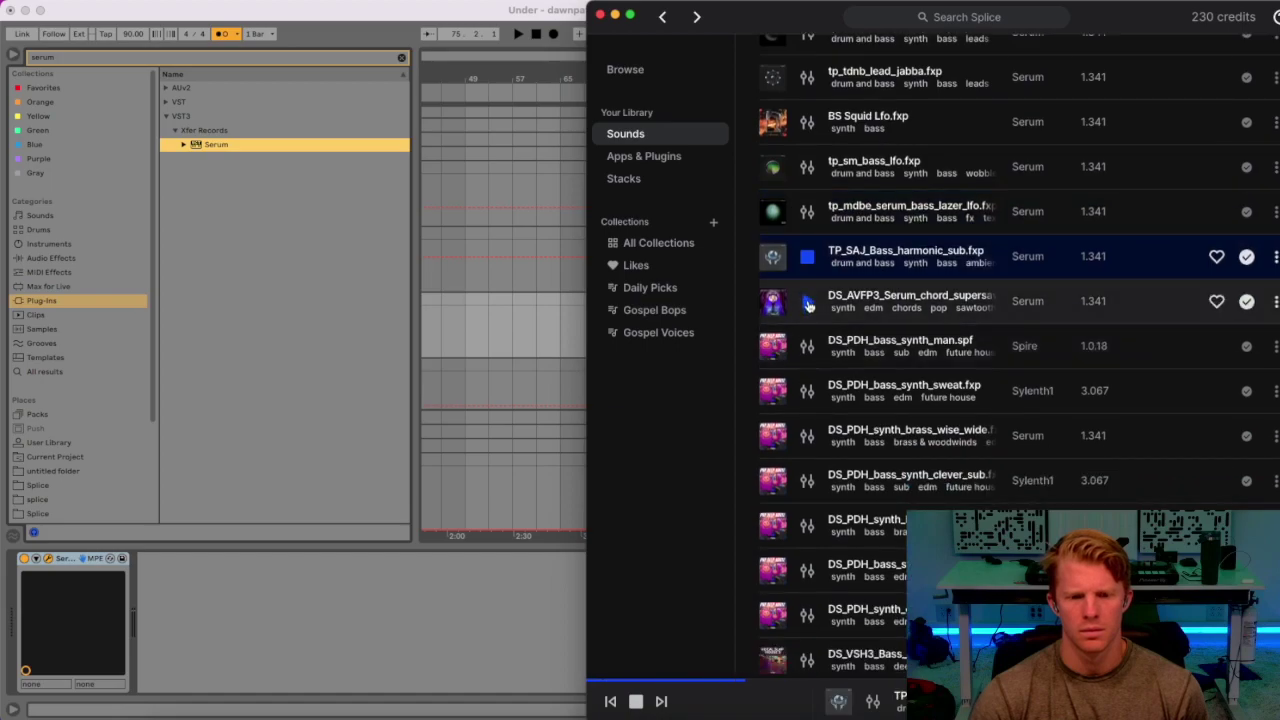
left_click(808, 307)
left_click(808, 346)
left_click(809, 258)
left_click(807, 392)
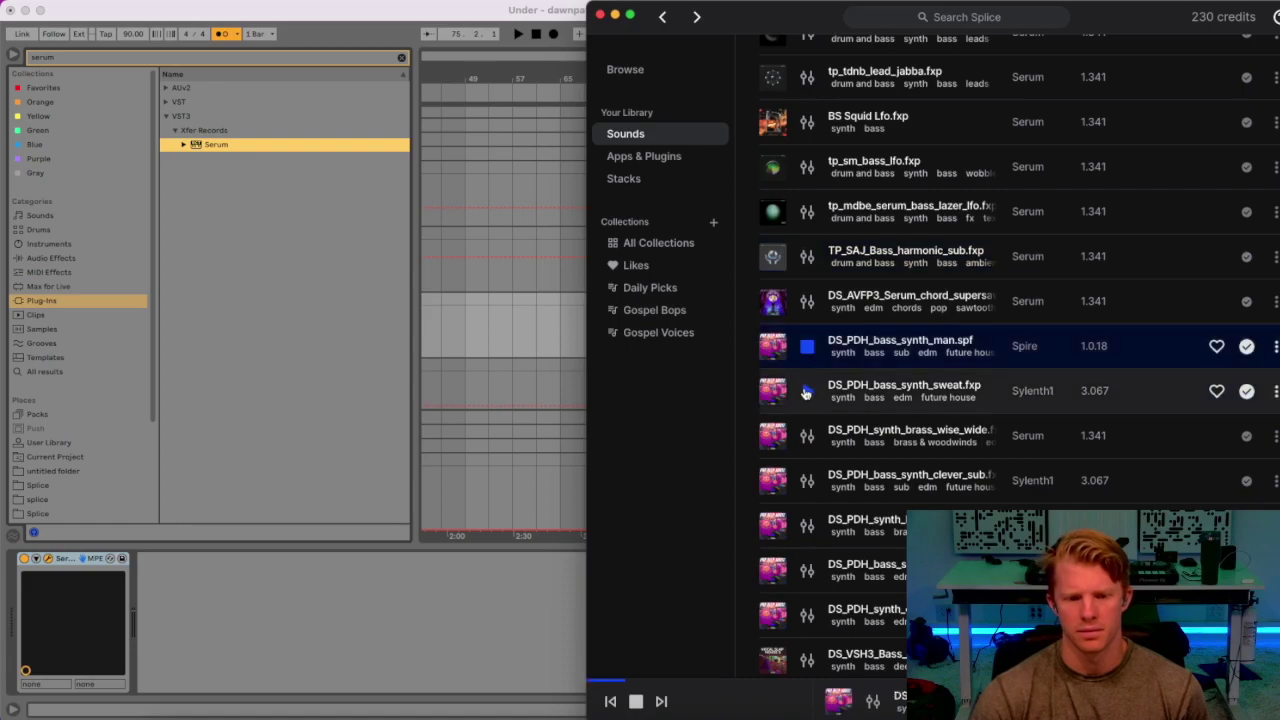
scroll(807, 392, "down", 3)
left_click(807, 313)
left_click(807, 358)
left_click(807, 403)
left_click(808, 446)
scroll(808, 446, "down", 3)
left_click(807, 362)
left_click(807, 407)
scroll(807, 468, "down", 6)
left_click(807, 210)
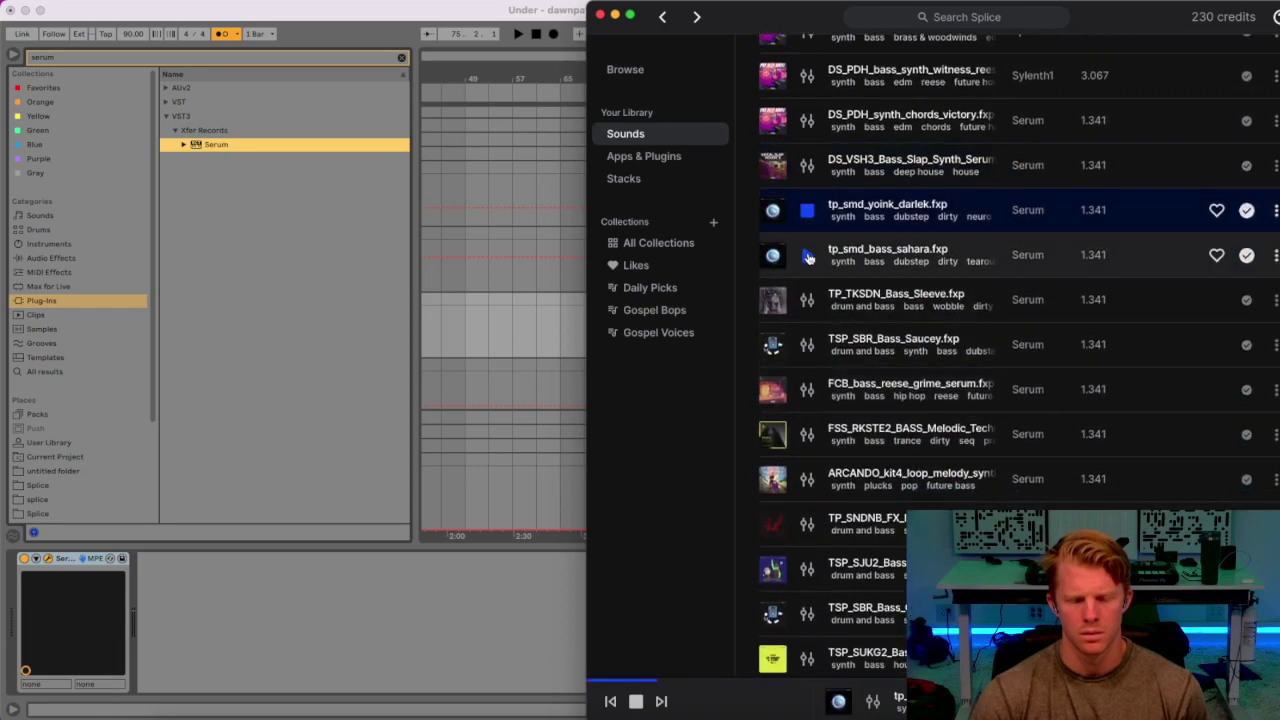
left_click(807, 255)
left_click(808, 300)
left_click(807, 344)
left_click(807, 389)
left_click(807, 434)
left_click(808, 480)
left_click(808, 524)
scroll(808, 524, "down", 7)
left_click(808, 265)
left_click(807, 310)
left_click(807, 355)
left_click(807, 400)
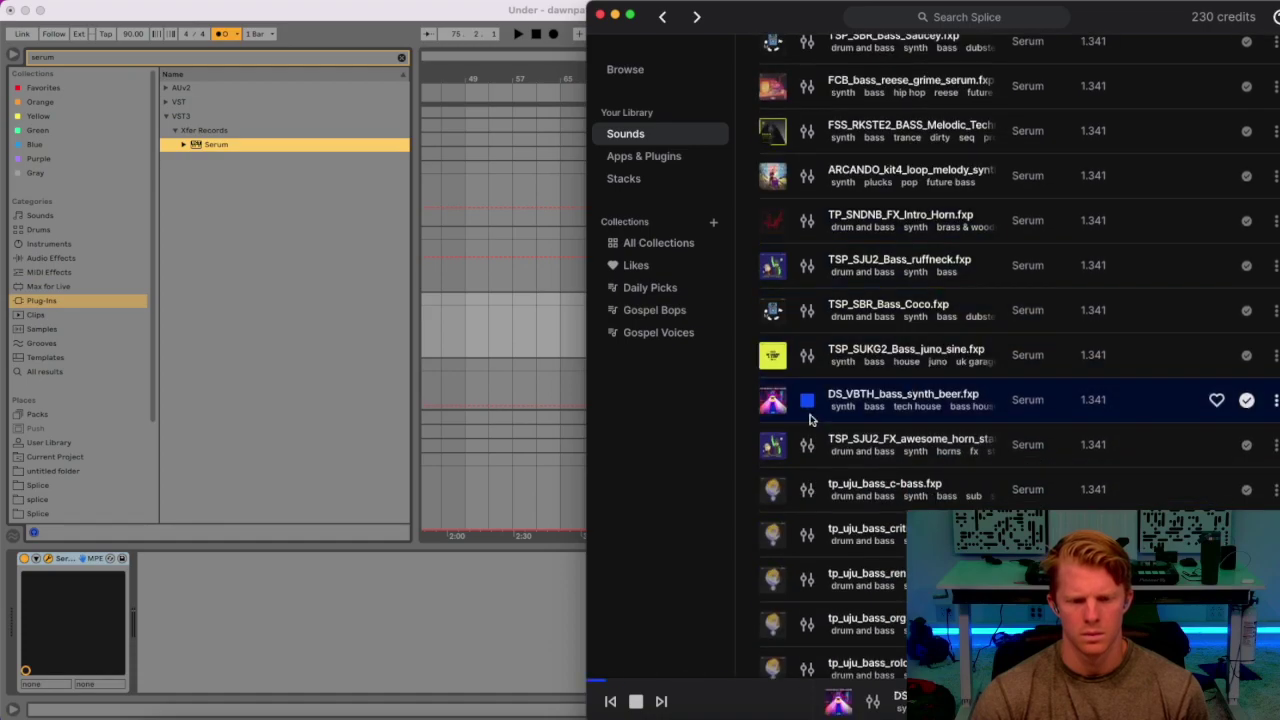
left_click(808, 444)
left_click(808, 489)
scroll(808, 489, "down", 7)
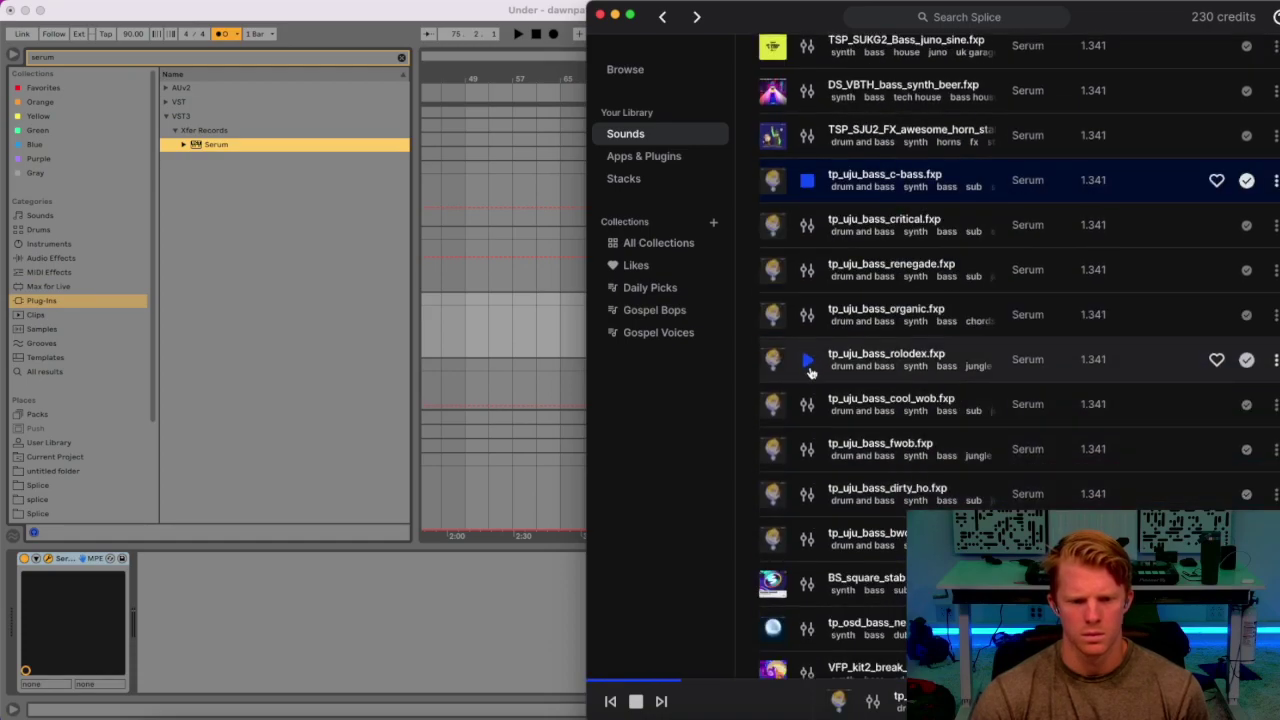
left_click(808, 540)
left_click(808, 584)
scroll(808, 584, "down", 7)
left_click(808, 373)
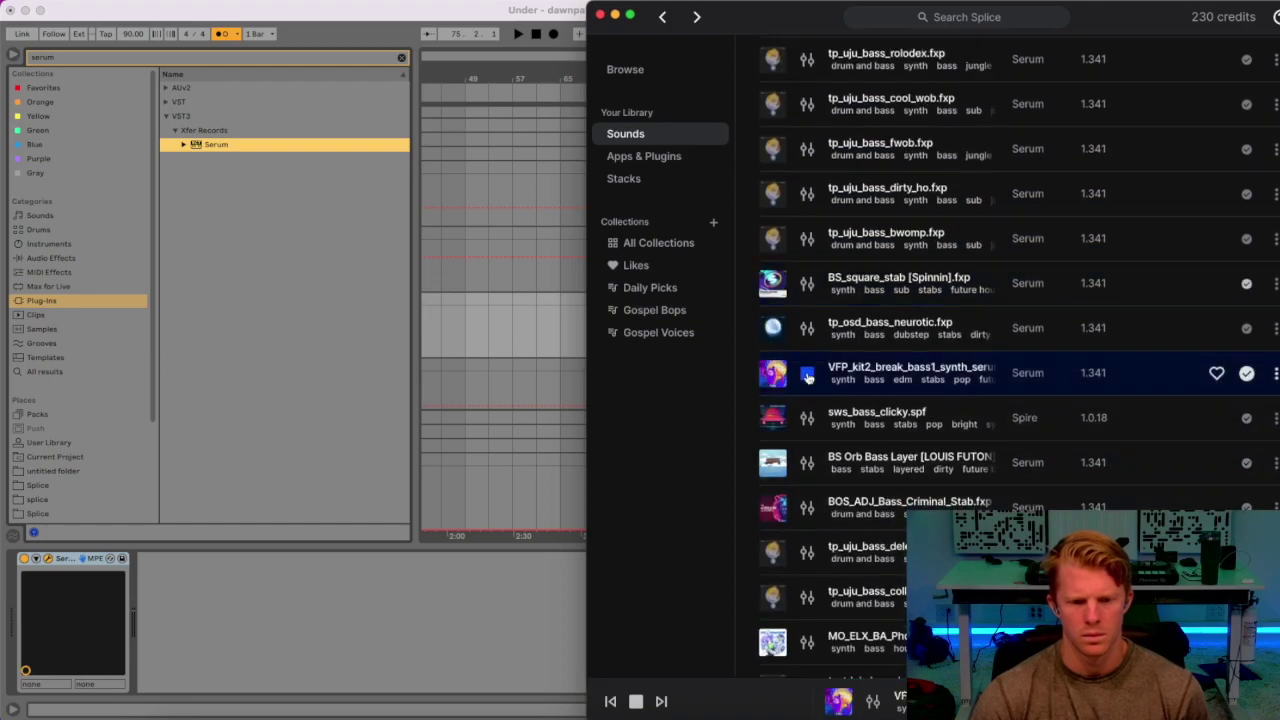
left_click(808, 328)
left_click(808, 462)
scroll(808, 462, "down", 2)
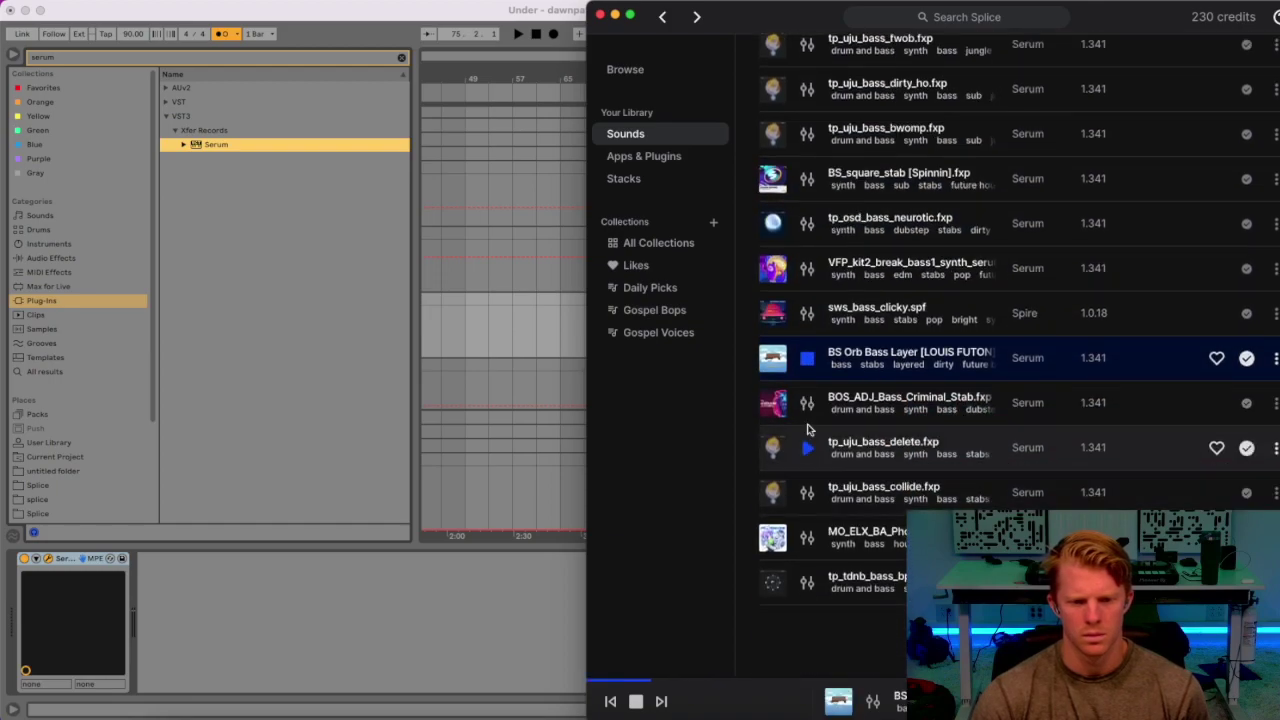
left_click(808, 447)
left_click(808, 492)
left_click(808, 537)
left_click(808, 582)
Go to the next page of bass presets and compare SM_NP2_Bass_Slap_Synth_Bass with tp_uju_bass_brassy by ear.
left_click(985, 640)
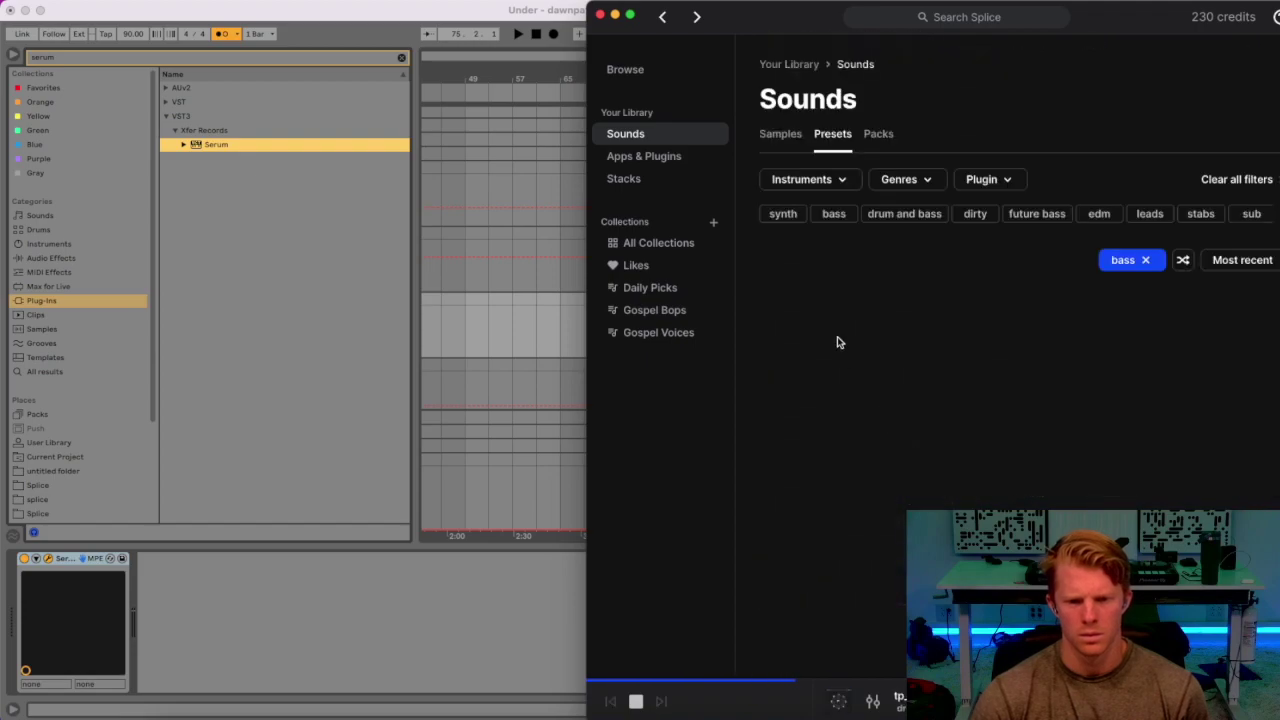
left_click(805, 334)
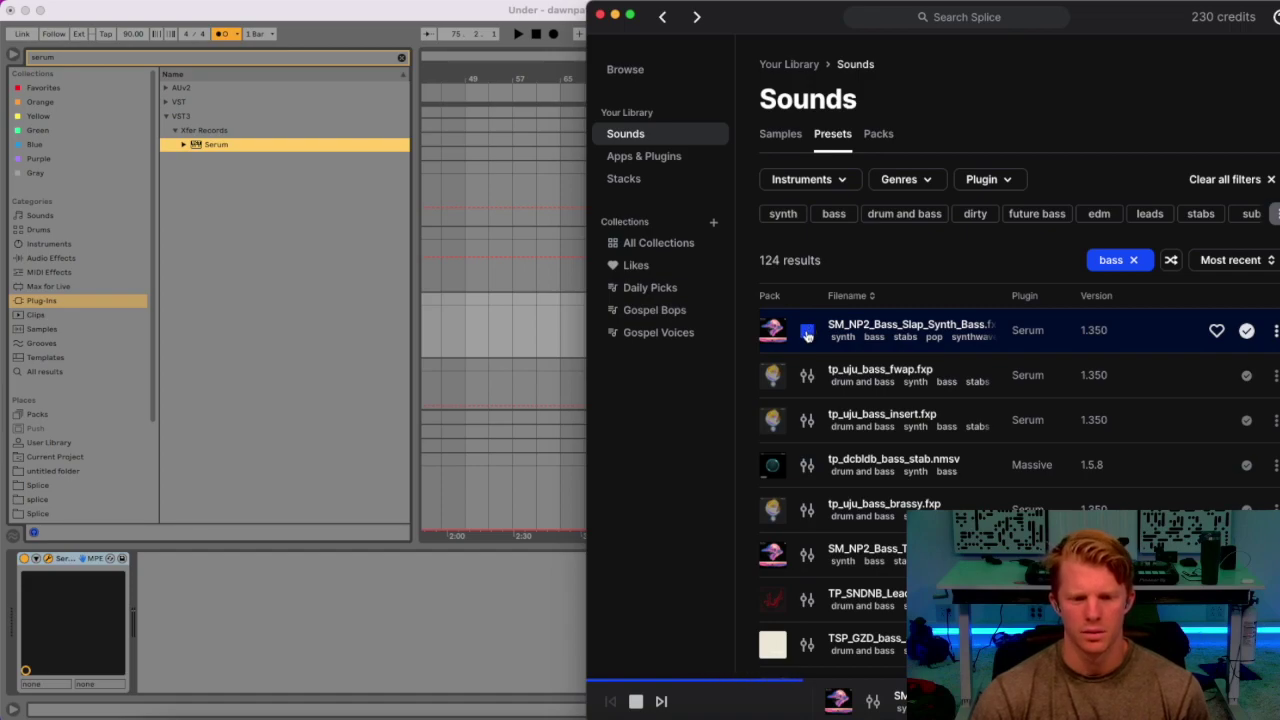
left_click(807, 512)
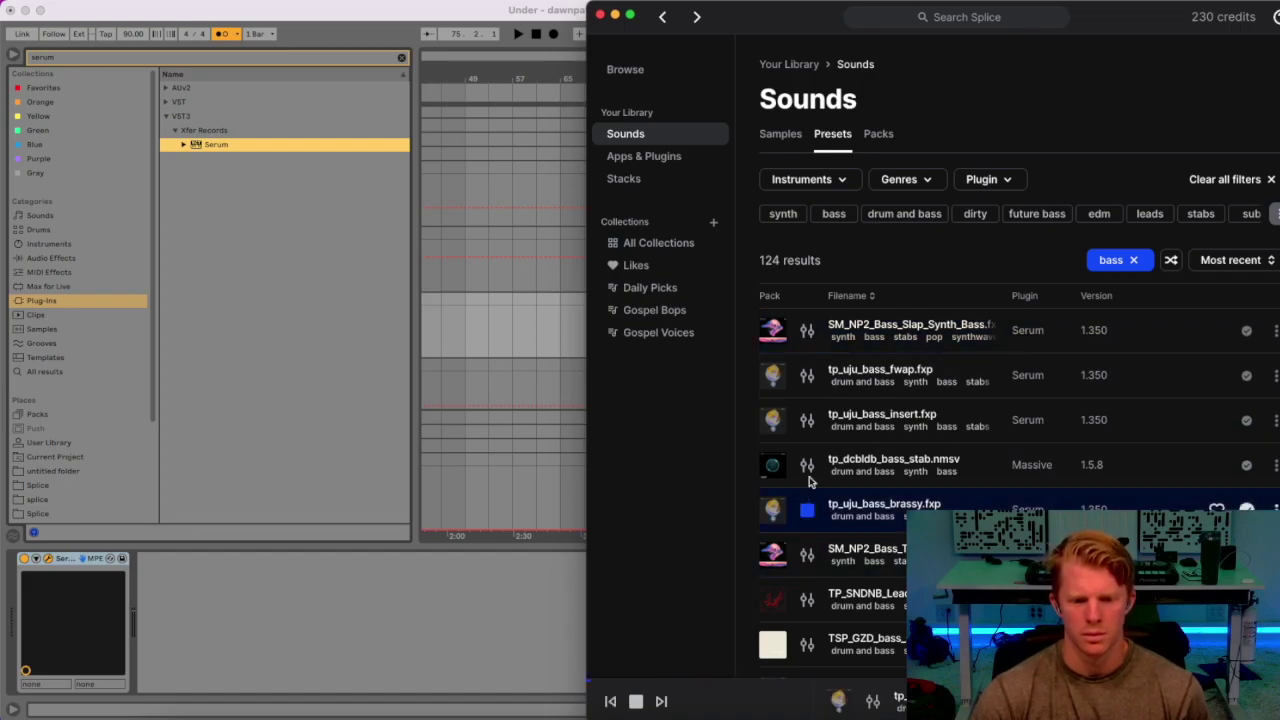
left_click(808, 335)
Open Serum's plug-in window on track 52 and bring up its Load Preset dialog next to the Splice preset list.
left_click_drag(797, 30, 1183, 21)
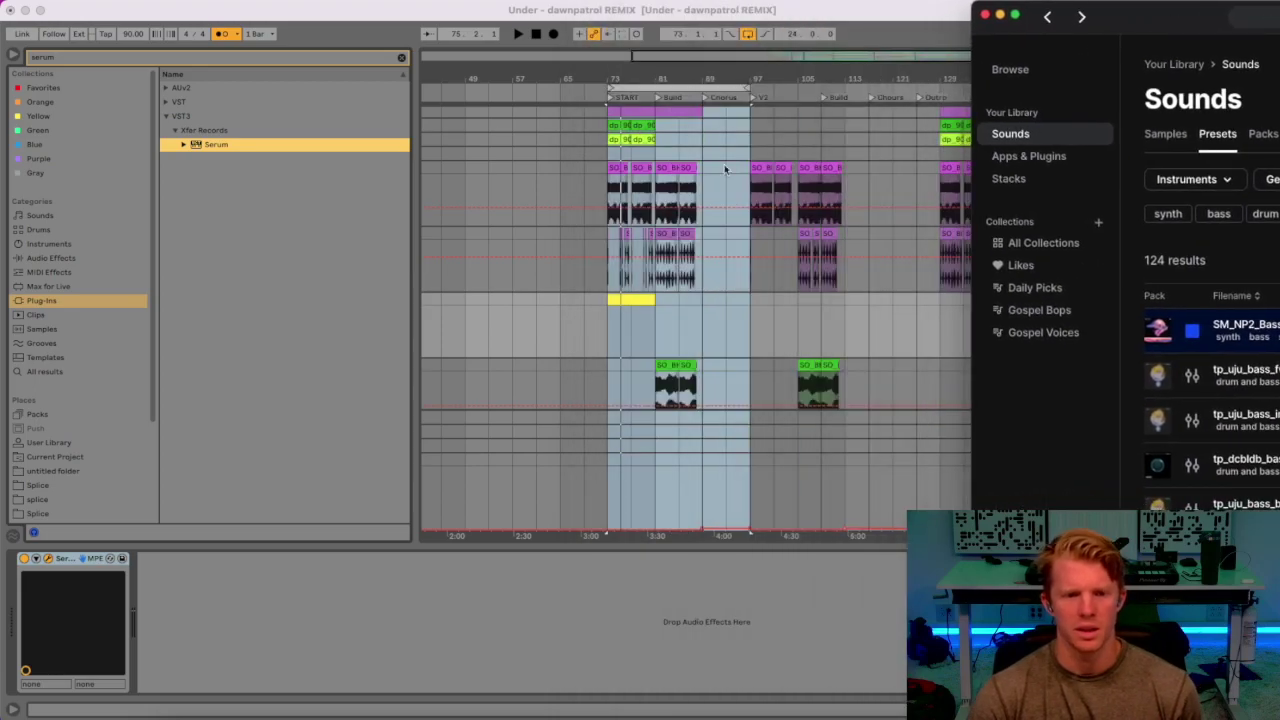
left_click(47, 559)
left_click(666, 191)
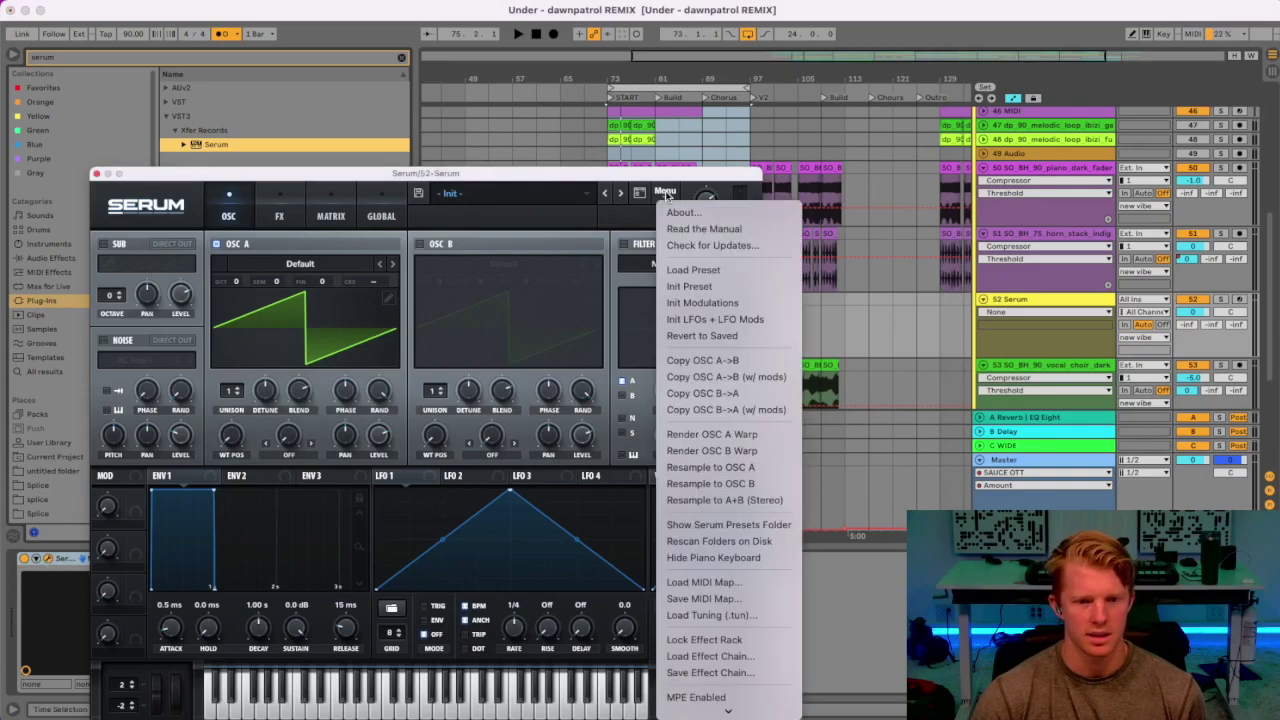
left_click(694, 270)
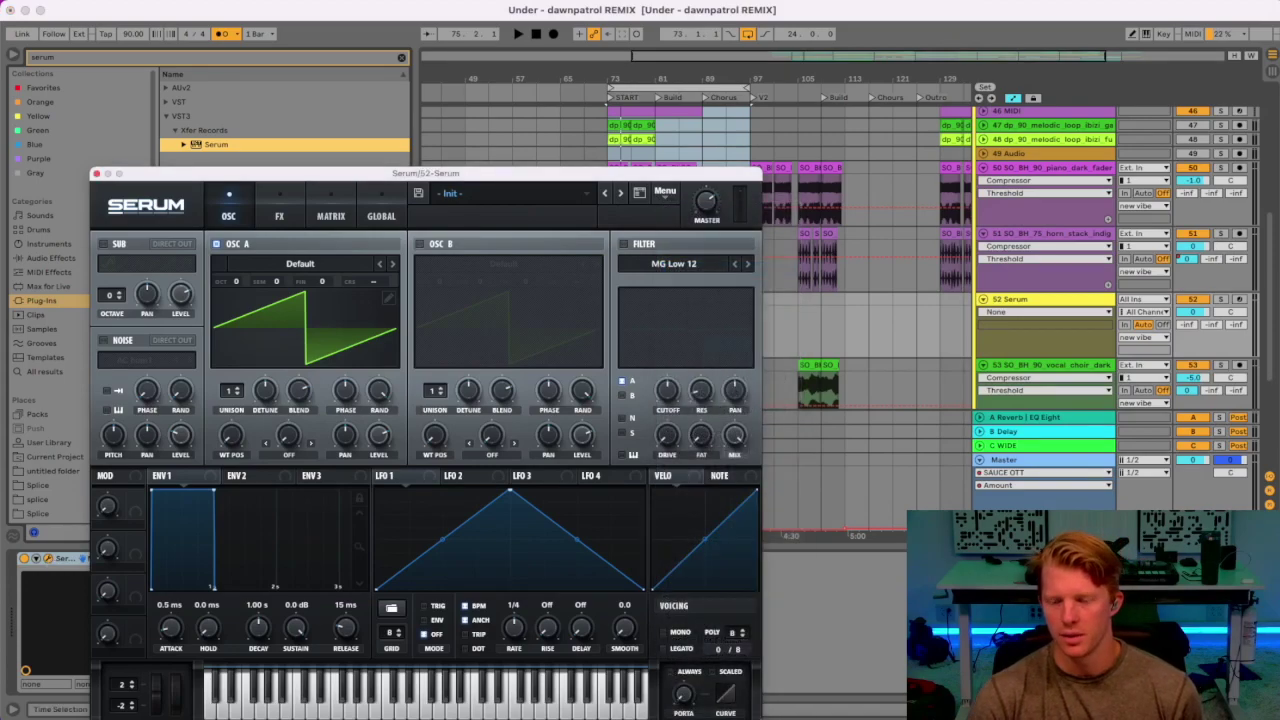
key("super+Tab")
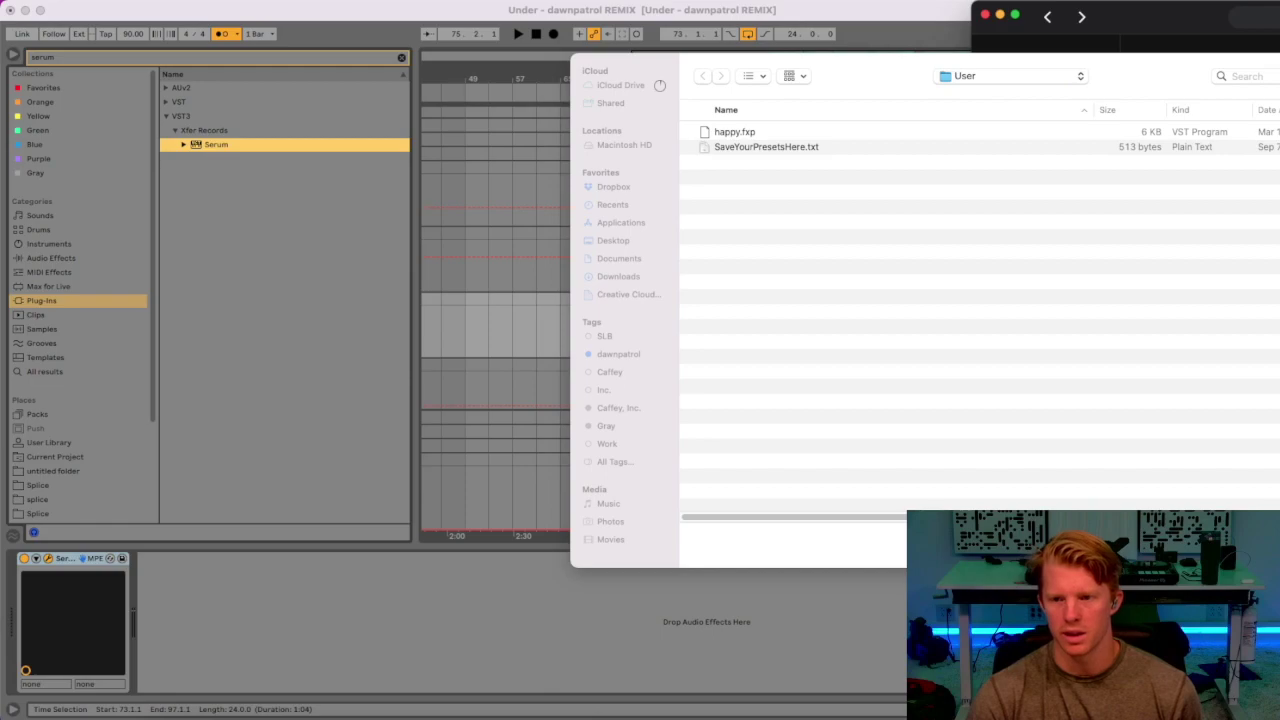
left_click_drag(1140, 69, 719, 65)
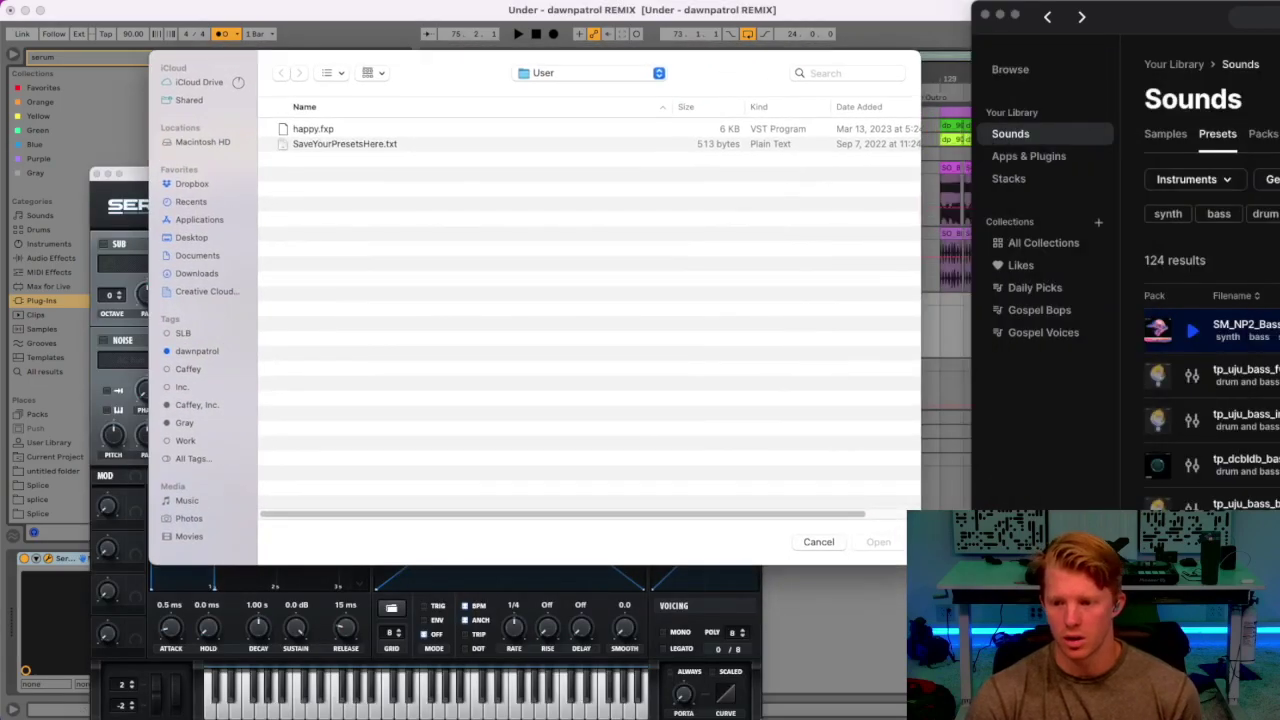
Load the SM_NP2_Bass_Slap_Synth_Bass preset from the Splice folder into Serum and close the plug-in window.
left_click(1220, 337)
left_click(1220, 337)
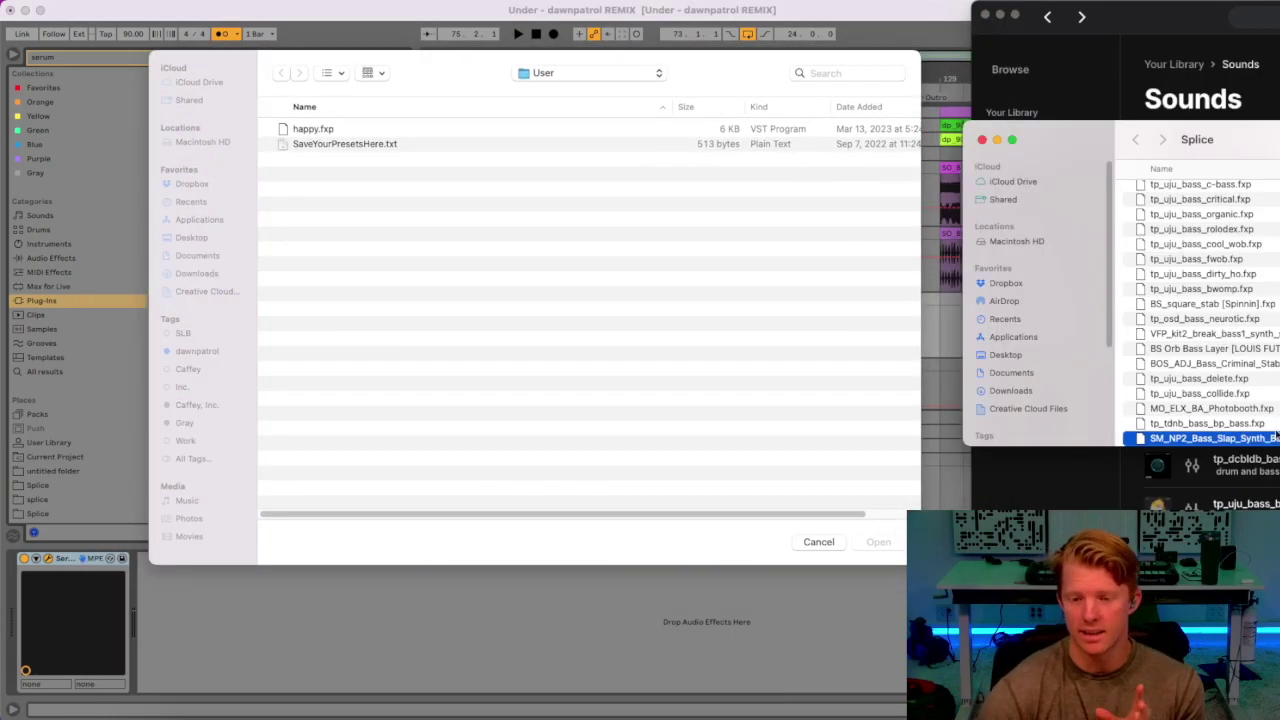
left_click_drag(1215, 437, 621, 388)
left_click(877, 542)
left_click(628, 430)
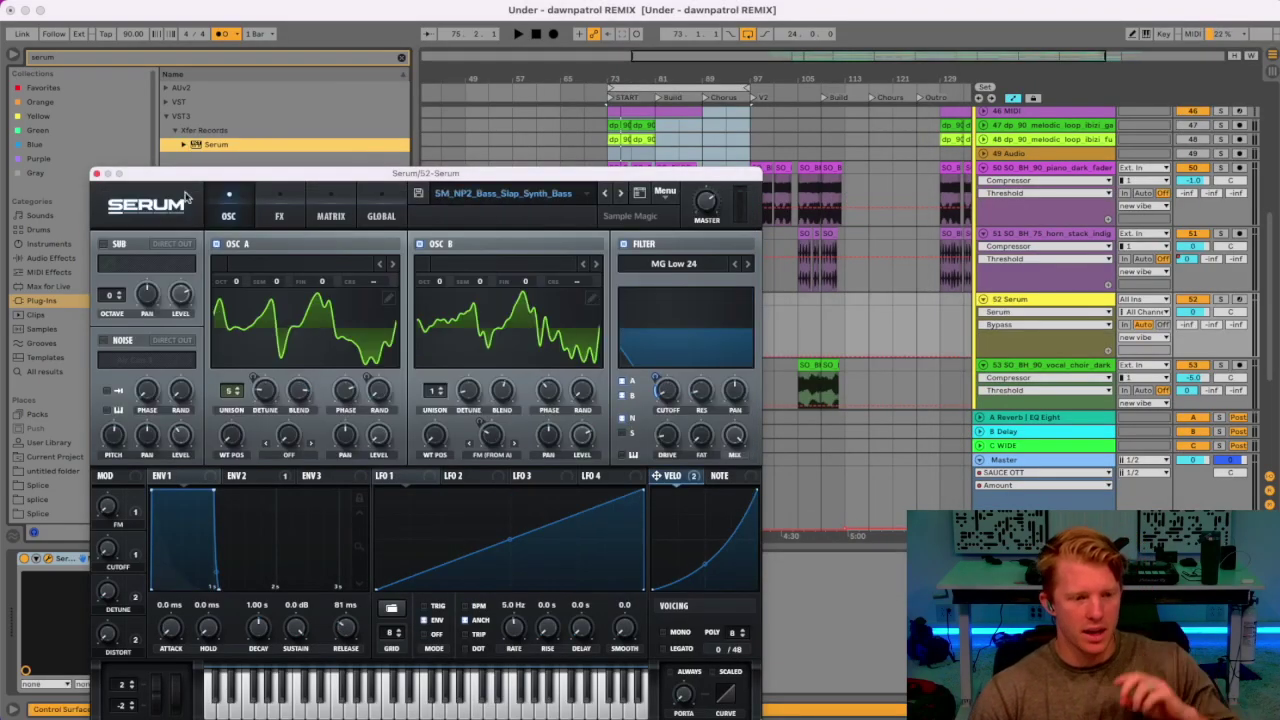
left_click(96, 174)
Open the MIDI clip on track 52 for editing and draw a G3 note at its very beginning.
double_click(640, 316)
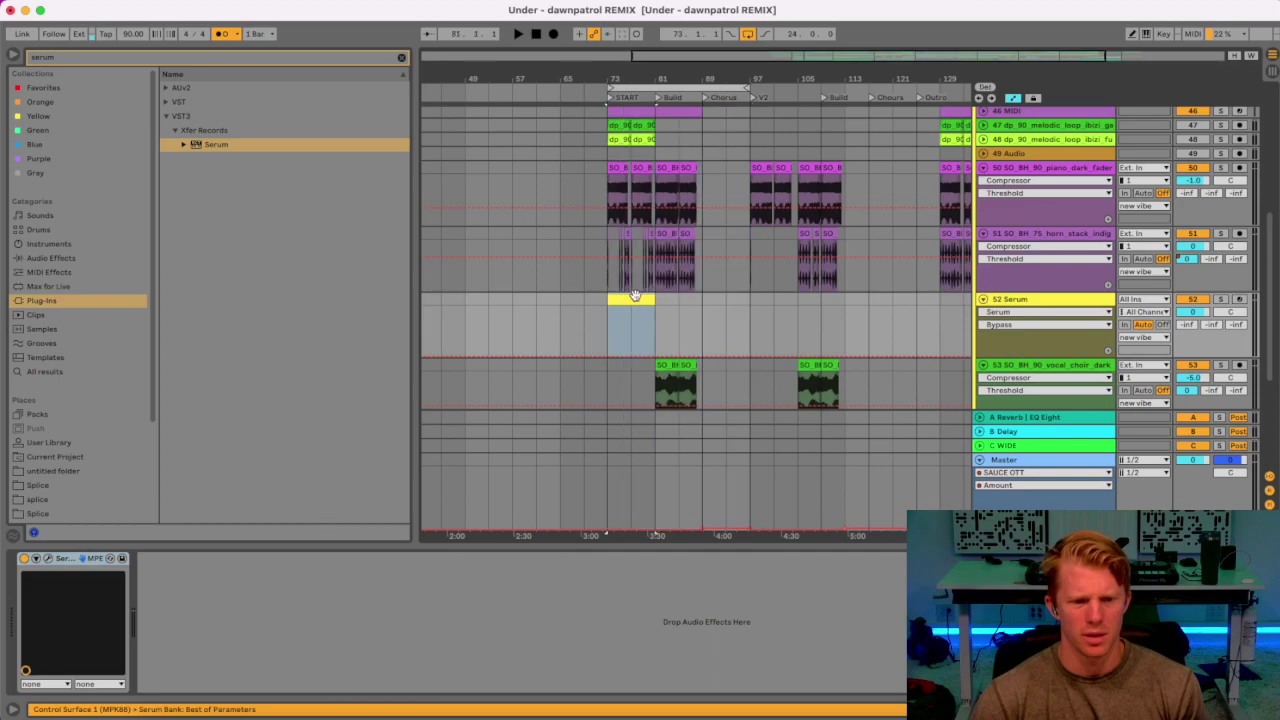
key("space")
key("b")
left_click_drag(336, 441, 334, 497)
key("space")
left_click(344, 494)
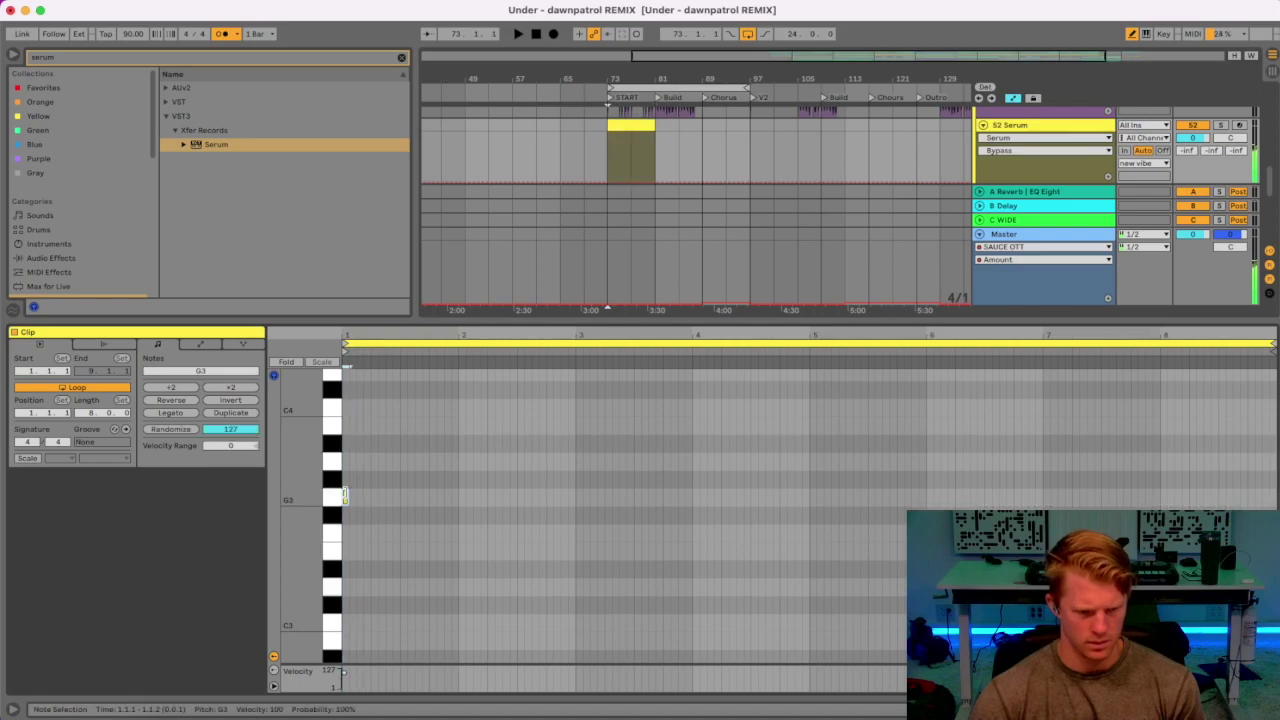
Transpose the clip's first note down by octaves to G0 while checking its sound in playback.
key("shift+Down")
key("space")
left_click_drag(356, 335, 356, 430)
key("space")
key("space")
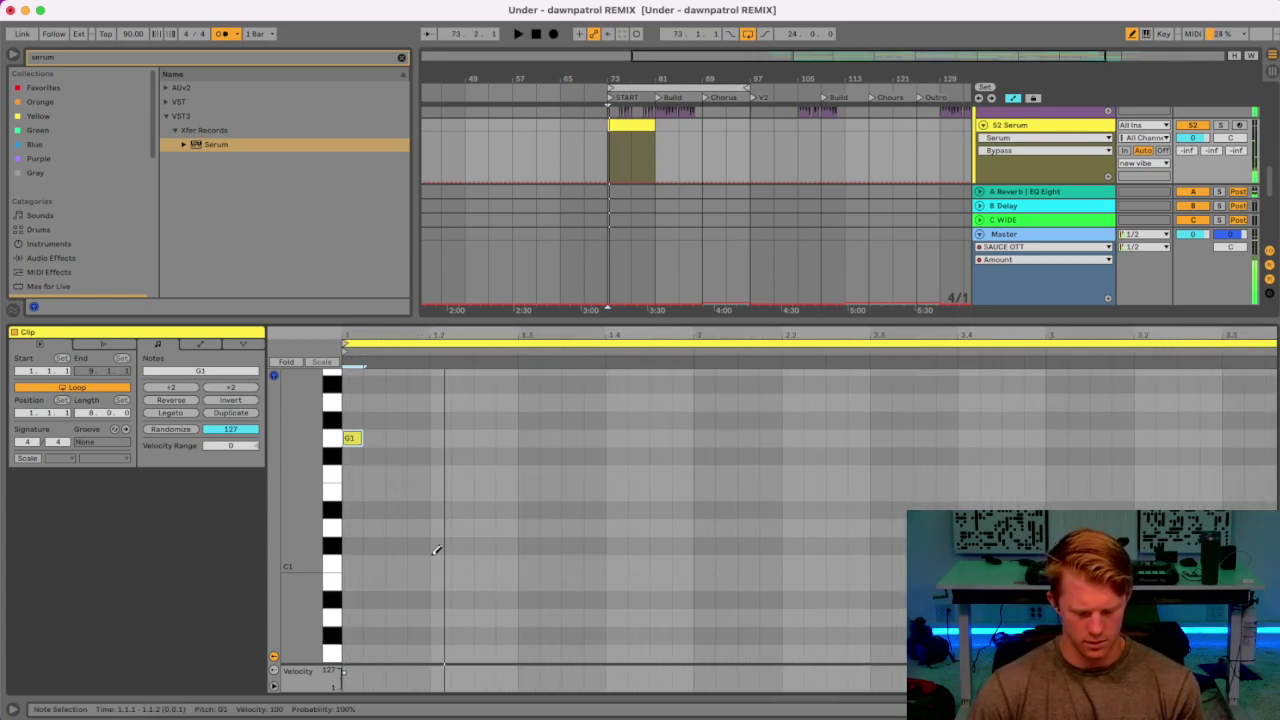
scroll(445, 545, "down", 4)
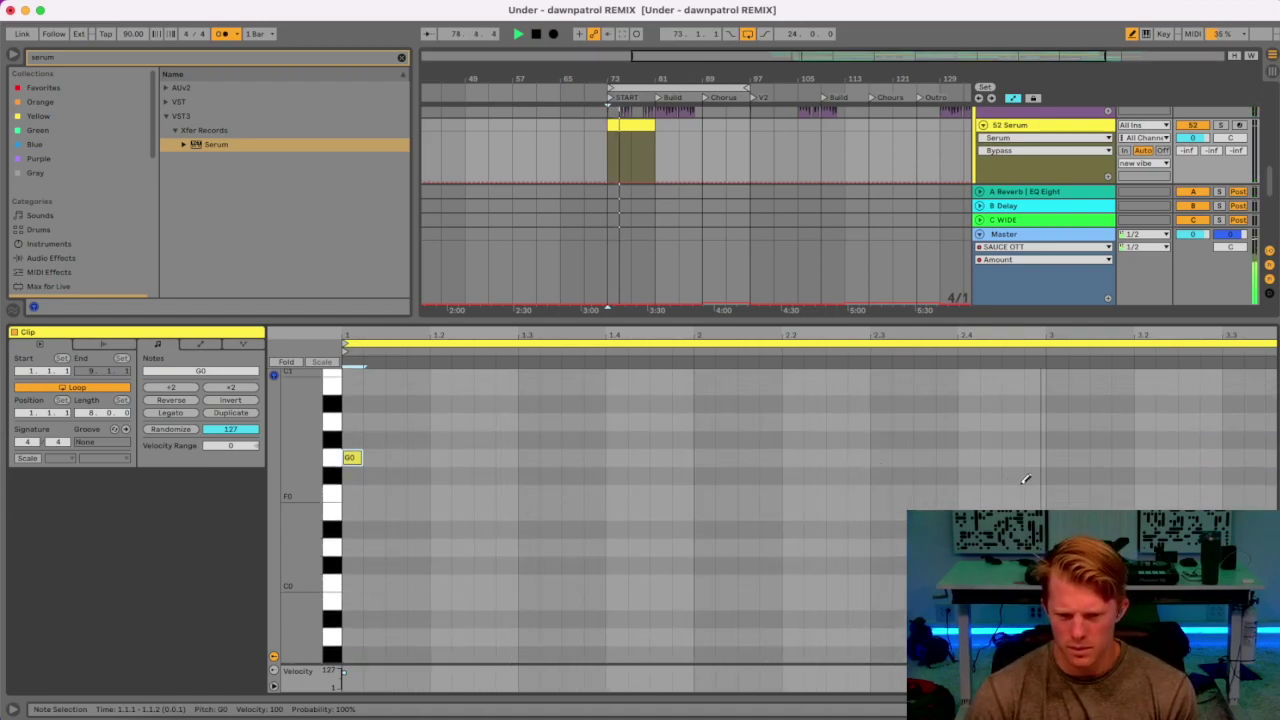
key("space")
Draw a D#0 note at the start of bar 3, preceded by G0 at 2.4 and D0 at 2.4.3.
left_click(1062, 469)
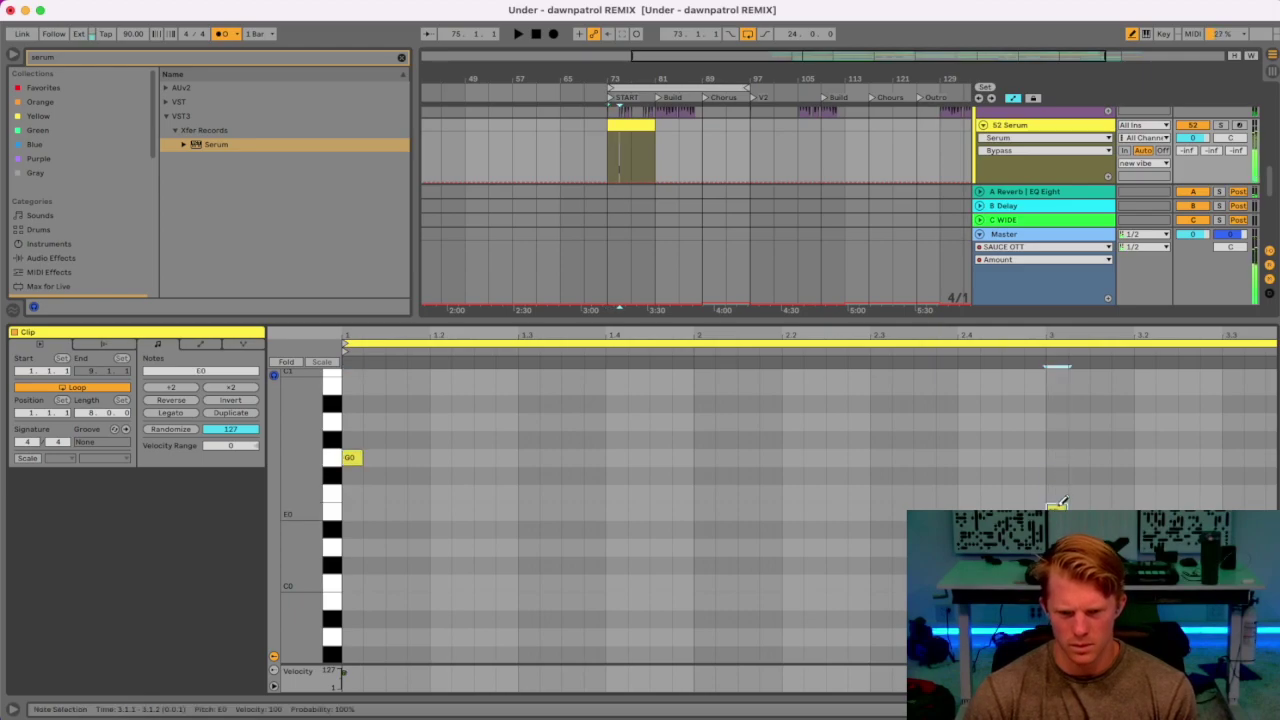
left_click(1060, 529)
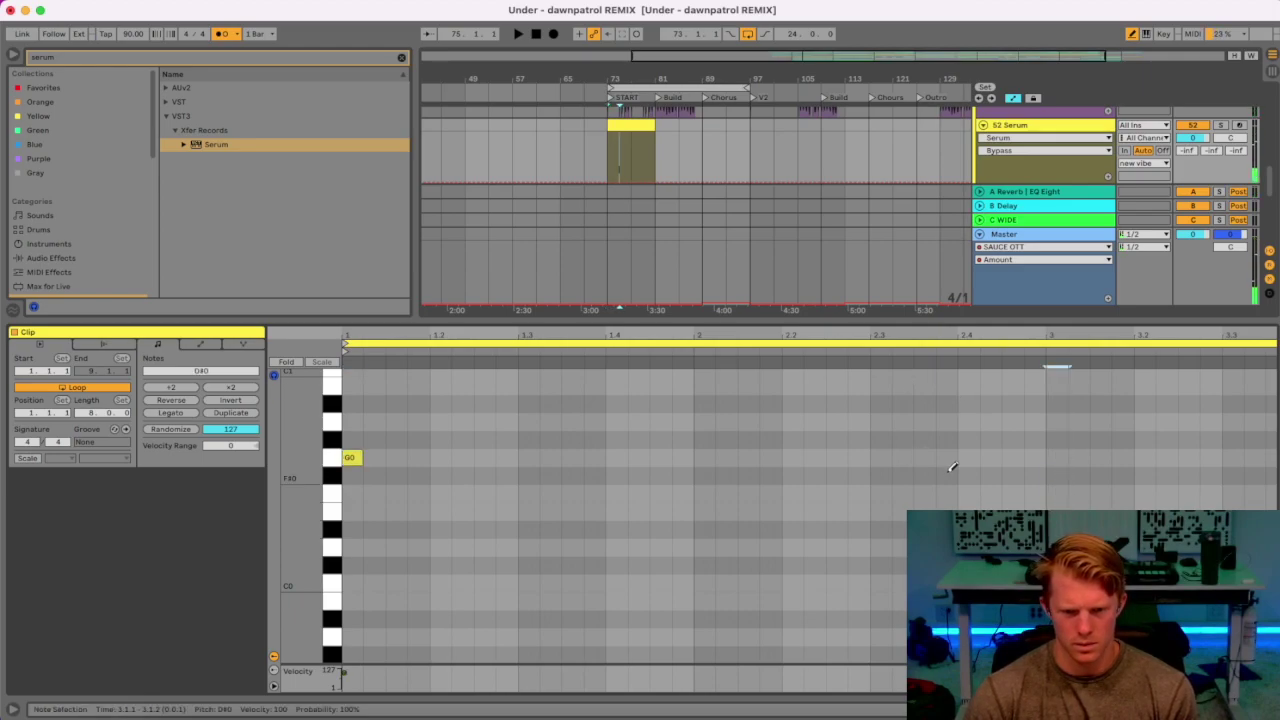
left_click(968, 457)
left_click(1012, 566)
left_click(1012, 548)
key("Left")
key("Left")
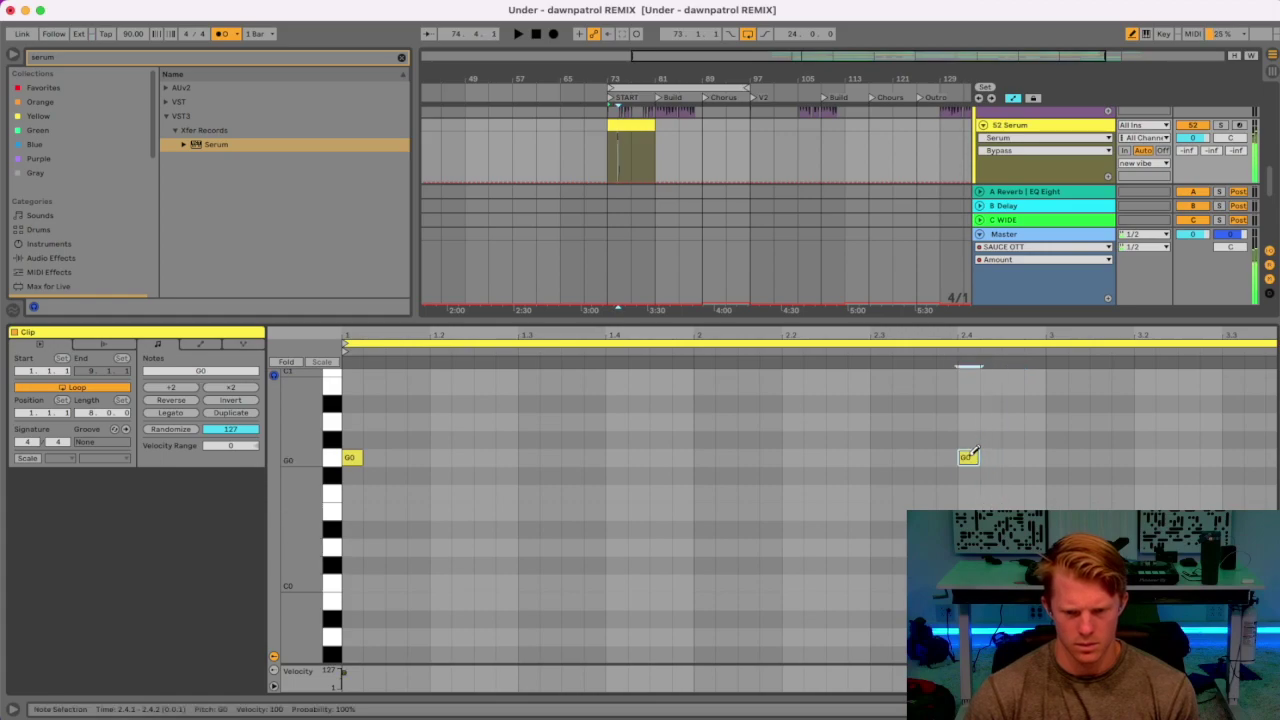
Raise the new notes around bar 3 by an octave to G1, D1 and D#1, leaving the first note at G0.
left_click_drag(934, 437, 1003, 555)
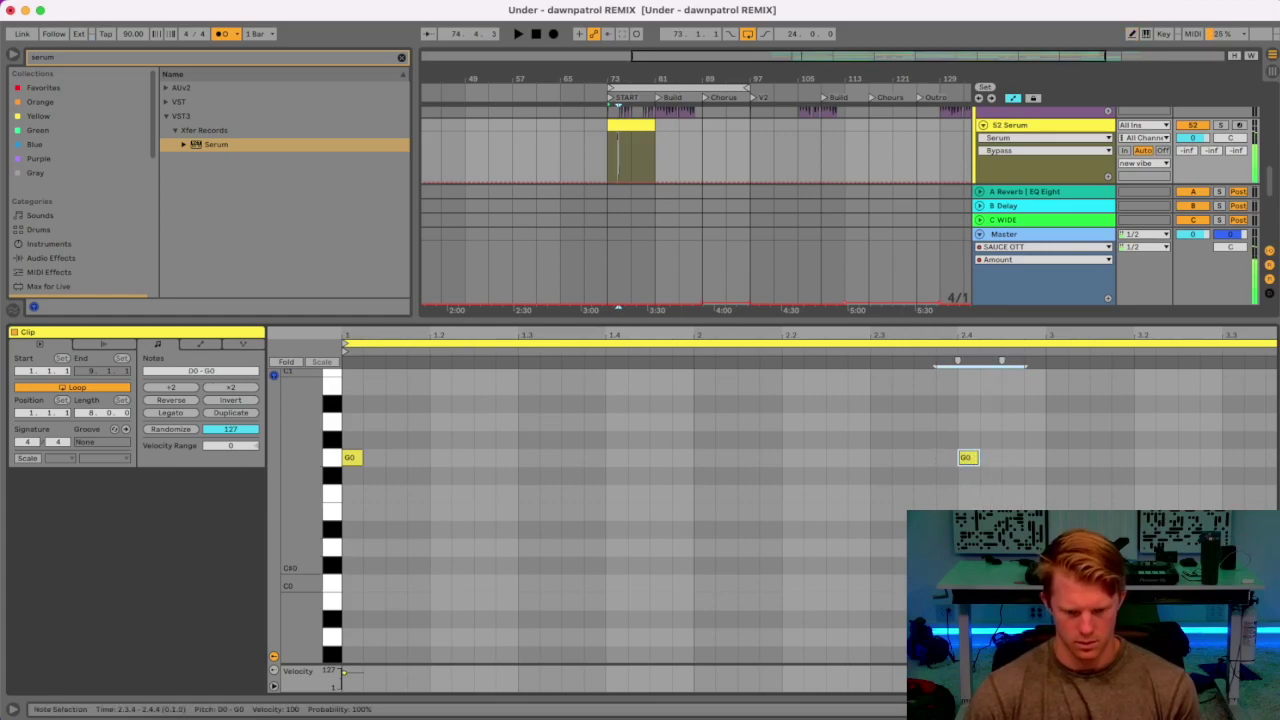
key("shift+Up")
key("space")
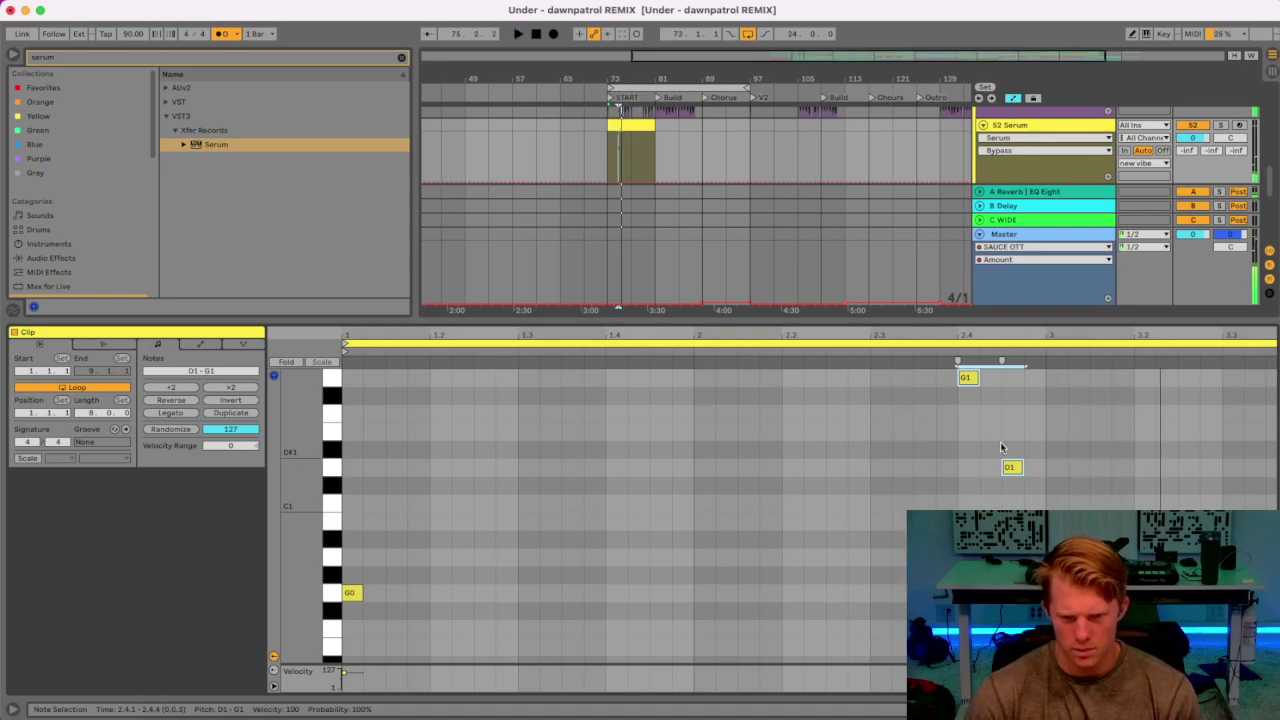
left_click(1013, 470)
scroll(1013, 470, "down", 3)
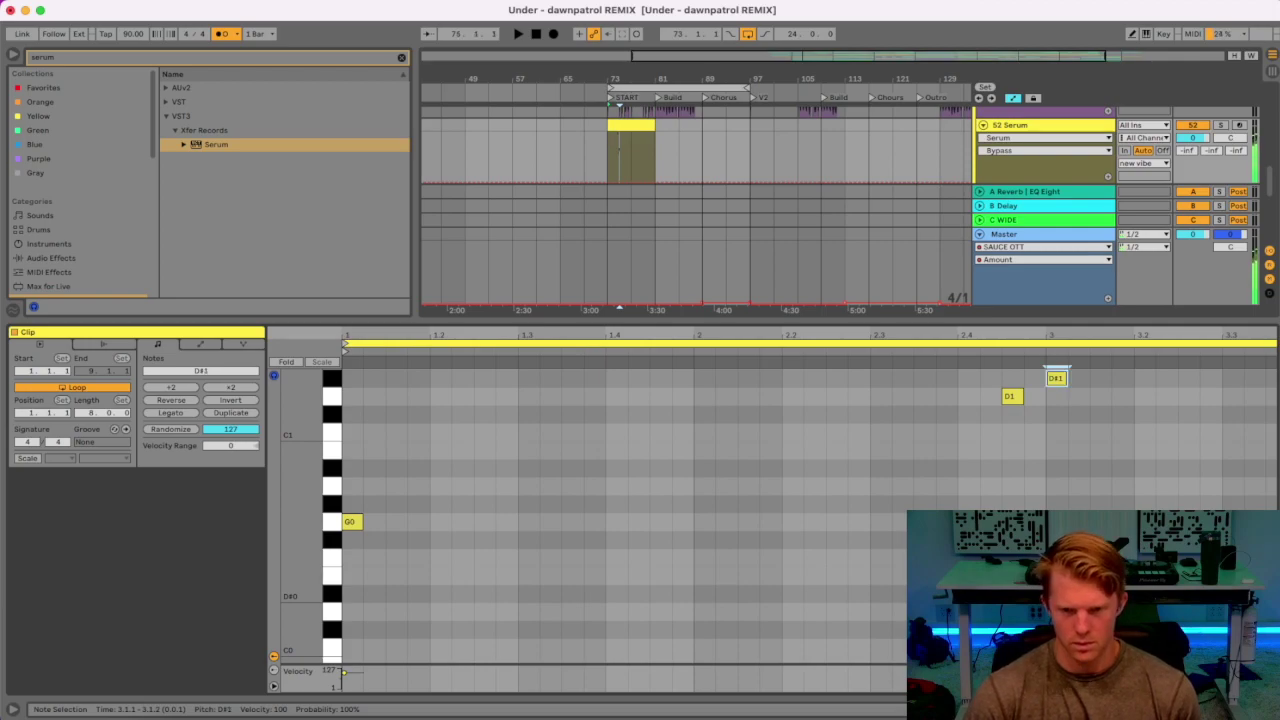
scroll(964, 362, "up", 2)
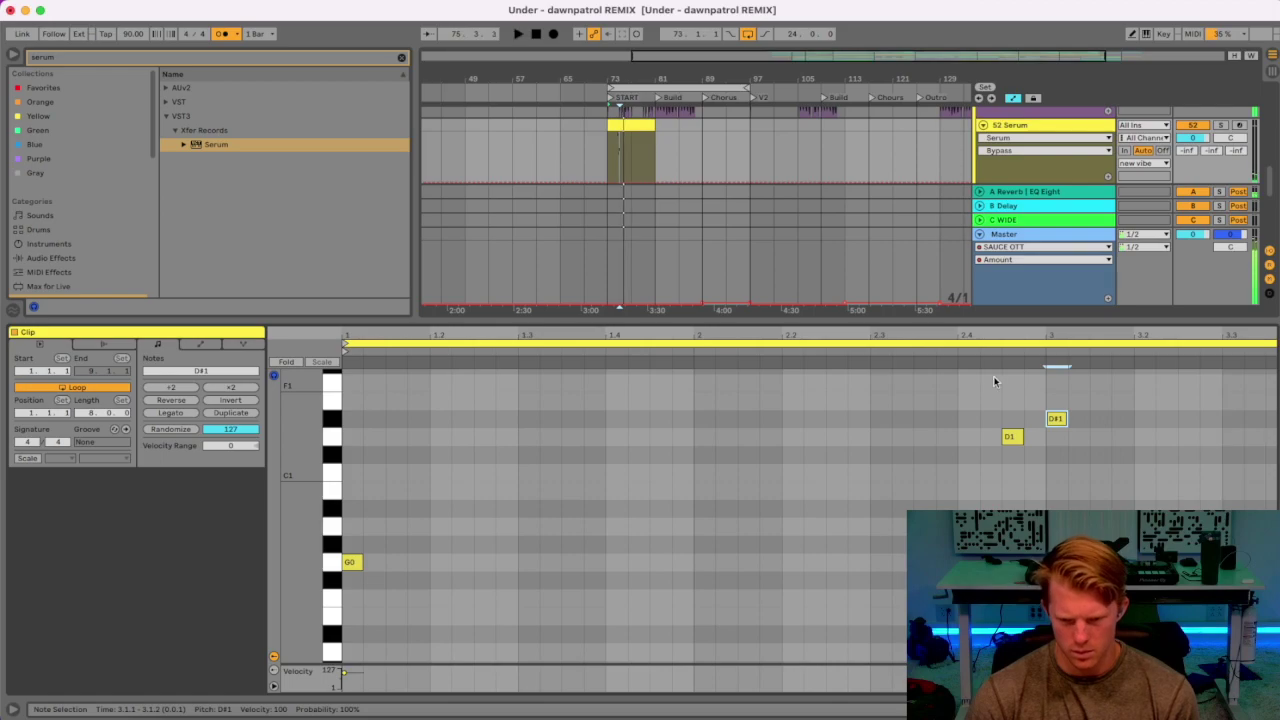
Play back the bass phrase and copy the D#1 note at bar 3 to 3.3 as a D1.
left_click(1039, 344)
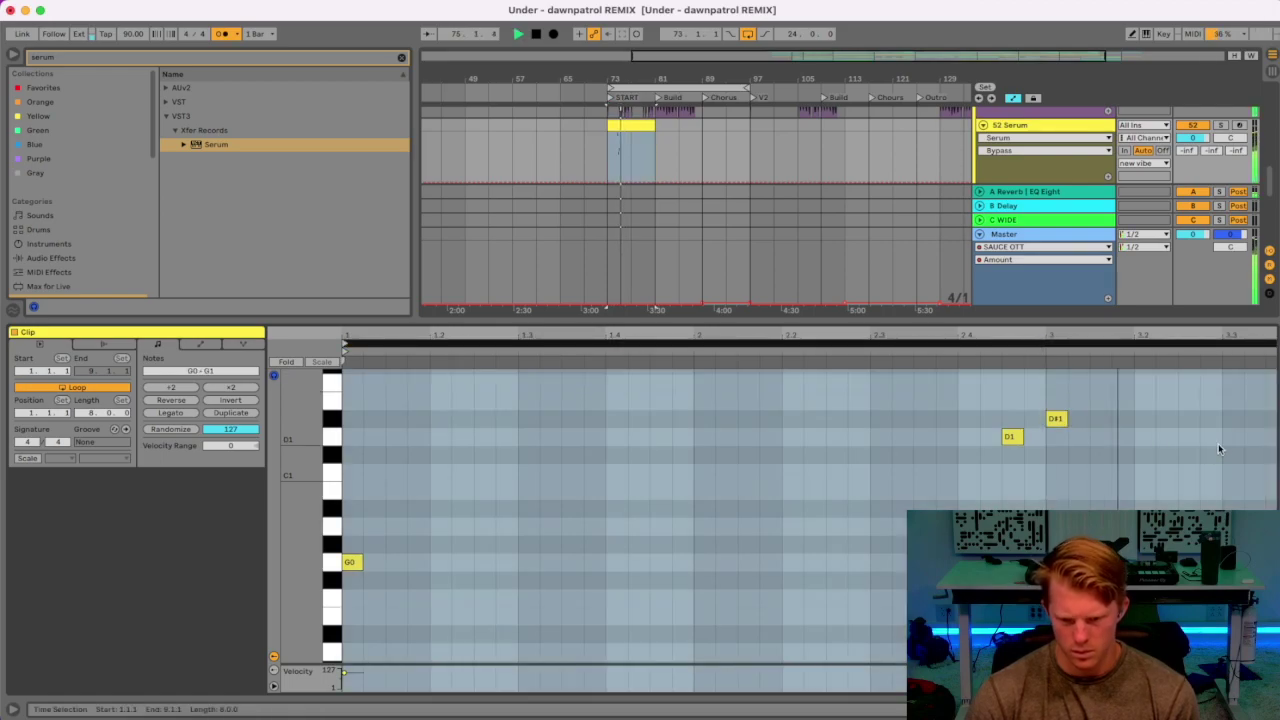
key("super+a")
key("space")
left_click(1056, 419)
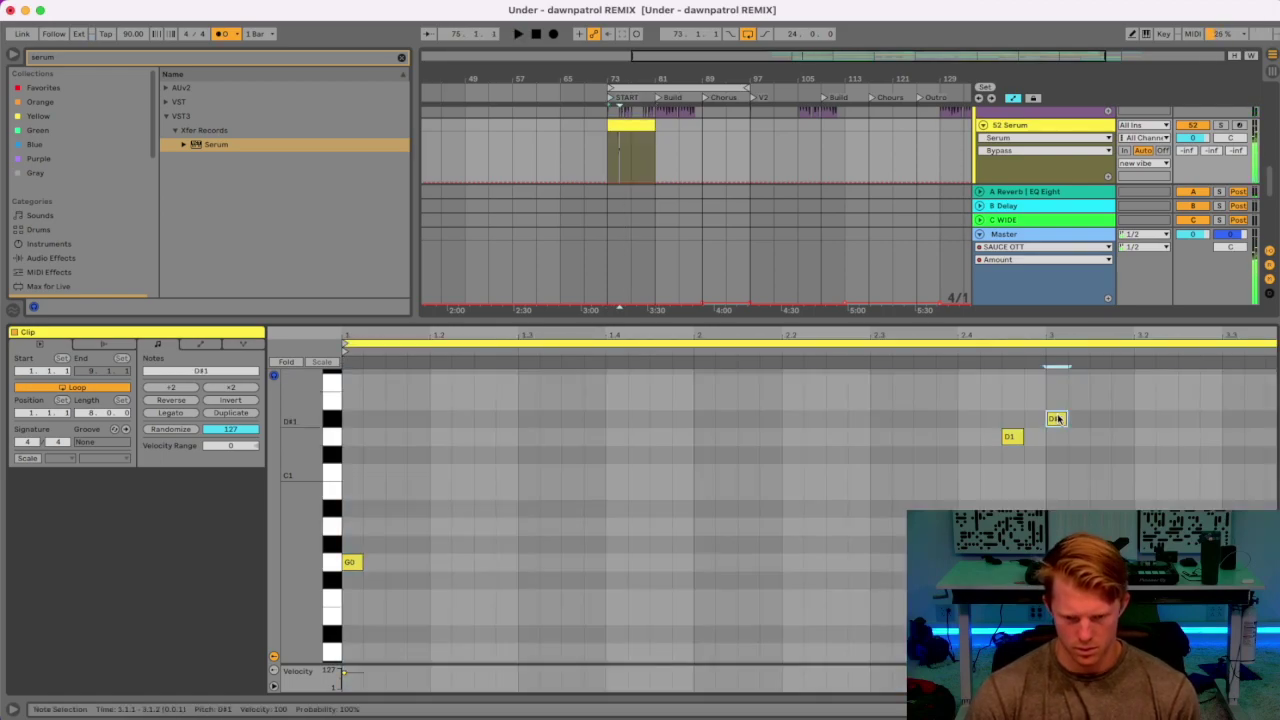
left_click_drag(1056, 419, 1232, 438)
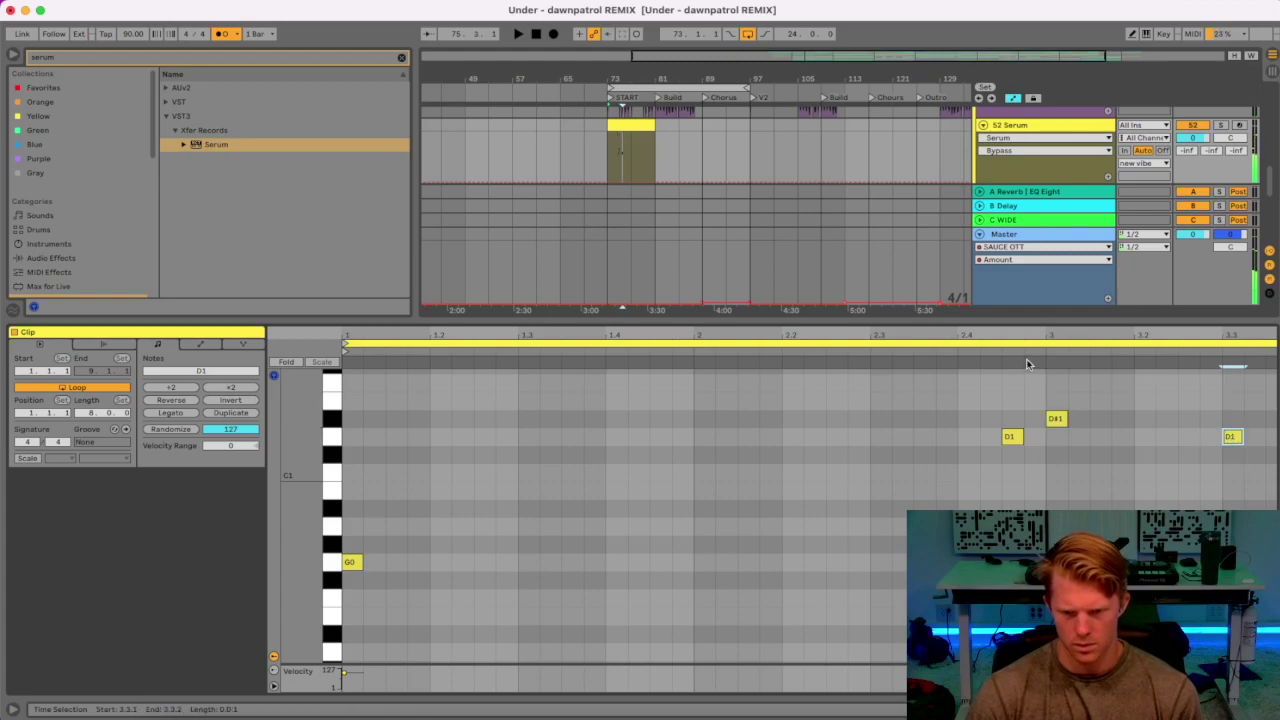
Copy the D1 note at 3.3 to the start of bar 4 as a C1 and audition the phrase.
left_click_drag(1027, 352, 645, 397)
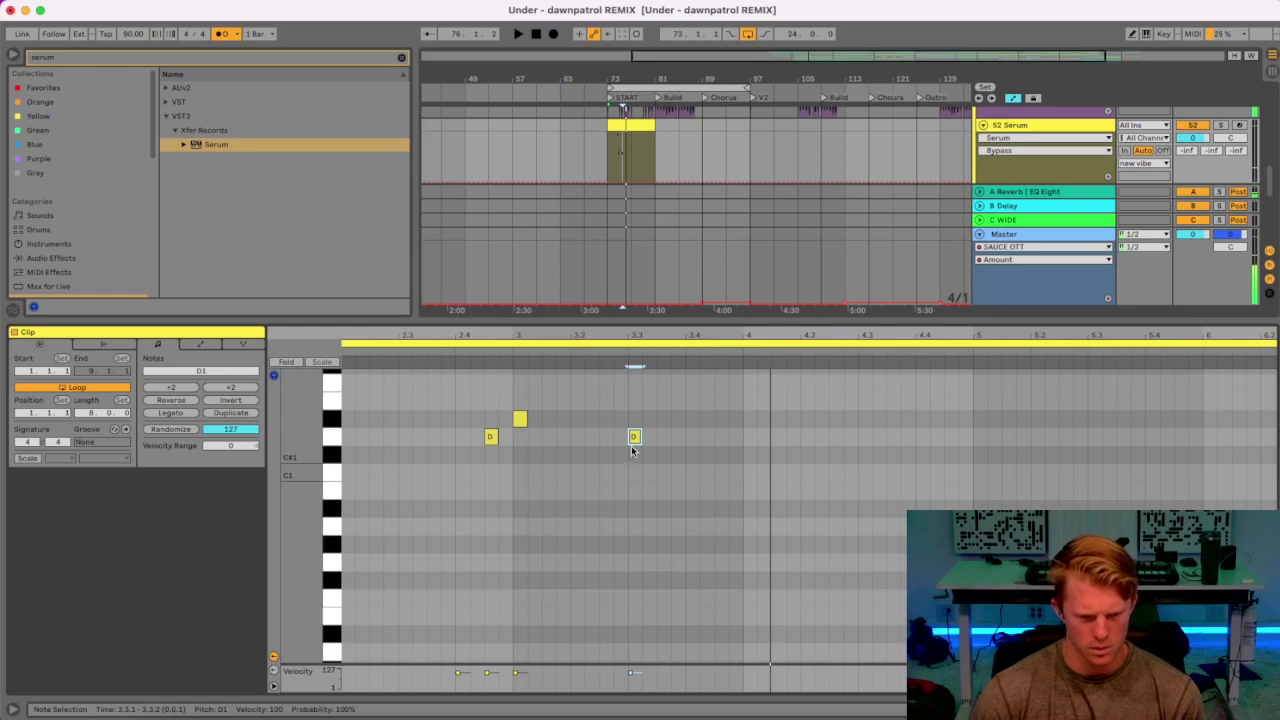
left_click_drag(640, 448, 752, 469)
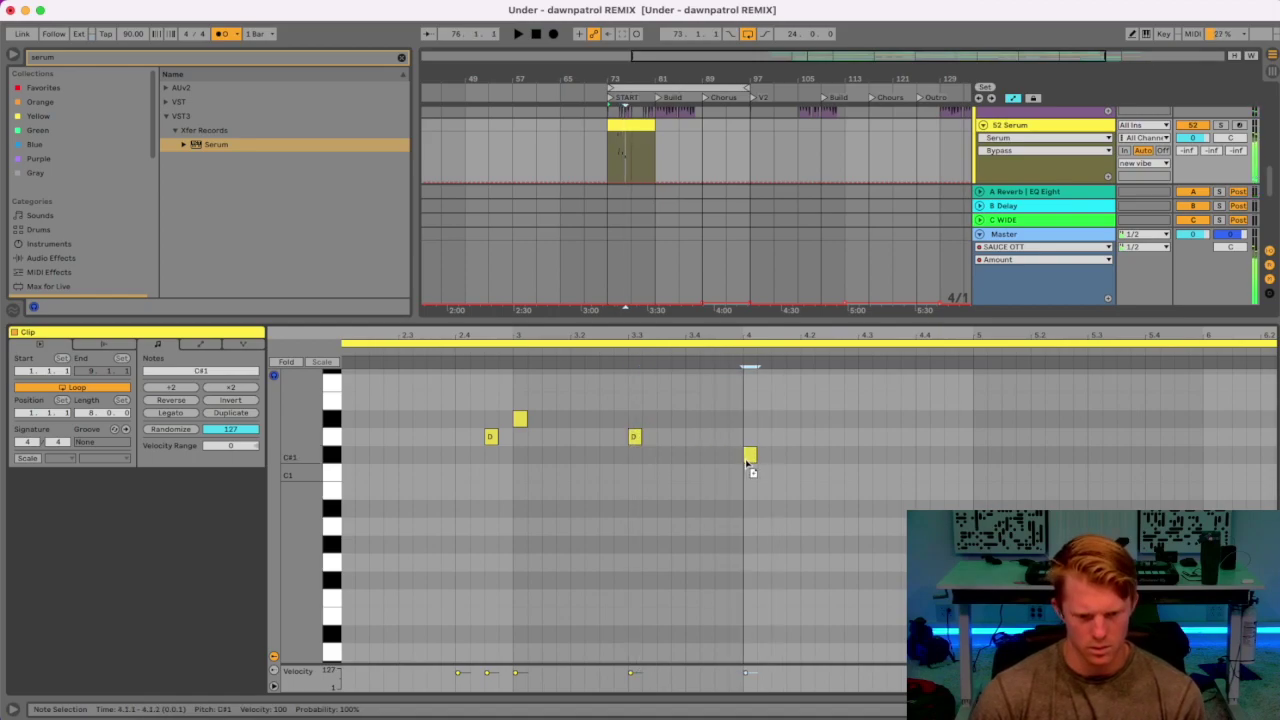
key("space")
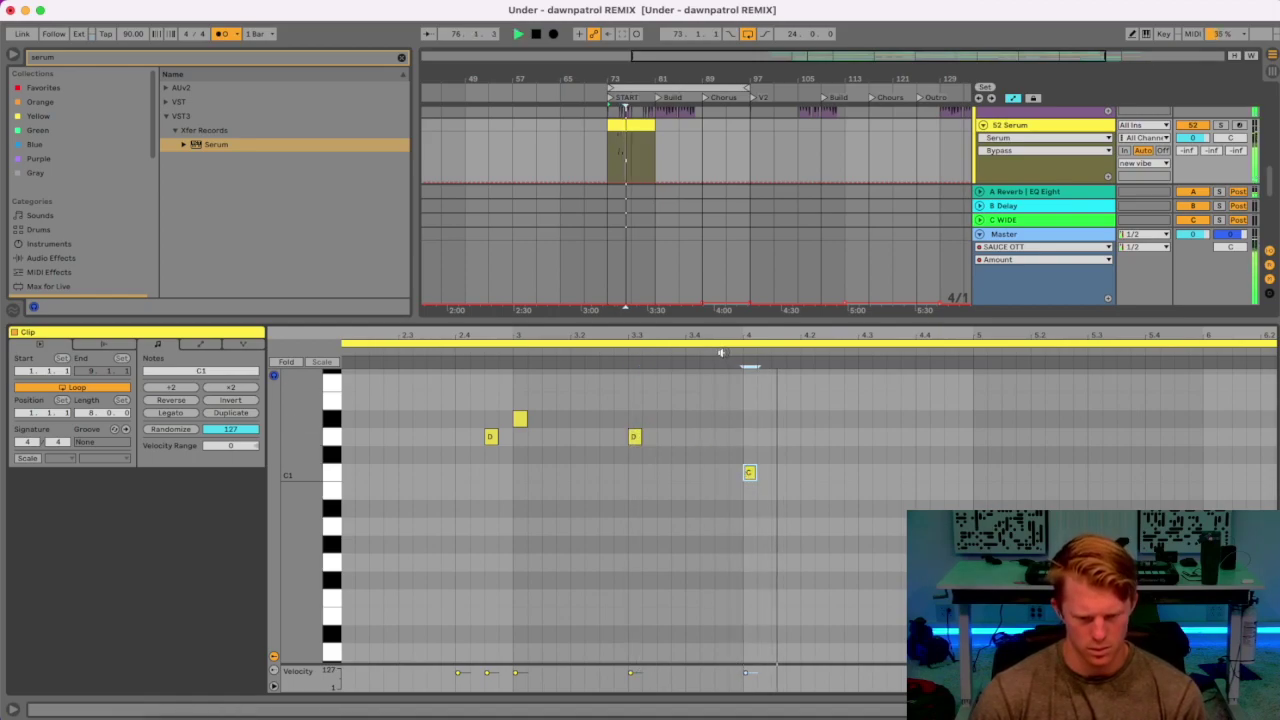
mouse_move(750, 475)
left_mouse_down()
mouse_move(854, 480)
mouse_move(760, 480)
left_mouse_up()
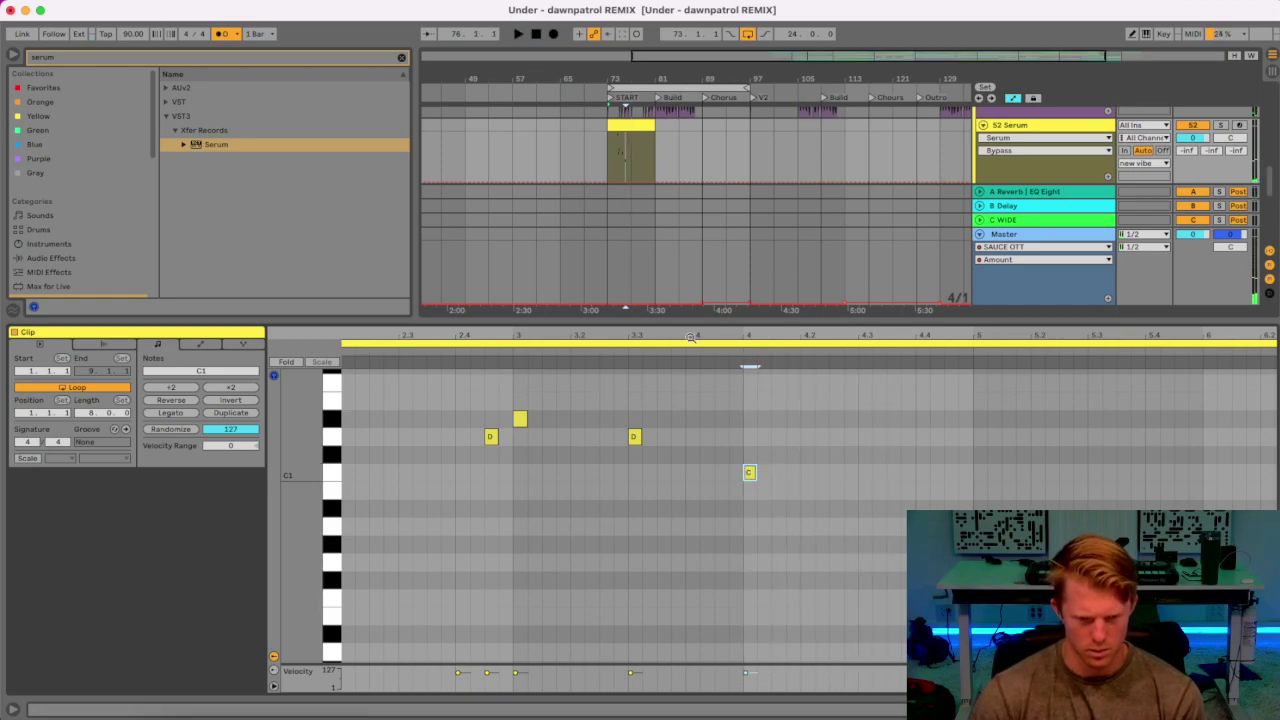
key("space")
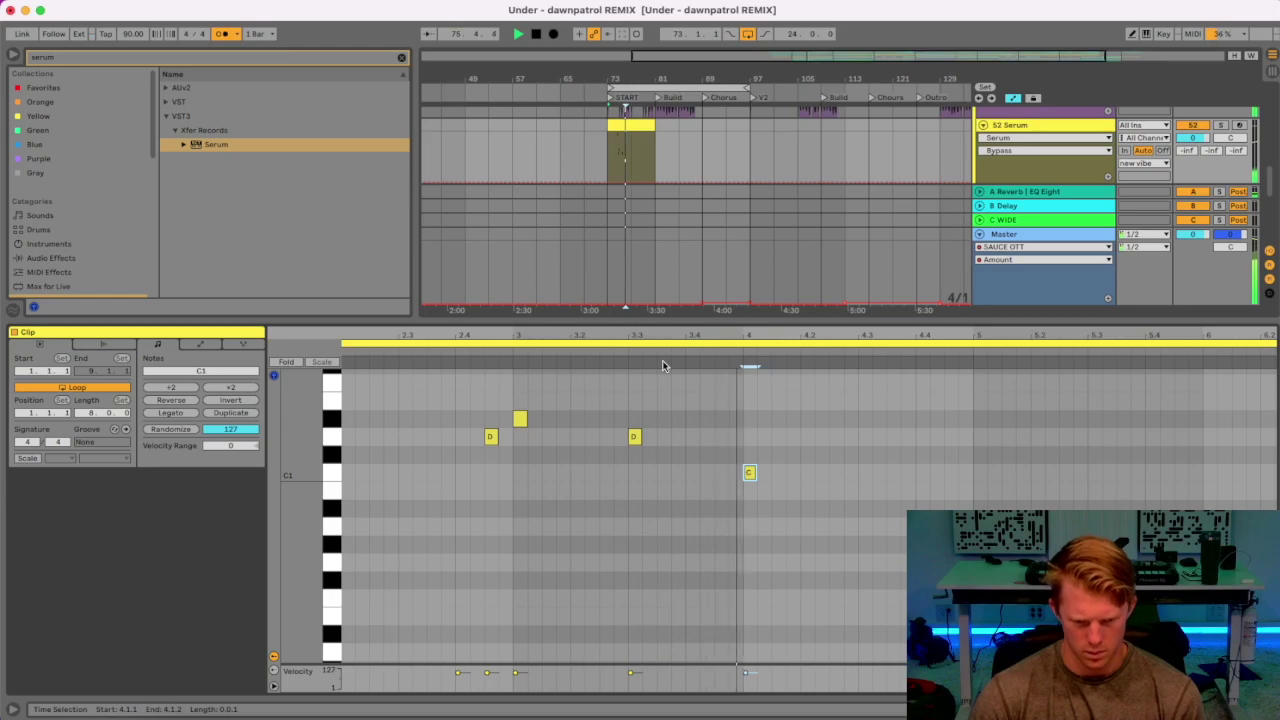
key("space")
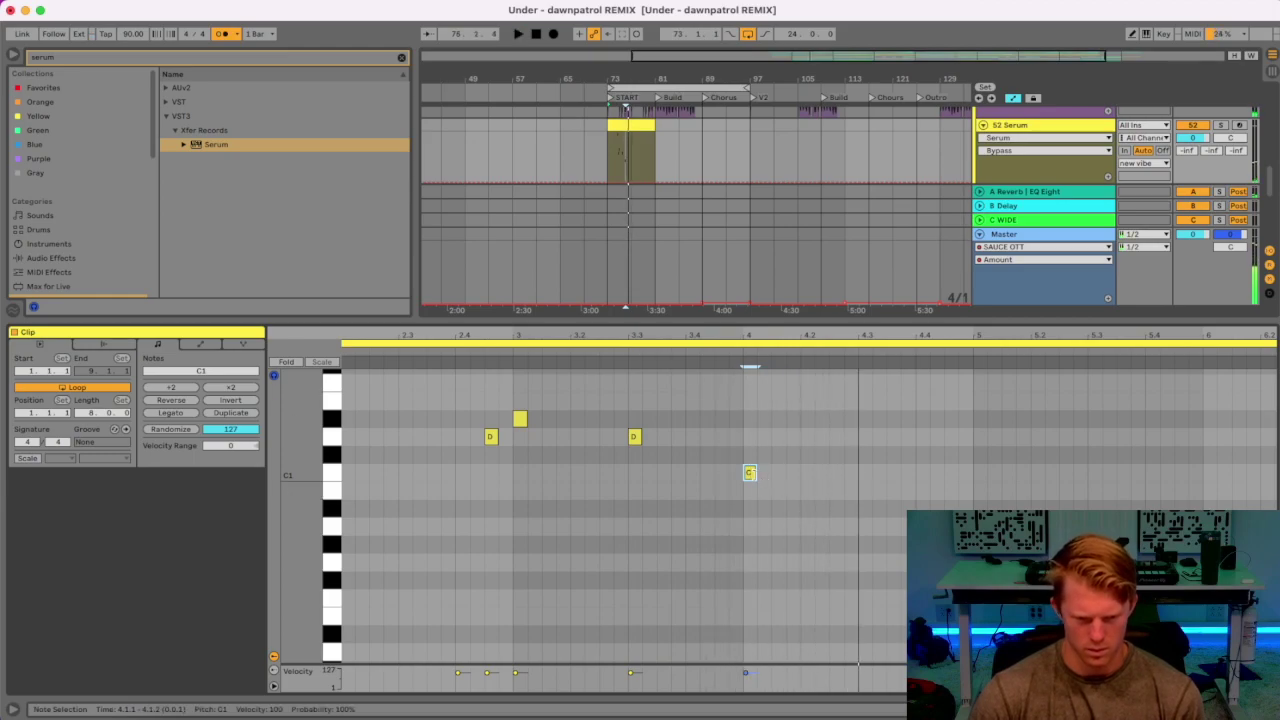
Copy the C1 note to 4.3, lower the copy to F#0 and listen to it in playback.
left_click_drag(750, 472, 866, 479)
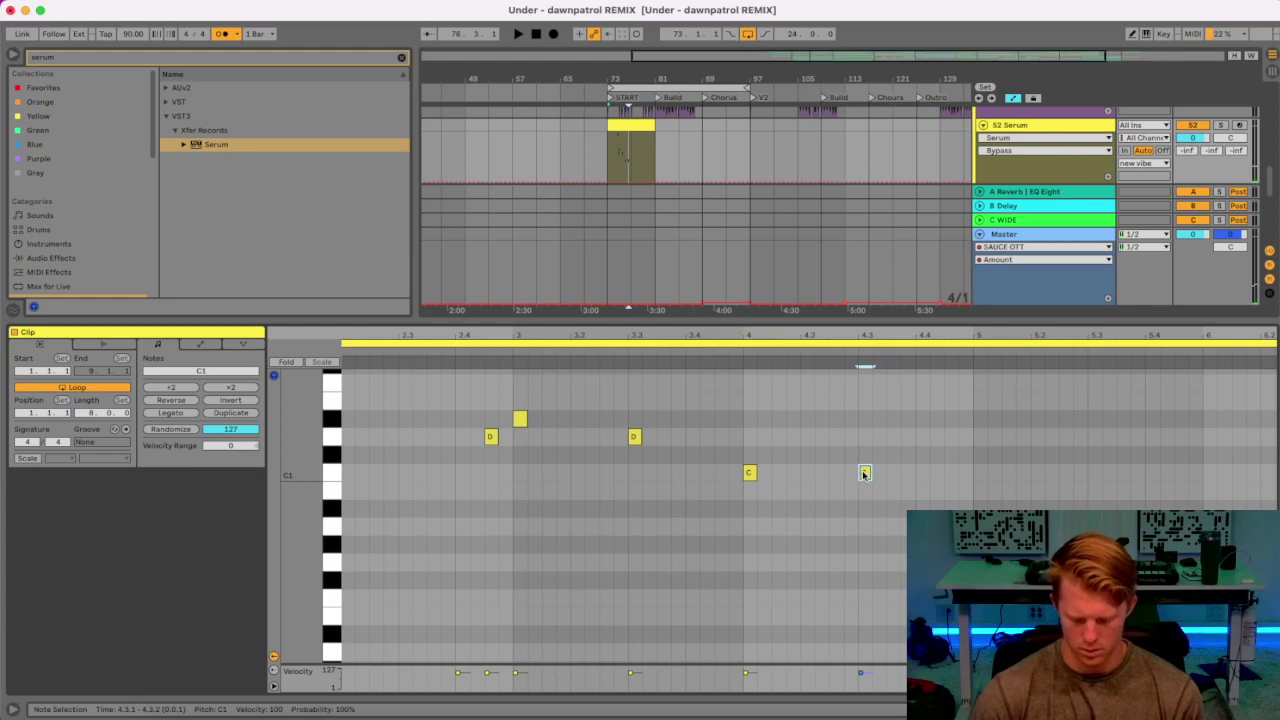
key("Down")
key("Down")
key("Down")
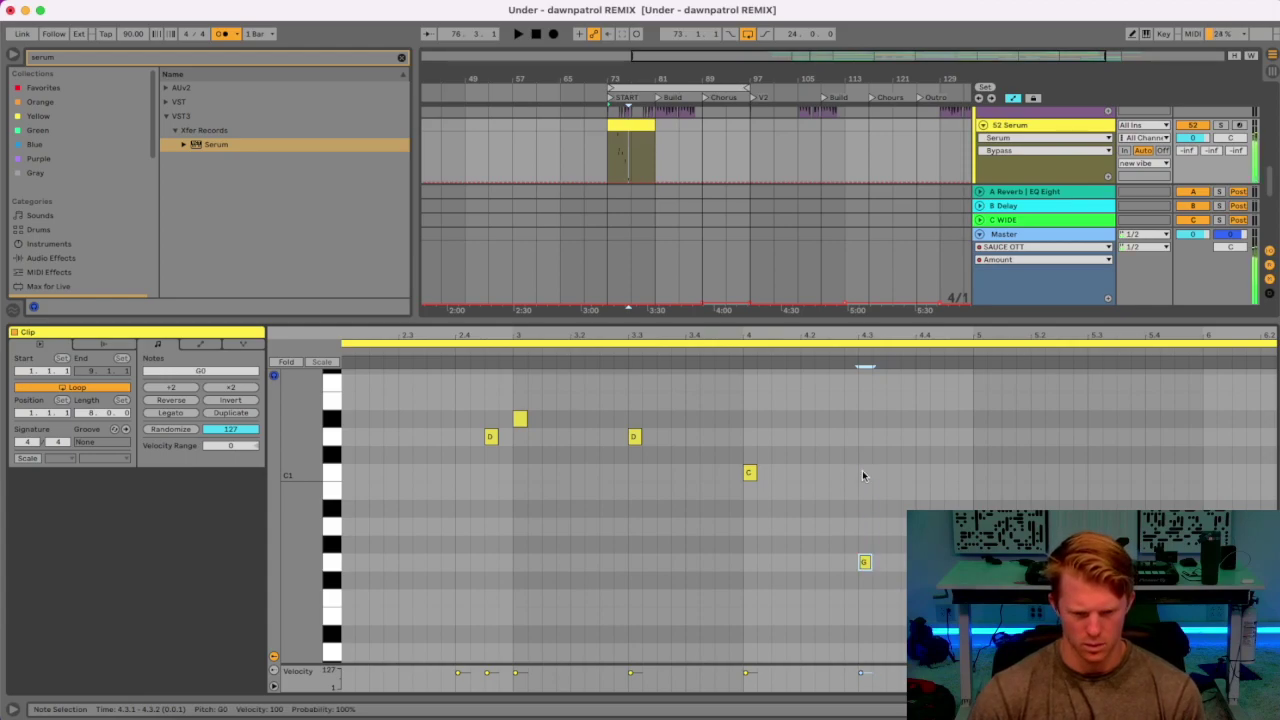
left_click(828, 351)
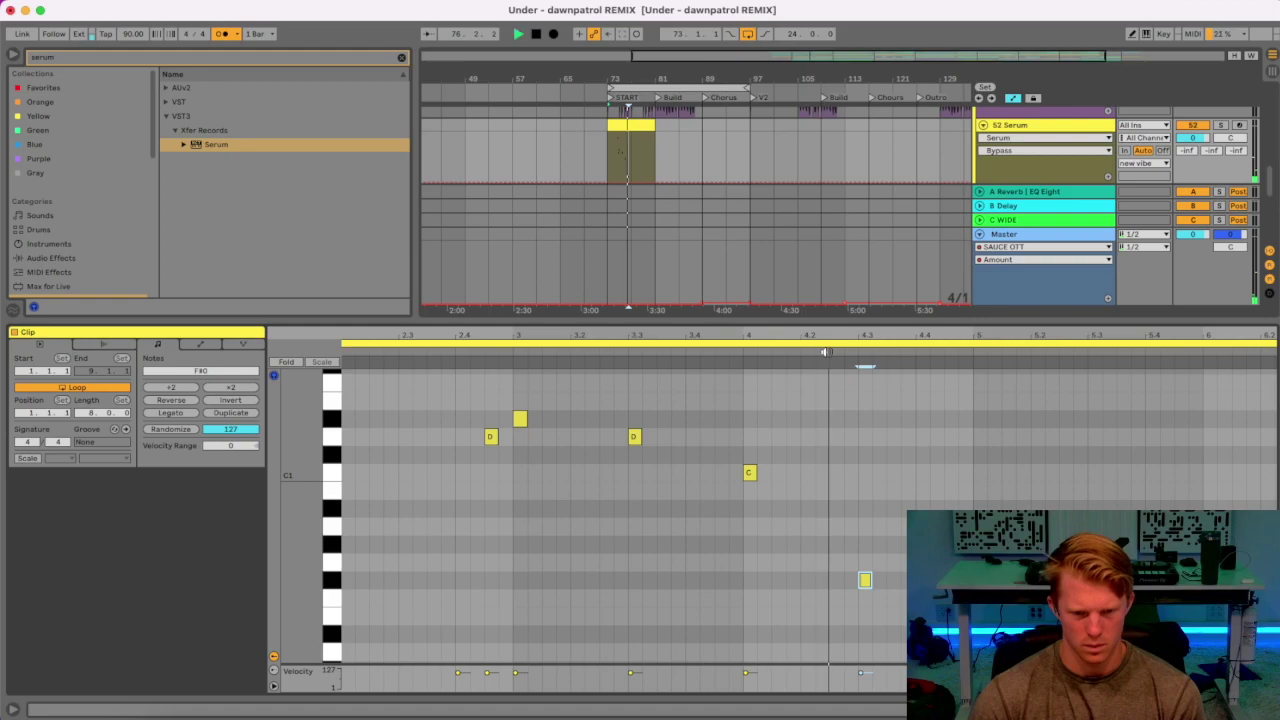
key("space")
left_click(827, 446)
Reopen Serum's window, solo track 52 and play its clip, comparing the bass sound with the filter off and on.
key("shift+Tab")
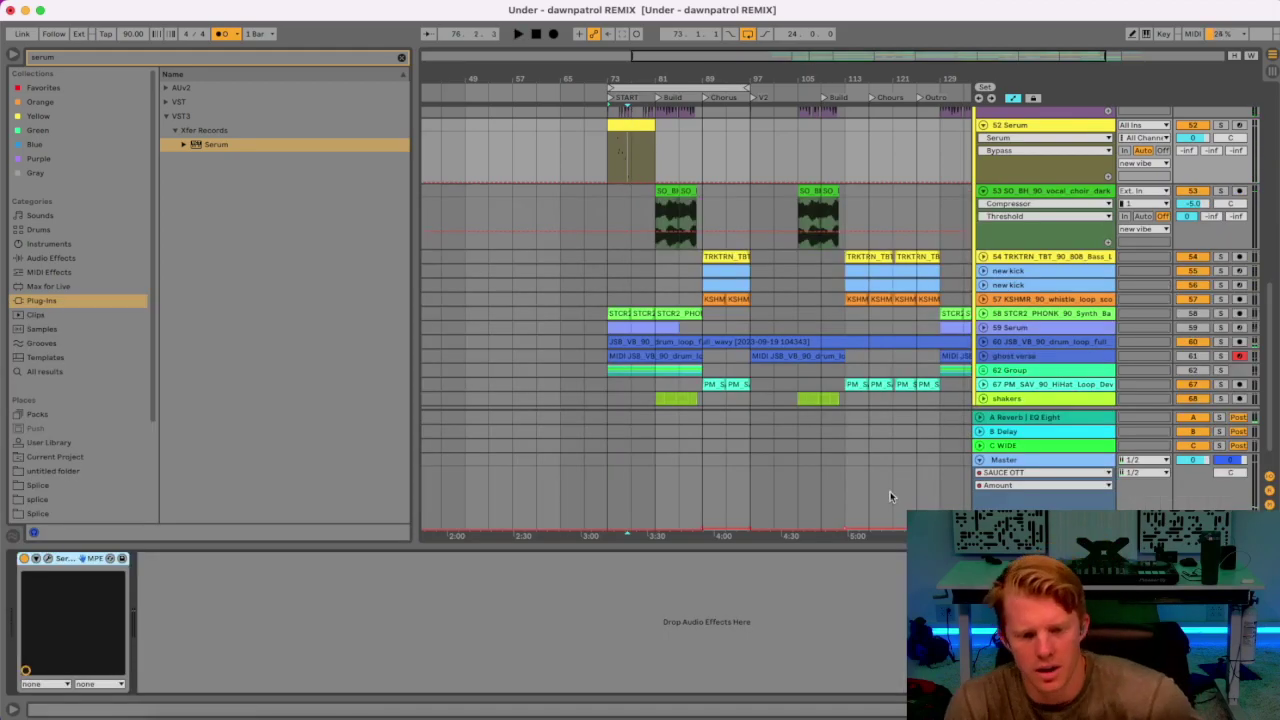
left_click(48, 558)
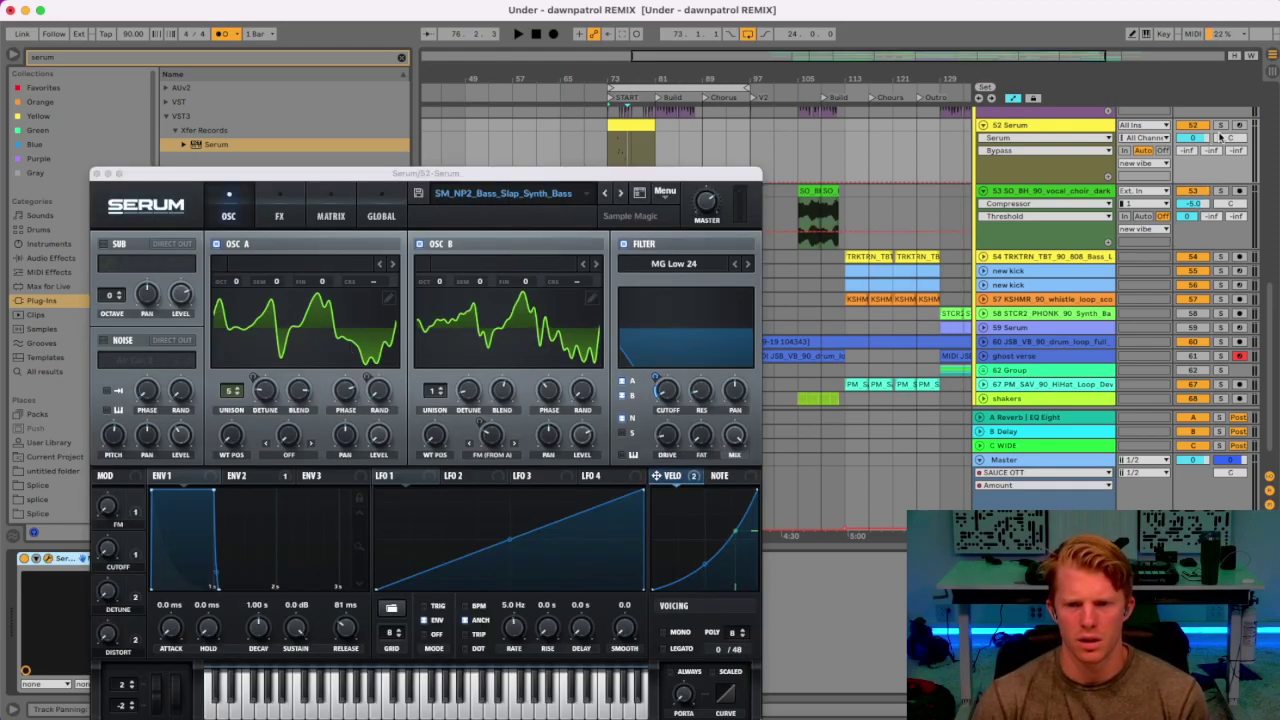
left_click(1220, 126)
left_click(627, 123)
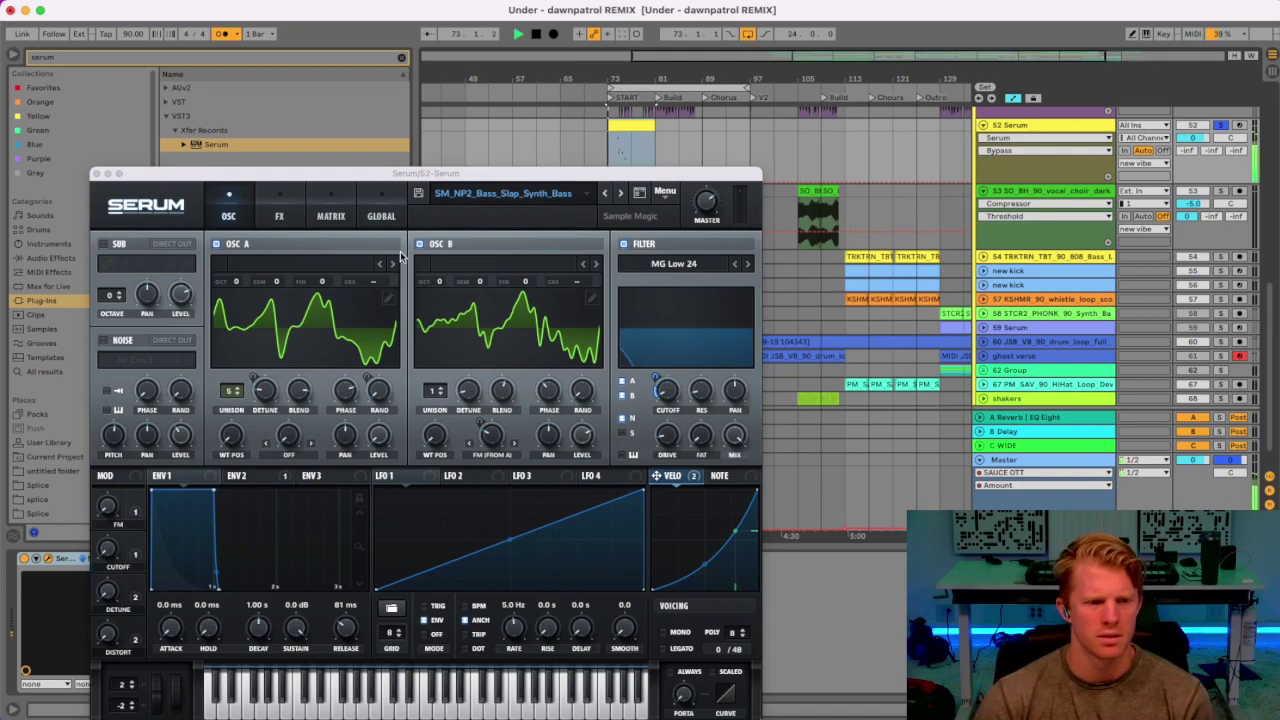
key("space")
left_click(623, 244)
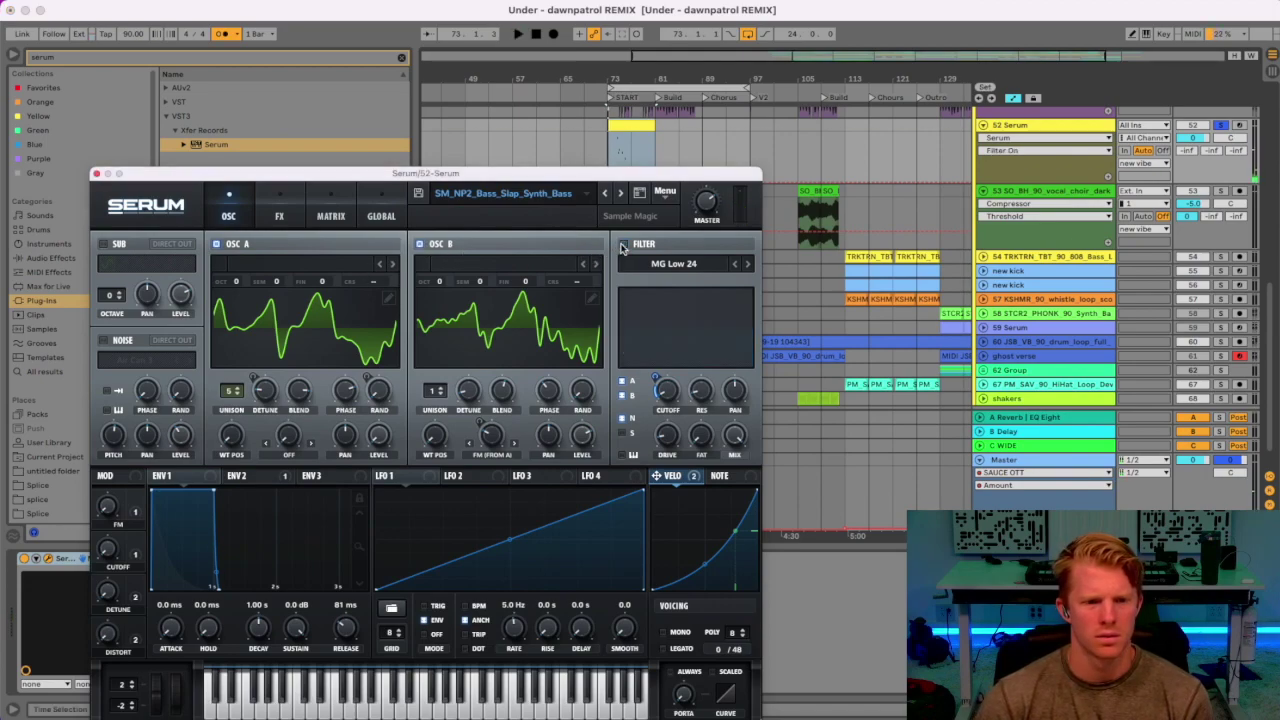
left_click(623, 244)
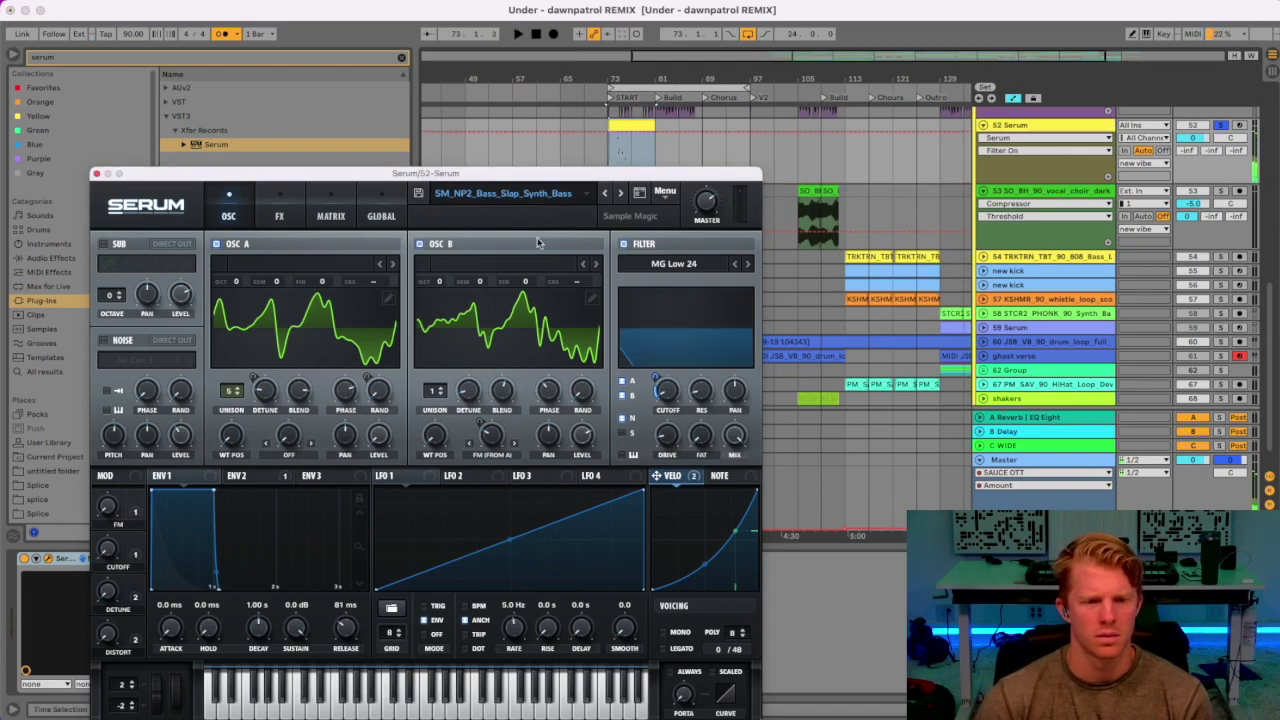
Close Serum's window, find the VST3 Nexus plug-in in the browser and load it on track 52 in place of Serum.
left_click(96, 174)
left_click(402, 57)
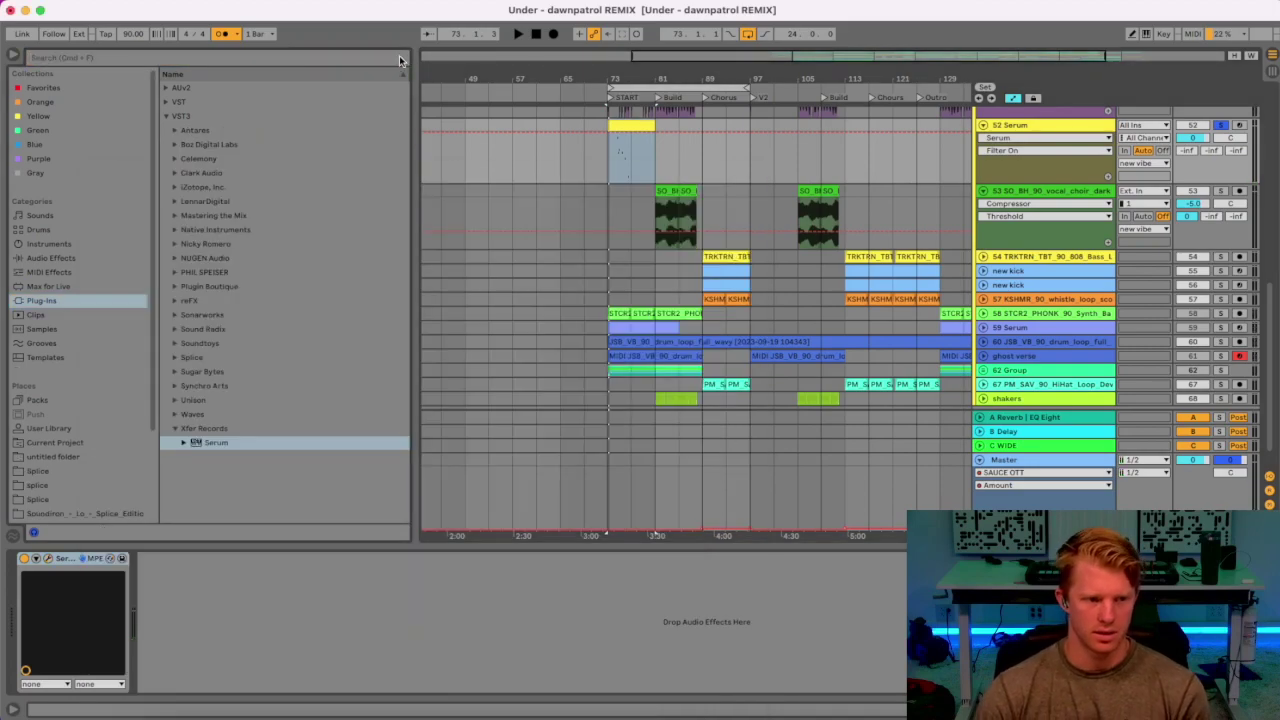
type("nexus")
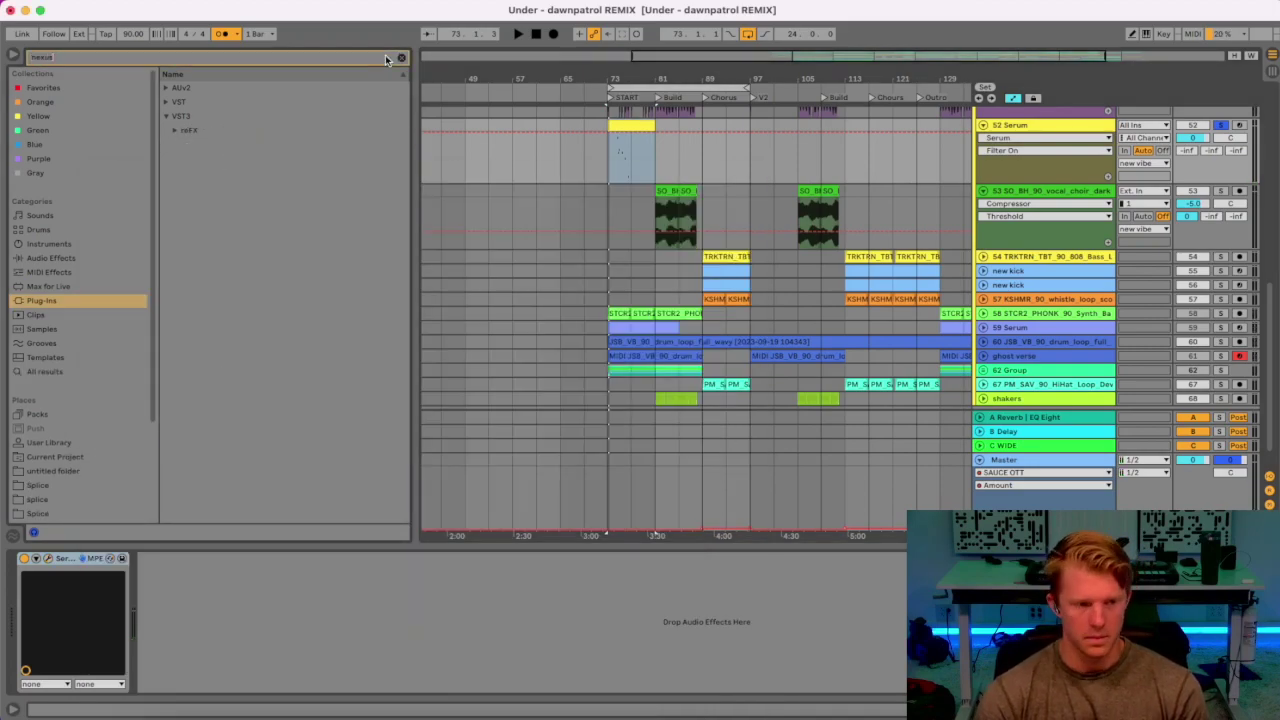
left_click(177, 132)
left_click(205, 144)
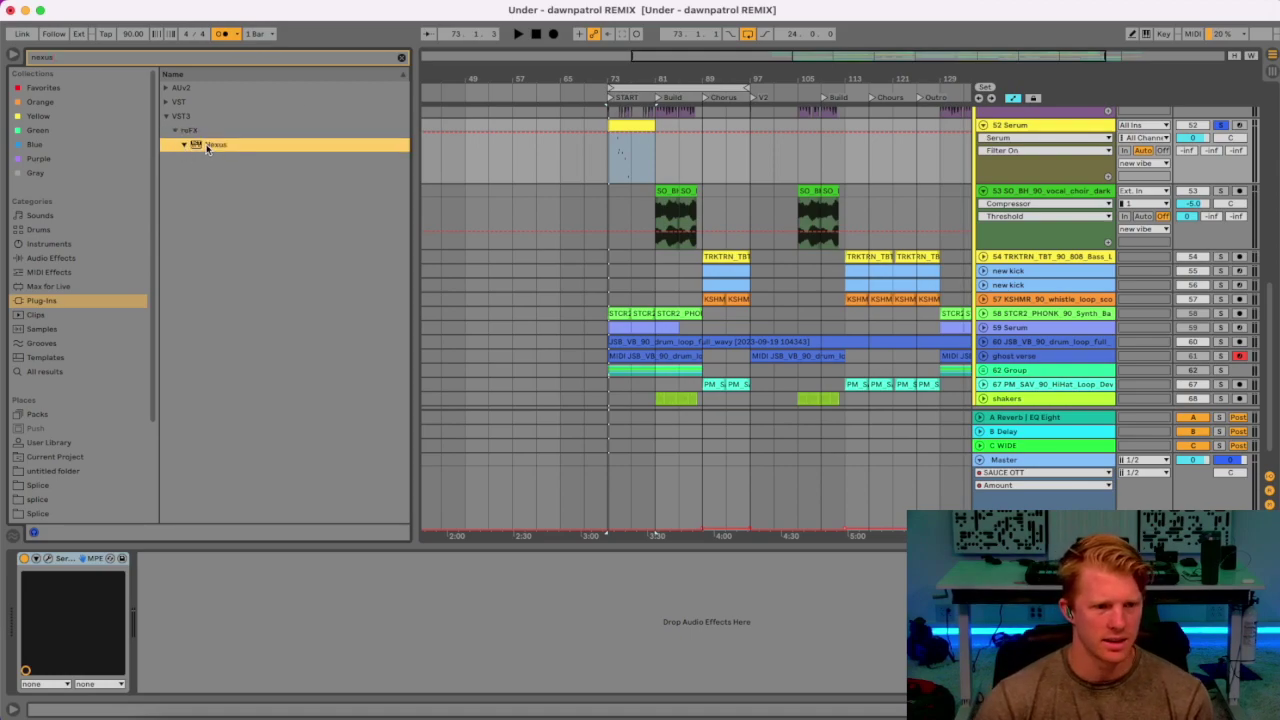
key("Return")
left_click(466, 460)
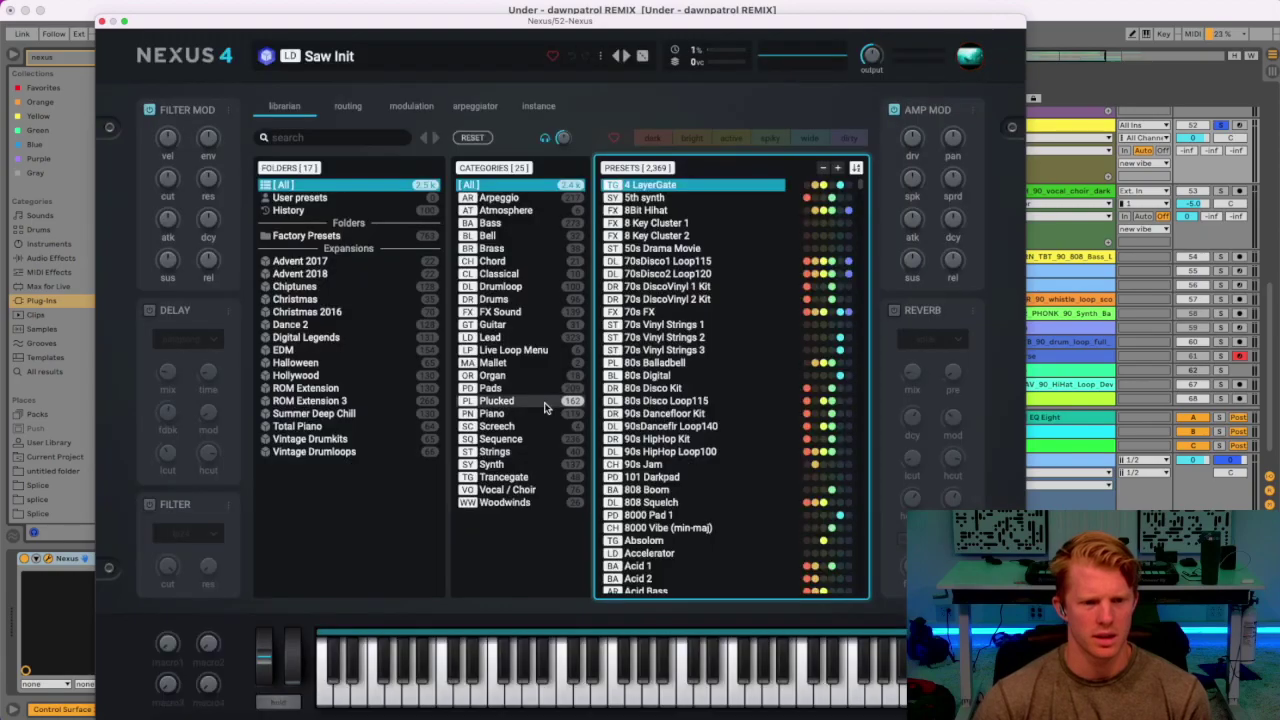
Load the 808 Boom preset from Nexus's Bass category and hide the plug-in window.
left_click(490, 223)
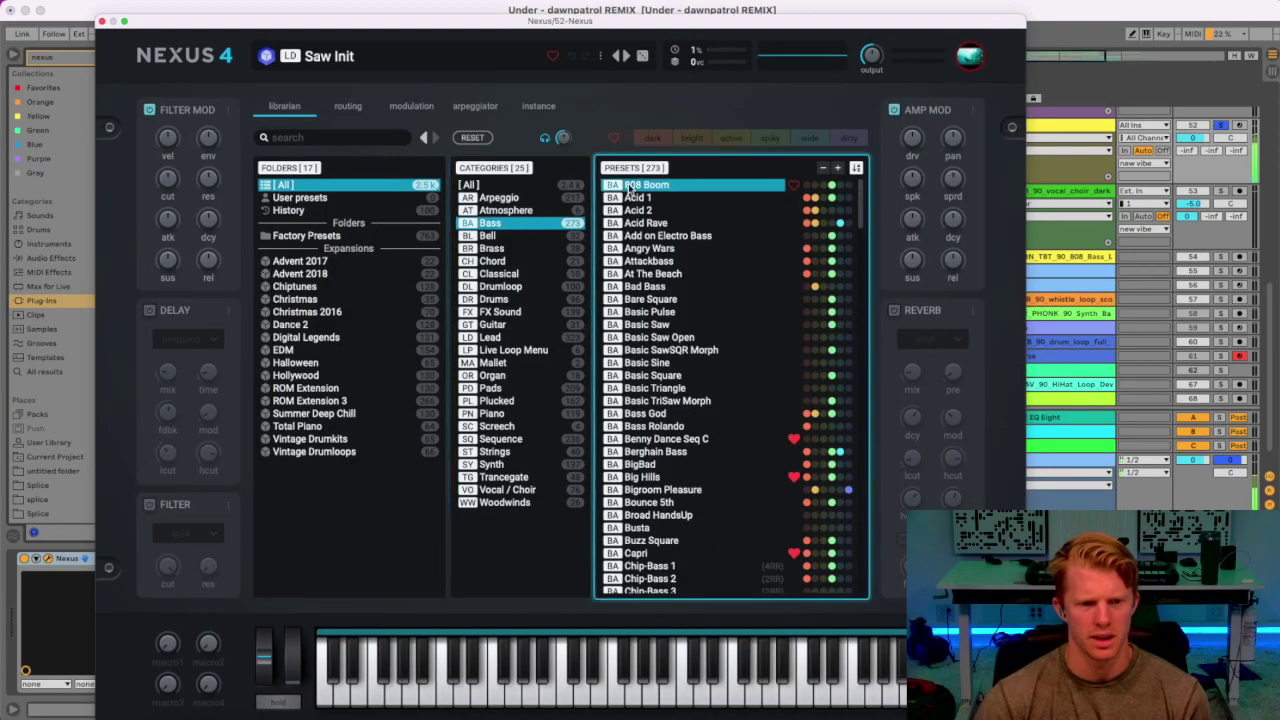
left_click(630, 186)
key("super+alt+p")
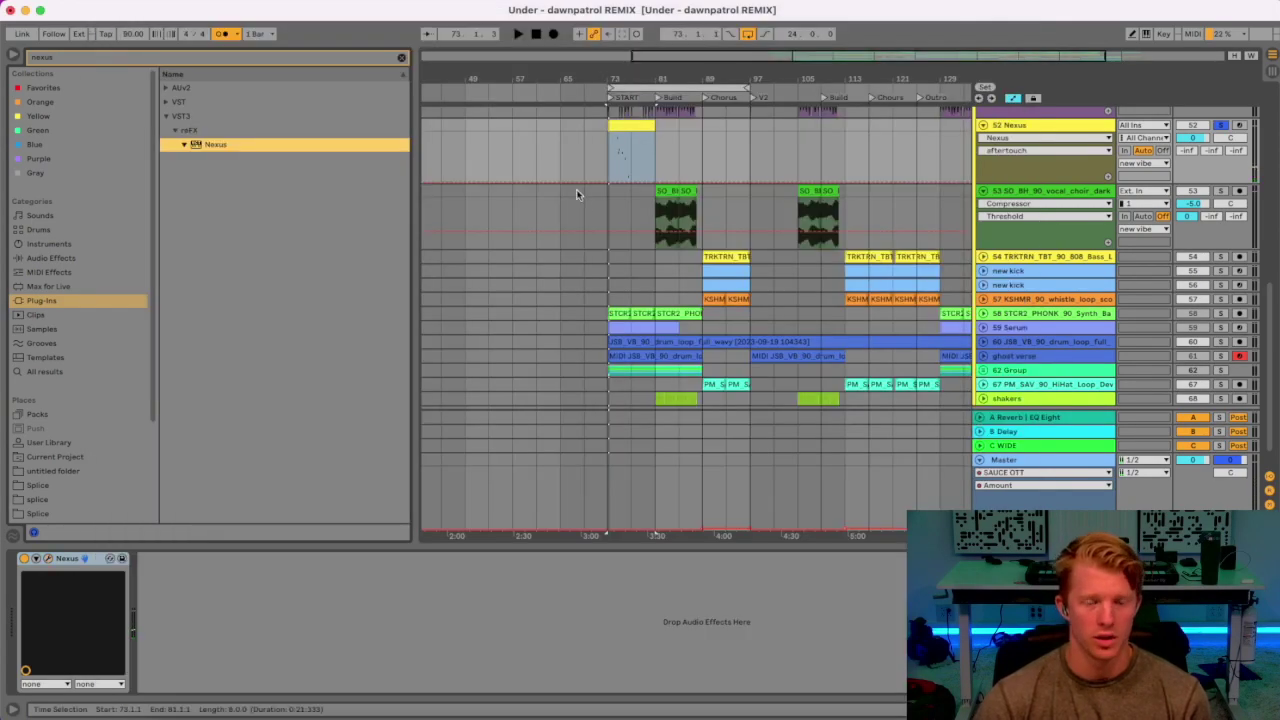
Copy the sidechain Compressor from the vocal choir track and paste it after Nexus on track 52.
left_click(1048, 128)
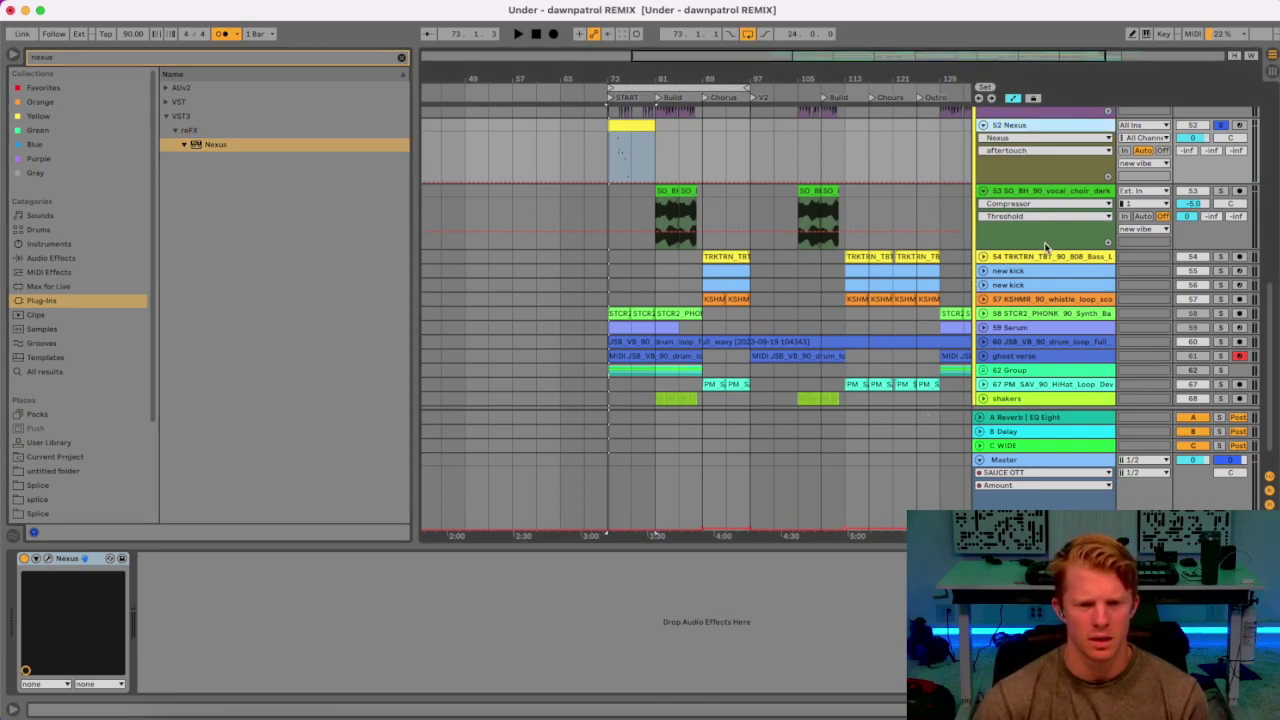
left_click(1043, 197)
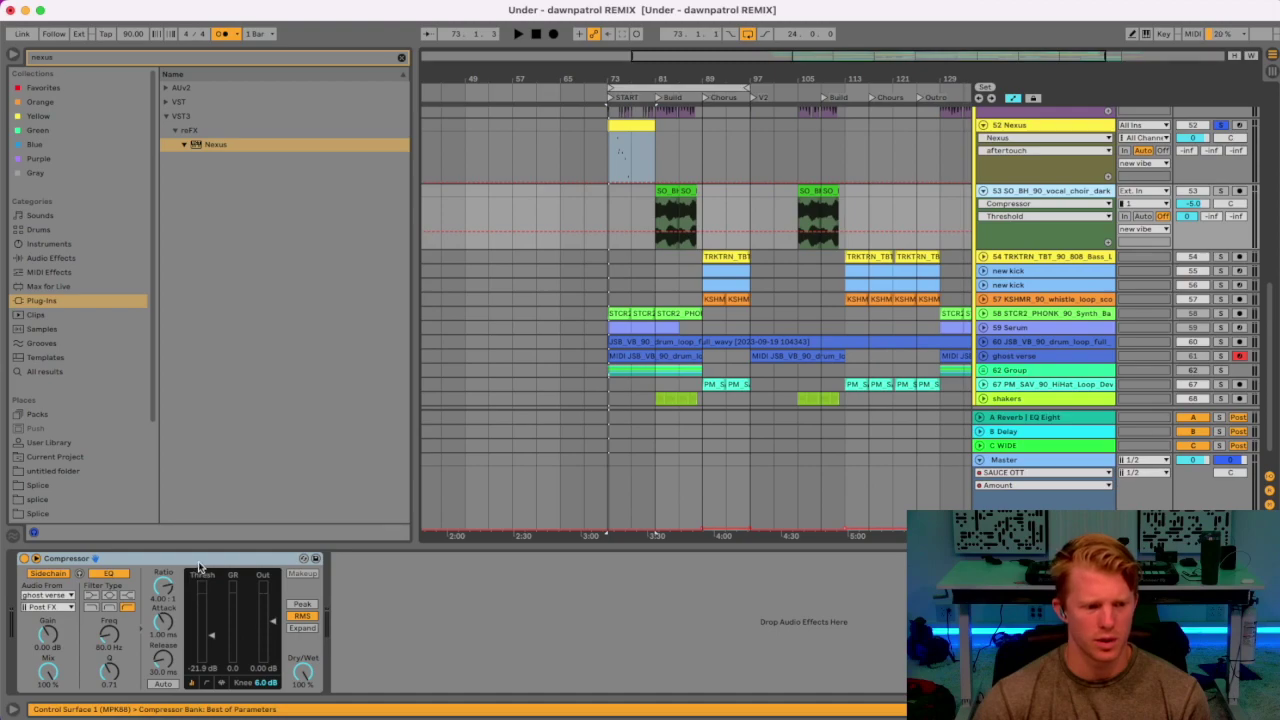
left_click(1013, 130)
left_click(697, 598)
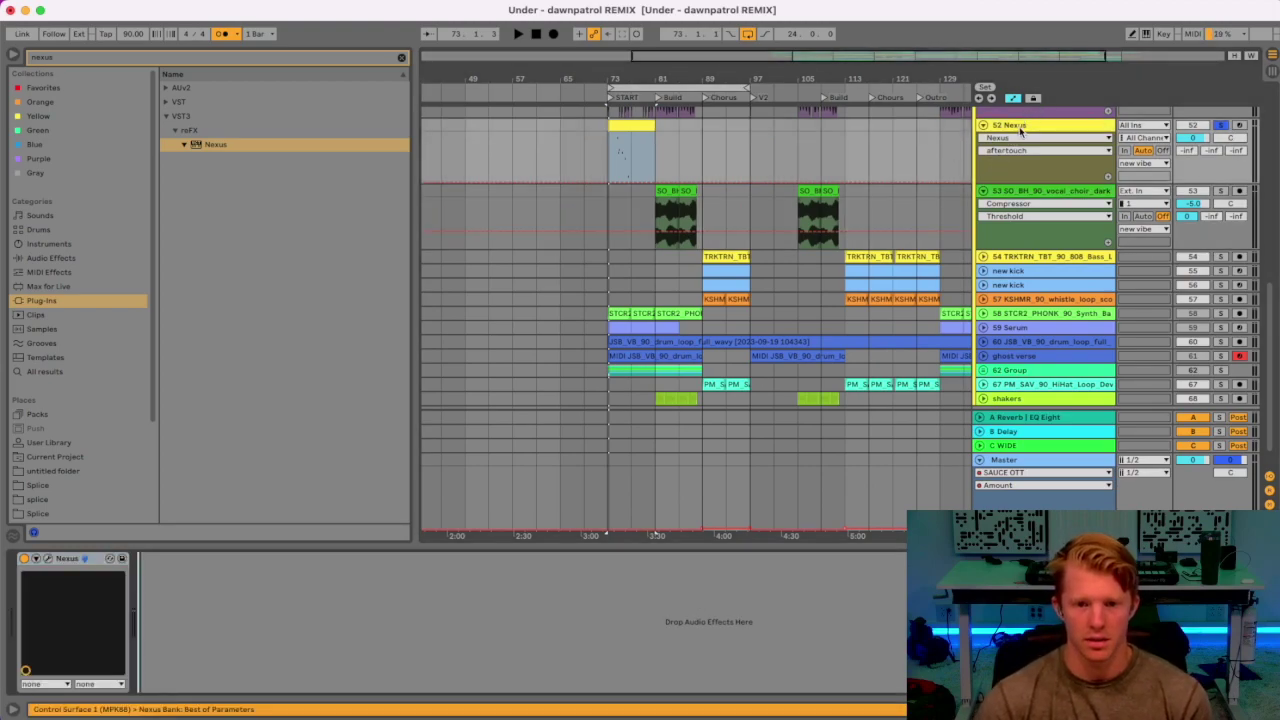
key("ctrl+v")
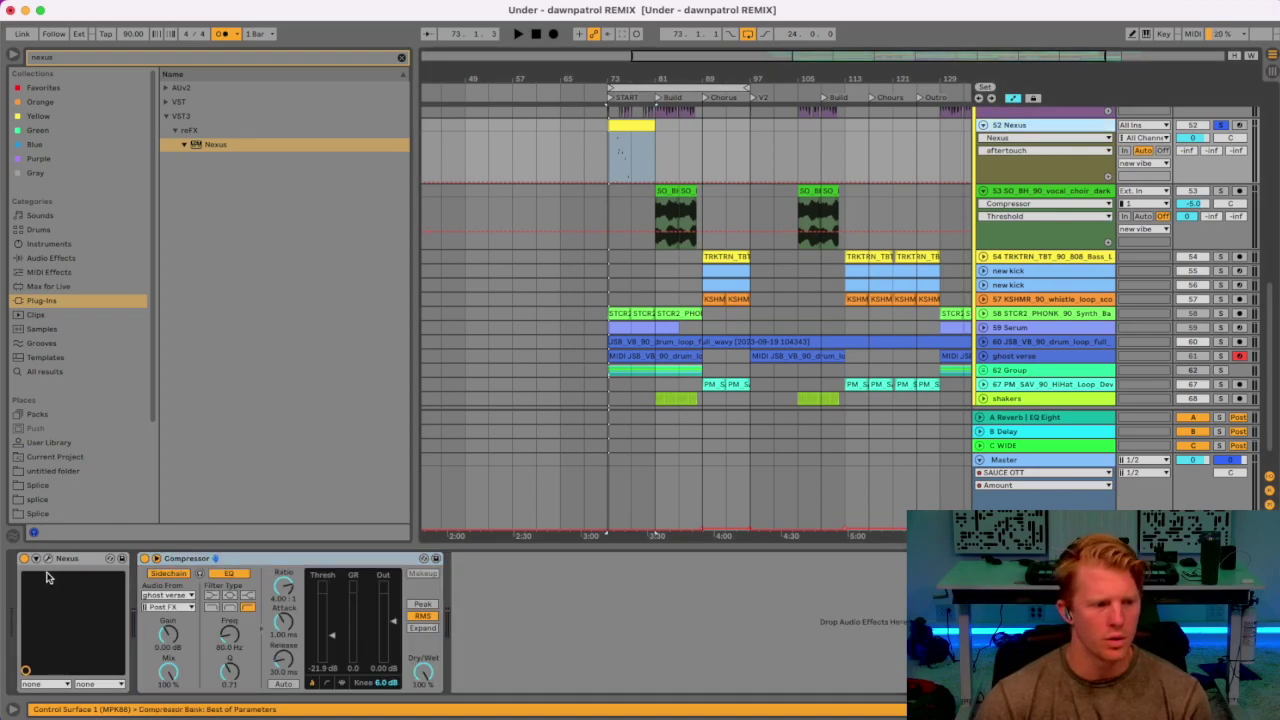
Audition the Nexus bass, open its clip and raise all notes one octave to F#1–G2.
key("space")
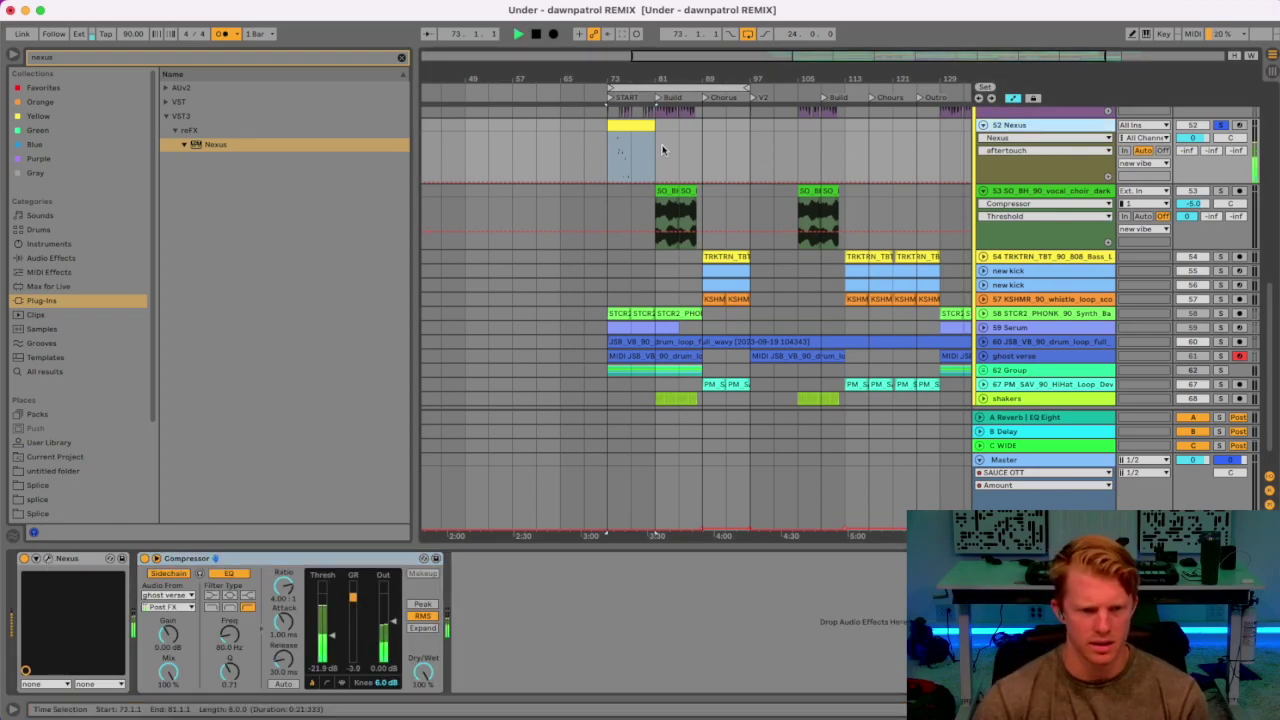
key("space")
double_click(621, 129)
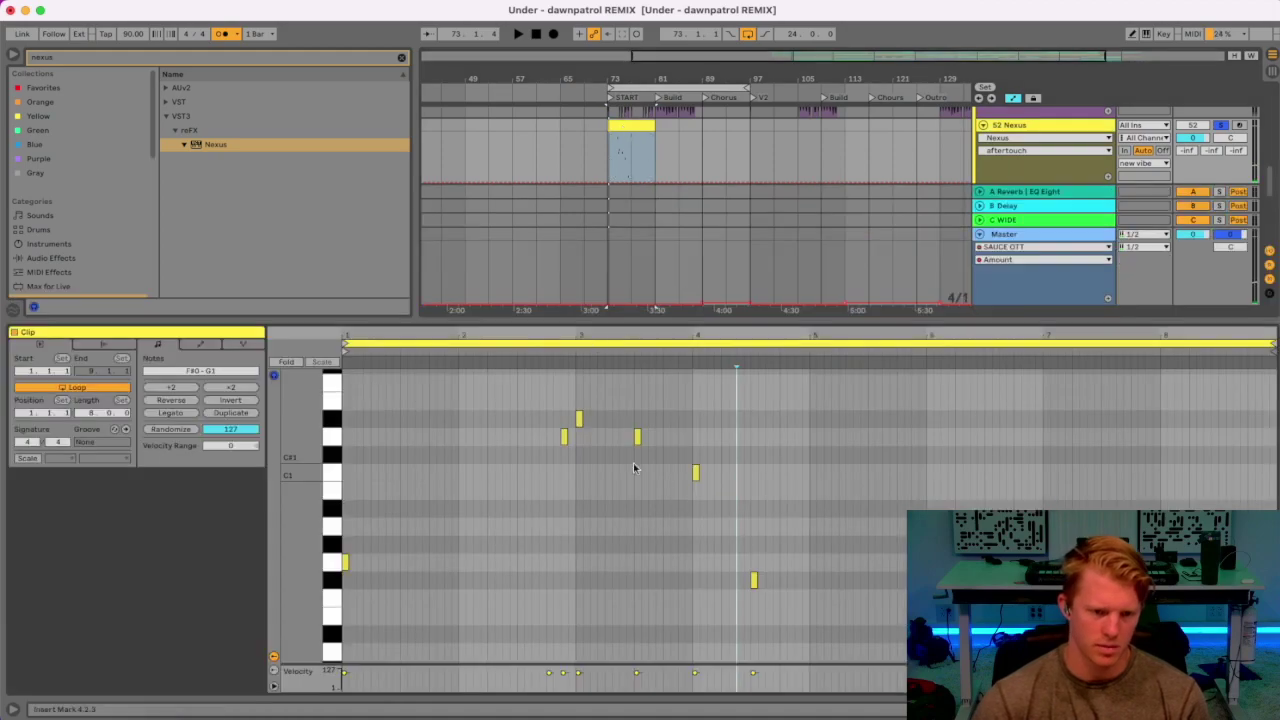
key("shift+Up")
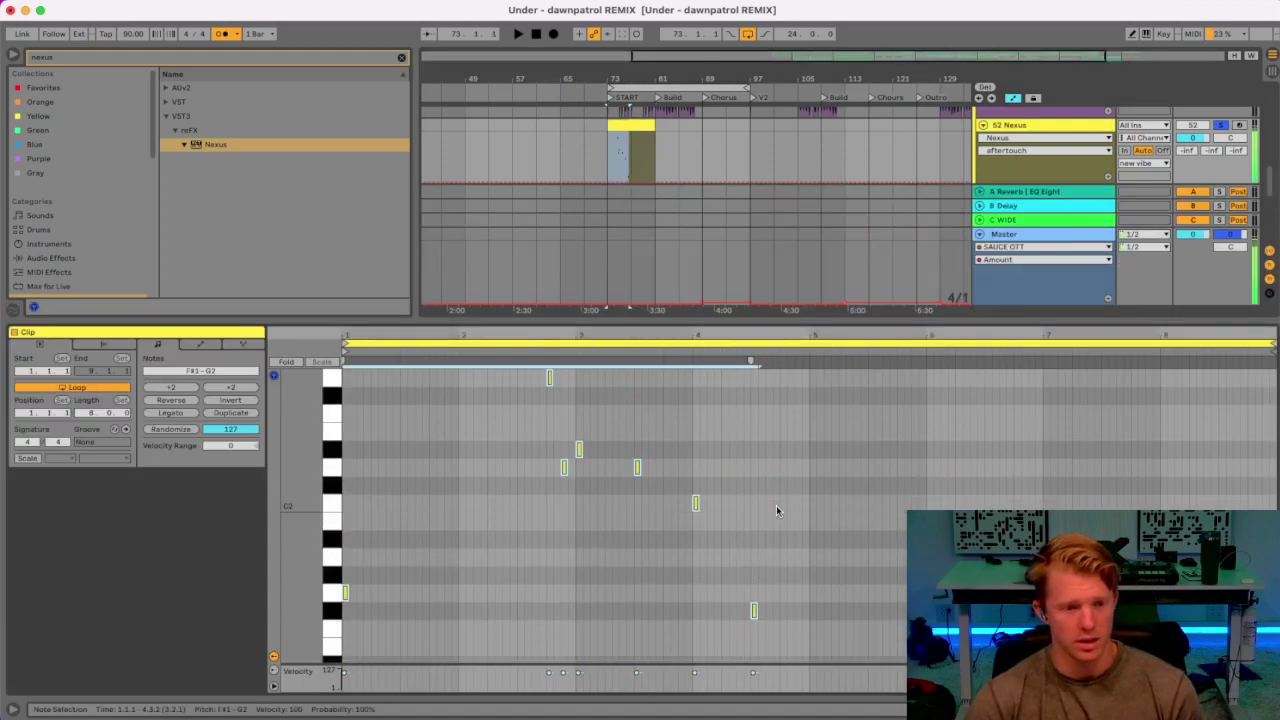
key("space")
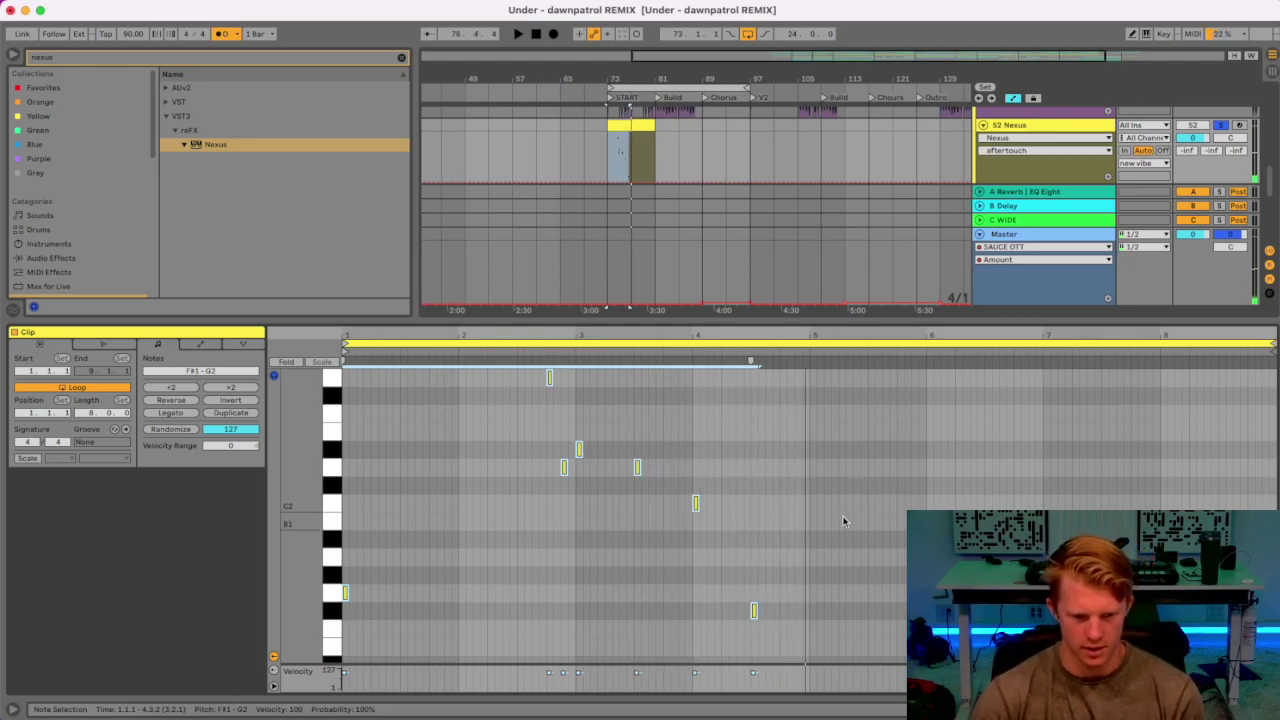
Play the bass in the full mix and set the Nexus track's volume to -5.0 dB.
key("space")
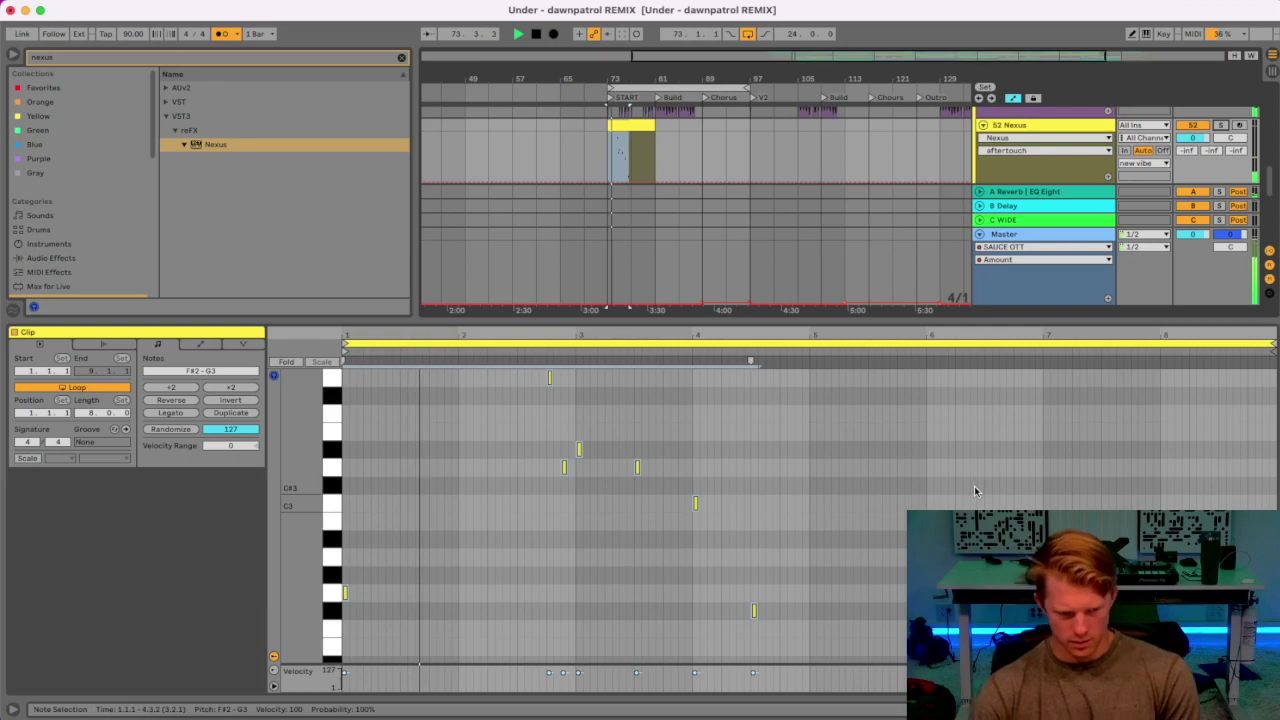
left_click(1190, 138)
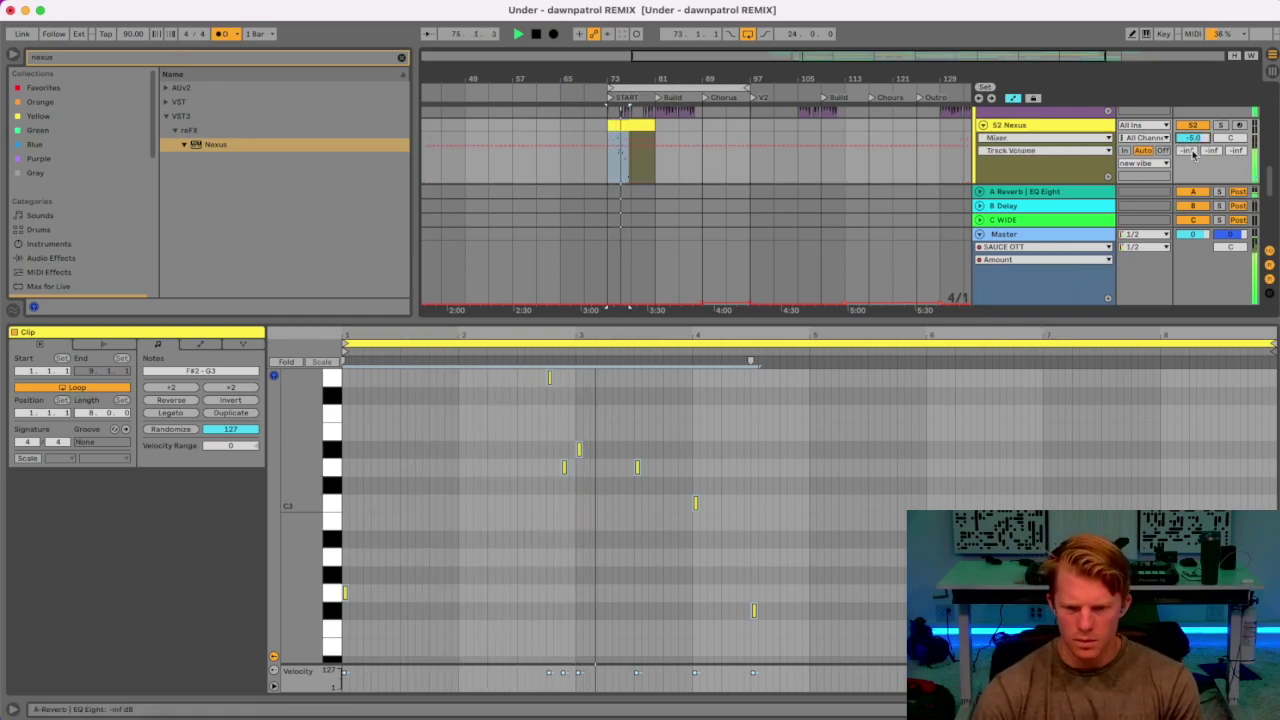
key("space")
Transpose all the clip's notes down one octave to F#1–G2 and play the phrase.
left_click(831, 447)
key("super+a")
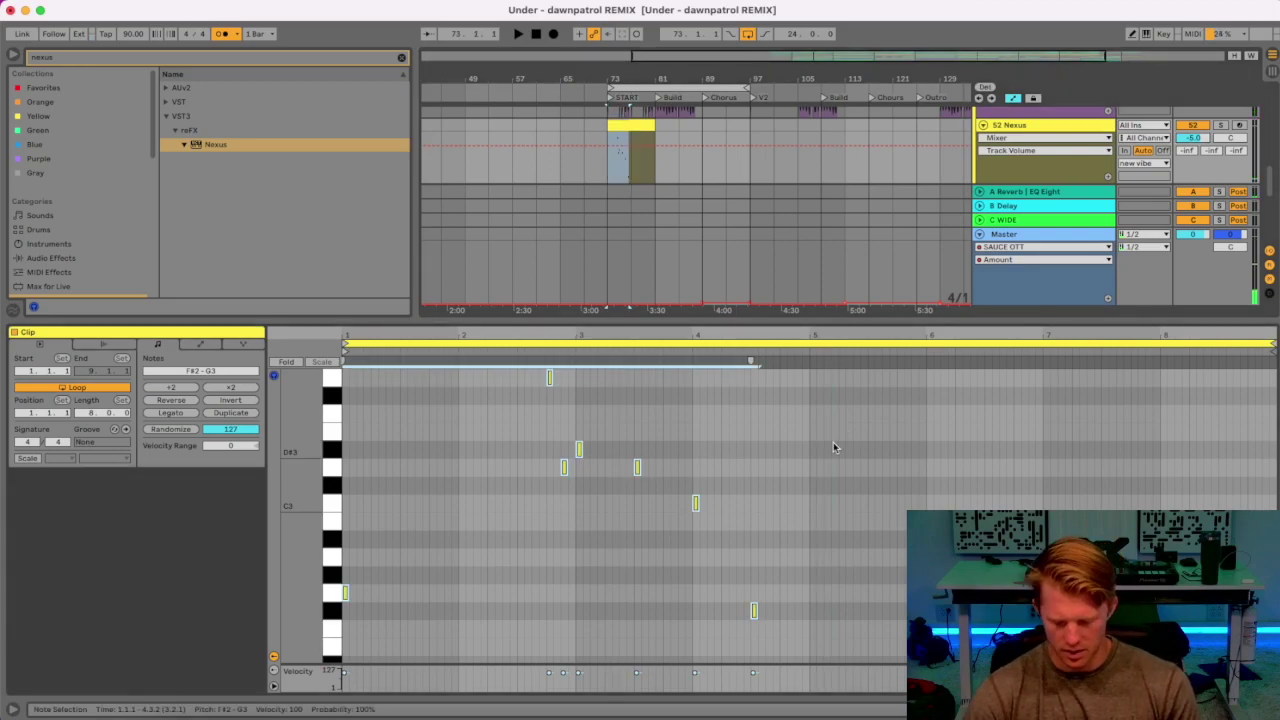
scroll(834, 443, "up", 2)
key("space")
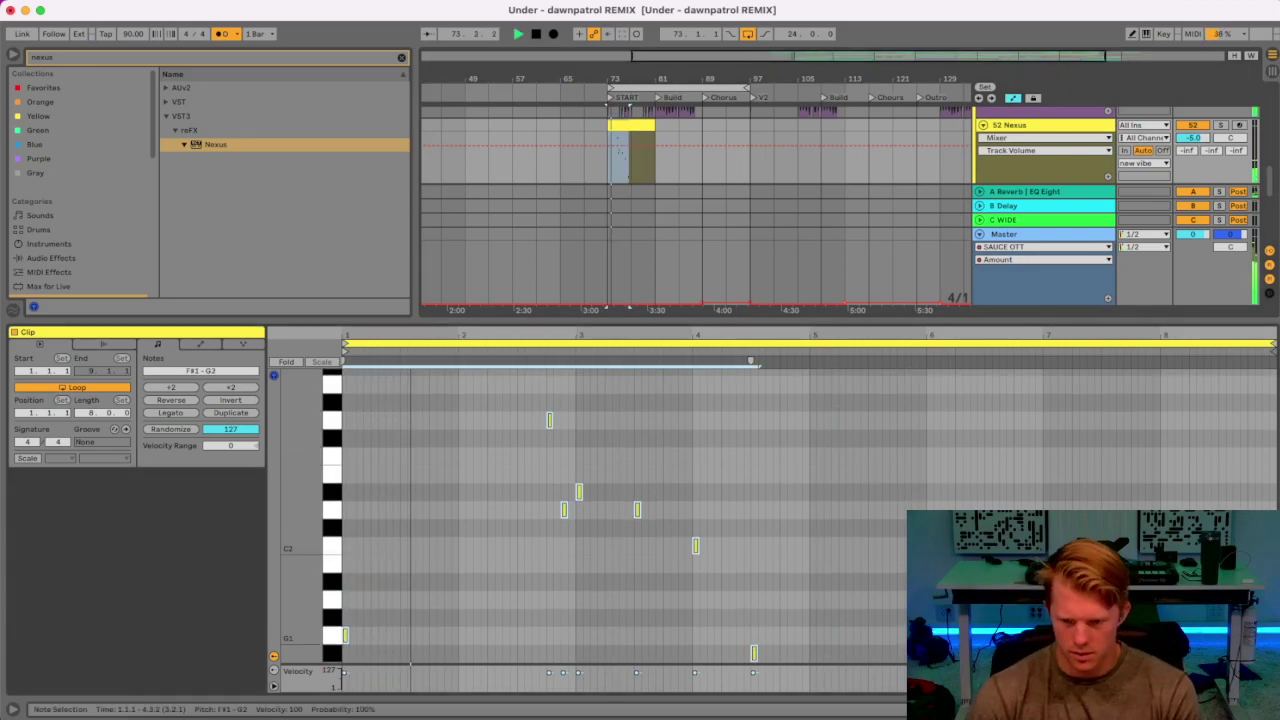
Shorten the Nexus clip to four bars, bars 73 to 77, and duplicate it to bar 77.
key("shift+Tab")
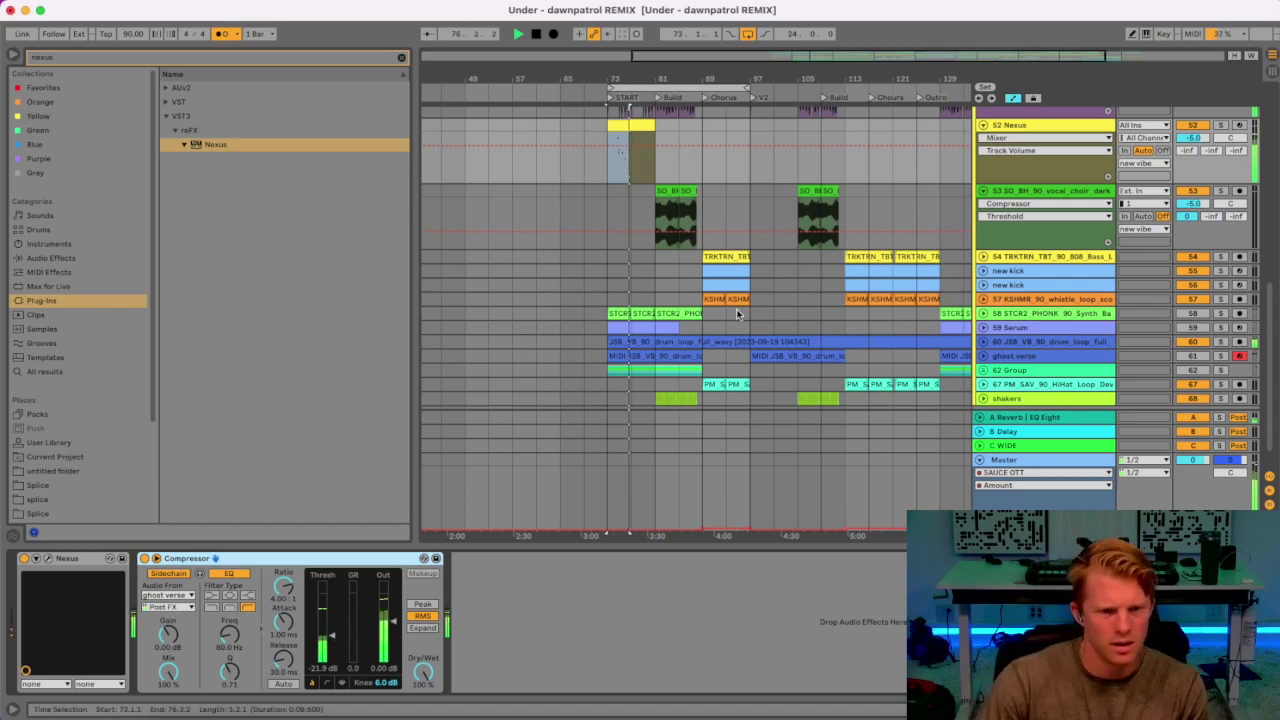
left_click_drag(654, 126, 631, 127)
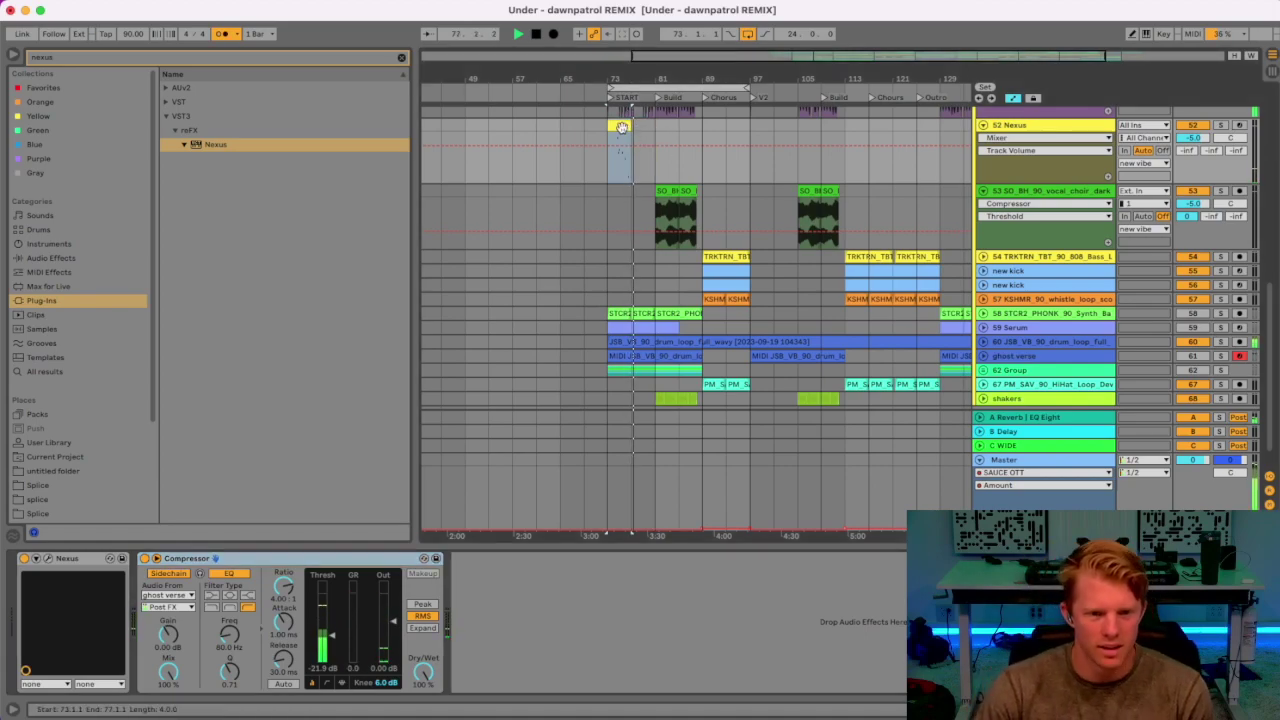
key("super+d")
left_click_drag(643, 75, 644, 135)
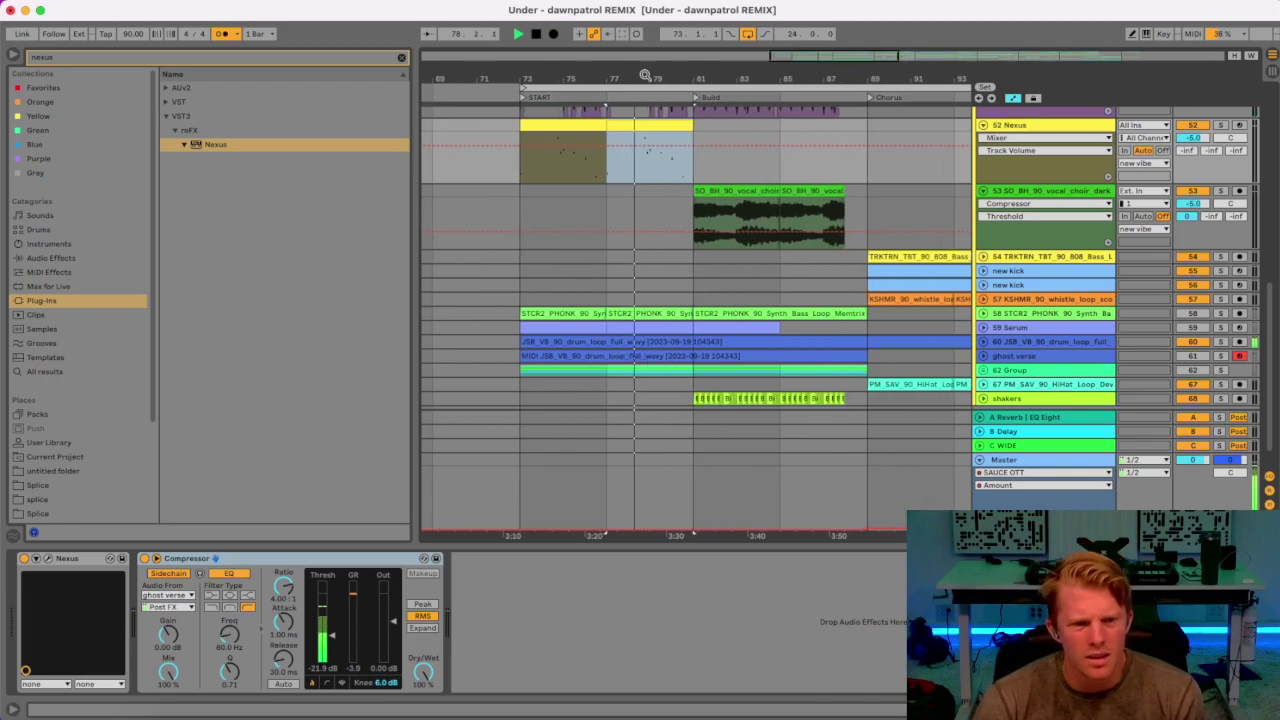
Raise the D note at 3.3 in the second Nexus clip to F2 and listen to the change.
double_click(673, 129)
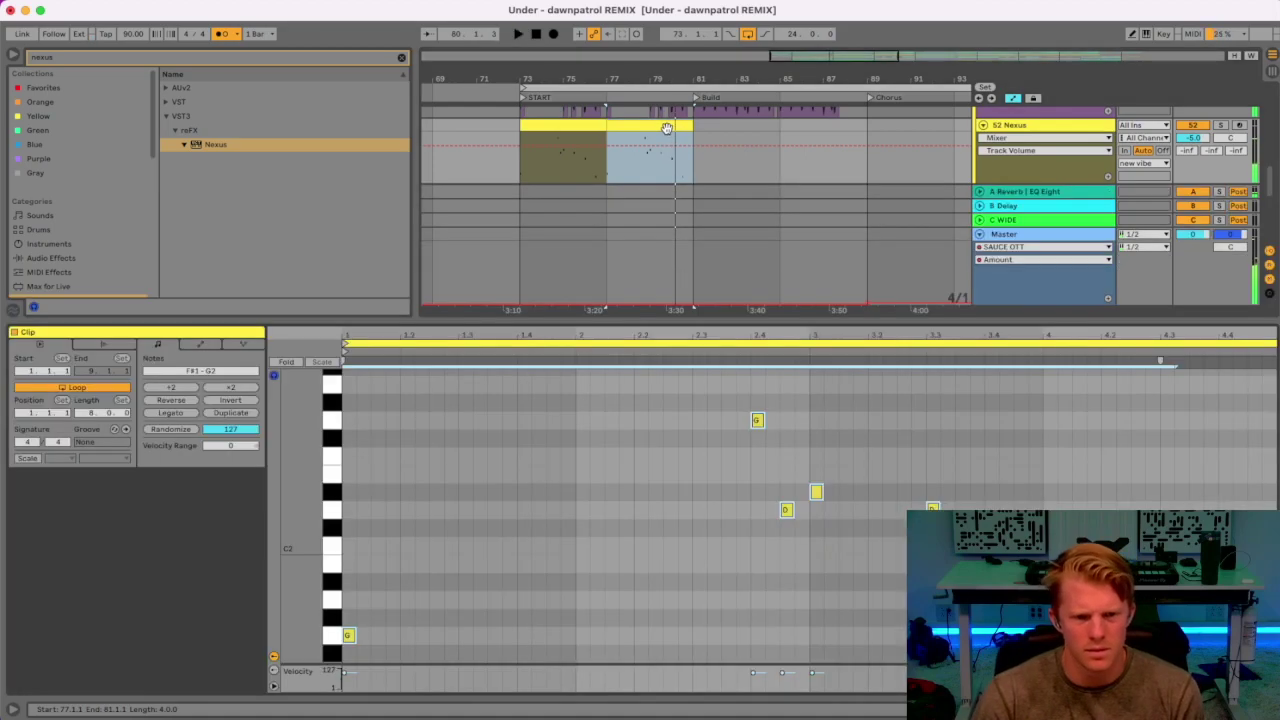
left_click(578, 106)
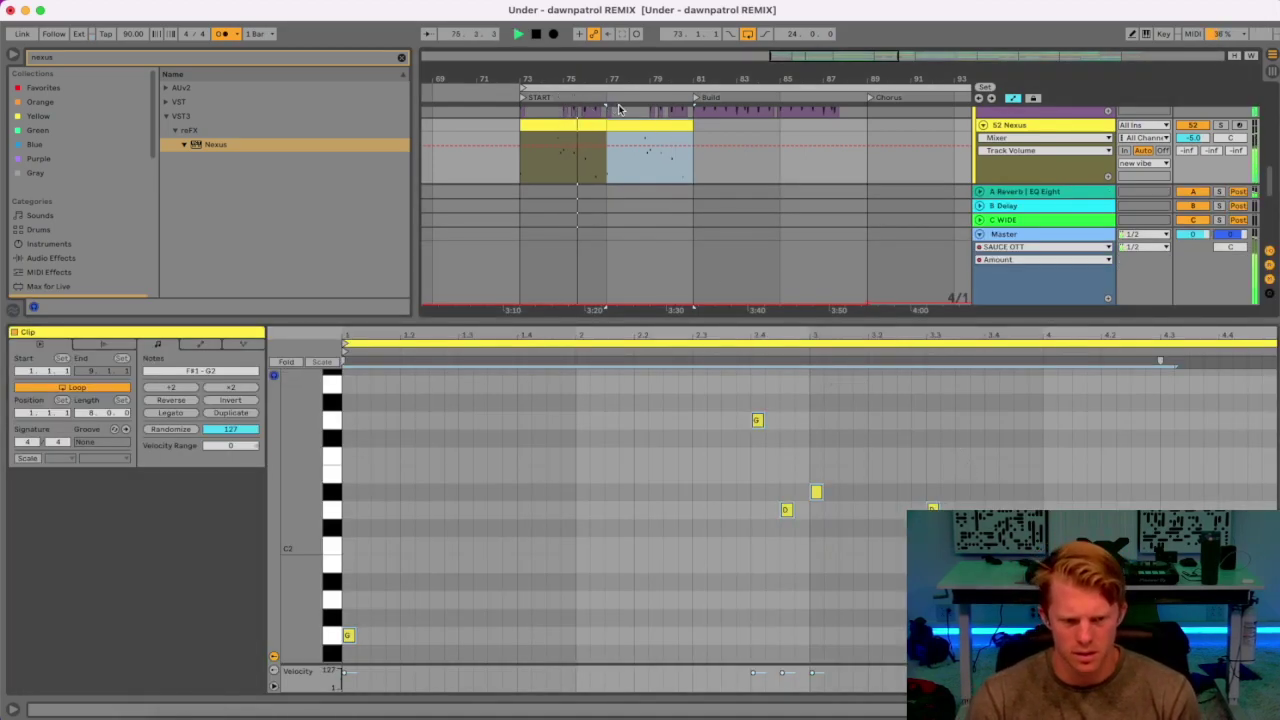
key("space")
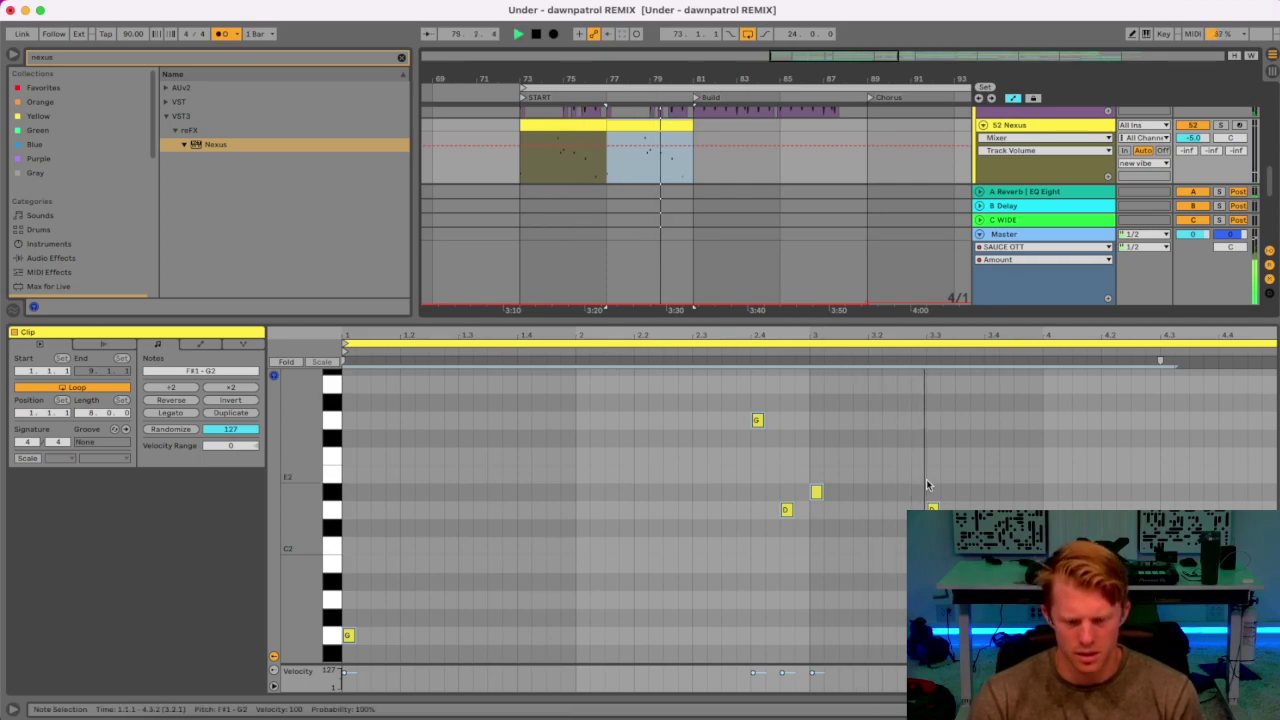
left_click(932, 508)
left_click_drag(932, 508, 938, 468)
key("space")
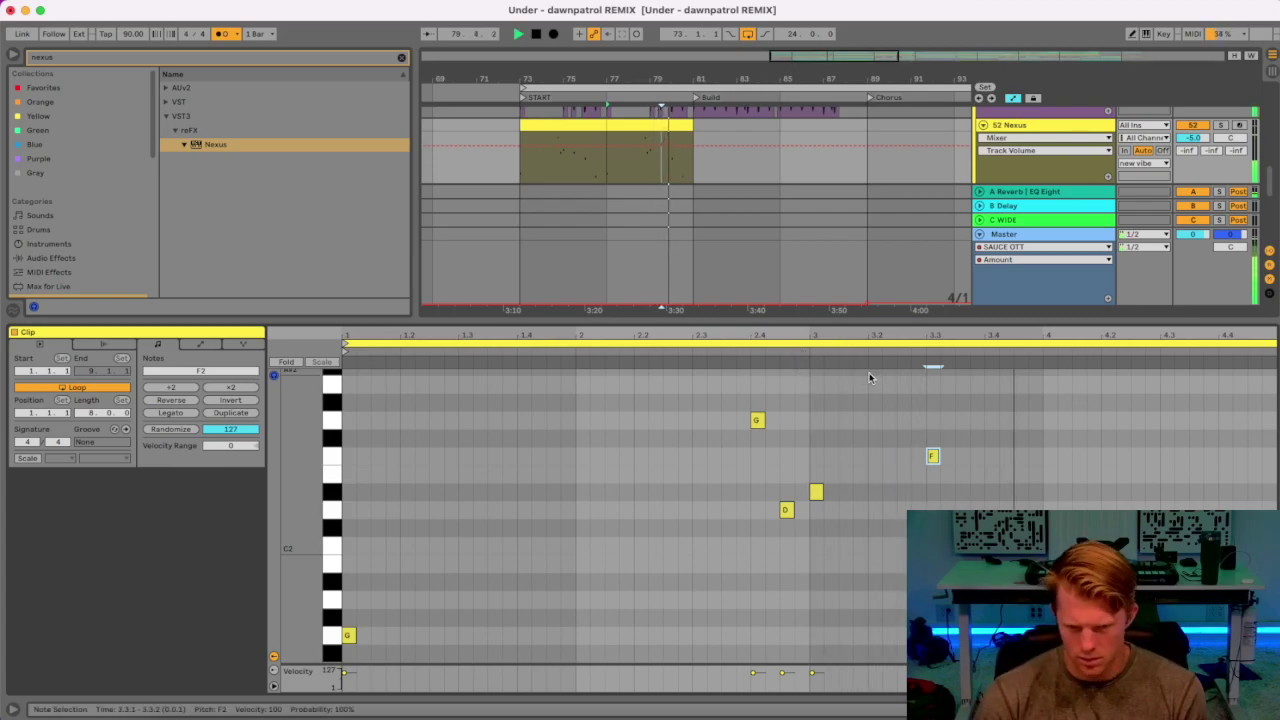
left_click(646, 128)
key("space")
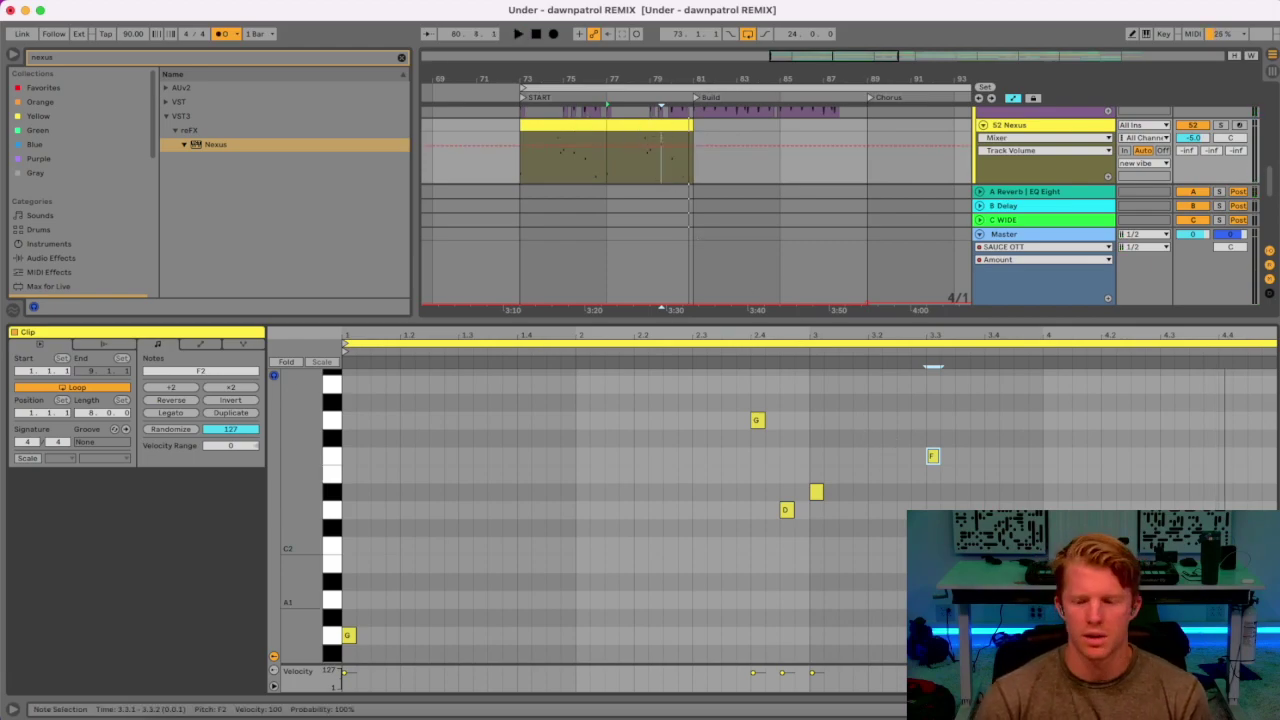
Copy both Nexus clips from the START section and paste them at bar 97, the start of V2.
key("super+alt+l")
scroll(687, 129, "down", 5)
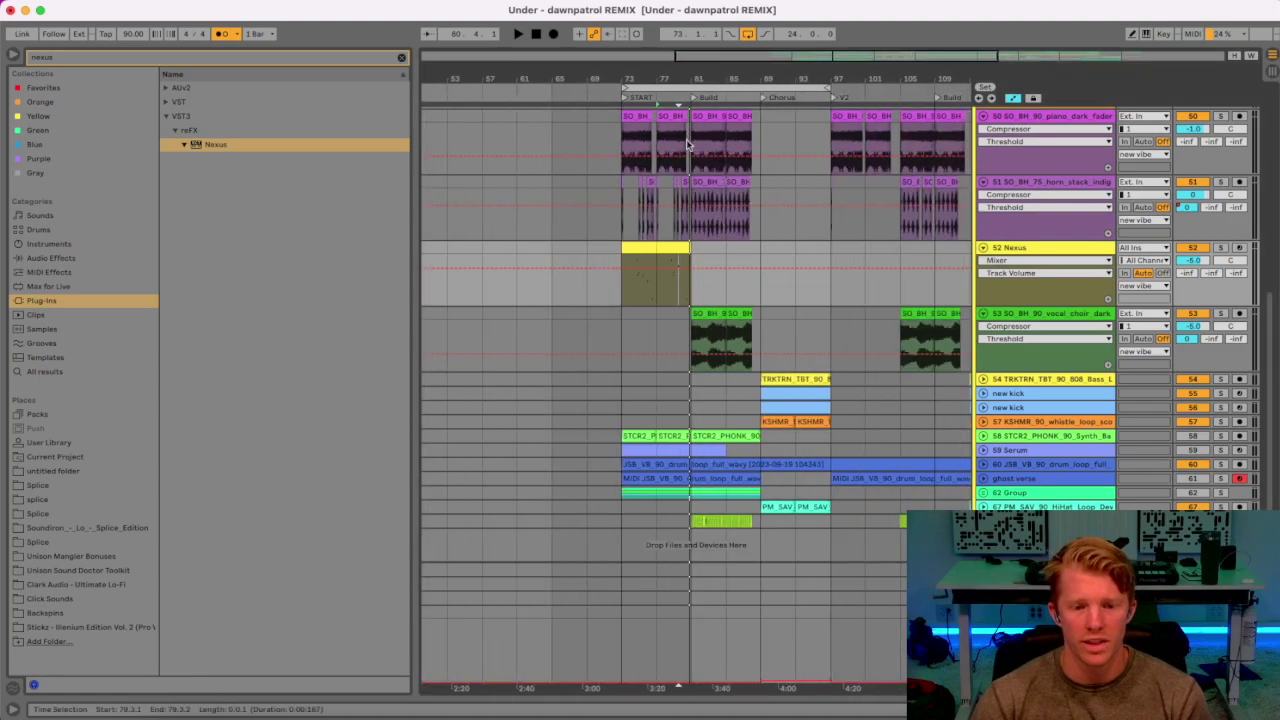
left_click(628, 249)
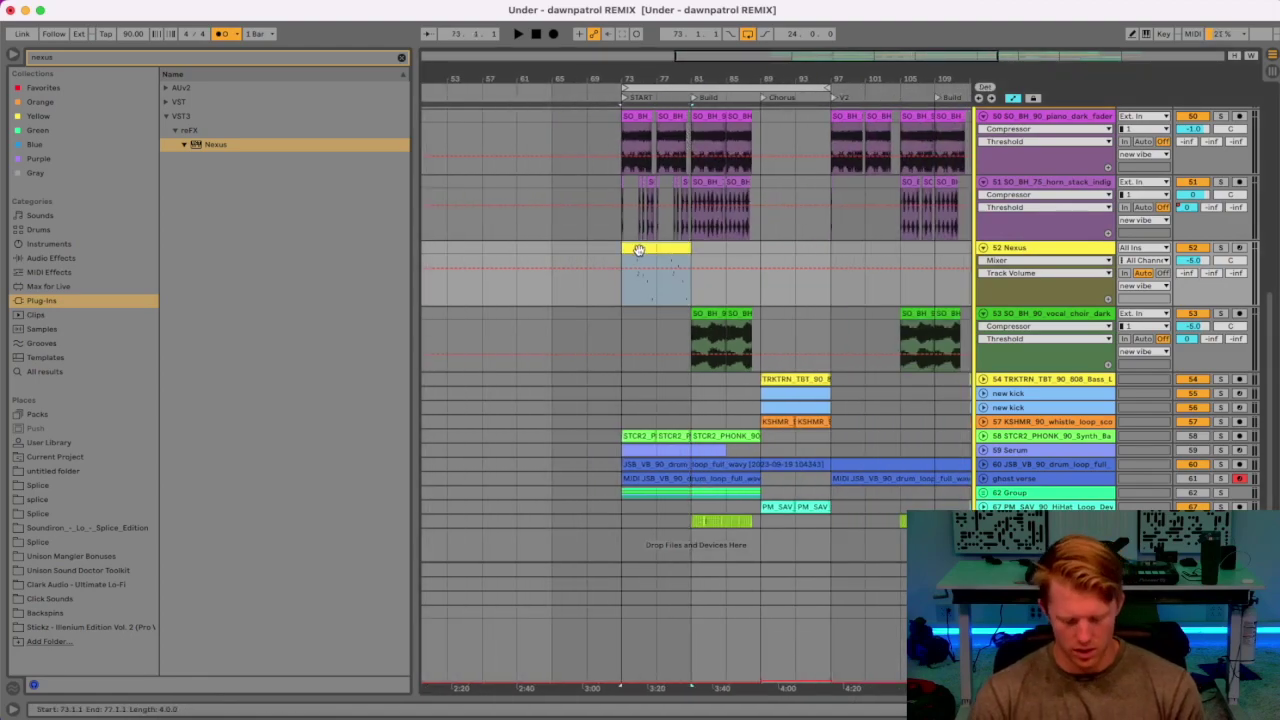
key("minus")
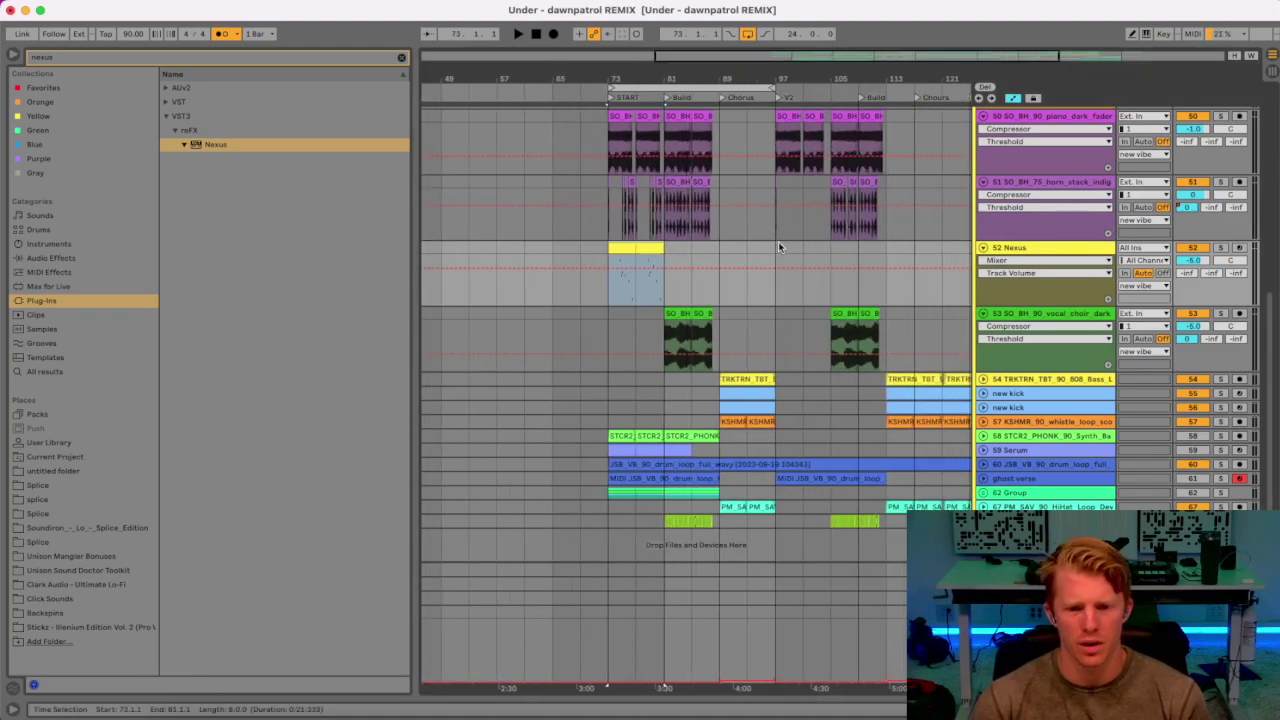
left_click(779, 242)
key("super+v")
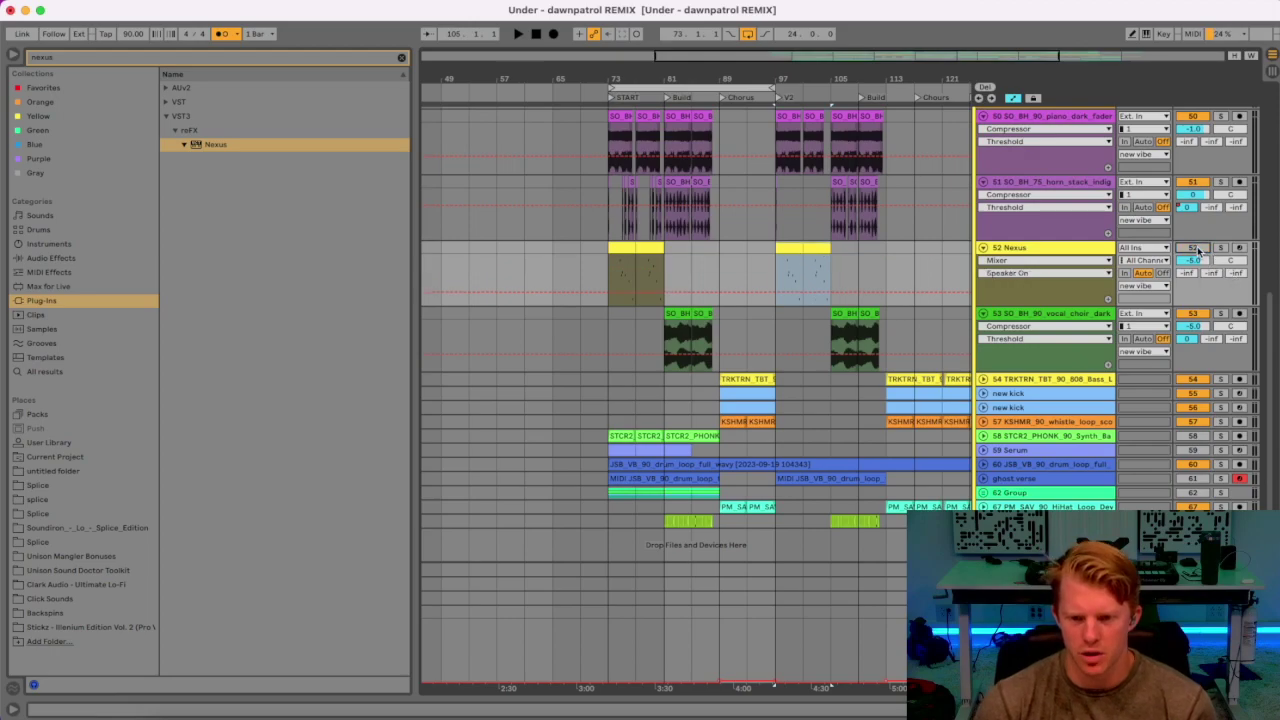
Listen to the START section with the Nexus track muted, and play the loop from bar 73 to 97 with it active.
left_click(622, 249)
key("space")
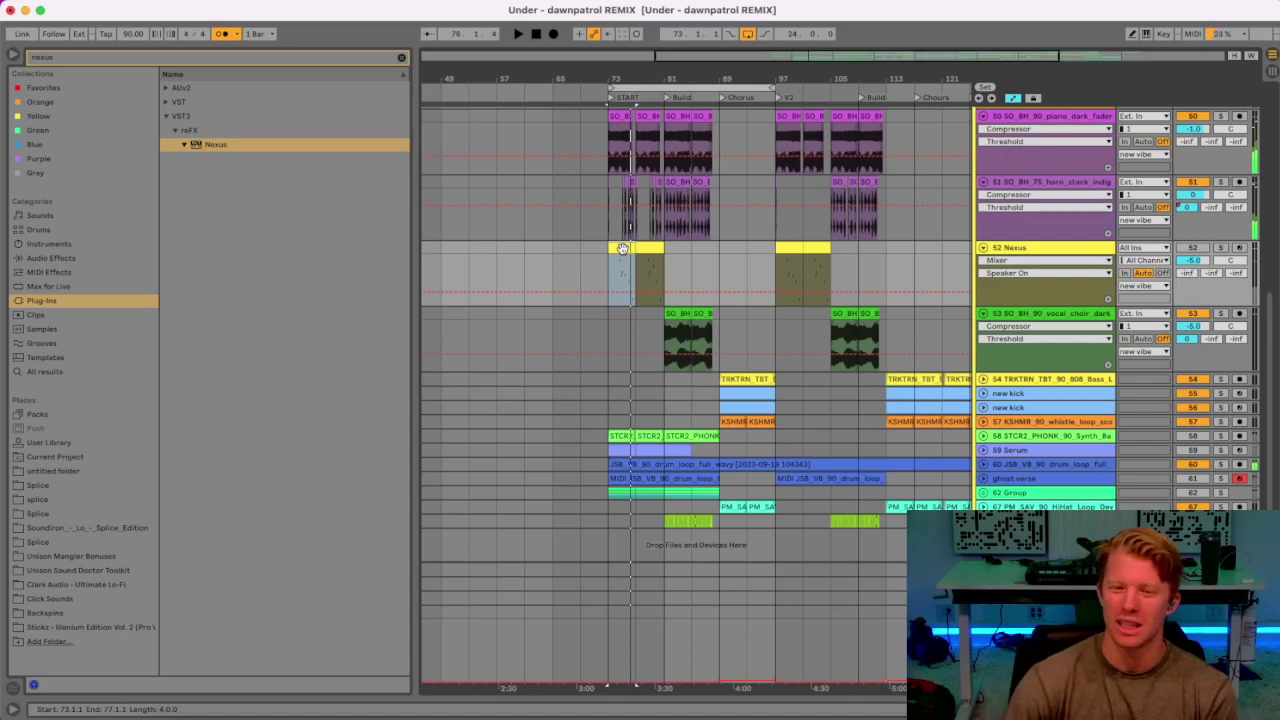
scroll(1148, 290, "up", 5)
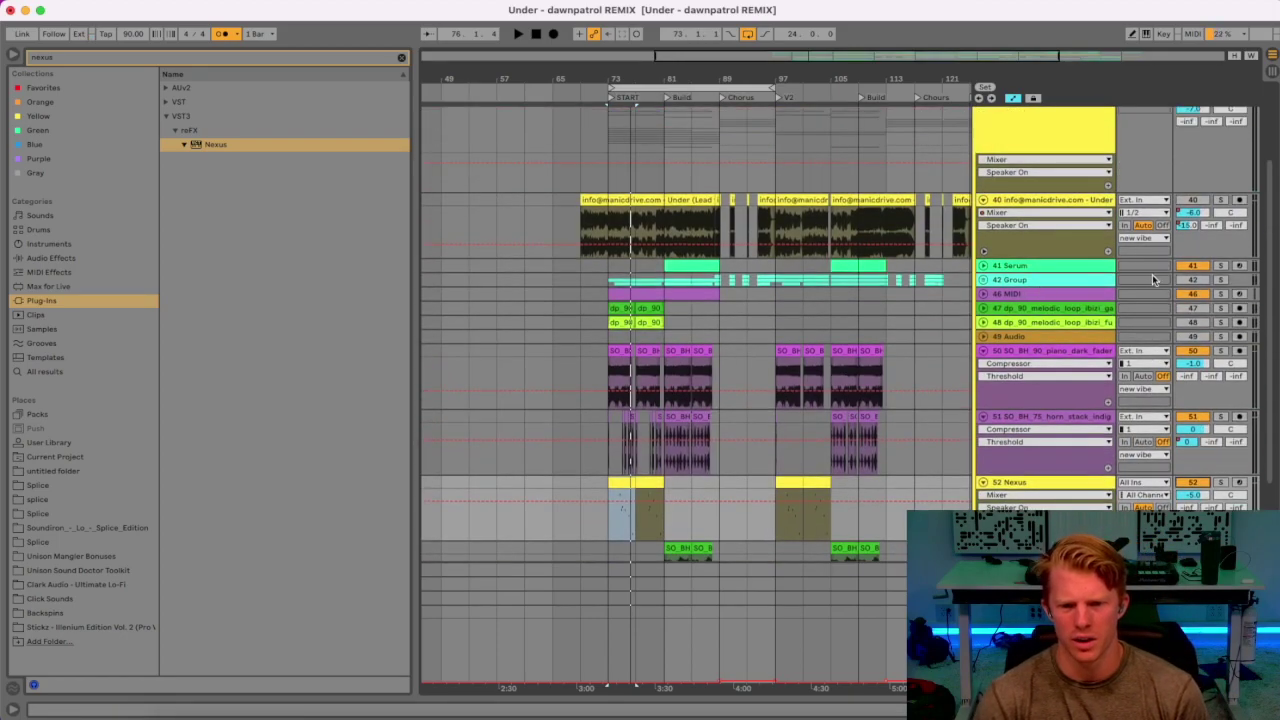
left_click(651, 82)
key("space")
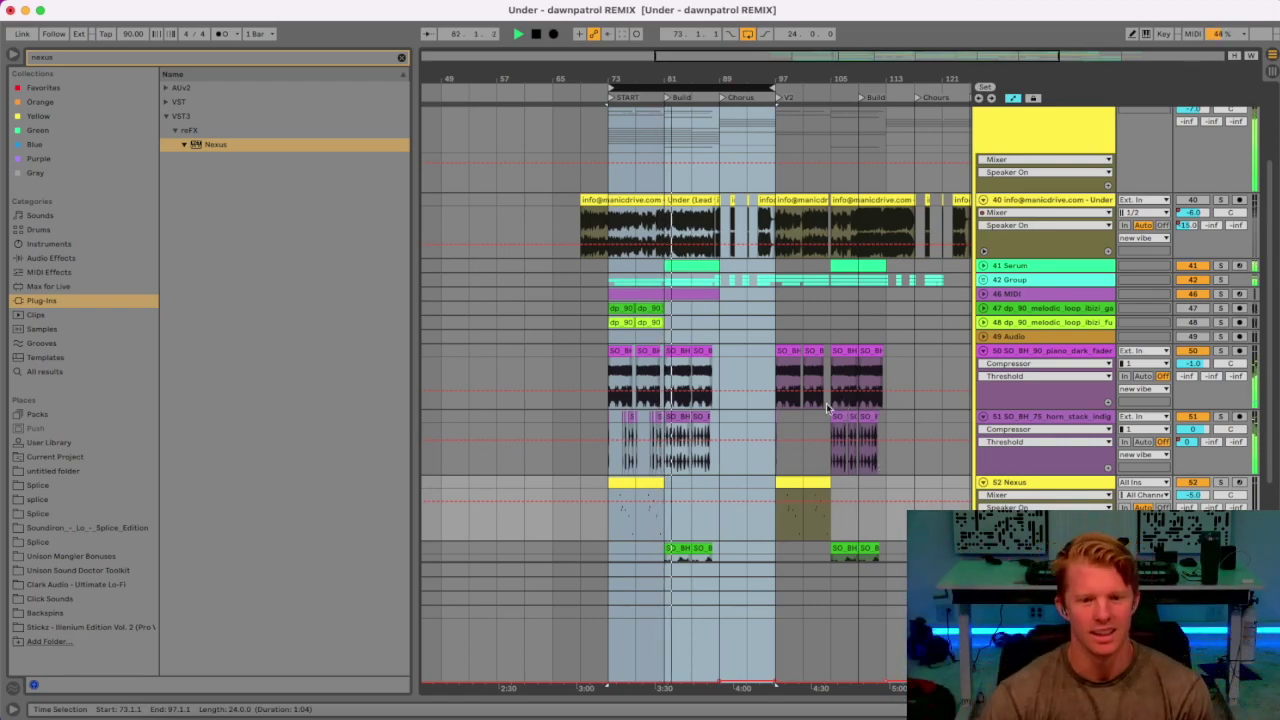
Unfold the shakers track and show its EQ Eight and Compressor devices during playback.
scroll(872, 462, "down", 5)
left_click(983, 521)
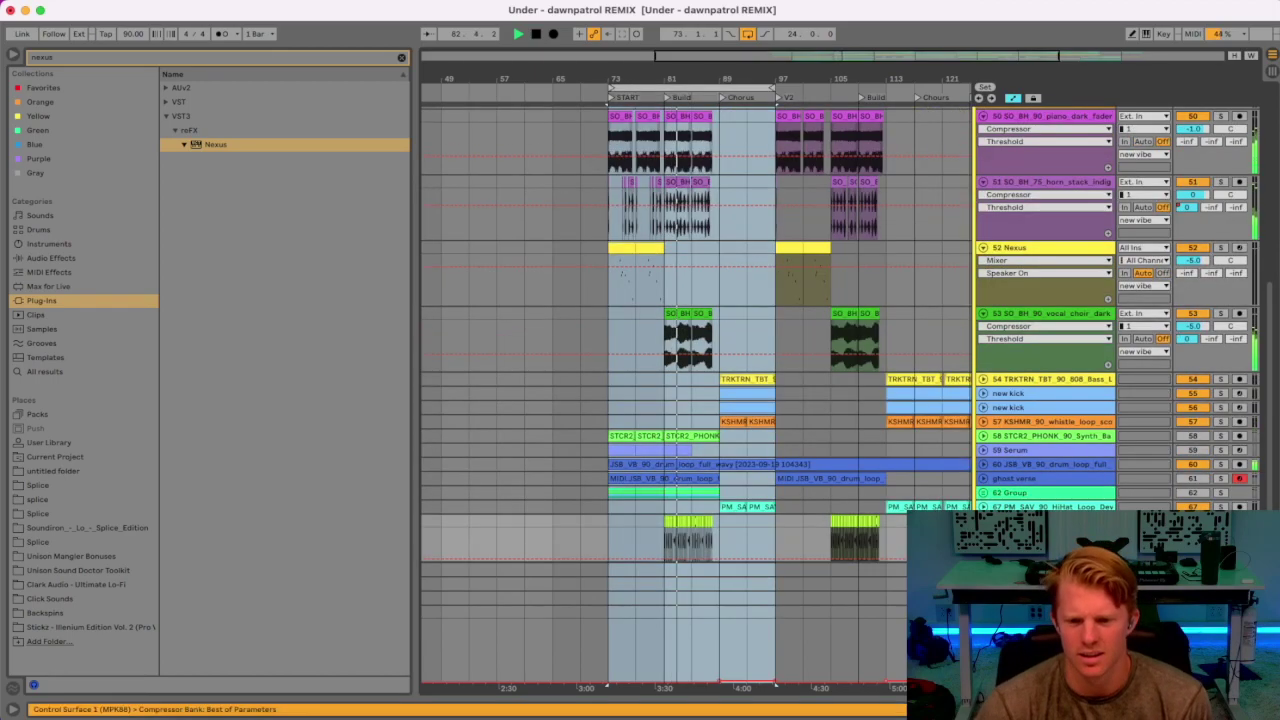
scroll(696, 400, "down", 1)
key("shift+Tab")
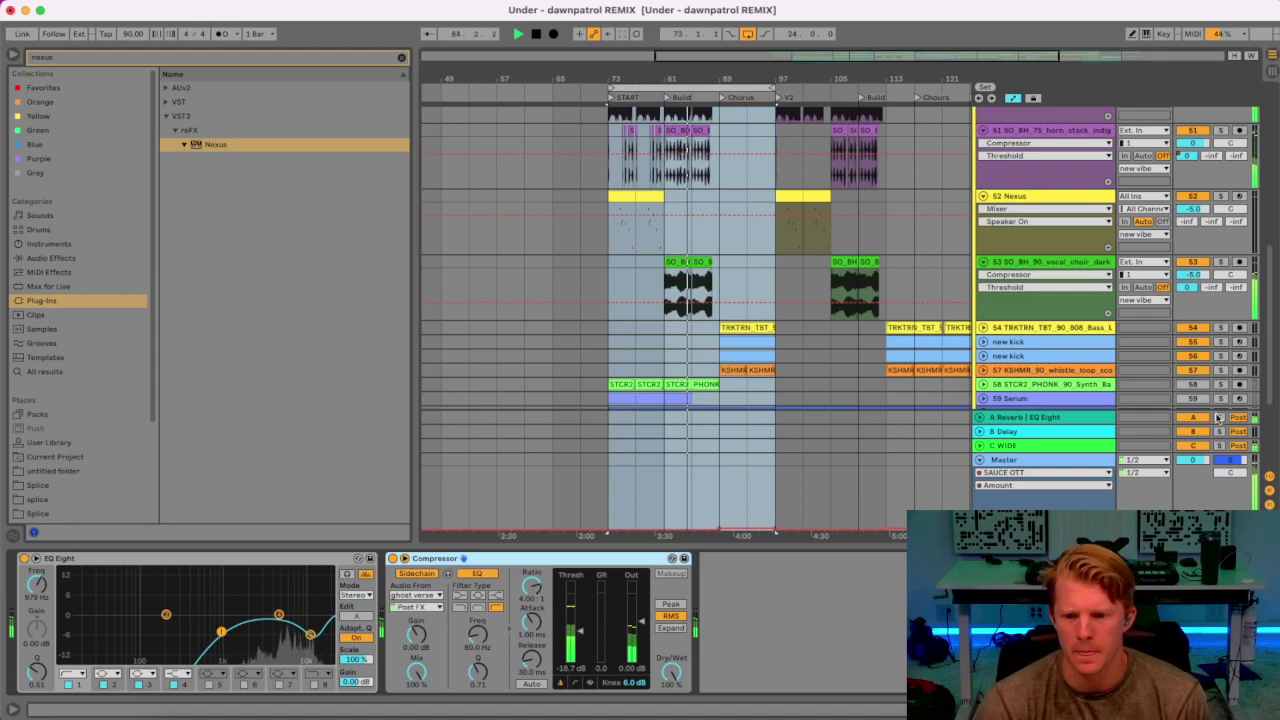
Solo the shakers track, audition more of its A Reverb send, and return that send to -inf.
scroll(1220, 322, "down", 3)
left_click(1220, 317)
left_click_drag(1188, 344, 1188, 280)
left_click_drag(1191, 346, 1191, 420)
left_click(1046, 318)
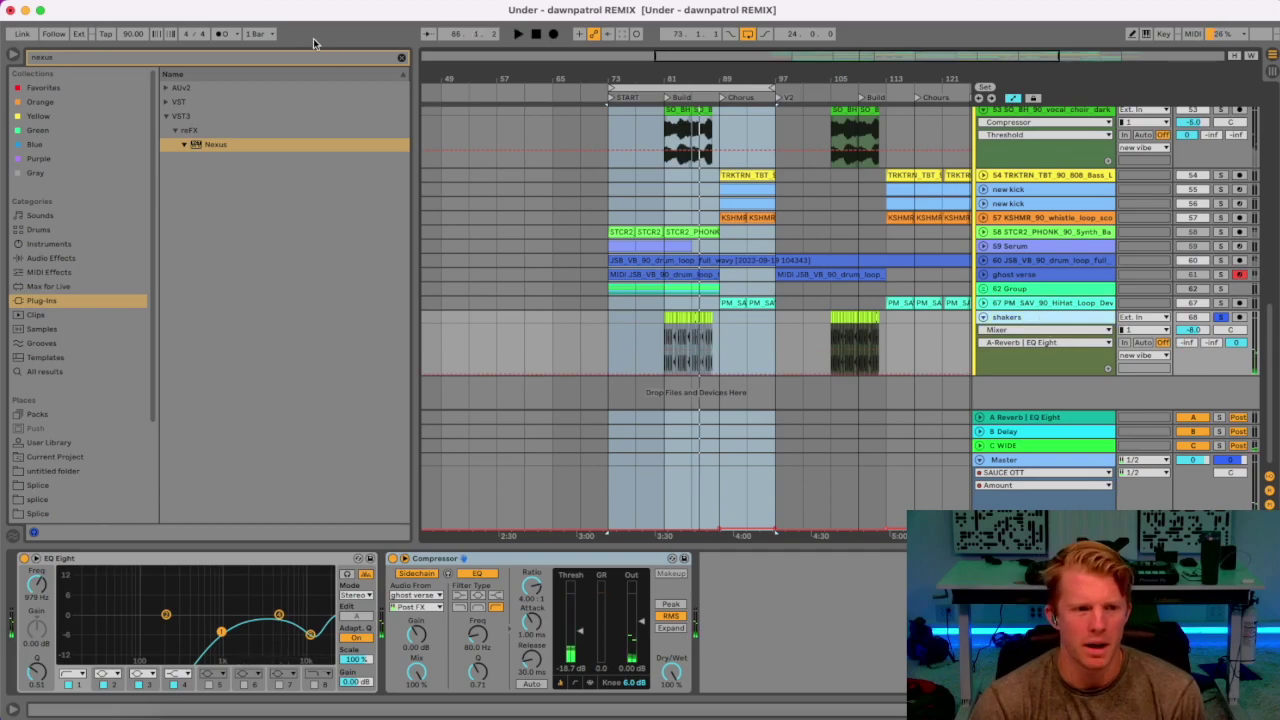
Search the plug-ins for "mang" and load Unison Mangler onto the shakers track.
left_click(397, 59)
type("mang")
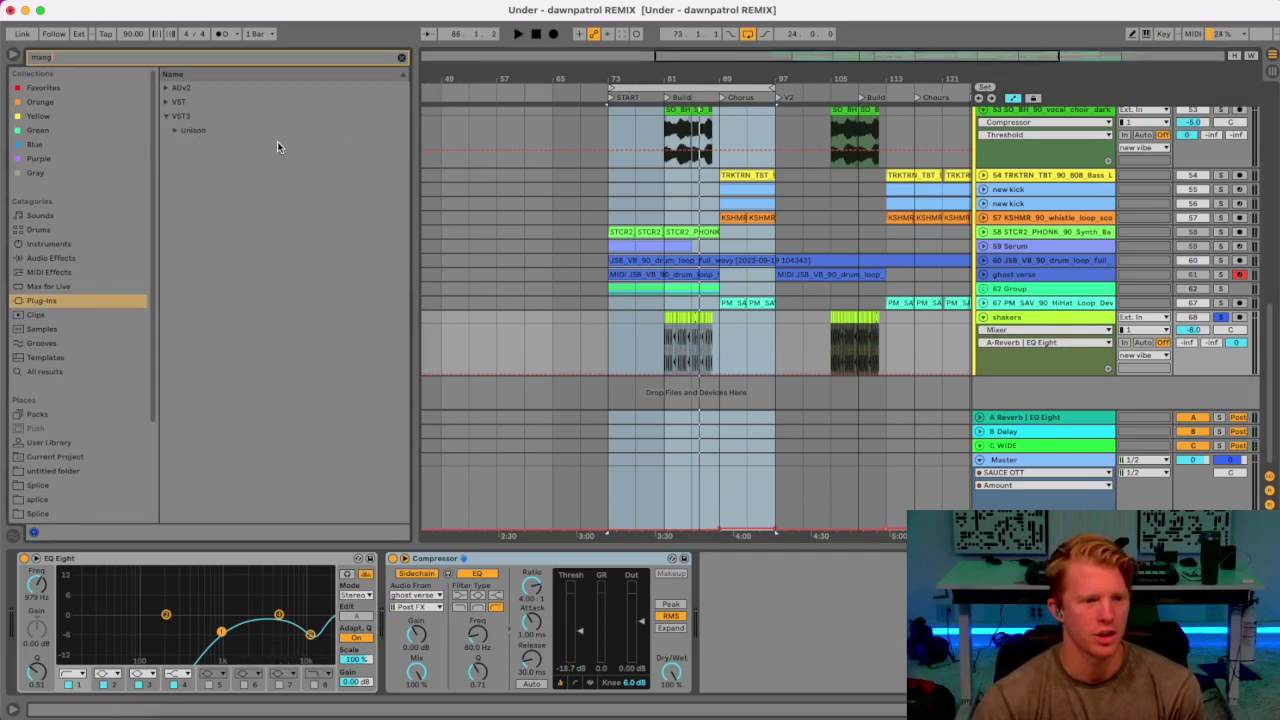
left_click(175, 131)
left_click(196, 146)
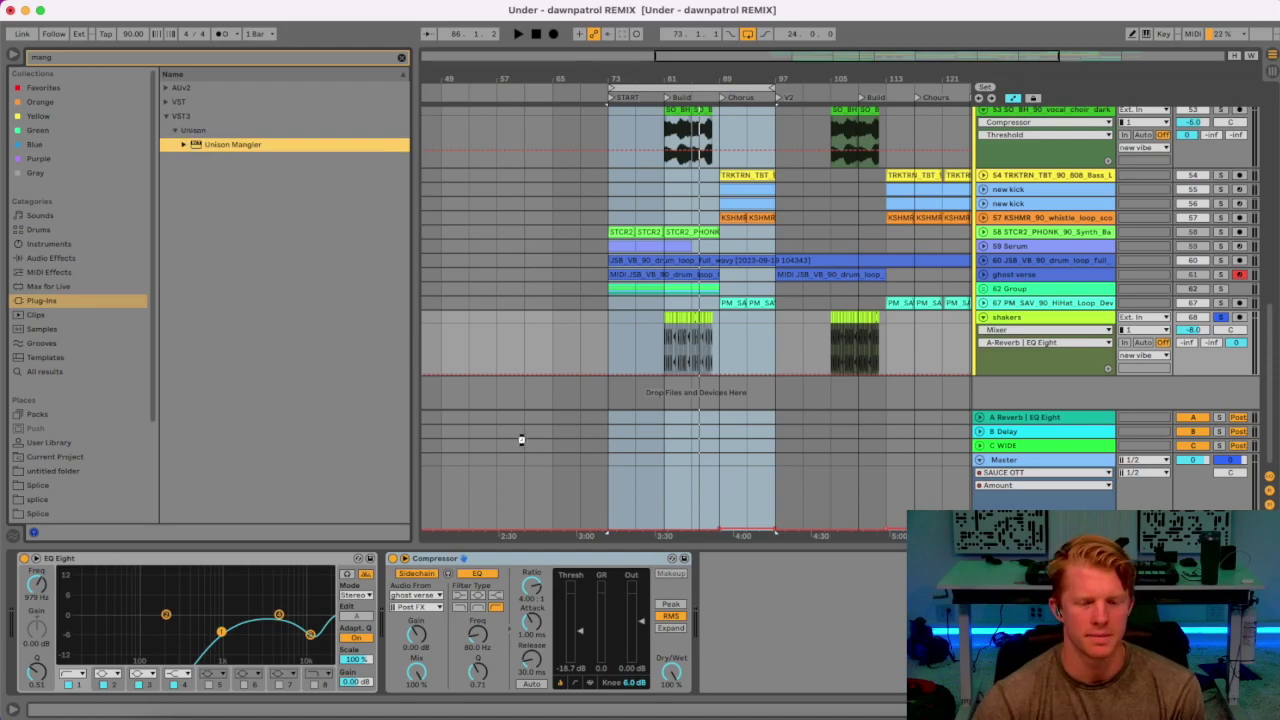
key("Return")
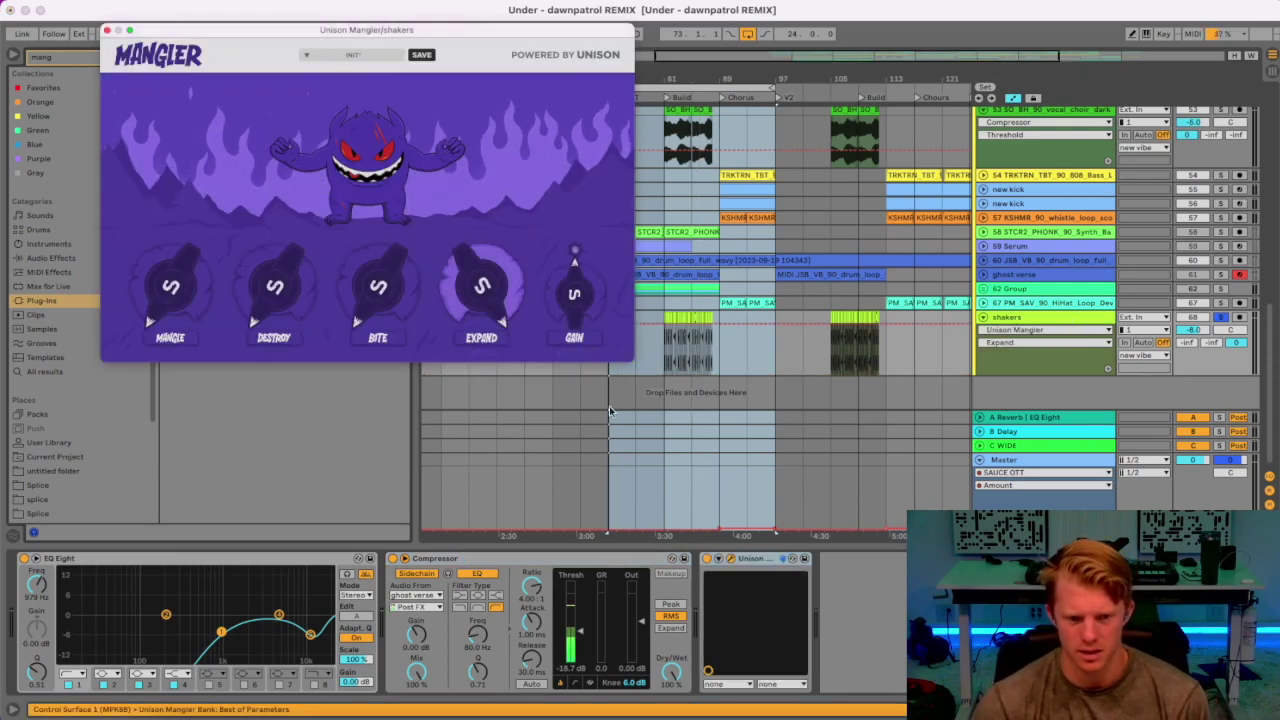
Play the shakers from bar 81, turn Mangler's Expand fully down and raise Mangle to about 4%.
left_click(666, 420)
mouse_move(483, 290)
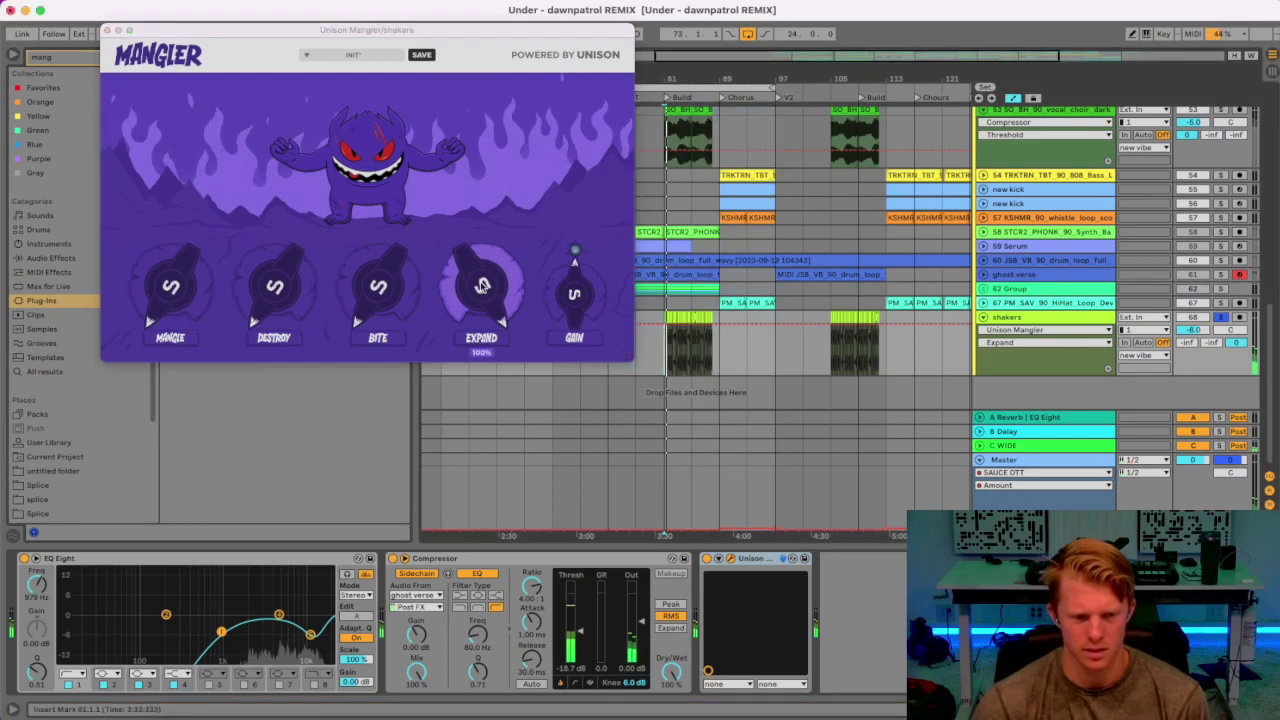
left_click_drag(483, 298, 483, 400)
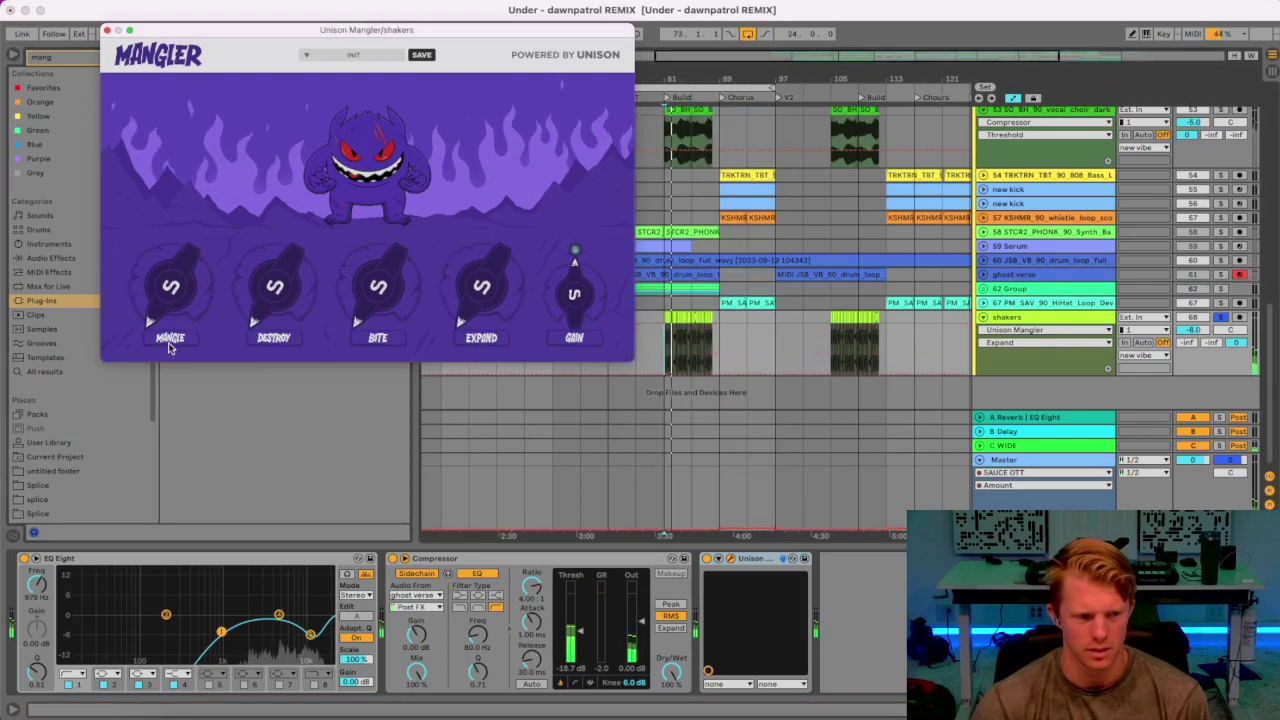
left_click_drag(166, 311, 163, 299)
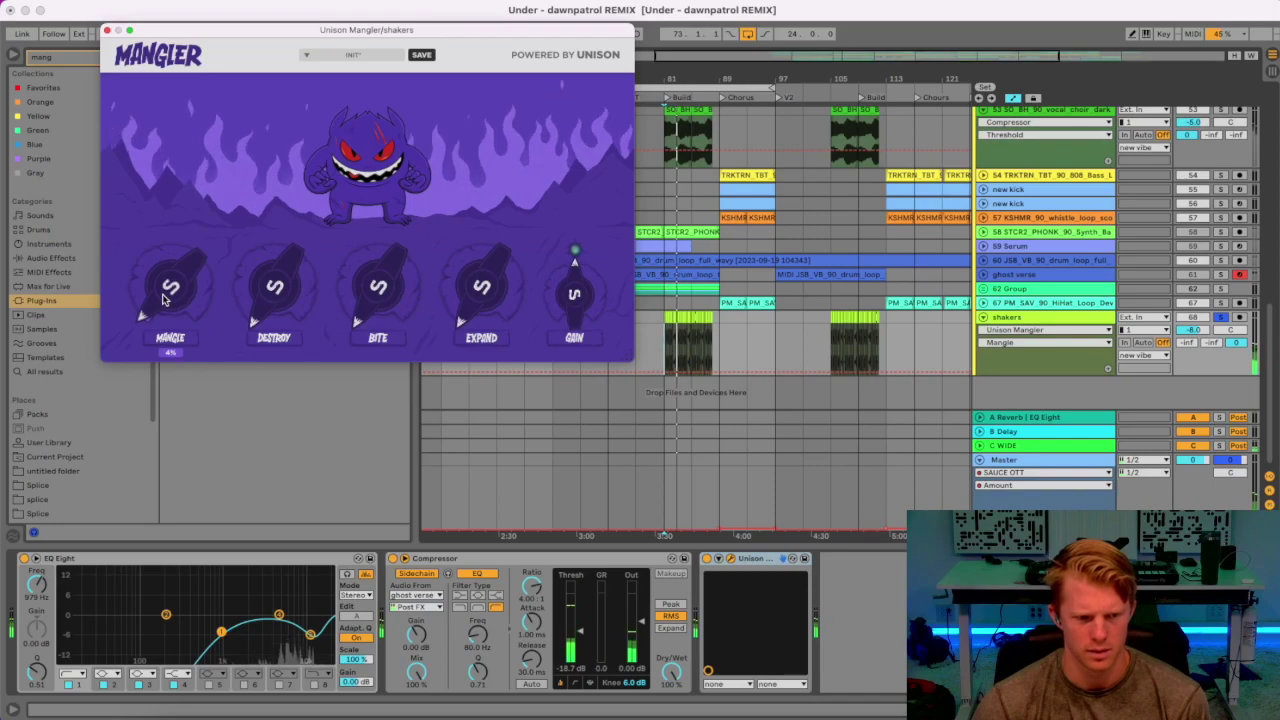
Unsolo the shakers, raise Mangler's Mangle amount slightly within the full mix, and close the plug-in window.
left_click(1220, 317)
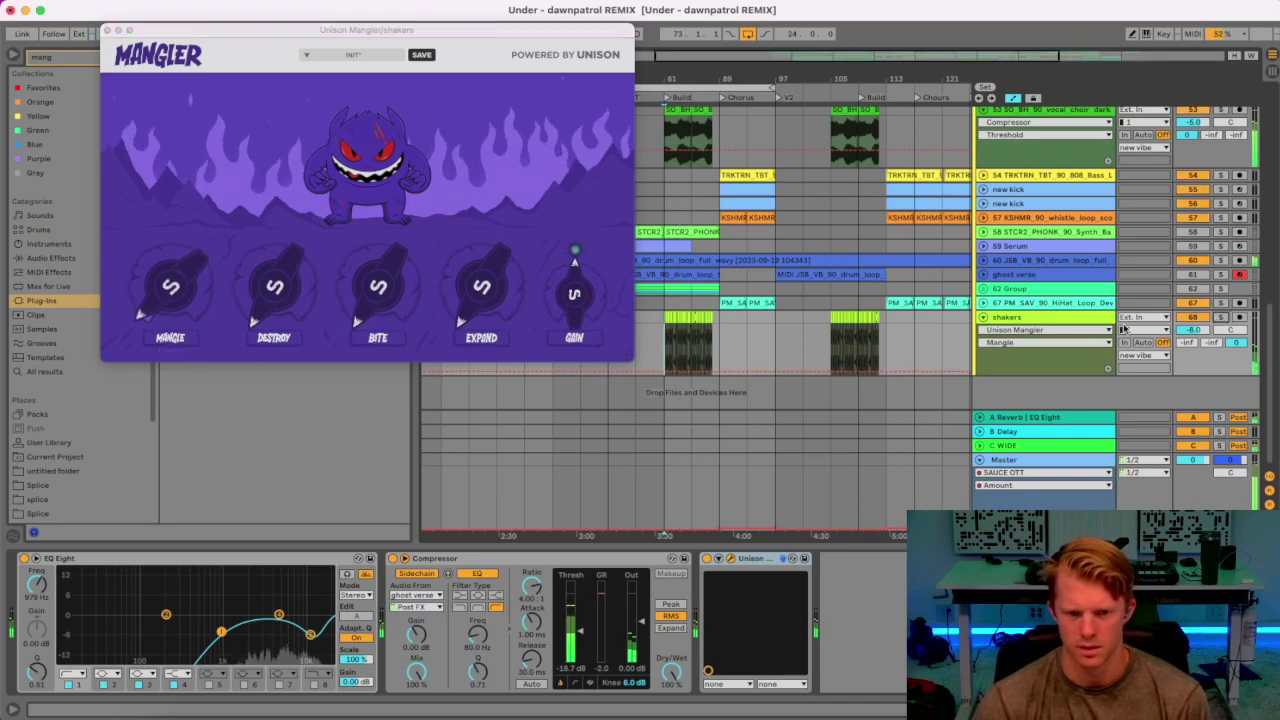
left_click(143, 309)
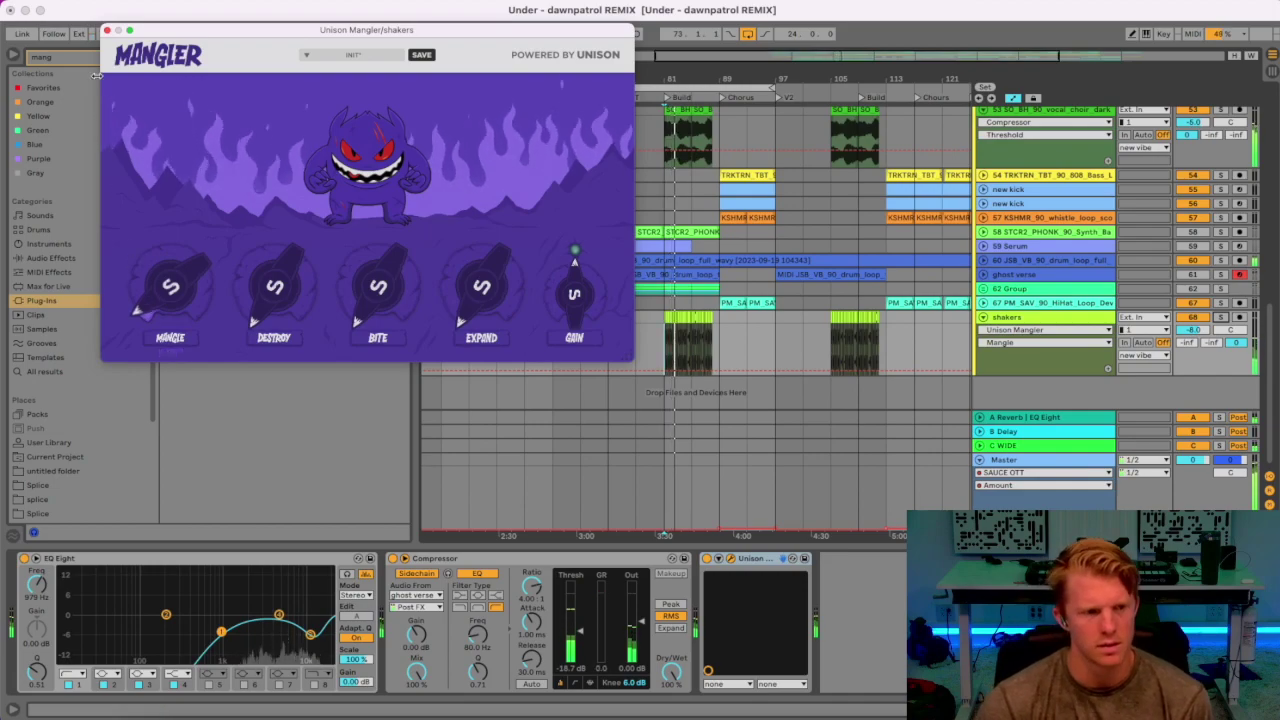
left_click(107, 30)
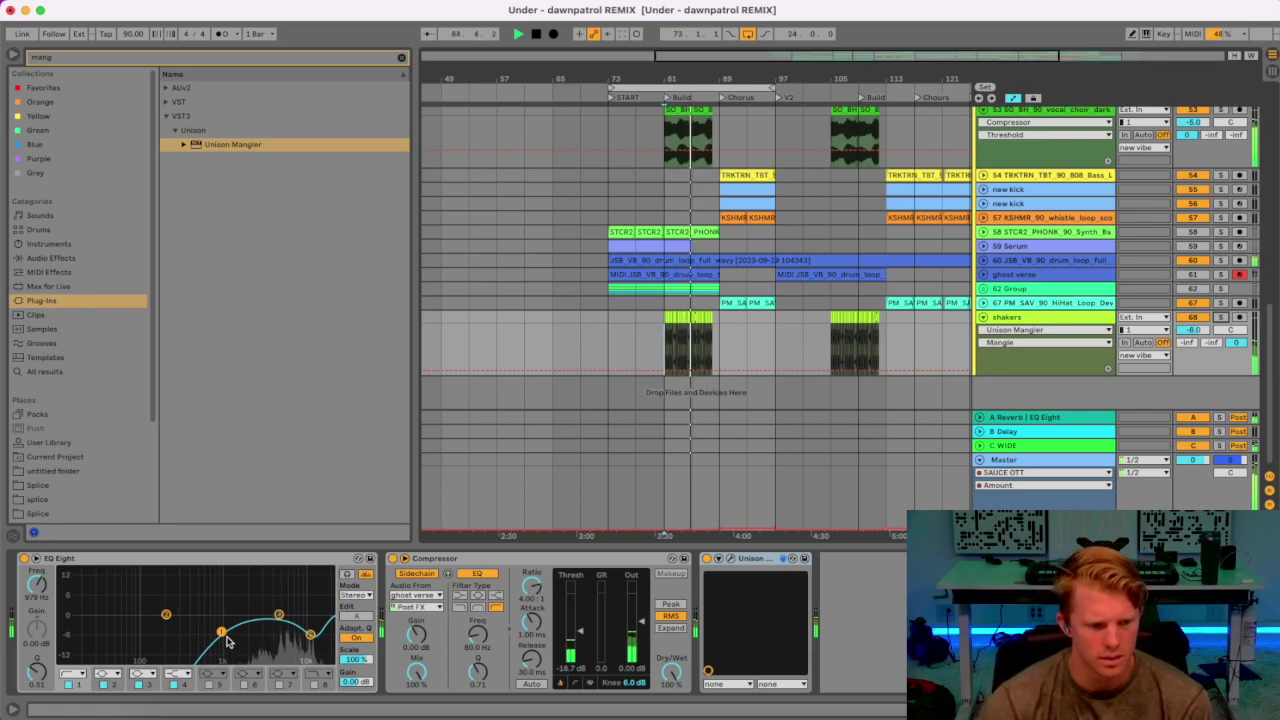
Cut band 2 of the shakers' EQ Eight by 11.3 dB at 4.17 kHz with a Q of 1.03.
left_click_drag(167, 615, 272, 650)
left_click_drag(37, 672, 37, 659)
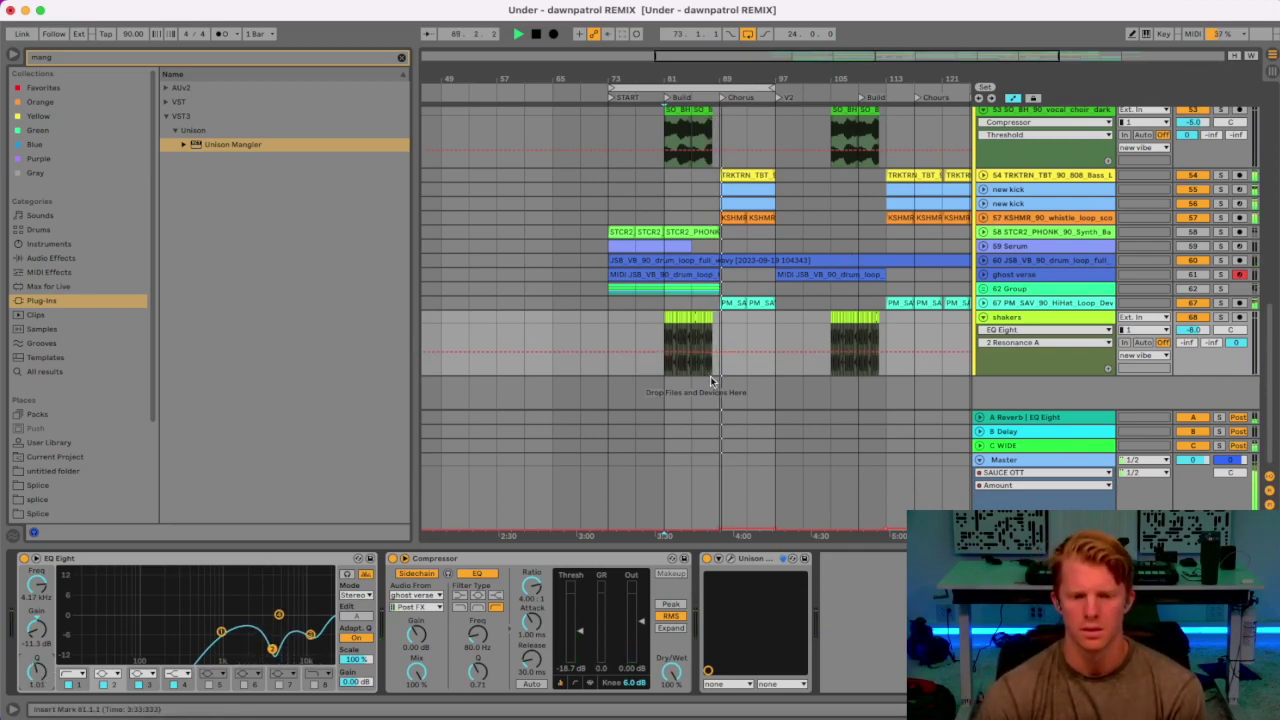
Stop playback, hide the device view, and extend the loop from bar 73 to bar 137.
left_click(614, 326)
key("space")
key("super+alt+l")
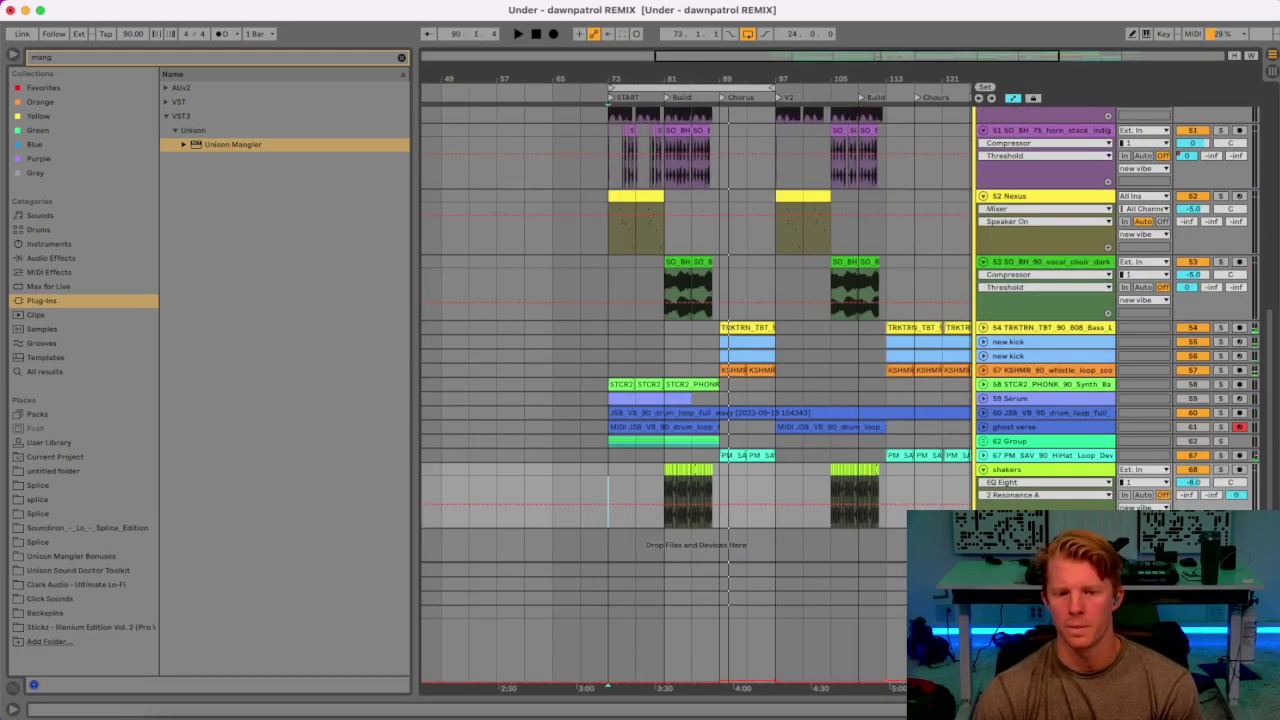
left_click(688, 89)
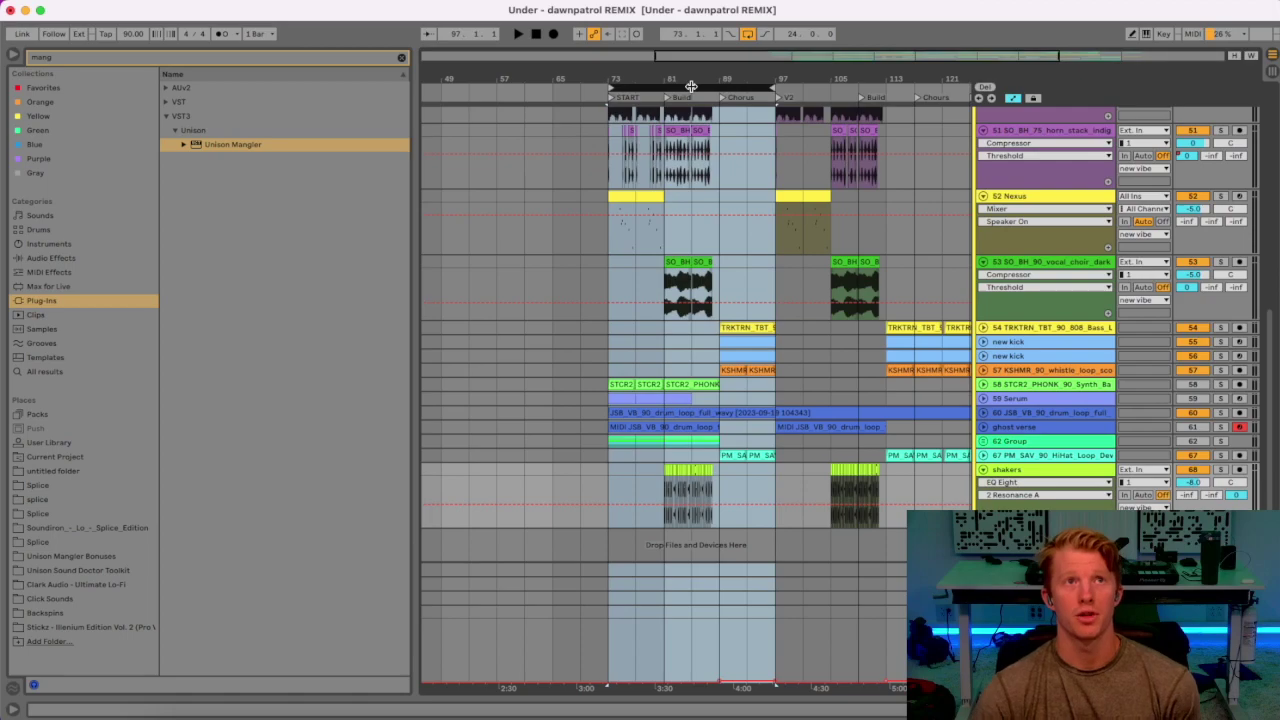
left_click_drag(768, 88, 893, 88)
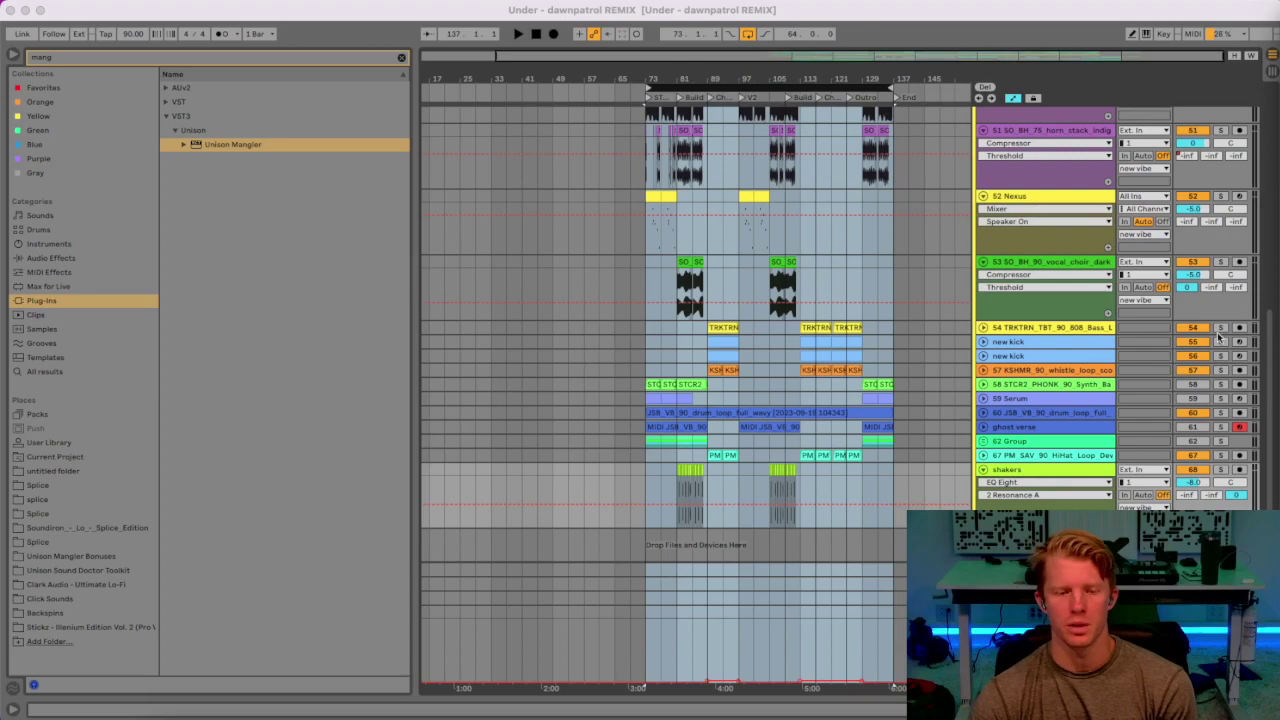
left_click_drag(701, 73, 636, 155)
scroll(984, 377, "up", 3)
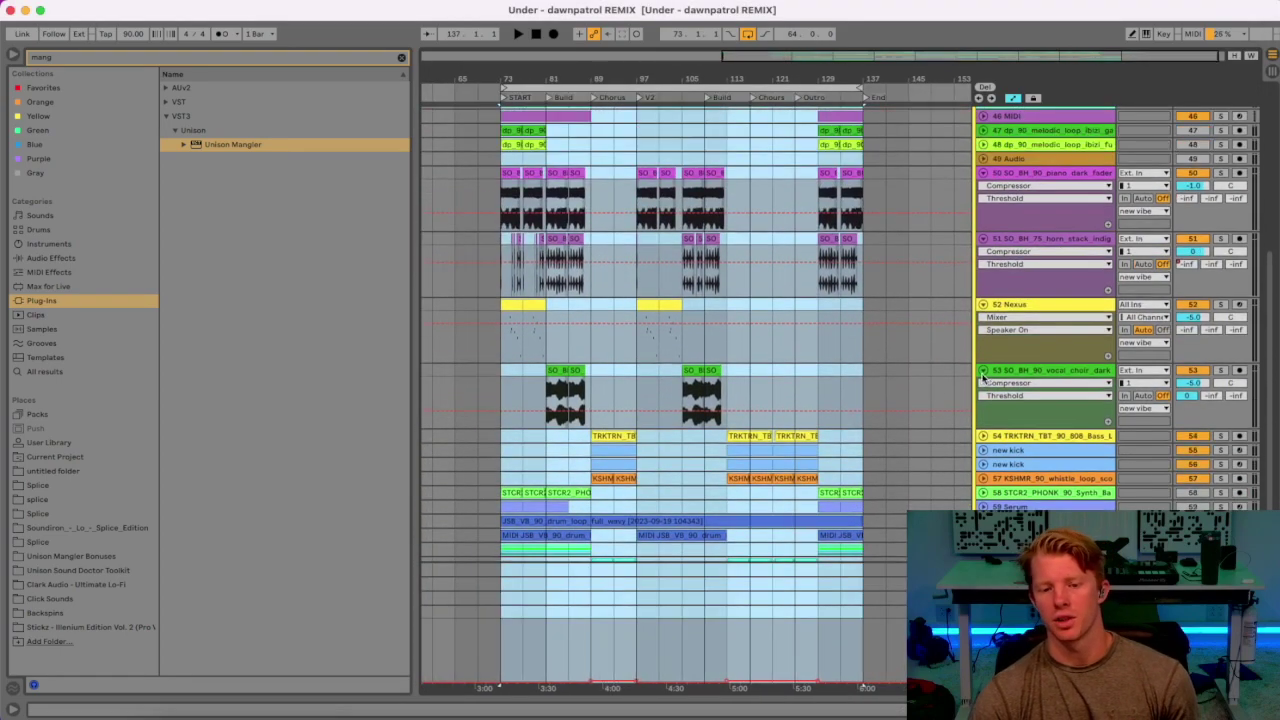
Fold the vocal choir, Nexus, horn stack, piano and shakers tracks, plus audio track 40.
left_click(983, 371)
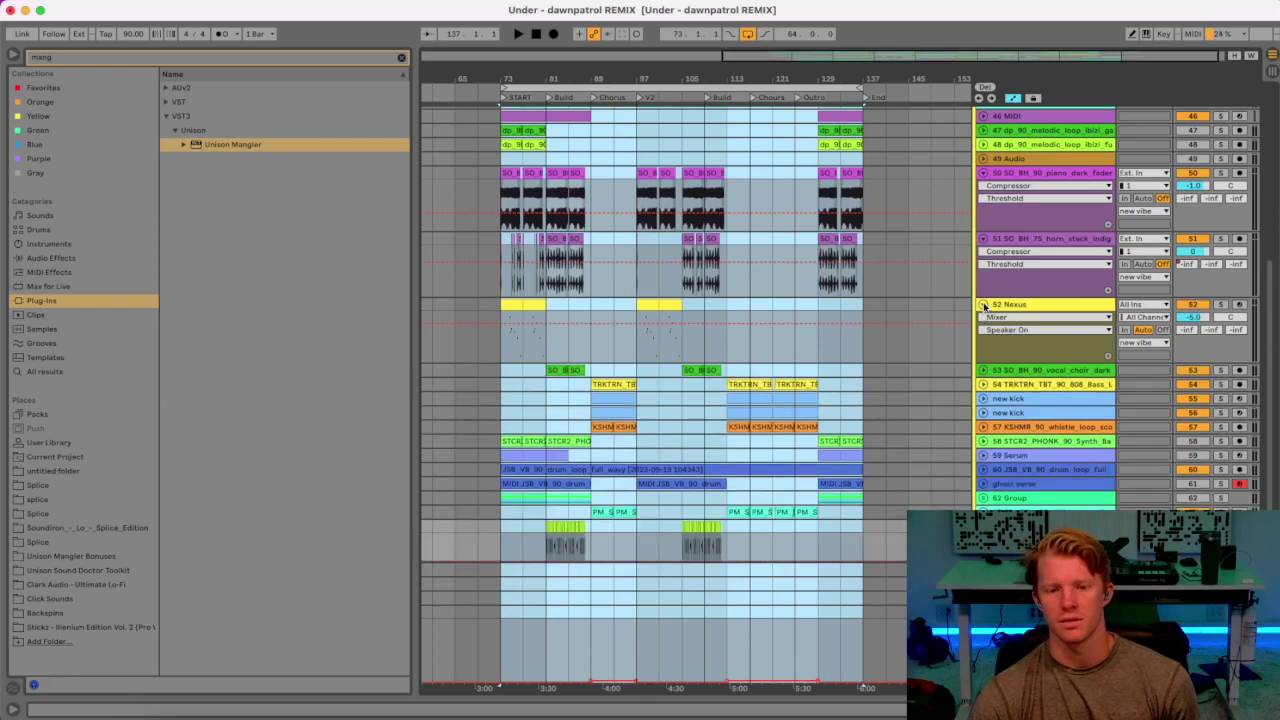
left_click(983, 304)
left_click(983, 239)
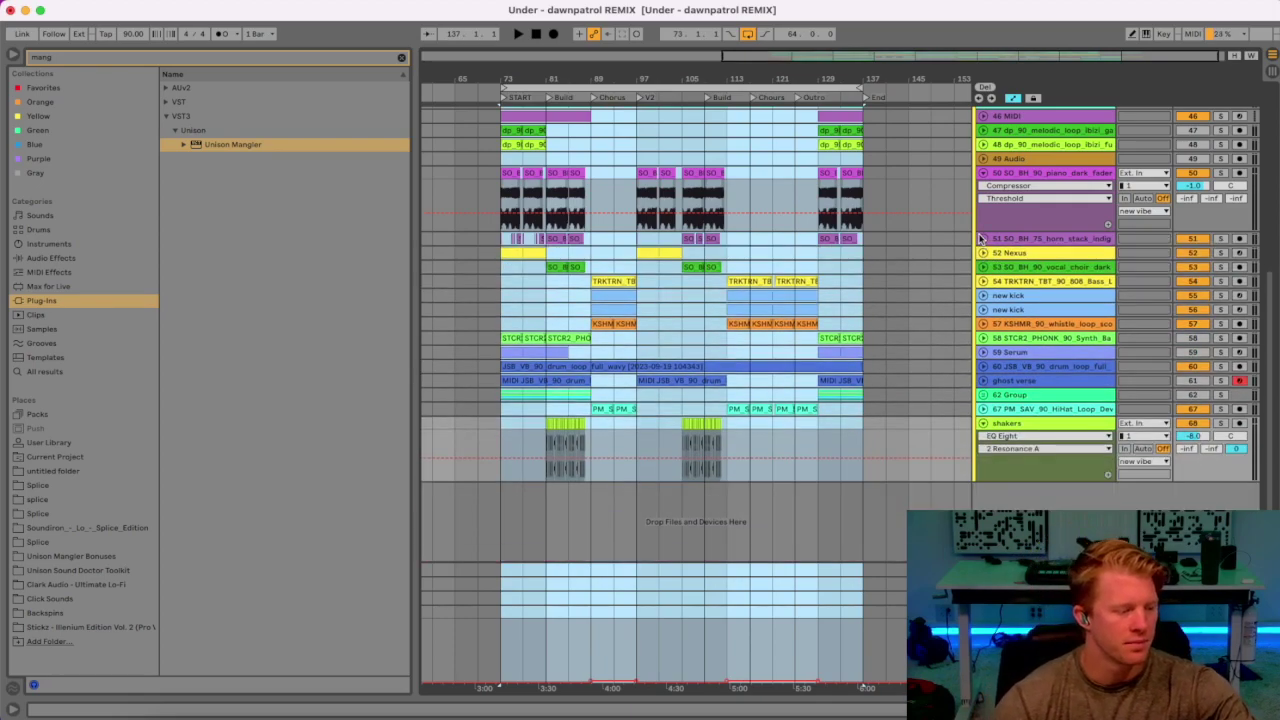
left_click(983, 173)
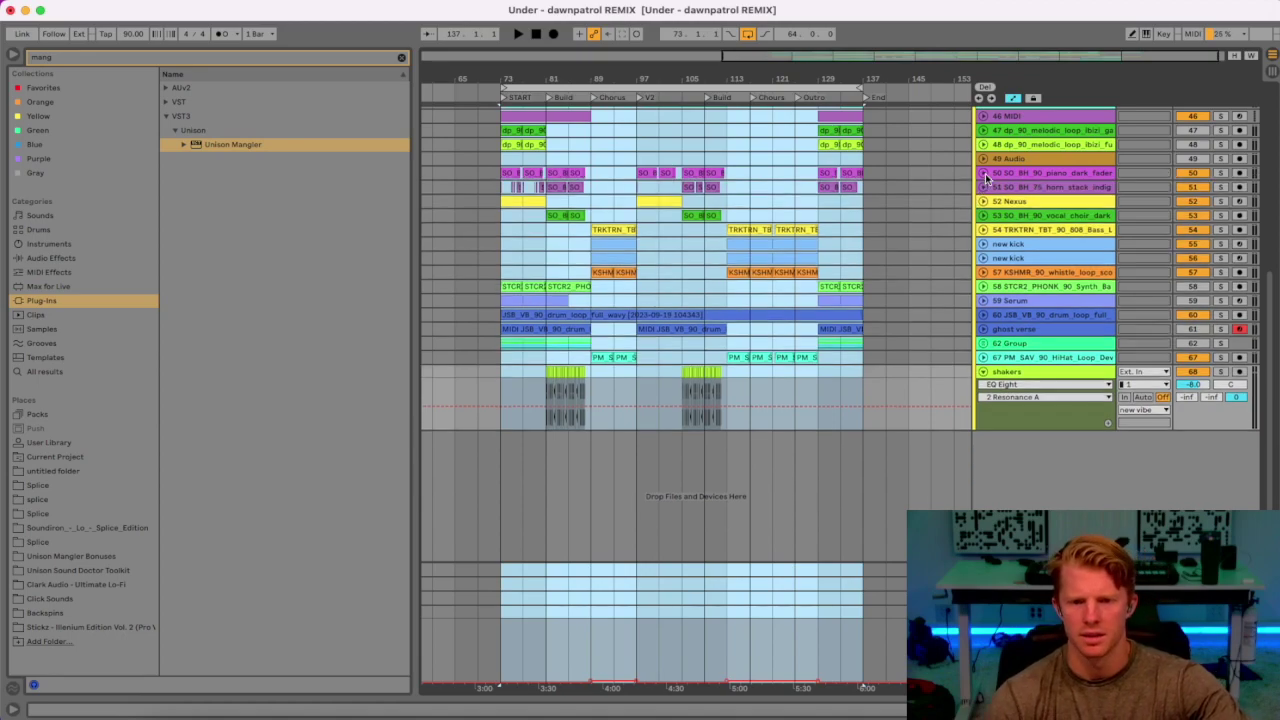
left_click(983, 372)
scroll(995, 391, "up", 5)
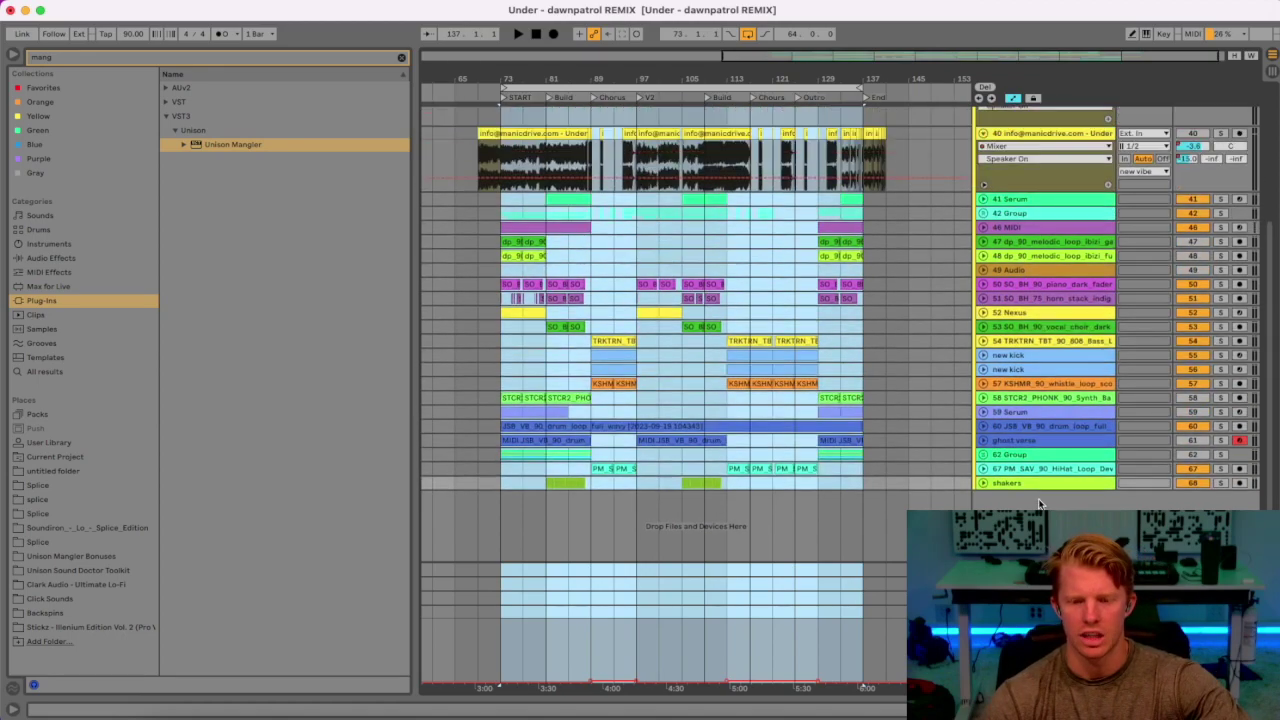
left_click(983, 203)
scroll(1040, 400, "up", 1)
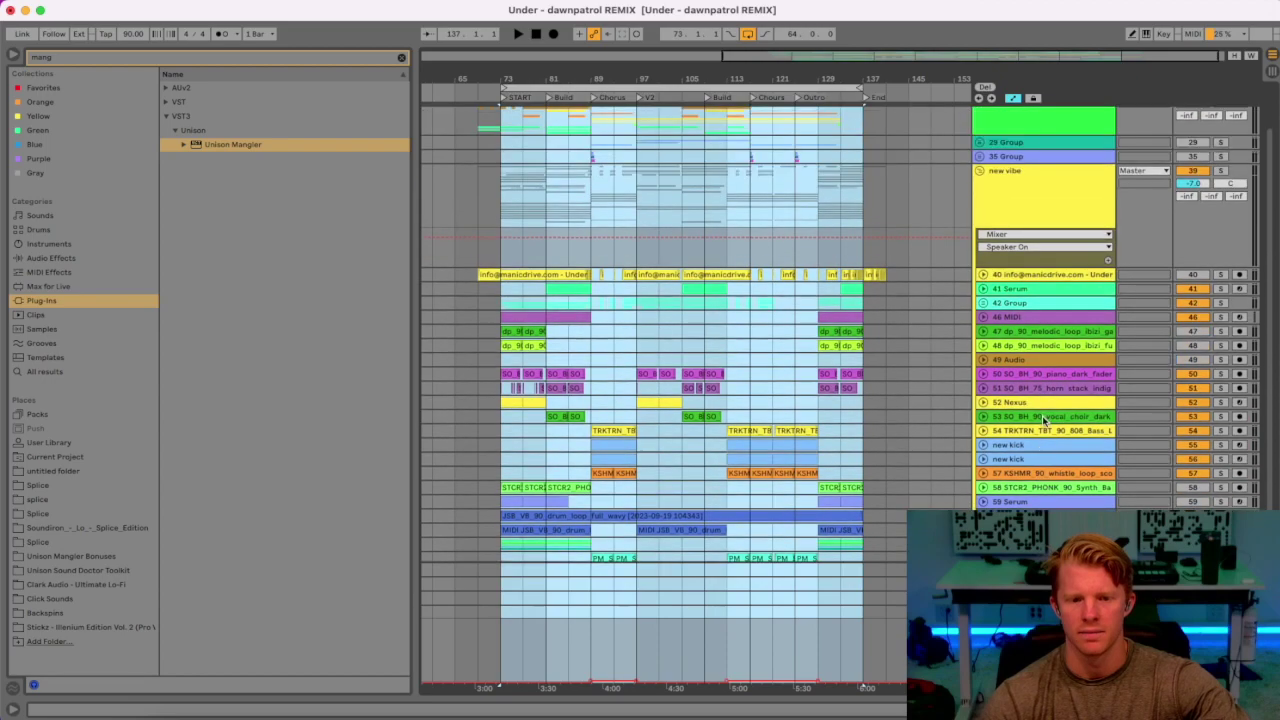
Mute the 42 Group track and play the arrangement from bar 73.
left_click(1036, 157)
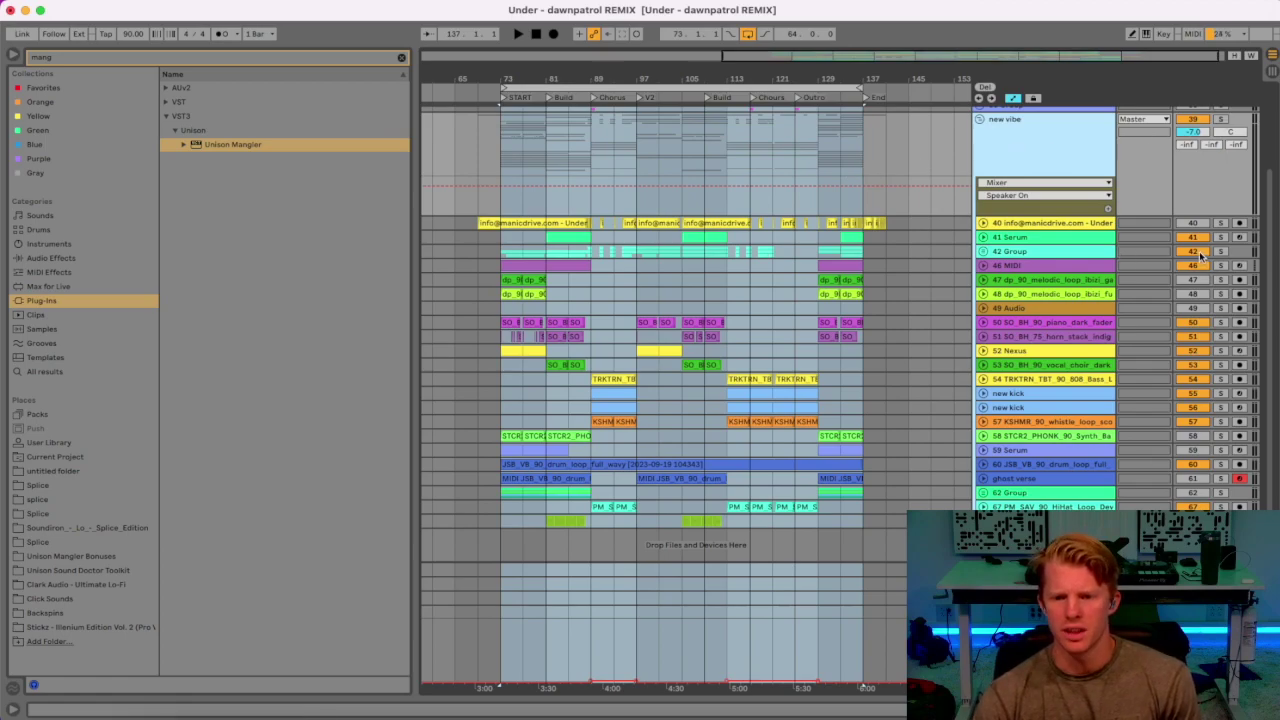
left_click(527, 265)
key("space")
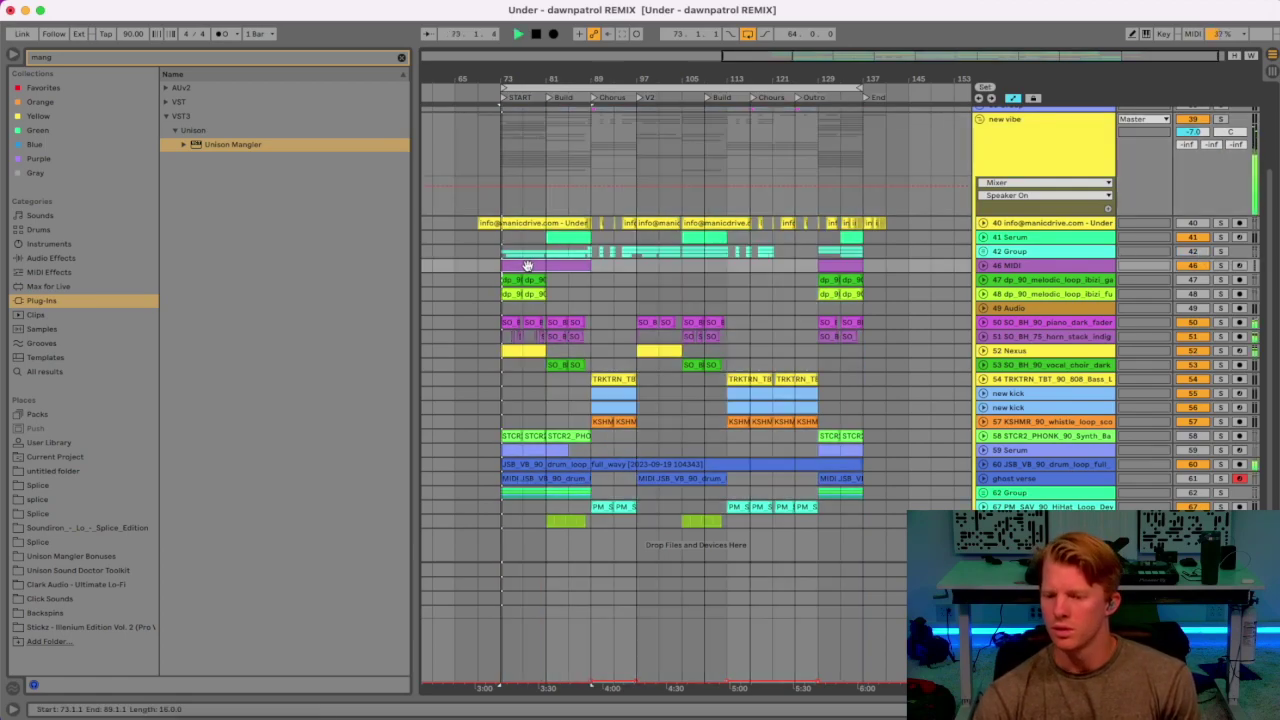
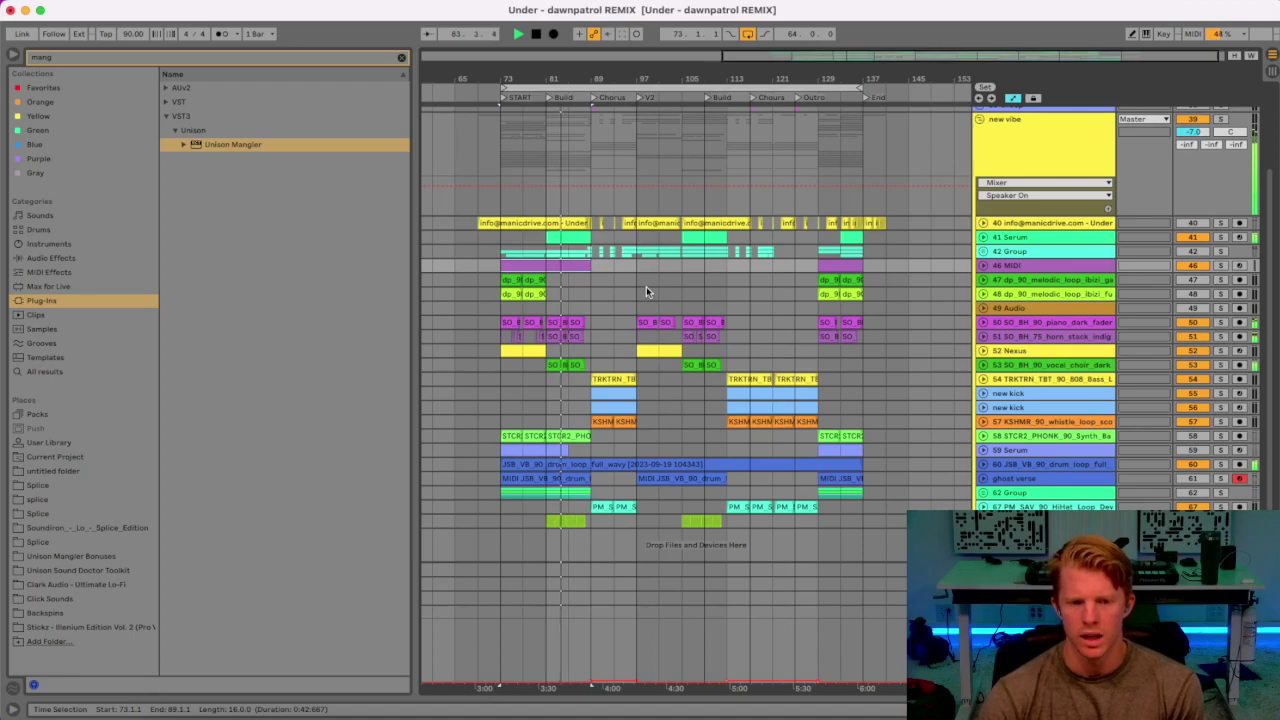
Unfold the vocal choir track, show its sidechained Compressor, and lower the threshold to -23.2 dB during playback.
left_click(983, 365)
key("shift+Tab")
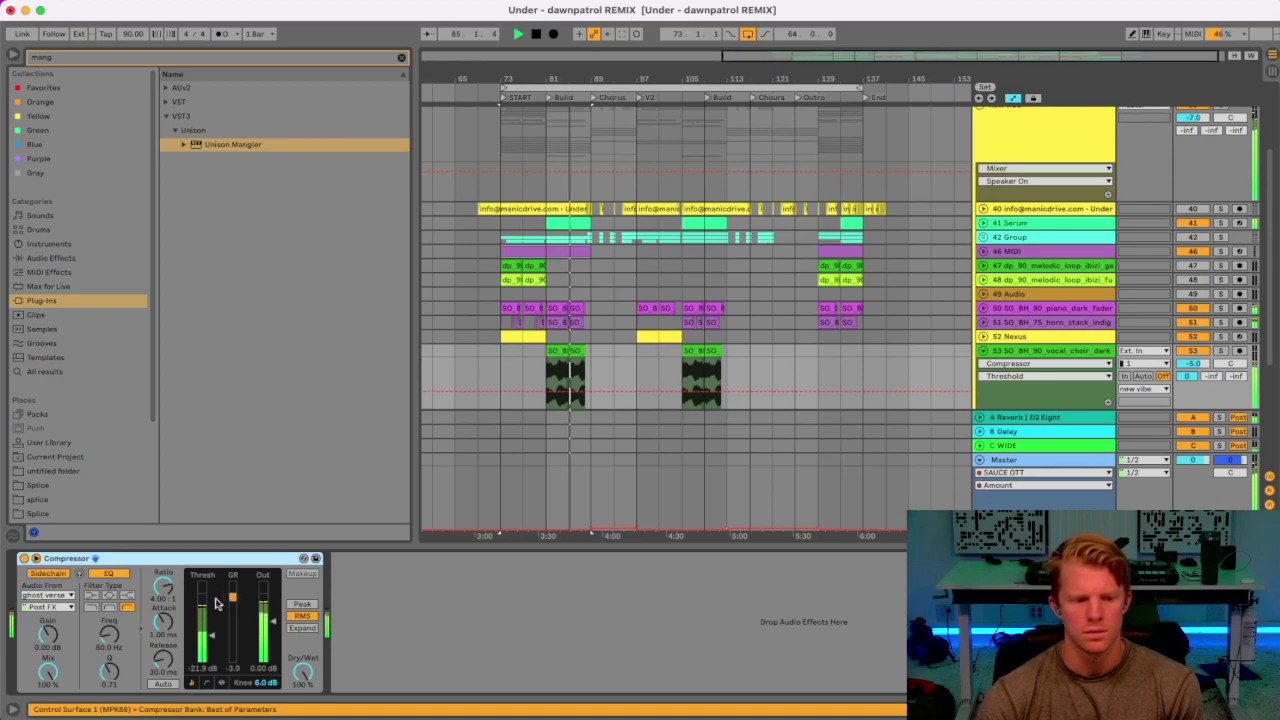
mouse_move(215, 640)
left_mouse_down()
mouse_move(215, 659)
mouse_move(211, 642)
left_mouse_up()
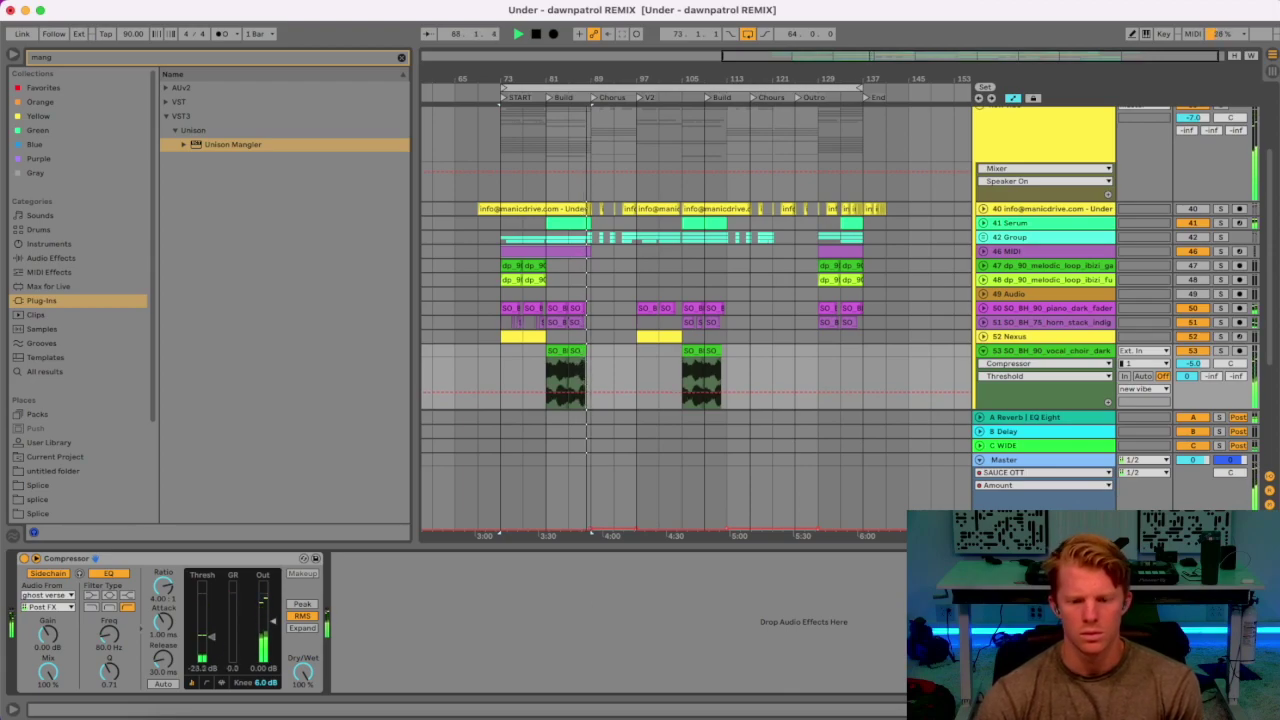
Show the vocal choir track's Track Volume automation around the start of the Chorus.
scroll(598, 332, "down", 5)
left_click(1192, 178)
left_click_drag(590, 62, 590, 191)
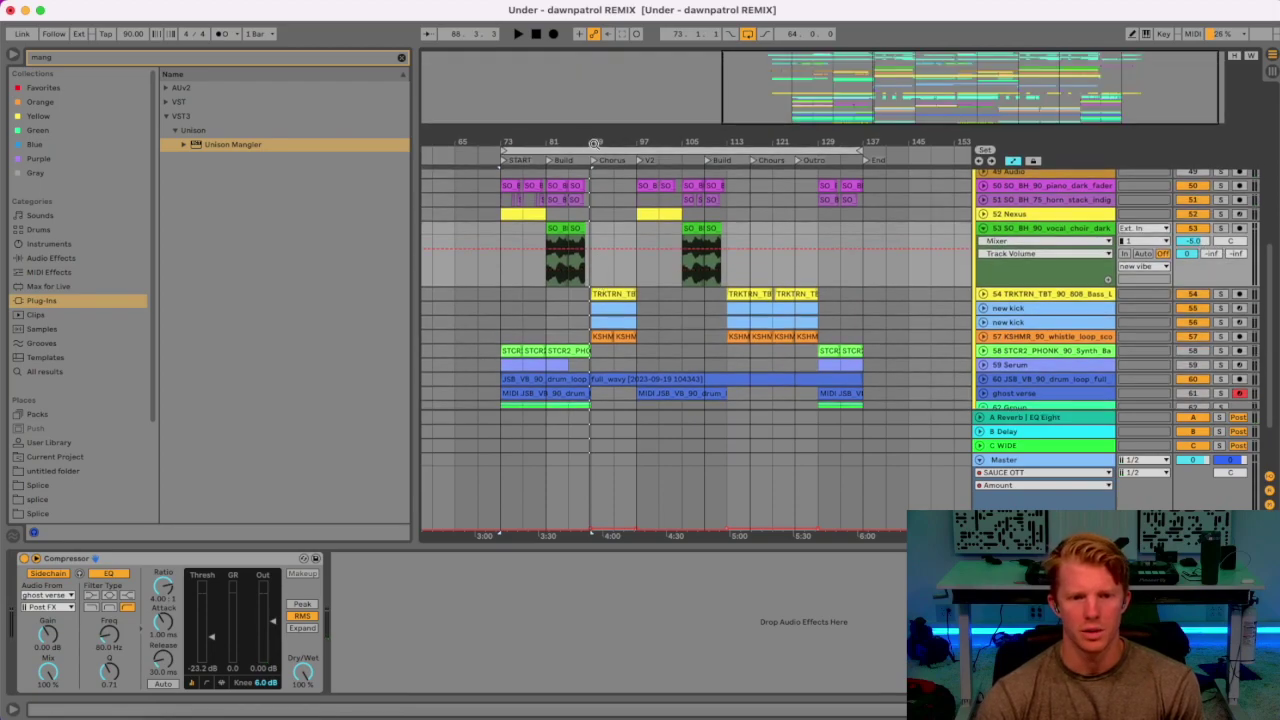
Try dropping the vocal choir's track volume to -inf after its first Build clips, and undo the change.
mouse_move(598, 122)
left_mouse_down()
mouse_move(713, 121)
mouse_move(757, 88)
mouse_move(751, 77)
mouse_move(731, 190)
mouse_move(686, 214)
left_mouse_up()
right_click(704, 243)
left_click(790, 374)
key("super+z")
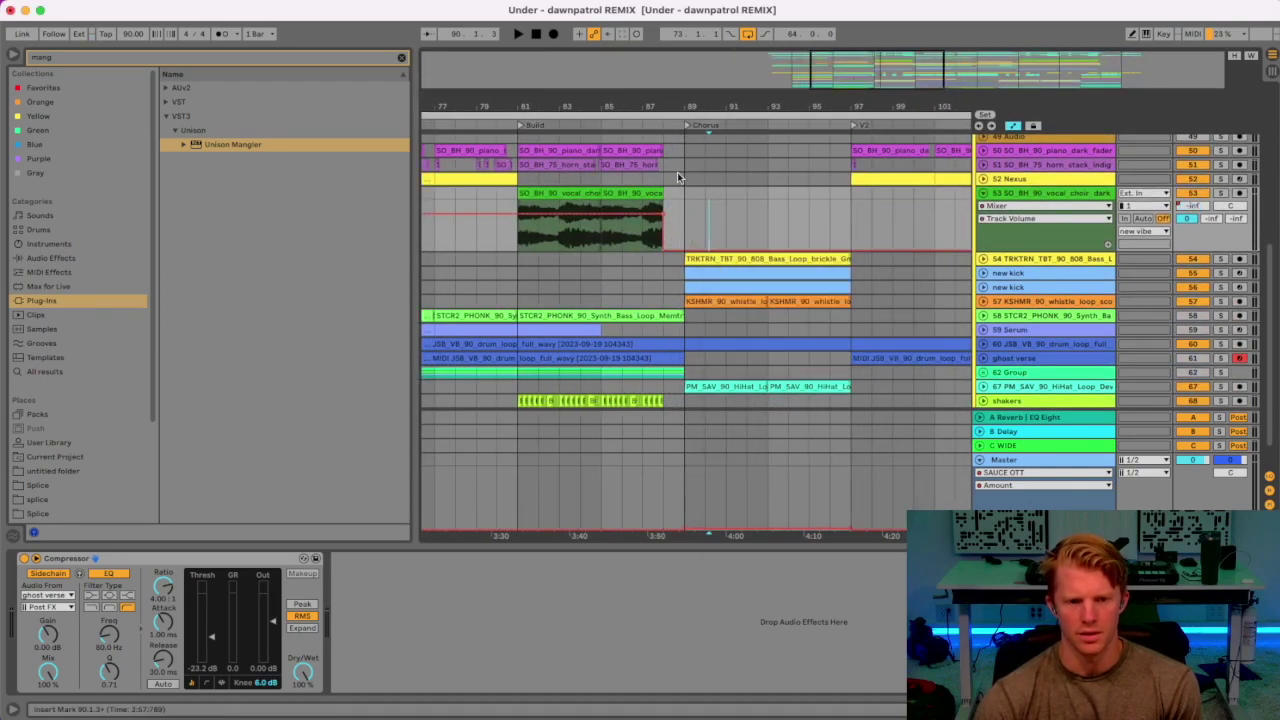
left_click_drag(703, 107, 585, 103)
key("super+shift+z")
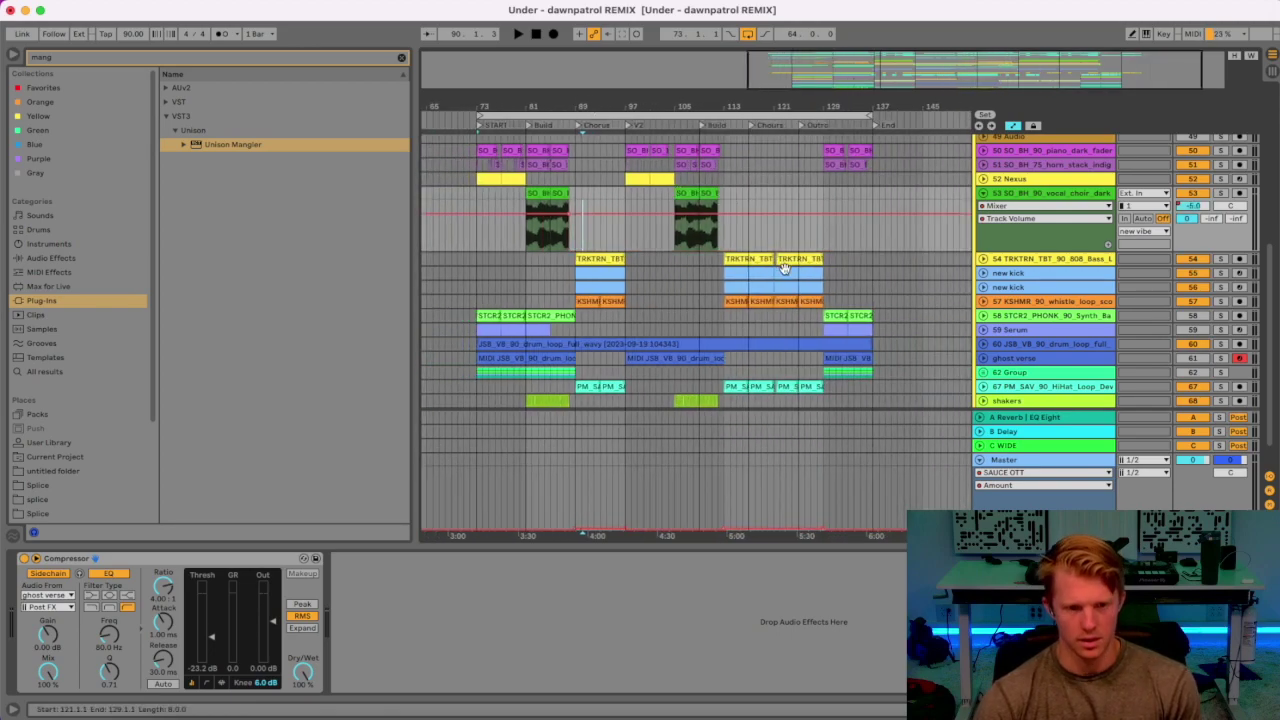
Automate the vocal choir's track volume down to -inf after its Build clips and play the transition into the Chorus.
left_click_drag(672, 211, 572, 214)
left_click(718, 213)
left_click_drag(718, 213, 718, 250)
left_click(565, 124)
left_click_drag(574, 108, 593, 127)
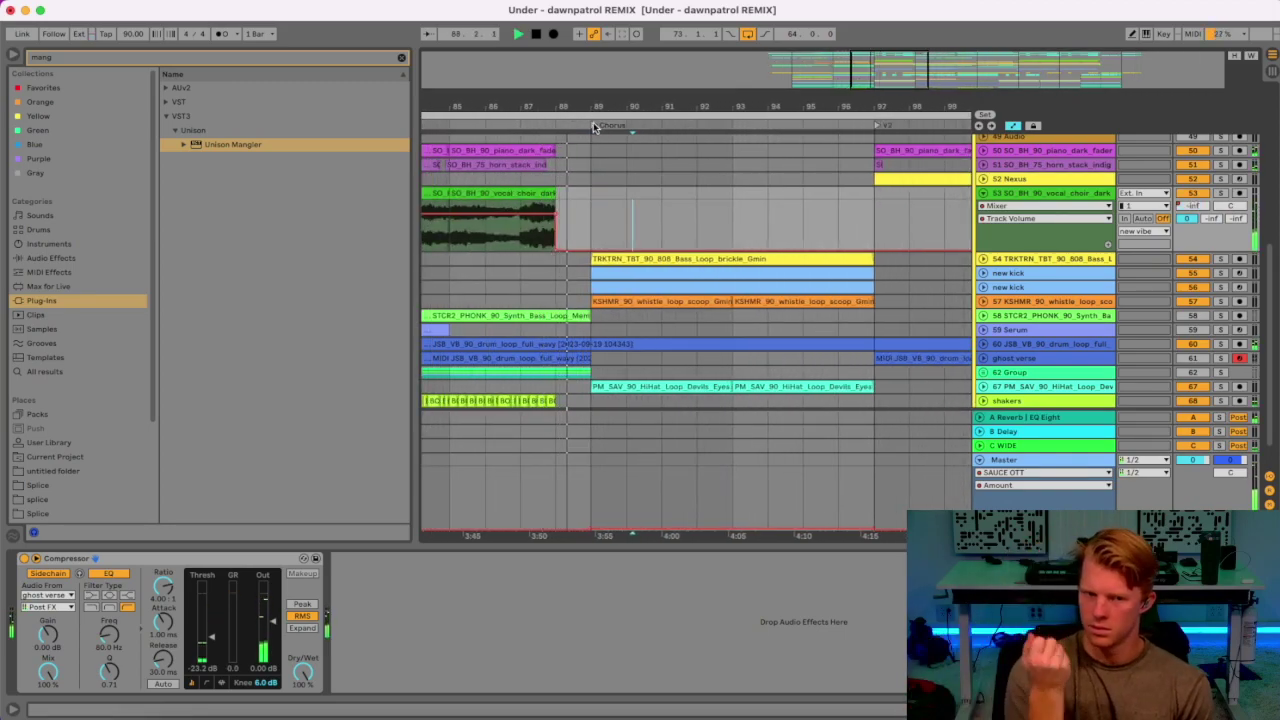
Try automating the vocal choir's A-Reverb send down to -inf after the first Build clips, and undo it.
left_click(1185, 219)
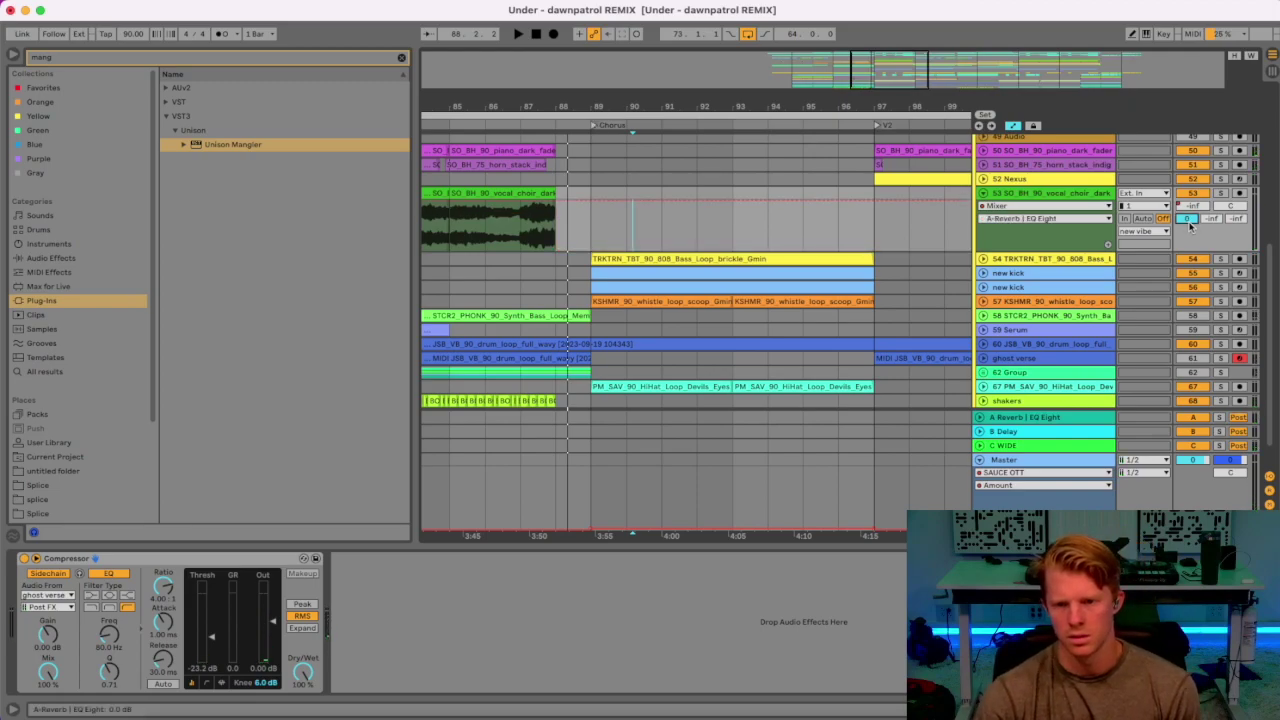
left_click_drag(573, 202, 562, 246)
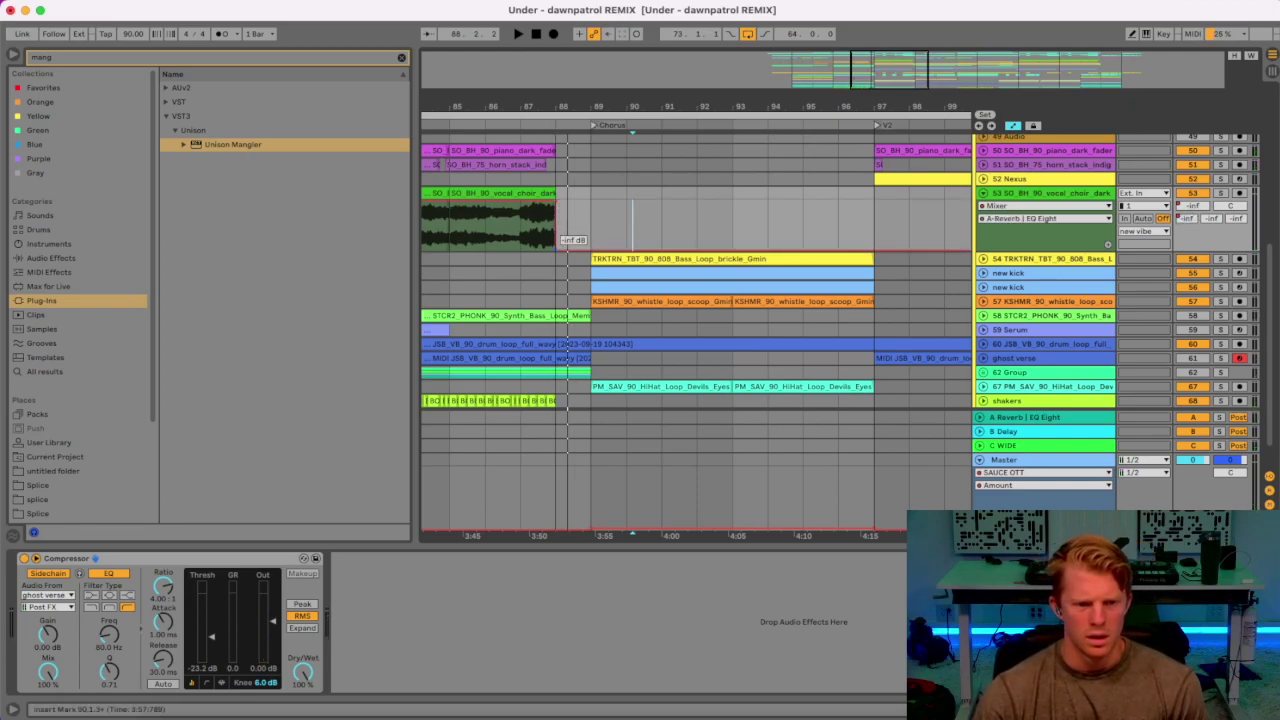
scroll(567, 240, "down", 5)
key("super+z")
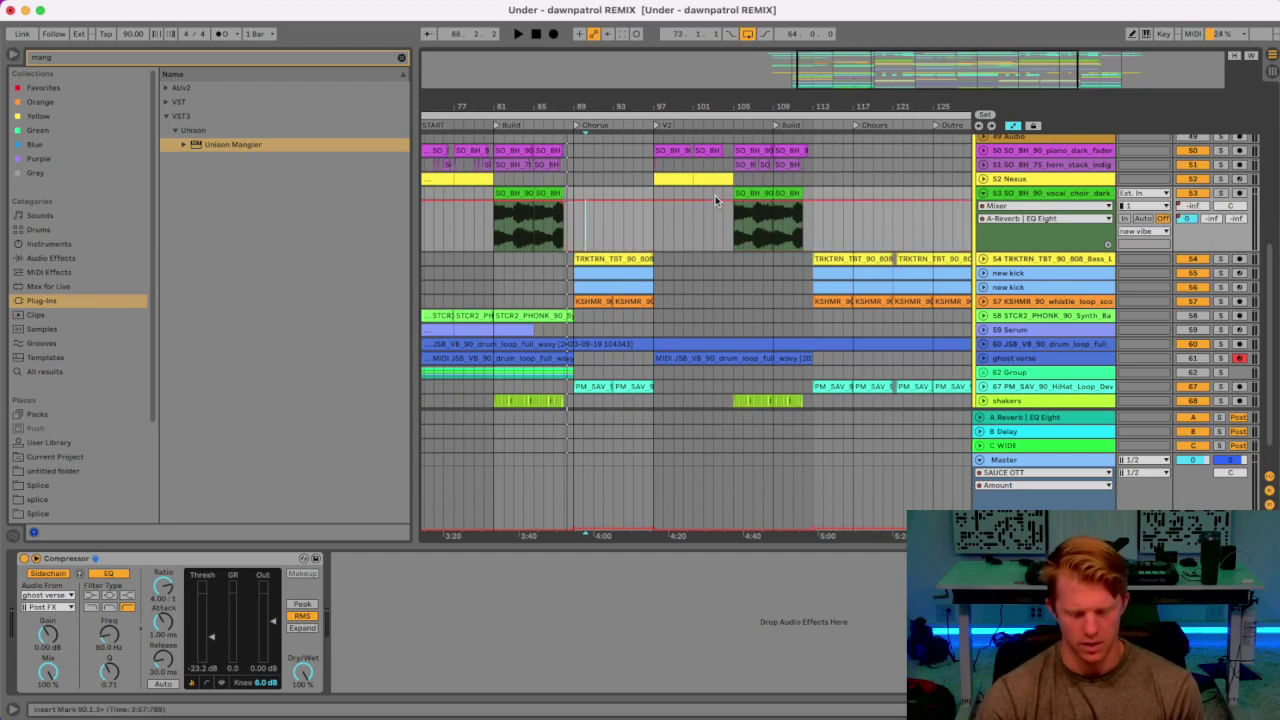
Automate the vocal choir's A-Reverb send to -inf between its two Build sections and play the transition into the Chorus.
left_click_drag(734, 203, 733, 249)
left_click_drag(569, 202, 565, 247)
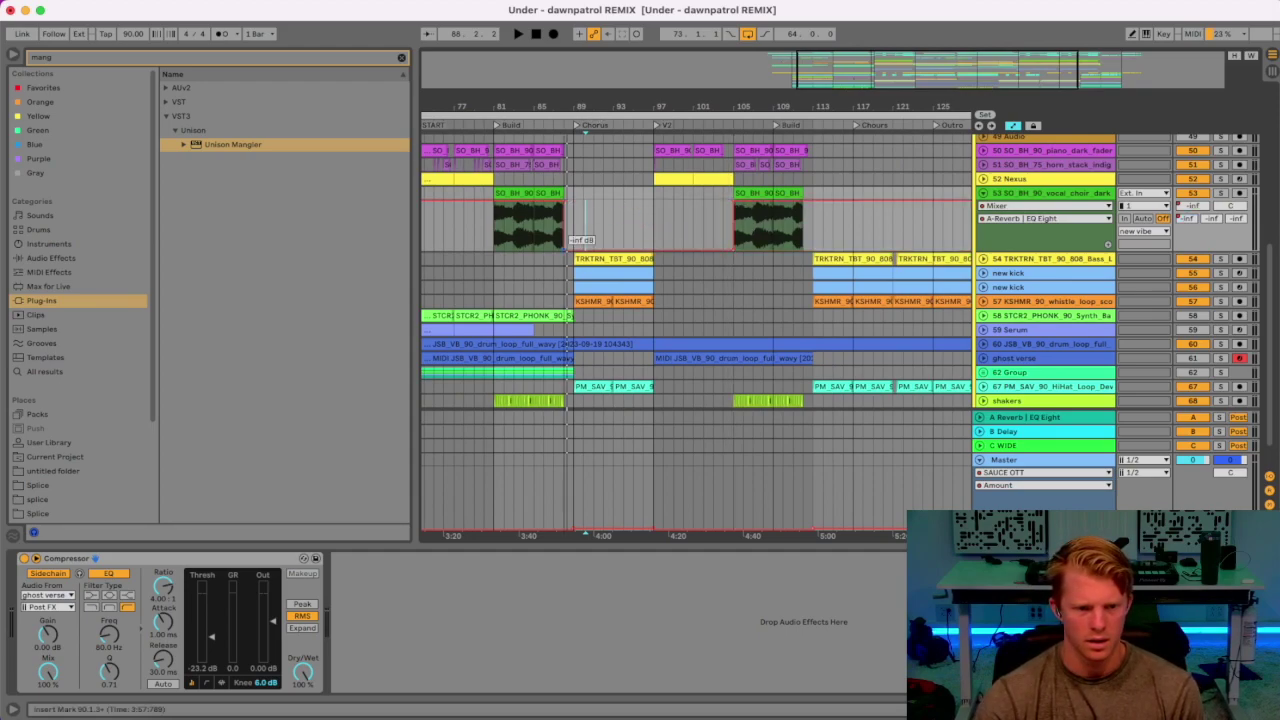
left_click(557, 131)
left_click_drag(570, 105, 585, 185)
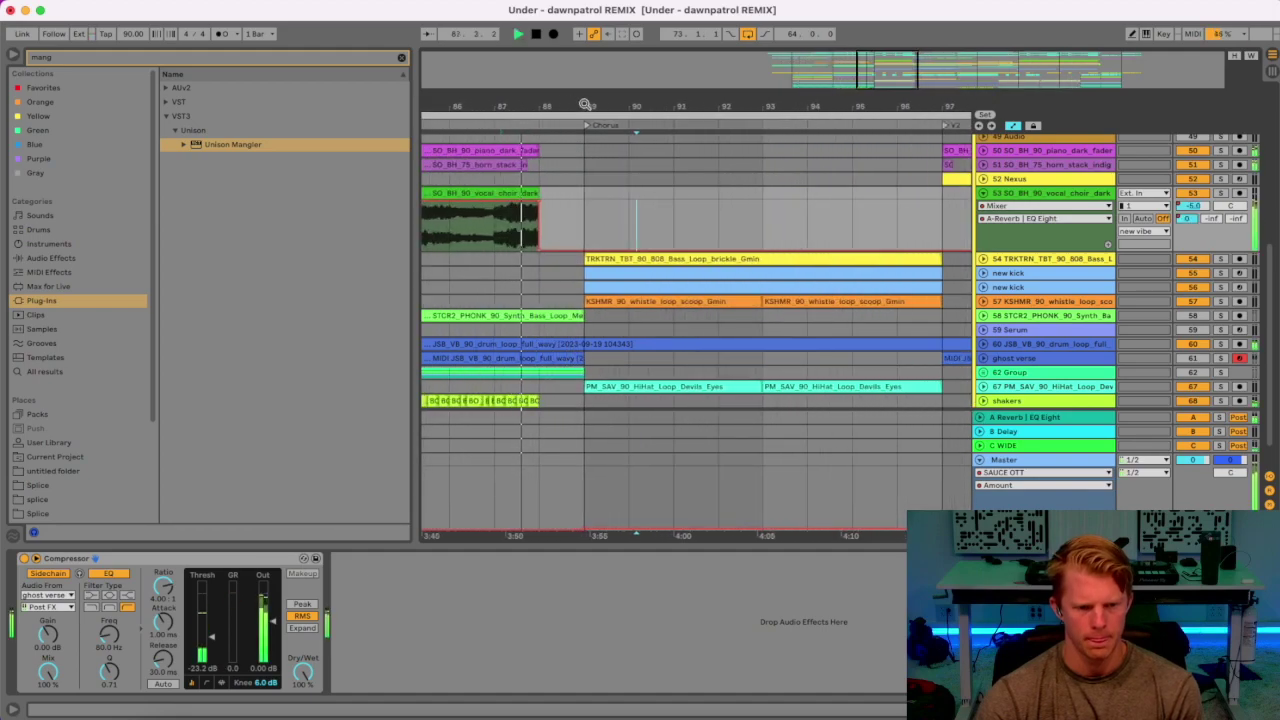
key("space")
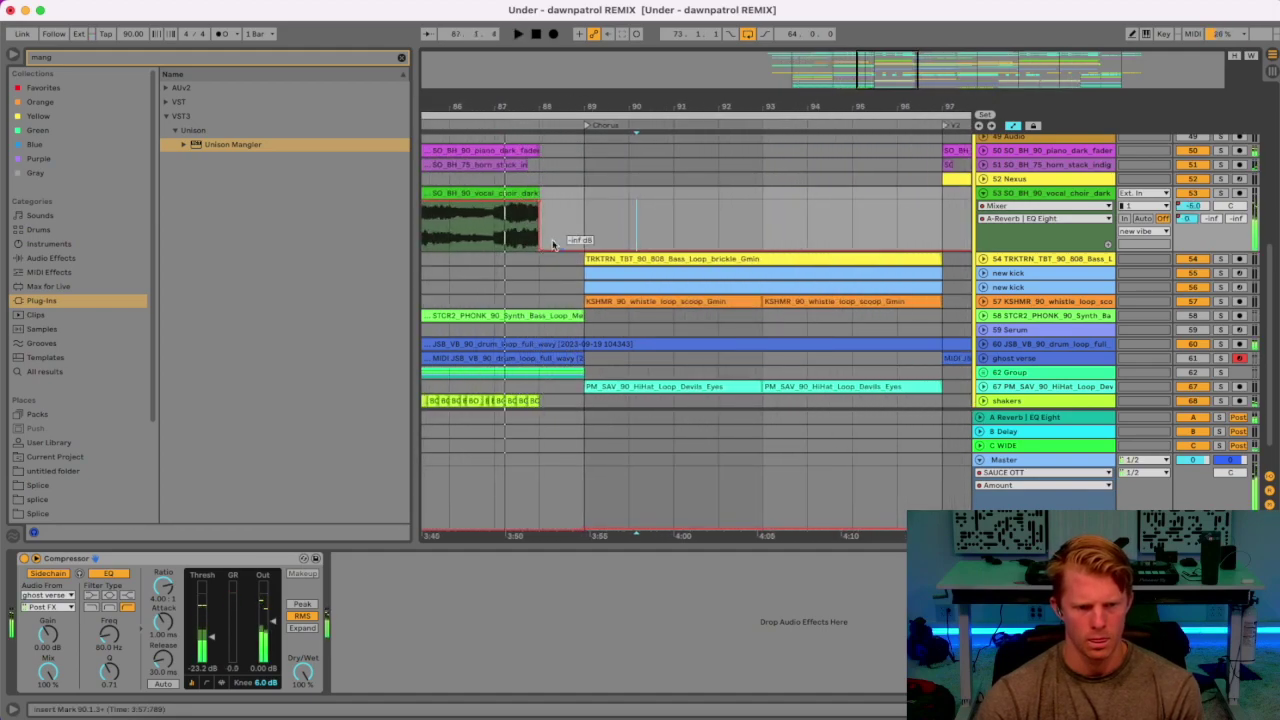
Move the drop in the vocal choir's A-Reverb send automation back to bar 87 and play the transition from bar 86.
left_click_drag(537, 218, 494, 234)
left_click(465, 233)
key("space")
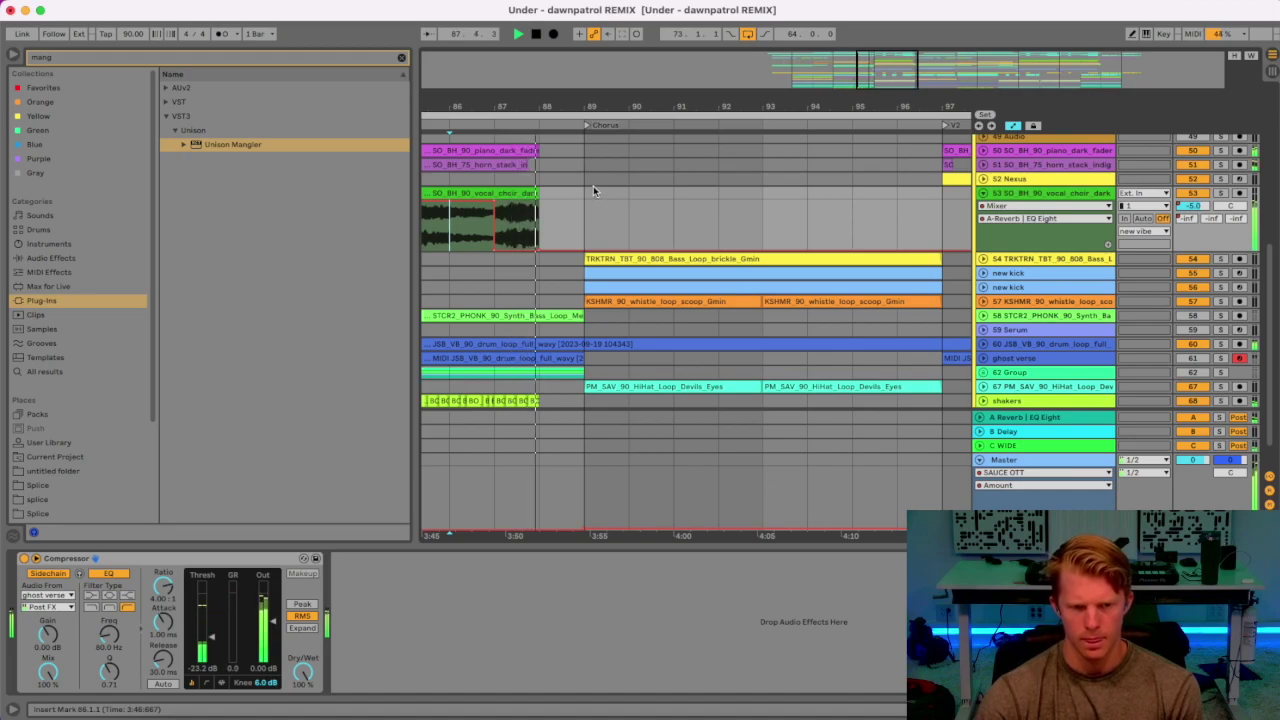
key("space")
Reshape the choir's A-Reverb send drop into a curved fade from bar 87 to the end of the clips, and play it.
left_click_drag(495, 249, 494, 247)
key("space")
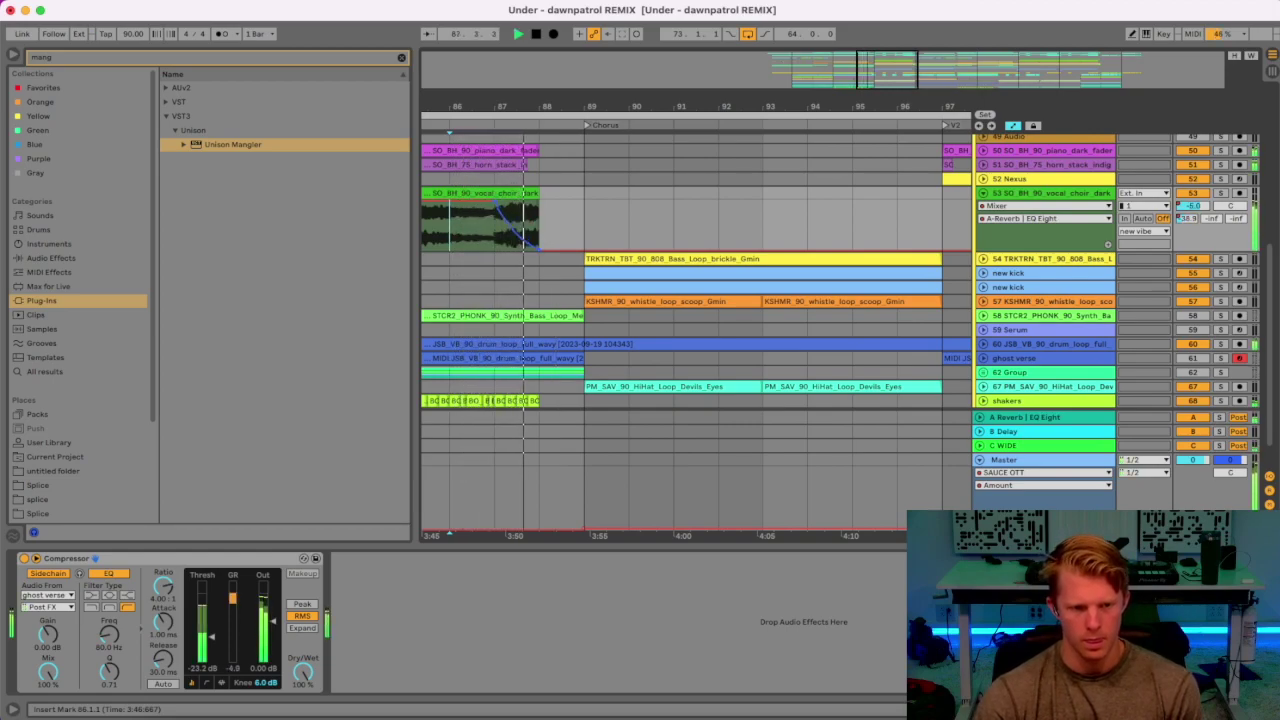
left_click_drag(520, 237, 513, 238)
key("space")
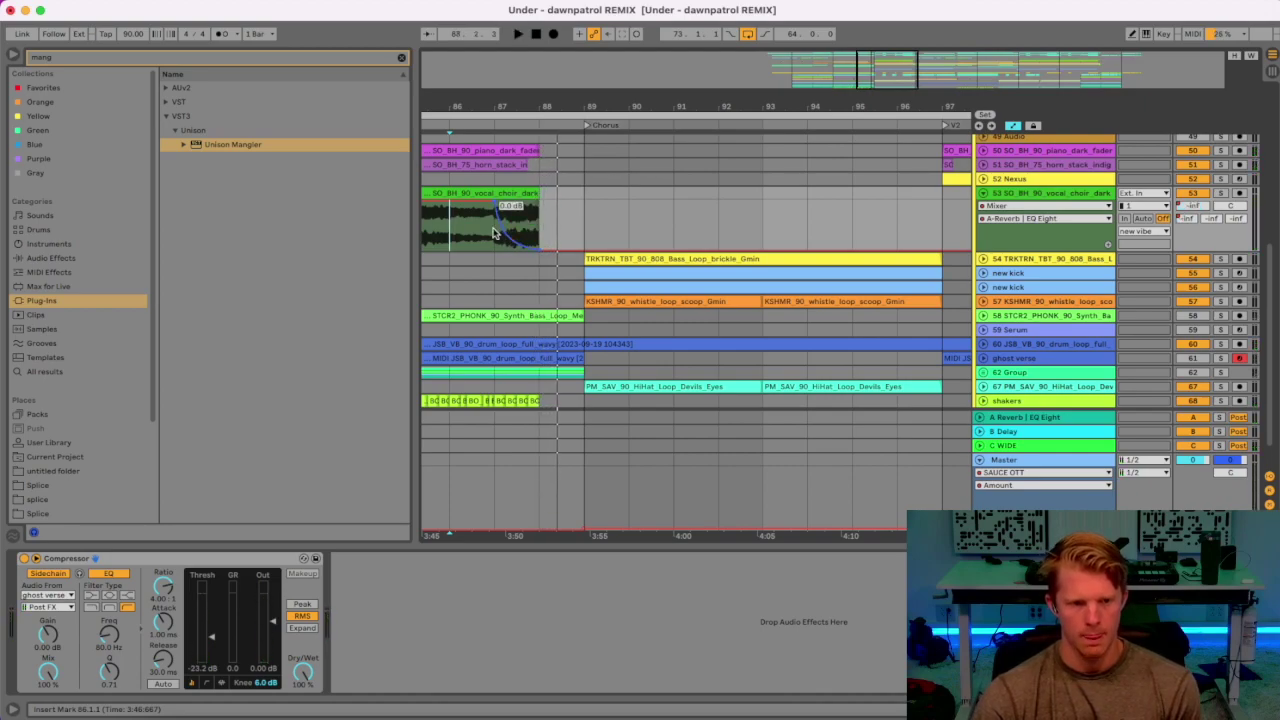
key("space")
left_click(496, 242)
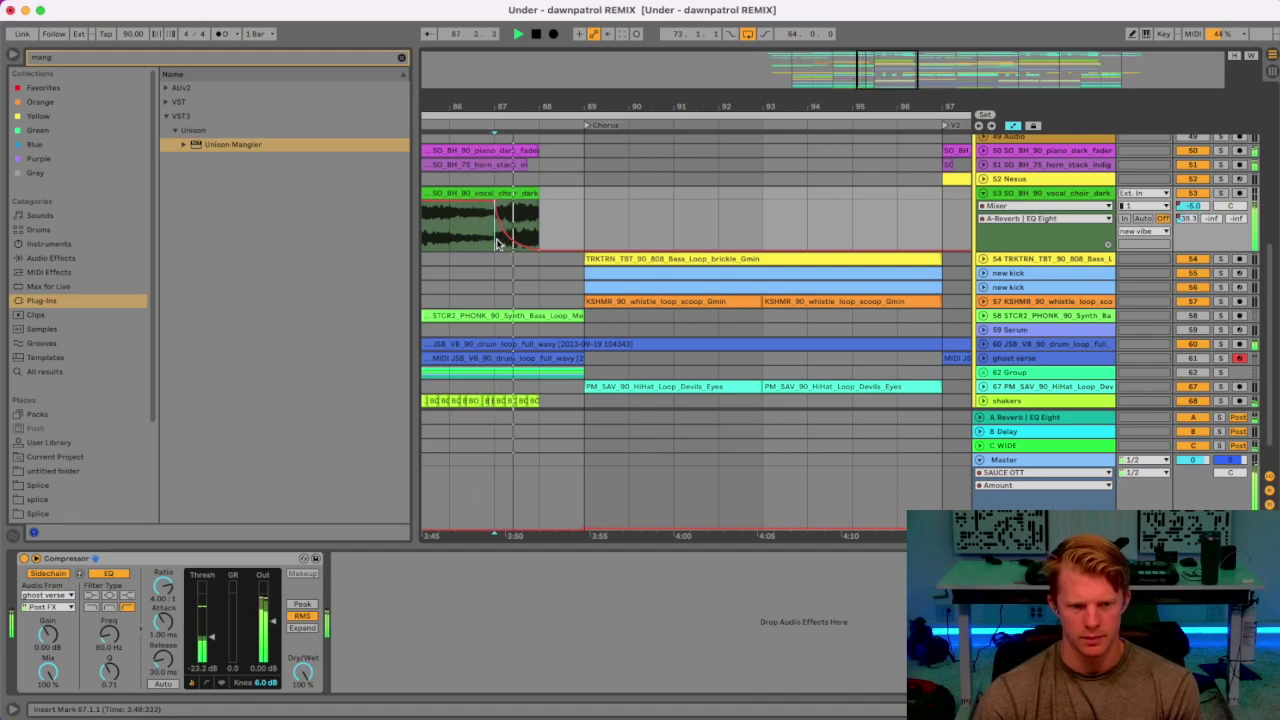
key("space")
left_click(1188, 218)
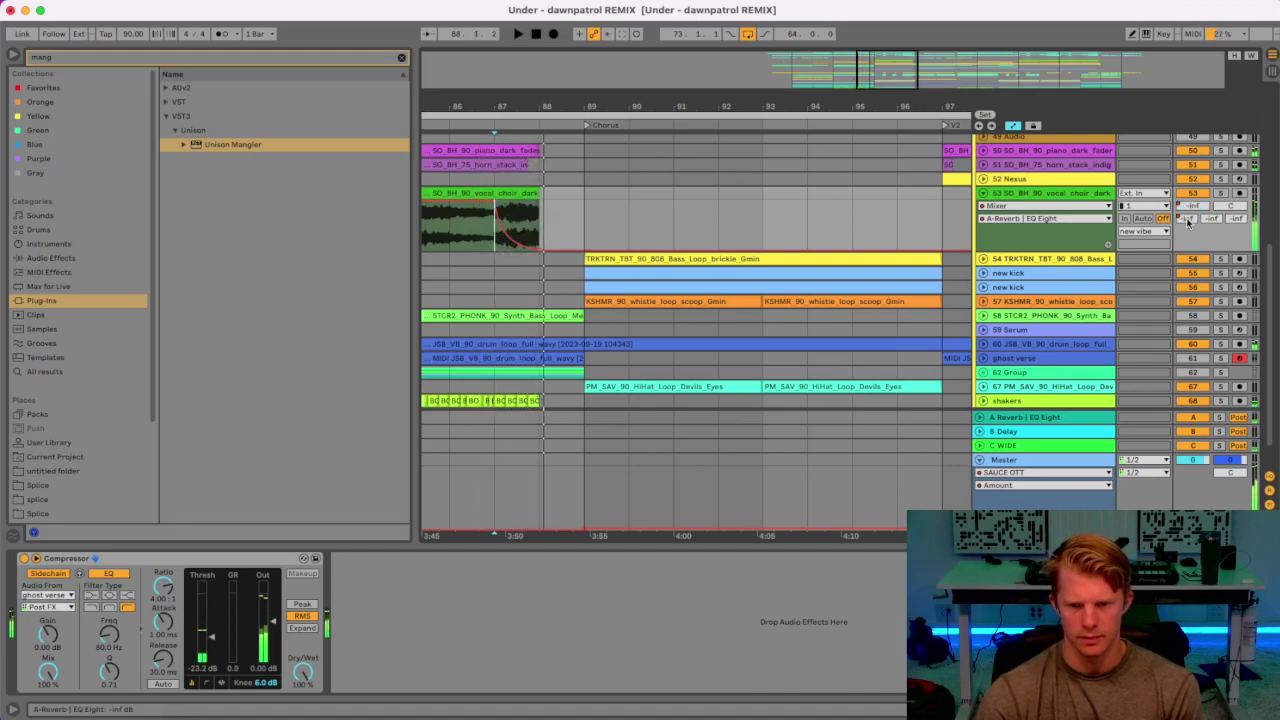
Copy the vocal choir's first Build section, bars 81 to 89, with its automation onto the second Build at bar 105.
scroll(1188, 222, "up", 5)
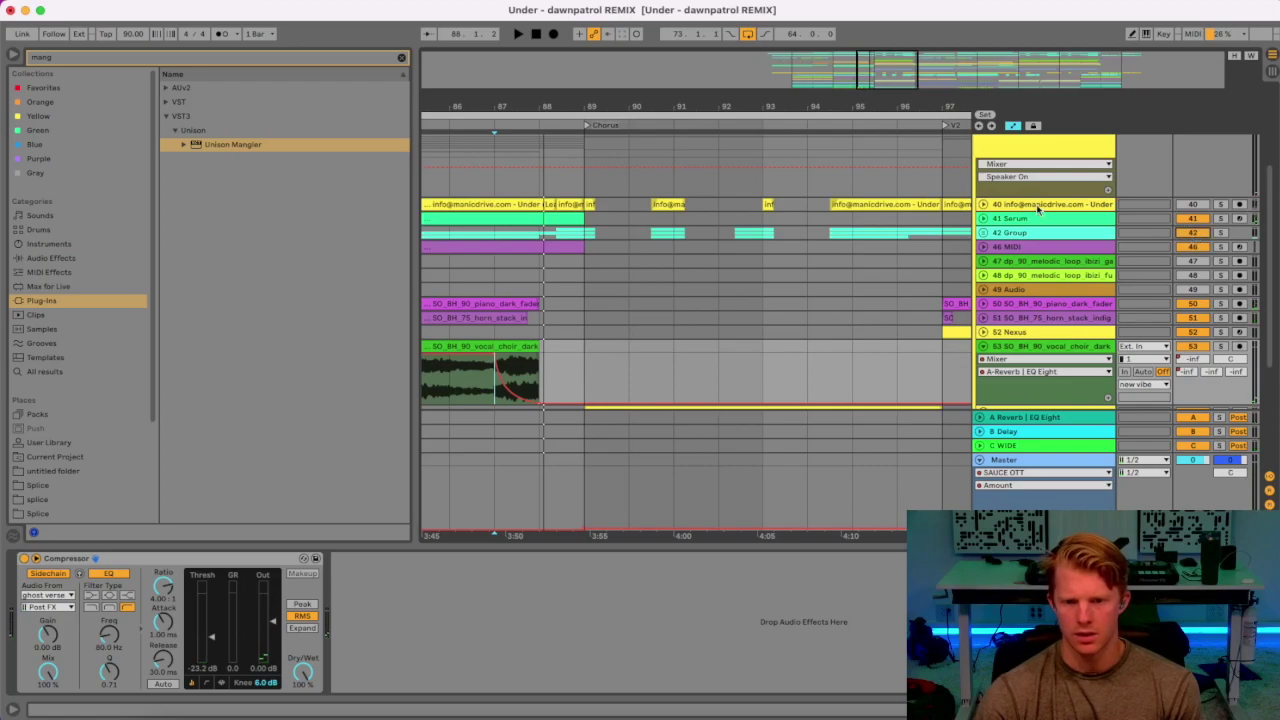
left_click_drag(683, 104, 590, 40)
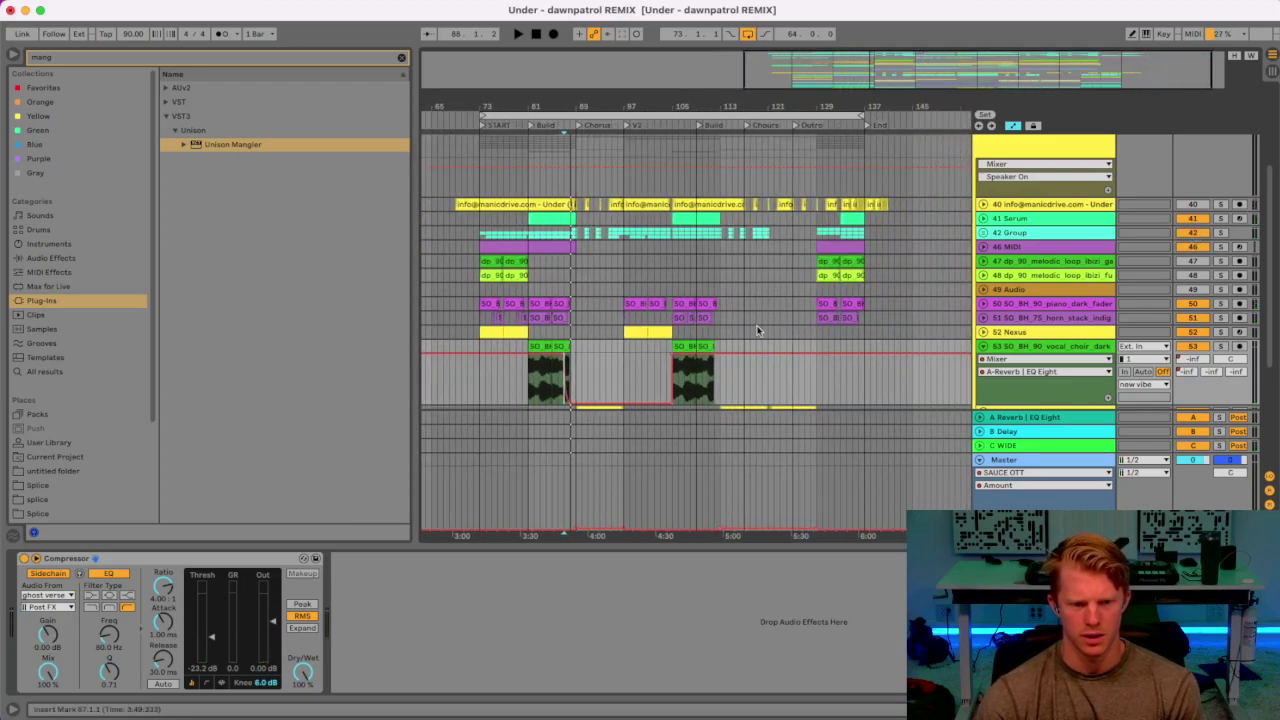
scroll(662, 328, "down", 3)
left_click(549, 290)
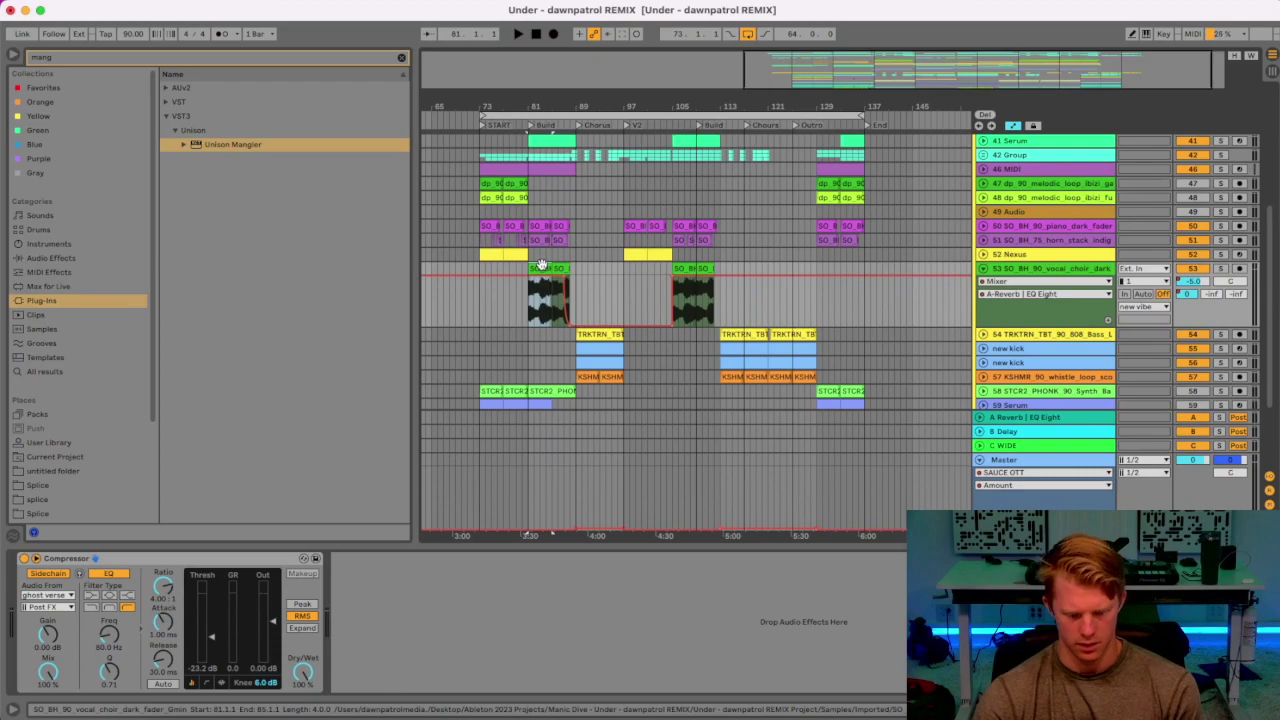
right_click(606, 298)
left_click(703, 507)
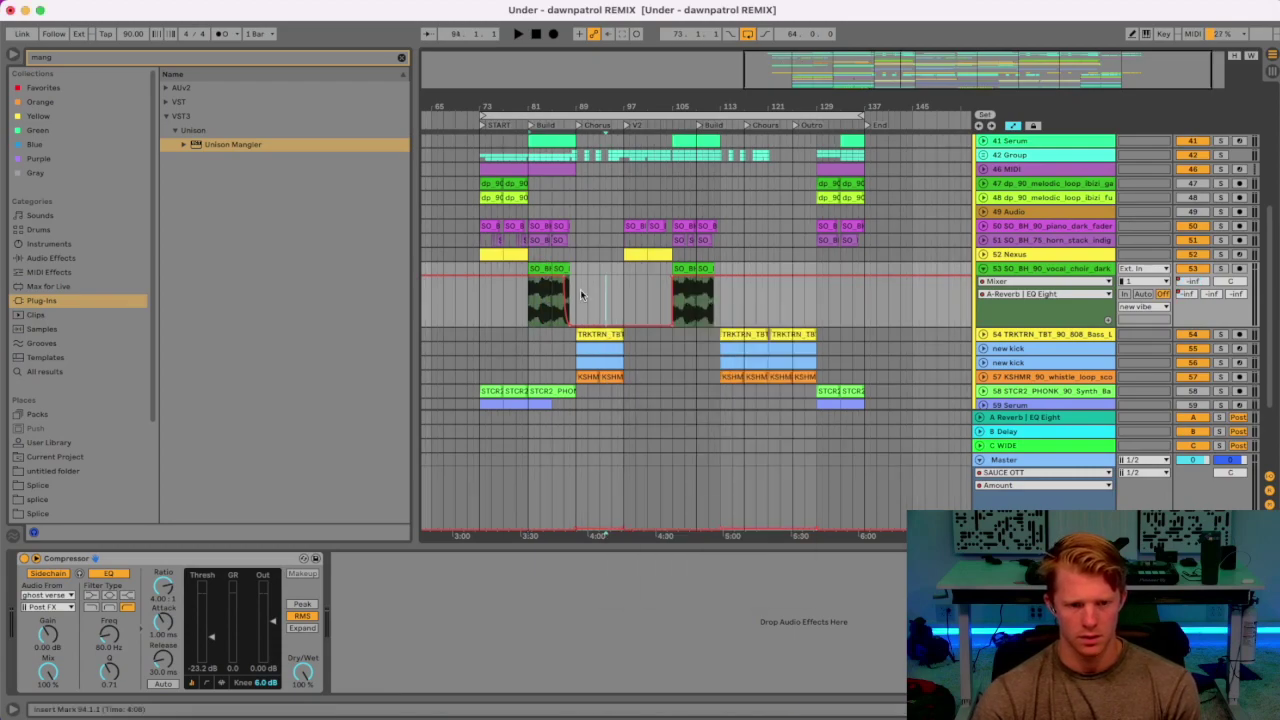
left_click_drag(583, 296, 545, 275)
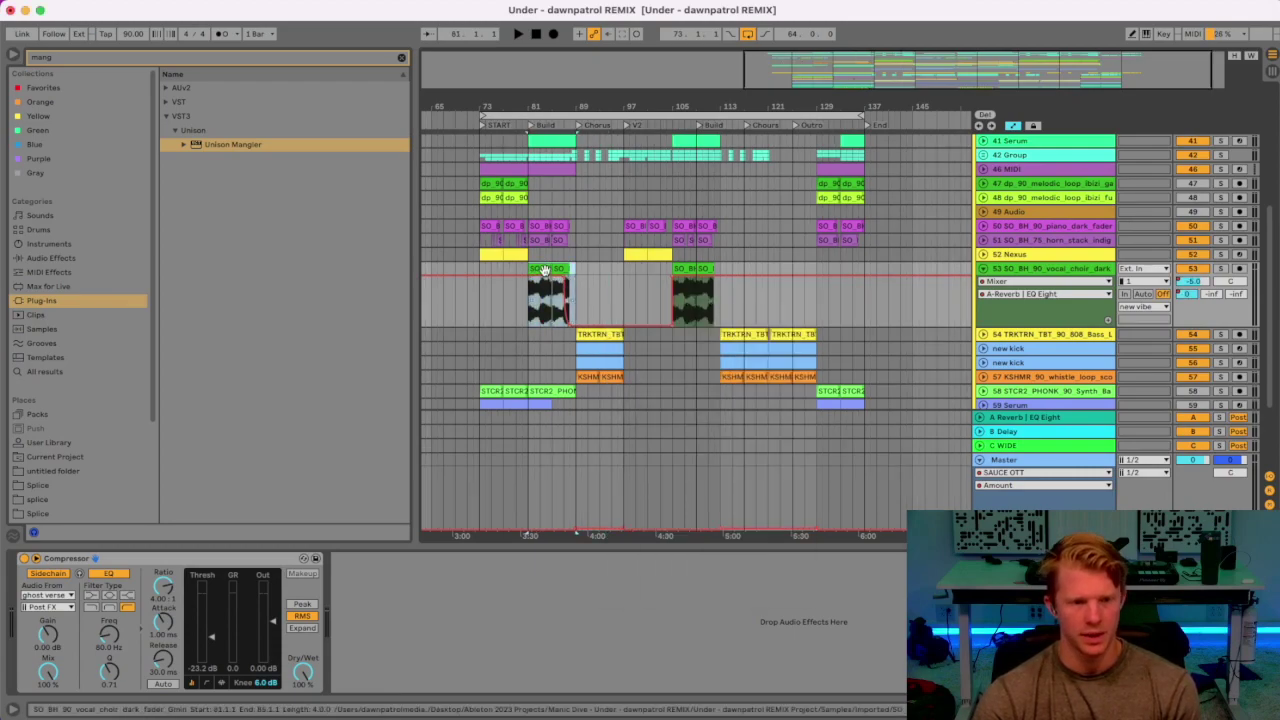
left_click(690, 276)
left_click_drag(688, 272, 688, 274)
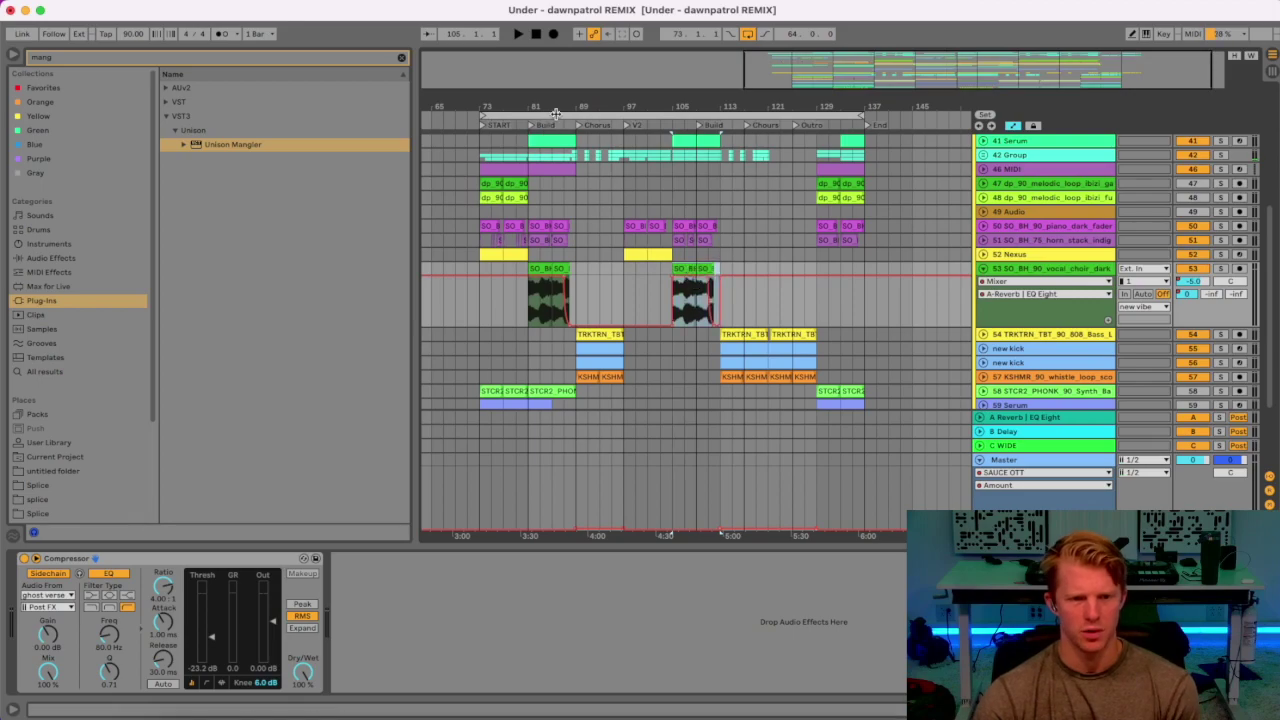
Play the looped arrangement, raising Treble to about 1.1 and Compress slightly in CLA Vocals on lead vocal track 44.
left_click(556, 115)
key("space")
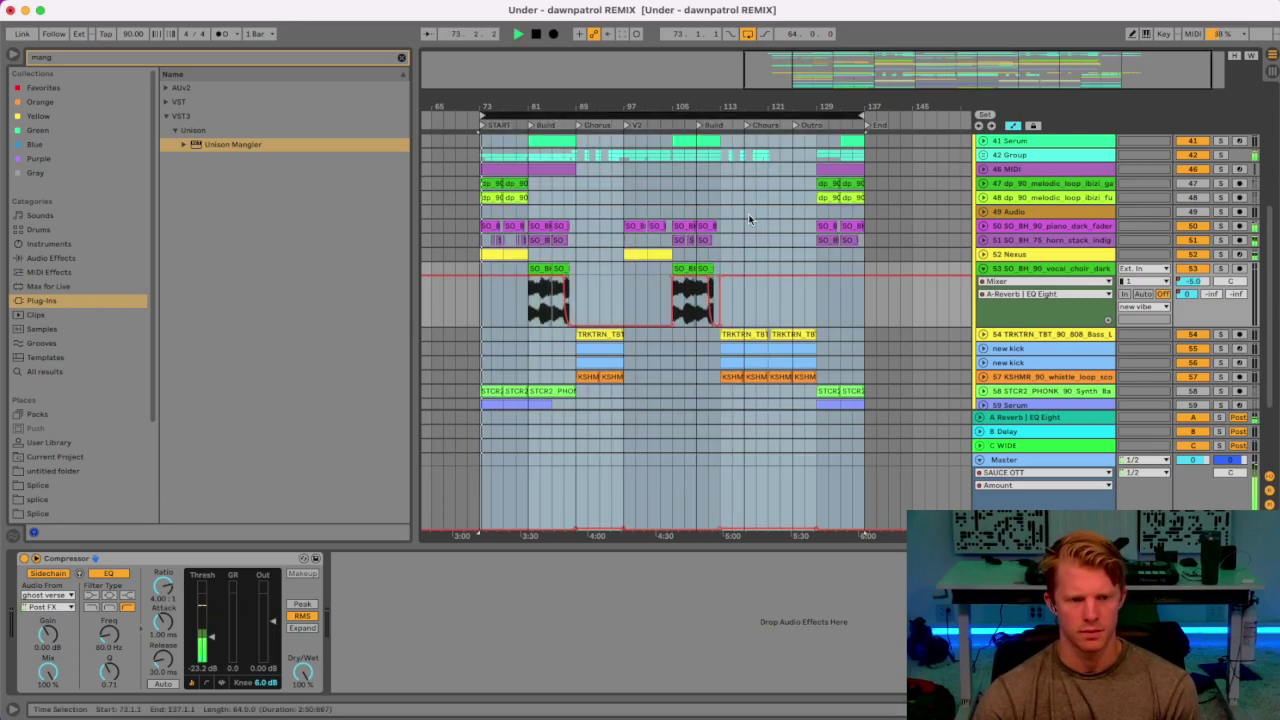
left_click(983, 155)
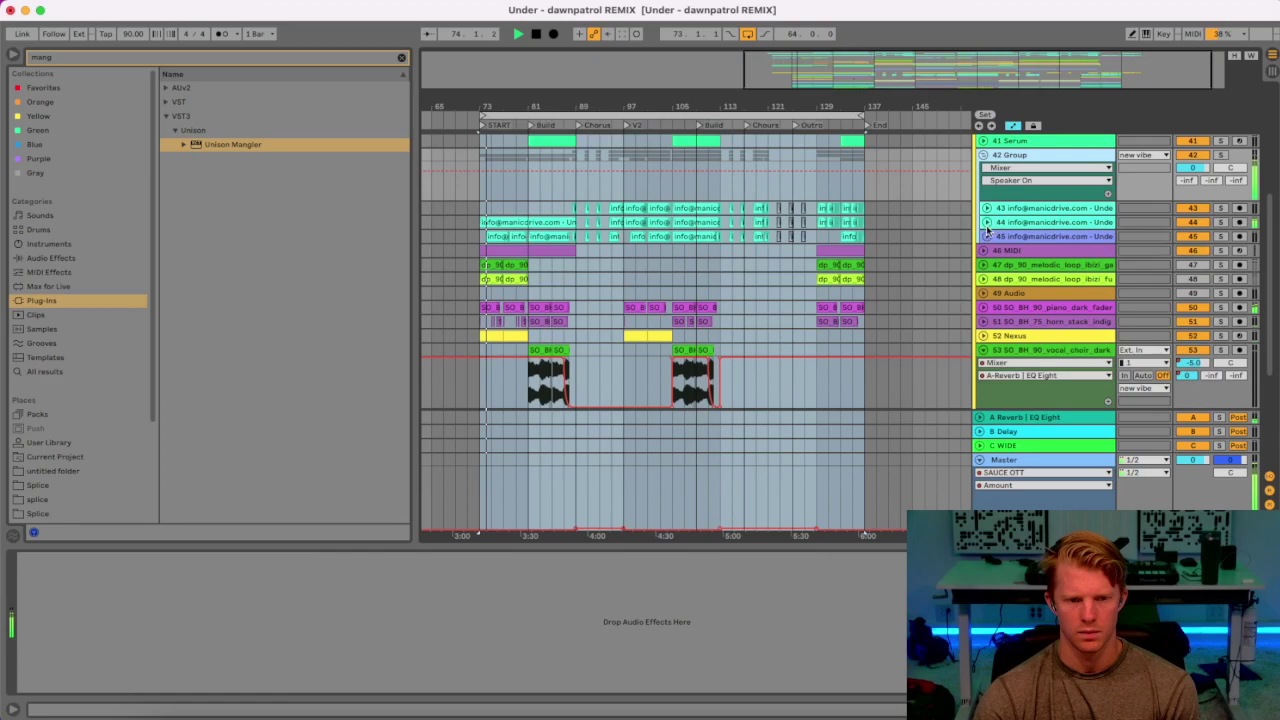
left_click(1001, 222)
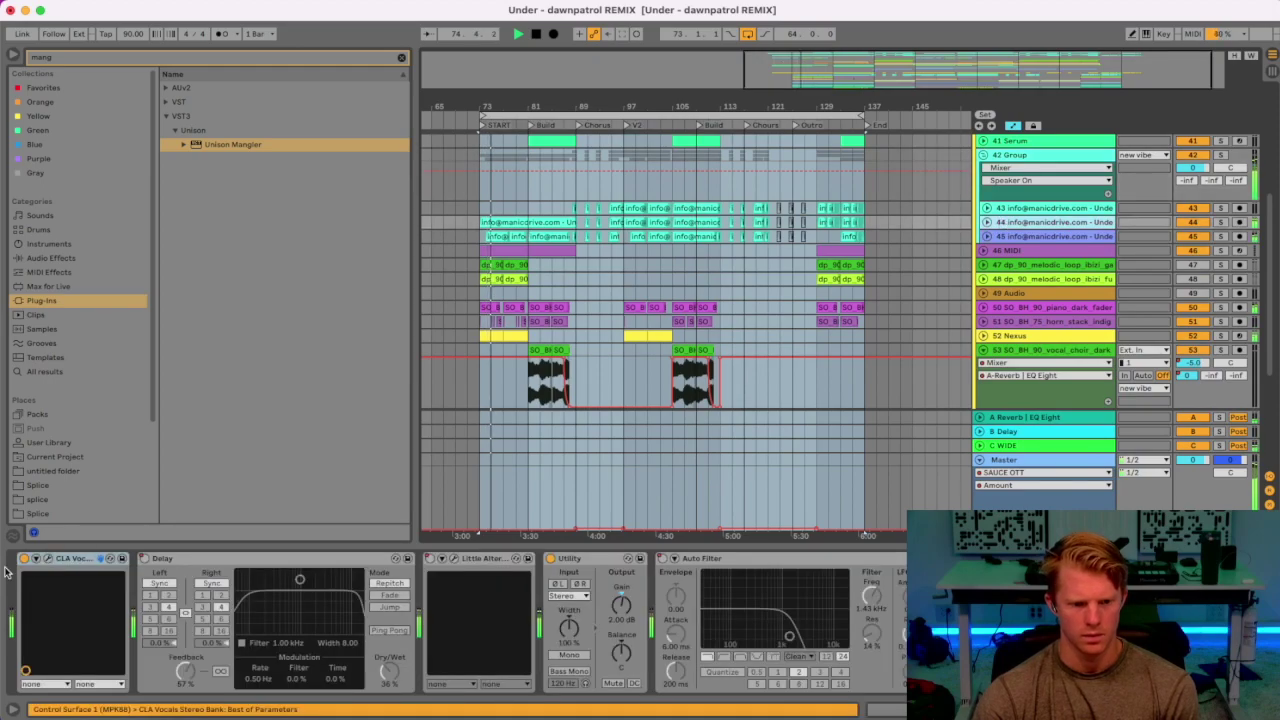
left_click(54, 559)
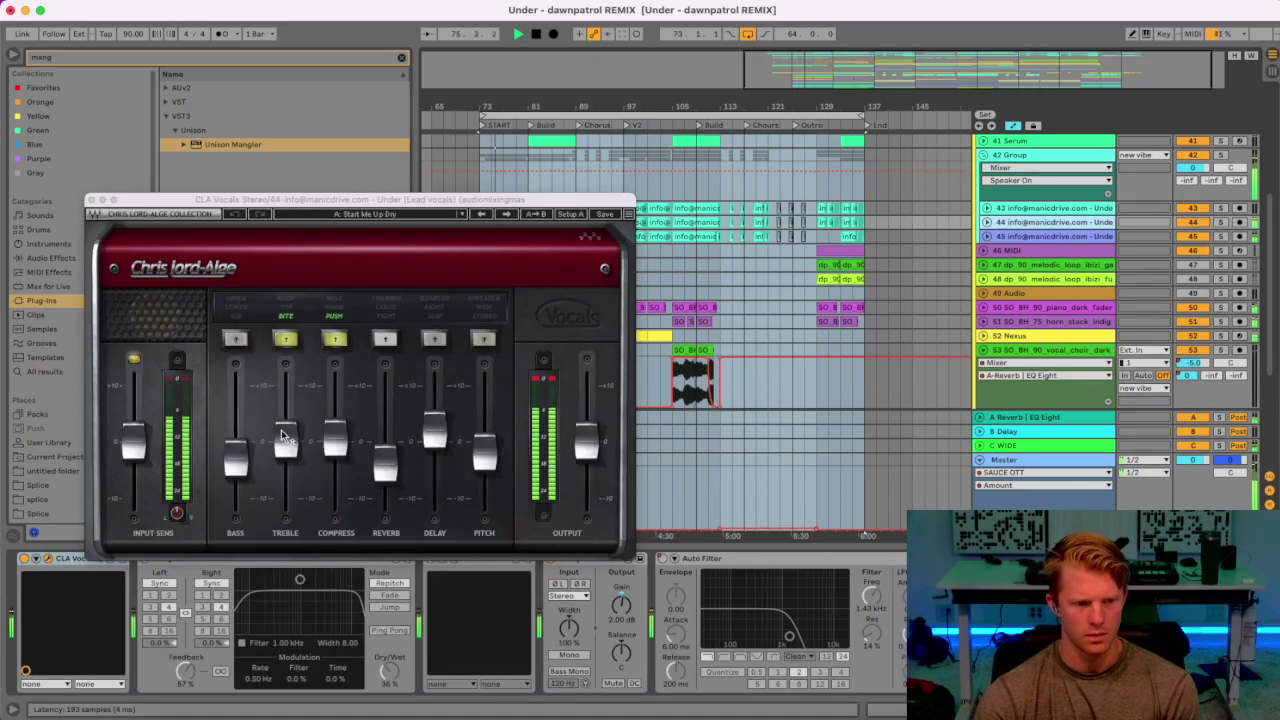
left_click_drag(286, 437, 286, 432)
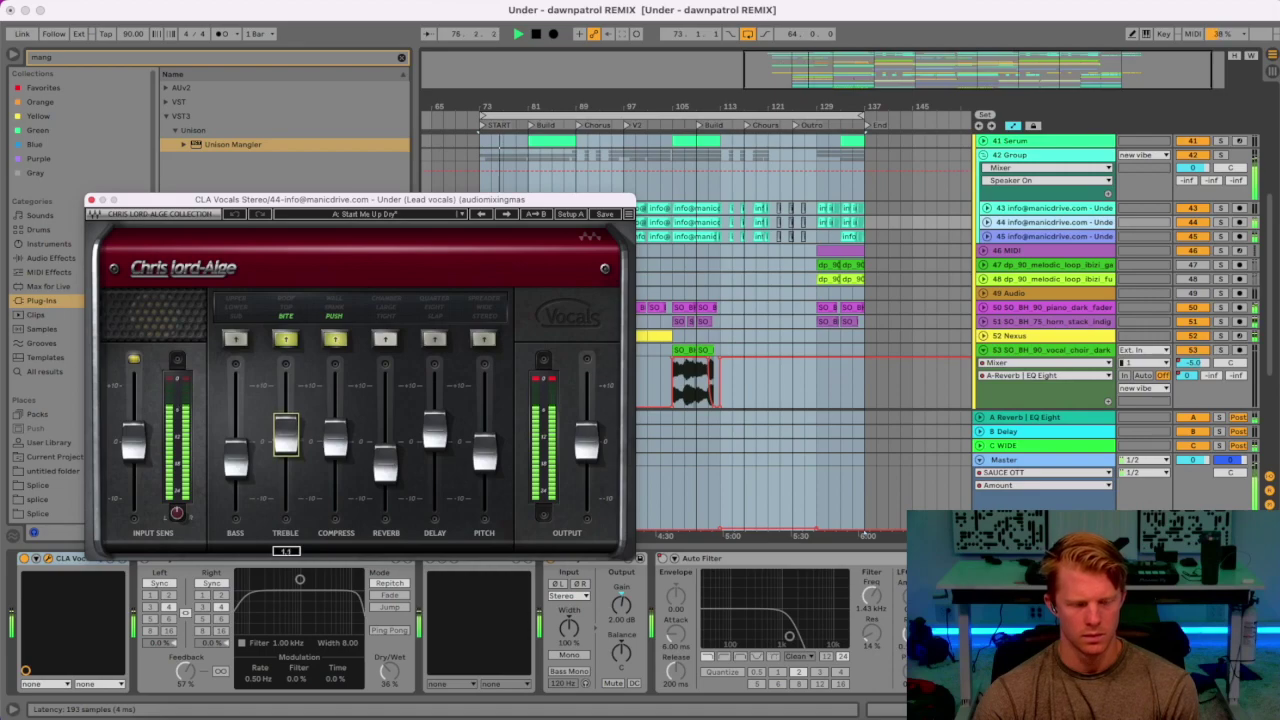
left_click_drag(331, 446, 286, 430)
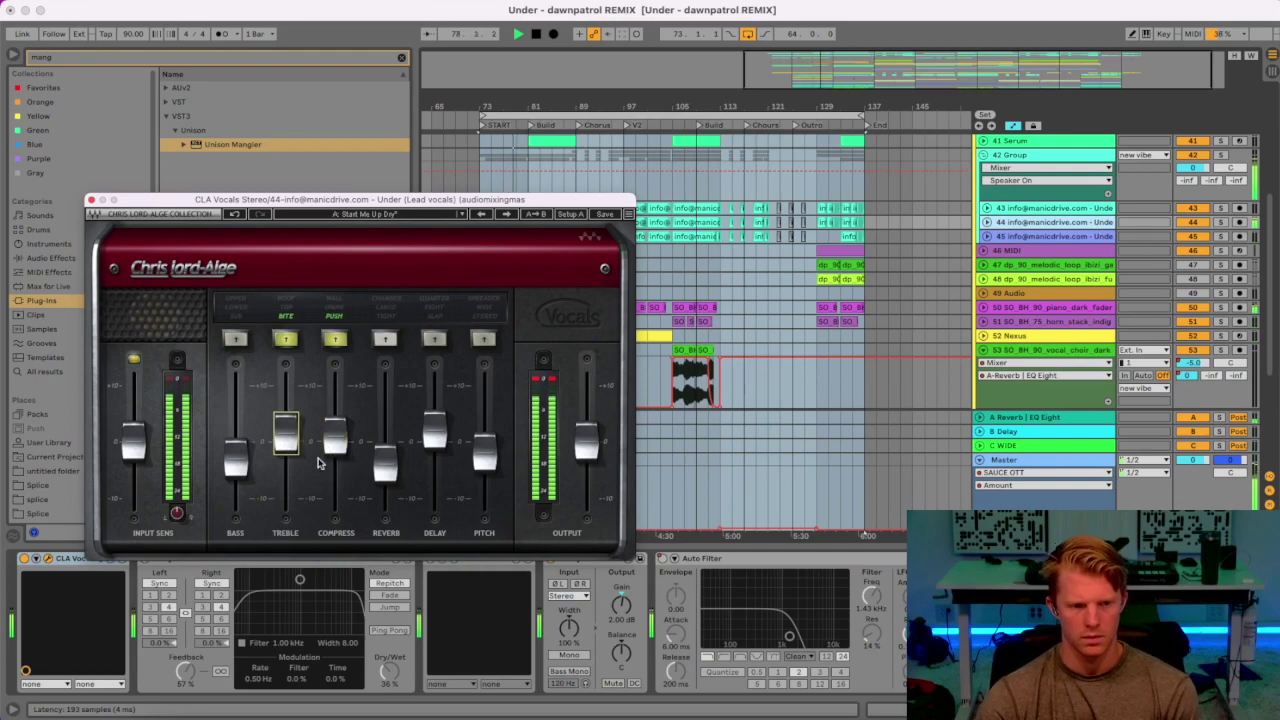
left_click(91, 199)
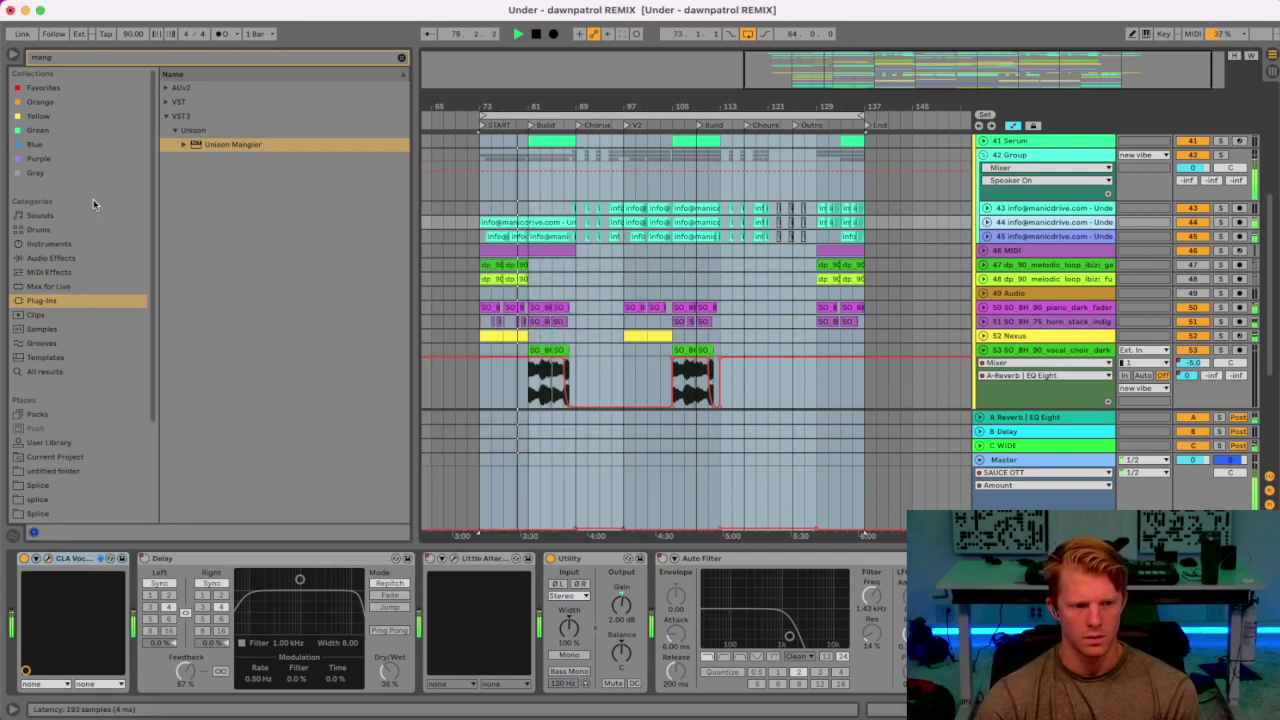
Add a Utility effect after the Auto Filter on background vocals track 45 and set its gain to -1 dB.
left_click(1020, 237)
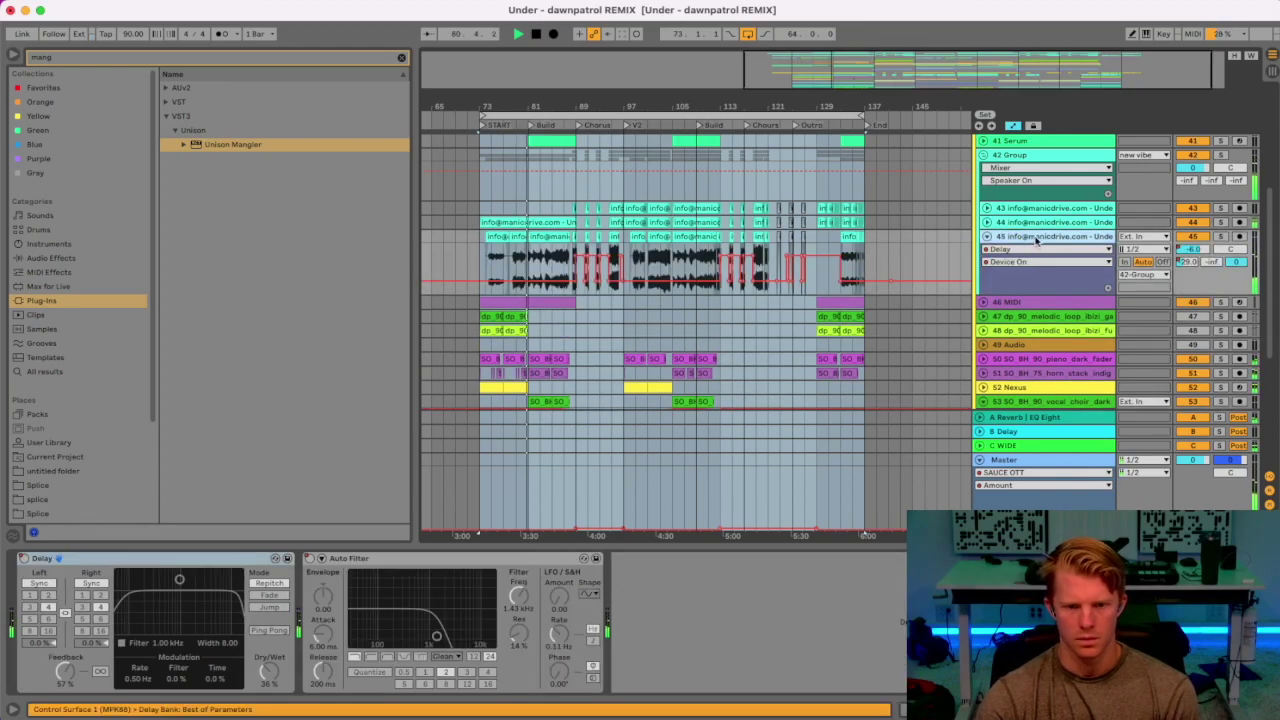
left_click(401, 62)
type("ut")
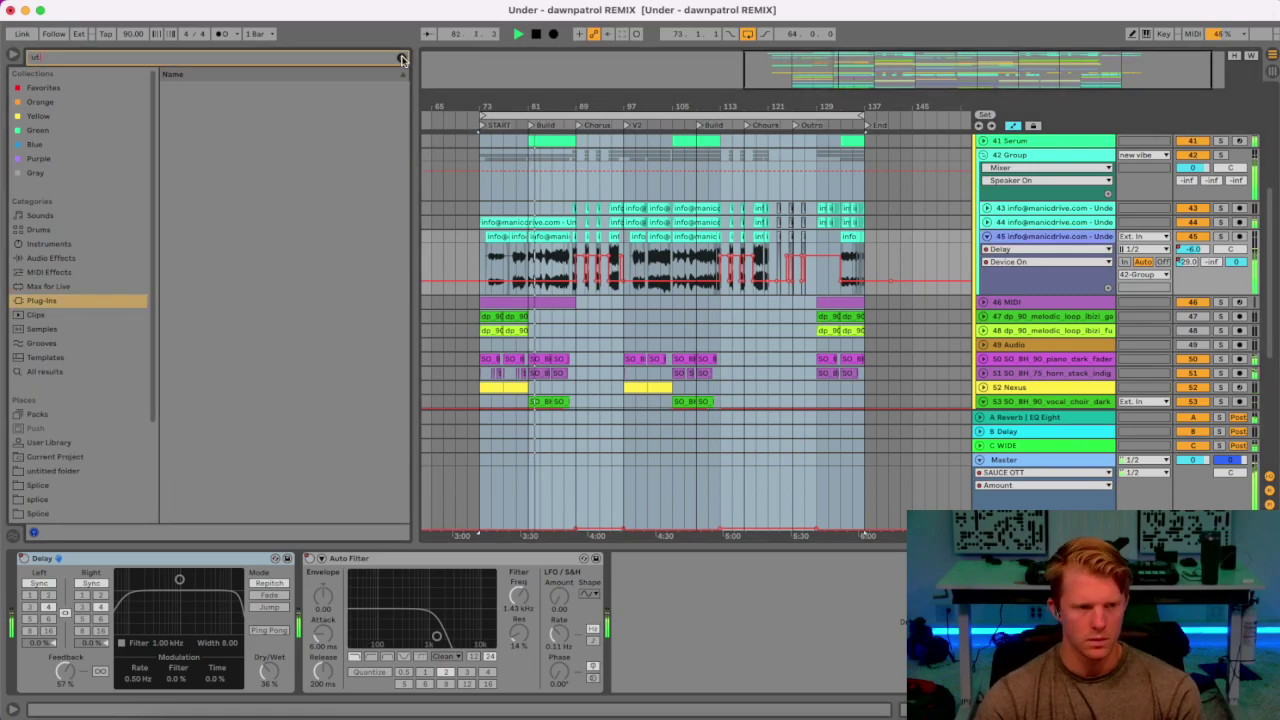
left_click(74, 258)
left_click(170, 88)
left_click(167, 87)
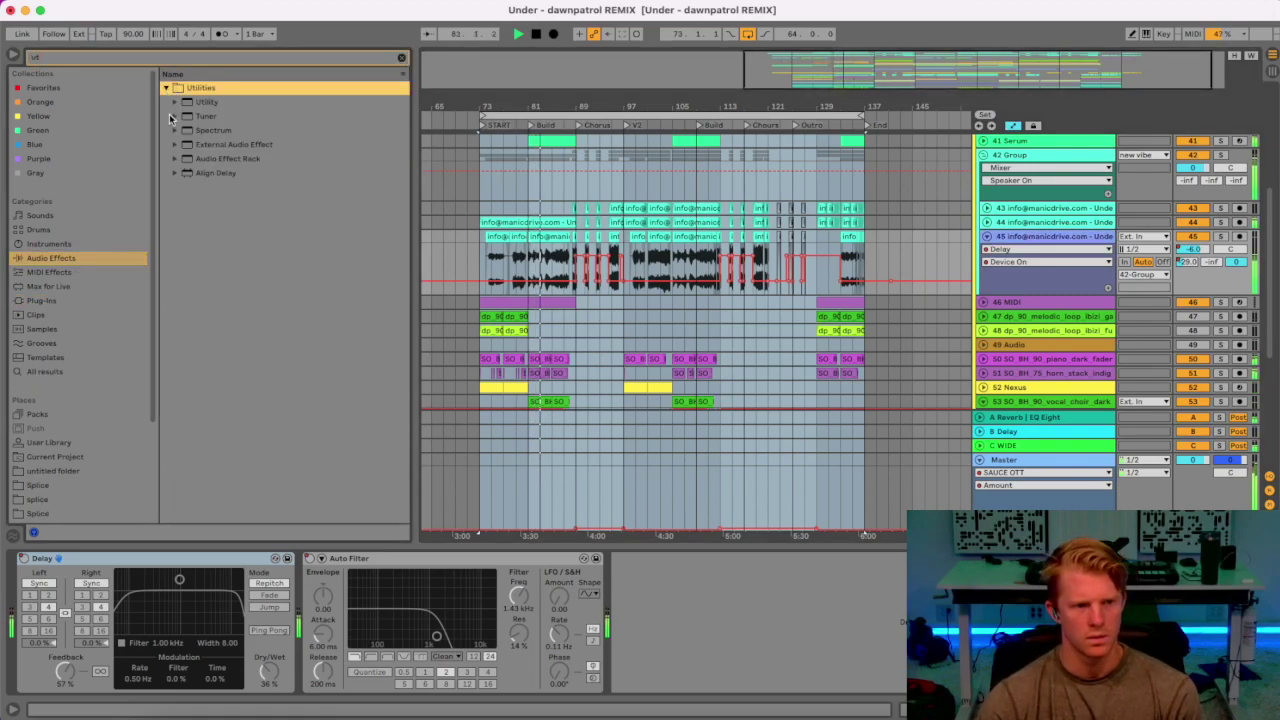
left_click(186, 102)
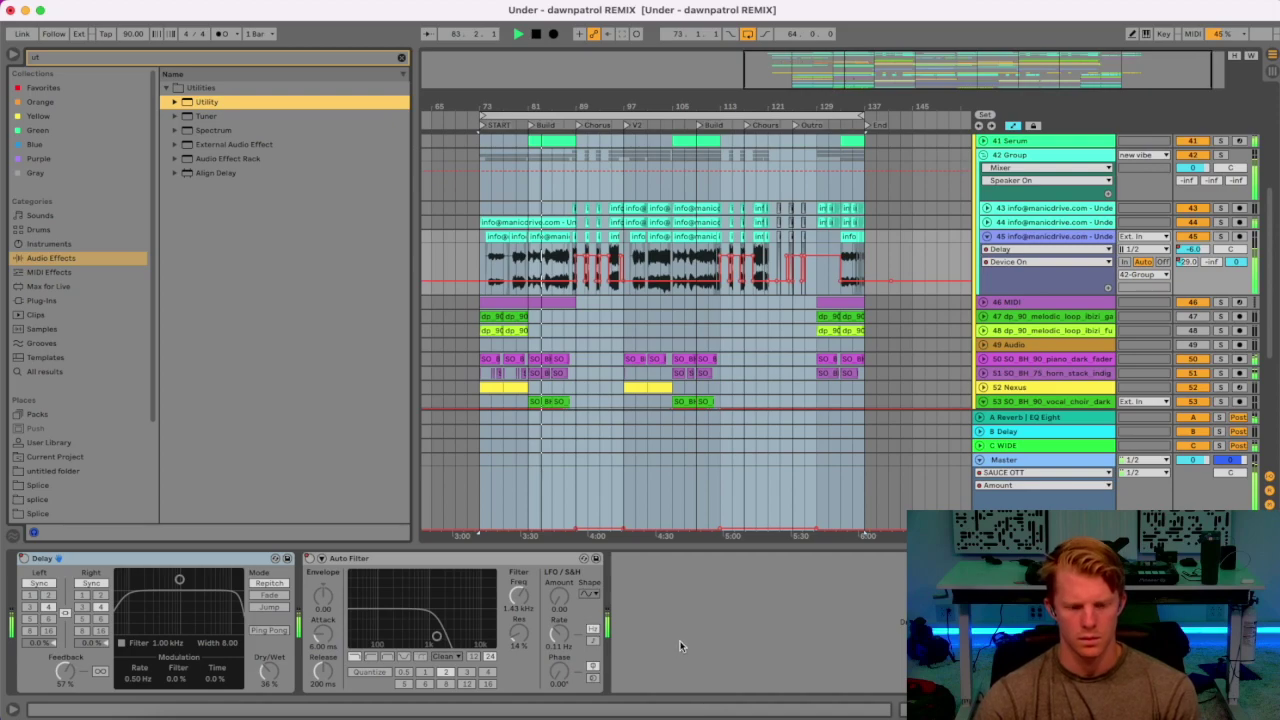
left_click_drag(680, 642, 682, 642)
left_click(690, 610)
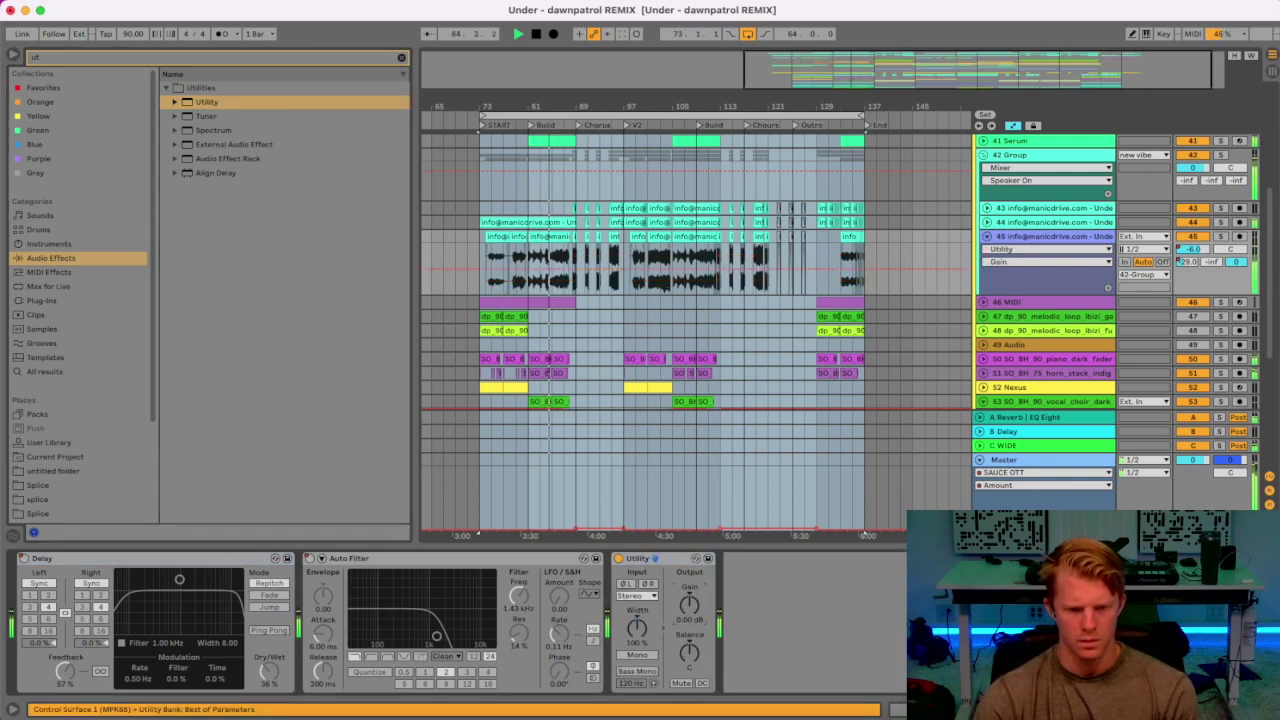
key("Down")
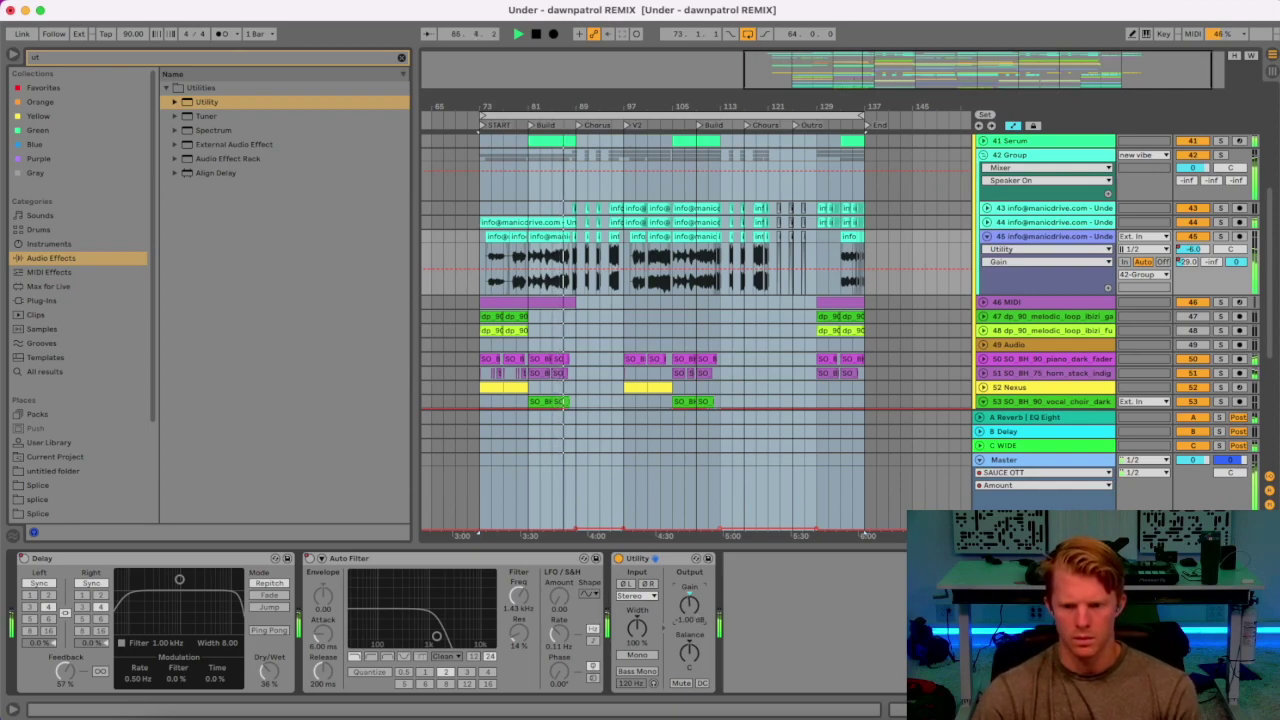
Listen through the Chorus up to V2, folding the vocal choir and background vocals tracks.
key("super+alt+l")
left_click_drag(584, 108, 584, 230)
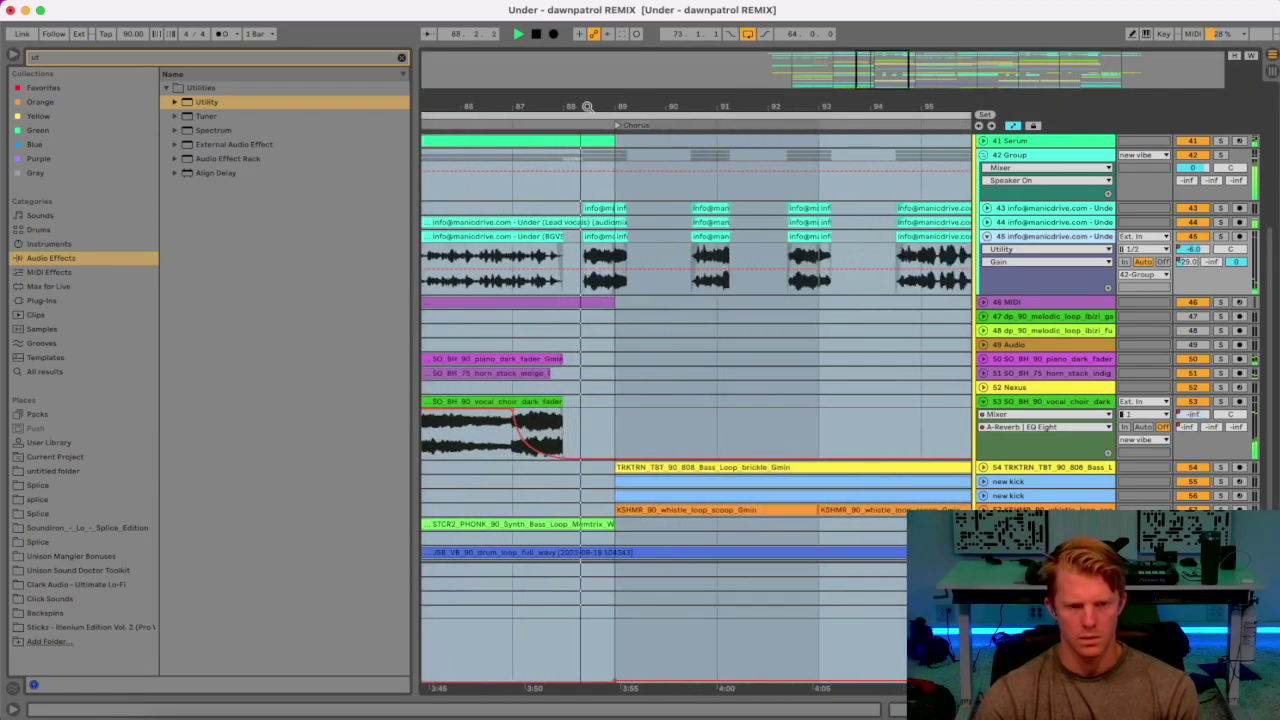
left_click_drag(608, 106, 608, 12)
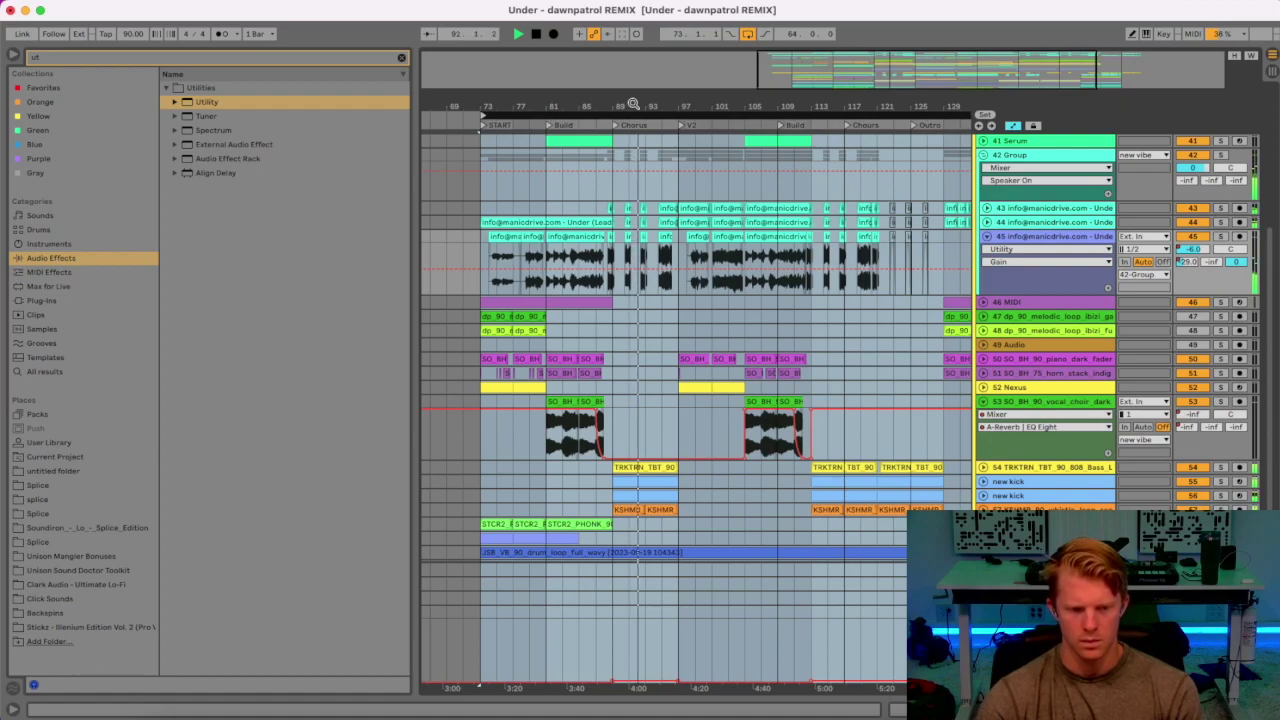
left_click_drag(643, 103, 600, 100)
left_click(986, 401)
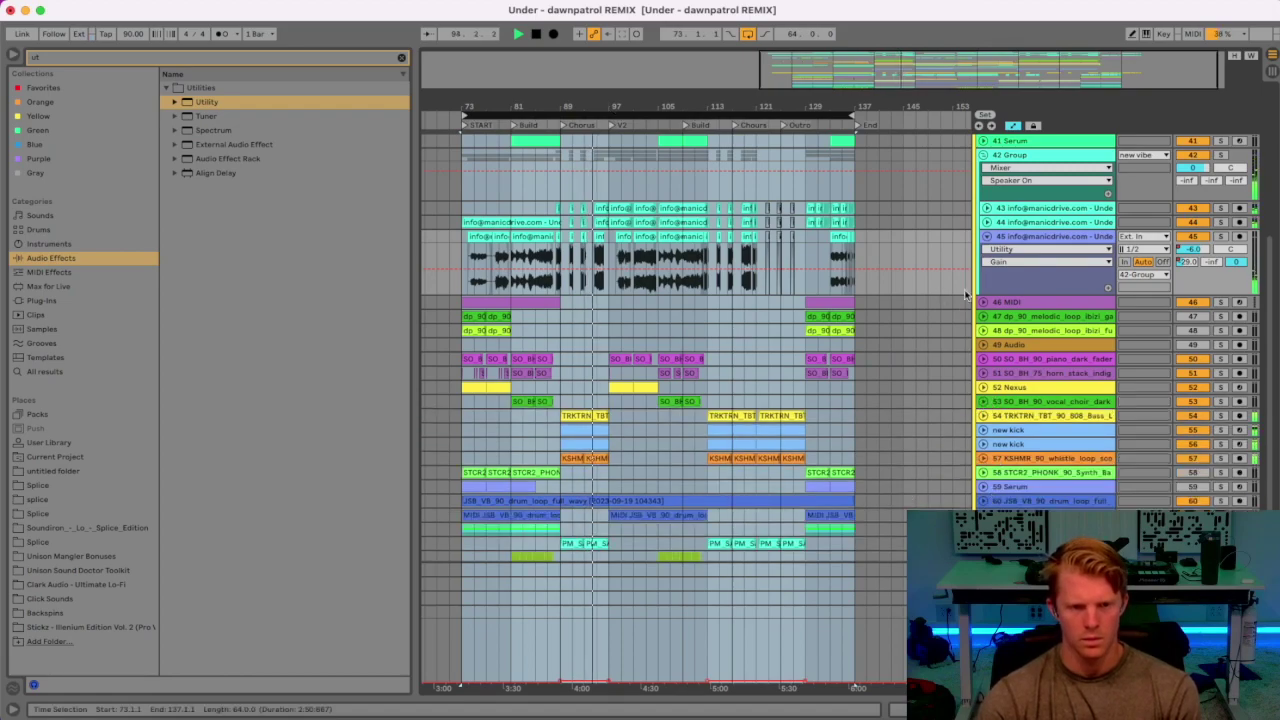
left_click(986, 236)
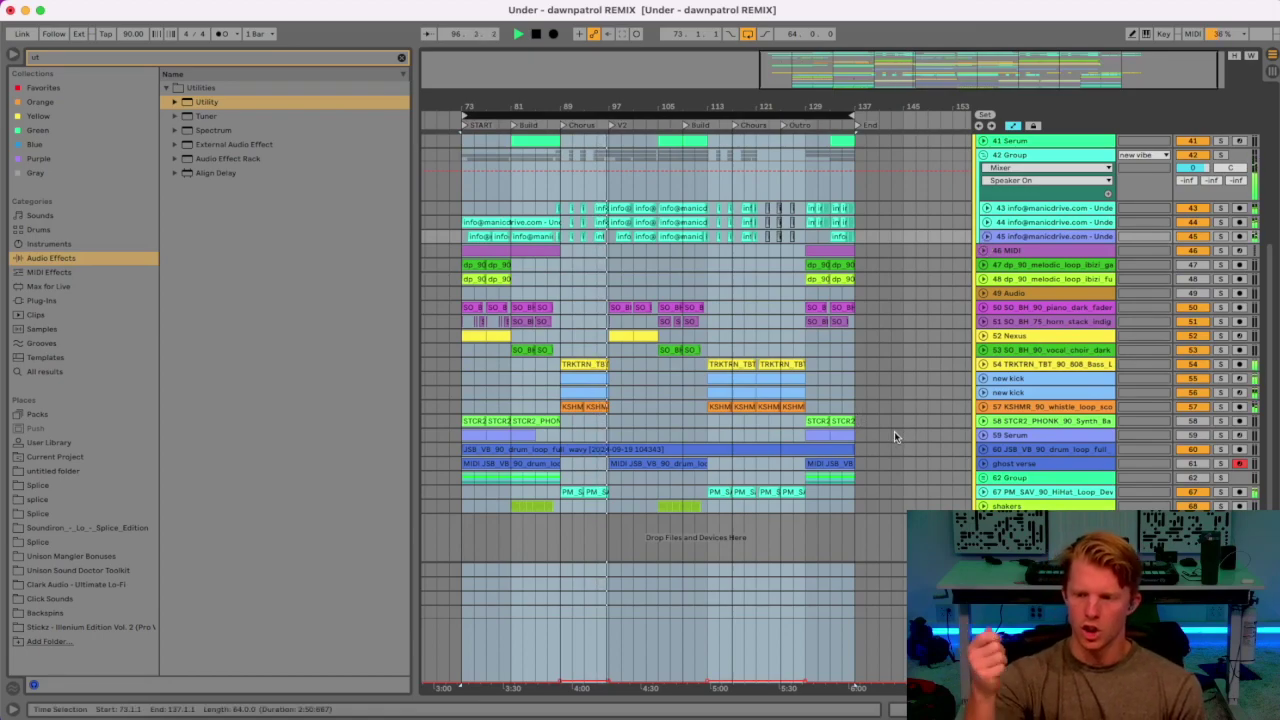
key("space")
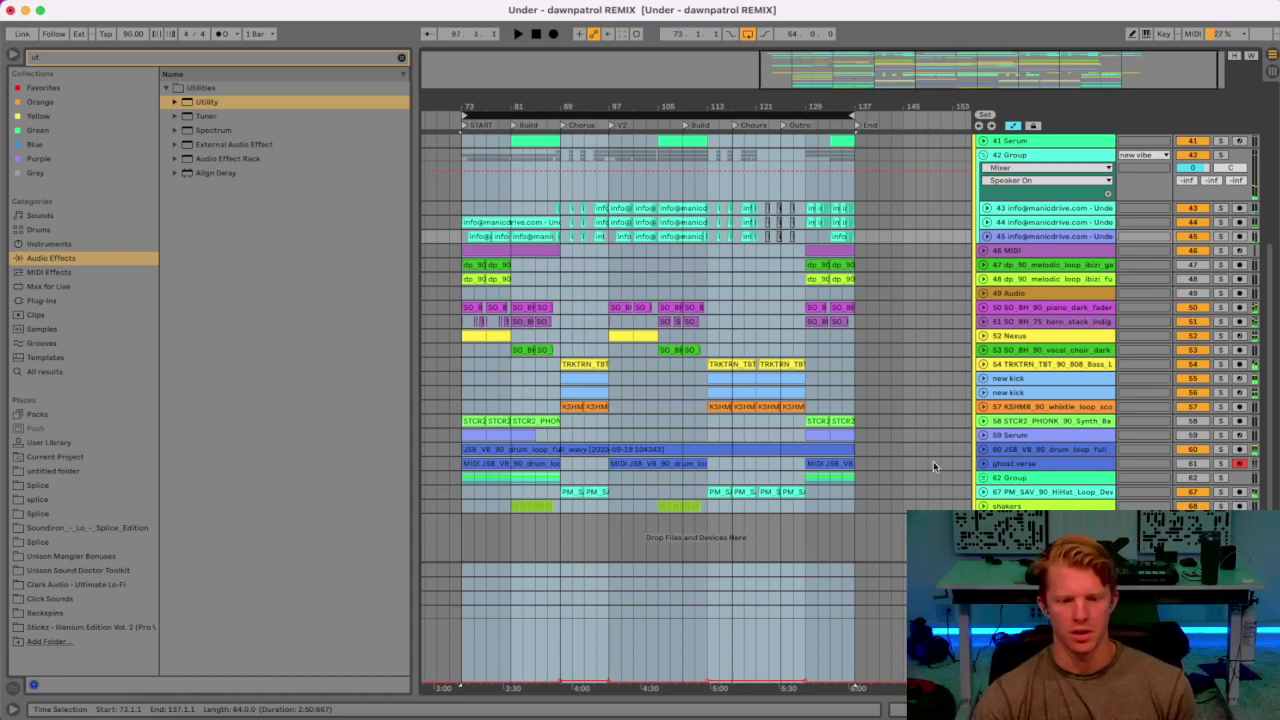
Insert a new MIDI track below the shakers and create an empty 8-bar clip over the first Chorus.
key("super+shift+r")
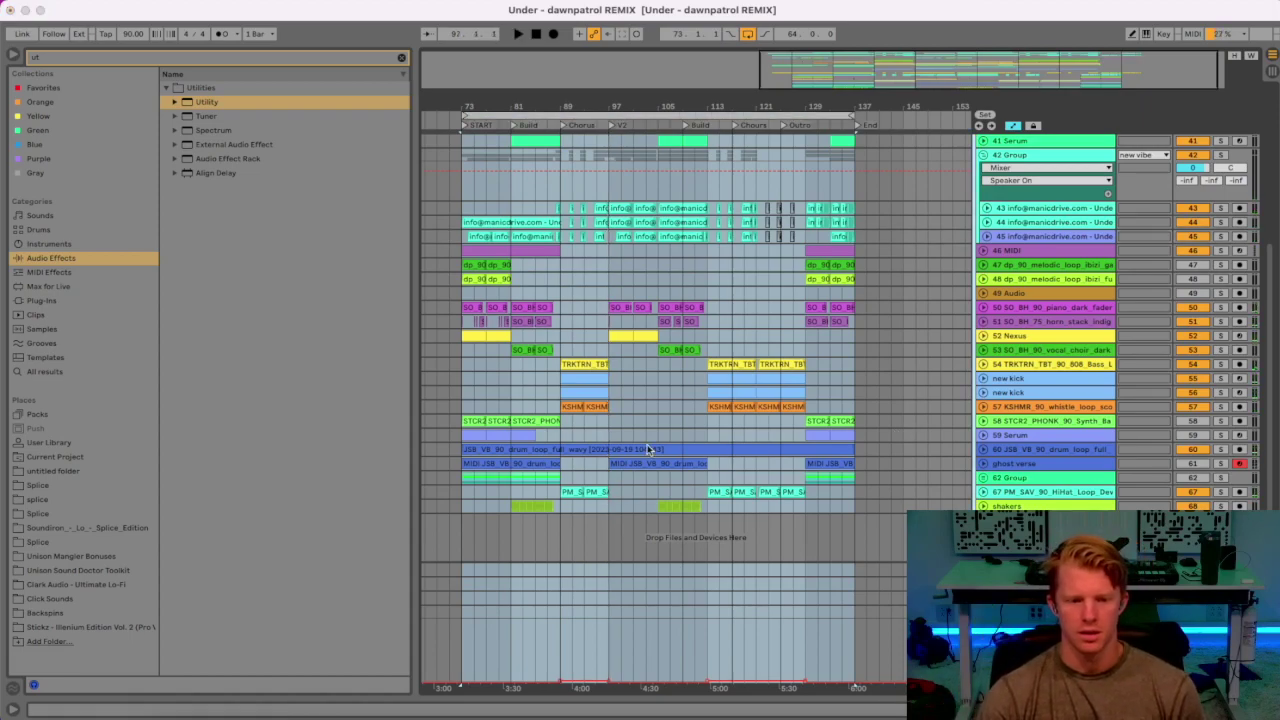
key("super+shift+t")
left_click(578, 476)
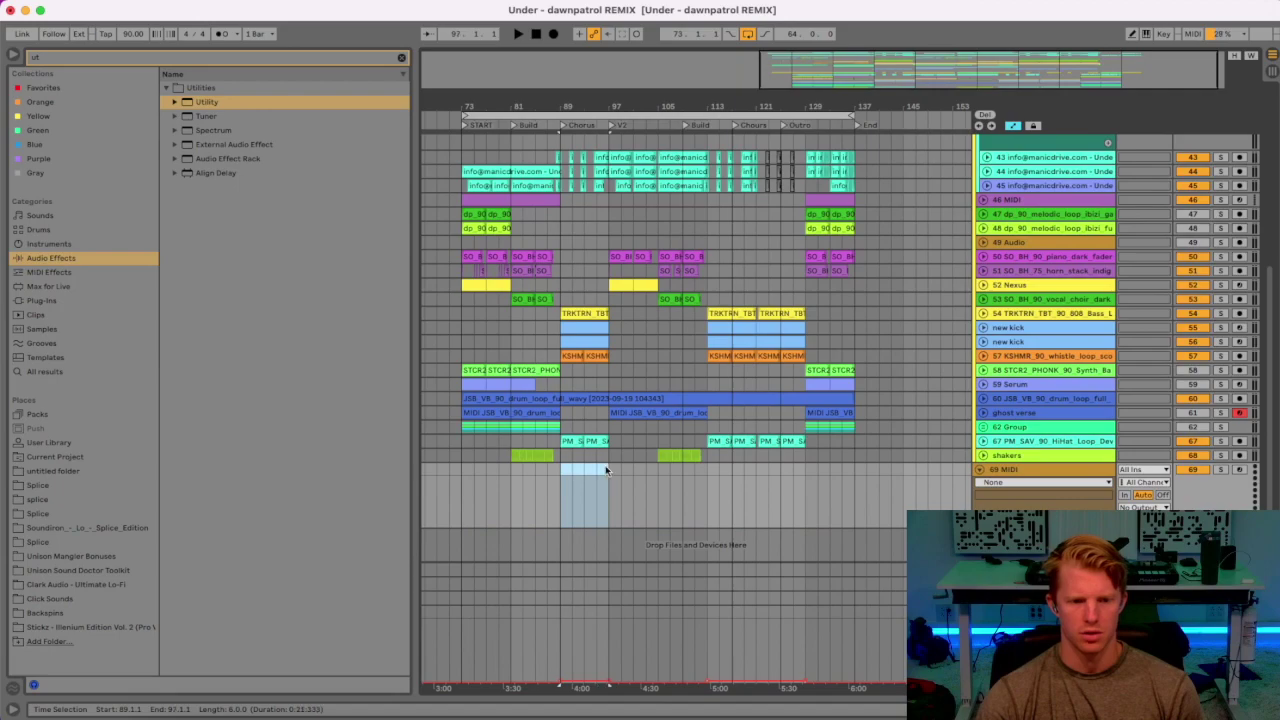
key("super+shift+m")
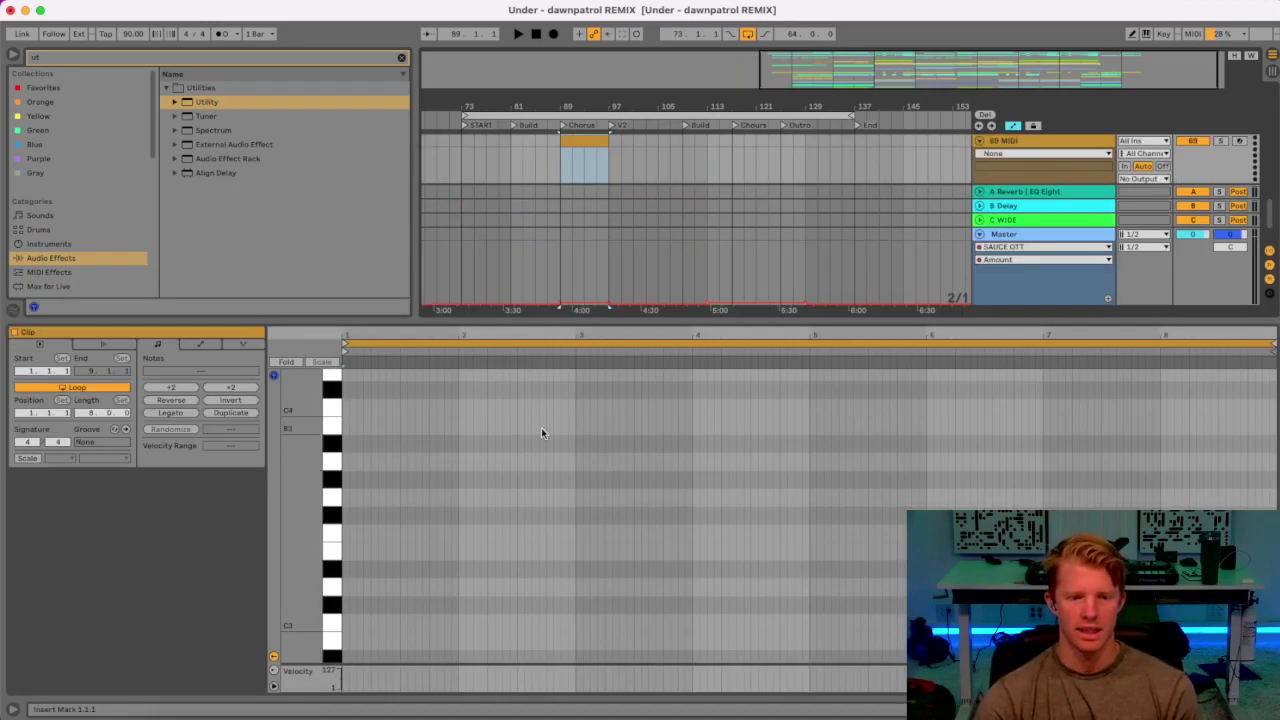
Clear the browser search, switch to the Splice library, audition a sample from the Samples list, and return to Live.
left_click(401, 60)
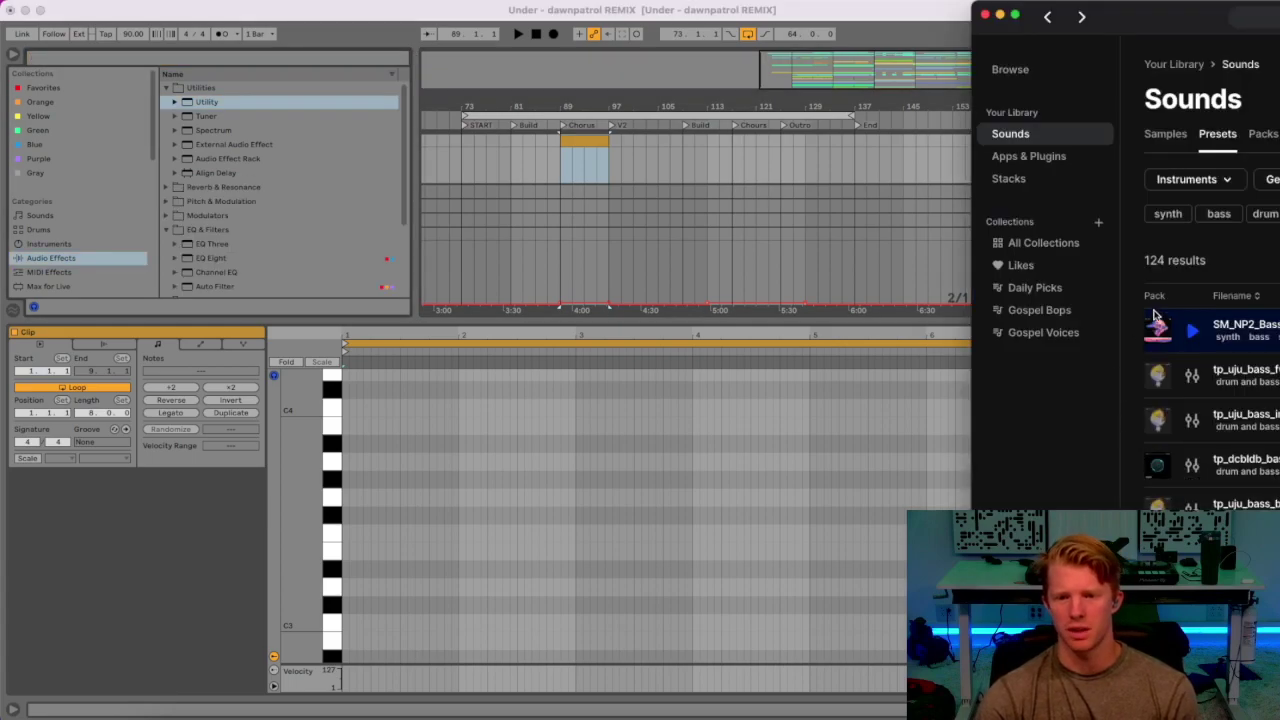
left_click(1166, 134)
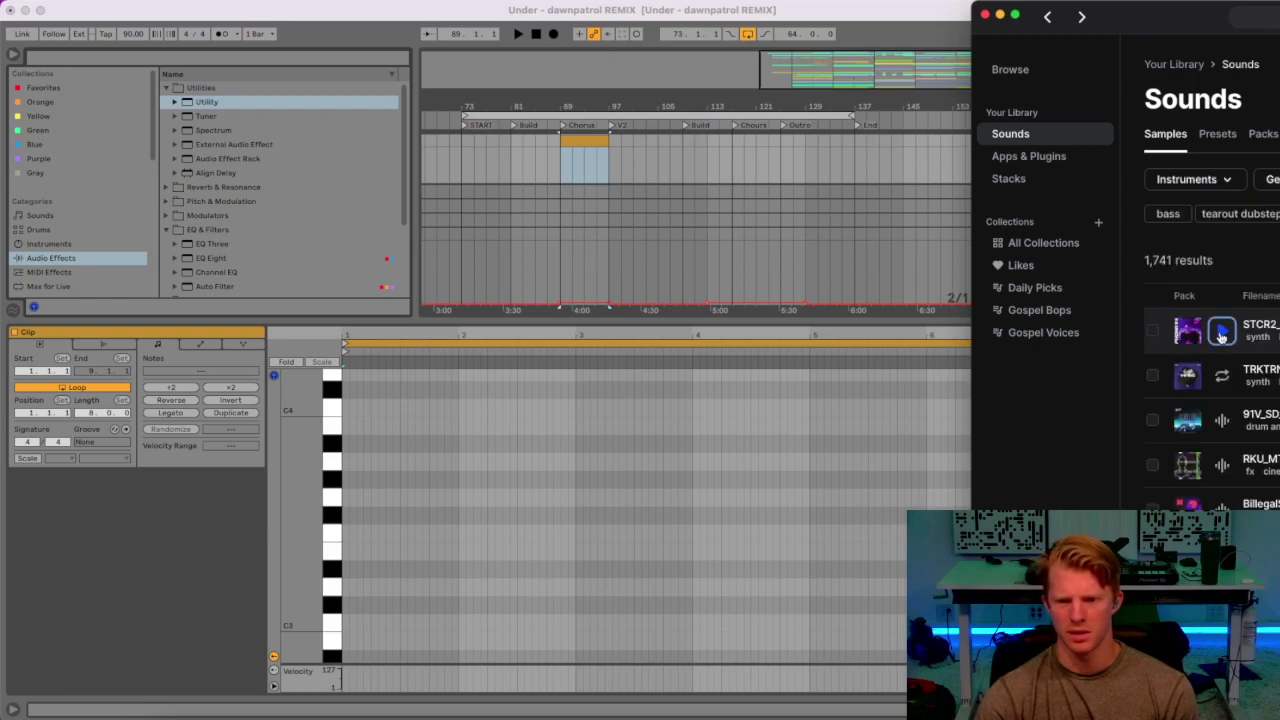
left_click(1222, 465)
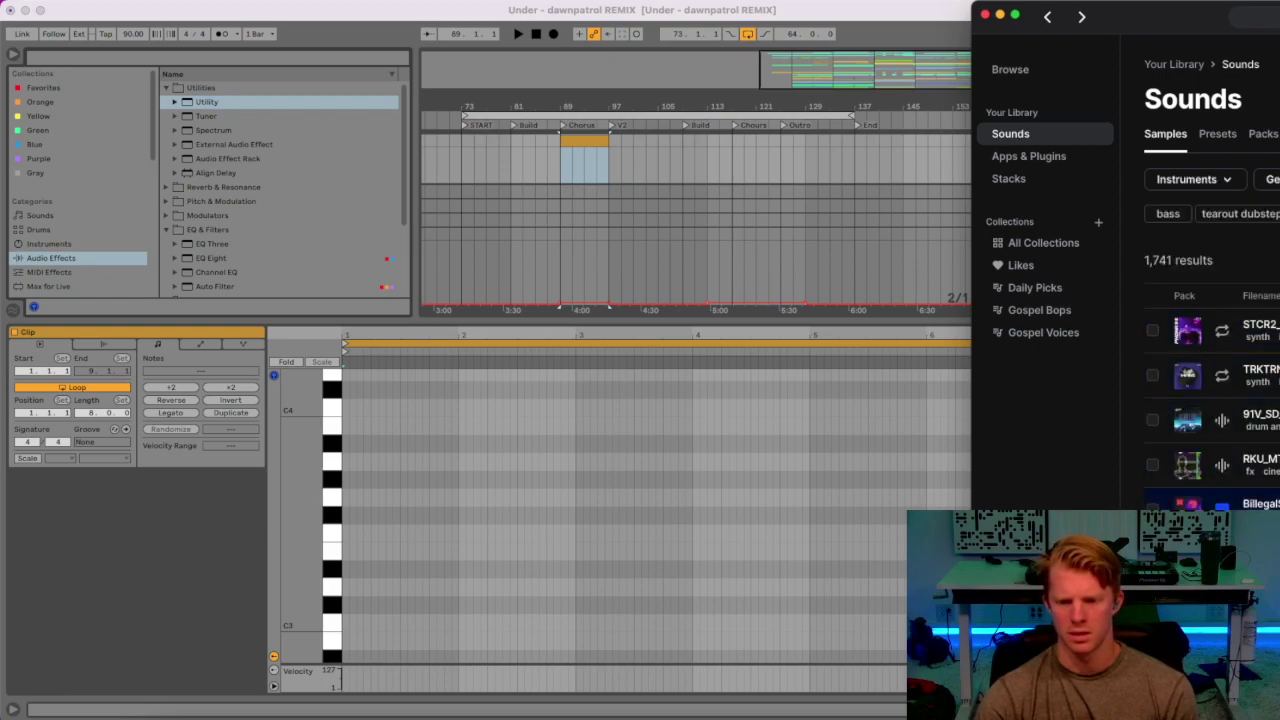
left_click(709, 501)
left_click(691, 215)
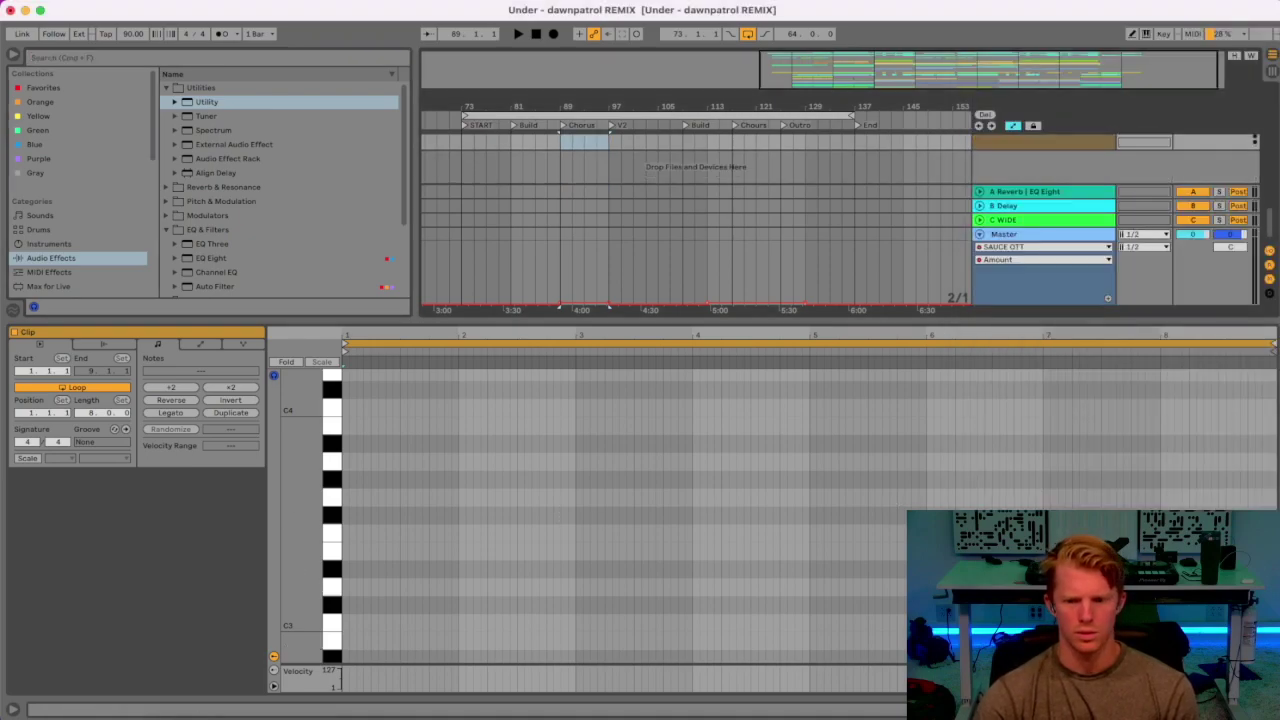
Search the browser's Splice folder for "brickle" and expand the THE BAG Trap pack.
key("super+alt+l")
key("z")
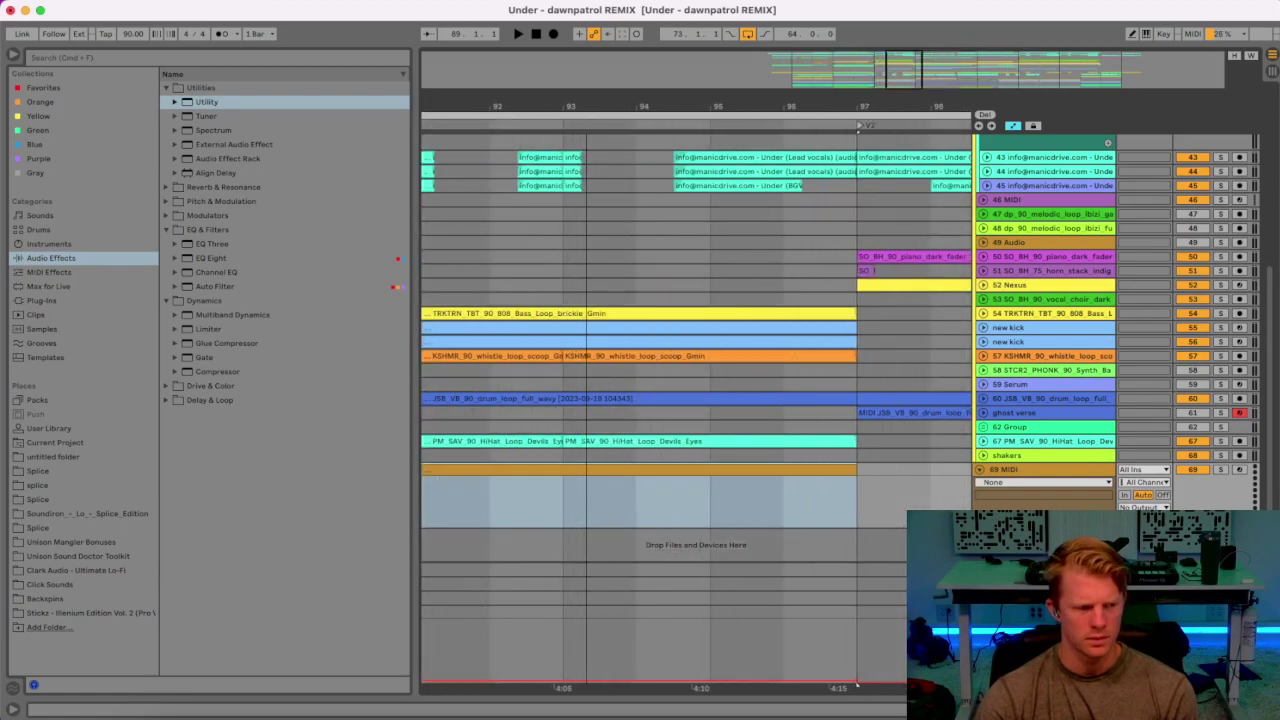
left_click_drag(857, 686, 804, 687)
left_click_drag(586, 104, 738, 104)
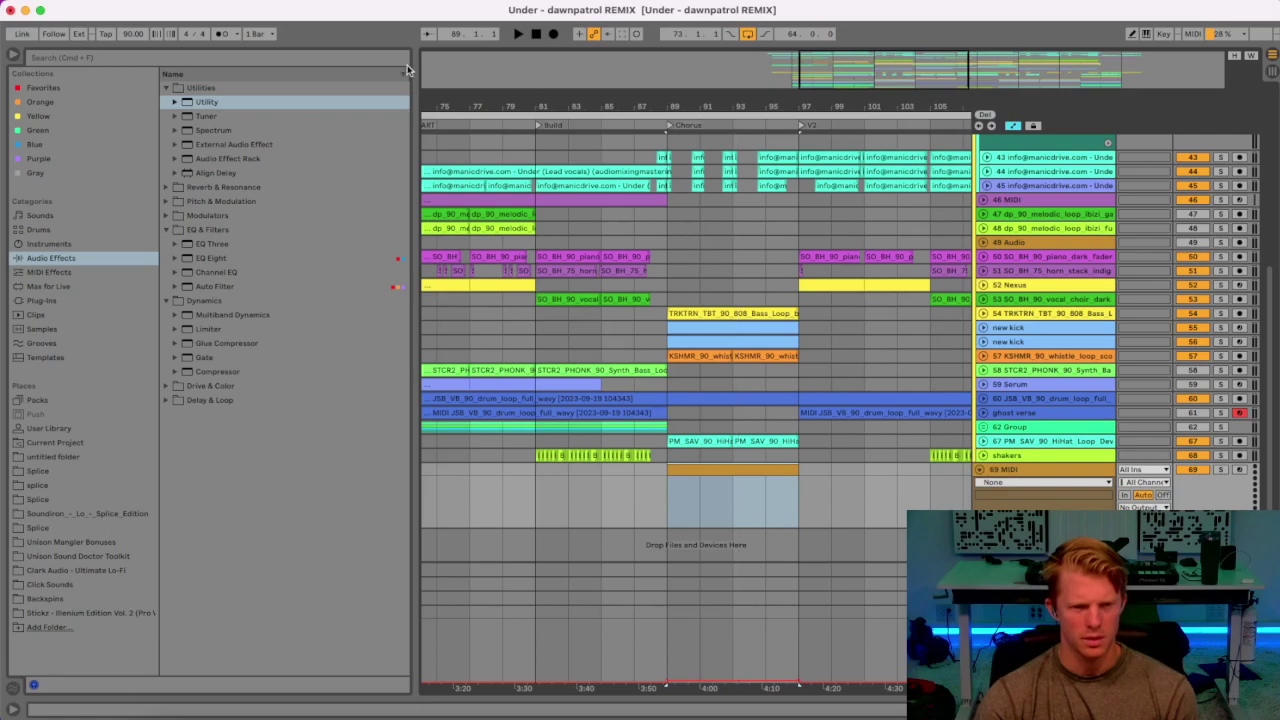
left_click(379, 57)
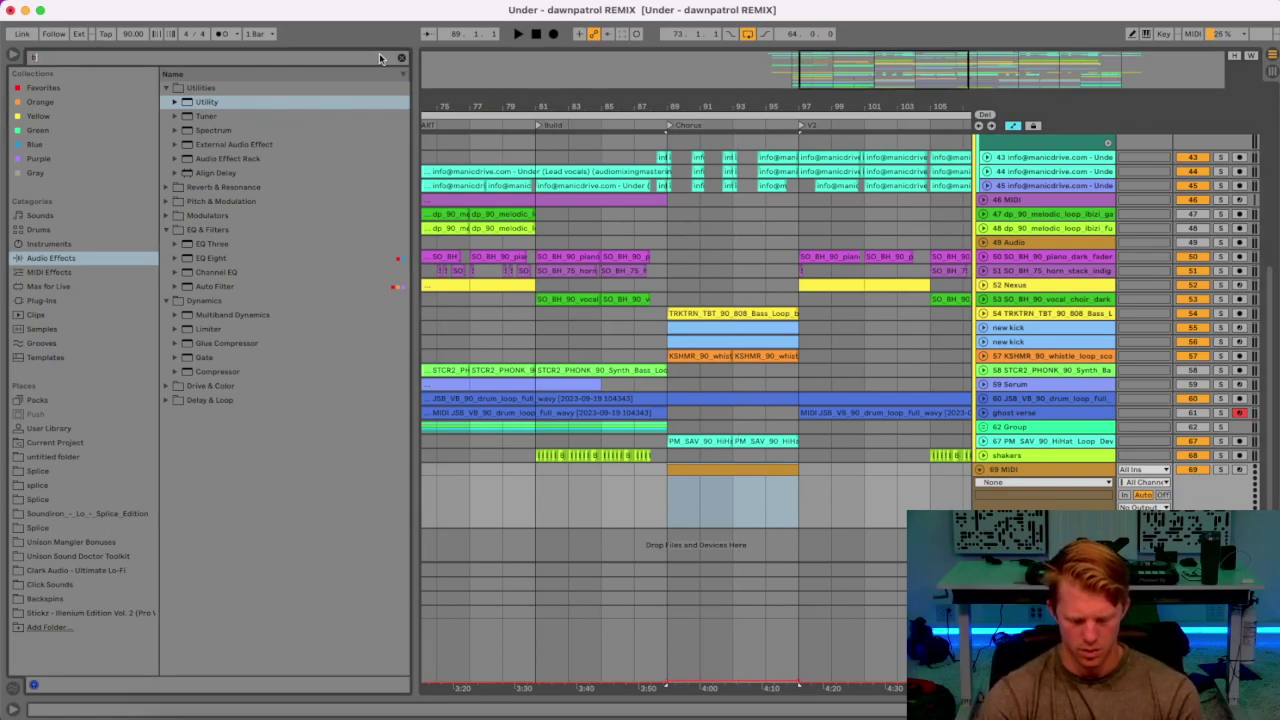
type("bricks")
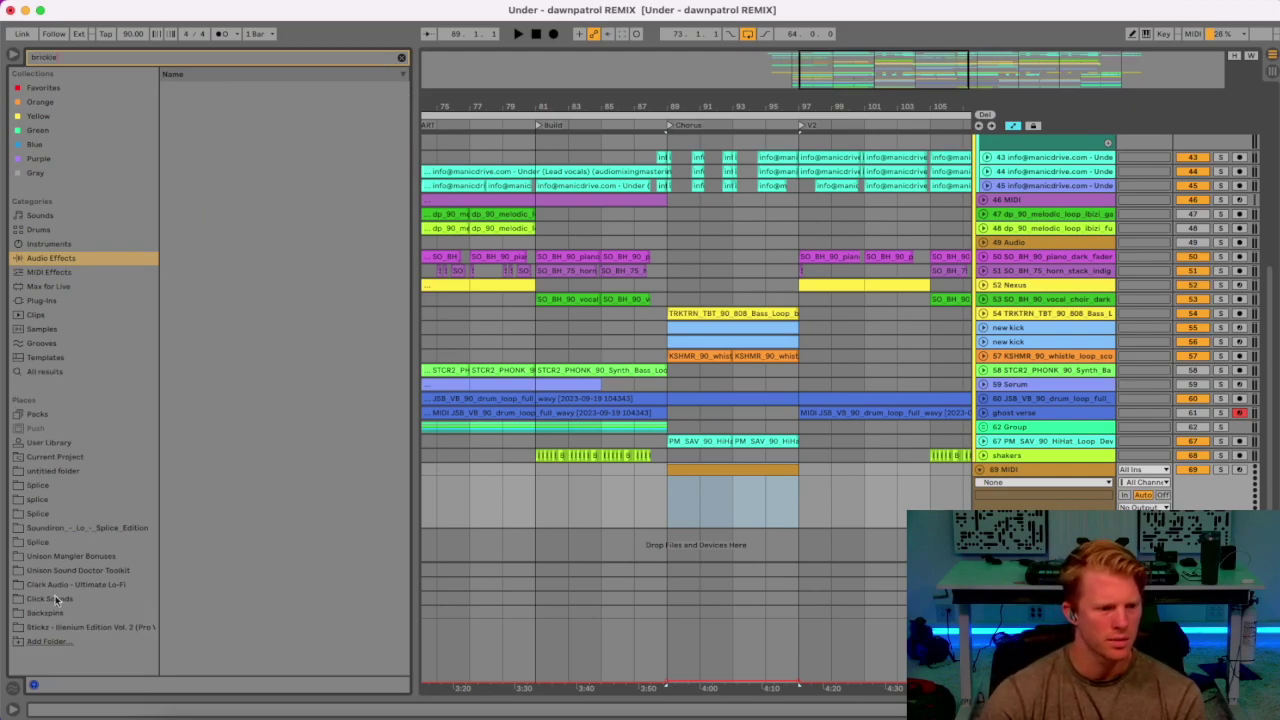
left_click(40, 542)
left_click(182, 117)
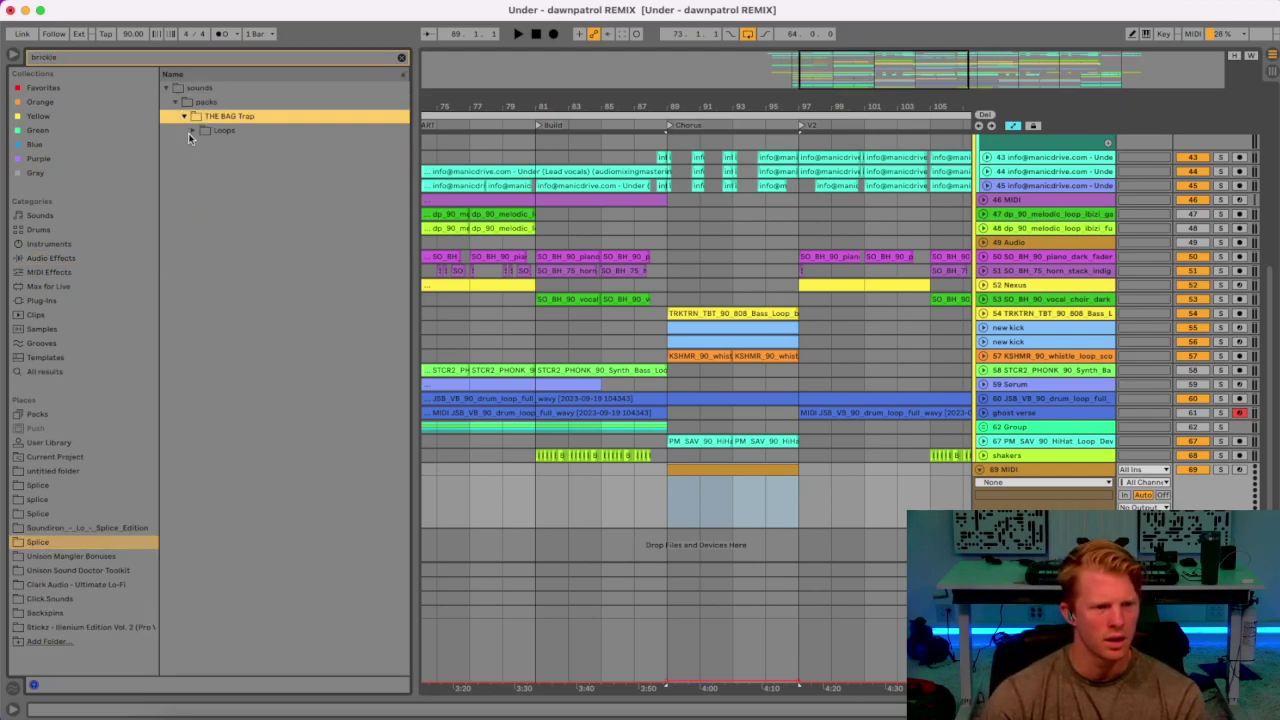
Expand the pack's Loops folders and audition the brickle bass loop and the four Synth_Lead_loops samples.
left_click(193, 130)
left_click(204, 146)
left_click(201, 158)
left_click(212, 173)
left_click(203, 145)
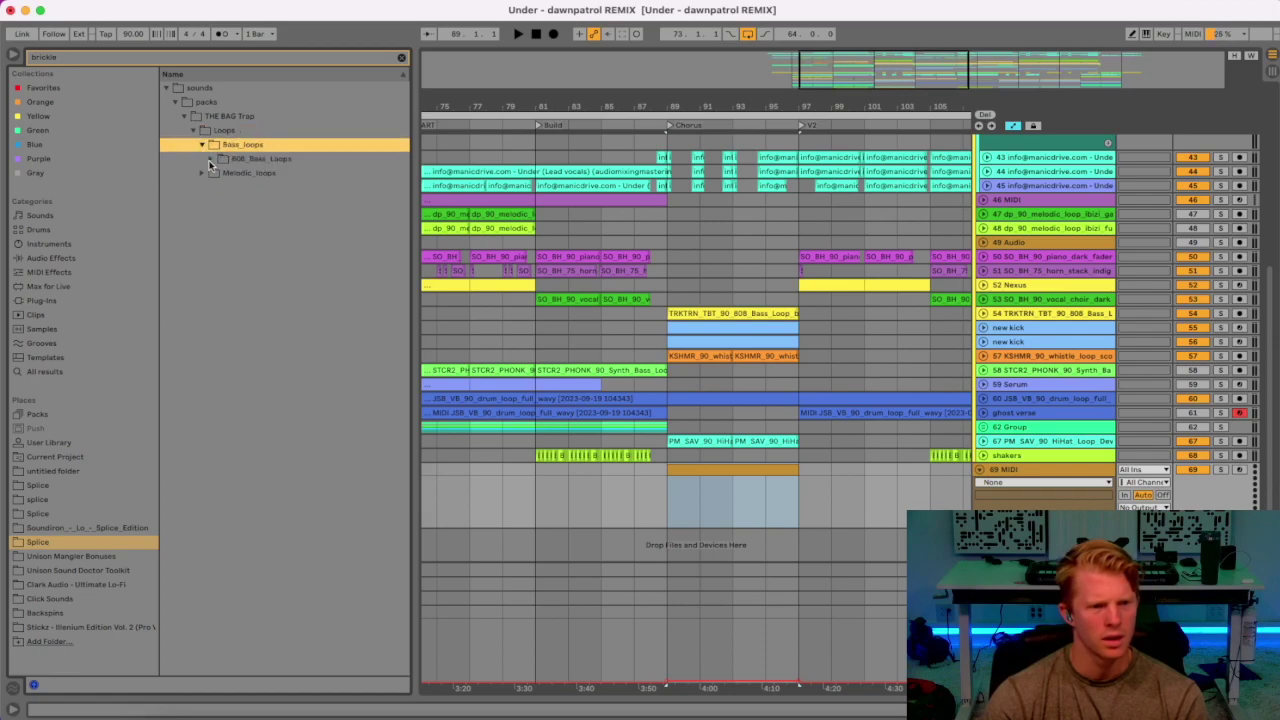
left_click(210, 159)
left_click(242, 179)
left_click(240, 187)
left_click(203, 187)
left_click(250, 189)
left_click(253, 200)
left_click(256, 215)
left_click(259, 230)
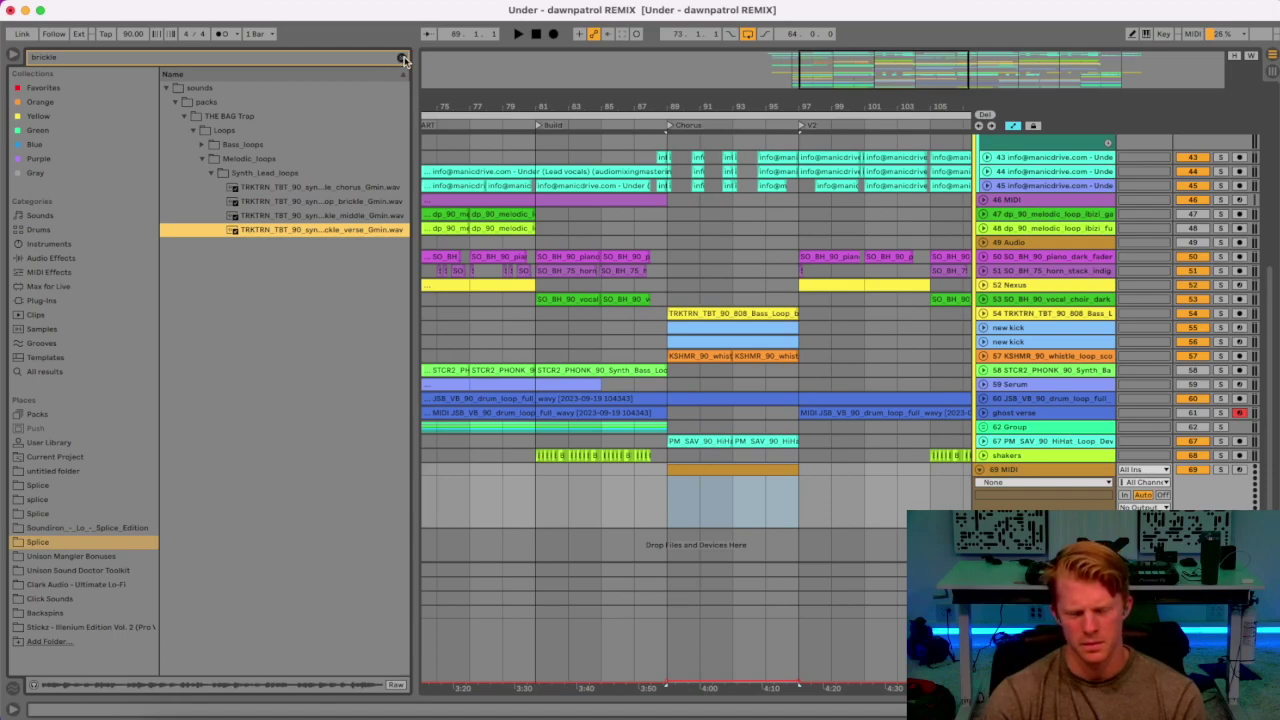
Unfold the two new kick tracks and rename the second one "snare".
left_click(983, 341)
left_click(983, 327)
left_click(1024, 395)
double_click(1024, 395)
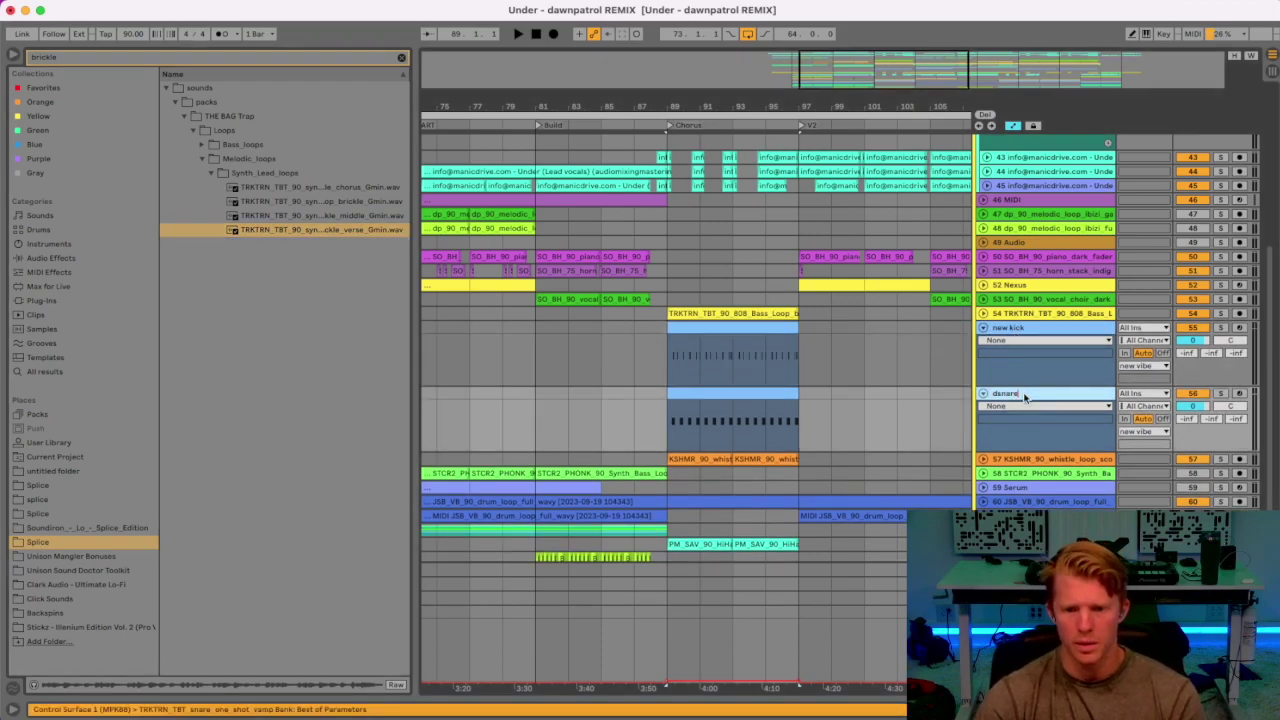
left_click_drag(1024, 396, 966, 393)
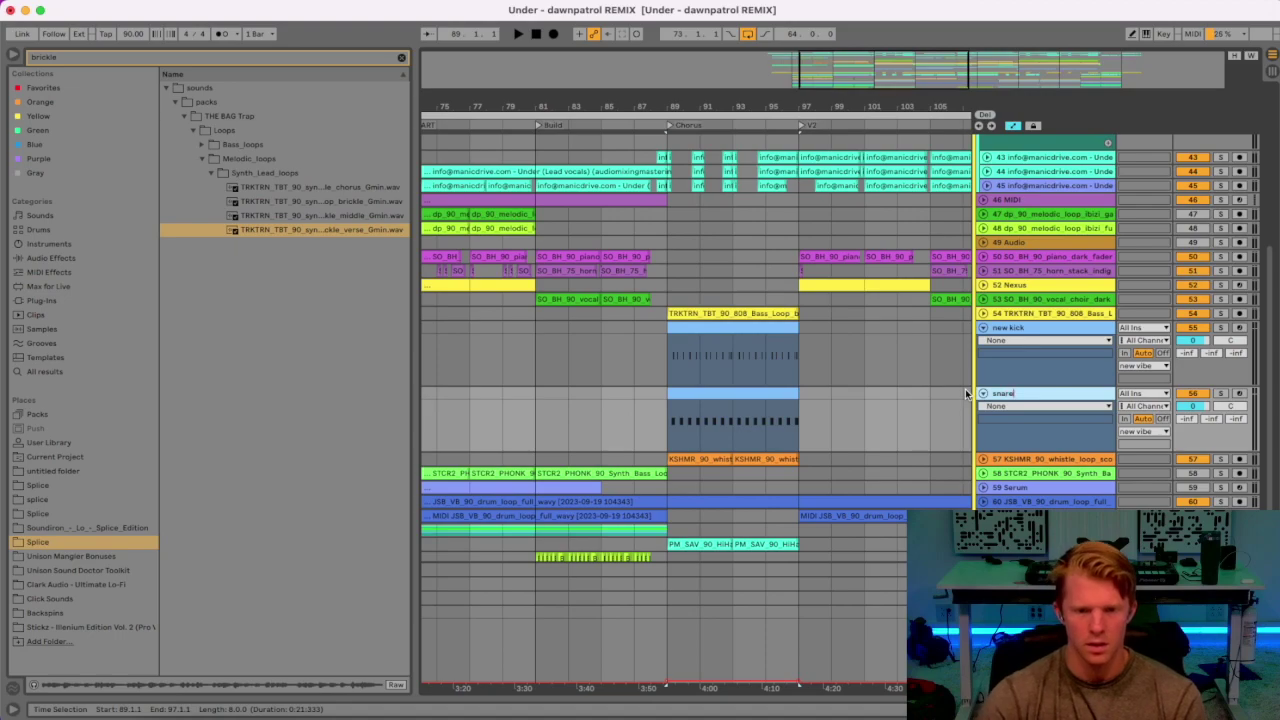
key("Return")
Delete the 69 MIDI track below the shakers.
scroll(902, 431, "down", 3)
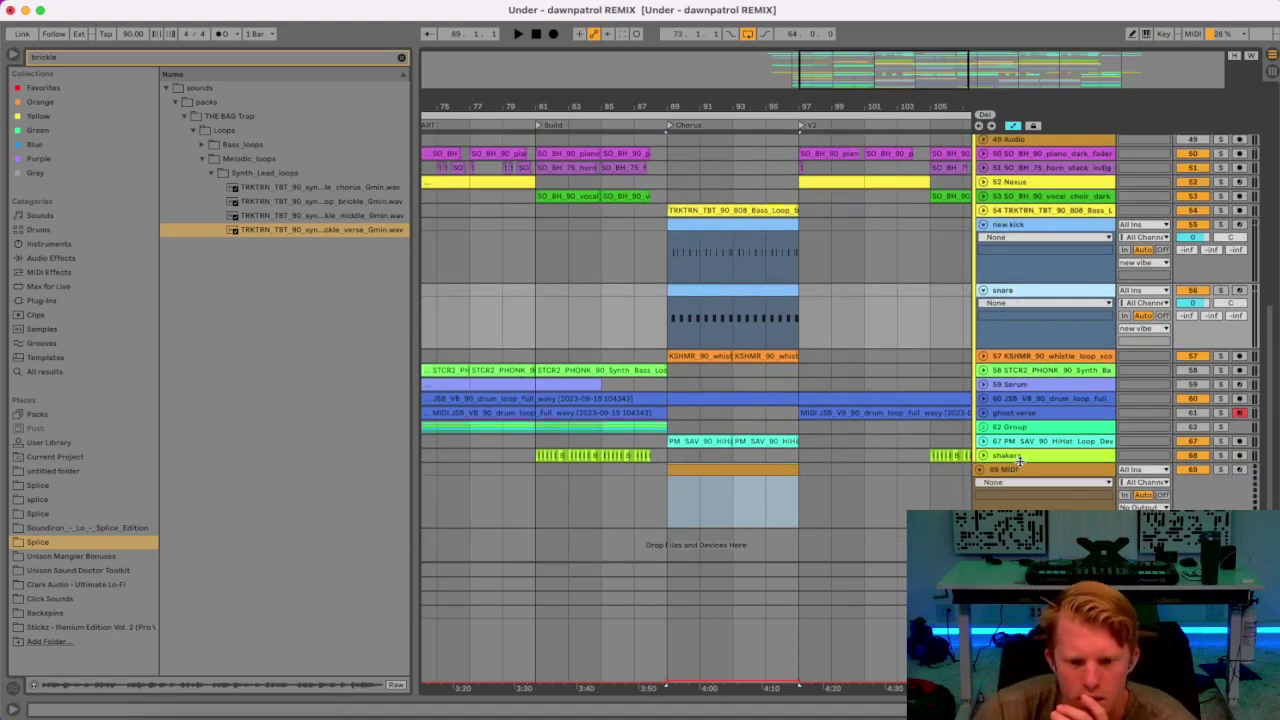
right_click(1012, 467)
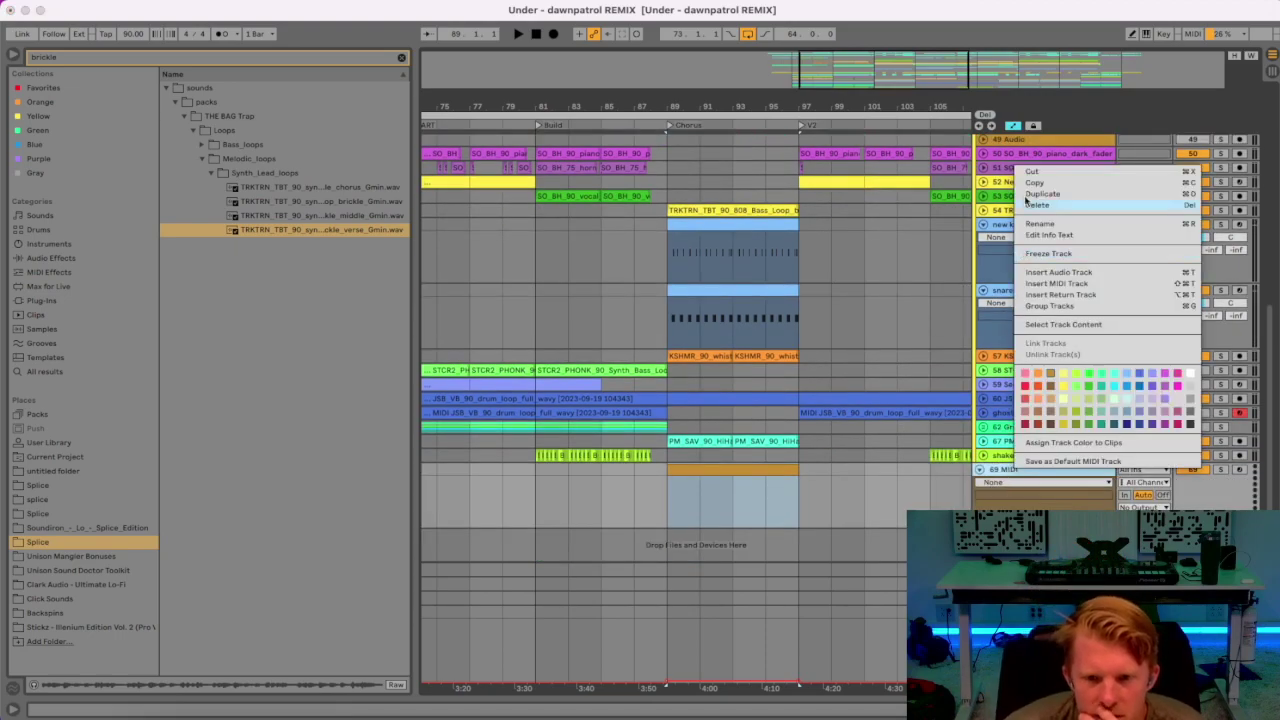
key("super+x")
Duplicate the snare track and rename the copy "chorus snare roll ending".
right_click(1013, 291)
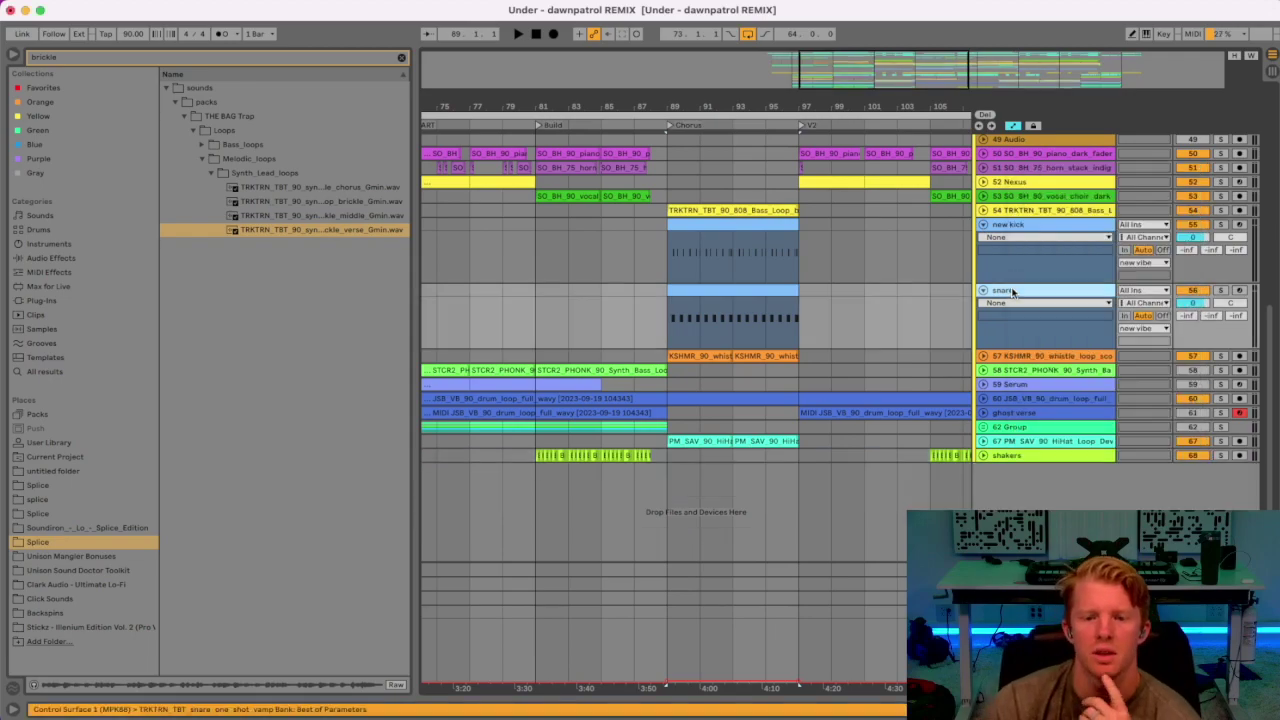
key("Return")
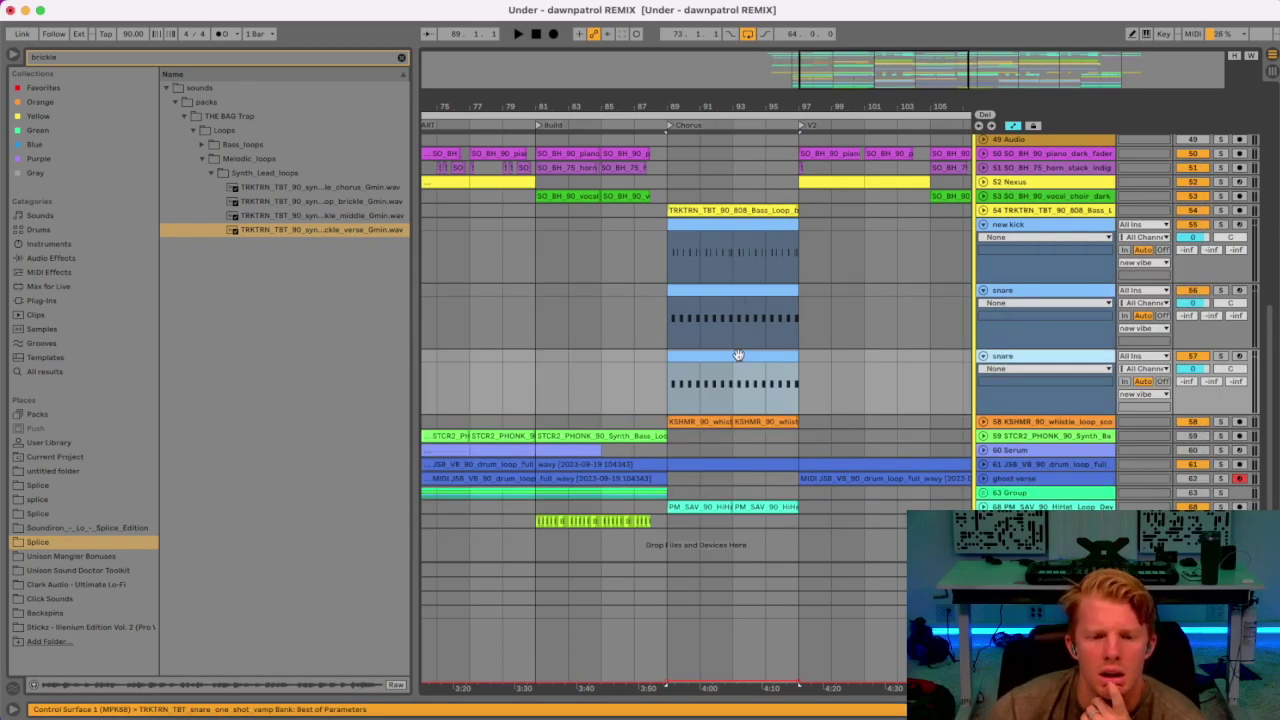
type("chorus")
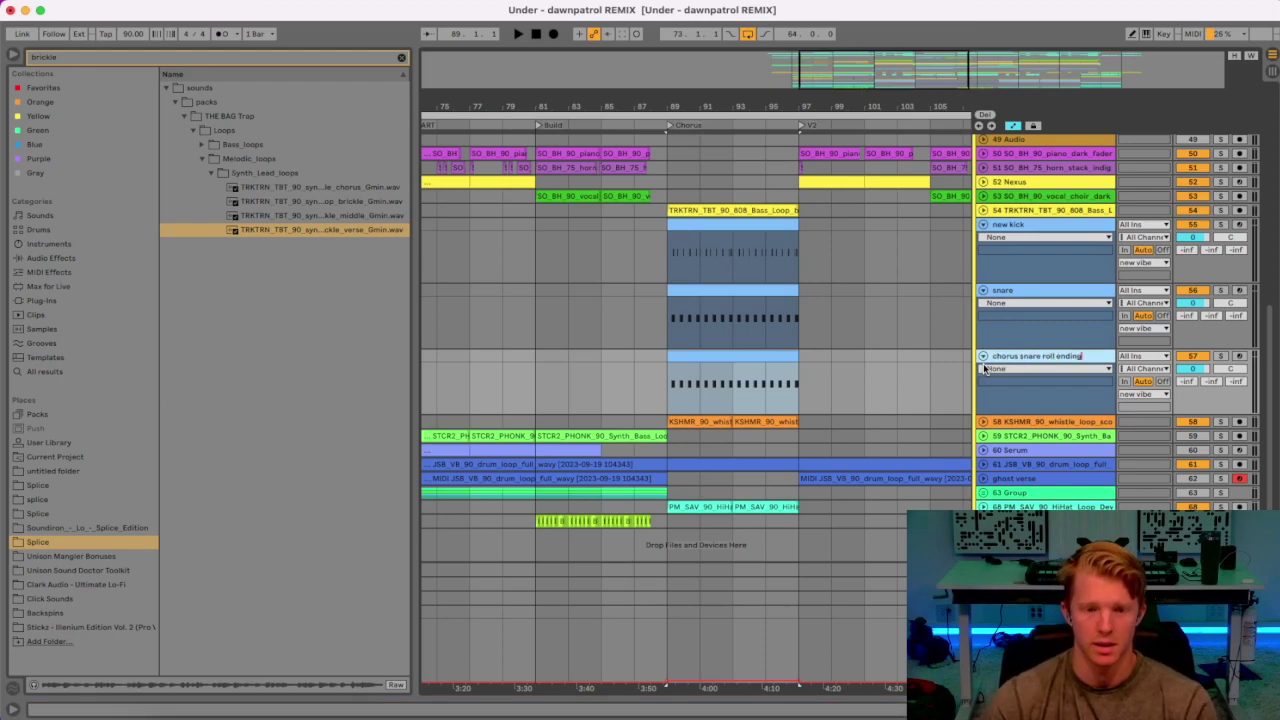
Open the duplicated snare clip and delete all snare notes before bar 7, leaving the last four.
left_click(712, 356)
double_click(724, 359)
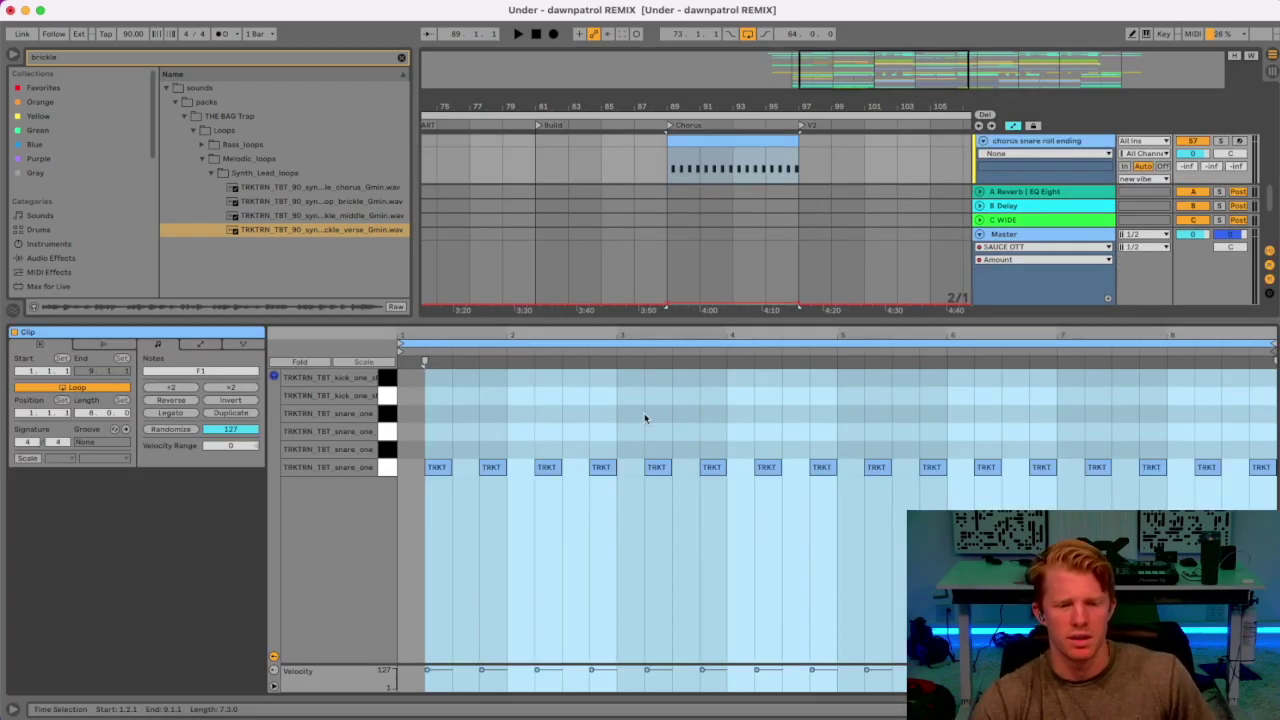
left_click_drag(424, 445, 1063, 504)
key("Delete")
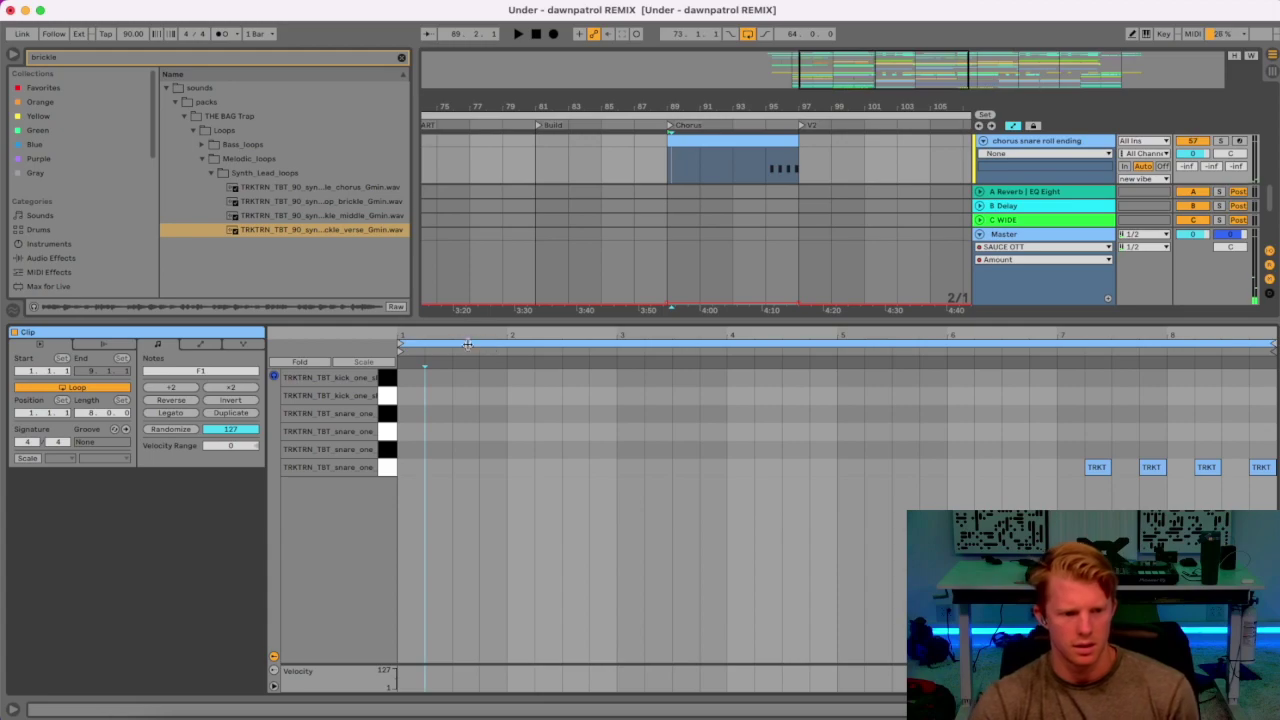
Audition the kick and snare one-shots on the clip's piano keys.
left_click(388, 466)
left_click(386, 450)
left_click(385, 431)
left_click(386, 414)
left_click(387, 396)
left_click(386, 379)
left_click(389, 431)
left_click(389, 448)
left_click(391, 467)
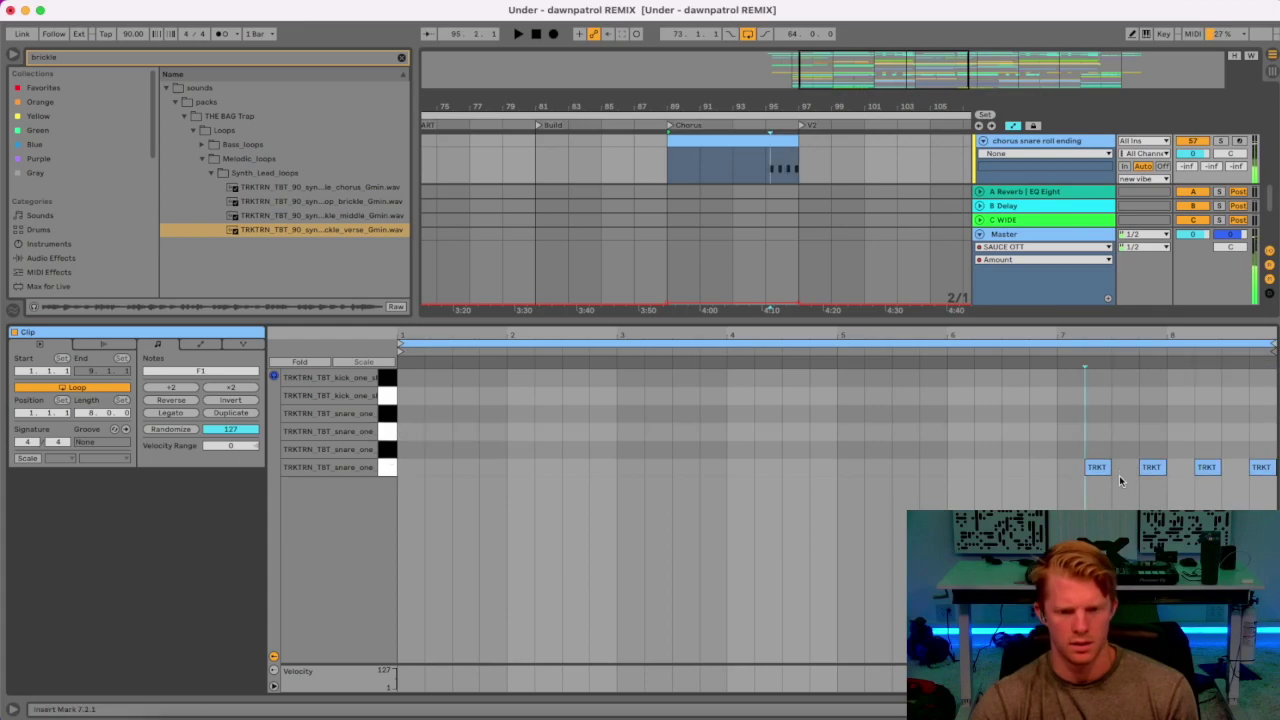
Play the clip from bar 6 and delete the two snare notes in bar 7 and the one at 8.2.
left_click(940, 351)
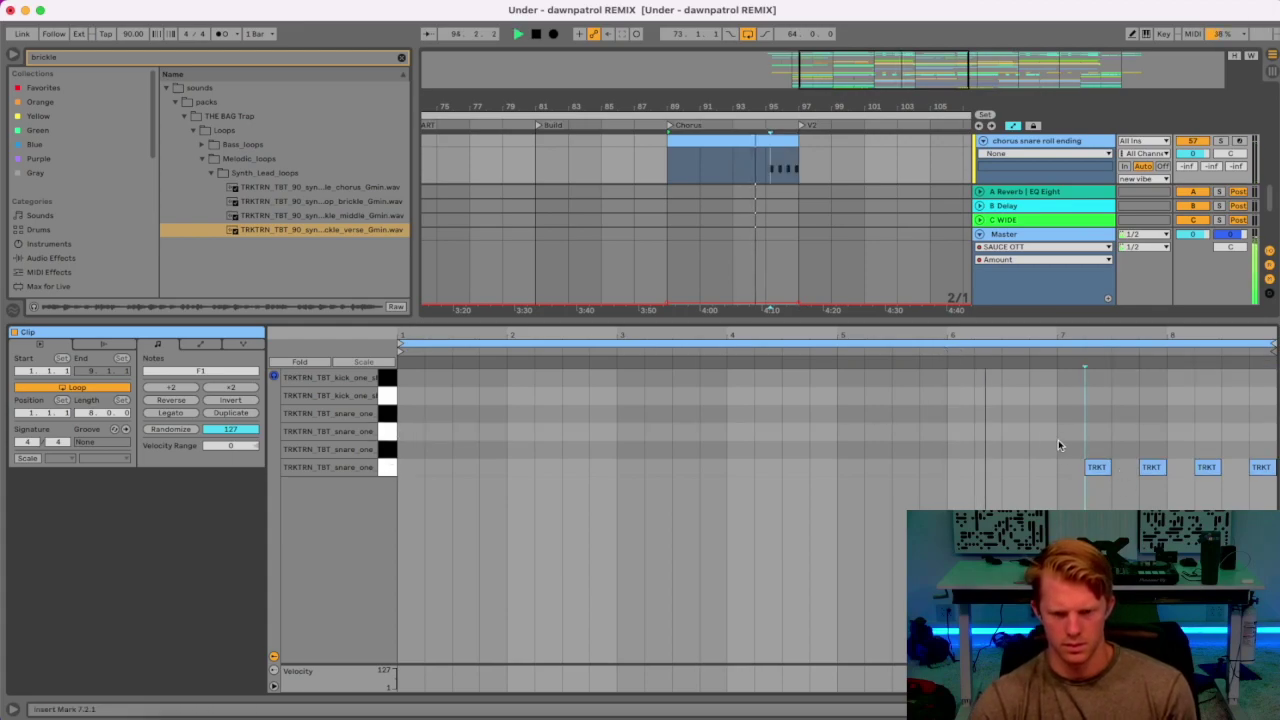
left_click_drag(1063, 446, 1162, 494)
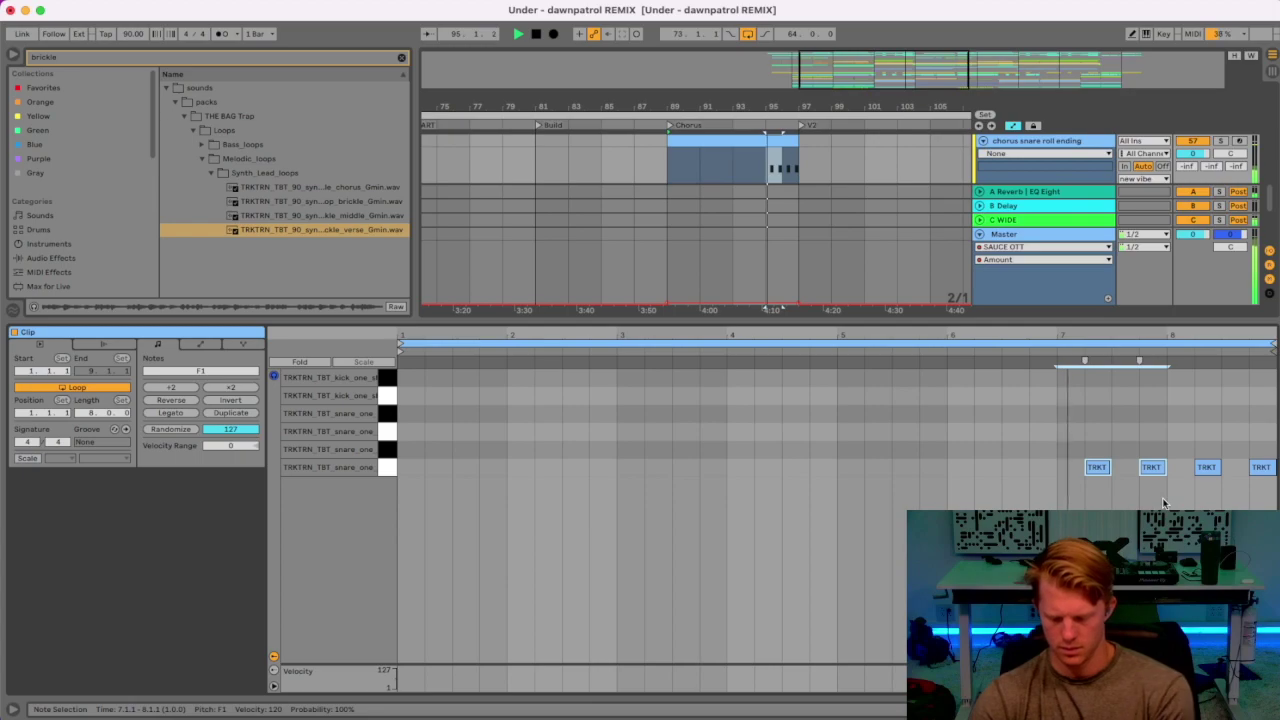
key("Delete")
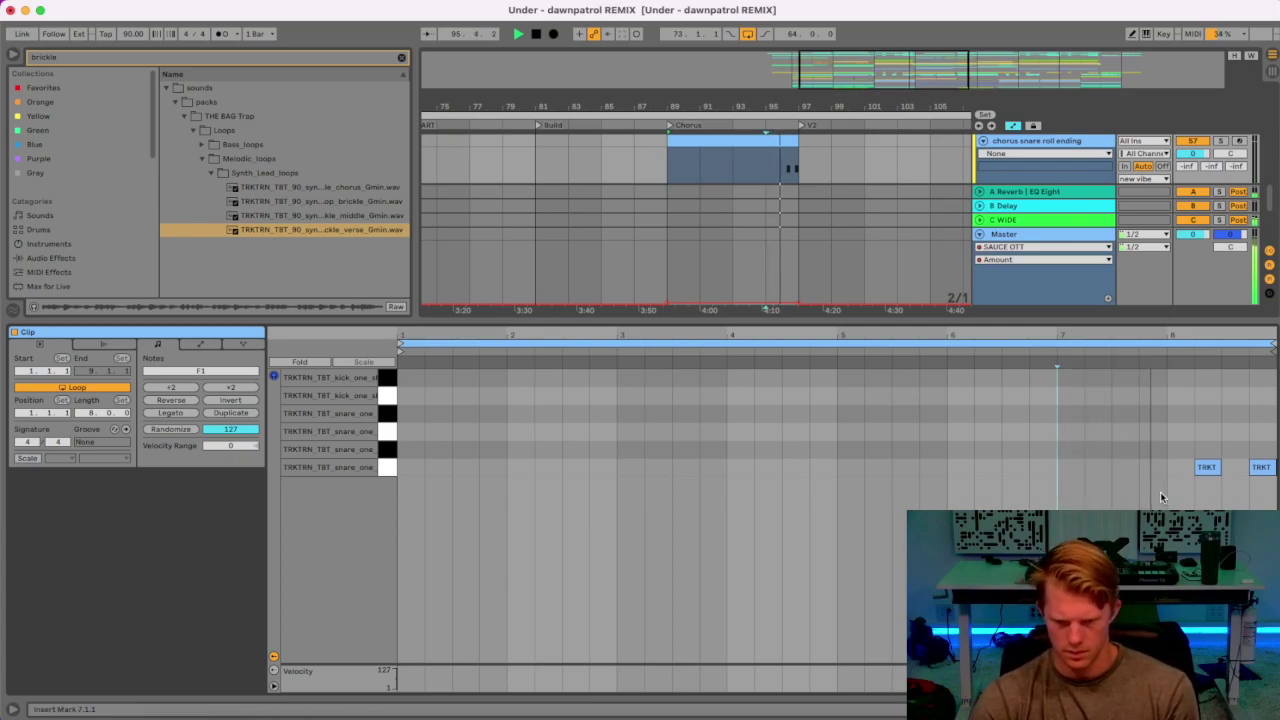
key("space")
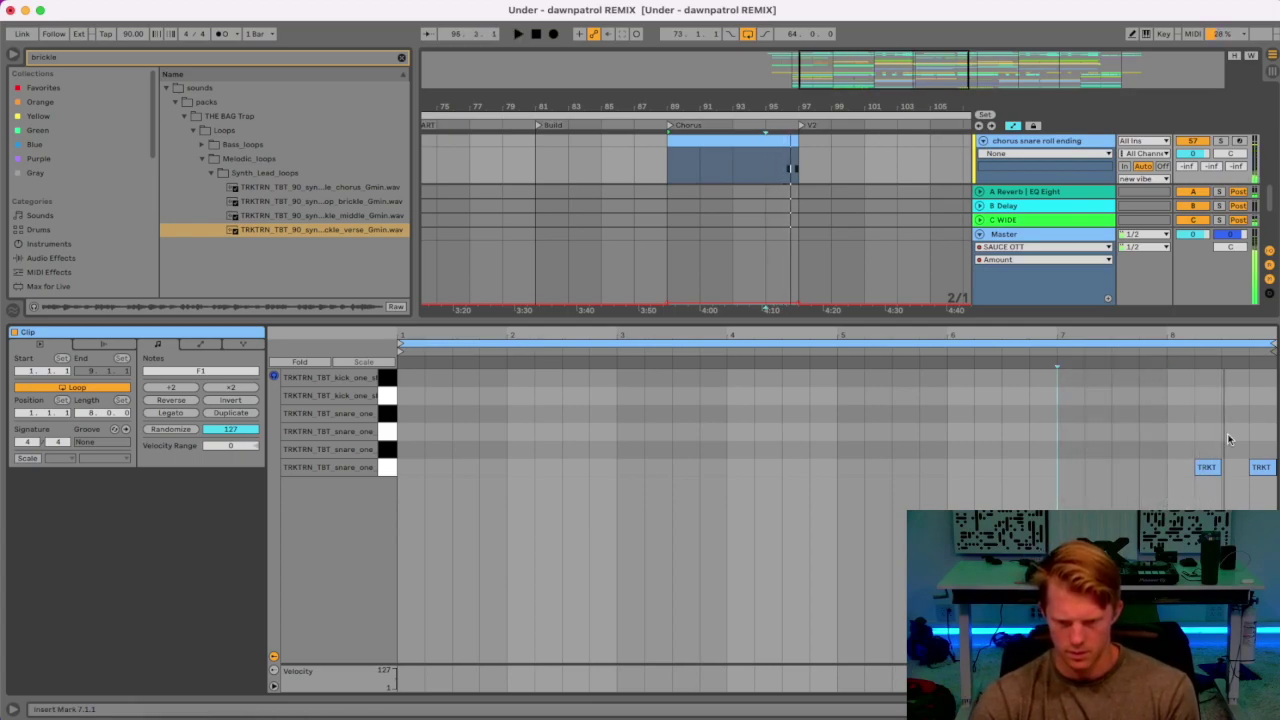
left_click_drag(1230, 338, 1230, 400)
double_click(1107, 466)
right_click(1174, 455)
key("Escape")
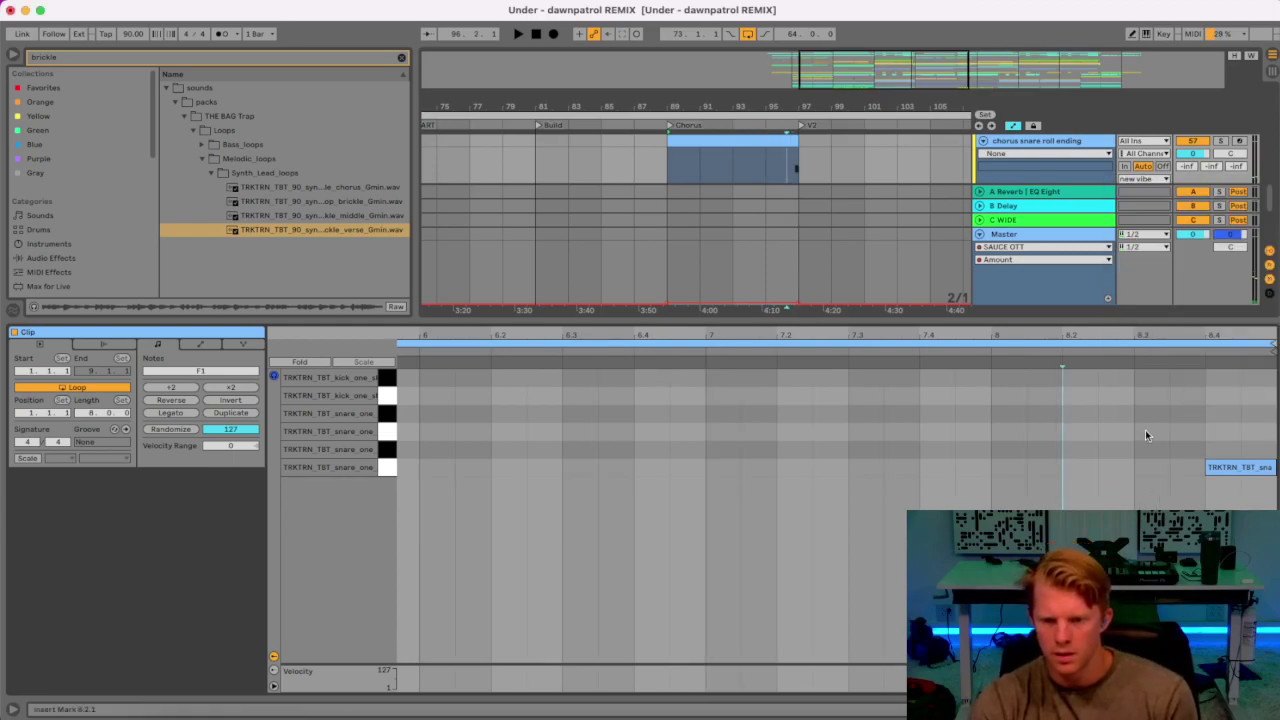
Replace the last snare note with sixteenth-note F#1 hits at 8.3, 8.3.3, 8.4, 8.4.3 and 8.4.4, and play the roll.
right_click(1148, 432)
key("Escape")
key("b")
left_click(1143, 431)
key("Down")
left_click(1182, 448)
left_click(1220, 465)
left_click(1213, 449)
left_click(1248, 449)
left_click(1266, 449)
left_click(1120, 352)
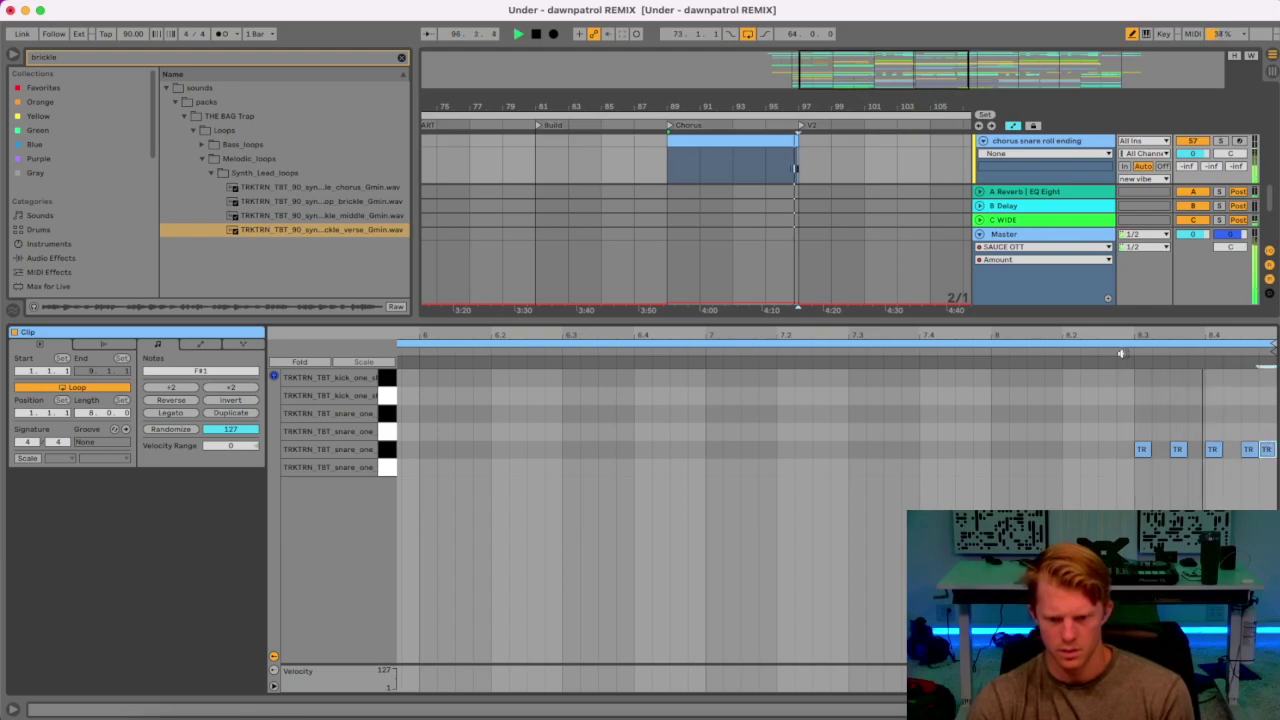
key("space")
Narrow the grid and draw three consecutive 1/32 snare hits on F#1 starting at 8.4, and play the roll.
left_click_drag(1214, 336, 1214, 390)
scroll(1114, 414, "right", 3)
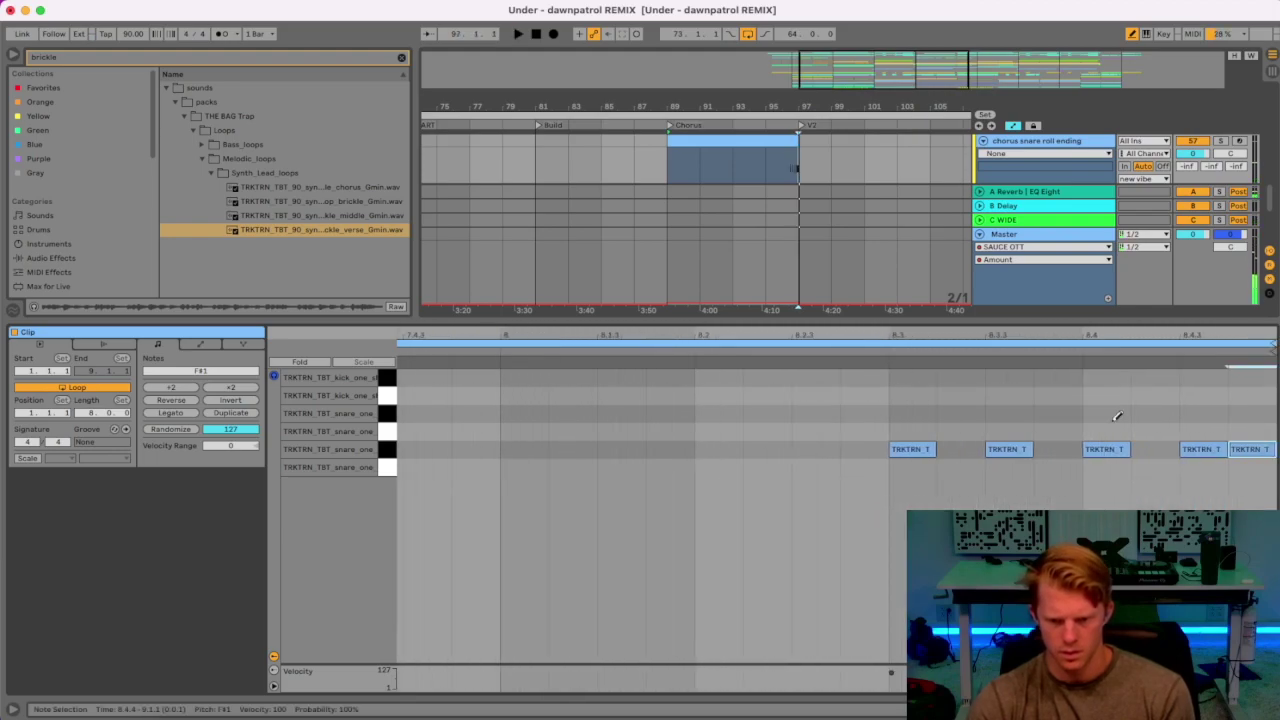
right_click(1117, 412)
left_click(1137, 443)
left_click(1118, 449)
left_click(1141, 449)
key("space")
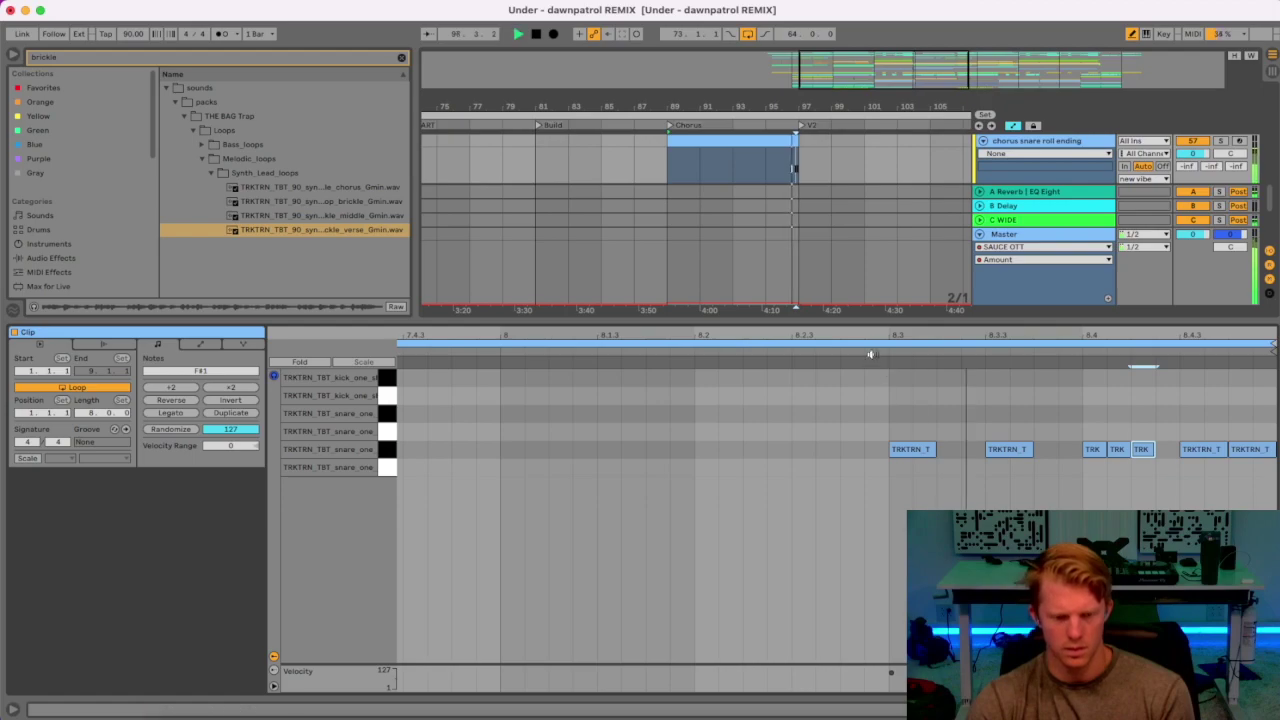
key("space")
Try a finer grid with consecutive 1/64 snare hits on F#1 from 8.4 to 8.4.2, and play the roll.
left_click_drag(1122, 336, 1123, 361)
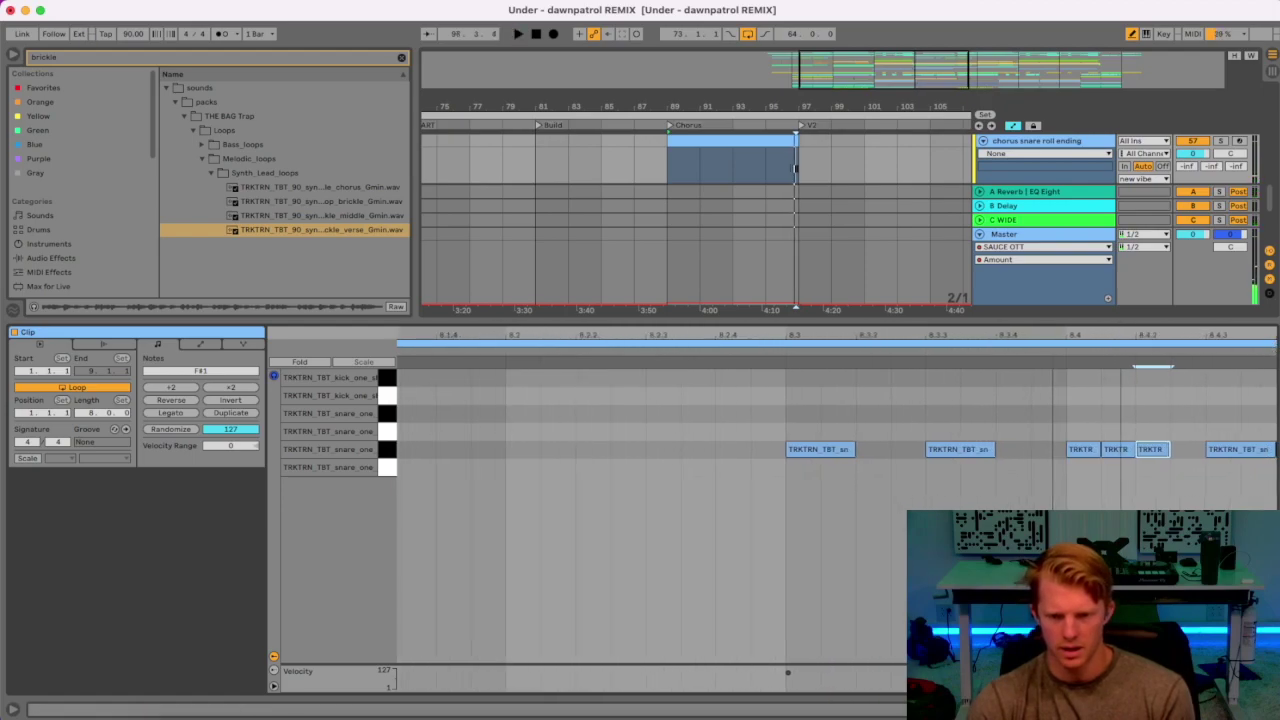
right_click(1133, 426)
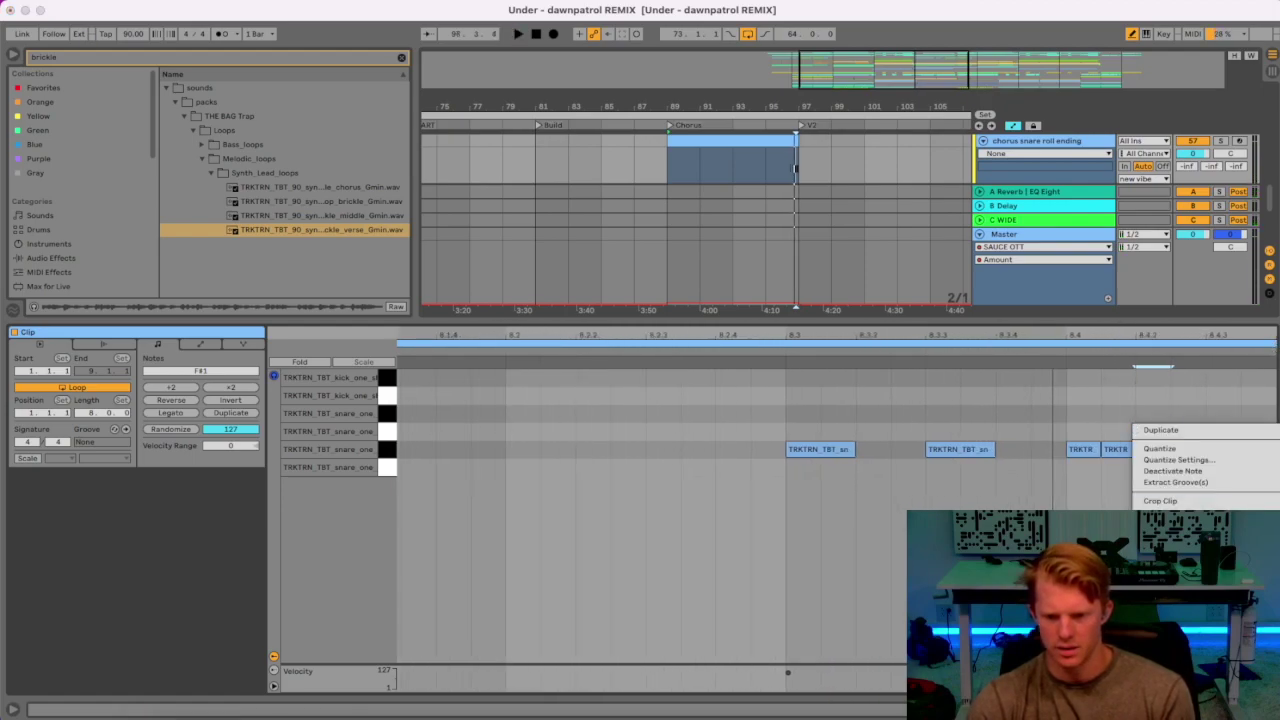
left_click(1160, 430)
left_click_drag(1107, 340, 1107, 326)
left_click(1095, 446)
left_click_drag(1096, 440, 1128, 438)
left_click(1148, 447)
key("space")
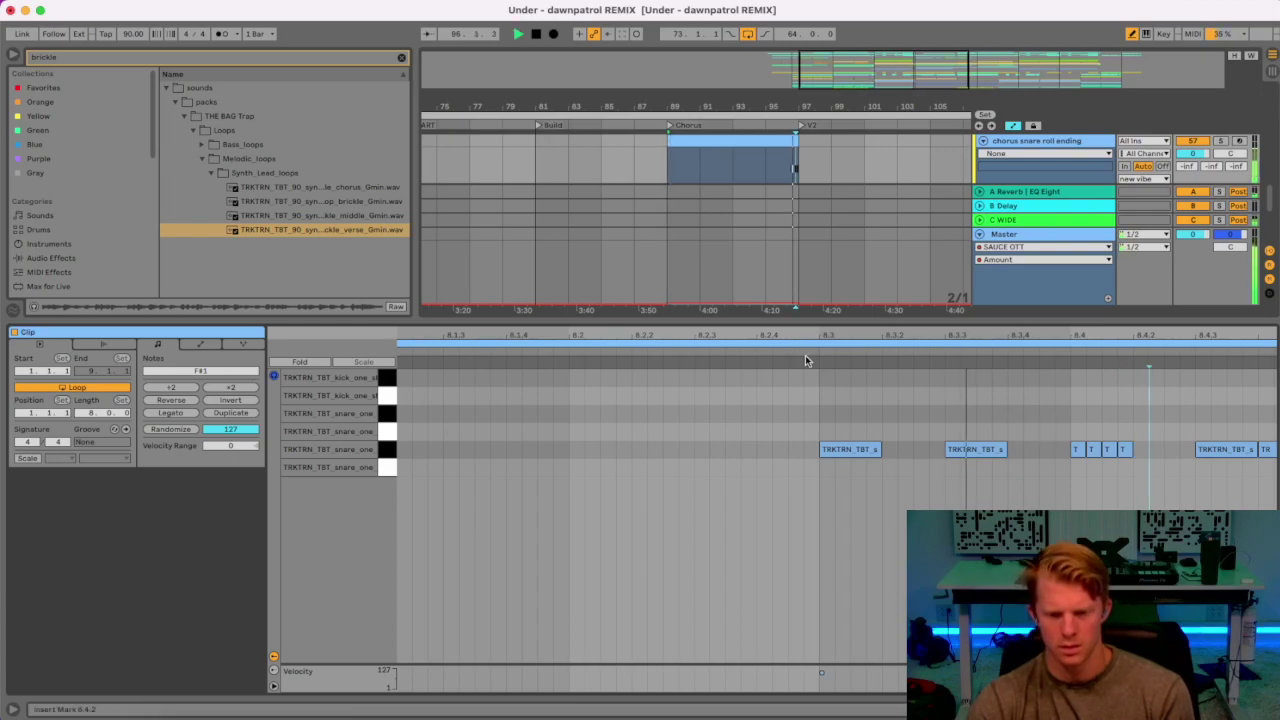
left_click(1143, 449)
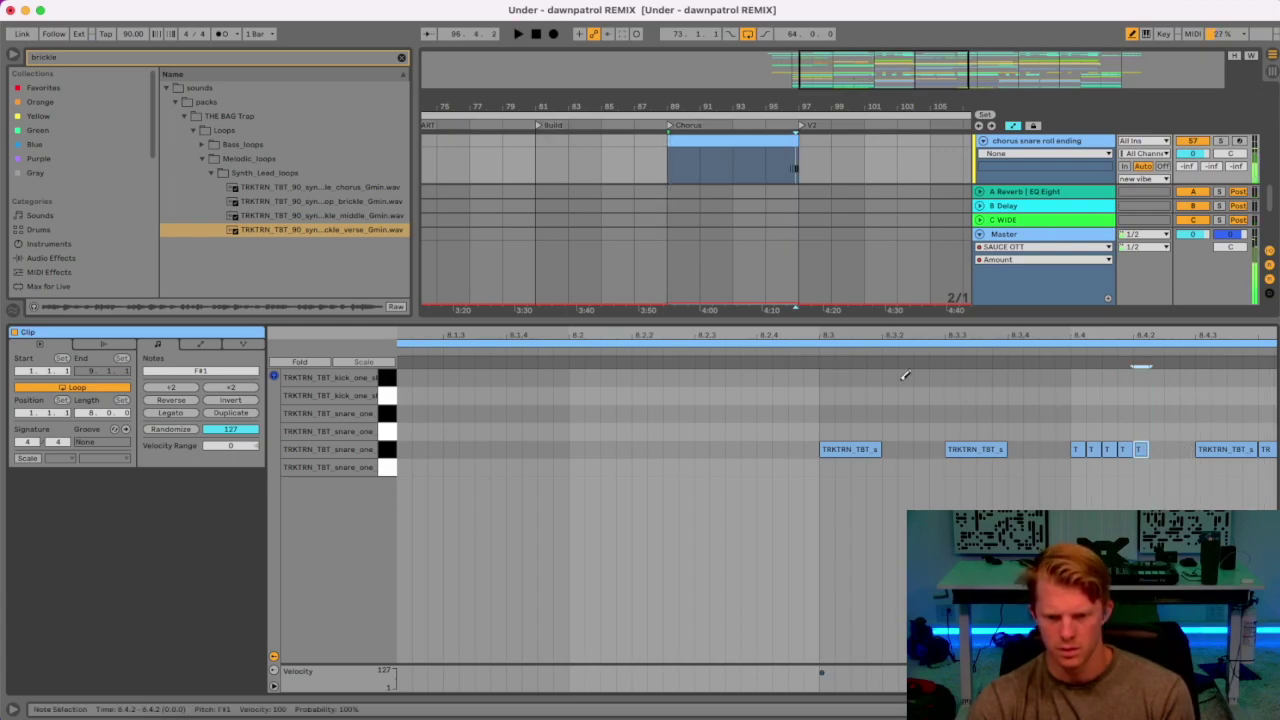
Undo the 1/64 snare edits back to the three 1/32 hits, and play the end of the roll.
key("space")
key("super+z")
key("super+z")
key("super+z")
key("super+z")
key("super+z")
left_click(808, 354)
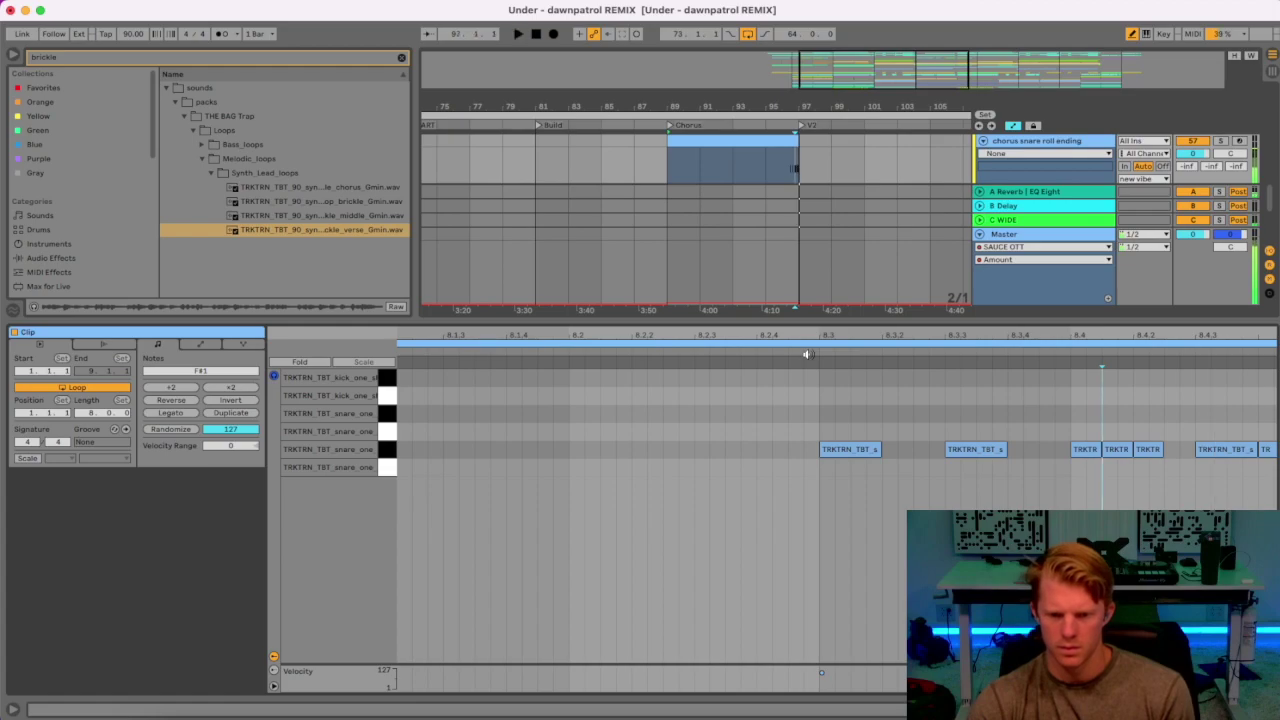
key("space")
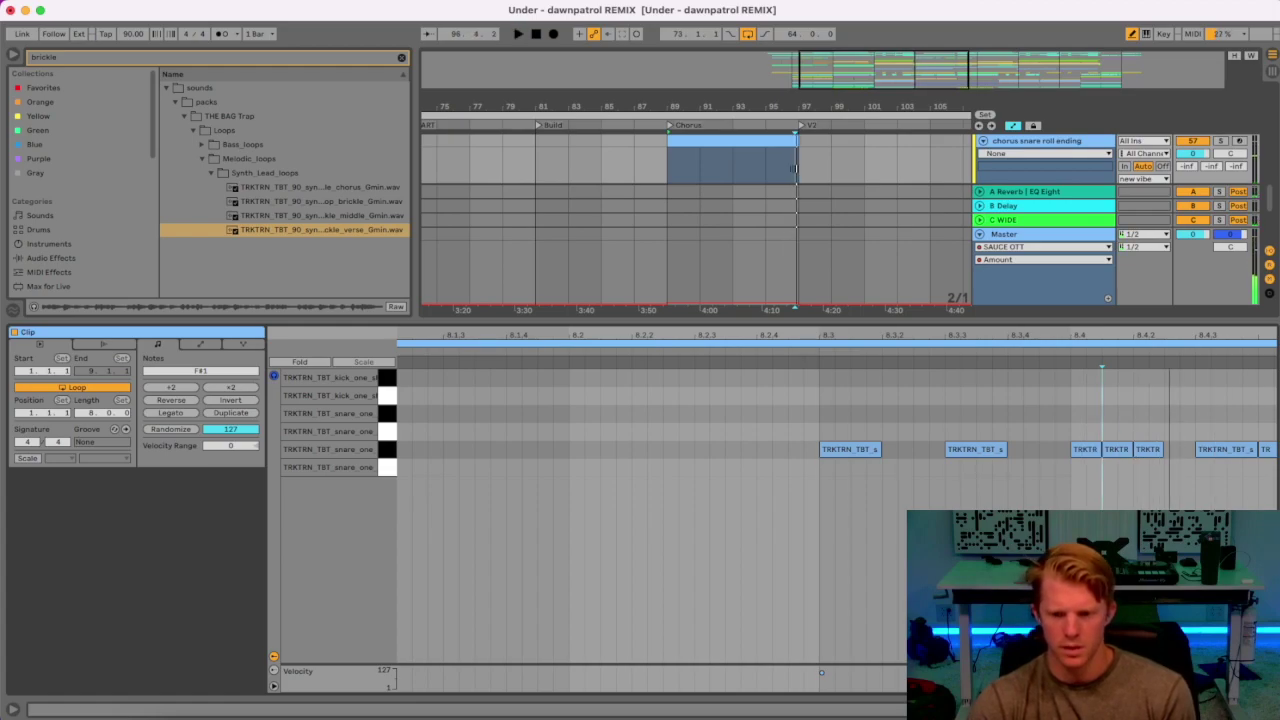
In the arrangement, set the grid to 1/8, trim the Chorus snare clip's end to 96.4, and play the transition into V2.
key("super+alt+l")
left_click_drag(800, 104, 807, 195)
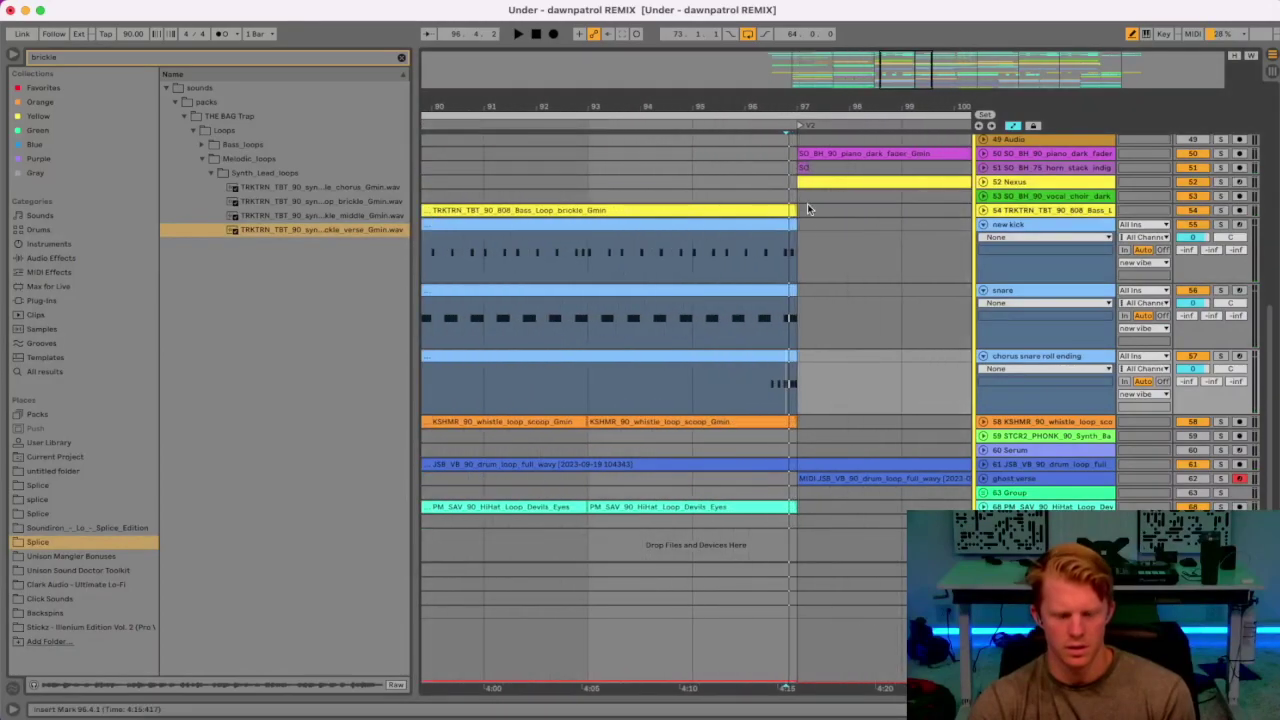
scroll(815, 287, "up", 3)
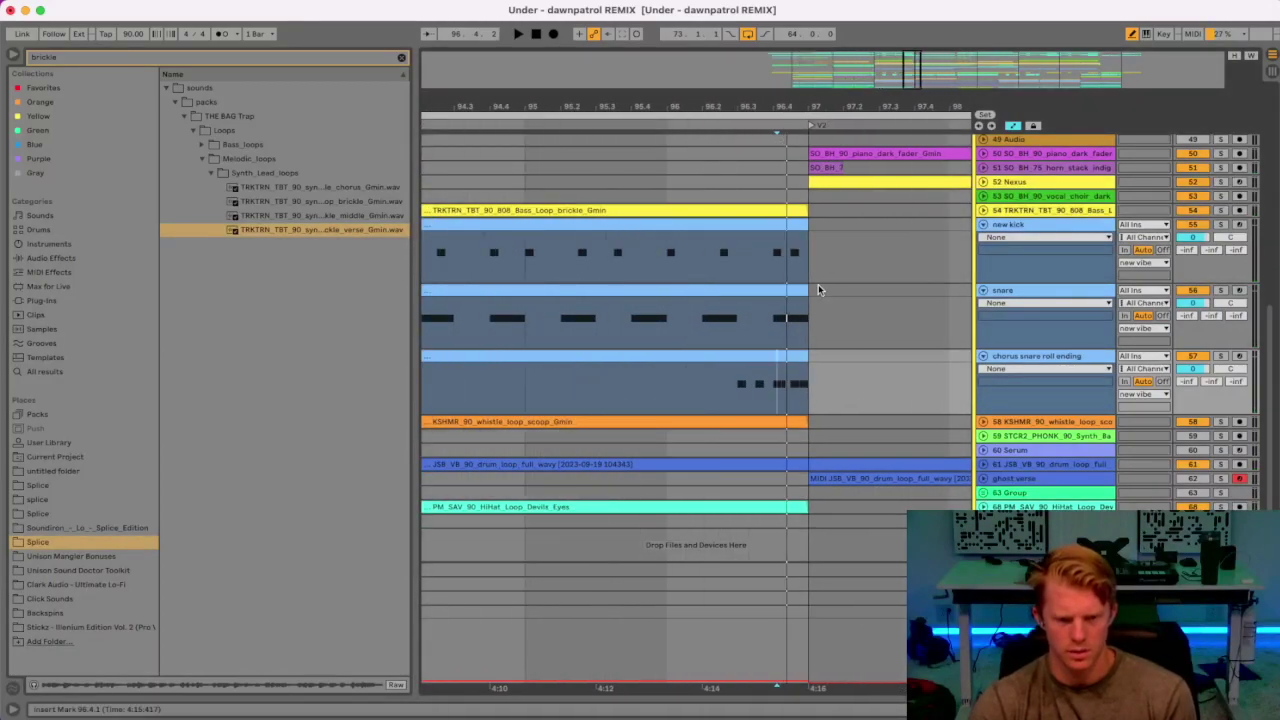
right_click(843, 307)
left_click(903, 454)
left_click_drag(806, 292, 773, 292)
left_click(737, 327)
key("space")
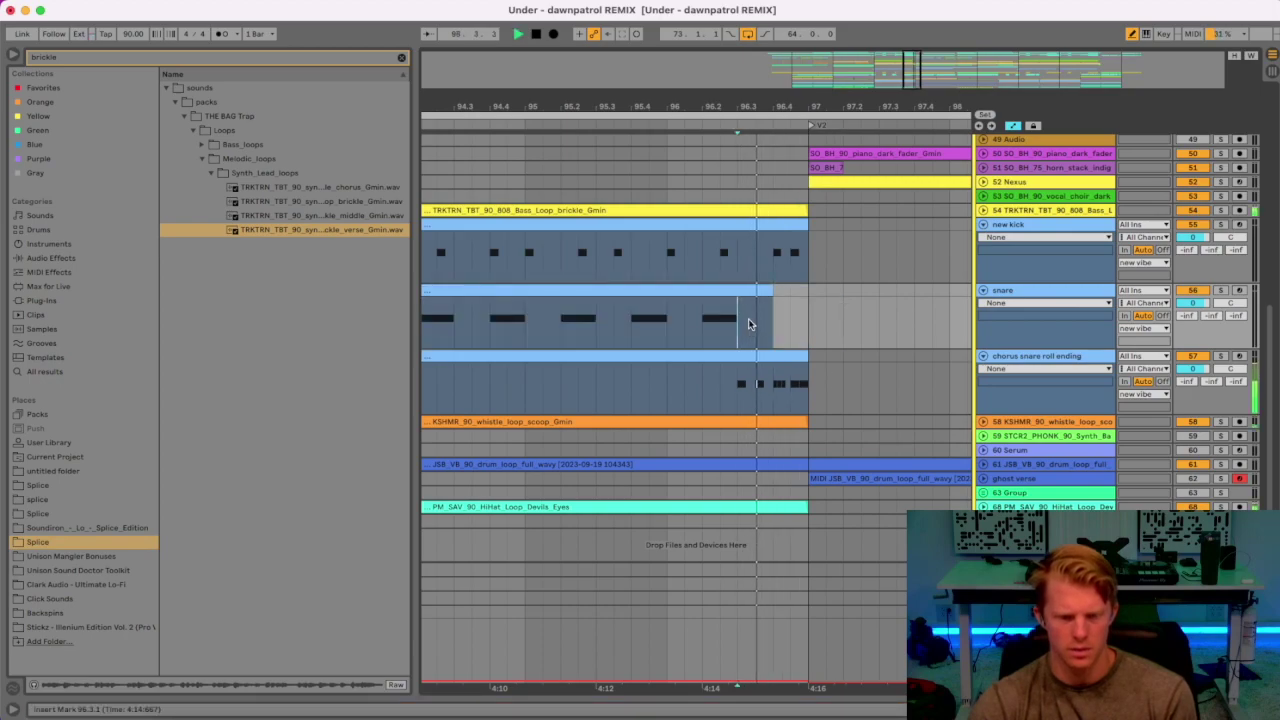
left_click(685, 342)
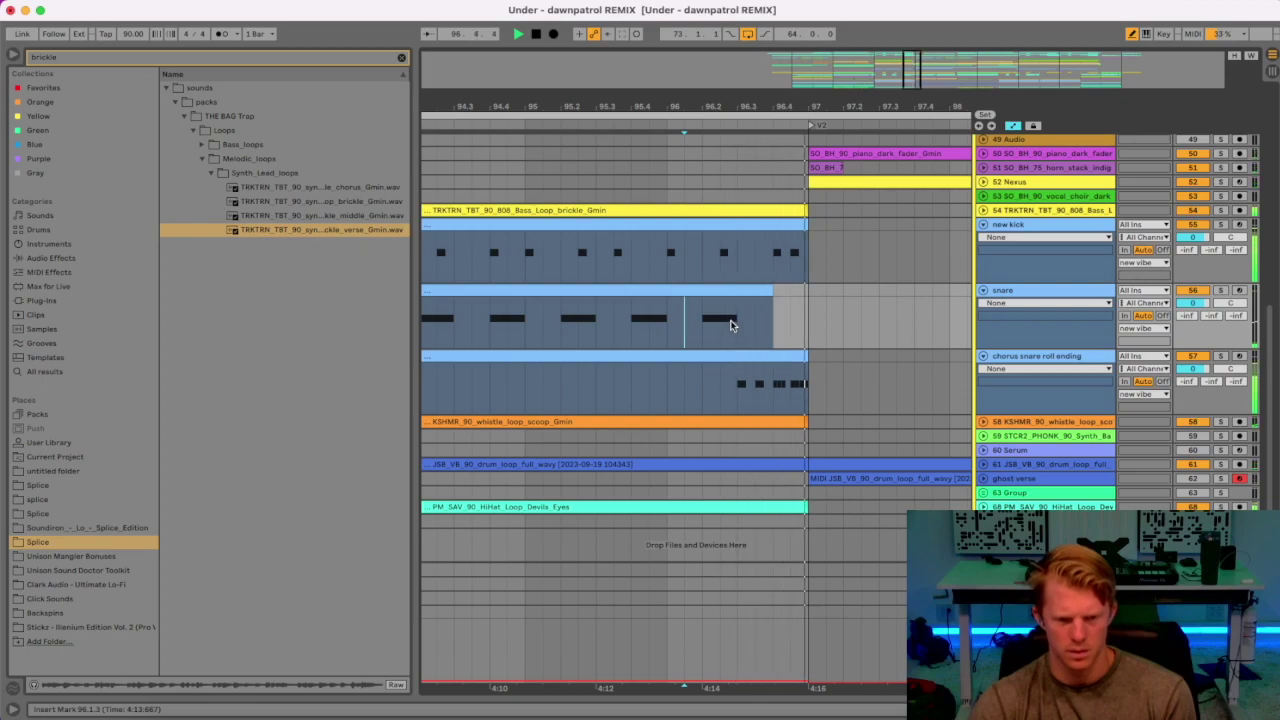
key("space")
key("space")
In the snare roll clip, try replacing the three 1/32 hits at 8.4 with six consecutive 1/64 F#1 hits, and play the roll.
double_click(787, 362)
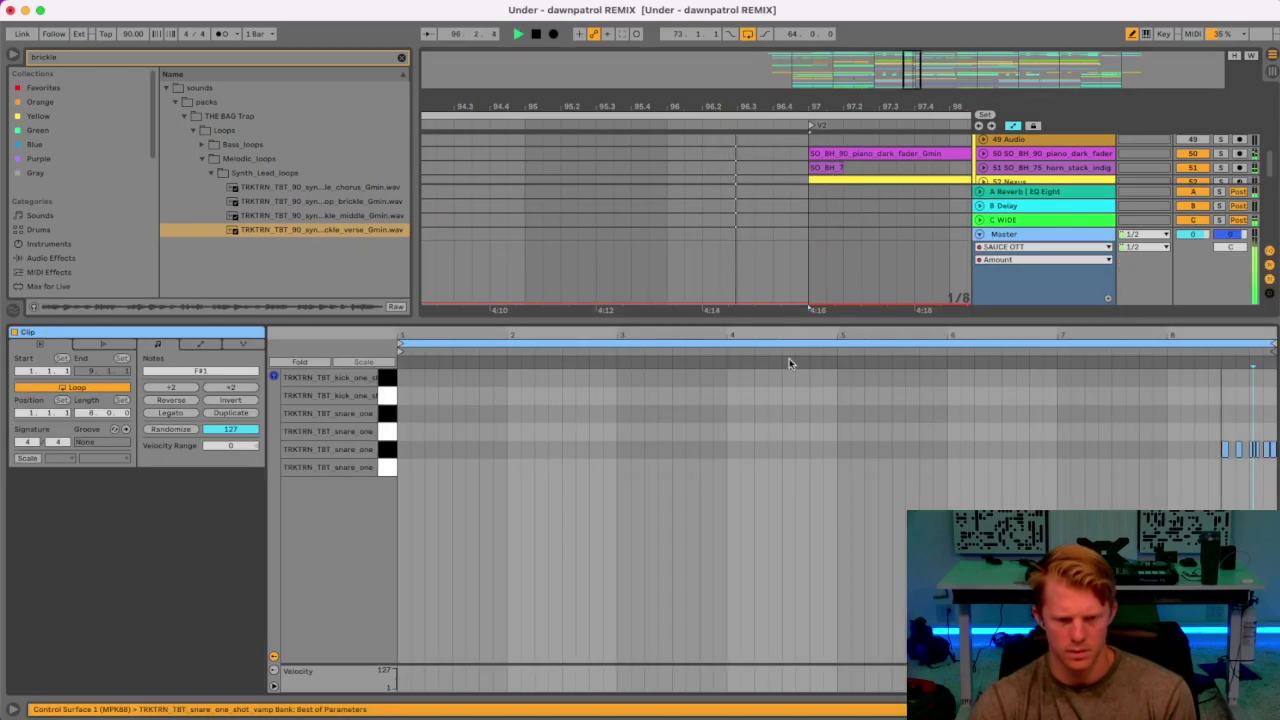
left_click_drag(1251, 337, 1058, 480)
key("space")
right_click(1094, 416)
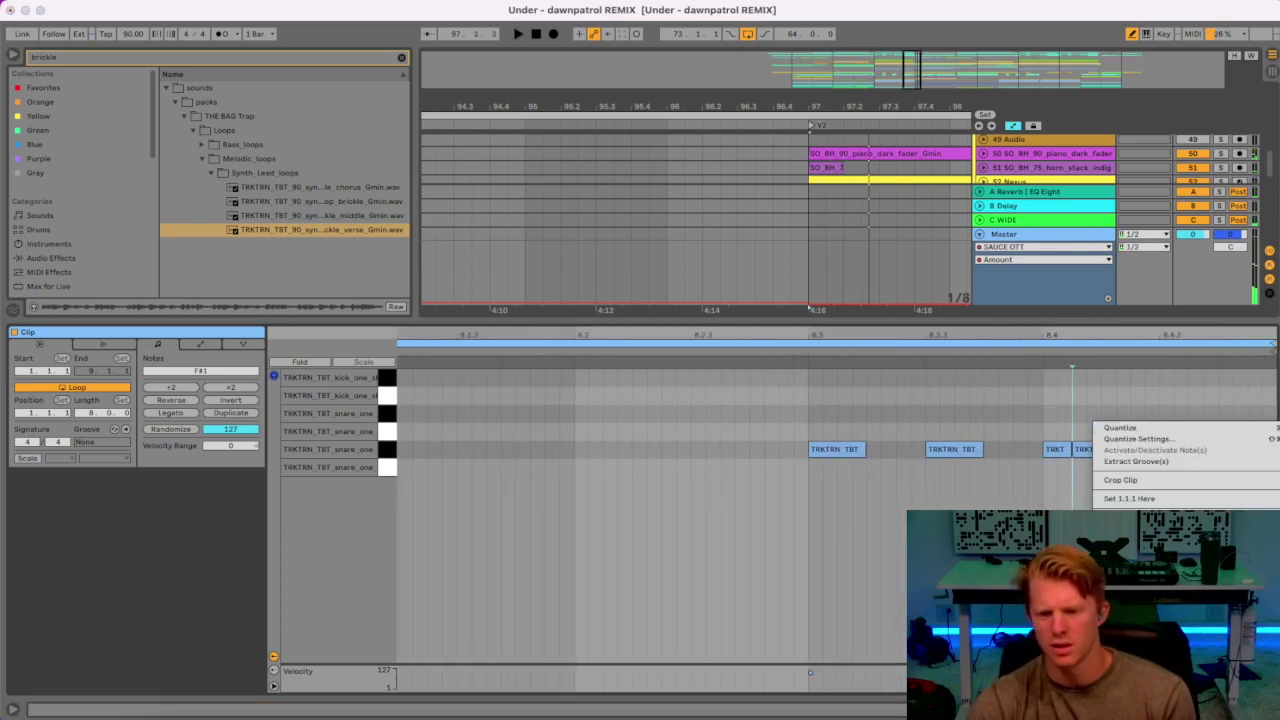
left_click(1080, 365)
left_click_drag(1085, 338, 985, 405)
right_click(998, 408)
key("Escape")
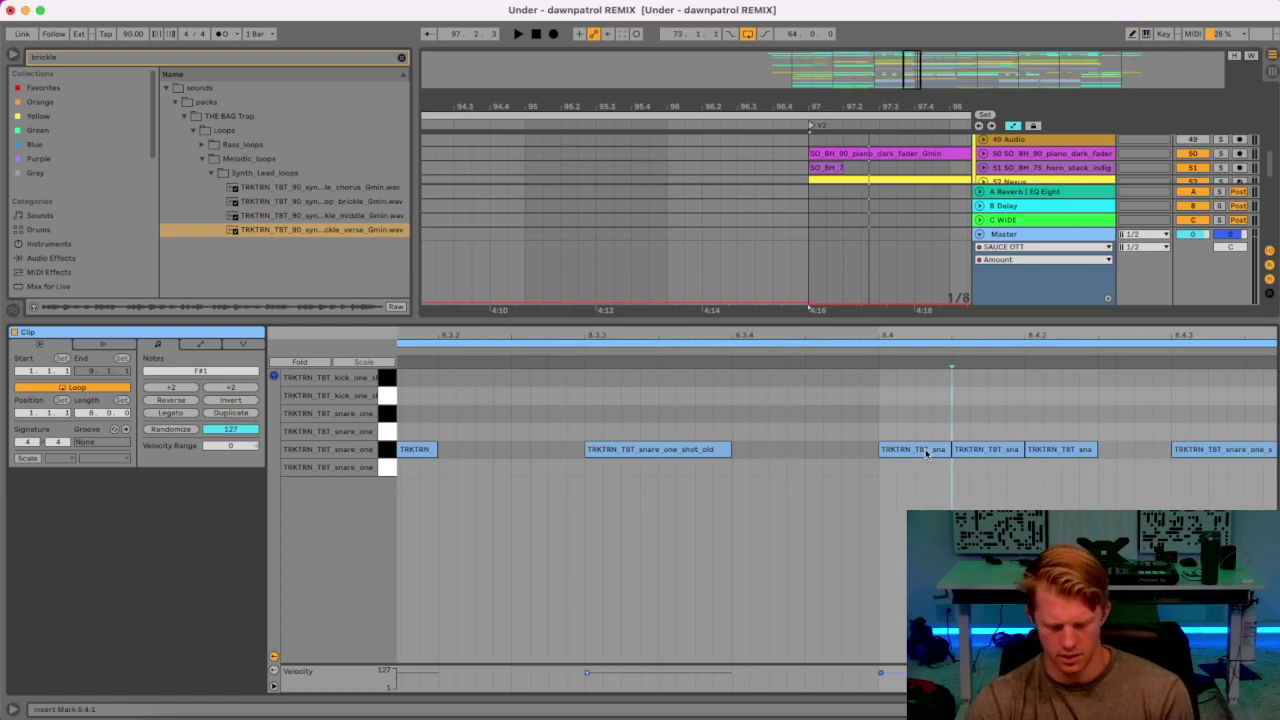
mouse_move(932, 333)
left_mouse_down()
mouse_move(932, 312)
mouse_move(948, 306)
left_mouse_up()
mouse_move(954, 441)
left_mouse_down()
mouse_move(945, 449)
mouse_move(1040, 449)
left_mouse_up()
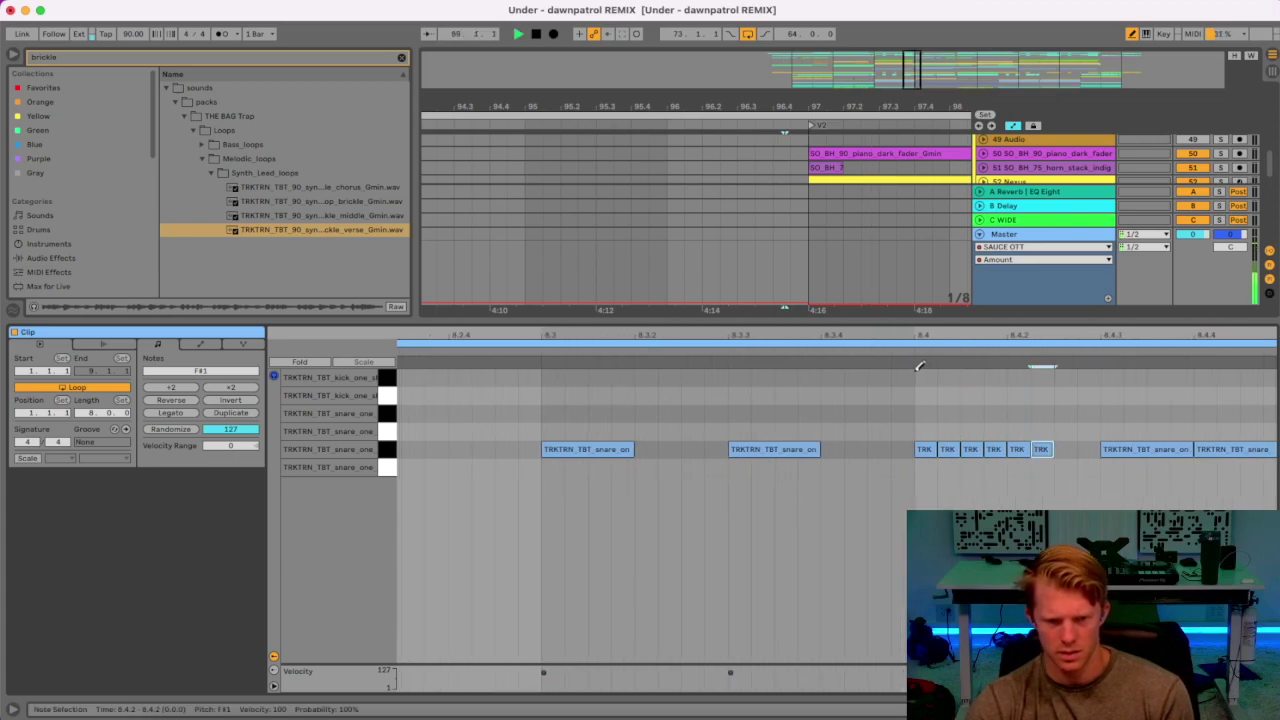
key("space")
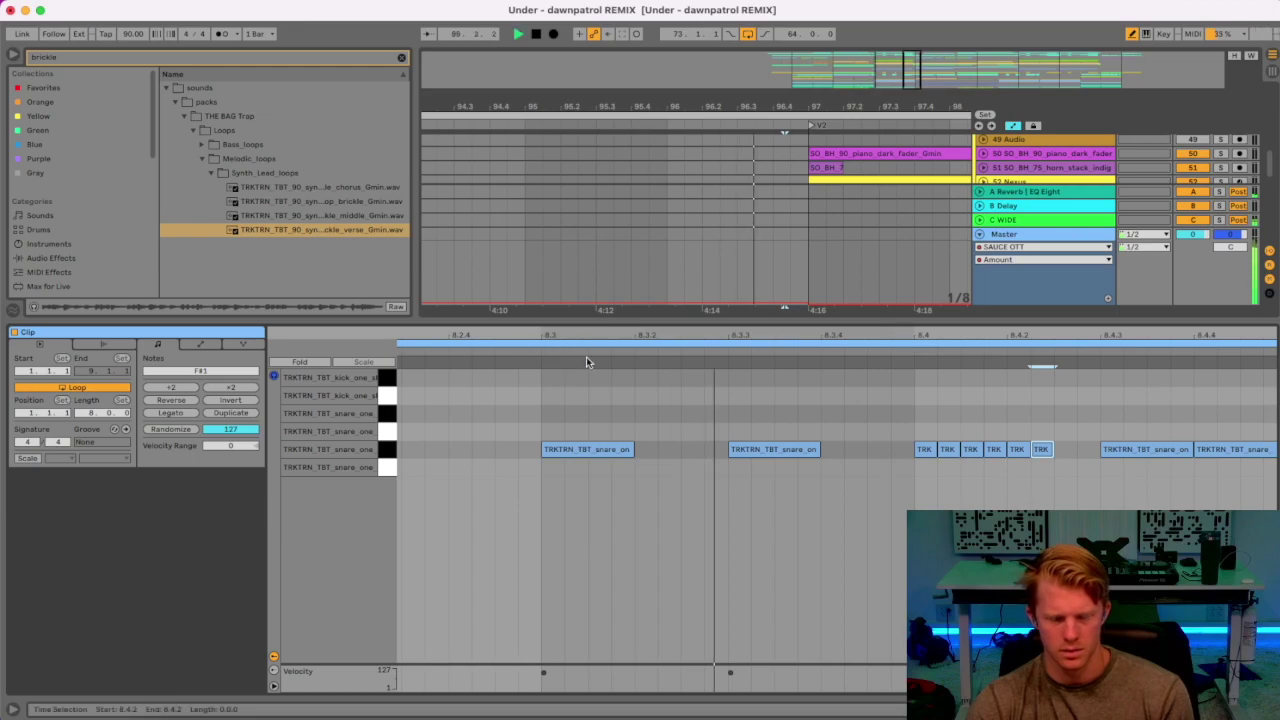
left_click(530, 352)
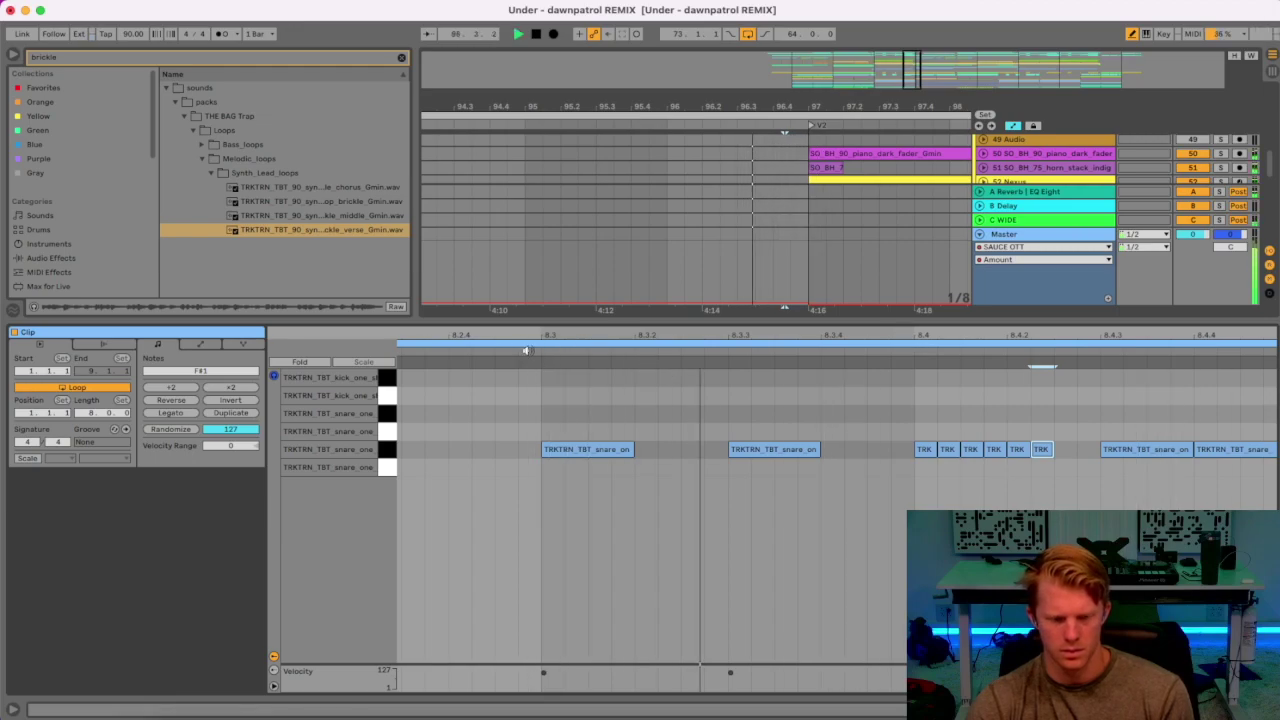
key("space")
Undo the six 1/64 hits back to the three 1/32 hits at 8.4, and play the roll into V2.
key("super+z")
key("super+z")
key("super+z")
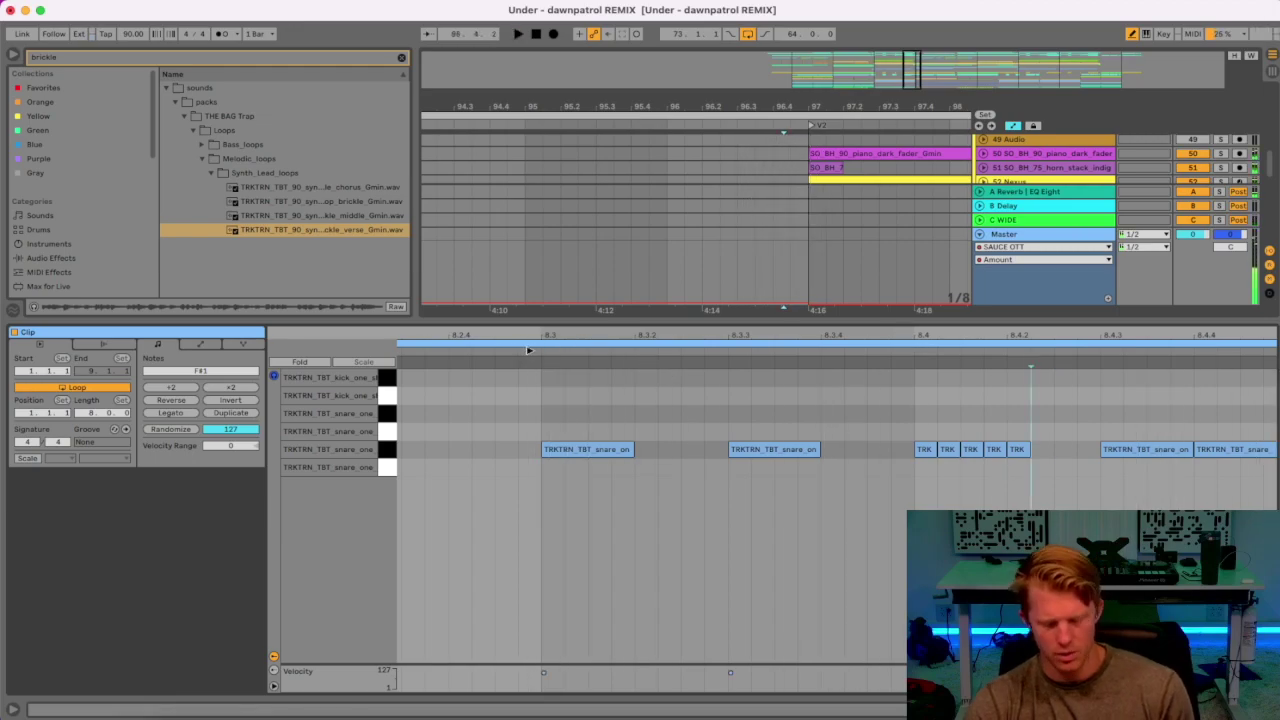
key("super+z")
key("space")
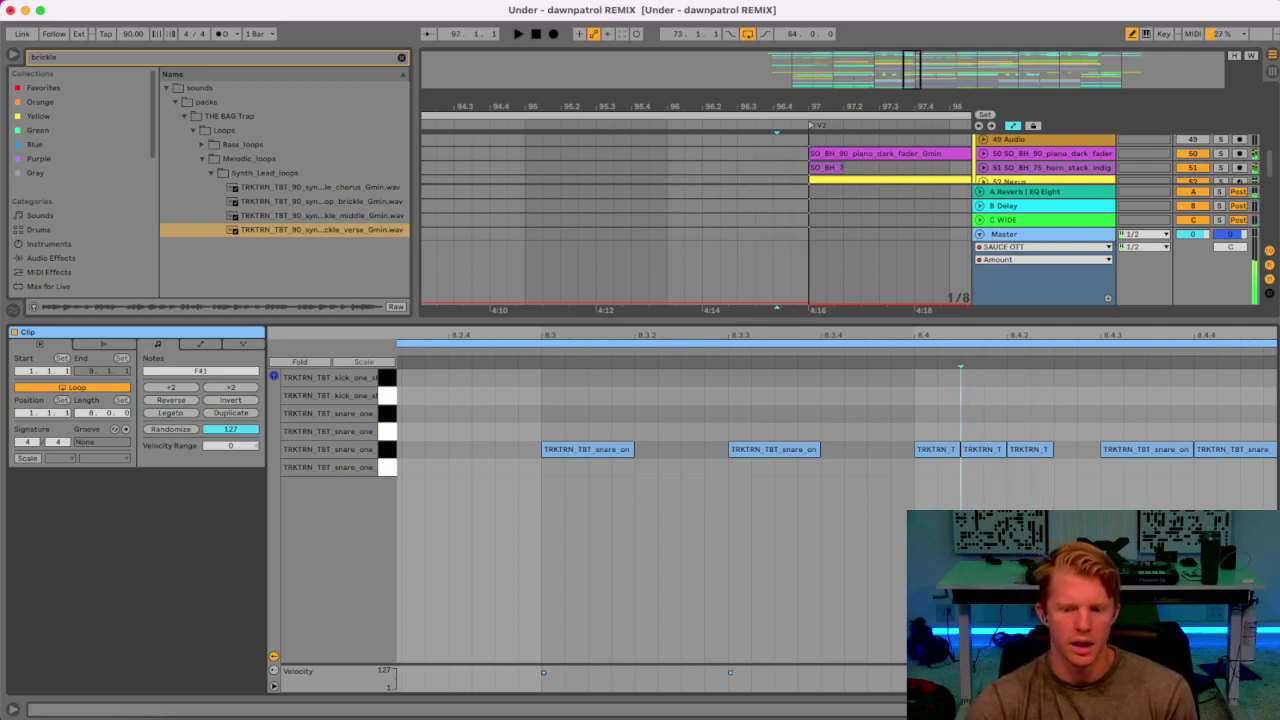
Set the arrangement grid to 2 bars and delete the clip at bar 121 on the chorus snare roll ending track.
key("super+alt+l")
left_click_drag(749, 100, 617, 25)
right_click(679, 367)
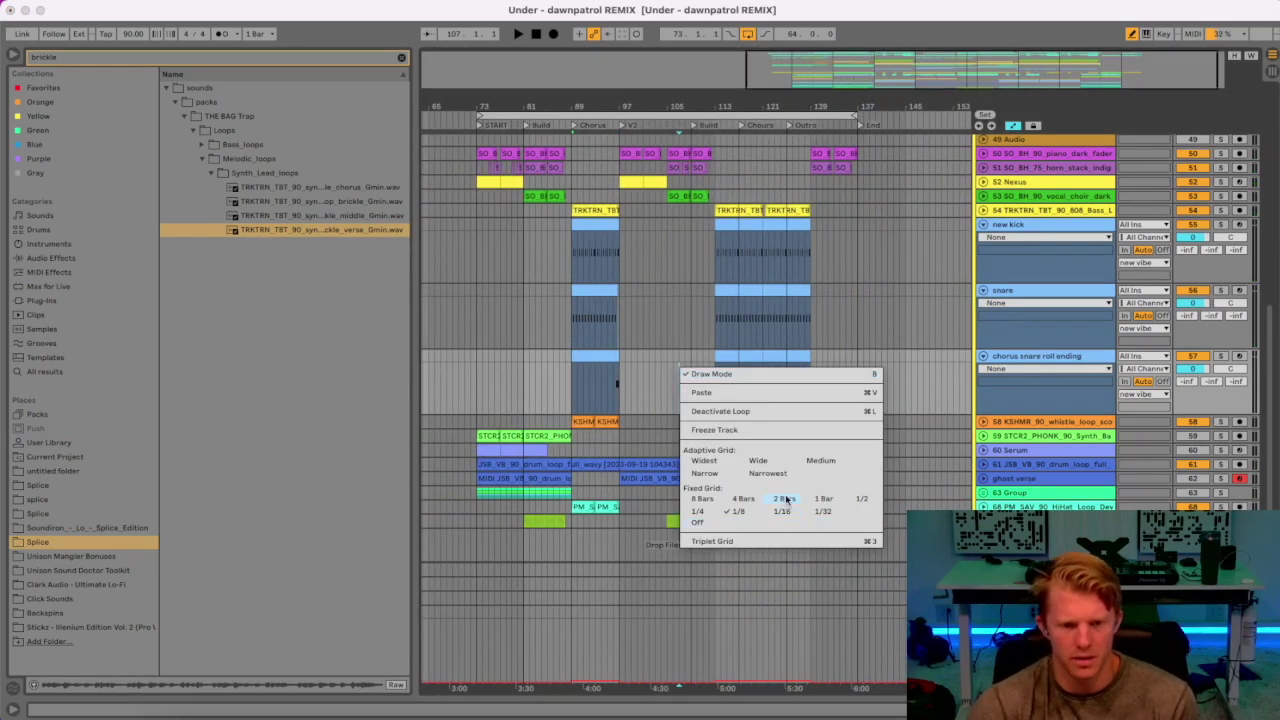
left_click(786, 499)
left_click(779, 360)
key("Delete")
Replace the clip at bar 113 on the chorus snare roll ending track with a copy of the first Chorus's snare roll clip.
left_click(607, 356)
left_click(718, 357)
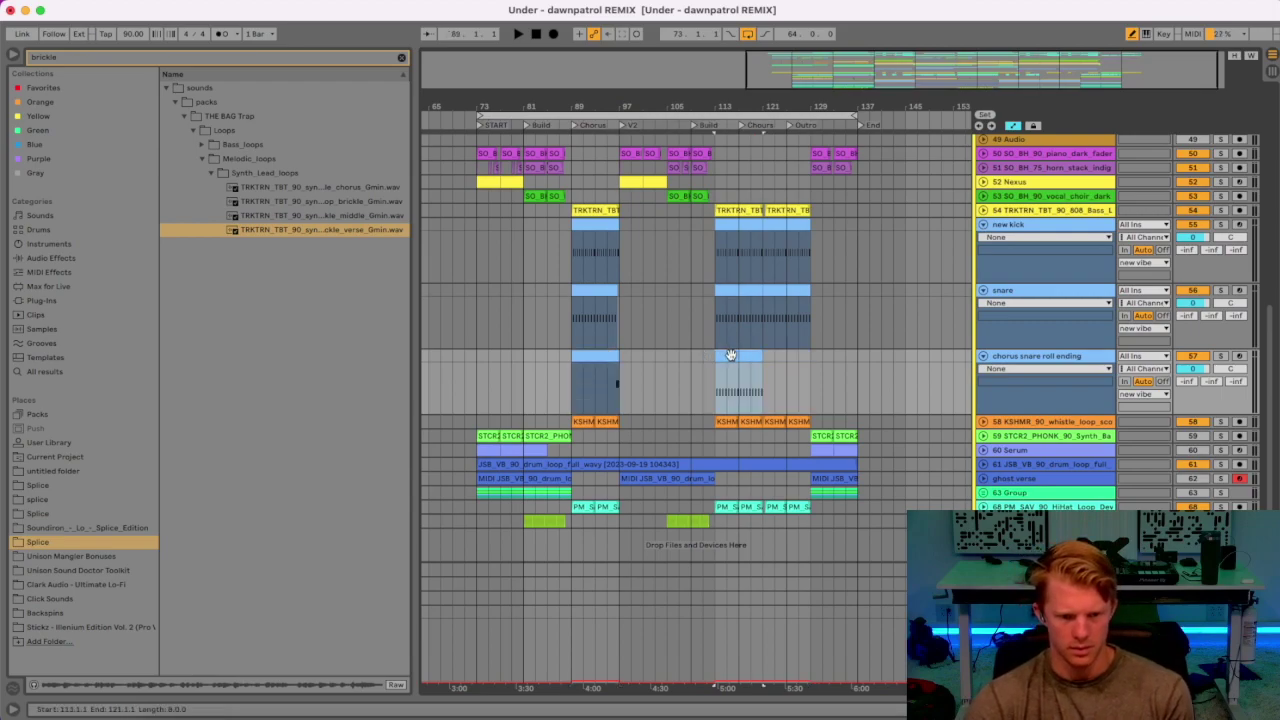
left_click_drag(604, 358, 745, 372)
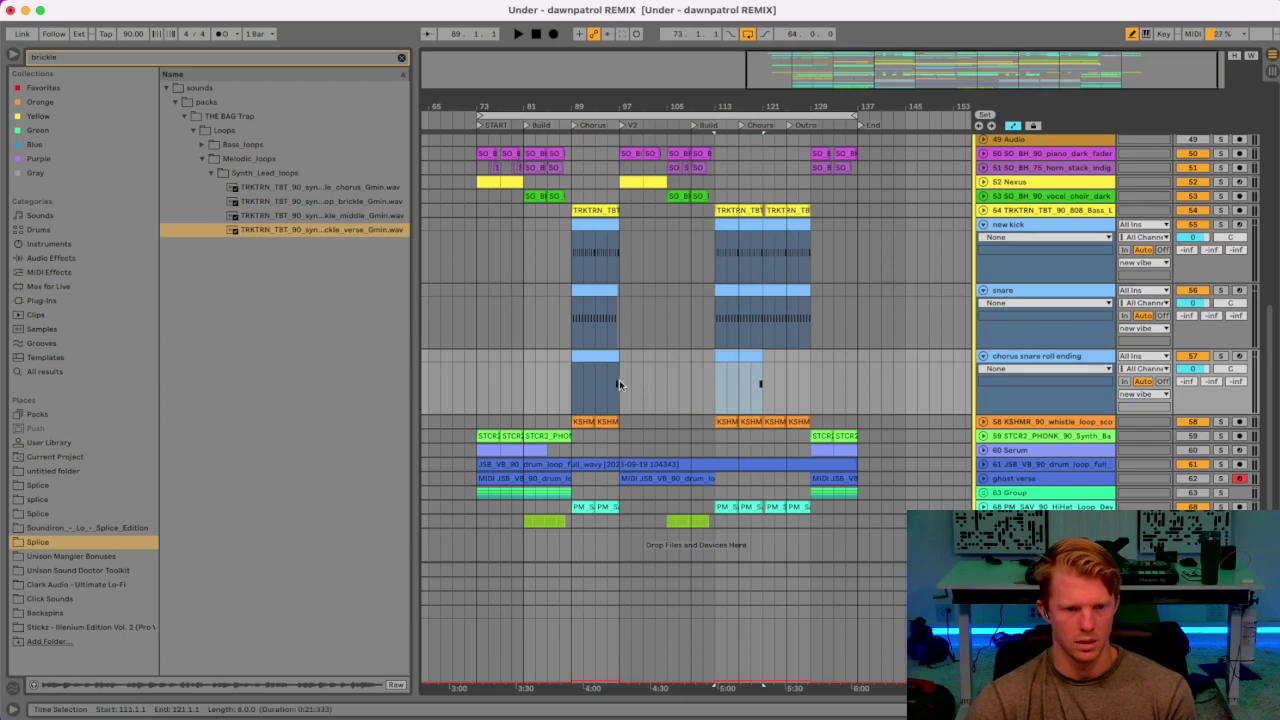
Select the loop region, save the set, and briefly play the remix from bar 73.
left_click(527, 112)
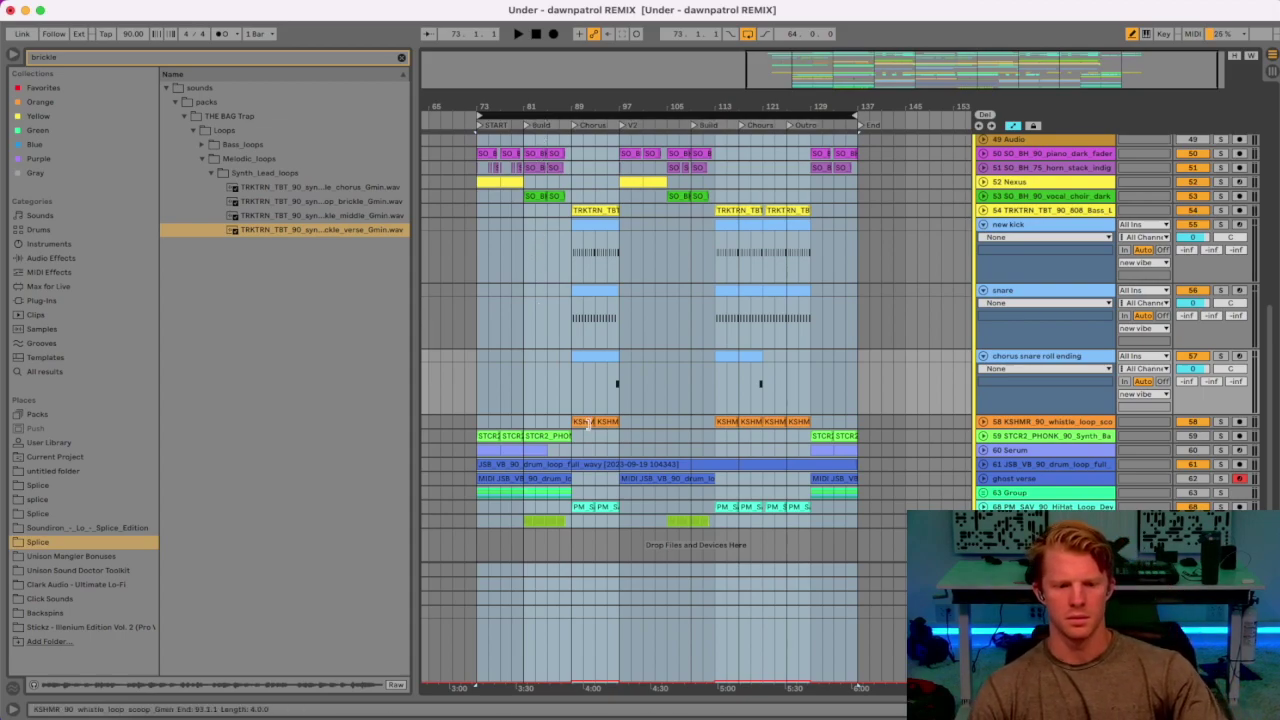
key("super+s")
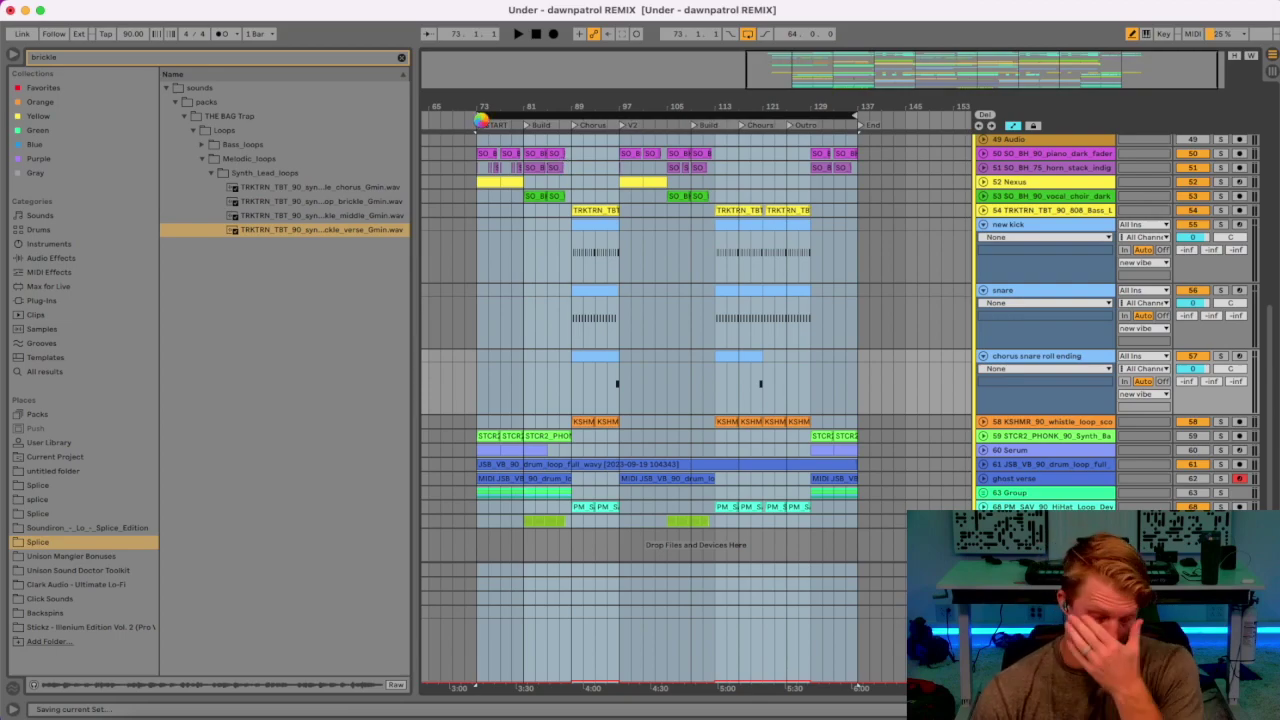
left_click_drag(476, 104, 587, 106)
key("space")
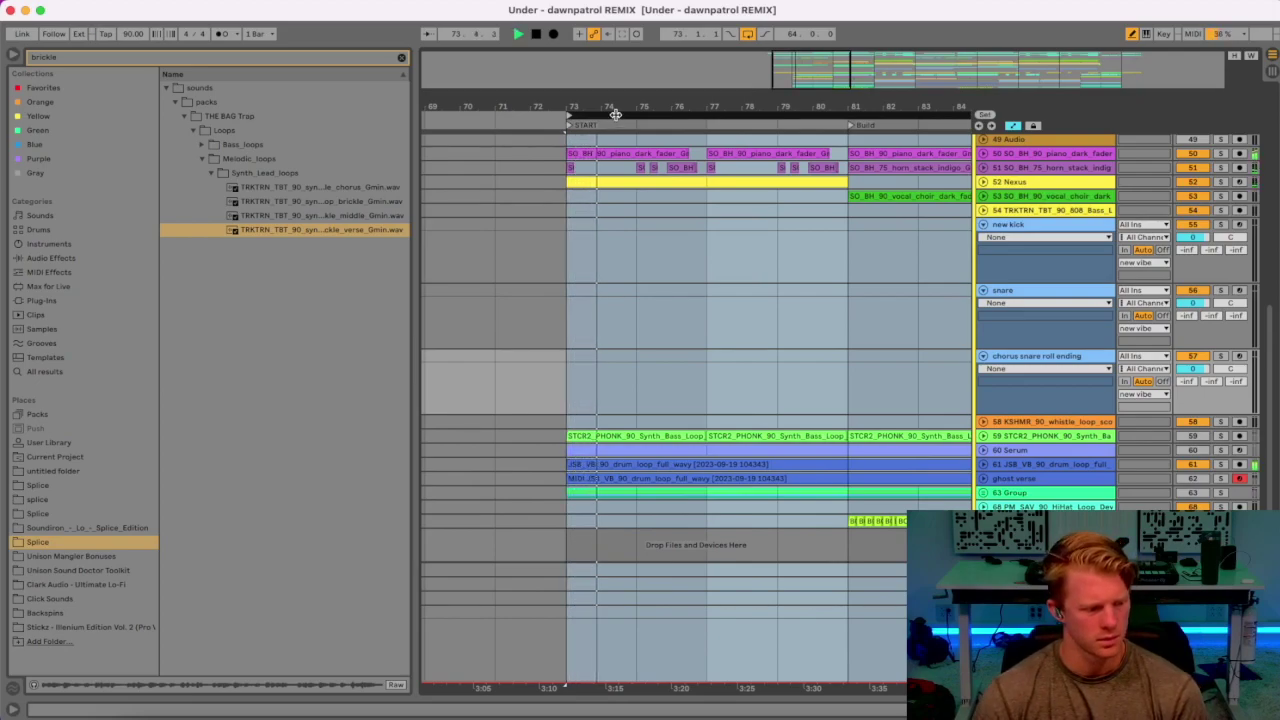
key("space")
Narrow the grid, extend the loop region to start at bar 72, and play from there.
left_click_drag(569, 115, 497, 115)
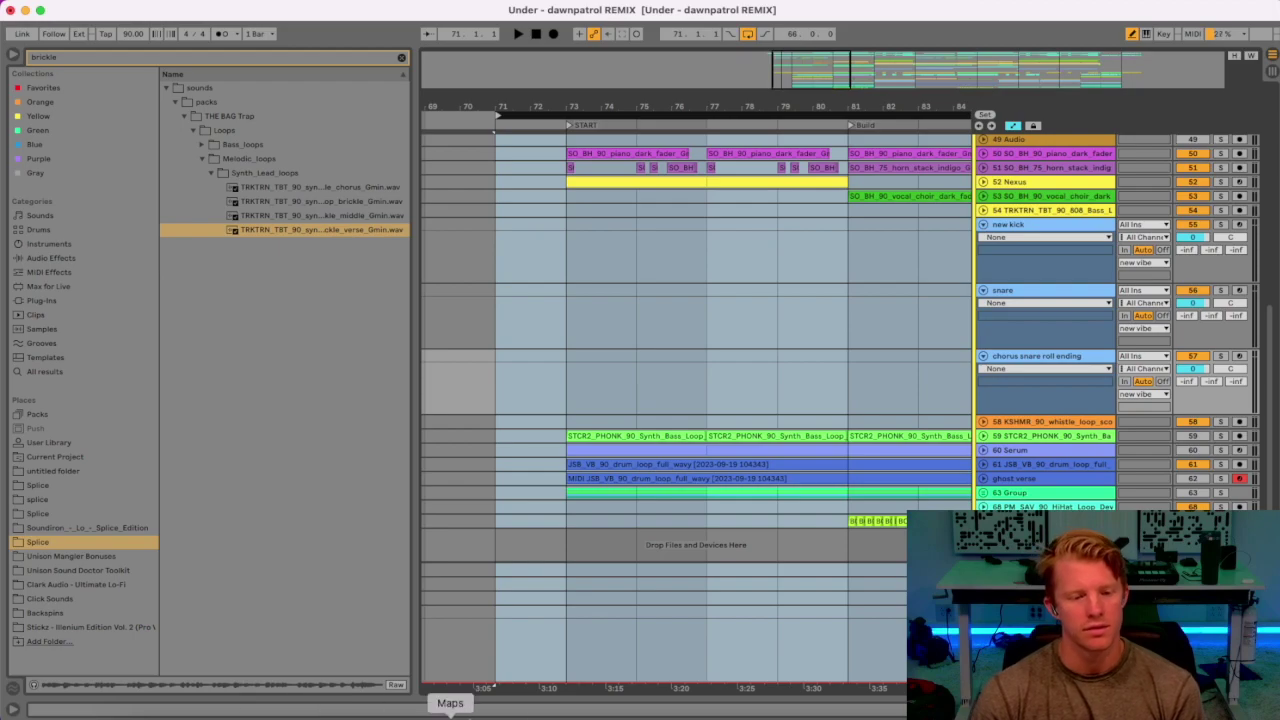
key("space")
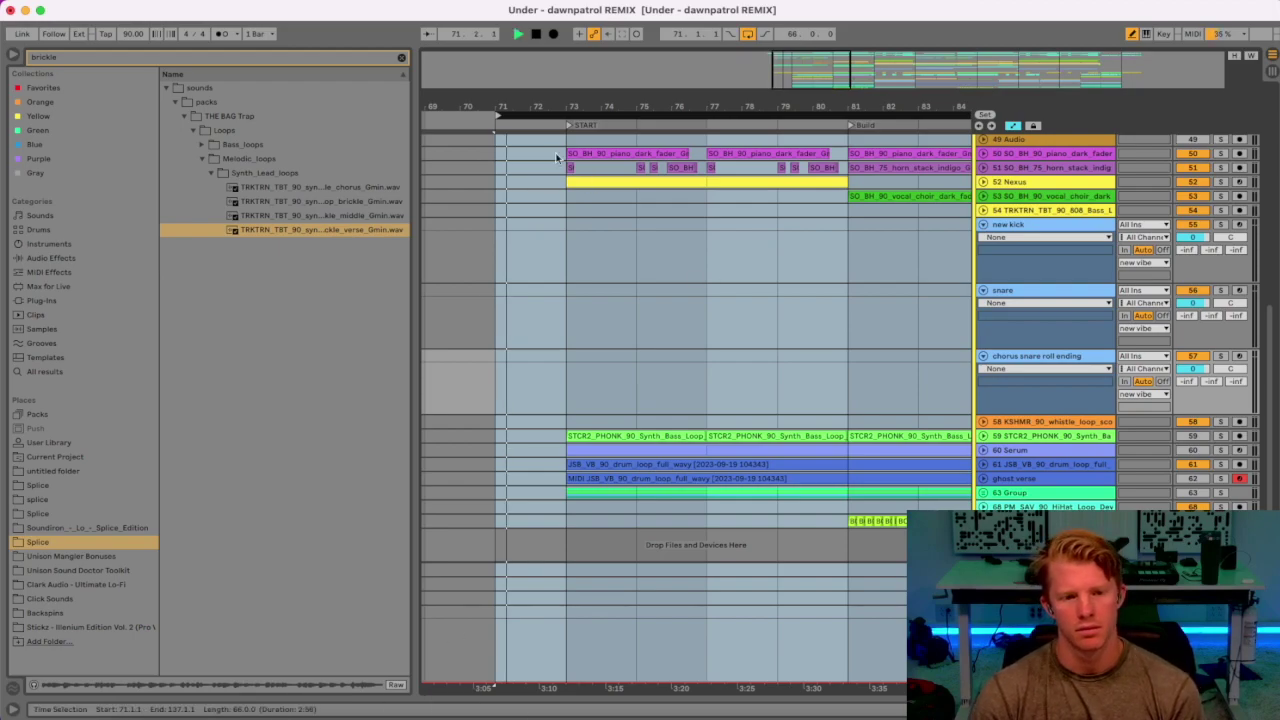
key("space")
right_click(525, 199)
left_click(668, 489)
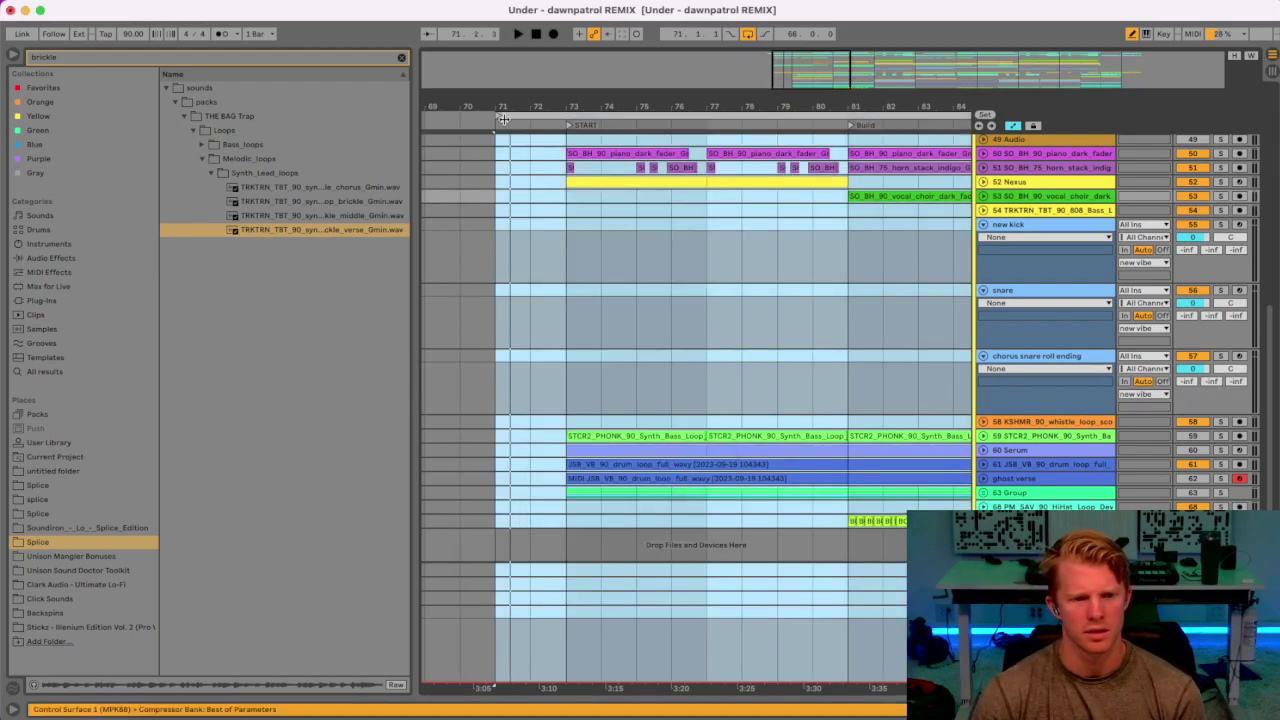
left_click(550, 116)
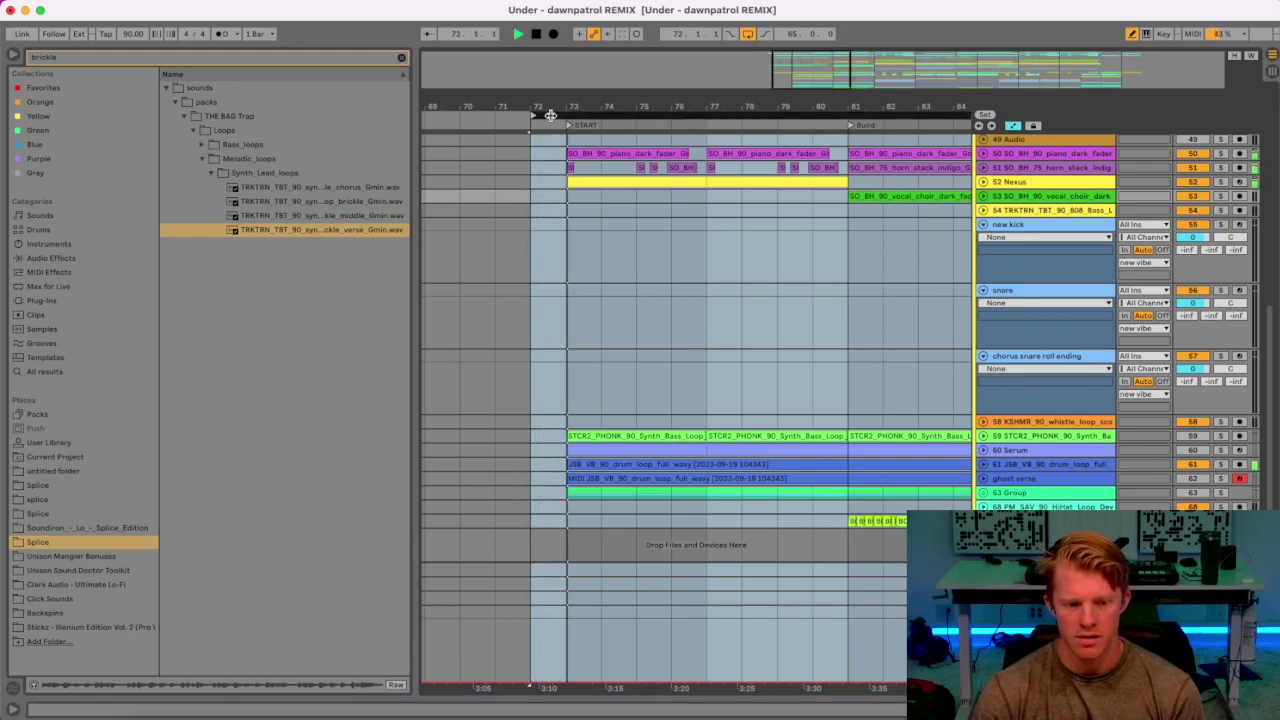
key("space")
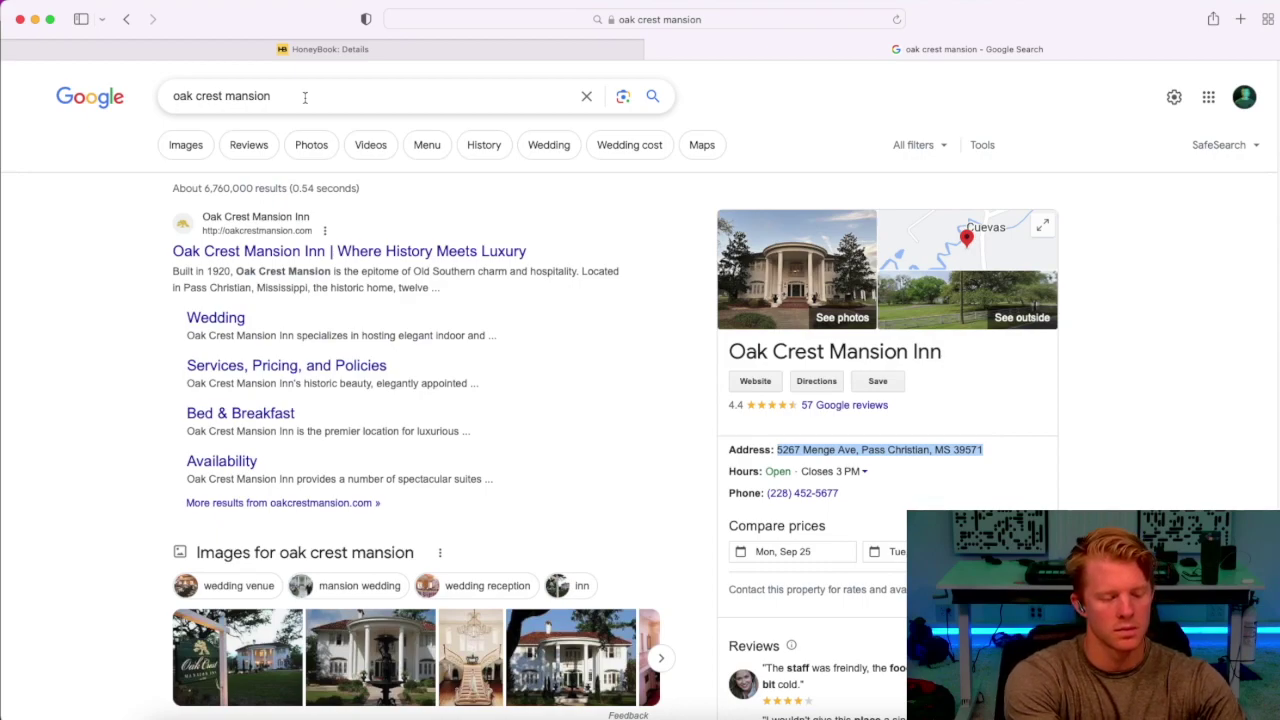
Switch to the Safari browser, open splice.com, and close the HoneyBook tab.
left_click(648, 20)
key("BackSpace")
type("splice.com")
key("Return")
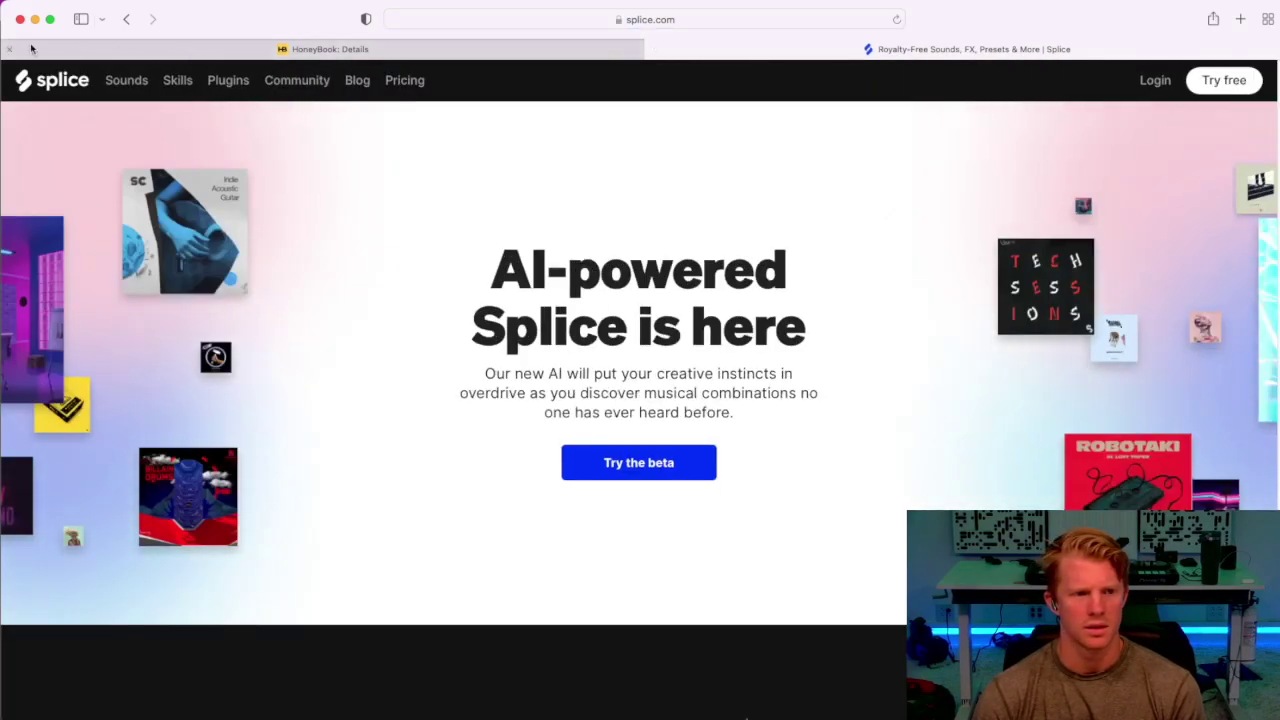
left_click(9, 49)
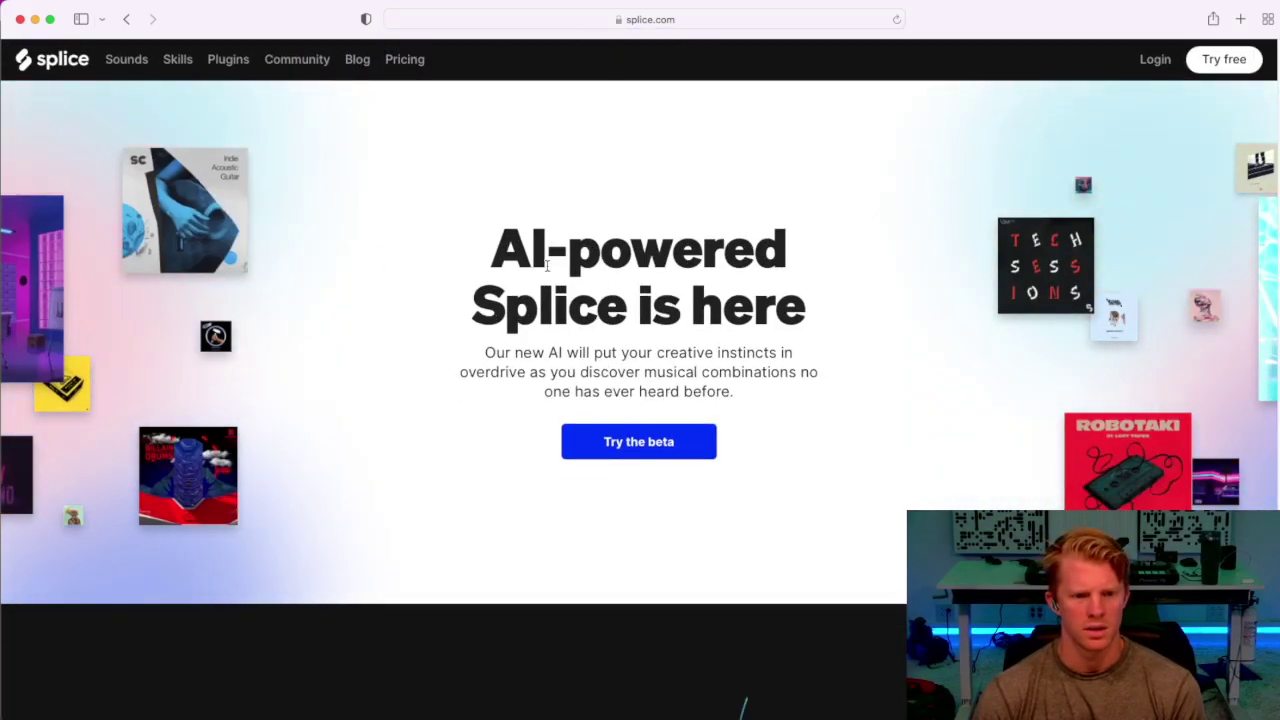
mouse_move(1050, 24)
left_mouse_down()
mouse_move(1037, 334)
mouse_move(1038, 55)
mouse_move(1057, 31)
left_mouse_up()
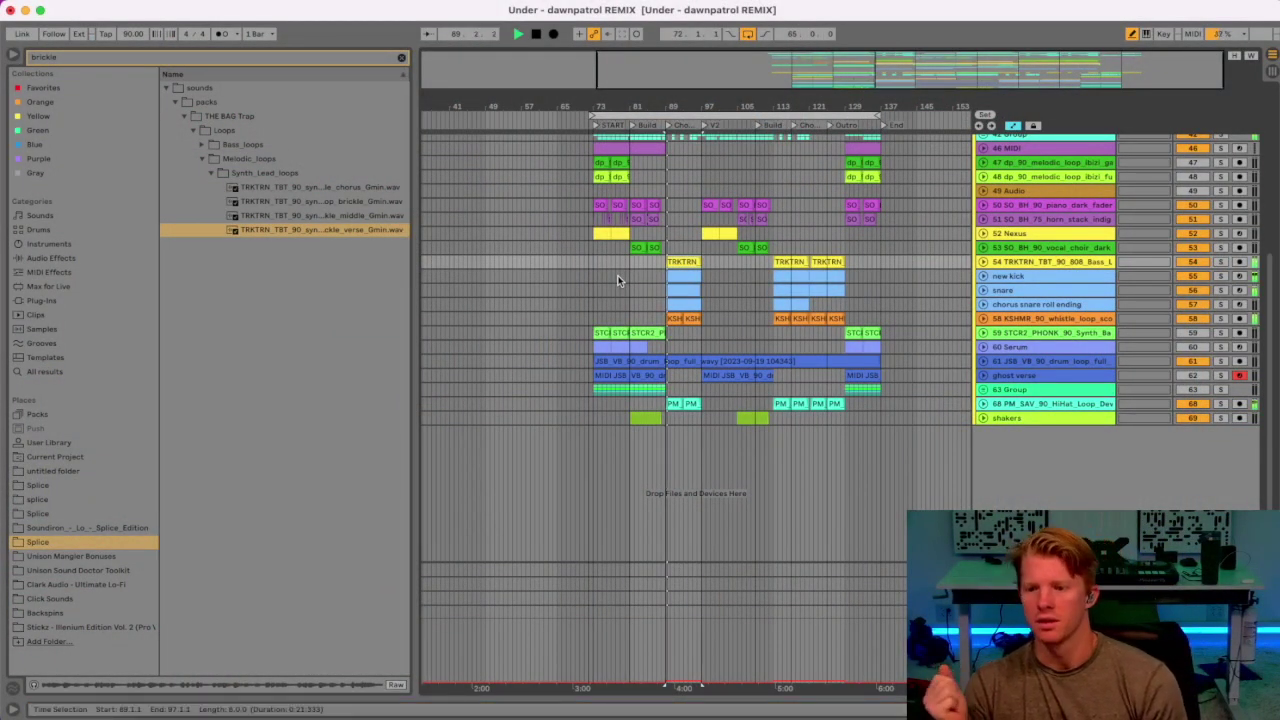
Back in Ableton Live, stop playback, adjust the grid, and compare the older groups with the new vibe tracks across bars 65 to 145.
key("space")
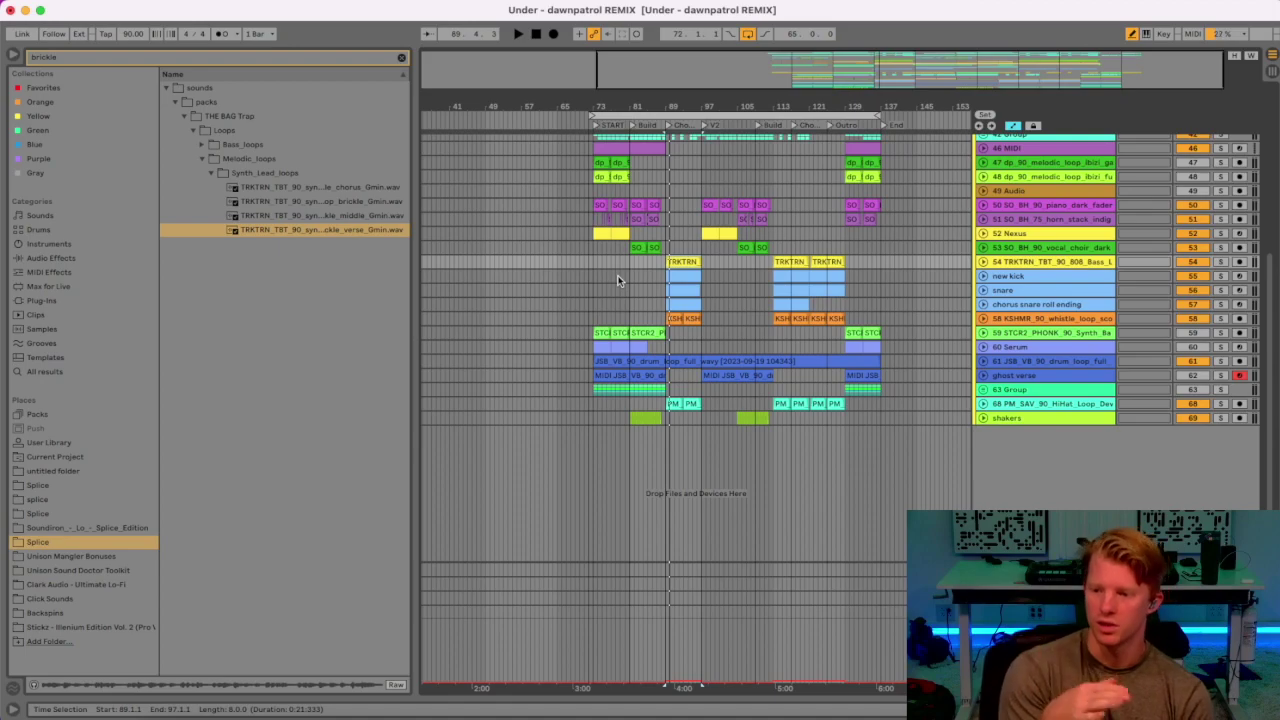
right_click(554, 317)
left_click(628, 476)
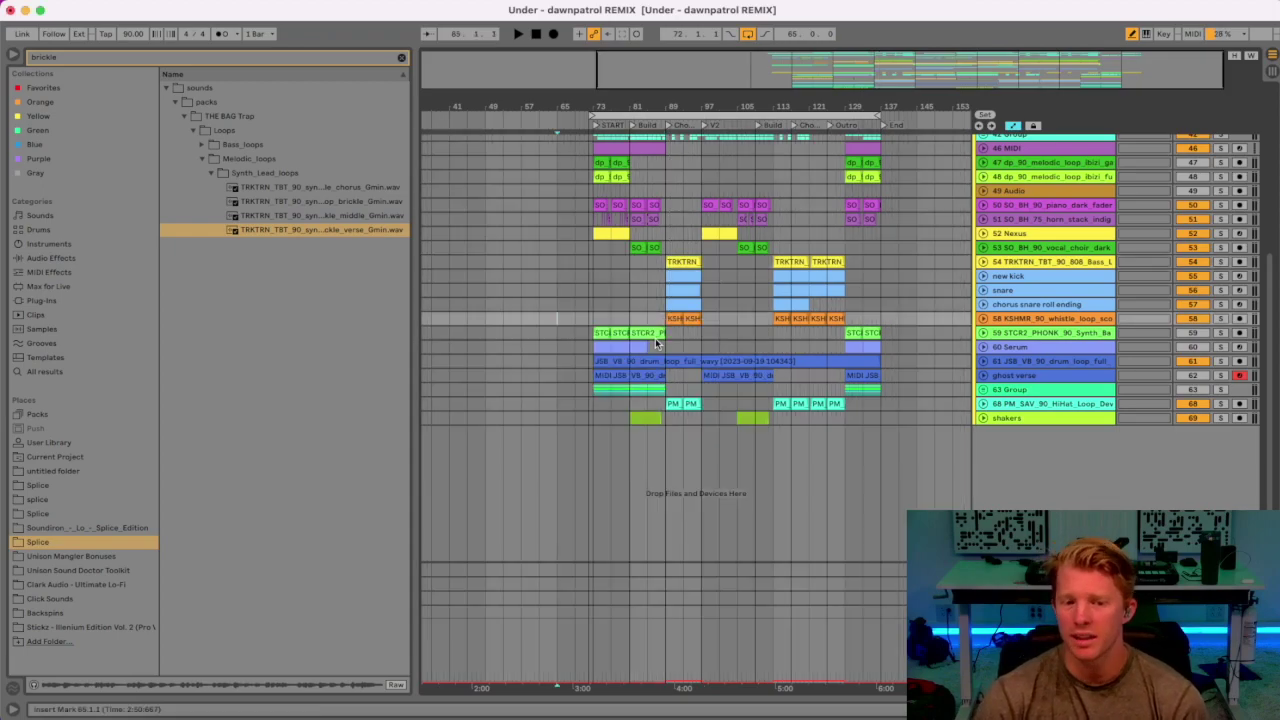
left_click(669, 336)
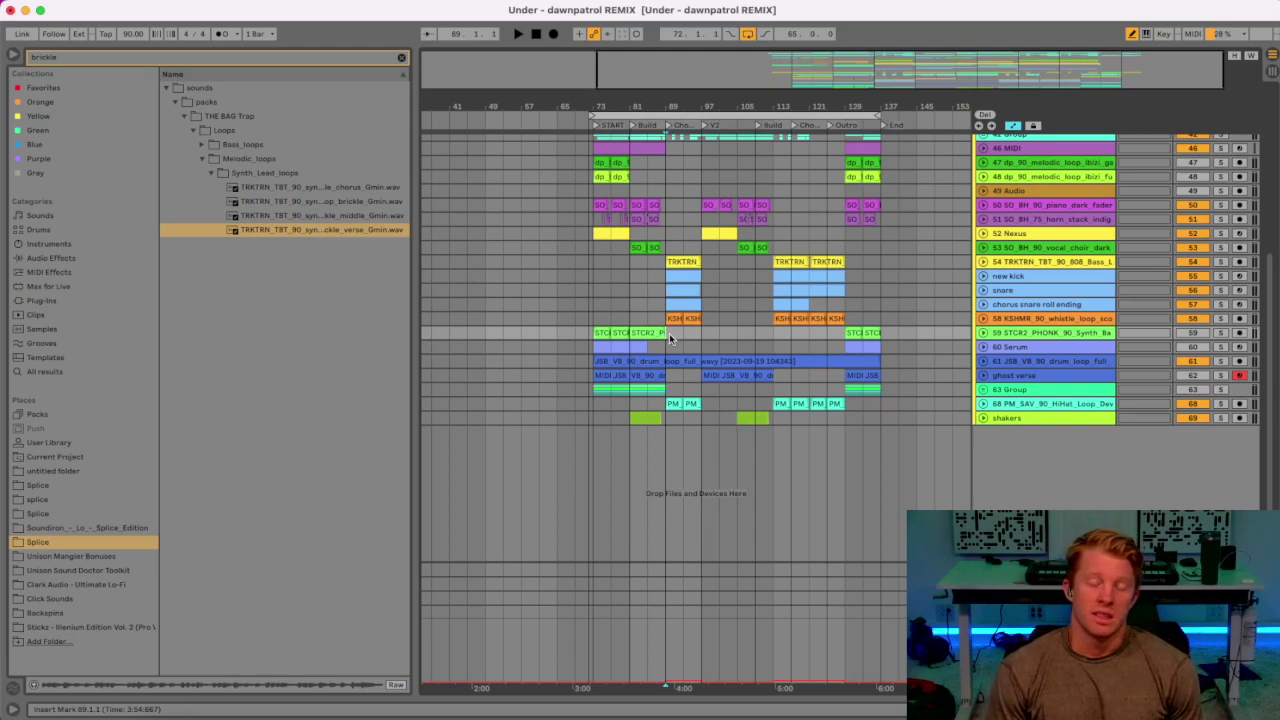
scroll(867, 181, "up", 5)
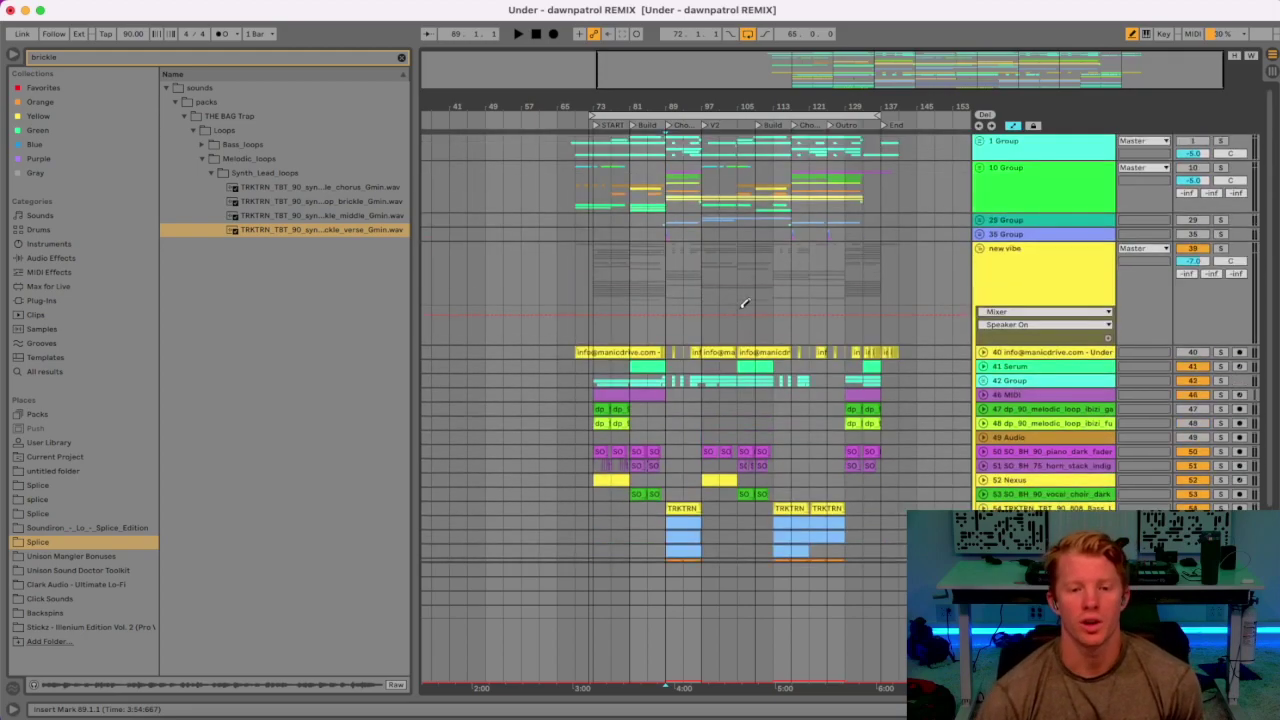
mouse_move(916, 218)
left_mouse_down()
mouse_move(557, 212)
mouse_move(686, 240)
mouse_move(916, 240)
left_mouse_up()
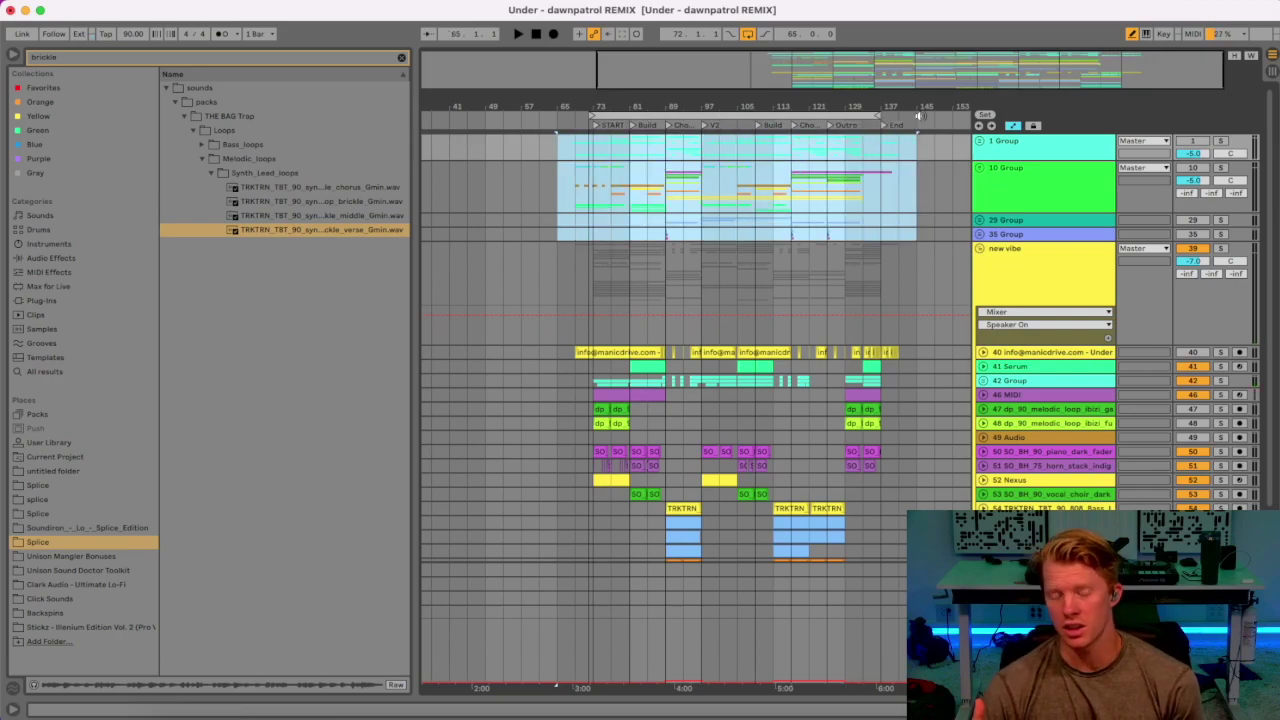
scroll(924, 428, "down", 3)
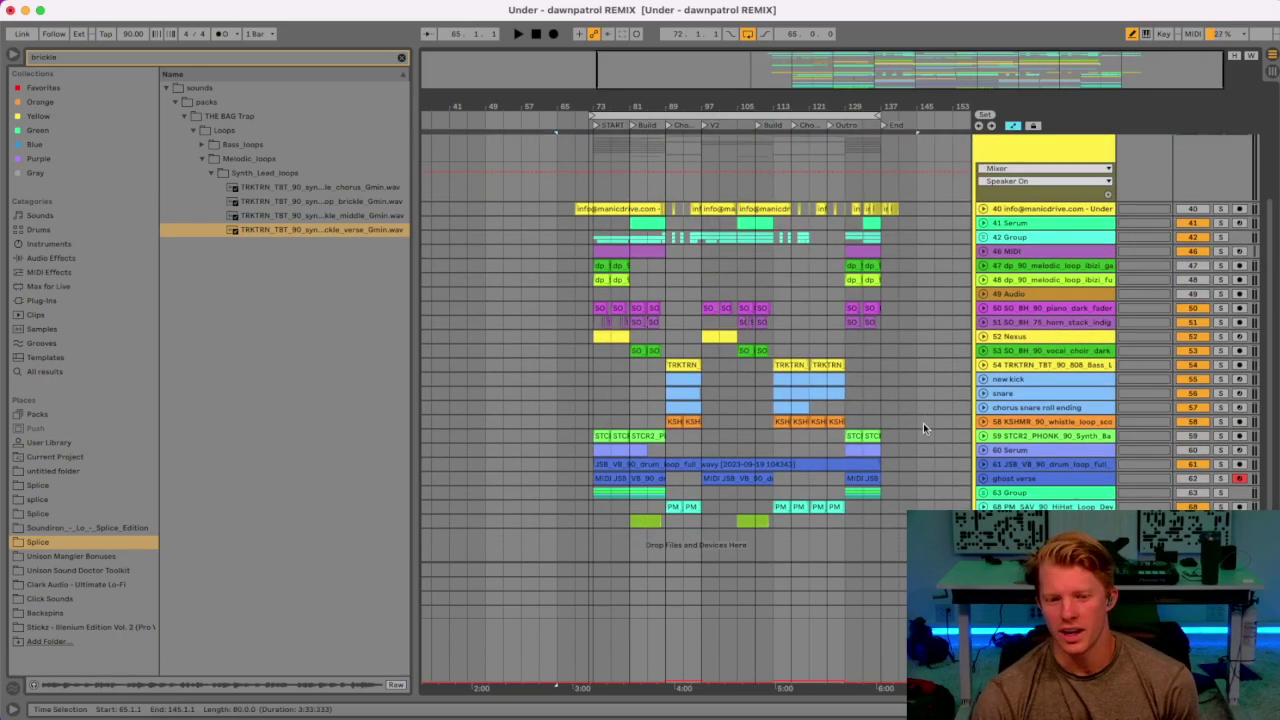
left_click_drag(916, 526, 557, 204)
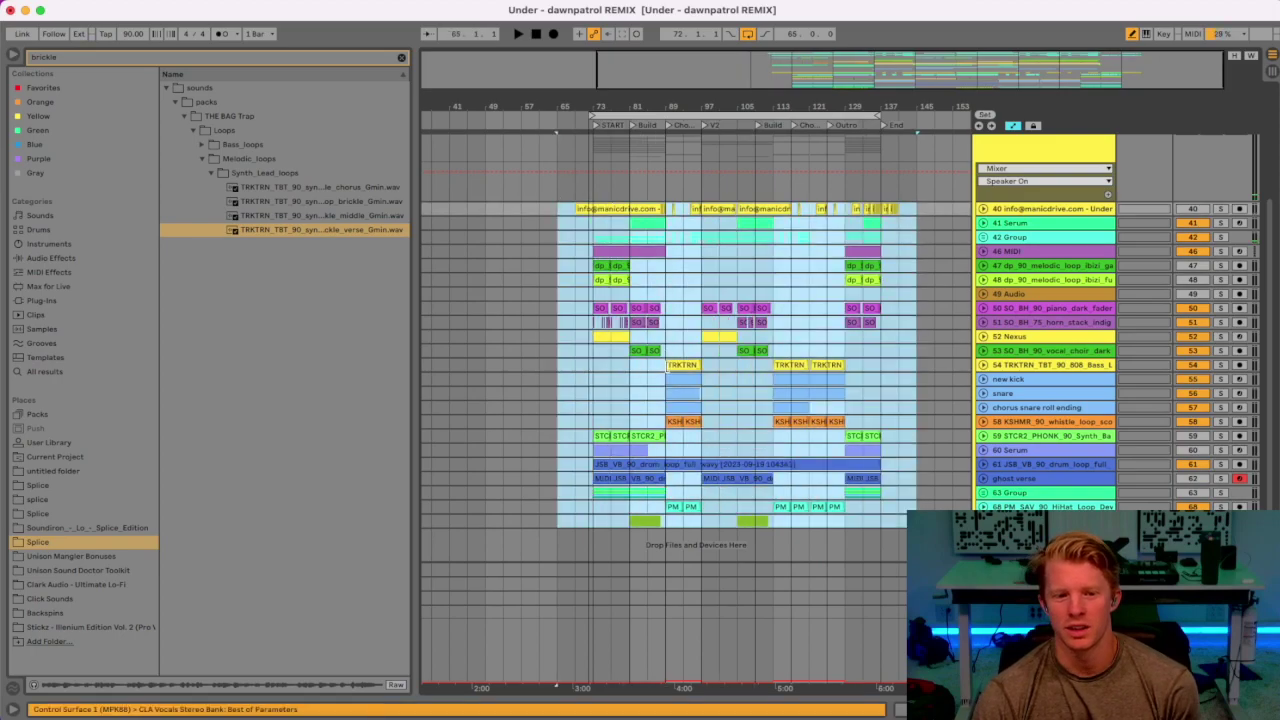
Play the first Chorus briefly from bar 89 and save the set.
left_click(683, 364)
key("space")
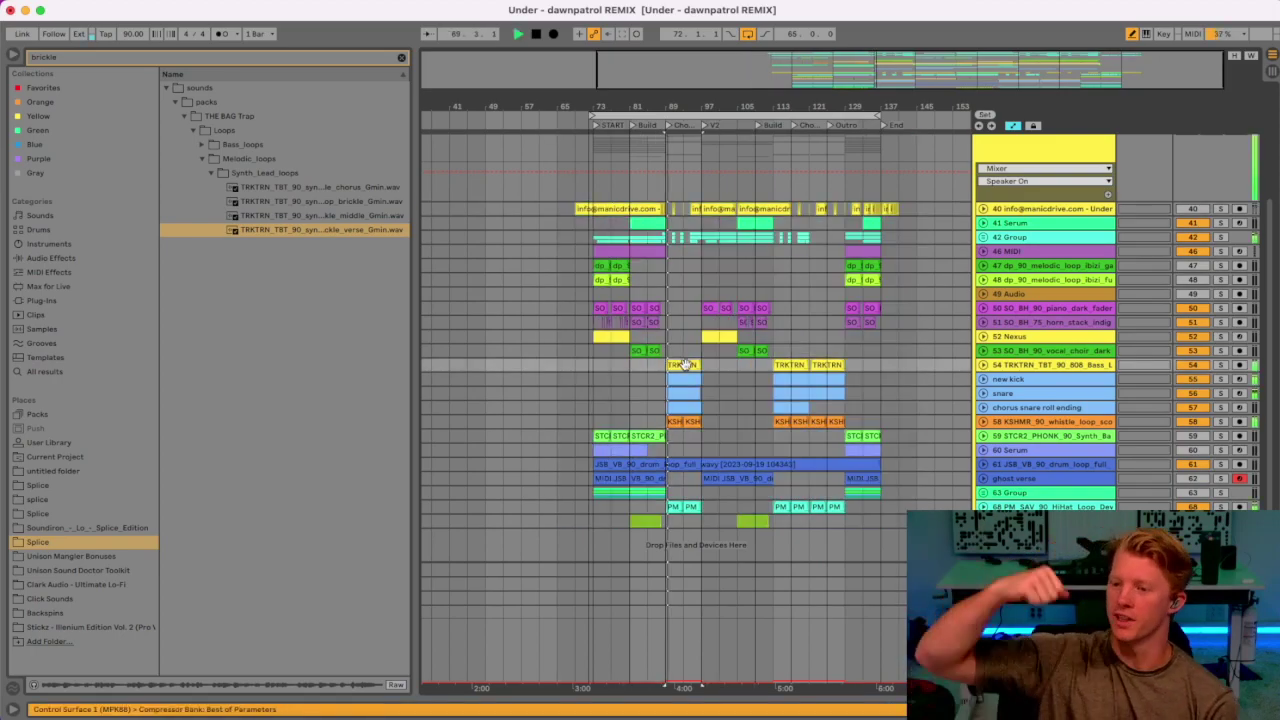
key("space")
key("super+s")
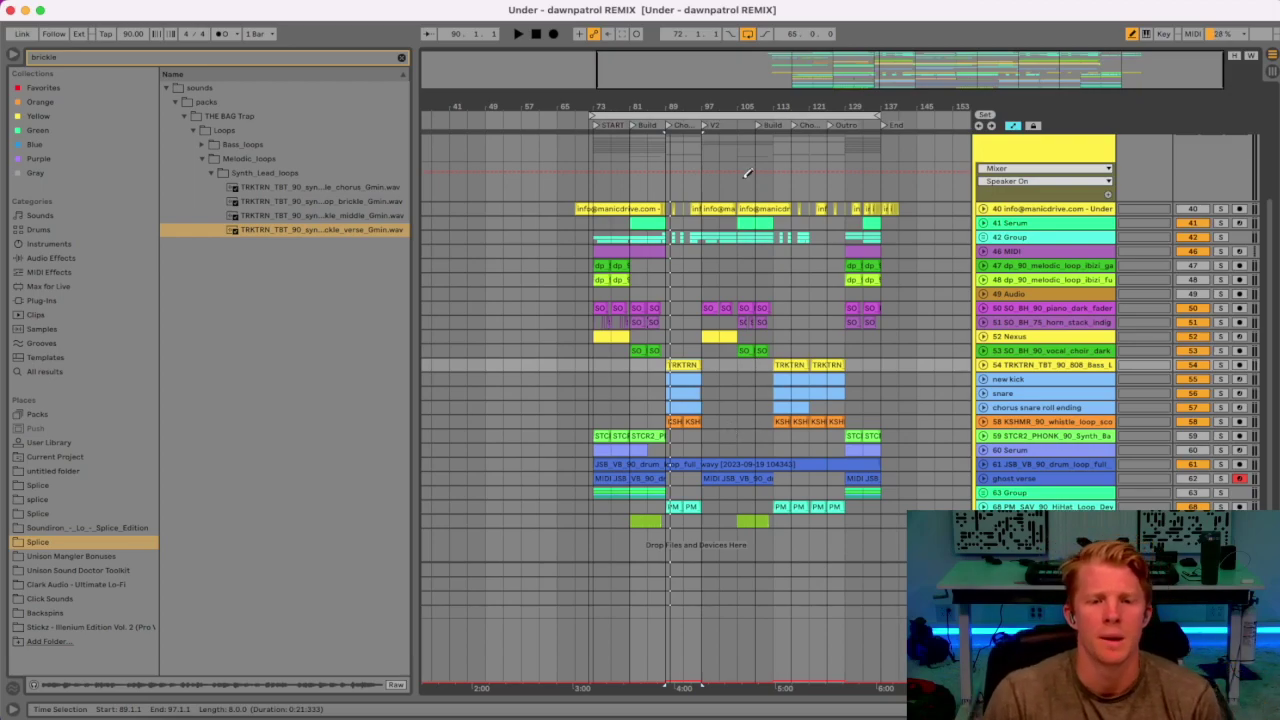
Display the Master track's effects chain and select its Mastering - Make It Loud compressor.
left_click(885, 241)
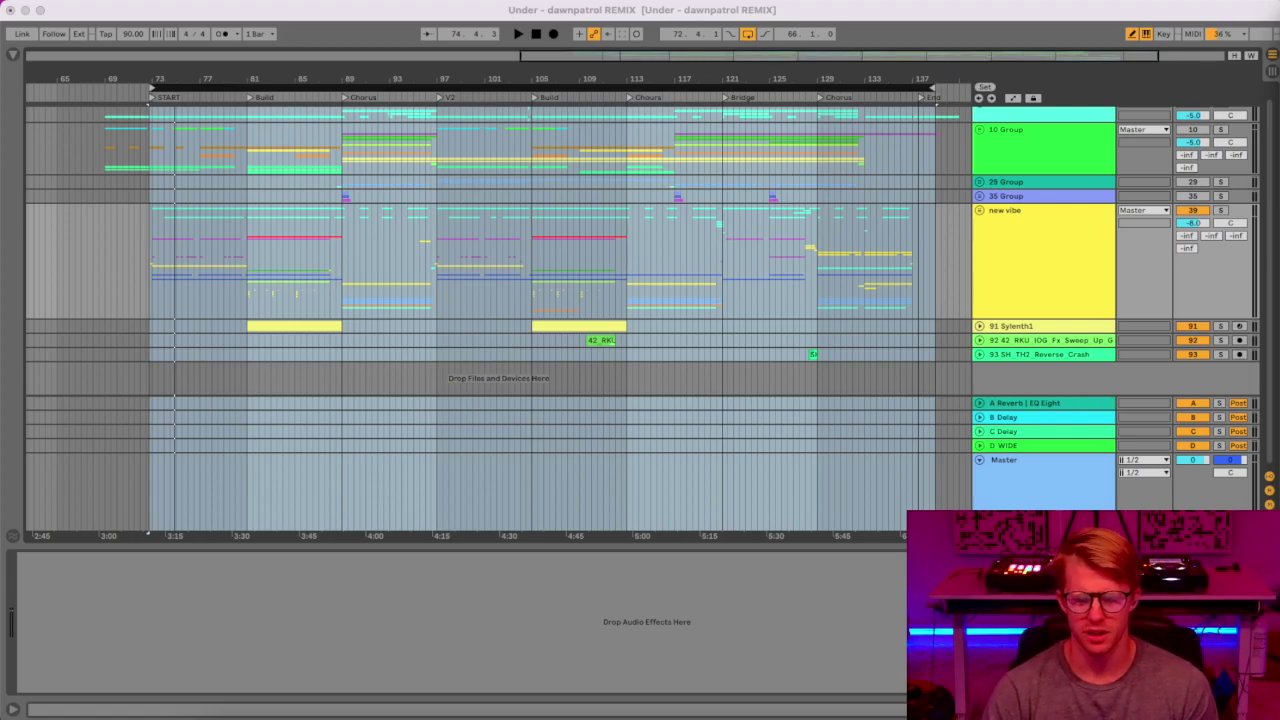
left_click(1045, 480)
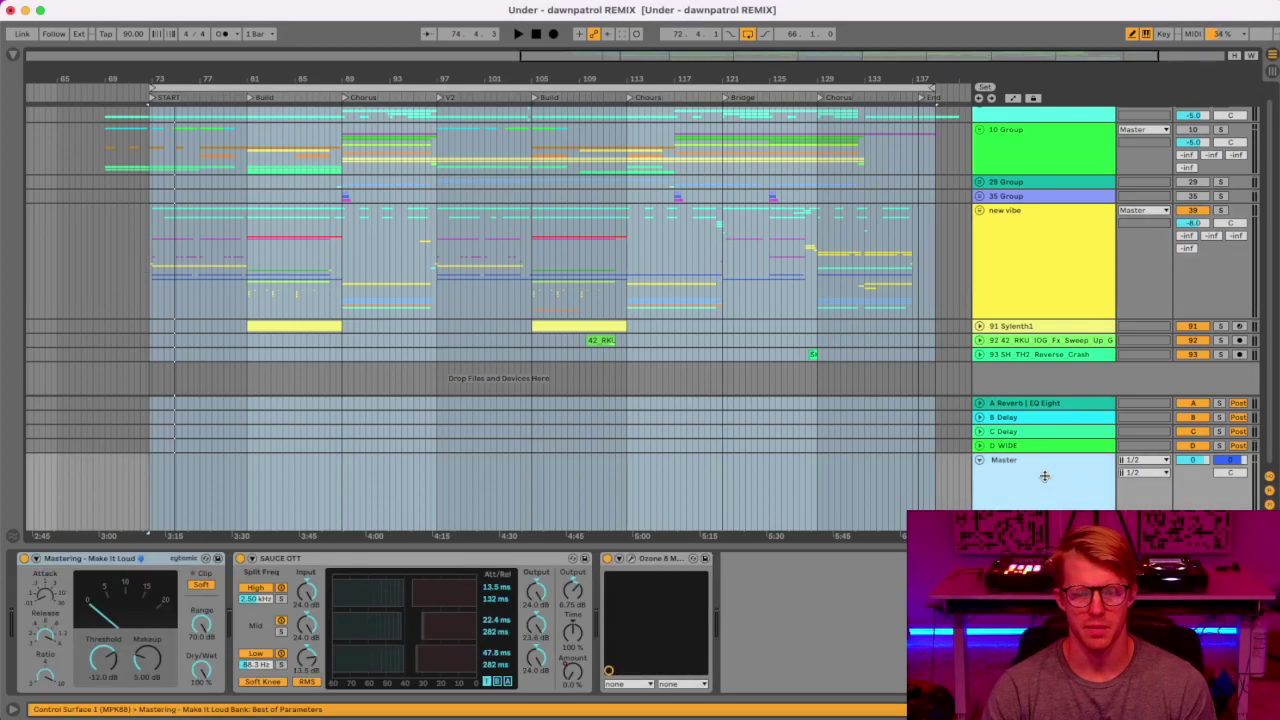
left_click(90, 566)
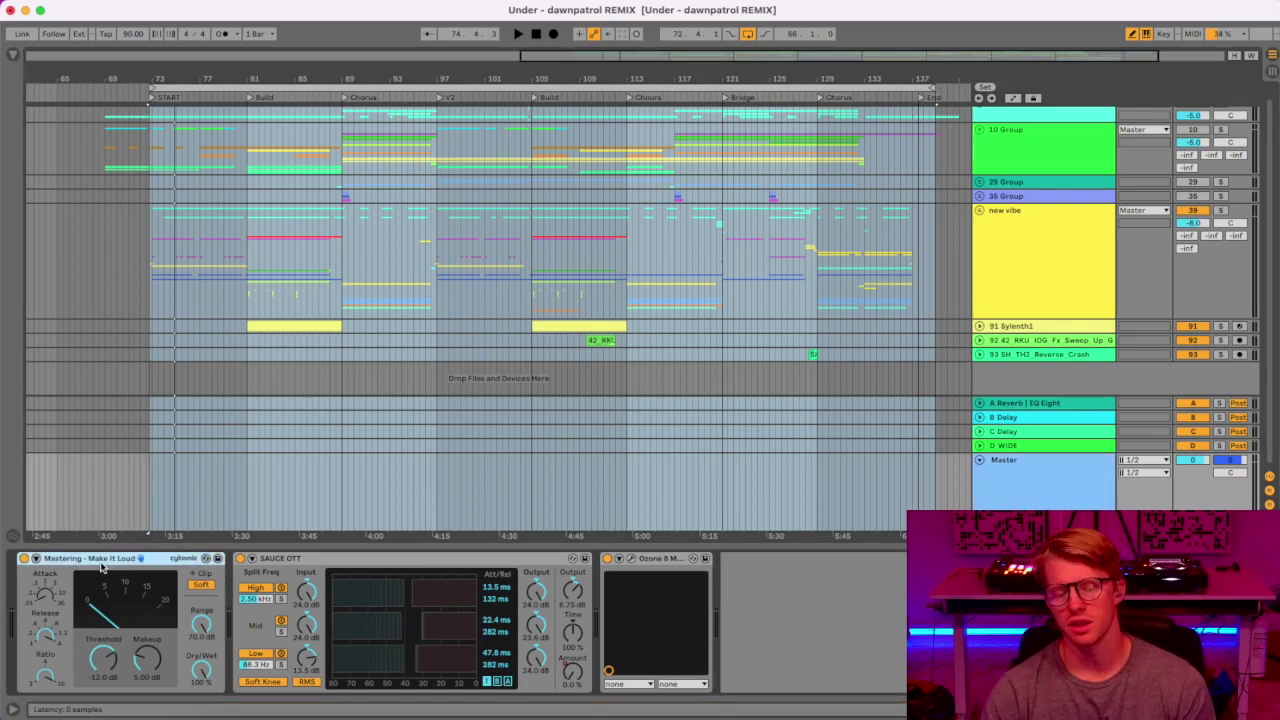
Search the browser's audio effects for "make it loud" and select the mastering preset under Dynamics, Glue Compressor.
left_click(13, 55)
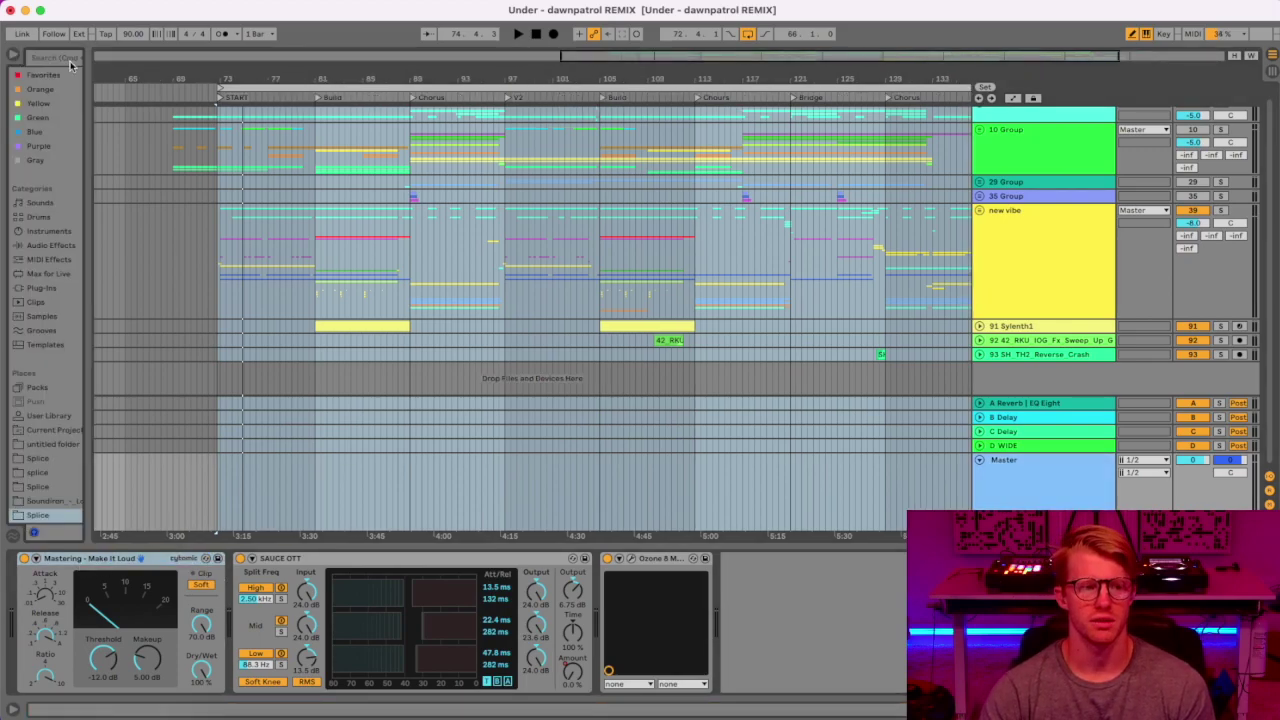
left_click(69, 61)
type("make it")
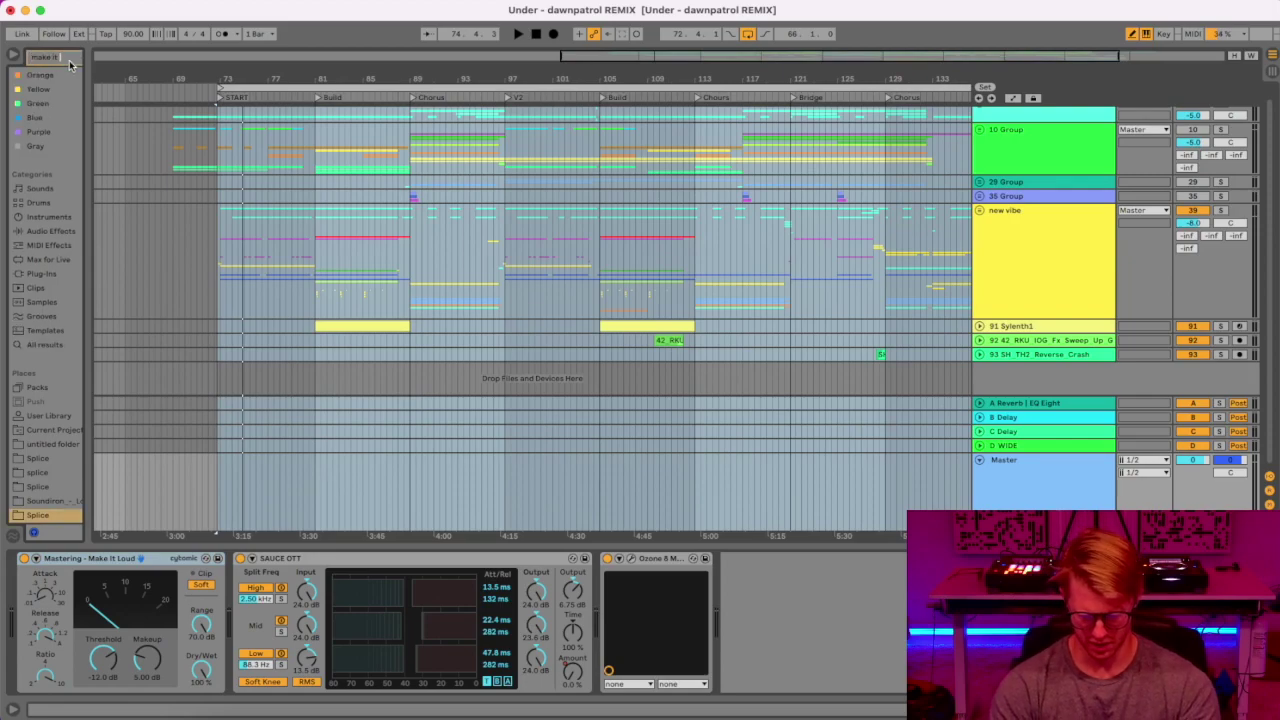
type(" loud")
left_click_drag(84, 128, 269, 128)
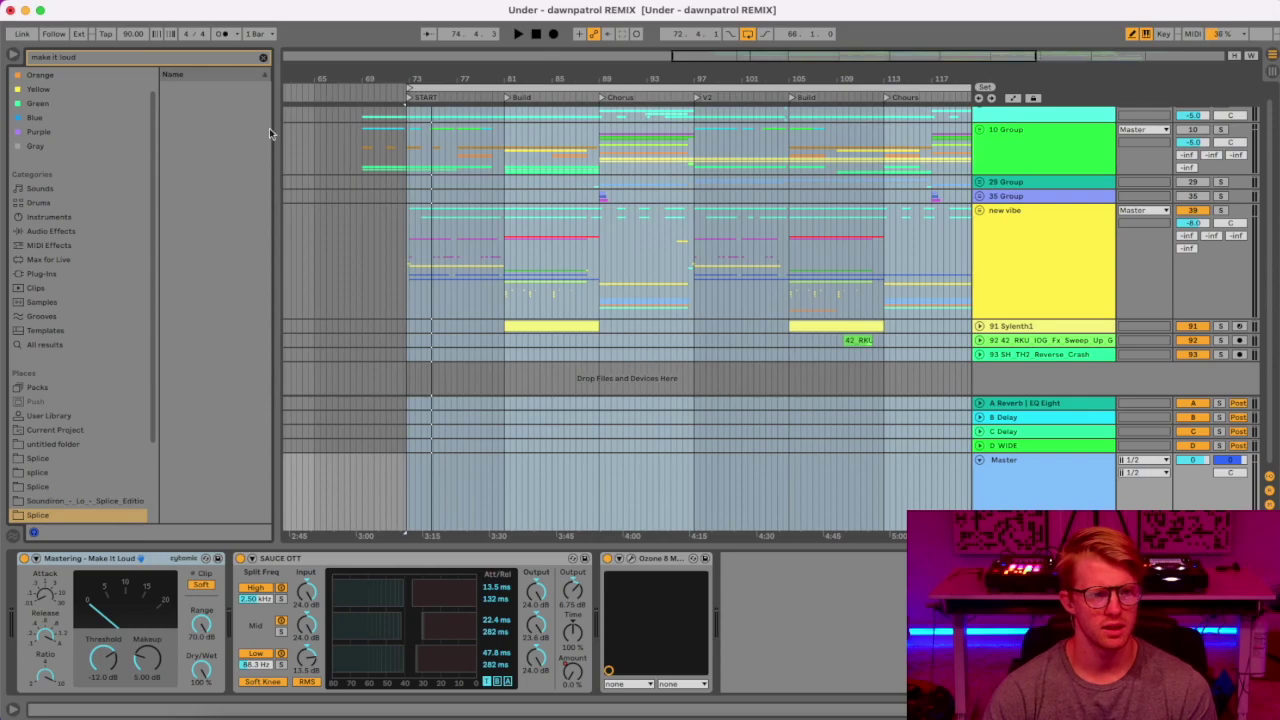
left_click(52, 231)
left_click(167, 89)
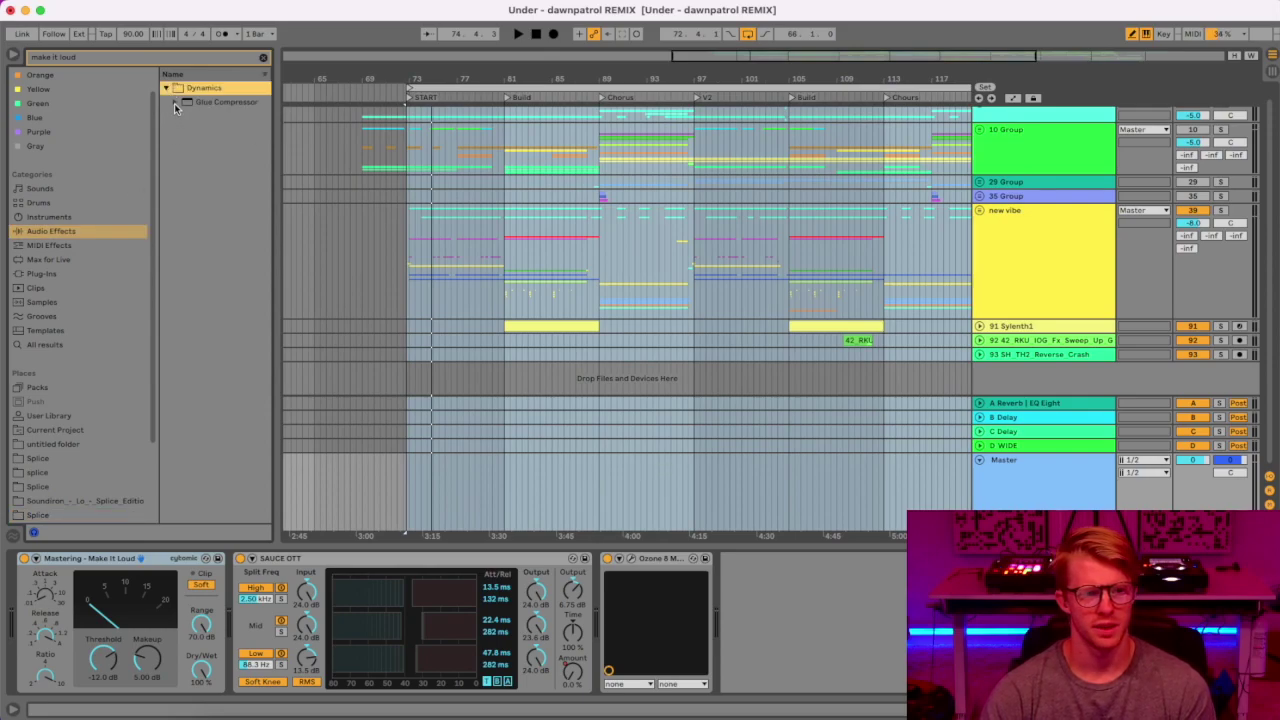
left_click(174, 103)
left_click(206, 117)
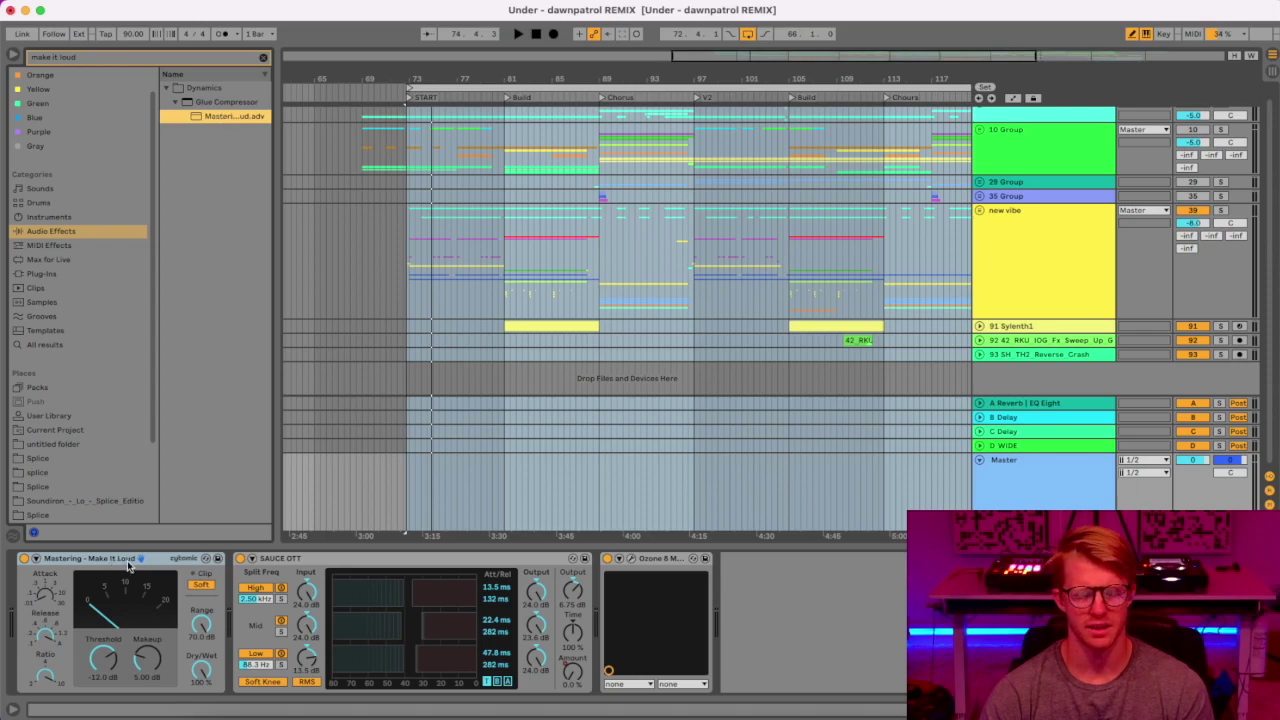
Load the Make It Loud preset onto the Master track and remove the duplicate compressor.
key("Return")
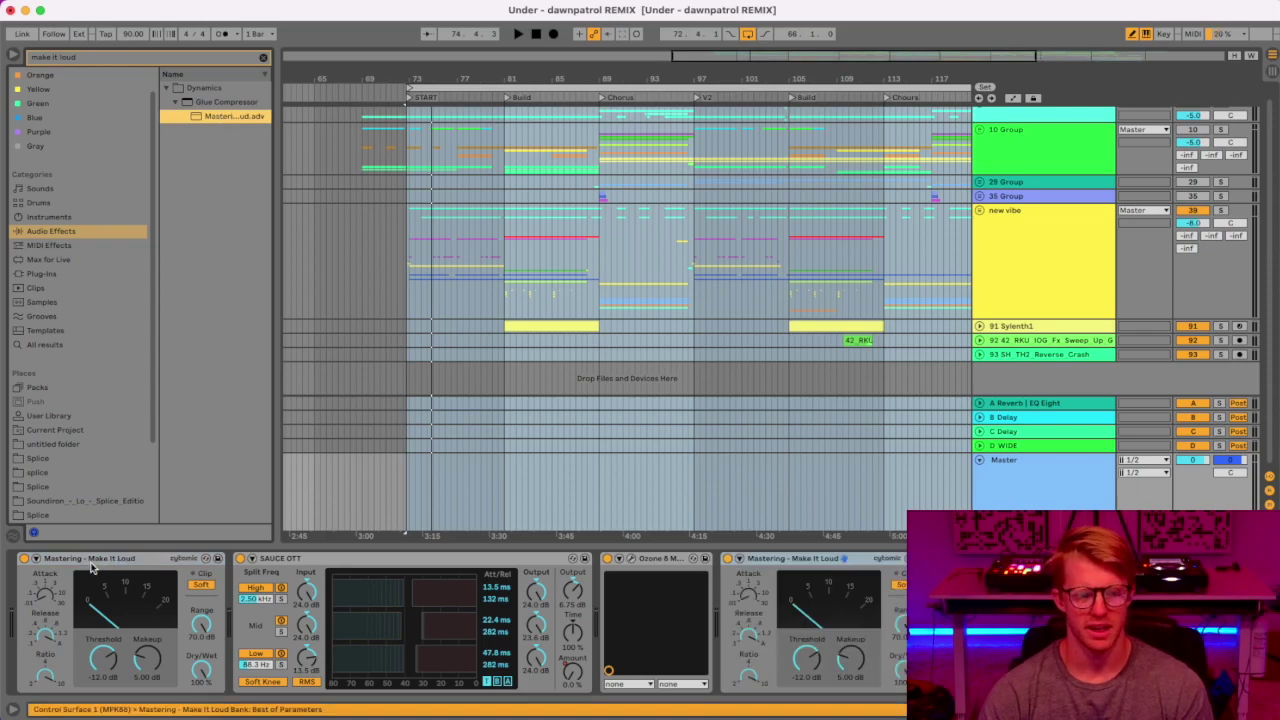
left_click(784, 555)
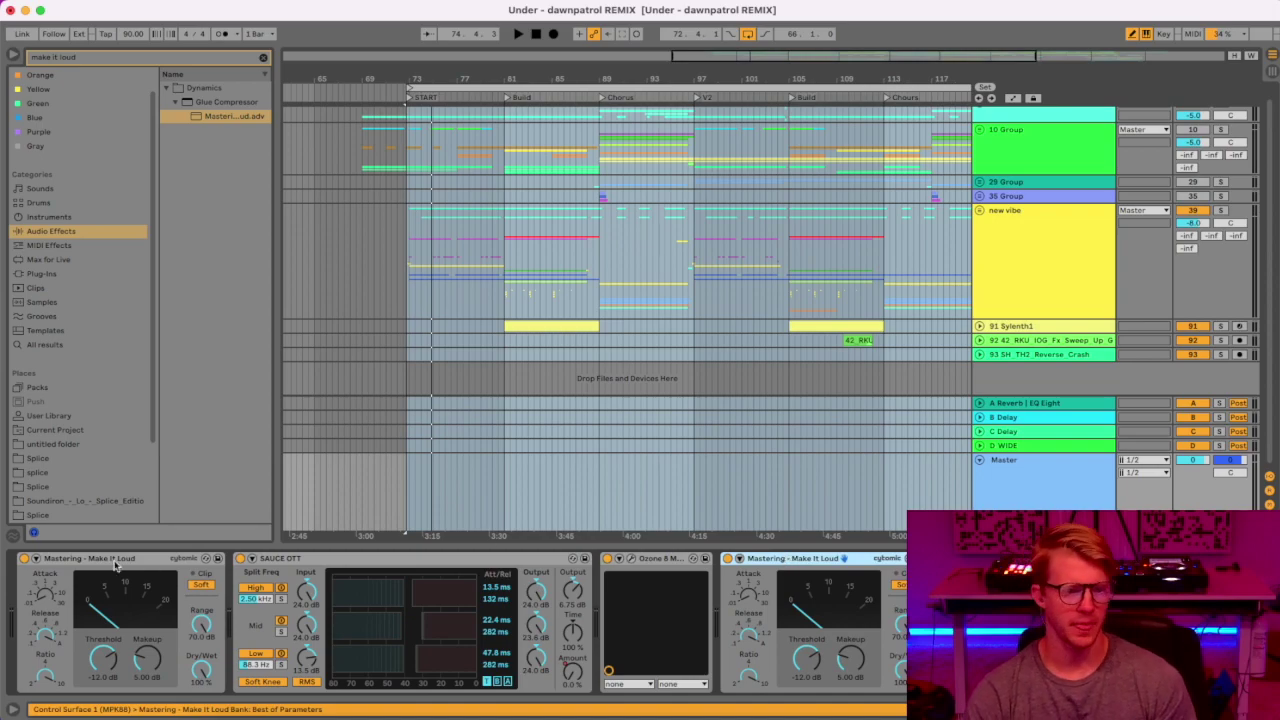
key("Delete")
Show automation in the arrangement and display the SAUCE OTT Amount lane on the Master track.
left_click(294, 564)
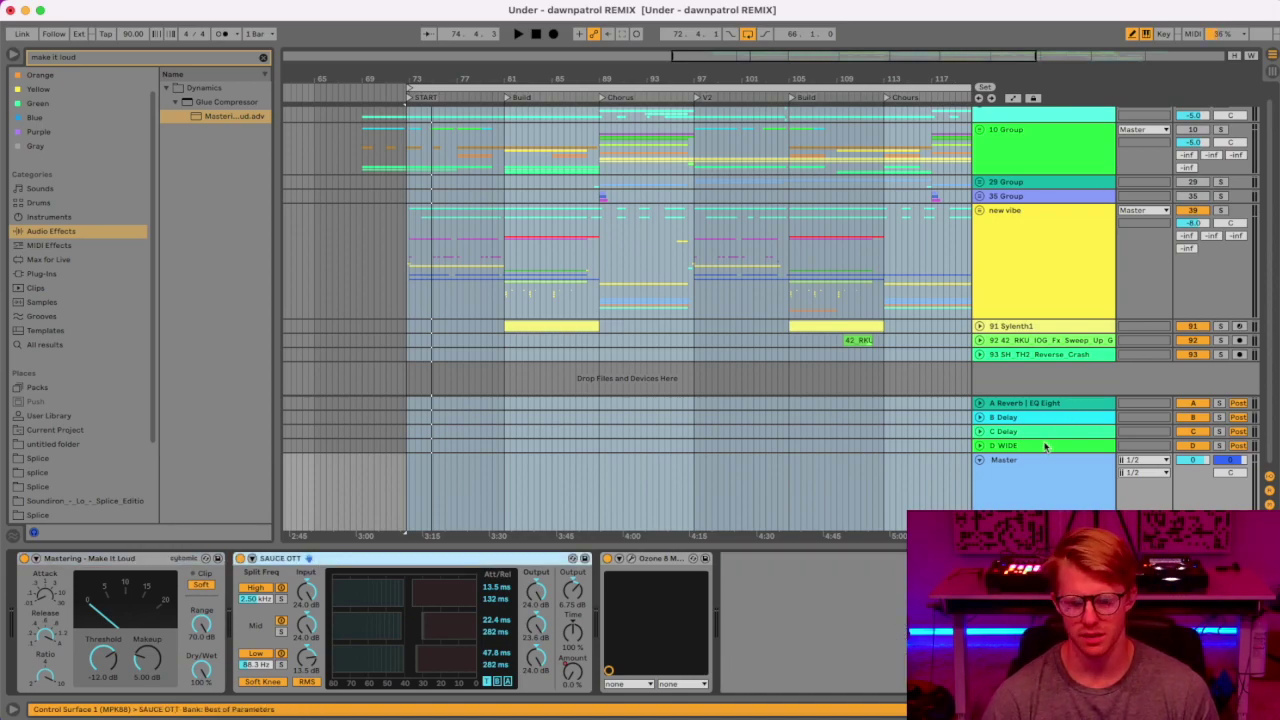
left_click(1013, 98)
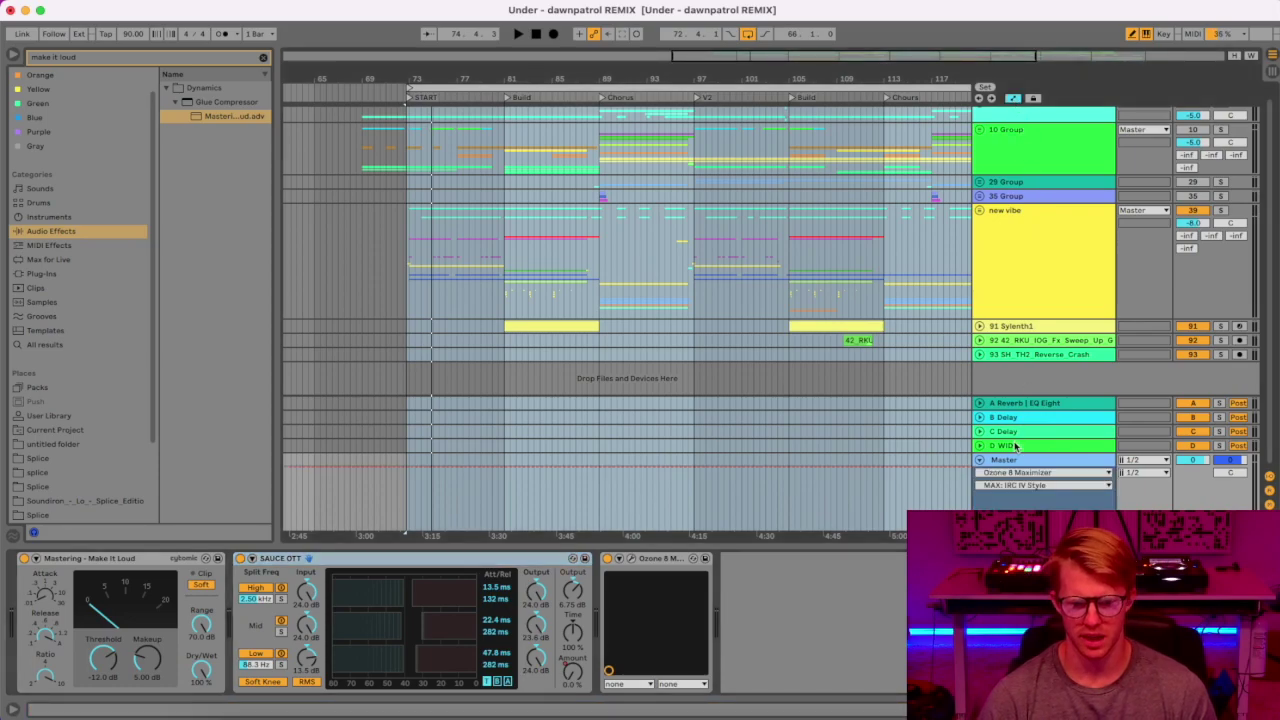
left_click(1016, 473)
left_click(1013, 505)
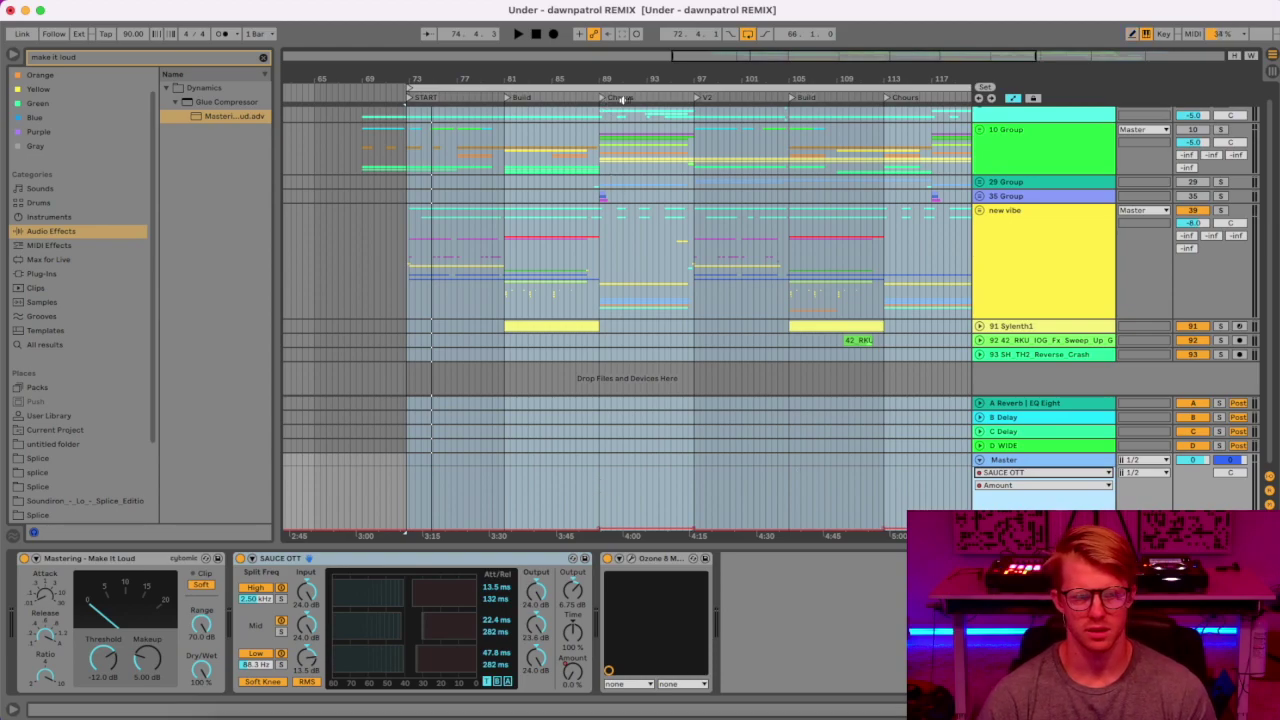
Set the fixed grid to 4 bars and select the first Chorus, bars 89 to 97, in the Master's Amount automation.
right_click(603, 158)
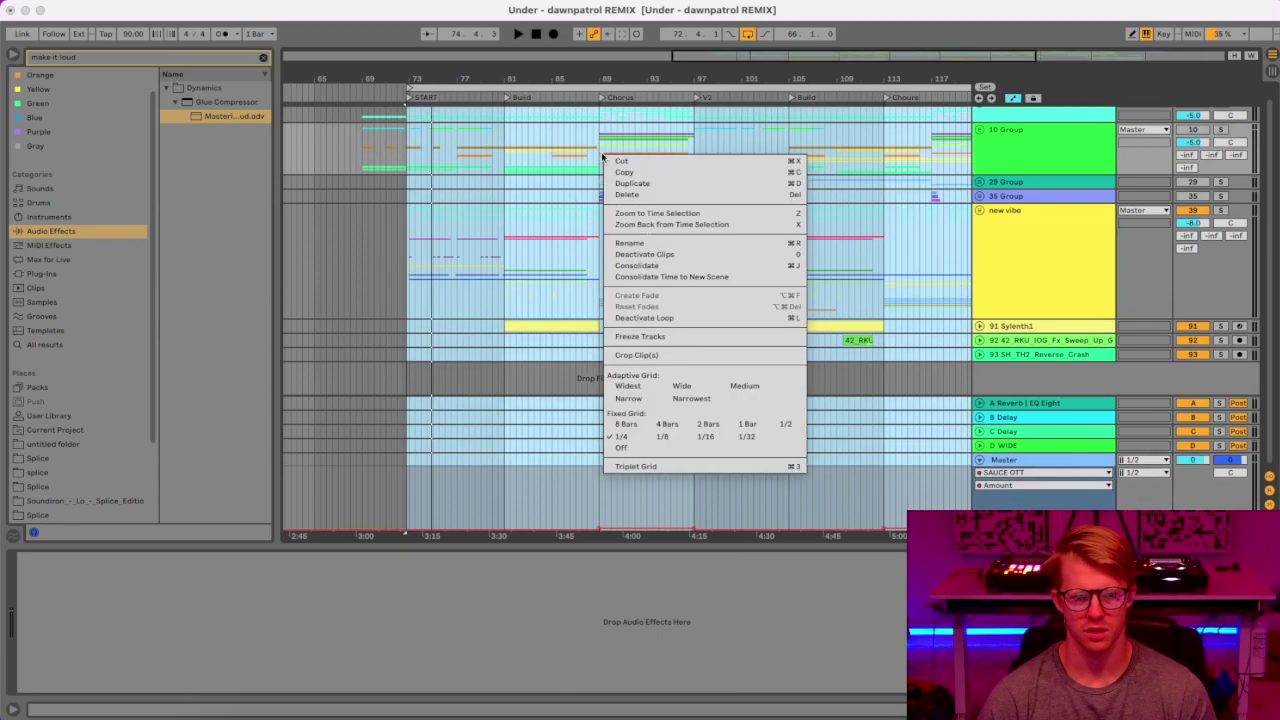
left_click(662, 426)
left_click_drag(600, 153, 688, 158)
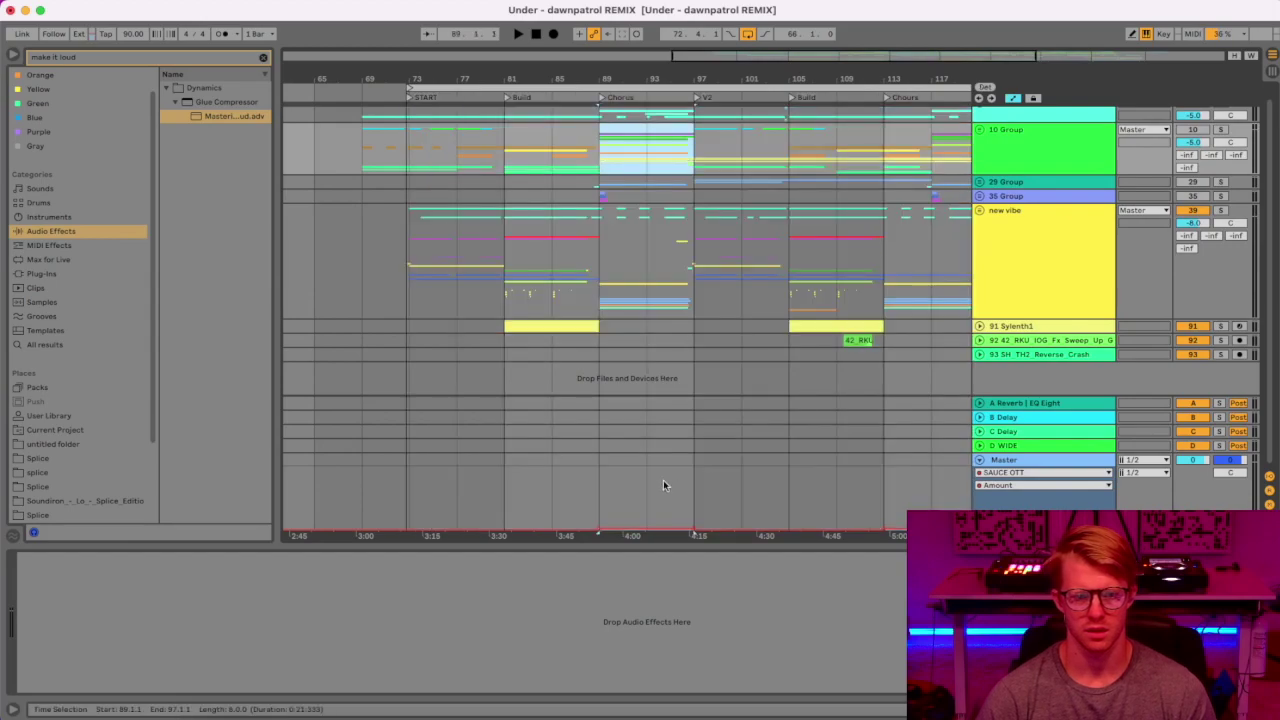
left_click_drag(605, 496, 680, 480)
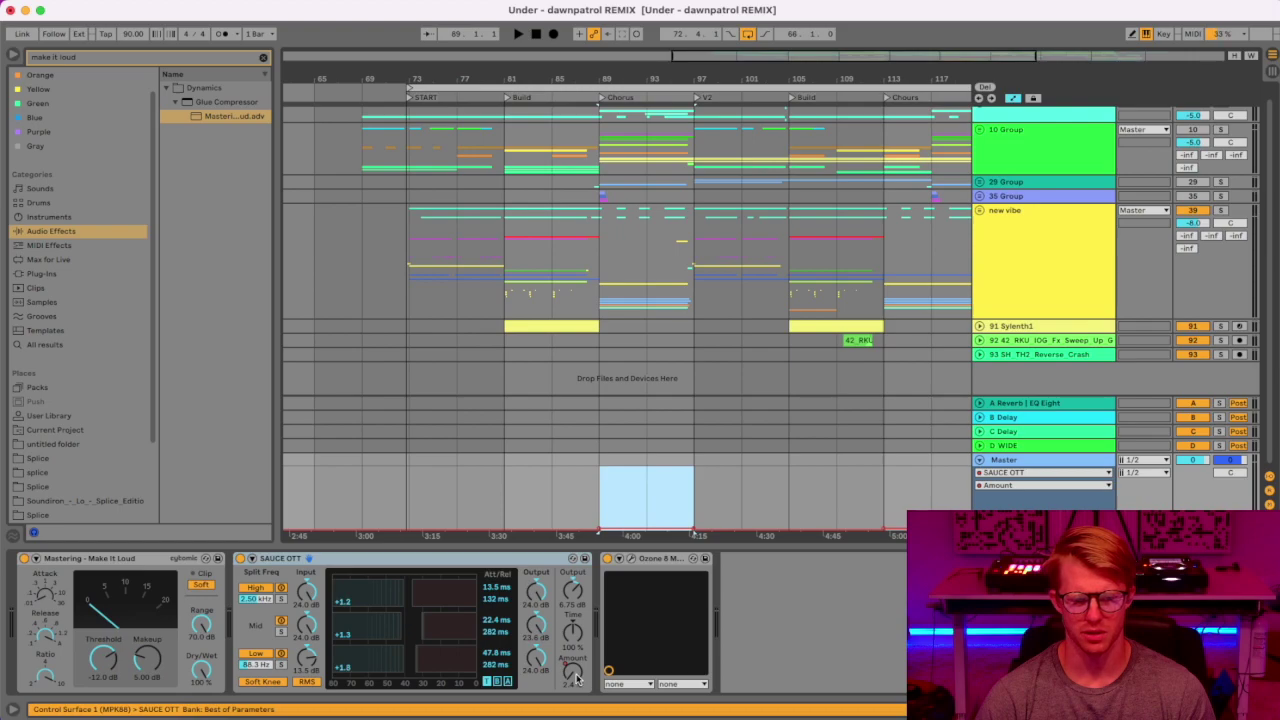
left_click_drag(632, 472, 632, 519)
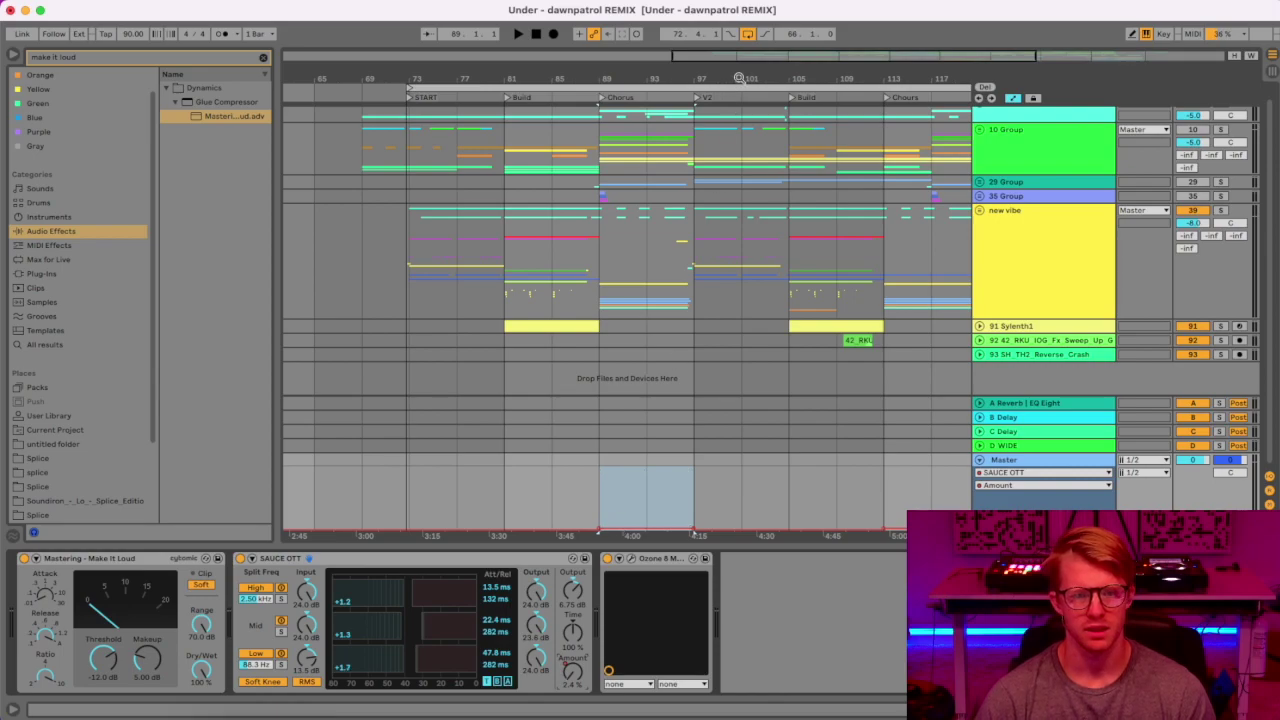
Inspect the Master's Amount automation over bars 113 to 121 and 129 to 137, and select the whole loop region.
scroll(476, 135, "right", 8)
left_click_drag(561, 485, 643, 474)
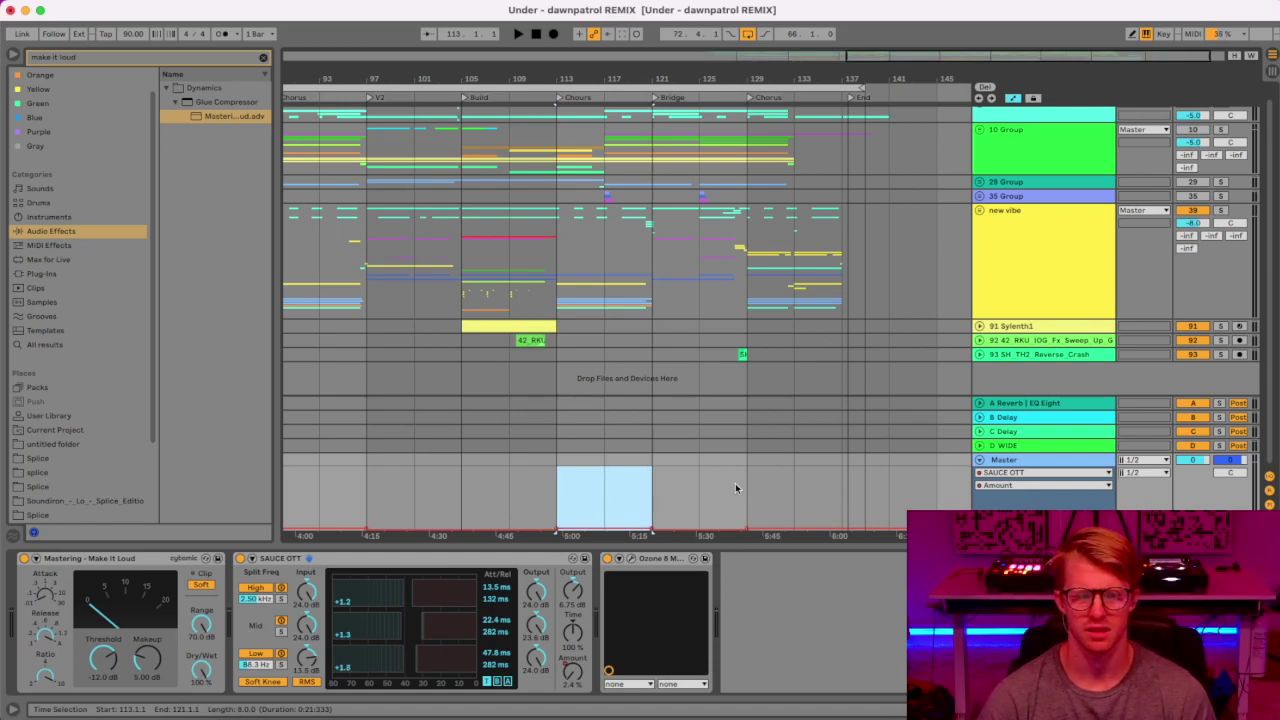
left_click_drag(746, 485, 832, 464)
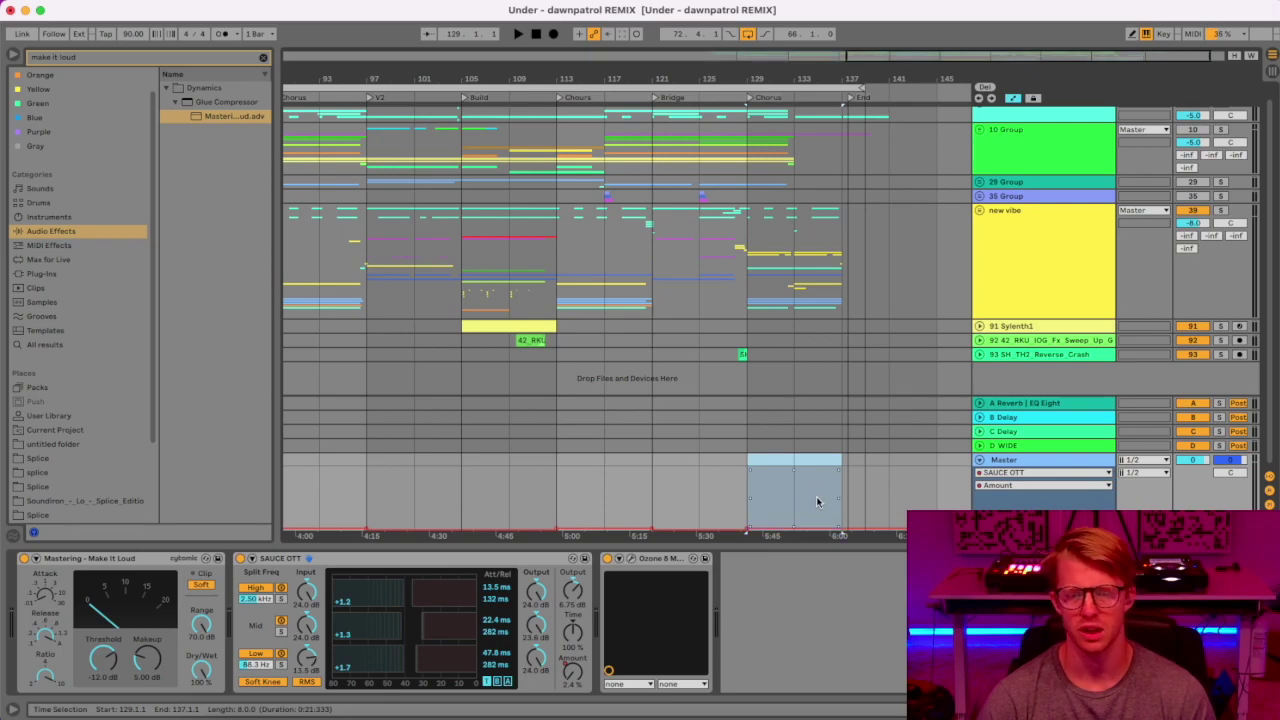
left_click(825, 86)
left_click_drag(825, 86, 853, 78)
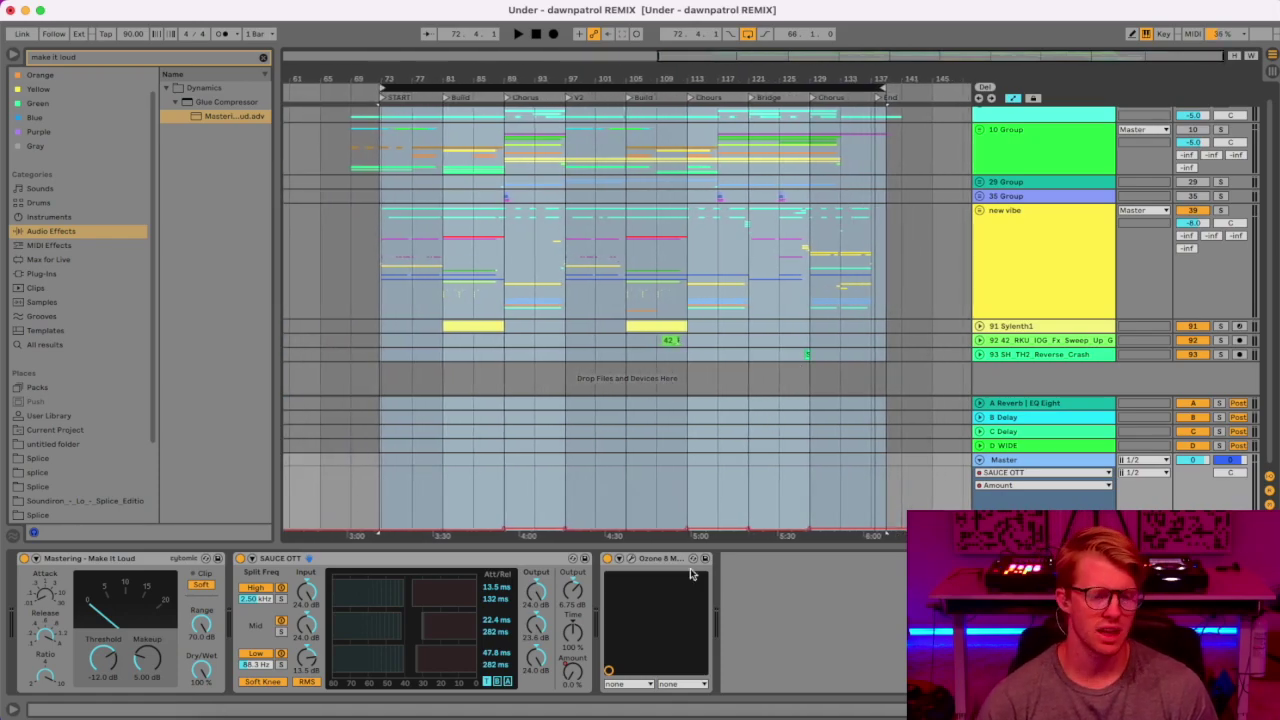
Select the Ozone 8 Maximizer, fold the Master track, and unfold the new vibe group with its Vocals subgroup folded.
left_click(655, 563)
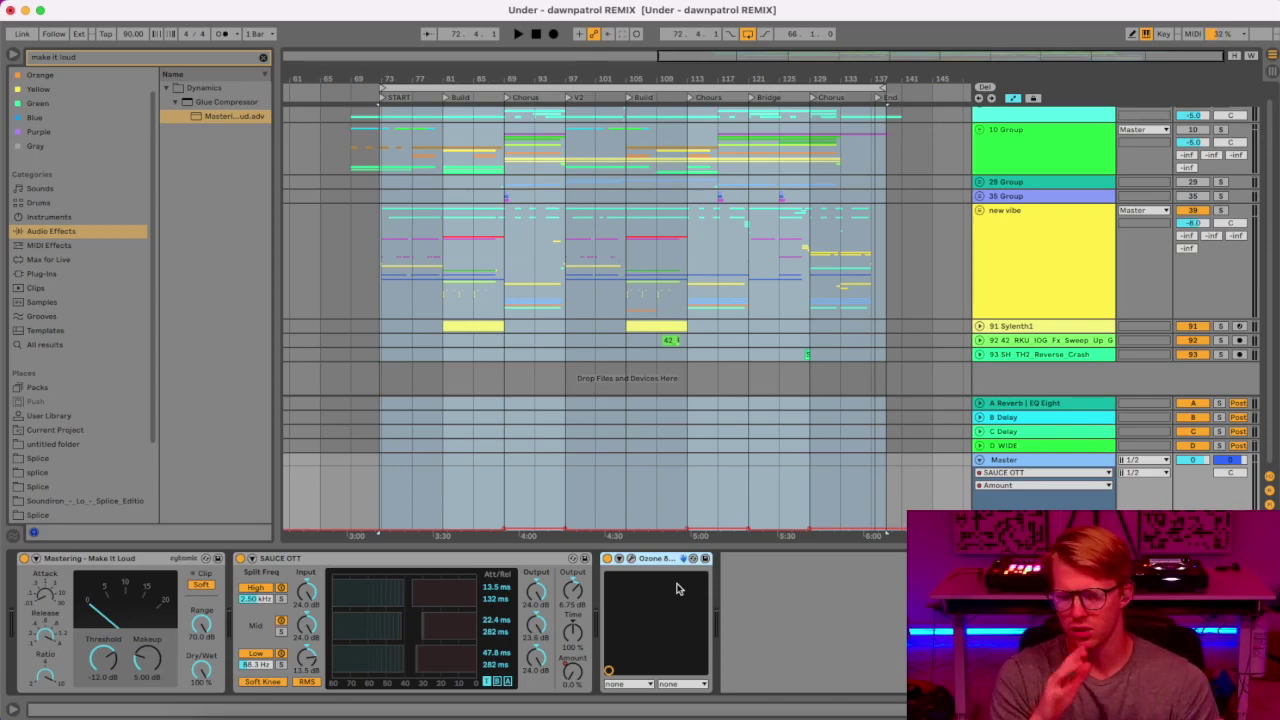
left_click(979, 460)
left_click(979, 222)
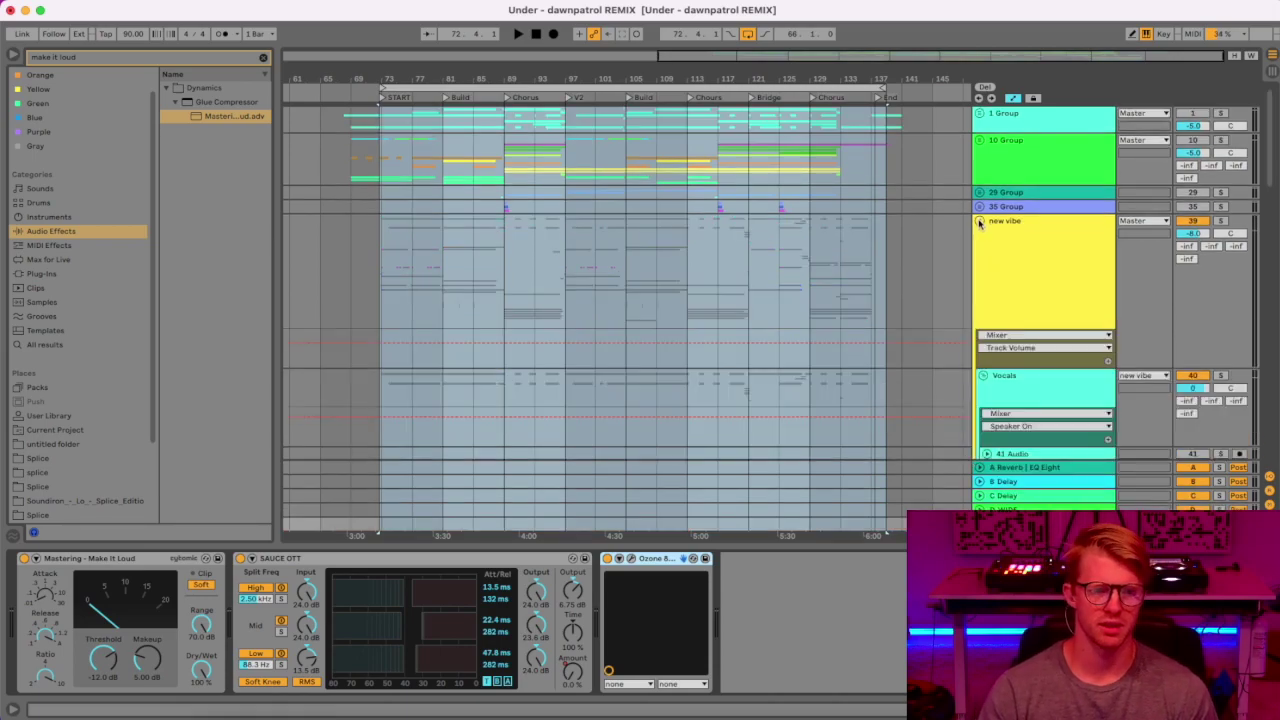
scroll(518, 216, "down", 10)
scroll(935, 267, "up", 3)
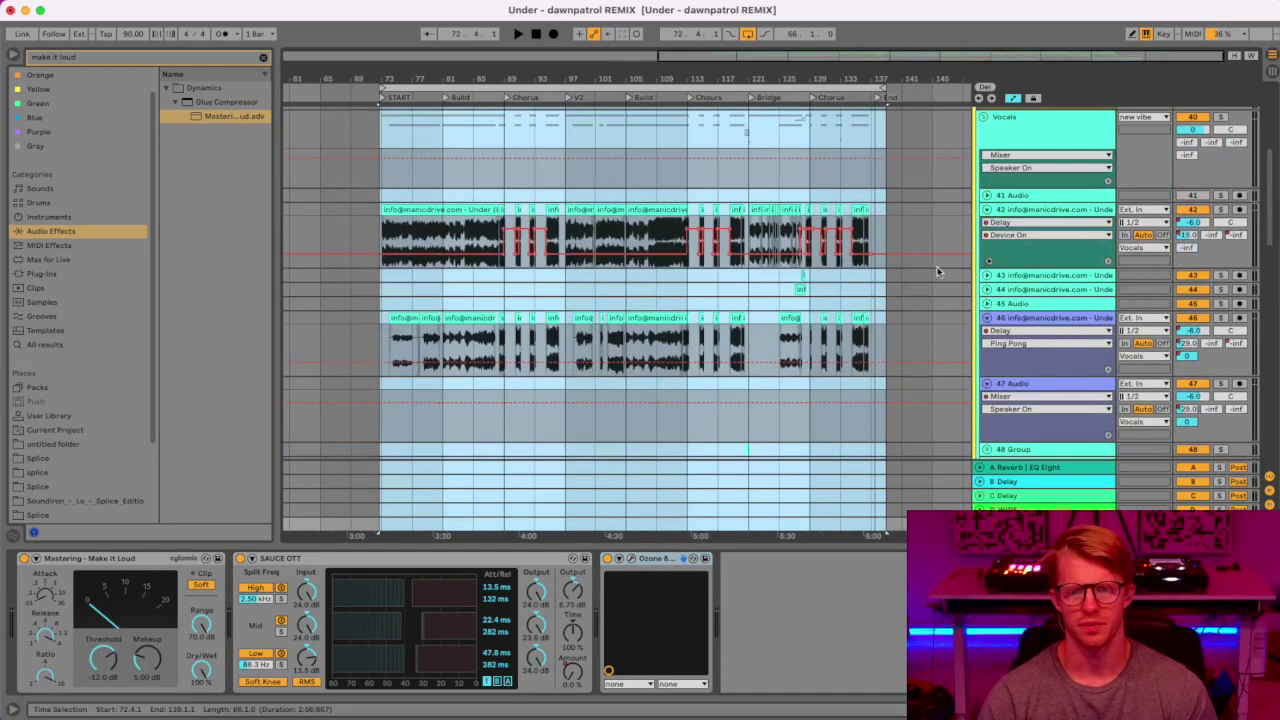
left_click(983, 151)
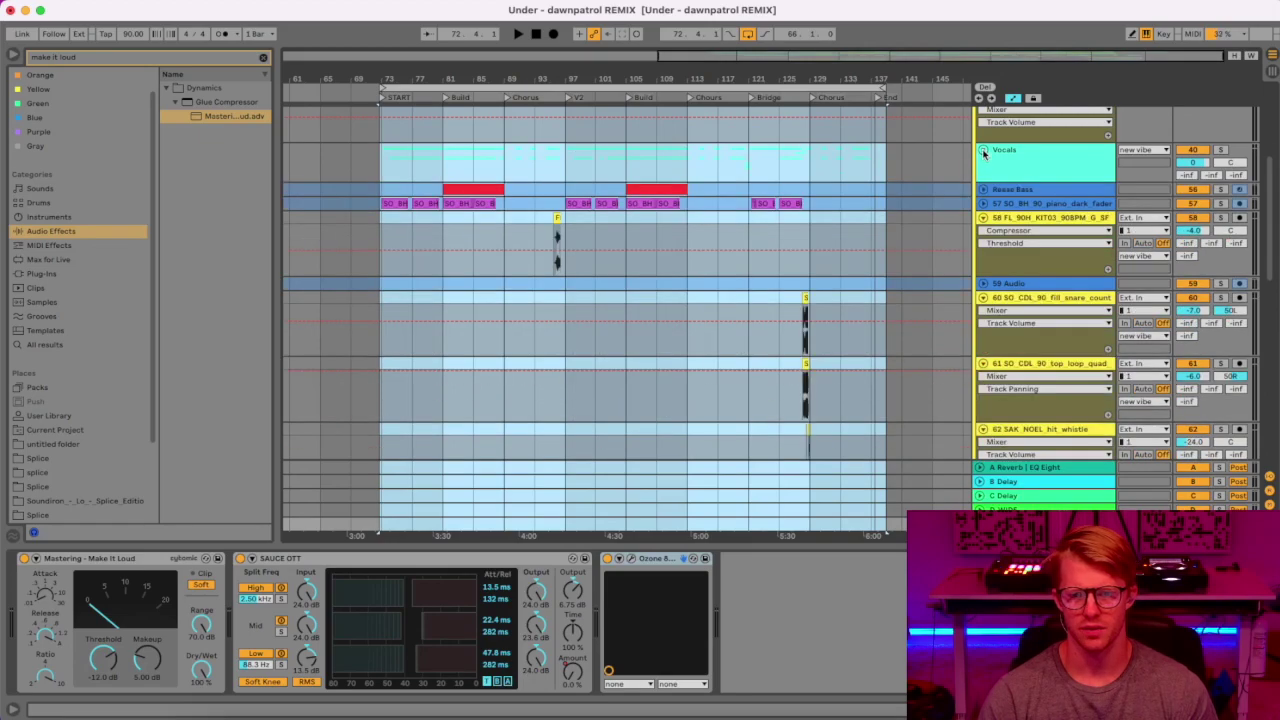
Mute the Vocals group and play the arrangement from bar 72 with the device view hidden.
left_click(1191, 150)
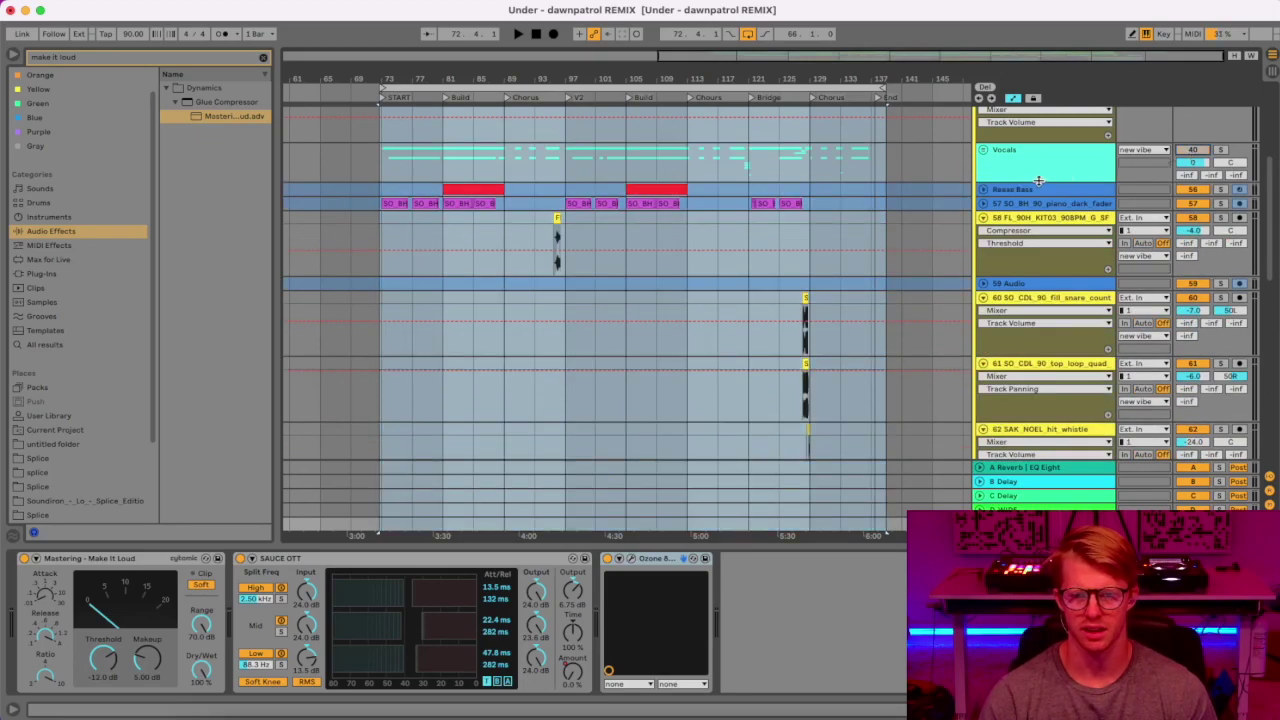
left_click(1010, 191)
key("space")
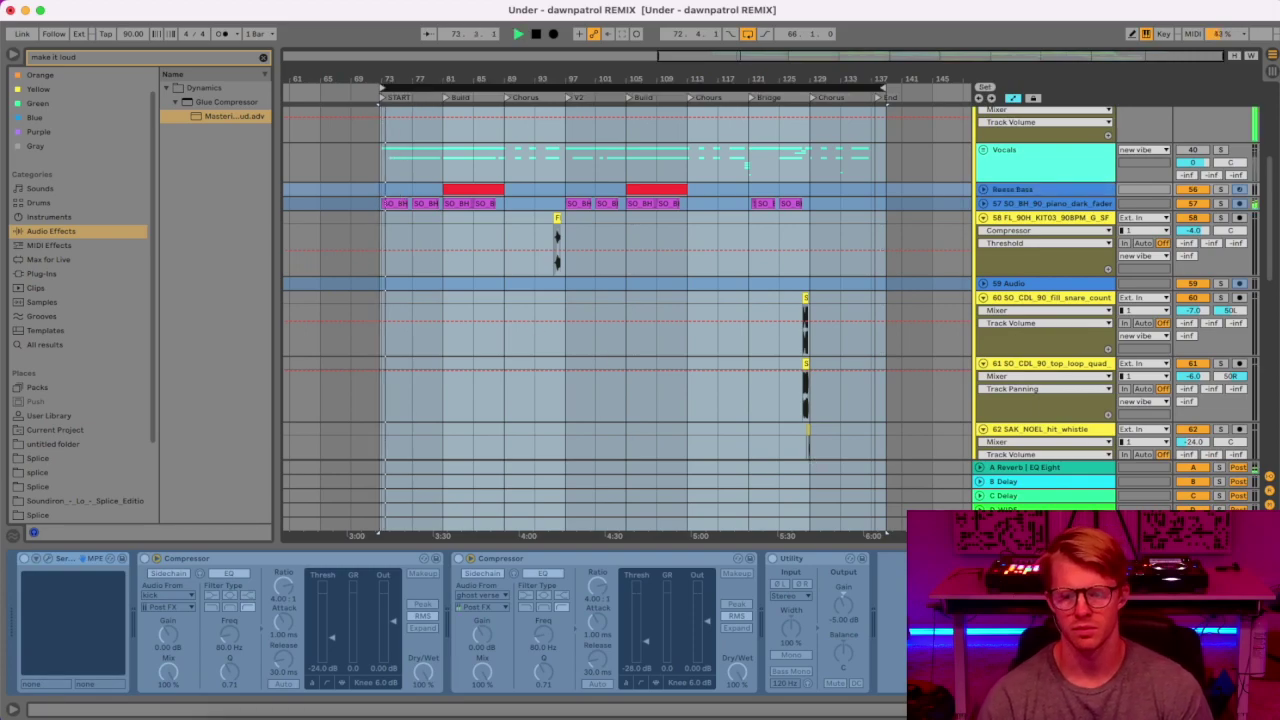
key("alt+super+l")
Fold the 808 bass, top loop cymbal and combo clap cymbal tracks, 77 to 79.
scroll(630, 420, "down", 8)
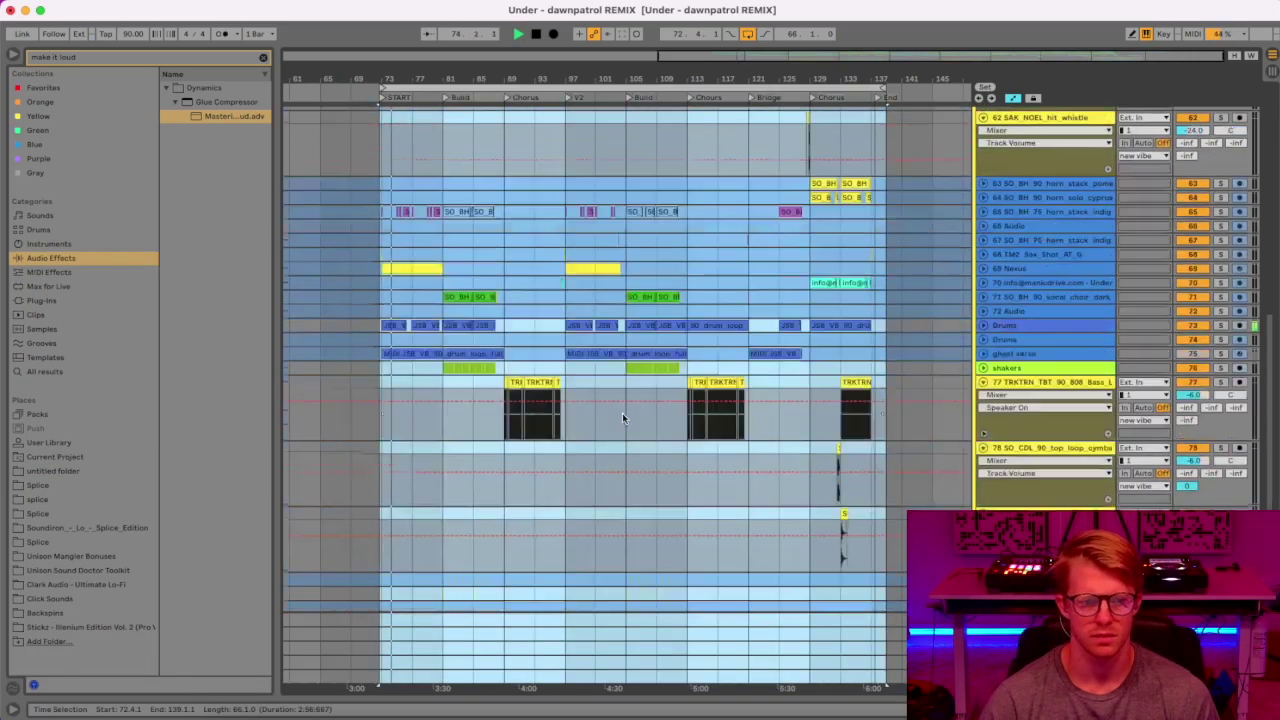
left_click(983, 363)
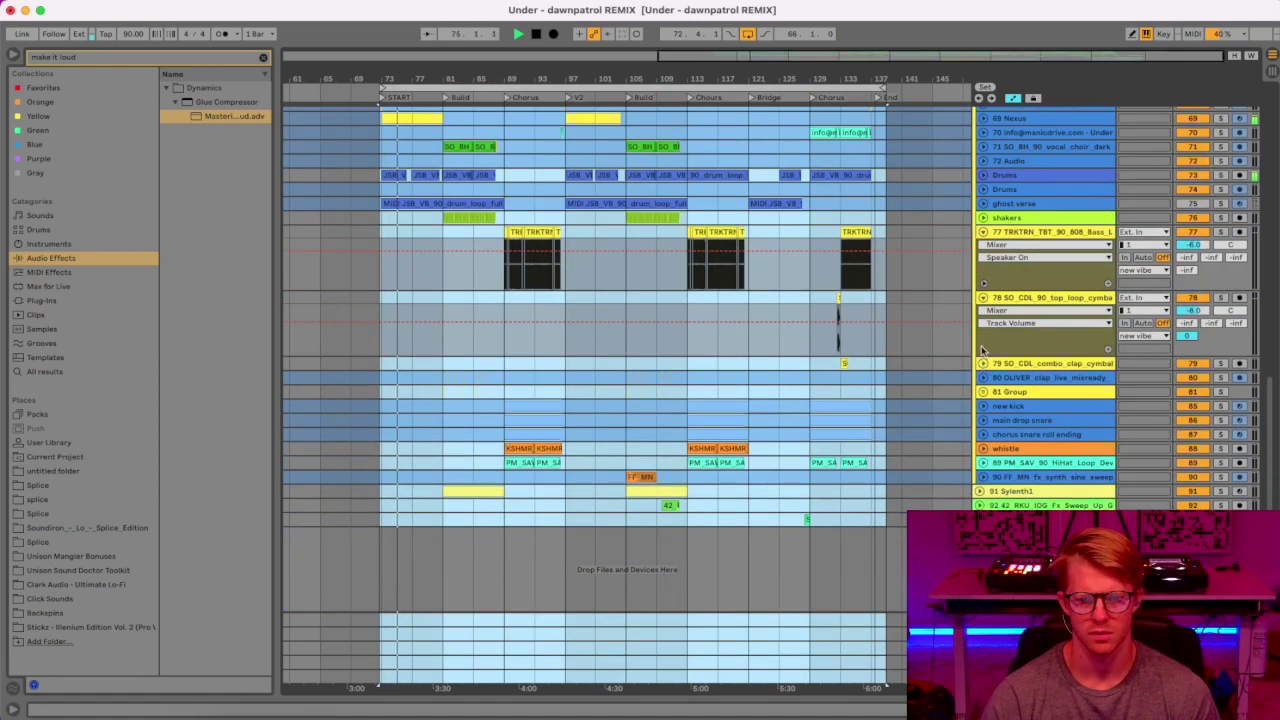
left_click(983, 297)
left_click(983, 232)
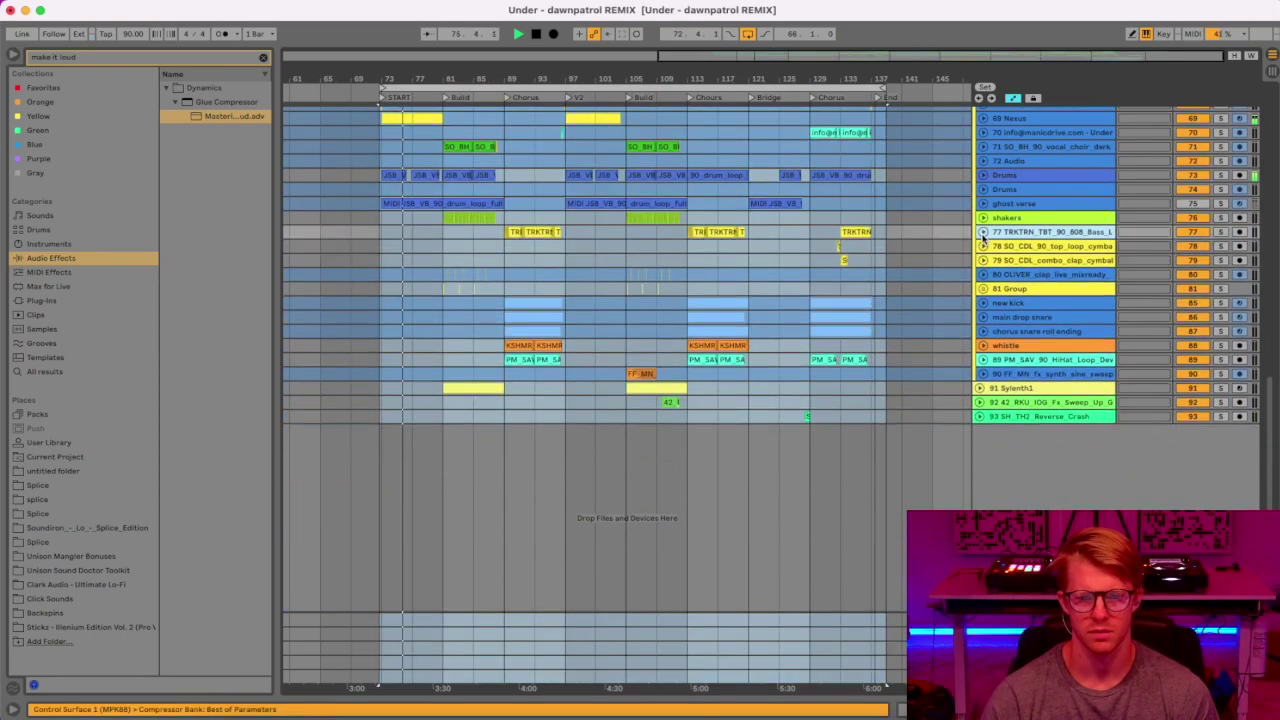
Fold tracks 58, 60, 61 and 62 of the new vibe group, including the snare fill and whistle hit.
scroll(911, 441, "up", 2)
scroll(911, 441, "up", 6)
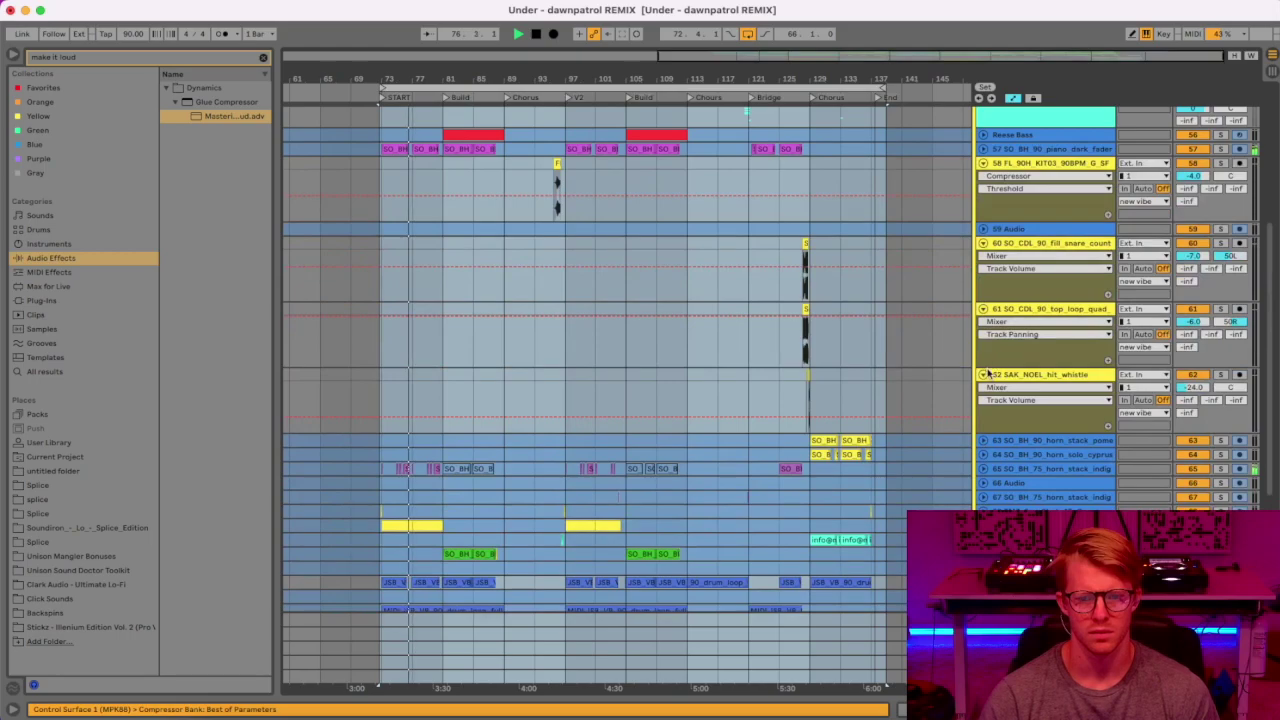
left_click(984, 374)
left_click(984, 309)
left_click(984, 243)
left_click(983, 163)
Review the new vibe tracks during playback, stop, and select the opening verse from bar 73 to 81.
scroll(951, 357, "up", 2)
scroll(946, 378, "down", 3)
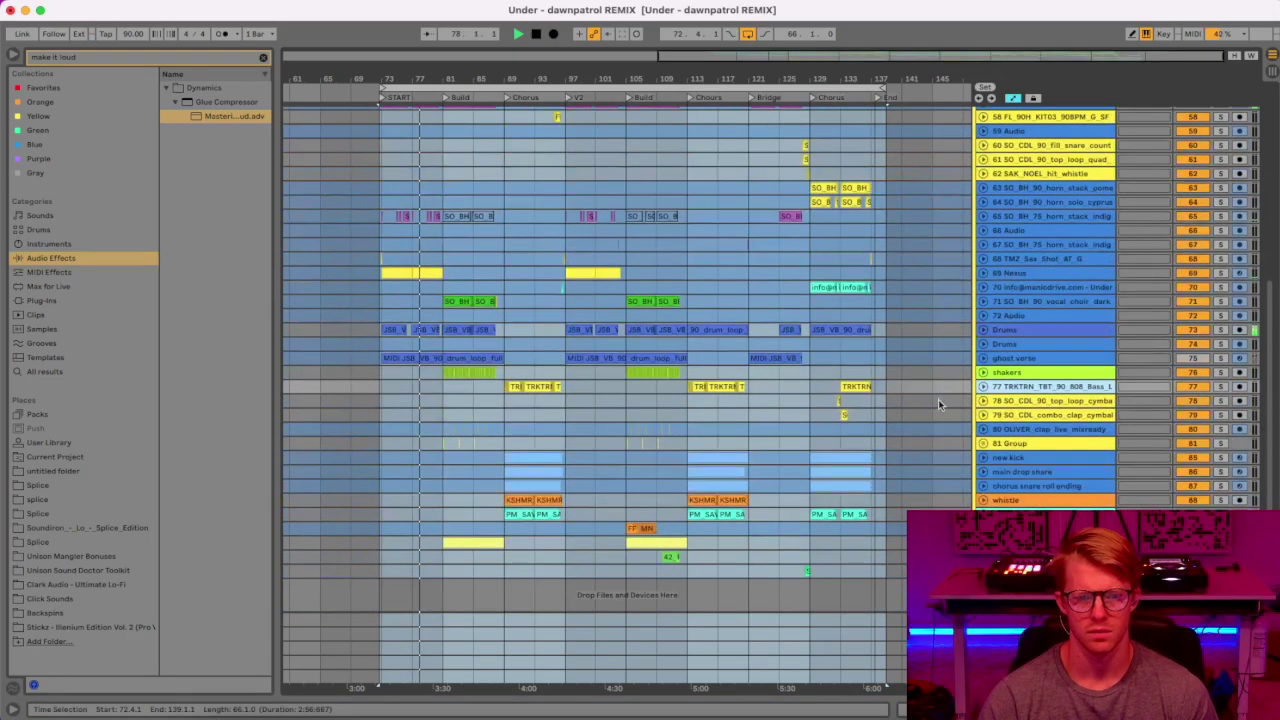
scroll(934, 405, "up", 3)
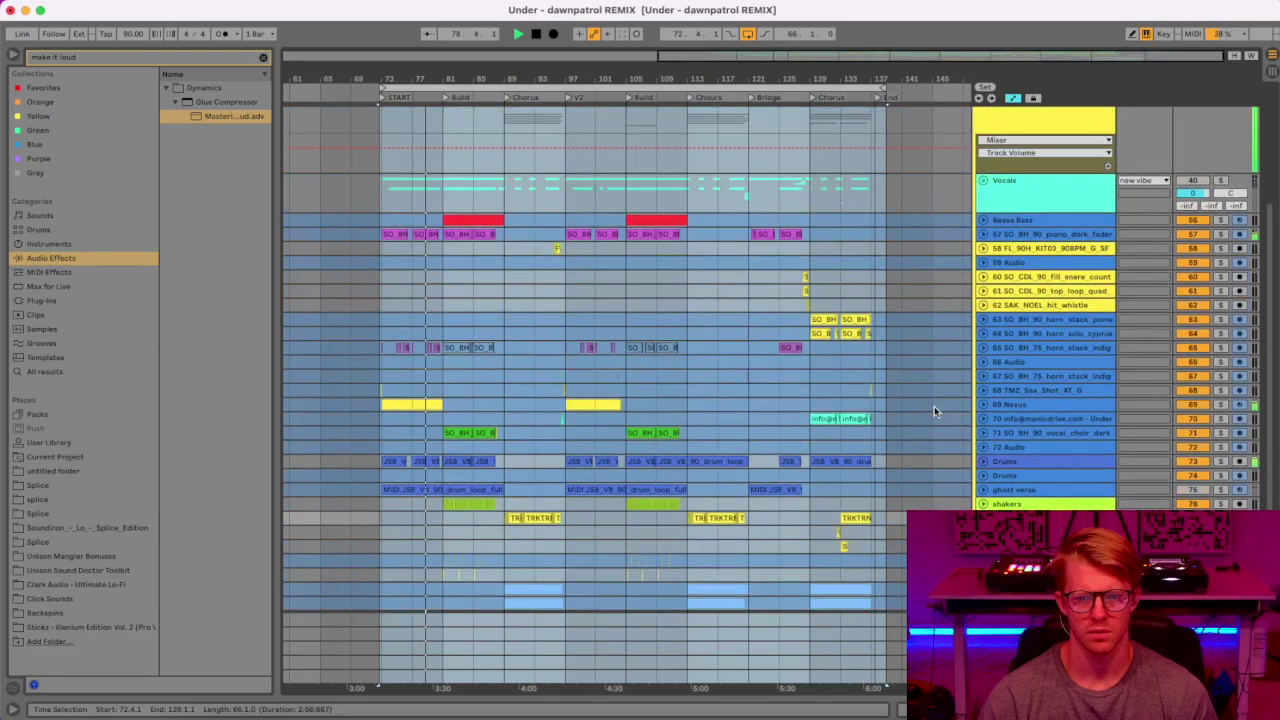
scroll(933, 407, "down", 4)
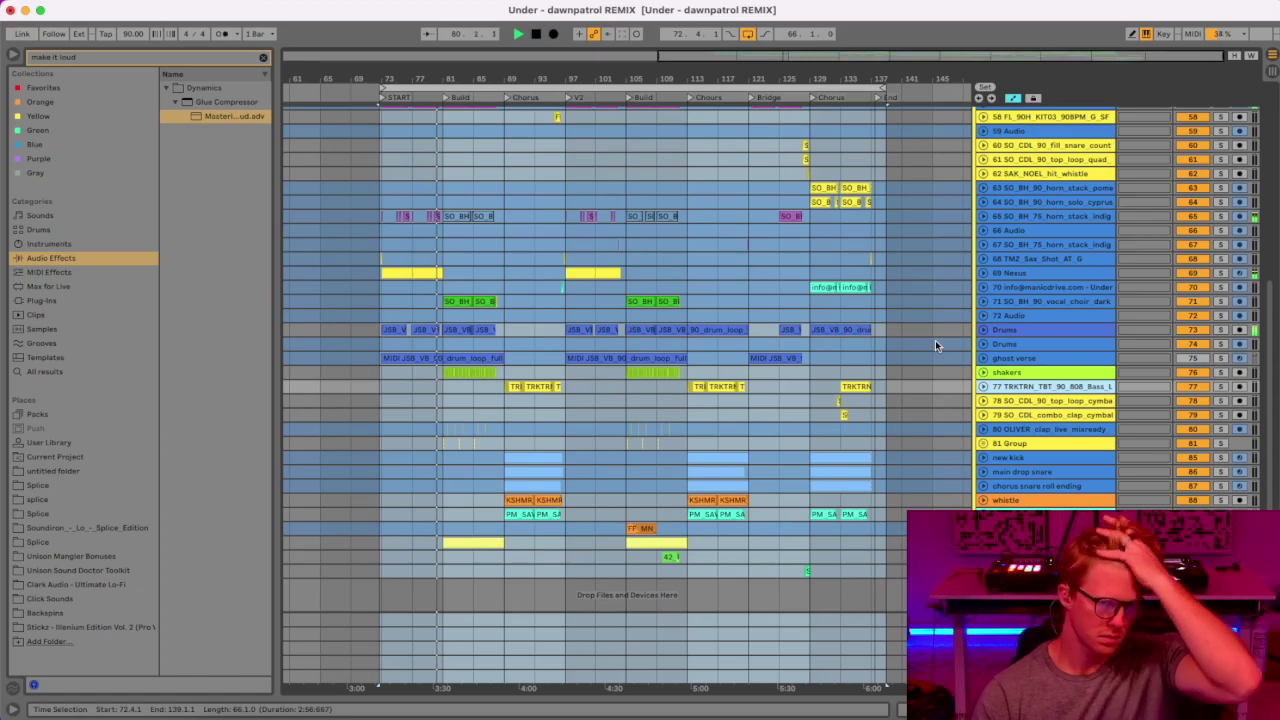
key("space")
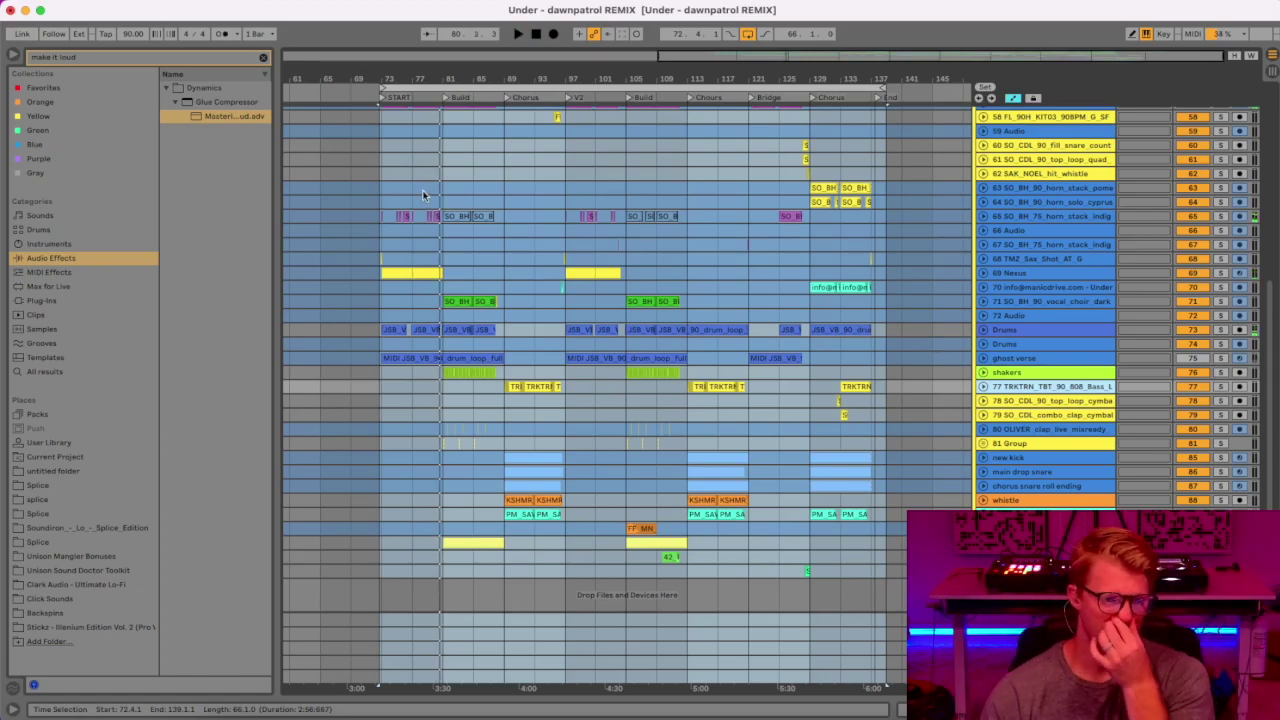
left_click_drag(441, 160, 383, 170)
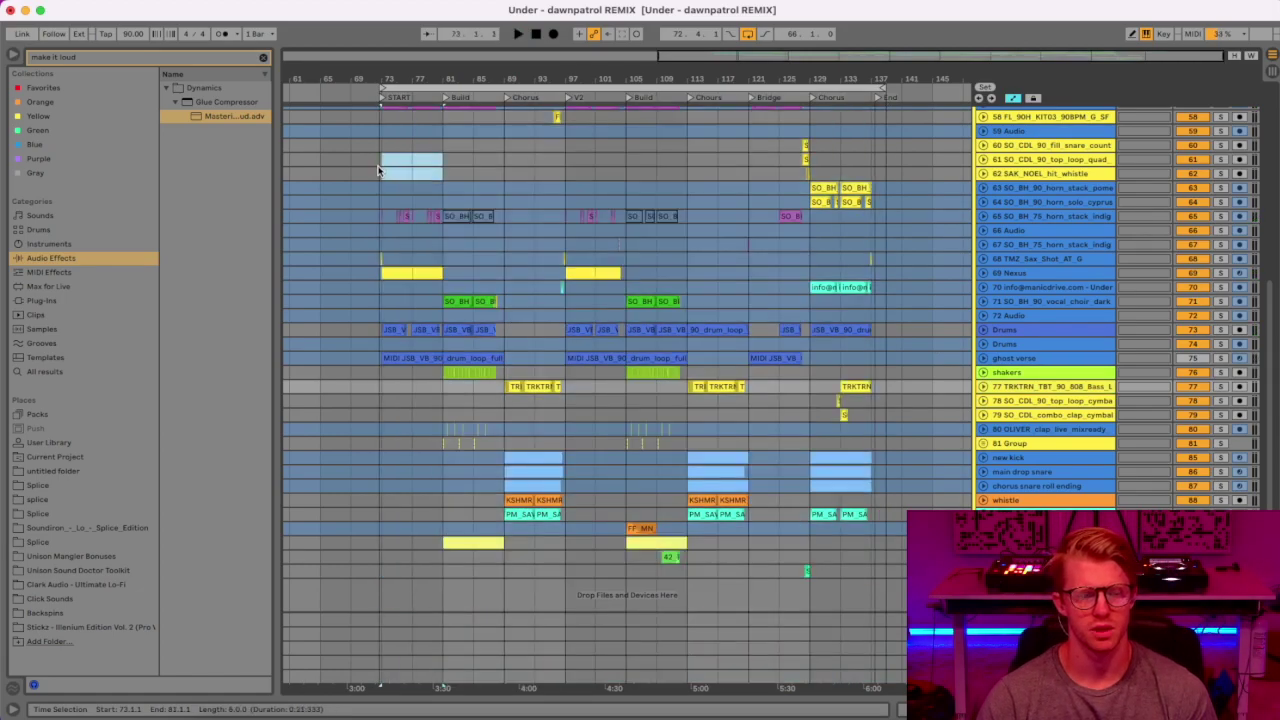
Unfold the piano dark fader track 57, the ghost verse track 75 and the Drums track 73.
left_click_drag(393, 80, 393, 155)
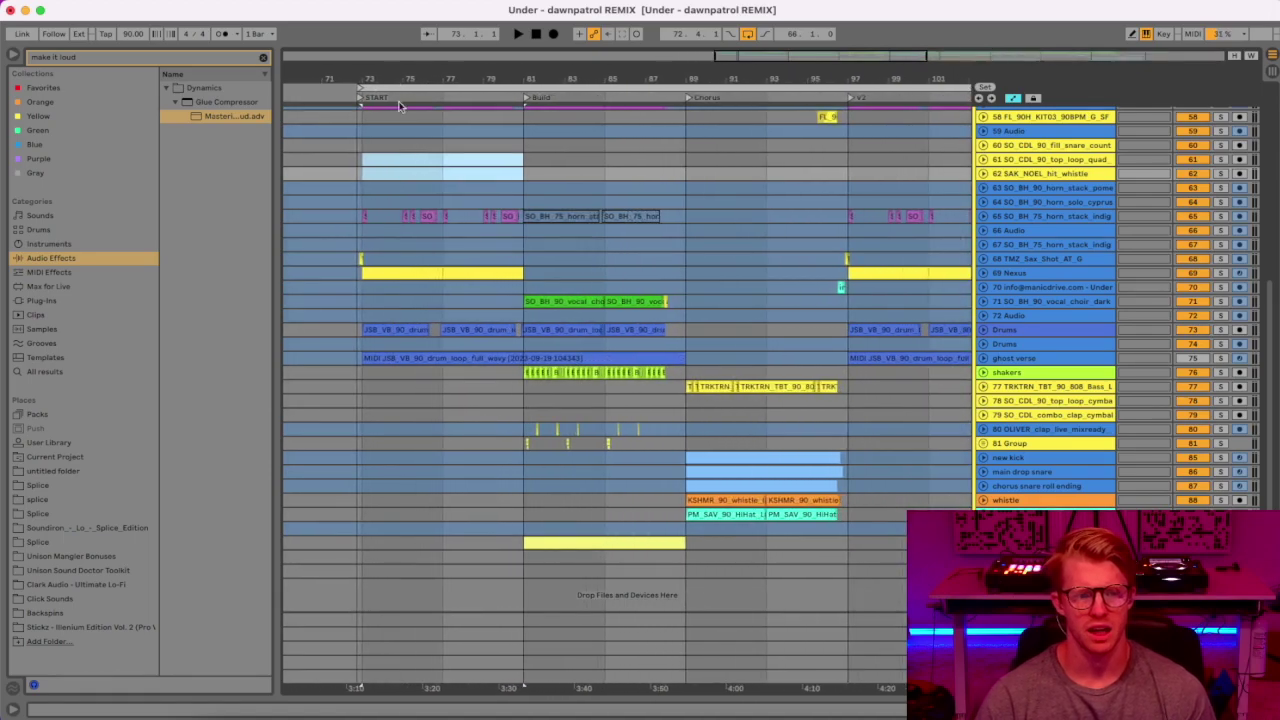
left_click(440, 355)
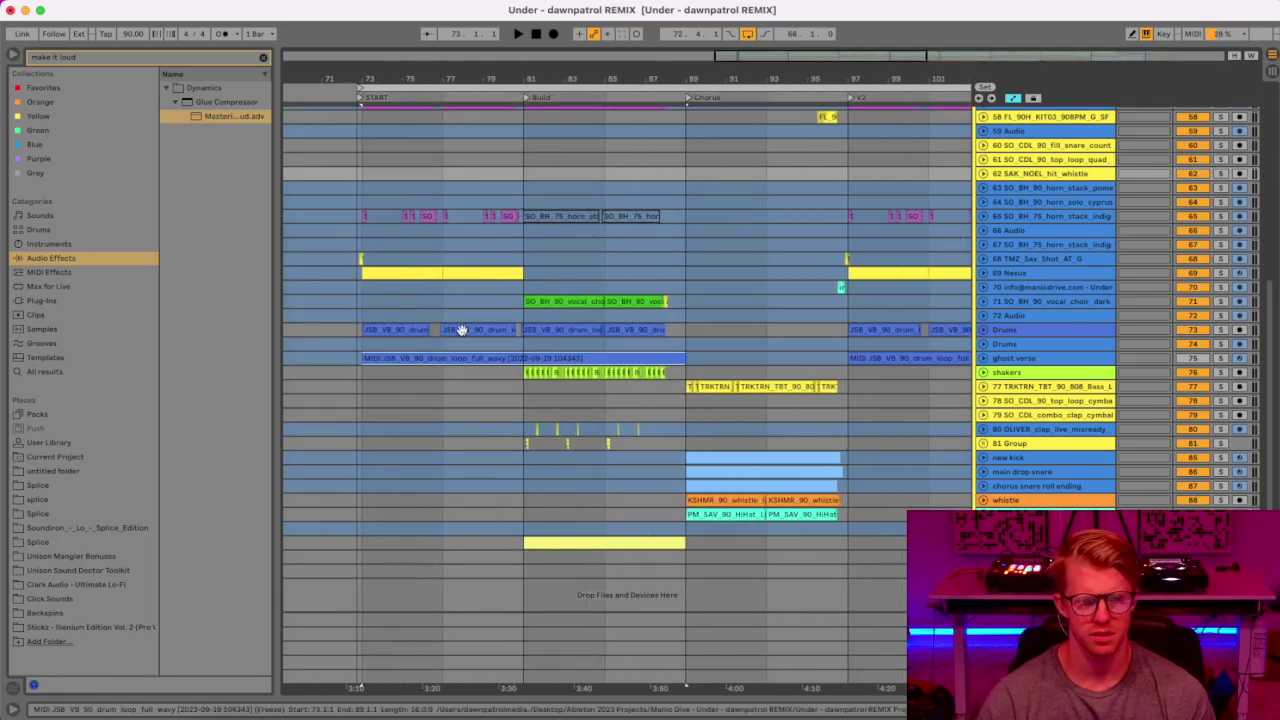
scroll(500, 230, "up", 3)
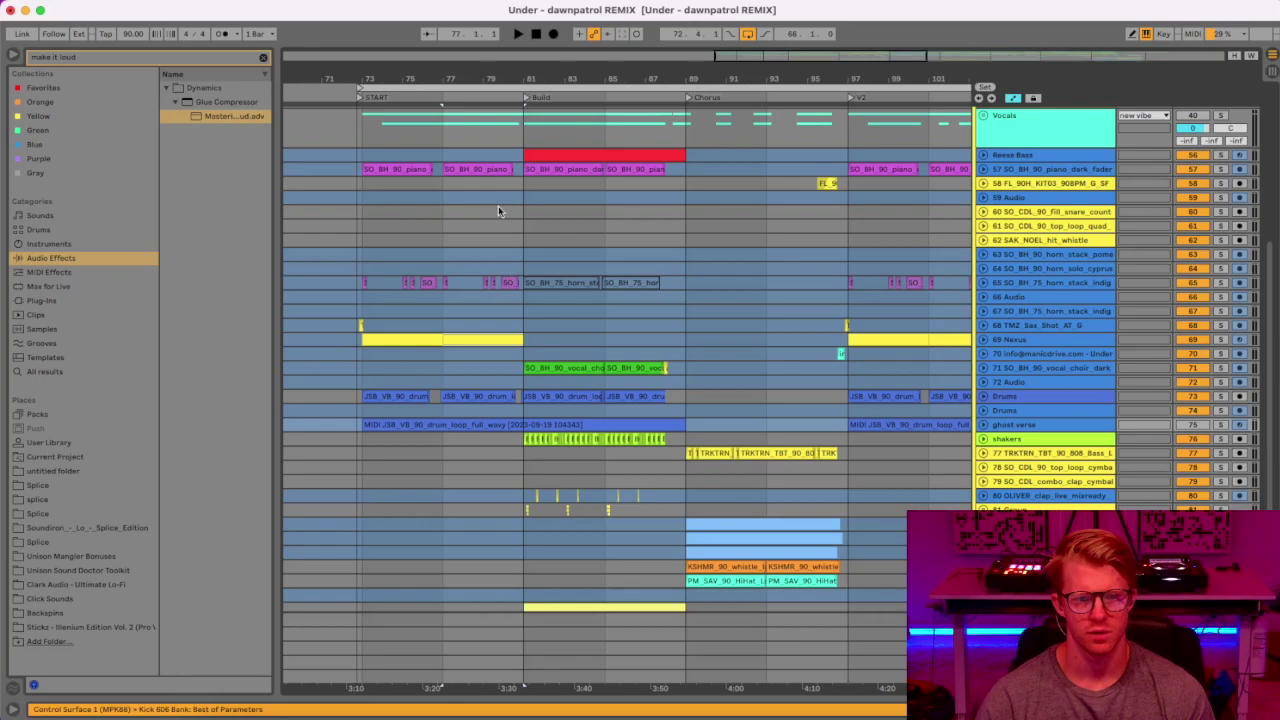
left_click(491, 169)
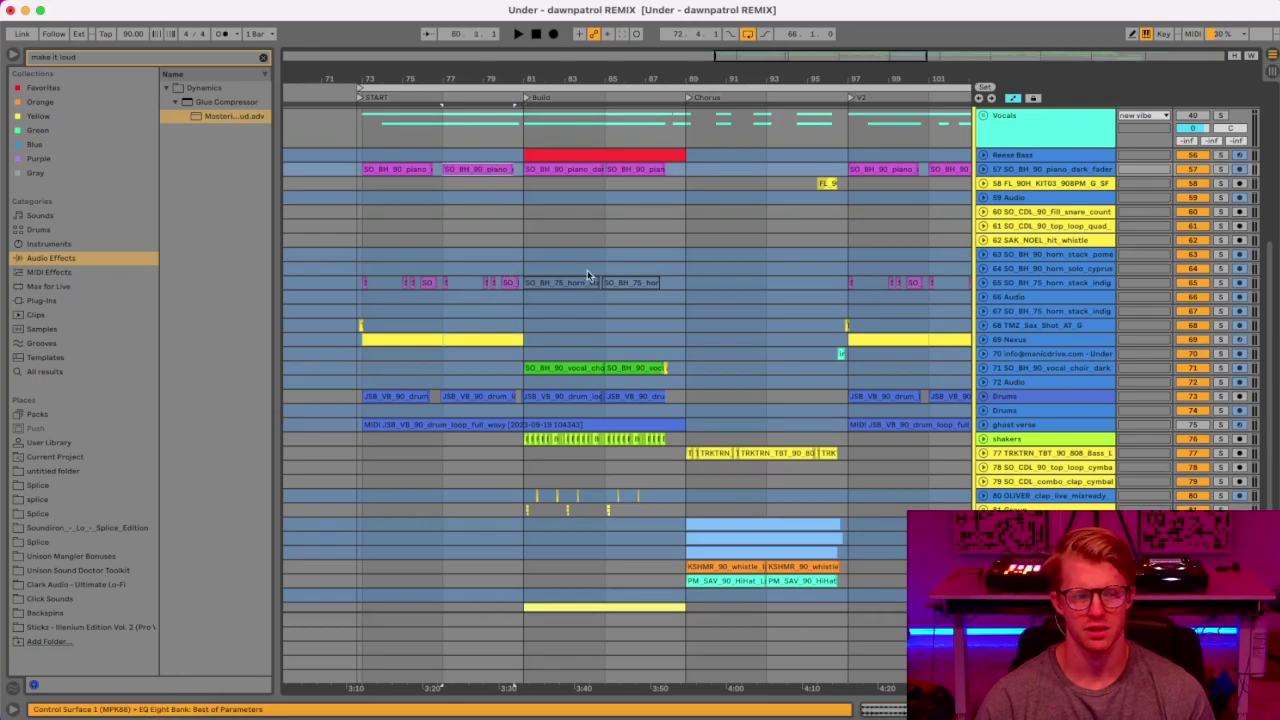
left_click(983, 169)
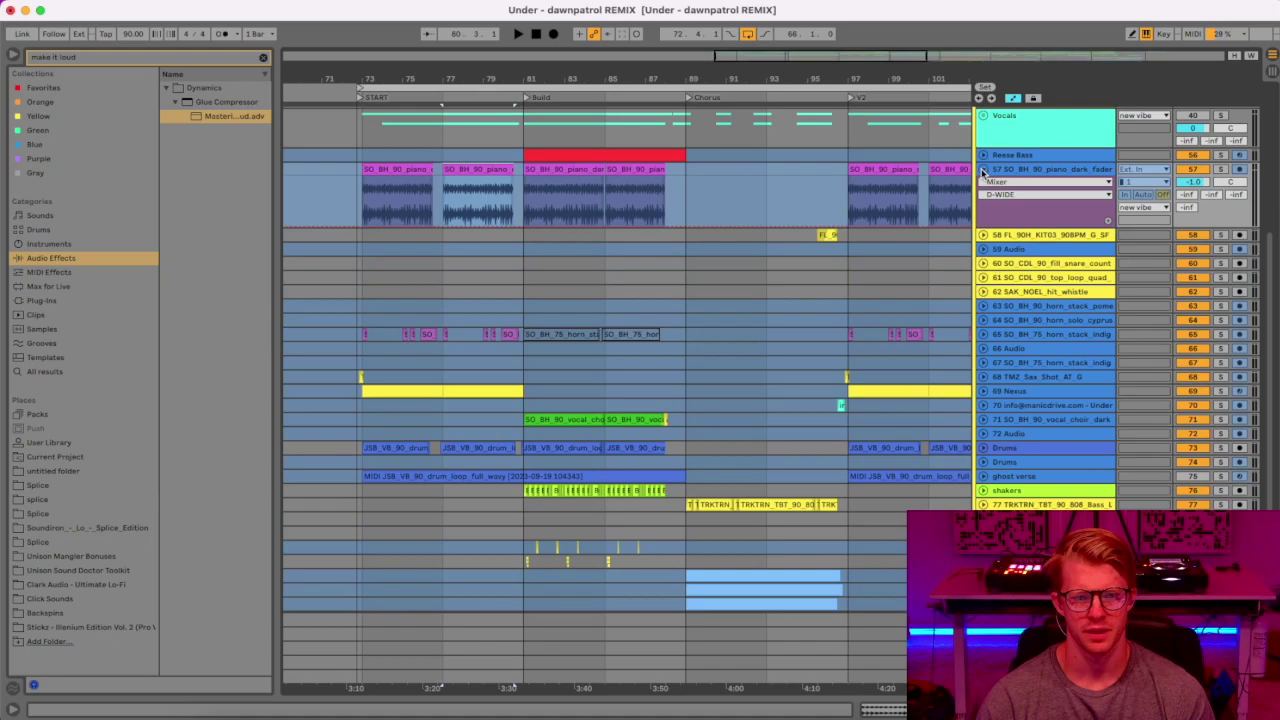
left_click(983, 477)
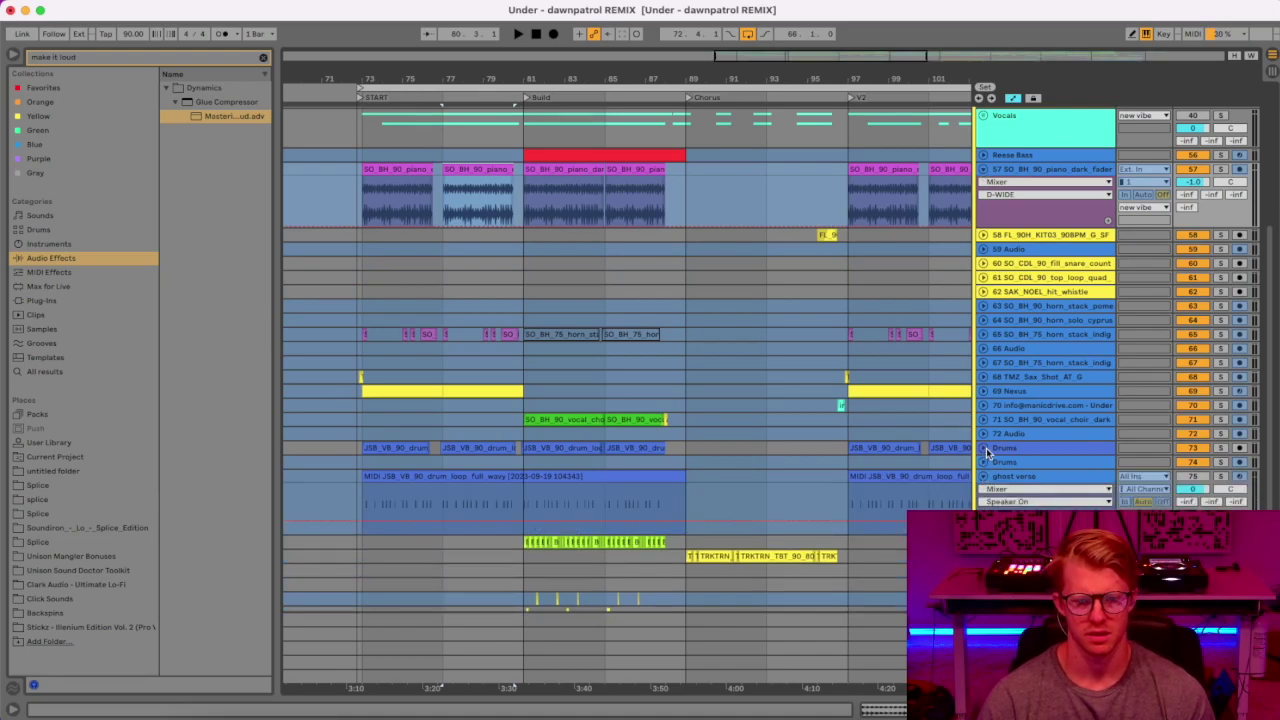
left_click(983, 448)
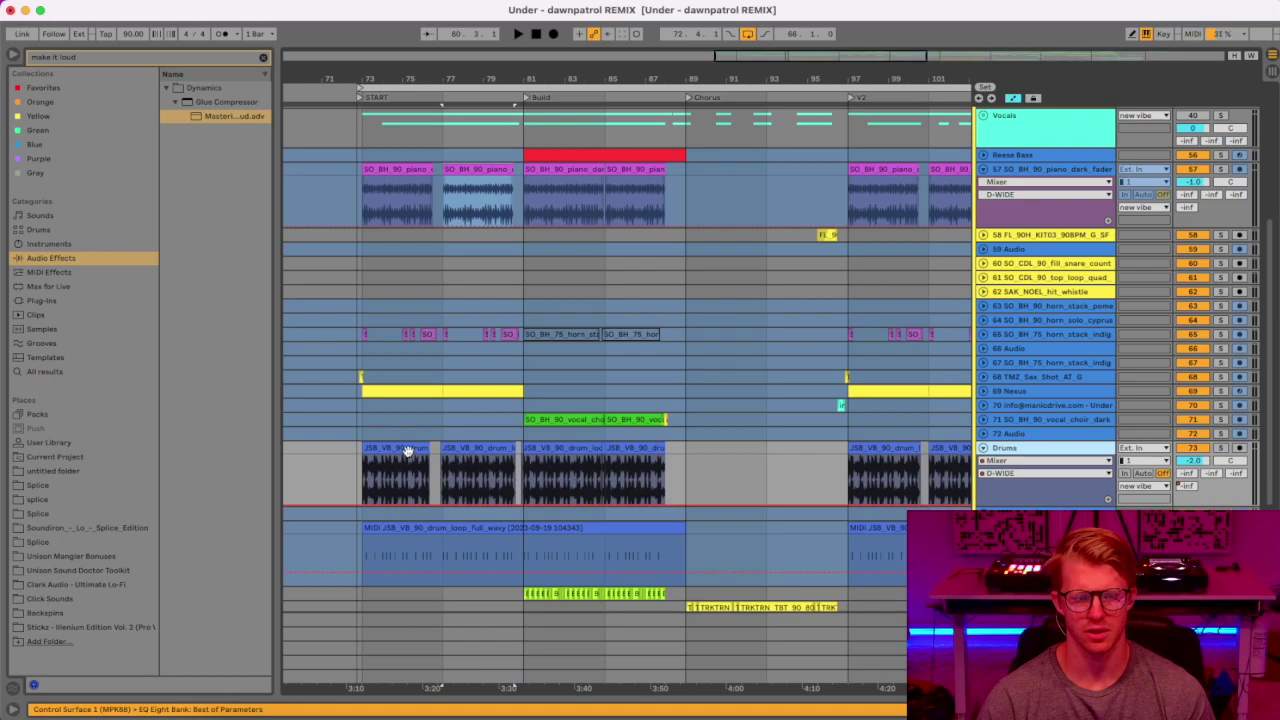
Solo the Drums track 73, play its first loop from bar 73 and stop playback.
left_click(409, 452)
left_click(1221, 449)
key("space")
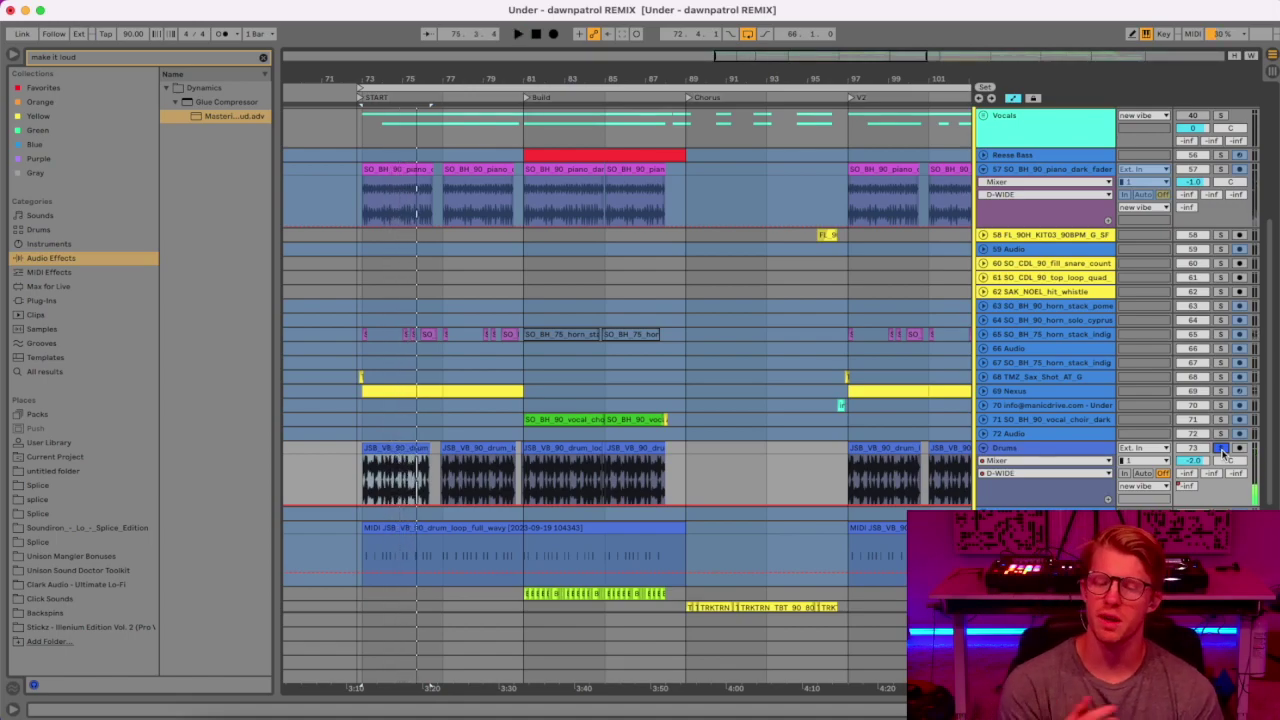
key("space")
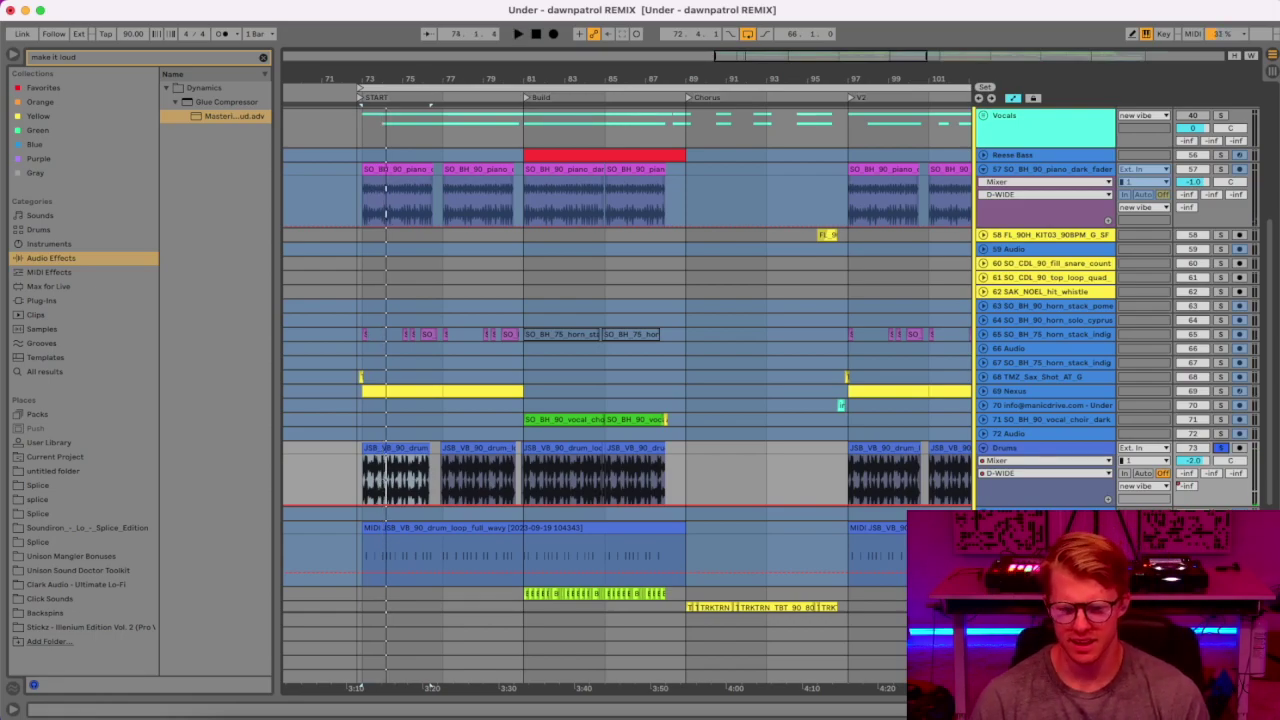
Examine the ghost verse MIDI clip beneath the drum loops from bar 73 to 89.
left_click(1045, 527)
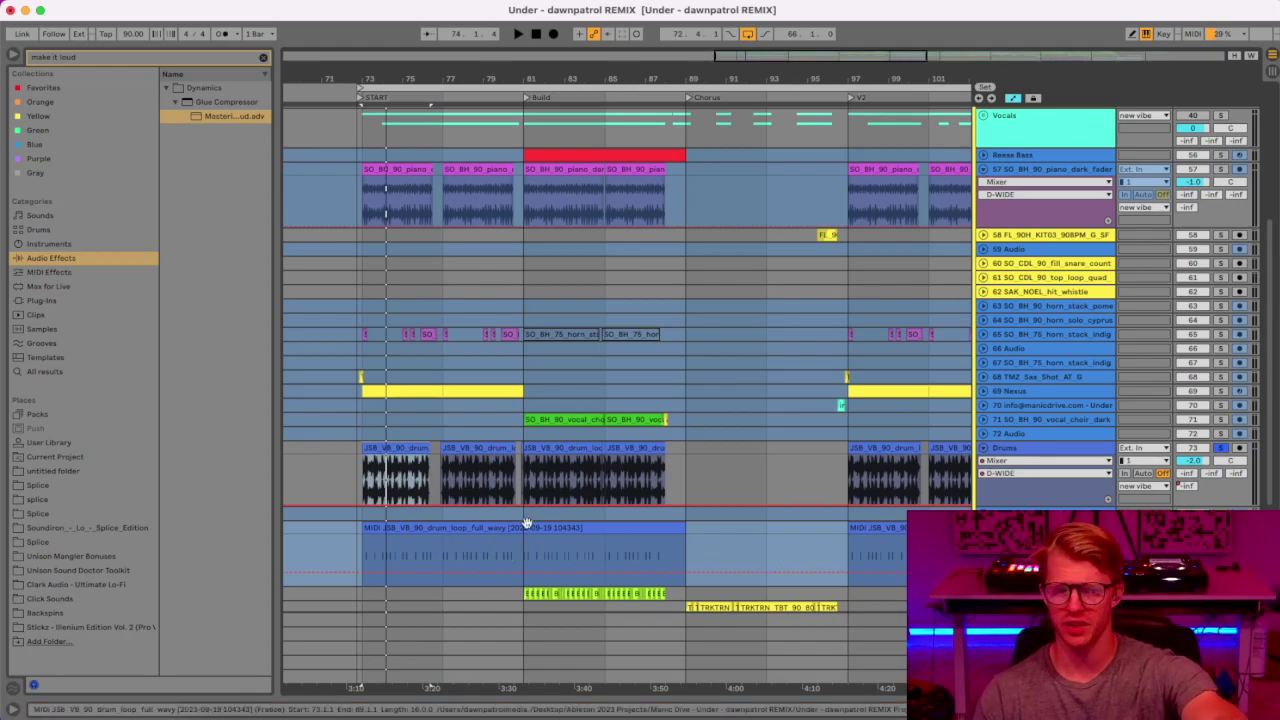
left_click_drag(376, 76, 453, 489)
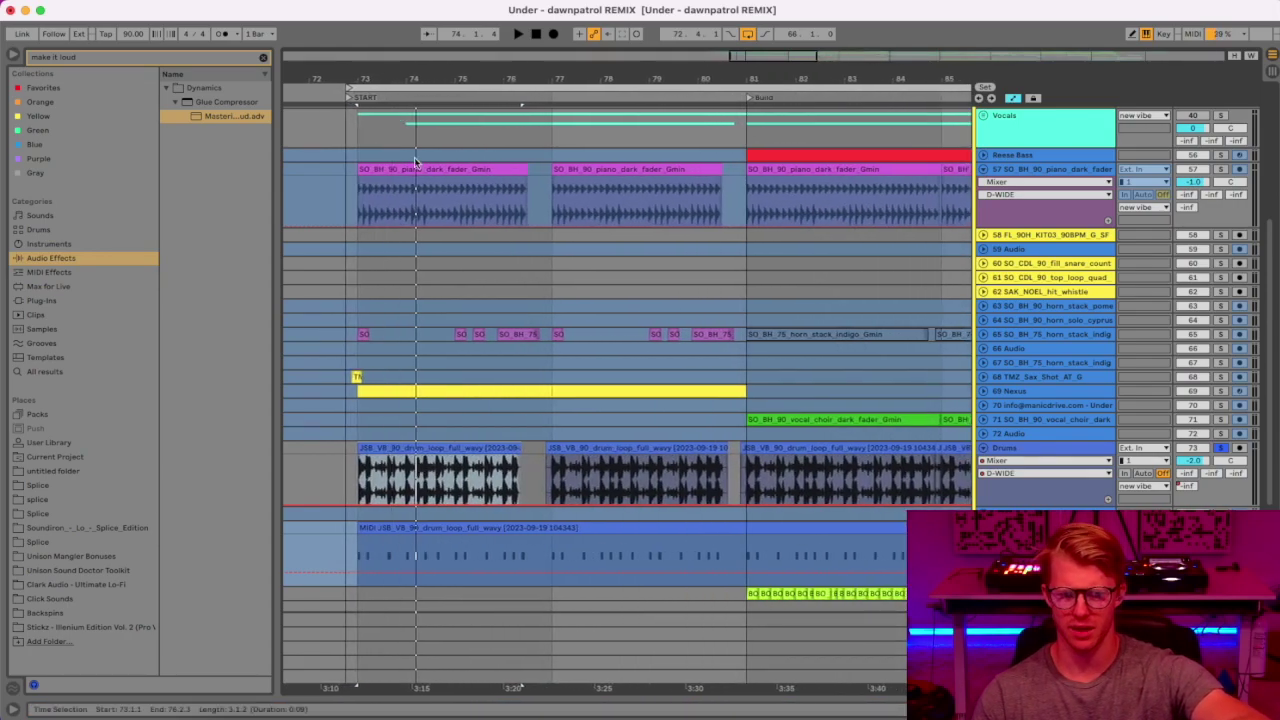
left_click_drag(588, 80, 464, 78)
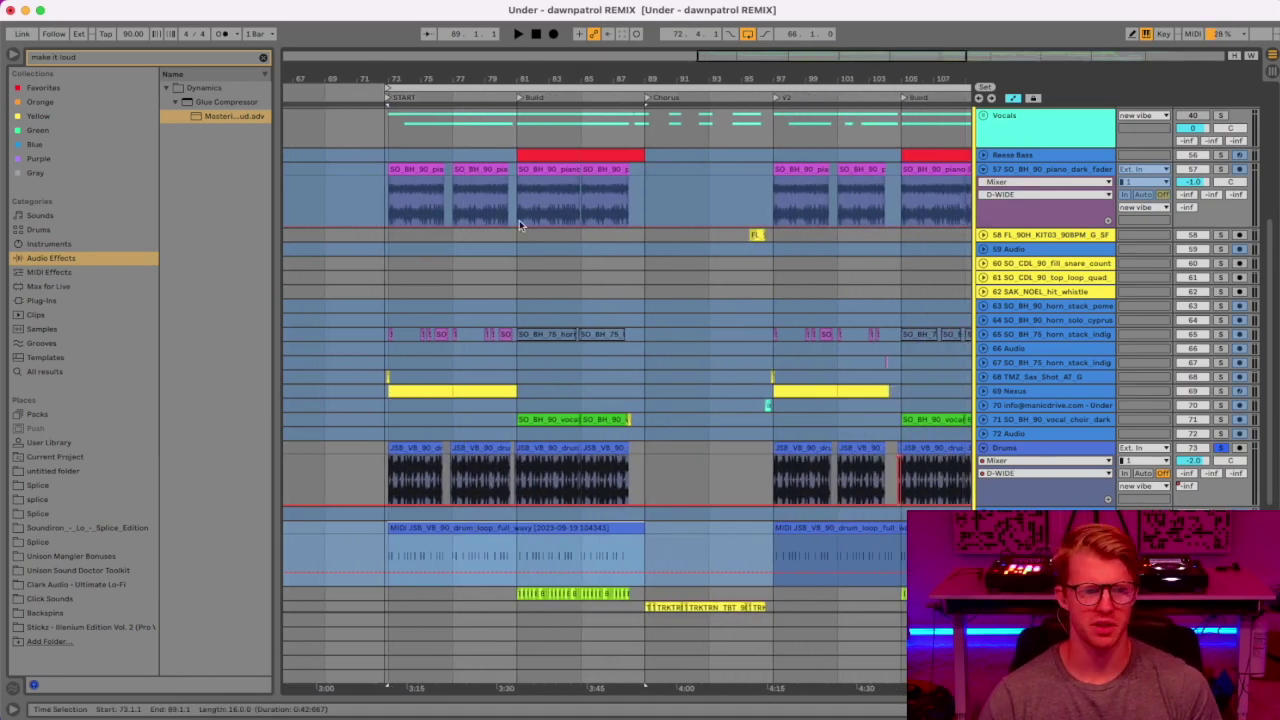
Unfold and solo the Nexus track 69, show its device chain and unfreeze the track.
left_click(984, 391)
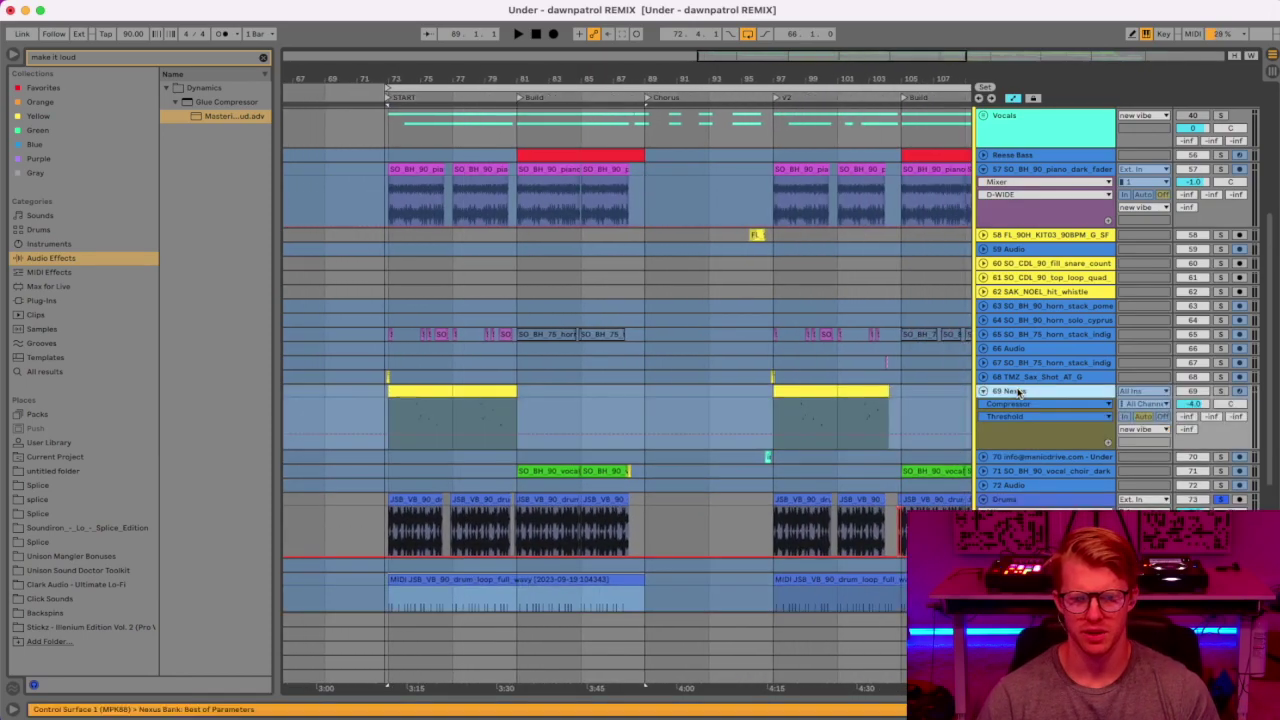
left_click_drag(455, 389, 497, 388)
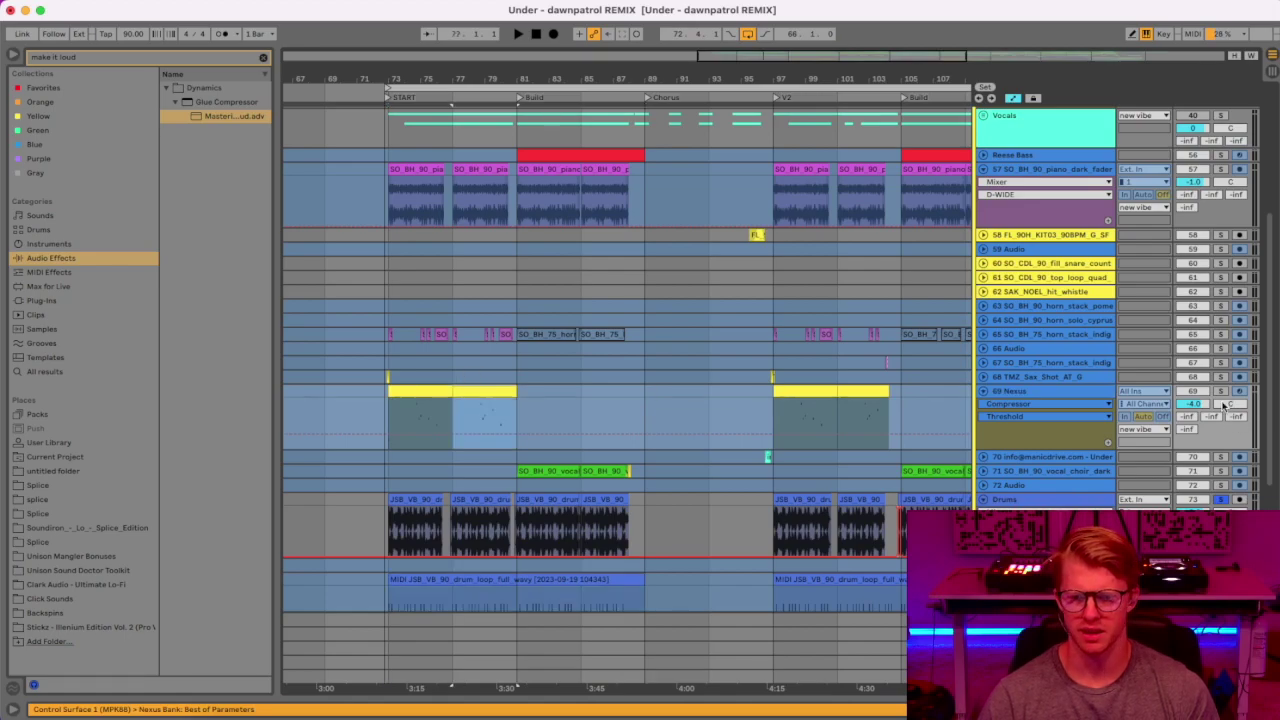
left_click(1078, 395)
key("shift+Tab")
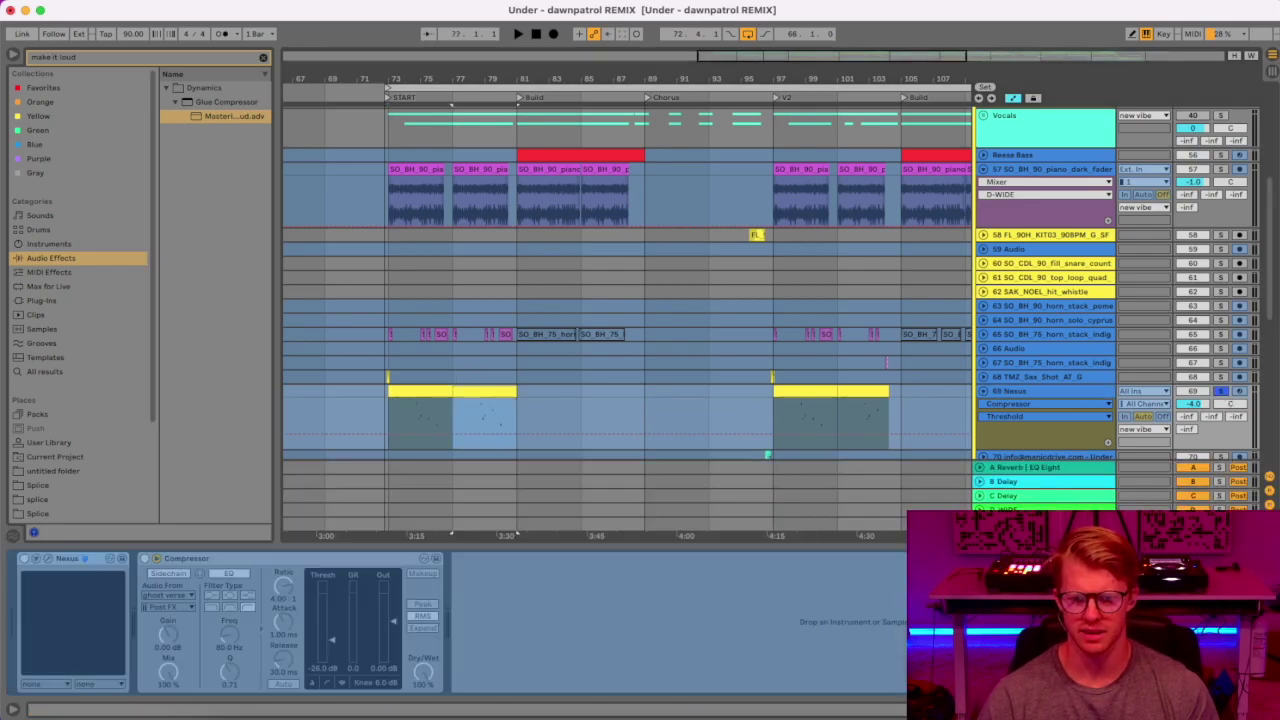
right_click(519, 595)
left_click(534, 602)
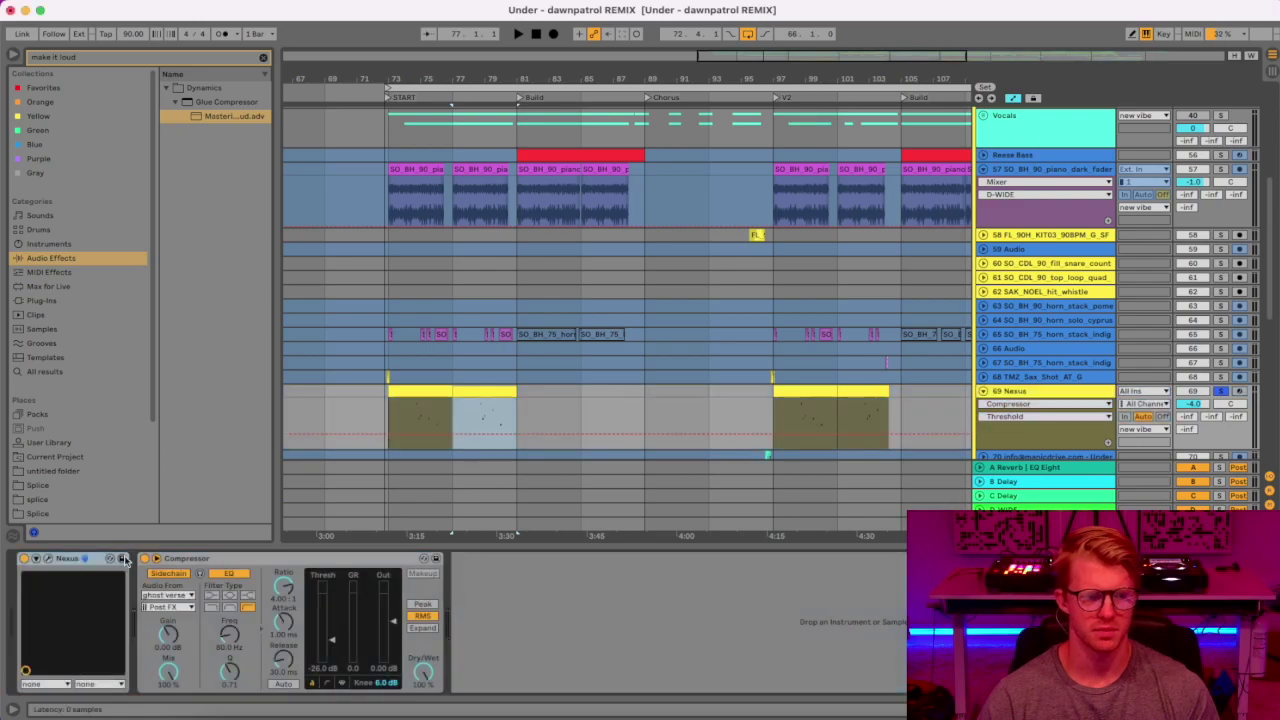
View the Nexus instrument's preset window after dismissing its update notice, and close the window.
left_click(55, 562)
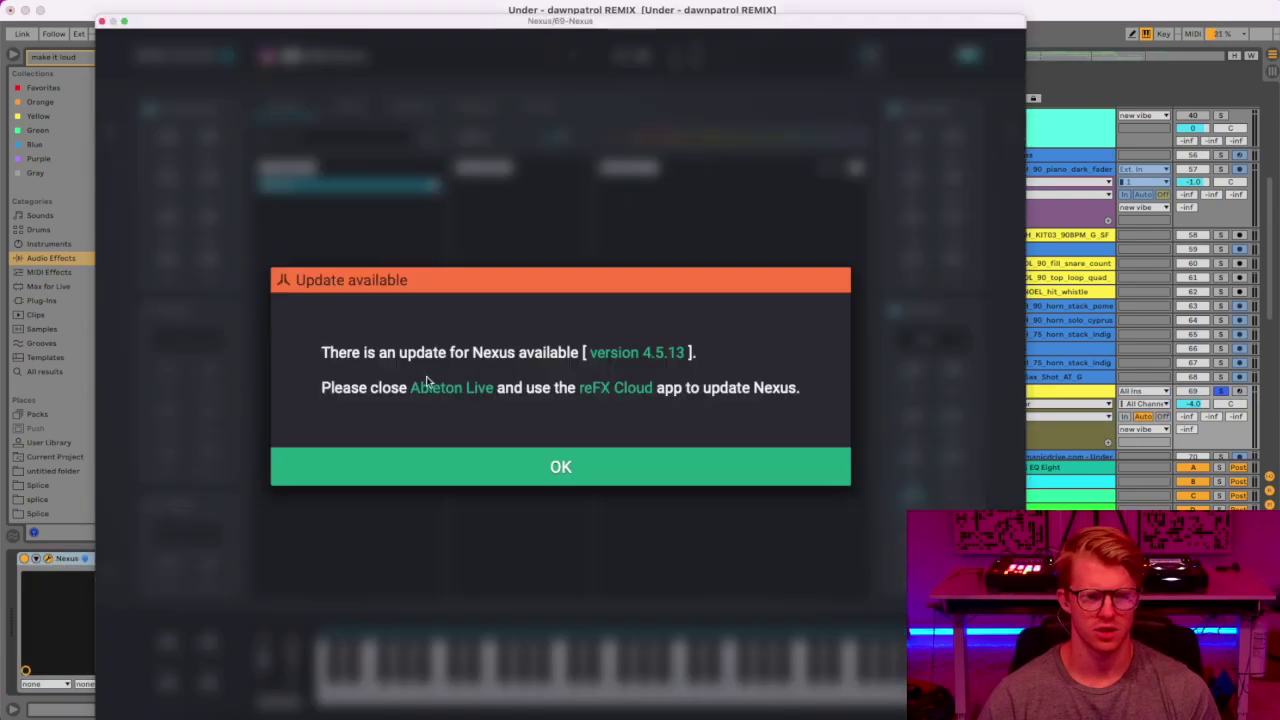
left_click(571, 472)
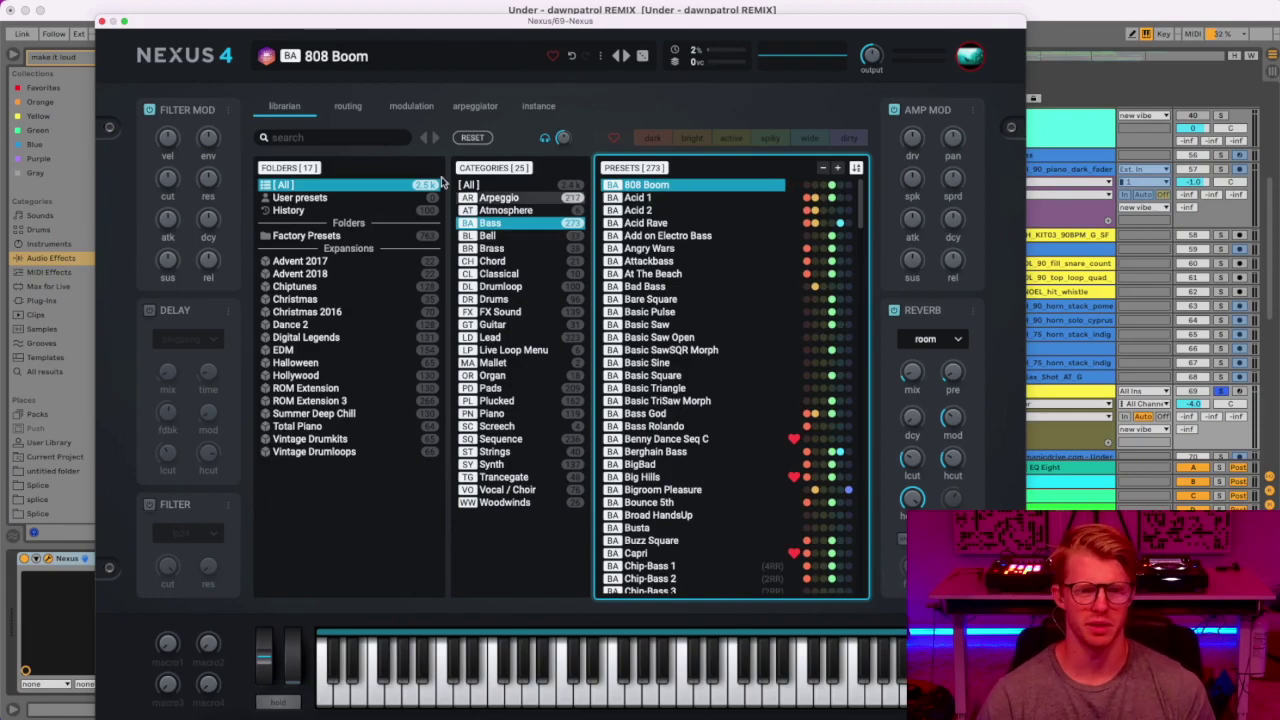
left_click(101, 21)
Play the soloed Nexus part from bar 73, select its first clip and stop playback.
scroll(411, 317, "down", 3)
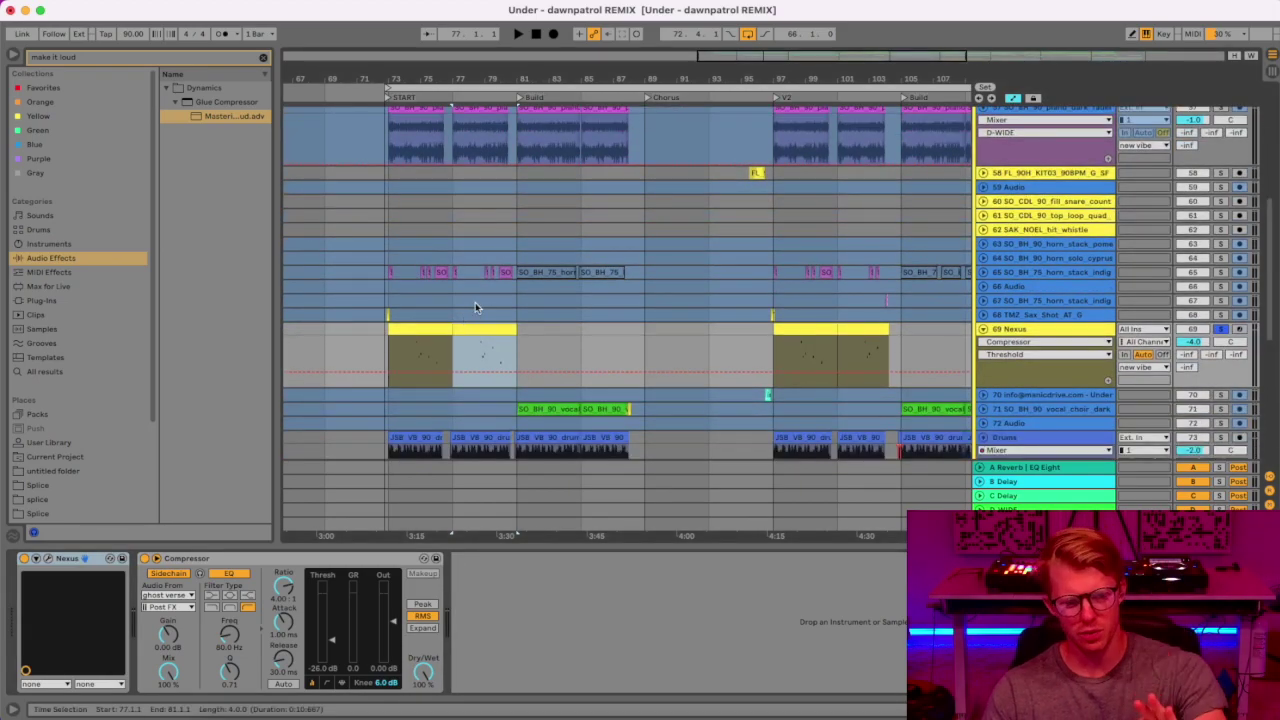
left_click_drag(429, 79, 414, 312)
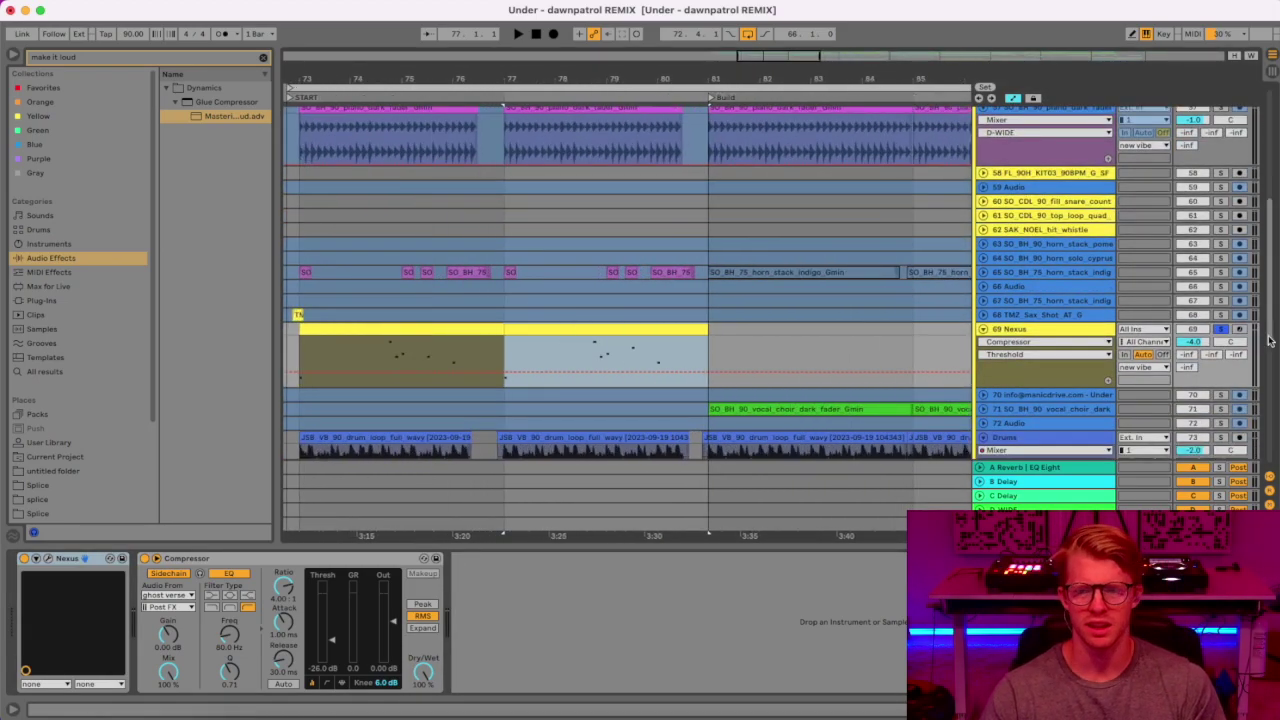
left_click(381, 97)
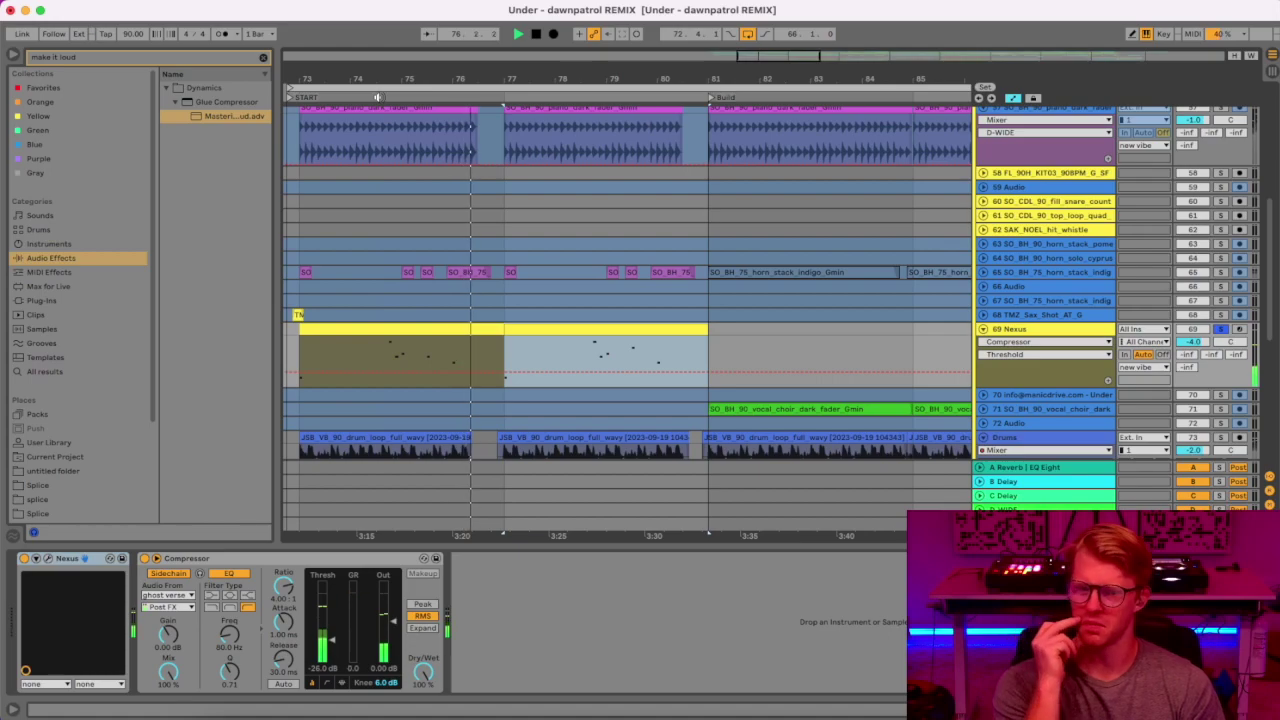
left_click(332, 328)
key("space")
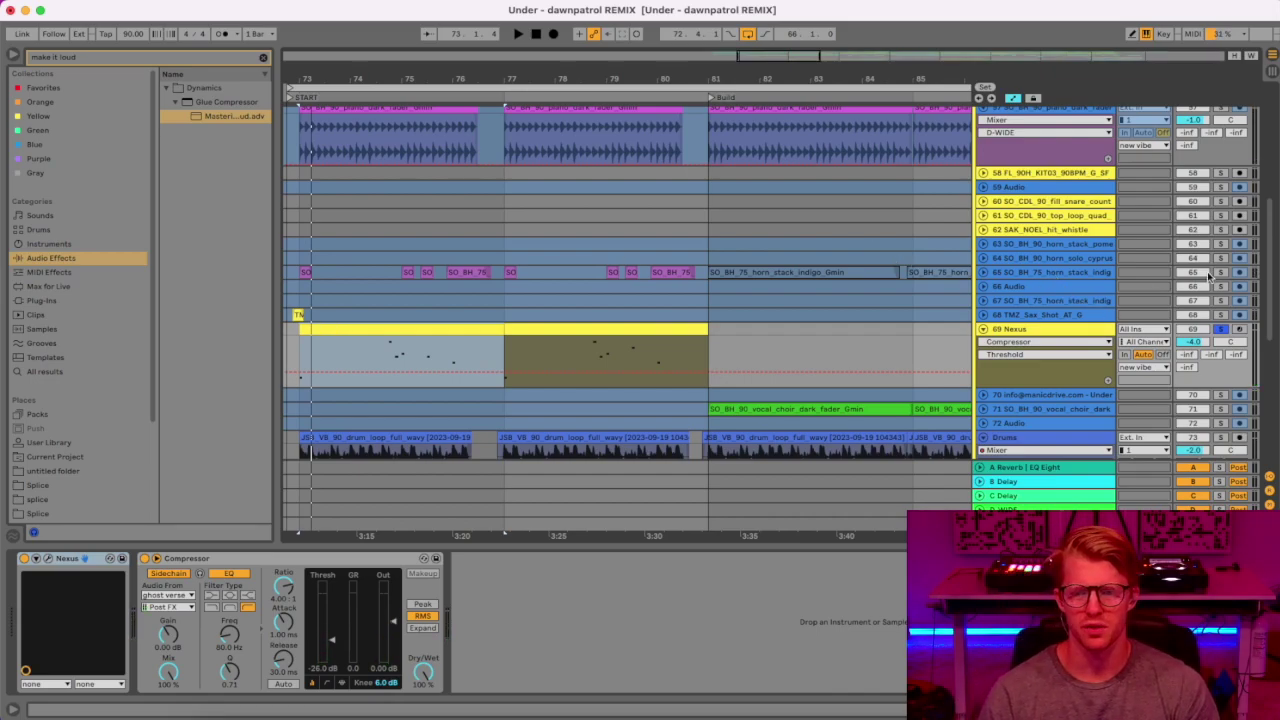
Unfold and solo the horn stack track 65, and play its short stabs from bar 73.
left_click(984, 273)
left_click_drag(493, 80, 470, 78)
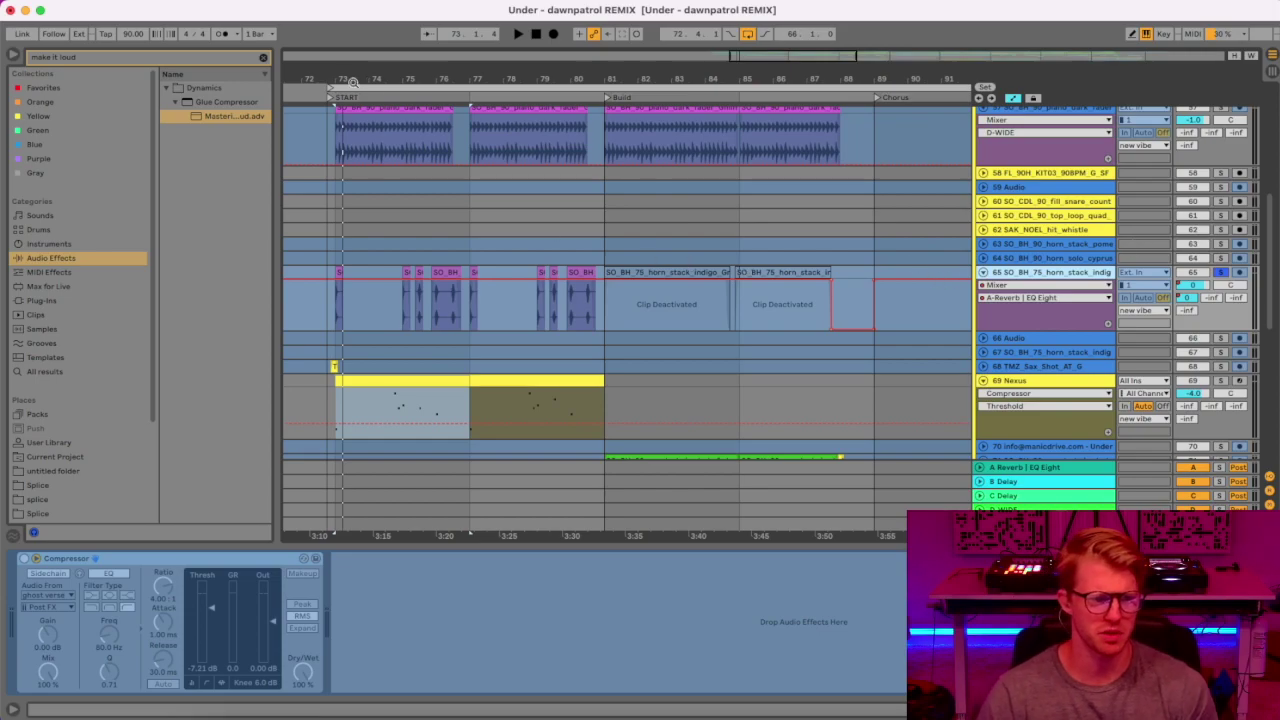
left_click_drag(338, 80, 401, 160)
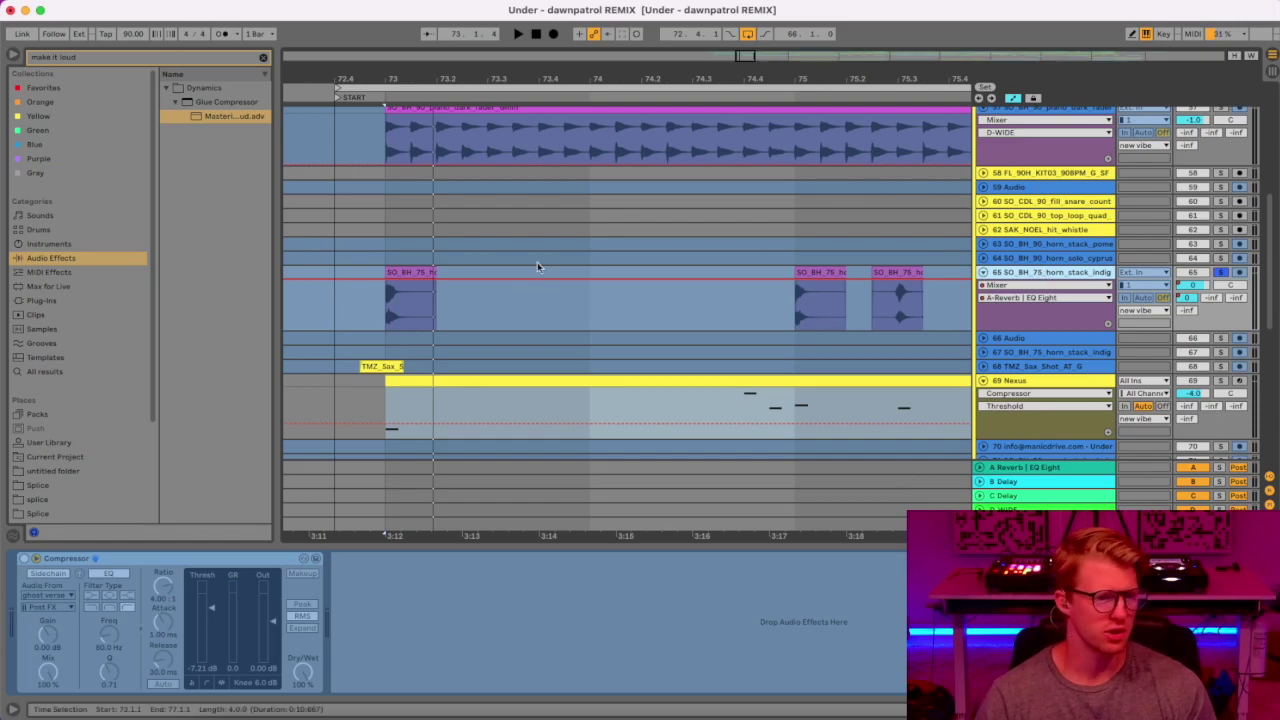
left_click(407, 270)
key("space")
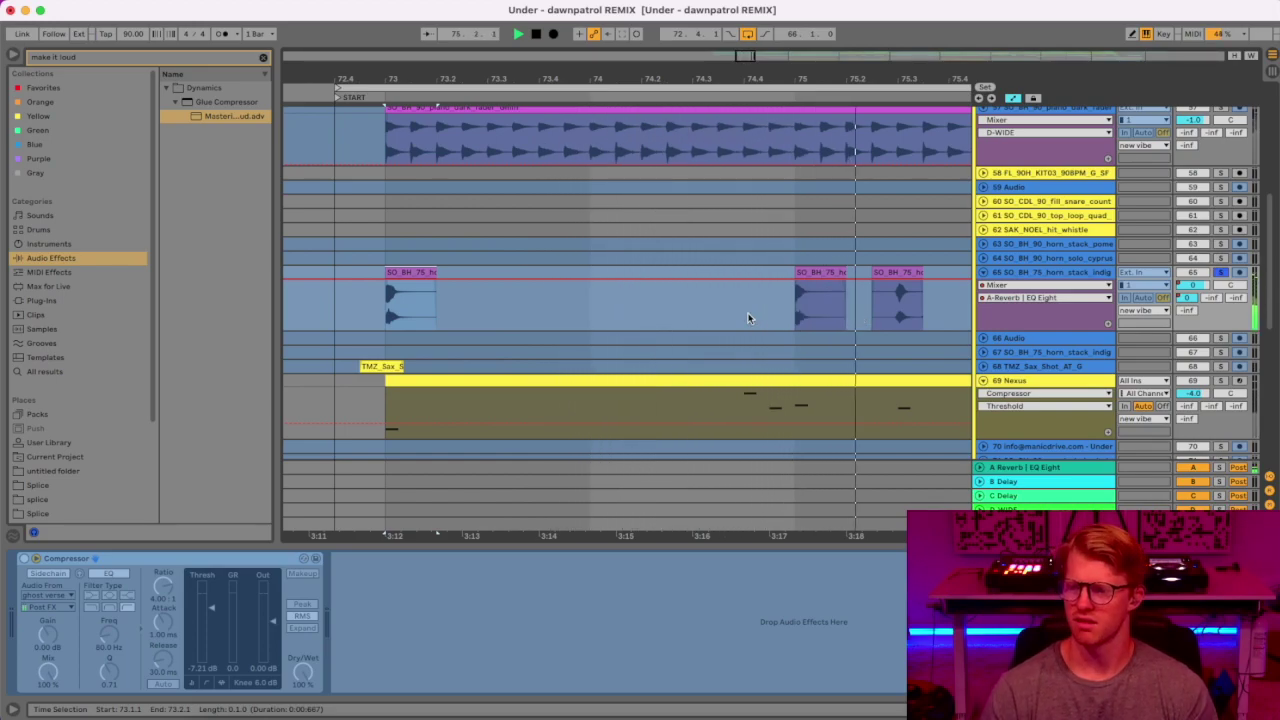
left_click_drag(749, 80, 471, 77)
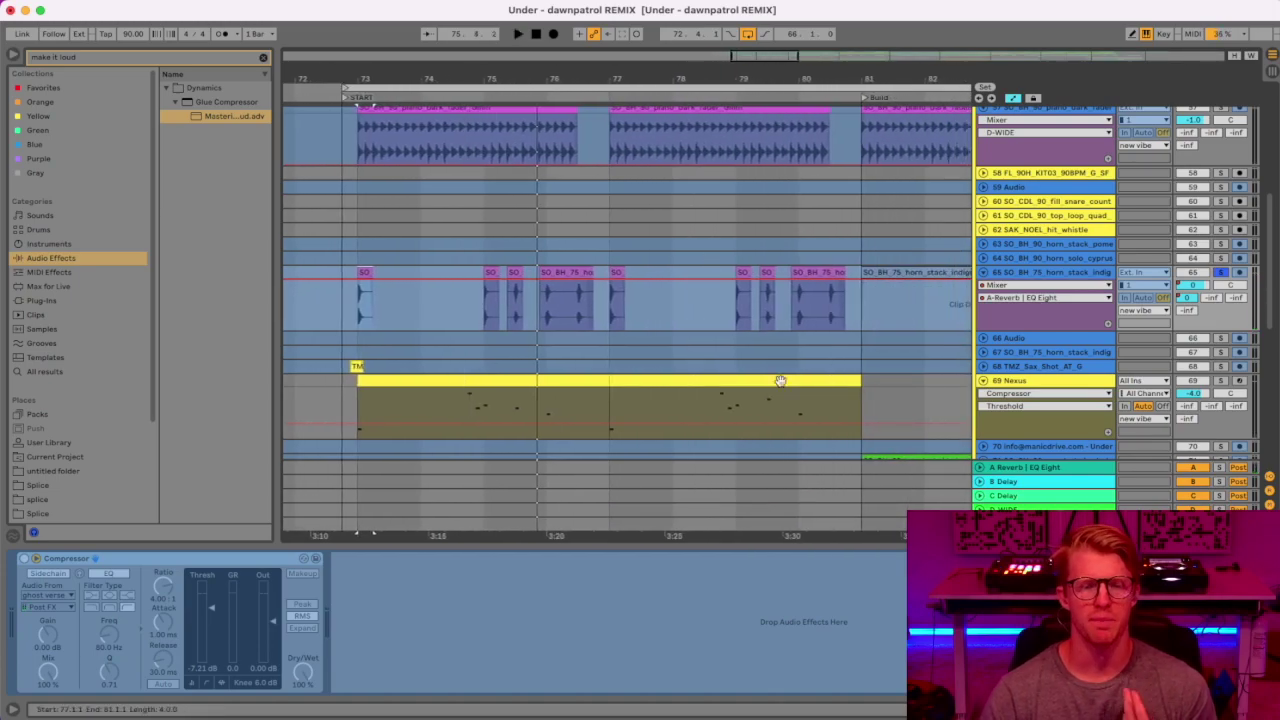
Solo the piano dark fader track 57, play it from bar 73 and unfreeze the track.
scroll(1198, 200, "up", 3)
left_click(1220, 222)
left_click(501, 220)
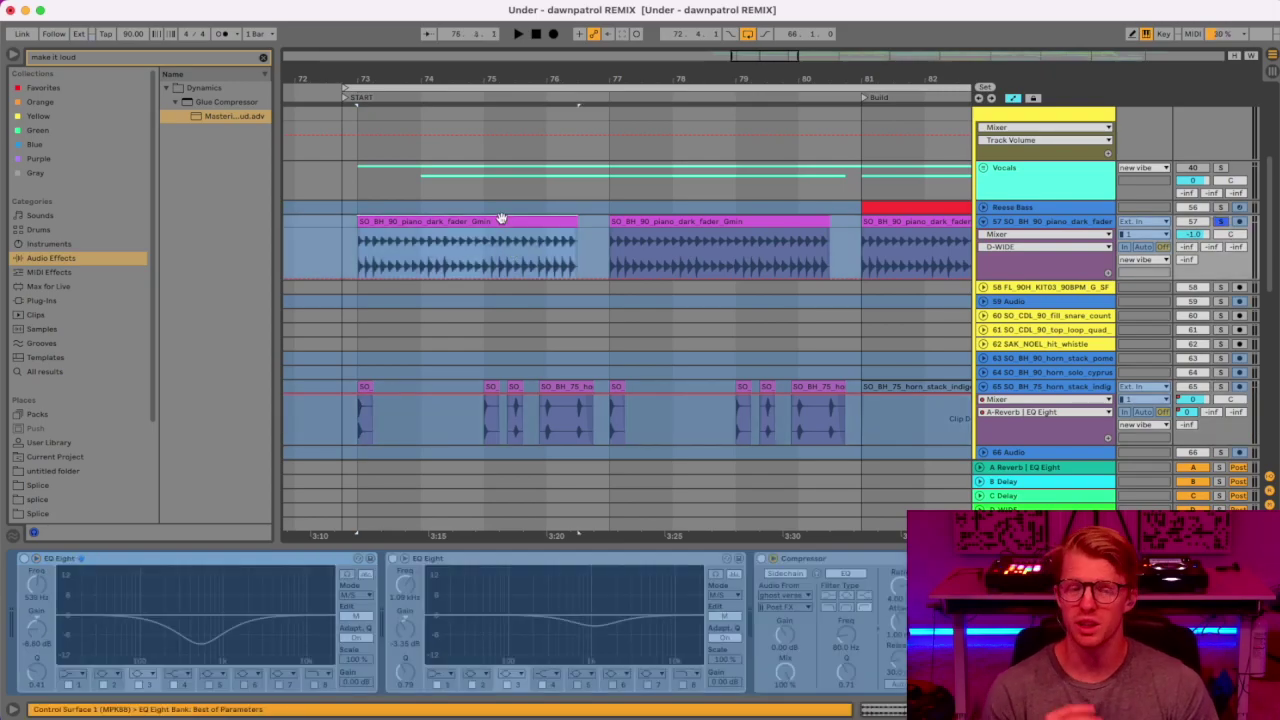
key("space")
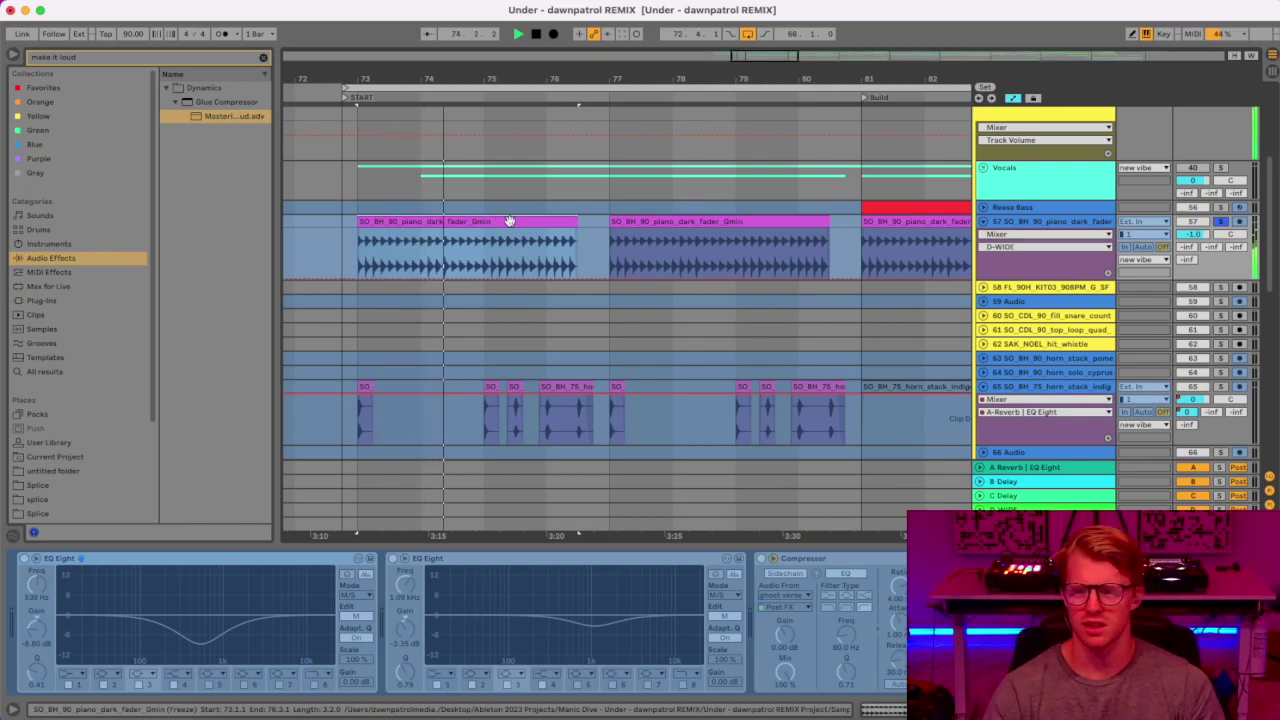
right_click(248, 618)
left_click(258, 624)
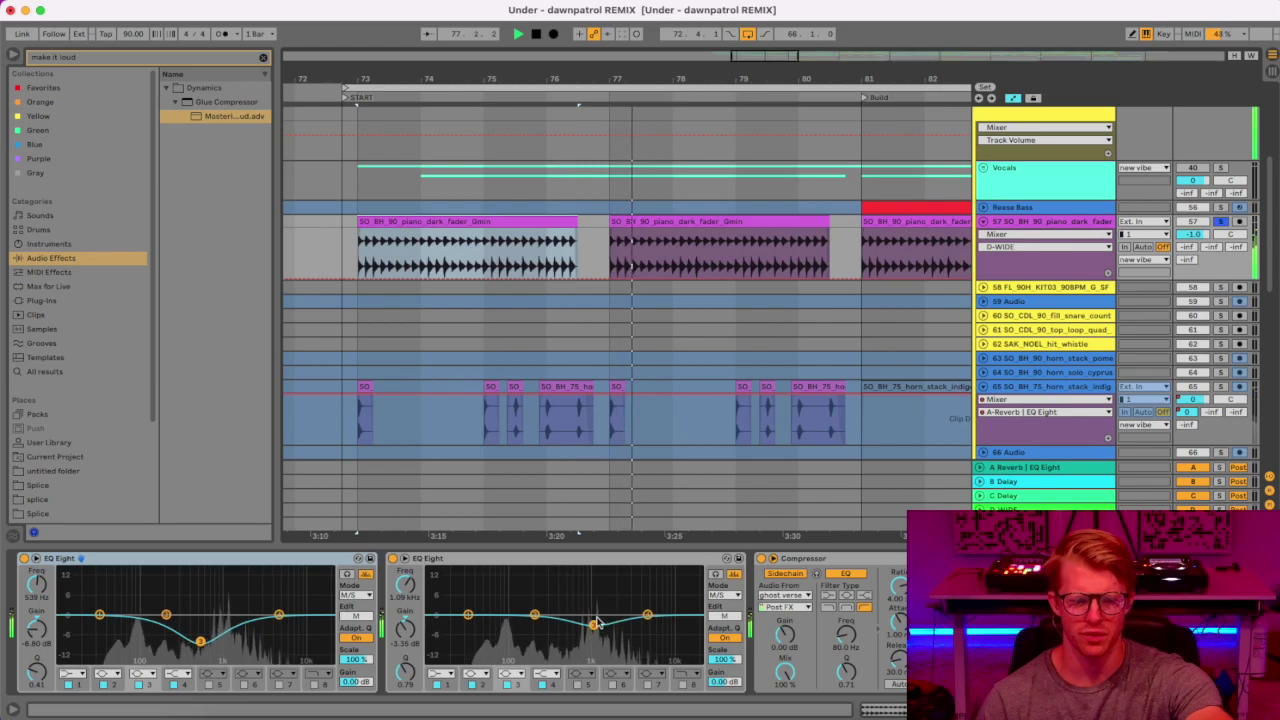
Examine the piano track's second EQ Eight curve in the enlarged display, hide the device view and stop playback.
double_click(594, 602)
left_click_drag(737, 219, 997, 477)
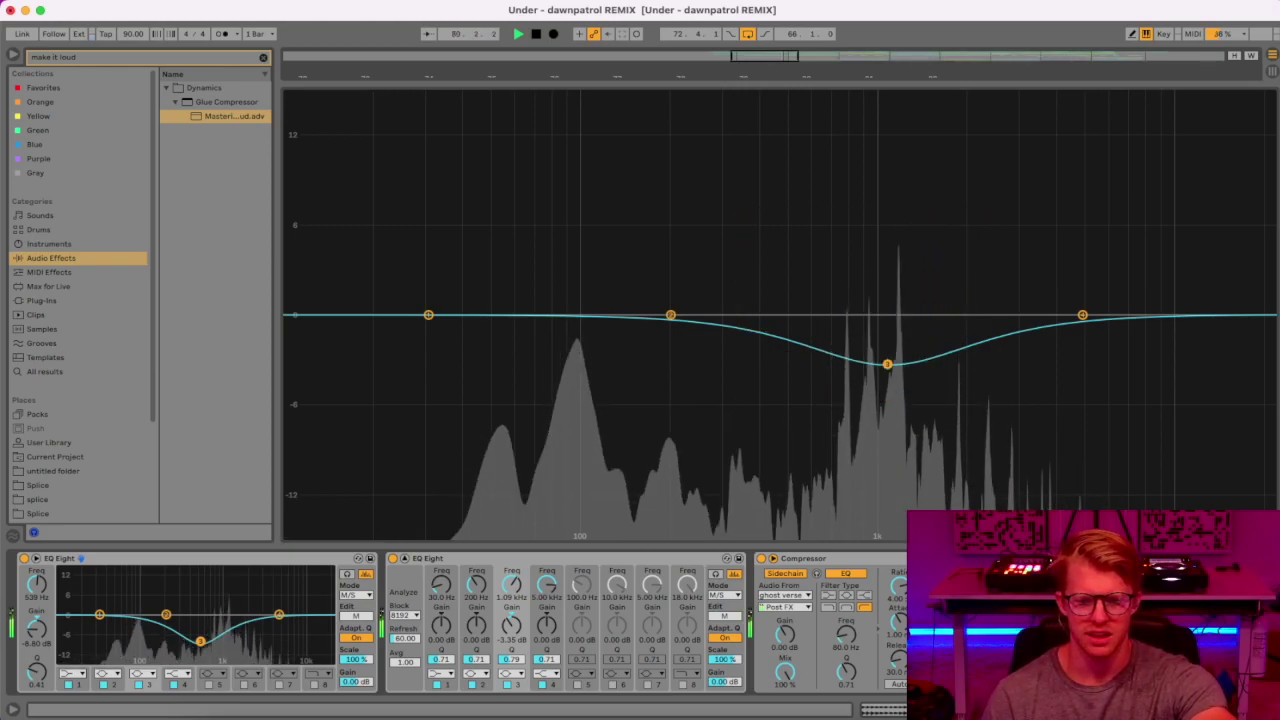
key("alt+super+l")
key("space")
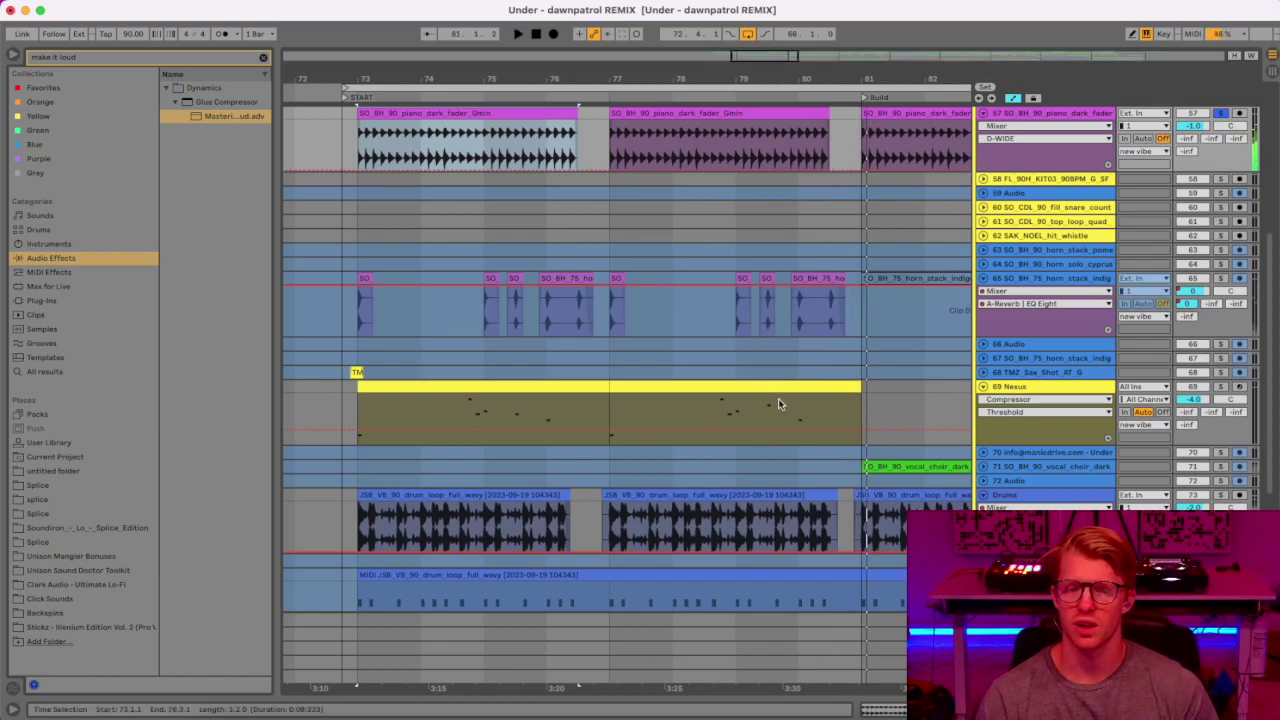
Look over the arrangement from the START marker into the Chorus, examining the piano, horn, Nexus, vocal choir and drum tracks.
left_click_drag(688, 80, 555, 35)
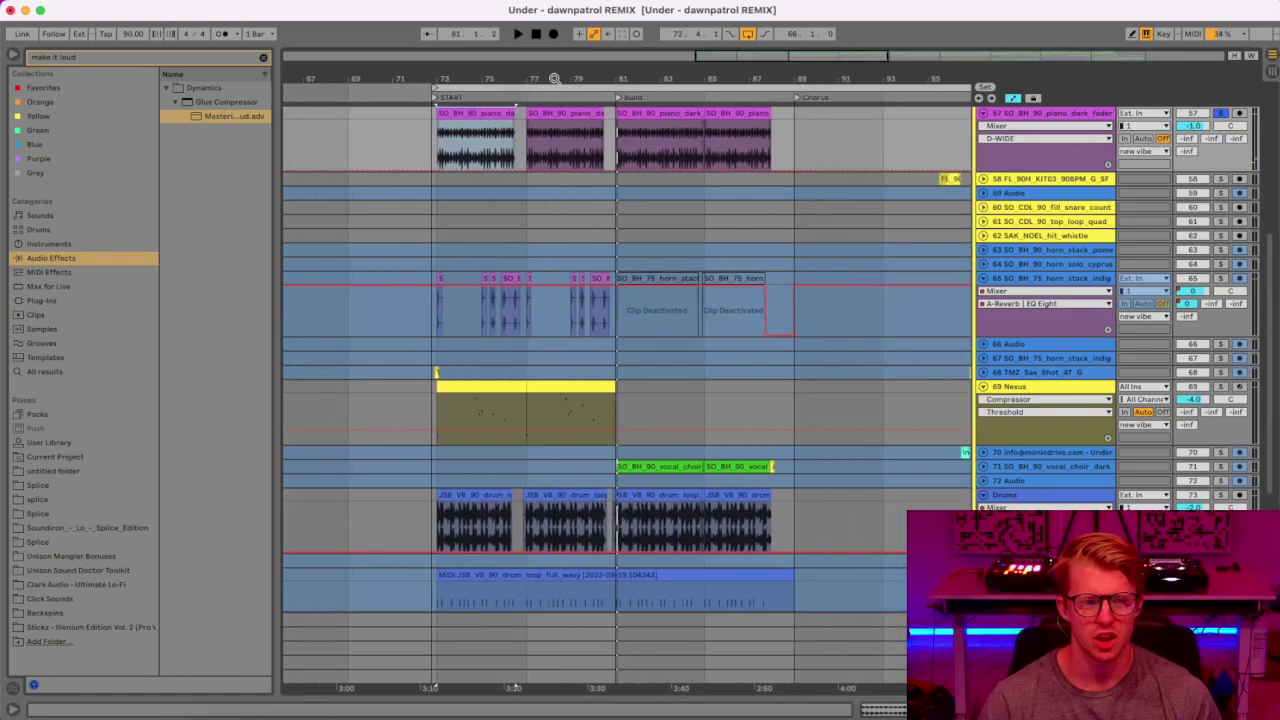
right_click(528, 238)
left_click(662, 371)
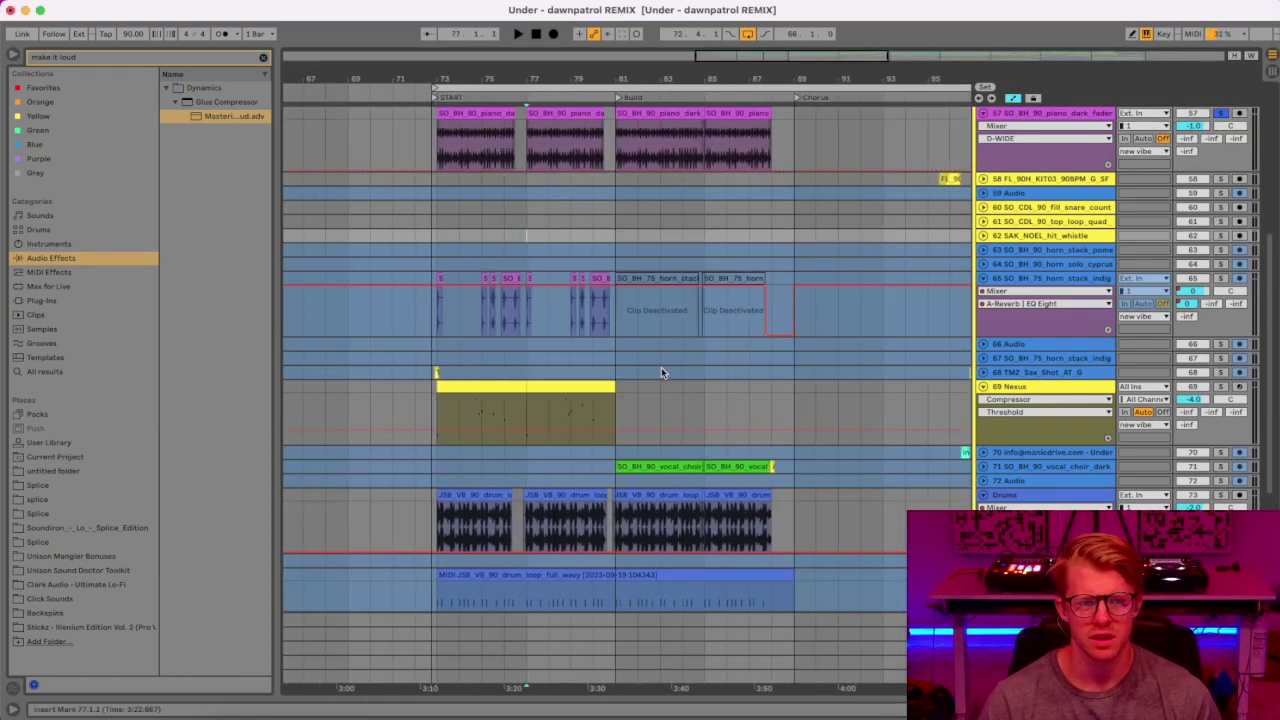
key("super+a")
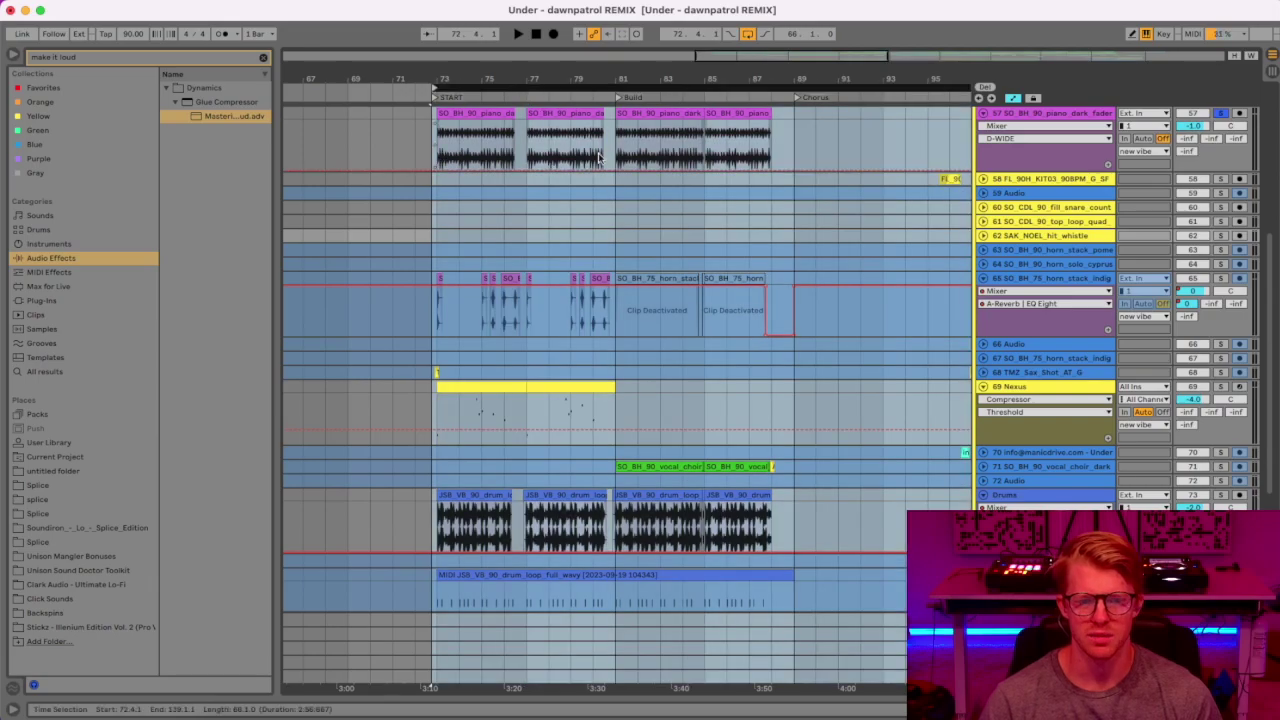
scroll(690, 293, "down", 3)
scroll(690, 293, "down", 3)
scroll(664, 431, "up", 5)
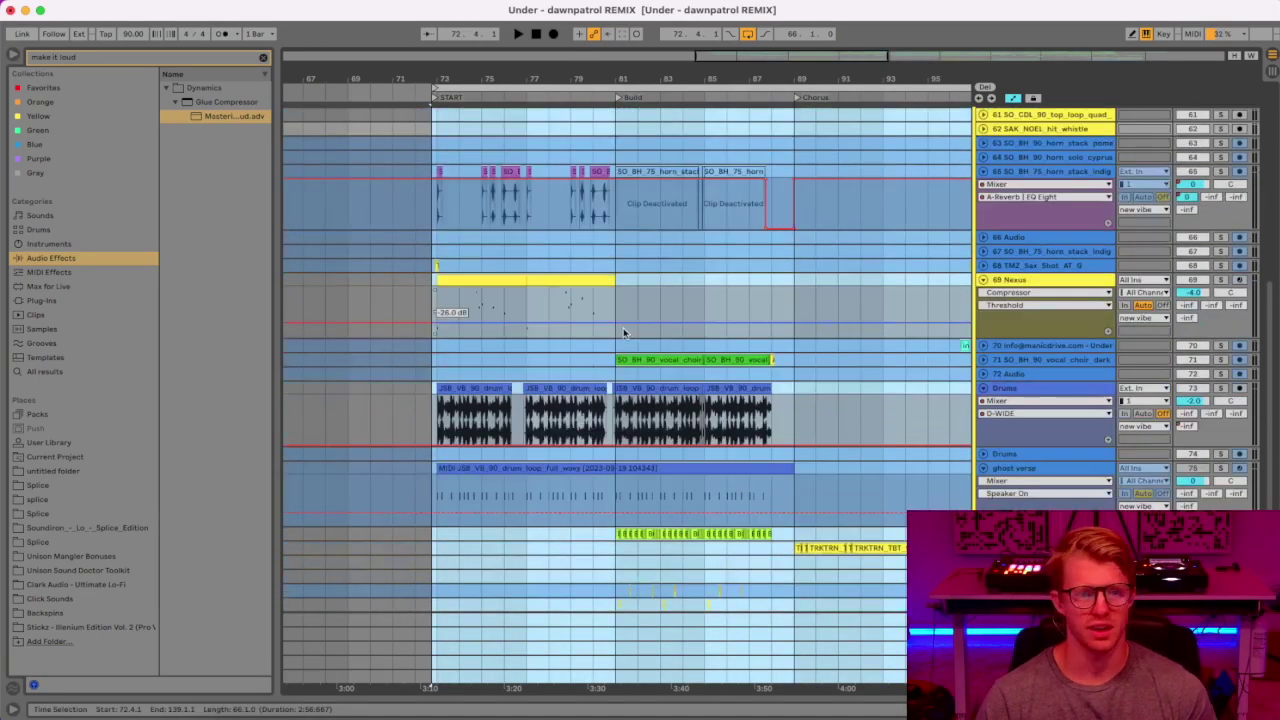
scroll(623, 333, "up", 2)
scroll(652, 342, "up", 1)
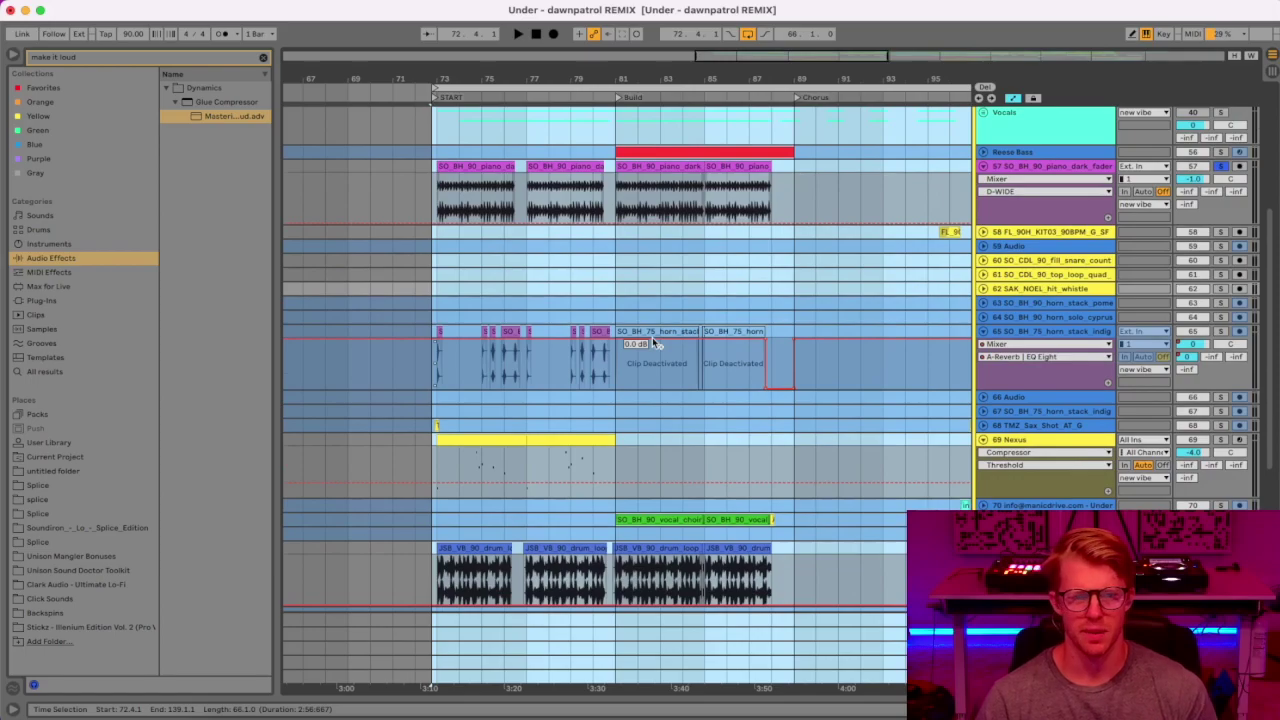
scroll(650, 385, "down", 5)
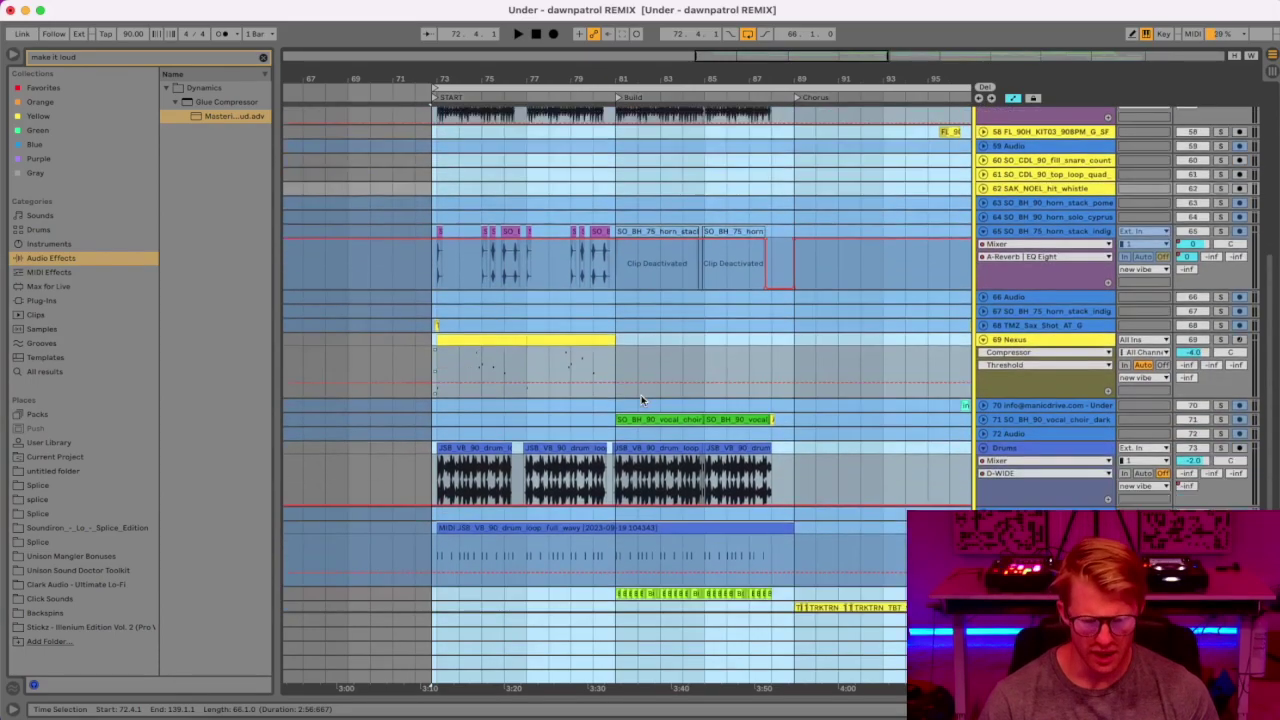
Loop the Build section from bar 81 to bar 89 using the time range around the piano clips.
scroll(641, 398, "up", 3)
scroll(641, 398, "up", 5)
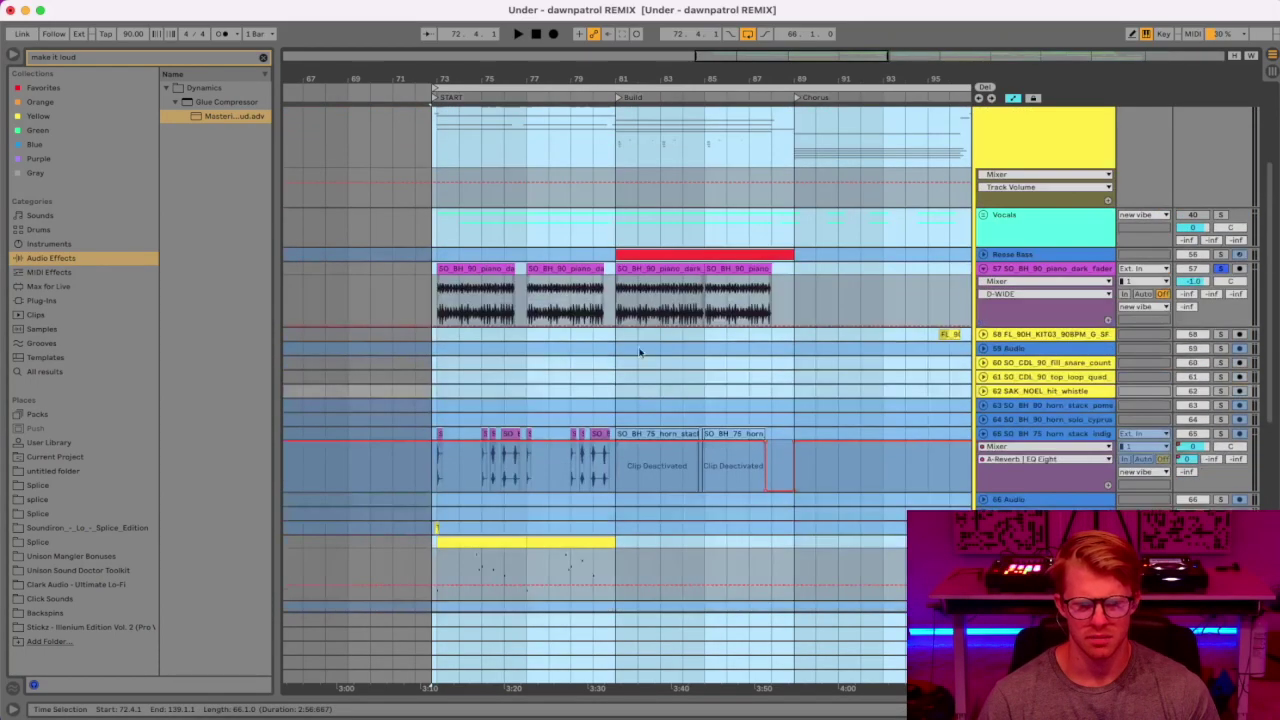
left_click_drag(624, 287, 795, 274)
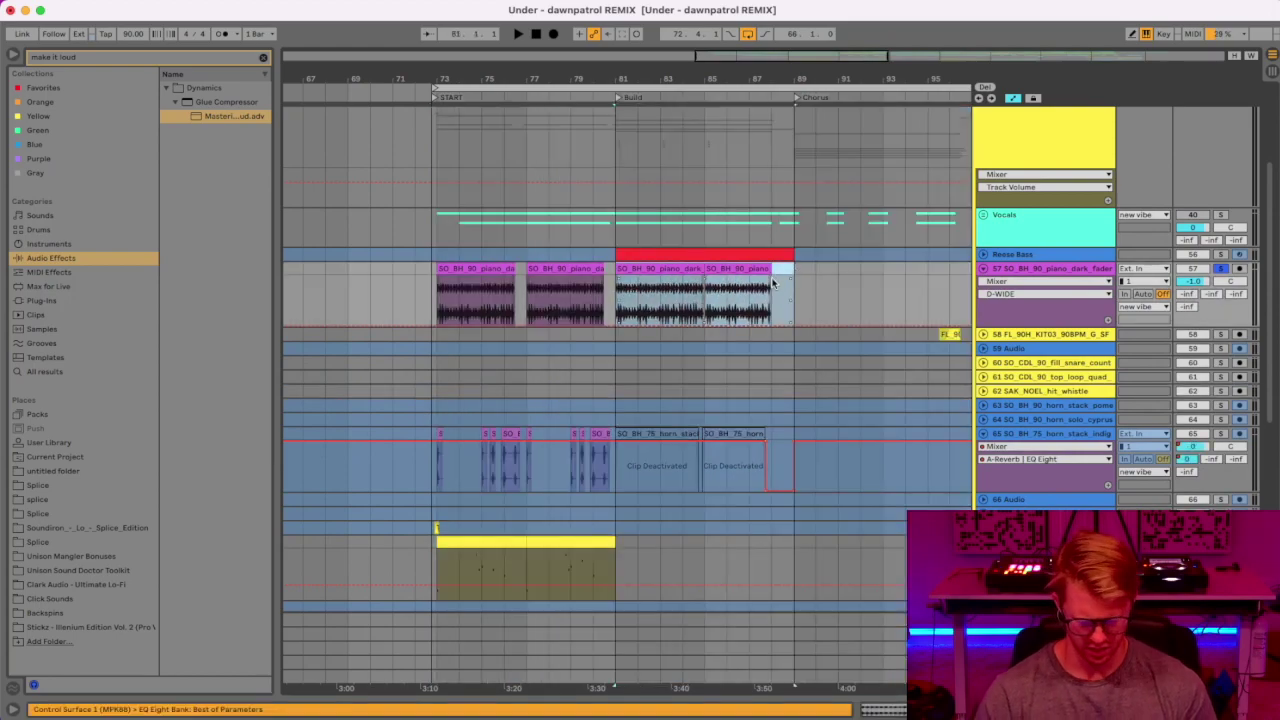
key("super+l")
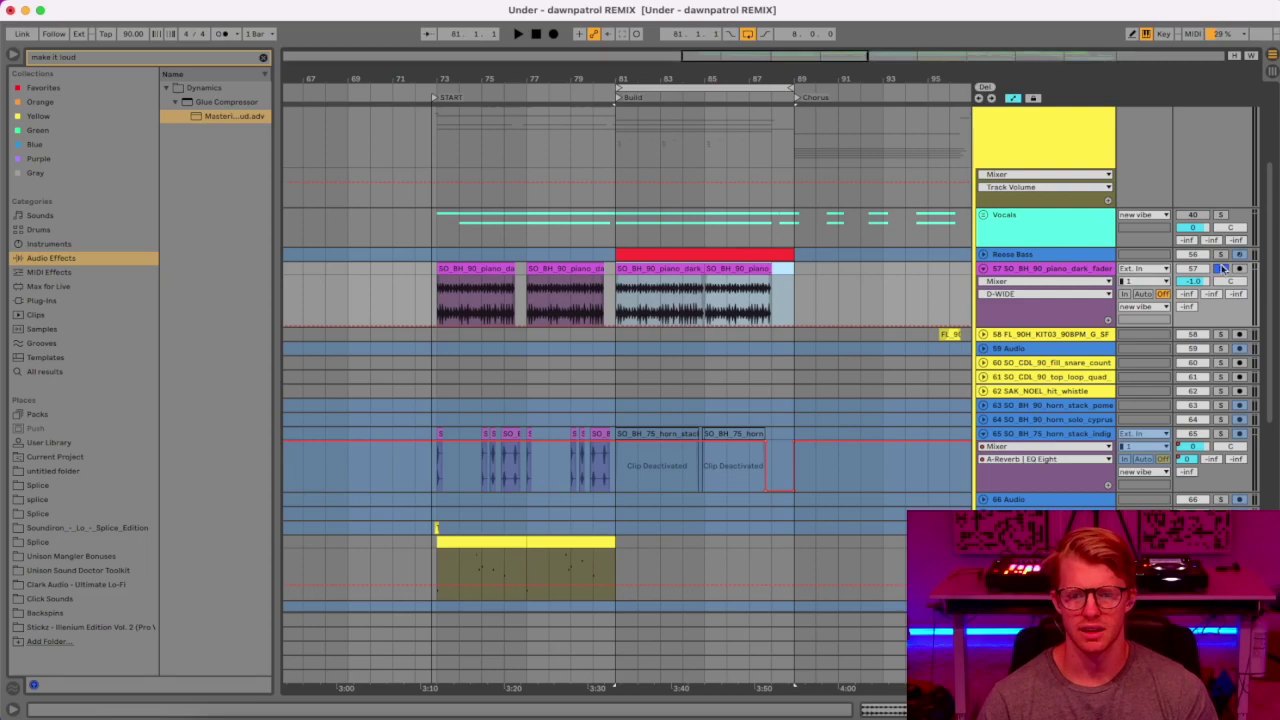
Reactivate the horn stack clips on track 65 in the Build section and deactivate them again.
scroll(709, 345, "down", 3)
scroll(678, 340, "up", 1)
left_click_drag(616, 416, 431, 376)
left_click_drag(616, 420, 745, 371)
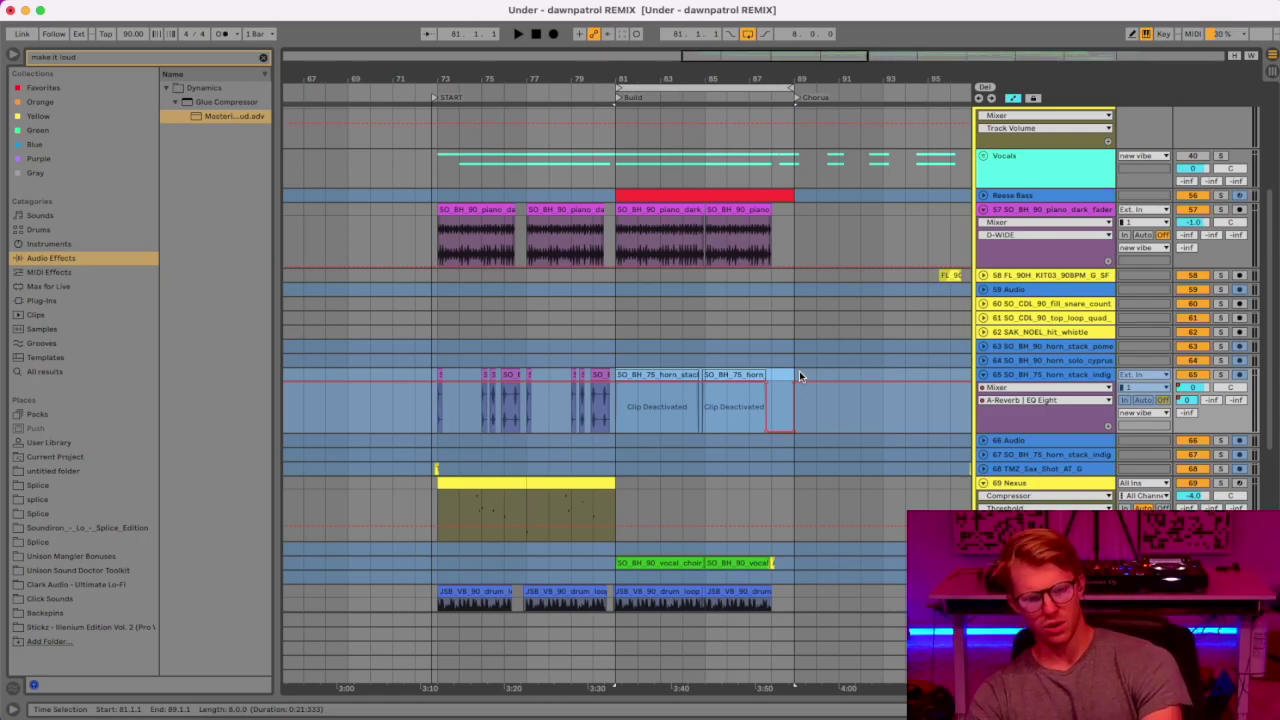
key("0")
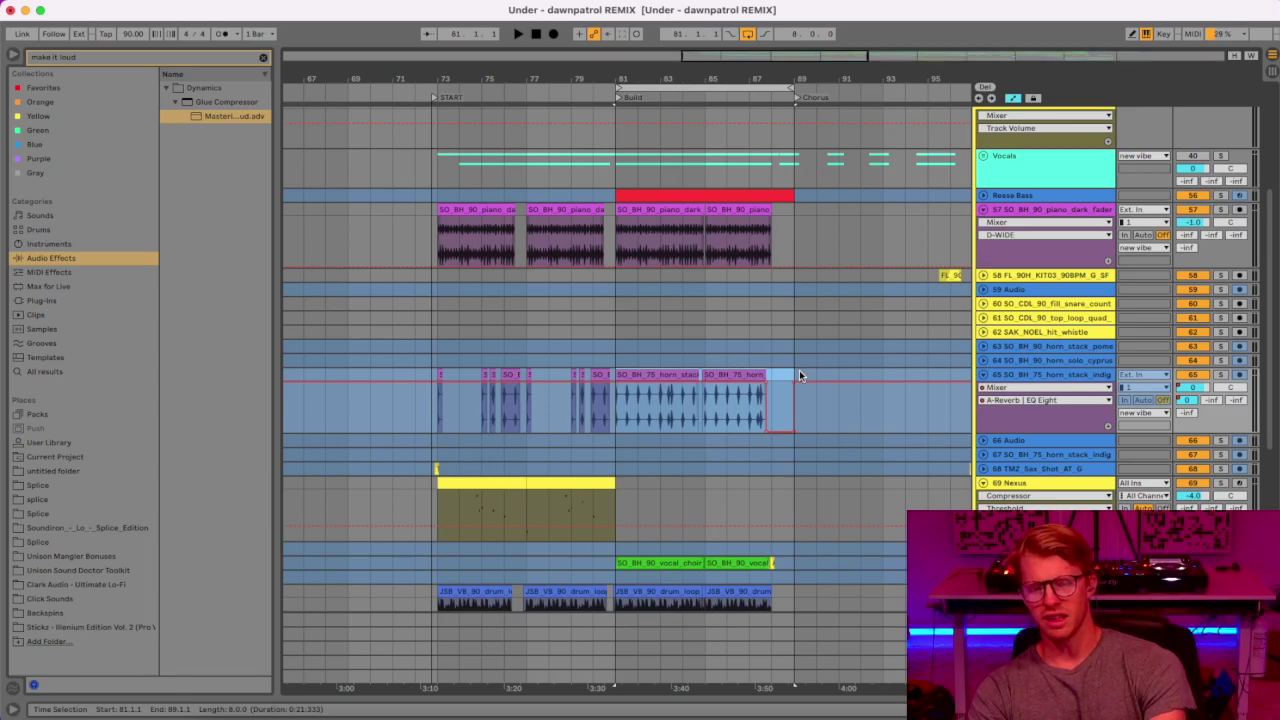
key("0")
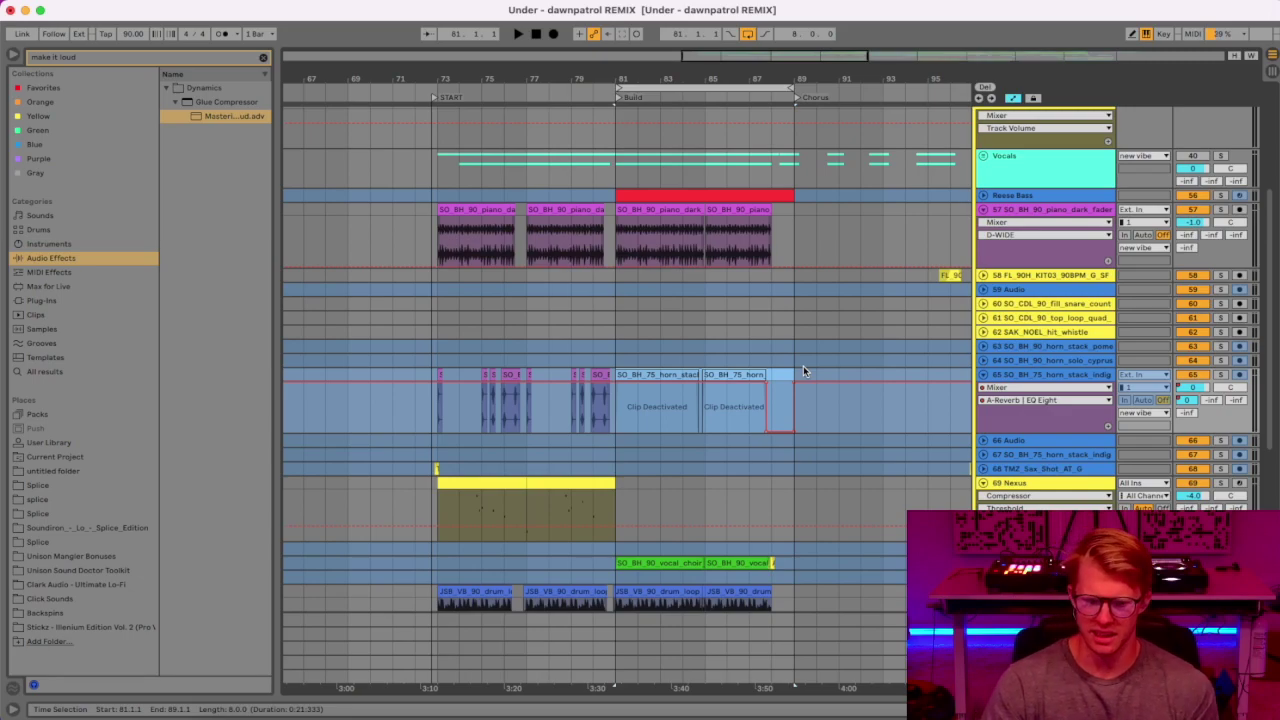
key("0")
key("0")
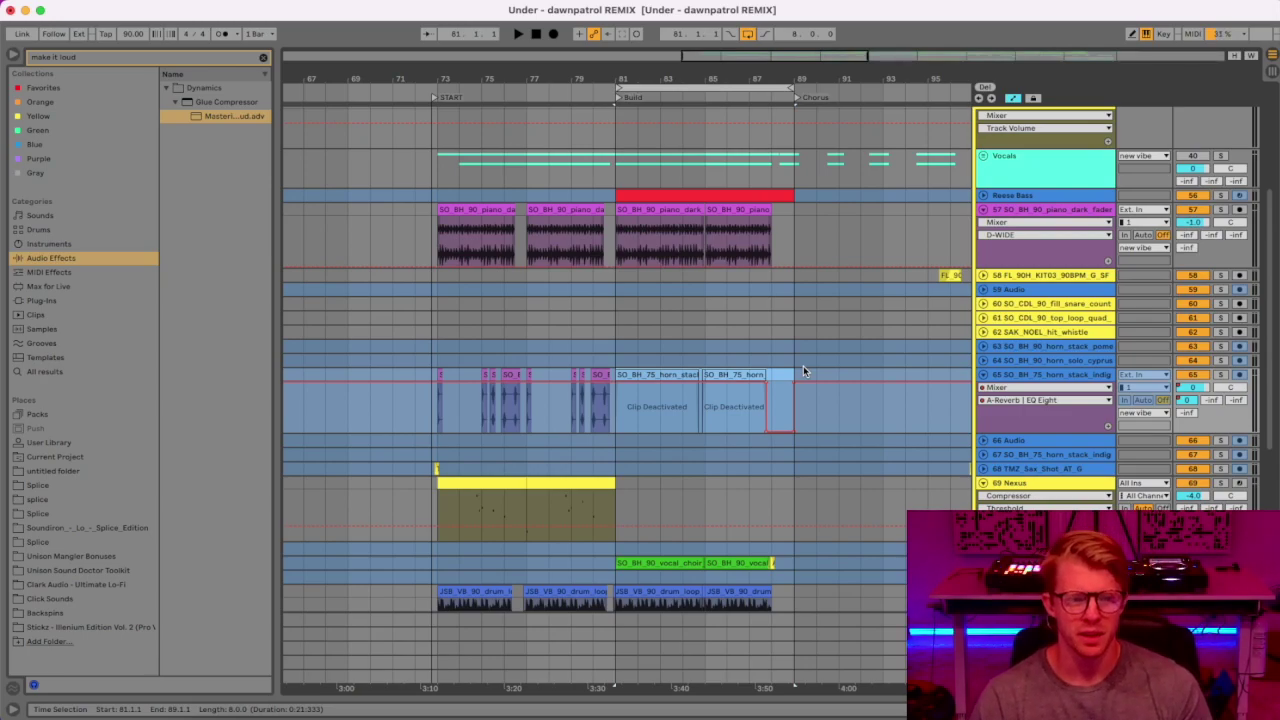
Solo the dark piano track and play its Build section clips, stop playback and unsolo the track.
left_click(637, 210)
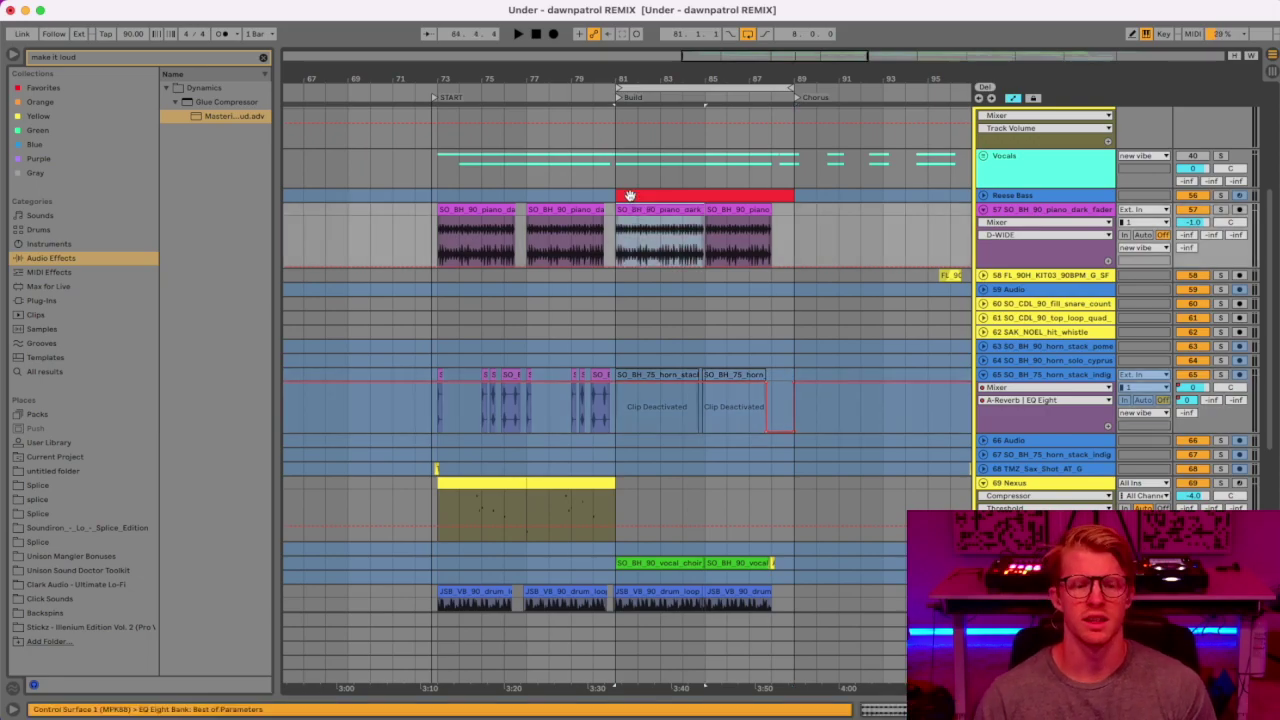
left_click(619, 241)
left_click_drag(782, 243, 609, 236)
key("space")
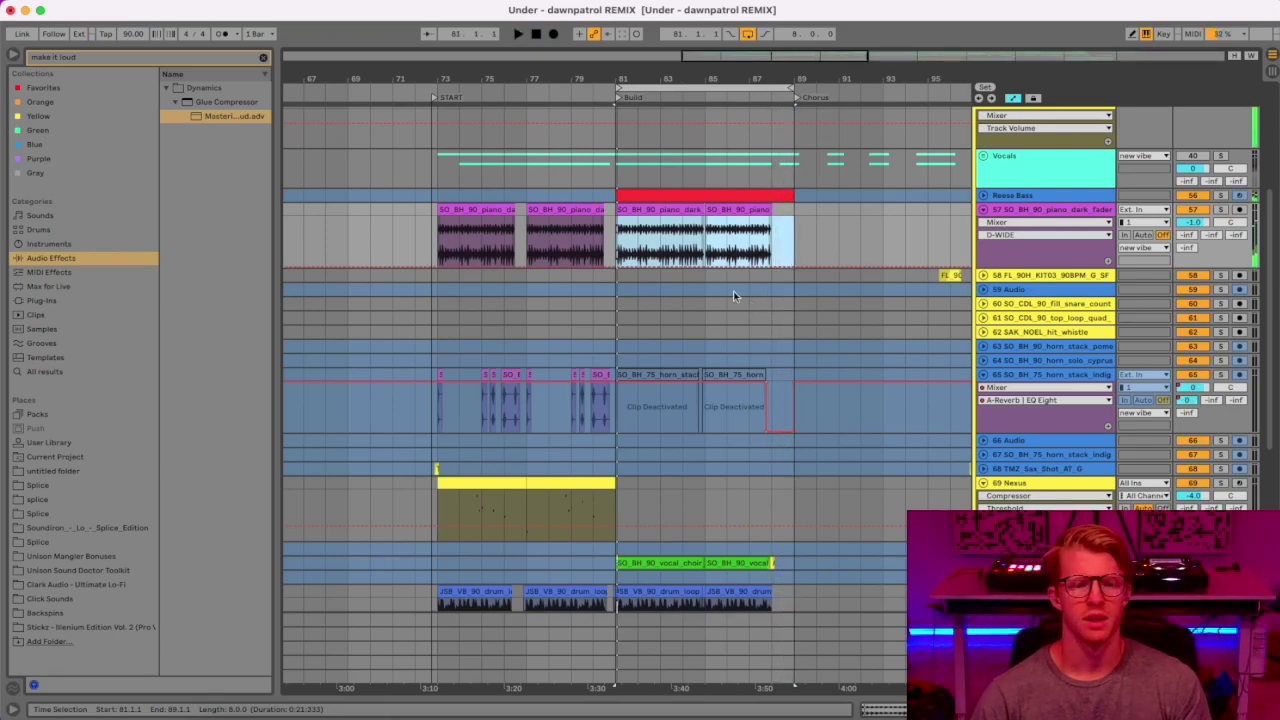
left_click(1221, 209)
key("space")
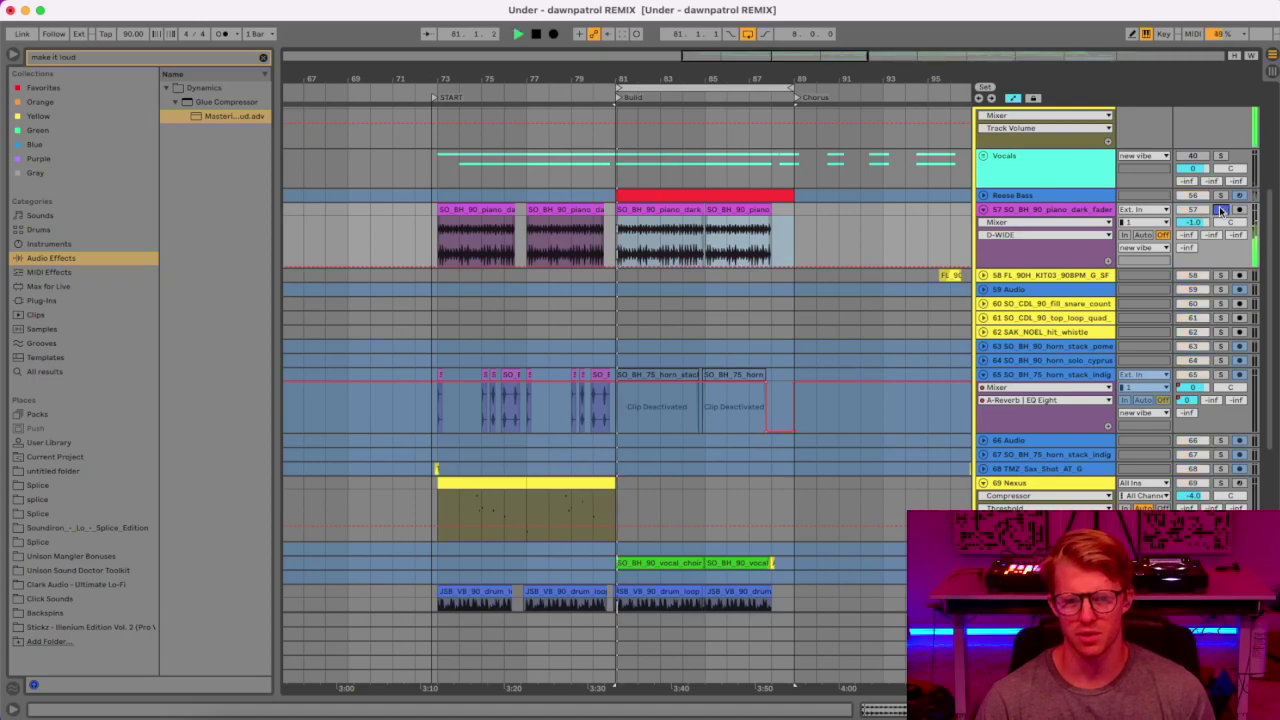
left_click(1221, 209)
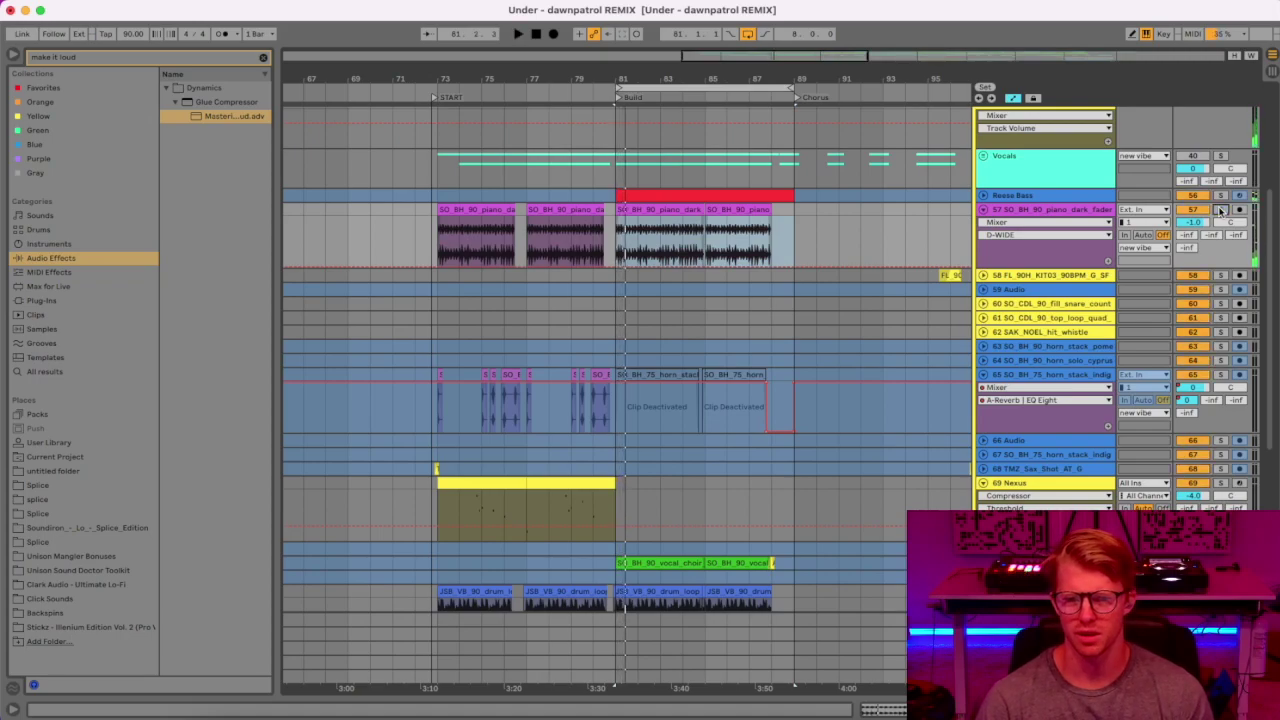
Solo and unfold the Reese Bass track, select its Build section clip and play it.
left_click(1221, 195)
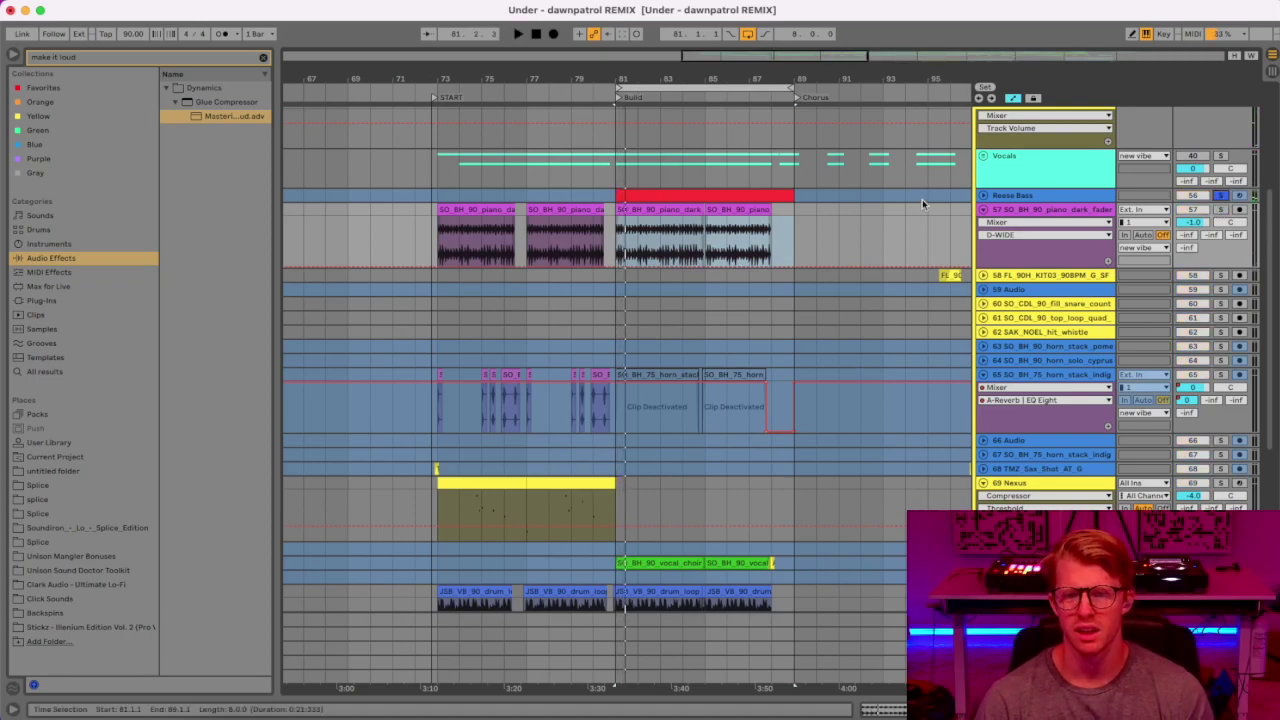
left_click(983, 195)
left_click(698, 196)
key("space")
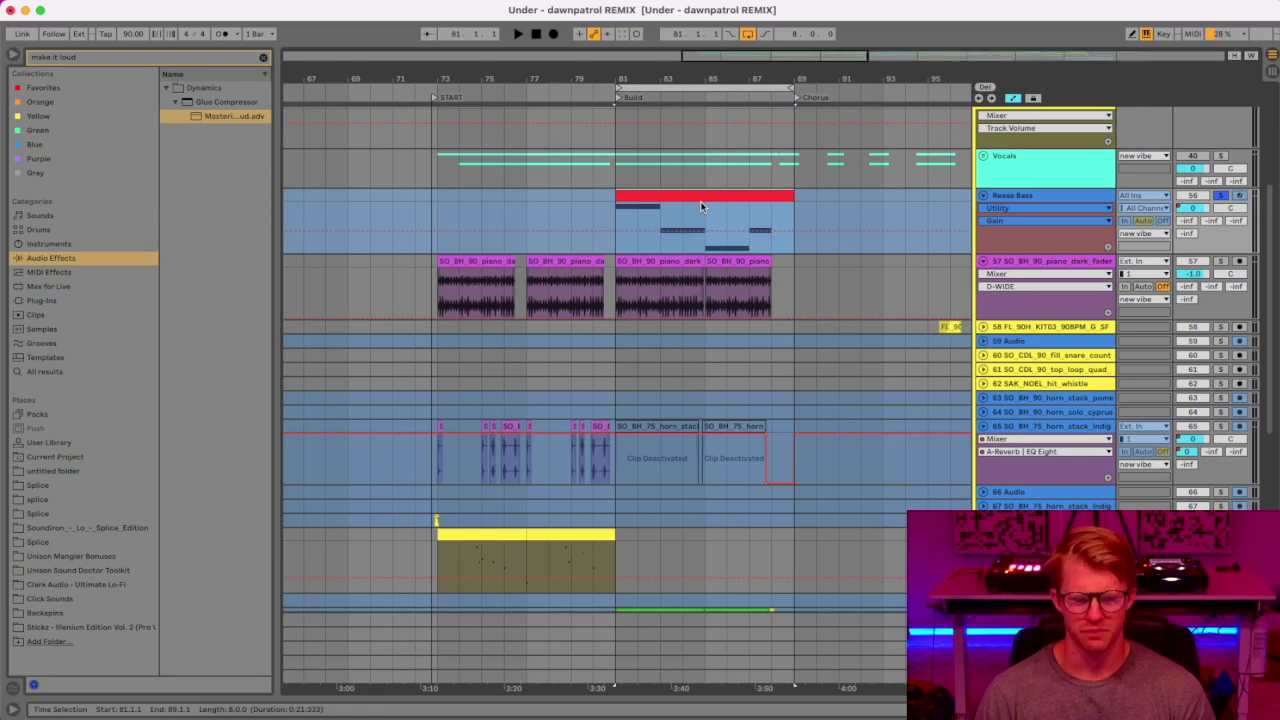
key("space")
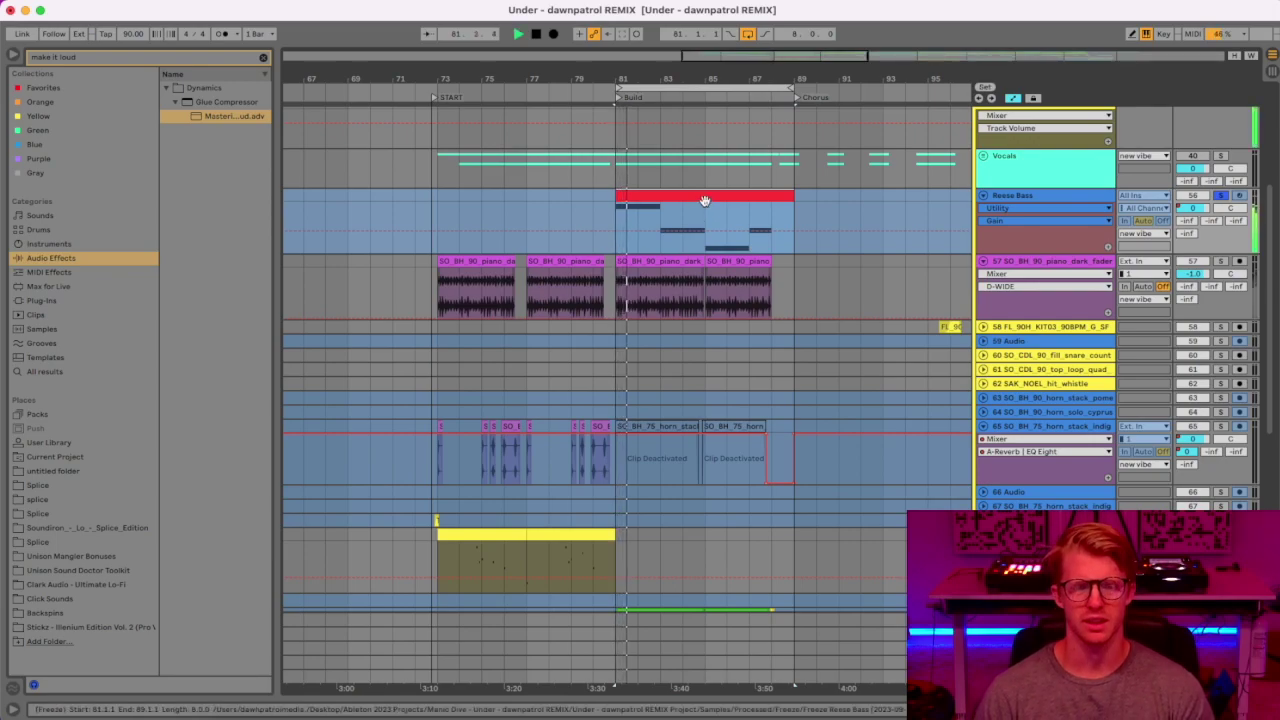
Unfreeze the Reese Bass track and view its Serum patch before closing the plug-in window.
right_click(1058, 196)
left_click(1080, 306)
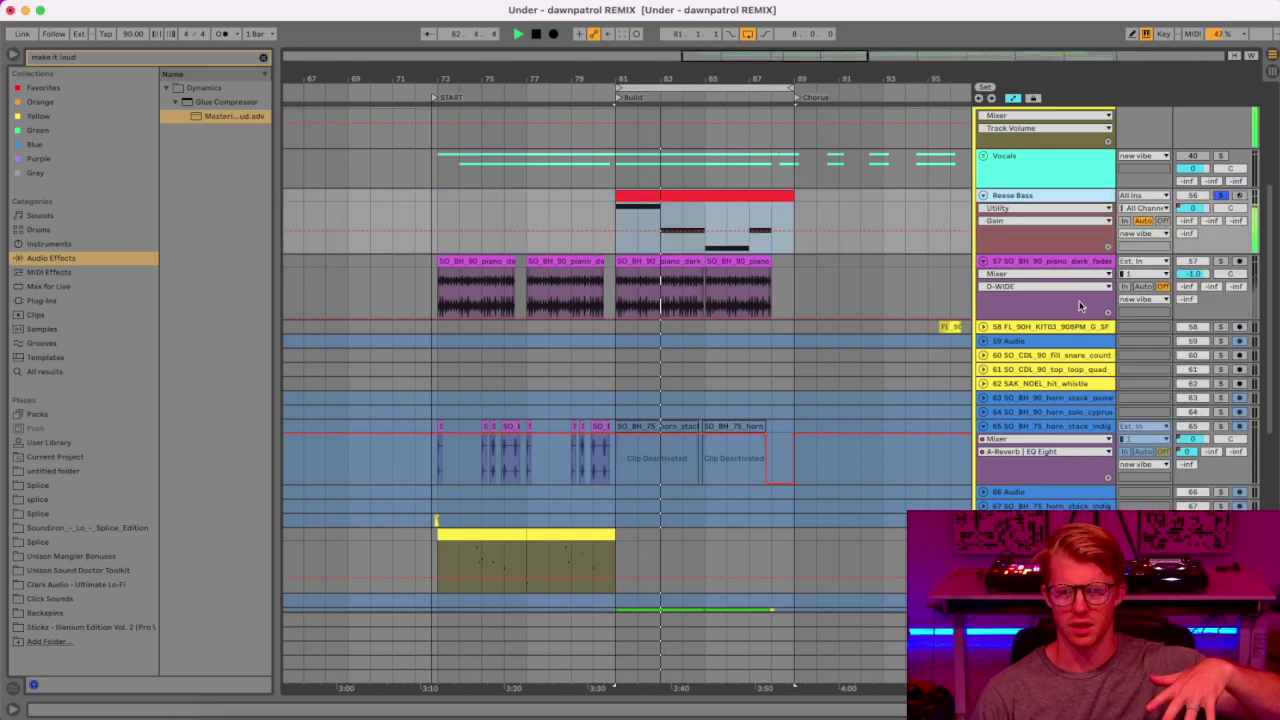
key("shift+Tab")
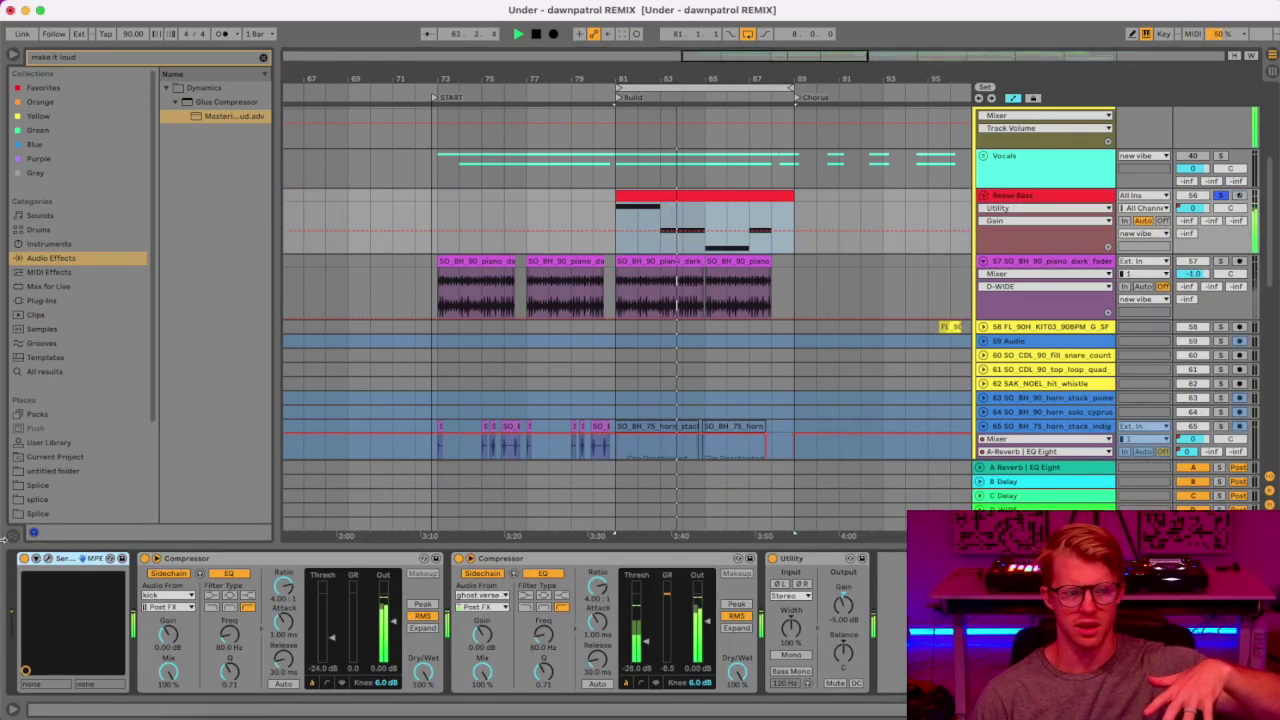
left_click(48, 559)
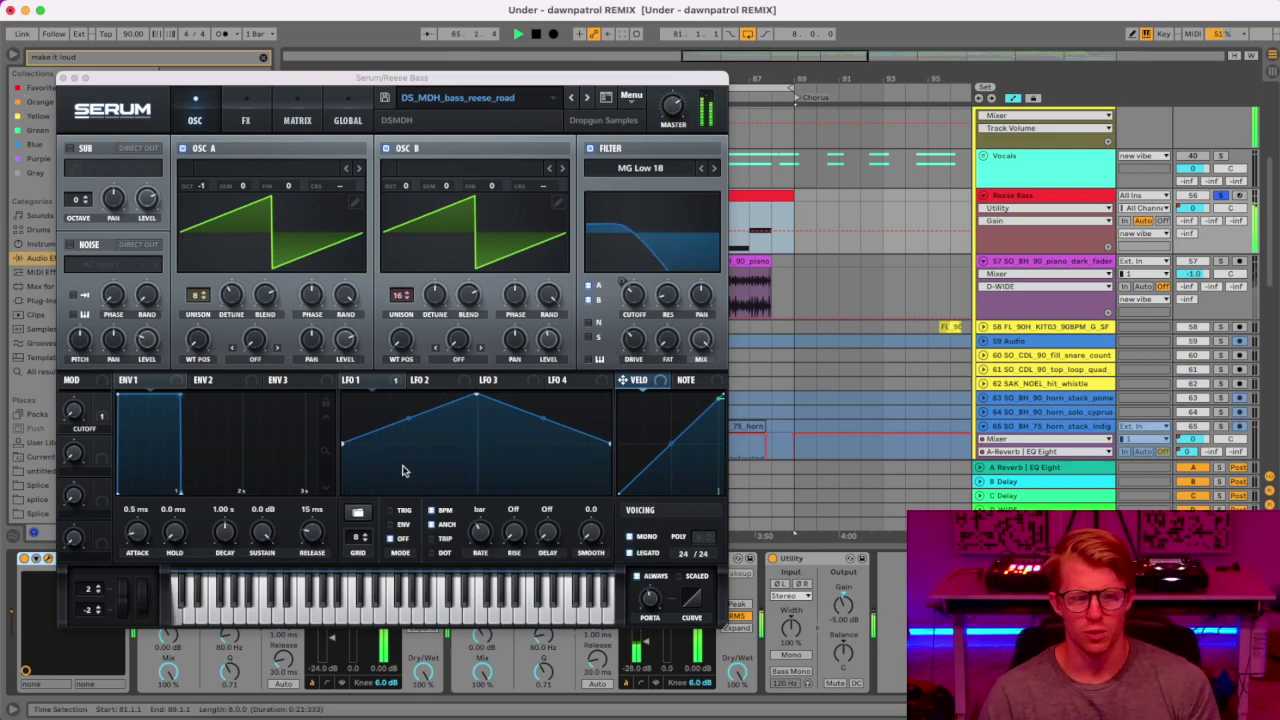
left_click(63, 78)
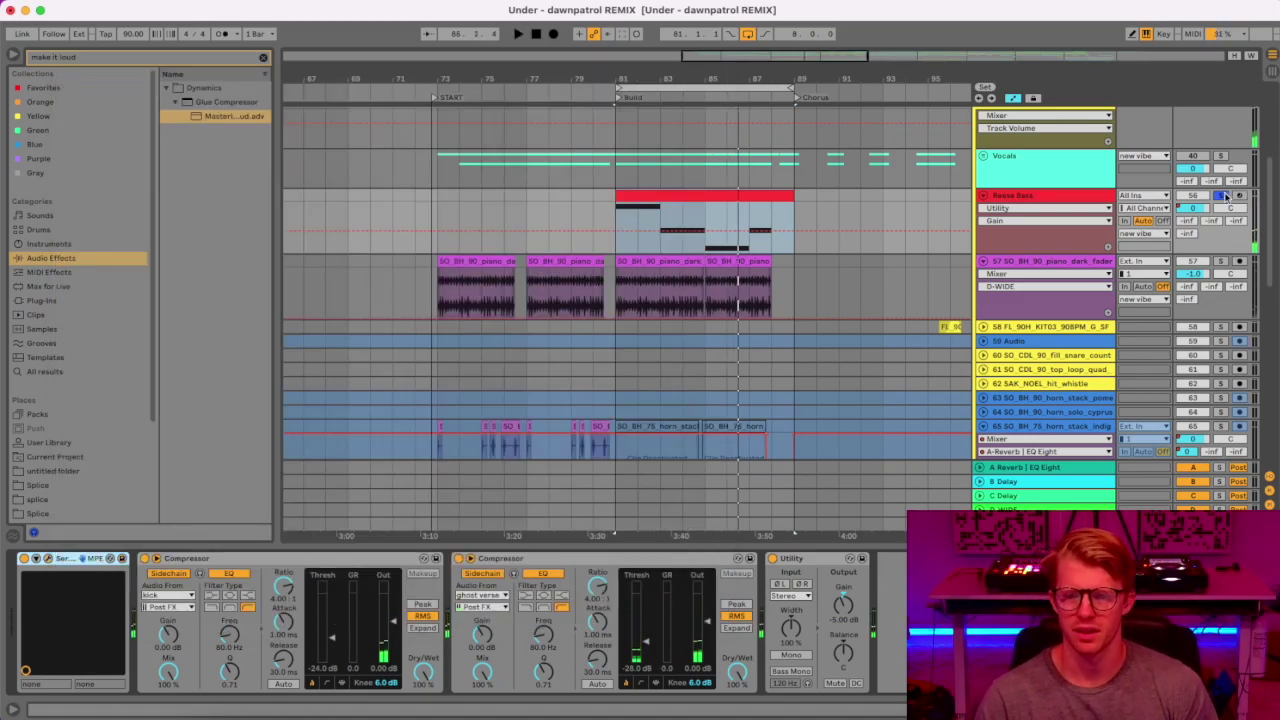
Unfold and solo the vocal choir track, select its first Build section clip and play it.
scroll(745, 300, "down", 5)
scroll(750, 318, "down", 4)
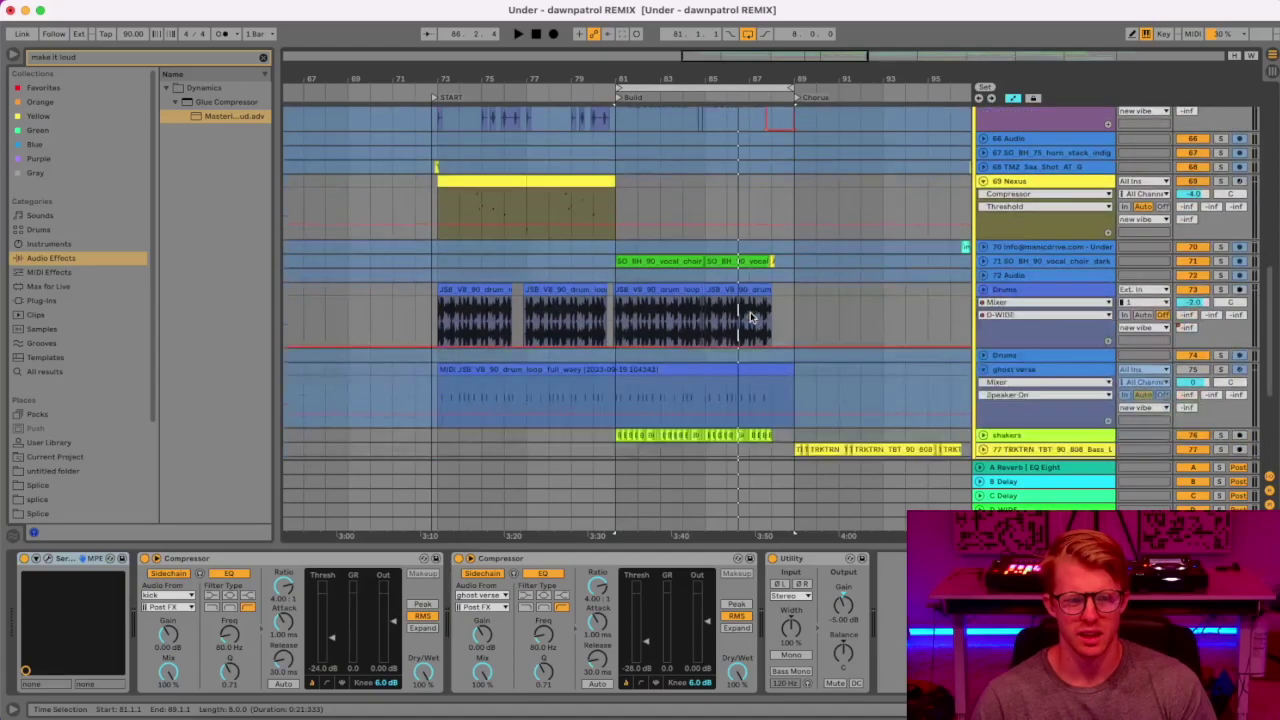
left_click(983, 261)
left_click(1020, 271)
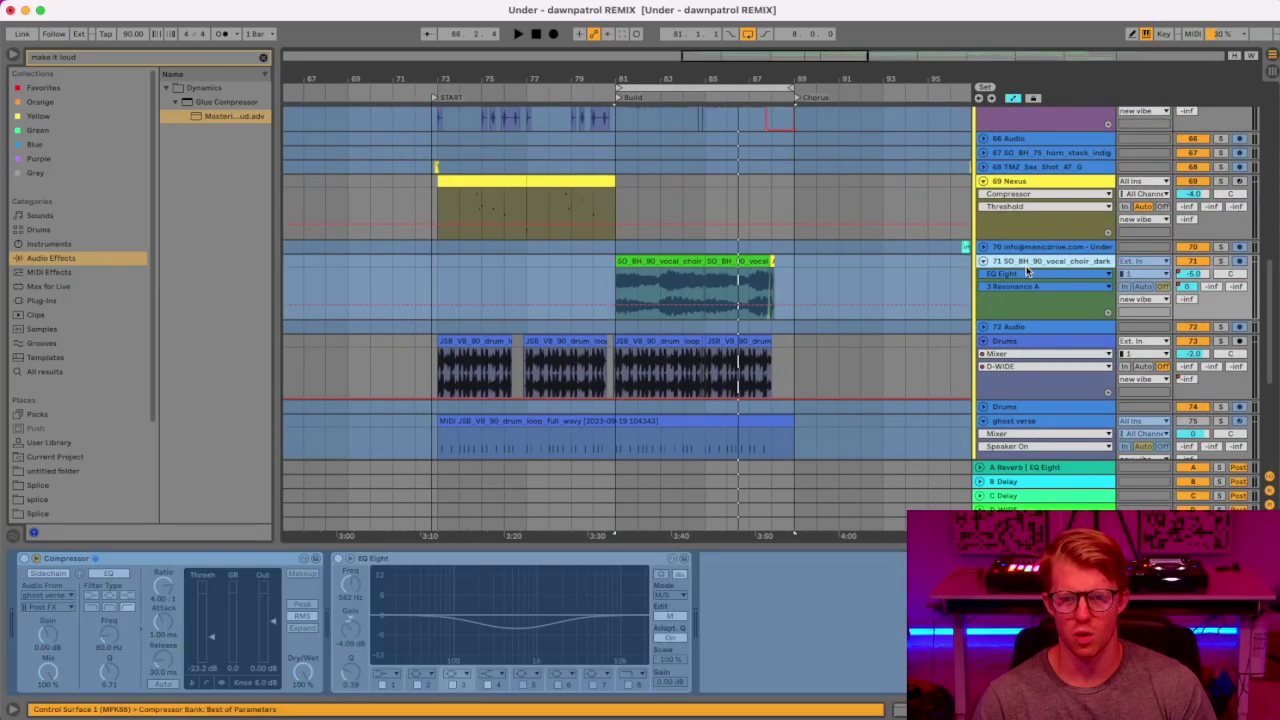
left_click(1219, 261)
left_click_drag(704, 280, 617, 280)
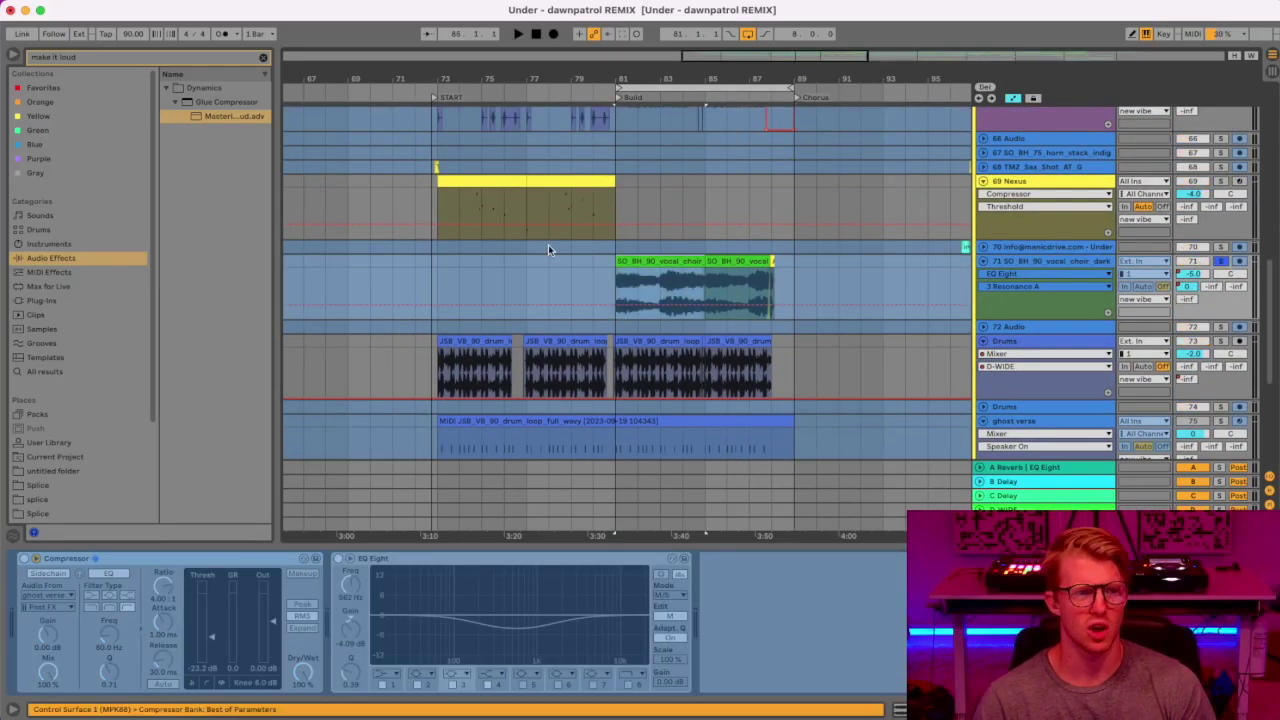
left_click_drag(637, 82, 496, 158)
left_click_drag(645, 150, 487, 77)
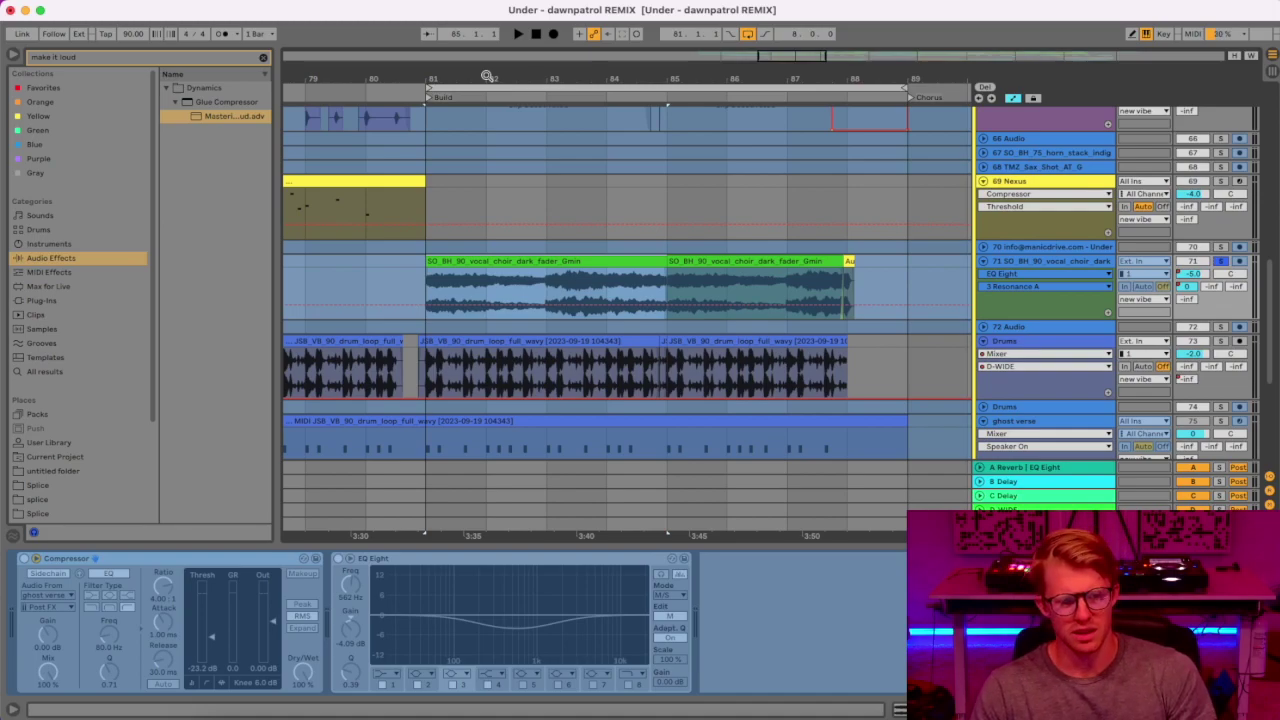
key("space")
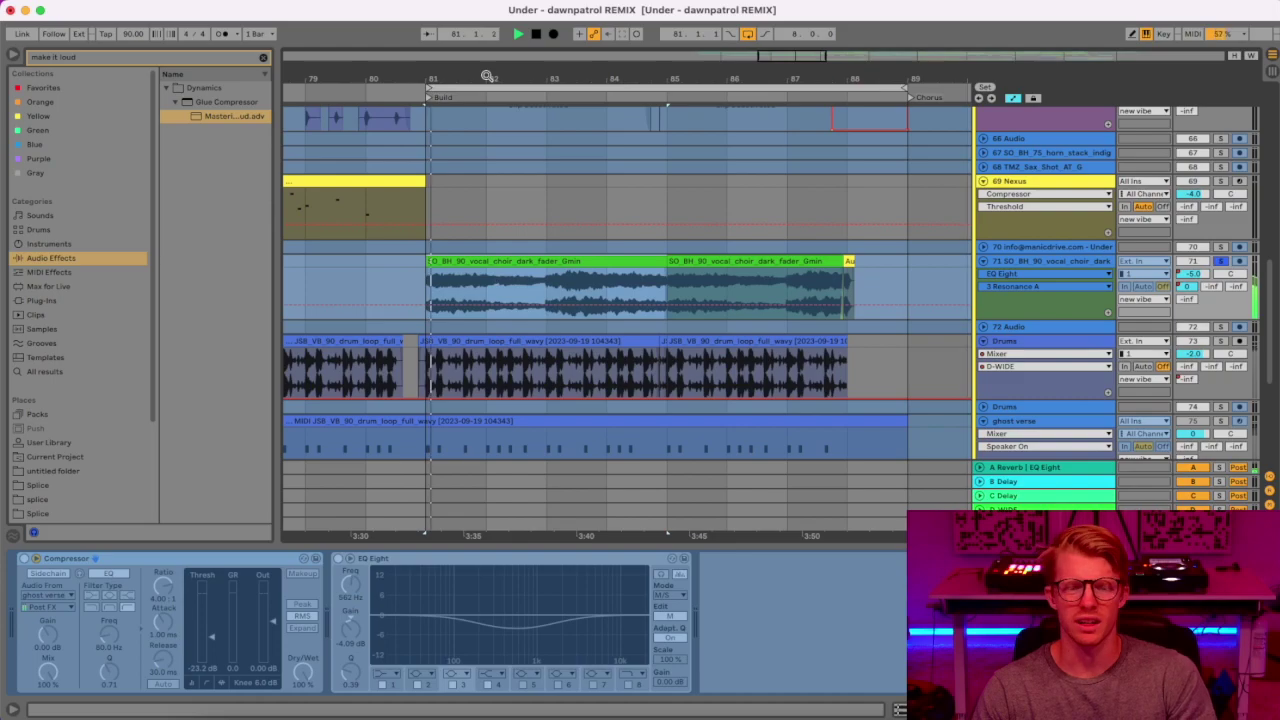
Unfreeze the vocal choir track and stop playback.
right_click(1030, 262)
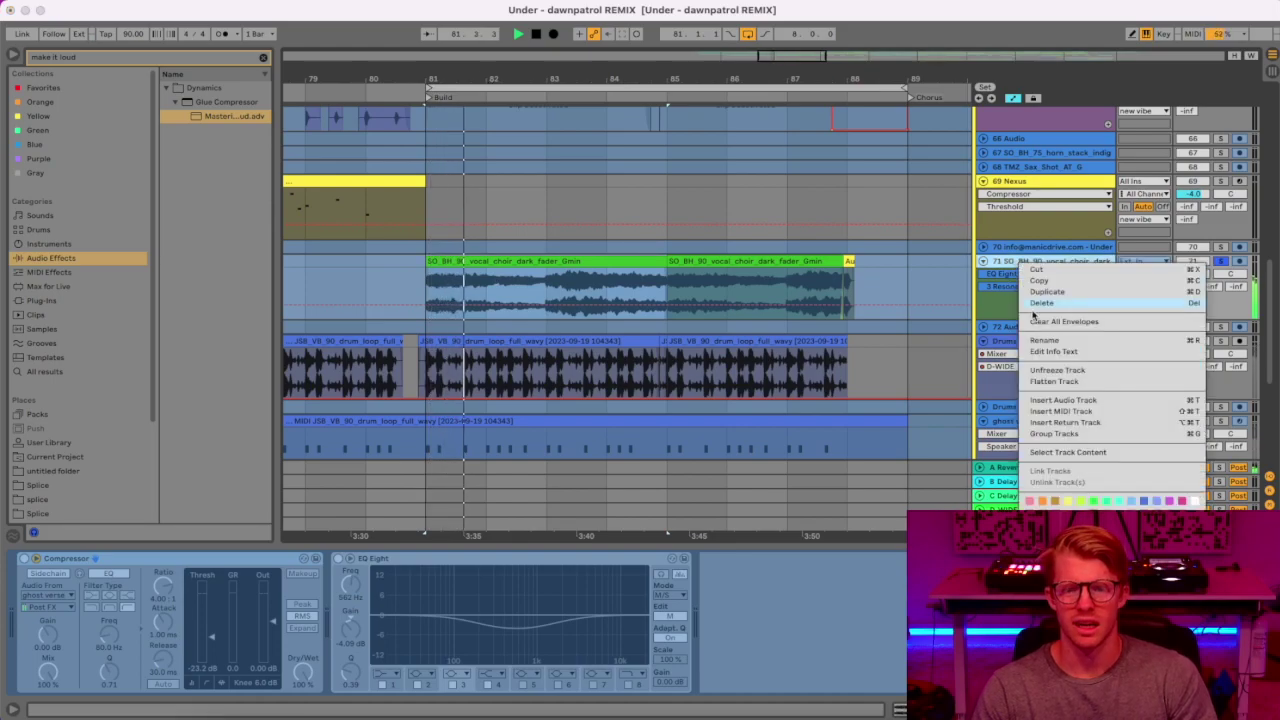
left_click(1057, 370)
key("space")
View the first Build section choir clip's waveform, hide the clip view and freeze the vocal choir track again.
double_click(483, 258)
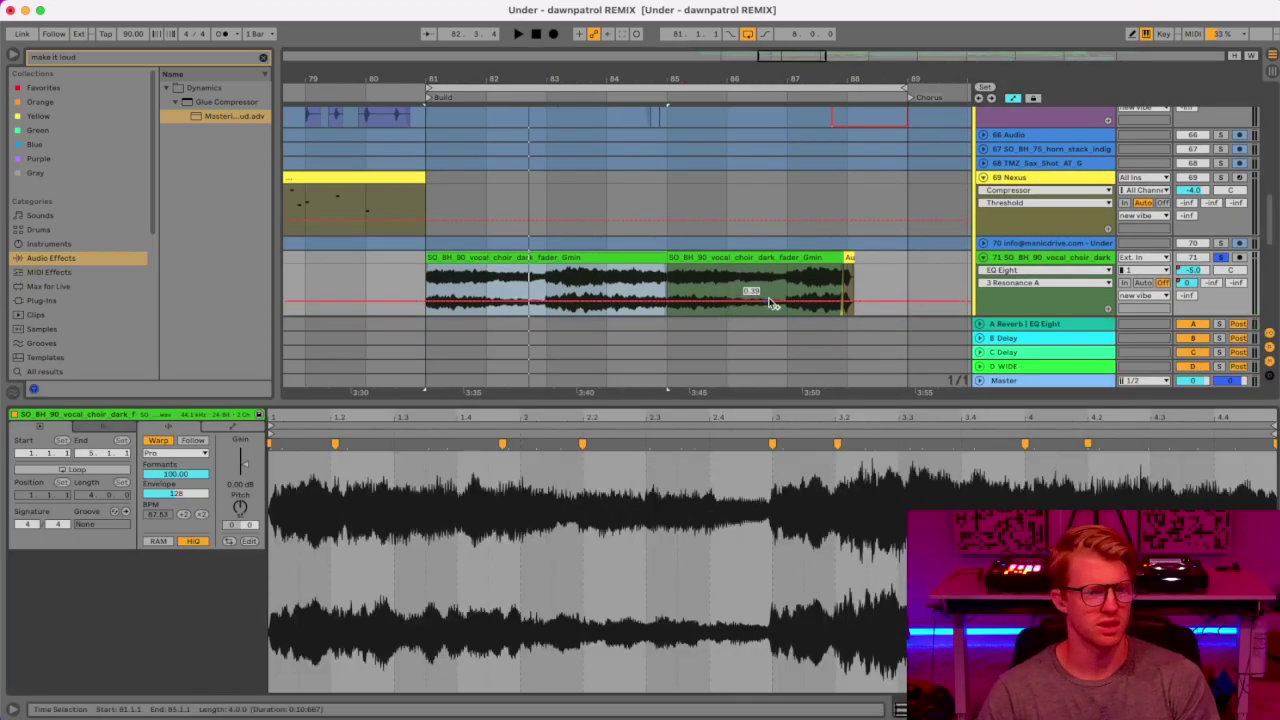
key("super+alt+l")
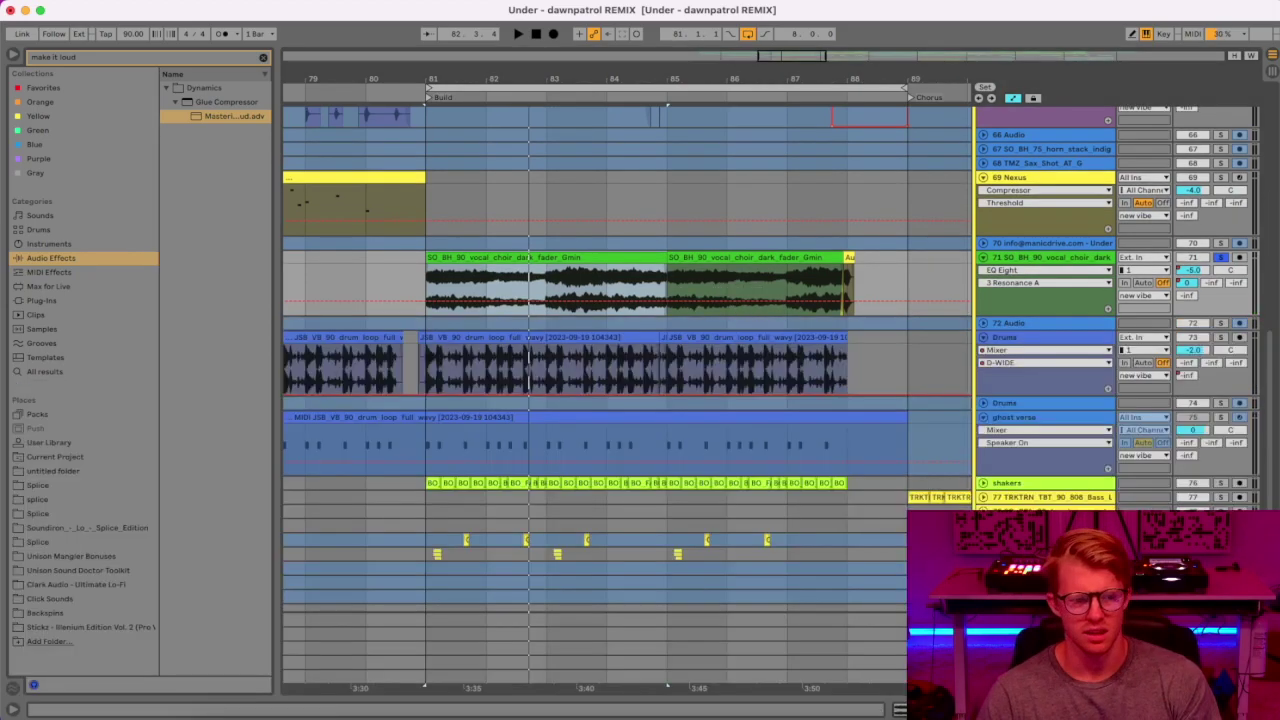
right_click(1050, 259)
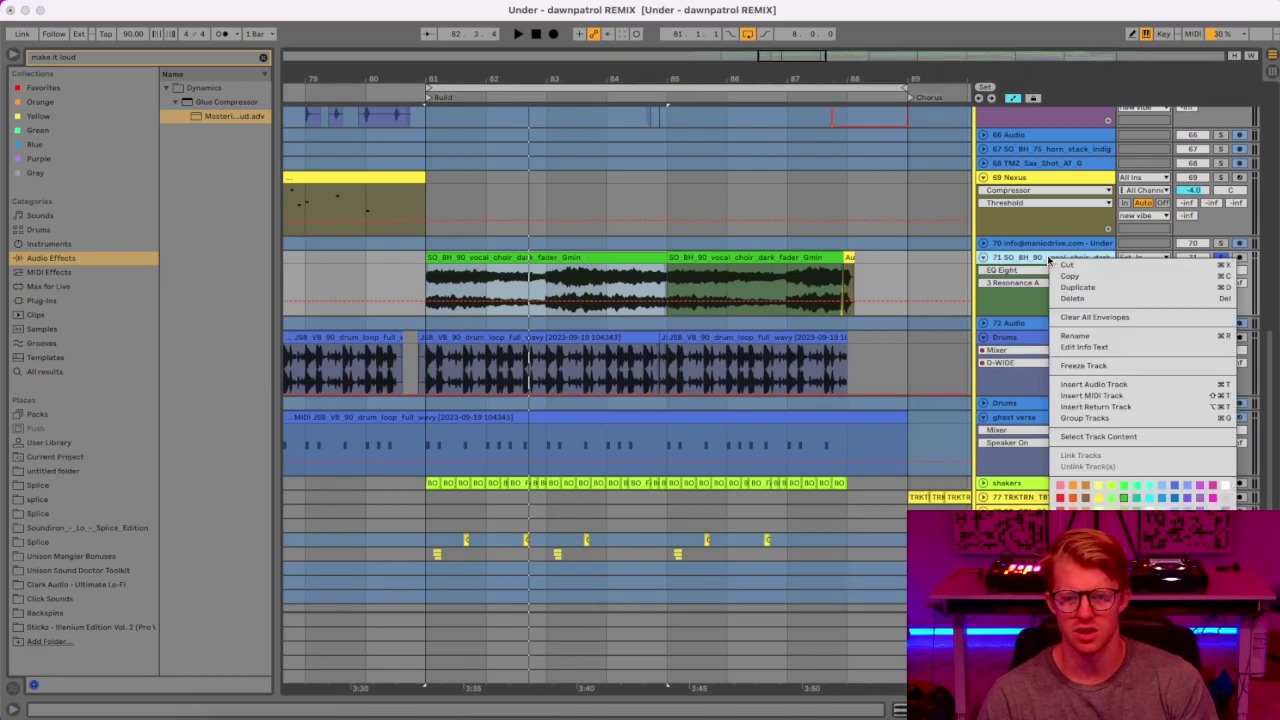
left_click(1082, 366)
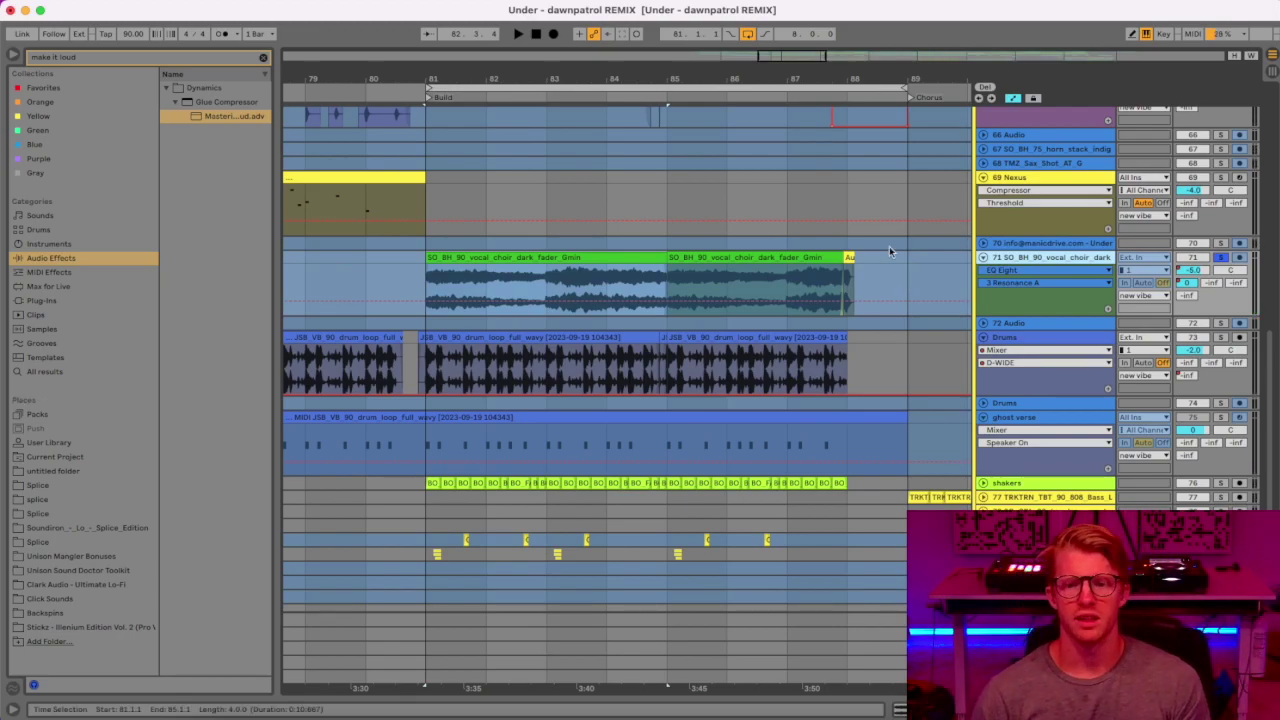
left_click(817, 101)
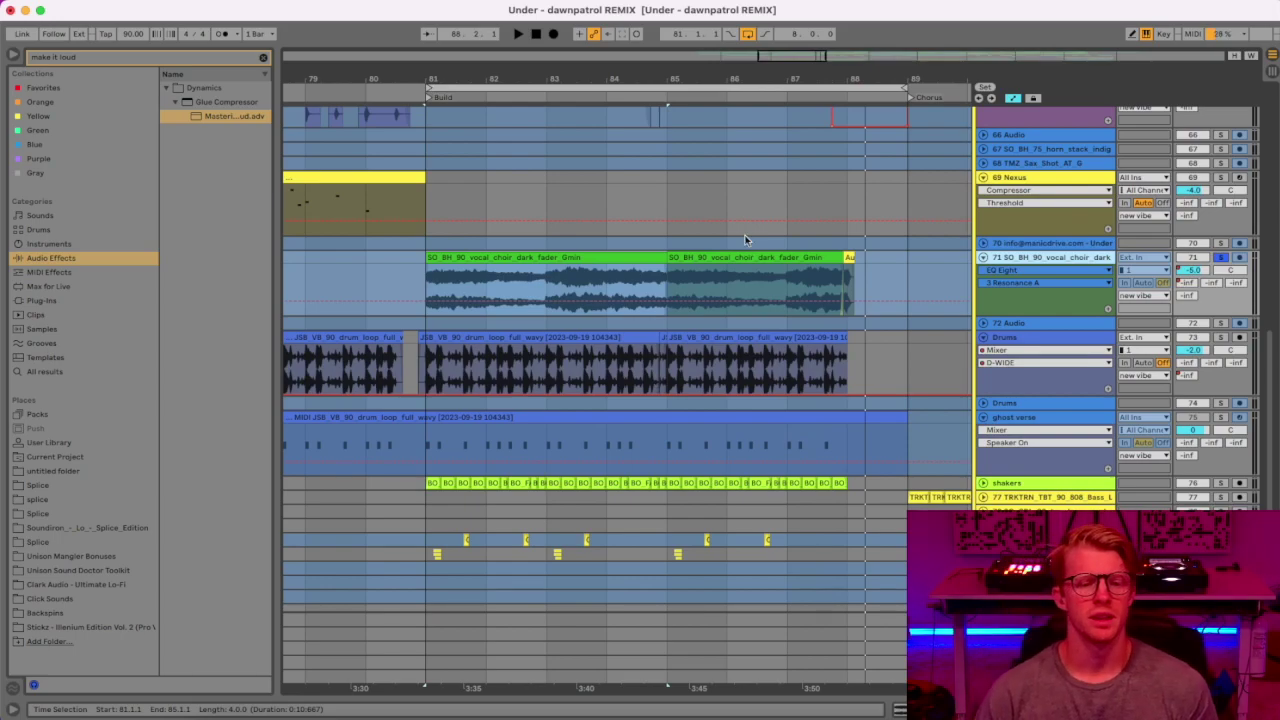
Solo the Drums track, fold the vocal choir and Nexus tracks, and select the Drums track.
left_click(1220, 337)
left_click(983, 257)
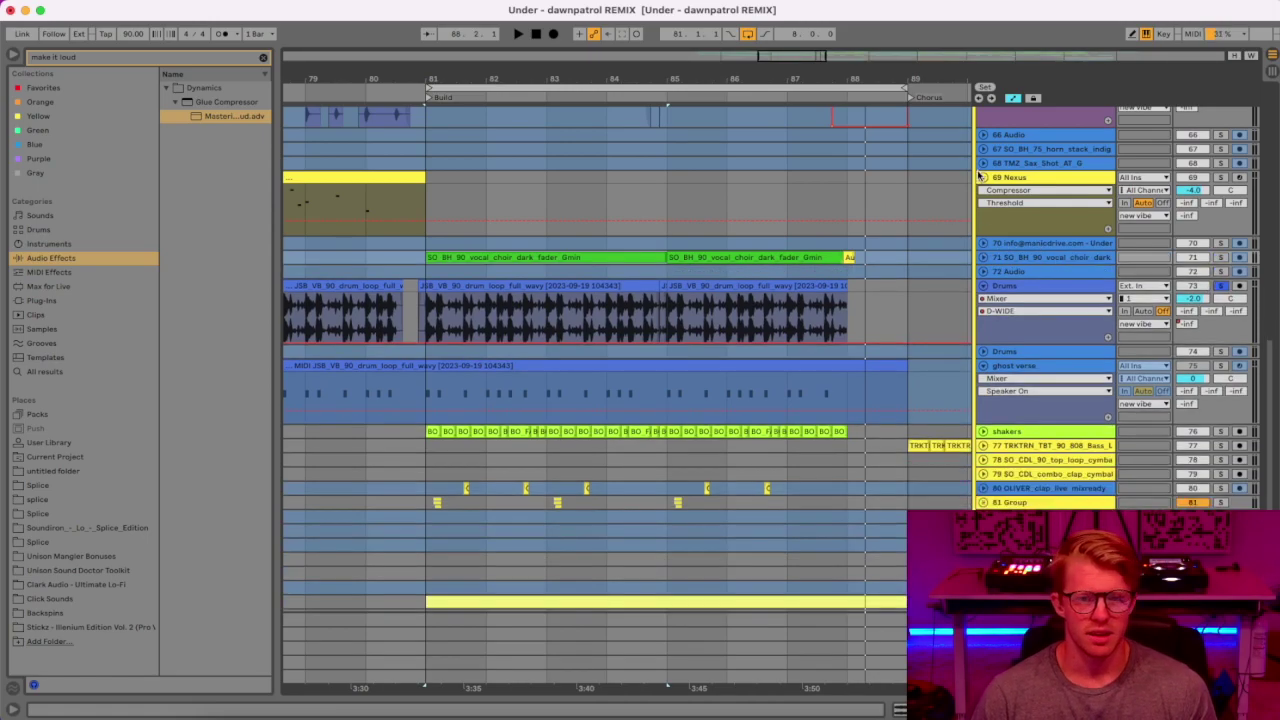
left_click(983, 177)
left_click(1008, 234)
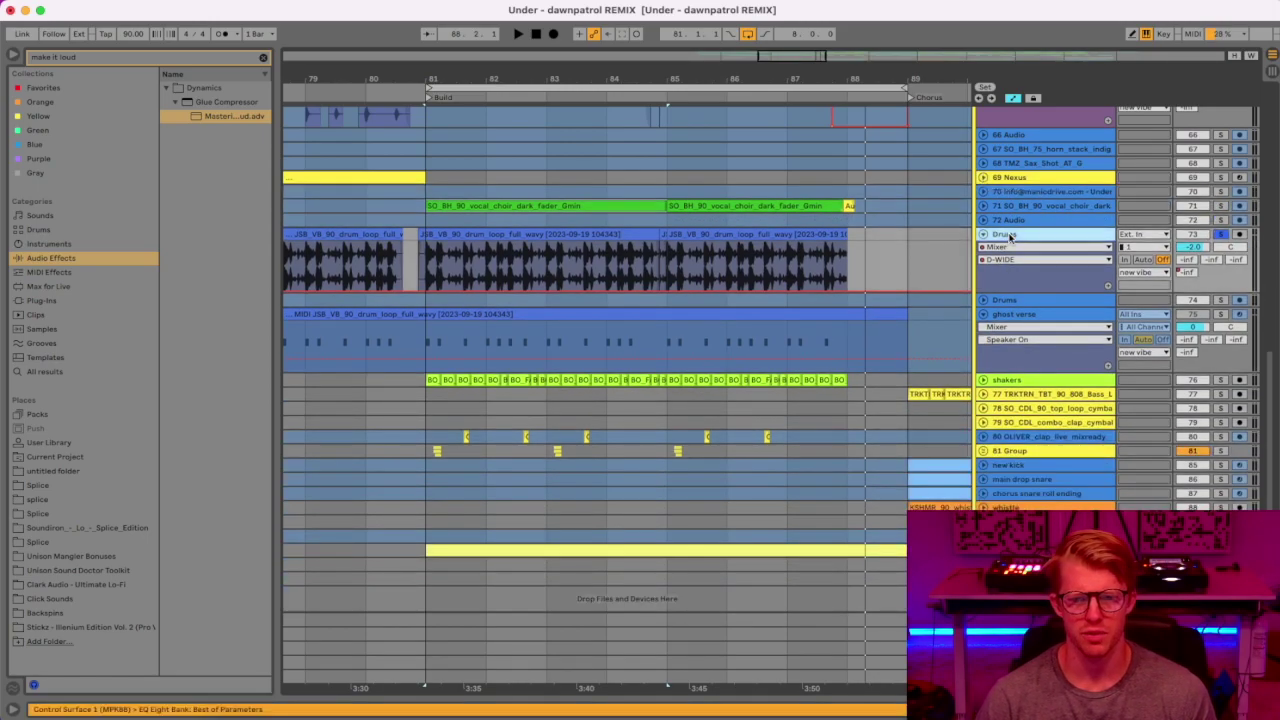
Highlight the end of the first Build section drum loop clip from bar 84, and play the whole clip.
left_click(546, 236)
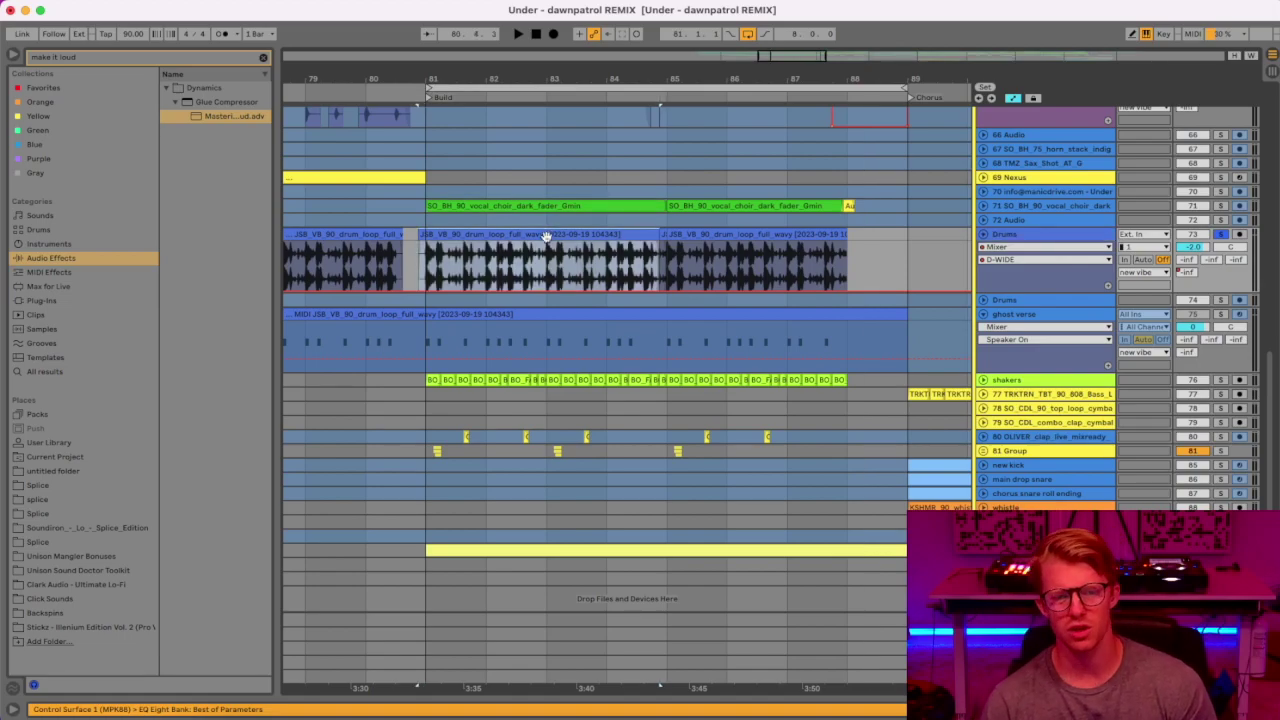
left_click_drag(509, 80, 657, 40)
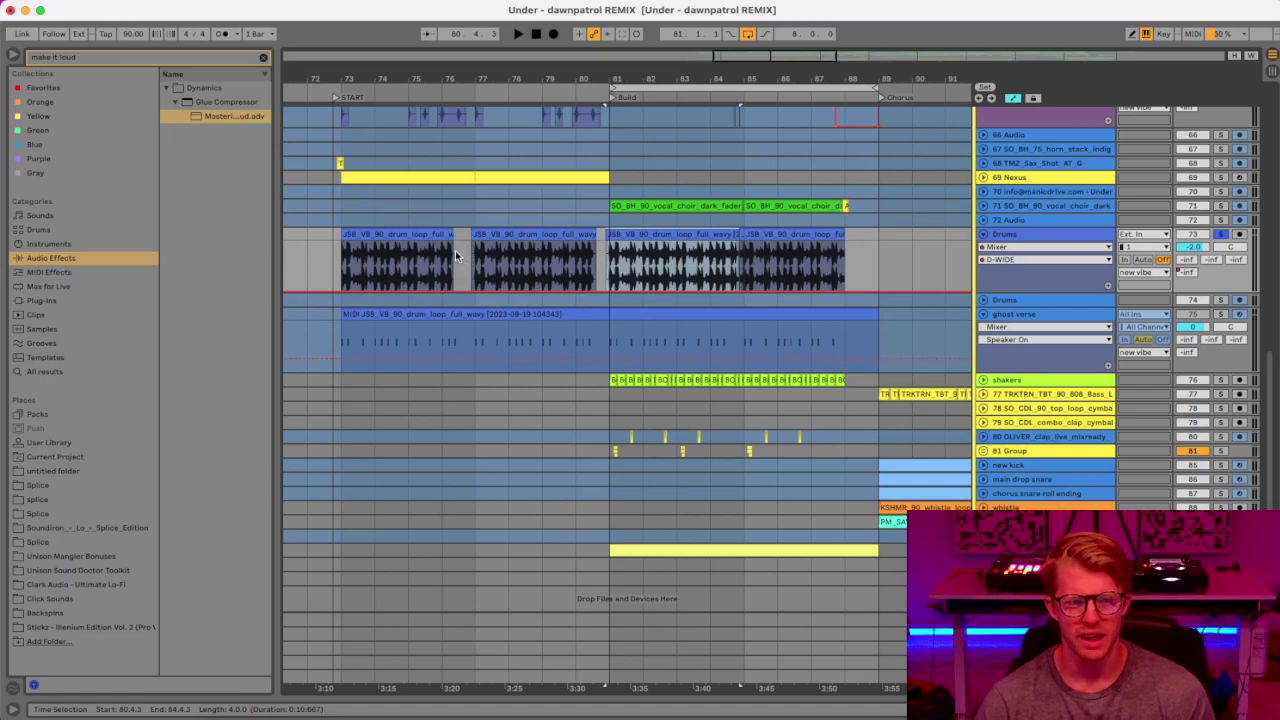
left_click_drag(710, 265, 740, 264)
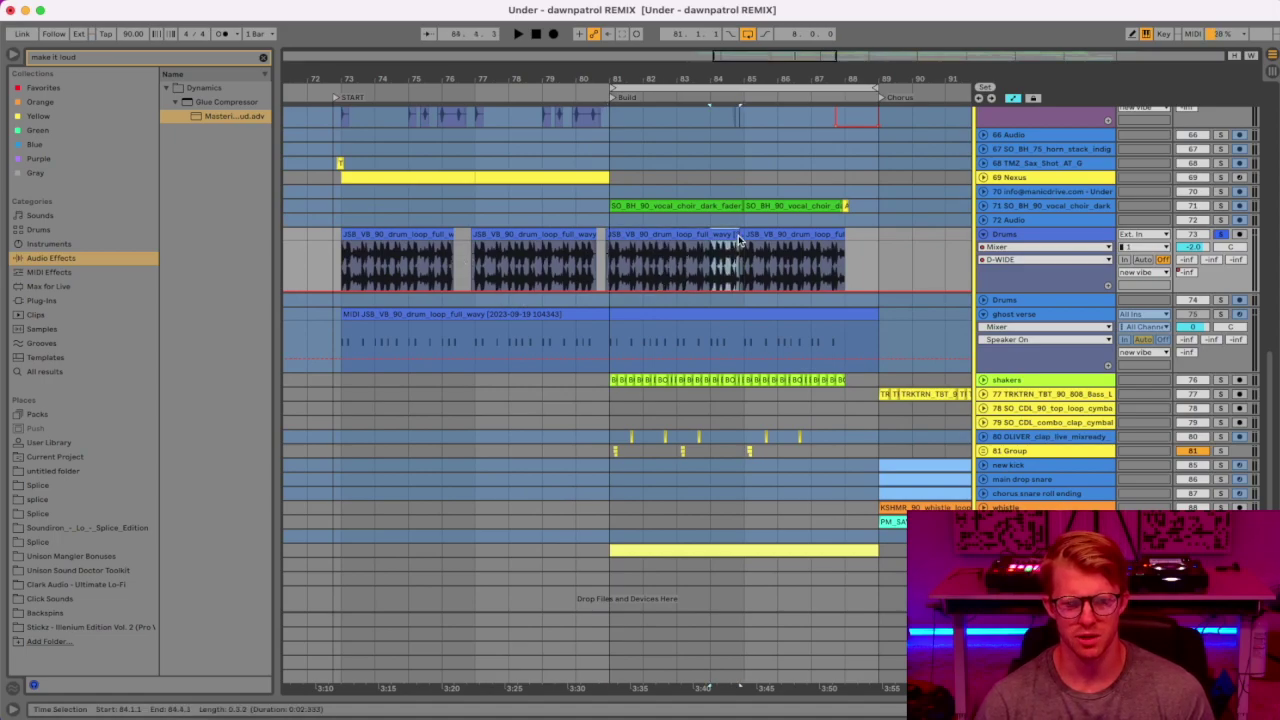
left_click(672, 236)
key("space")
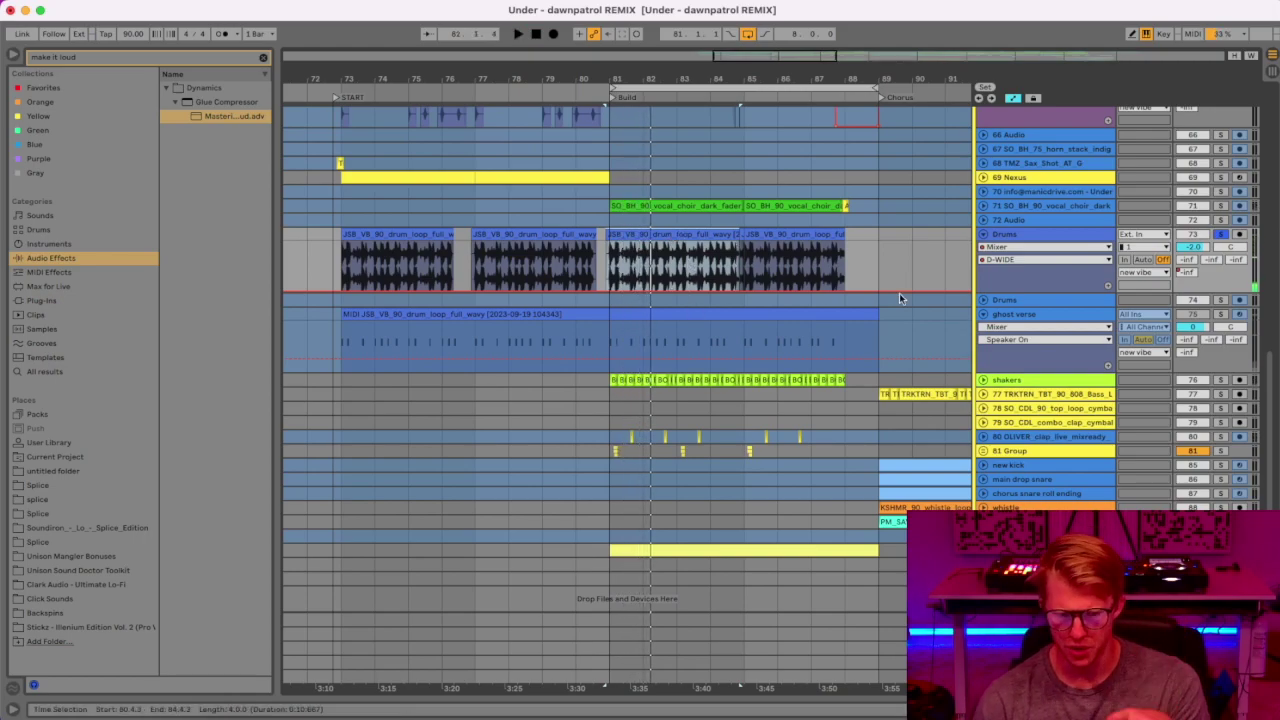
Fold the ghost verse and Drums tracks.
left_click(983, 315)
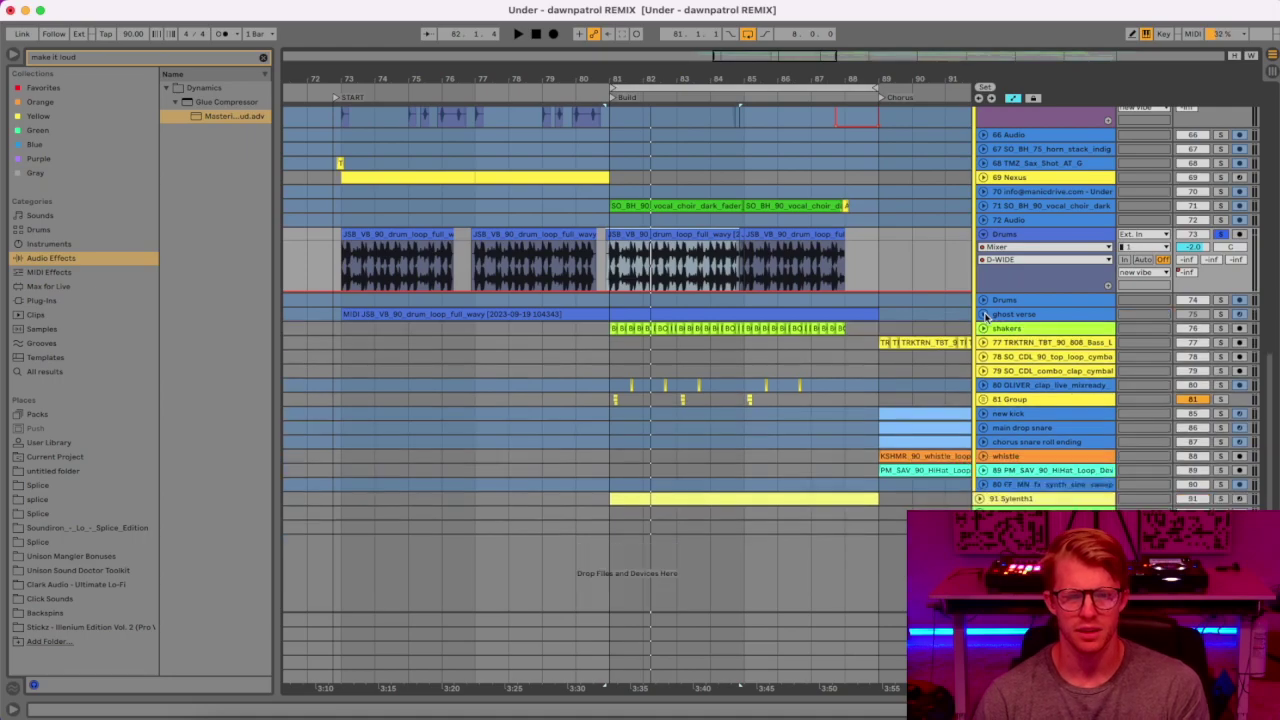
left_click(983, 315)
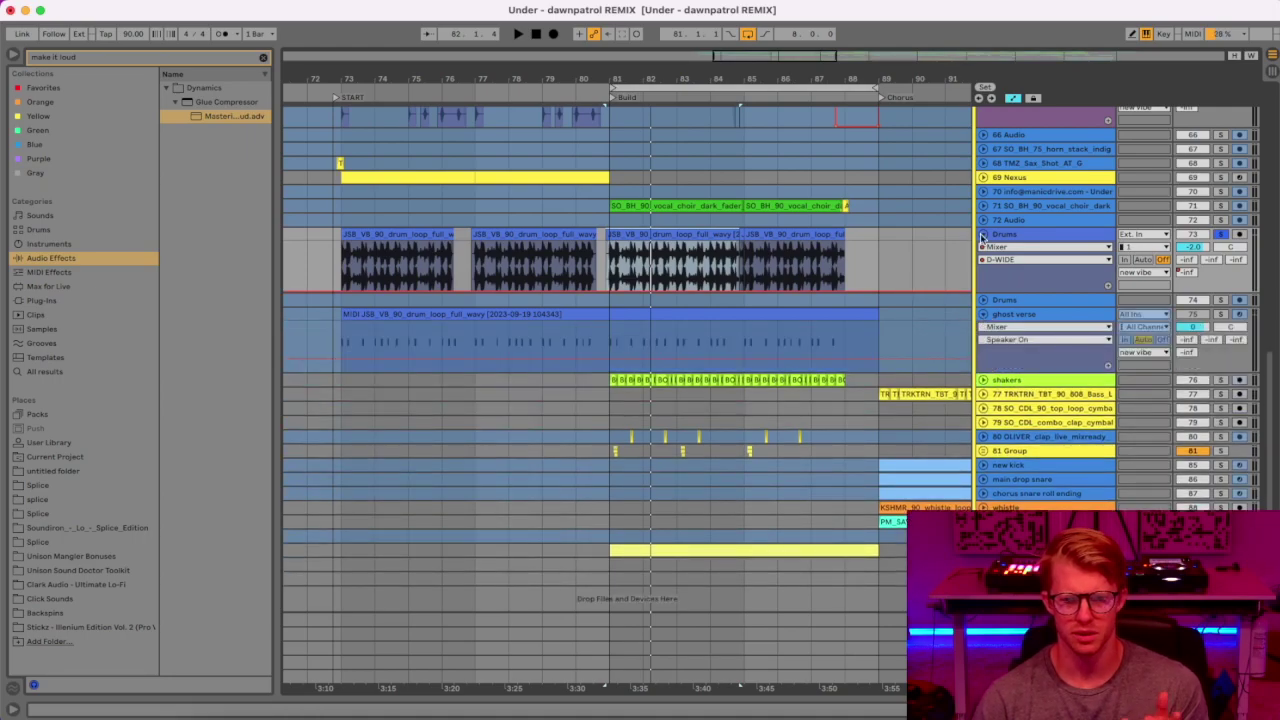
left_click(983, 263)
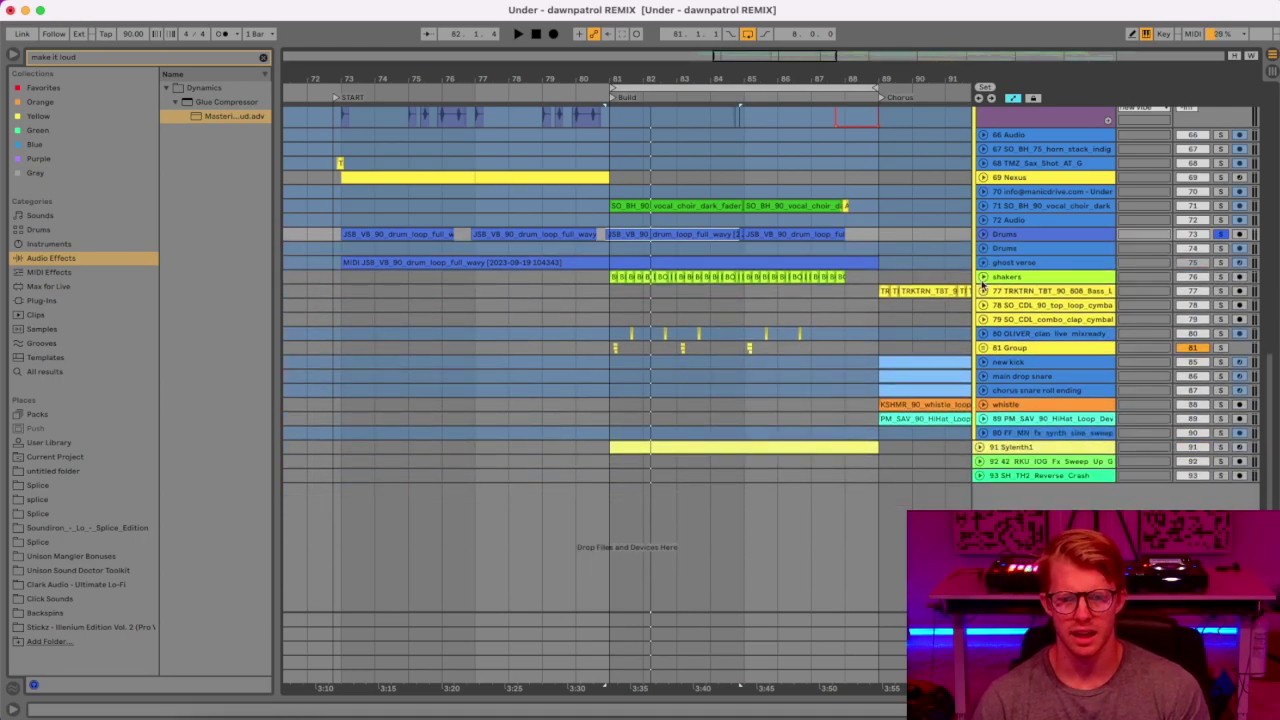
Unfold and solo the shakers track, and play its first Build section clip briefly.
left_click(983, 277)
left_click(1220, 277)
left_click(612, 280)
key("space")
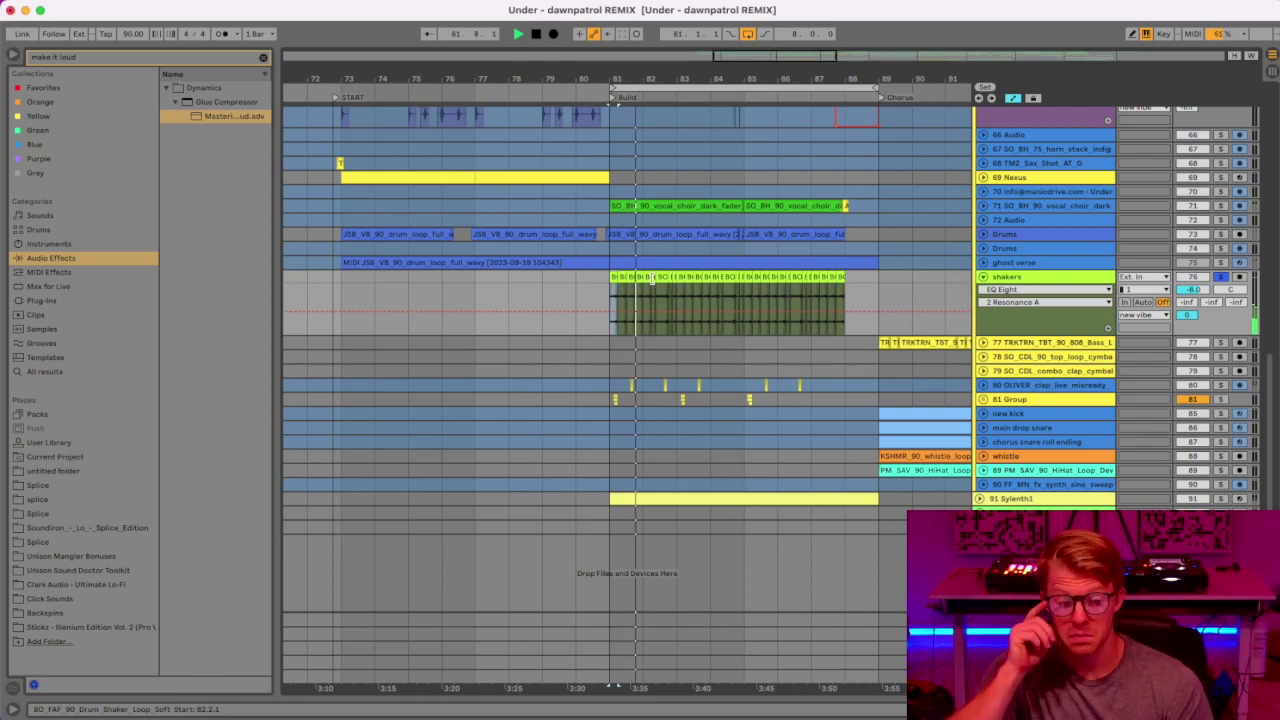
key("space")
Extend the first shaker clip over the chopped clips to 83.4.1 and audition the uncut loop in solo.
left_click_drag(632, 79, 632, 130)
left_click_drag(590, 688, 357, 688)
left_click_drag(357, 79, 396, 130)
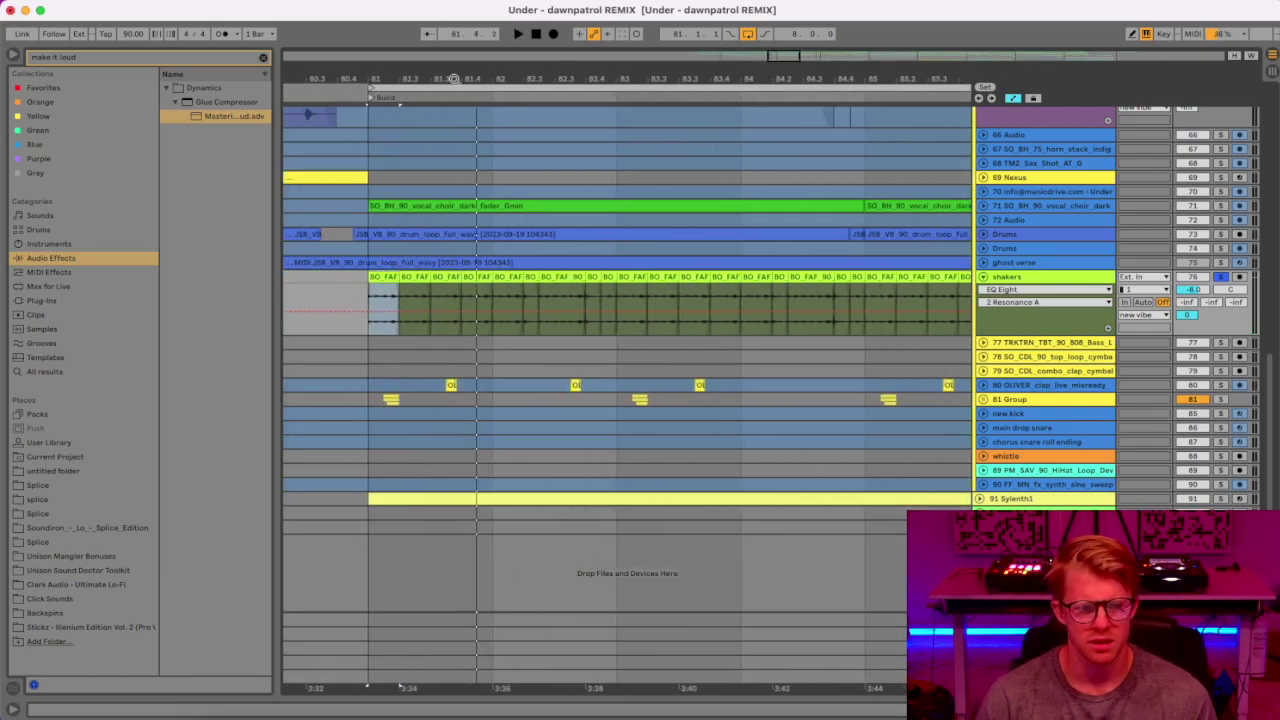
left_click_drag(398, 278, 713, 282)
key("space")
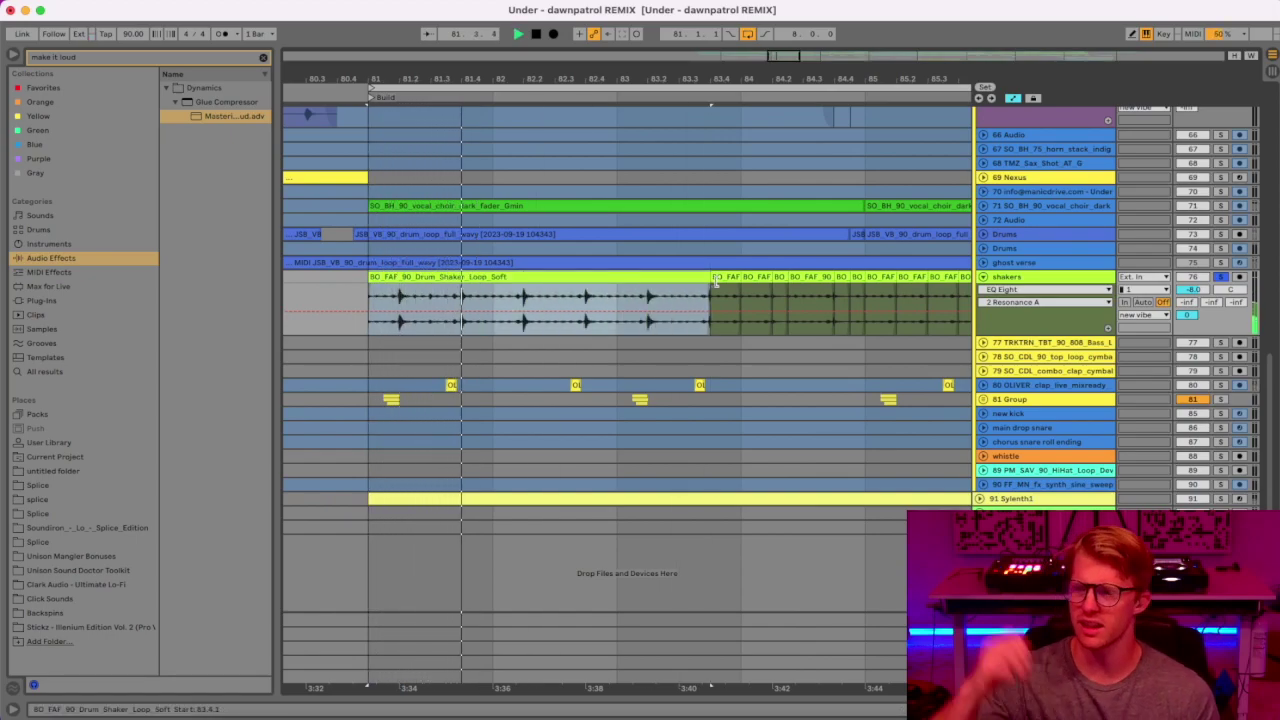
key("space")
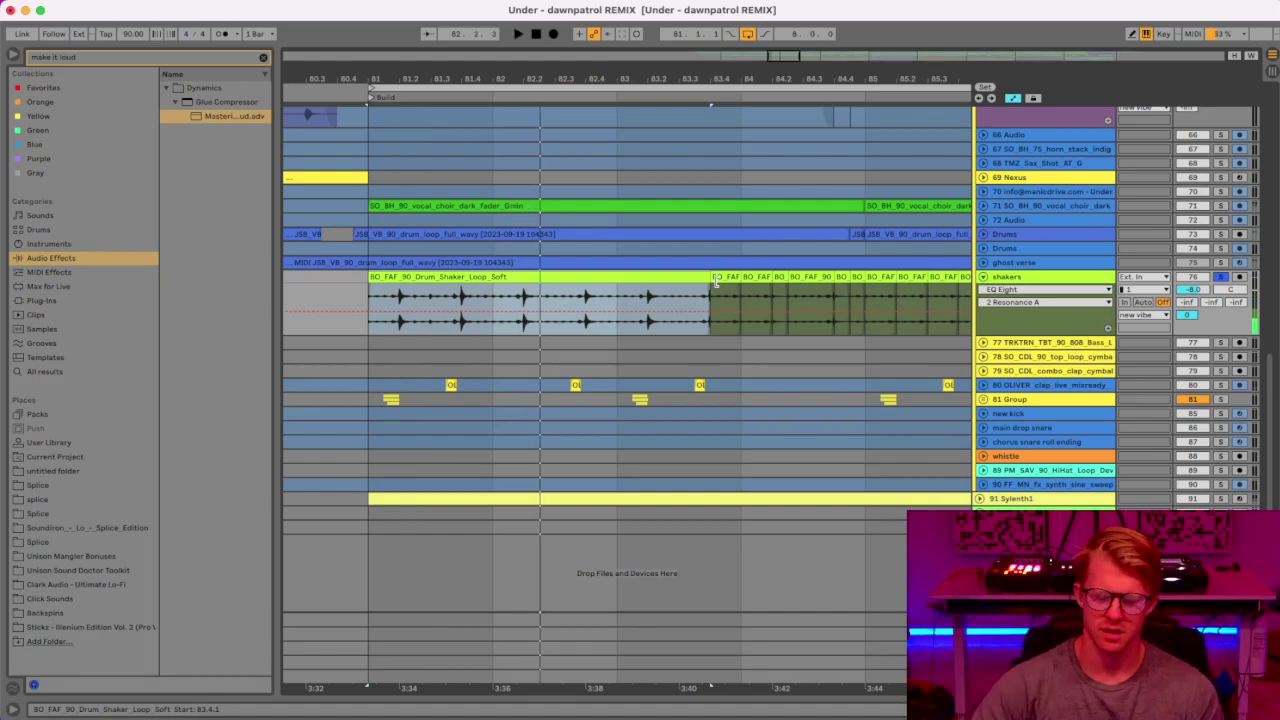
Unsolo the shakers to hear the uncut loop in the full mix, and undo the clip extension.
left_click(1221, 276)
key("space")
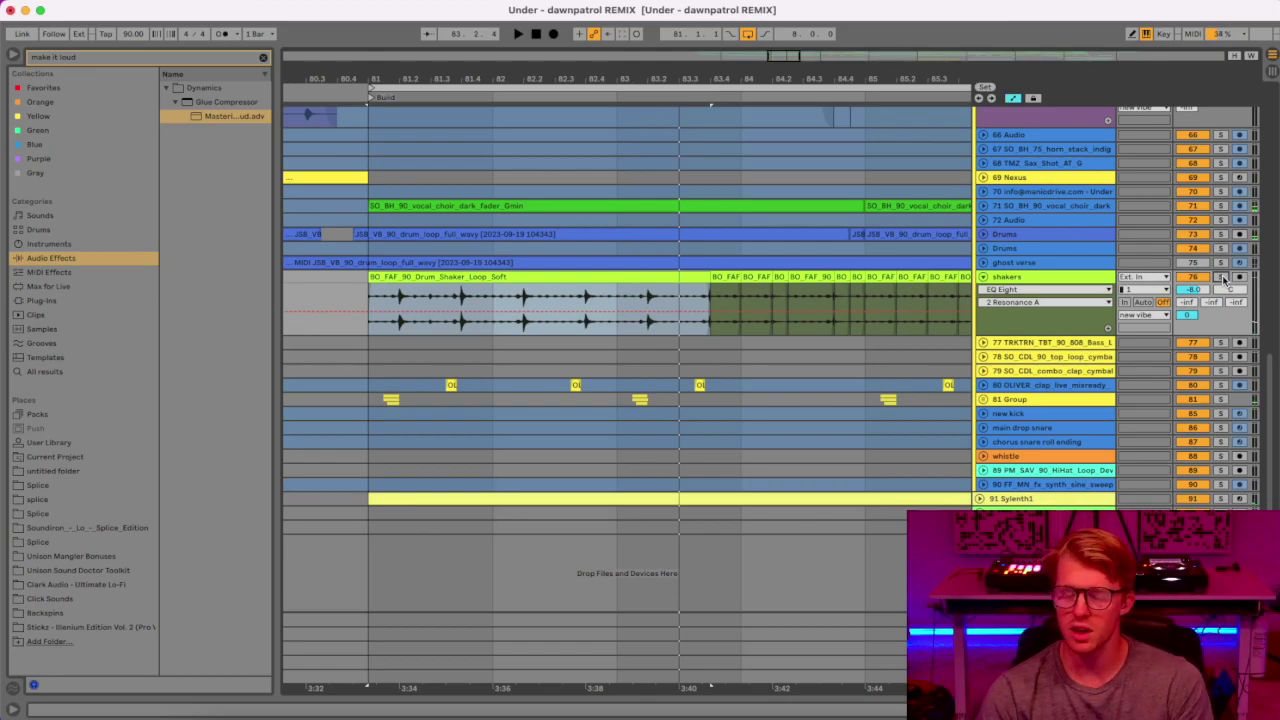
key("super+z")
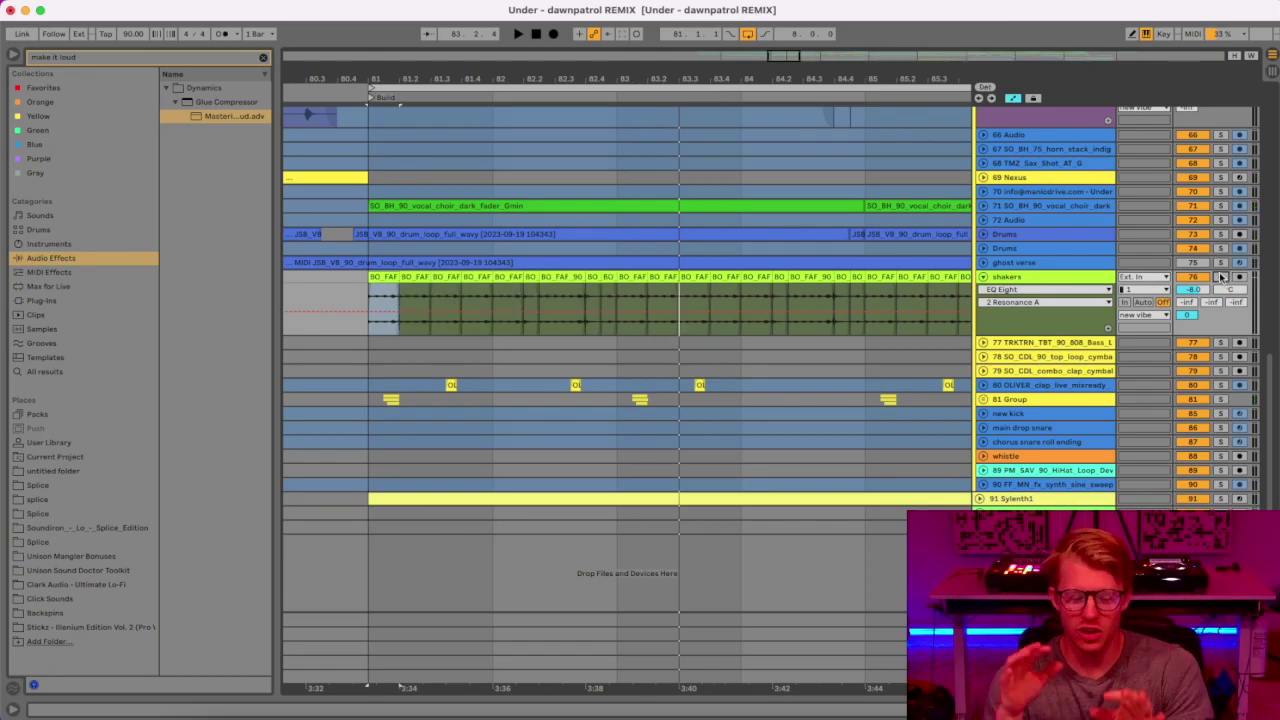
Play the Build section in the full mix with the chopped shakers.
key("space")
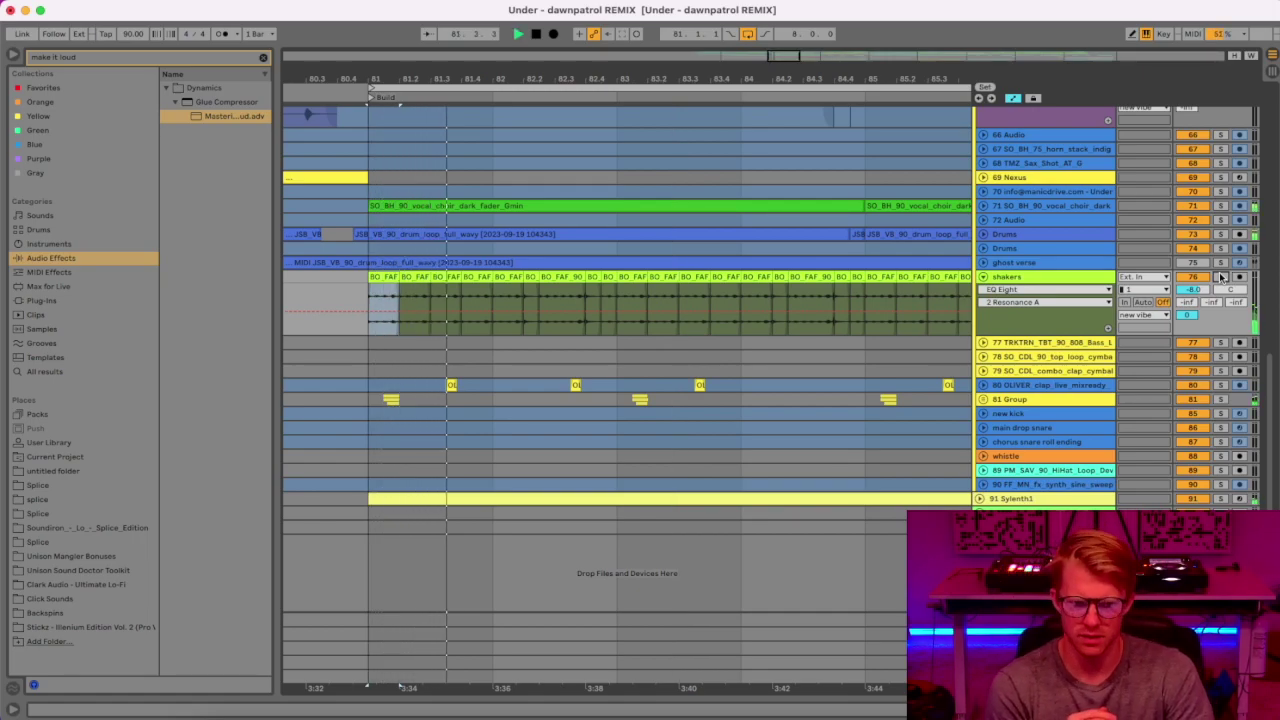
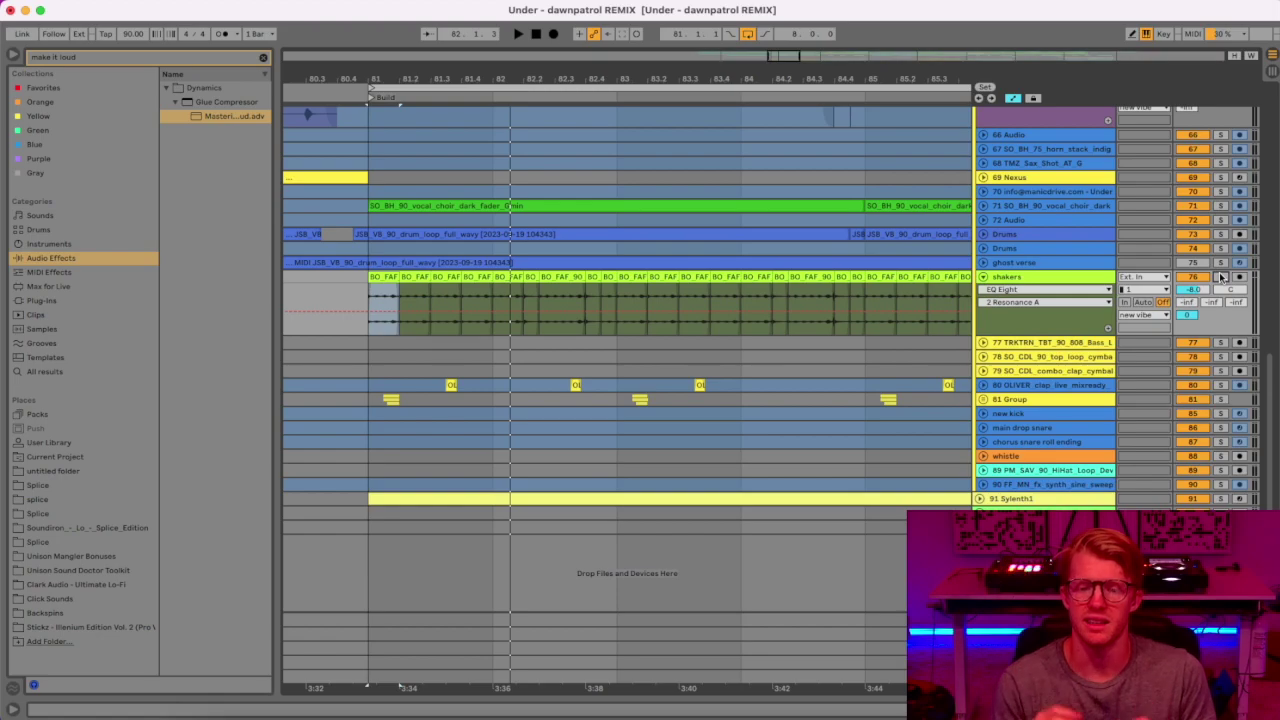
left_click_drag(657, 79, 508, 40)
key("space")
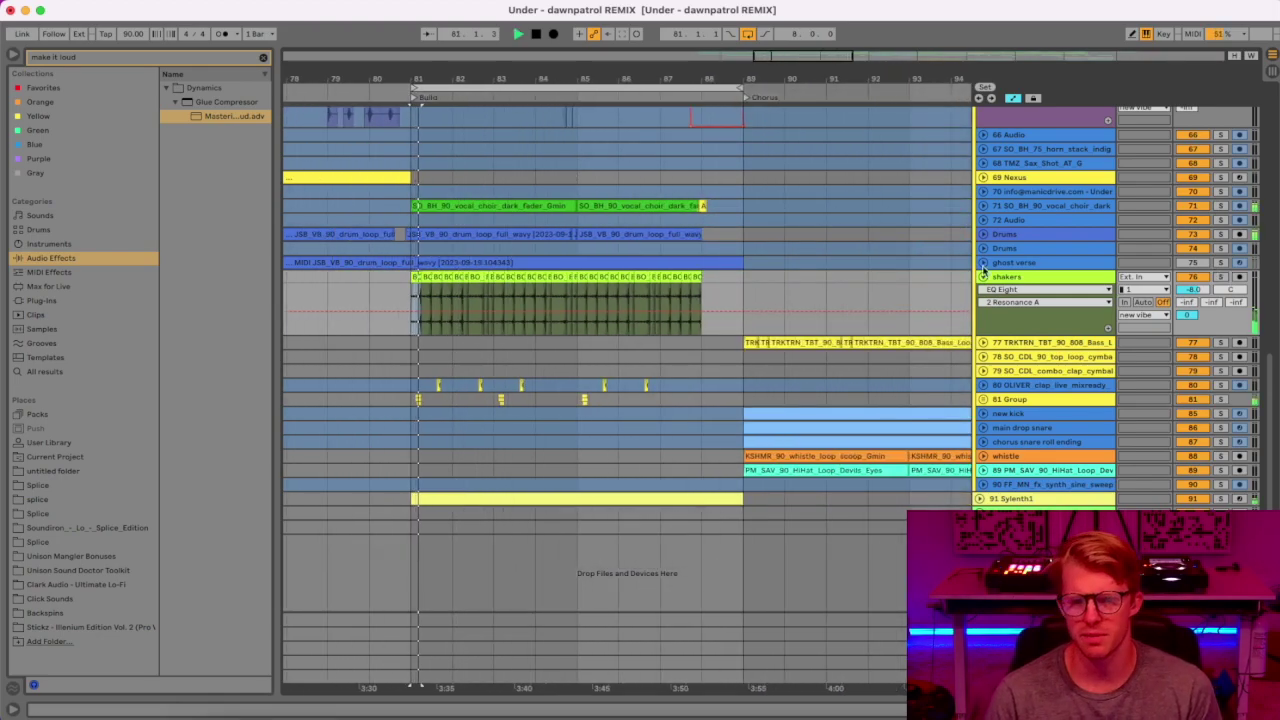
Solo the shakers, enlarge their EQ Eight curve, and bypass and re-enable the EQ to compare the sound.
double_click(1008, 274)
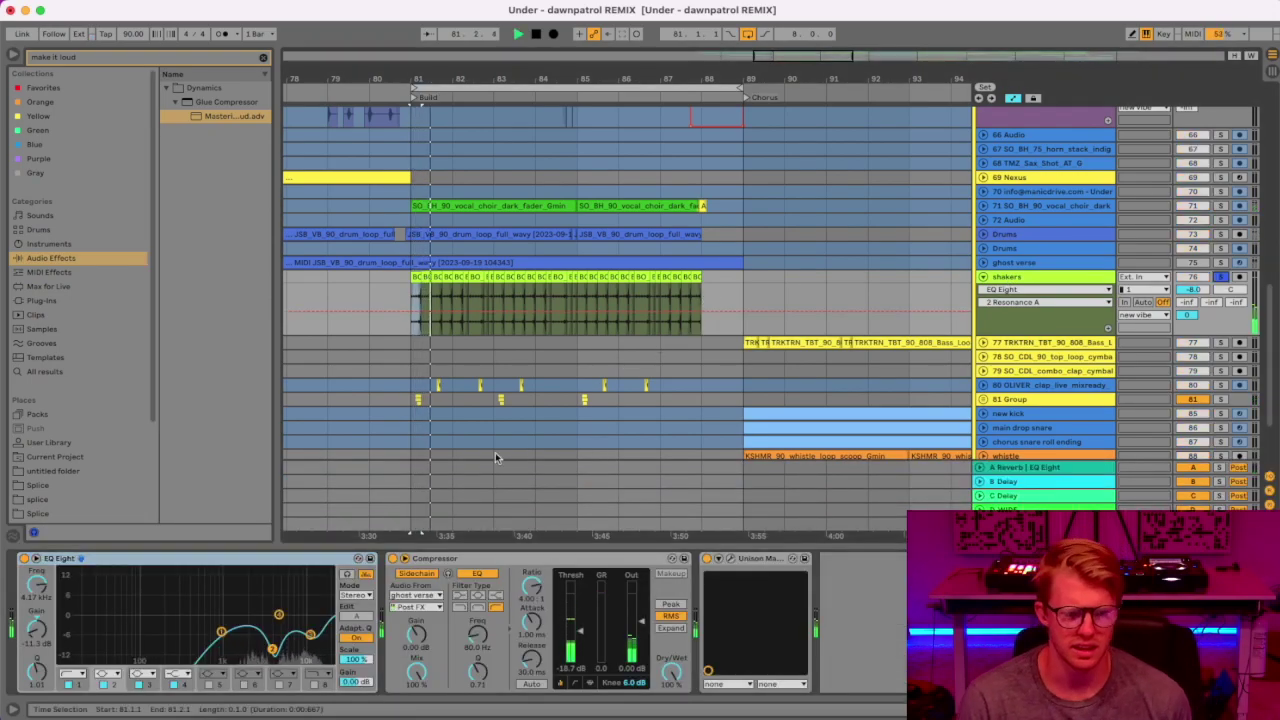
double_click(264, 602)
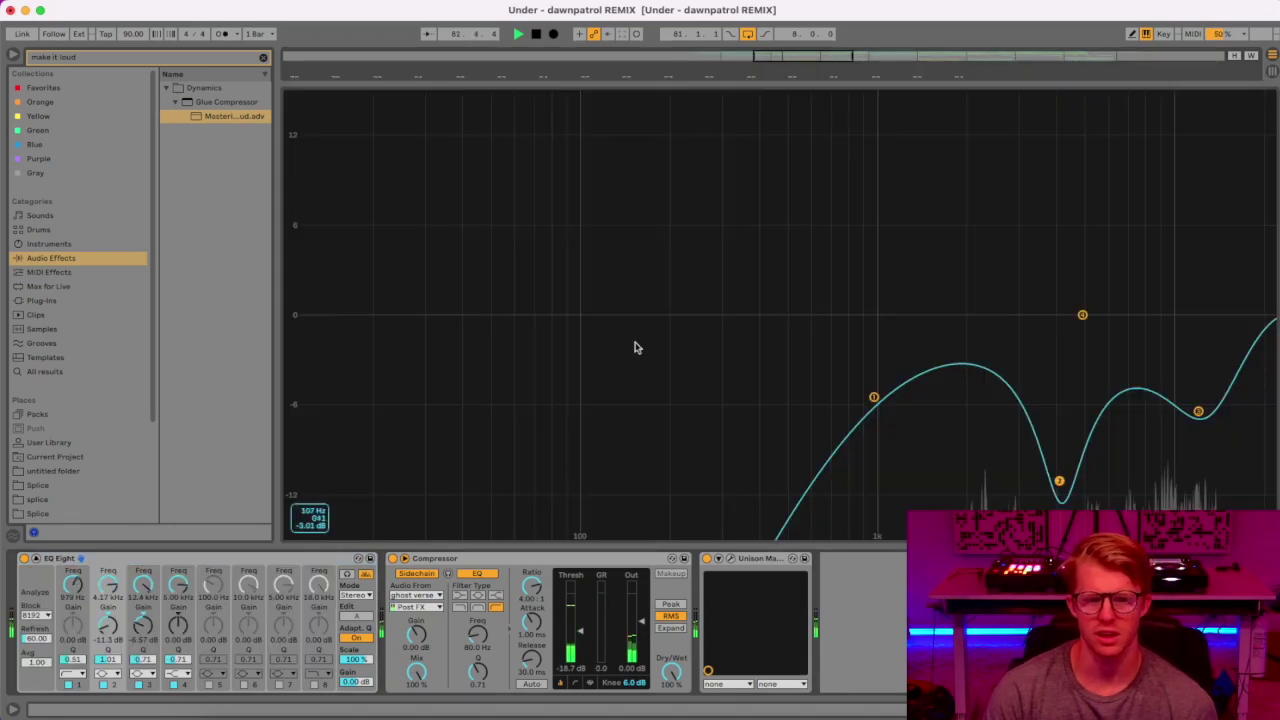
left_click(24, 558)
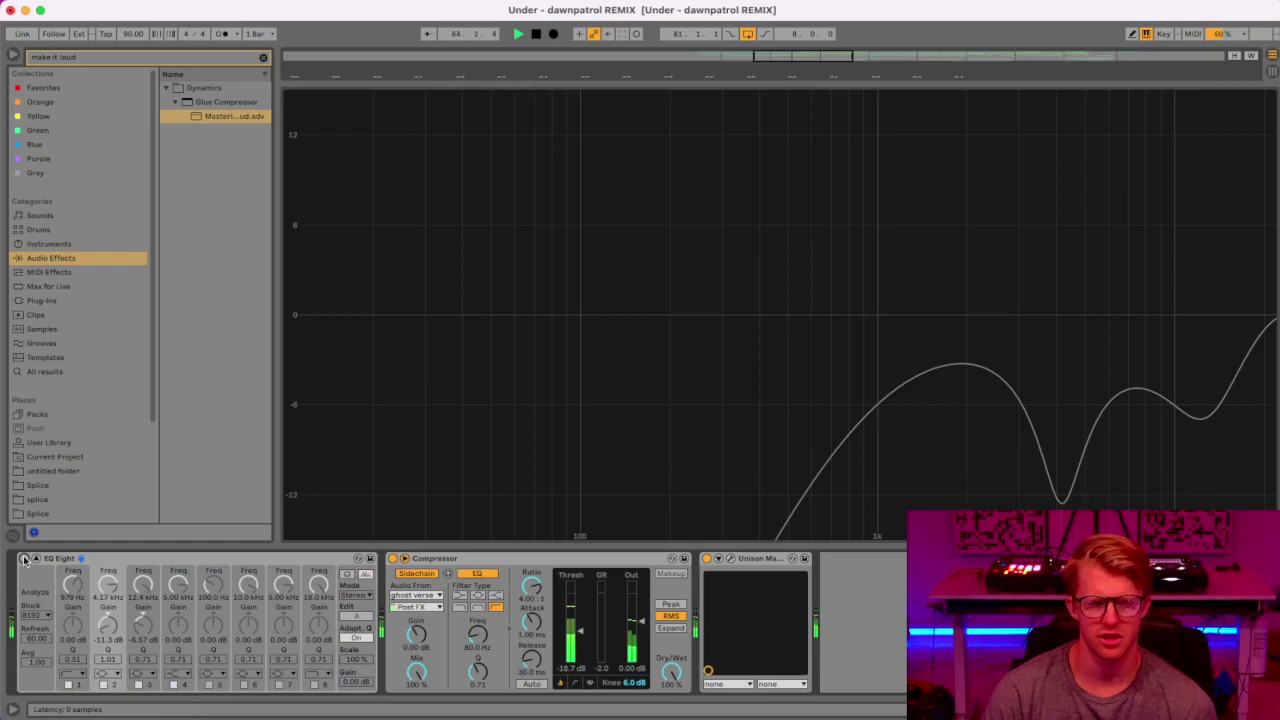
left_click(24, 558)
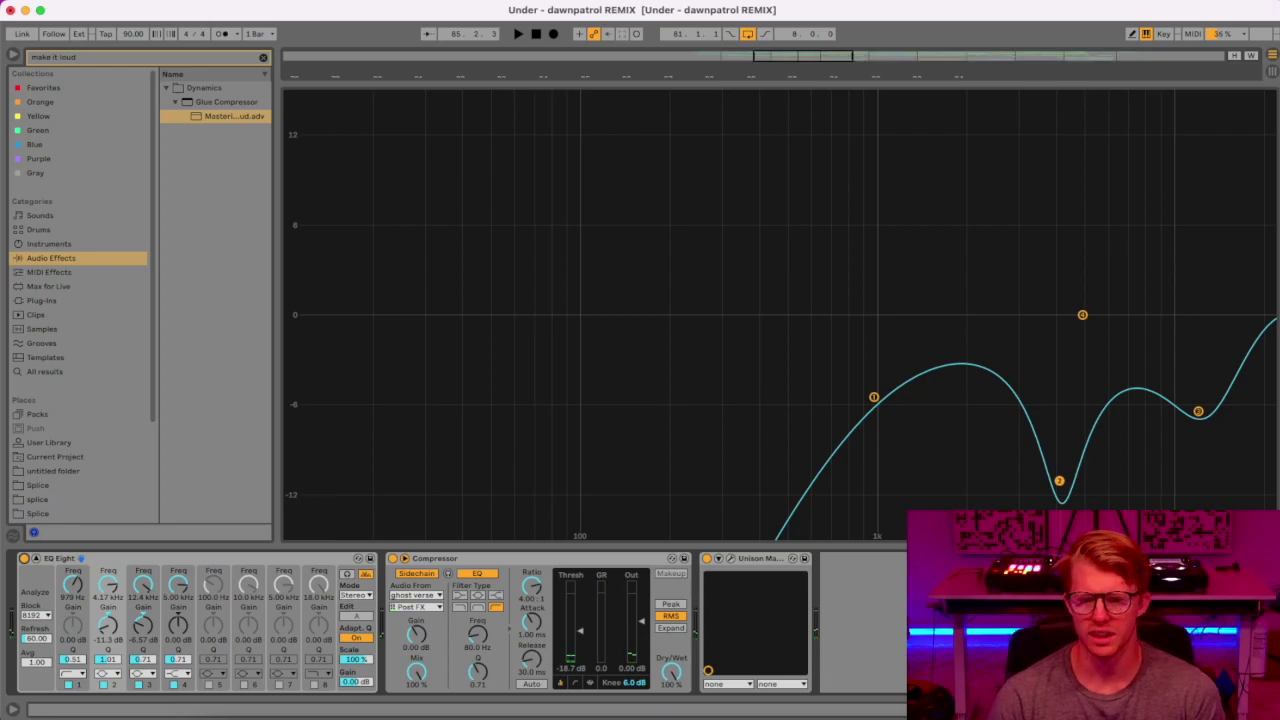
View the shakers' Unison Mangler plug-in settings, and close the plug-in window and the enlarged EQ display.
left_click(731, 559)
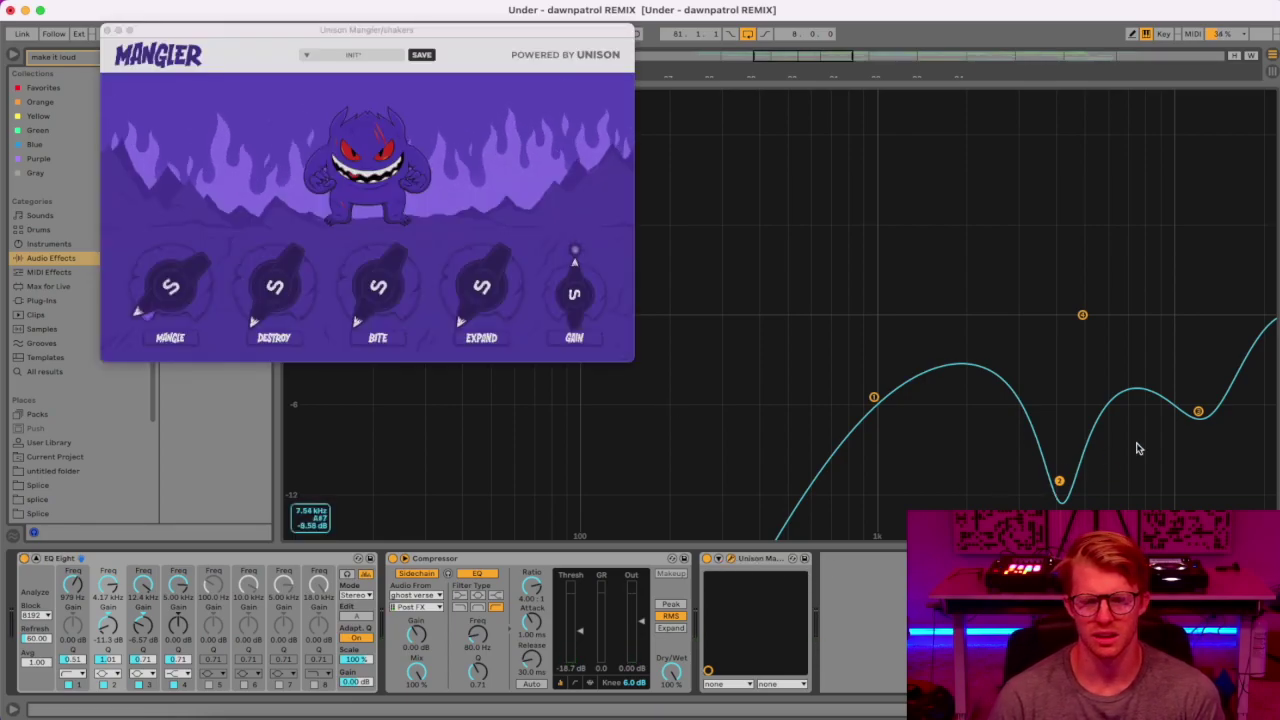
left_click(108, 30)
key("Escape")
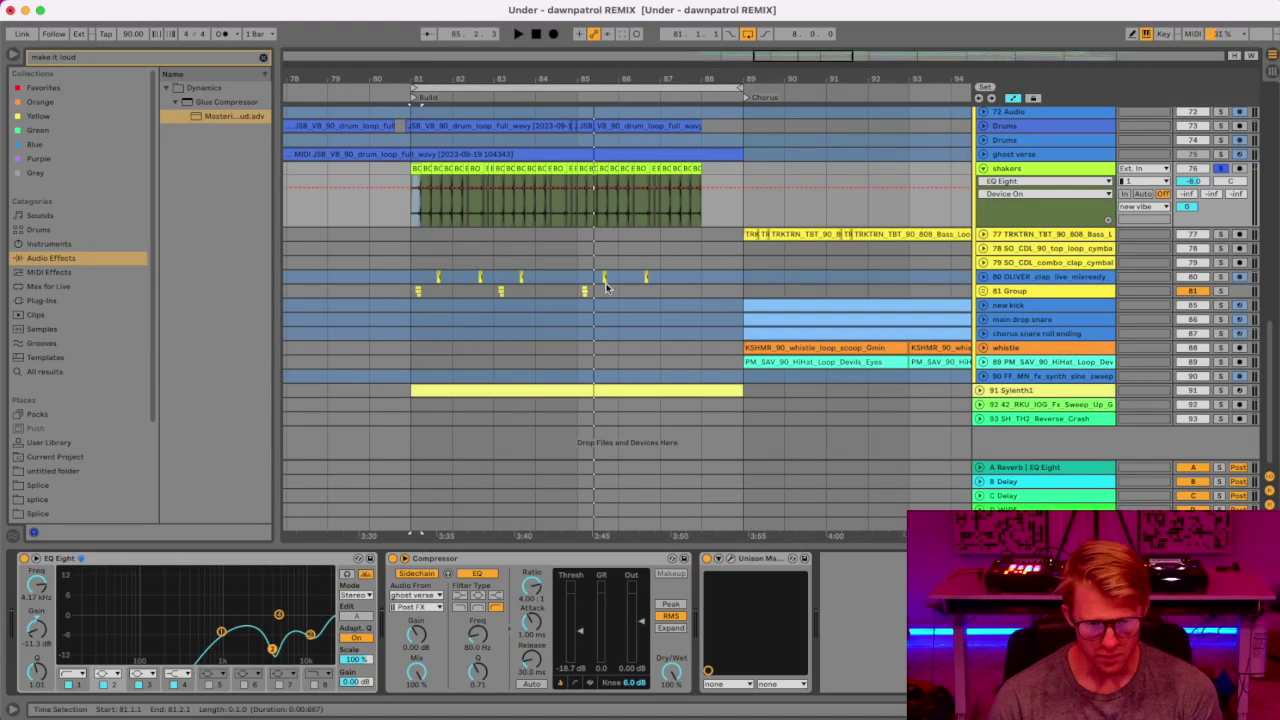
Unfold and solo the OLIVER clap track, and switch the solo to the 81 Group before clearing it.
left_click(983, 277)
left_click(1062, 278)
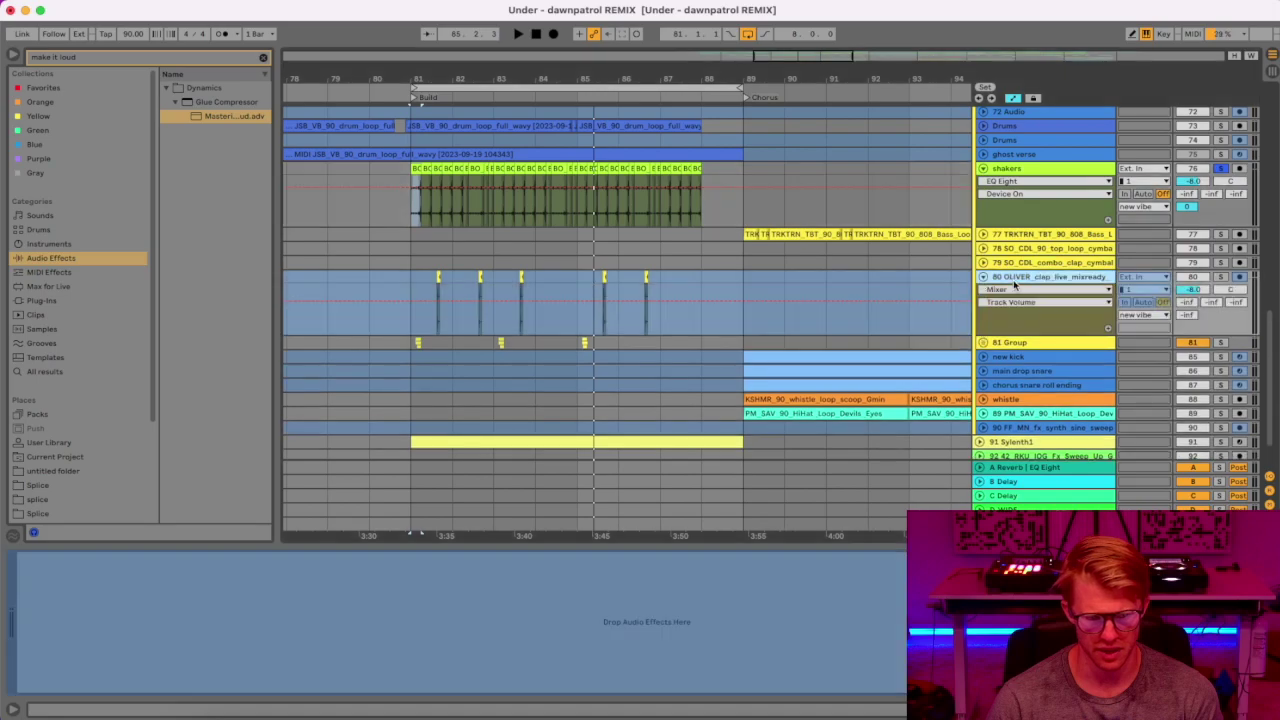
left_click(1219, 279)
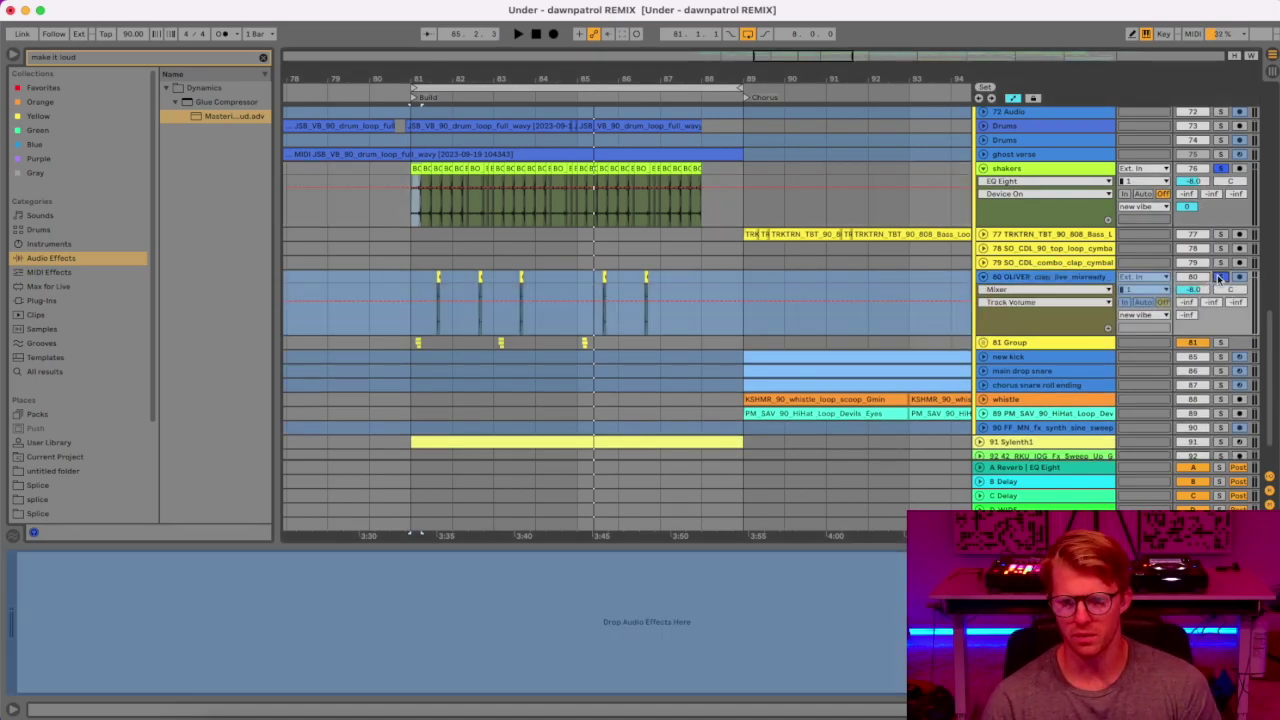
left_click(1219, 343)
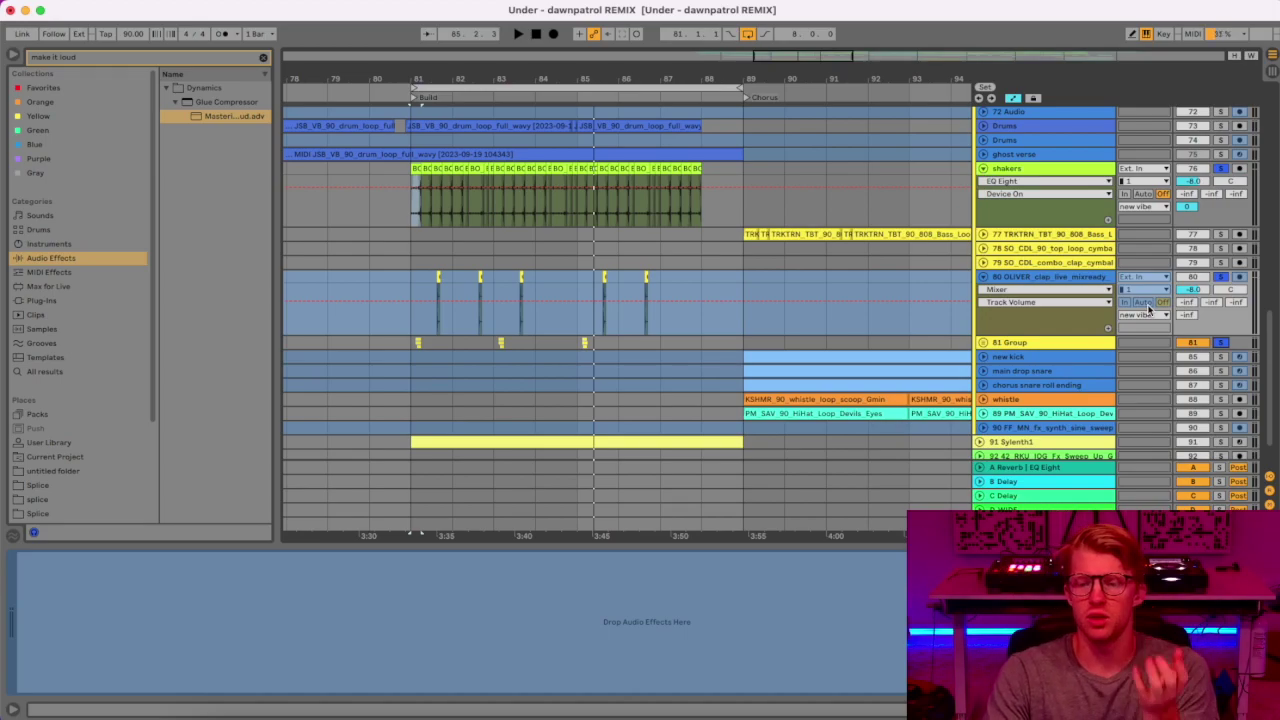
left_click(1219, 343)
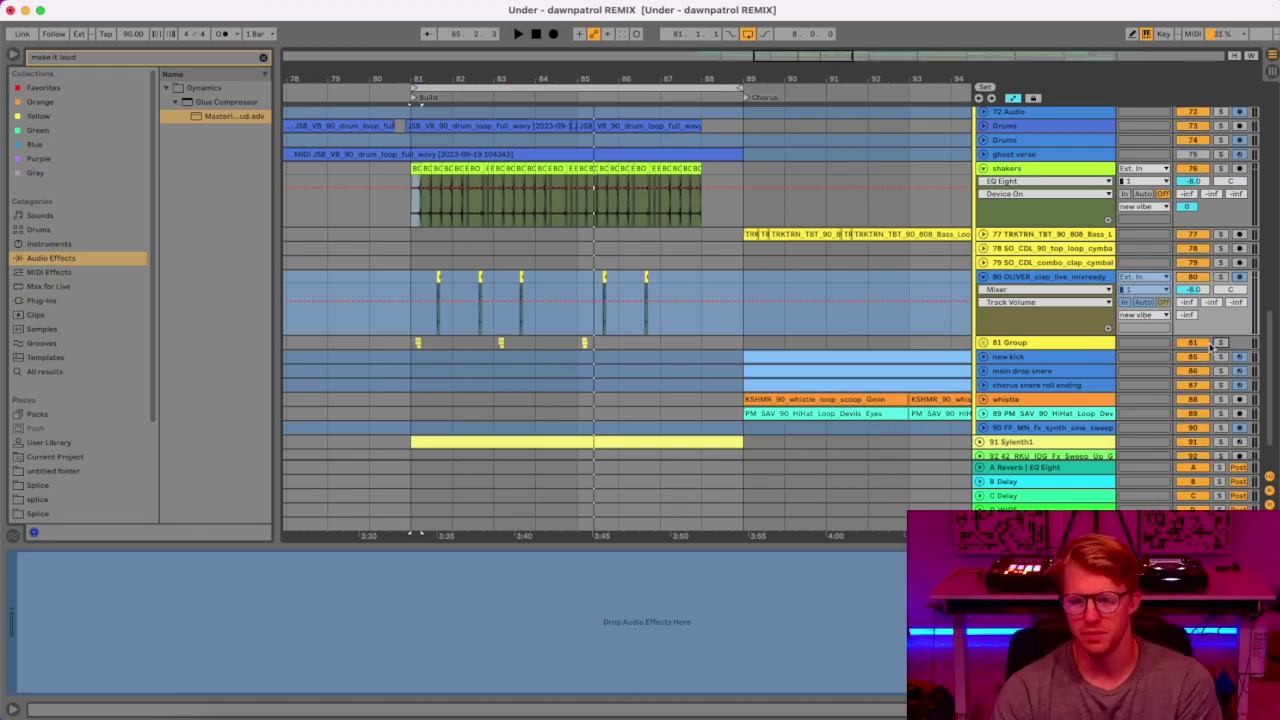
Mute the 81 Group, OLIVER clap and shakers tracks, and play the Build section from bar 81 without them.
left_click(1193, 343)
left_click(1192, 277)
left_click(1192, 277)
left_click(410, 291)
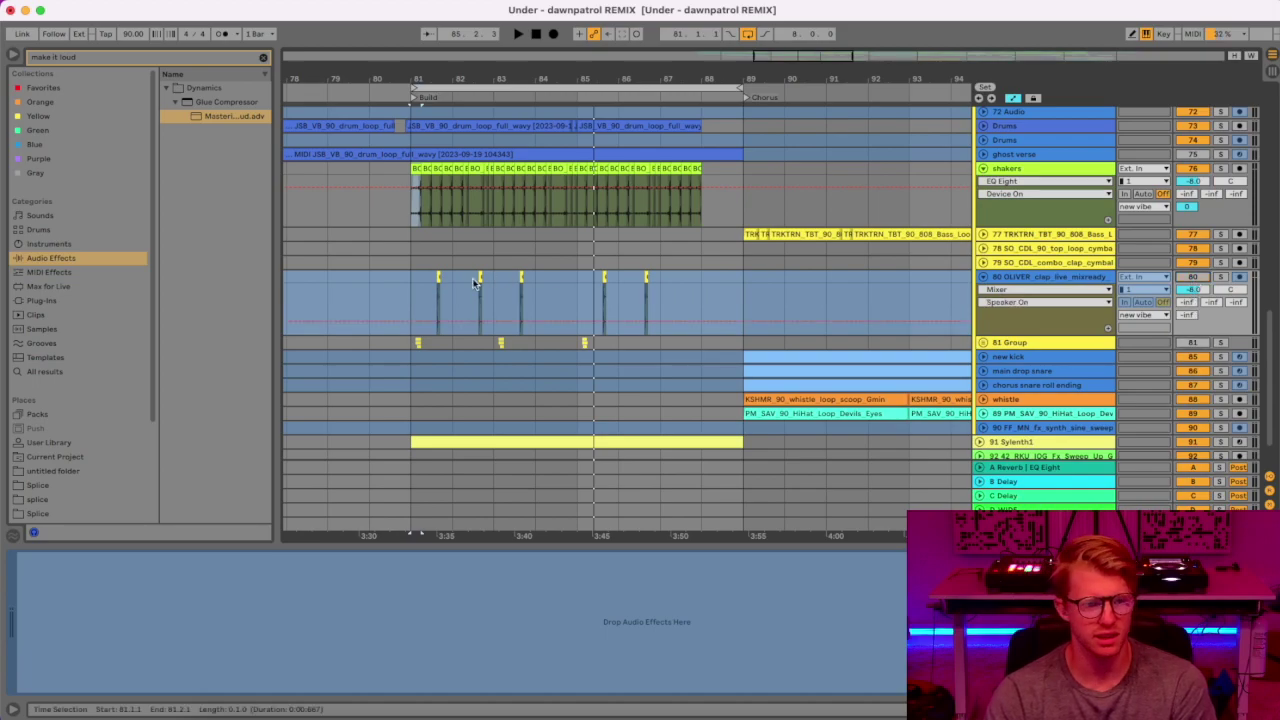
left_click(410, 287)
left_click(1188, 168)
key("space")
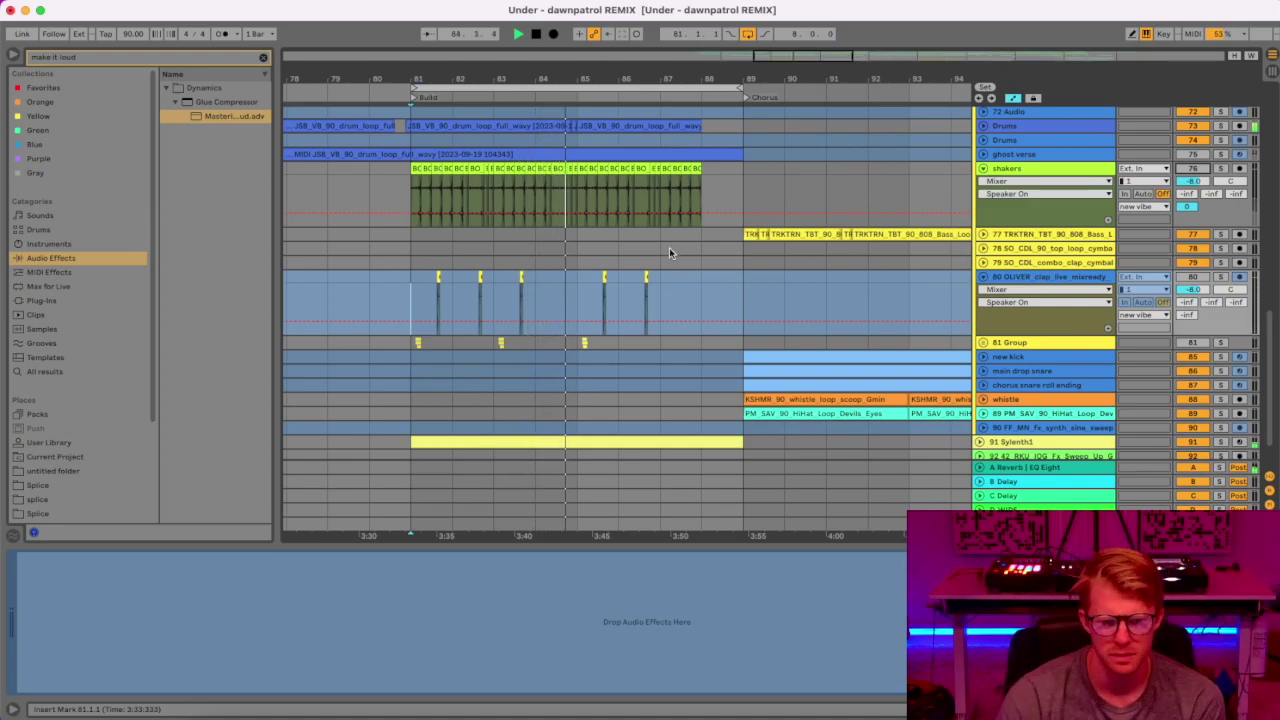
Stop playback and reactivate the muted shakers and OLIVER clap tracks.
key("space")
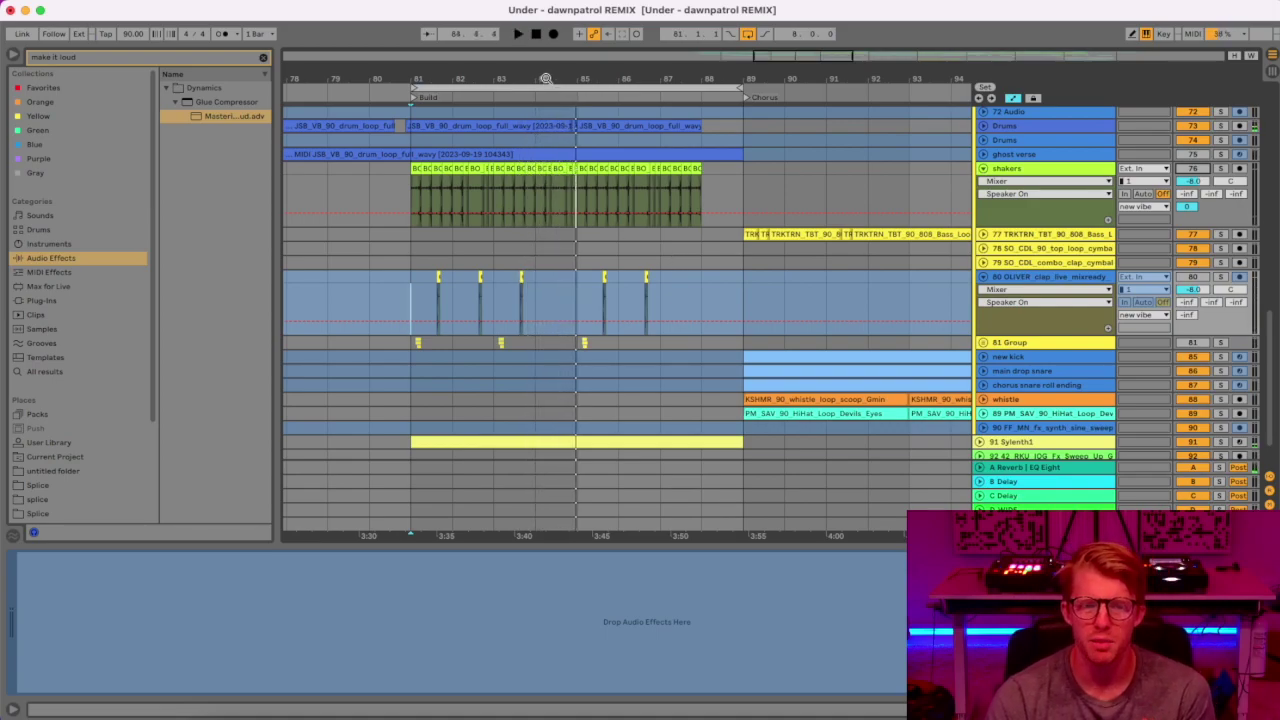
scroll(626, 227, "left", 3)
scroll(626, 227, "left", 5)
left_click_drag(678, 200, 352, 171)
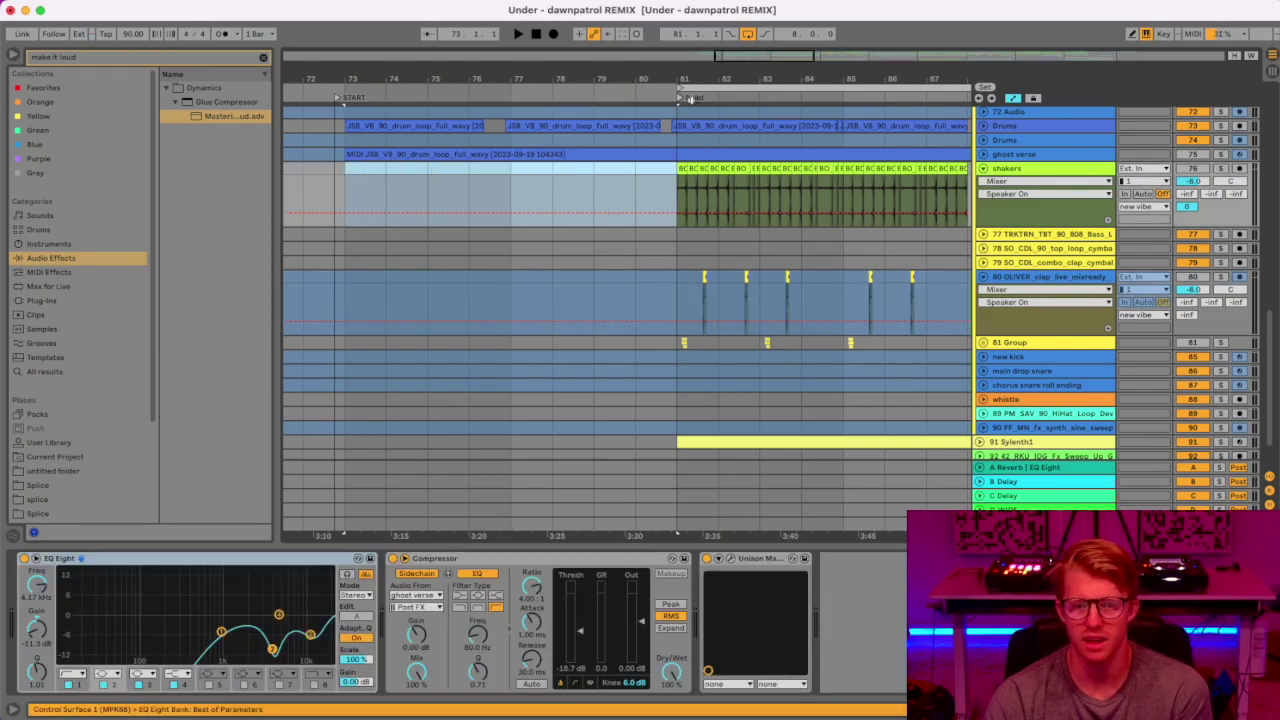
scroll(476, 84, "right", 5)
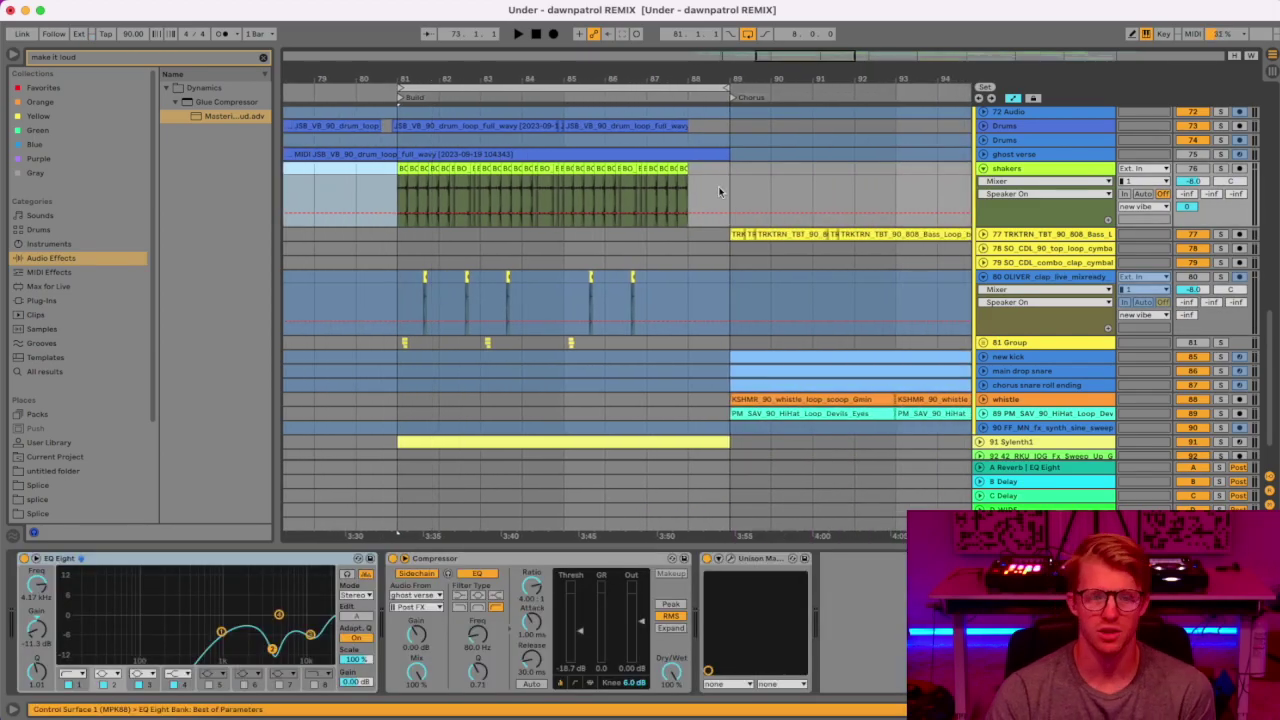
left_click(1198, 169)
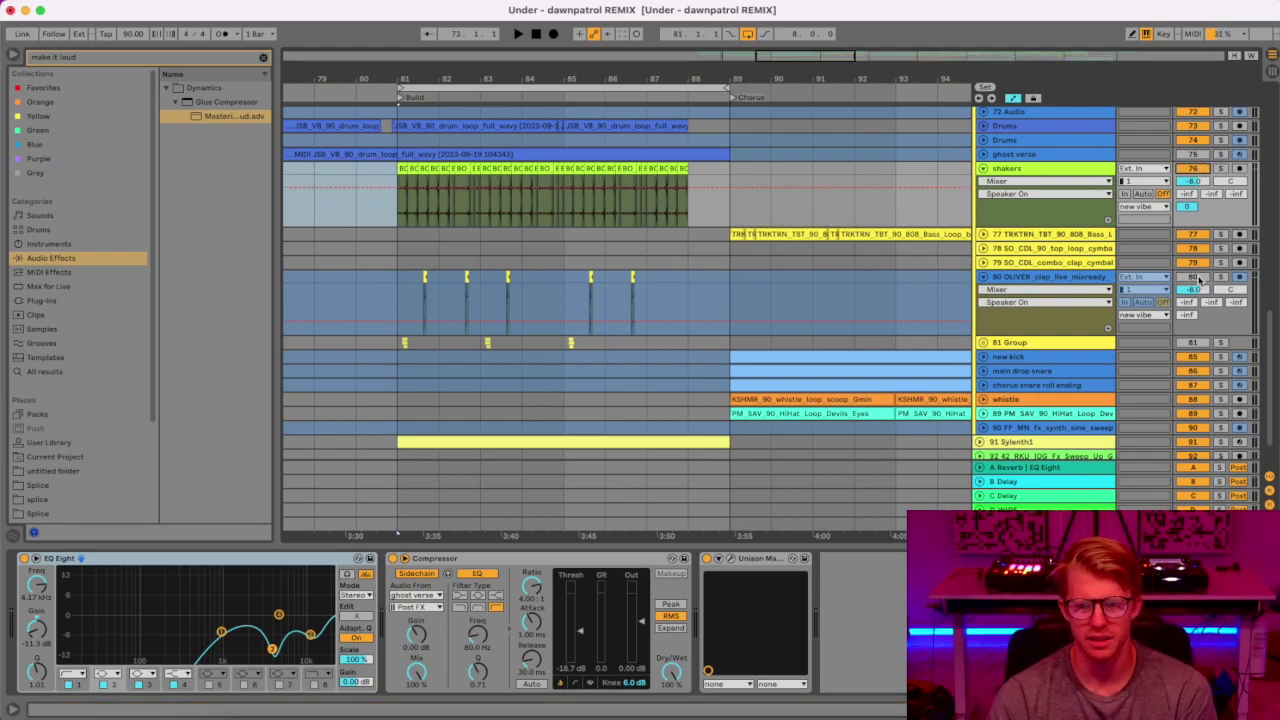
left_click(1087, 279)
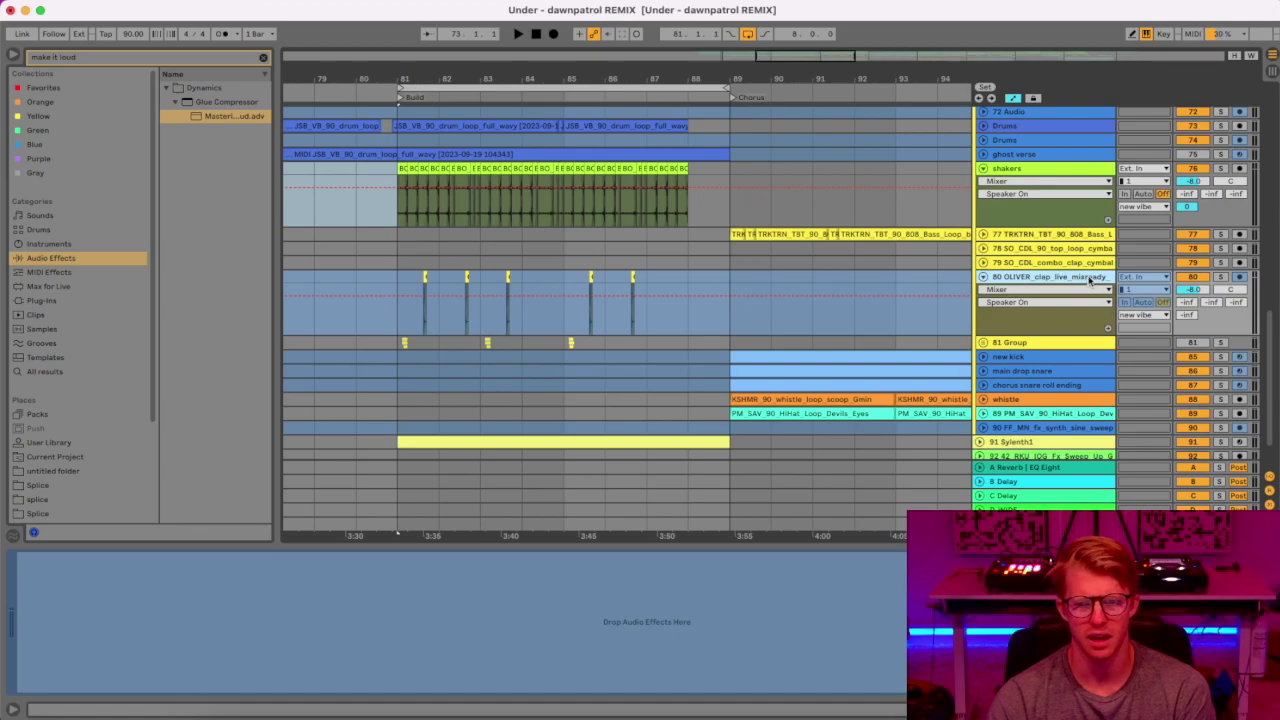
Solo the OLIVER clap track, play its first clap in bar 81, and examine the clip's waveform up close.
left_click_drag(425, 78, 615, 190)
left_click(1220, 277)
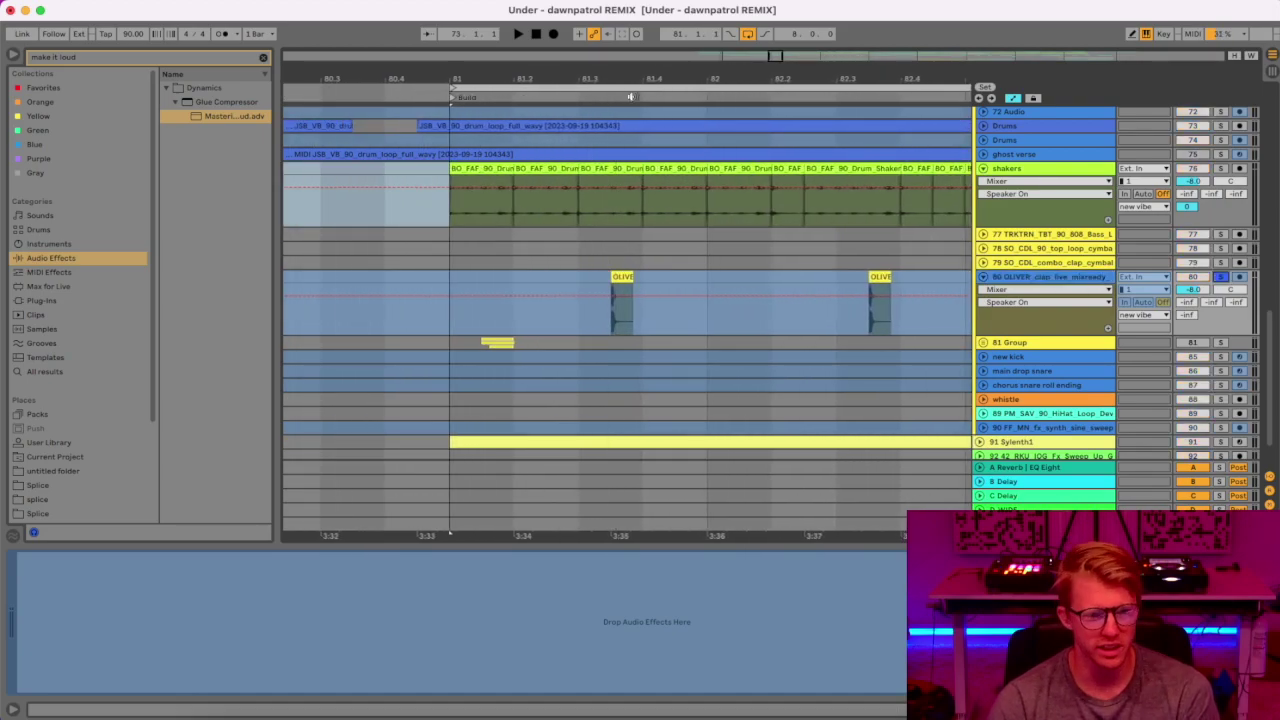
left_click_drag(630, 84, 617, 253)
key("space")
key("space")
left_click_drag(601, 75, 611, 358)
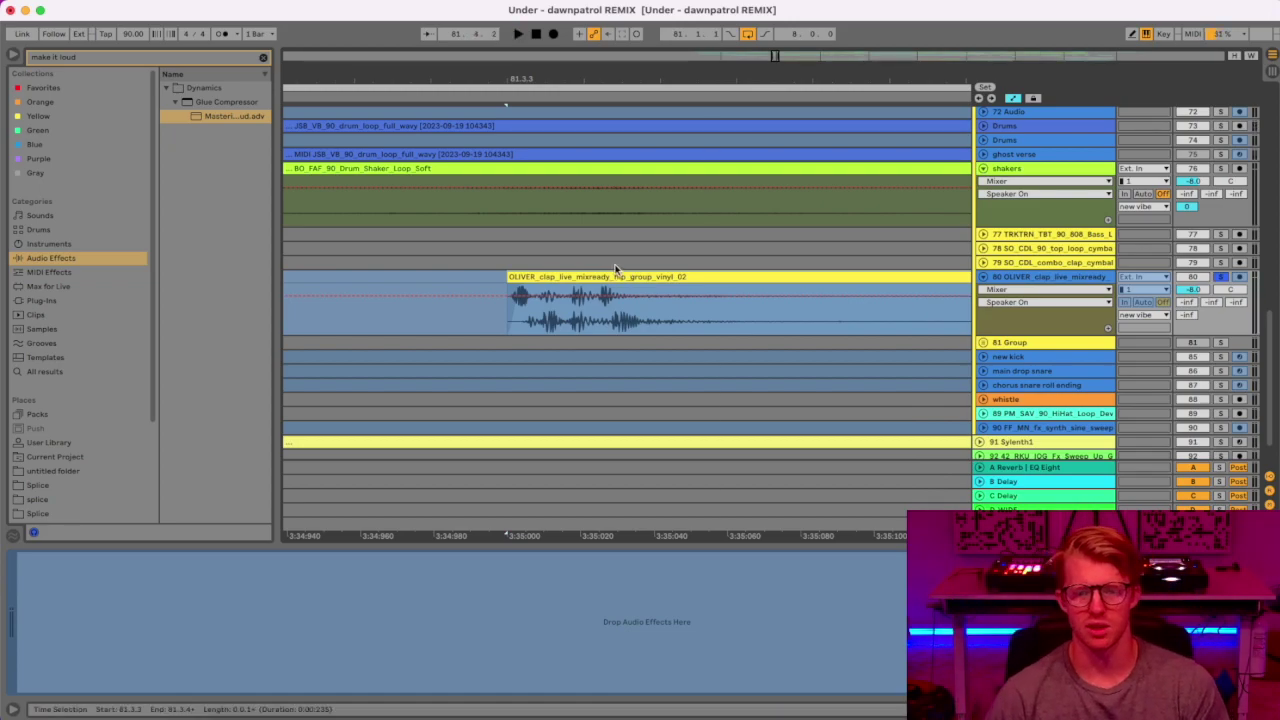
left_click_drag(618, 84, 549, 25)
Change the arrangement's fixed grid to 1/8 while working on the OLIVER clap track.
scroll(453, 275, "down", 6)
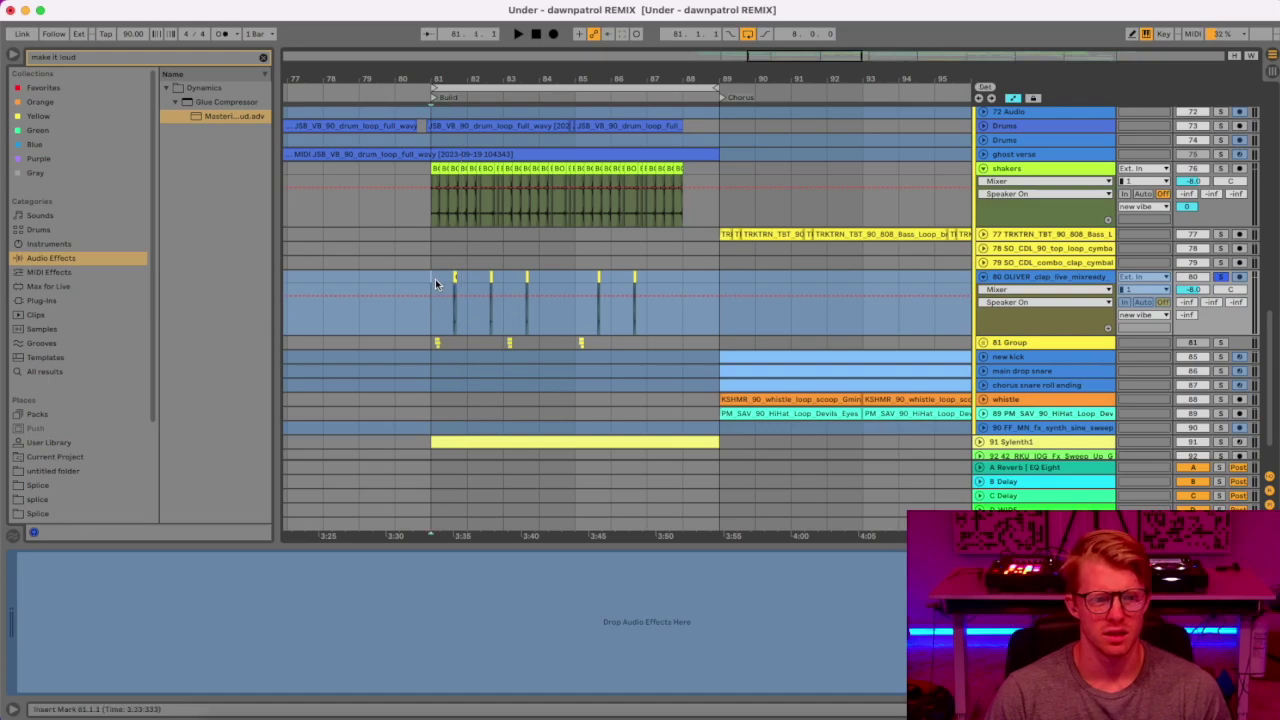
scroll(453, 275, "up", 5)
scroll(450, 243, "down", 1)
right_click(425, 284)
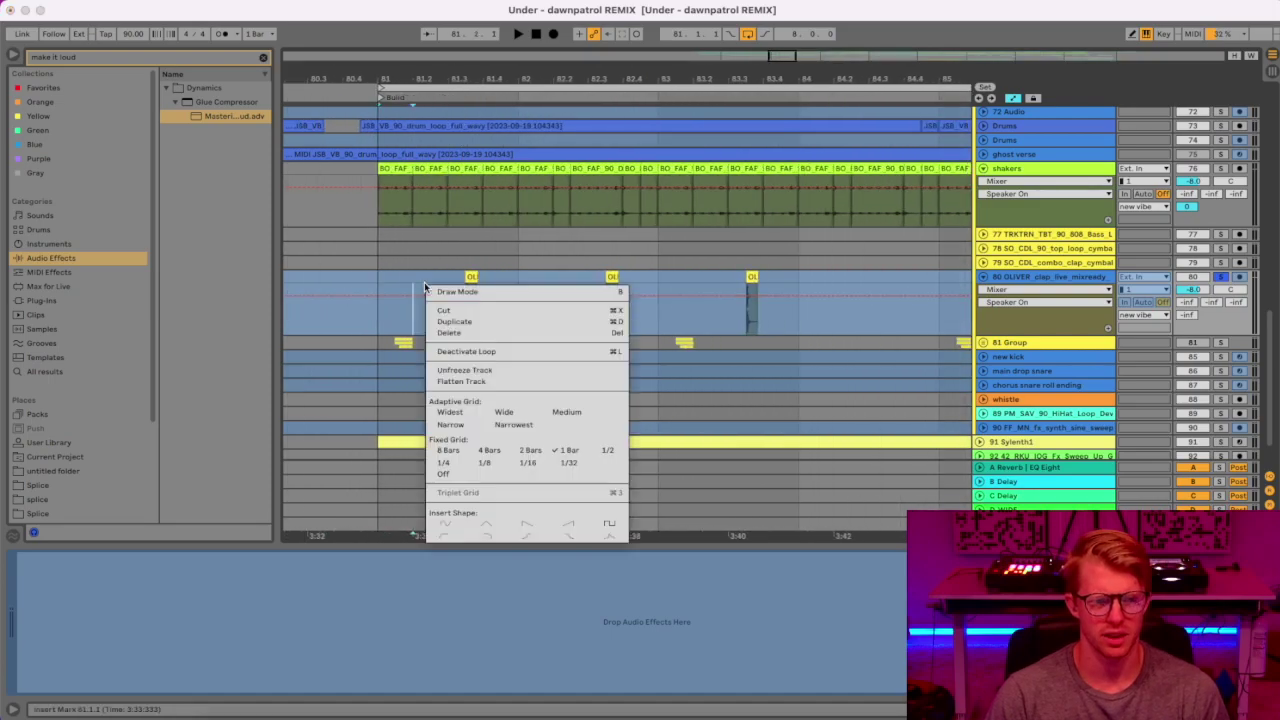
left_click(483, 460)
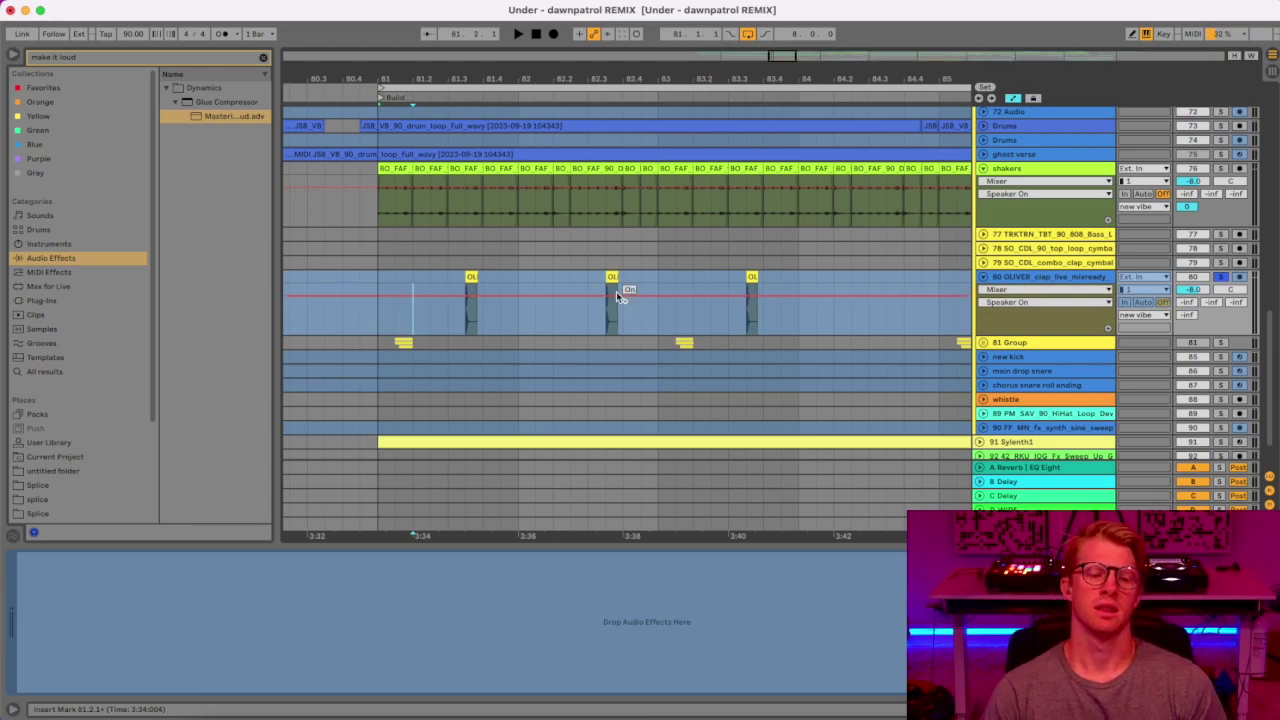
Clear the OLIVER clap solo and play the Build section from bar 81 with the shakers and claps active.
left_click_drag(755, 59, 405, 74)
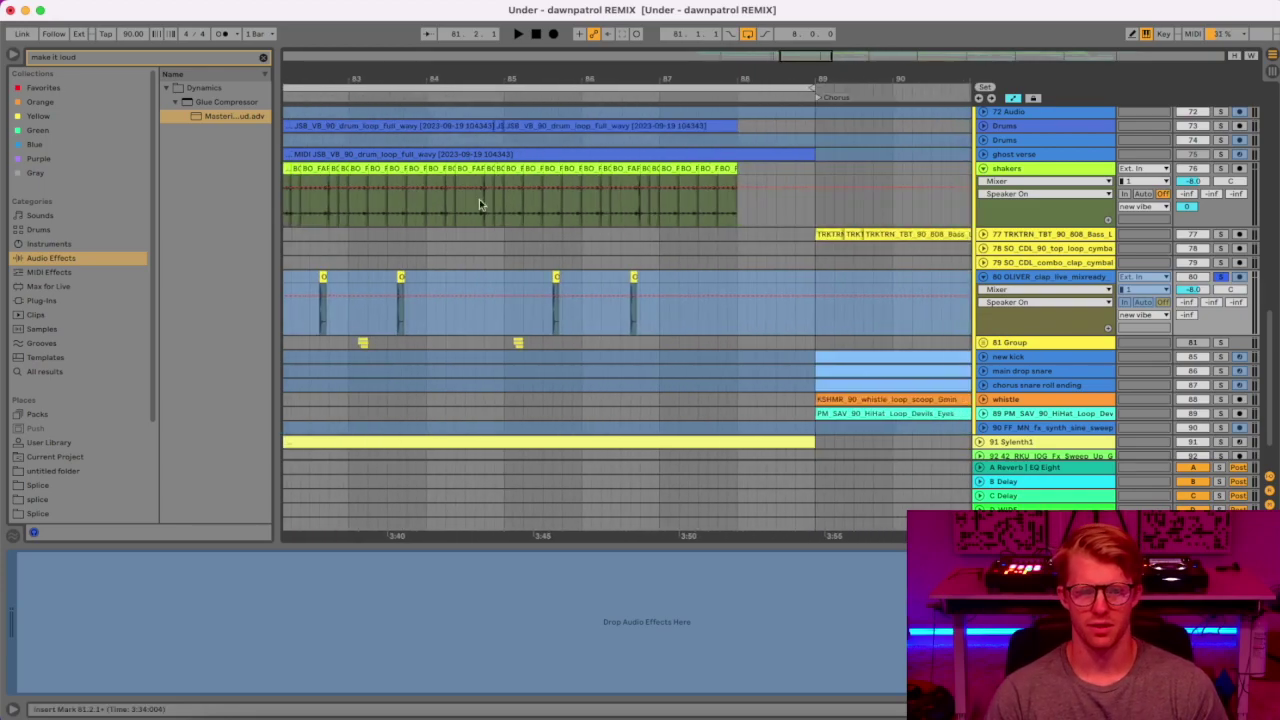
left_click_drag(509, 74, 565, 75)
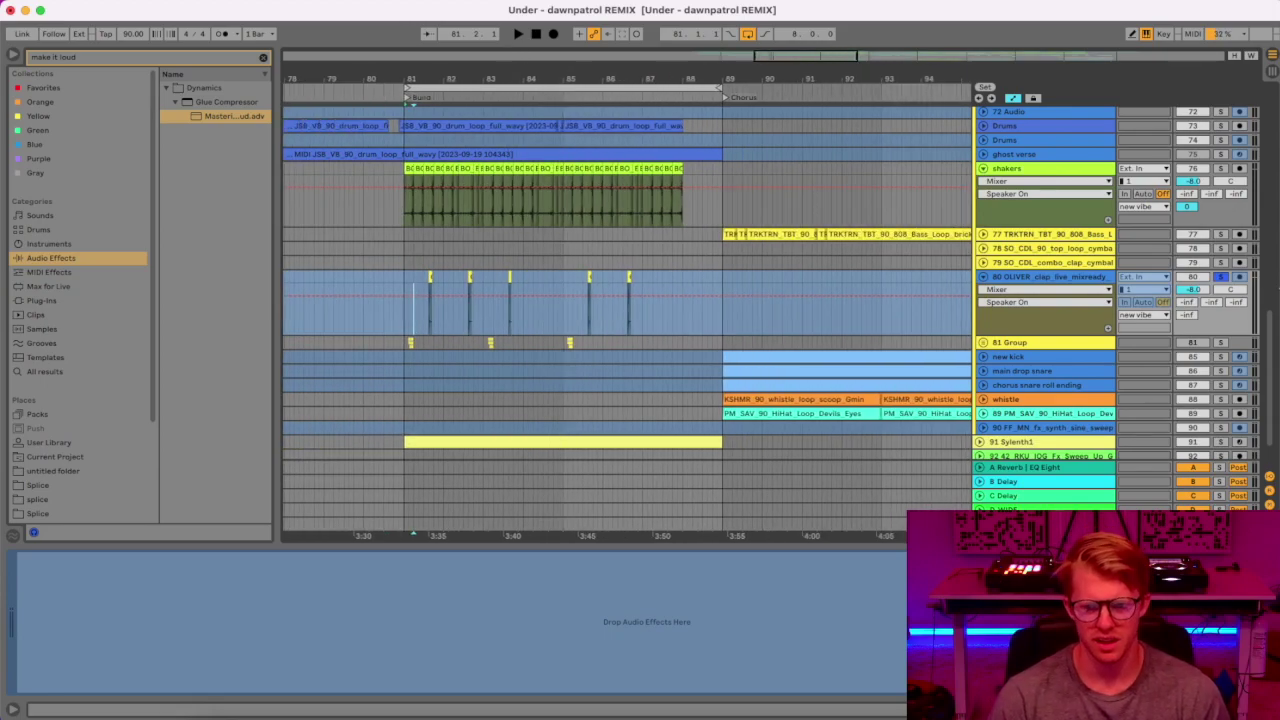
left_click(1221, 277)
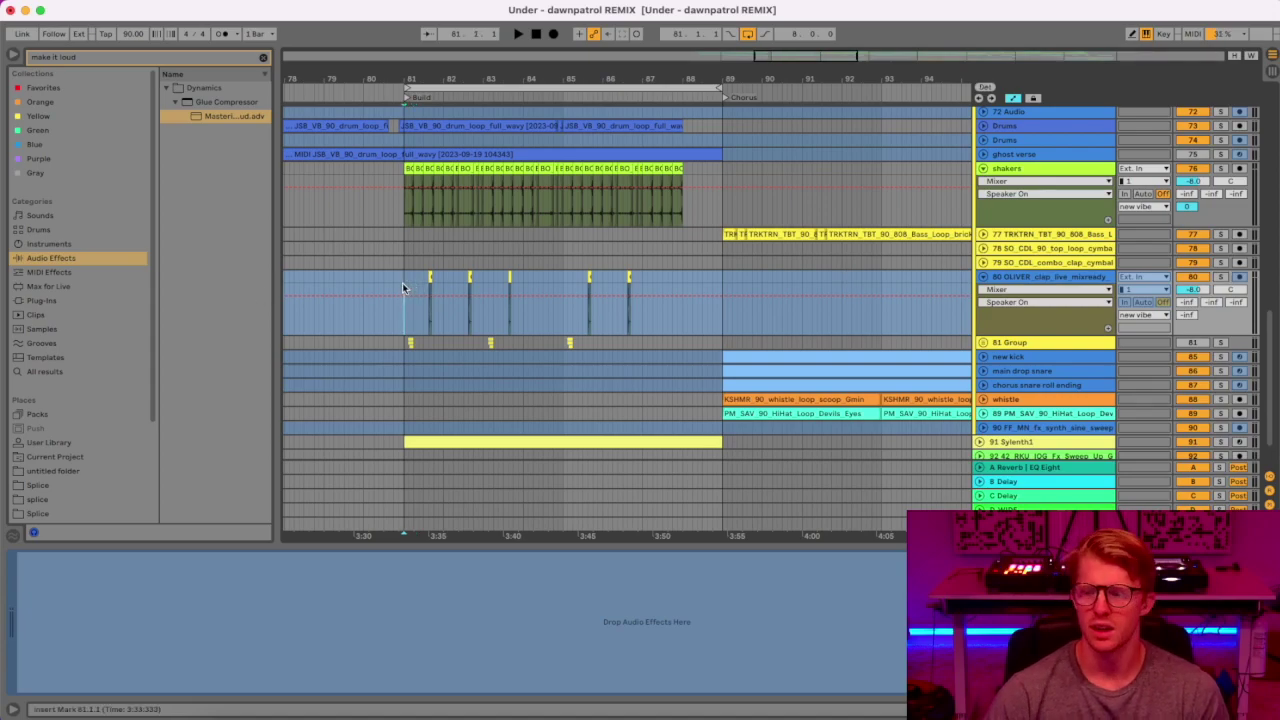
key("space")
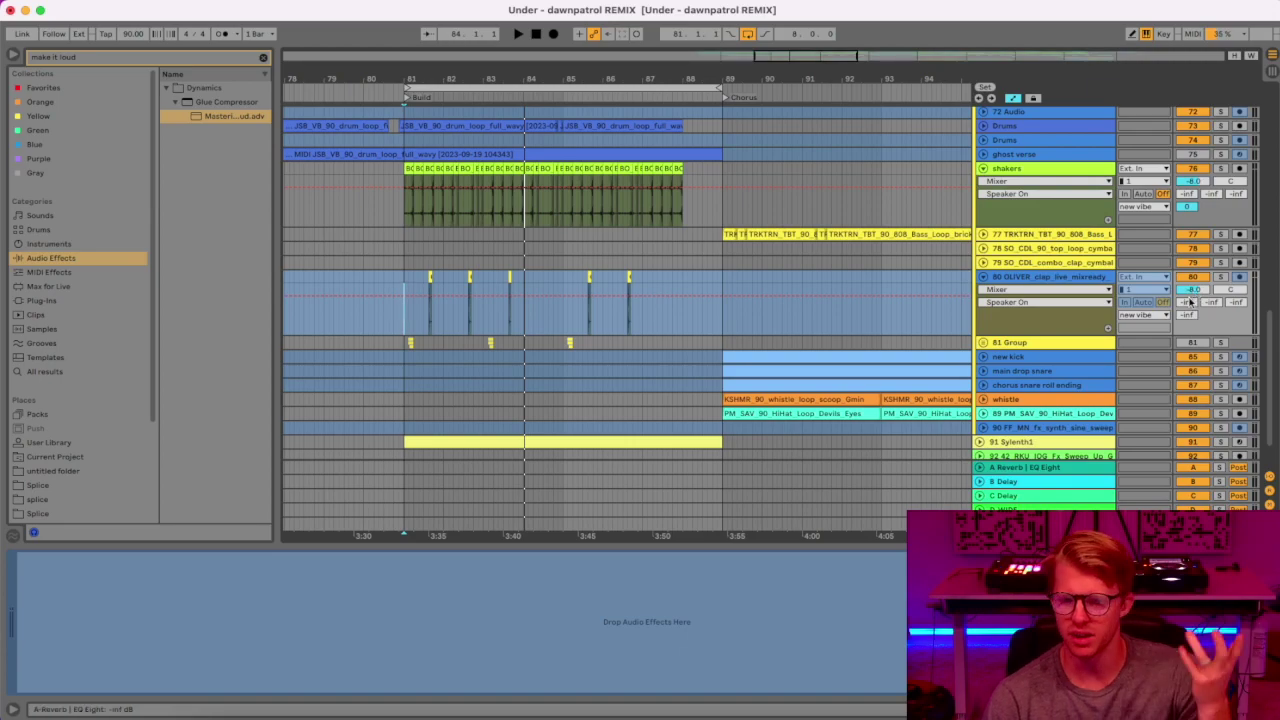
Reactivate the muted 81 Group and unfold it to show its three clap tracks.
left_click(1072, 343)
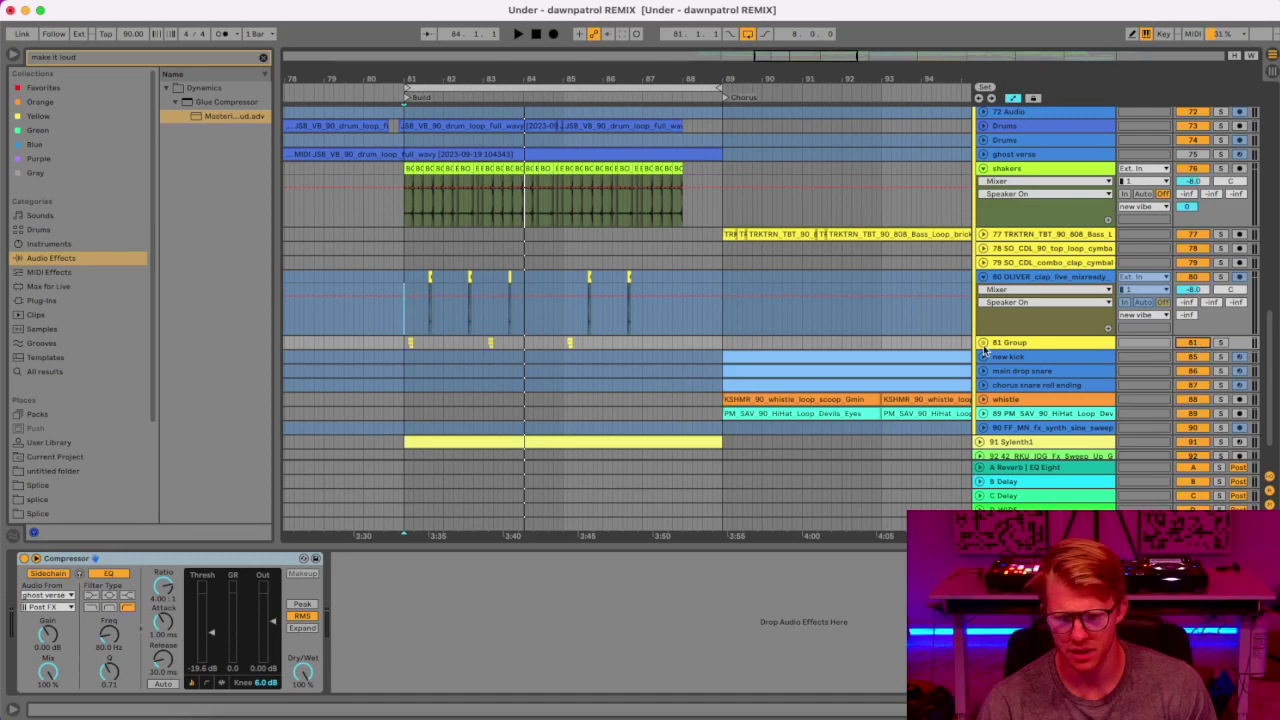
left_click(983, 344)
left_click_drag(421, 76, 403, 140)
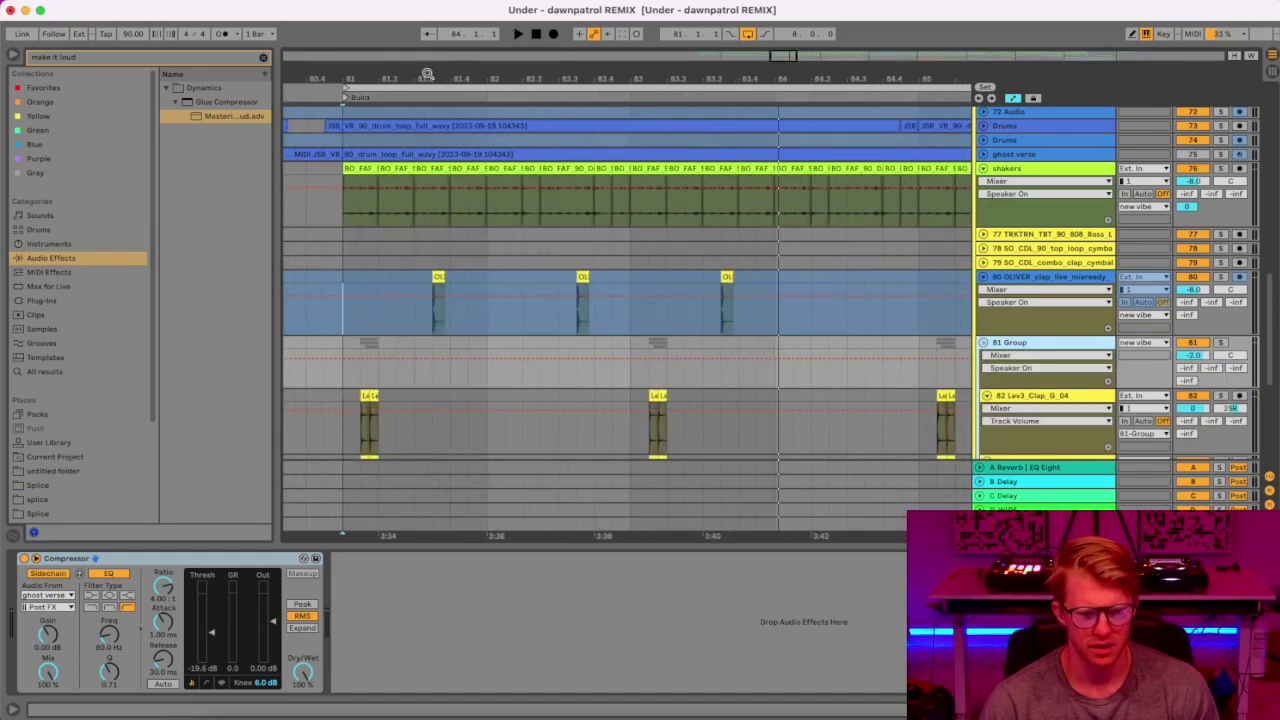
scroll(530, 318, "down", 4)
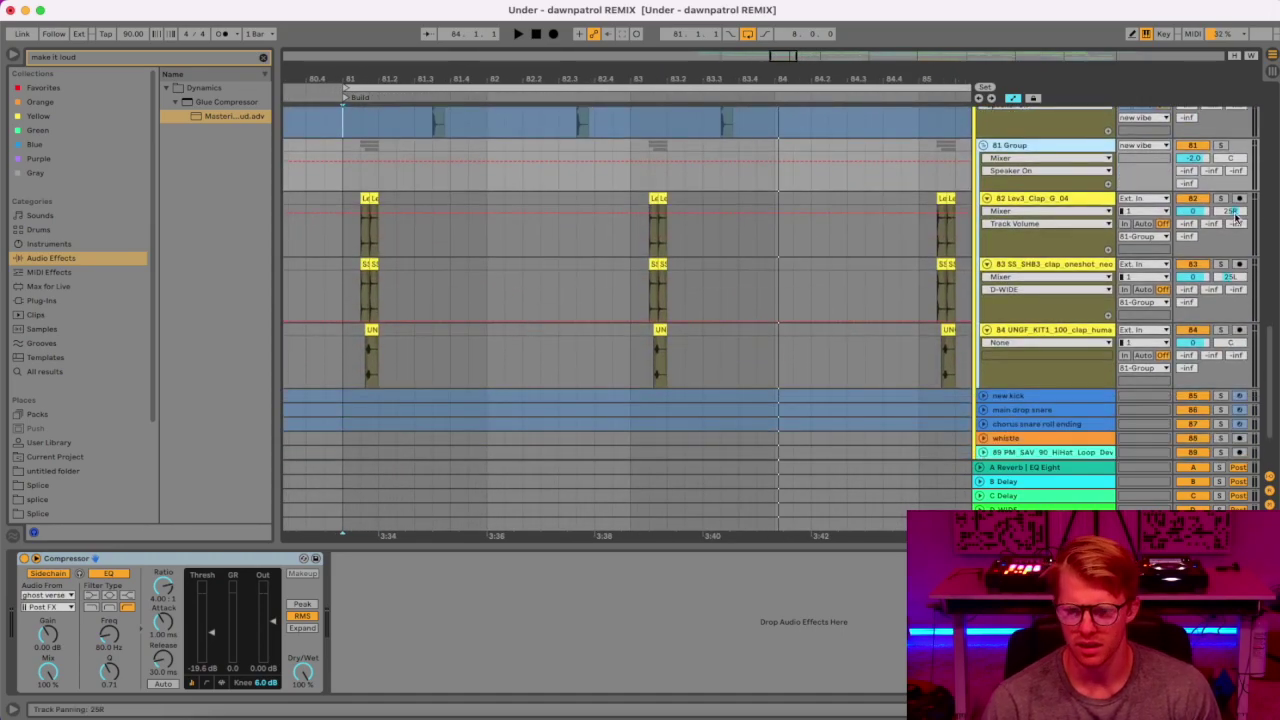
Solo the 81 Group and play its layered claps from bar 81.
left_click(1219, 146)
key("space")
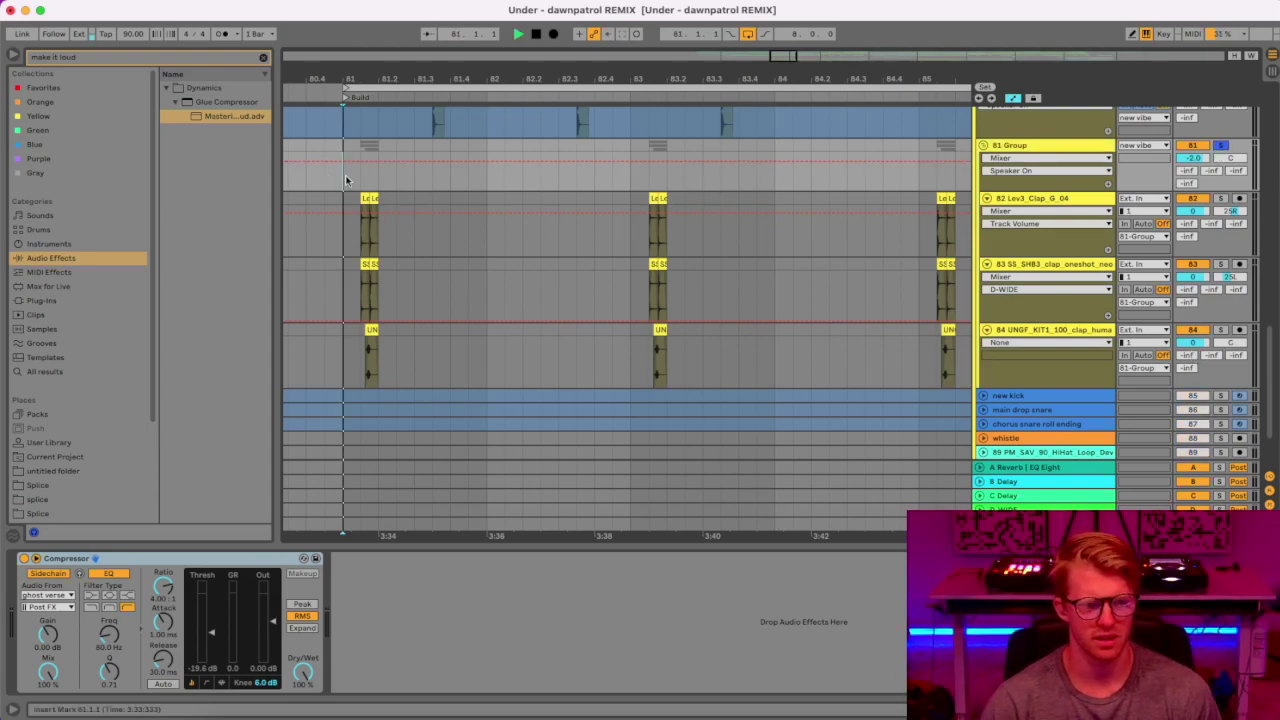
key("space")
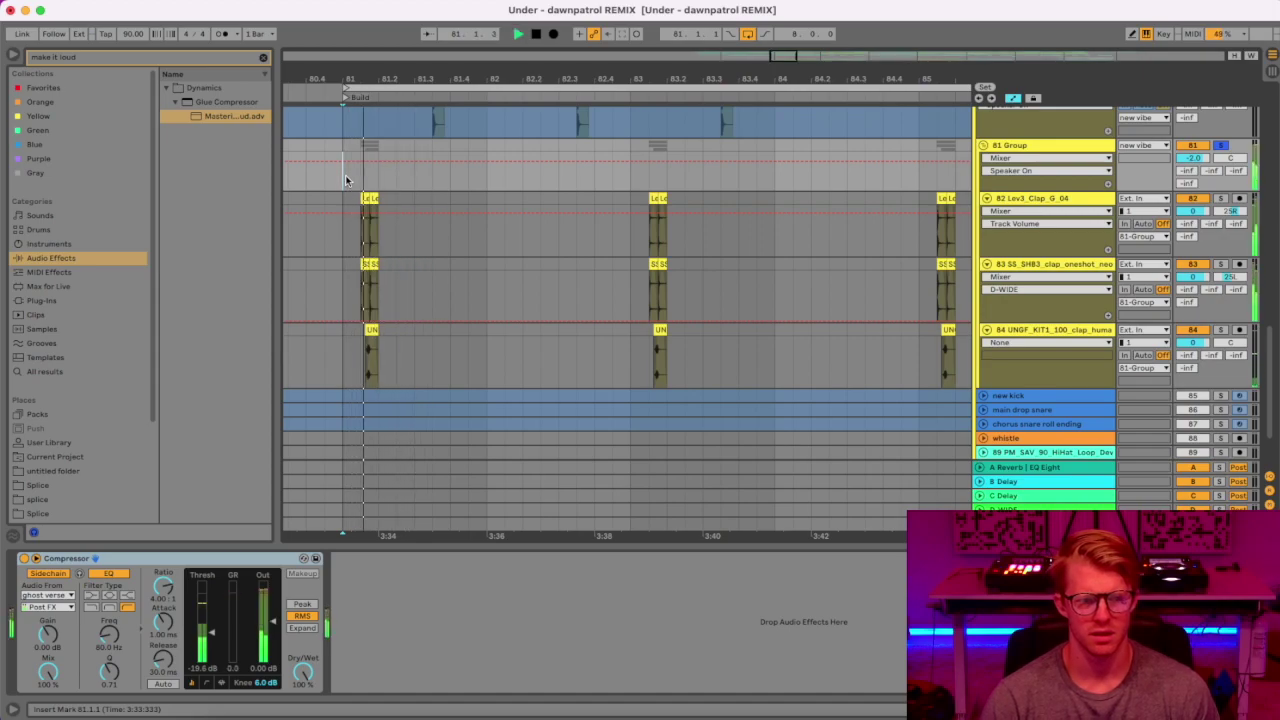
key("space")
Mute the UNGF_KIT1 human clap track, play the layered clap without it, and reactivate it to compare.
left_click_drag(356, 84, 449, 130)
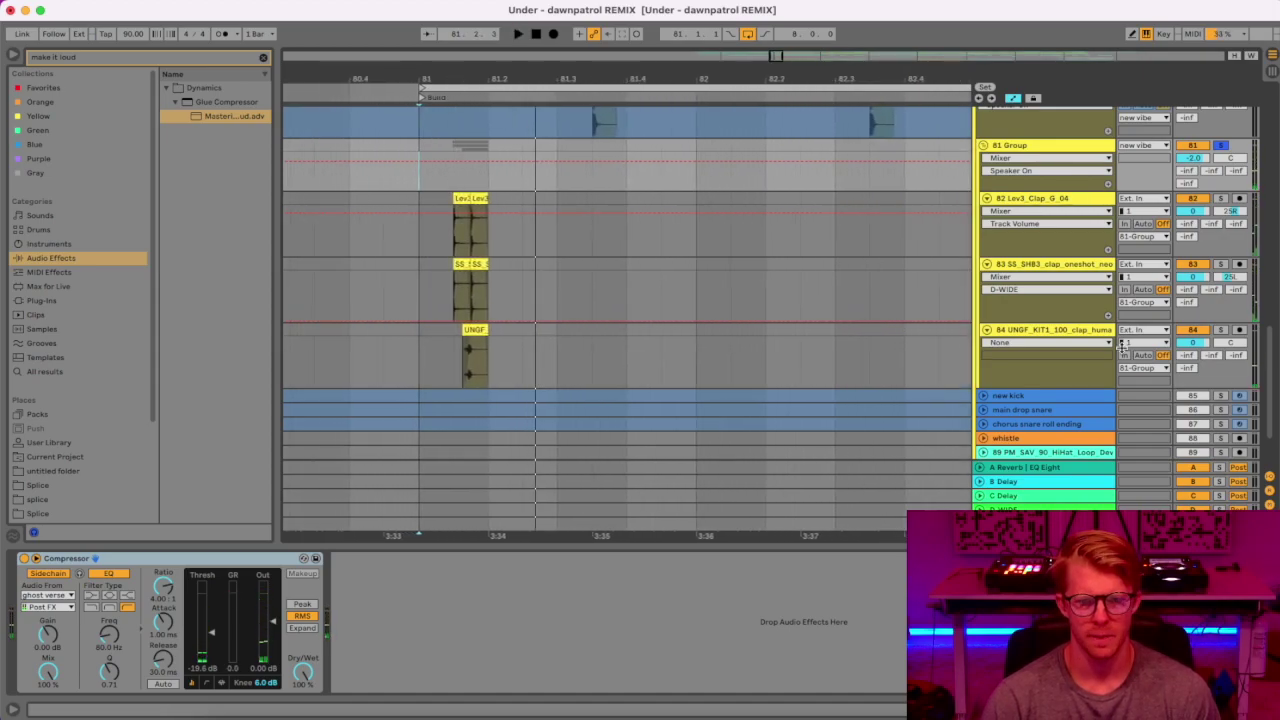
left_click(1191, 330)
key("space")
key("space")
left_click(1188, 331)
key("space")
key("space")
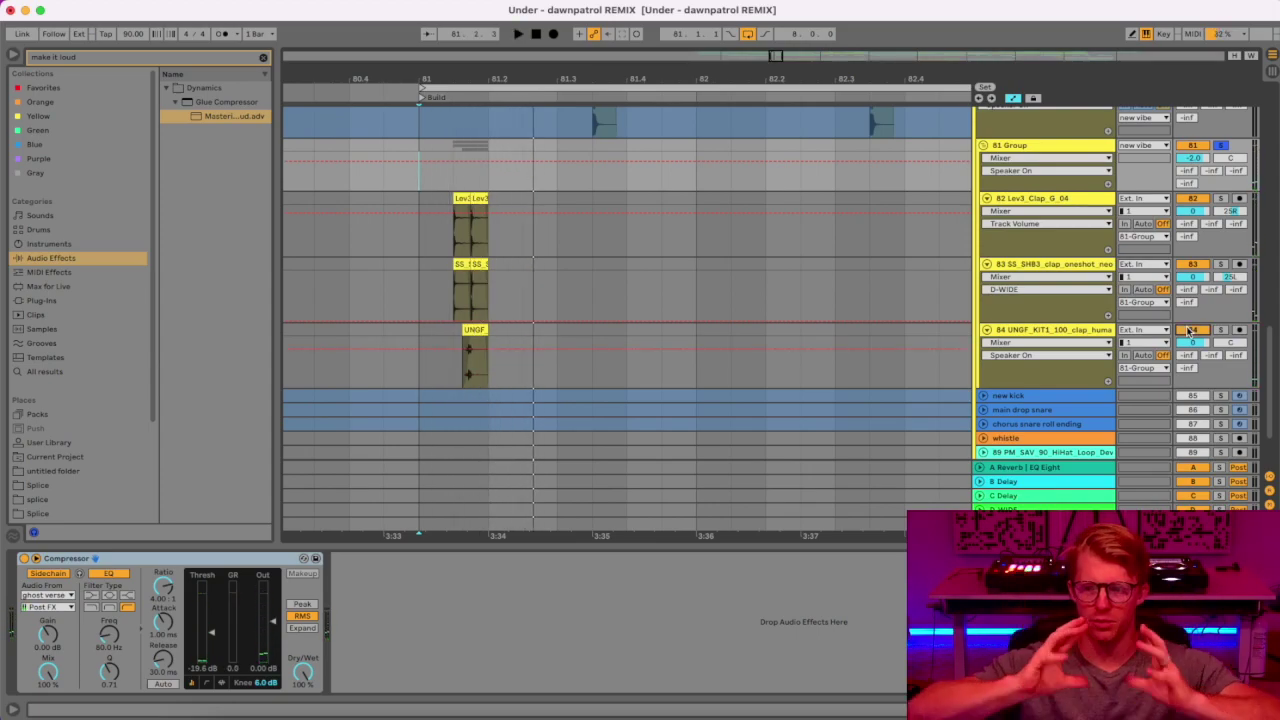
Examine the timing offsets between the layered clap waveforms around 81.1.3, and fold the 81 Group.
scroll(462, 112, "up", 10)
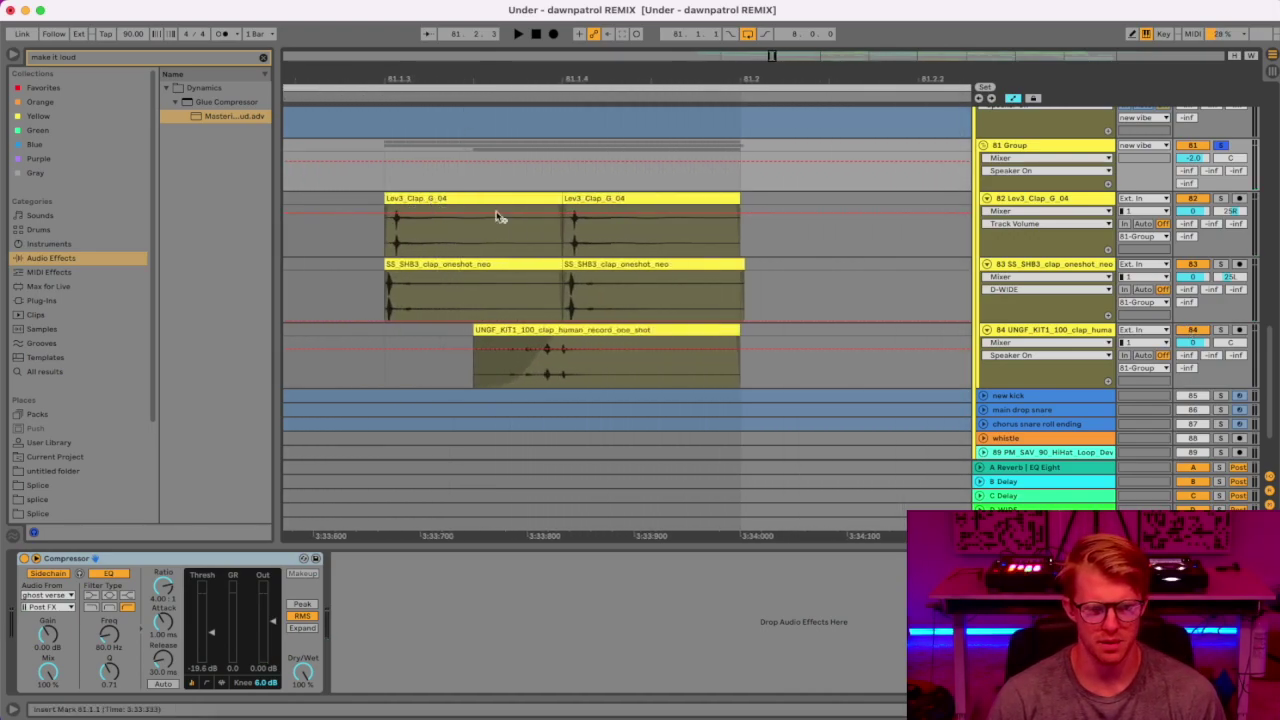
left_click_drag(384, 76, 444, 180)
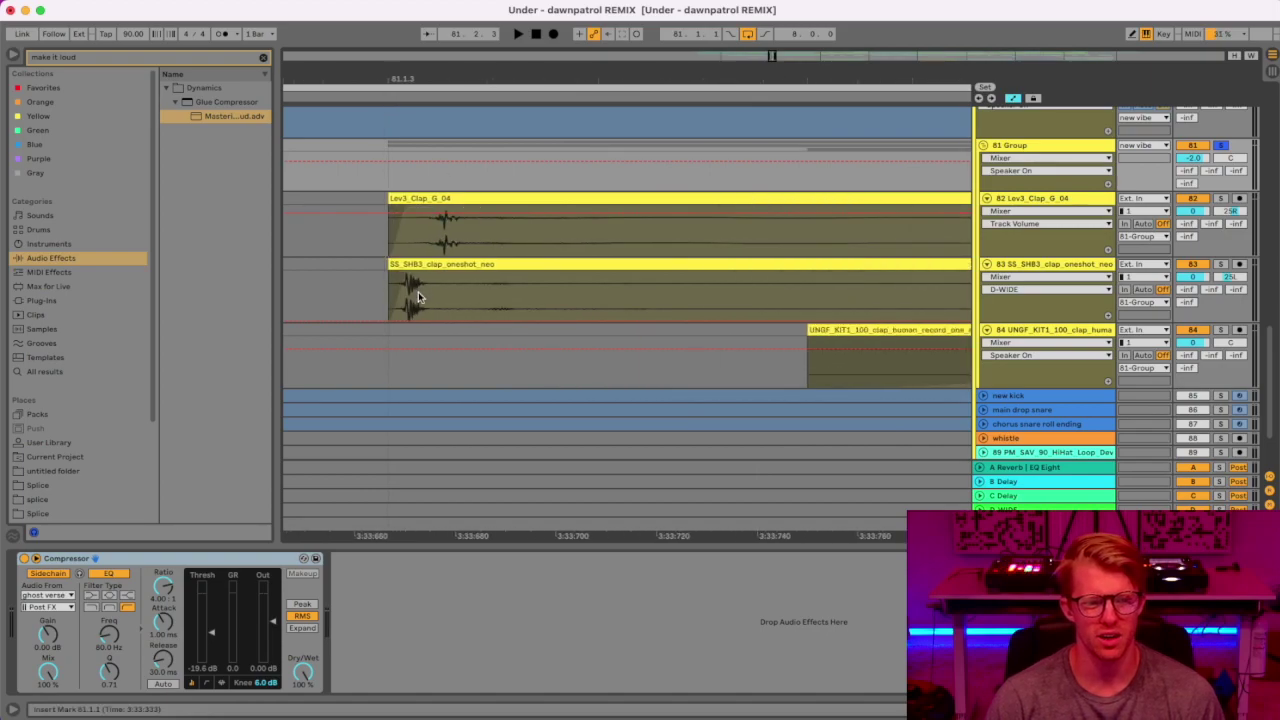
left_click_drag(496, 76, 497, 34)
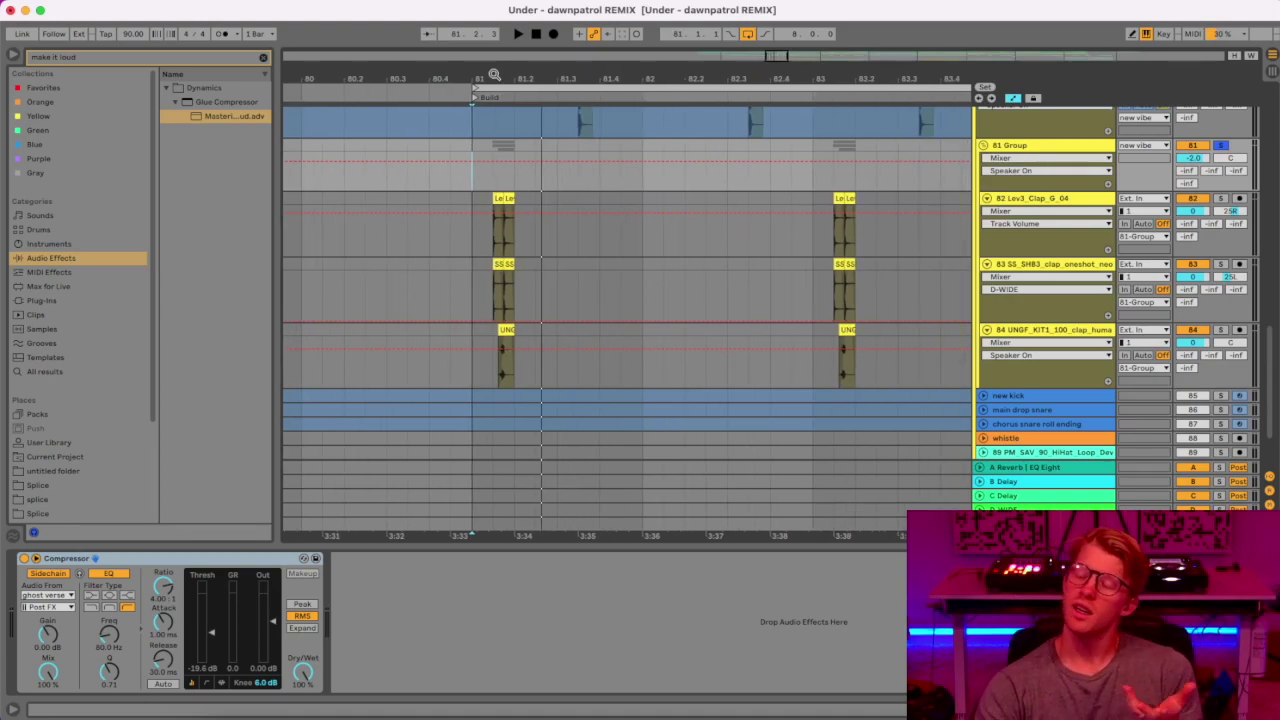
left_click(985, 146)
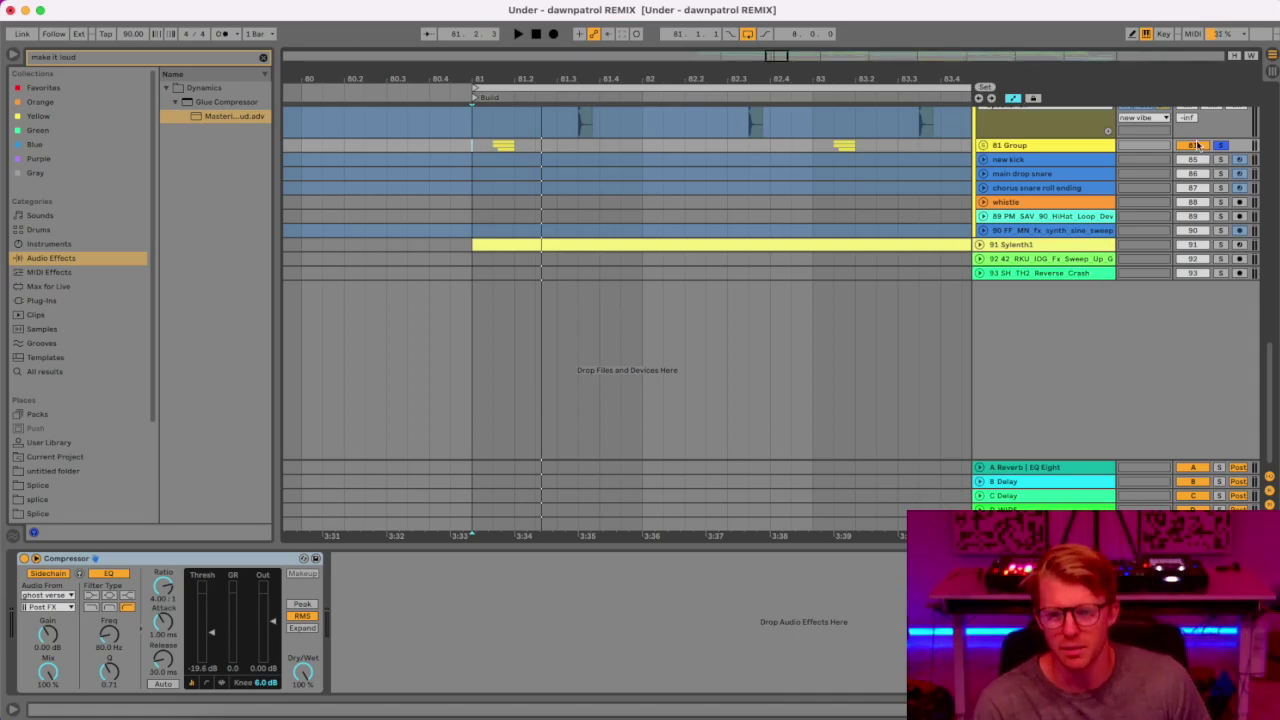
Solo the 81 Group, OLIVER clap, shakers and Drums tracks together, play from bar 81, and clear the solos.
scroll(1167, 360, "up", 5)
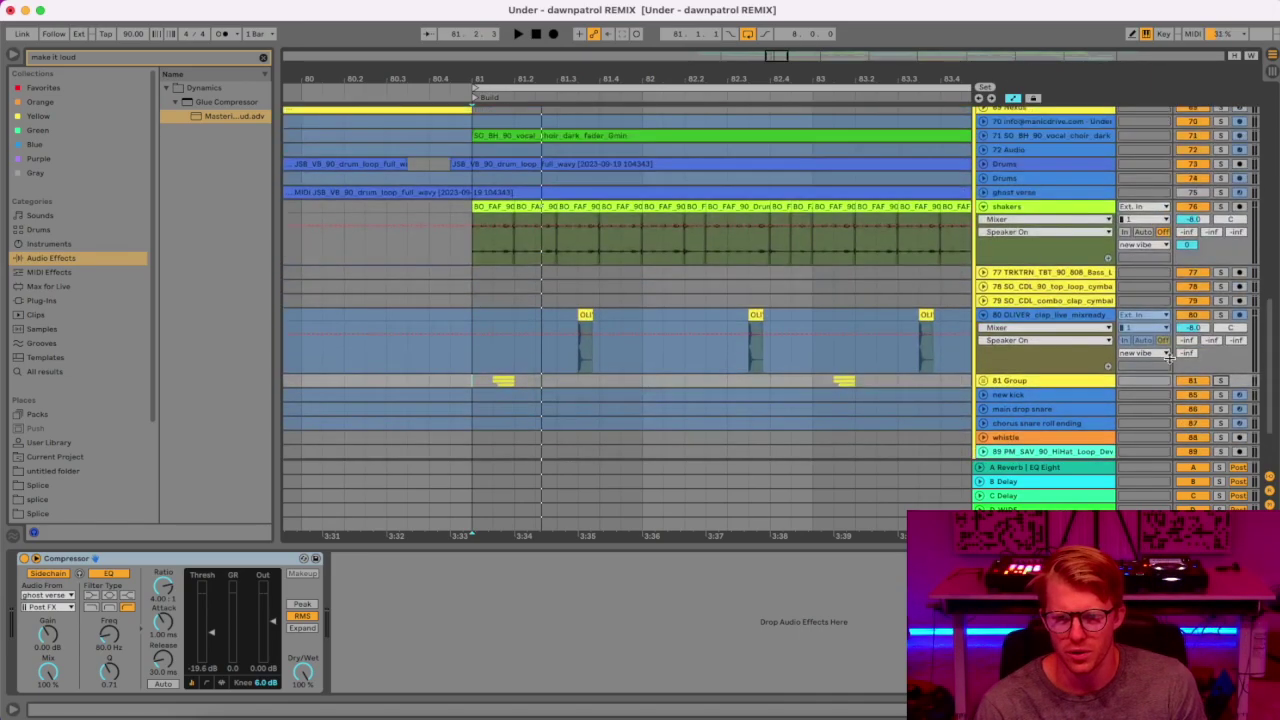
left_click(1220, 381)
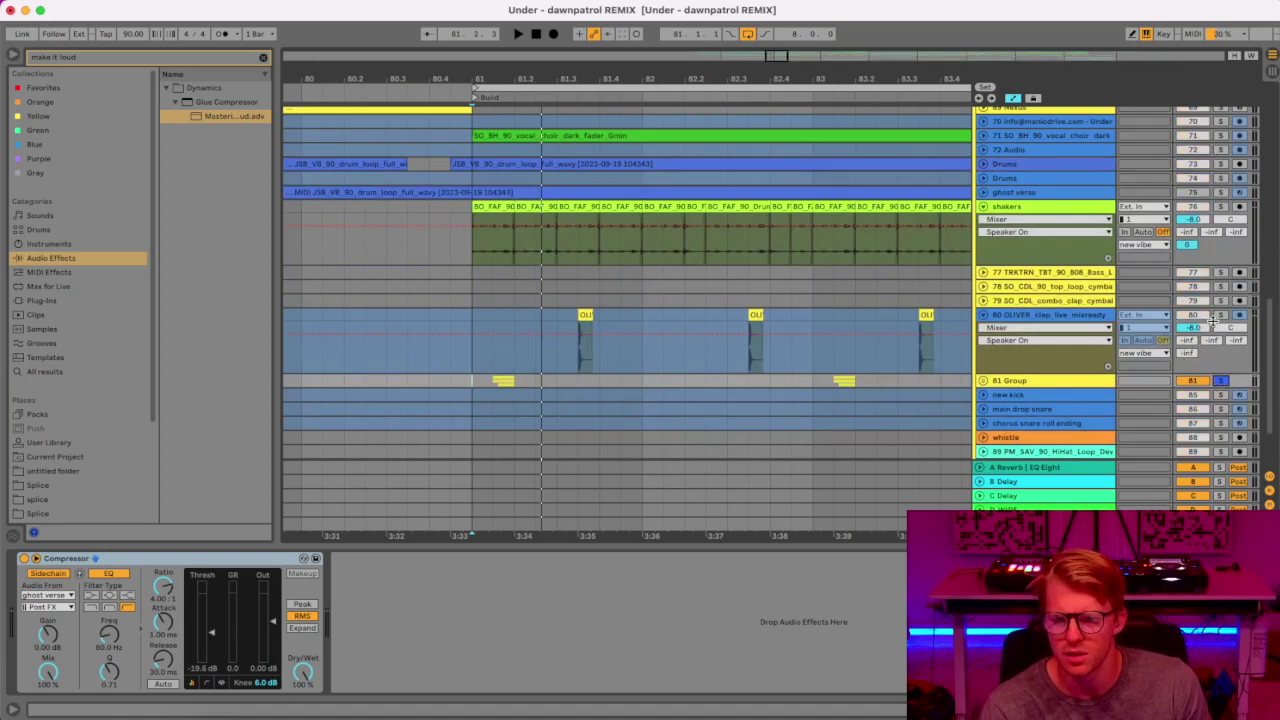
scroll(1097, 307, "up", 3)
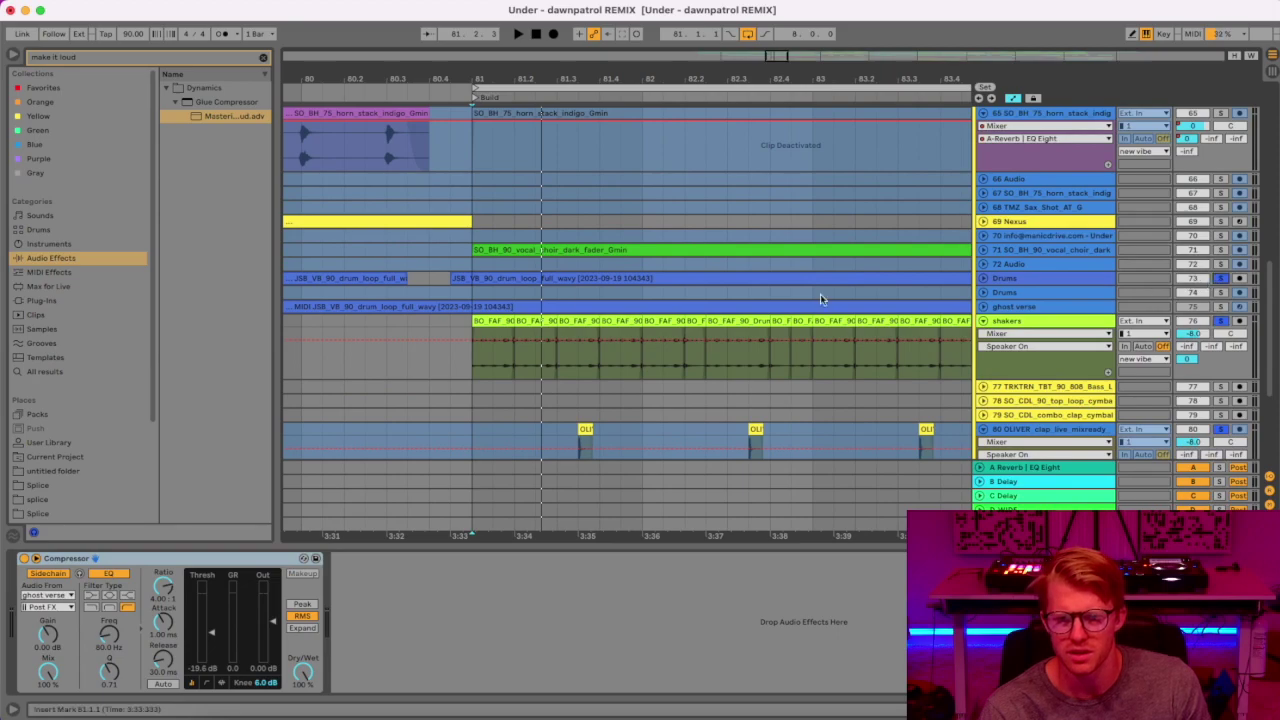
left_click(492, 322)
key("space")
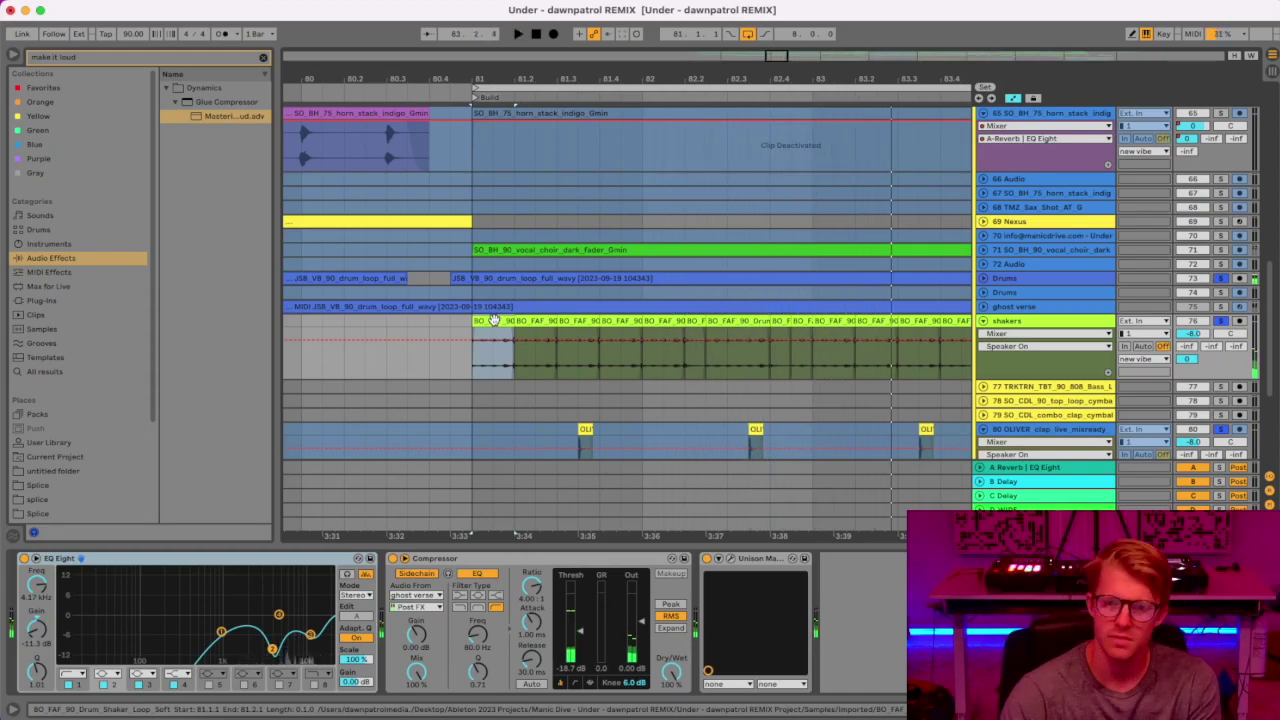
left_click(1218, 324)
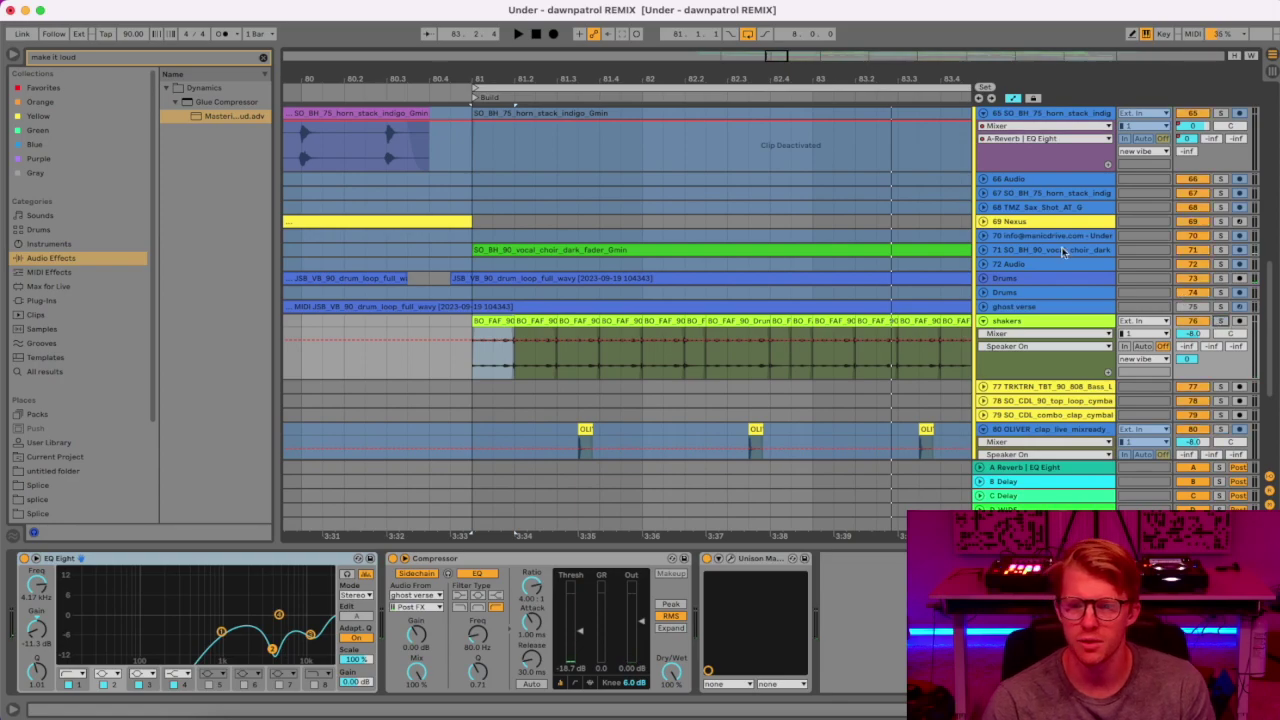
Unfold the 81 Group and check the effects on its individual clap tracks and the group's Compressor.
left_click_drag(709, 76, 610, 45)
scroll(681, 316, "down", 5)
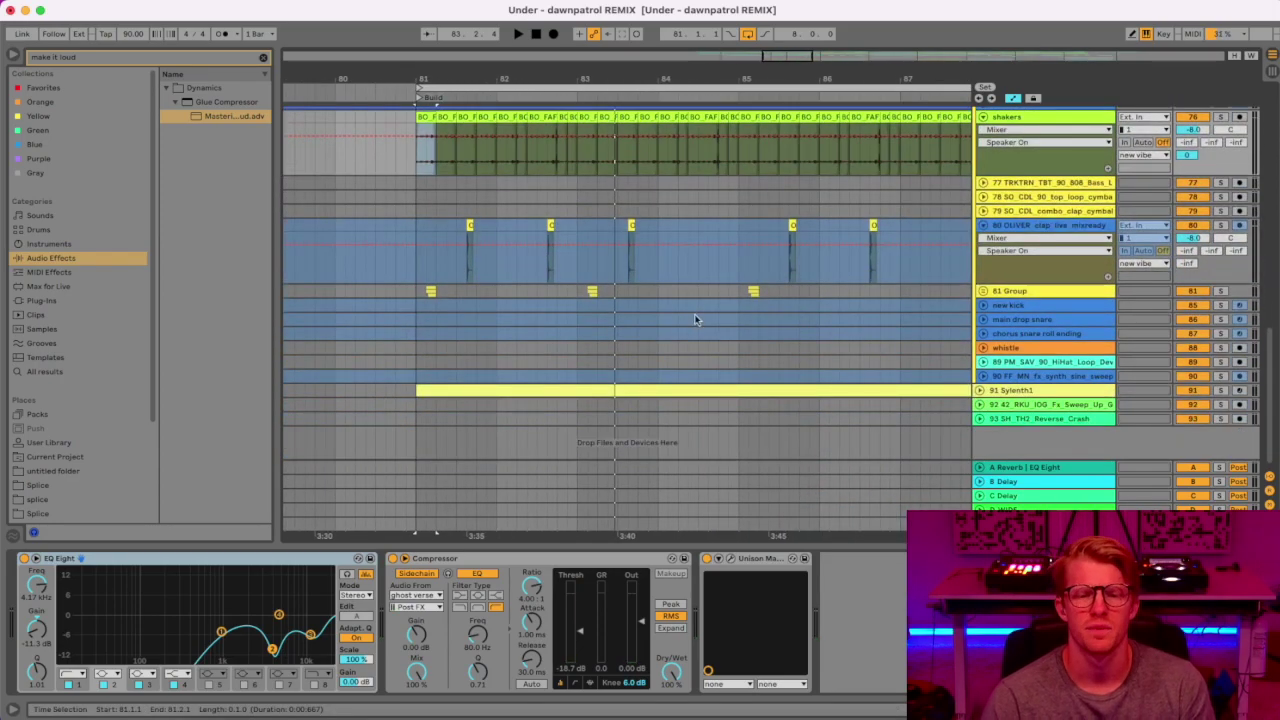
left_click(1018, 294)
left_click(983, 291)
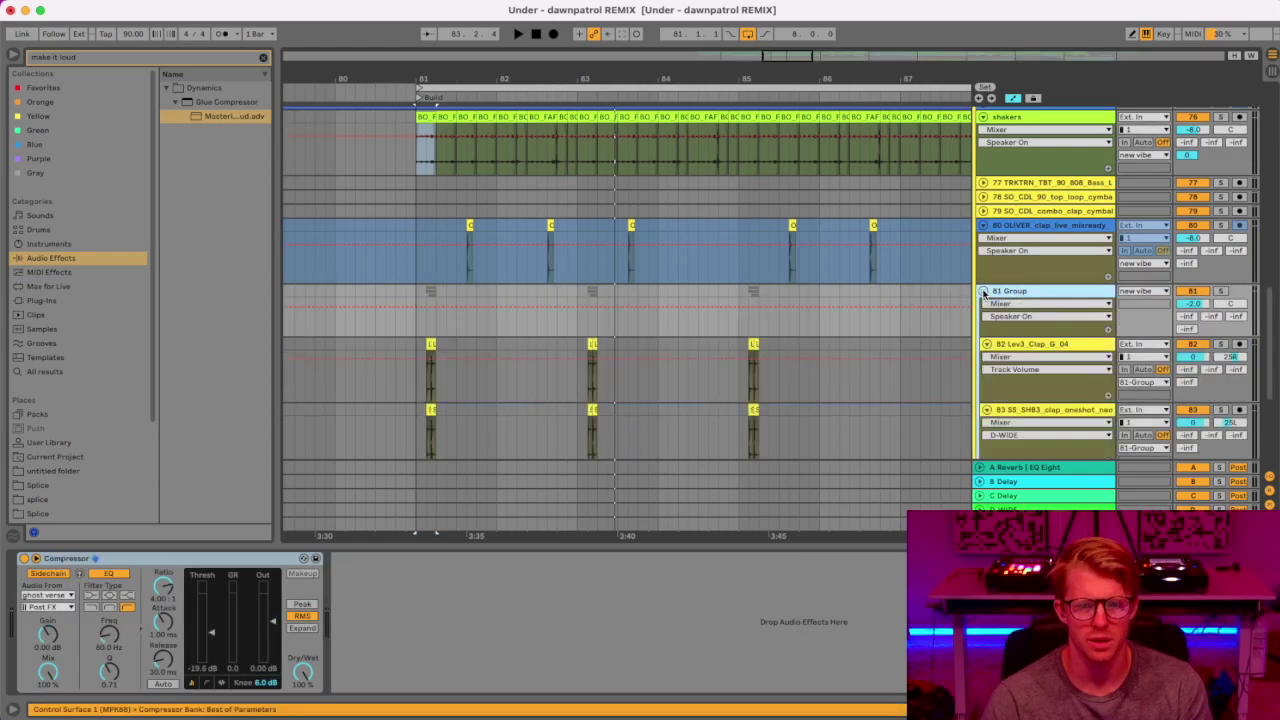
left_click(1018, 383)
left_click(1018, 412)
scroll(935, 384, "down", 2)
left_click(1010, 400)
scroll(875, 373, "up", 4)
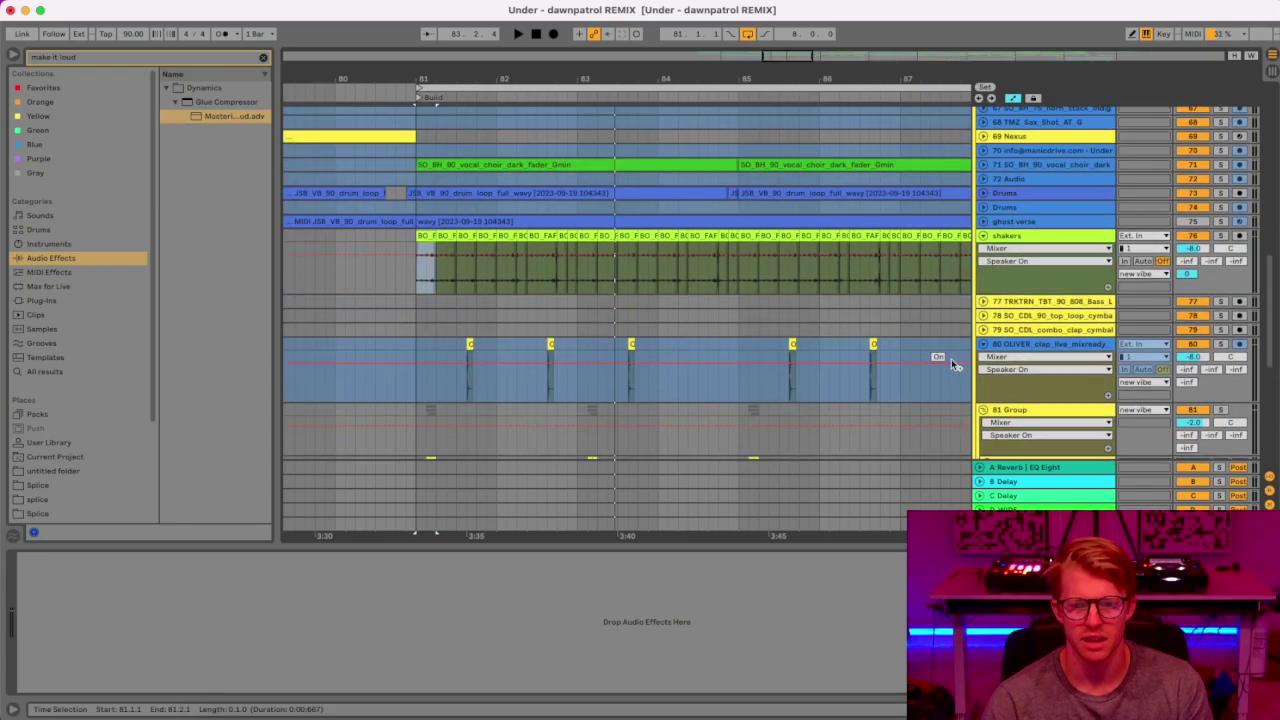
scroll(929, 394, "down", 2)
left_click(1007, 338)
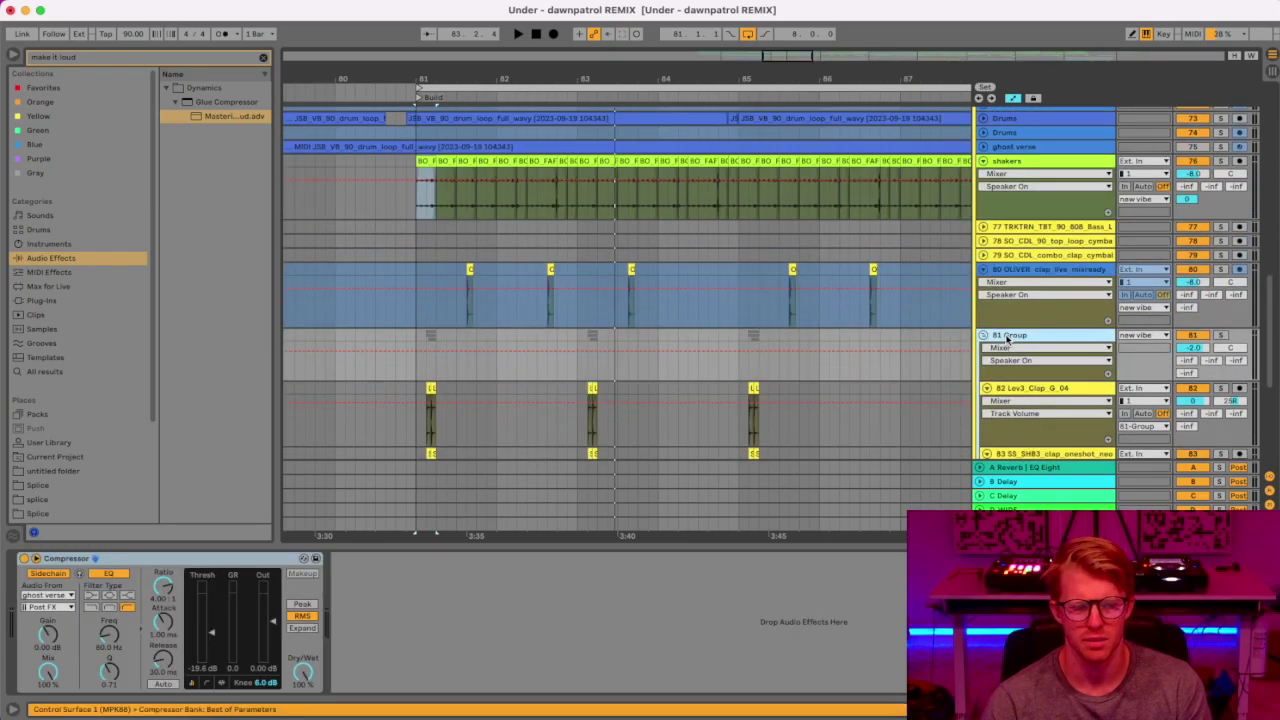
Add an EQ Eight after the 81 Group's Compressor and set band 1 to a low cut at about 111 Hz.
left_click(263, 56)
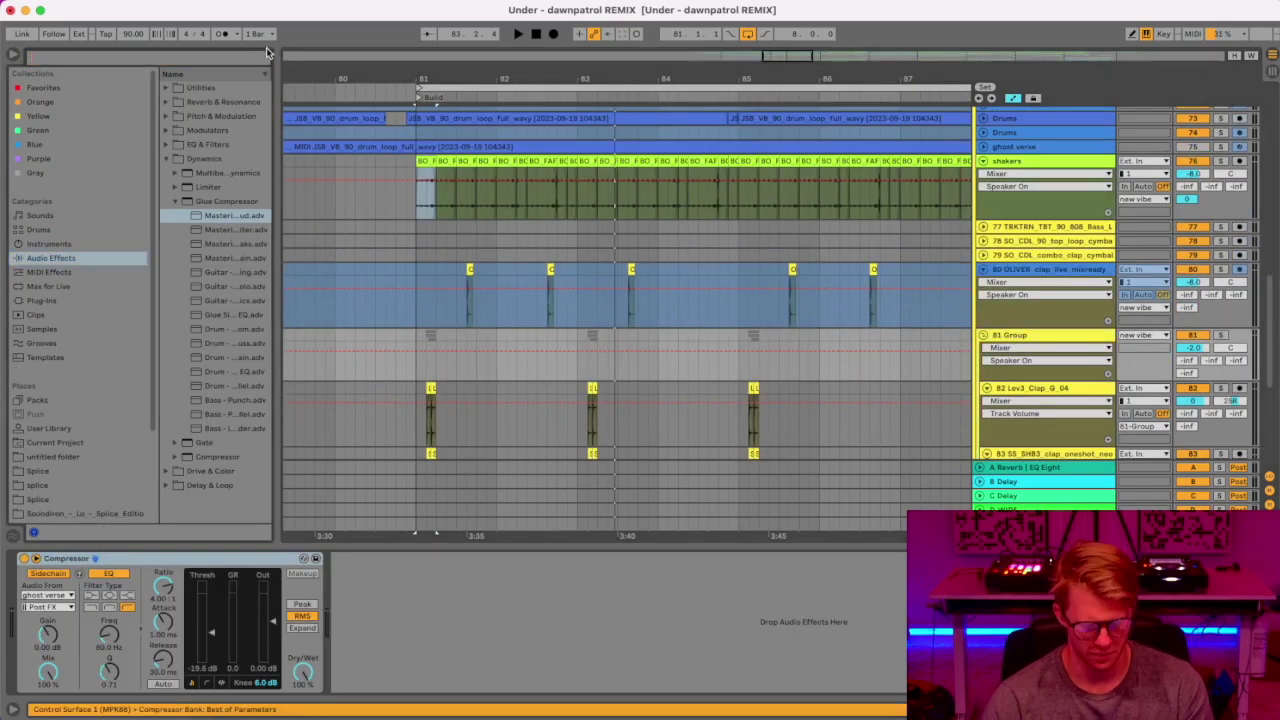
type("eq")
left_click(167, 103)
left_click(210, 130)
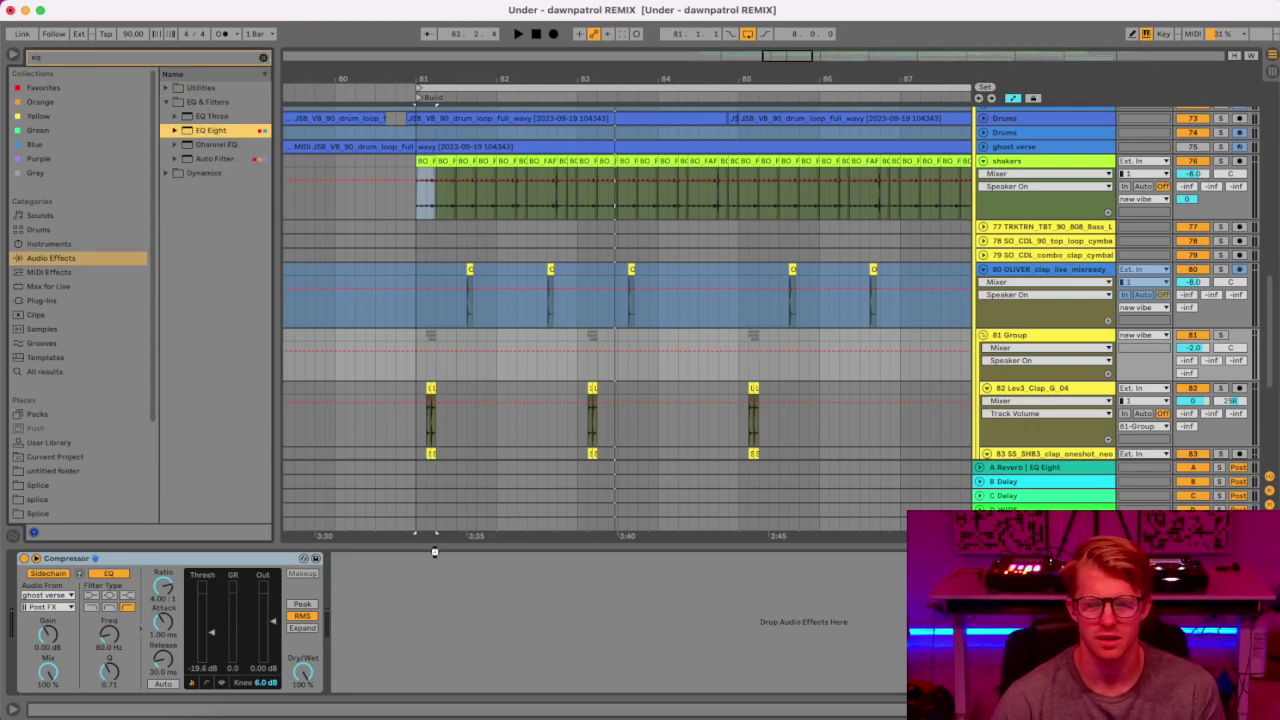
left_click(388, 673)
left_click(388, 598)
key("space")
left_click_drag(413, 628, 458, 627)
key("space")
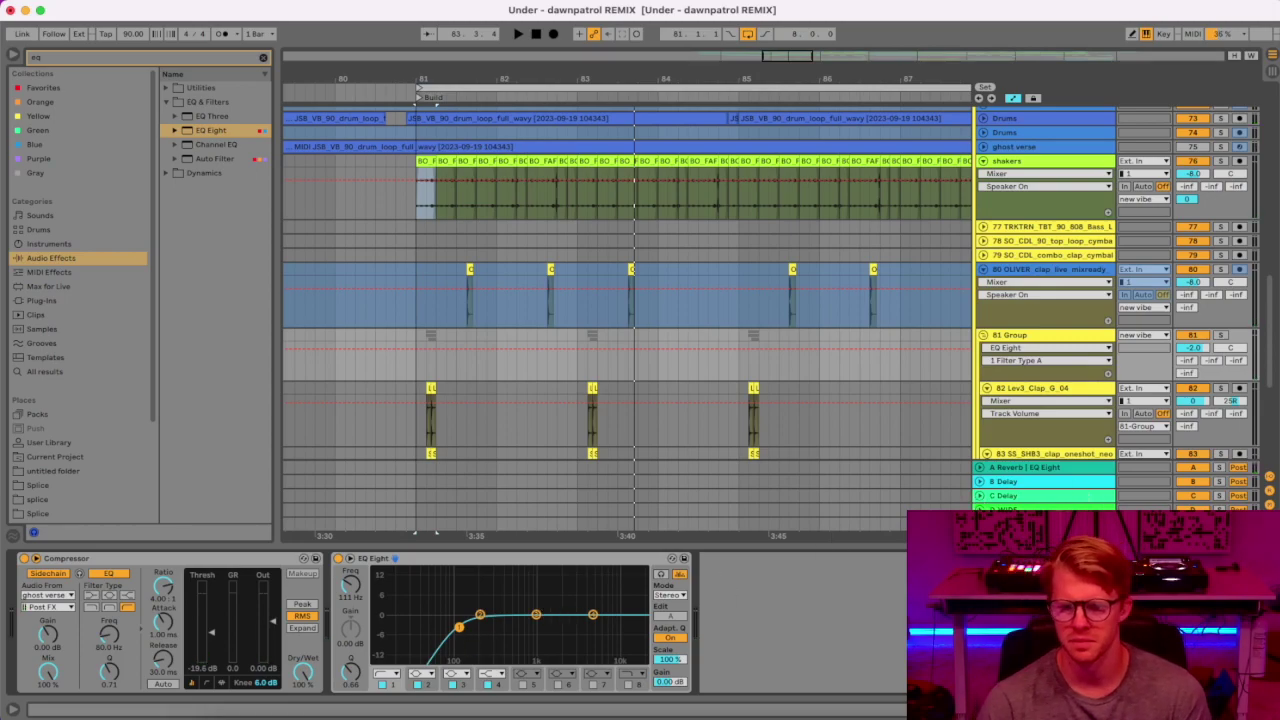
Solo the 81 Group, switch EQ Eight band 1 to a high cut, and play from bar 81 to hear only its low end.
left_click(1219, 335)
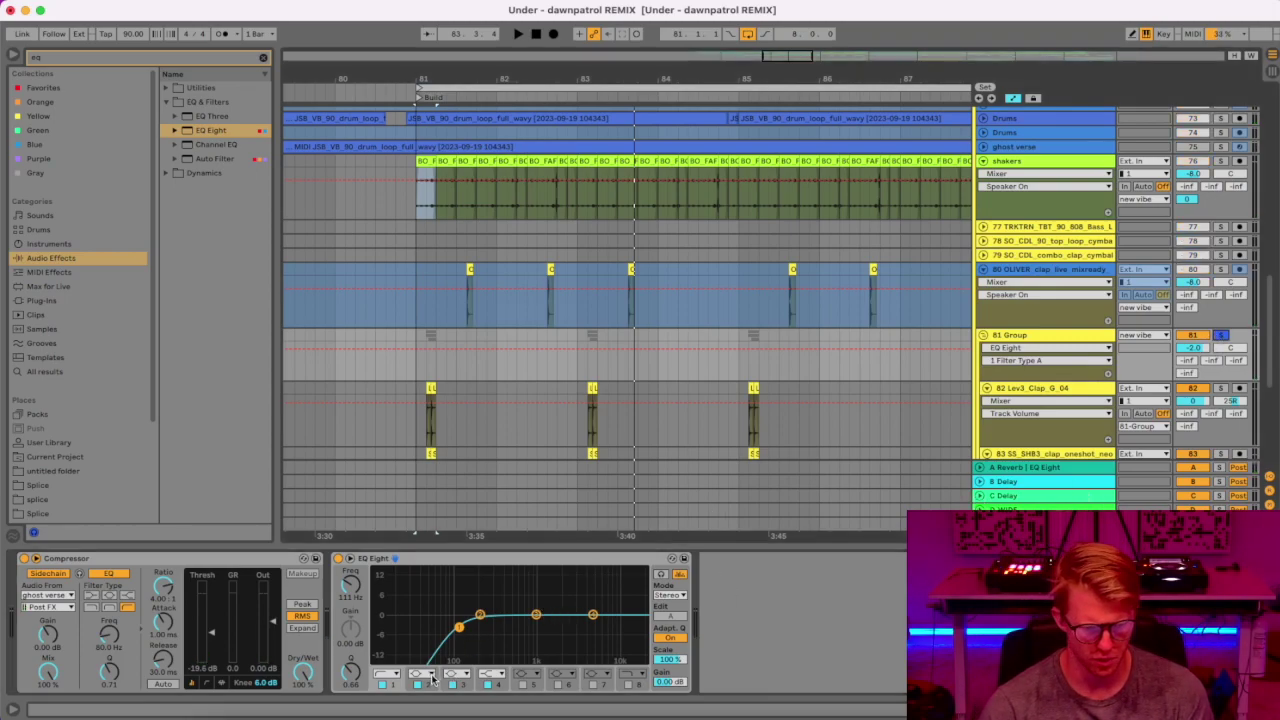
left_click(395, 676)
left_click(390, 661)
key("space")
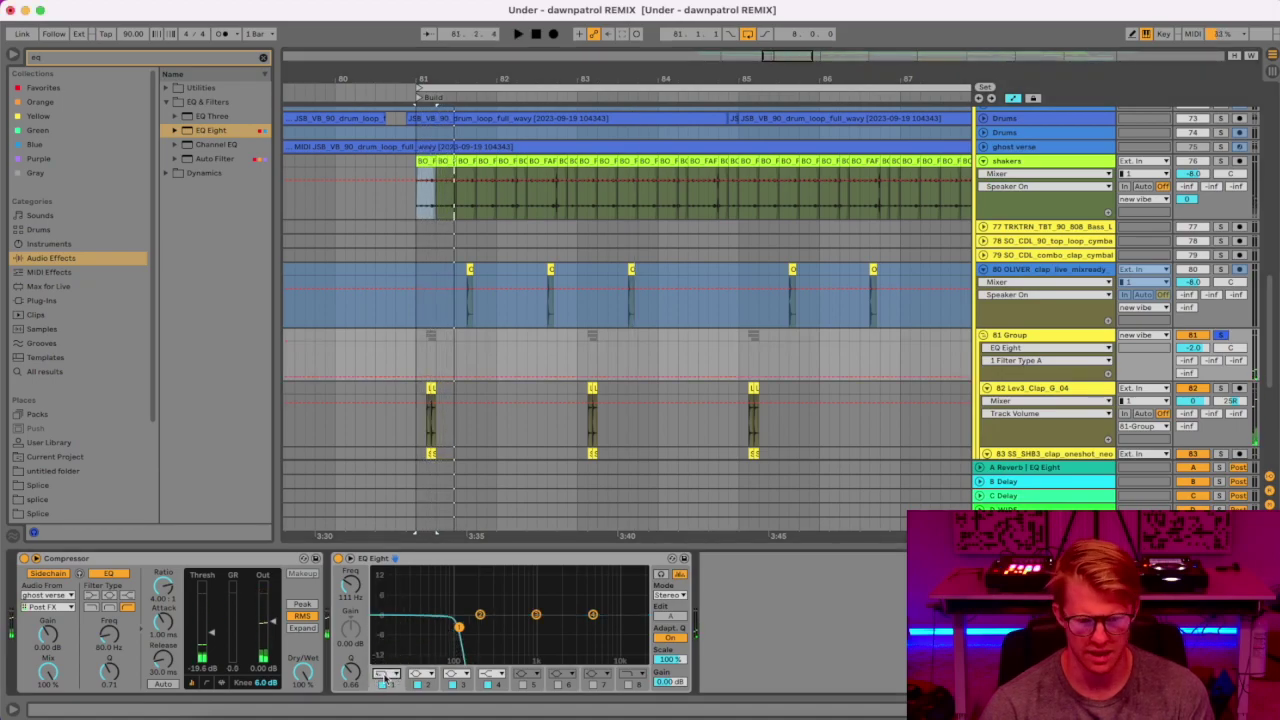
Return the 81 Group's EQ Eight band 1 to a low cut and raise its frequency to about 128 Hz.
left_click(386, 675)
left_click(387, 592)
left_click(382, 675)
left_click(391, 601)
left_click_drag(460, 628, 466, 626)
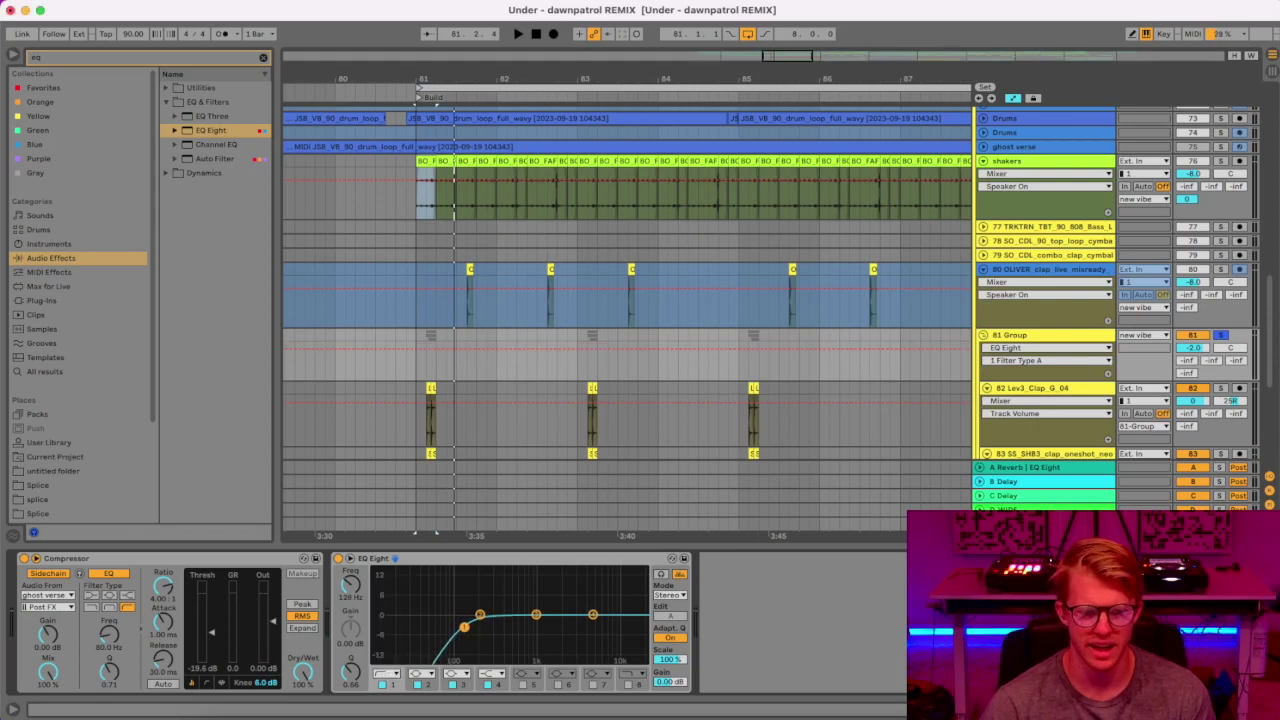
Play the Build without the 81 Group solo and lower the group's low cut to about 107 Hz.
key("space")
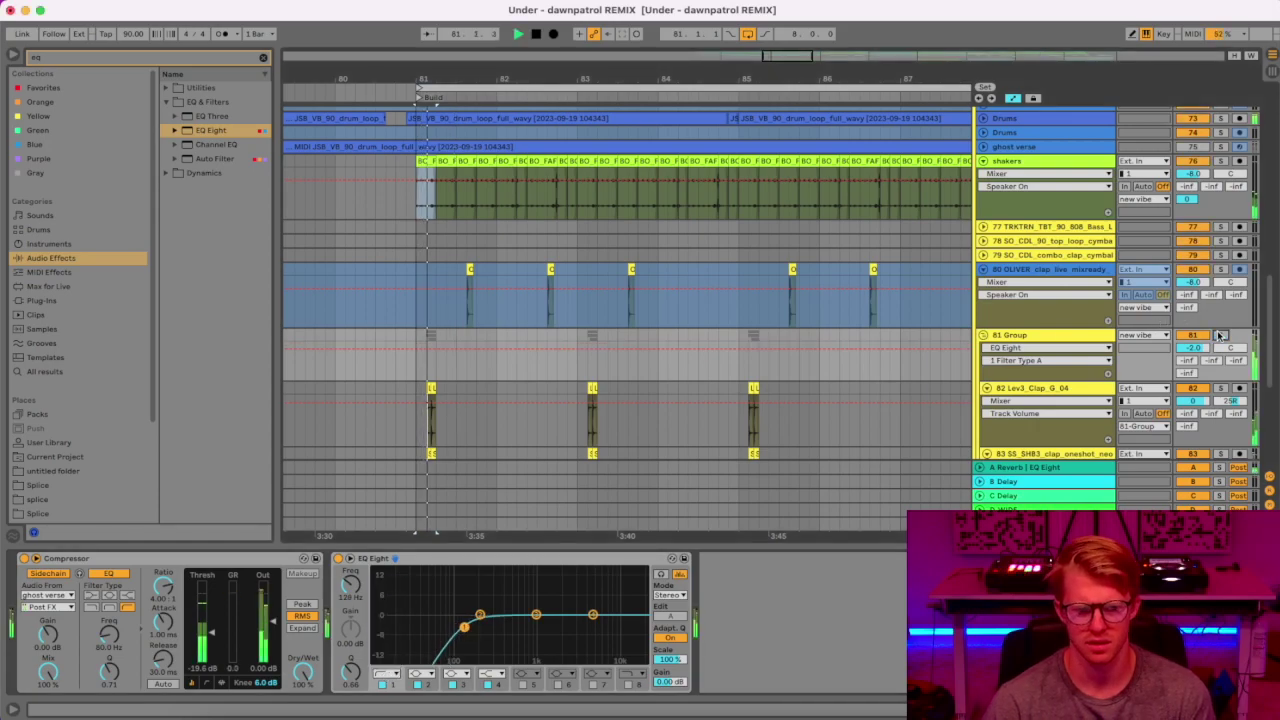
key("space")
key("space")
left_click_drag(464, 627, 458, 626)
key("space")
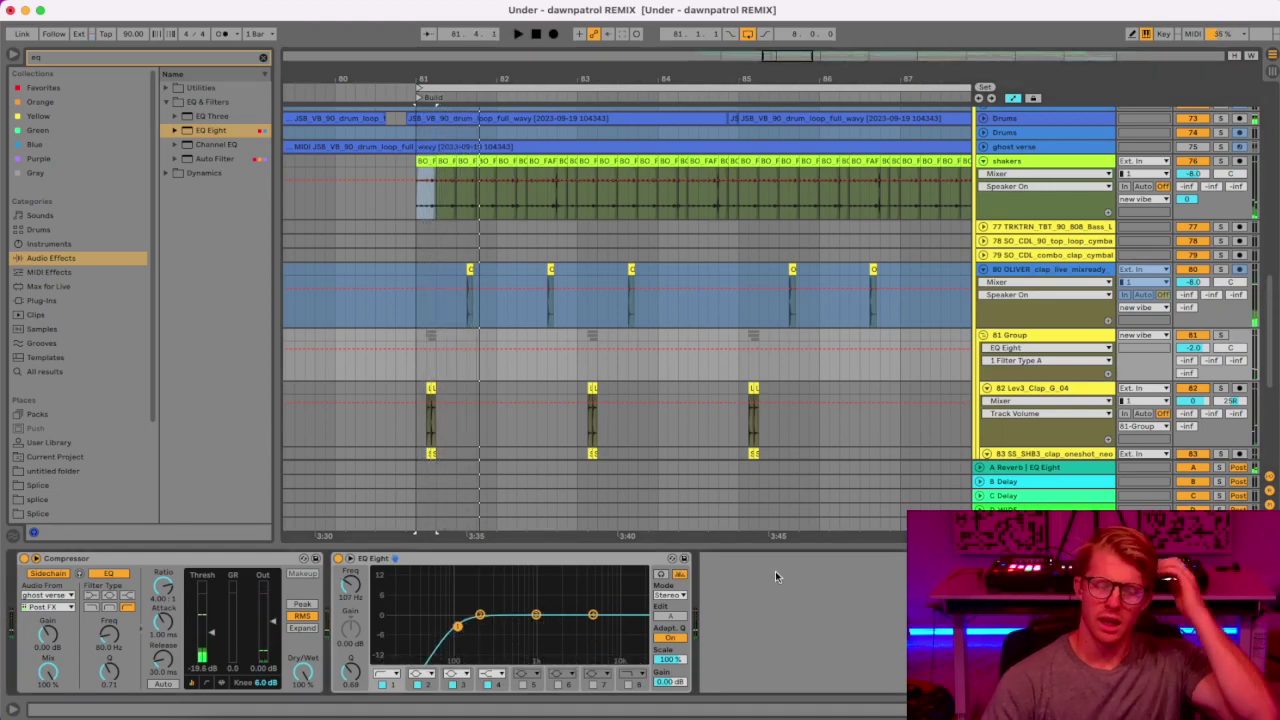
Set the 81 Group's EQ Eight band 1 frequency to 80 Hz, raise it to 100 Hz, and hide the device view.
left_click(352, 598)
type("80")
key("Return")
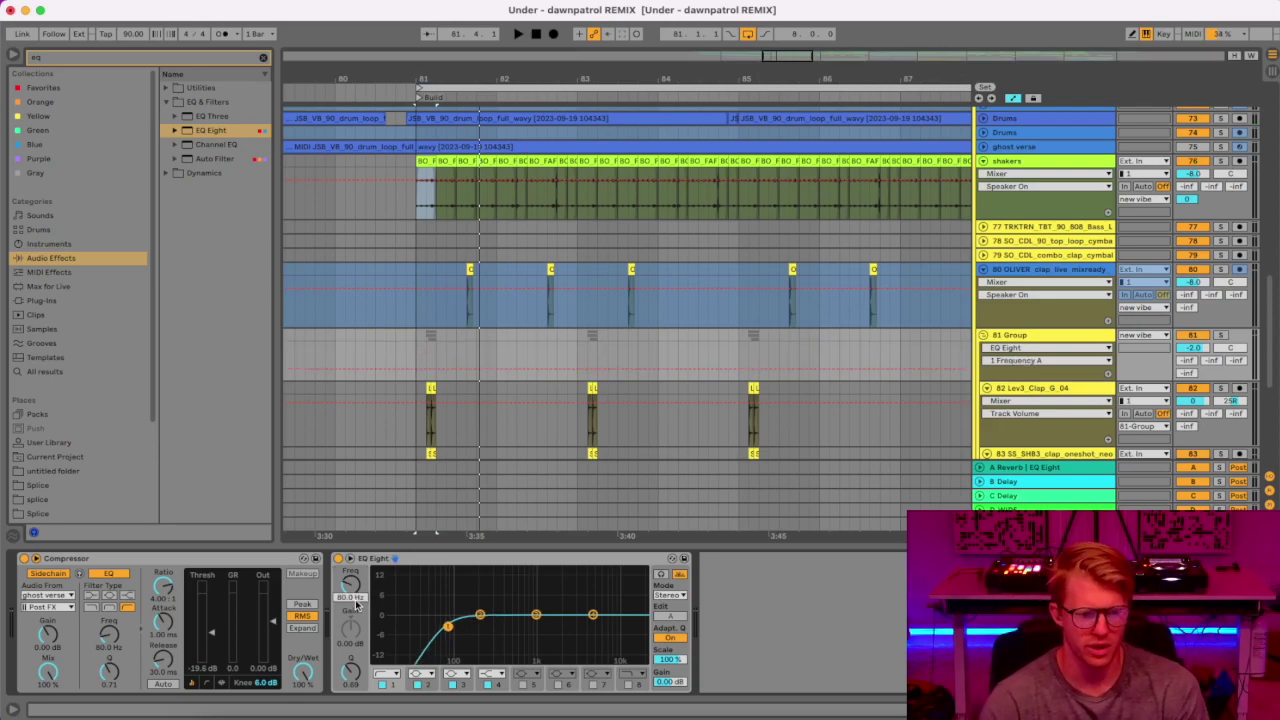
type("100")
key("Return")
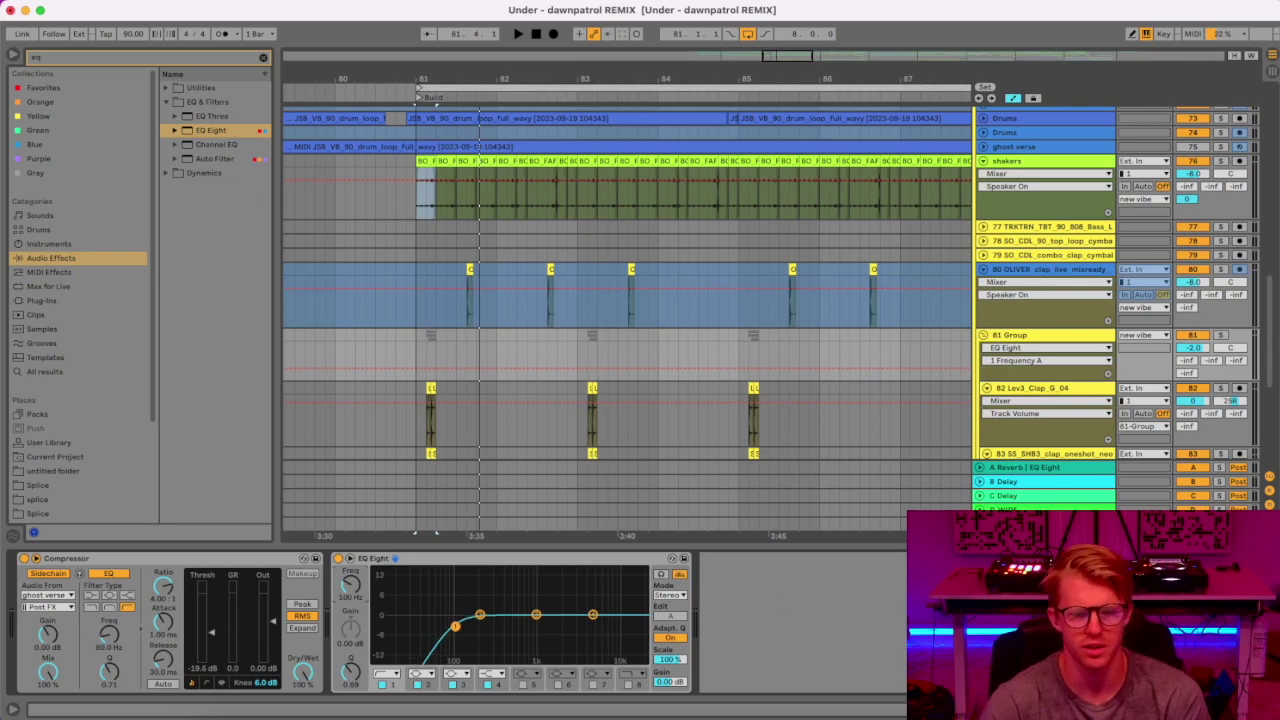
key("super+alt+l")
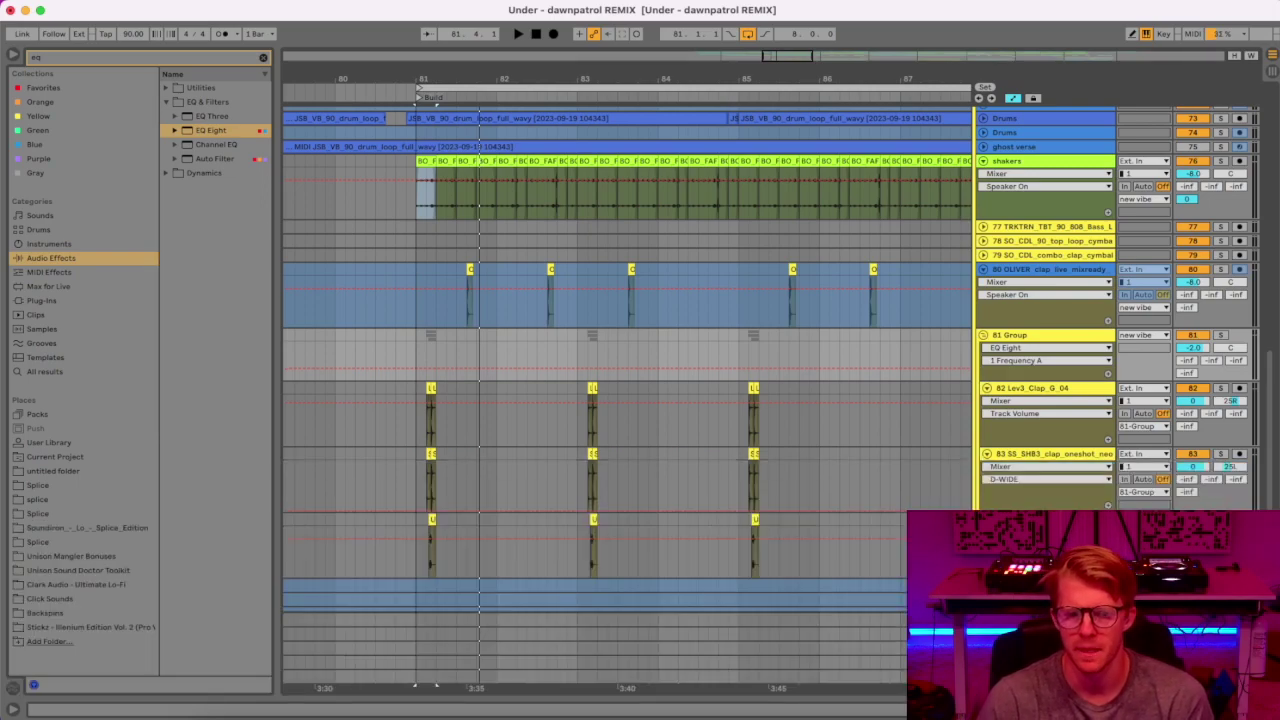
Fold the 81 Group, unfold and solo the Sylenth1 track, play it from bar 81, and clear its solo.
left_click(984, 336)
left_click(980, 436)
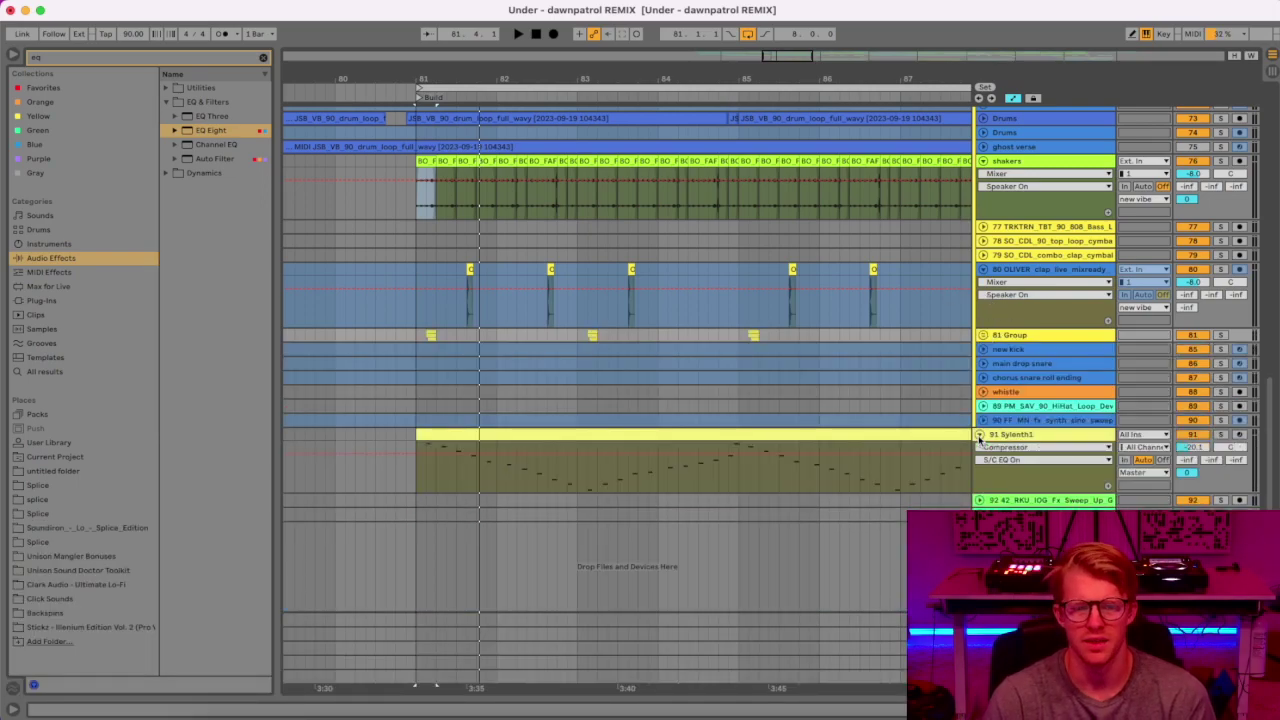
left_click(1220, 434)
left_click(619, 435)
key("space")
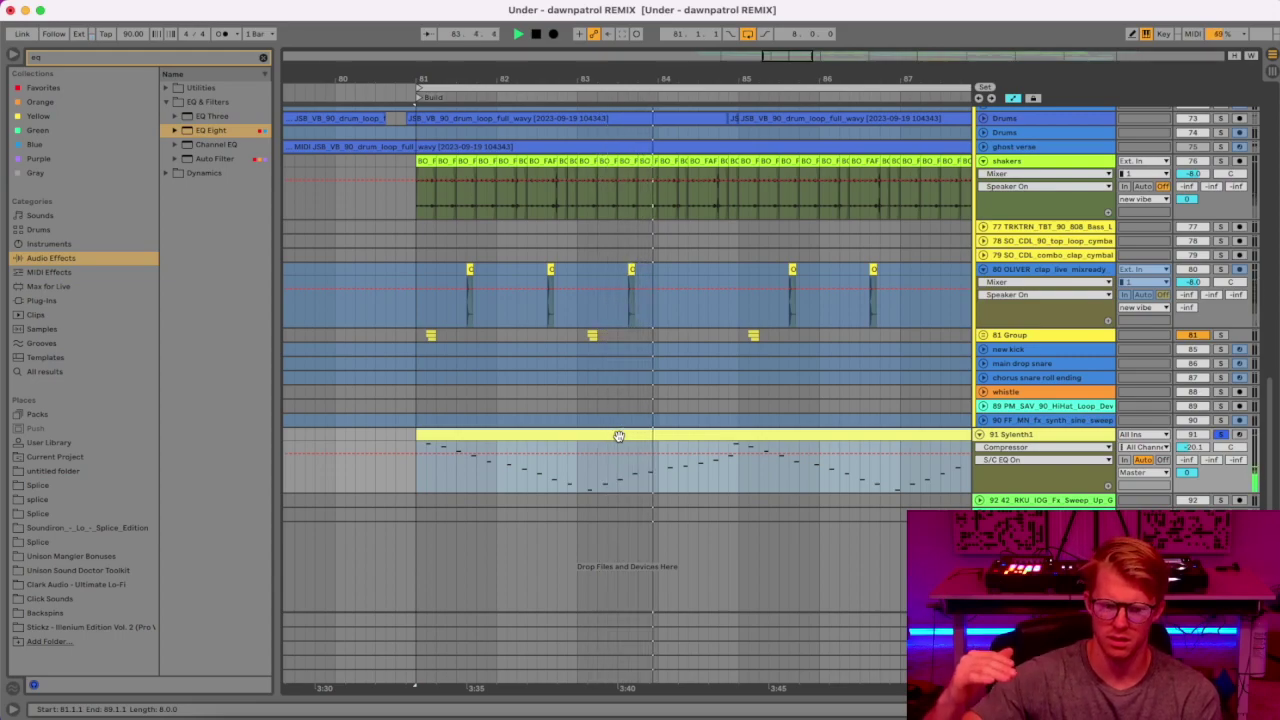
key("space")
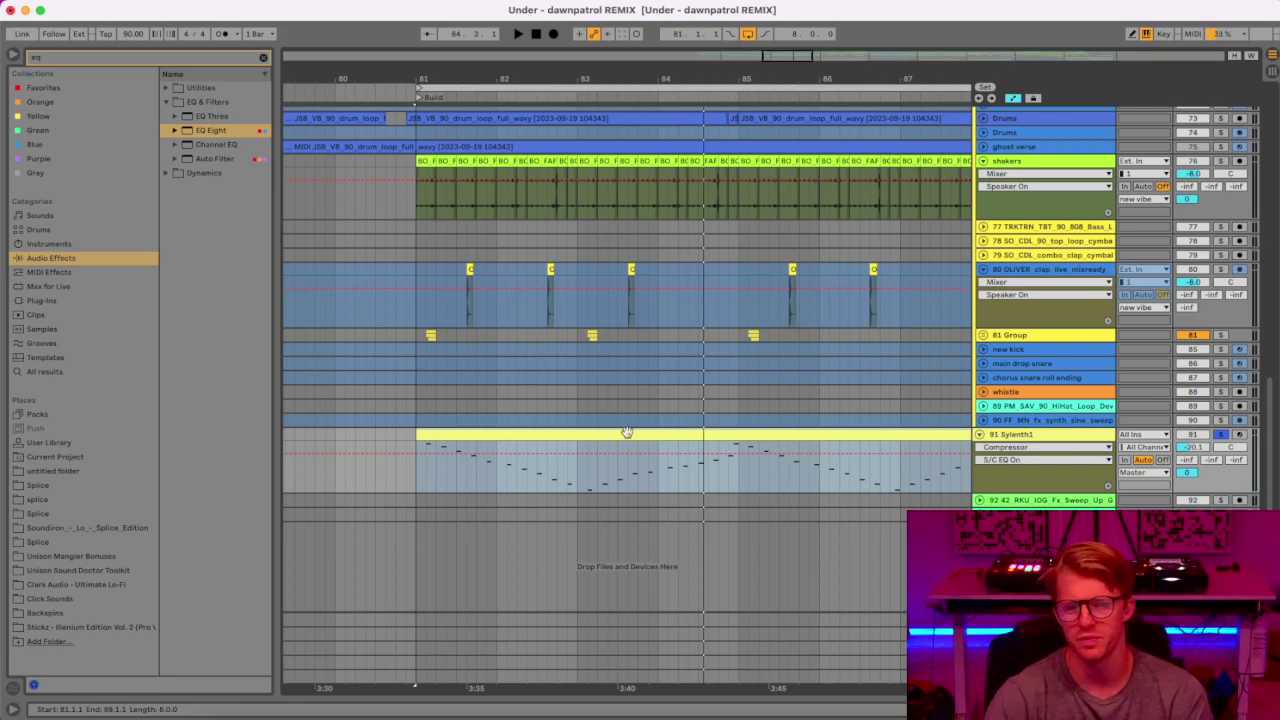
key("space")
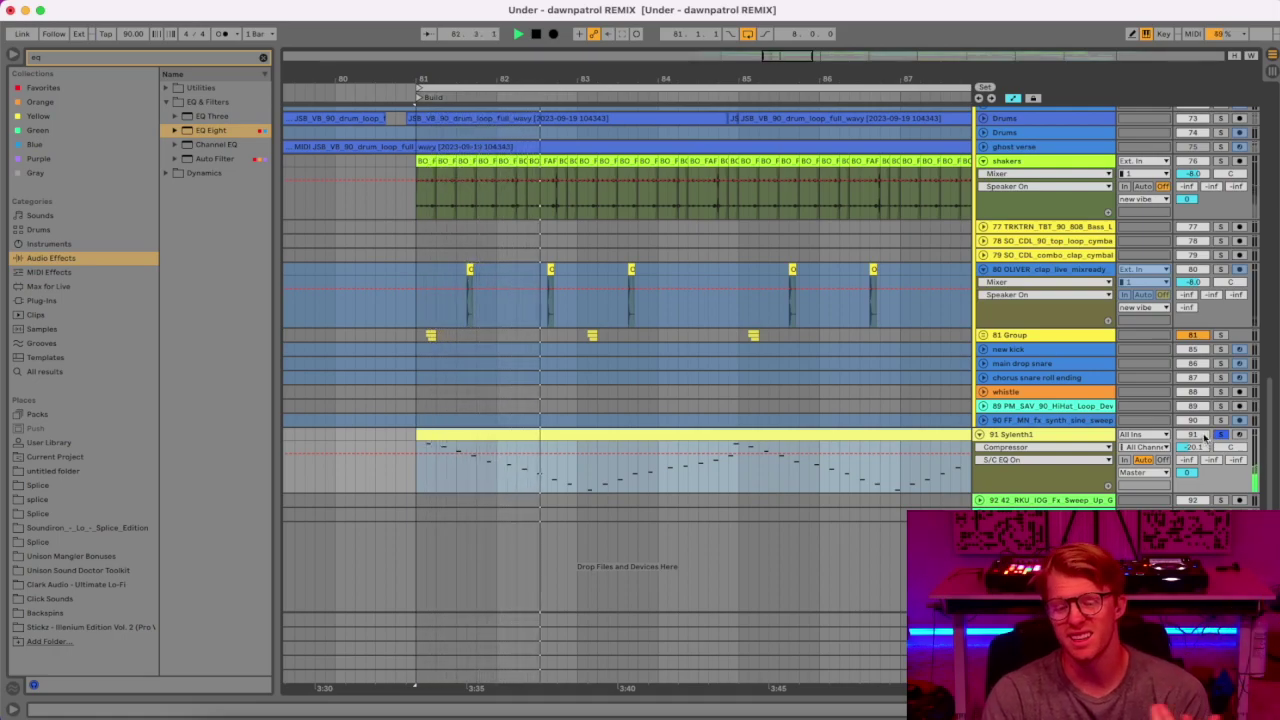
left_click(1219, 435)
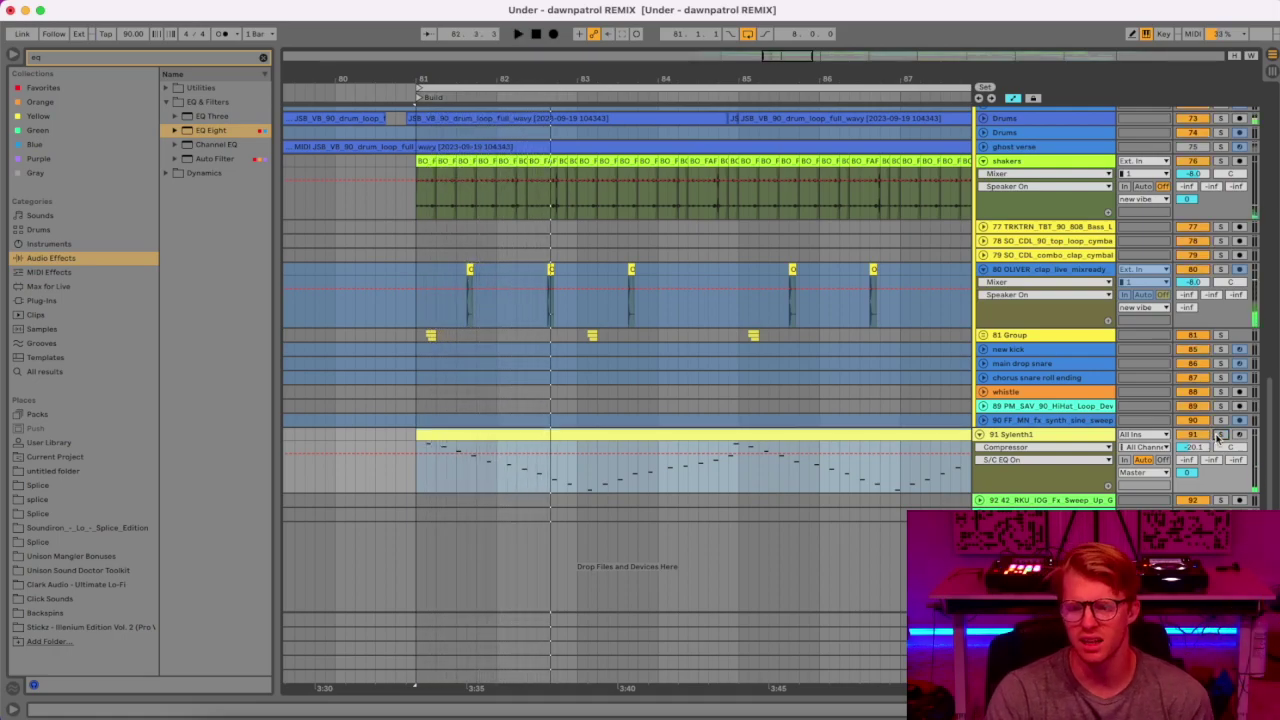
Fold the Sylenth1 track, play the full Build from bar 81, and move the eight-bar loop to the Chorus at 89.1.1.
left_click(982, 436)
left_click_drag(816, 81, 637, 20)
right_click(571, 402)
left_click(668, 535)
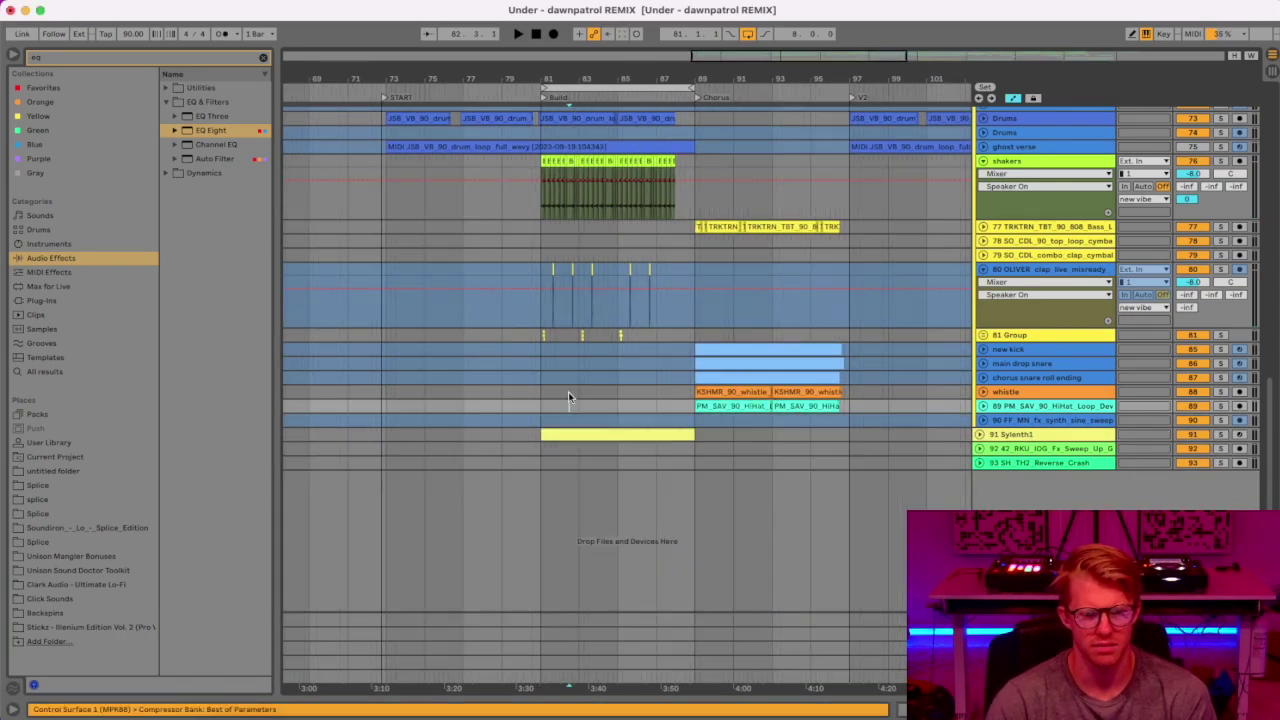
key("space")
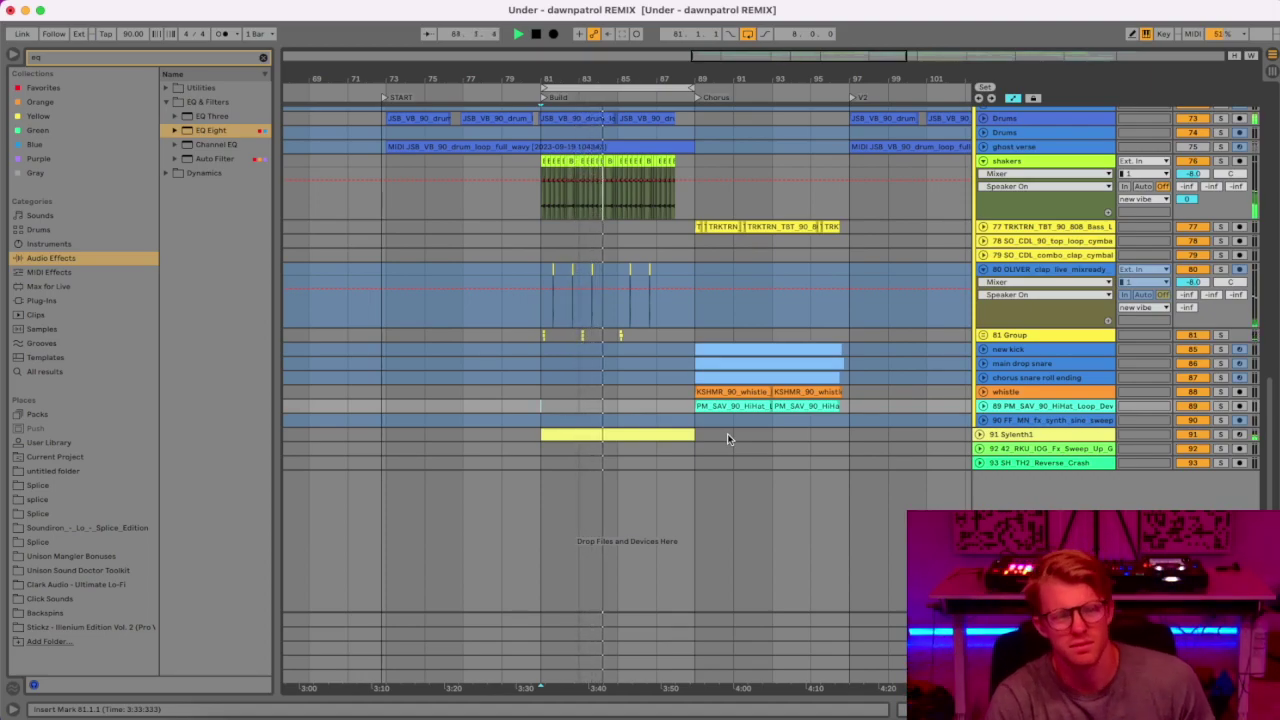
left_click_drag(663, 76, 604, 89)
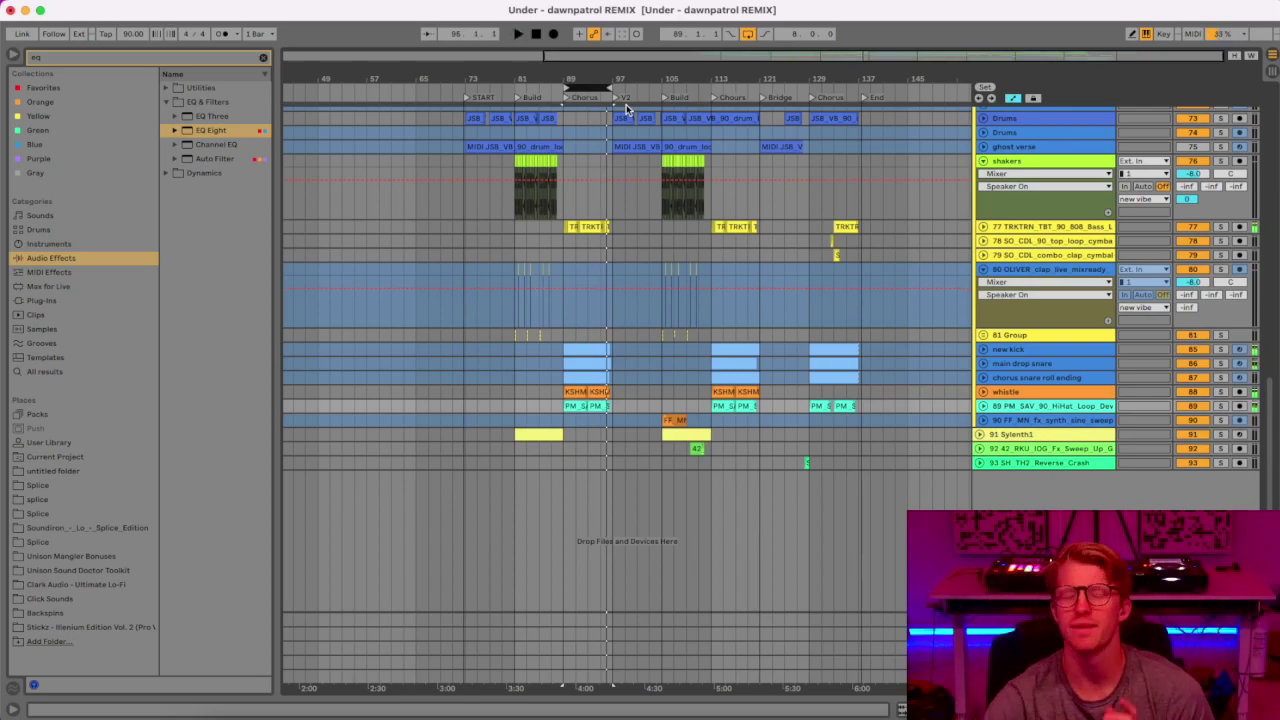
Unfold the TRKTRN 808 bass track and examine the waveform and gain of its first clip at bar 89.
left_click_drag(574, 80, 574, 190)
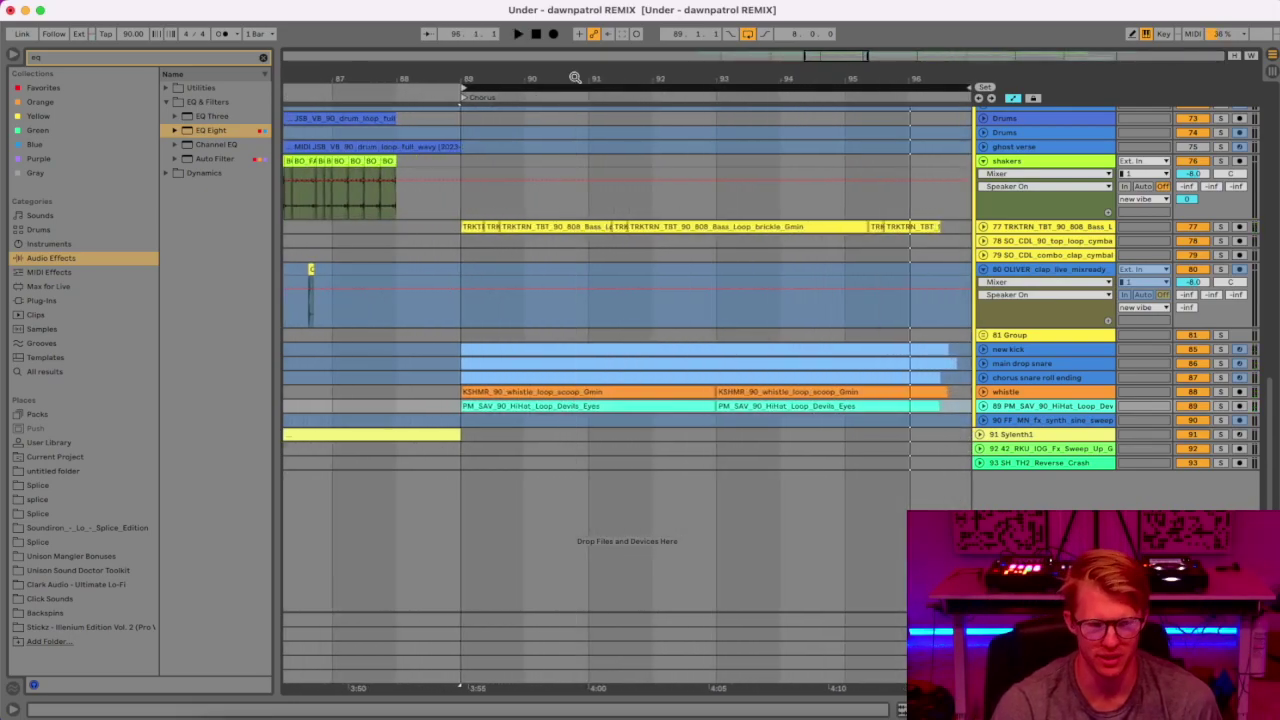
left_click(982, 226)
left_click_drag(465, 82, 415, 78)
left_click_drag(460, 245, 528, 245)
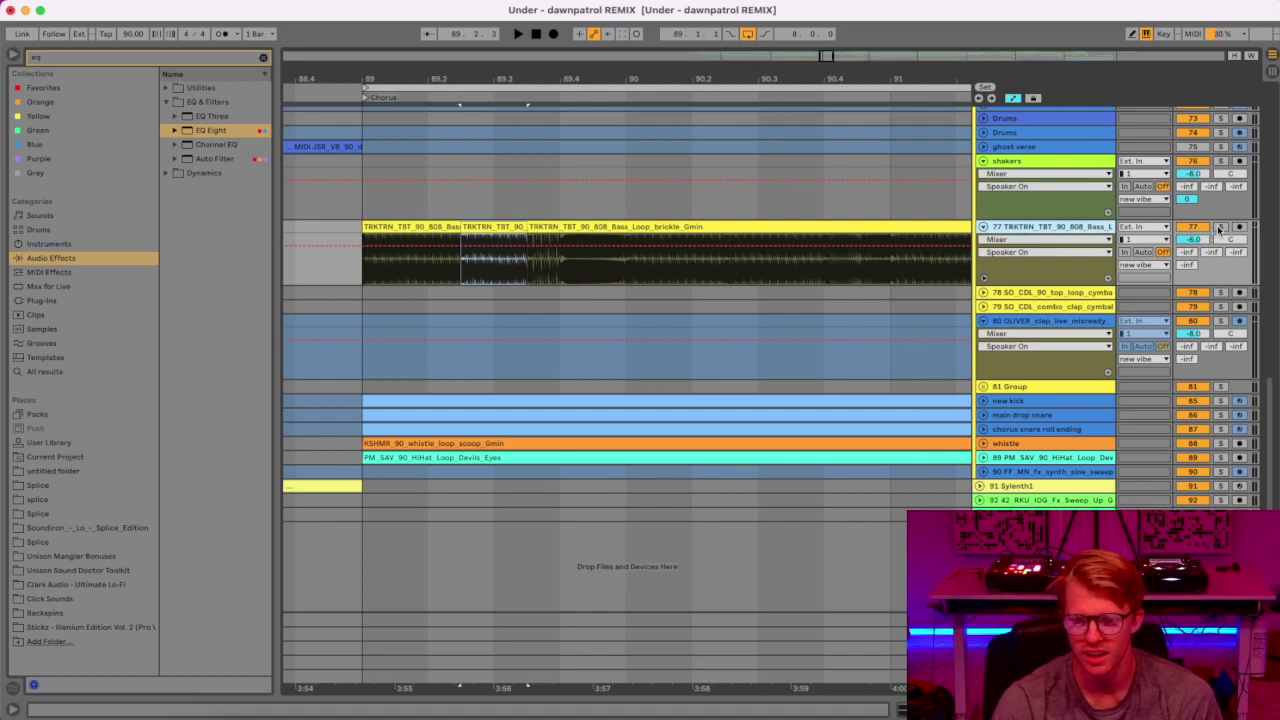
left_click_drag(1051, 283, 1049, 290)
double_click(384, 228)
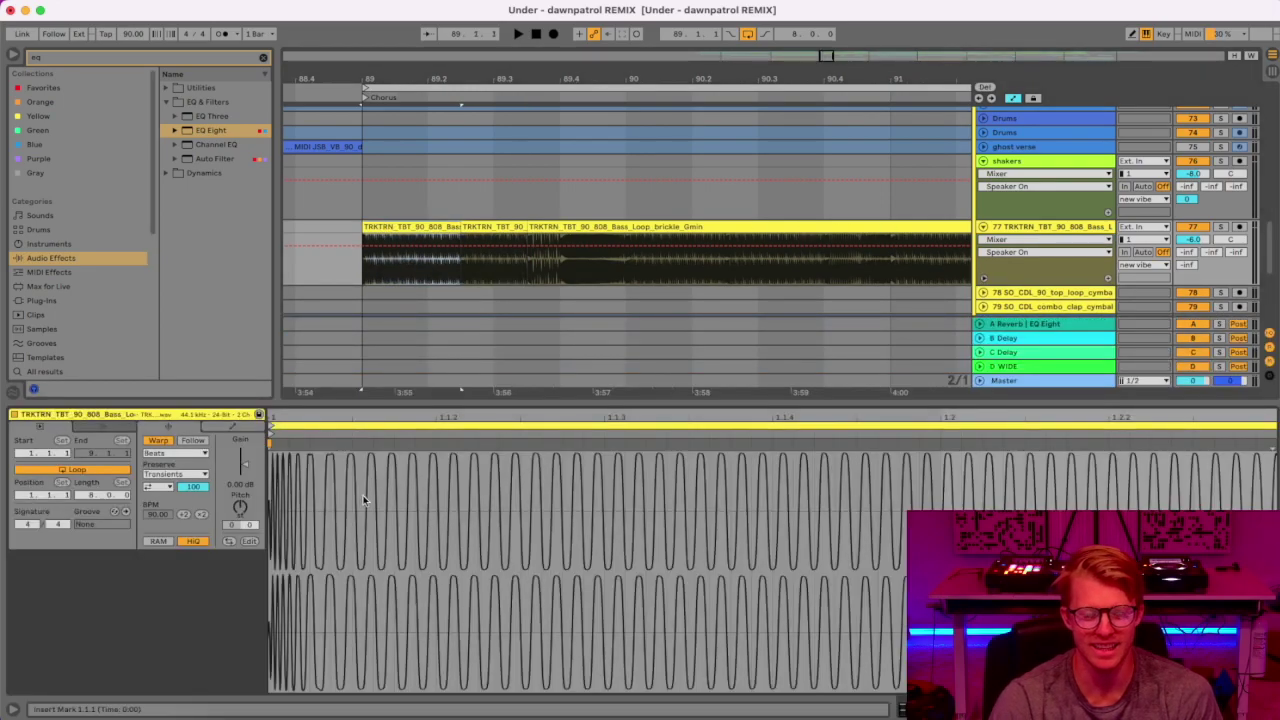
mouse_move(245, 470)
left_mouse_down()
mouse_move(245, 500)
mouse_move(246, 466)
left_mouse_up()
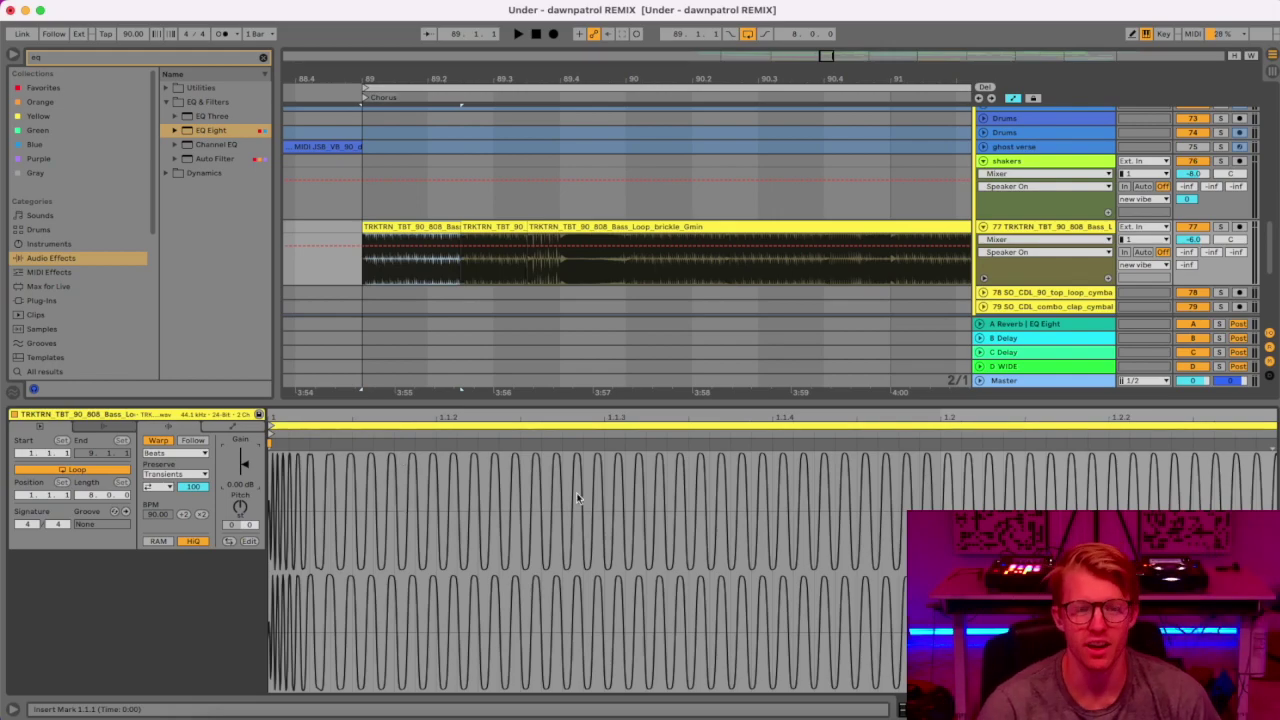
key("super+alt+l")
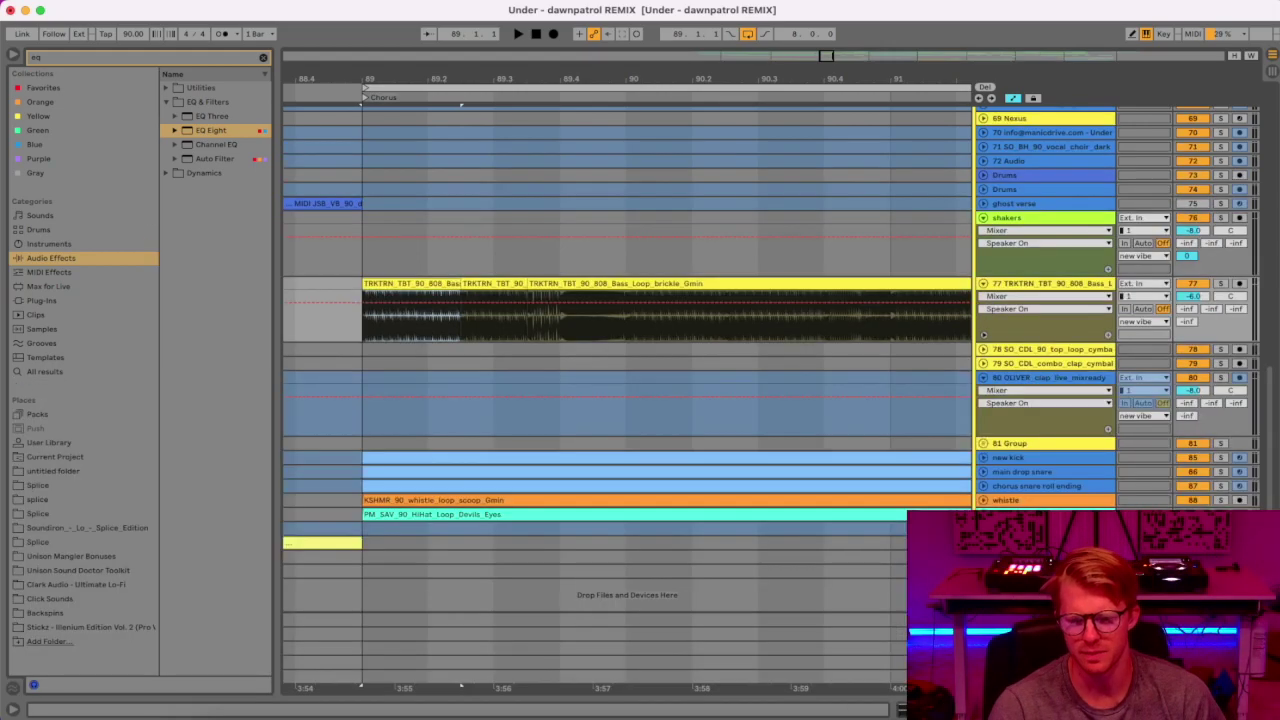
Try extending the first 808 bass clip over the second clip to 89.3.3, play the result, and undo the extension.
left_click(507, 284)
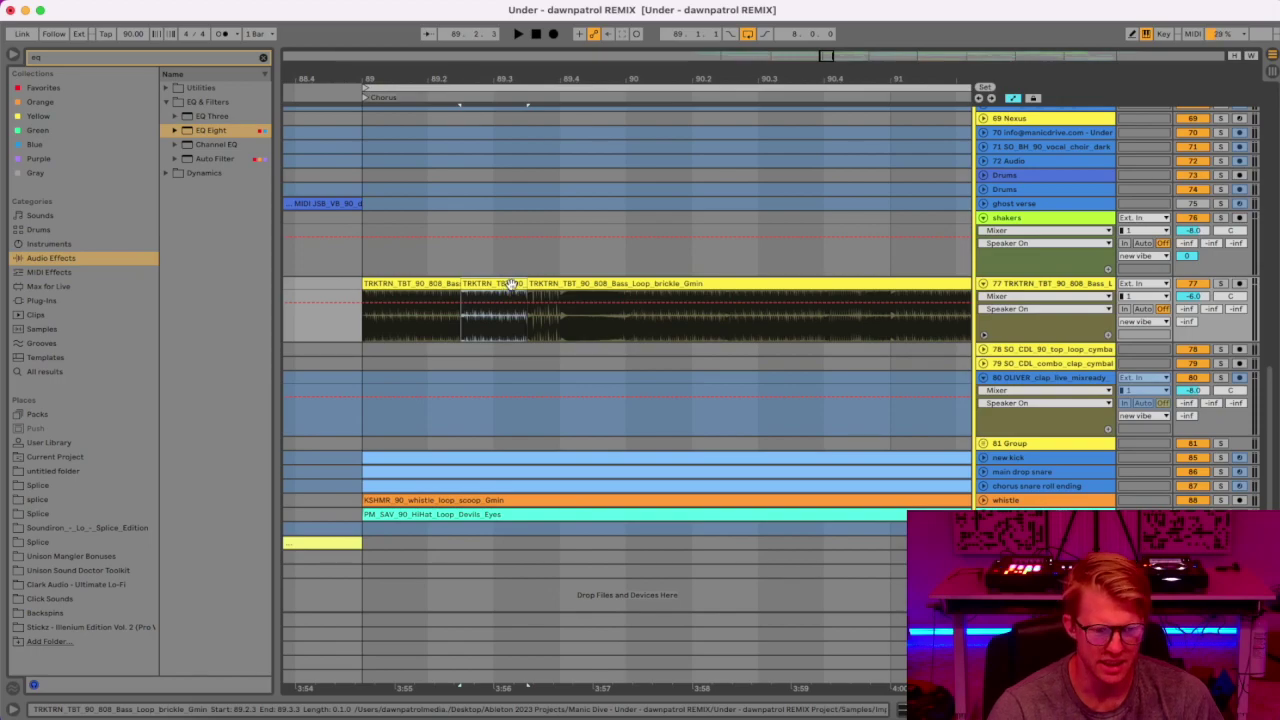
mouse_move(482, 79)
left_mouse_down()
mouse_move(483, 130)
mouse_move(486, 99)
left_mouse_up()
left_click(451, 284)
left_click_drag(455, 284, 530, 283)
key("space")
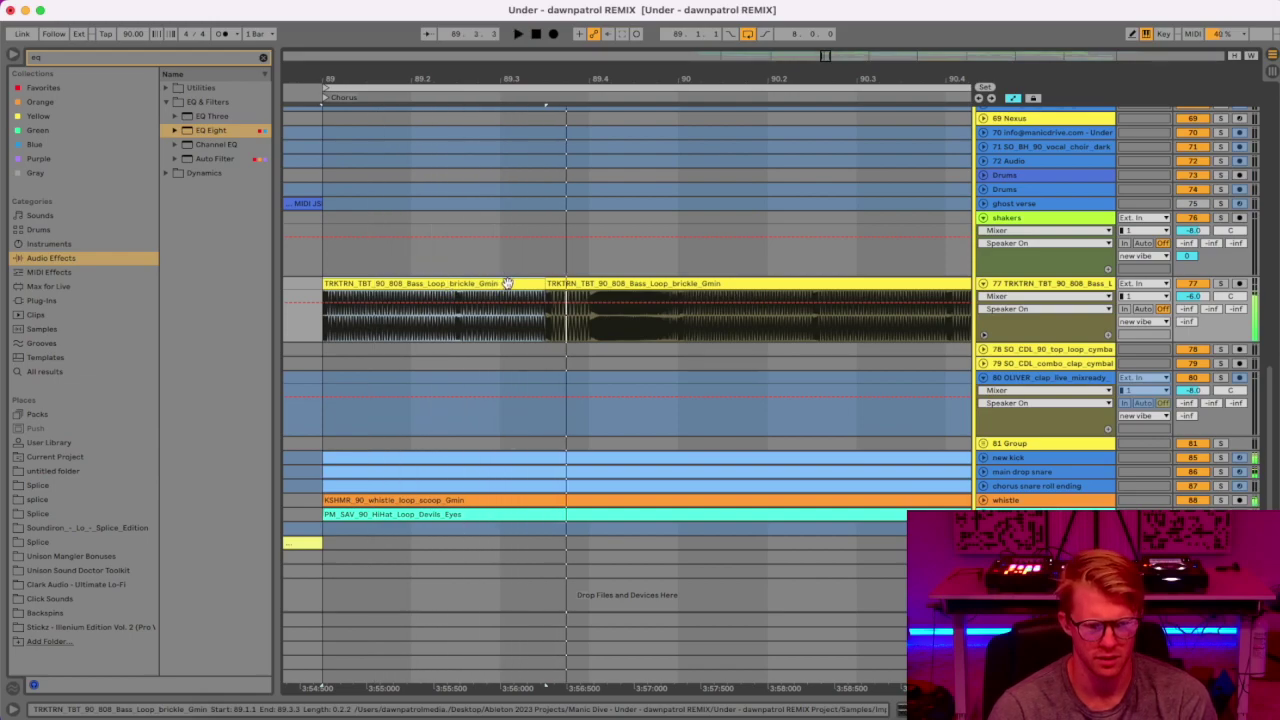
key("super+z")
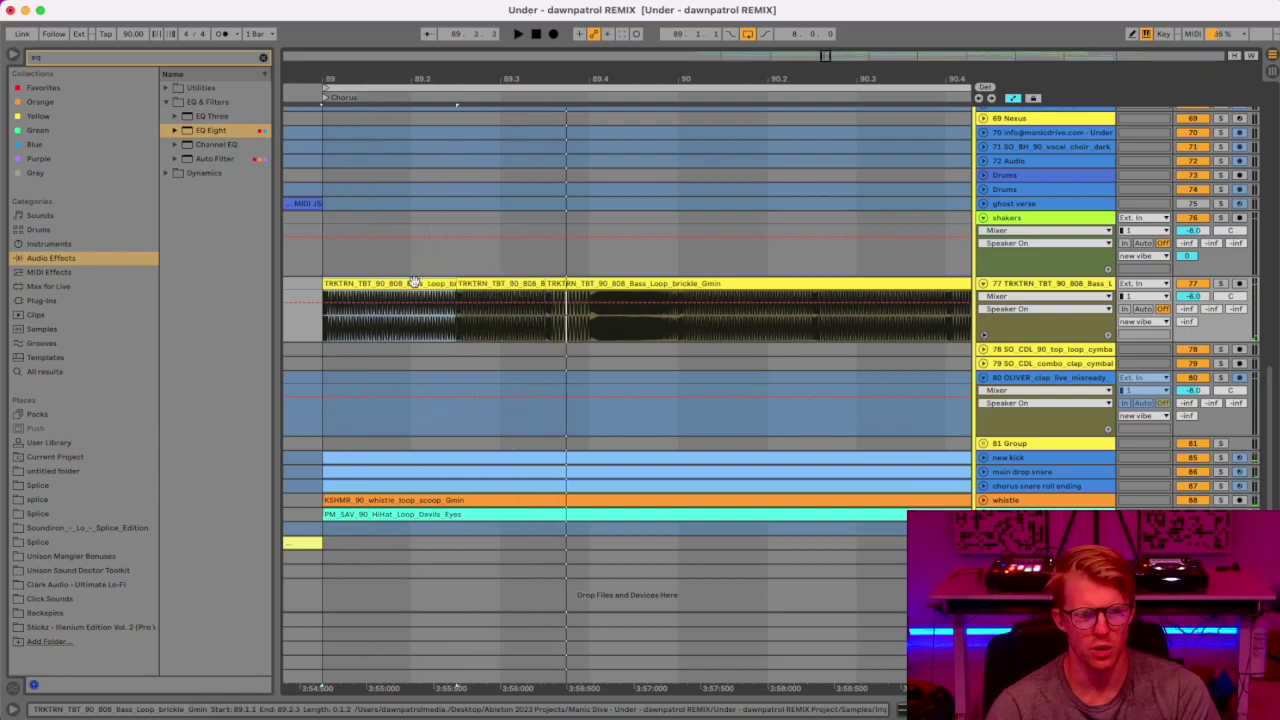
Play the Chorus from bar 89 with the chopped 808 bass clips, and fold the 808 bass track.
key("space")
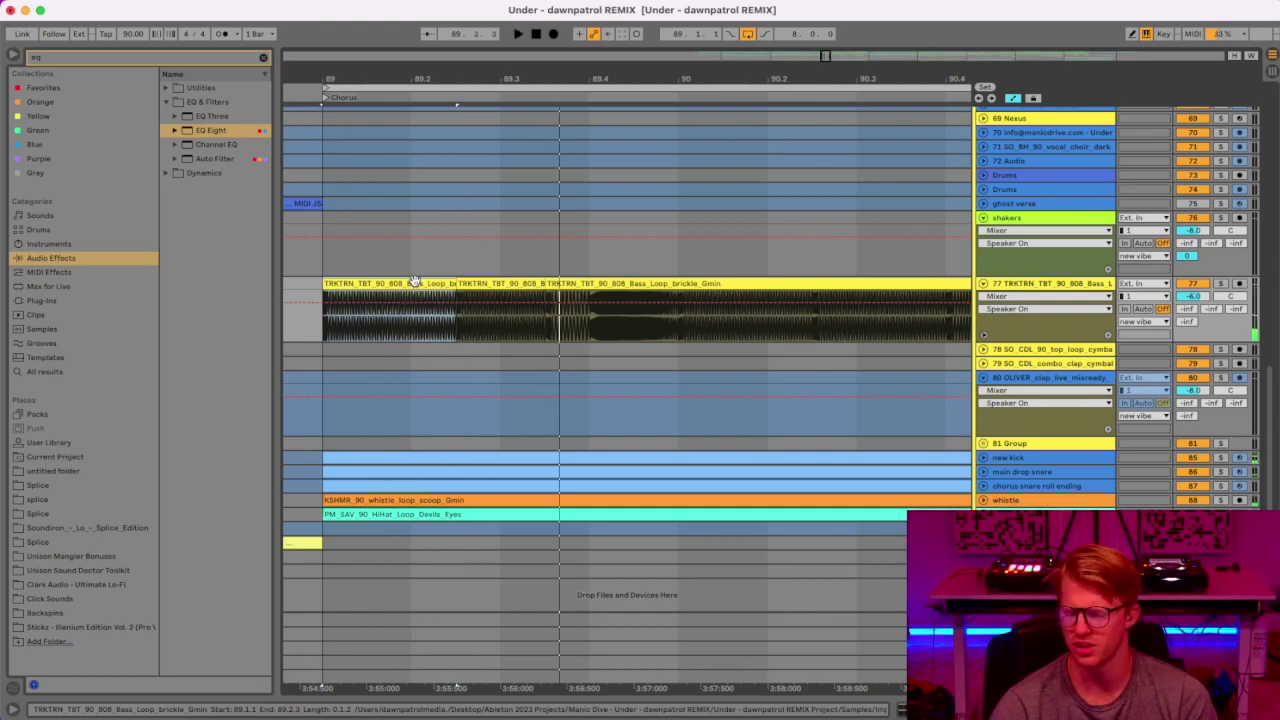
left_click_drag(565, 81, 439, 30)
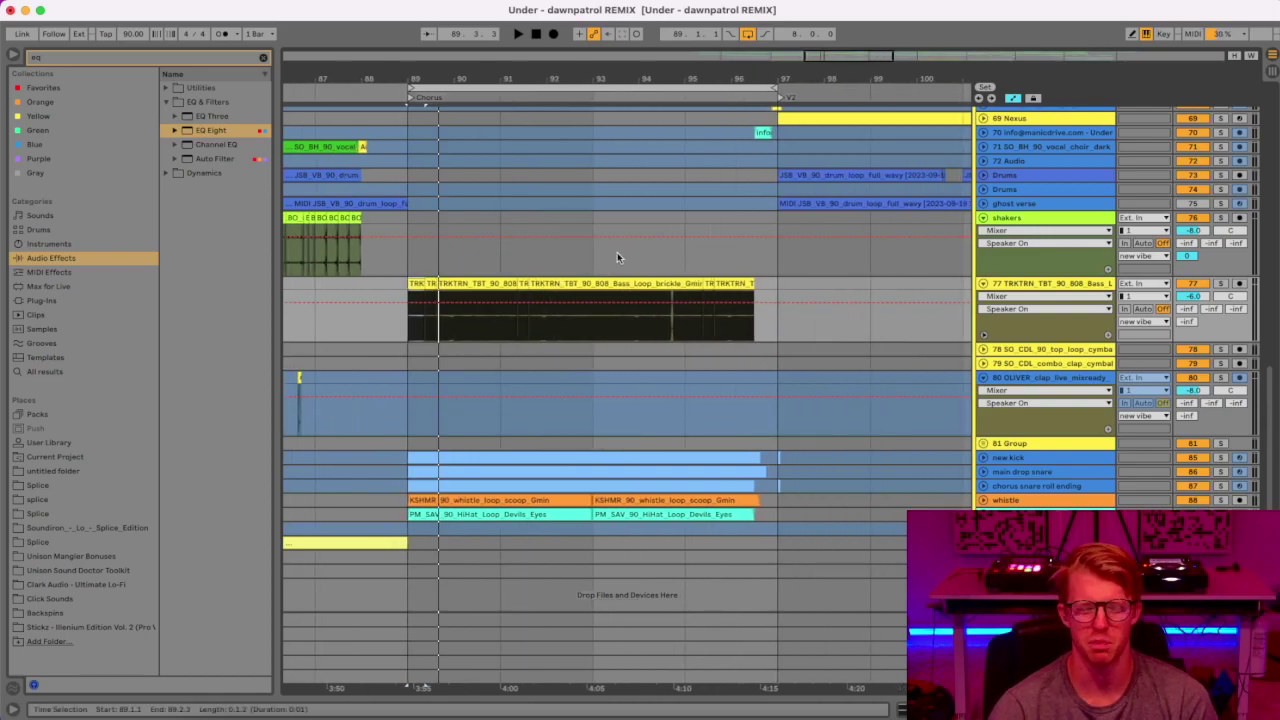
key("space")
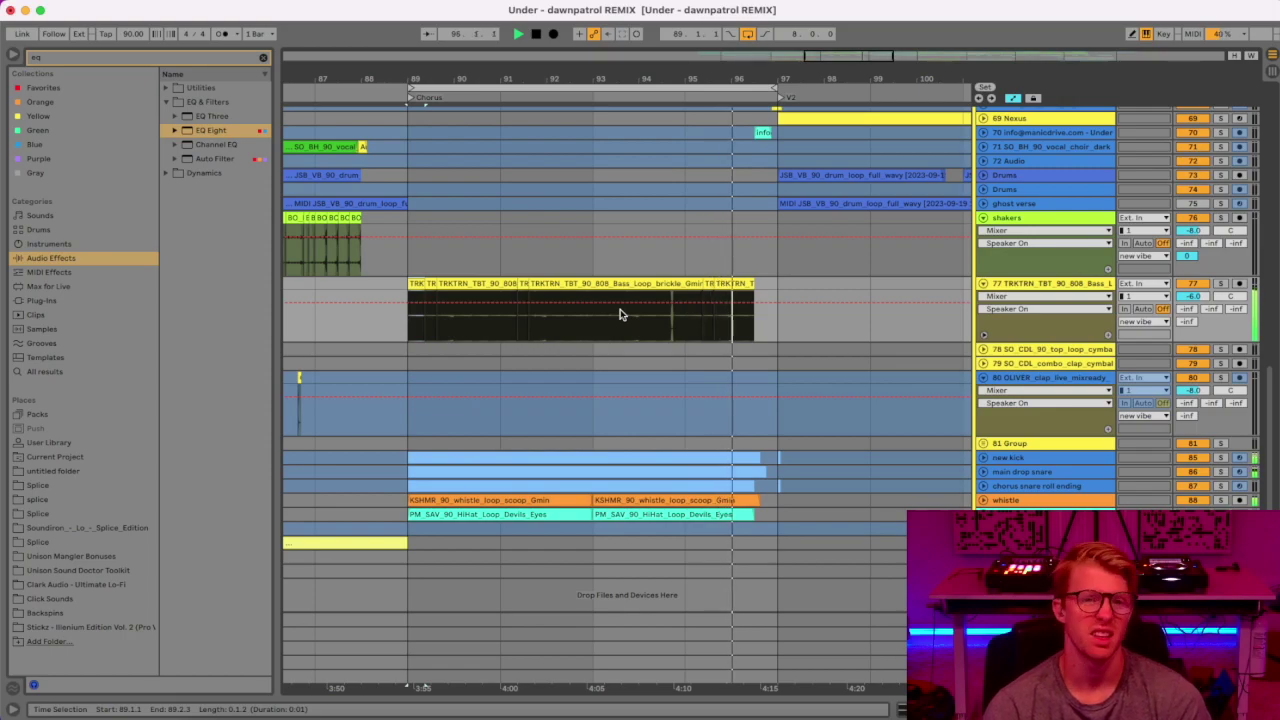
key("space")
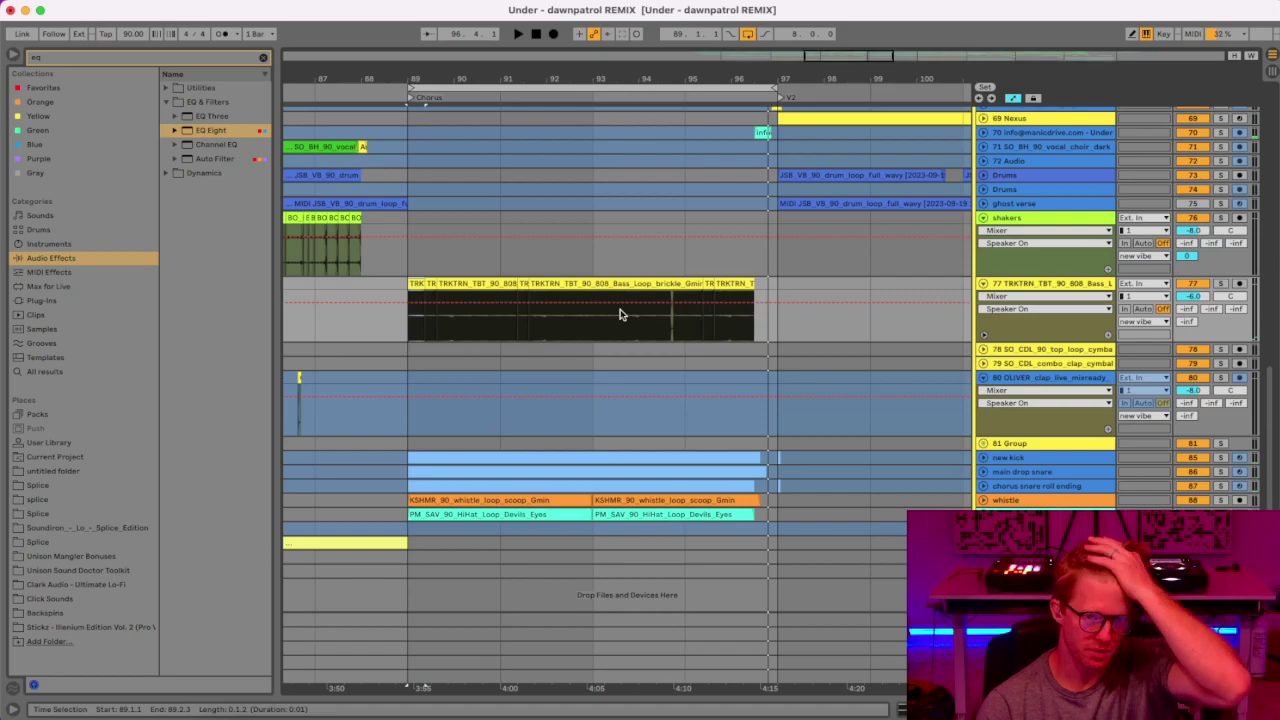
left_click(983, 284)
Unfold the new kick track, select its Chorus clip, and play the kick soloed from bar 89.
scroll(834, 300, "up", 10)
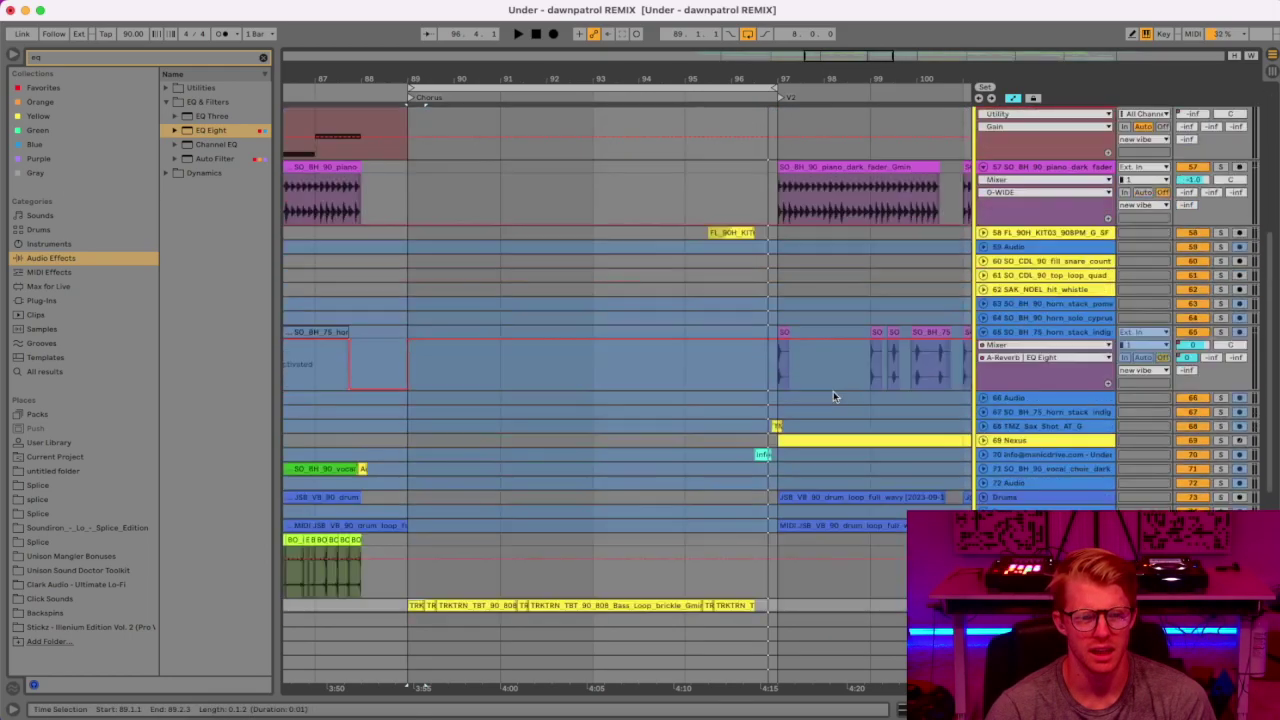
scroll(833, 397, "down", 8)
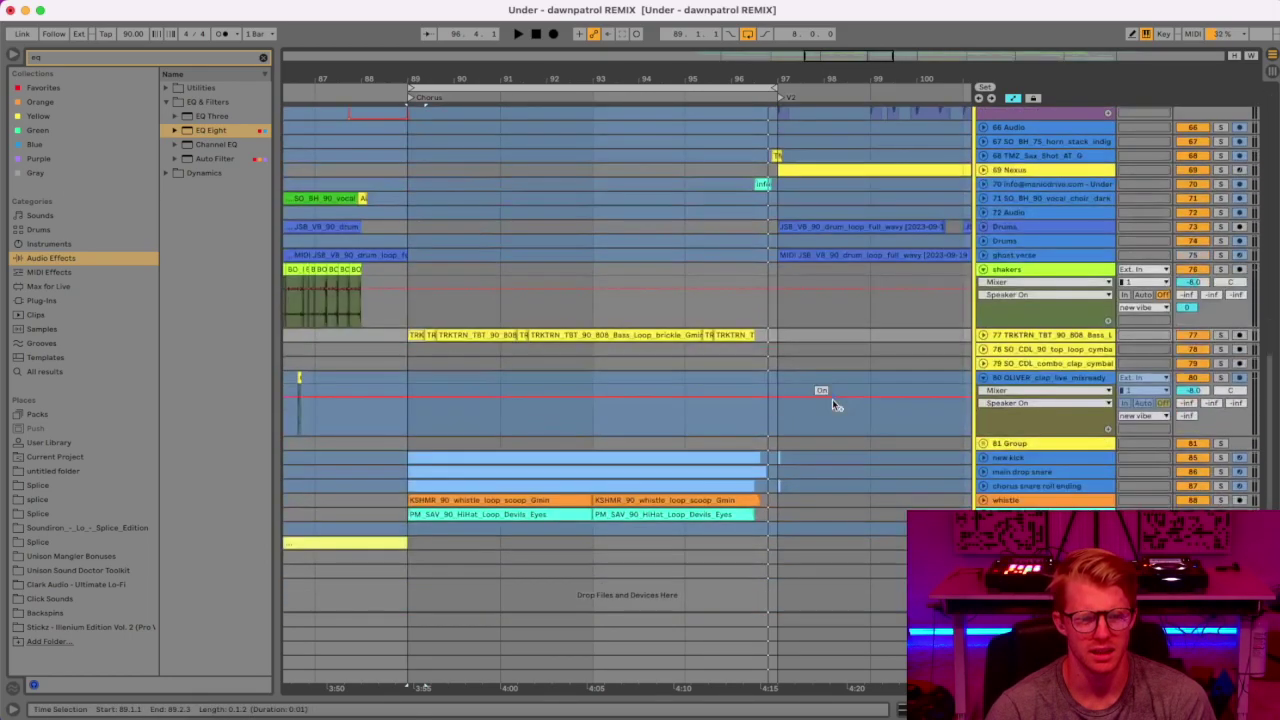
left_click(983, 458)
left_click(703, 458)
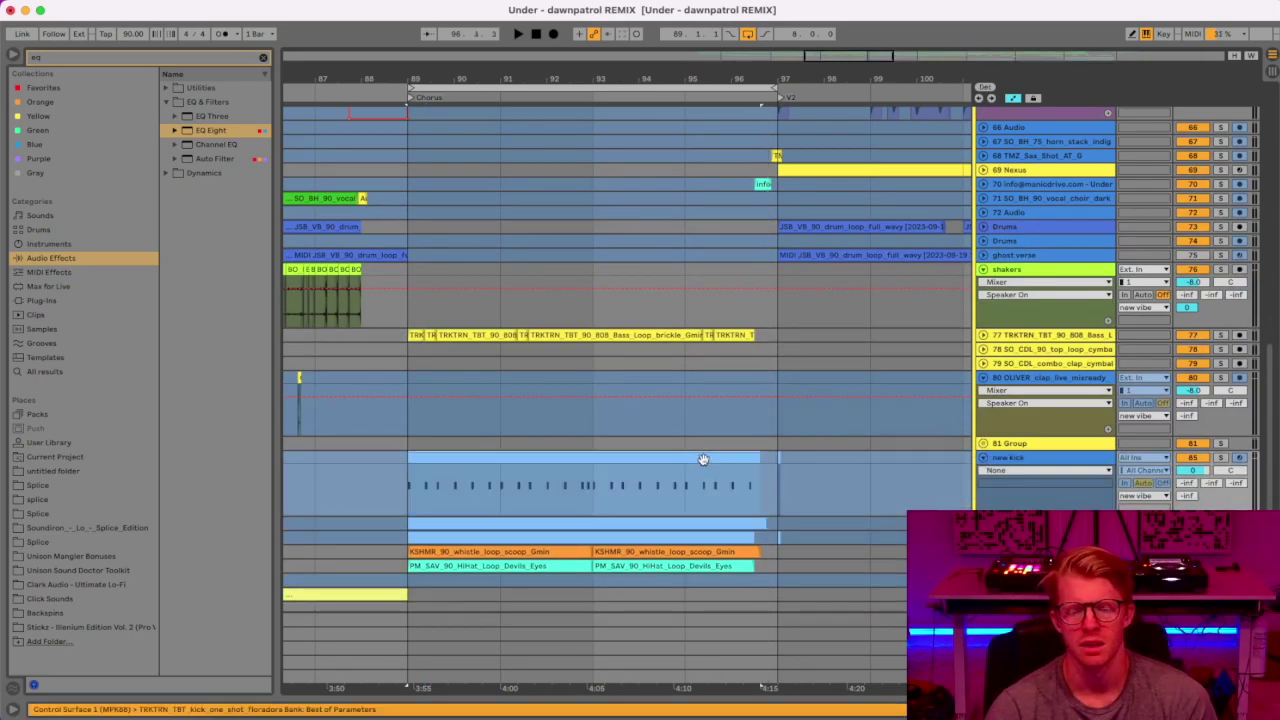
left_click(1222, 459)
key("space")
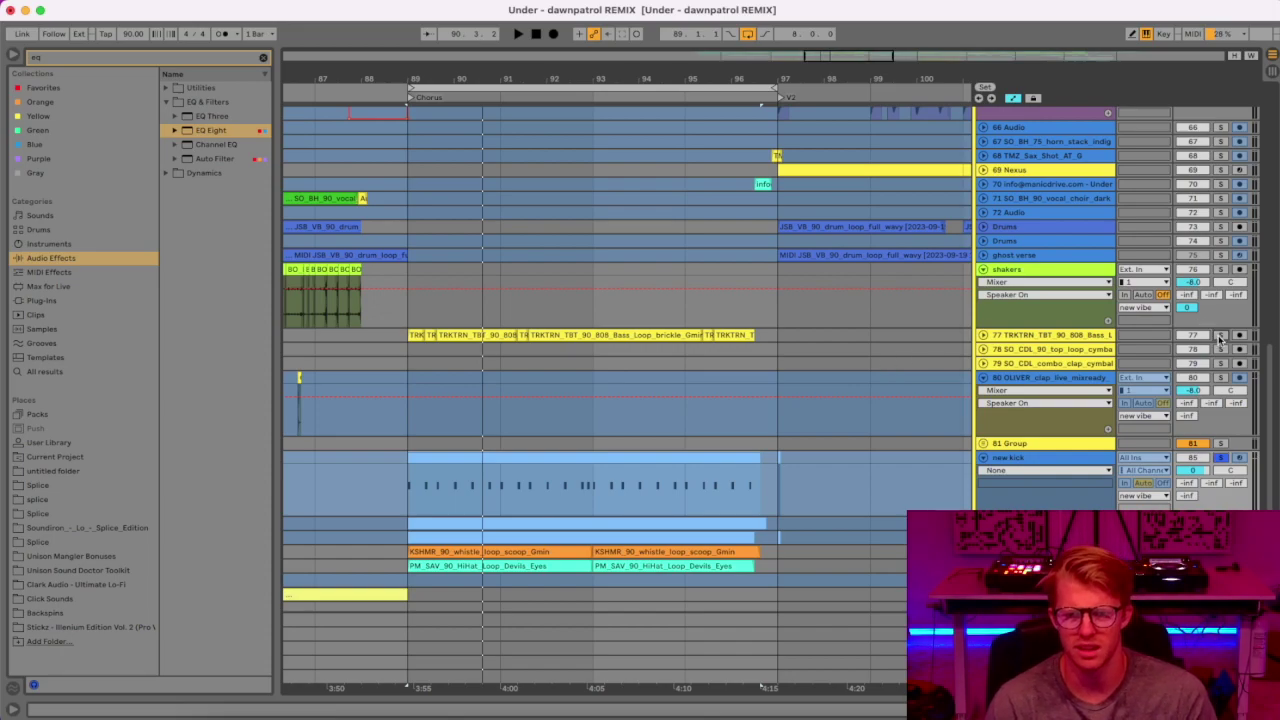
Play the 808 bass soloed from bar 89, add the new kick to the solo, and fold the kick track.
key("space")
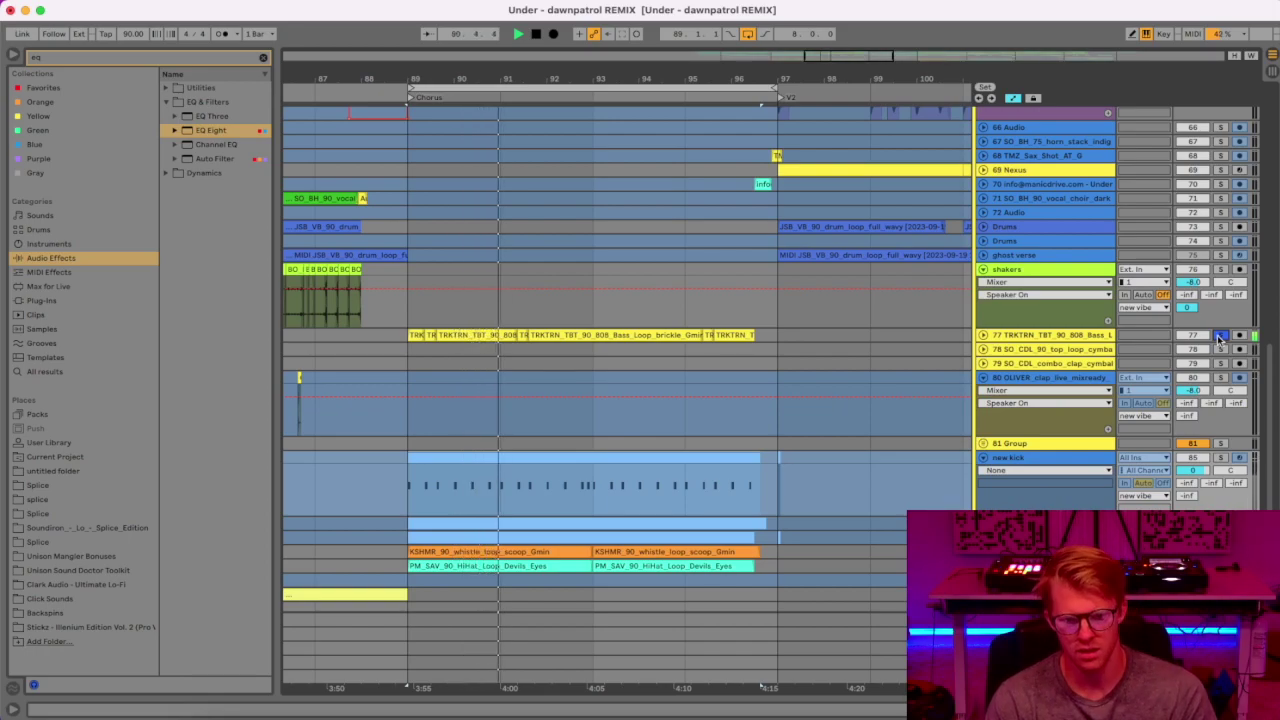
left_click(1220, 458)
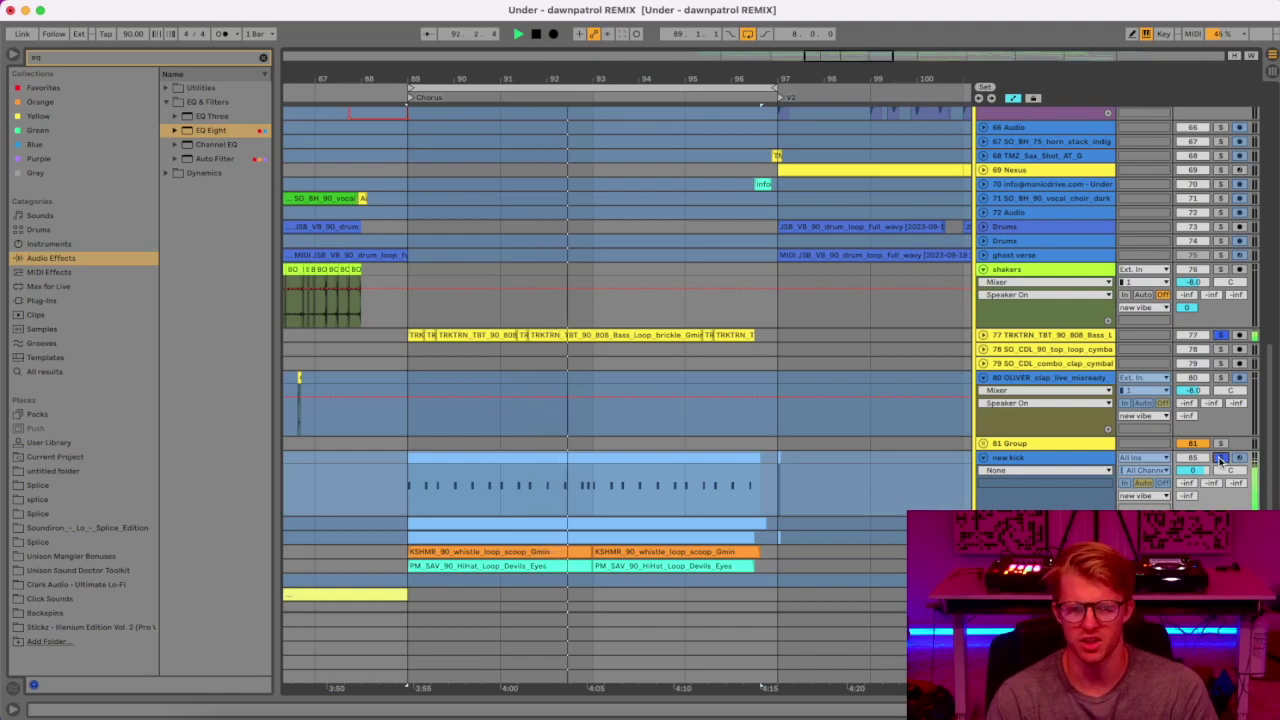
scroll(864, 408, "down", 3)
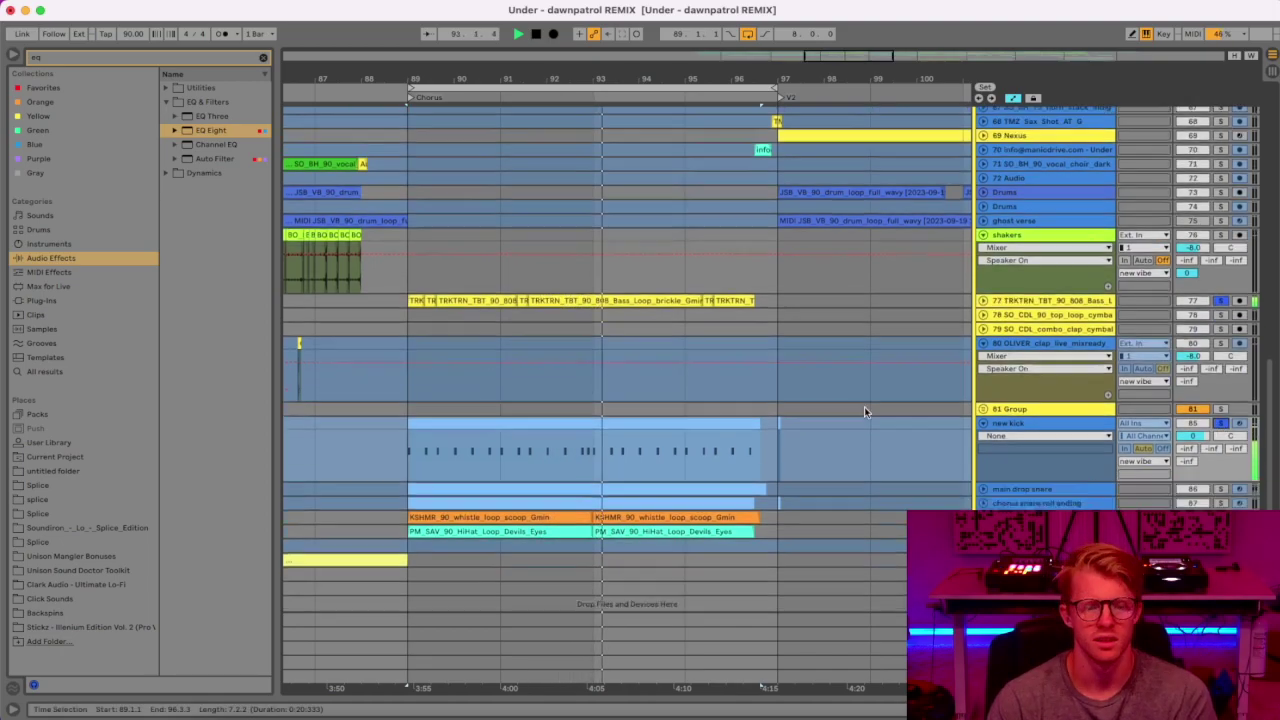
left_click(1020, 406)
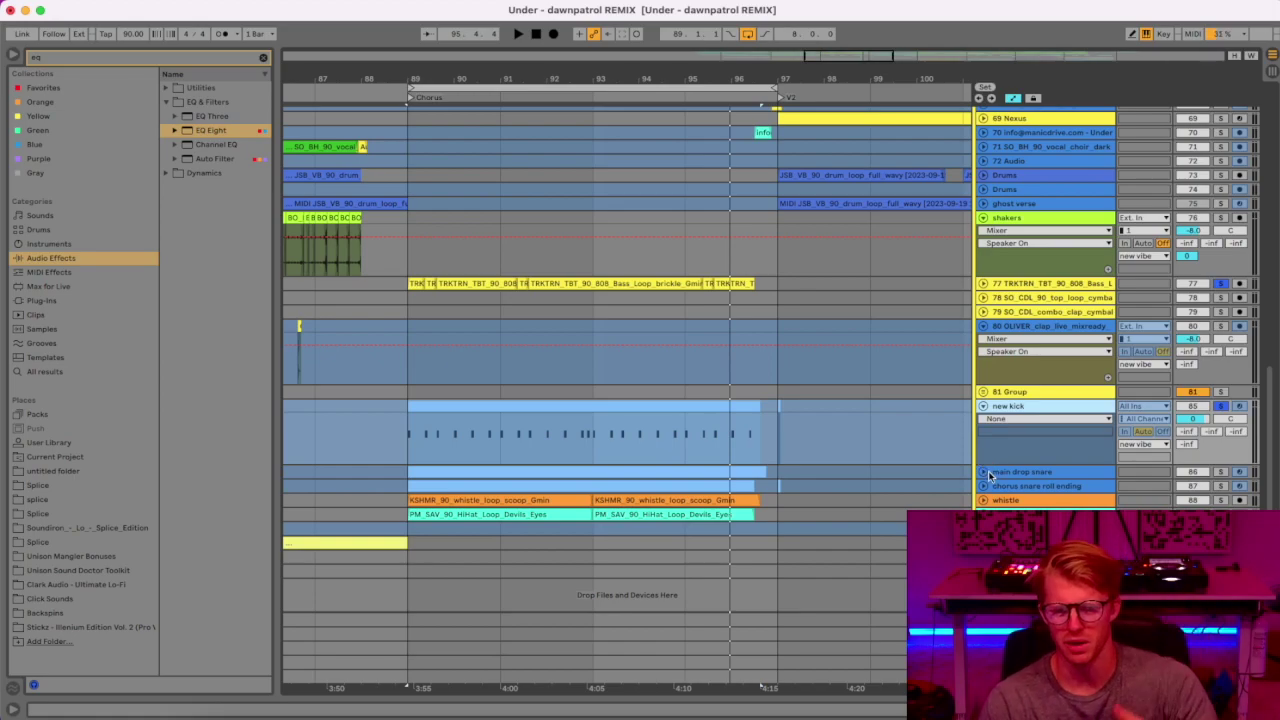
left_click(983, 406)
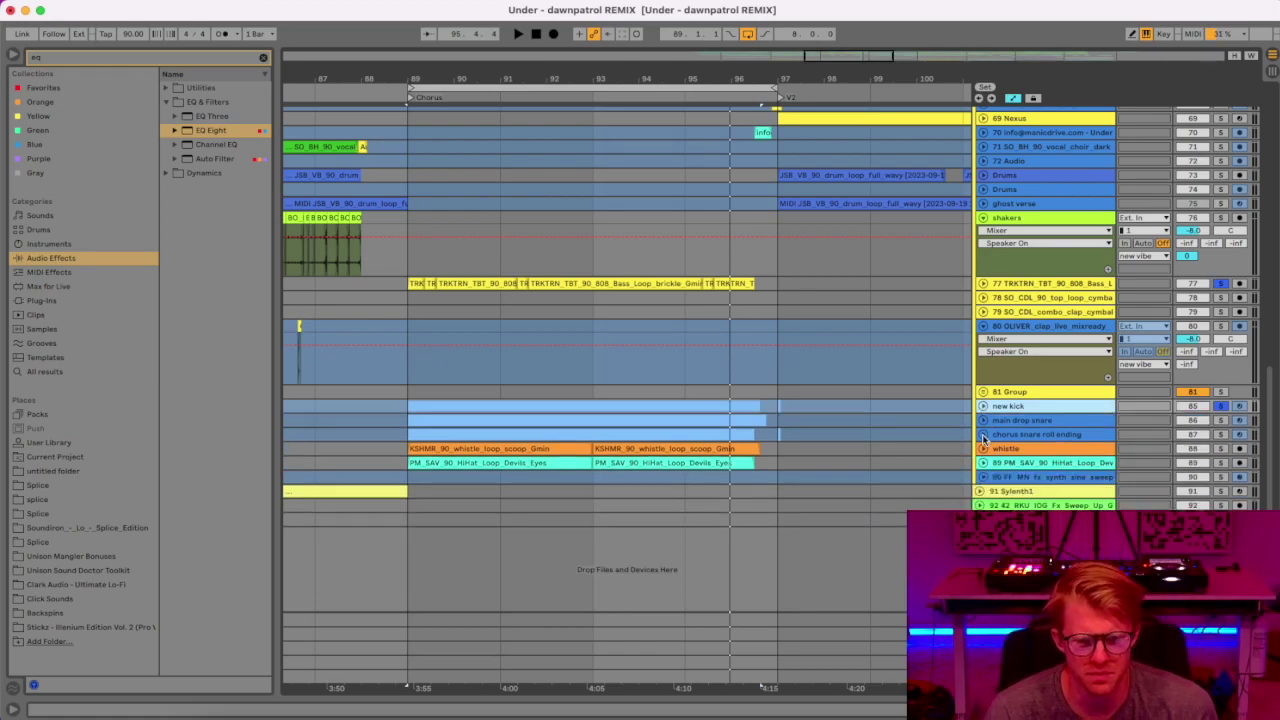
Unfold the main drop snare track, solo it, and play its Chorus clip from bar 89 with the Drum Rack shown.
left_click(983, 420)
left_click(1030, 432)
left_click(1060, 418)
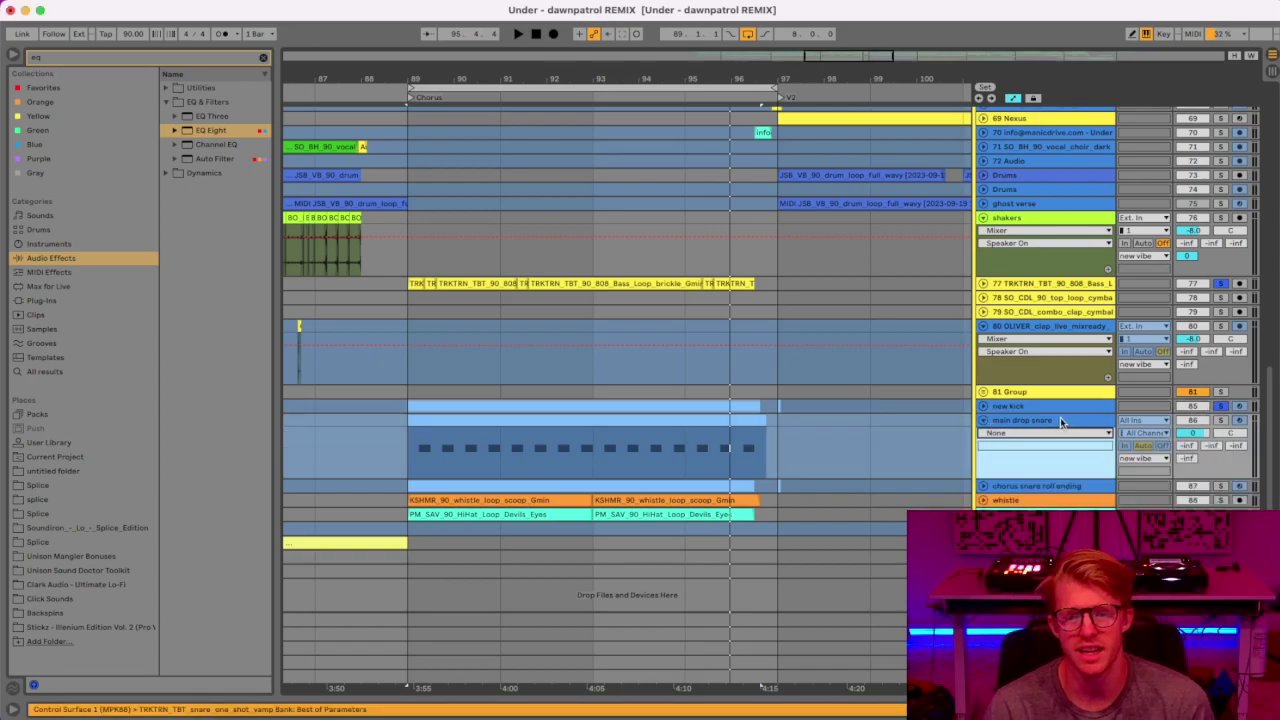
left_click(1220, 420)
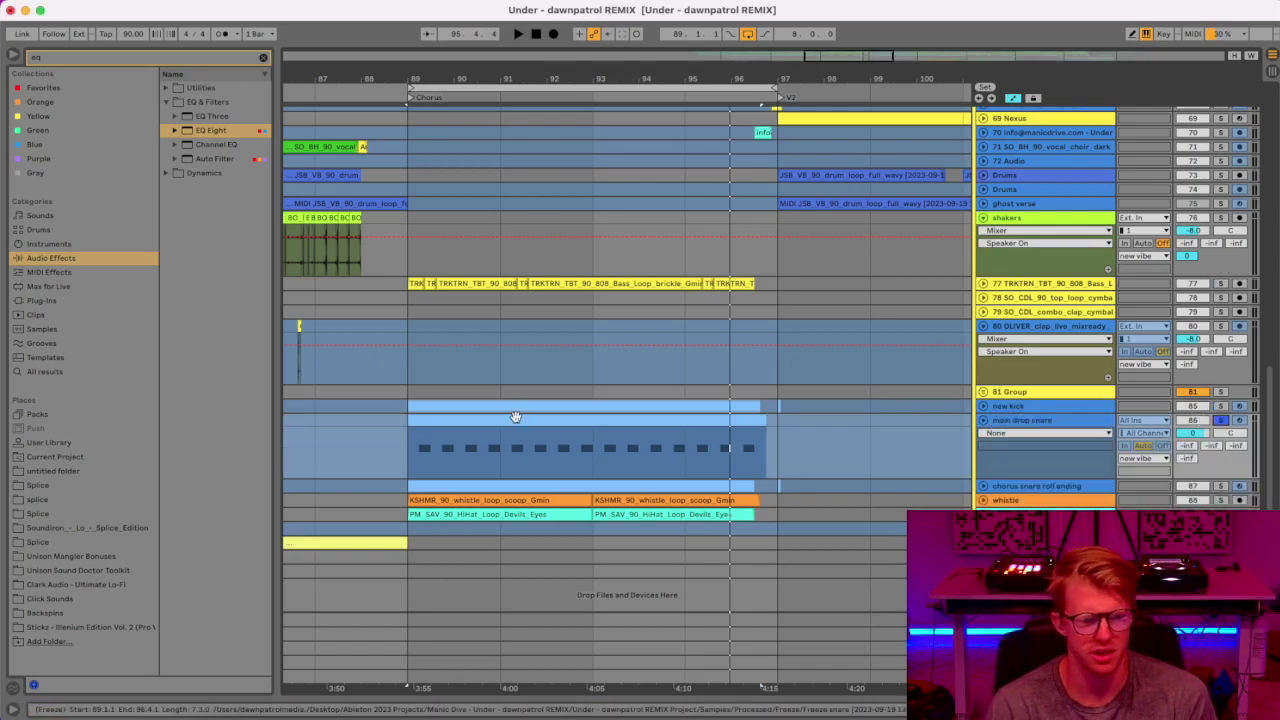
left_click(515, 419)
key("shift+Tab")
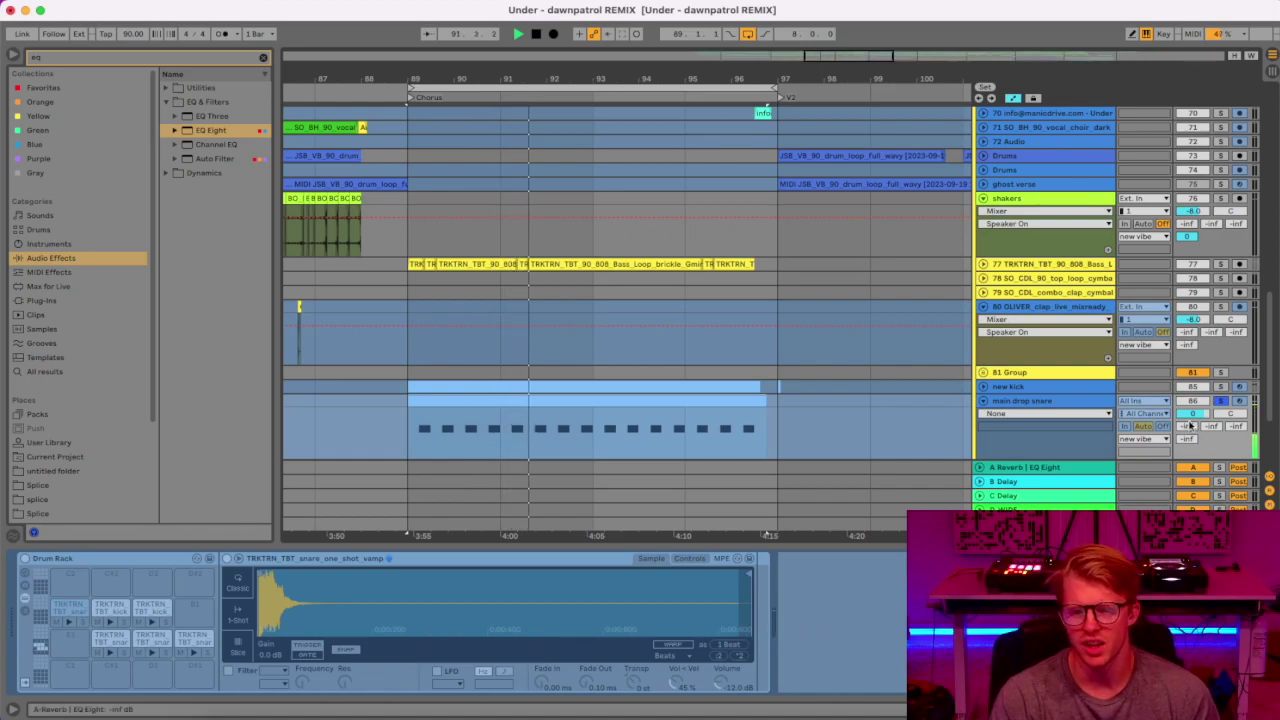
Unsolo the main drop snare, play the Chorus from bar 89 in the full mix, and fold the snare track.
left_click(1097, 404)
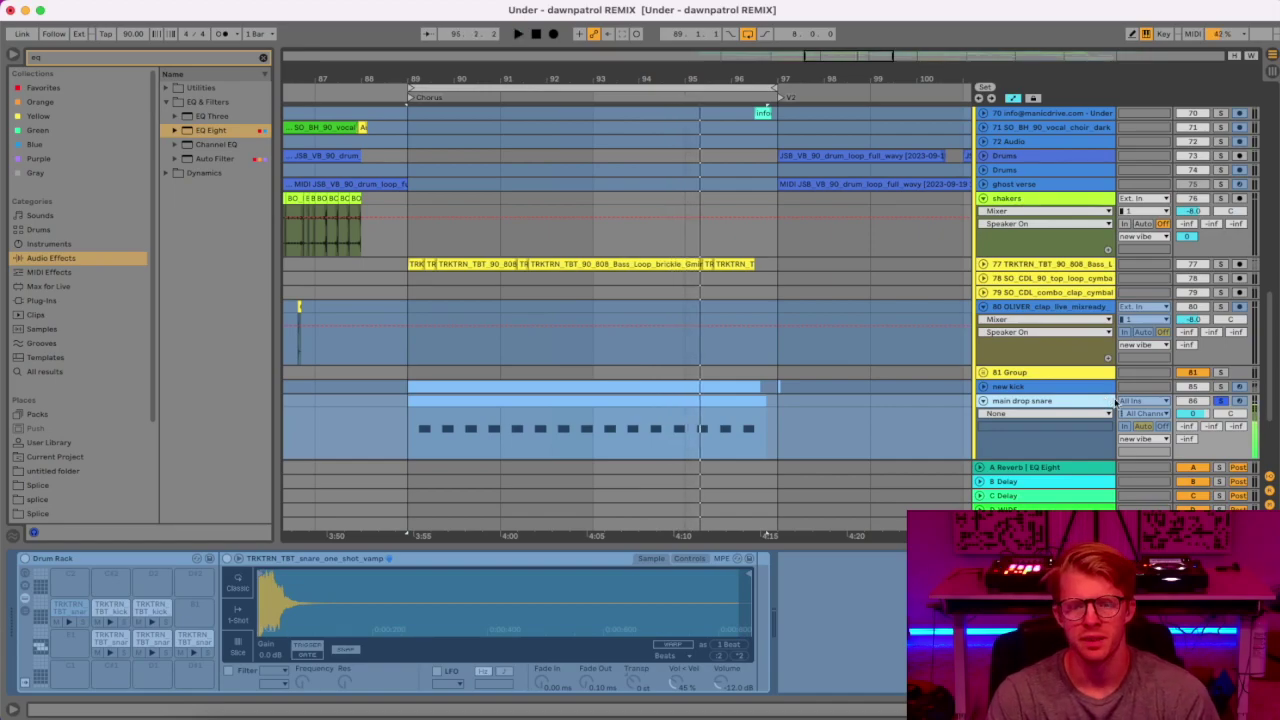
left_click(1219, 402)
key("space")
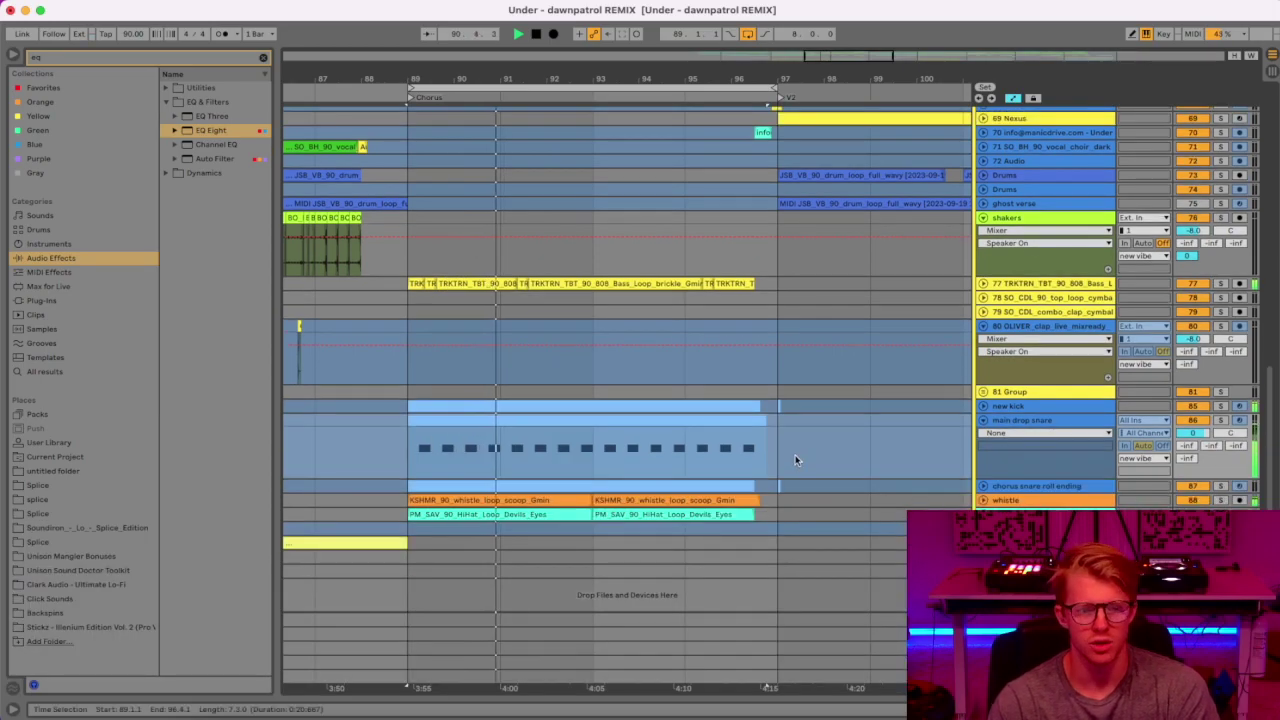
key("space")
left_click(983, 420)
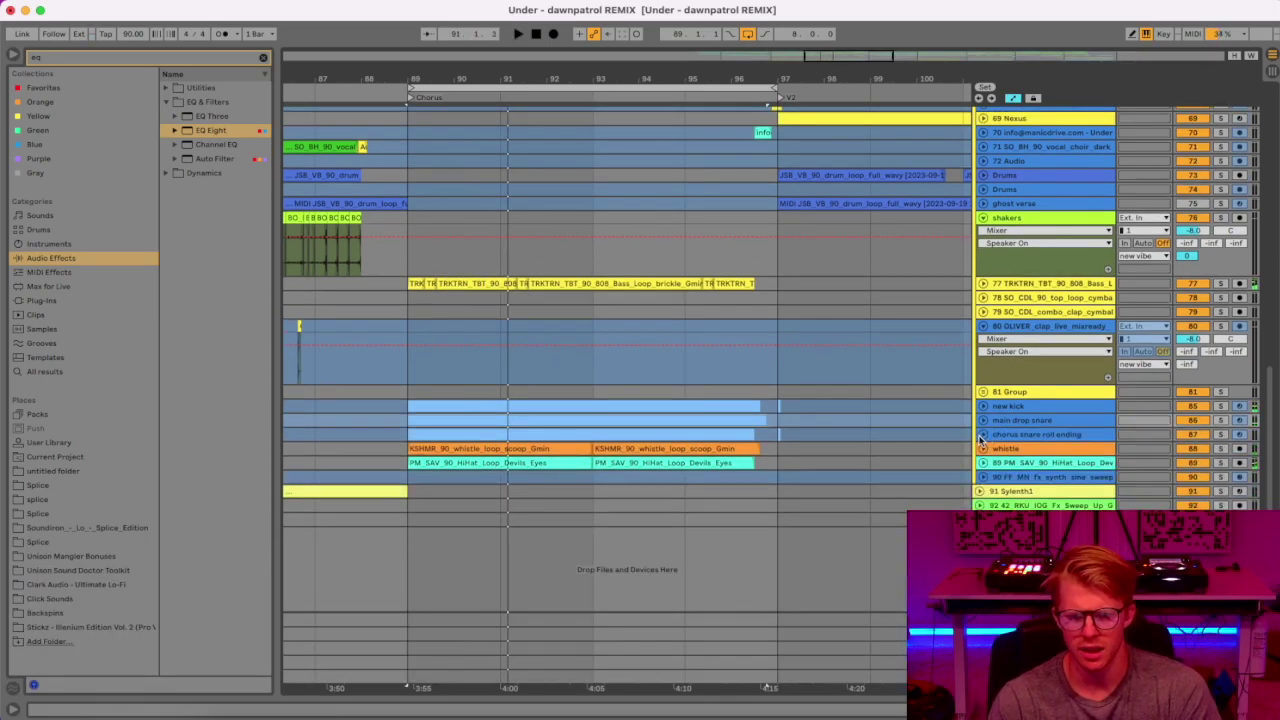
Unfold the chorus snare roll ending track to check its Chorus clip, and fold it again.
left_click(983, 434)
left_click(1024, 436)
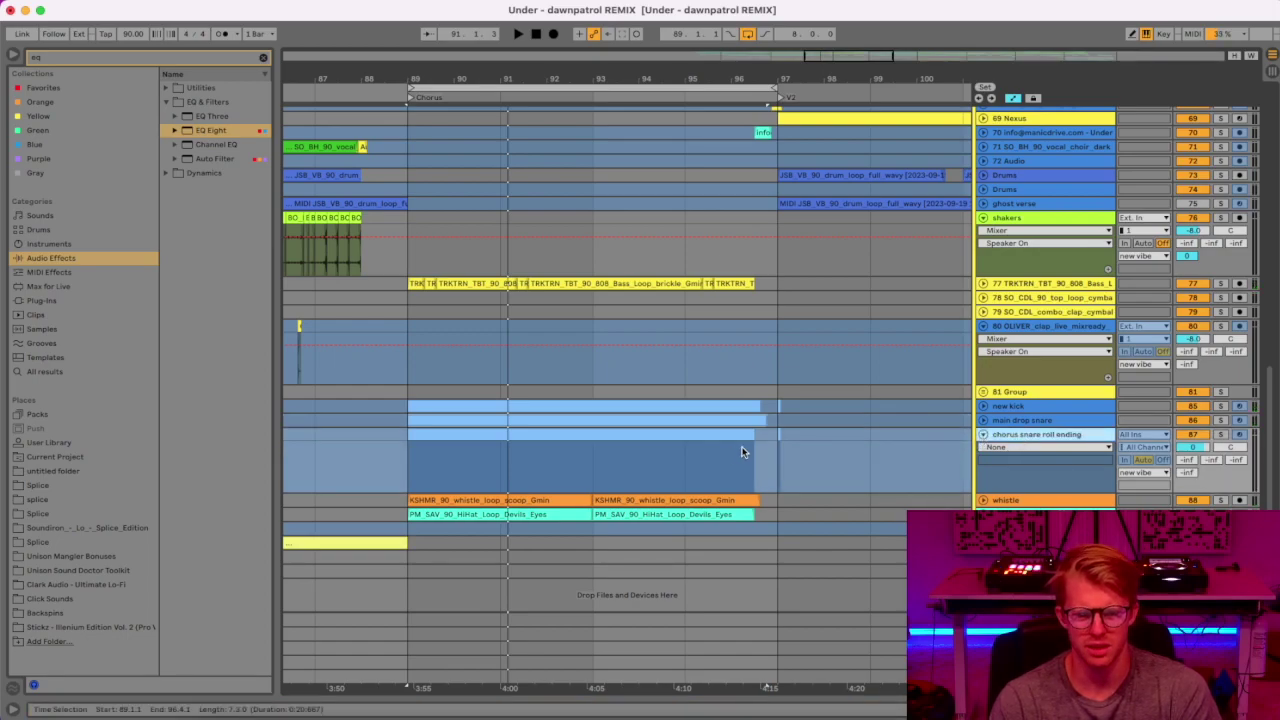
key("Left")
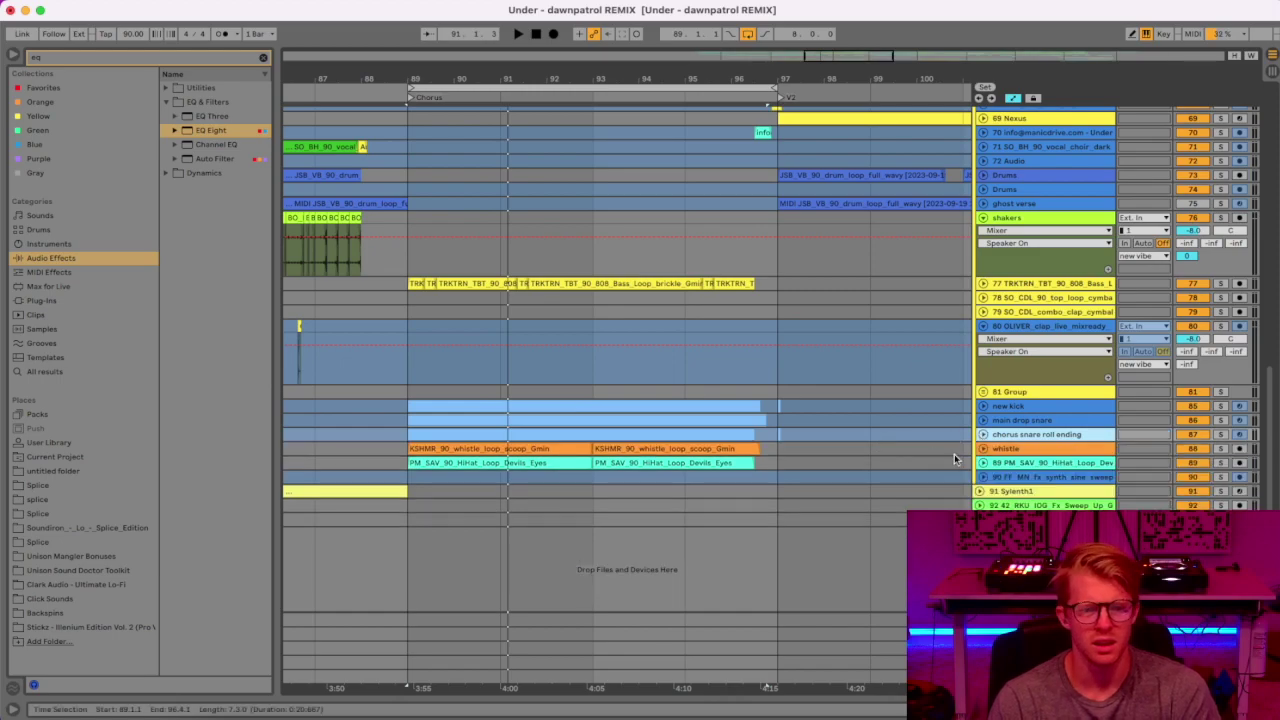
Unfold the whistle track, select its first KSHMR whistle loop clip, and play it soloed from bar 89.
left_click(983, 448)
left_click(1022, 448)
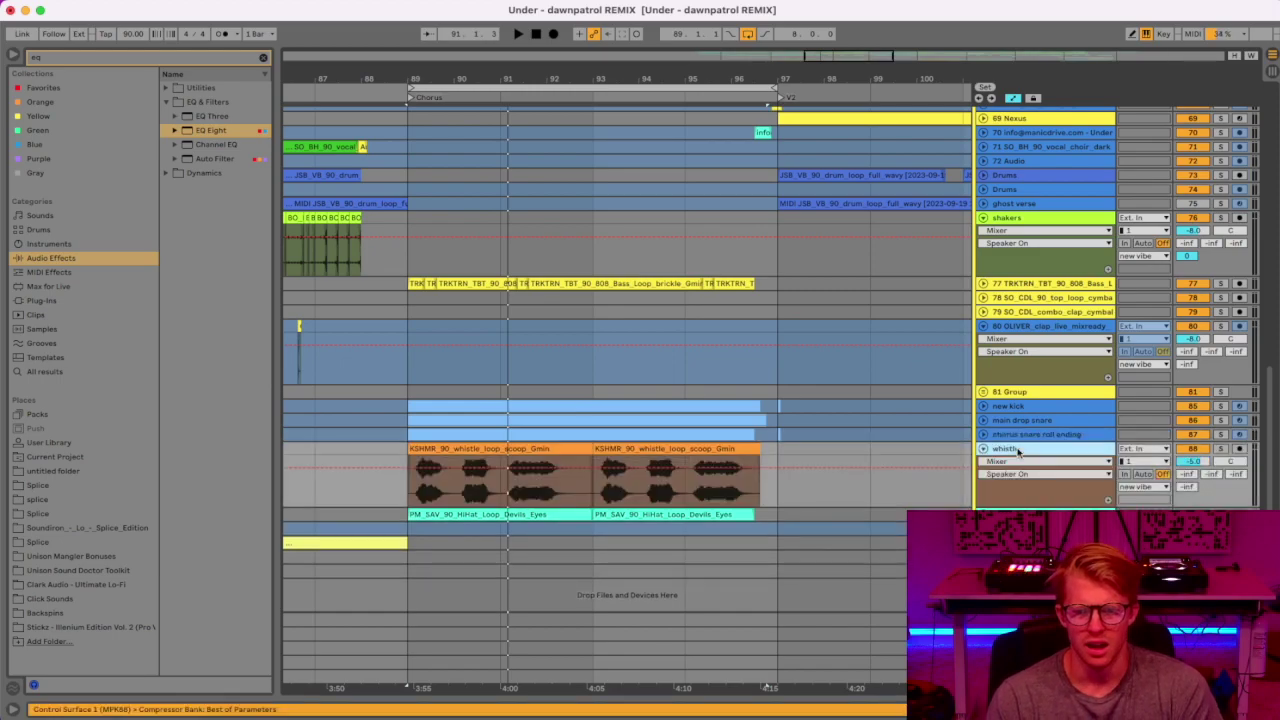
left_click(500, 450)
left_click(598, 512)
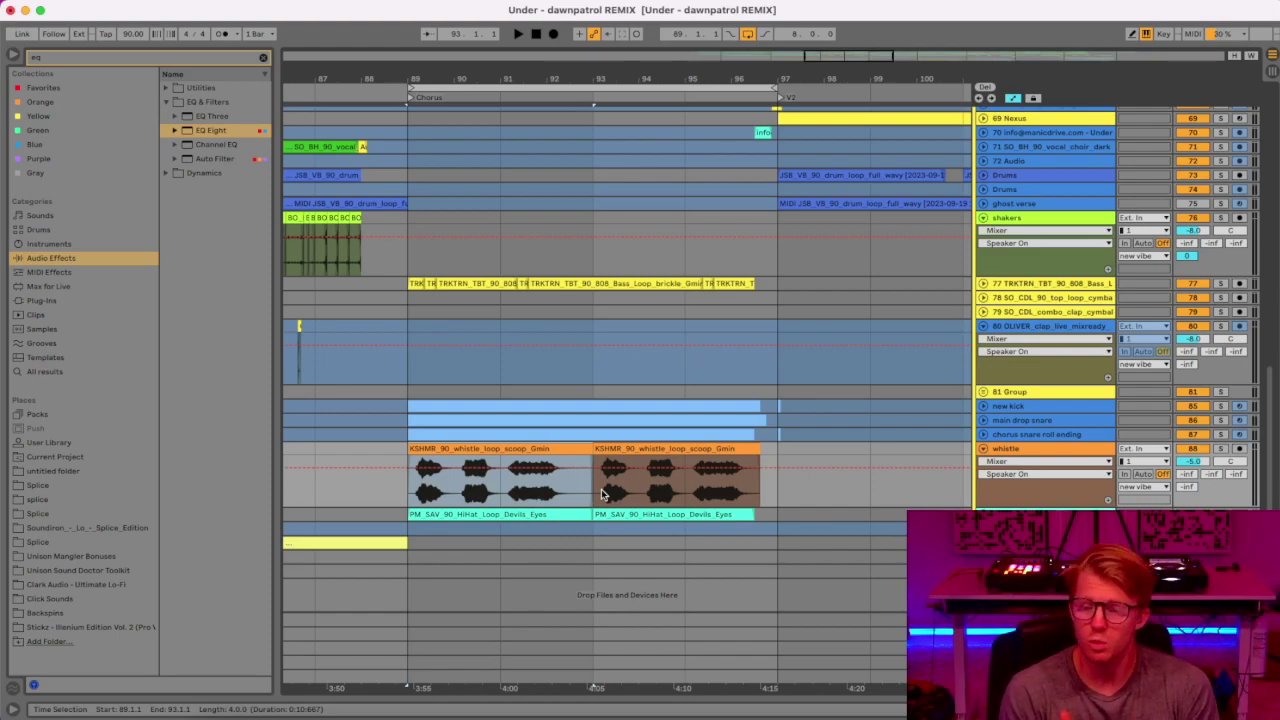
left_click(1218, 449)
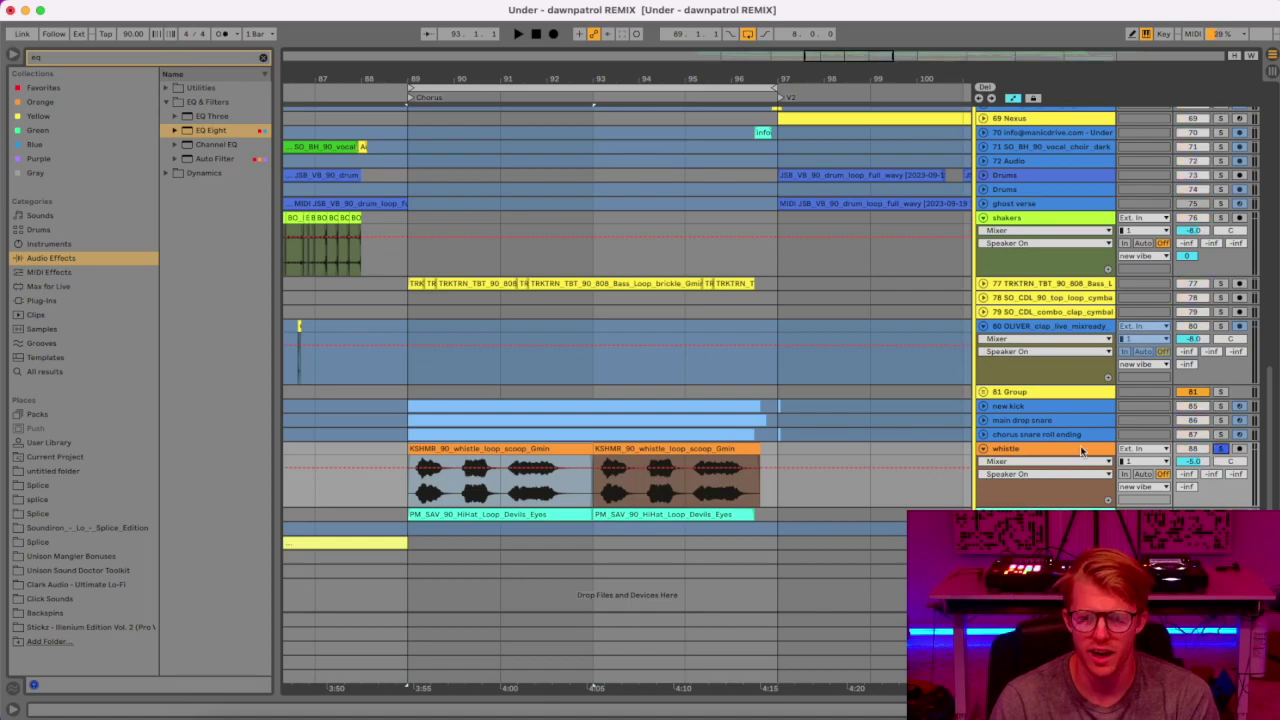
key("space")
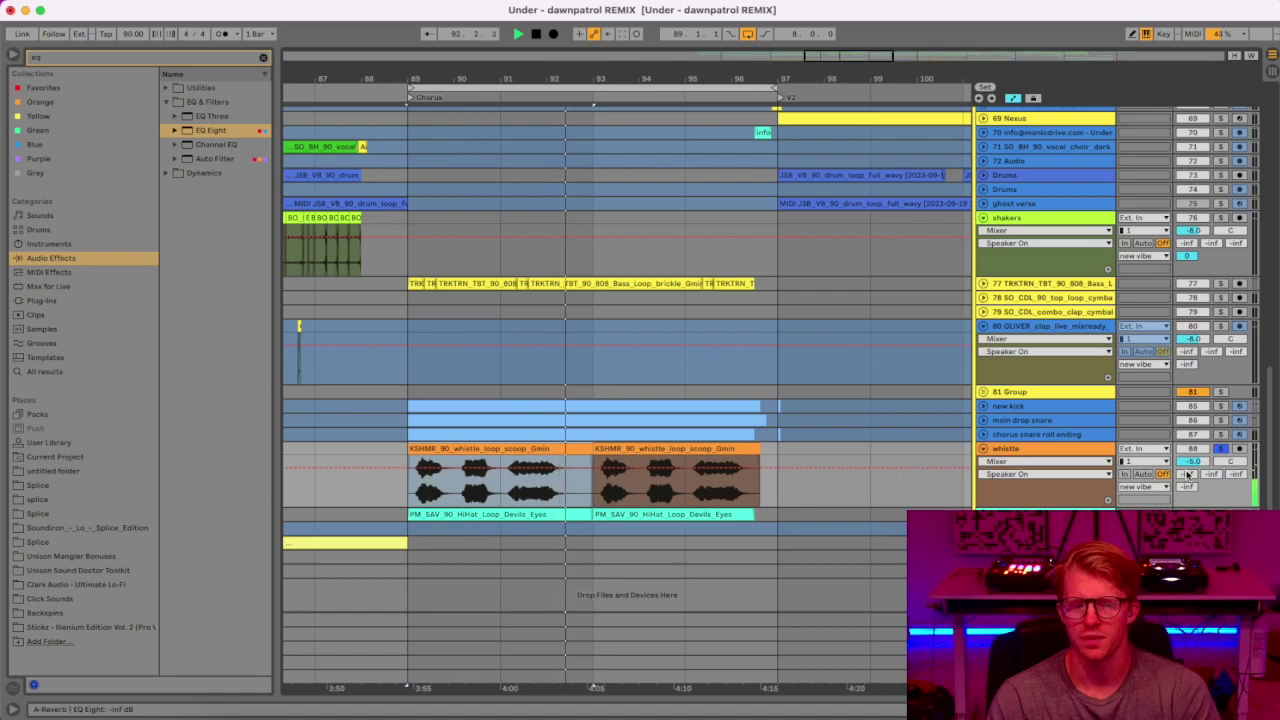
key("space")
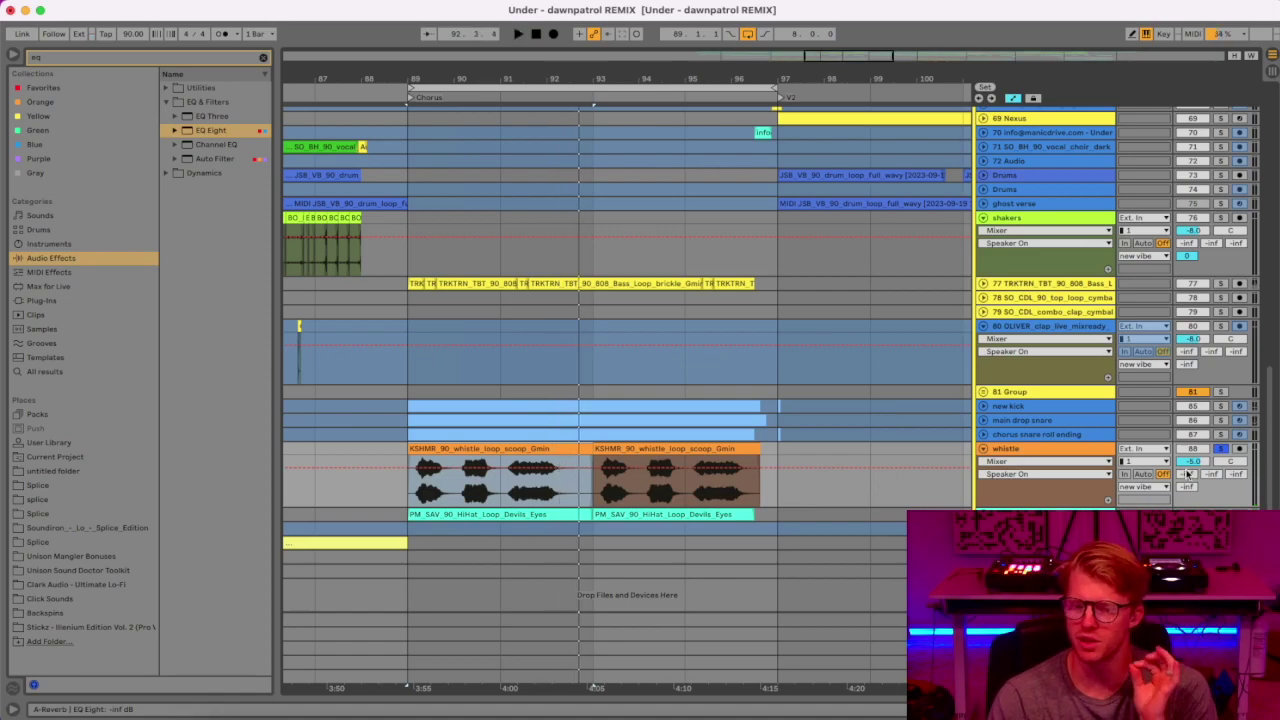
Fold the whistle track, unfold the PM_SAV hi-hat loop track, and play its first clip soloed from bar 89.
left_click(984, 449)
left_click(984, 465)
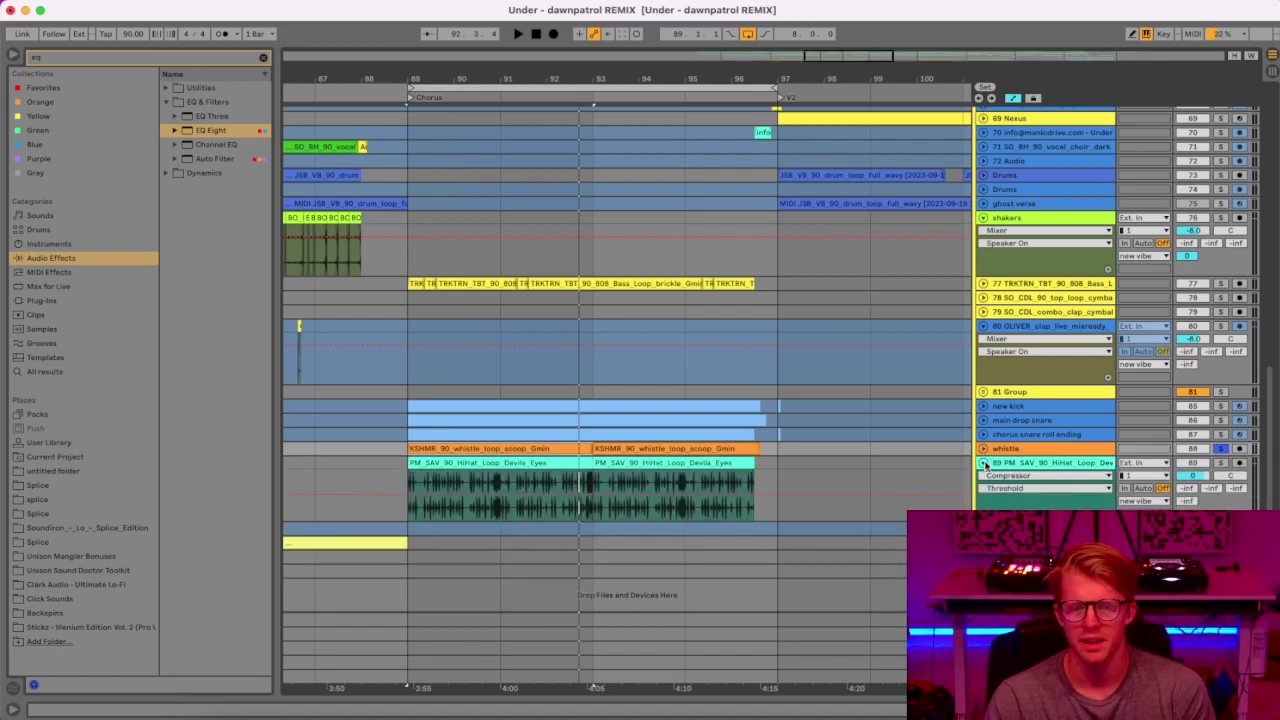
left_click(1037, 463)
left_click(527, 461)
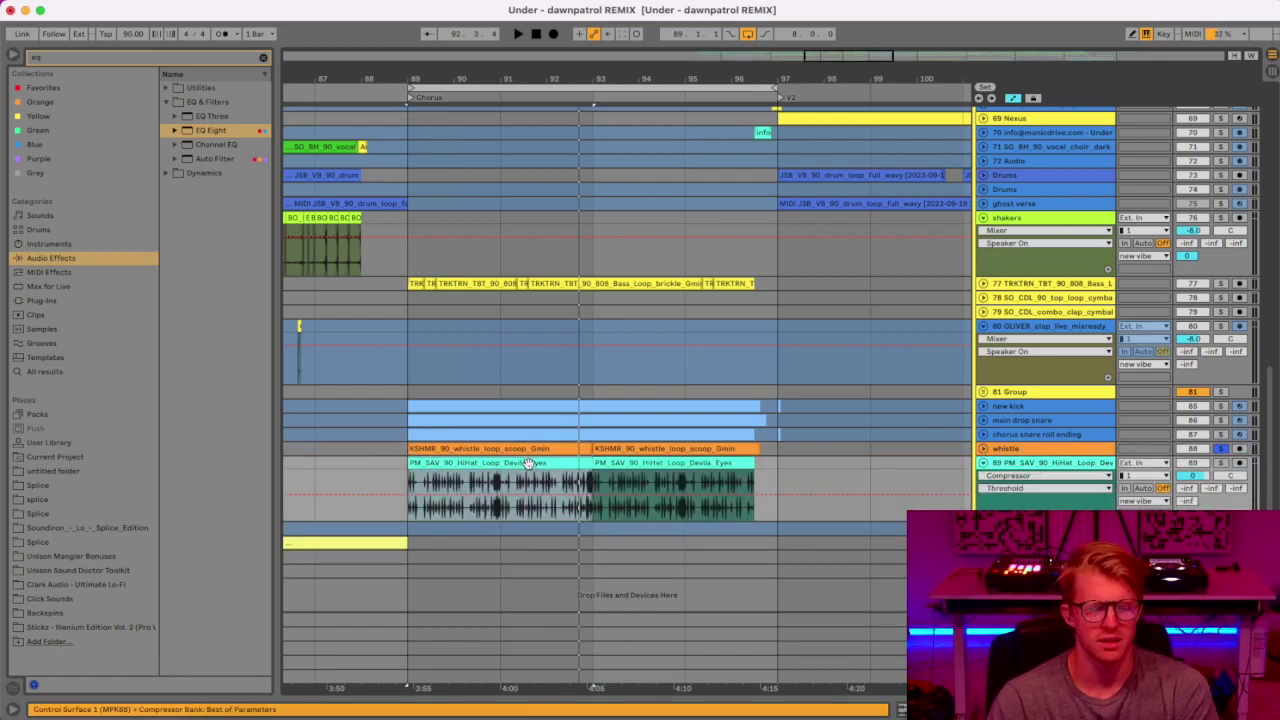
left_click(1220, 463)
key("space")
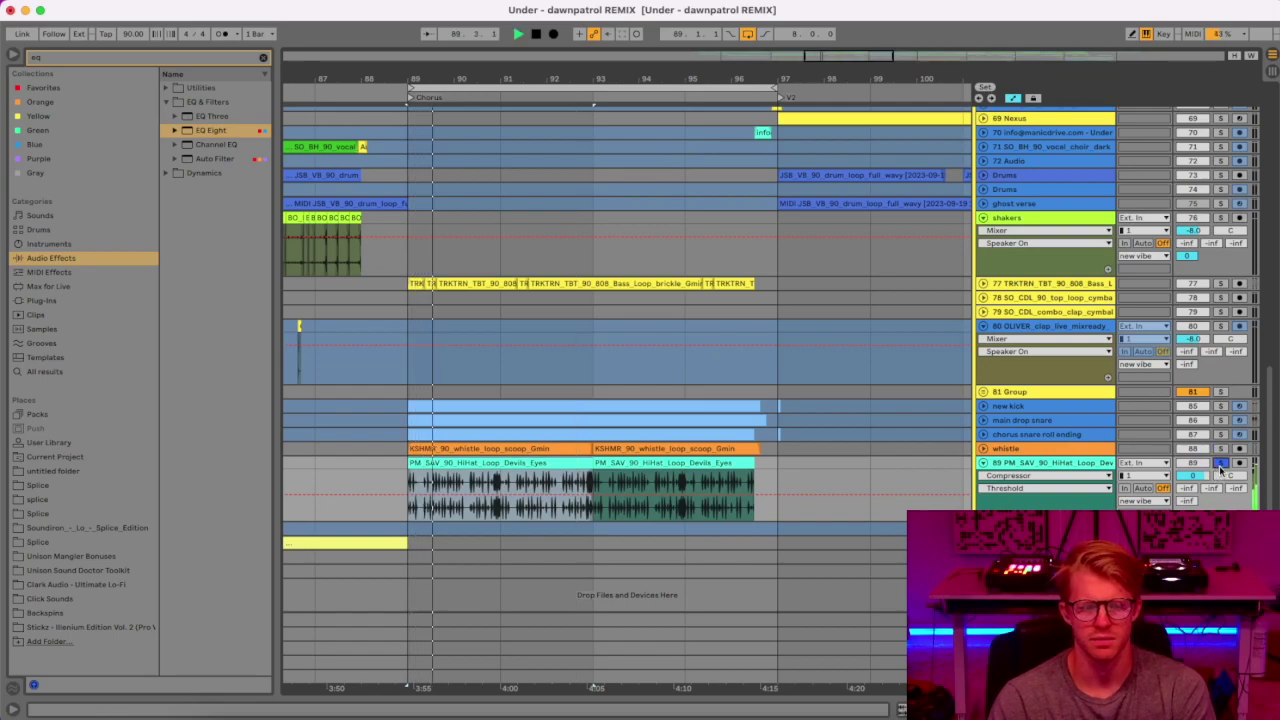
Examine the hi-hat loop's waveform up close from bar 89 to the fast roll just before bar 91.
left_click_drag(432, 73, 521, 467)
mouse_move(407, 499)
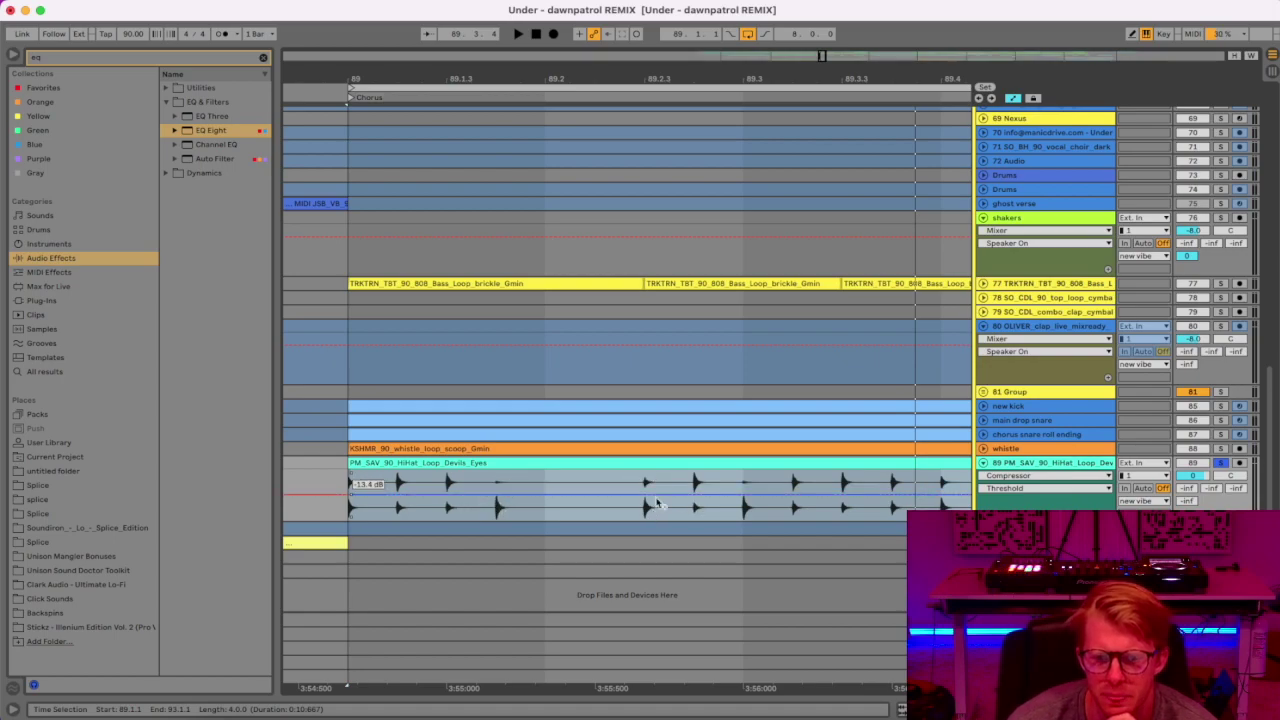
left_click_drag(703, 83, 585, 18)
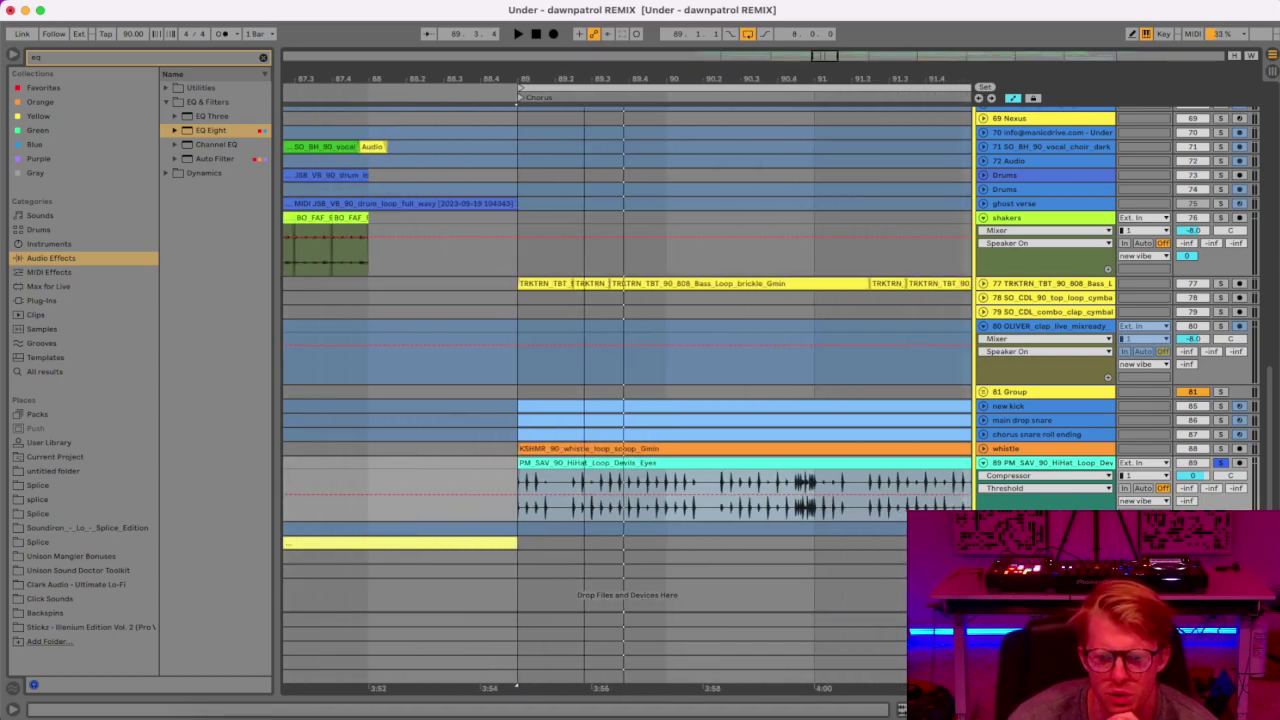
key("plus")
key("plus")
key("plus")
left_click_drag(700, 78, 598, 50)
left_click_drag(774, 78, 774, 125)
left_click_drag(859, 78, 609, 103)
left_click_drag(436, 80, 436, 74)
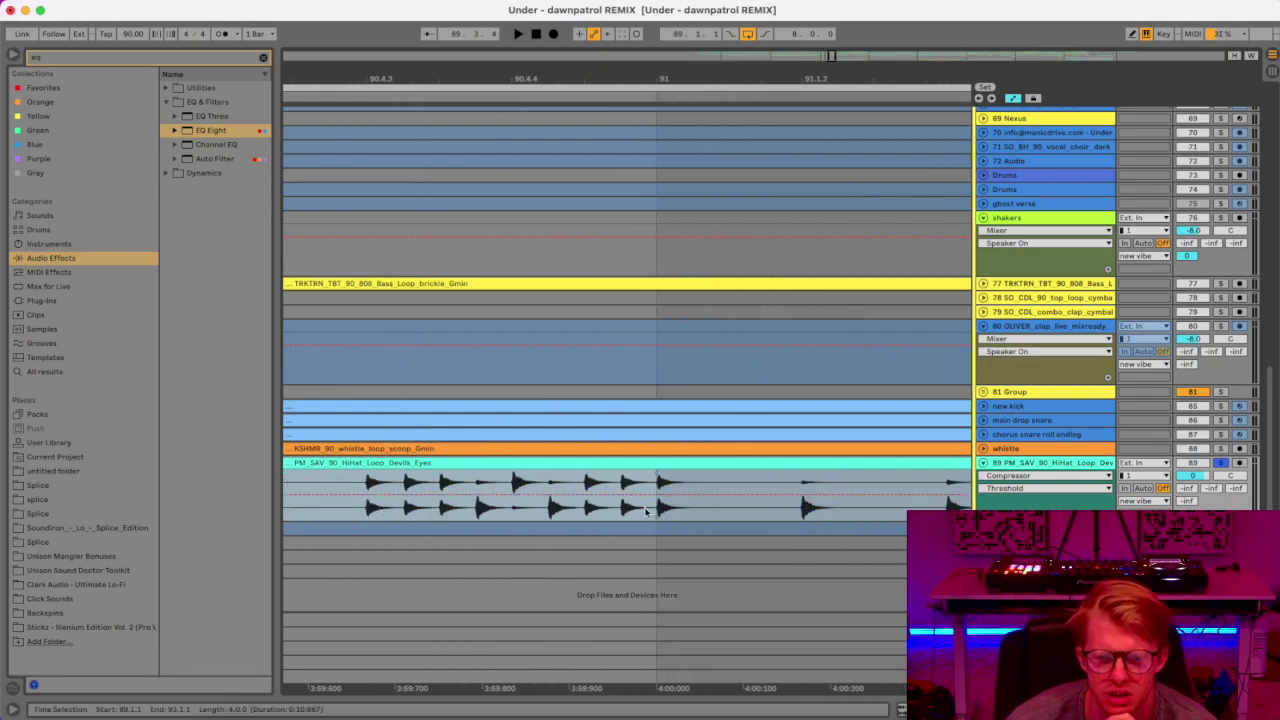
Turn off the grid and select the fast hi-hat roll leading into bar 91.
right_click(694, 512)
left_click(728, 450)
left_click_drag(686, 500, 338, 500)
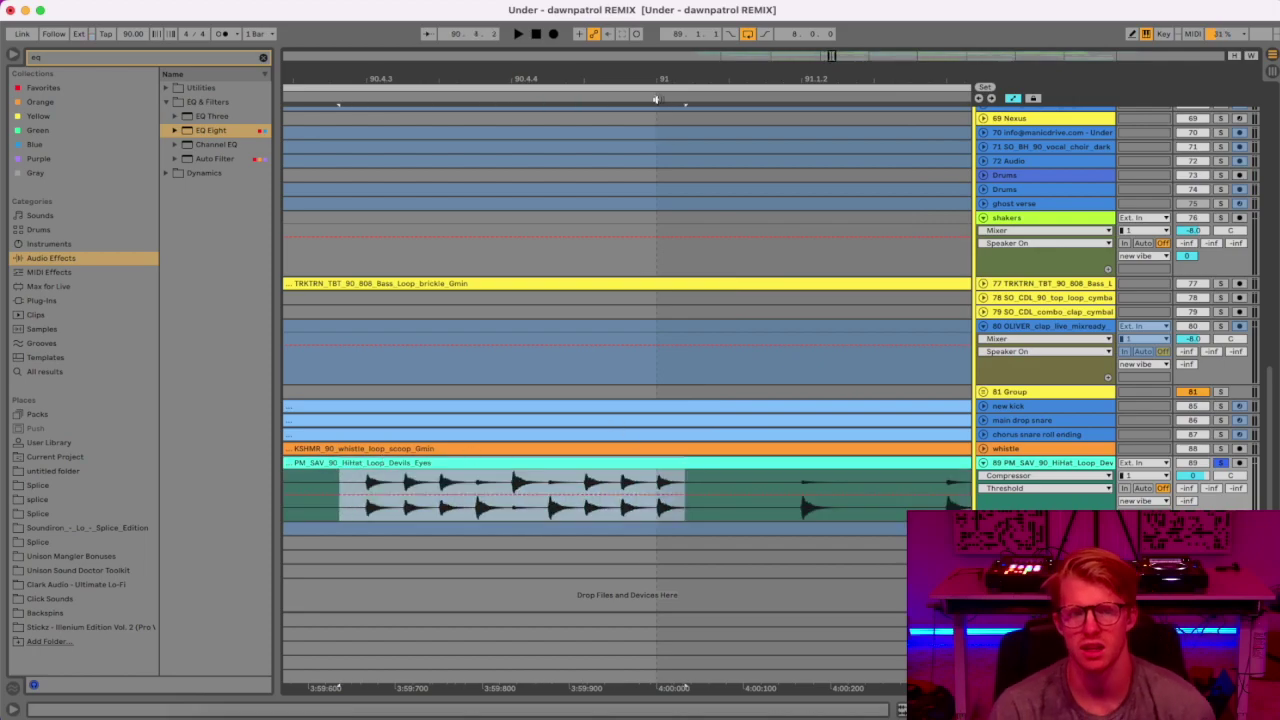
left_click_drag(657, 80, 550, 77)
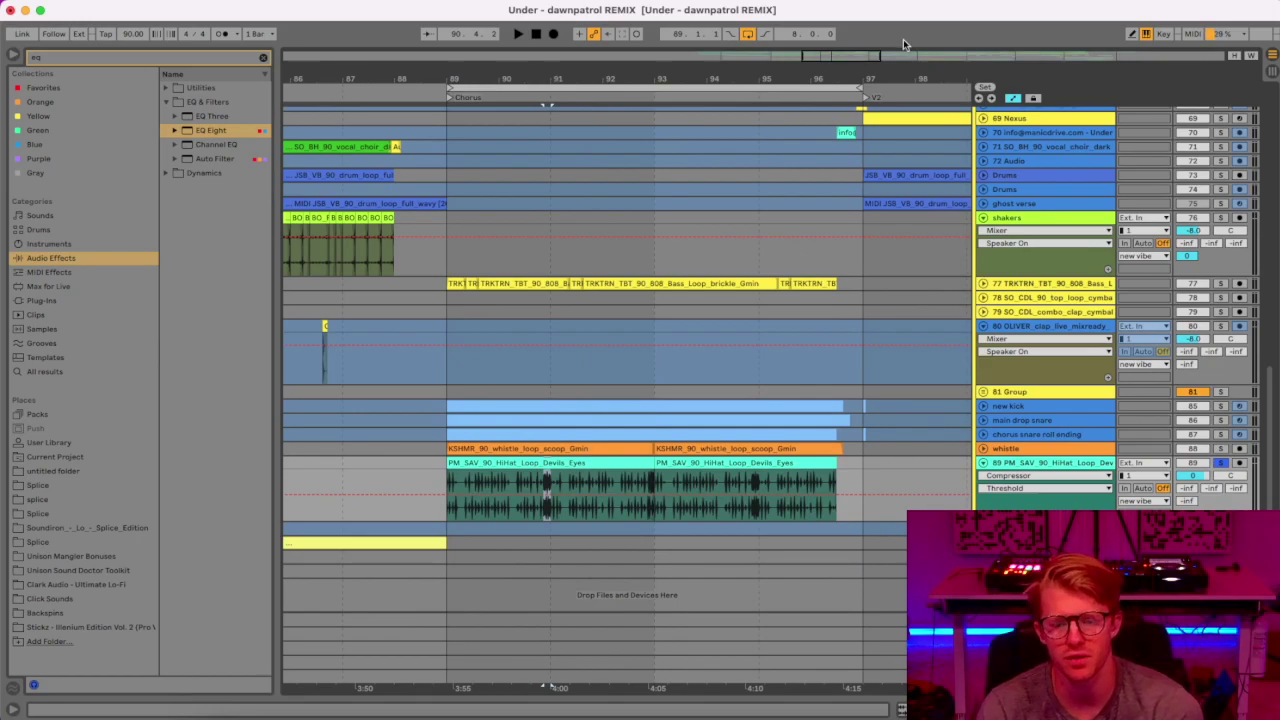
Select the hi-hat track's Chorus range from bar 89 to bar 97 and show the whole arrangement.
right_click(870, 467)
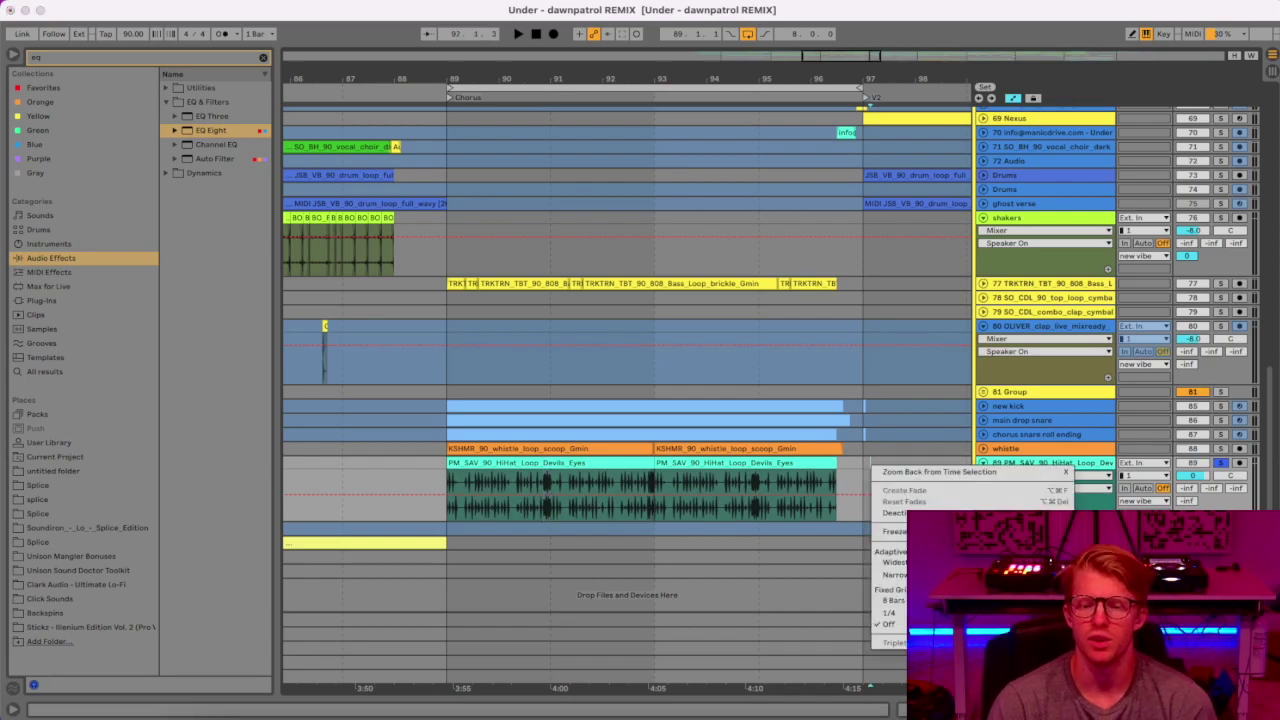
left_click(893, 531)
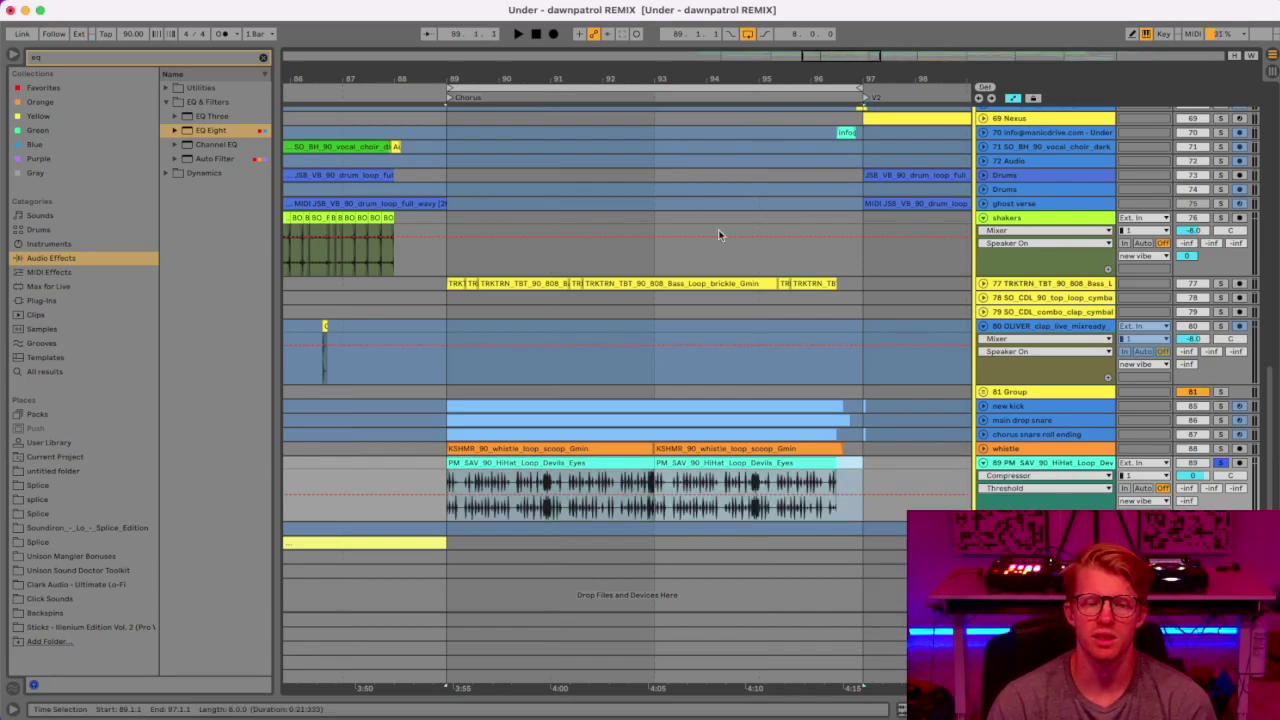
left_click_drag(684, 73, 507, 22)
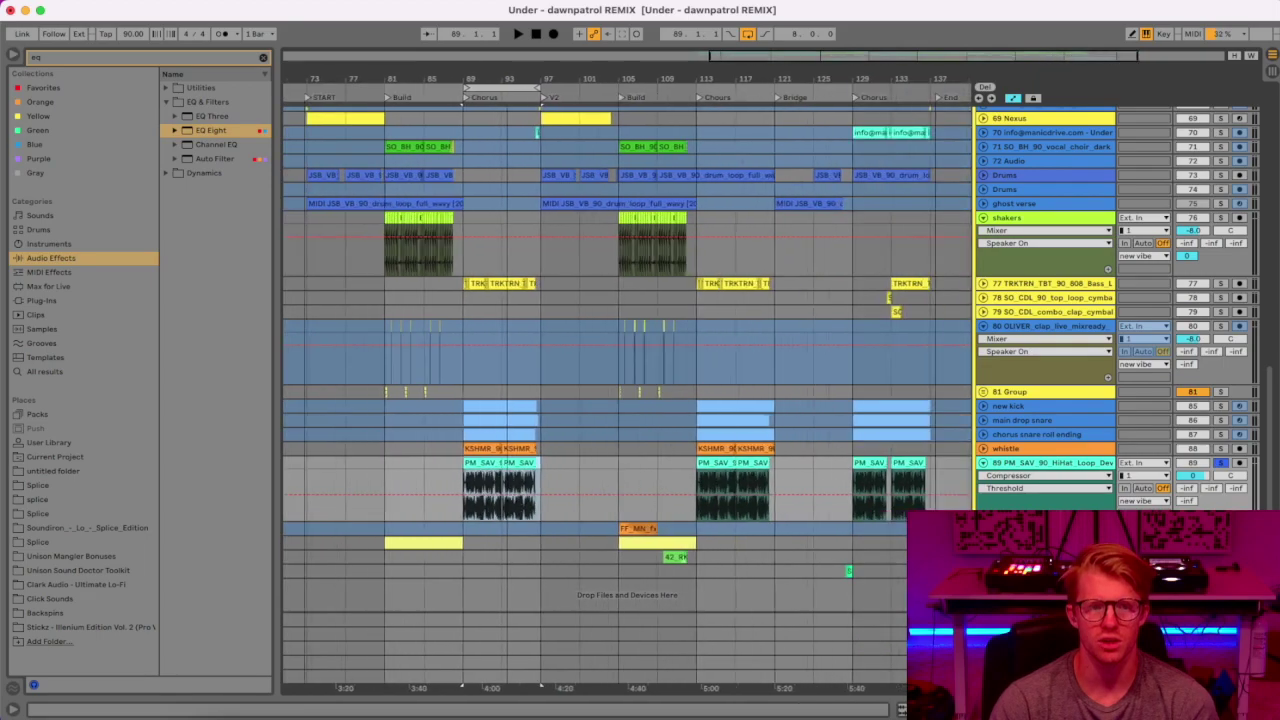
key("minus")
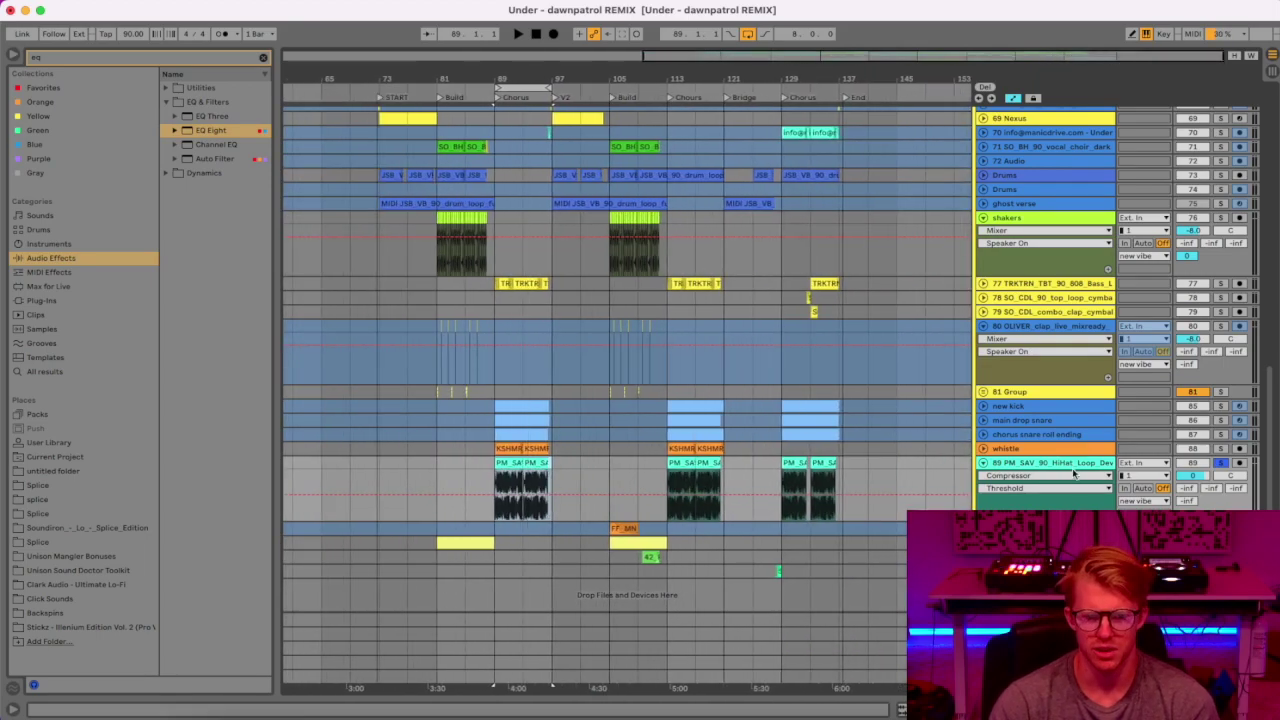
Fold the hi-hat loop, OLIVER clap and shakers tracks.
left_click(983, 463)
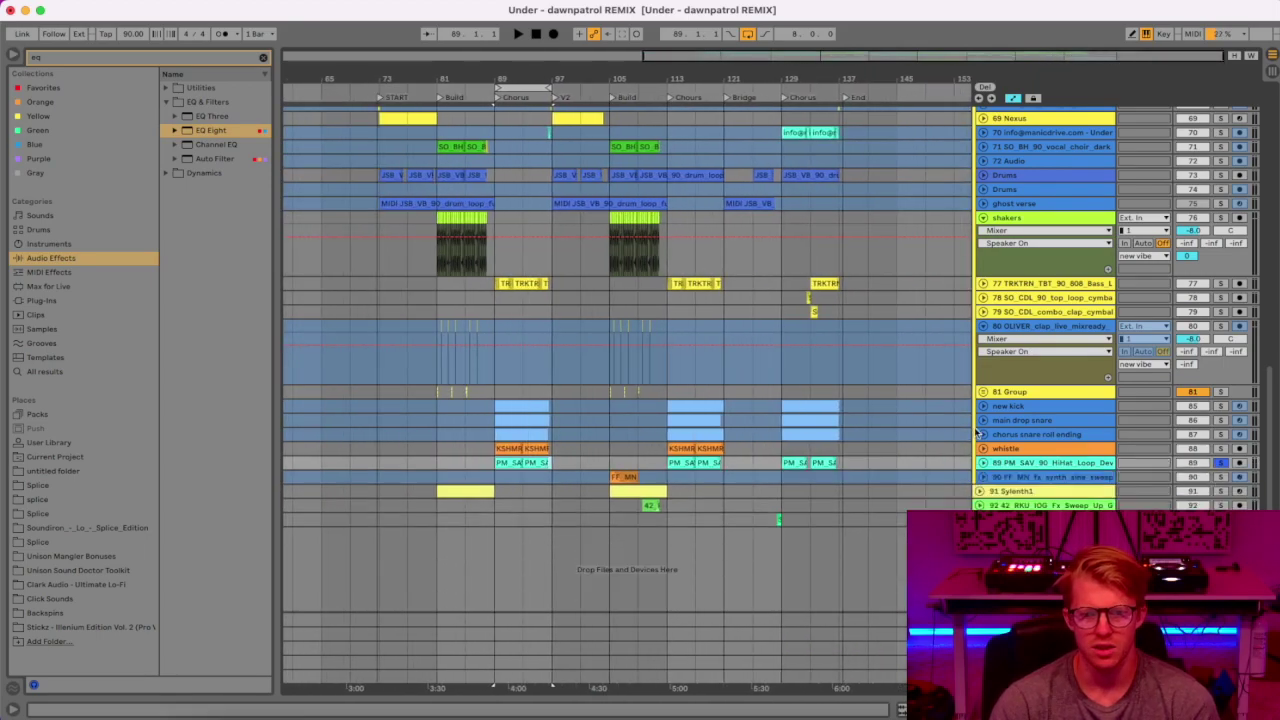
left_click(983, 327)
left_click(983, 218)
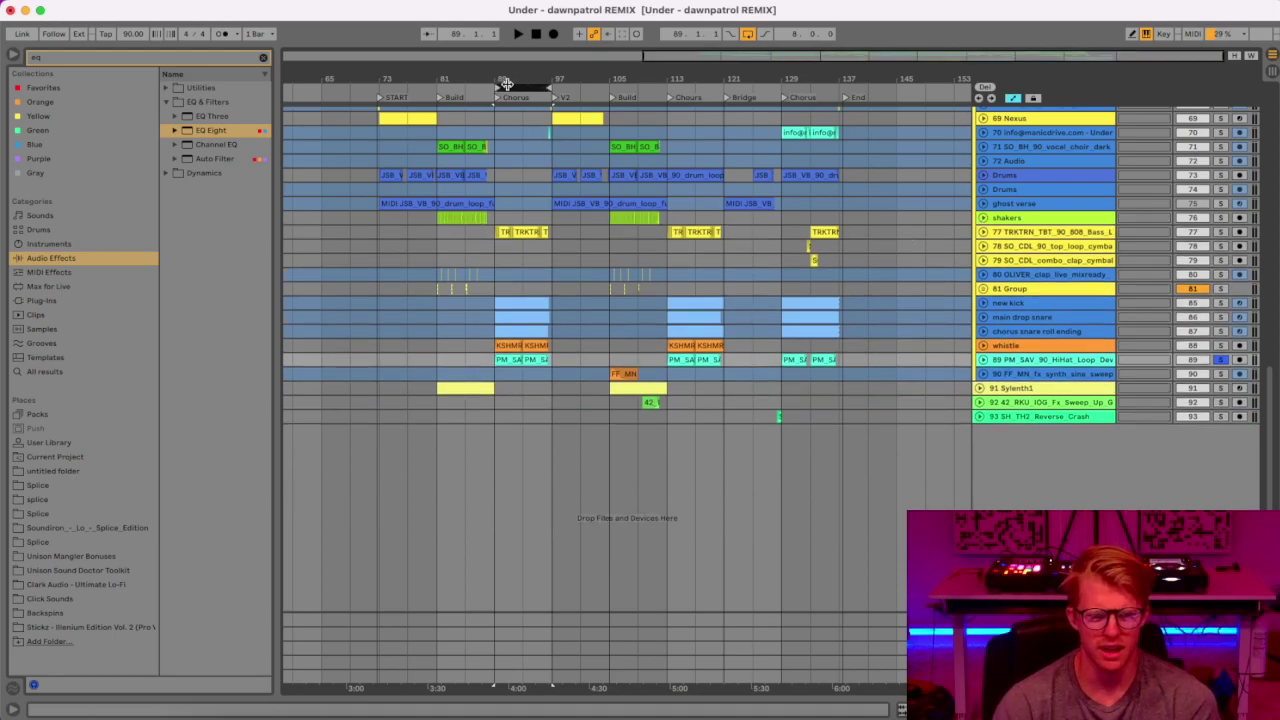
Loop the 24 bars from bar 97, and play the FF_MN synth sine sweep clip soloed from bar 105.
left_click_drag(498, 86, 387, 85)
left_click_drag(554, 428, 603, 108)
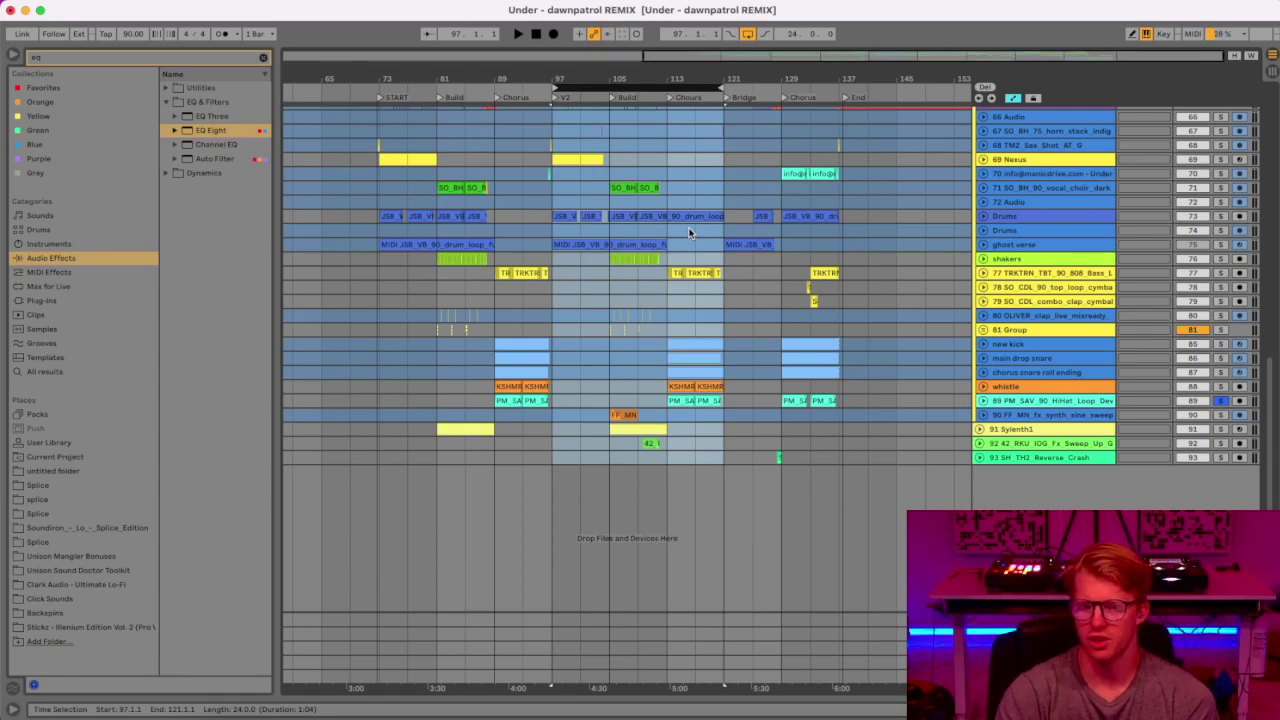
left_click(602, 418)
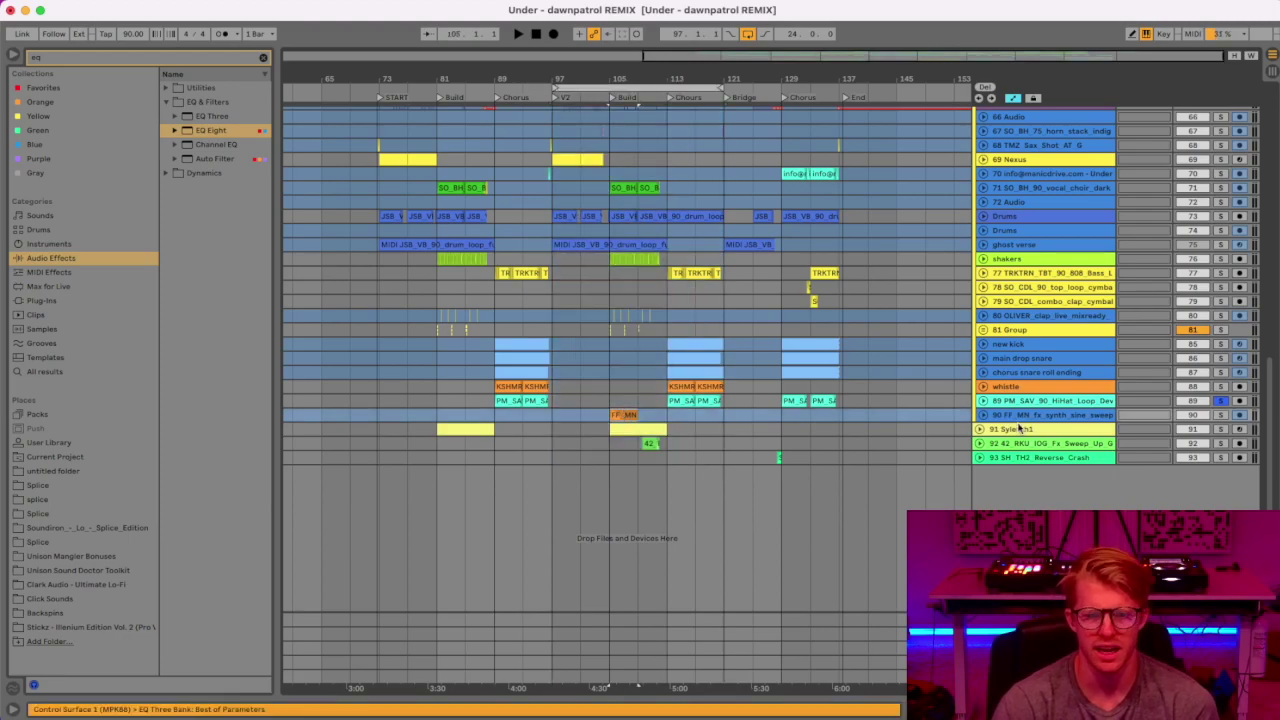
left_click(1220, 415)
key("space")
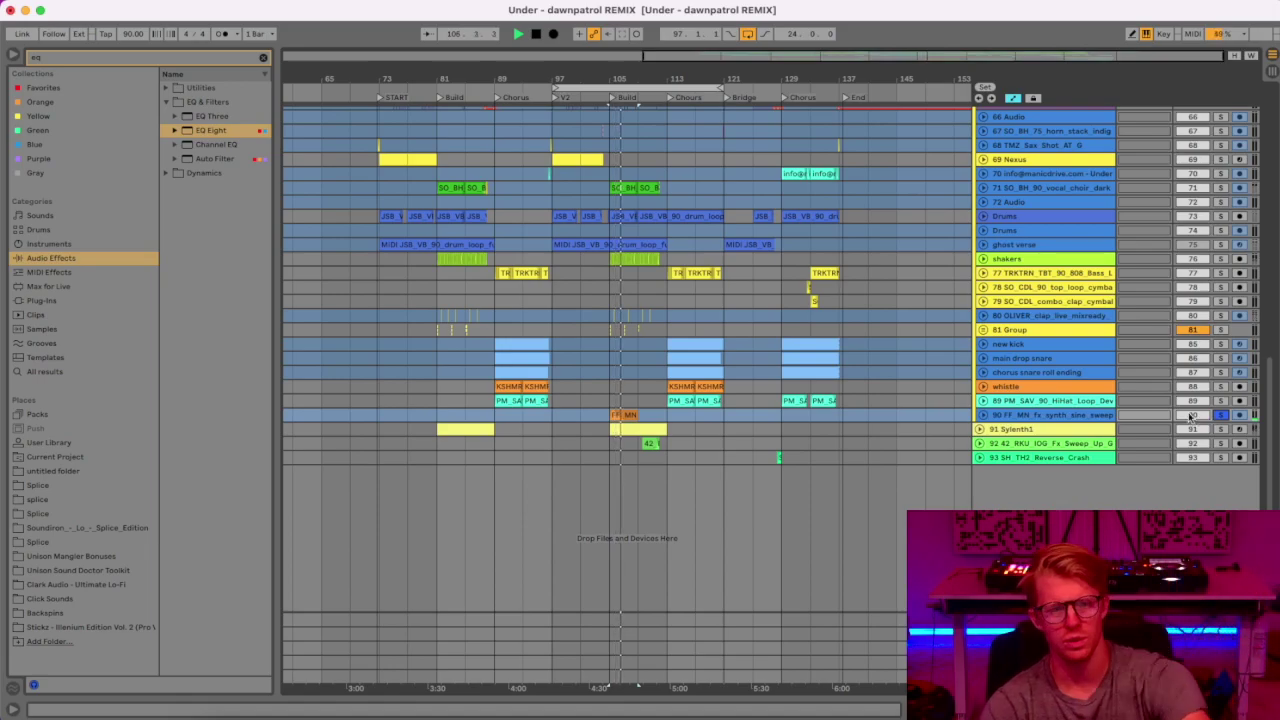
Play the soloed 42_RKU sweep-up FX clip that ends the second Build, then stop playback.
key("space")
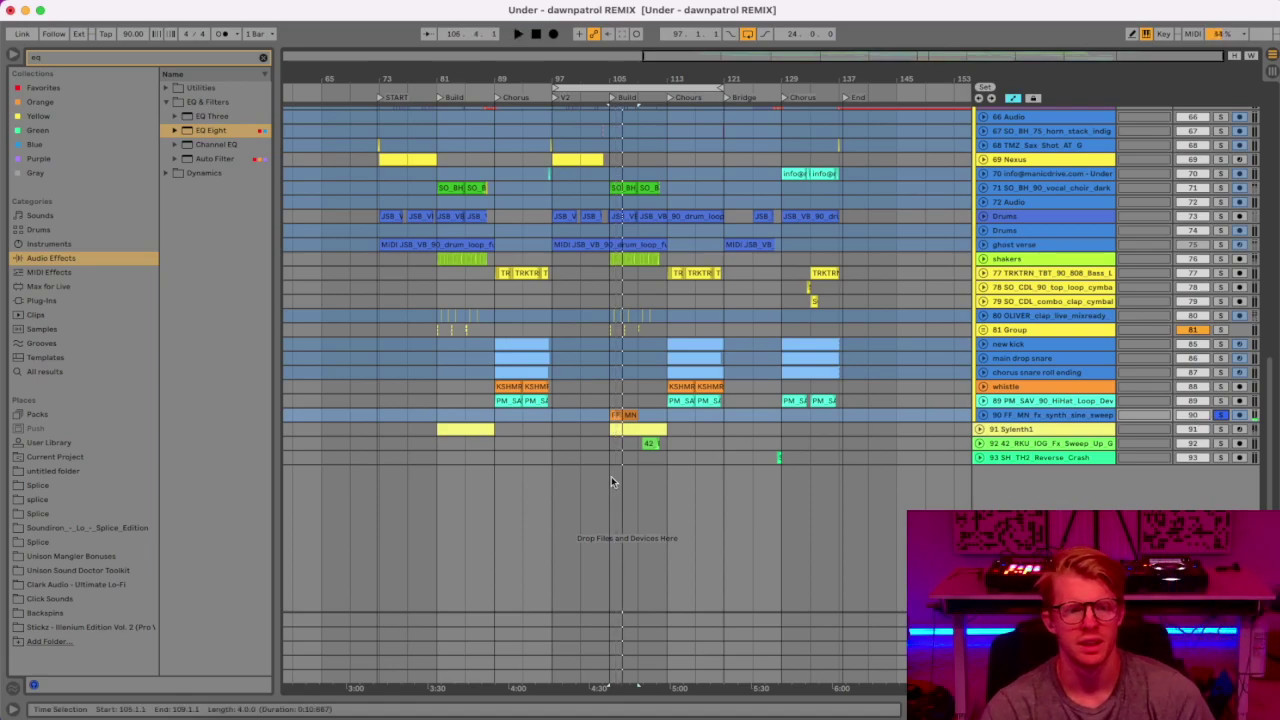
left_click(650, 443)
left_click(1220, 443)
key("space")
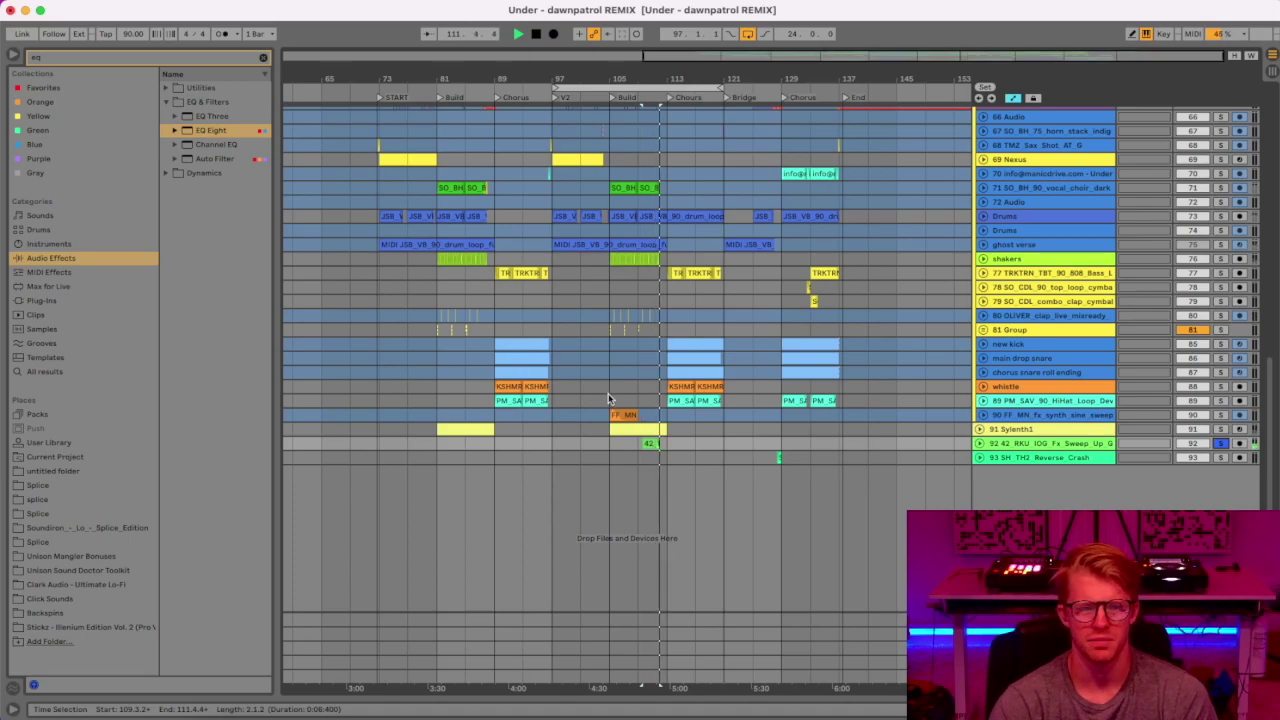
key("space")
Unfold and solo the track 67 horn stack, and play its single hit at bar 104.
scroll(686, 434, "up", 2)
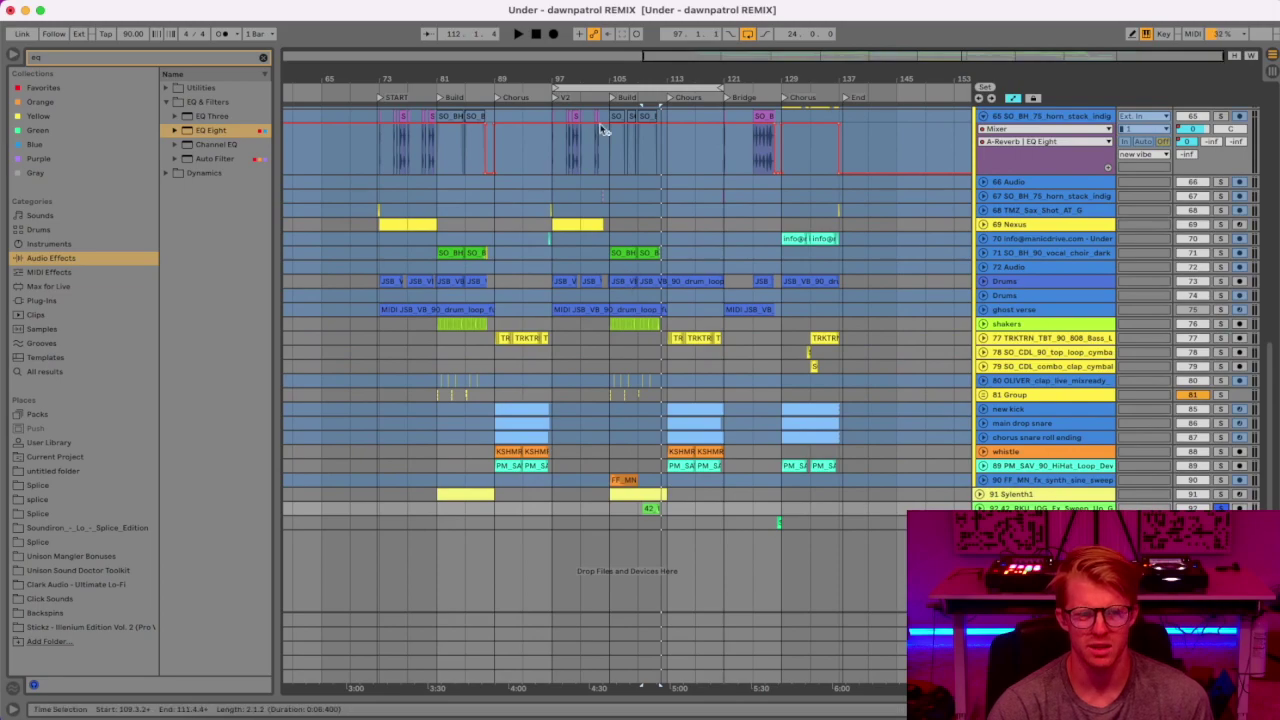
left_click_drag(598, 78, 603, 78)
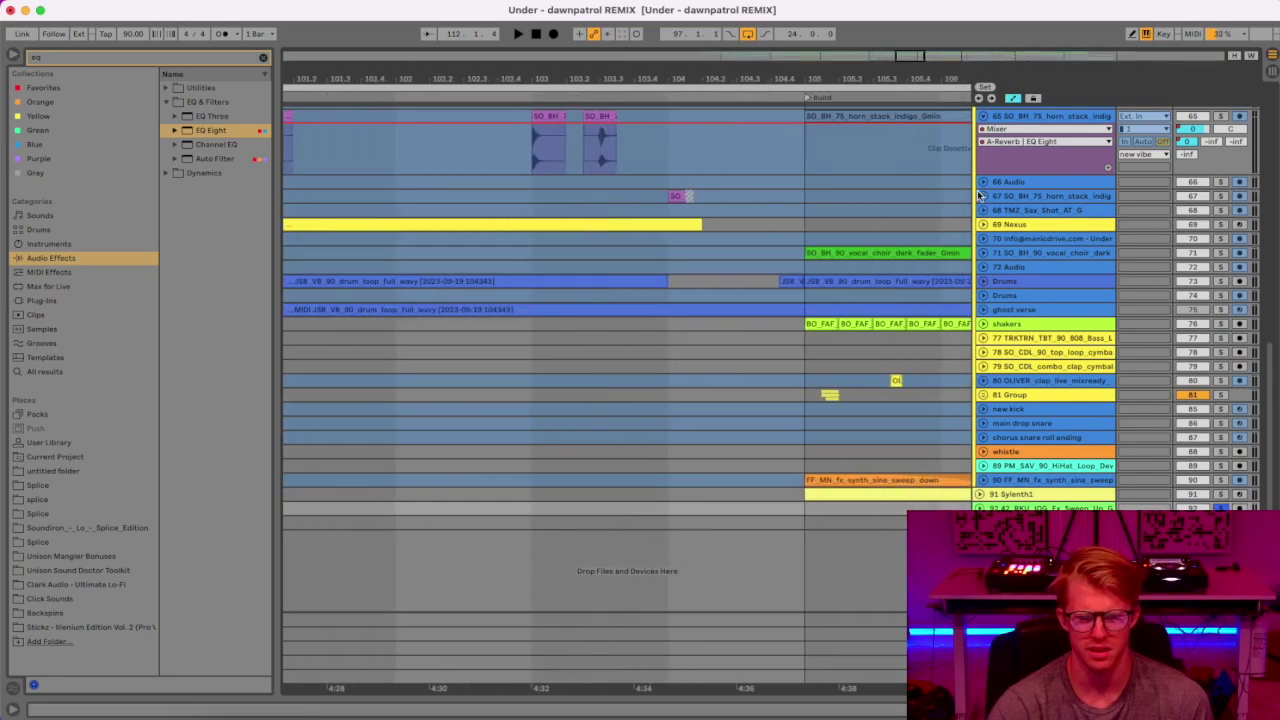
left_click(981, 196)
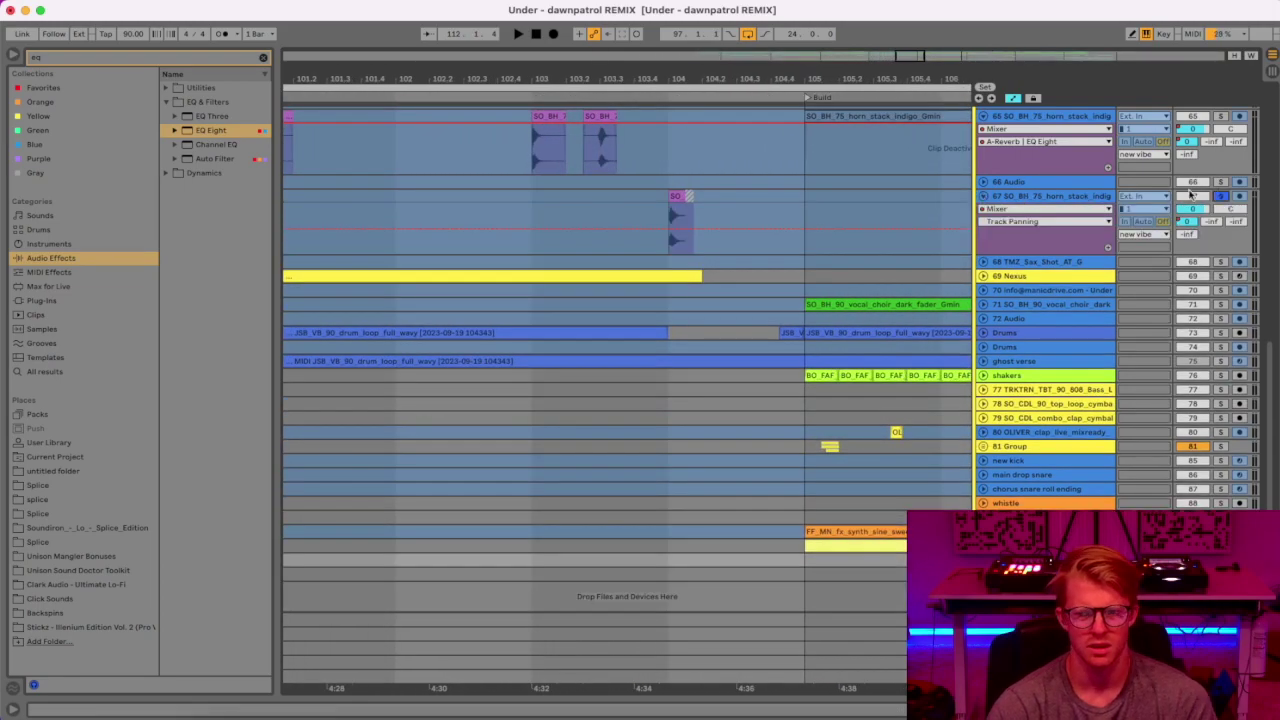
left_click(660, 97)
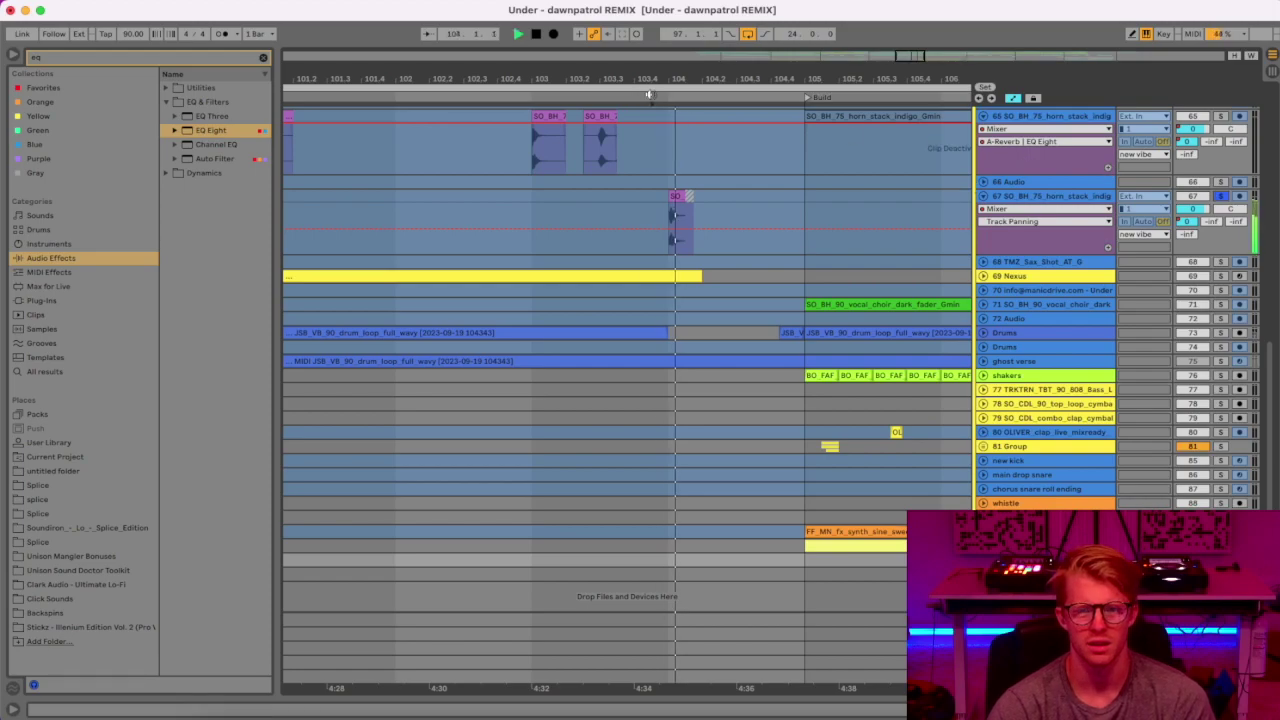
left_click_drag(677, 87, 687, 79)
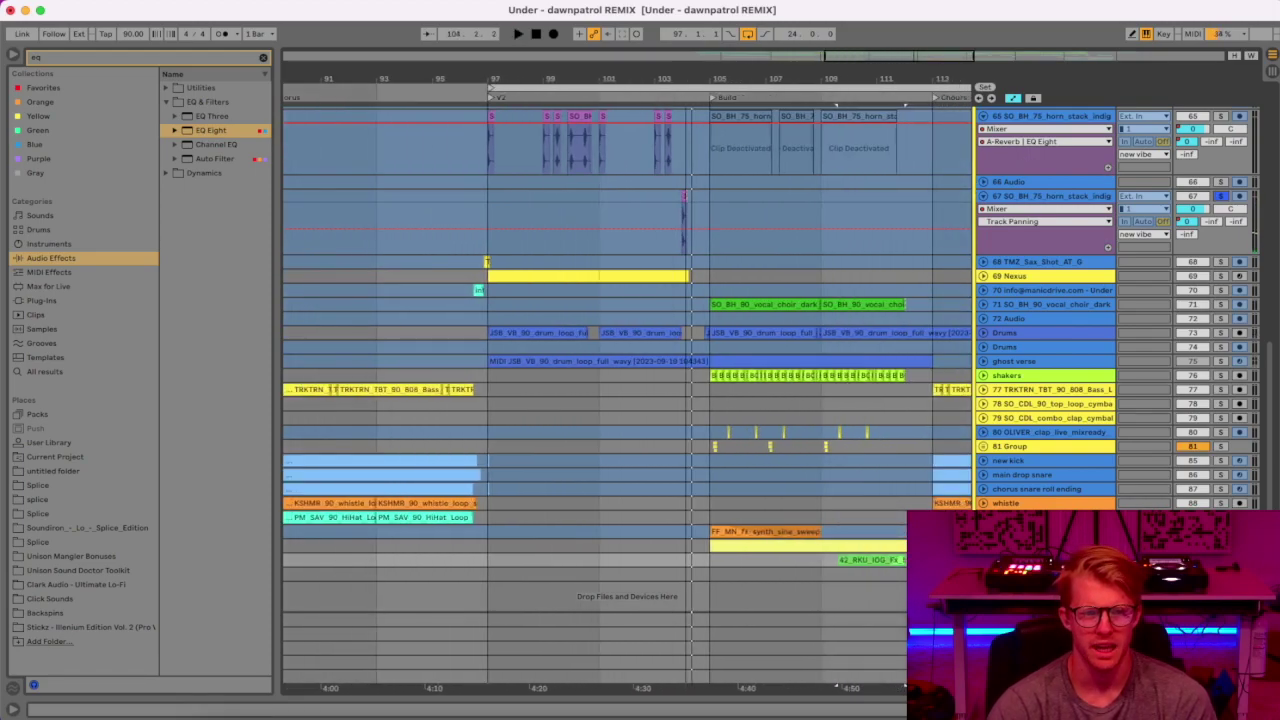
Add the track 65 horn stack to the solo and play both horn parts from bar 103 into bar 104.
scroll(696, 321, "up", 3)
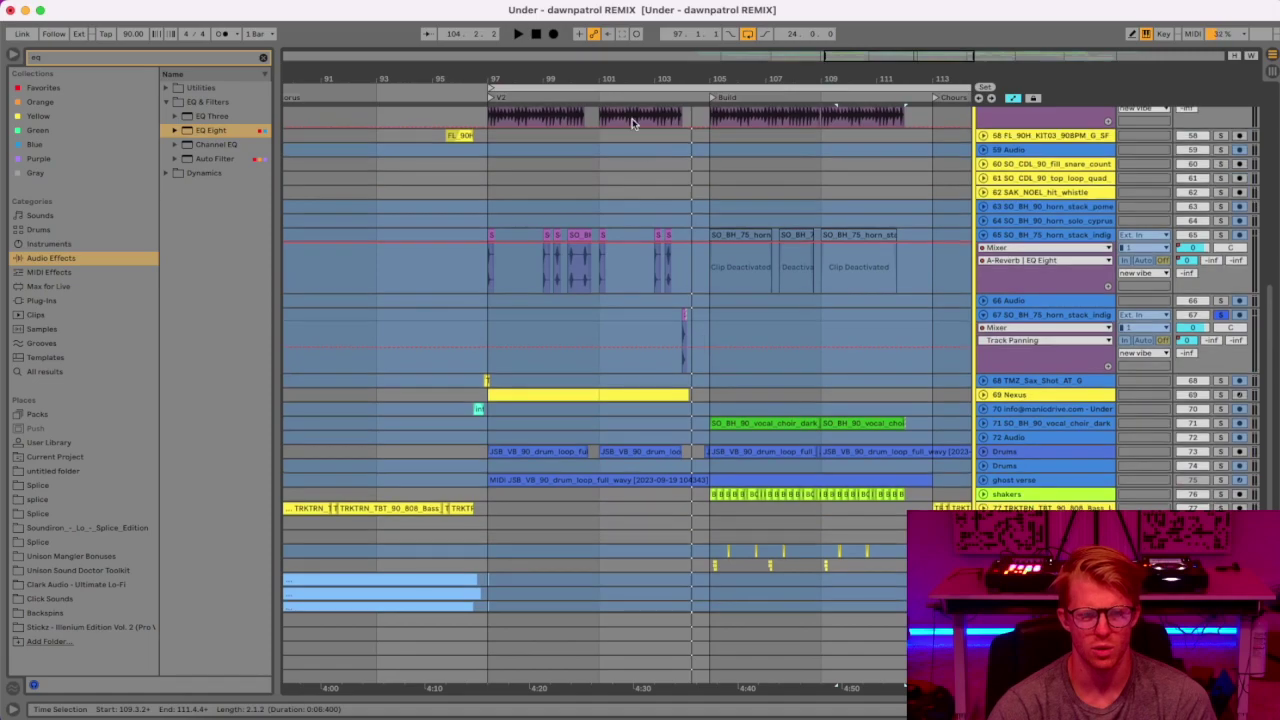
left_click_drag(632, 80, 634, 54)
scroll(708, 686, "up", 6)
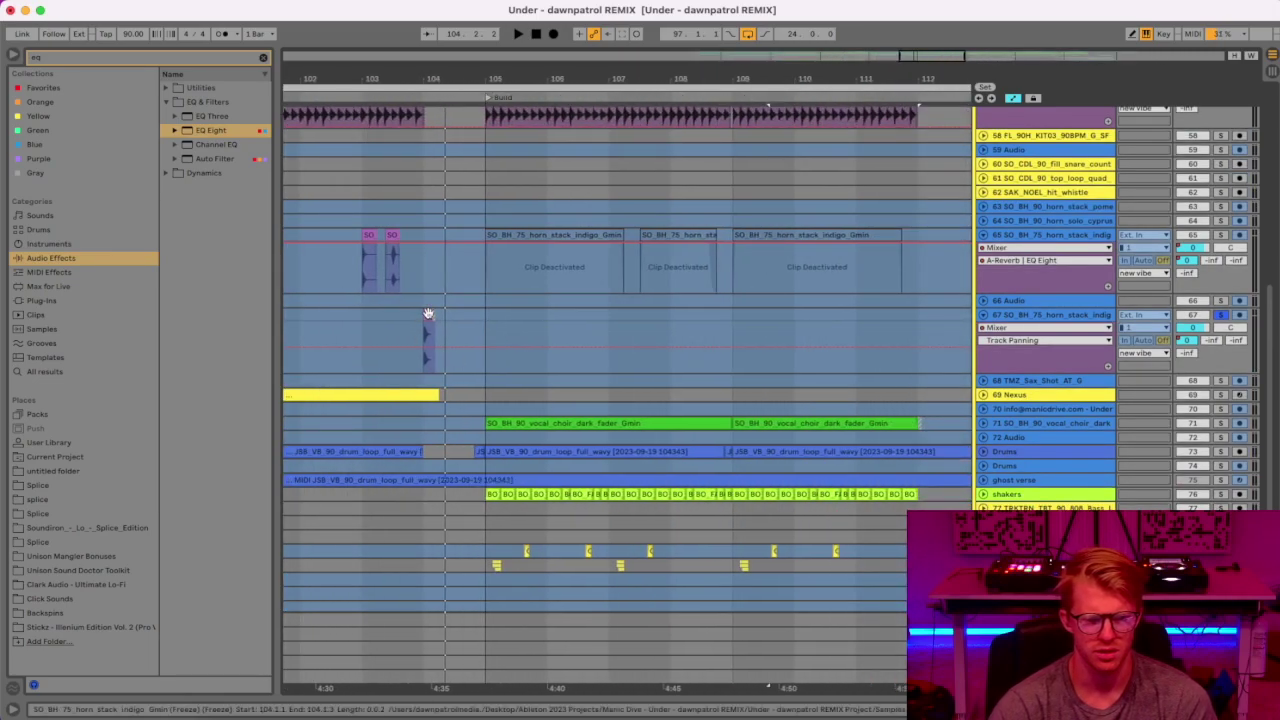
left_click(428, 314)
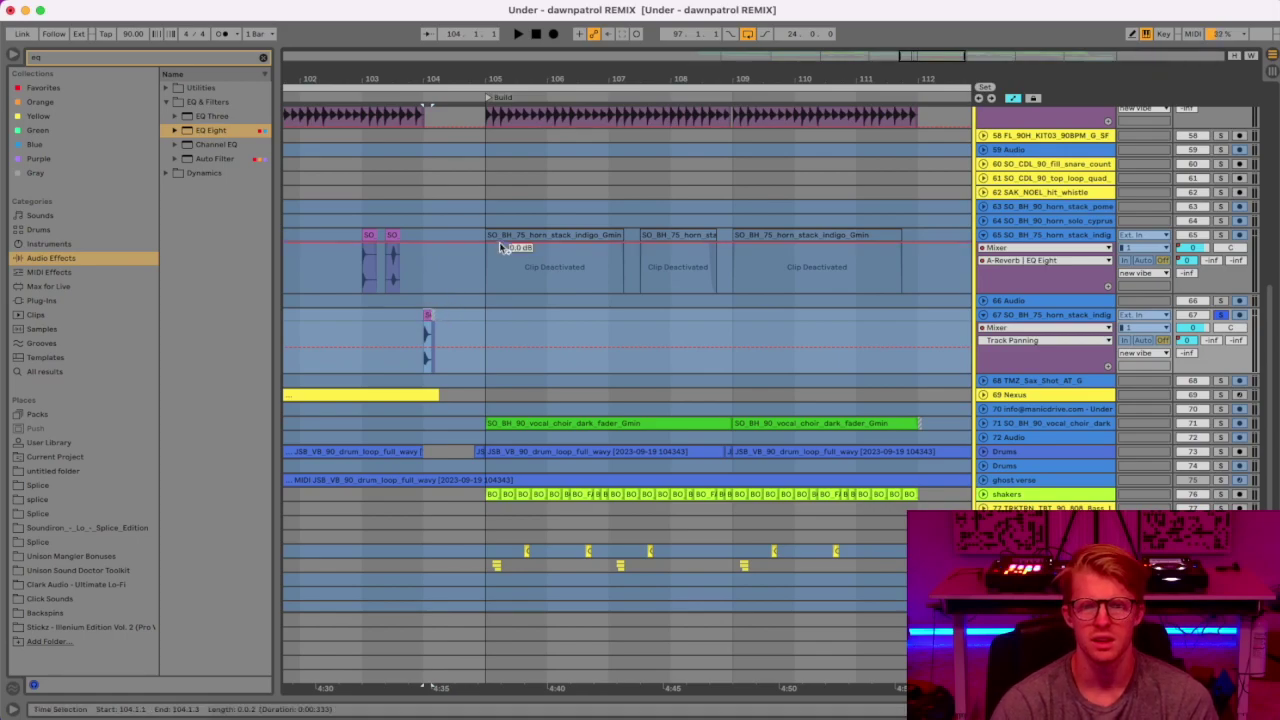
left_click(1221, 236)
left_click(362, 94)
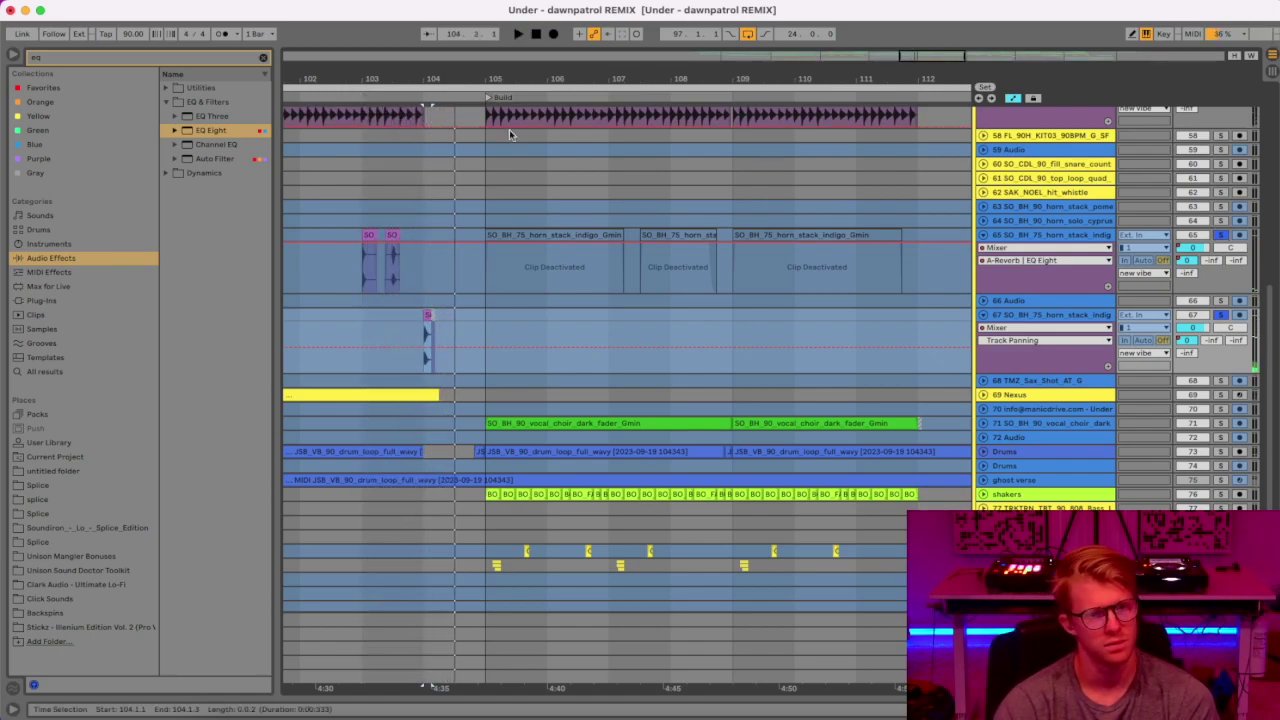
left_click_drag(558, 77, 558, 35)
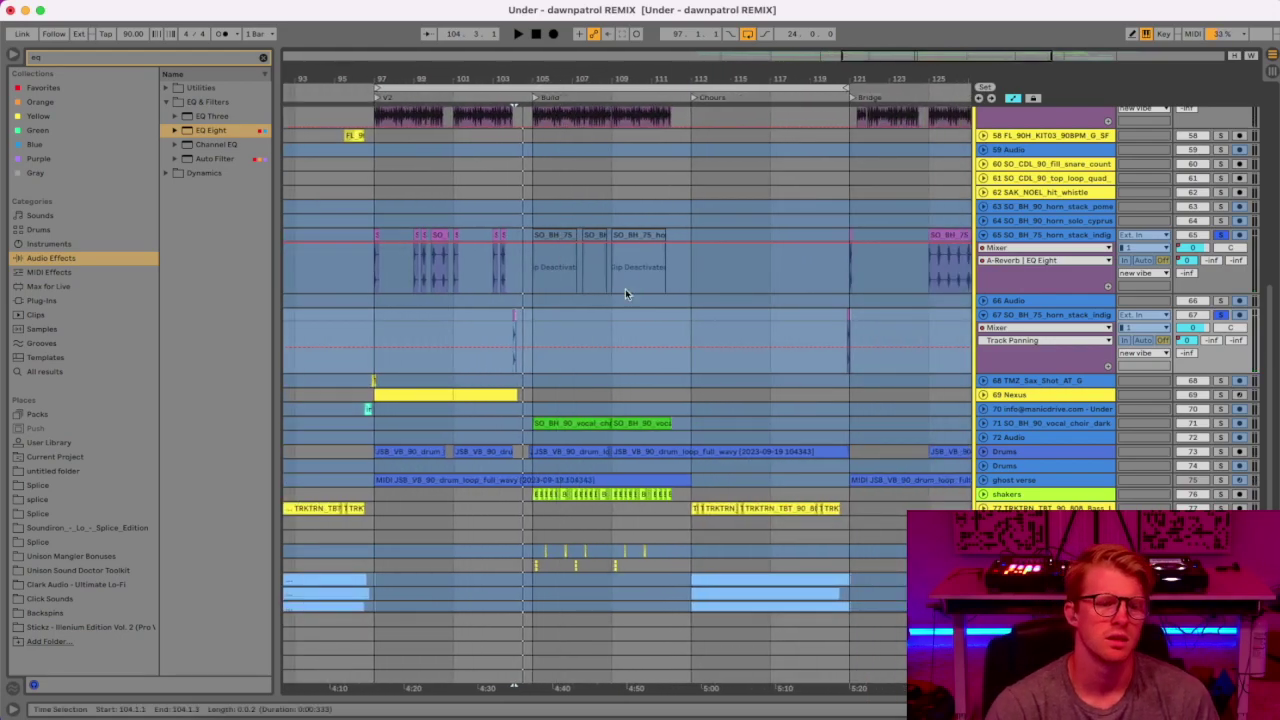
Set the loop to the 20 bars from bar 121 and unsolo both horn stack tracks.
left_click(642, 87)
left_click_drag(642, 75, 618, 40)
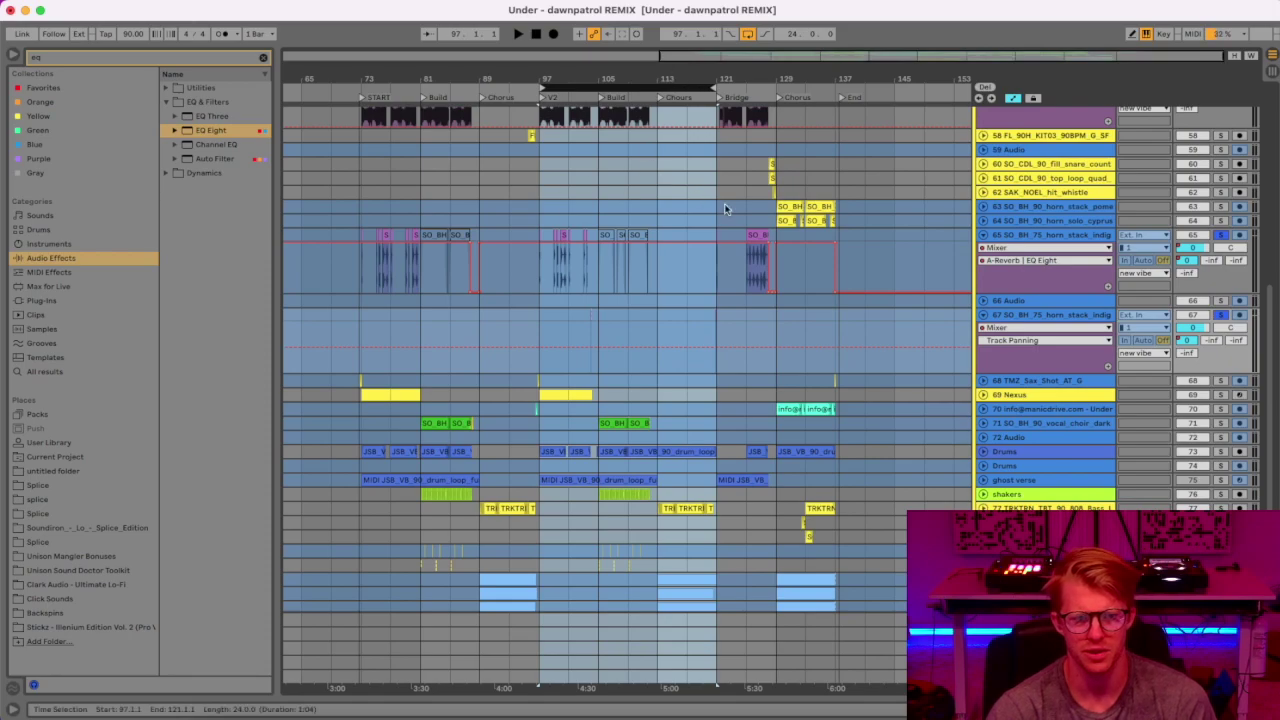
left_click_drag(592, 88, 860, 90)
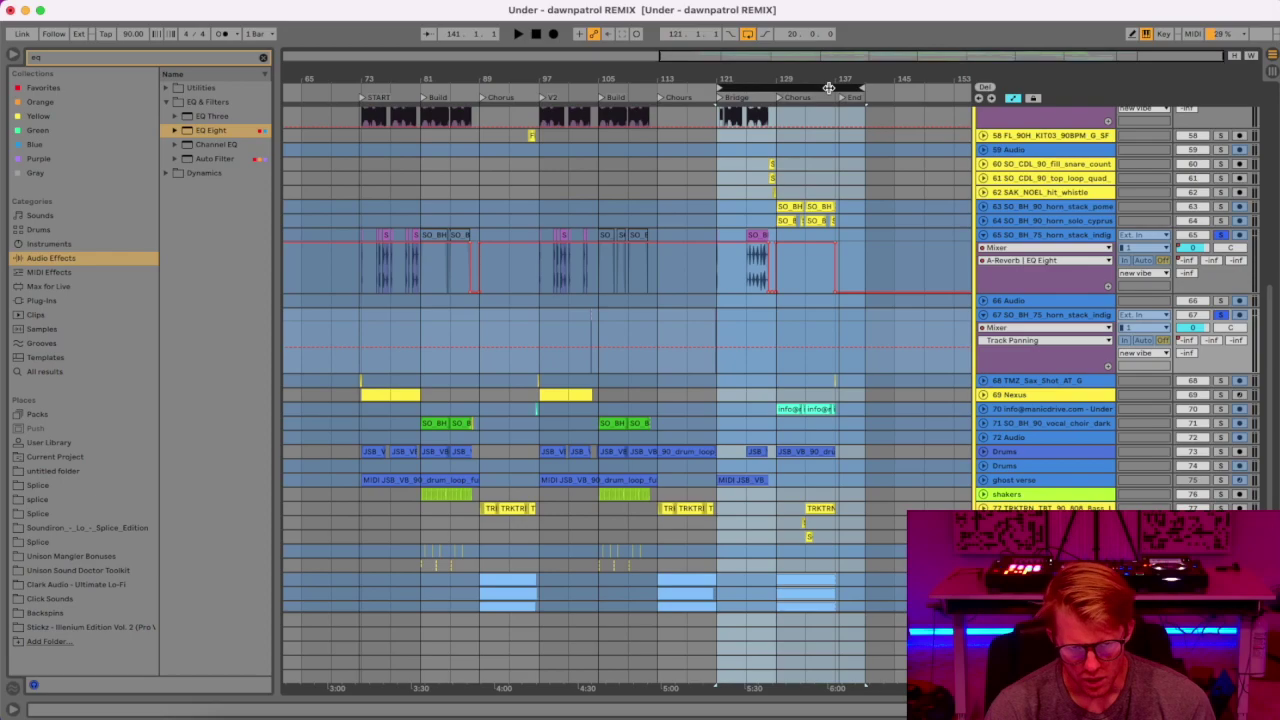
left_click(829, 88)
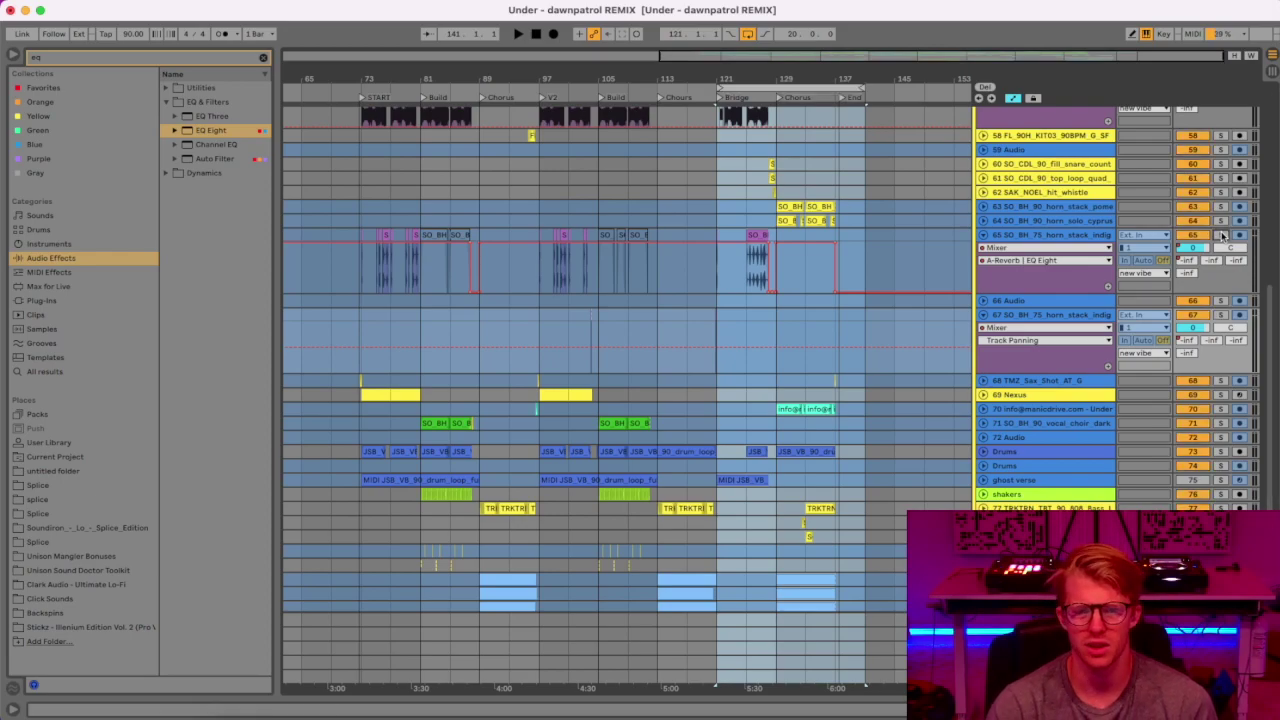
scroll(893, 316, "up", 5)
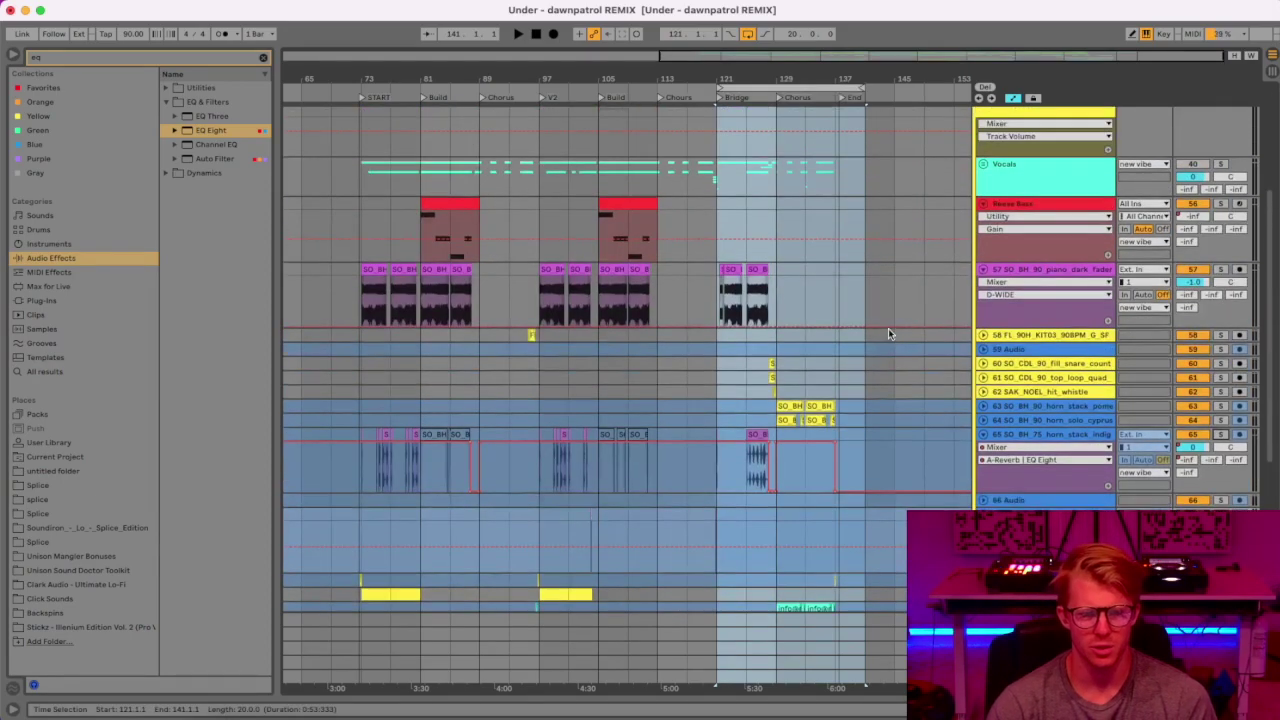
Extend the loop start back to bar 120 and play the transition into the Bridge.
mouse_move(735, 80)
left_mouse_down()
mouse_move(727, 105)
mouse_move(516, 250)
mouse_move(574, 225)
mouse_move(736, 75)
left_mouse_up()
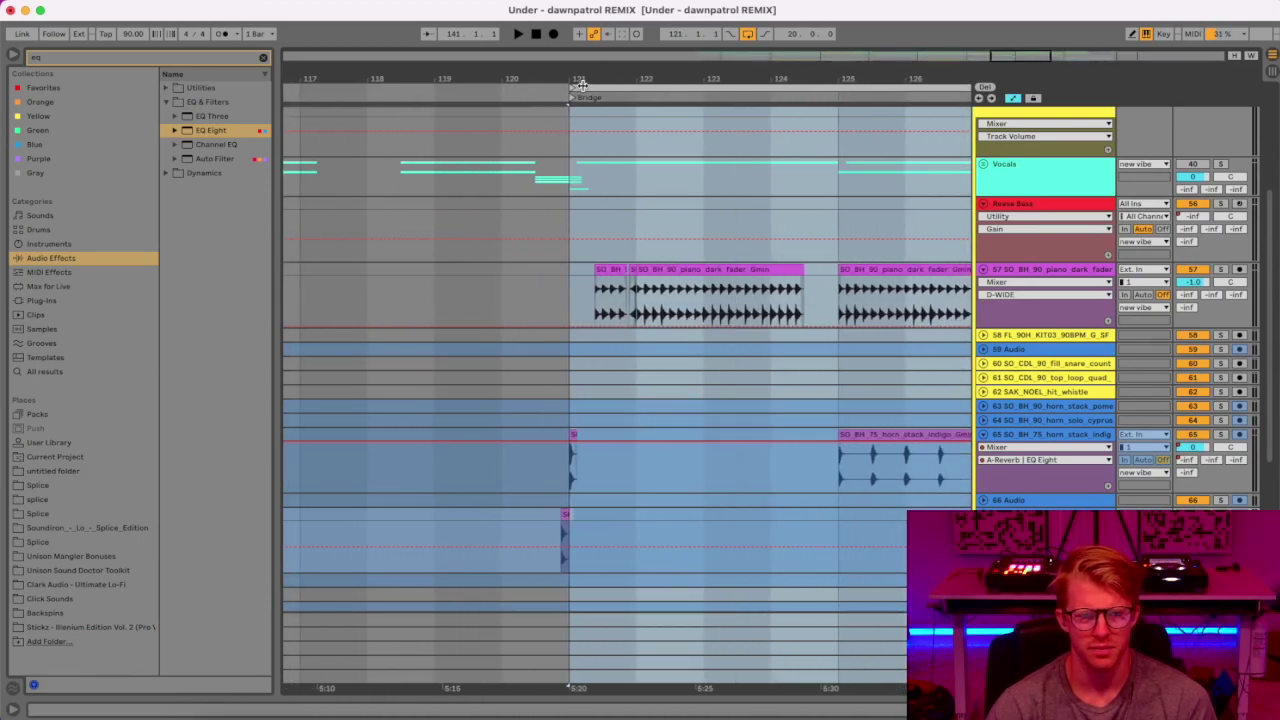
right_click(497, 128)
left_click(645, 297)
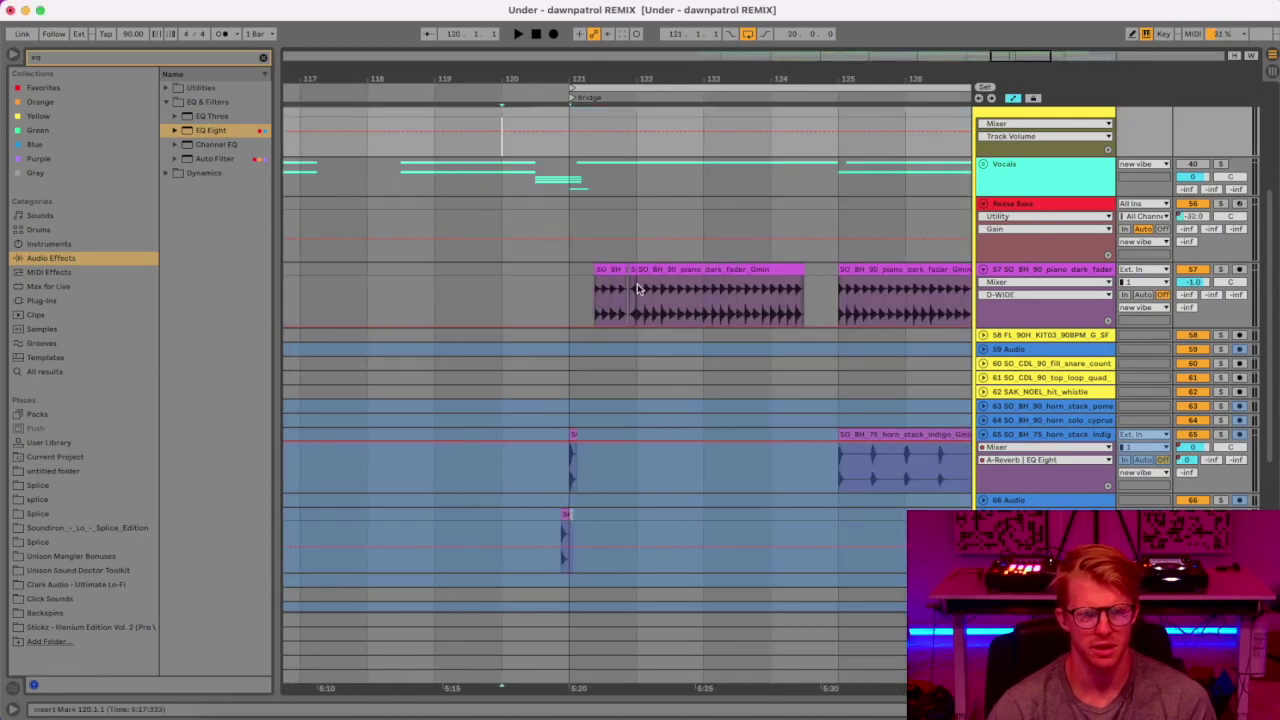
left_click_drag(572, 87, 503, 87)
left_click(556, 95)
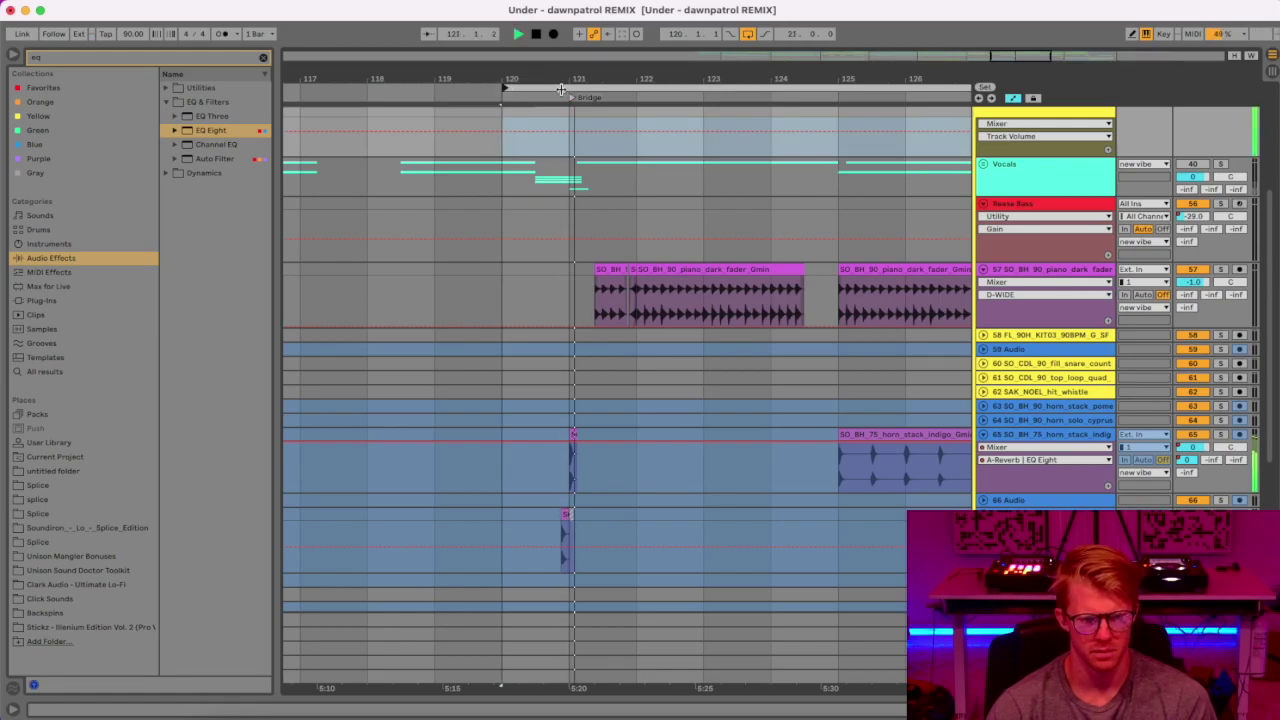
left_click(563, 87)
key("space")
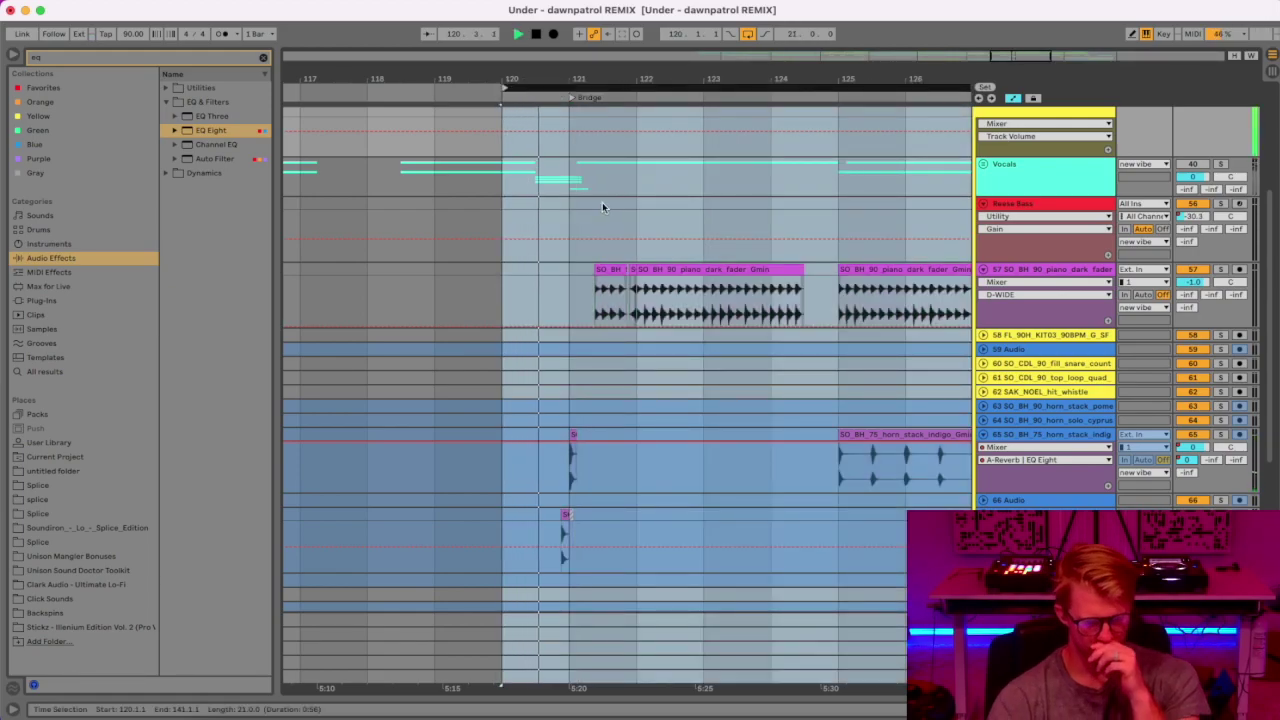
Select the short piano clip just before bar 122 on the piano dark fader track.
scroll(600, 204, "down", 2)
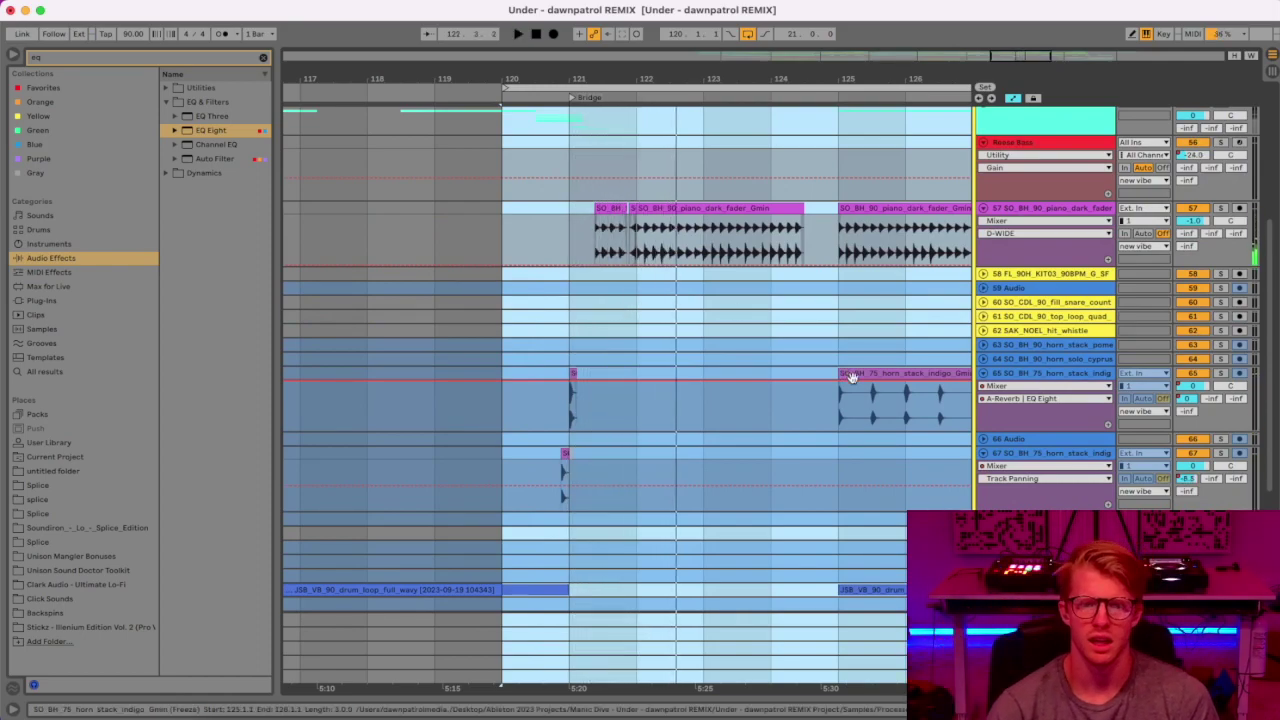
scroll(846, 374, "up", 3)
scroll(655, 245, "up", 5)
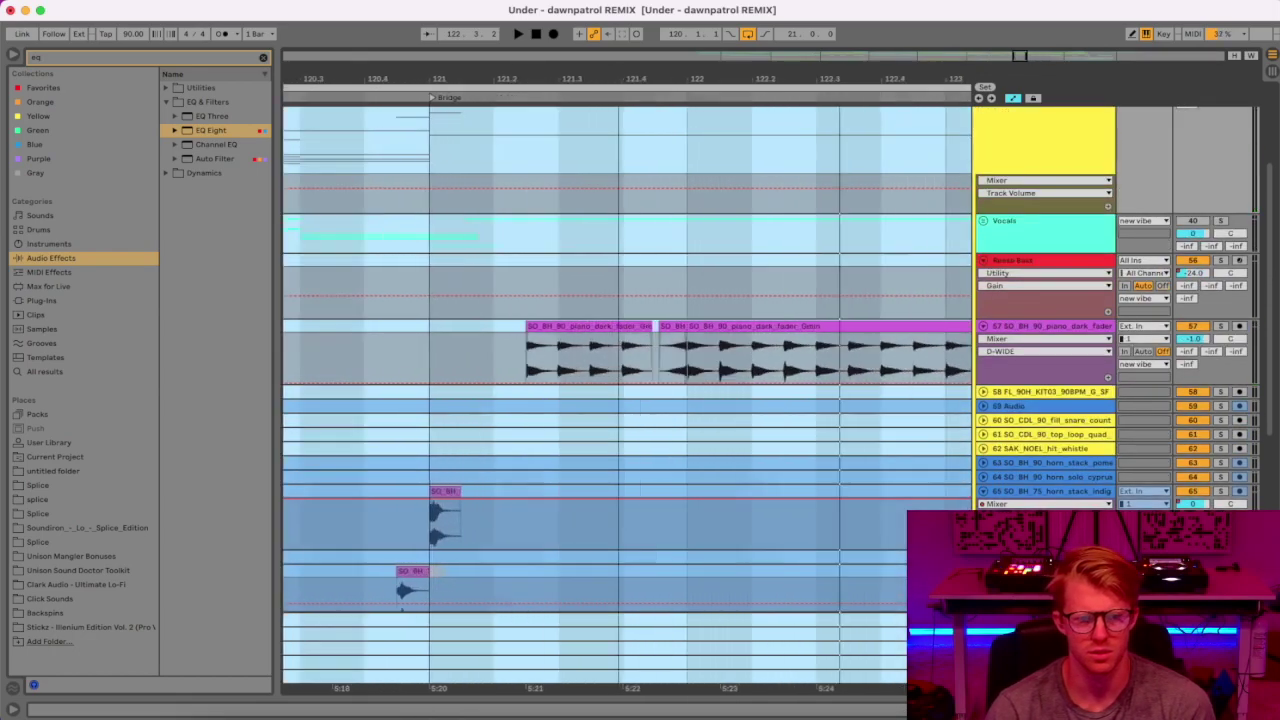
left_click(697, 327)
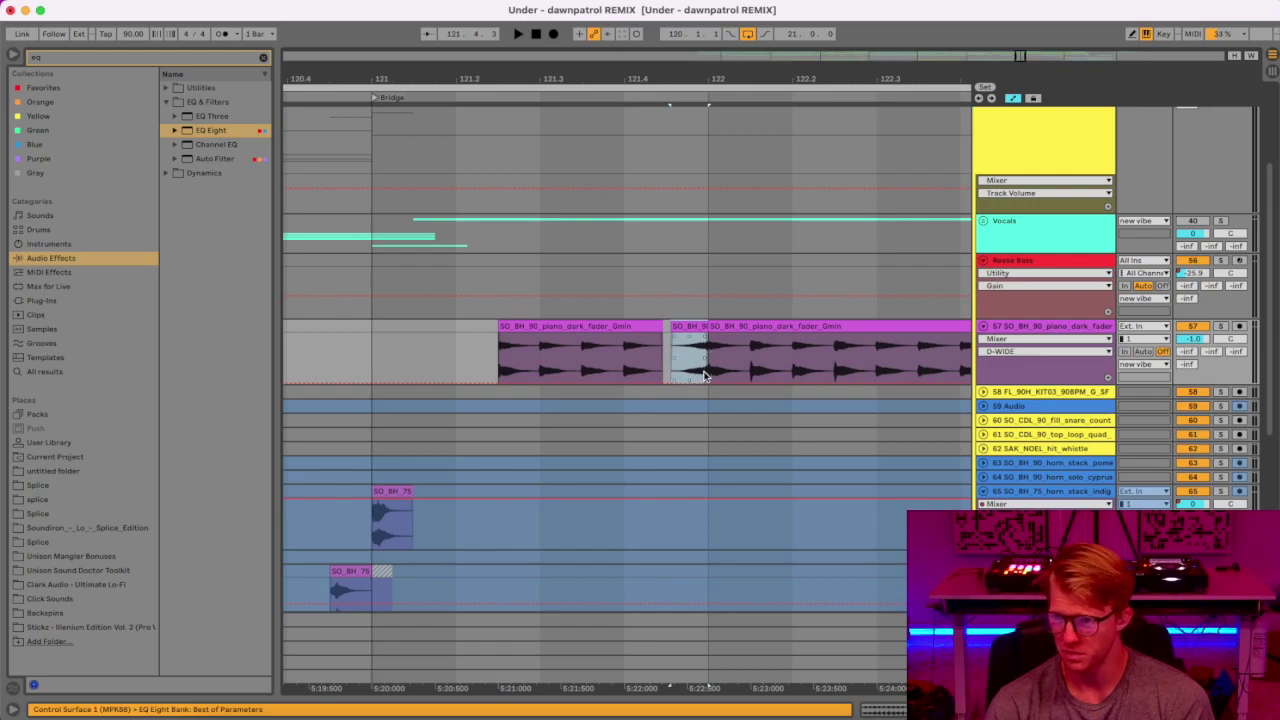
Unmute the Vocals group and play the Bridge opening from bar 121 to bar 122.
left_click_drag(703, 80, 553, 74)
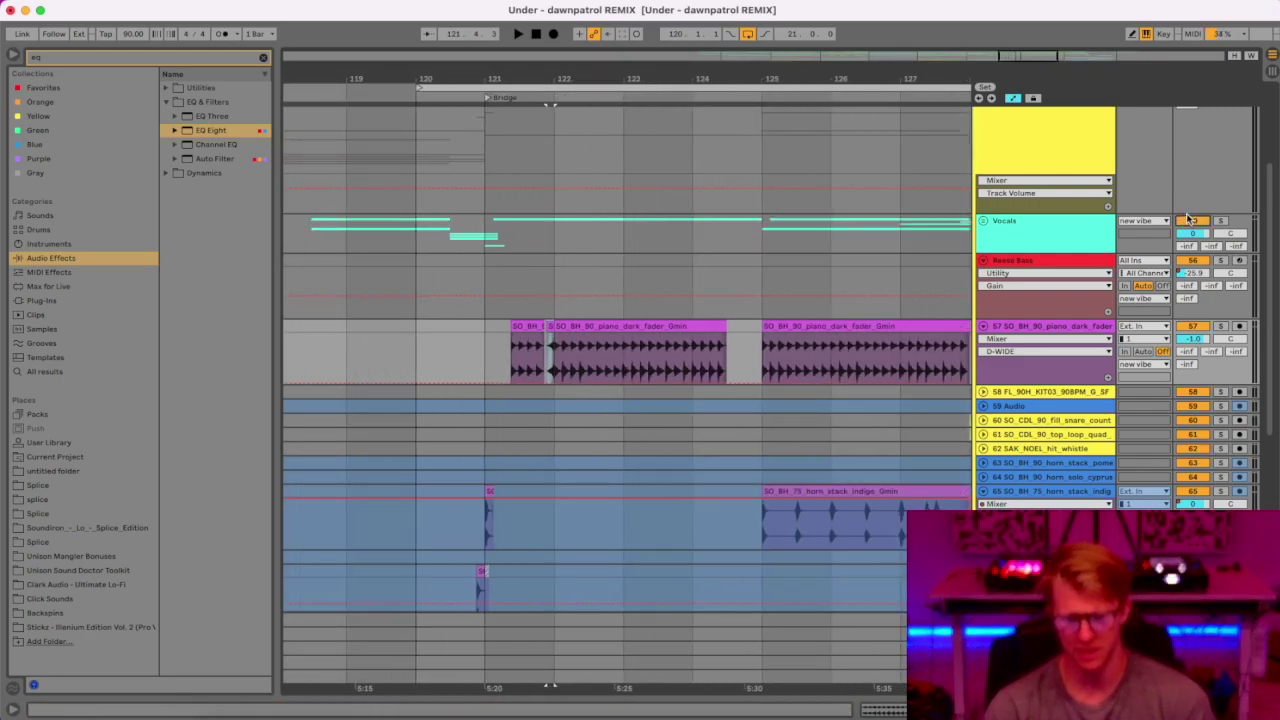
key("space")
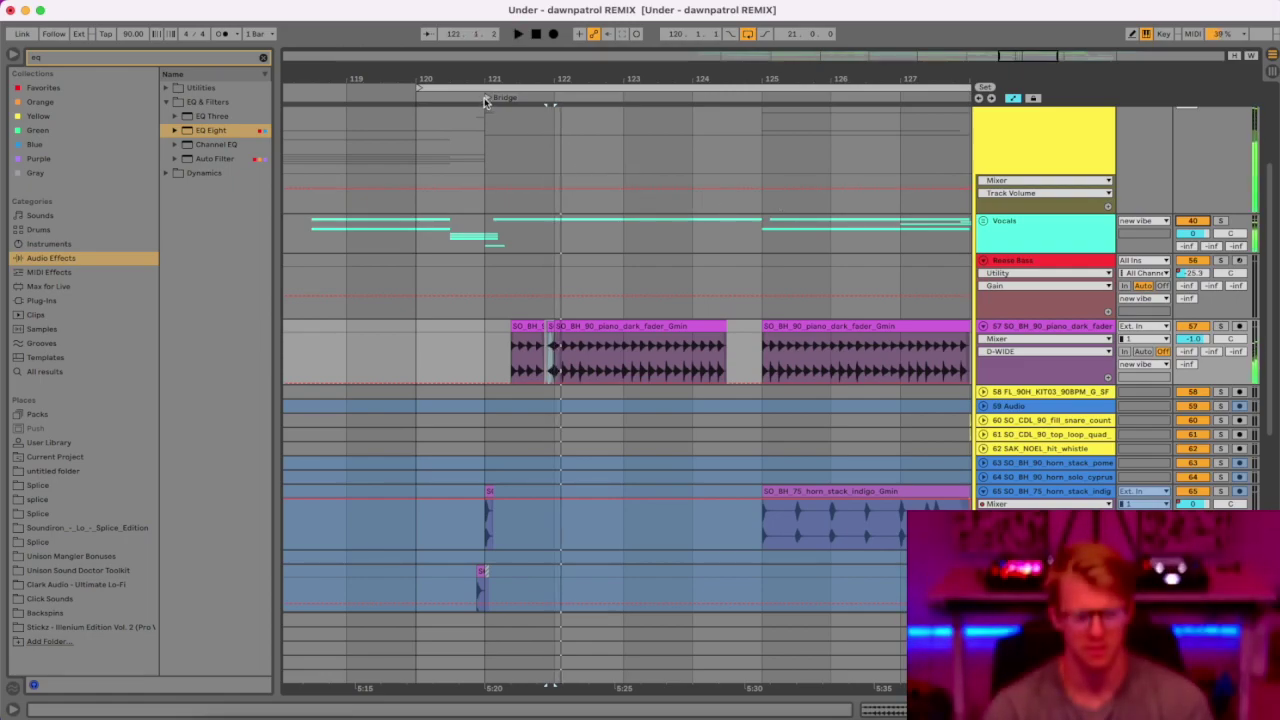
left_click(485, 98)
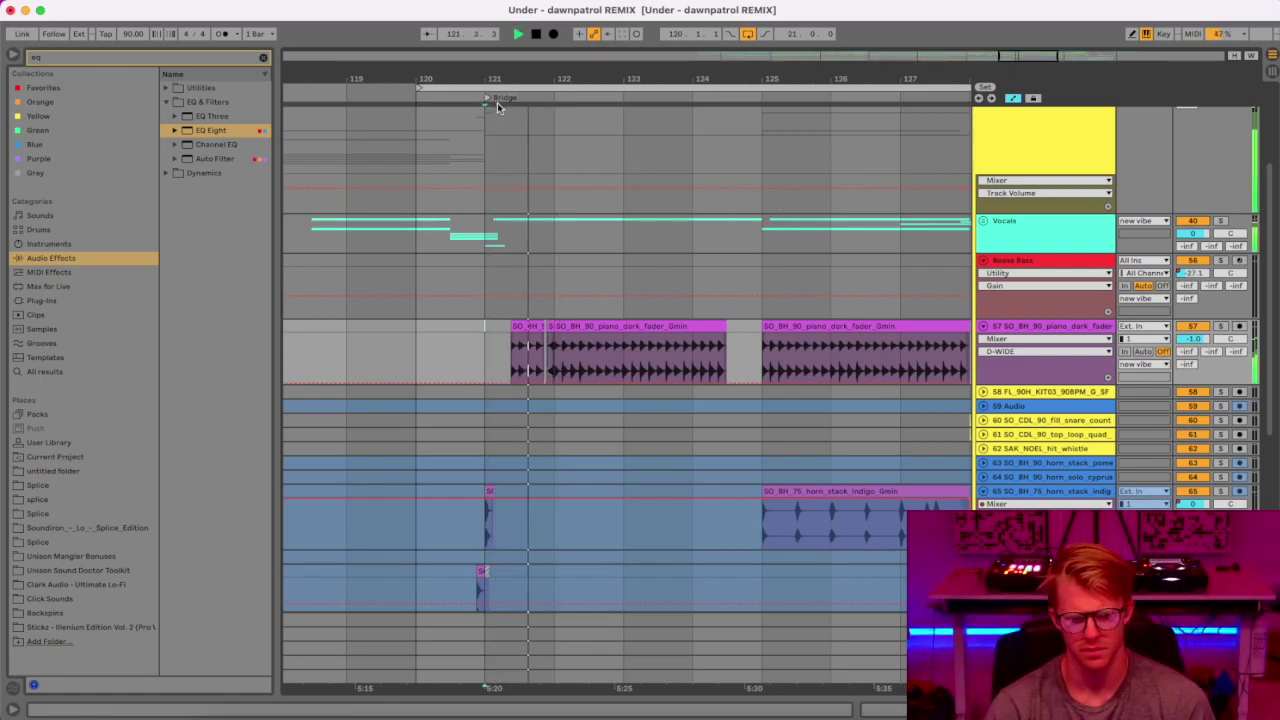
key("space")
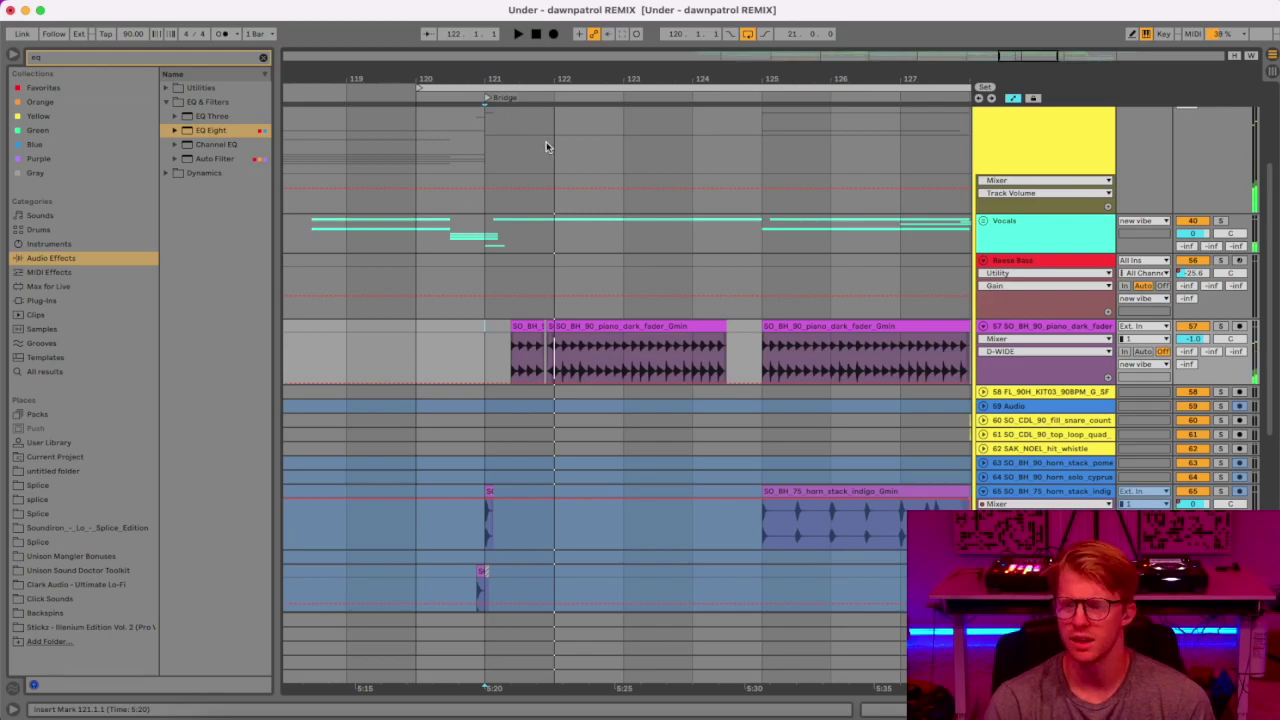
Try extending the Bridge's first piano clip to bar 122 over the short clip, and play the result.
left_click_drag(555, 78, 555, 270)
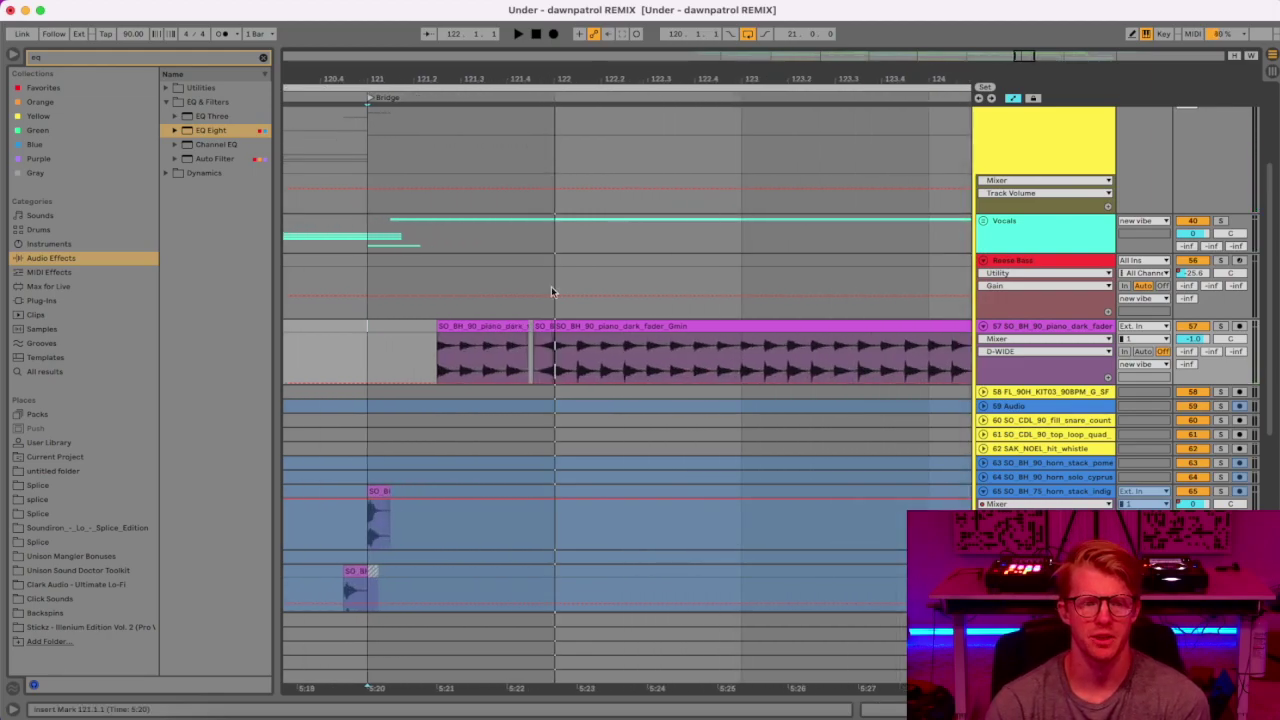
left_click(530, 325)
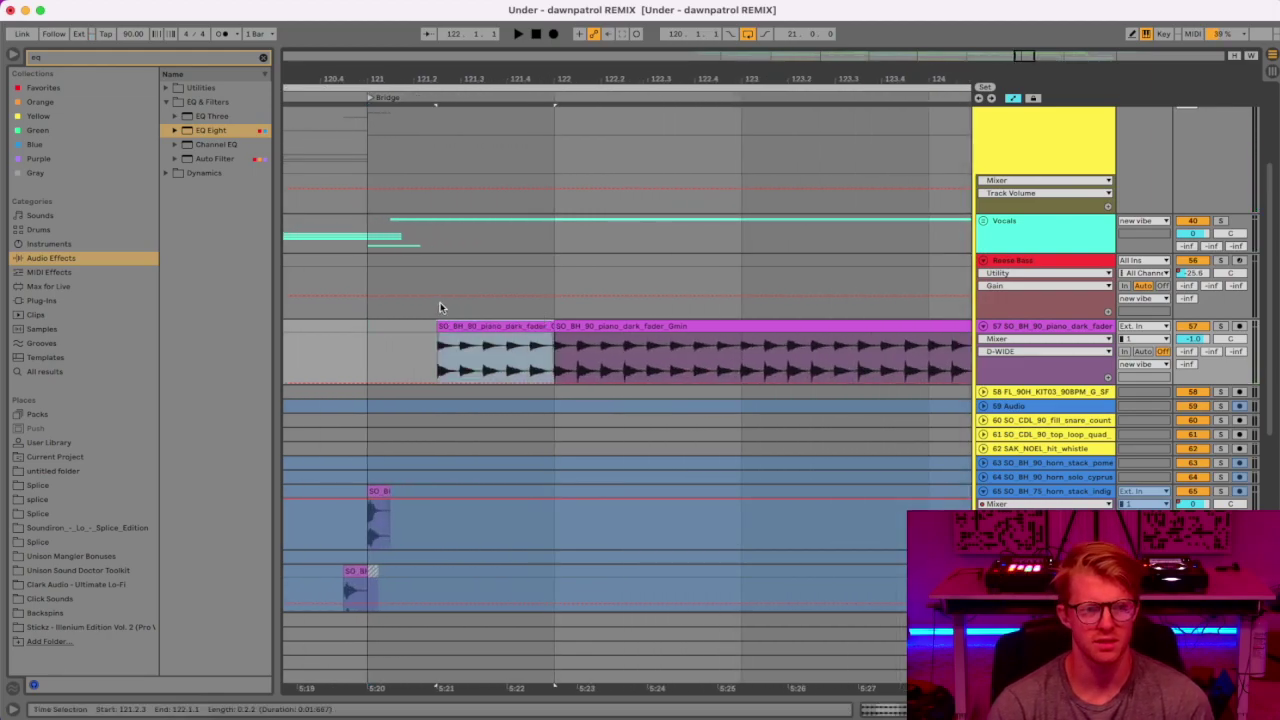
key("space")
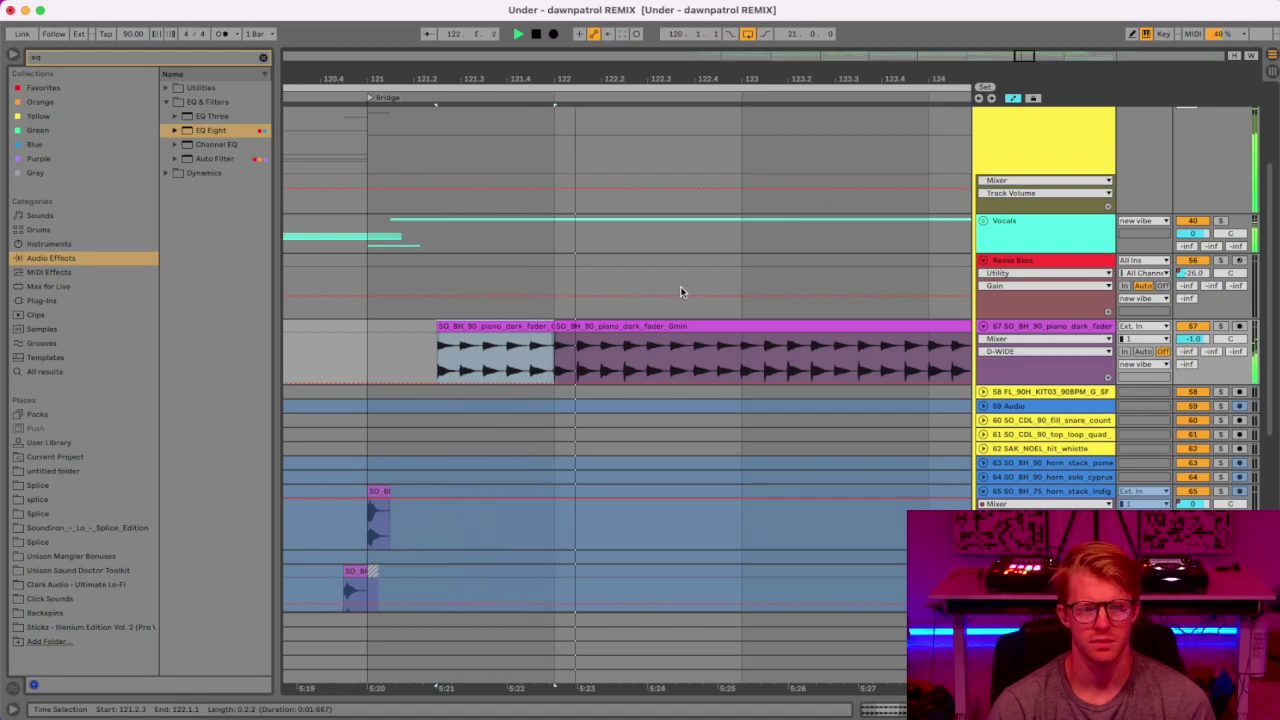
key("shift+Left")
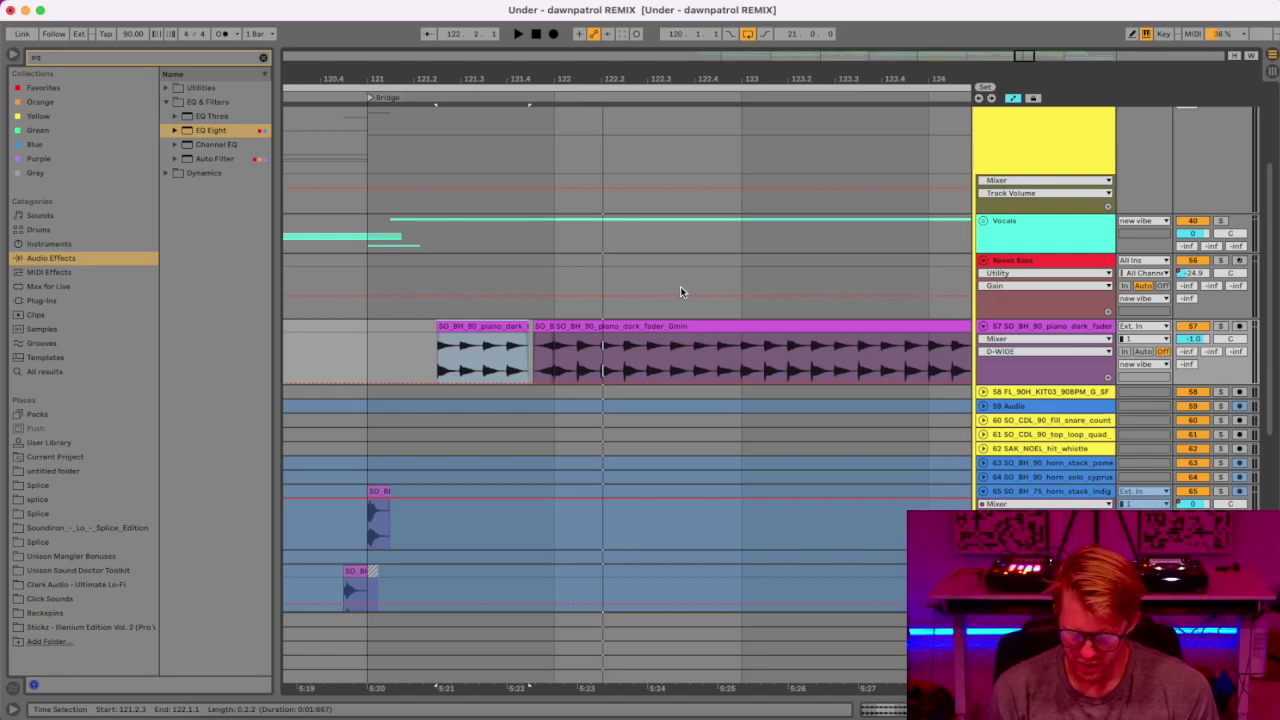
Play the Bridge from bar 121 through to bar 125, and bring its drum tracks into view.
left_click(369, 97)
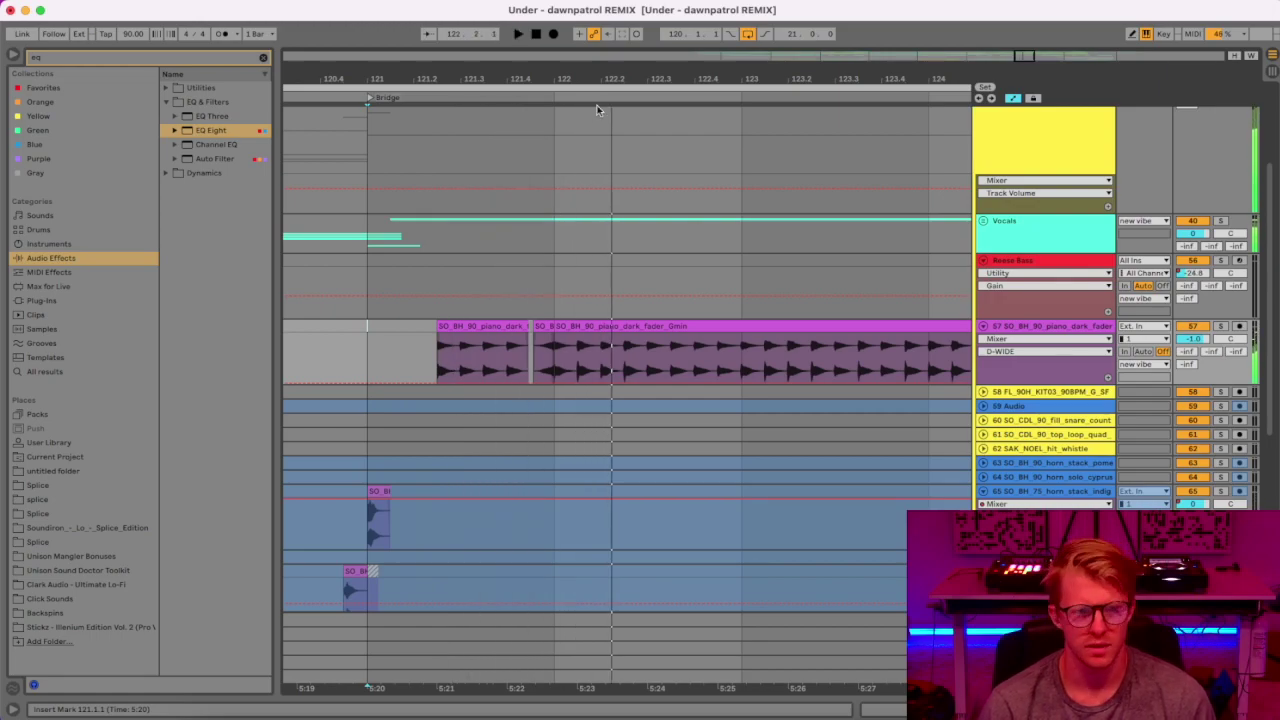
left_click_drag(630, 82, 568, 78)
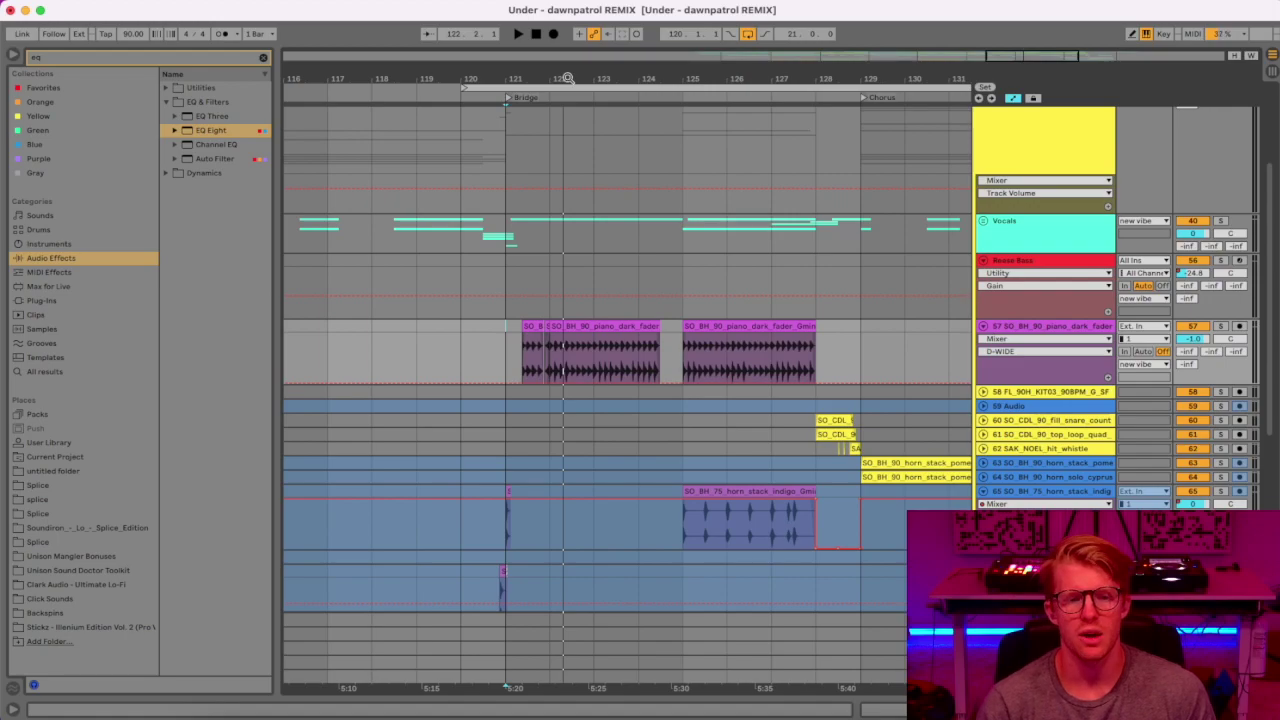
left_click(507, 97)
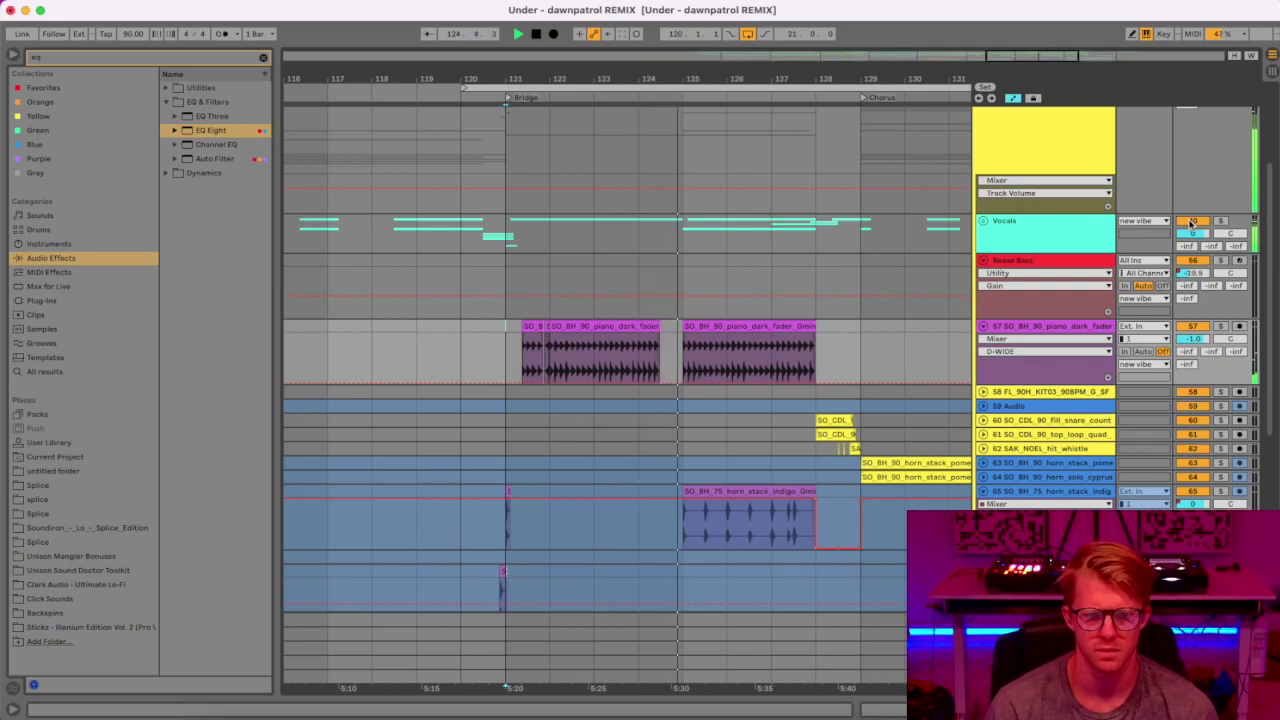
scroll(630, 370, "down", 8)
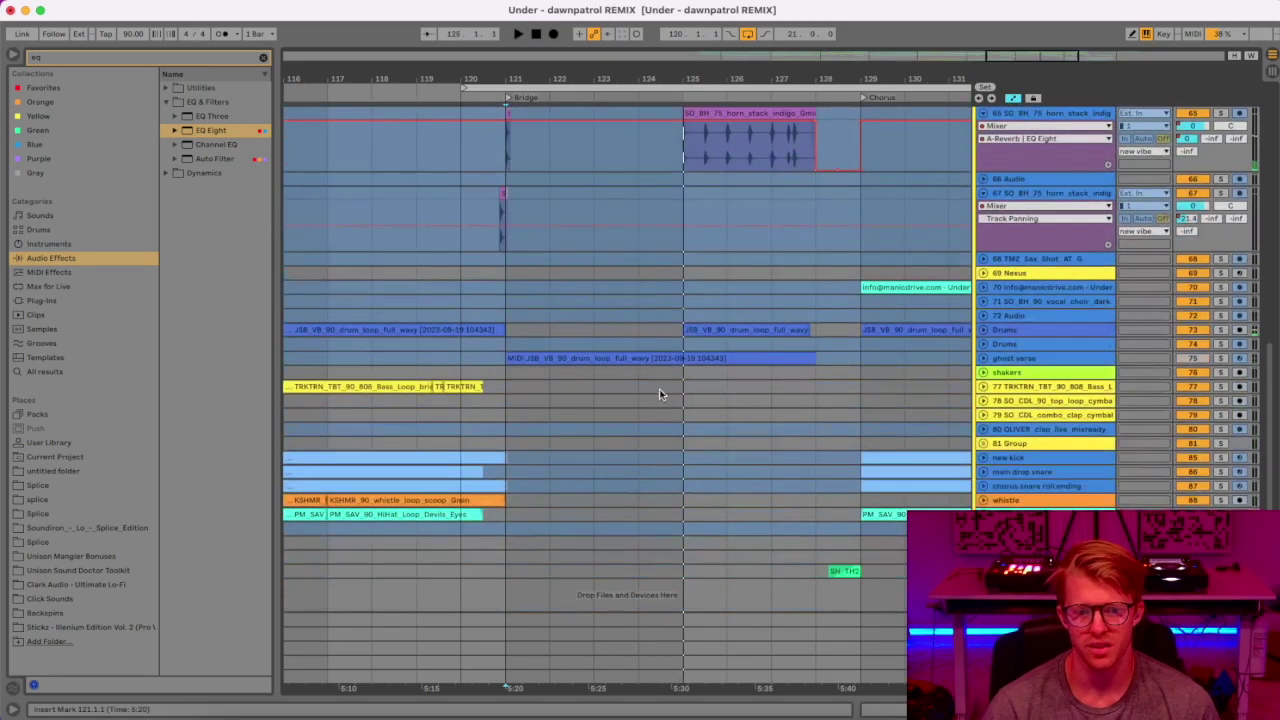
Inspect the ghost verse track's MIDI clip in the Bridge and deactivate its portion from bar 121 to bar 125.
left_click(991, 359)
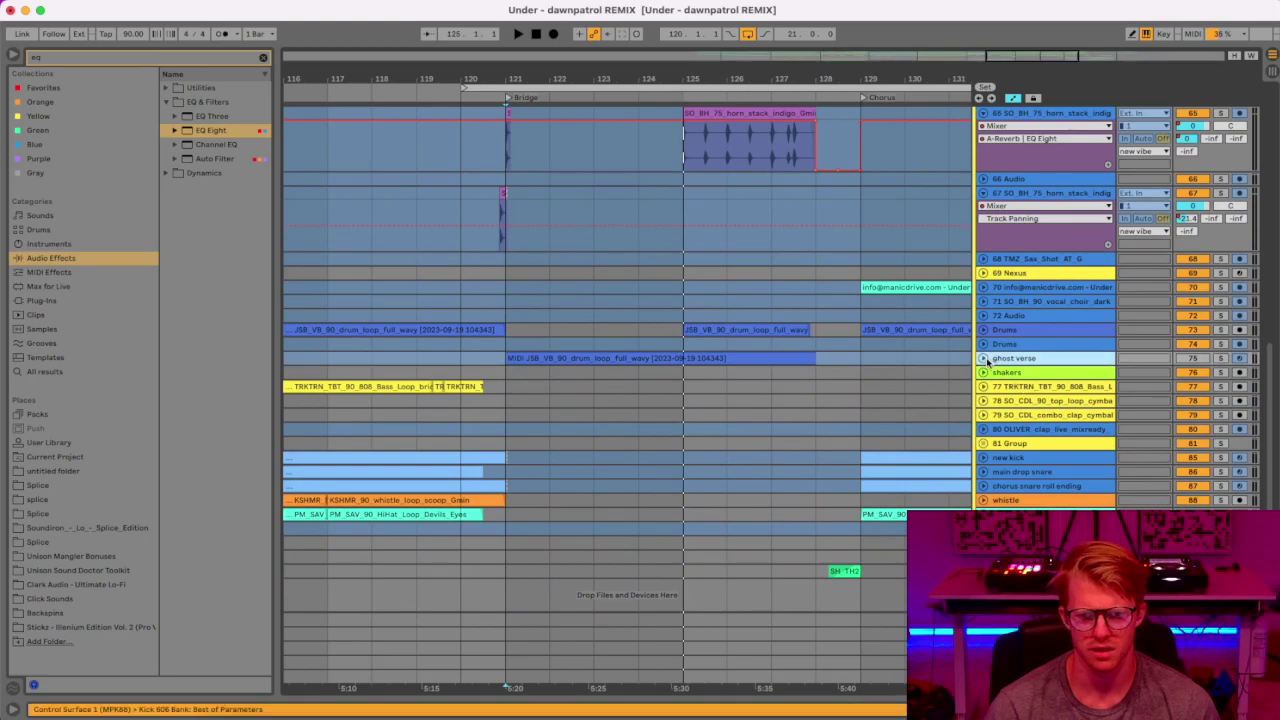
left_click(984, 358)
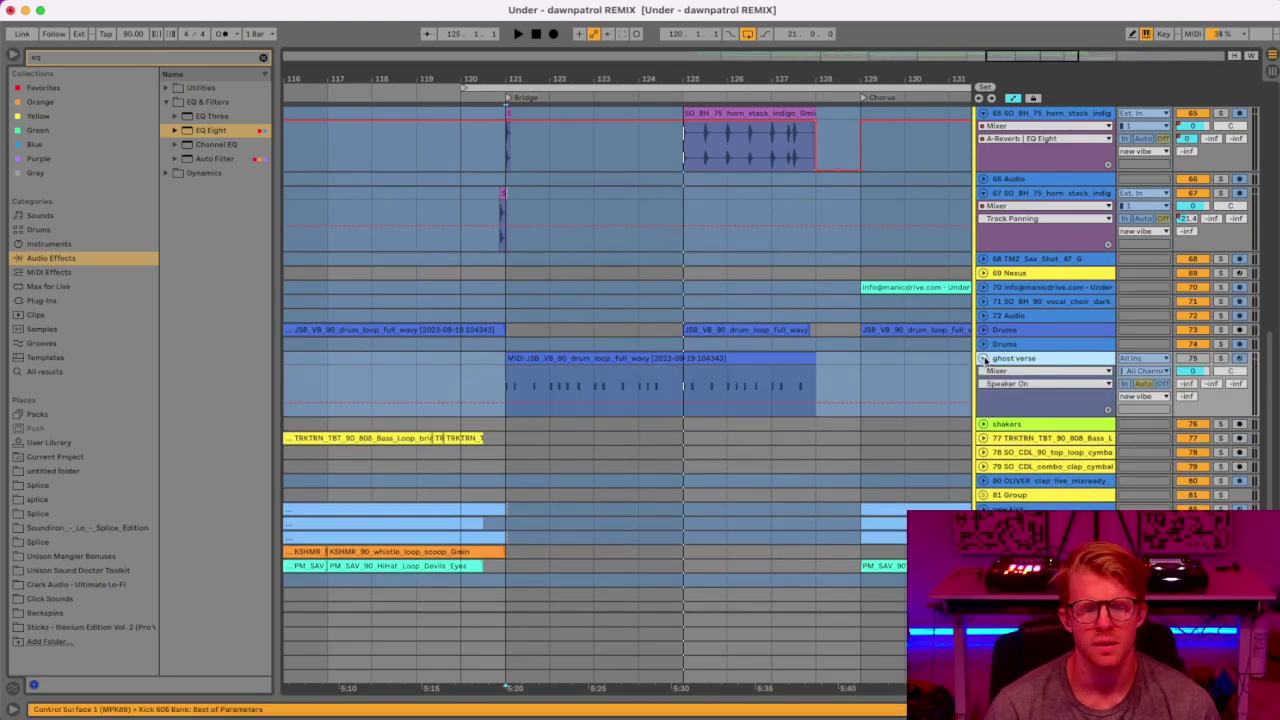
left_click(984, 358)
scroll(656, 387, "up", 5)
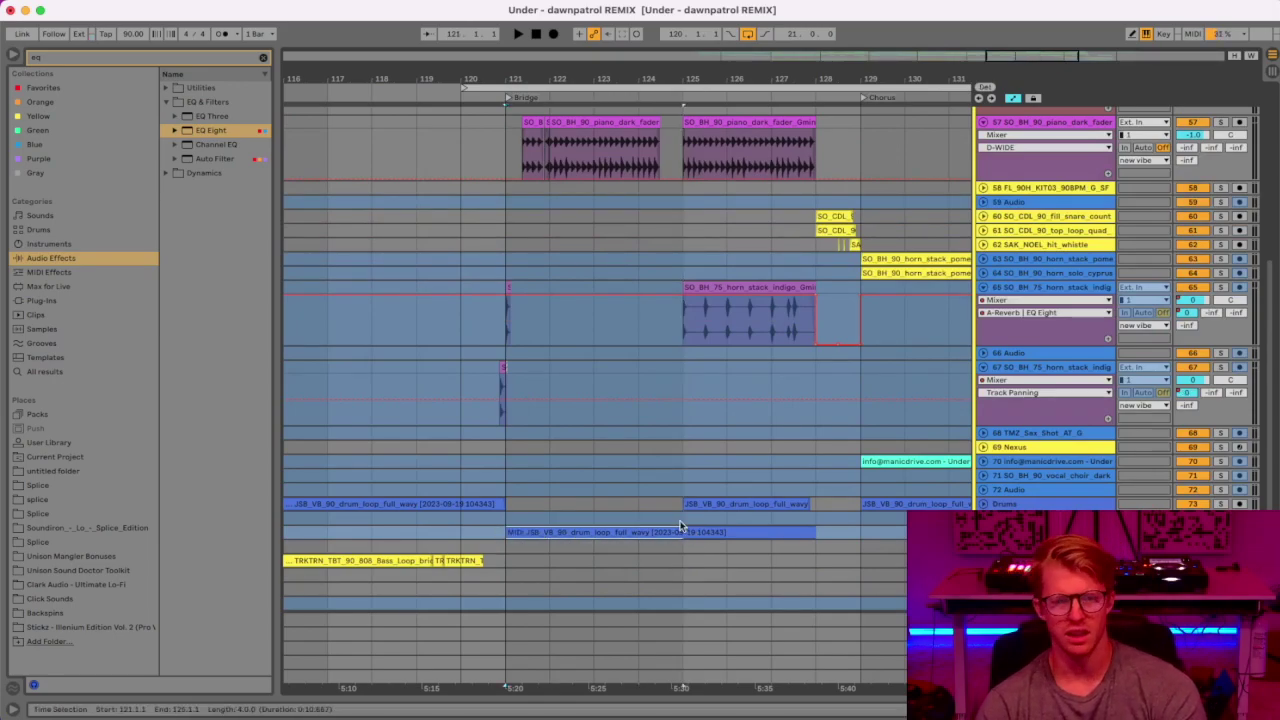
View the device chain of the piano dark fader track and start playing the Bridge from bar 121.
left_click(1008, 122)
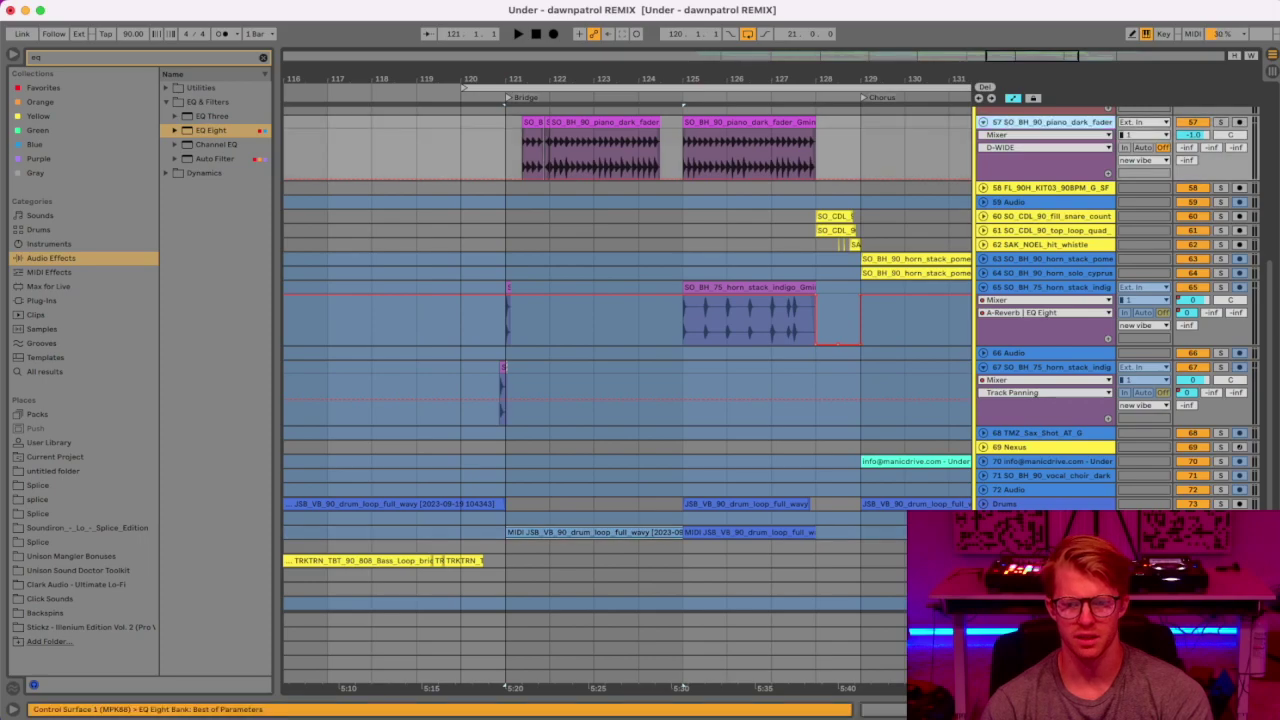
key("shift+Tab")
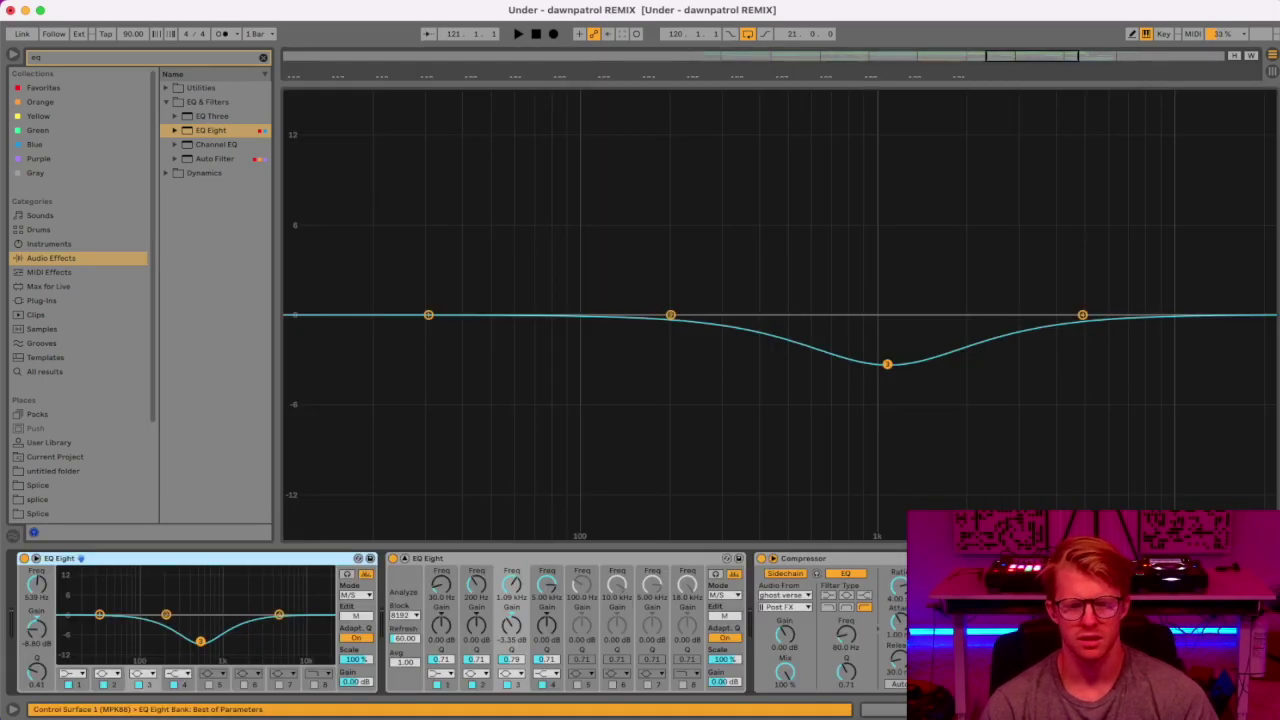
key("space")
key("shift+Tab")
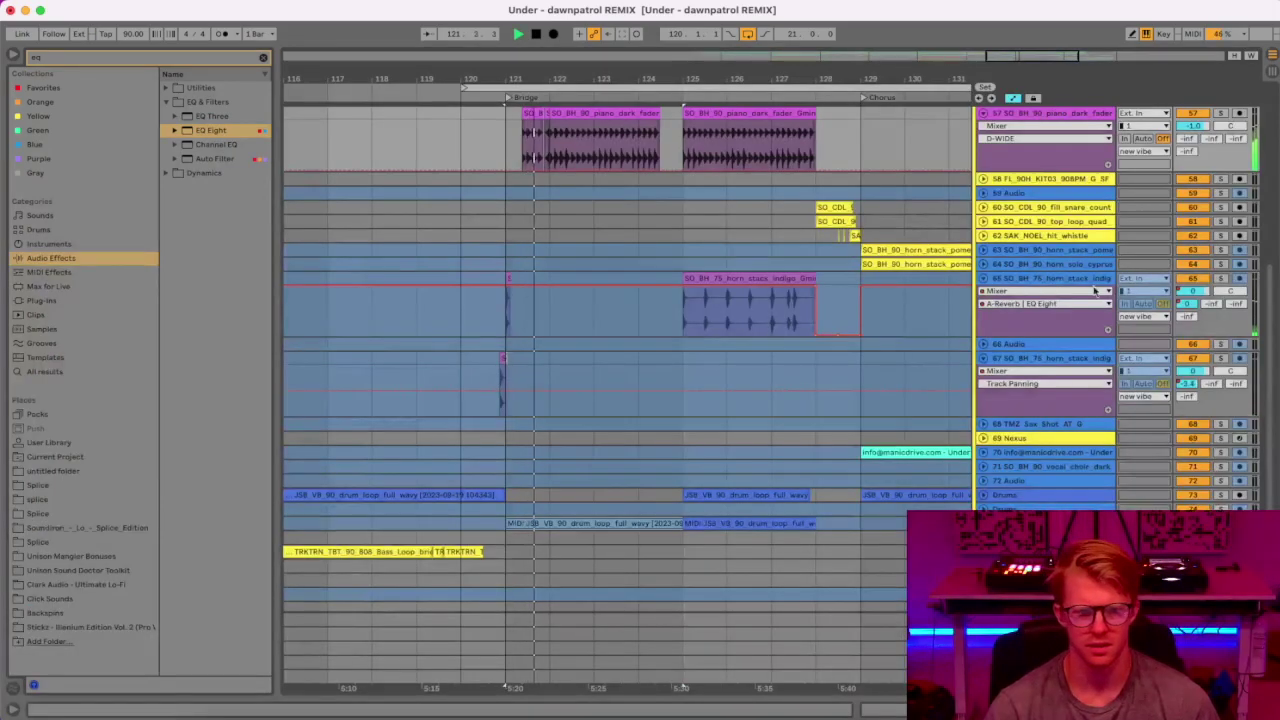
Check the piano track's EQ Eight and sidechain Compressor during playback past bar 125, and stop playback.
scroll(1193, 230, "up", 3)
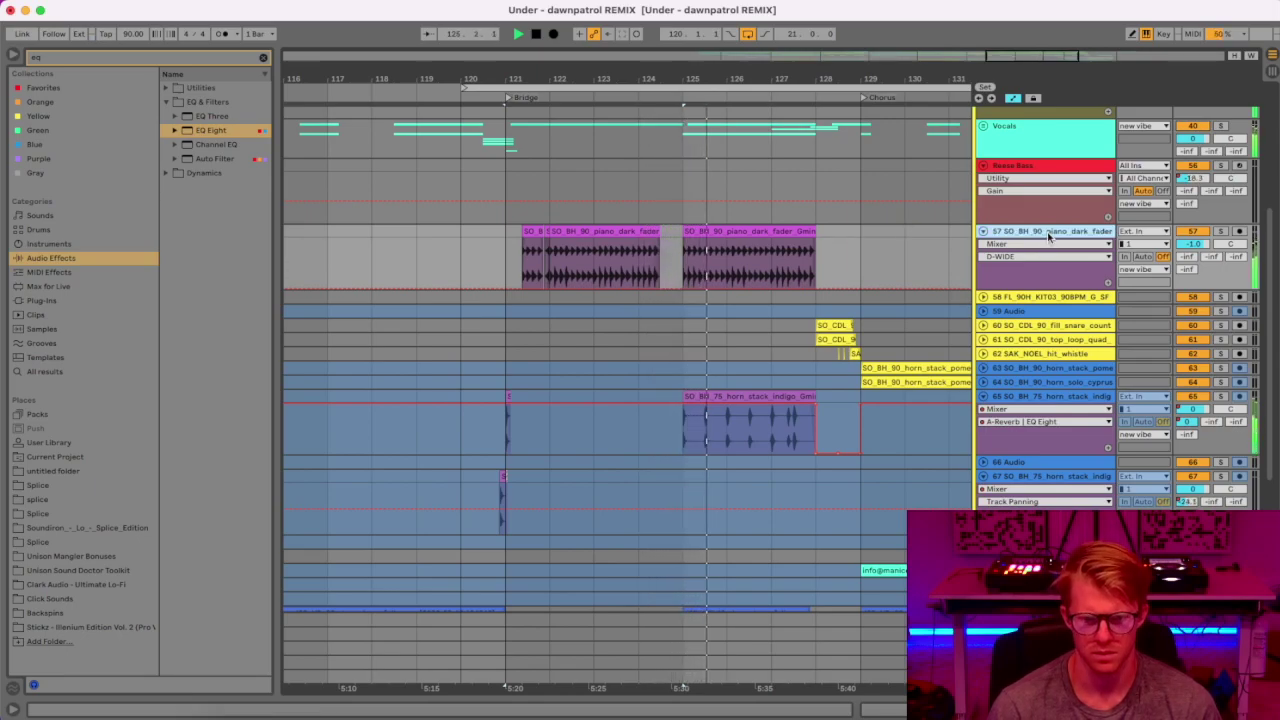
key("shift+Tab")
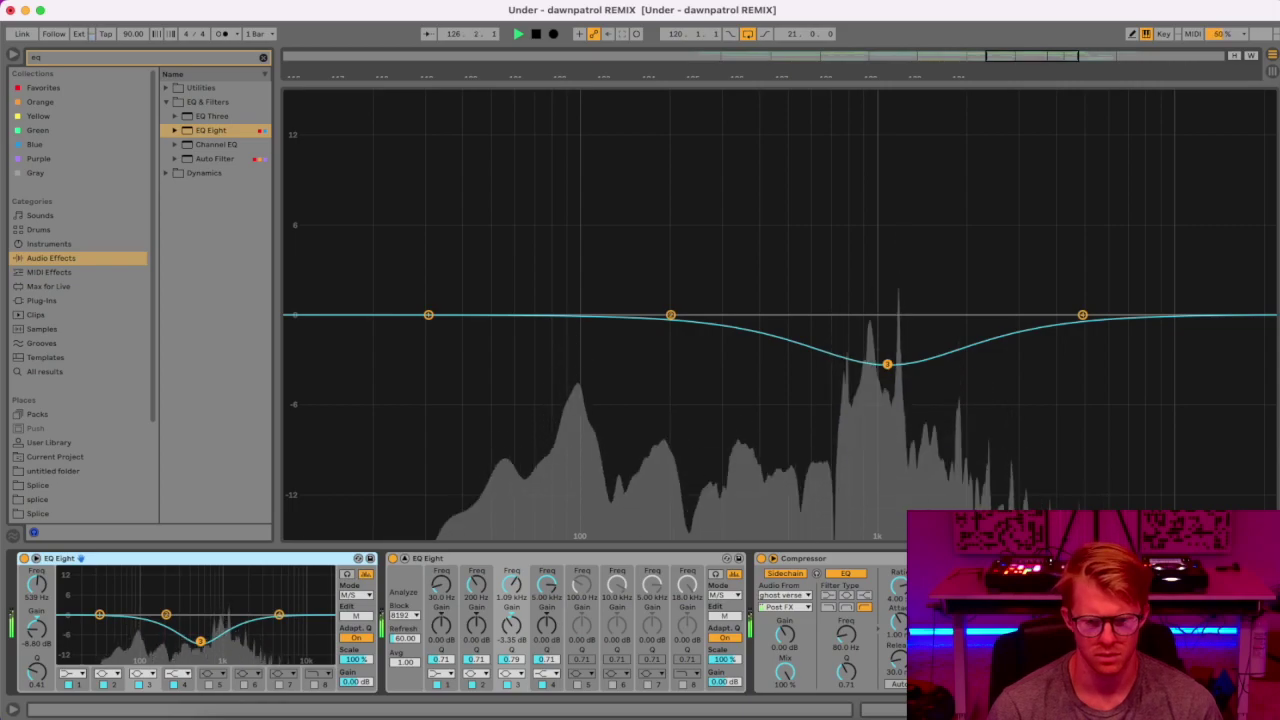
key("super+alt+l")
key("space")
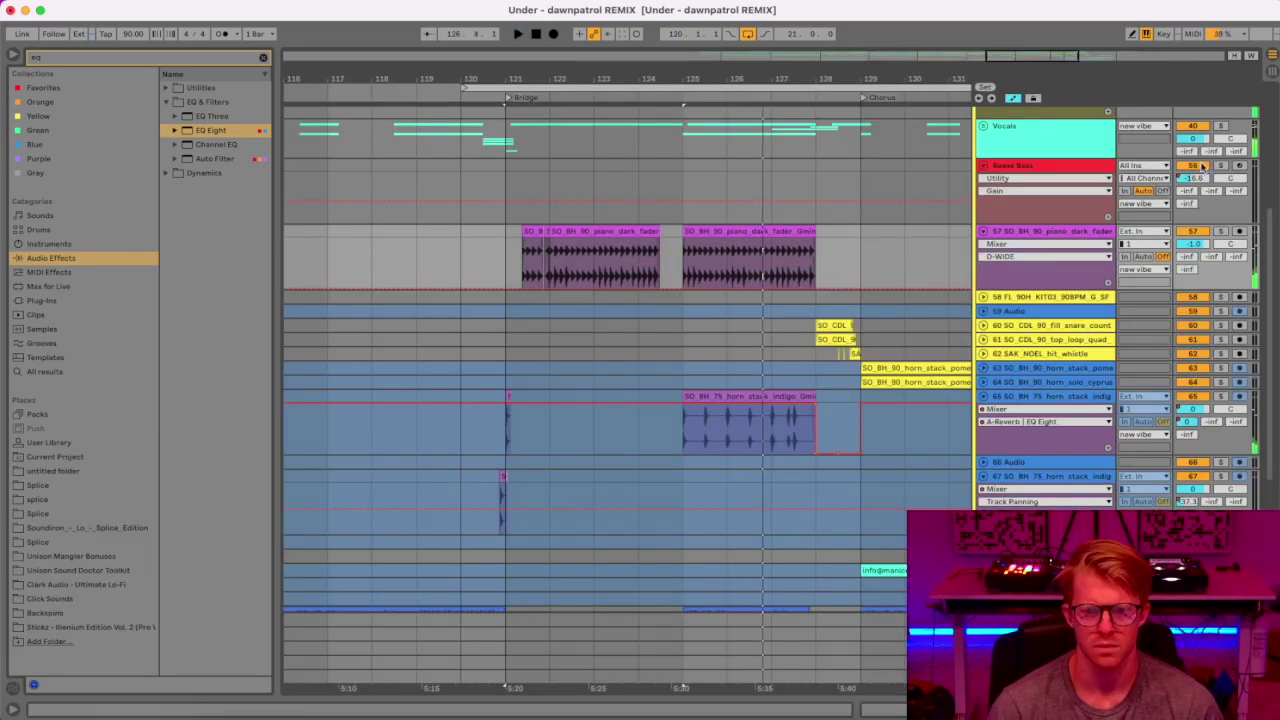
Play the second piano clip's section from bar 125 to bar 128 while checking the Drums and ghost verse tracks.
left_click(765, 255)
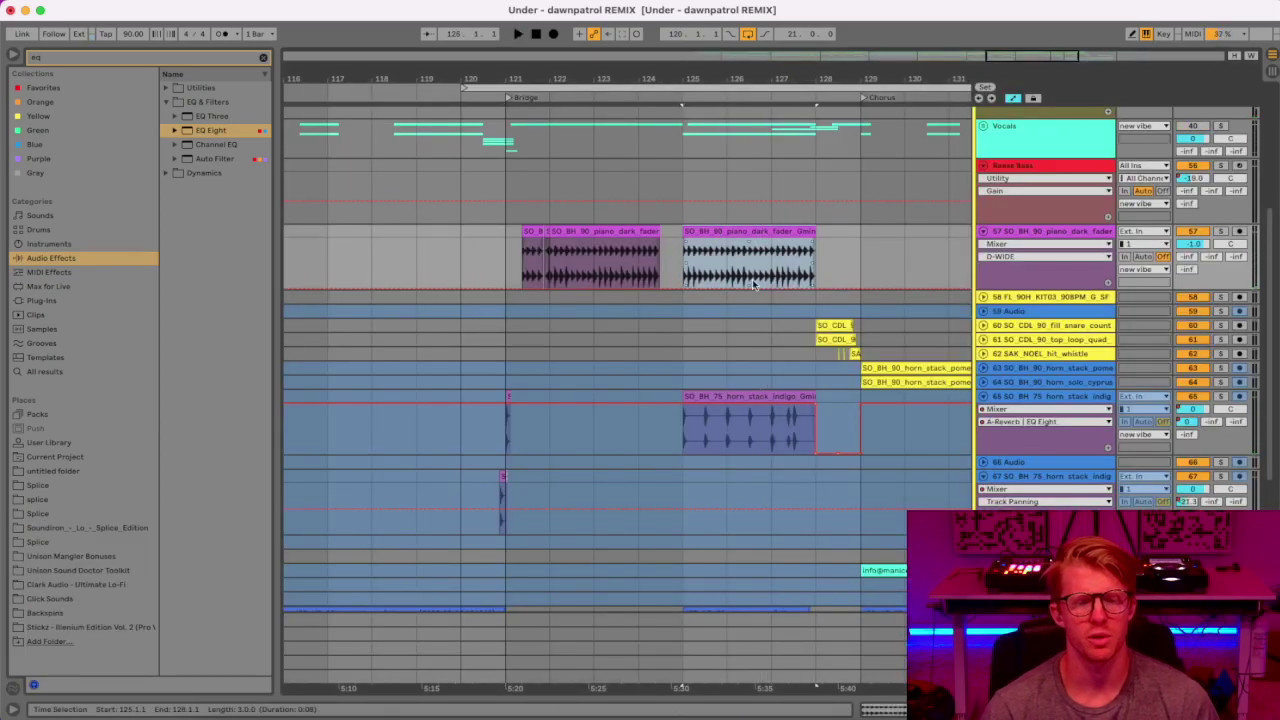
scroll(765, 300, "down", 2)
key("space")
scroll(768, 331, "down", 5)
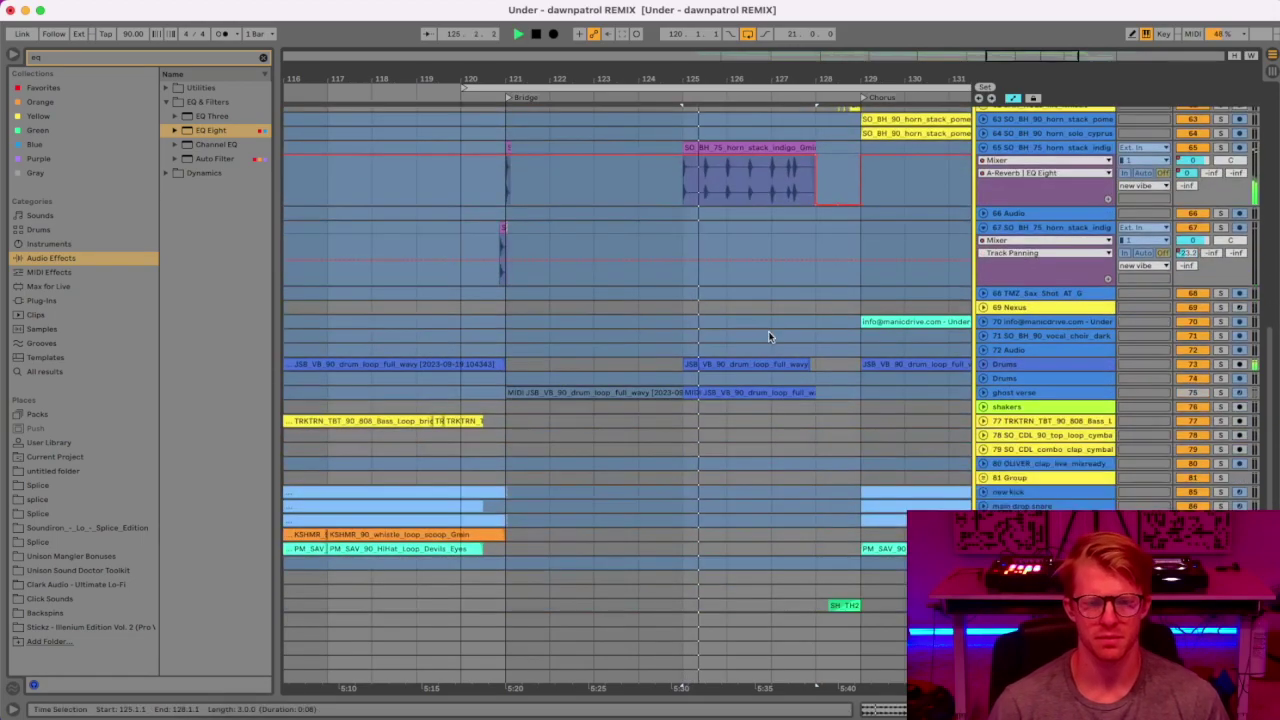
left_click(987, 369)
left_click(987, 369)
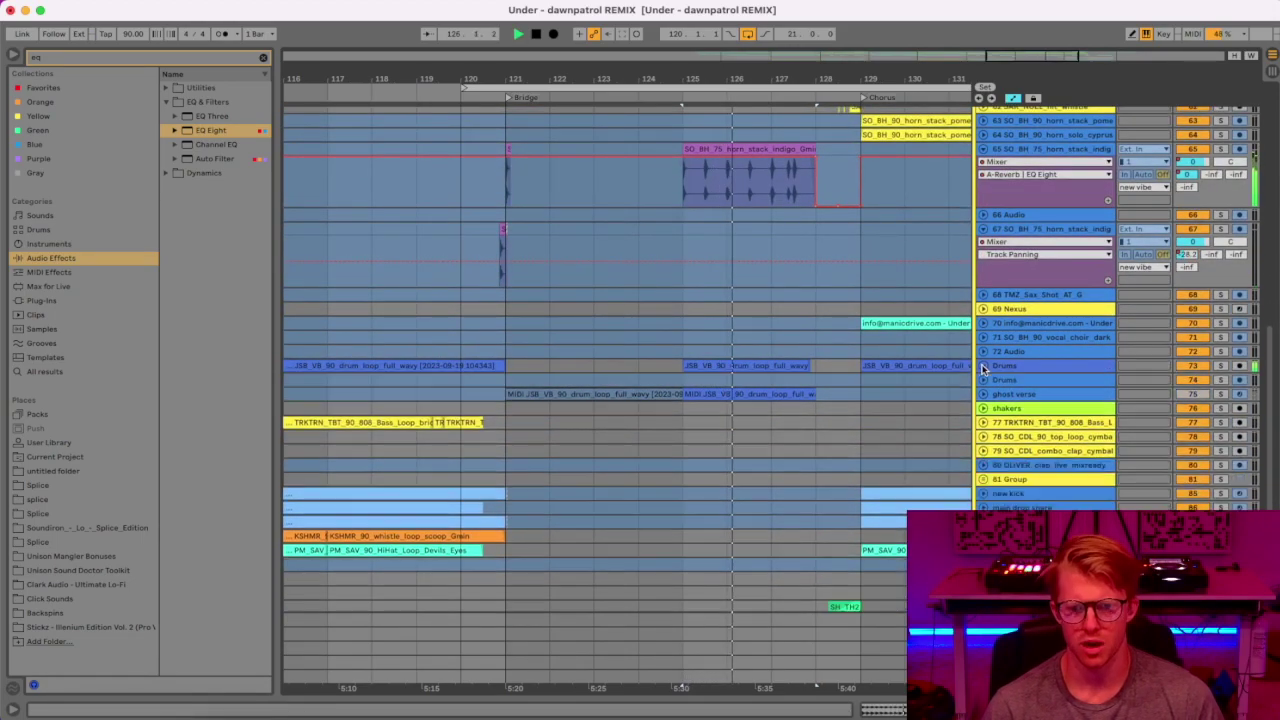
left_click(985, 394)
left_click(985, 395)
scroll(881, 402, "down", 1)
key("space")
Play the end of the Bridge from bar 127, and replay the fill from bar 128 up to the Chorus.
left_click(815, 285)
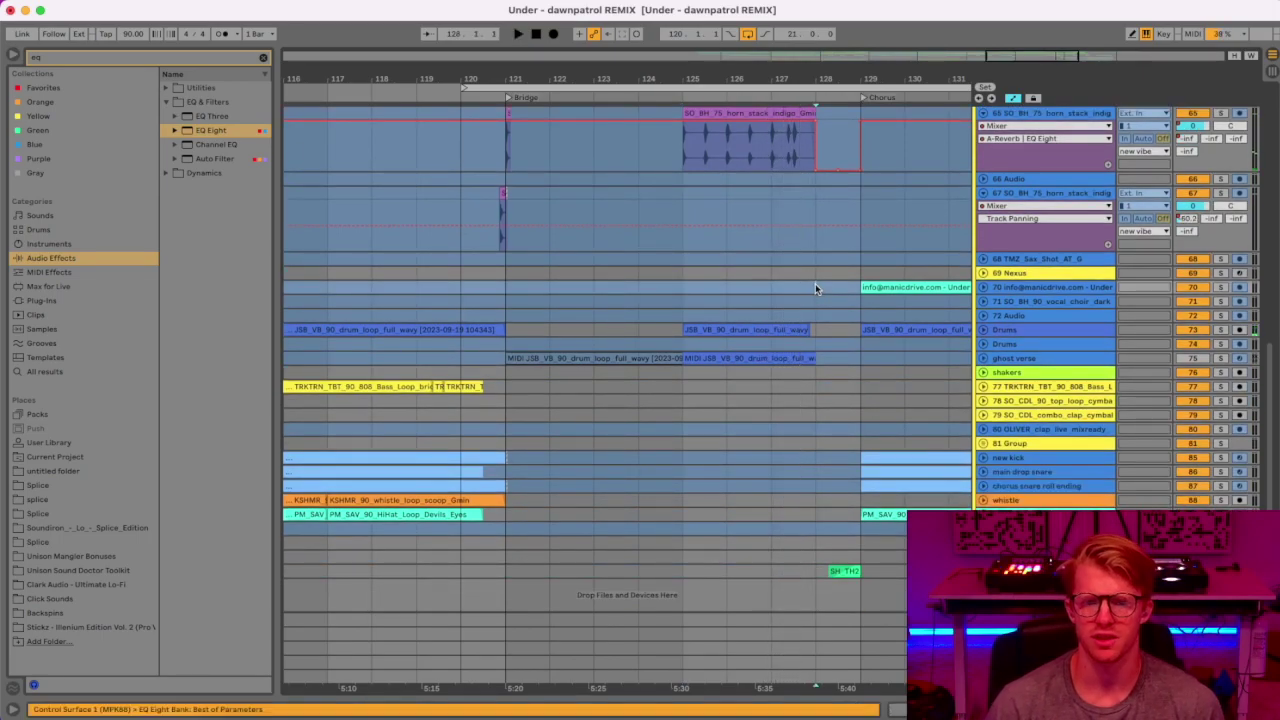
left_click(815, 272)
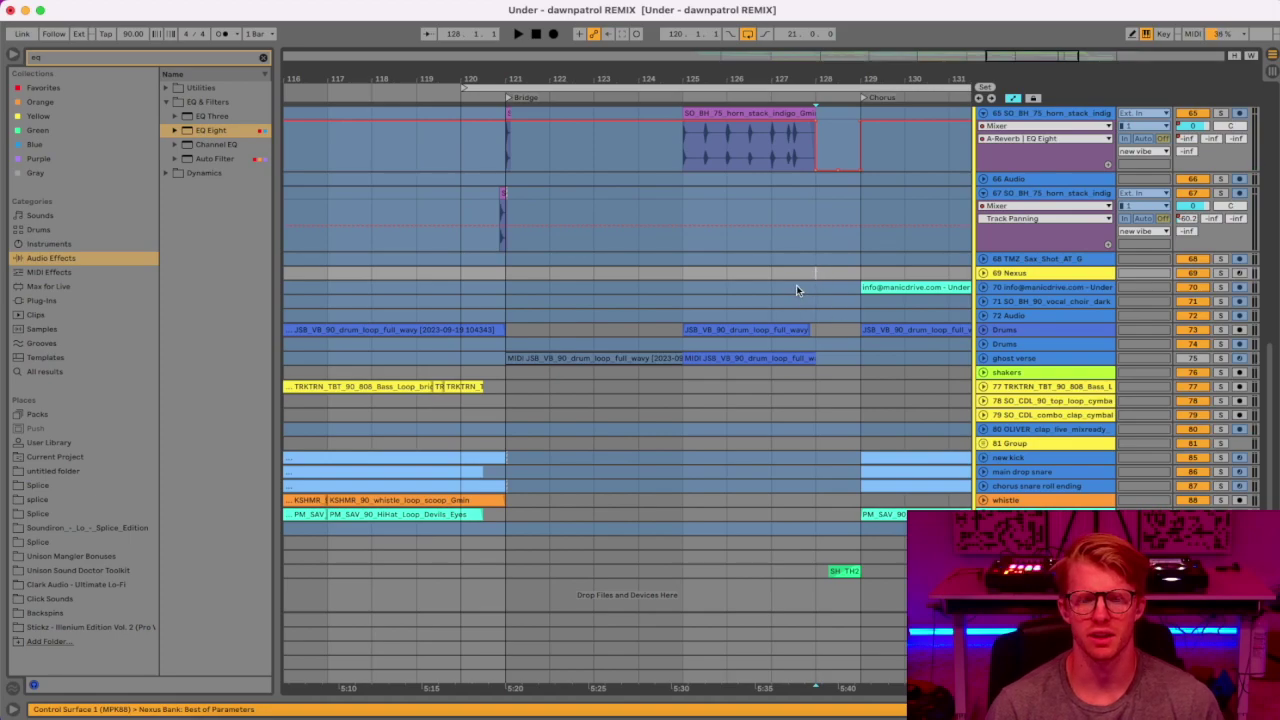
left_click(787, 273)
key("space")
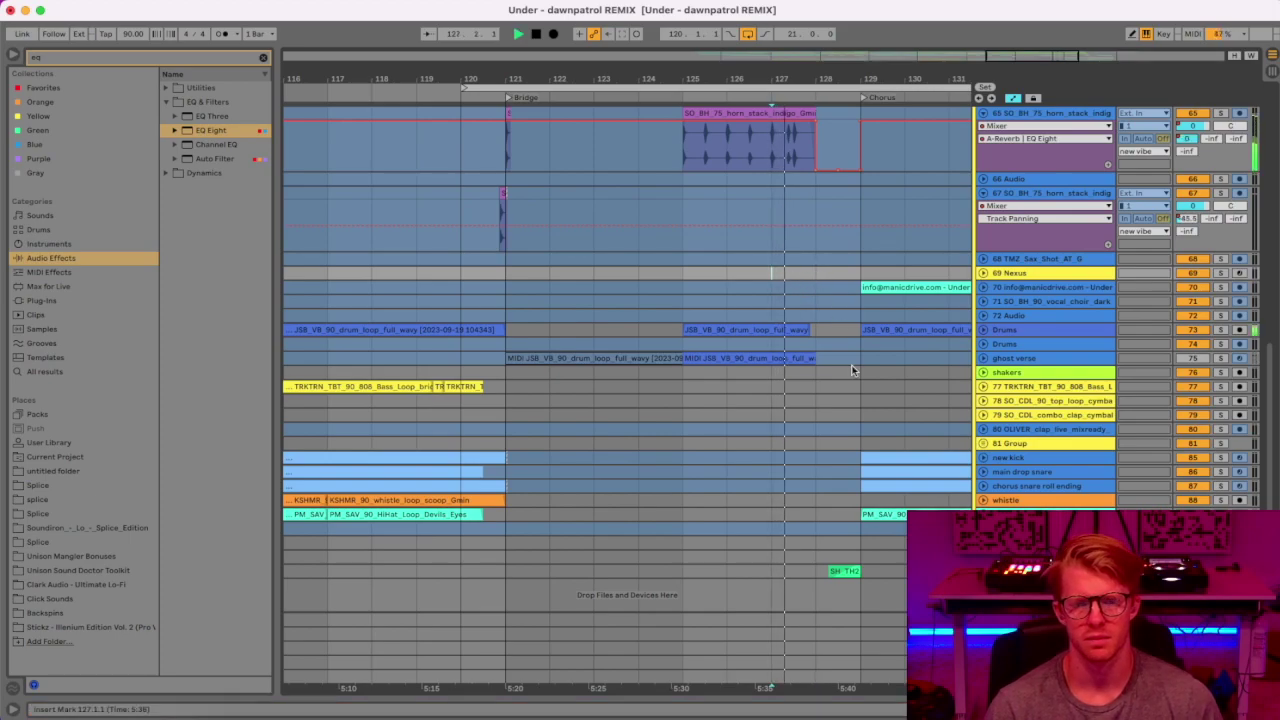
scroll(856, 365, "up", 5)
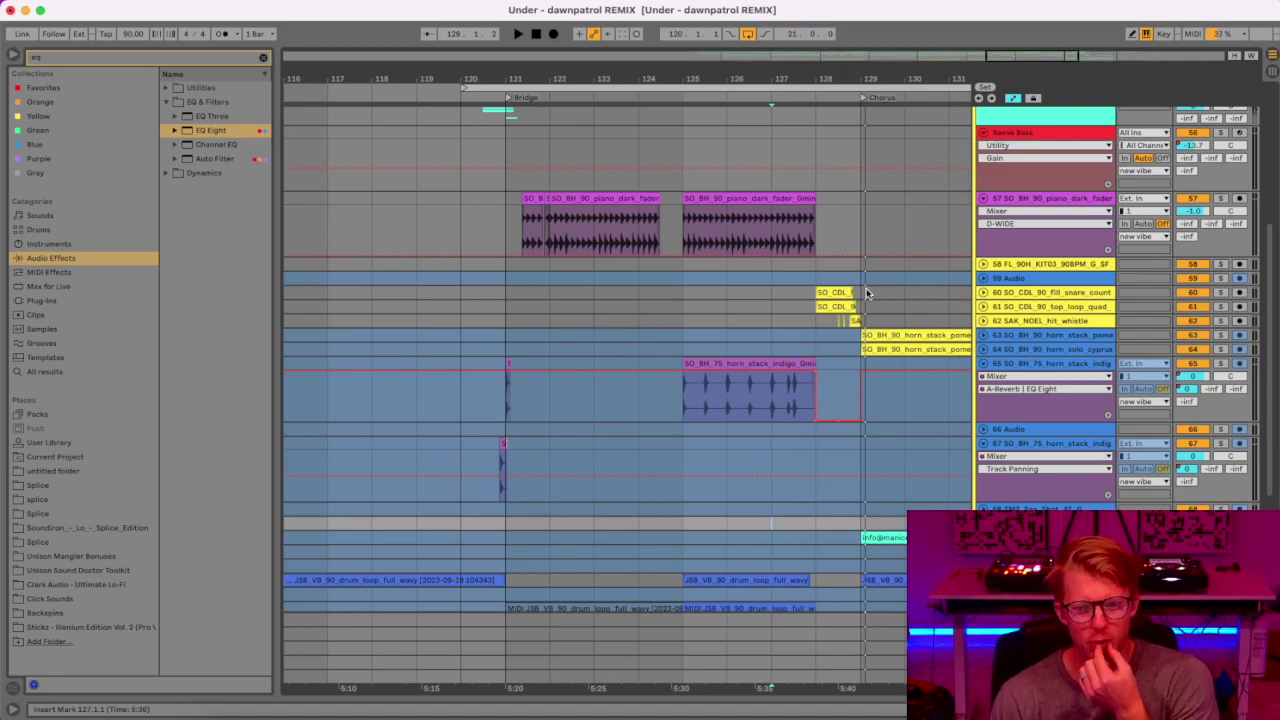
left_click(816, 132)
key("space")
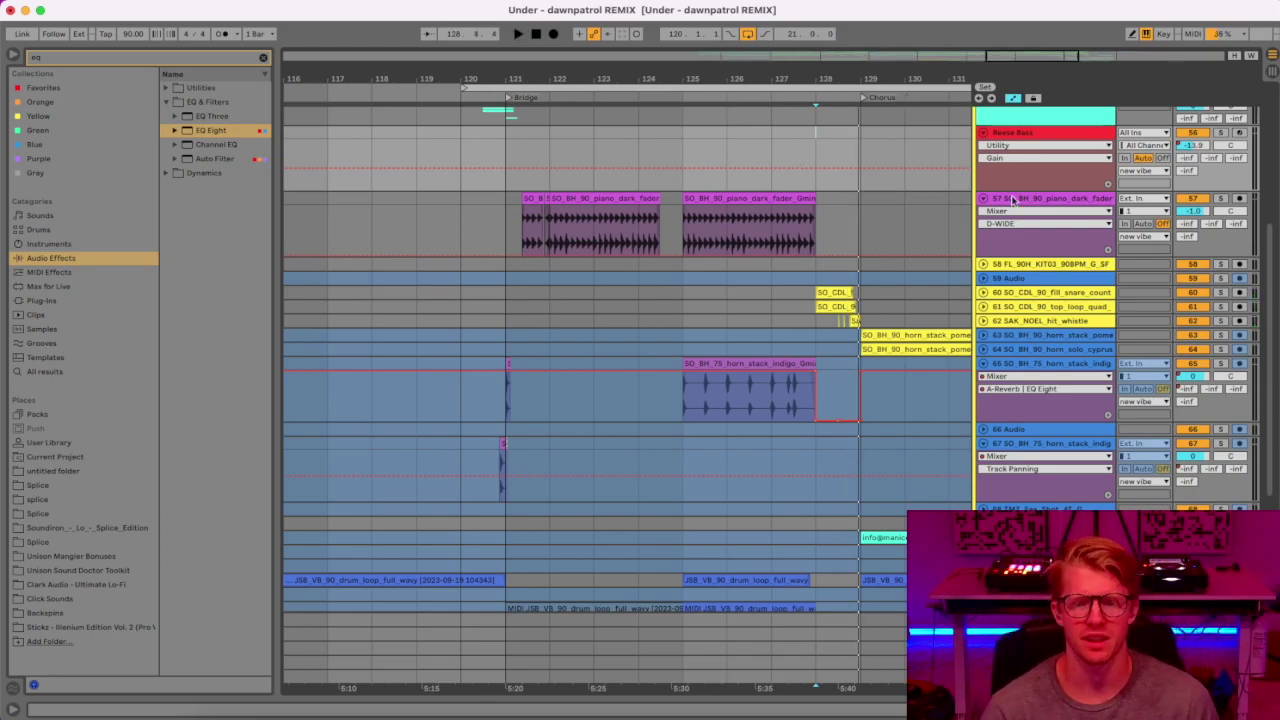
Unfold the fill snare count and top loop quad tracks, and play the snare fill clip at bar 128 in solo.
left_click(984, 308)
left_click(983, 294)
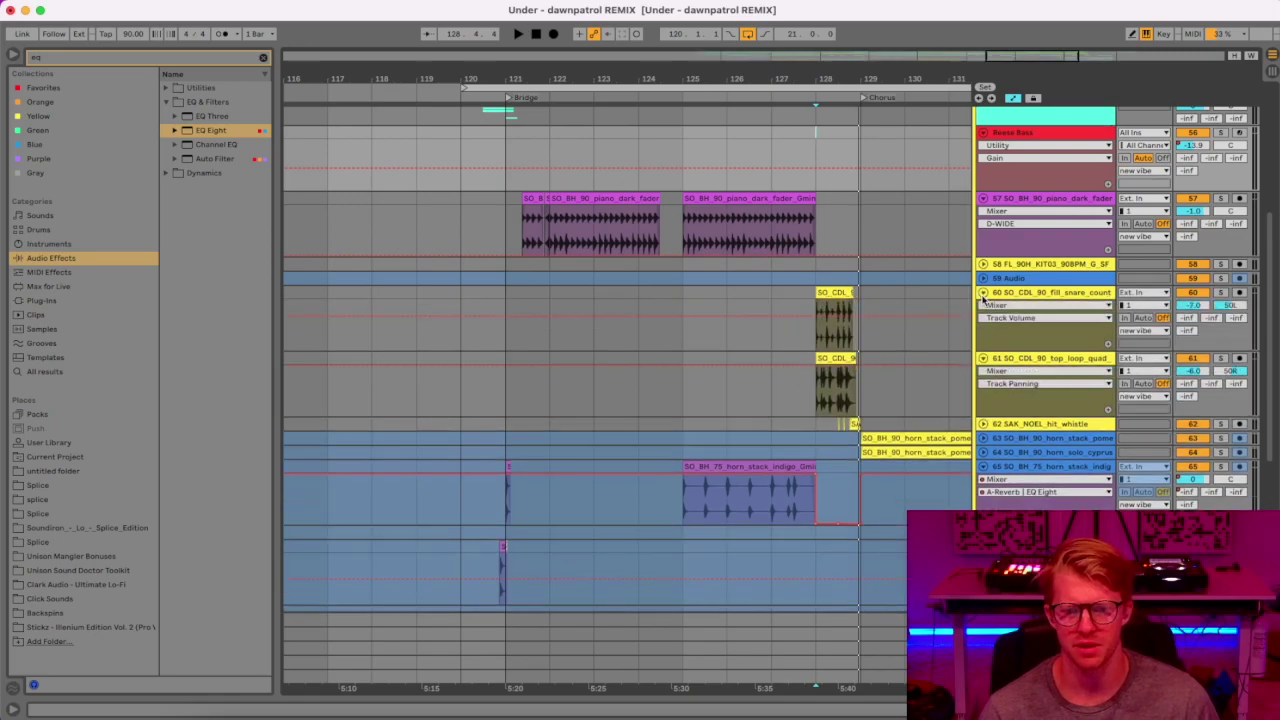
scroll(848, 79, "up", 5)
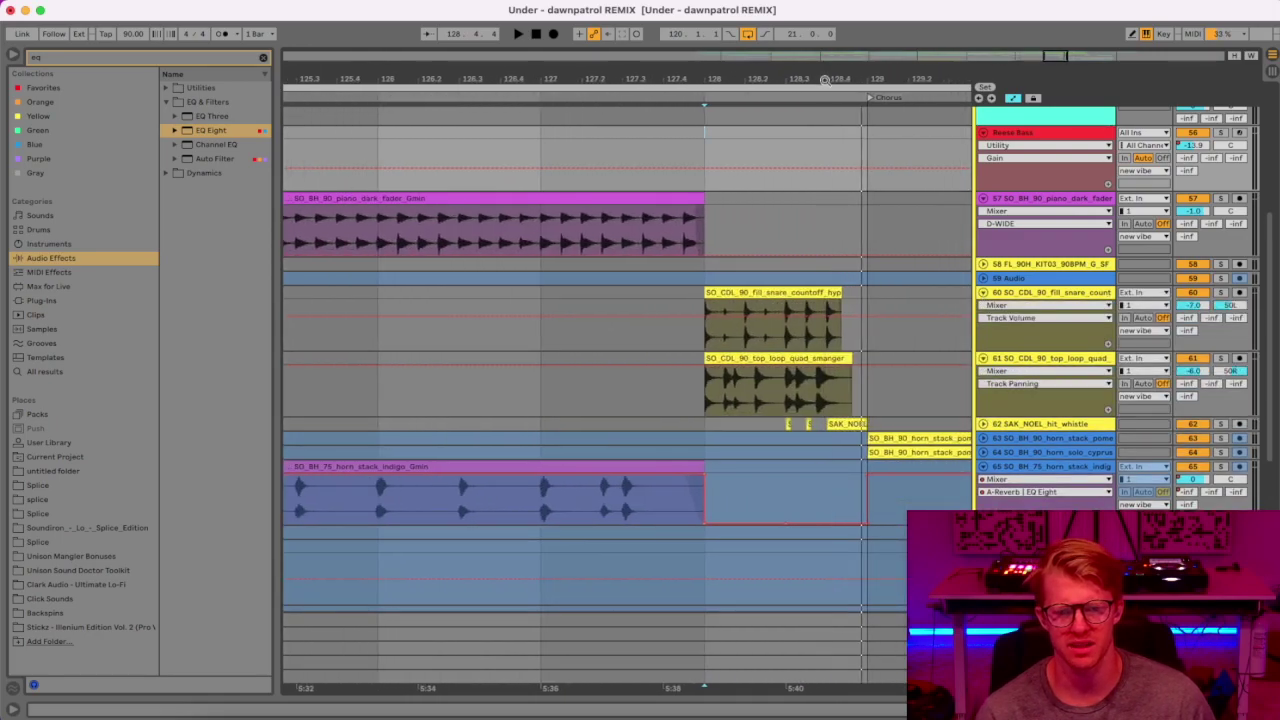
left_click(810, 291)
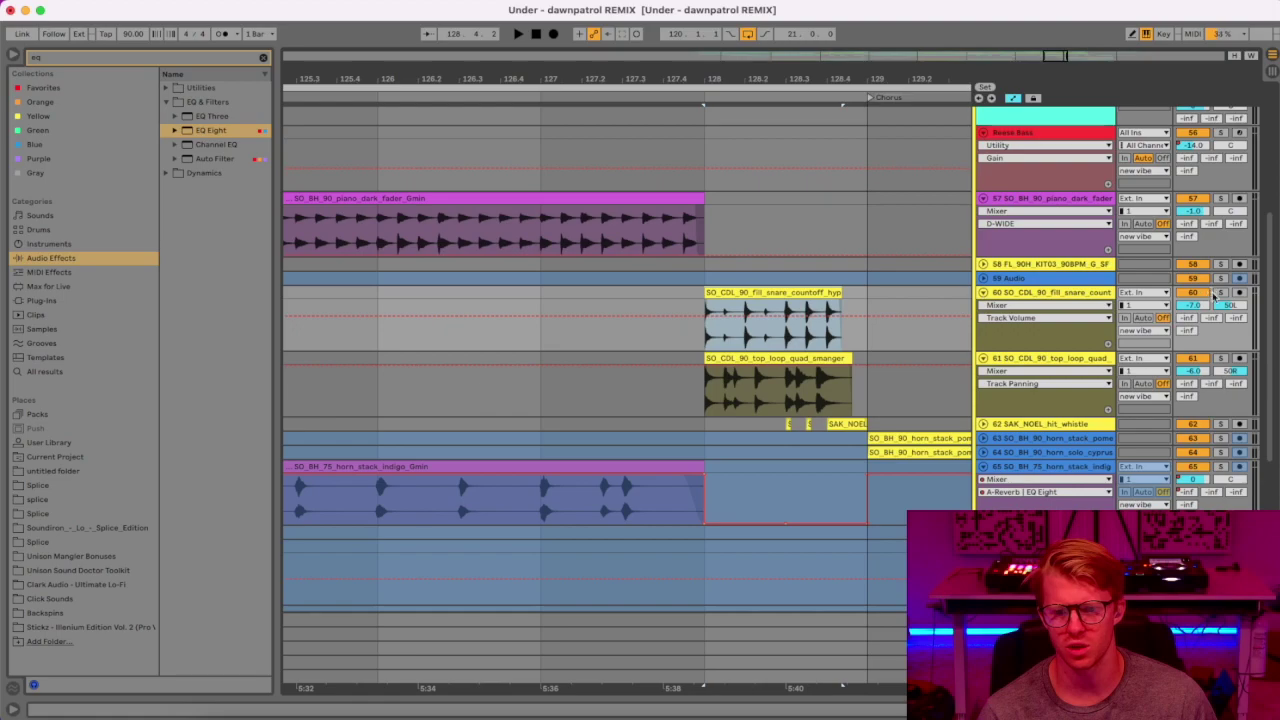
left_click(1219, 292)
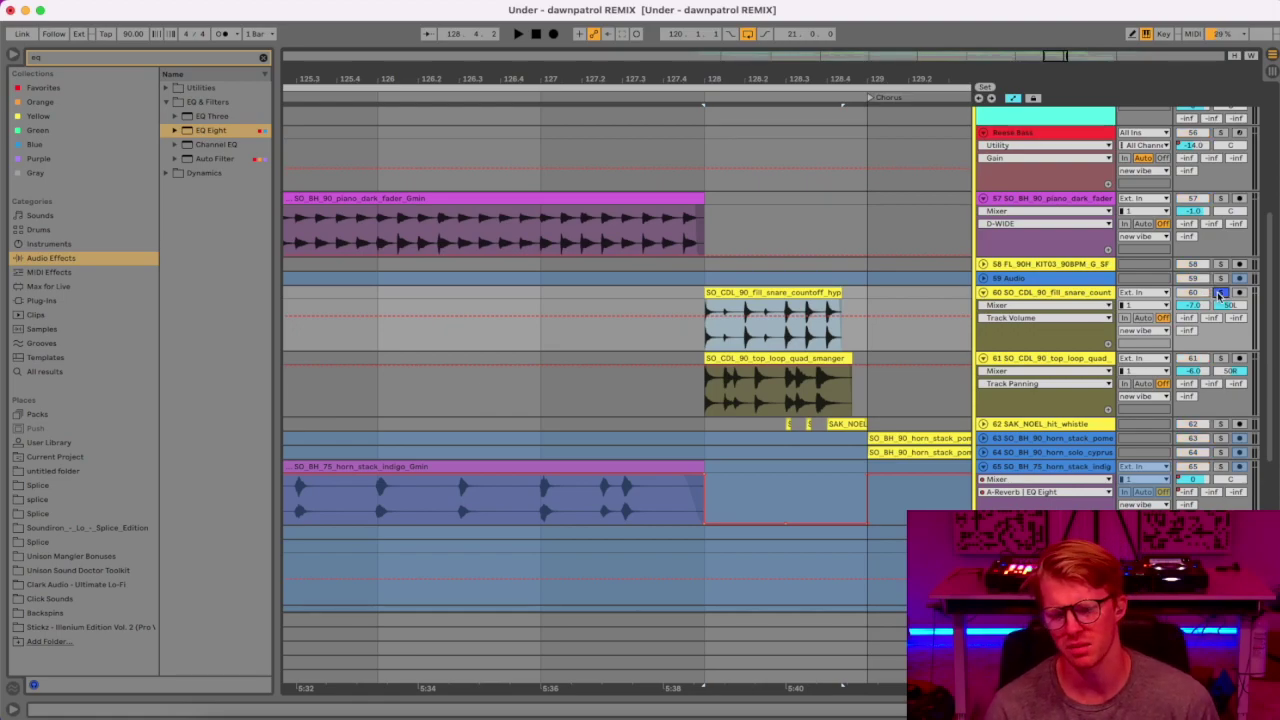
key("space")
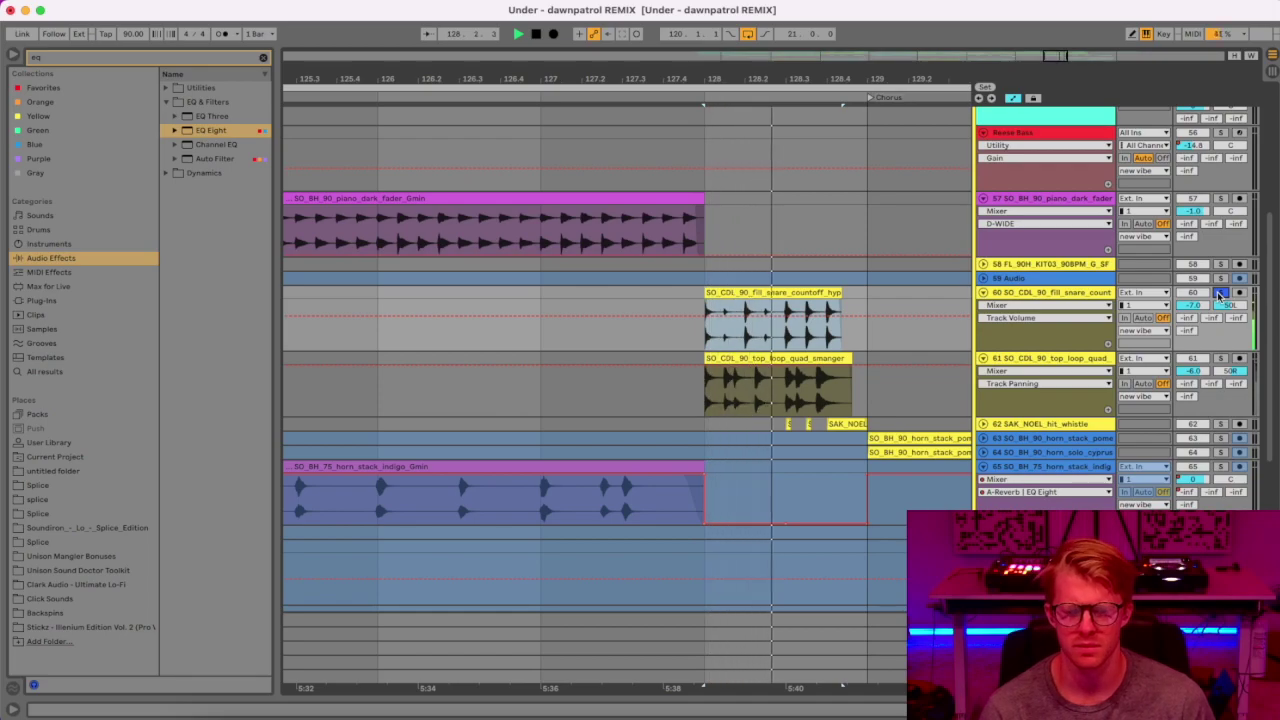
Audition the top loop quad and hit whistle tracks individually in solo from bar 128, and clear the solo.
left_click(1220, 358)
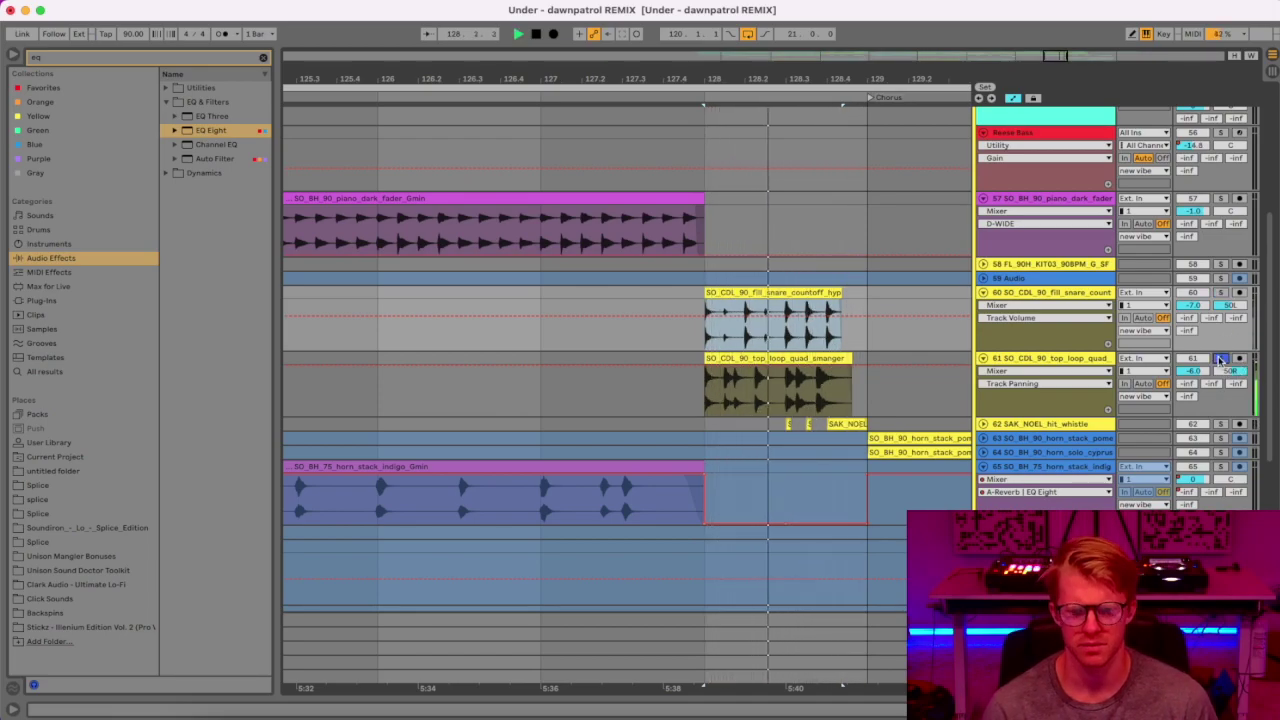
key("space")
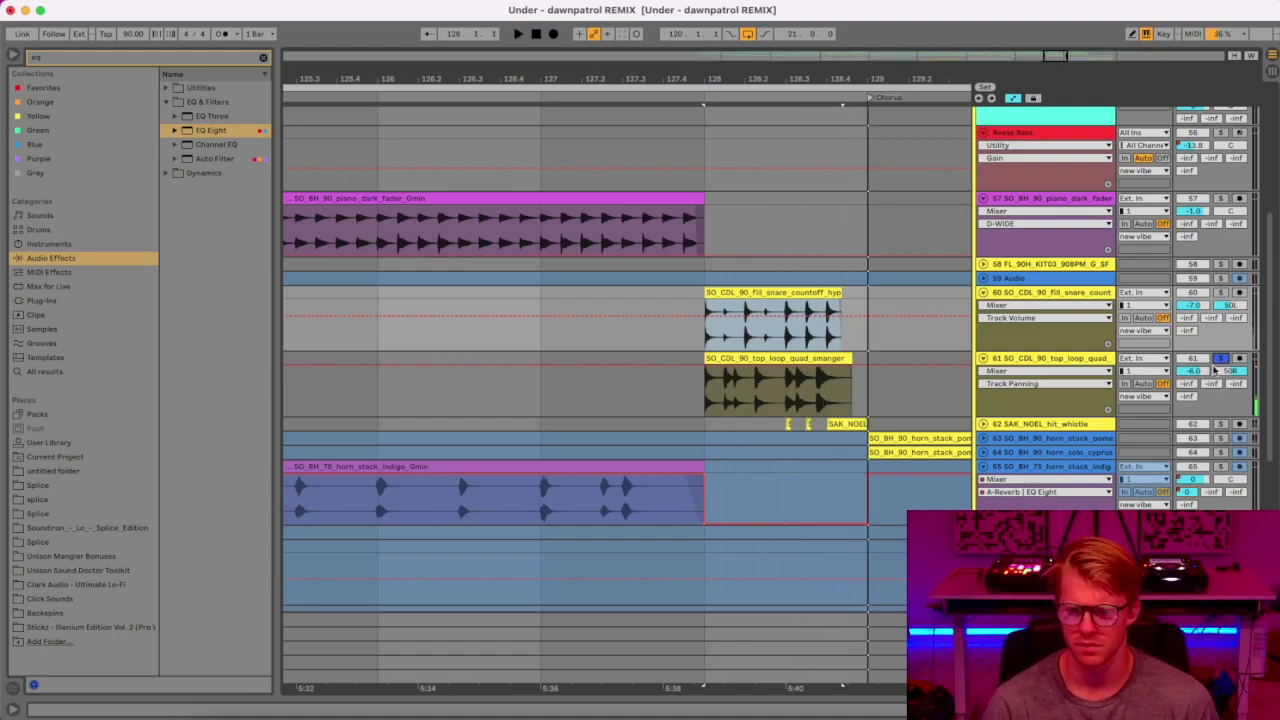
key("space")
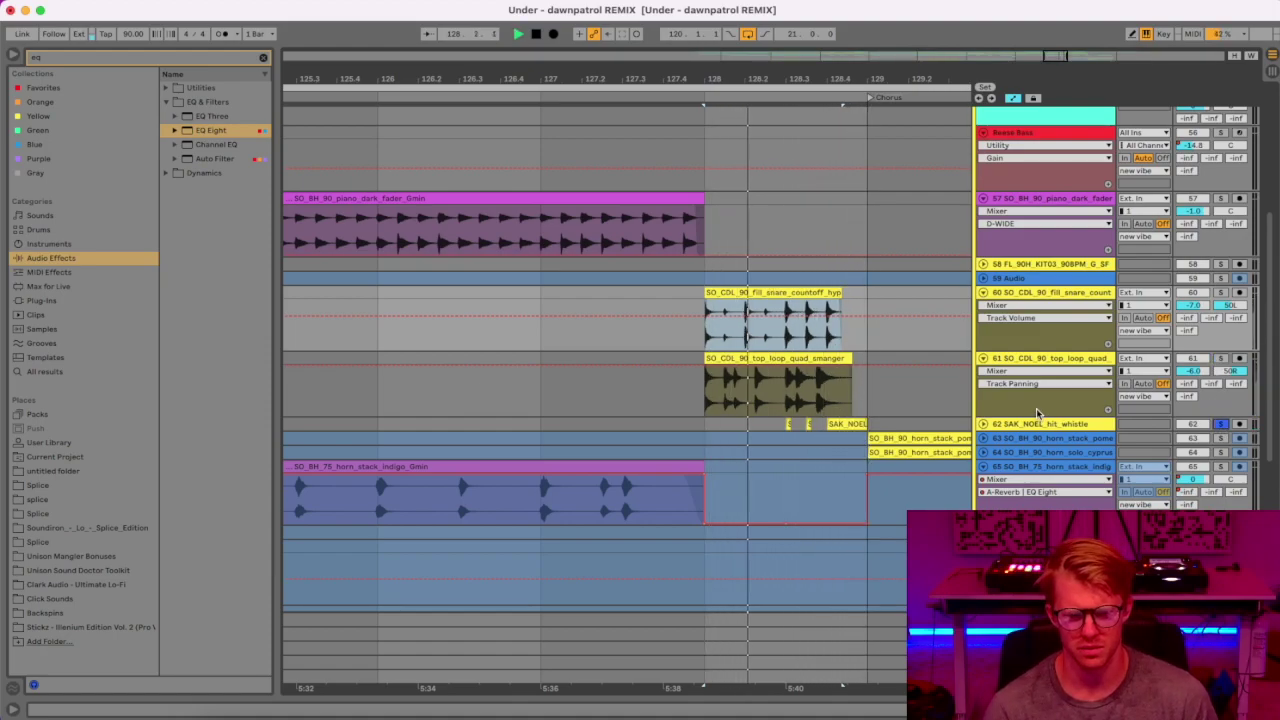
left_click(1221, 426)
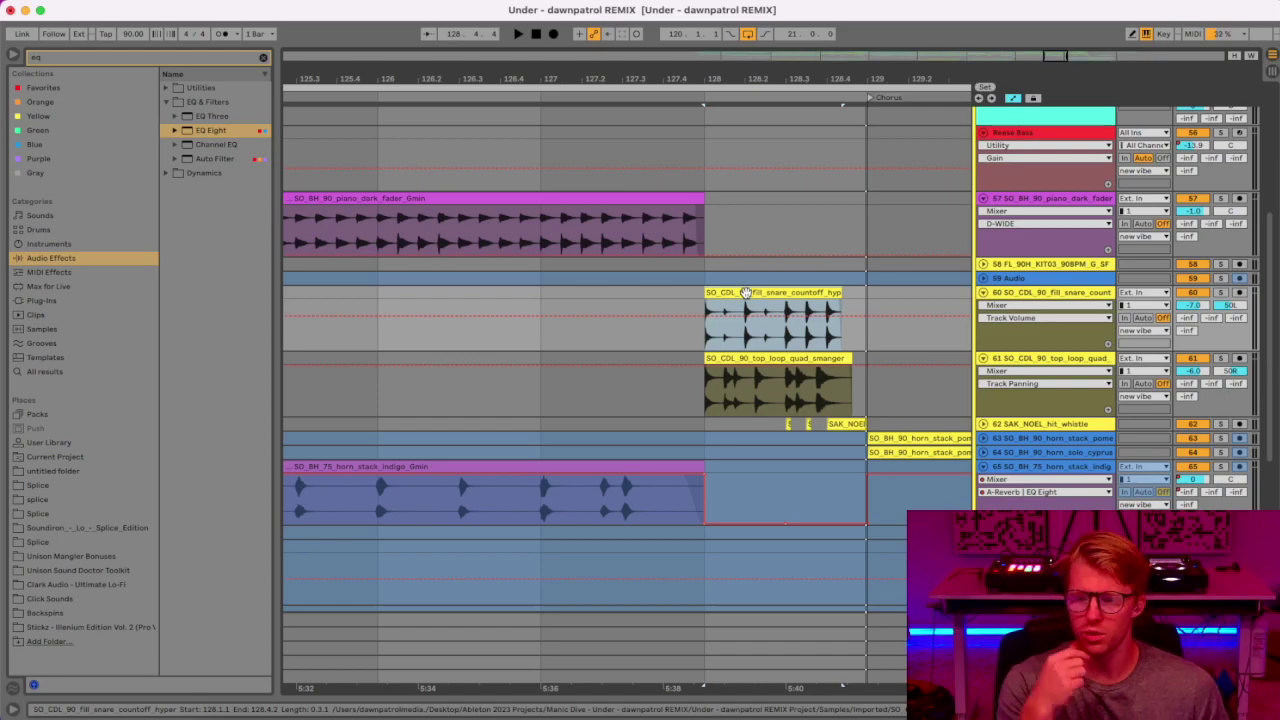
Play the whole Chorus from bar 129 to just past bar 137.
left_click_drag(771, 68, 661, 30)
left_click(671, 221)
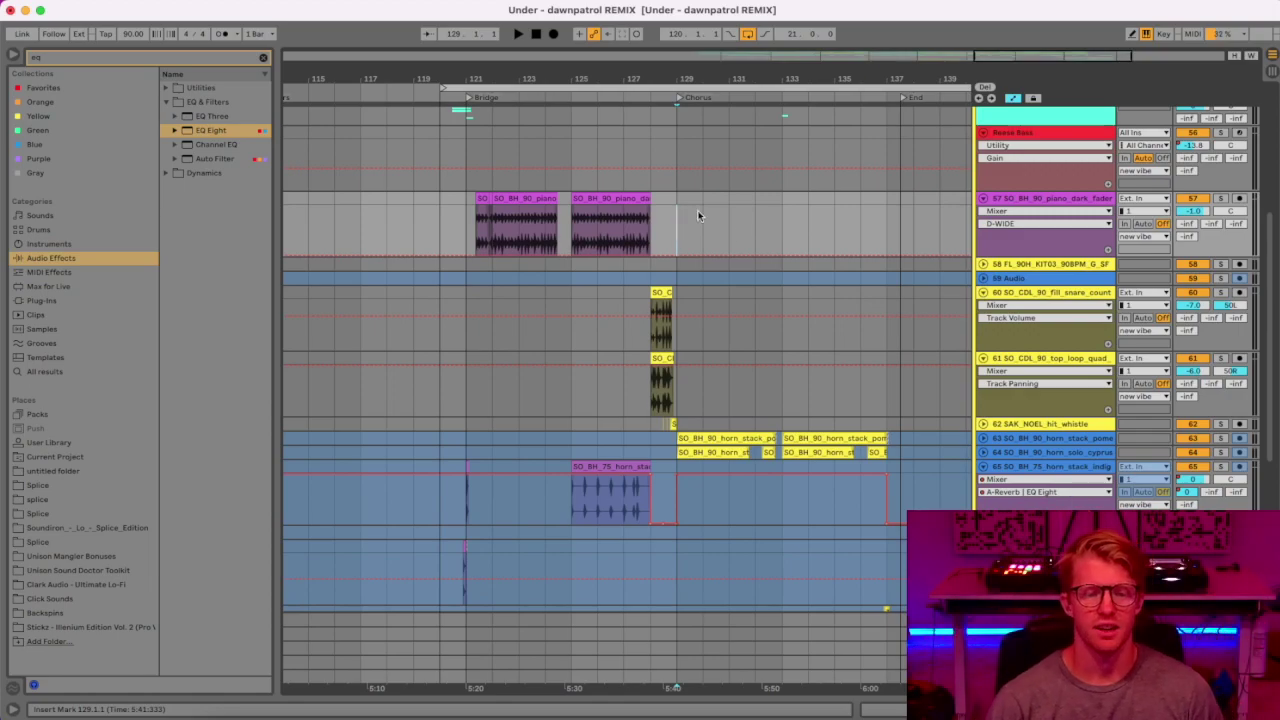
key("space")
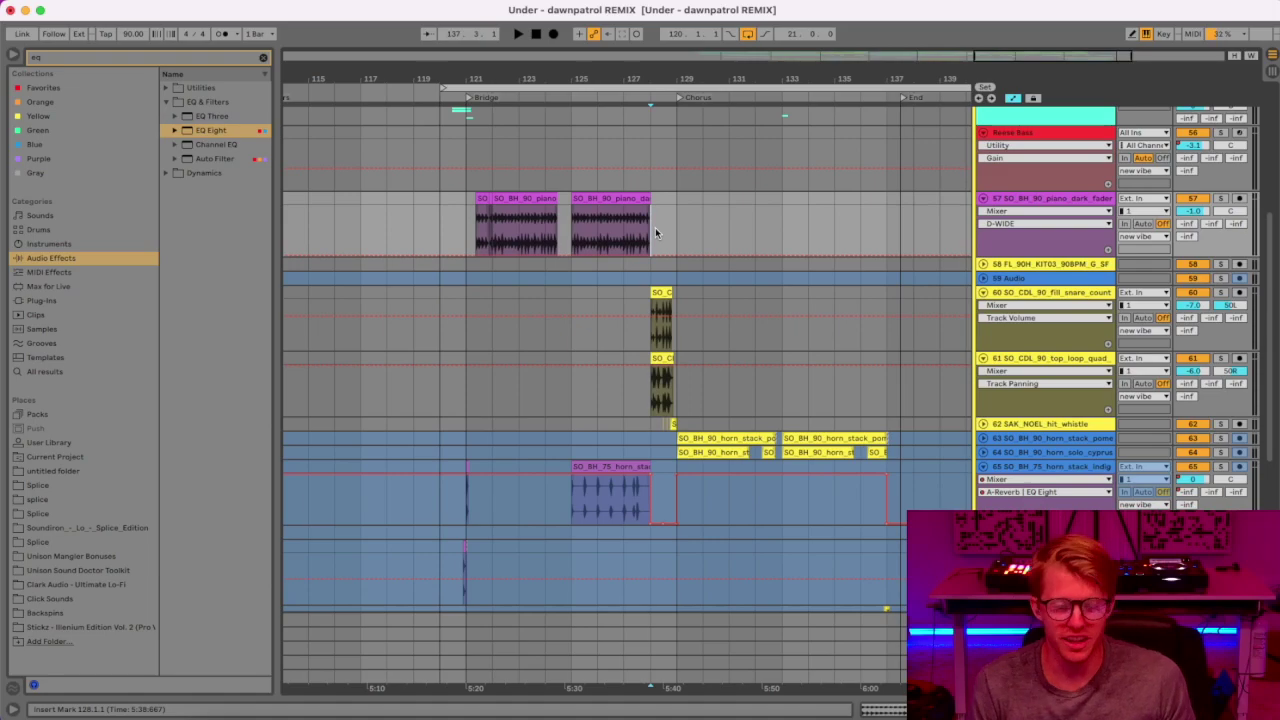
Unfold the two Chorus horn tracks and audition the first horn stack pomegranate clip in solo from bar 129.
scroll(740, 240, "up", 5)
scroll(800, 320, "down", 4)
scroll(821, 354, "down", 5)
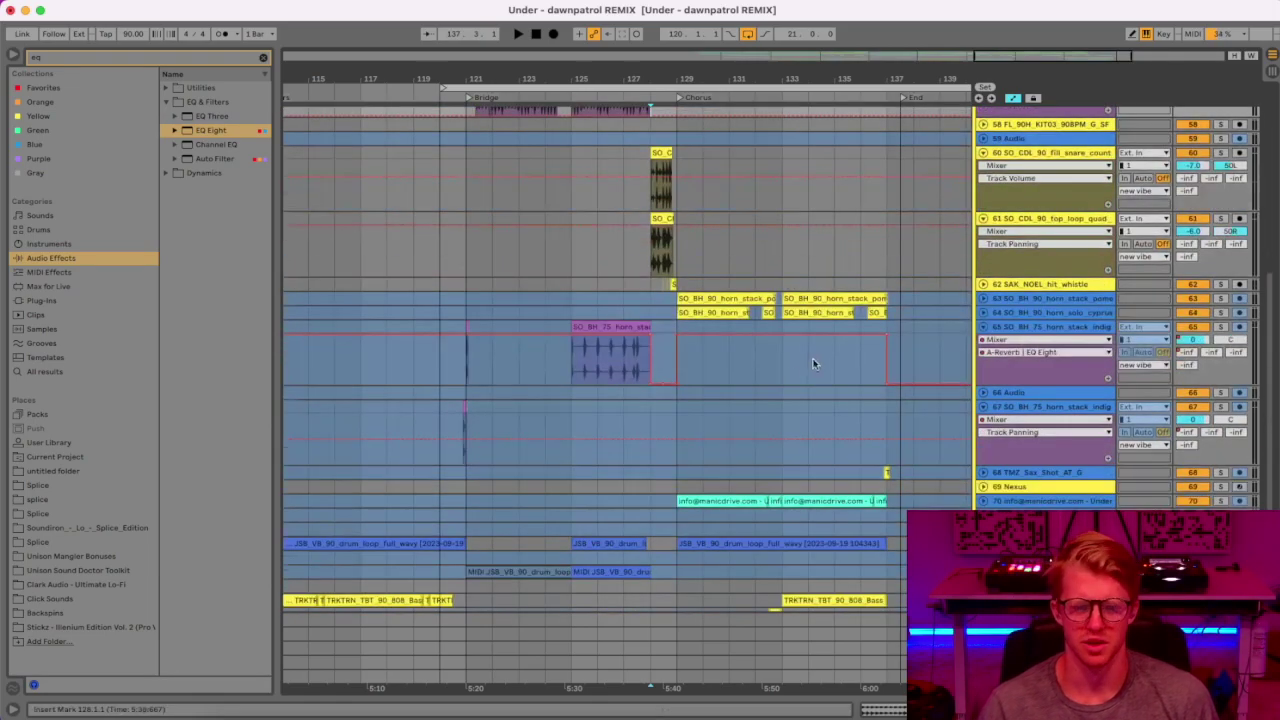
left_click(983, 313)
left_click(983, 298)
left_click(1220, 299)
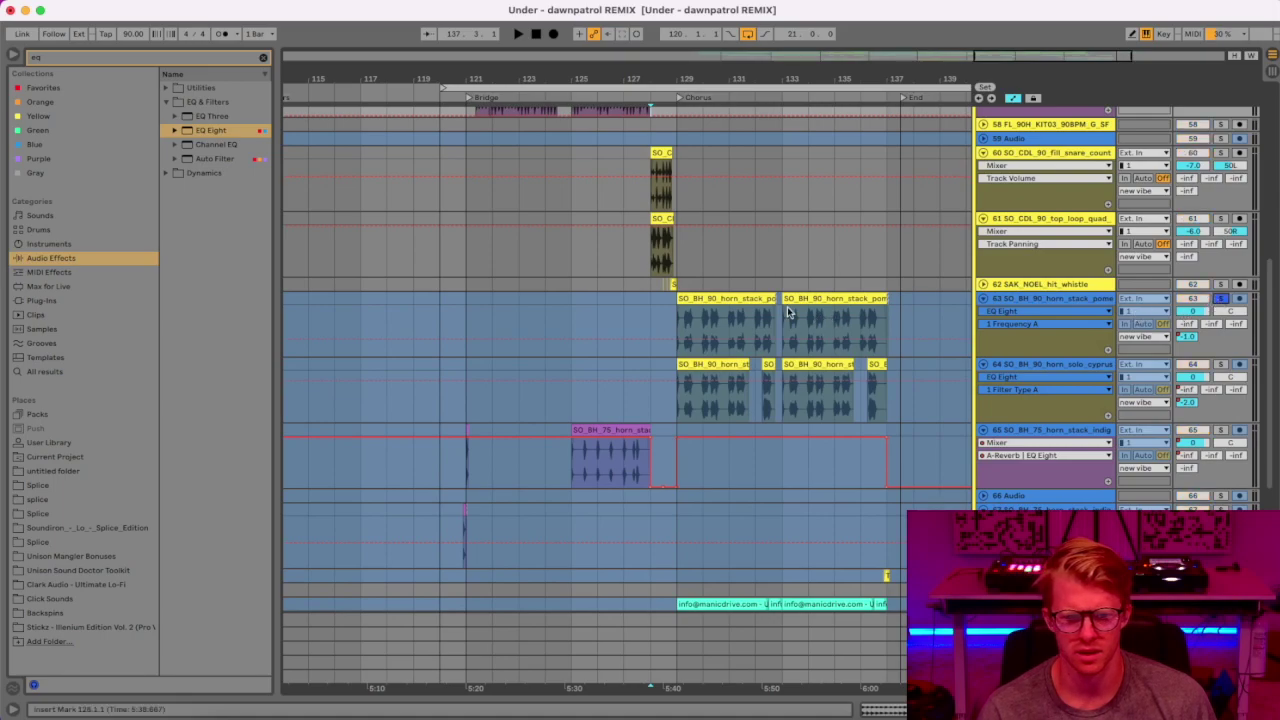
left_click(755, 300)
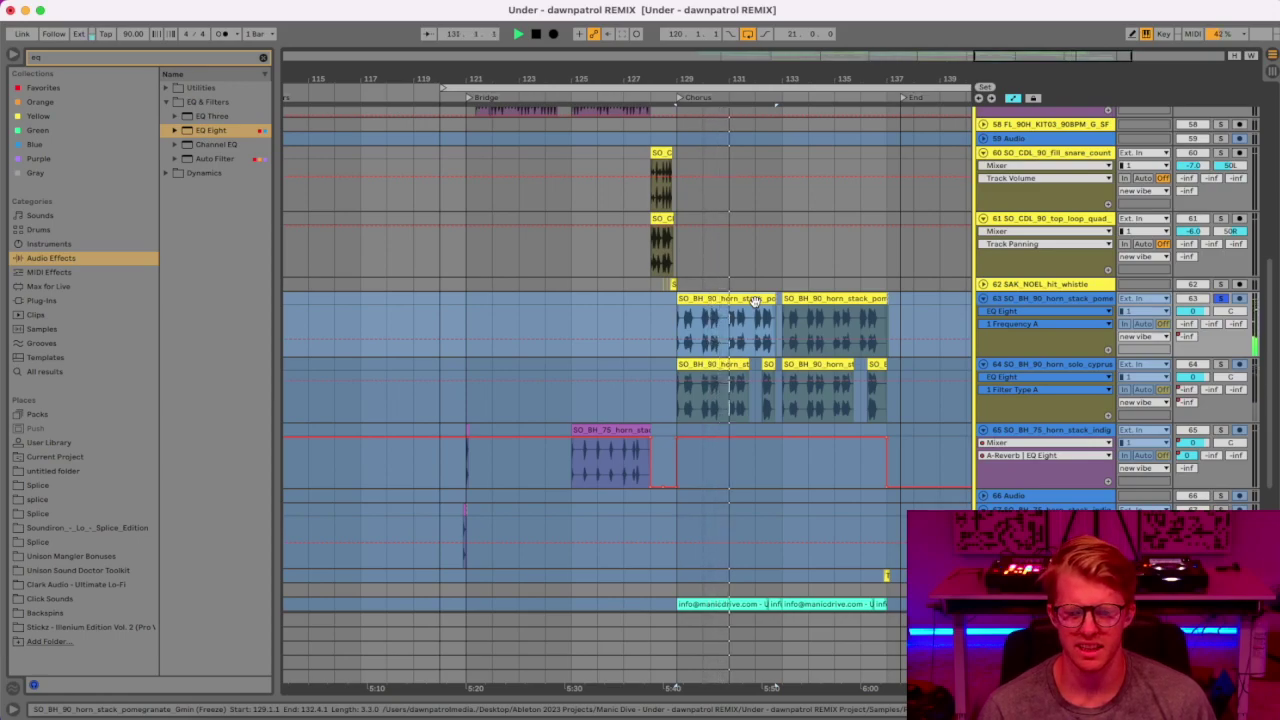
Audition the horn solo cyprus track from bars 129 and 133, alternating its solo with the horn stack pomegranate track.
left_click(1224, 367)
key("space")
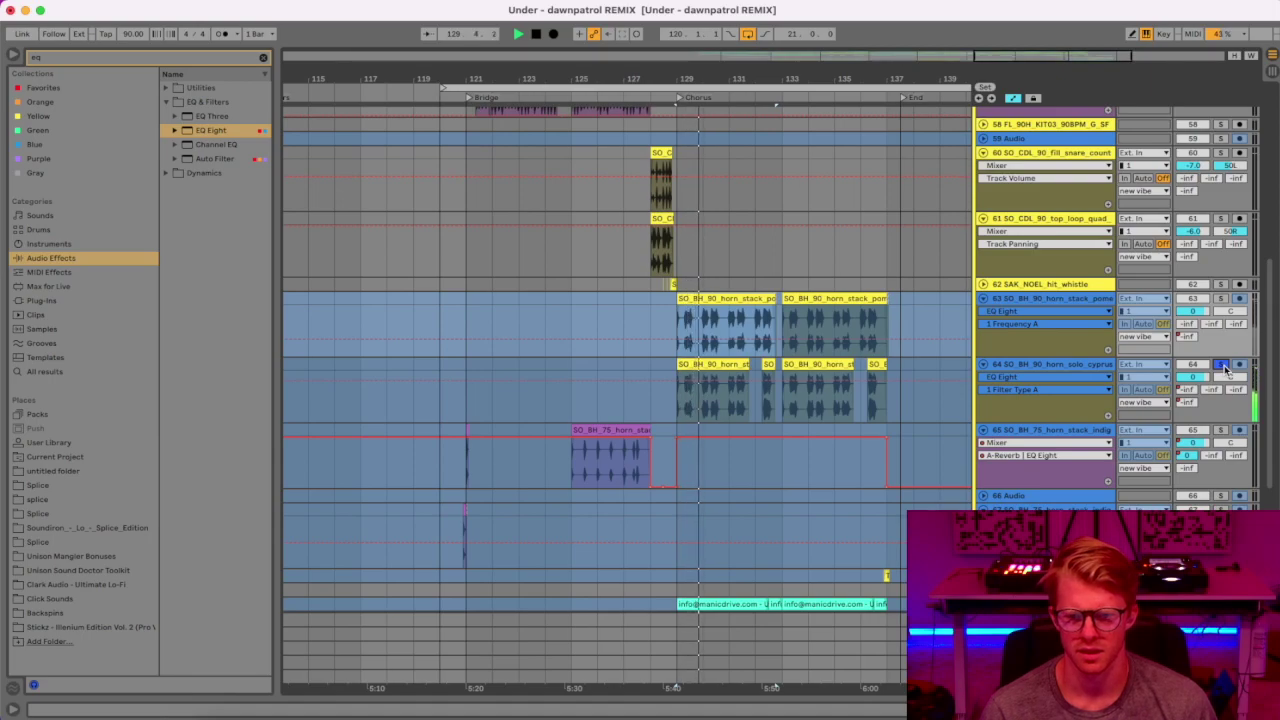
left_click(820, 365)
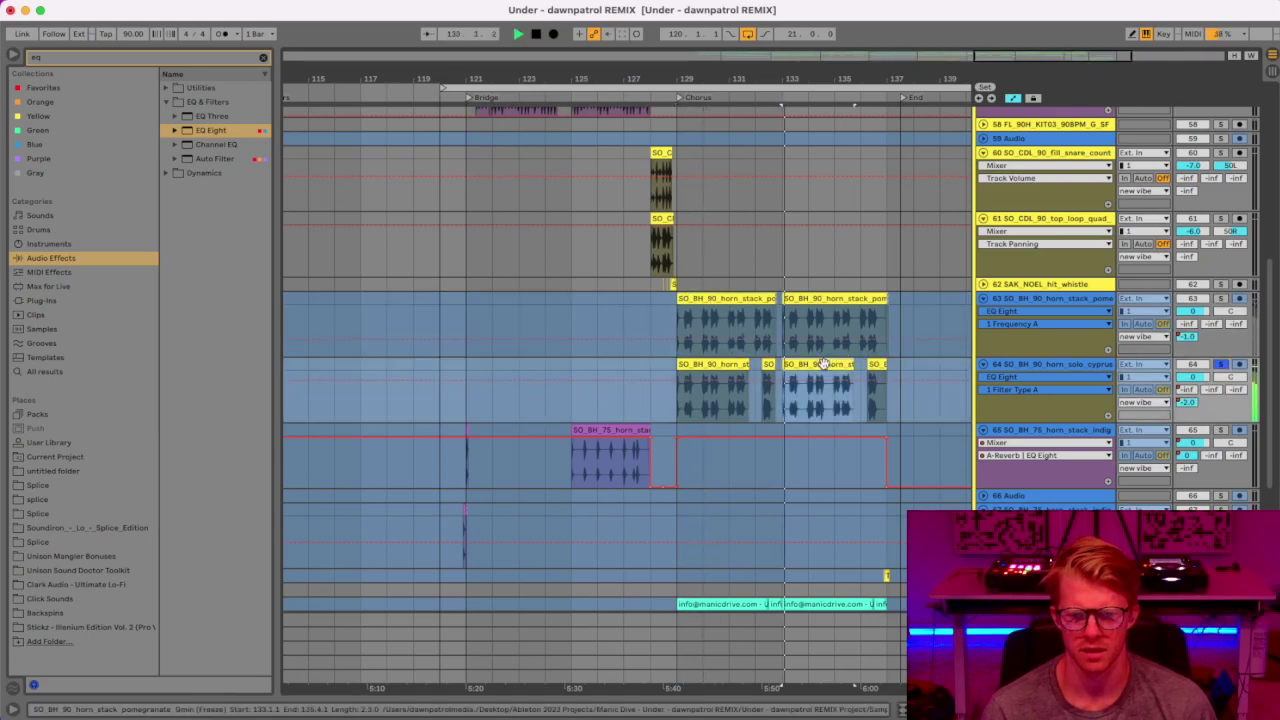
left_click(1222, 300)
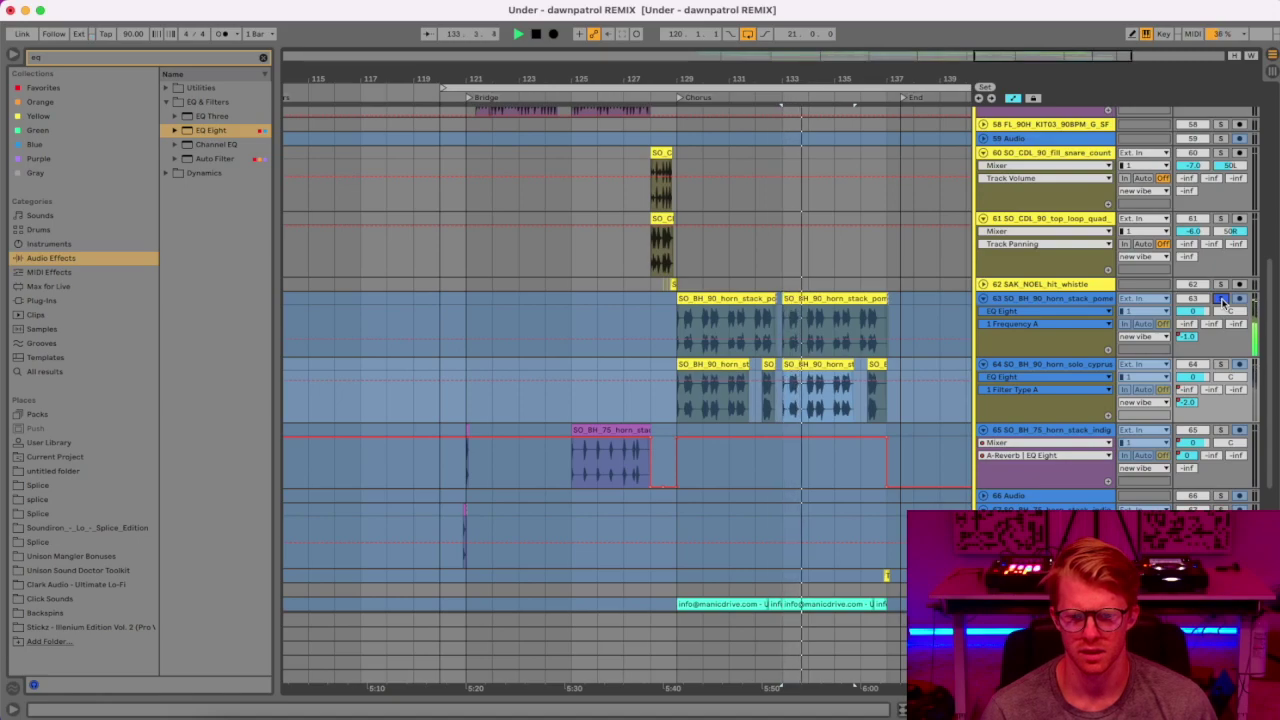
left_click(1220, 365)
key("space")
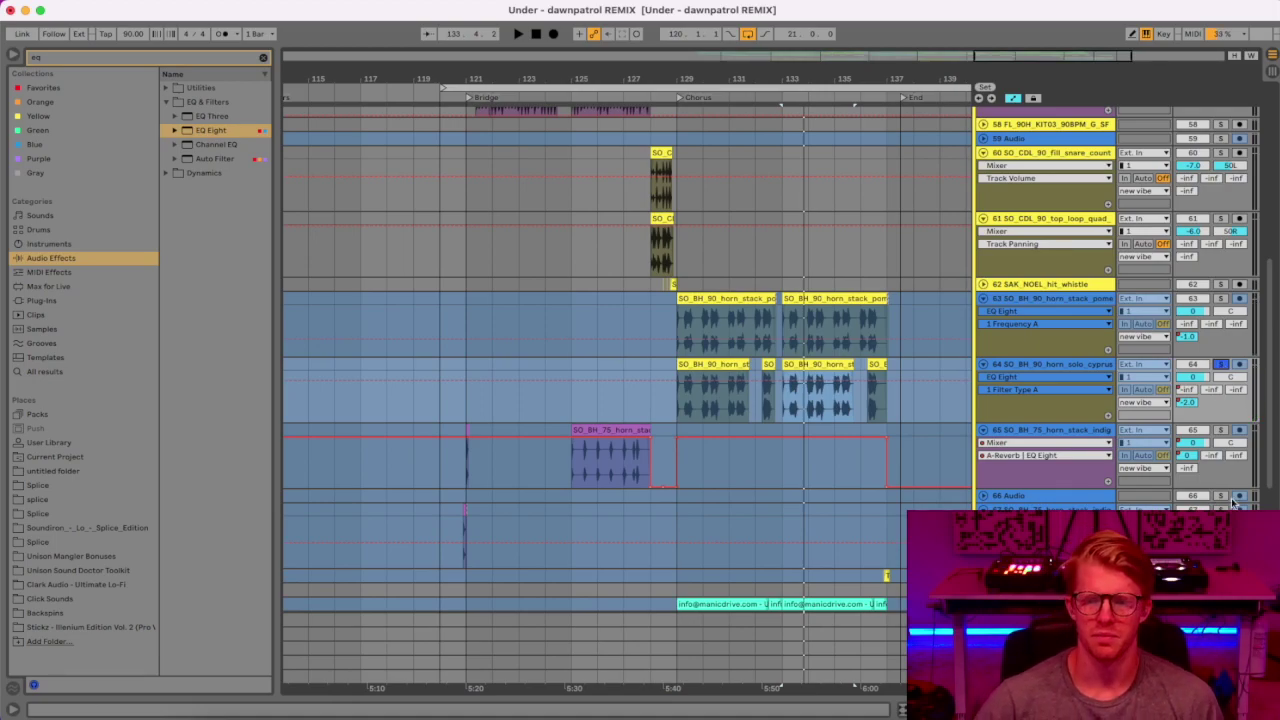
Clear the horn solo cyprus solo and try panning the two Chorus horn tracks apart during playback, resetting both to centre.
left_click(1217, 365)
key("space")
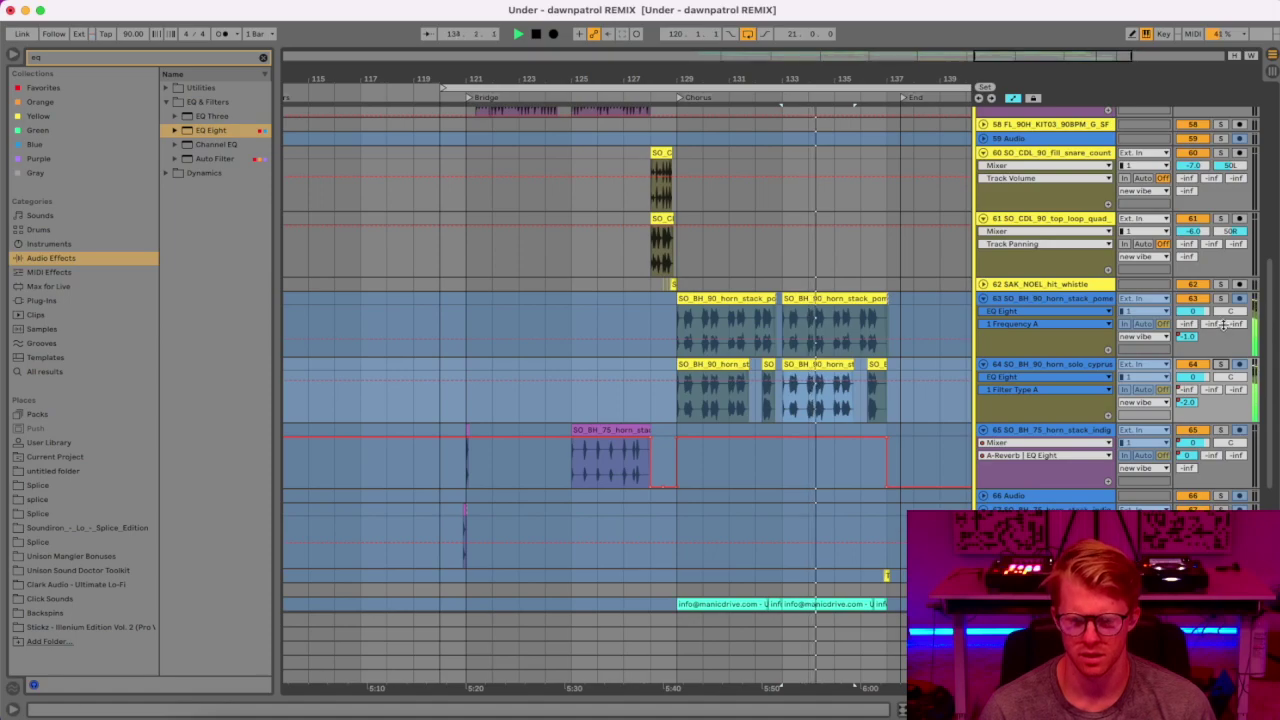
left_click_drag(1229, 311, 1230, 355)
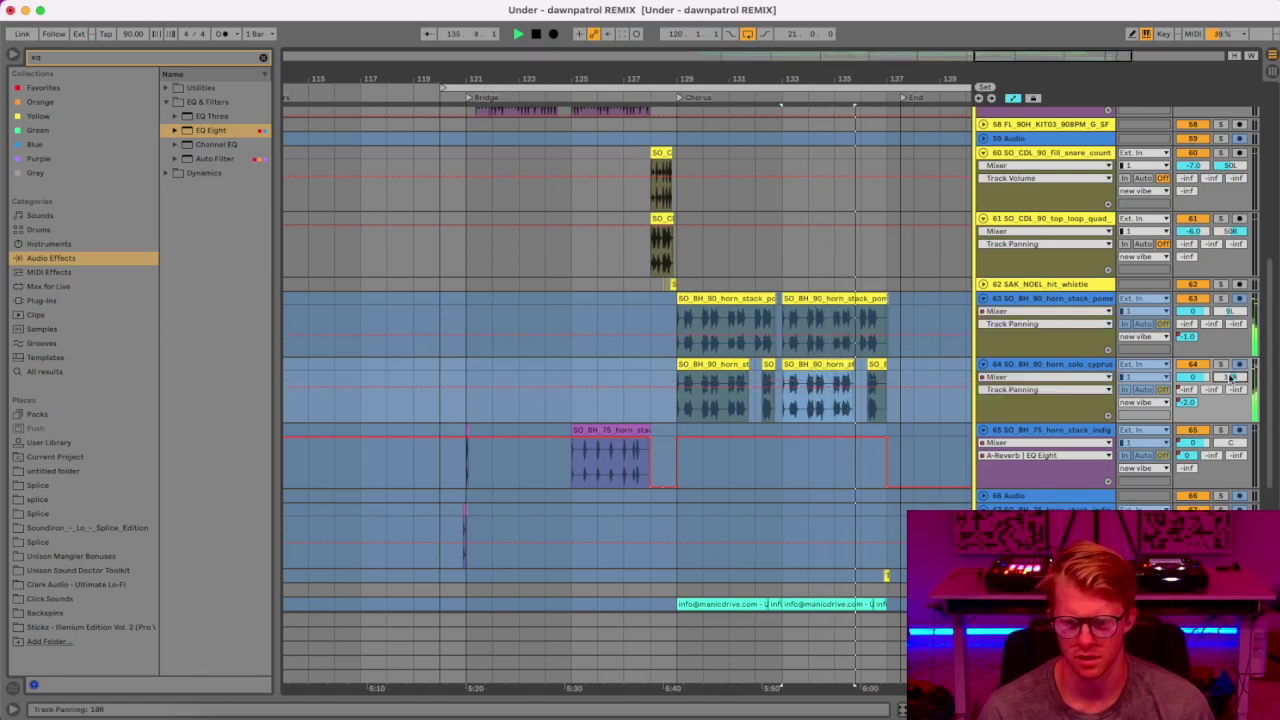
left_click_drag(1232, 311, 1232, 327)
double_click(1231, 311)
double_click(1231, 376)
key("space")
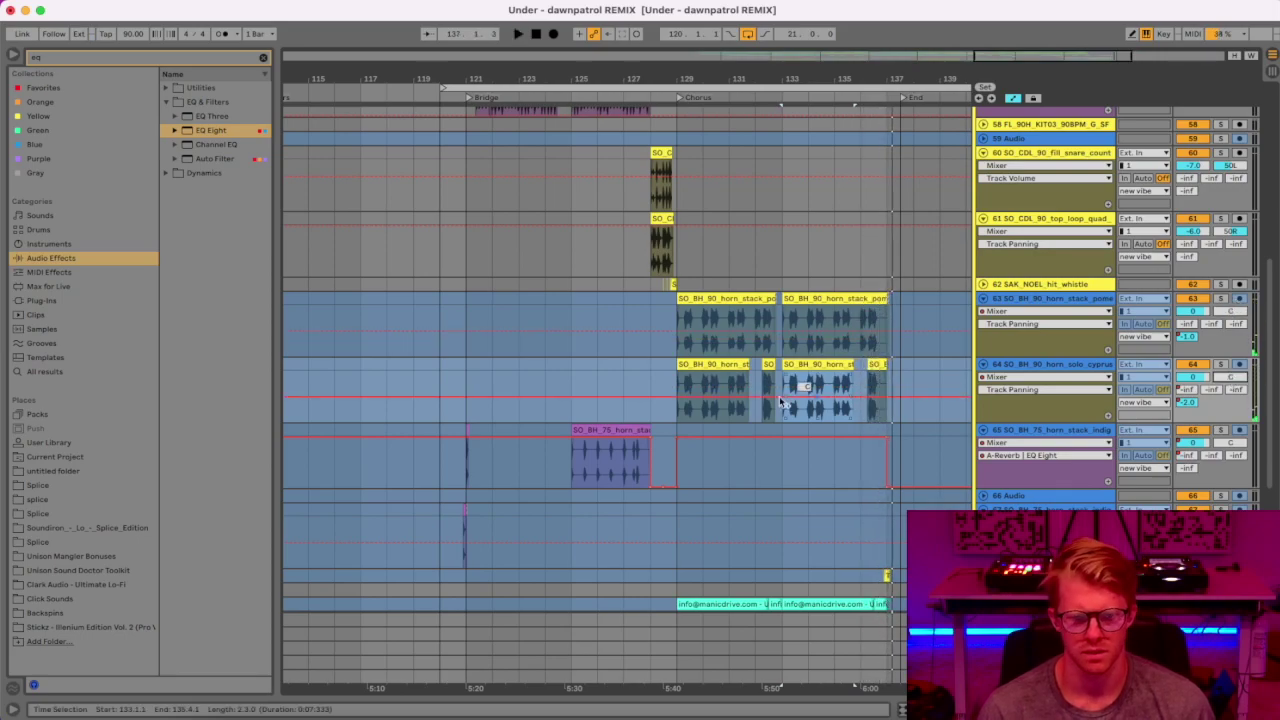
Fold the horn solo cyprus and horn stack pomegranate tracks.
left_click(985, 365)
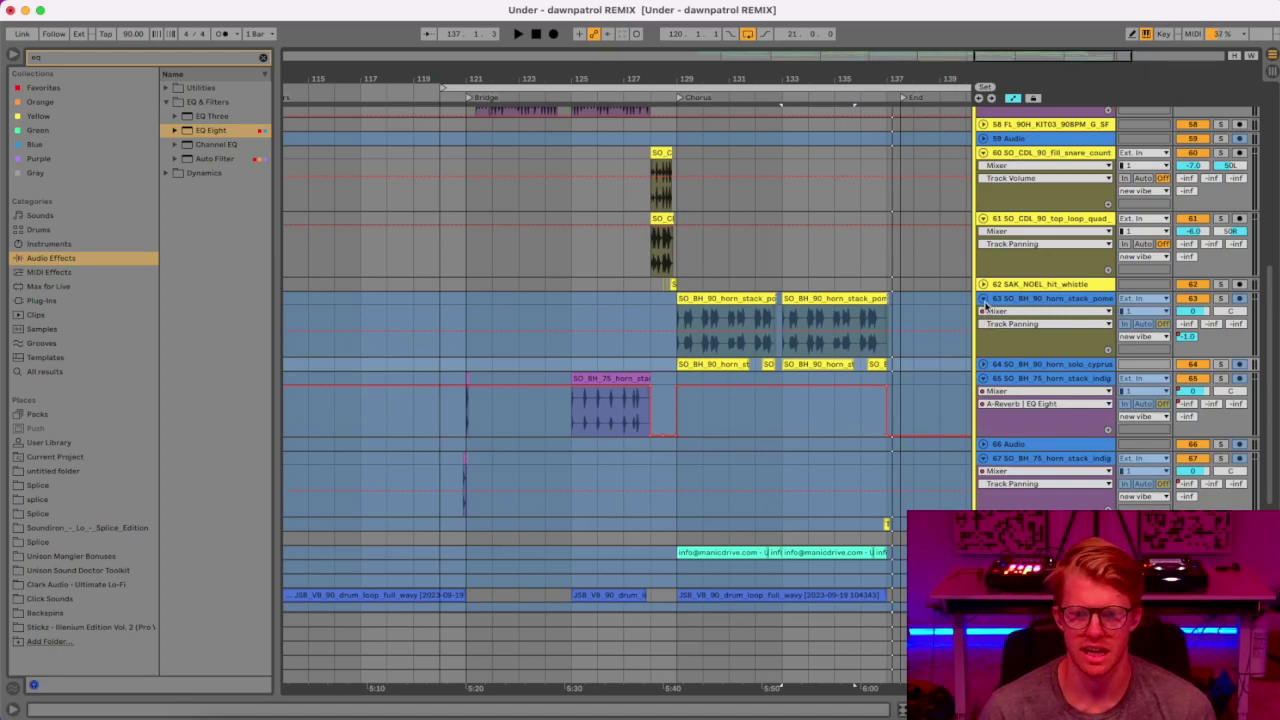
left_click(984, 299)
scroll(868, 400, "down", 2)
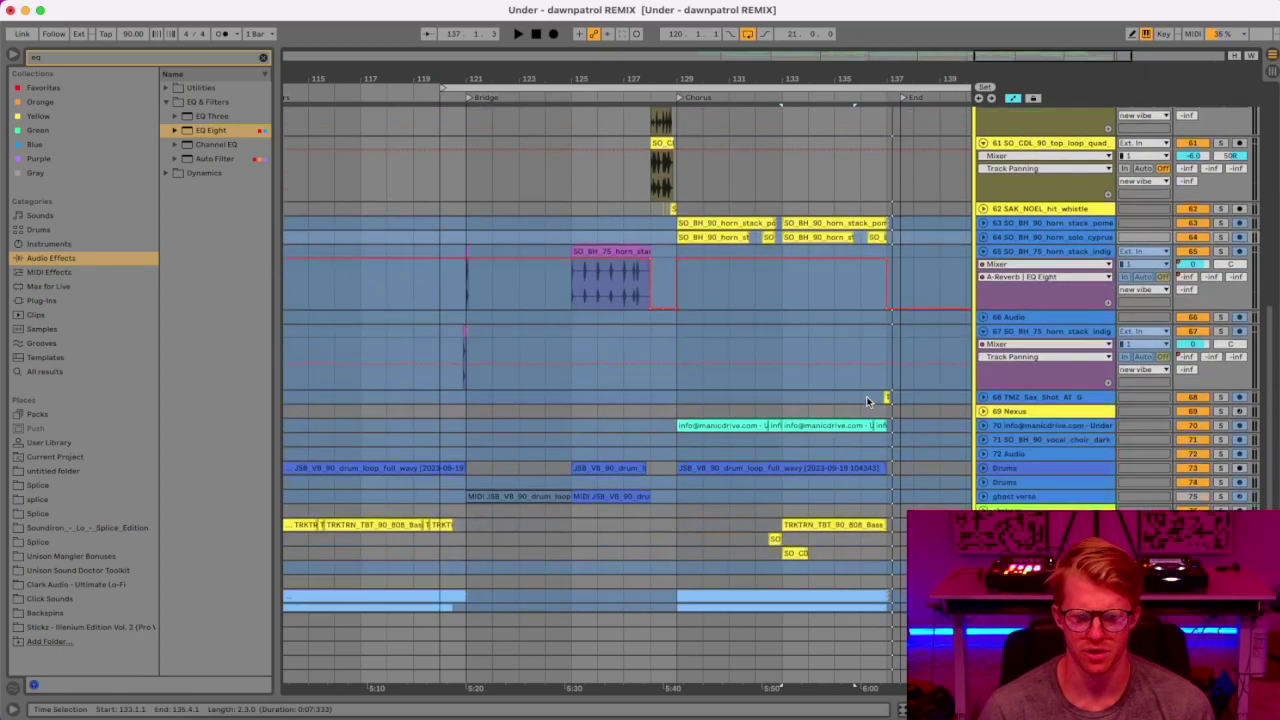
Unfold track 70, the Under drums and percussion stem, and audition it in solo from bar 129 into bar 133.
left_click(984, 425)
left_click(1015, 425)
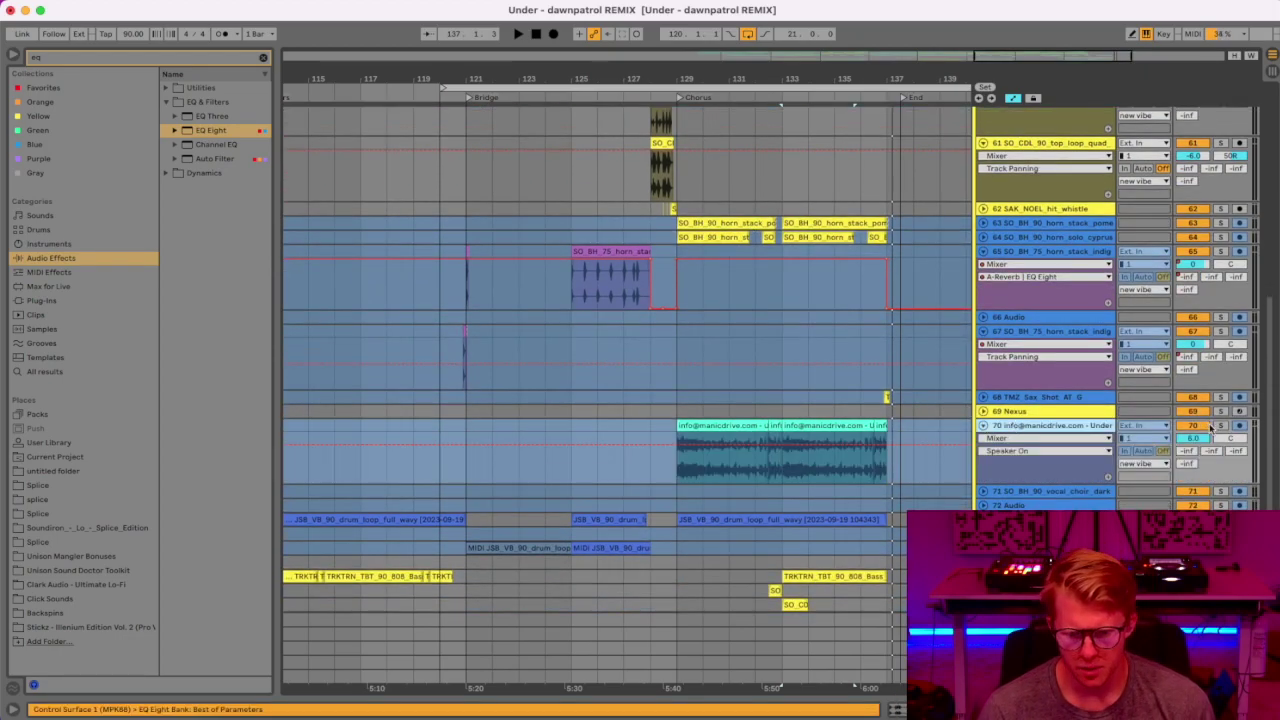
left_click(1220, 426)
left_click(717, 425)
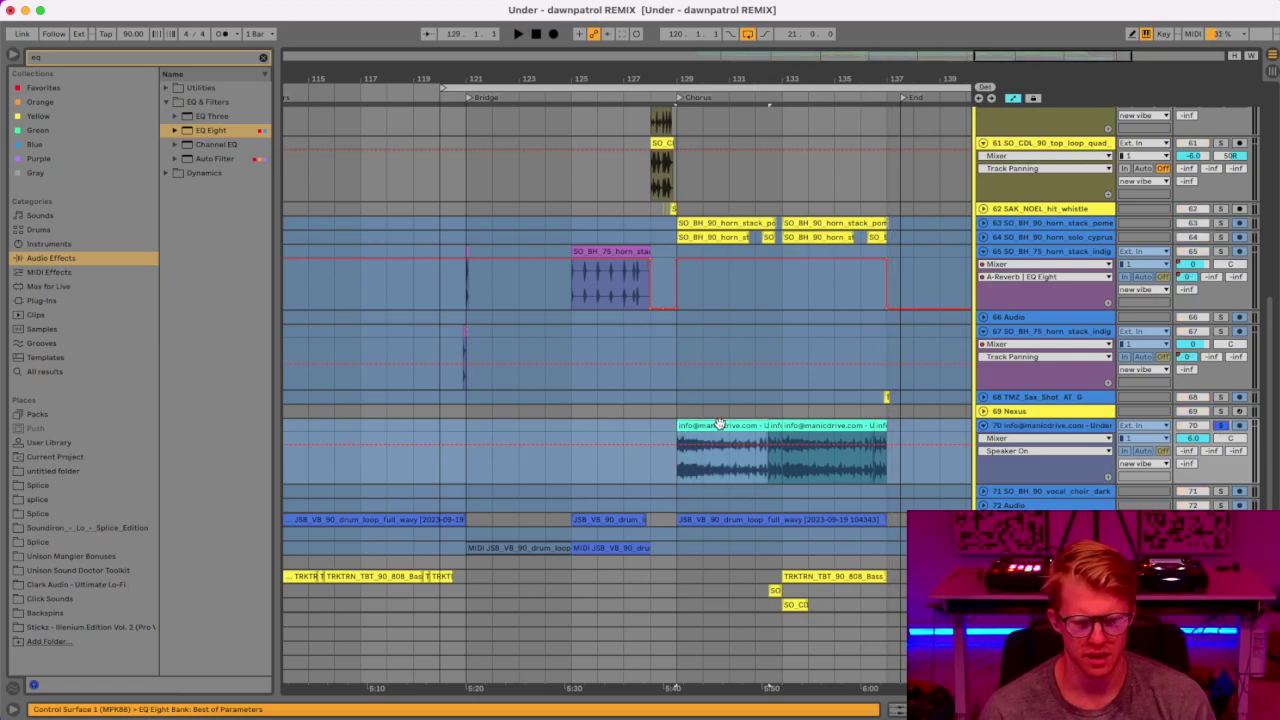
scroll(718, 421, "down", 3)
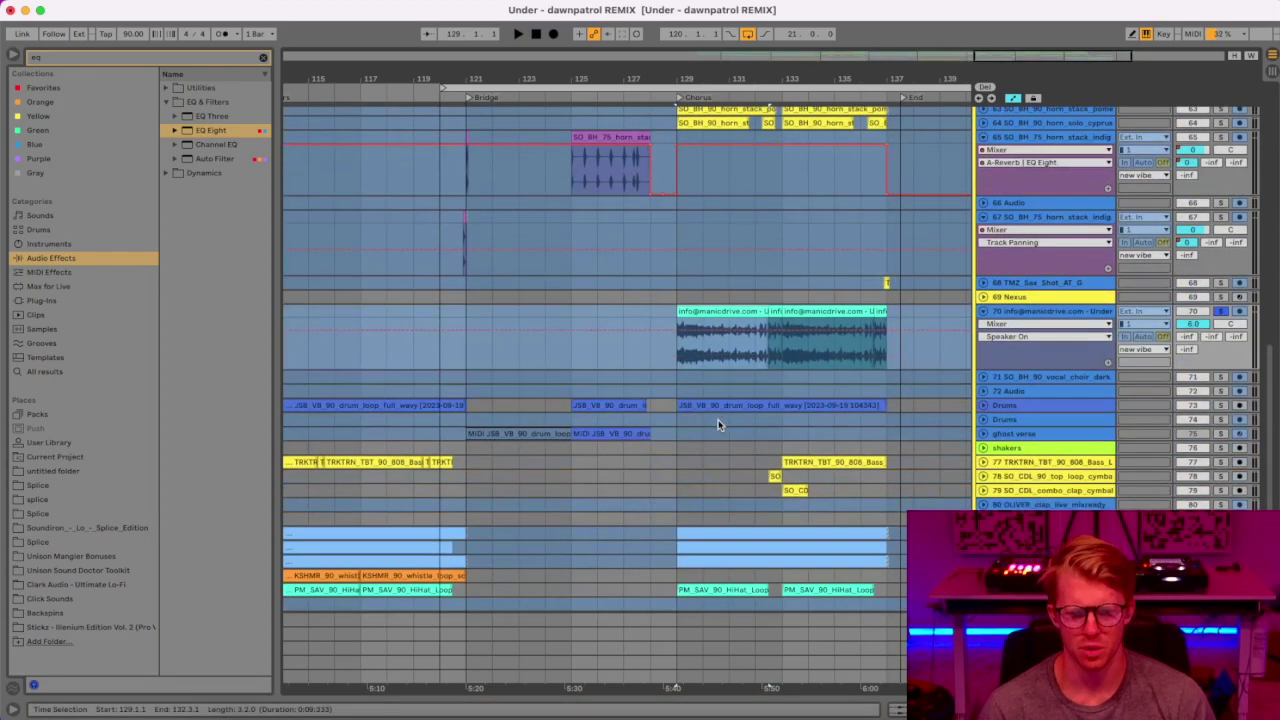
left_click_drag(721, 72, 527, 71)
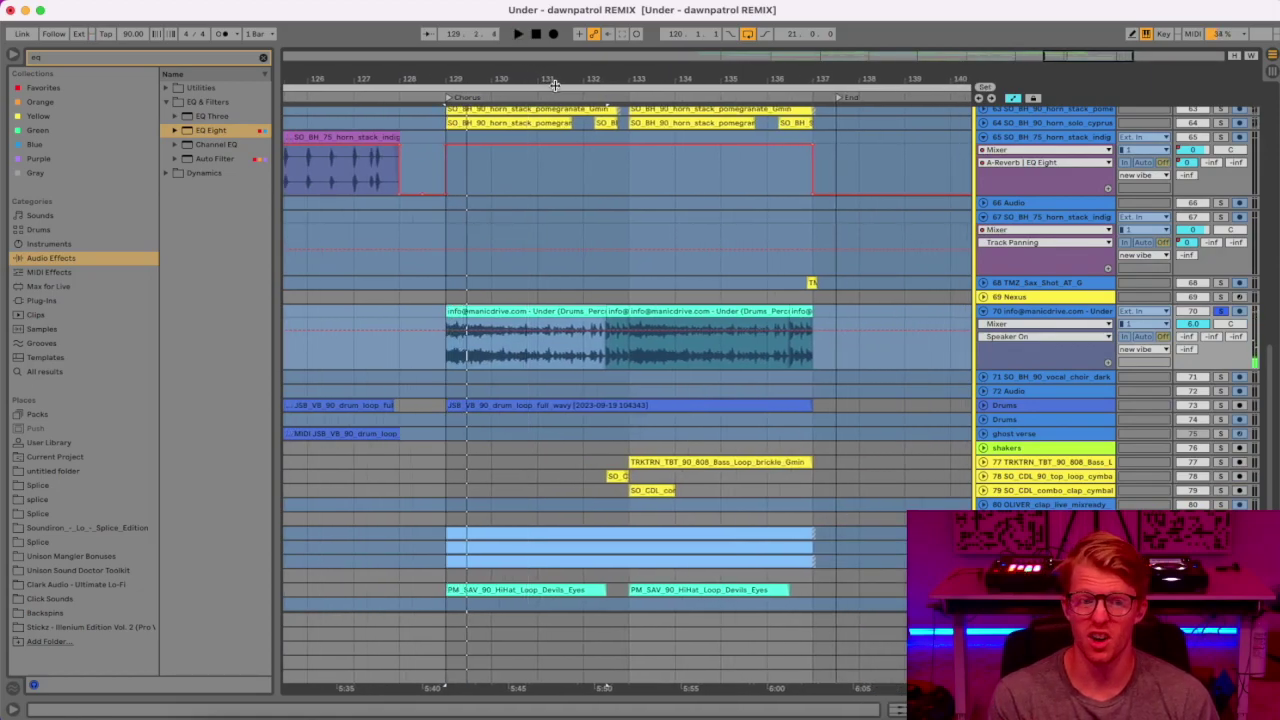
key("space")
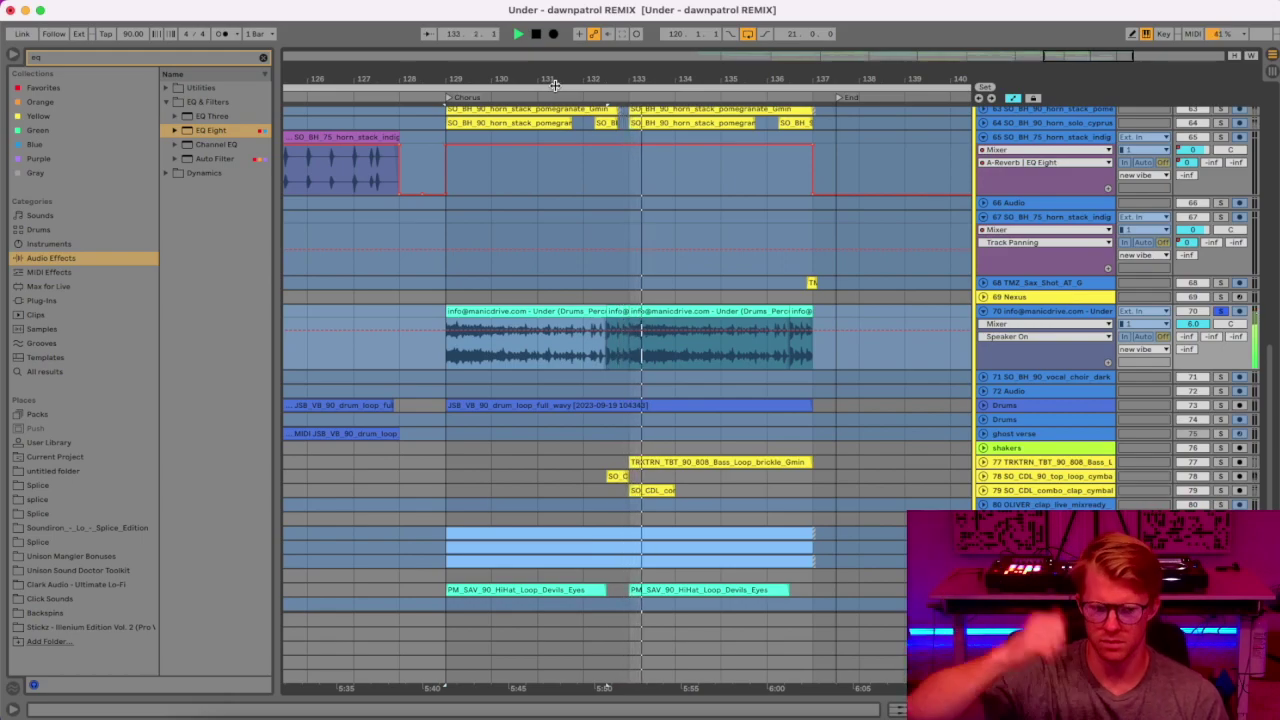
Show track 70's two EQ Eight devices, play from bar 133 and unfreeze the track.
left_click(1048, 320)
double_click(1048, 314)
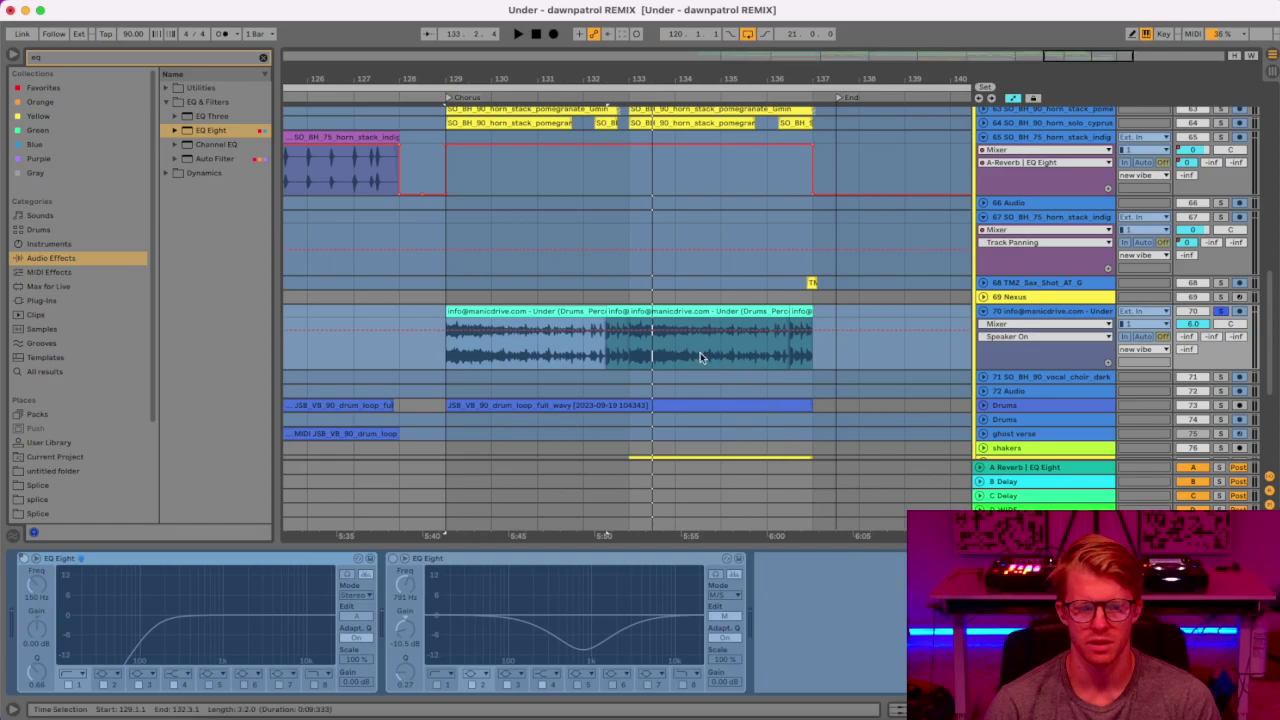
left_click(640, 353)
key("space")
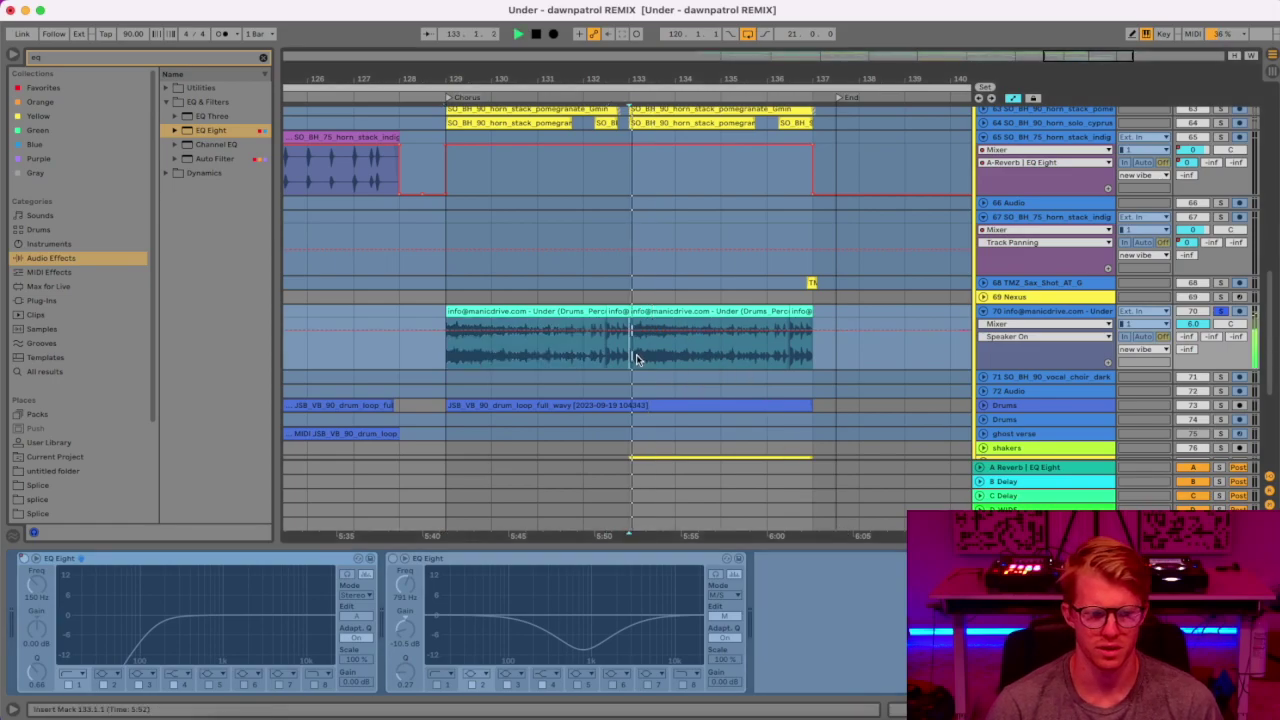
right_click(1049, 330)
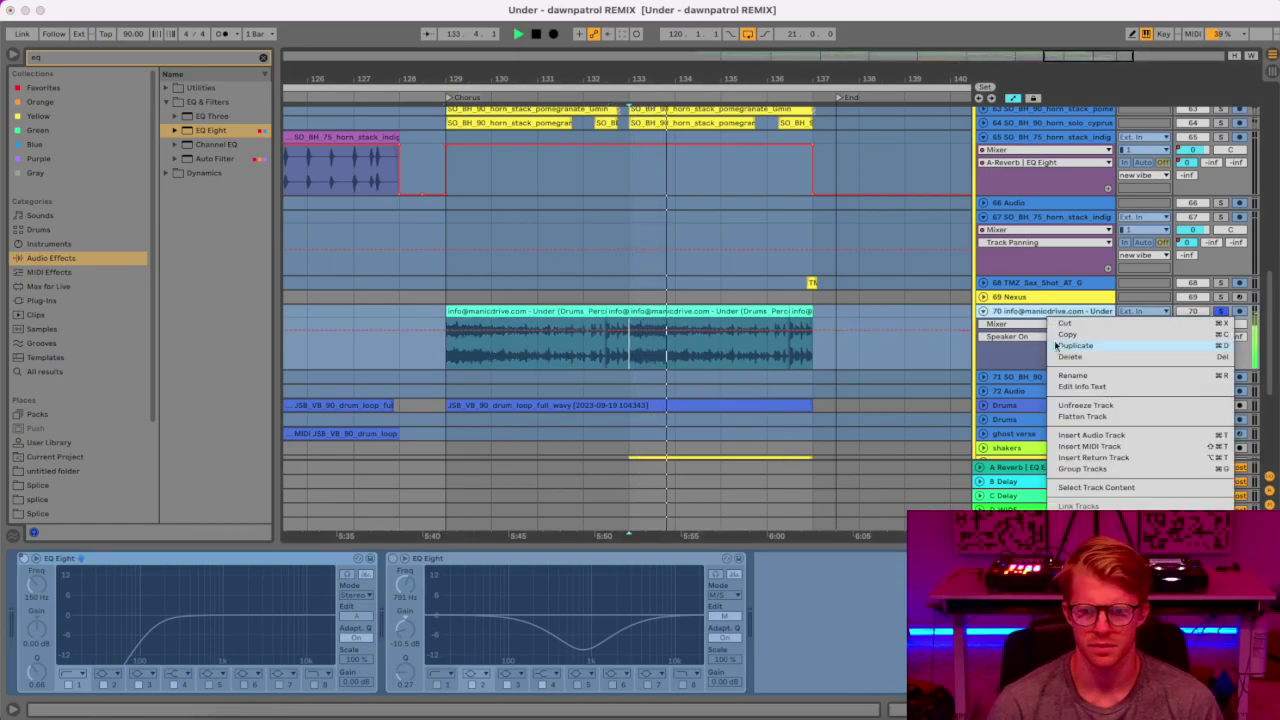
left_click(1080, 406)
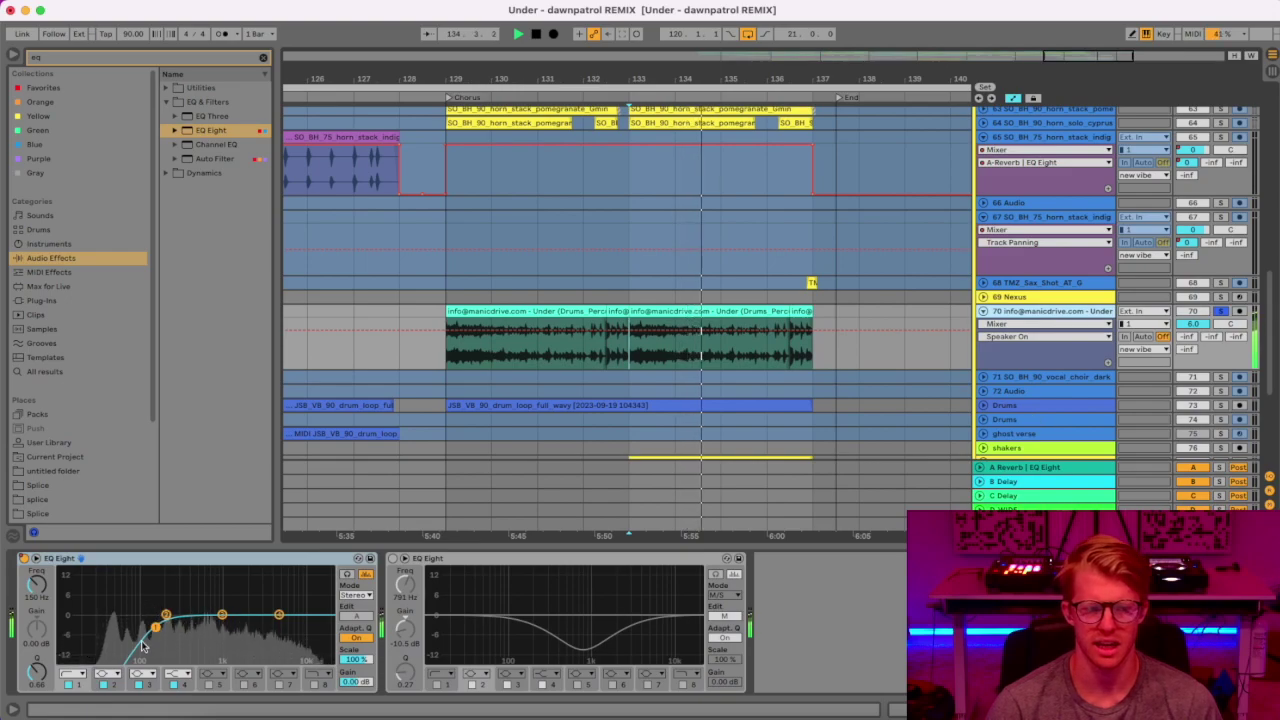
Toggle track 70's first EQ Eight during playback to compare, re-enable its automation, and replay from bar 133.
left_click(23, 560)
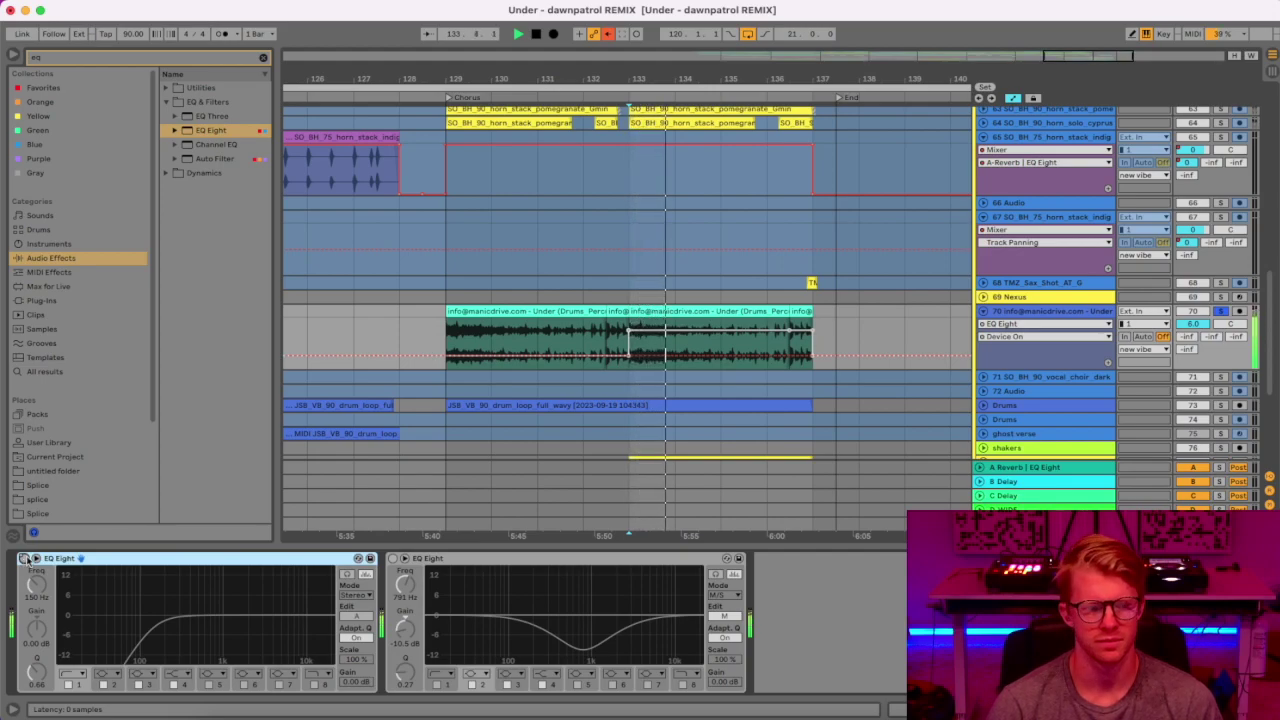
left_click(608, 36)
key("space")
key("space")
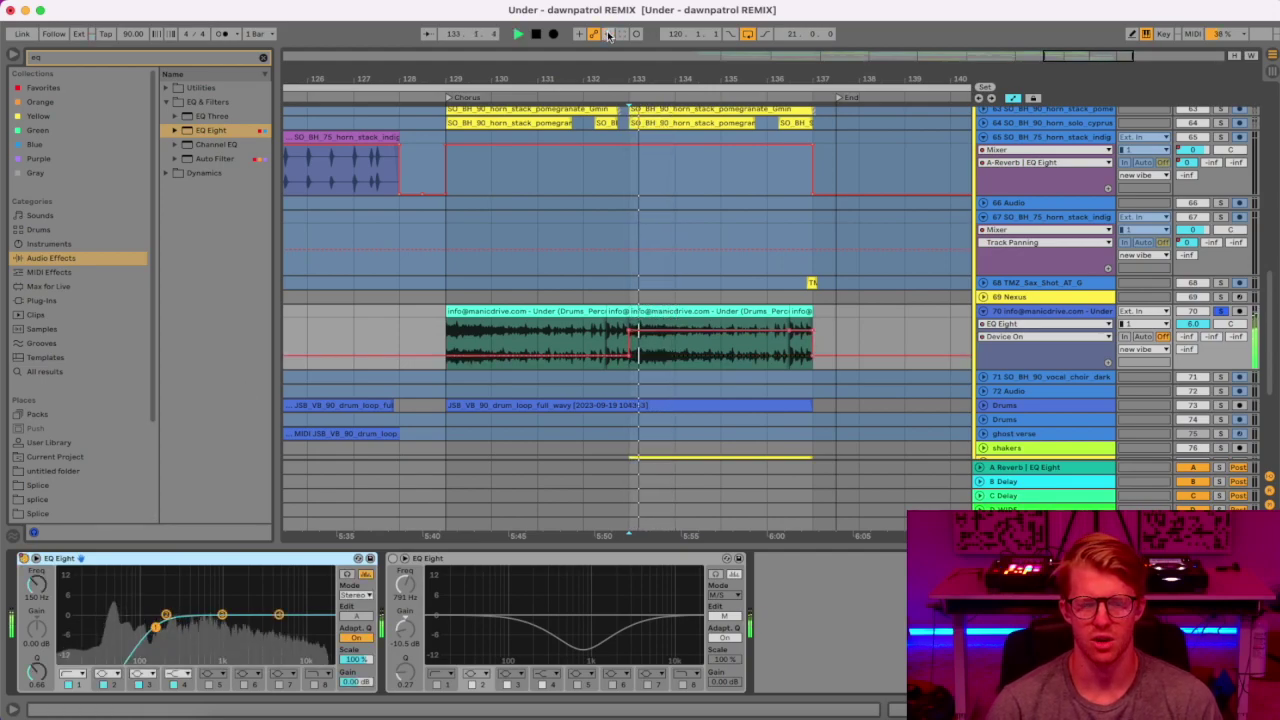
Clear track 70's solo and fold it, and briefly check the Drums and shakers tracks below.
scroll(886, 327, "down", 3)
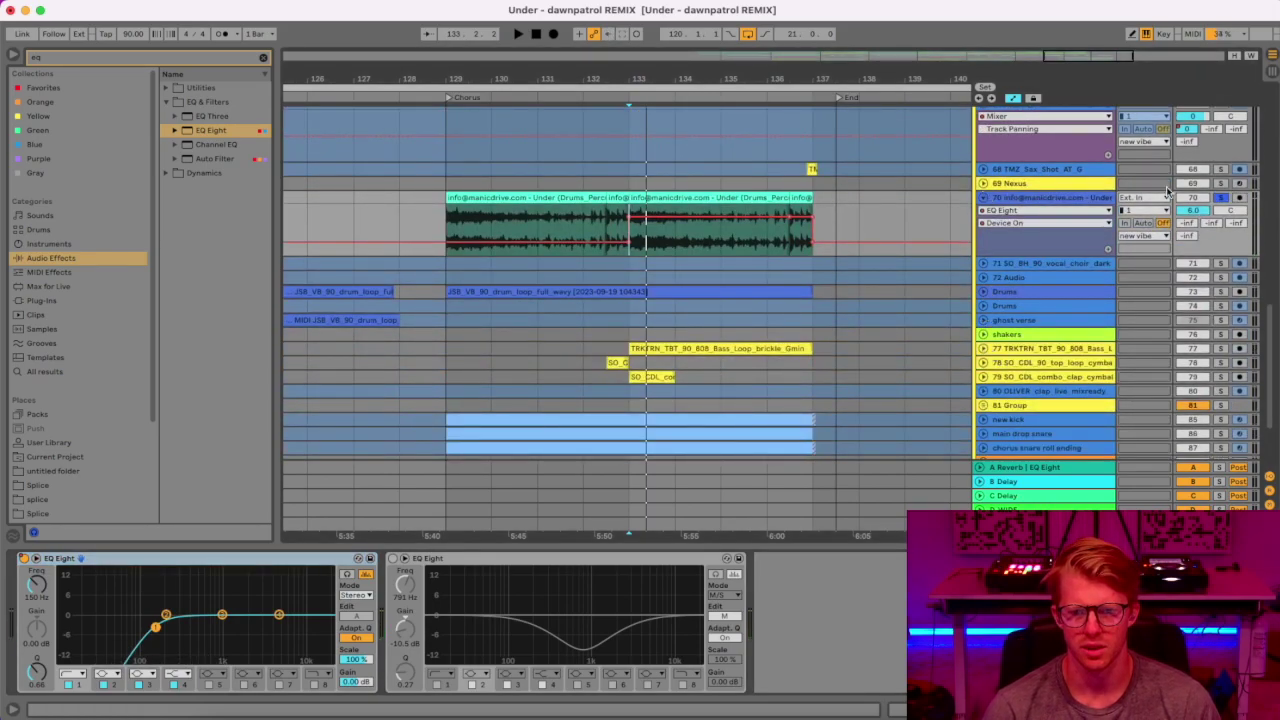
left_click(1222, 198)
left_click(984, 199)
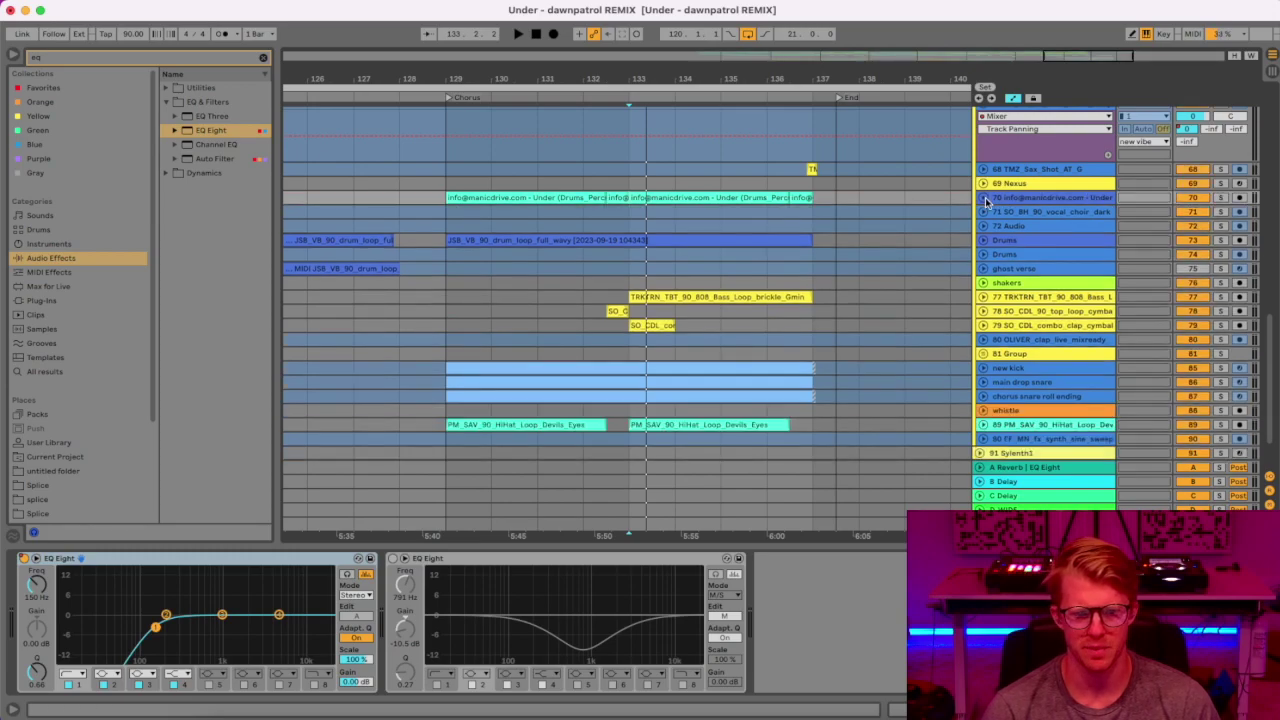
left_click(985, 241)
left_click(985, 241)
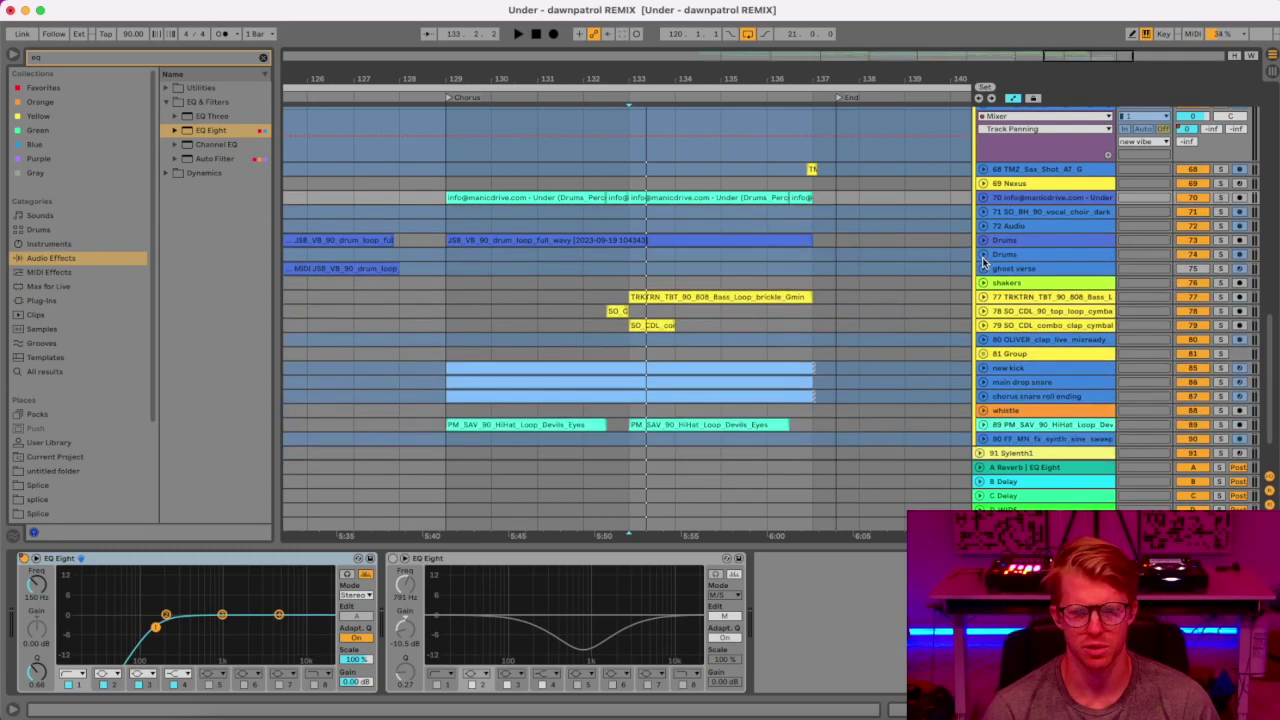
left_click(984, 284)
left_click(984, 284)
Unfold the TRKTRN 808 bass loop track, audition its Chorus clip in solo from bar 133, and clear the solo.
left_click(983, 297)
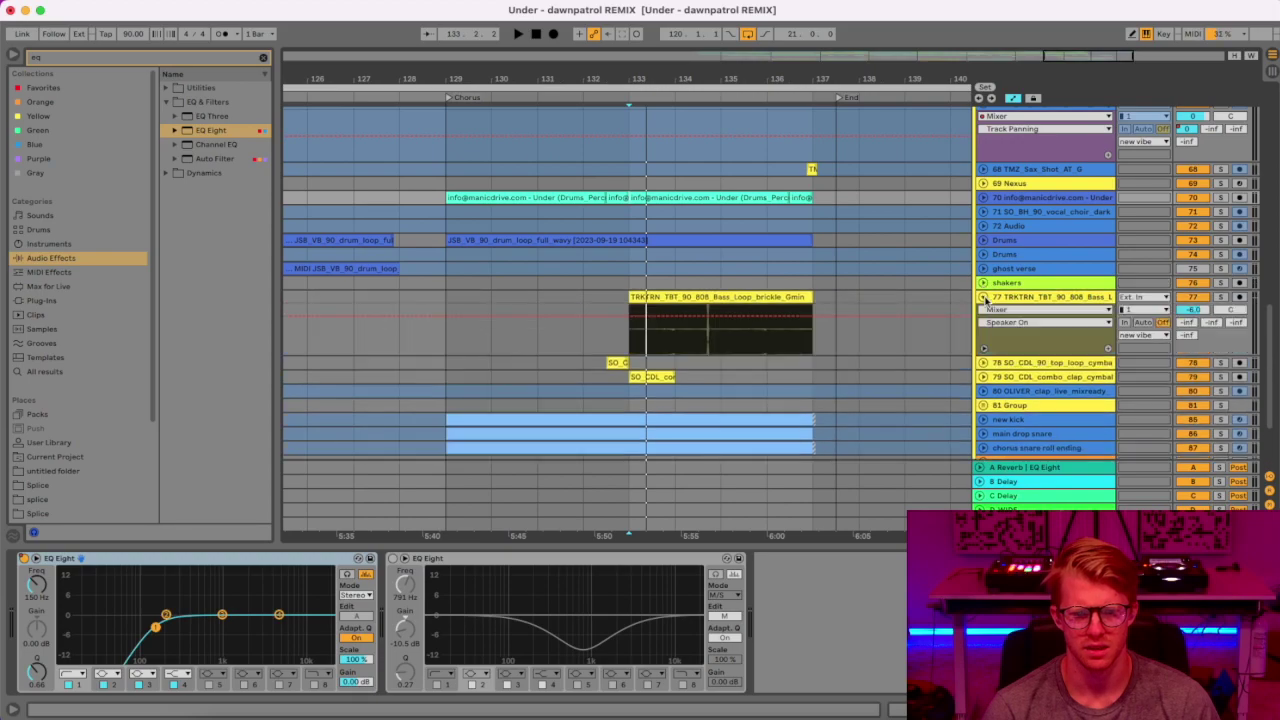
scroll(861, 314, "down", 2)
left_click(668, 217)
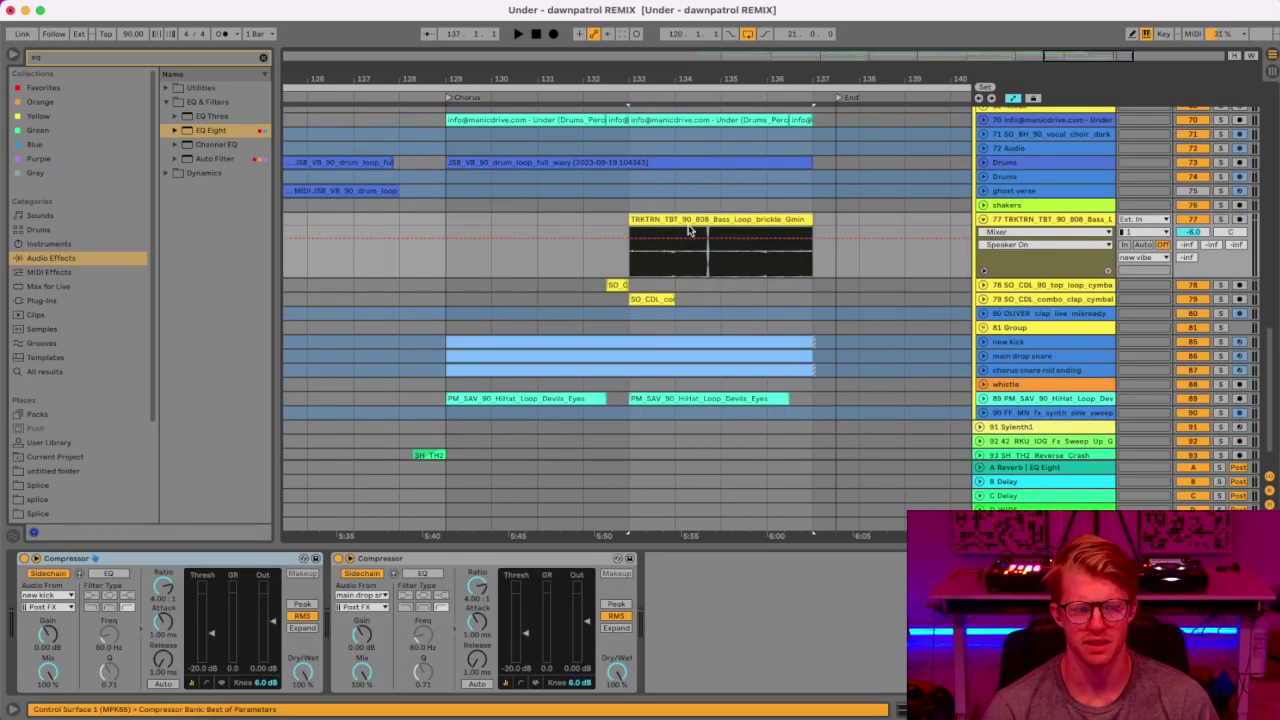
key("space")
left_click(1221, 219)
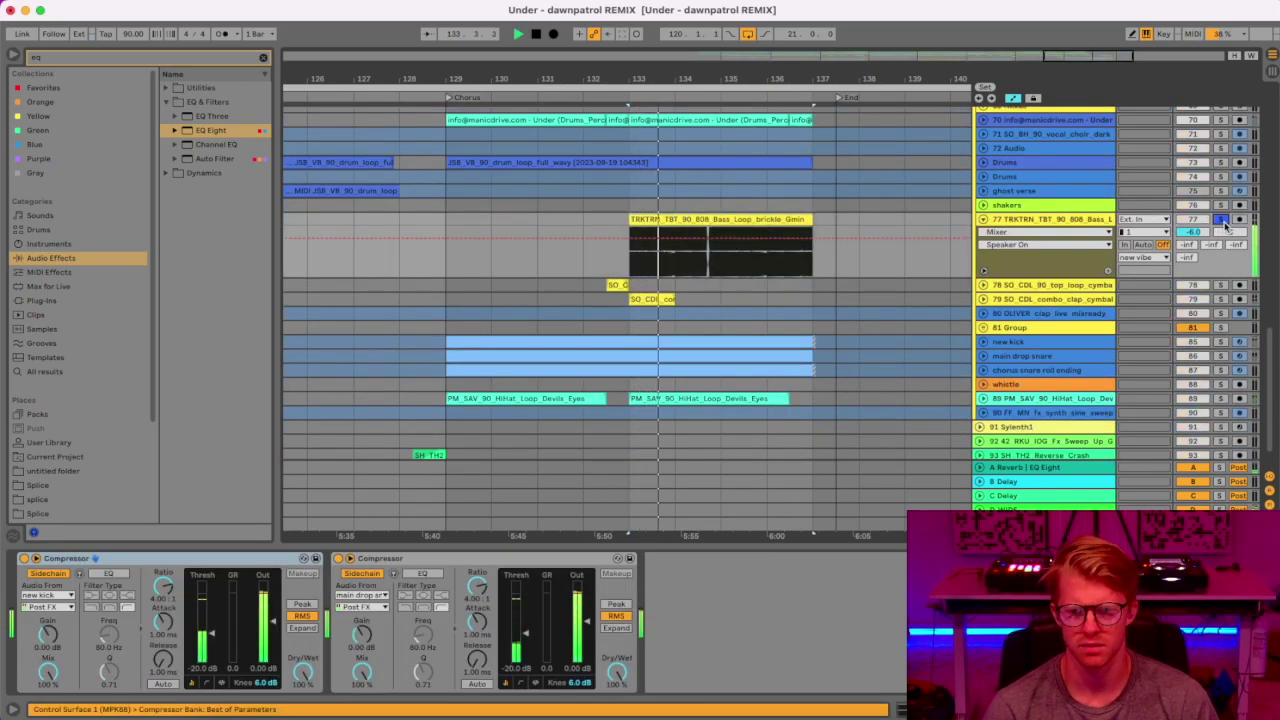
left_click(1222, 220)
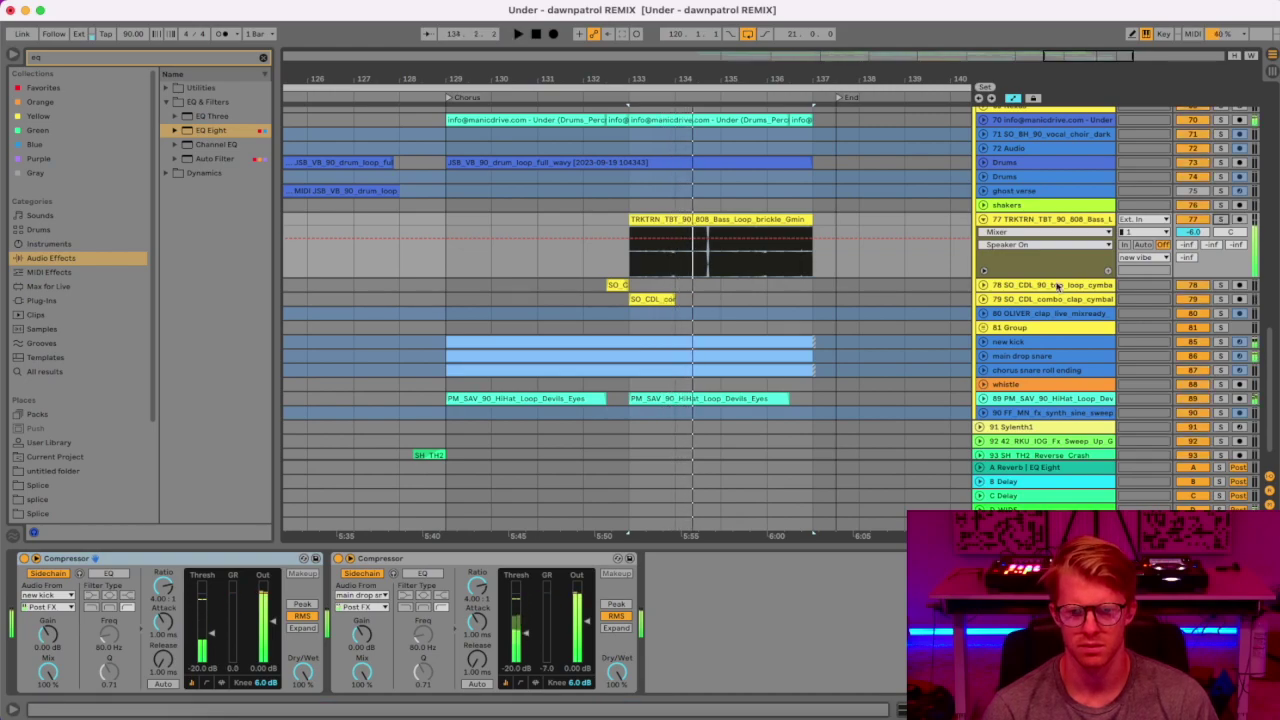
Unfold the top loop cymbal track and audition its short clip leading into bar 133 in solo.
left_click(983, 285)
left_click(612, 286)
key("space")
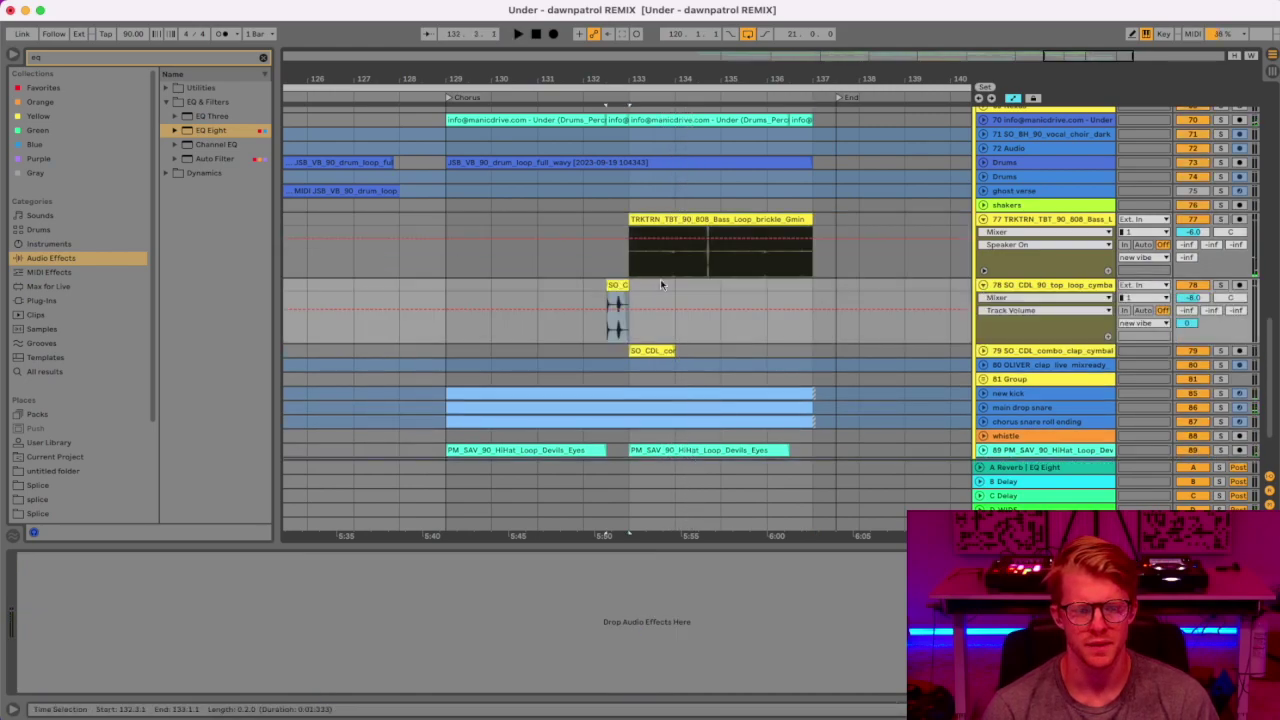
left_click(1221, 285)
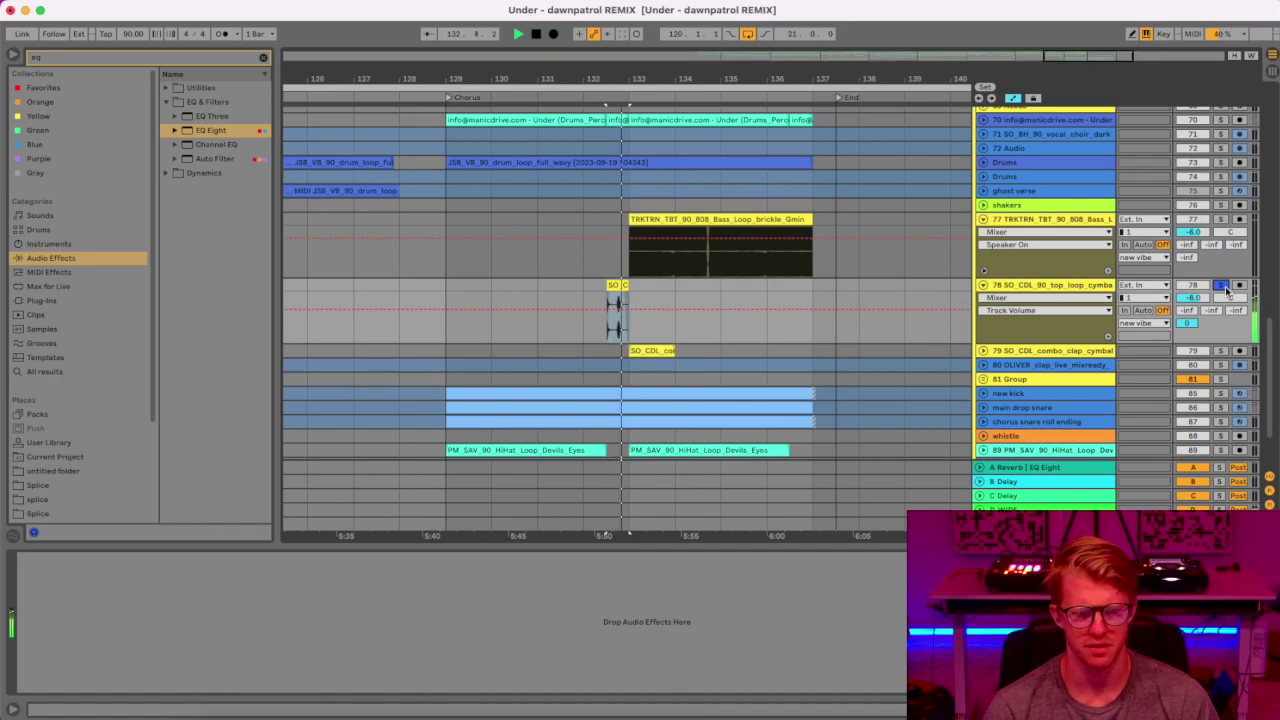
Unfold the combo clap cymbal track and audition its bar 133 clip in solo, then with all tracks.
left_click(983, 351)
scroll(895, 353, "down", 2)
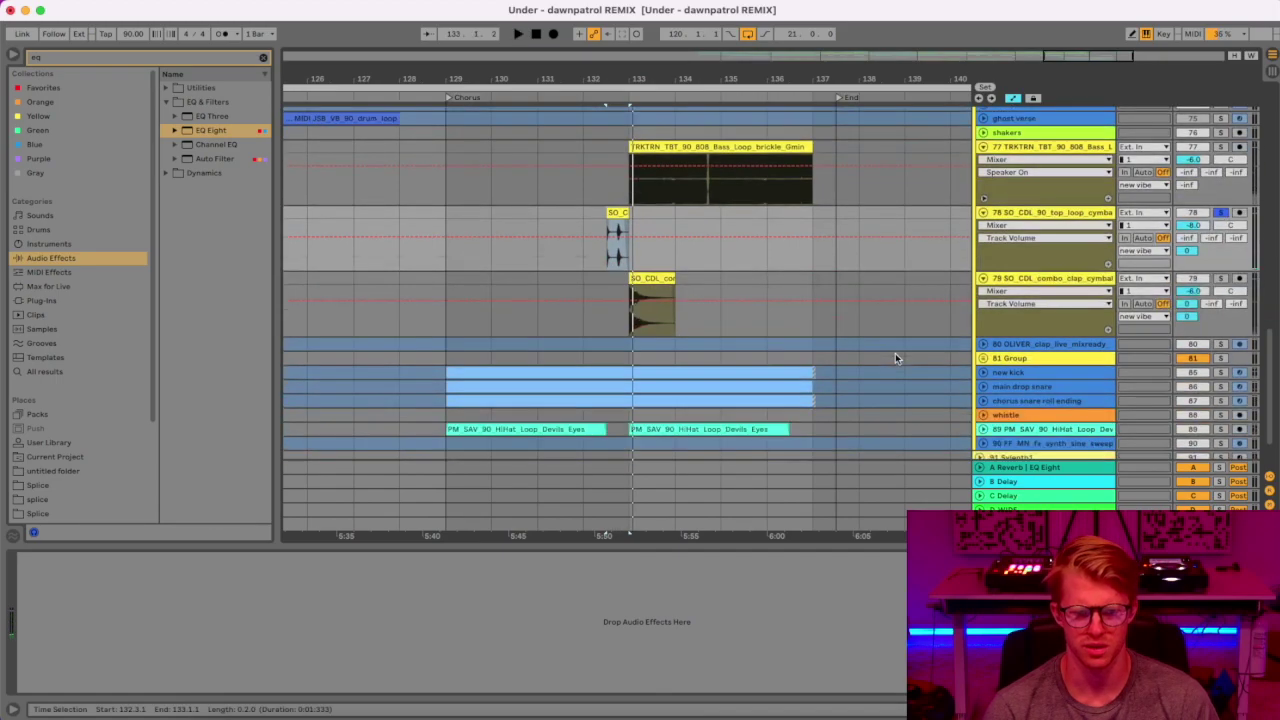
left_click(643, 277)
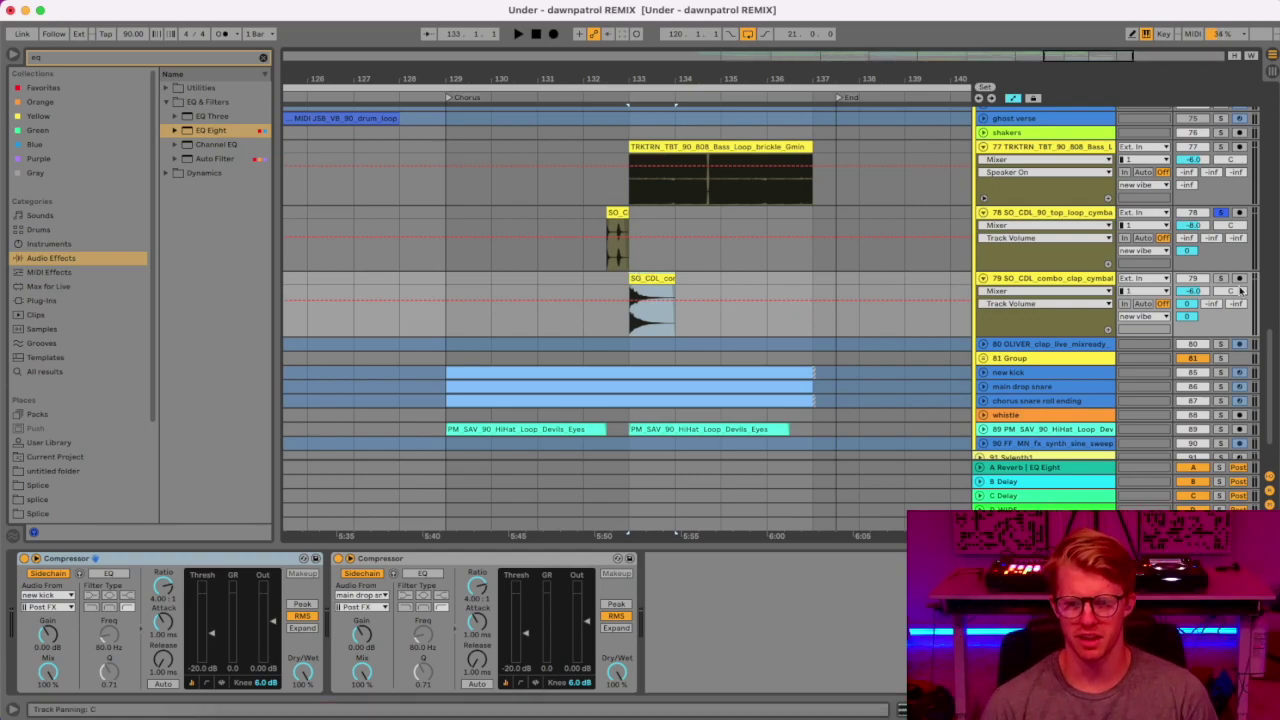
left_click(1220, 278)
key("space")
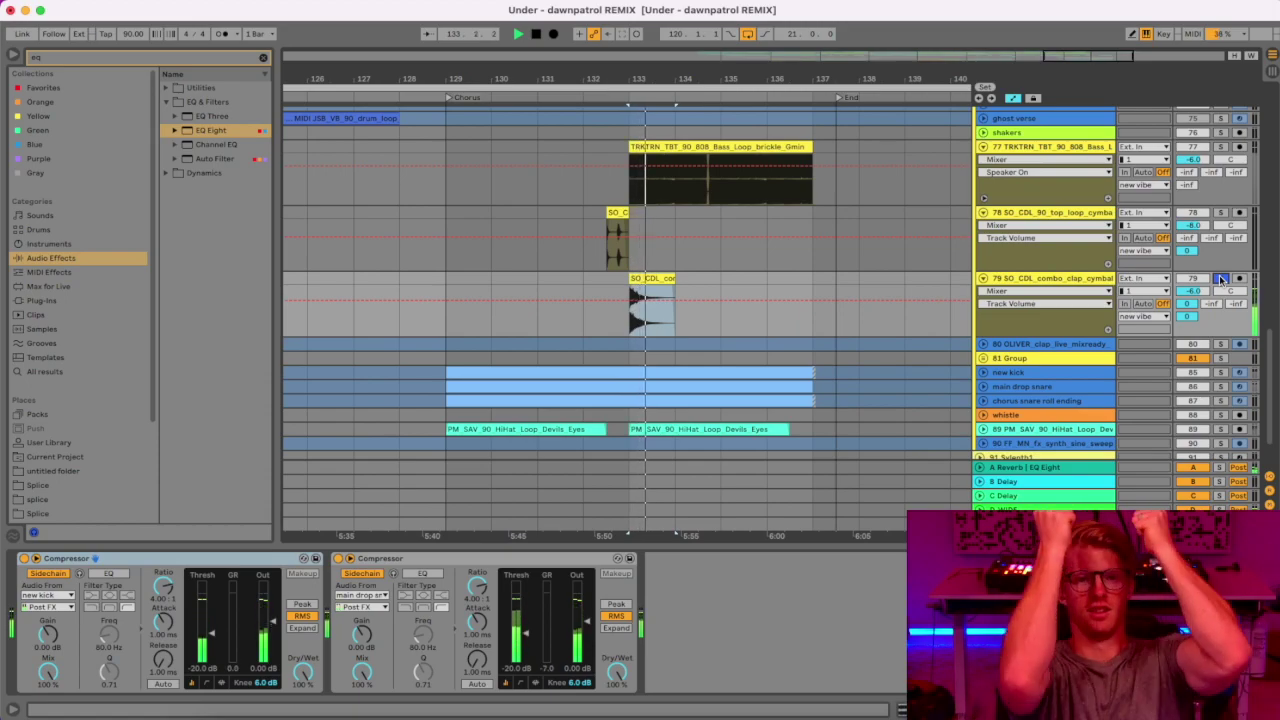
left_click(1220, 278)
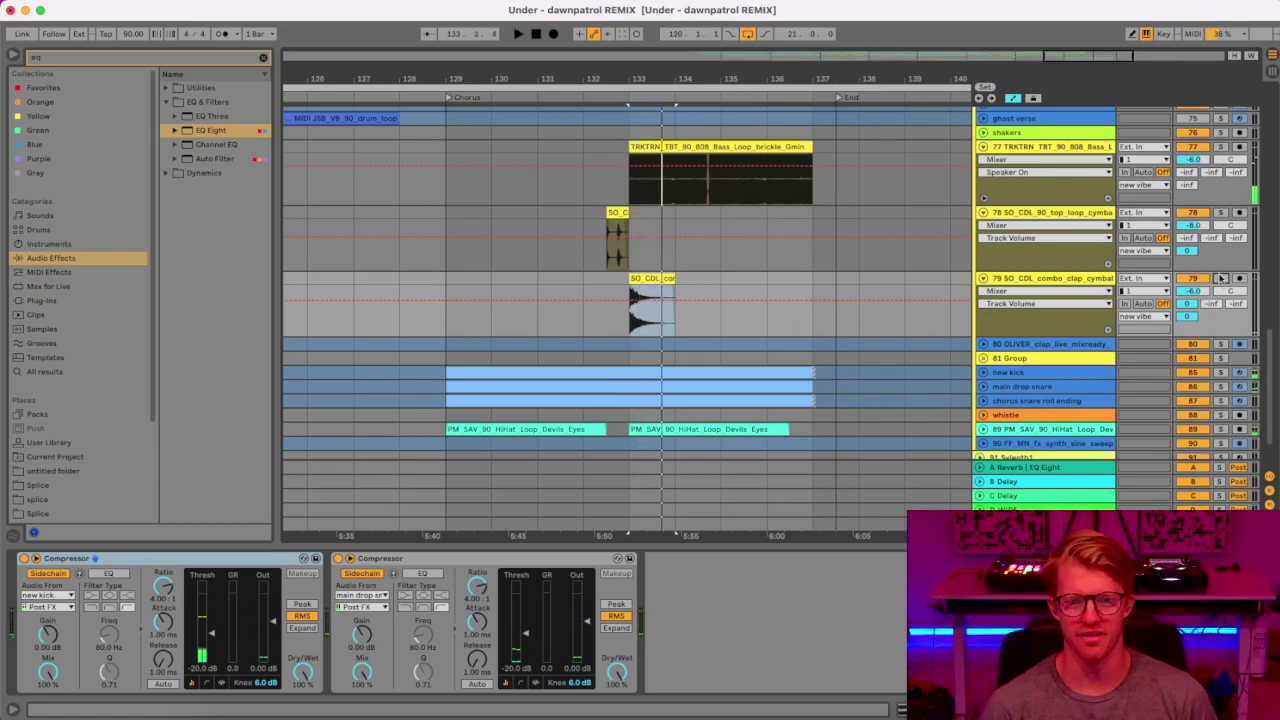
key("space")
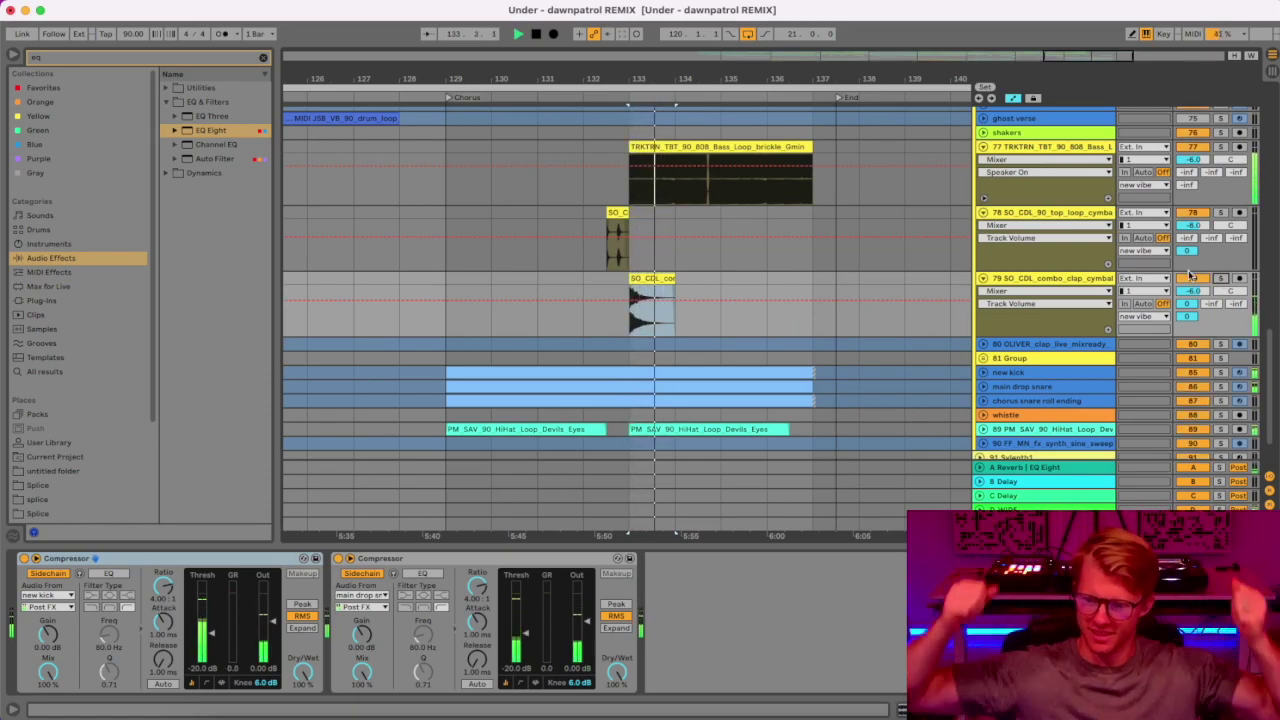
key("space")
Unfold the new kick track, audition it in solo from bar 133, and add the 808 bass loop to the solo.
scroll(914, 297, "down", 3)
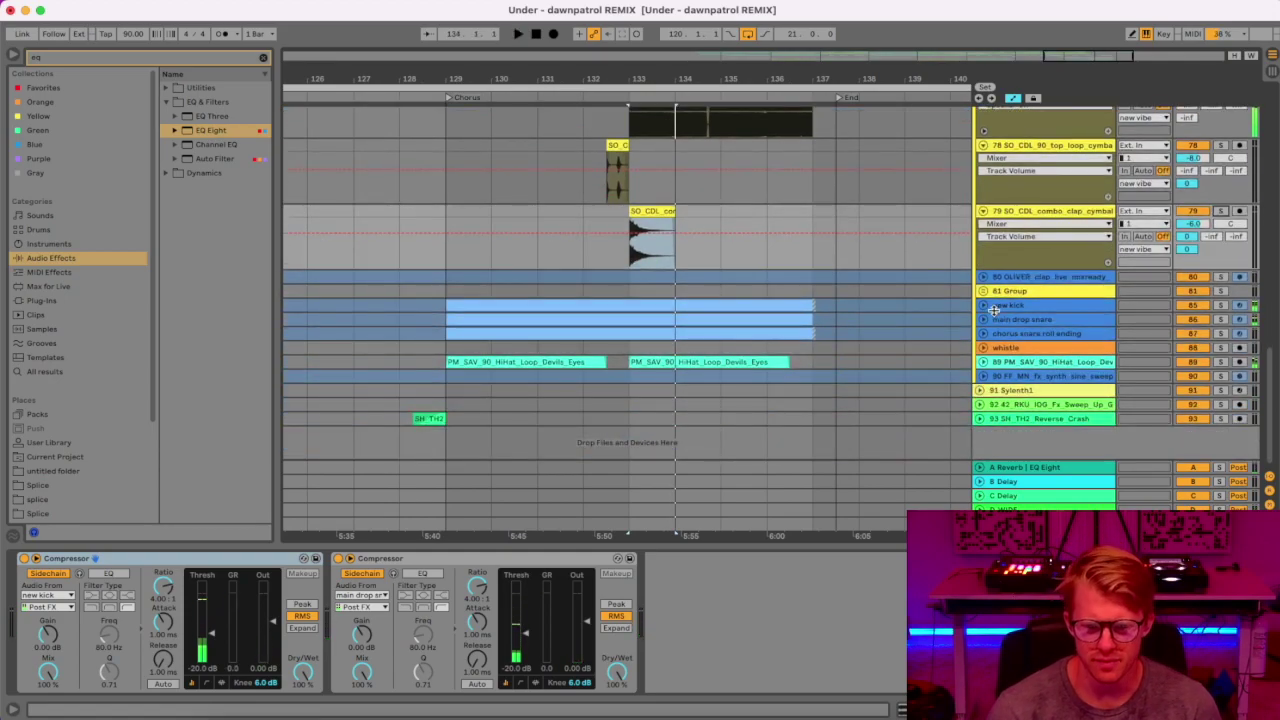
left_click(983, 306)
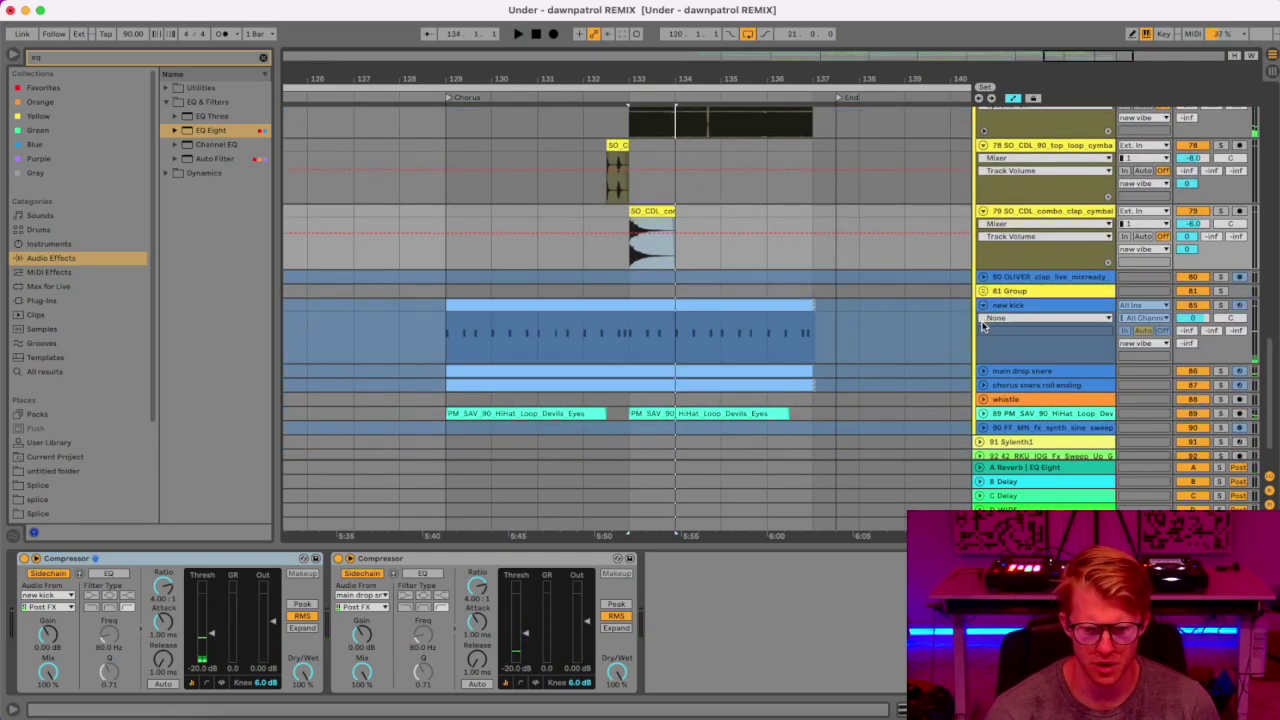
left_click(1219, 305)
left_click(630, 340)
key("space")
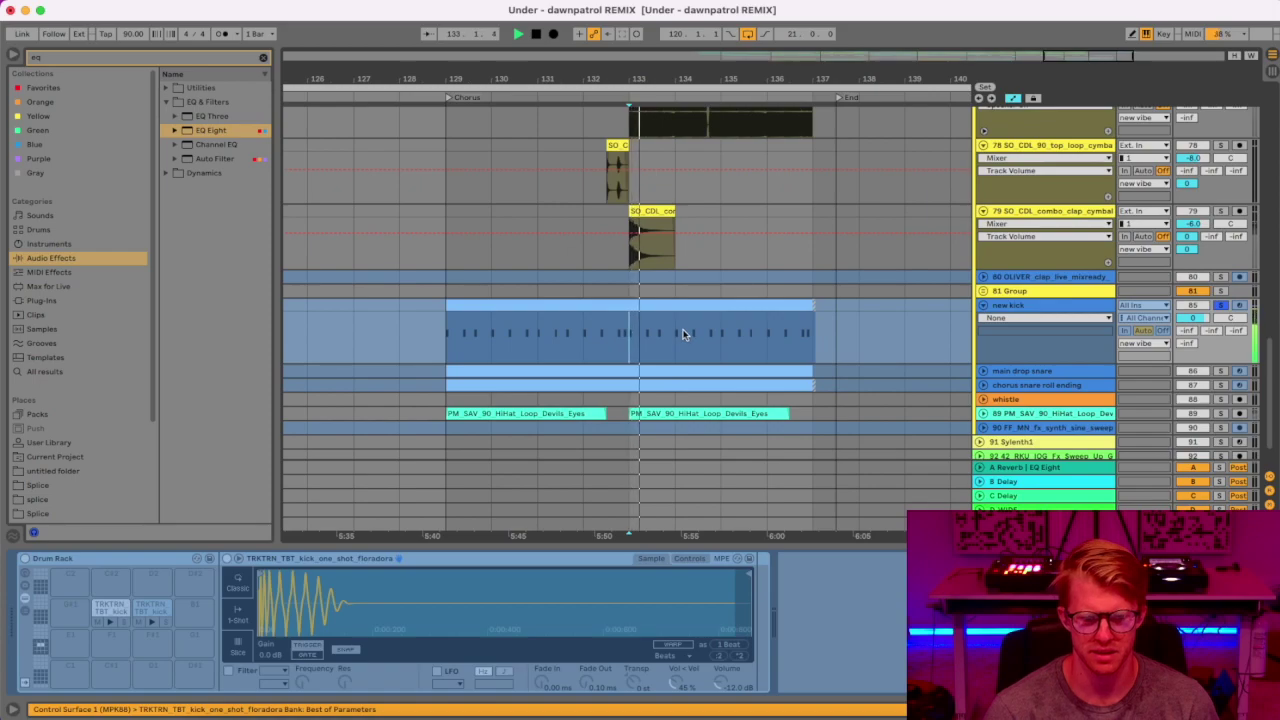
scroll(1107, 188, "up", 3)
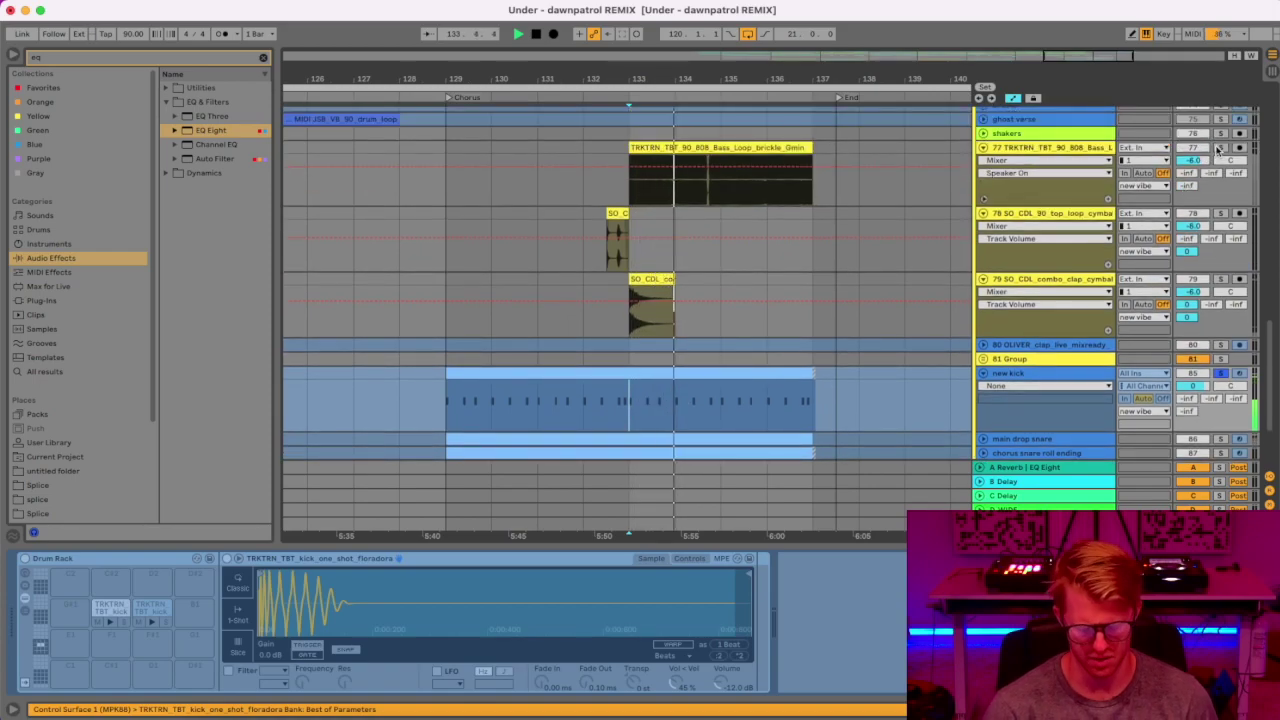
left_click(1219, 148)
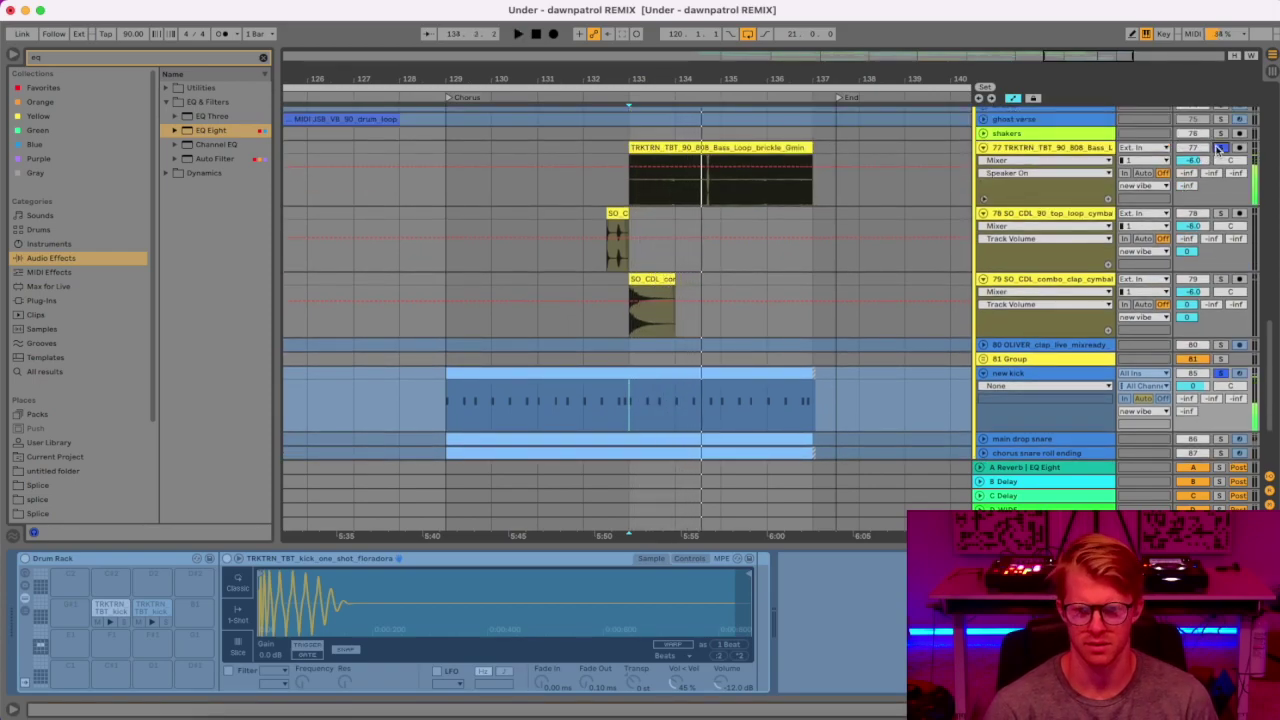
Fold the new kick track, inspect the main drop snare, and unfold the chorus snare roll ending and hi-hat loop tracks.
scroll(995, 268, "down", 5)
left_click(984, 255)
left_click(984, 269)
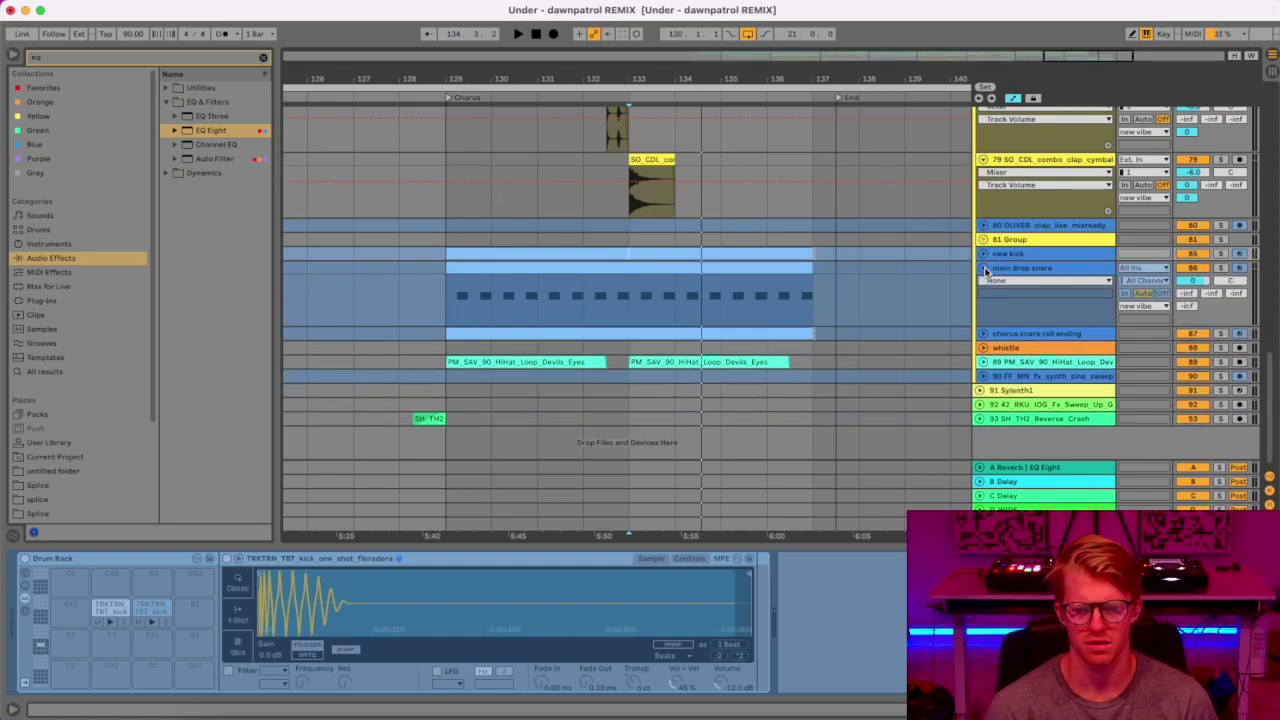
left_click(984, 269)
left_click(984, 283)
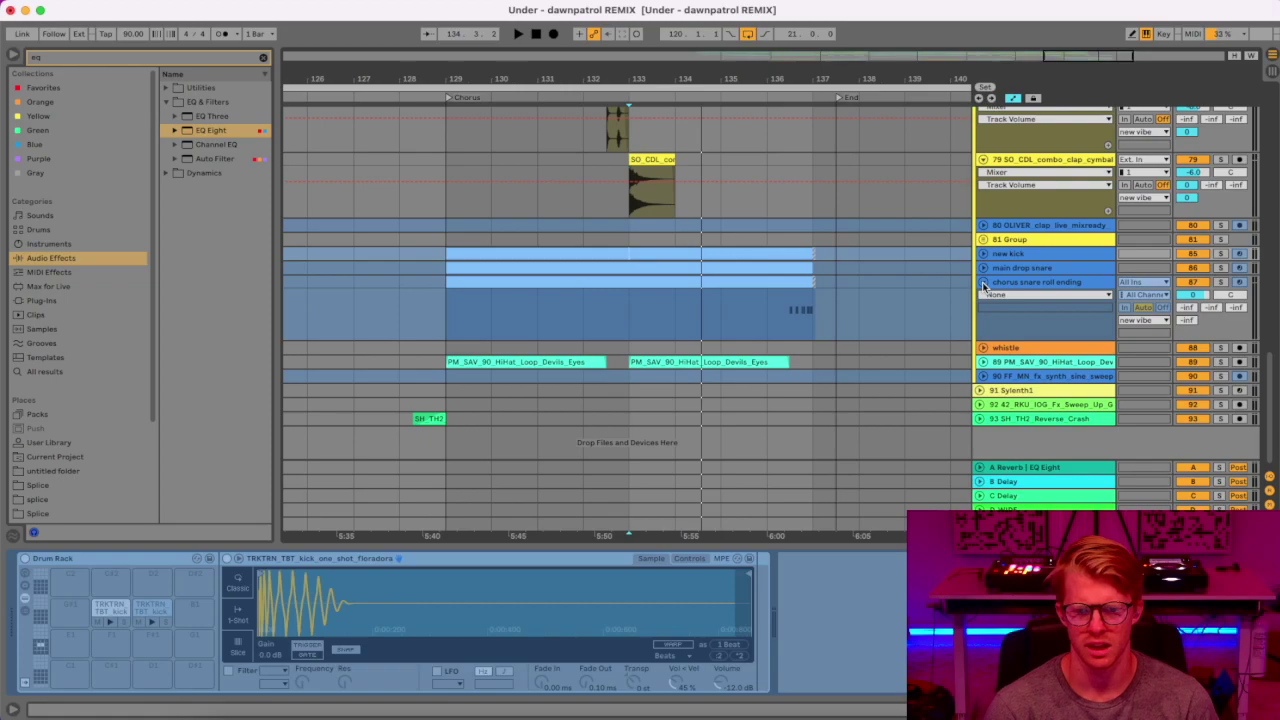
left_click(983, 362)
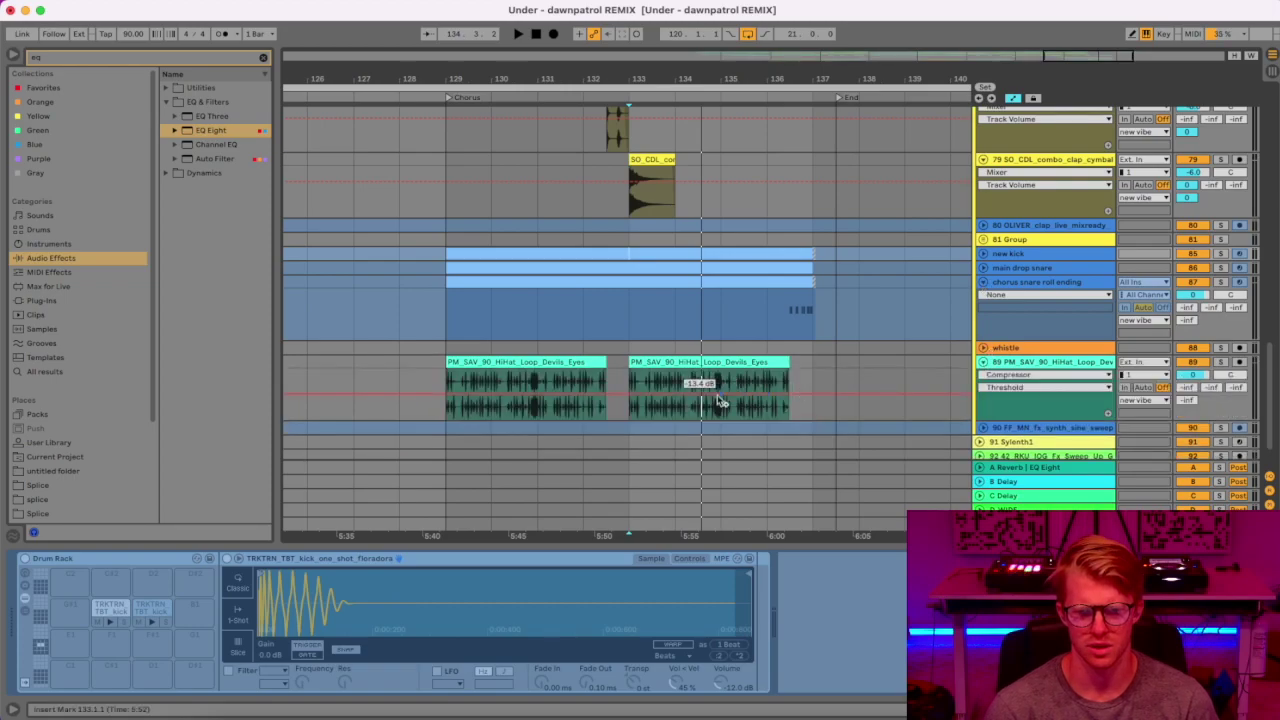
Audition the chorus snare roll ending from bar 136 in solo, then with all tracks.
left_click(768, 318)
scroll(774, 320, "down", 2)
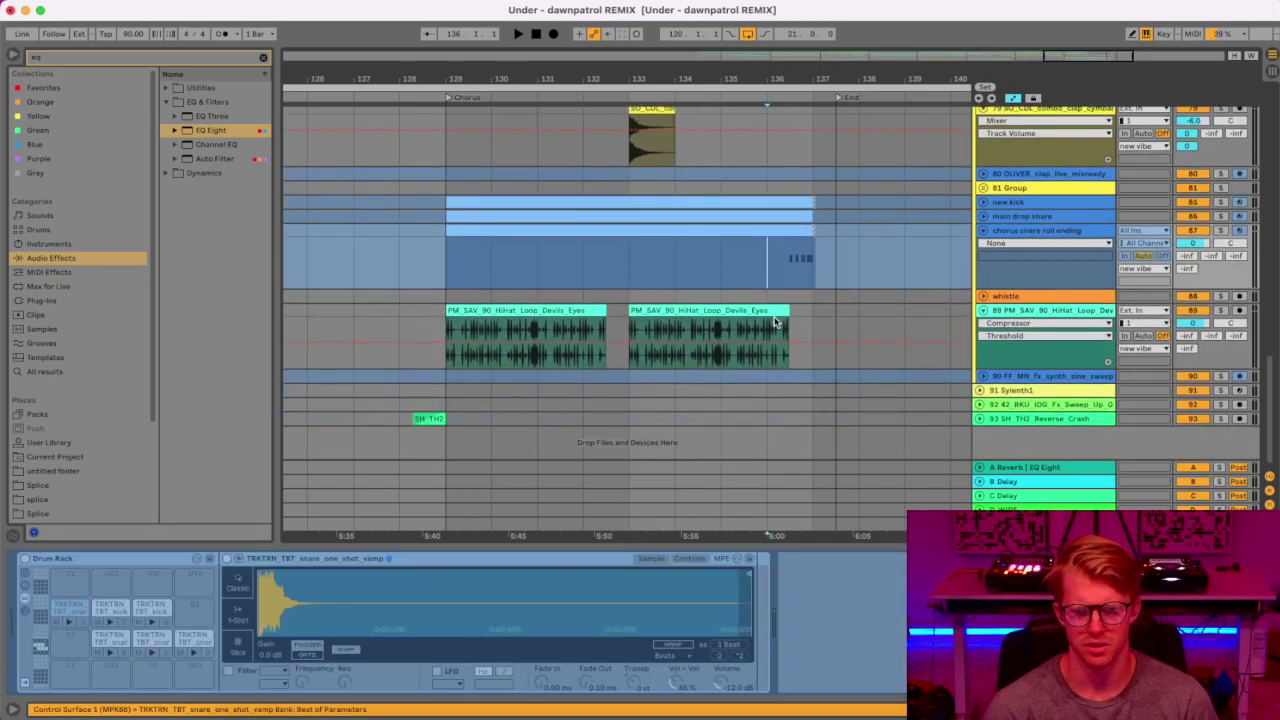
left_click(1220, 230)
key("space")
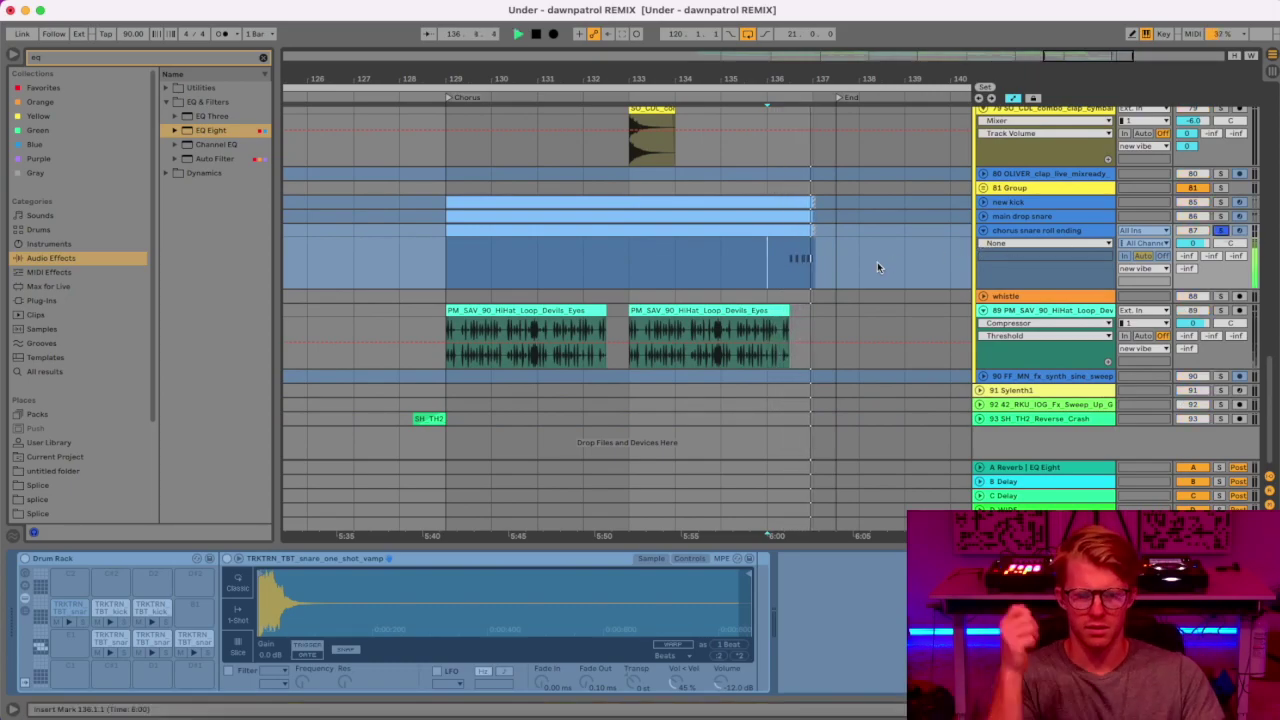
key("space")
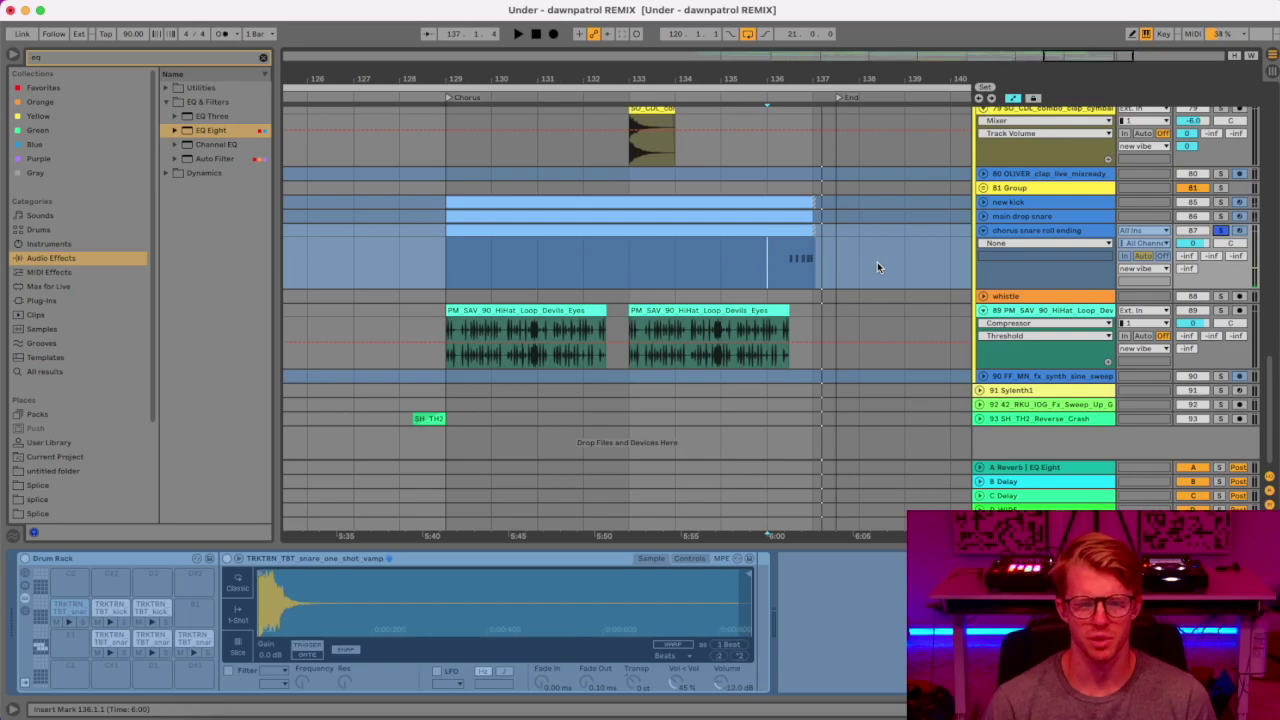
mouse_move(840, 342)
left_click(1222, 233)
key("space")
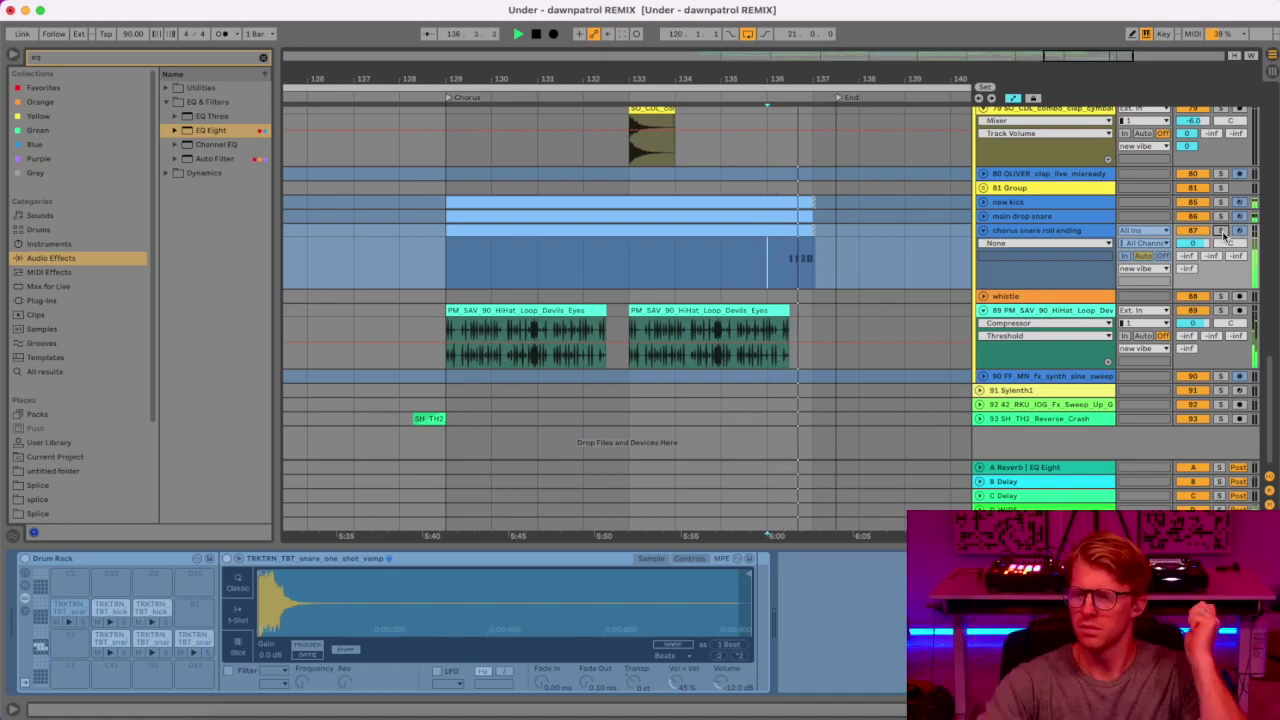
key("space")
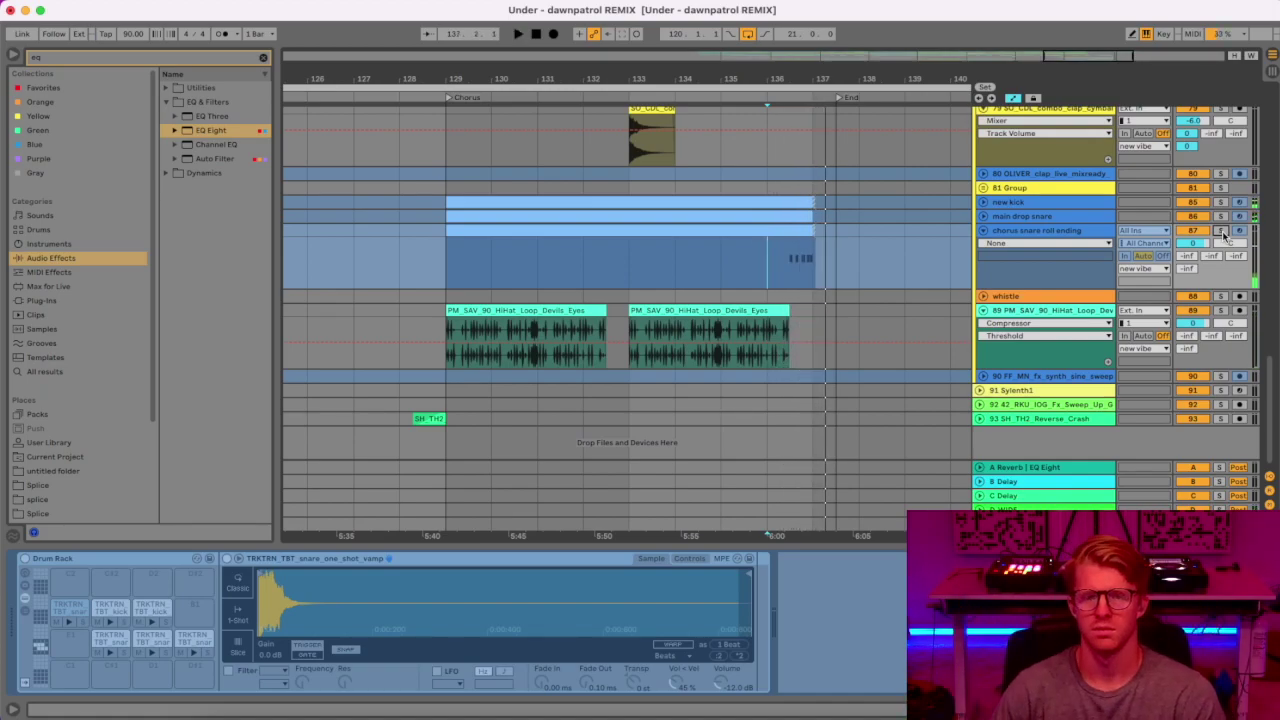
Fold the hi-hat loop, chorus snare roll ending, combo clap cymbal and top loop cymbal tracks.
left_click(984, 310)
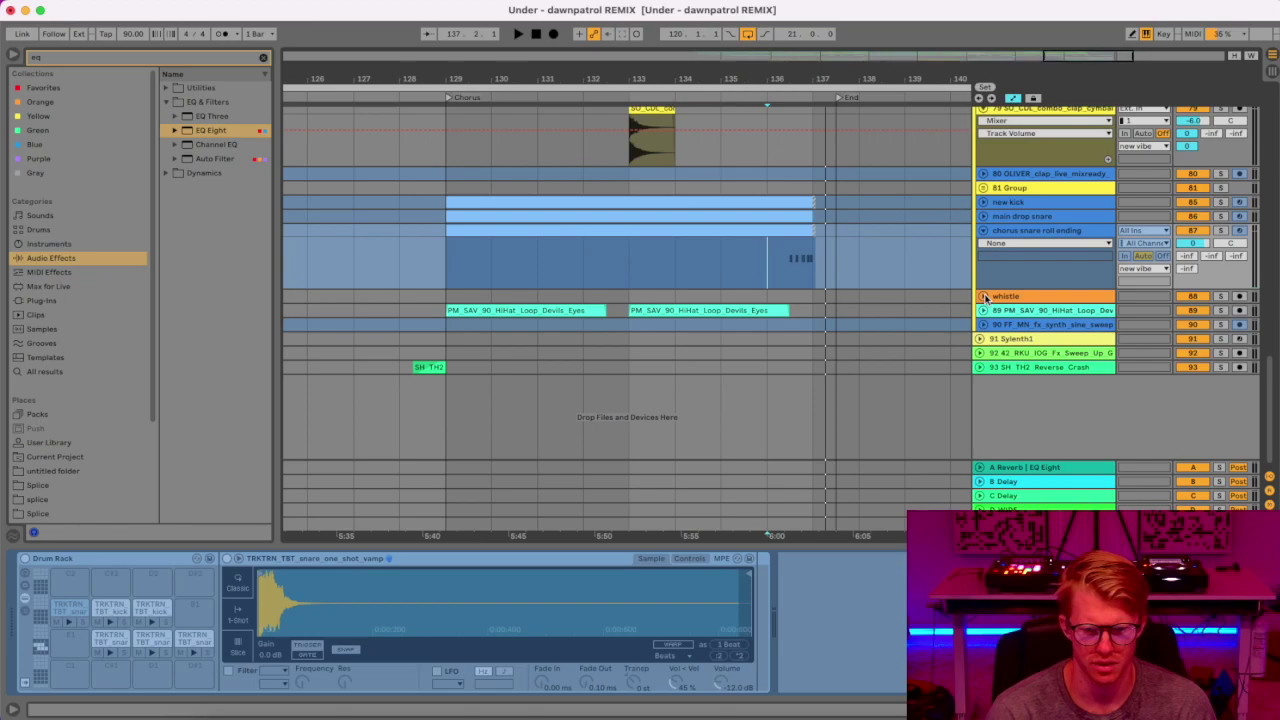
left_click(985, 232)
scroll(988, 207, "up", 2)
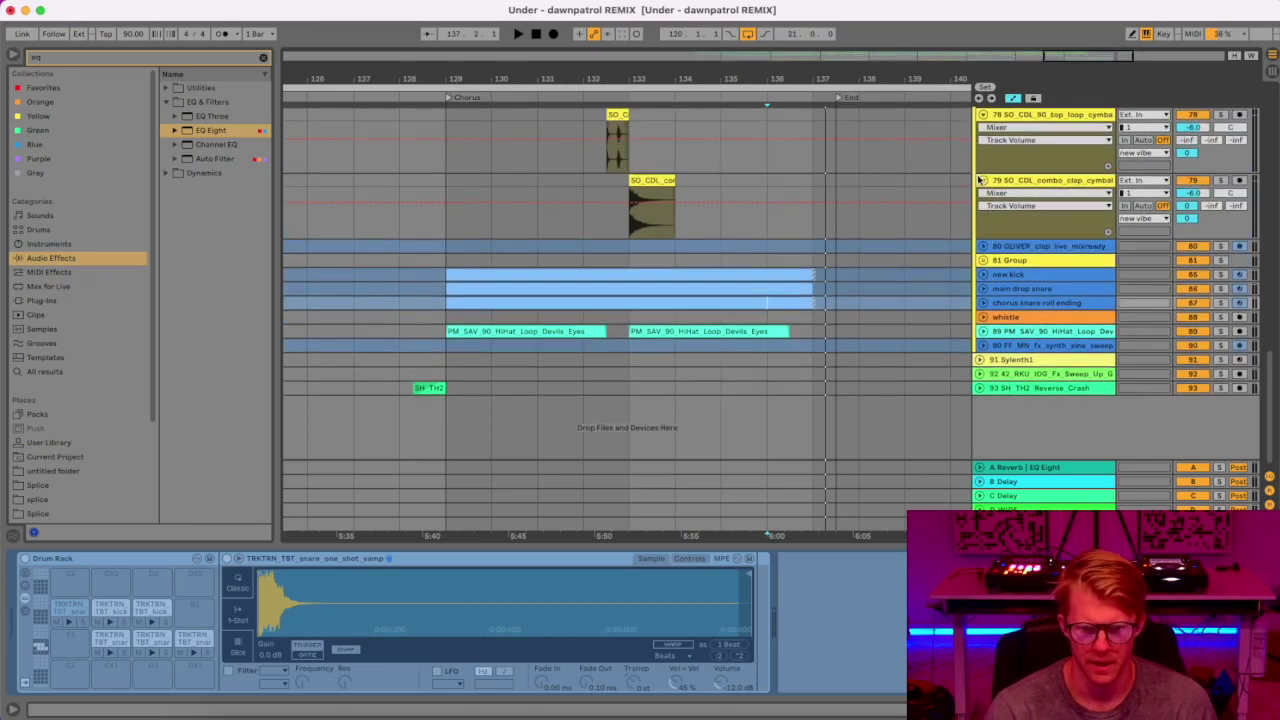
left_click(983, 180)
left_click(983, 114)
Unfold the TMZ_Sax_Shot track, solo it, and examine and audition its short clip around bar 137.
scroll(961, 294, "up", 5)
left_click(984, 270)
left_click(1020, 270)
left_click(1220, 270)
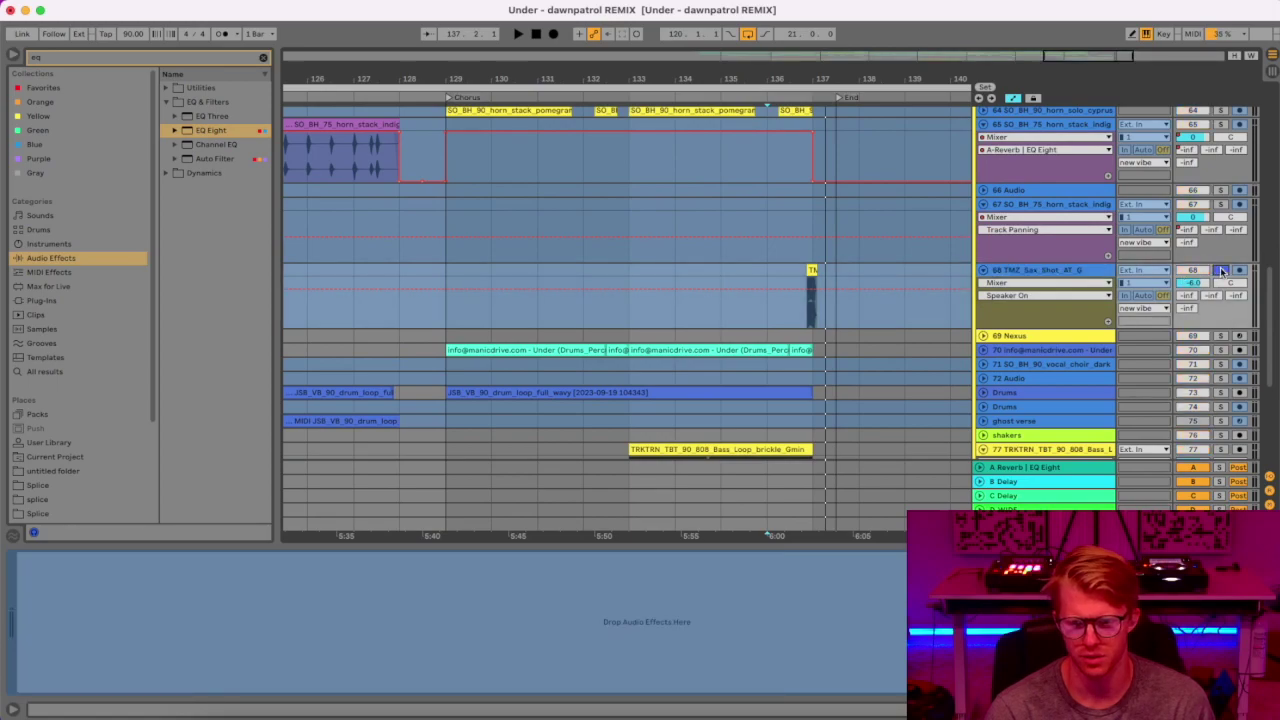
key("space")
left_click_drag(820, 79, 820, 230)
key("plus")
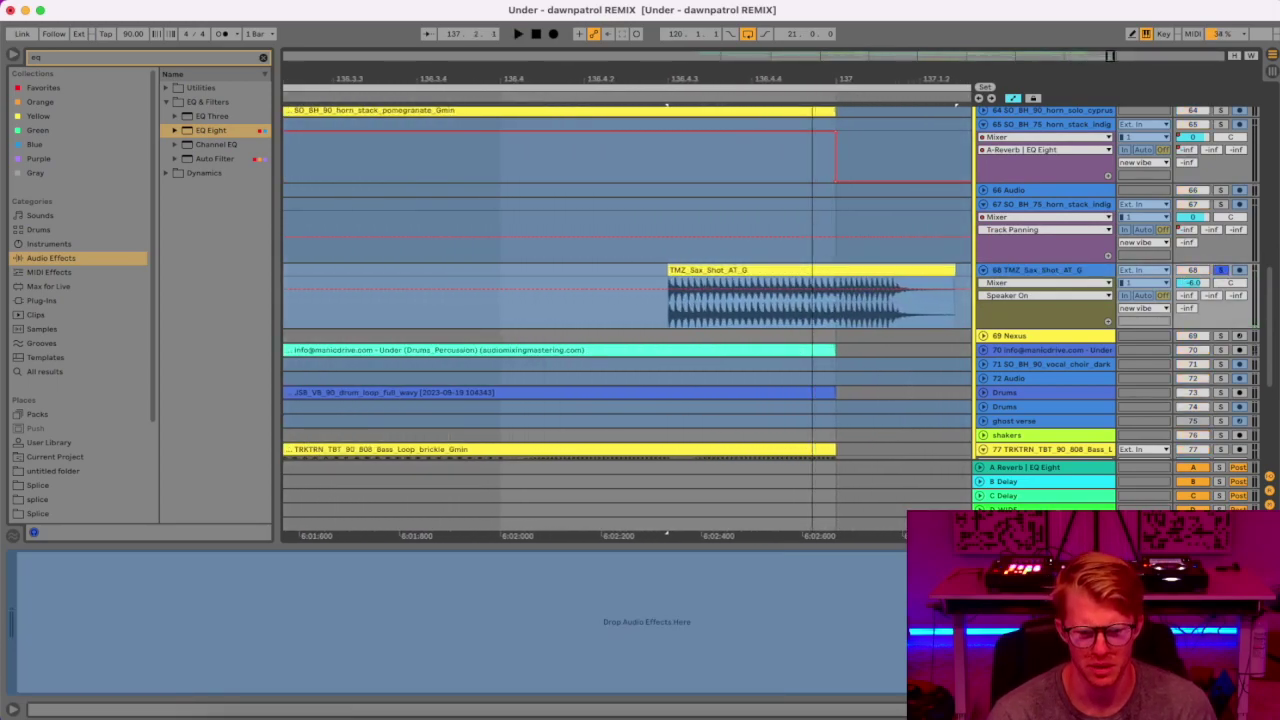
left_click_drag(812, 78, 662, 18)
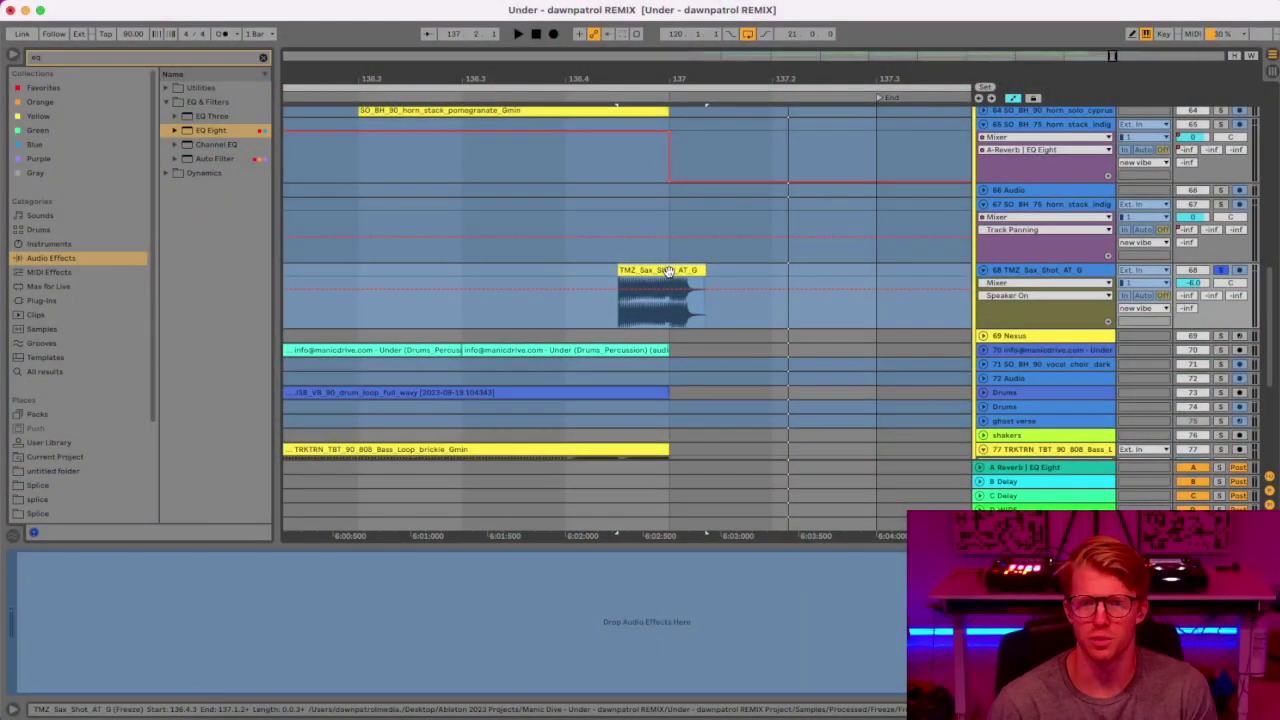
key("space")
Extend the loop region's start back to 73.1.1 at the beginning of the remix.
left_click_drag(687, 79, 687, 22)
left_click_drag(807, 80, 818, 100)
left_click_drag(740, 87, 381, 90)
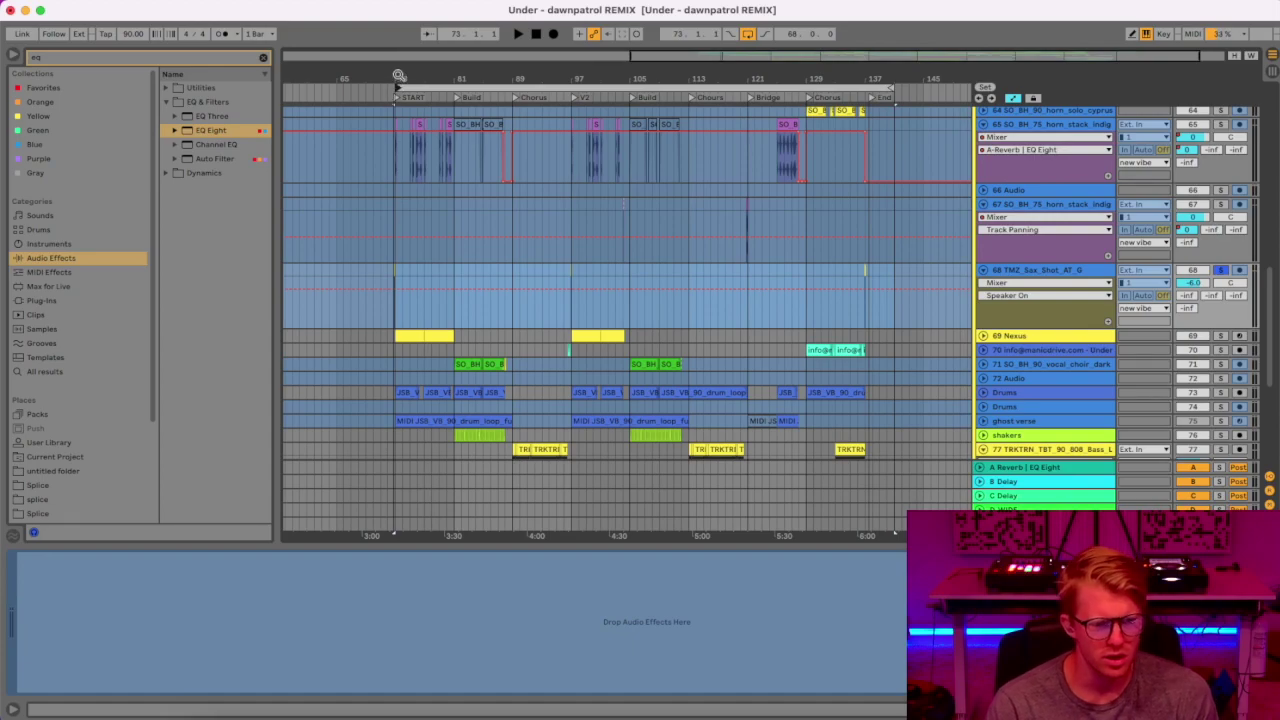
key("plus")
key("plus")
key("plus")
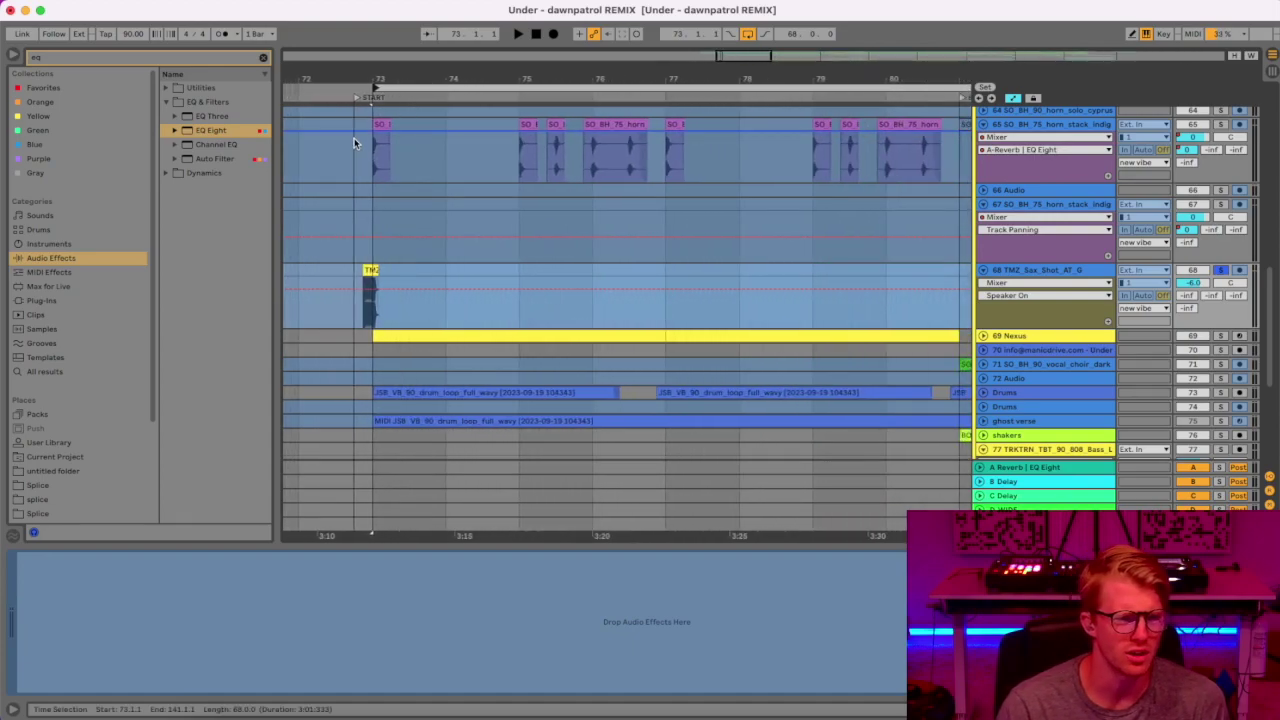
Move the loop start back to 72.4.1 at the START locator and select the loop's time range for playback.
right_click(337, 159)
left_click(350, 354)
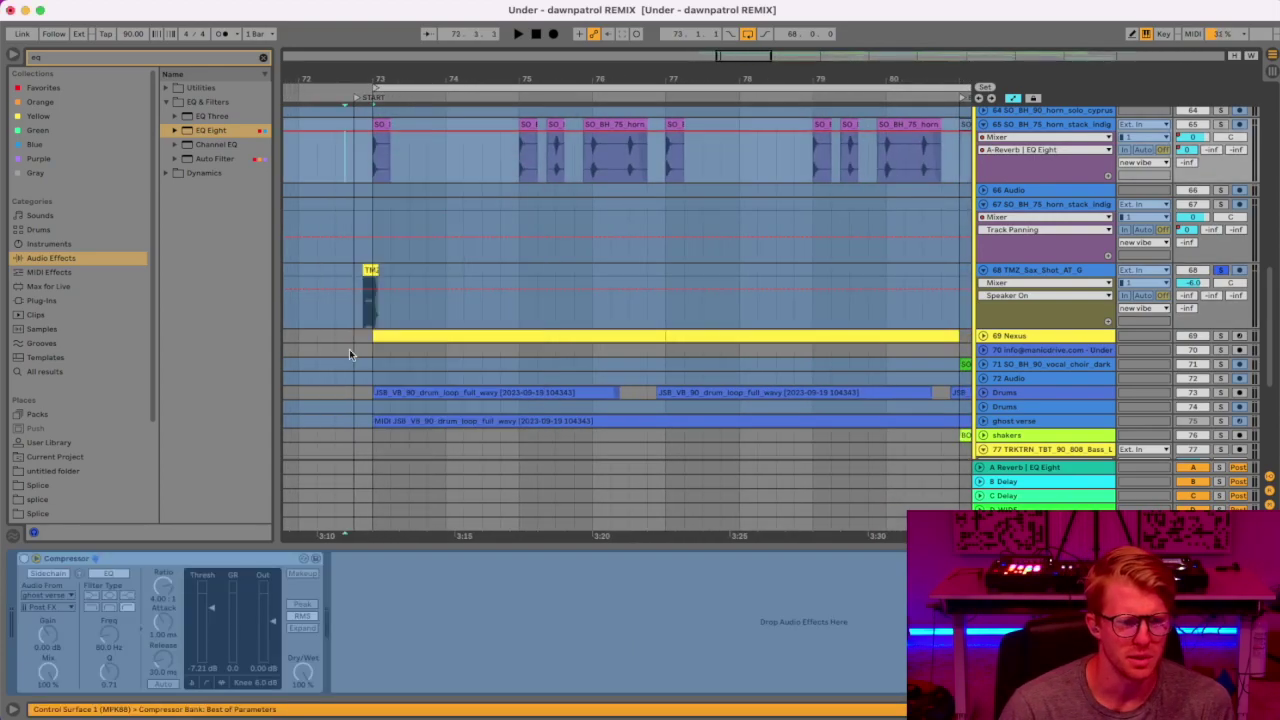
left_click_drag(376, 87, 350, 178)
right_click(350, 182)
left_click(416, 460)
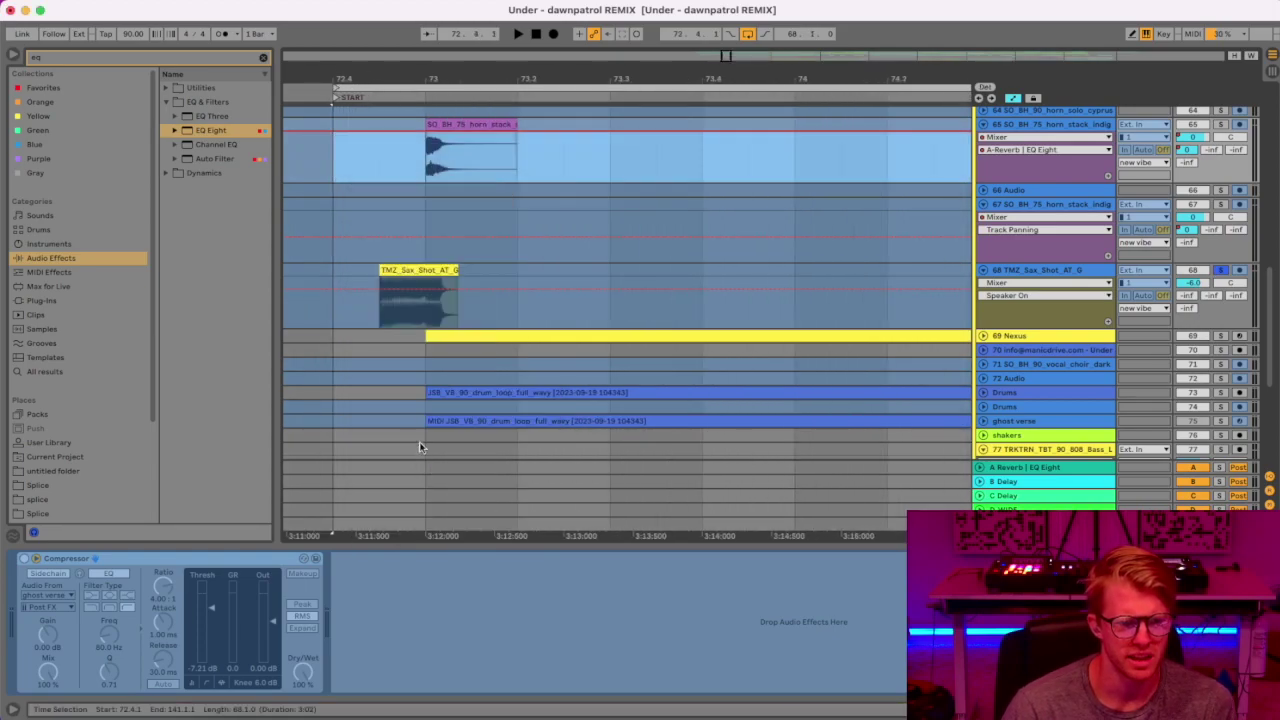
left_click(336, 92)
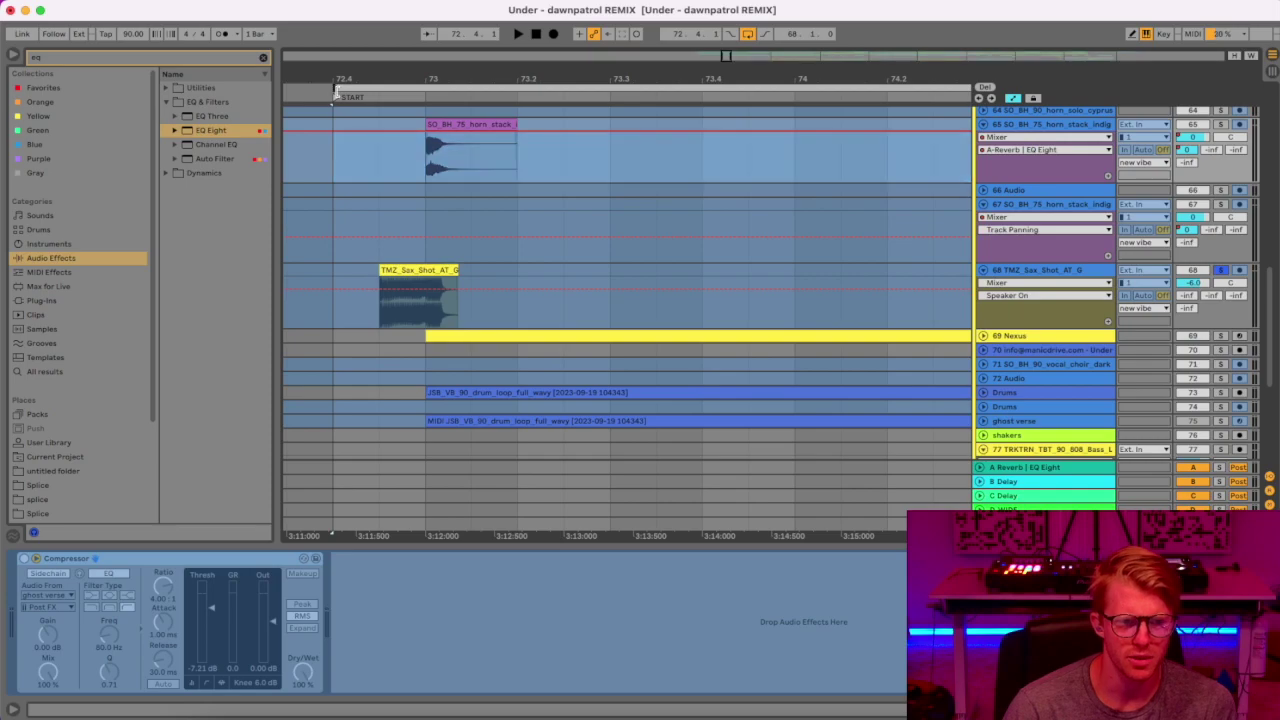
left_click(369, 86)
left_click_drag(364, 88, 413, 22)
key("space")
Fold the TMZ_Sax_Shot, horn stack, top loop and fill snare tracks.
left_click(985, 270)
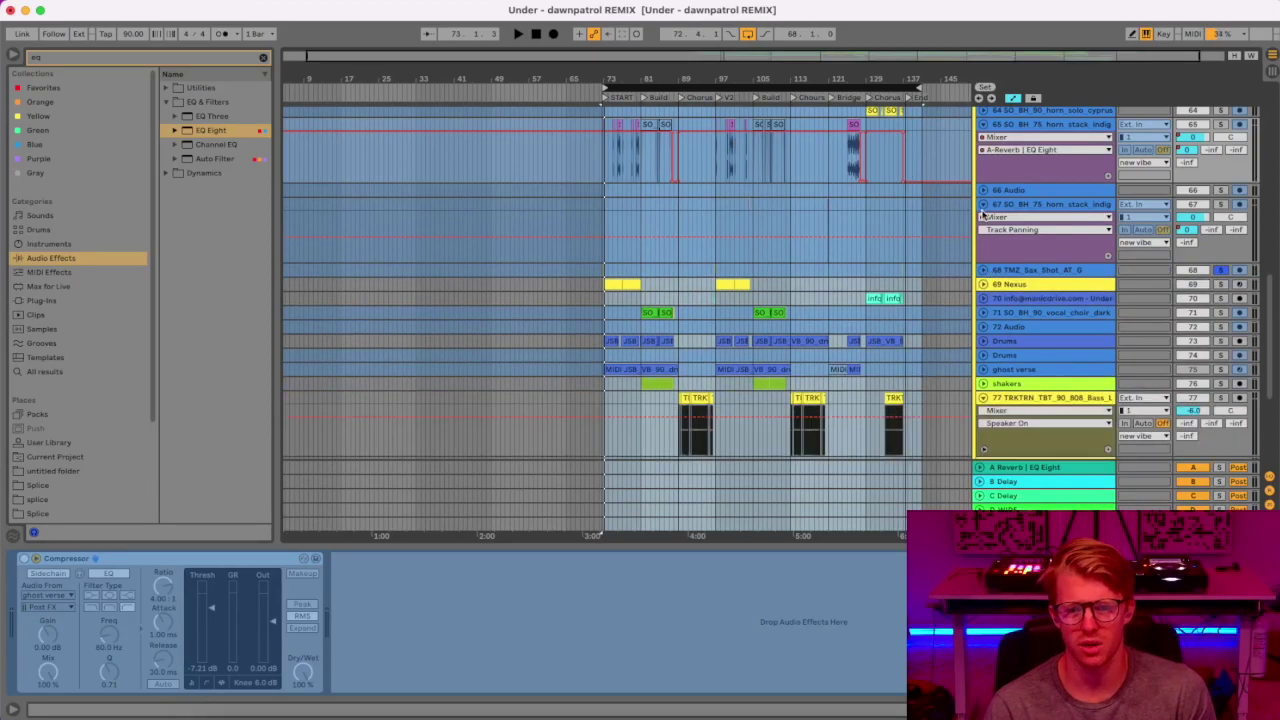
left_click(983, 205)
scroll(1005, 250, "up", 3)
left_click(982, 244)
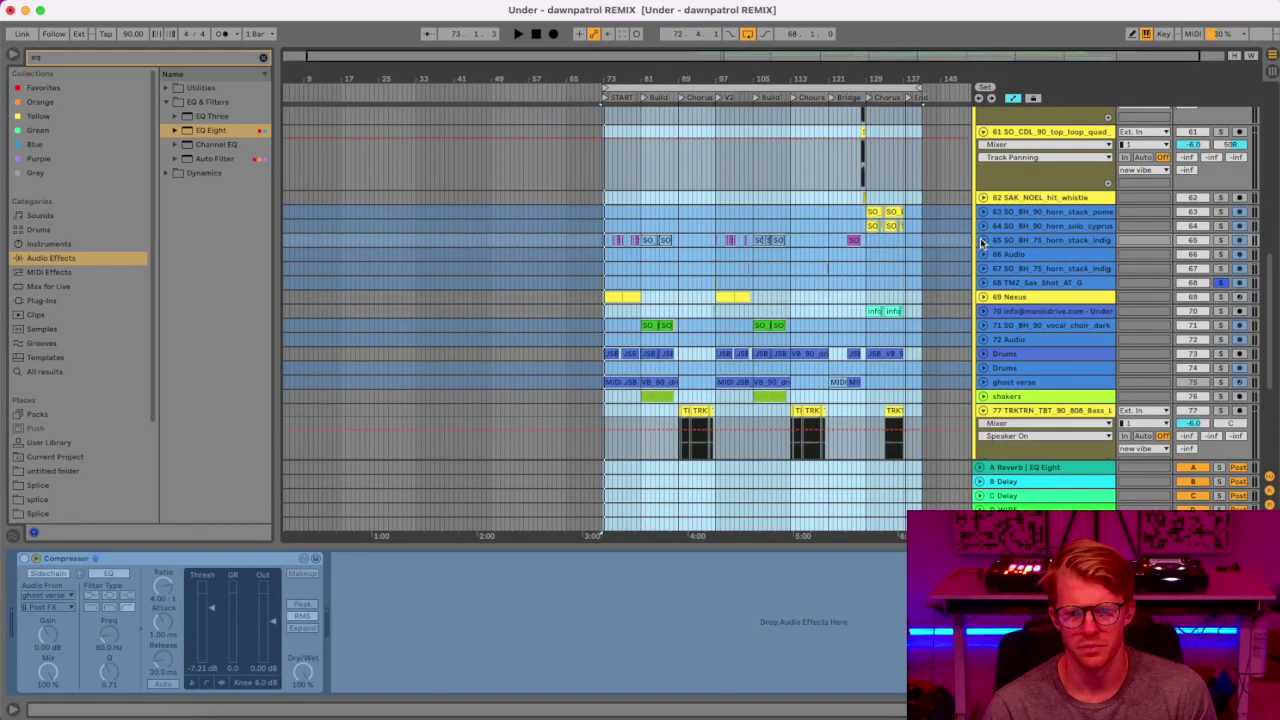
left_click(983, 132)
scroll(1024, 375, "up", 4)
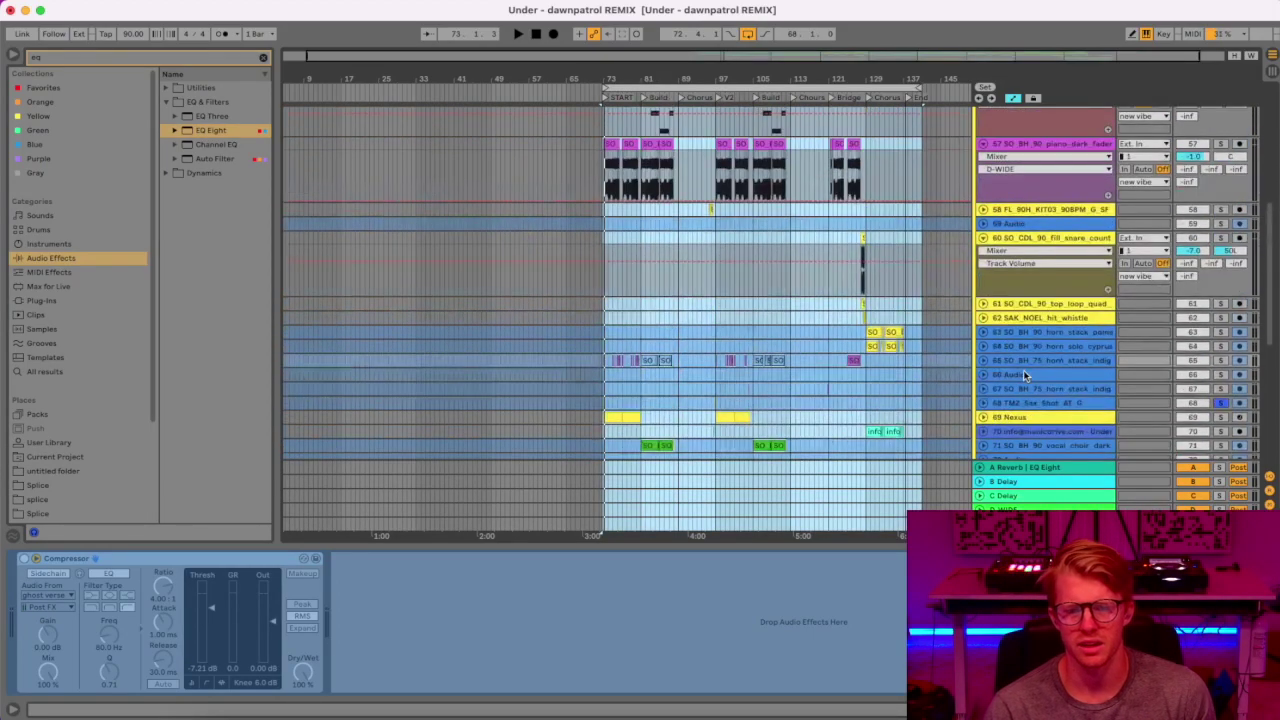
left_click(983, 239)
Fold the dark piano and Reese Bass tracks, and collapse the new vibe group.
scroll(987, 258, "up", 3)
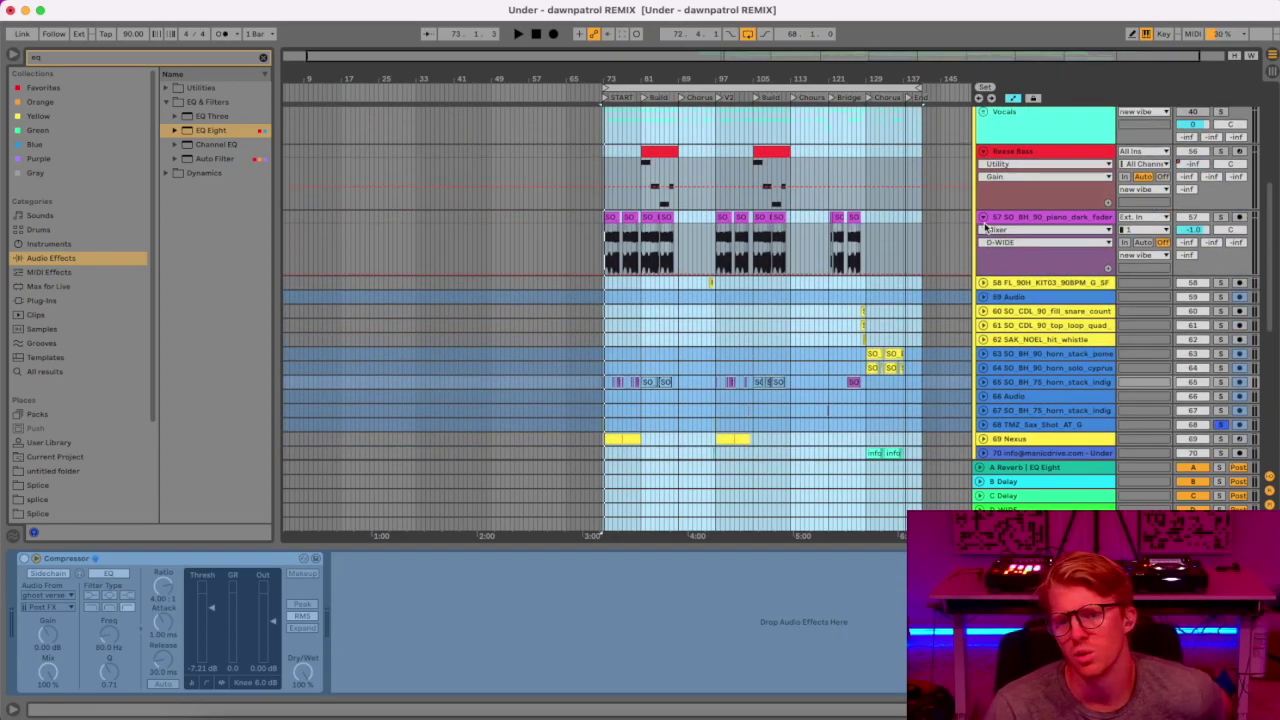
left_click(983, 217)
left_click(983, 152)
scroll(995, 220, "up", 4)
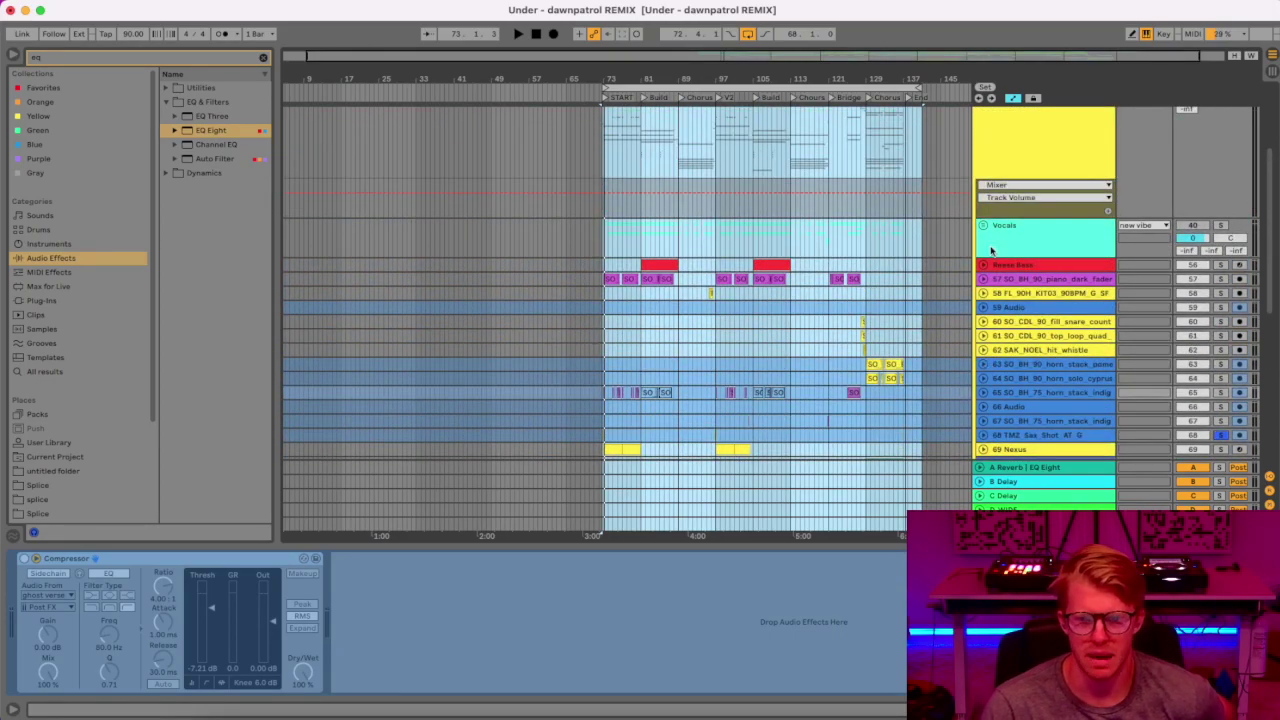
scroll(1013, 285, "up", 3)
scroll(1013, 287, "up", 2)
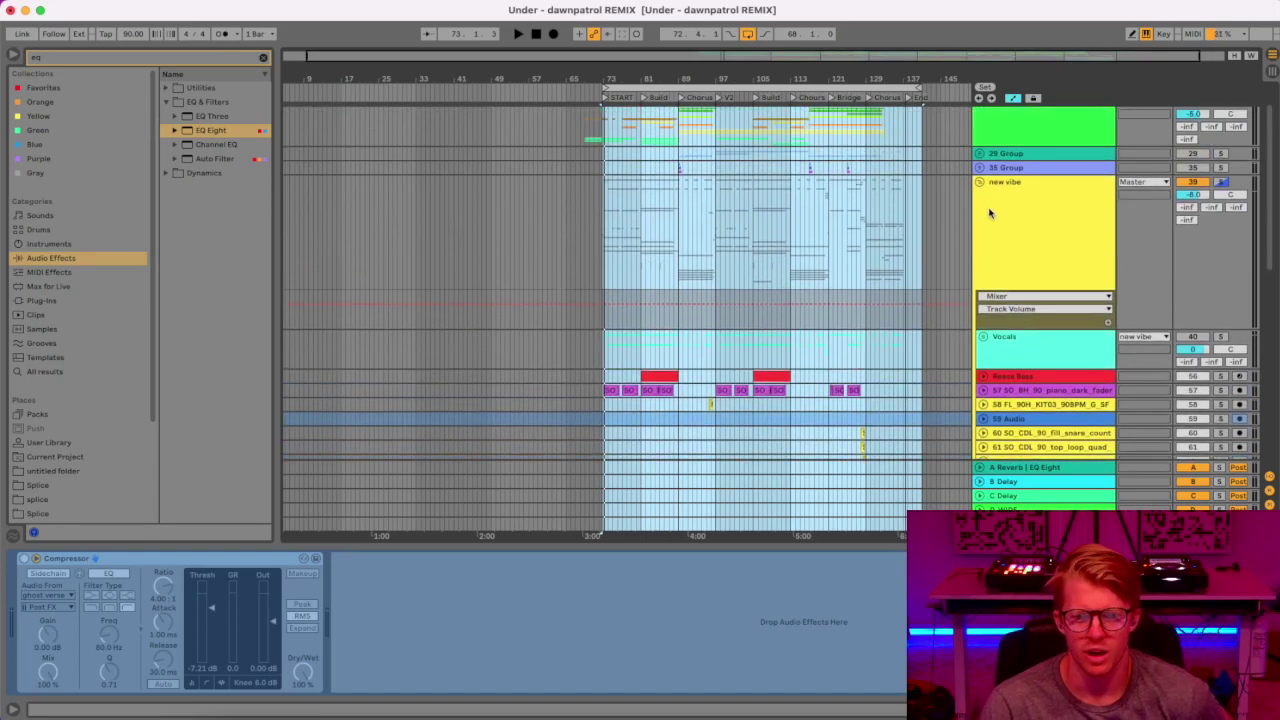
left_click(982, 184)
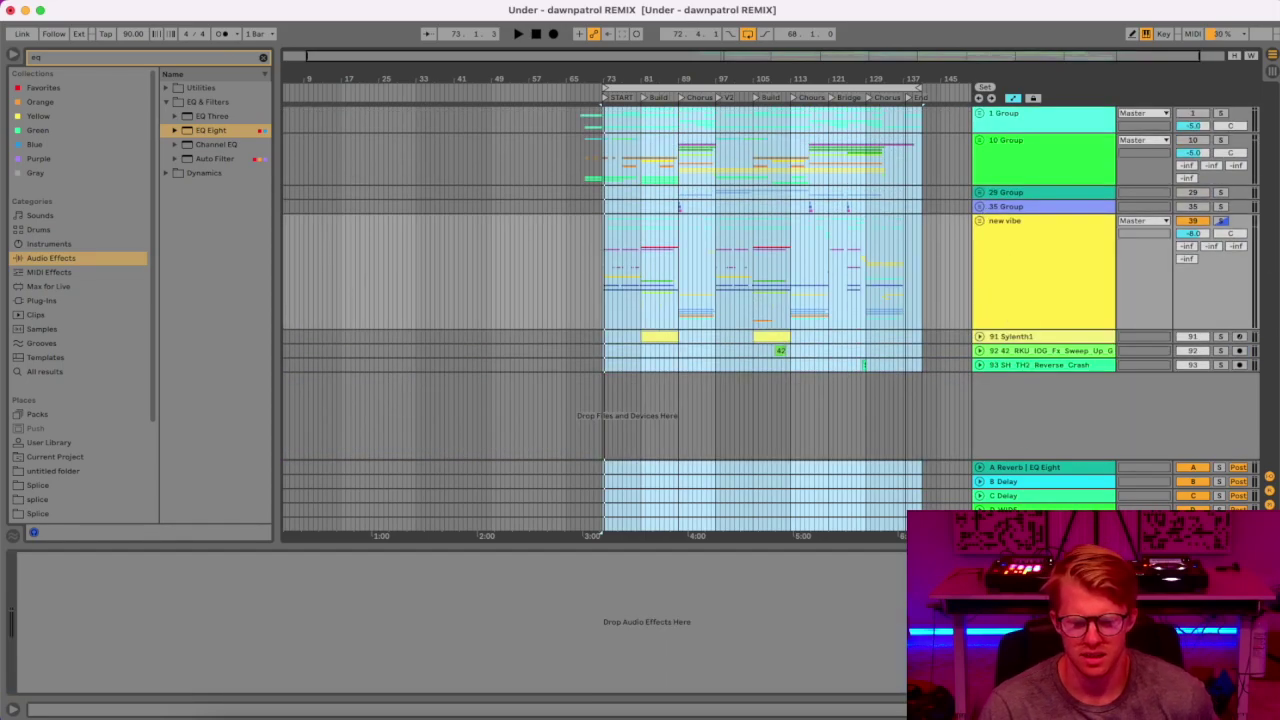
Unfold the Master track, open its Ozone 8 Maximizer, and set the mode to IRC IV with the Transient option.
left_click(979, 523)
left_click(1008, 461)
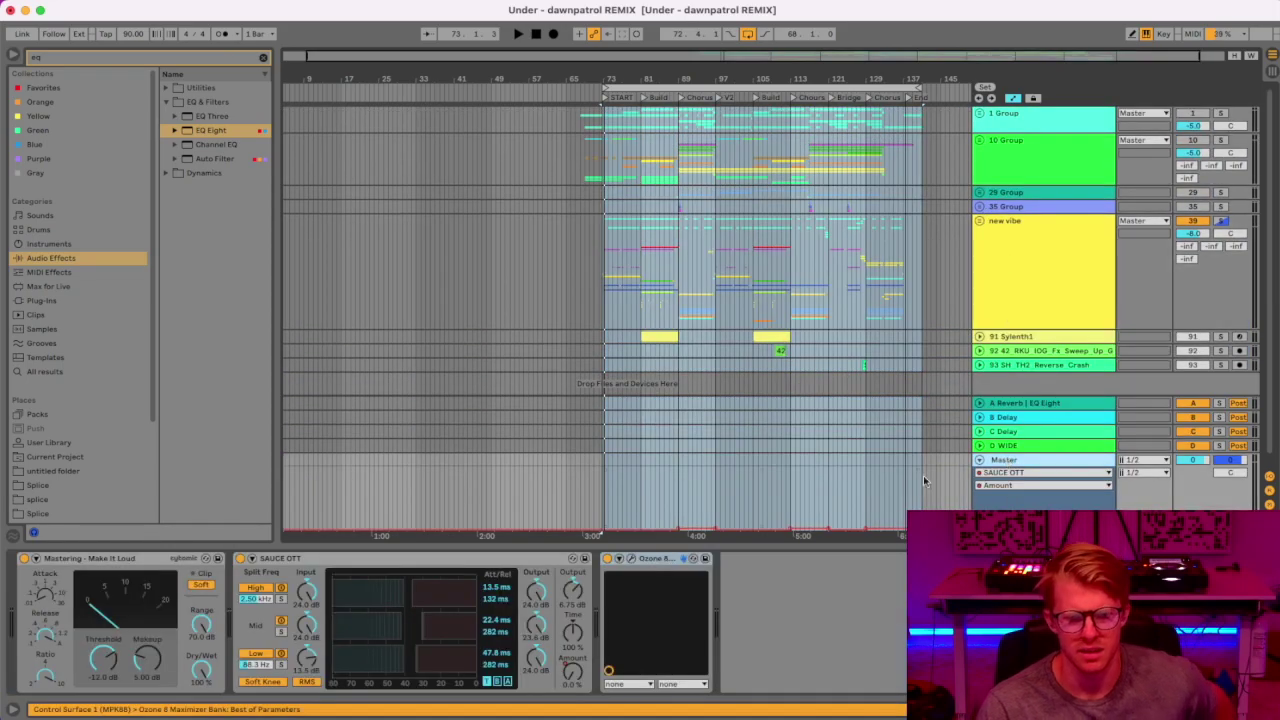
left_click(632, 558)
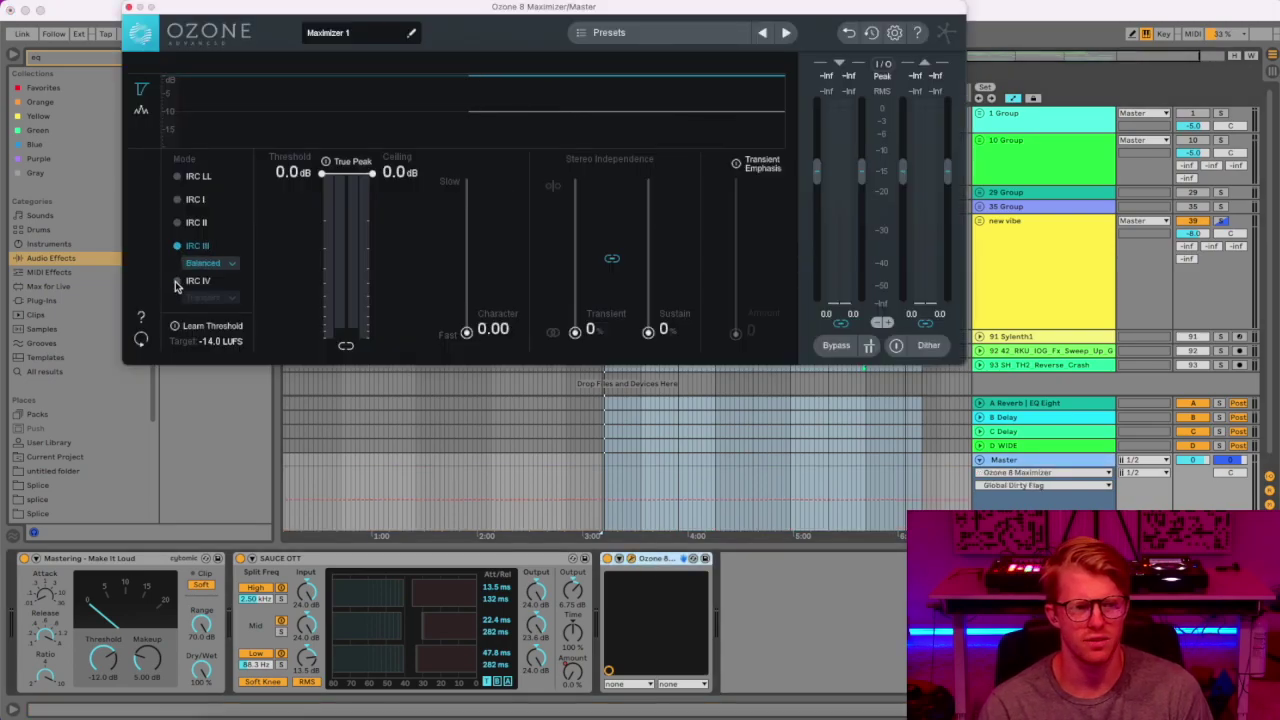
left_click(207, 297)
left_click(210, 350)
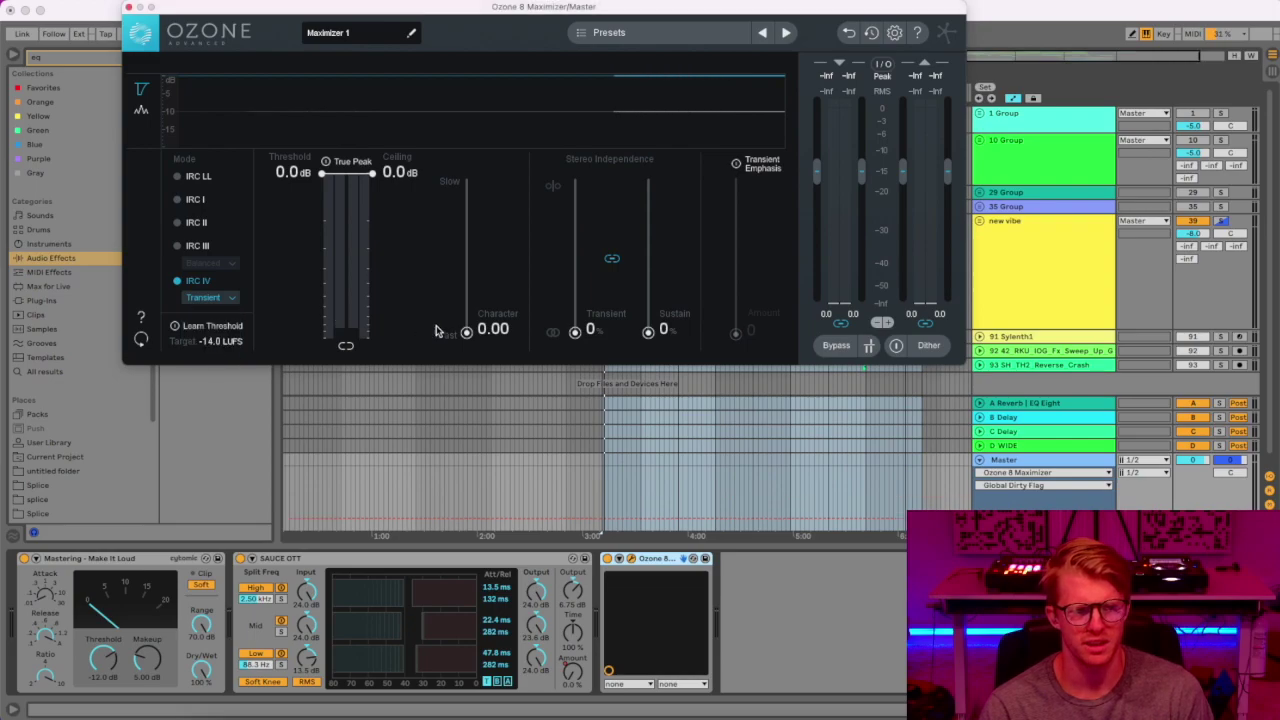
left_click_drag(465, 333, 483, 402)
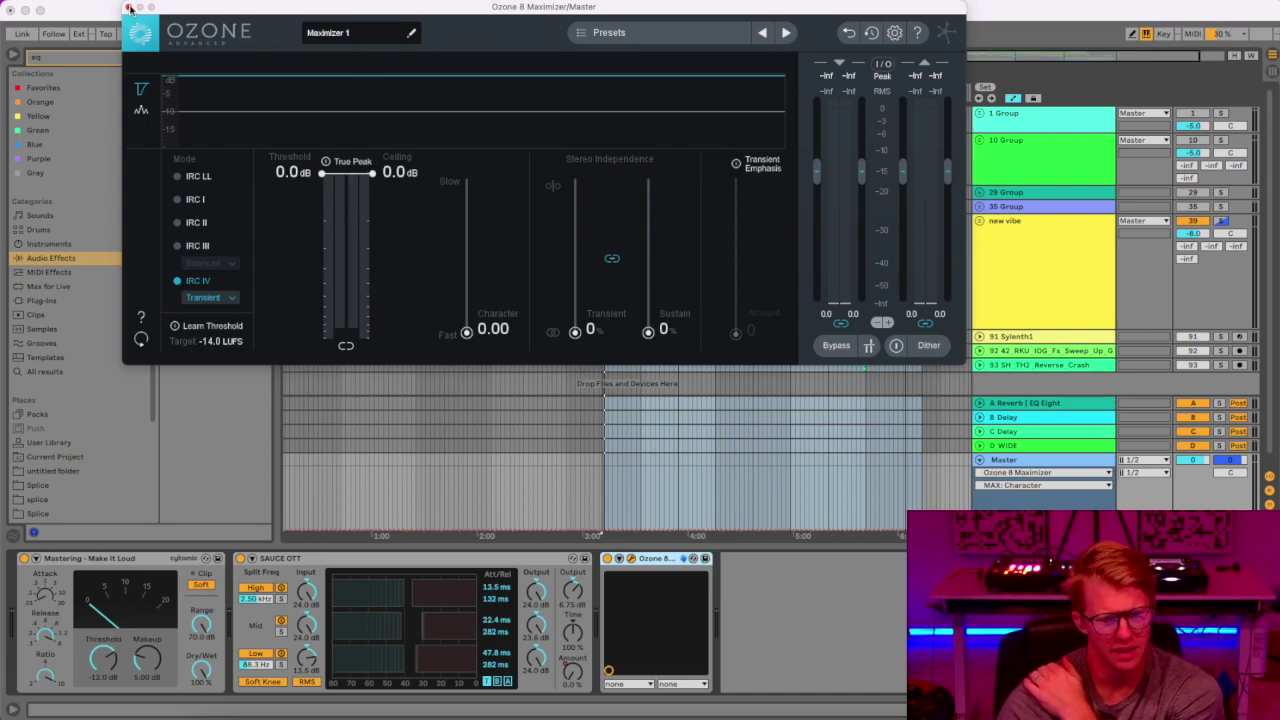
Move the Maximizer window below the timeline and play the remix from 72.4.1 while watching its meters.
left_click_drag(703, 18, 652, 283)
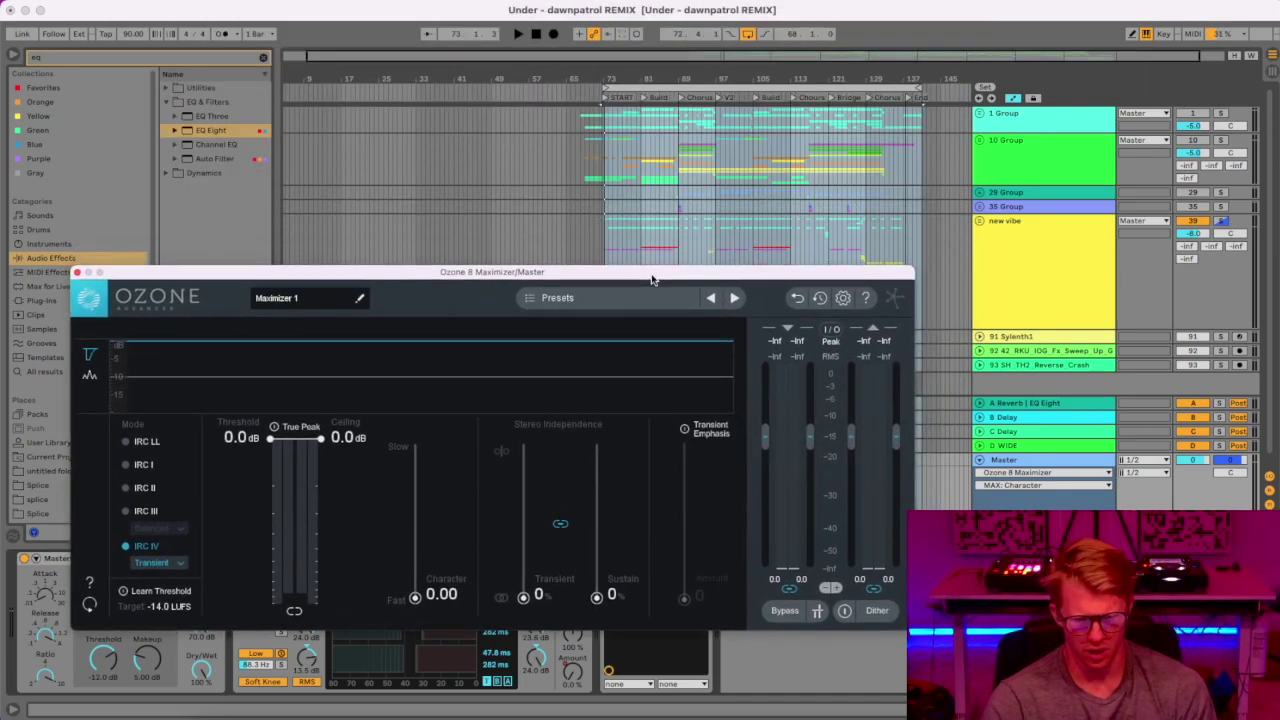
left_click(665, 86)
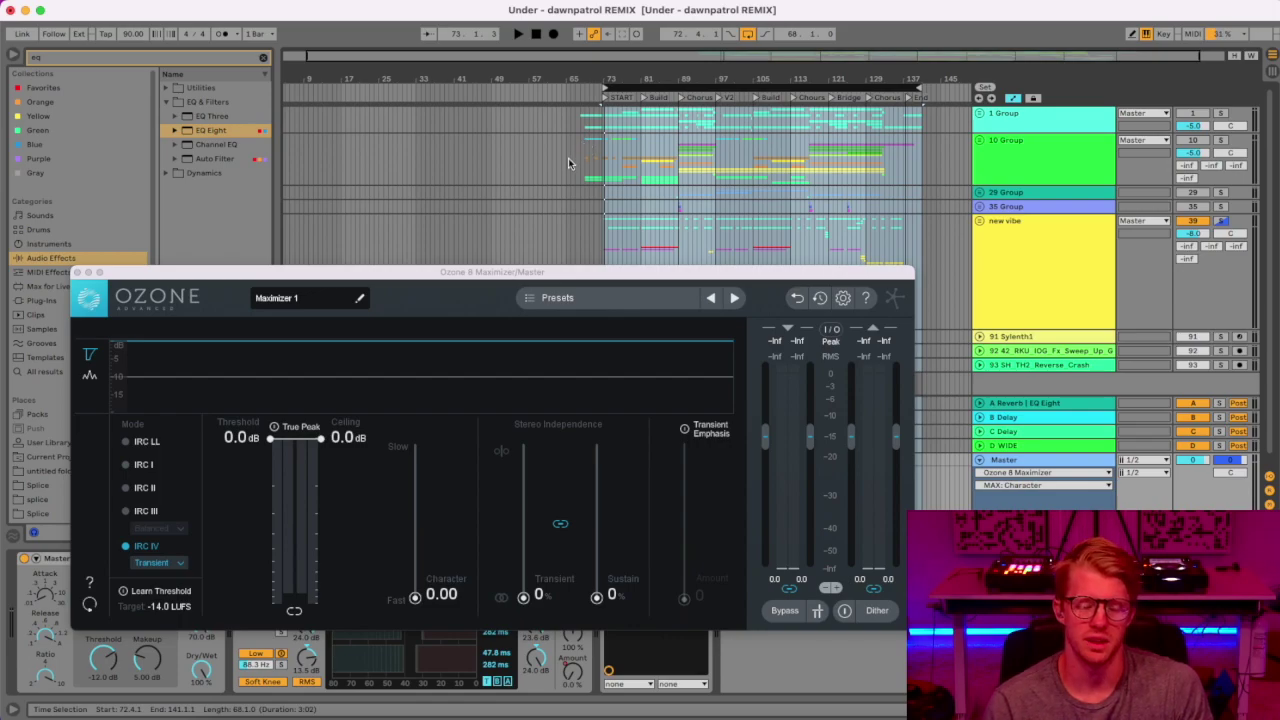
key("space")
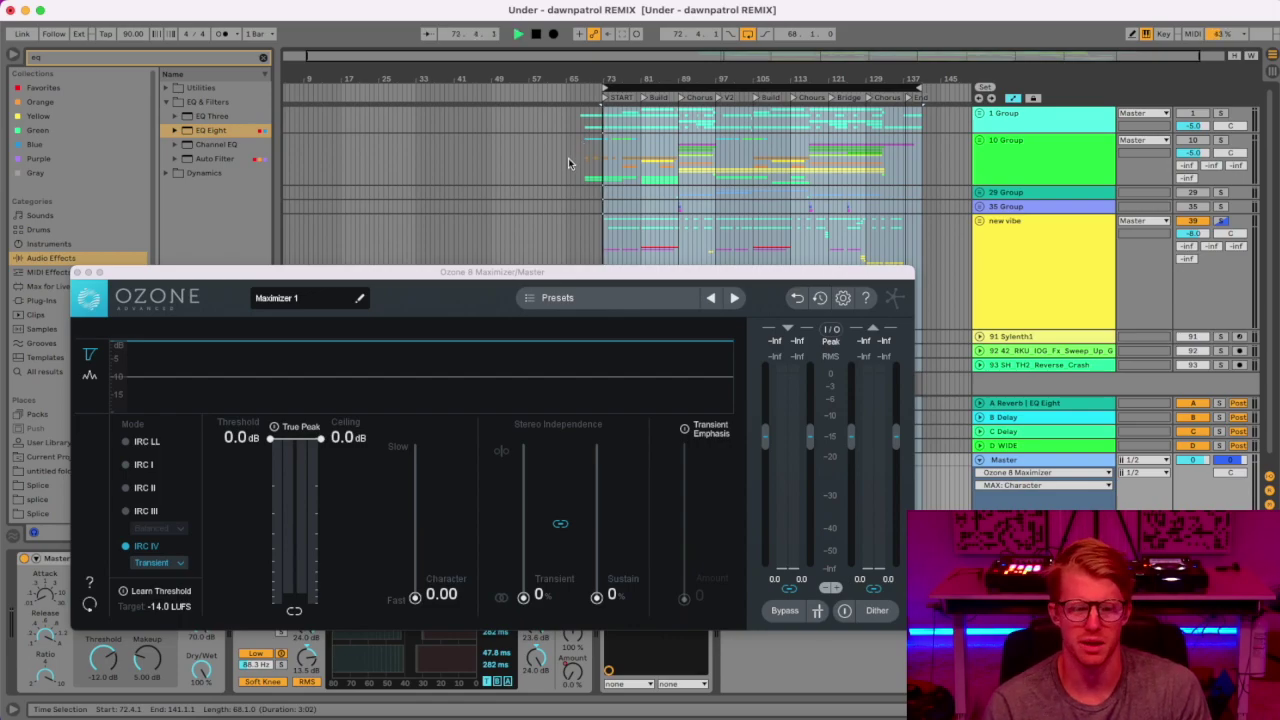
key("space")
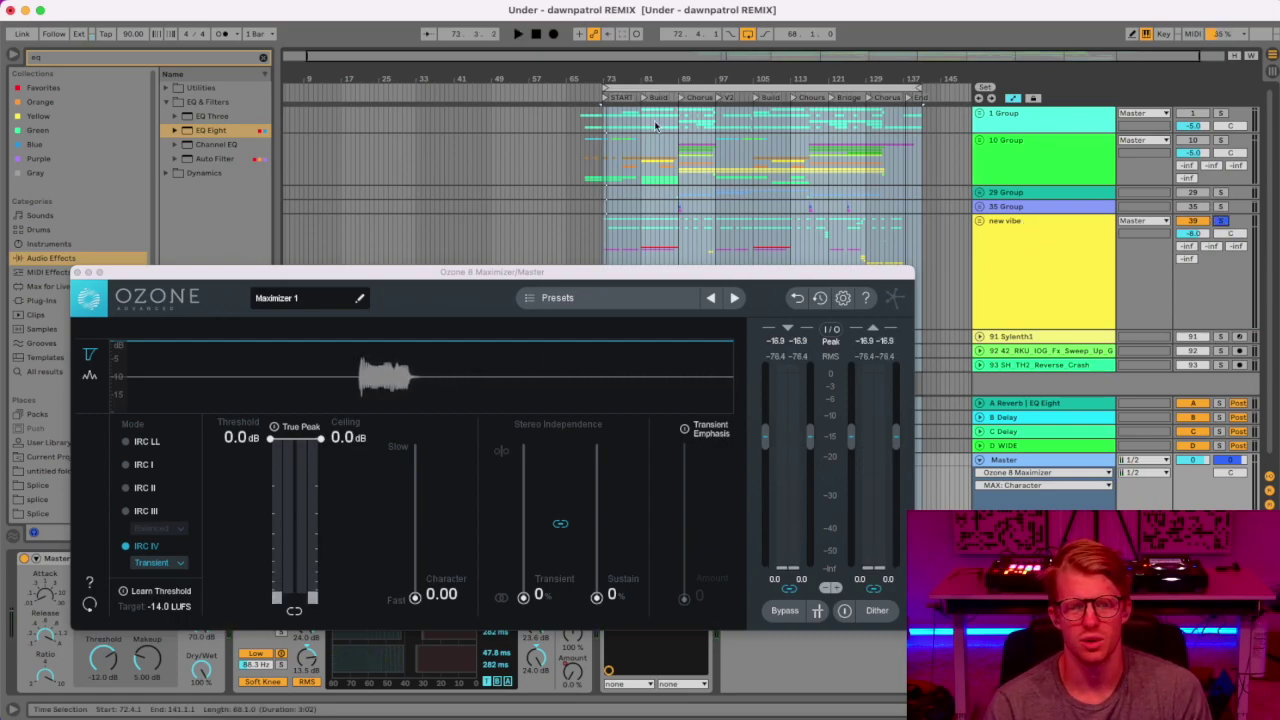
key("space")
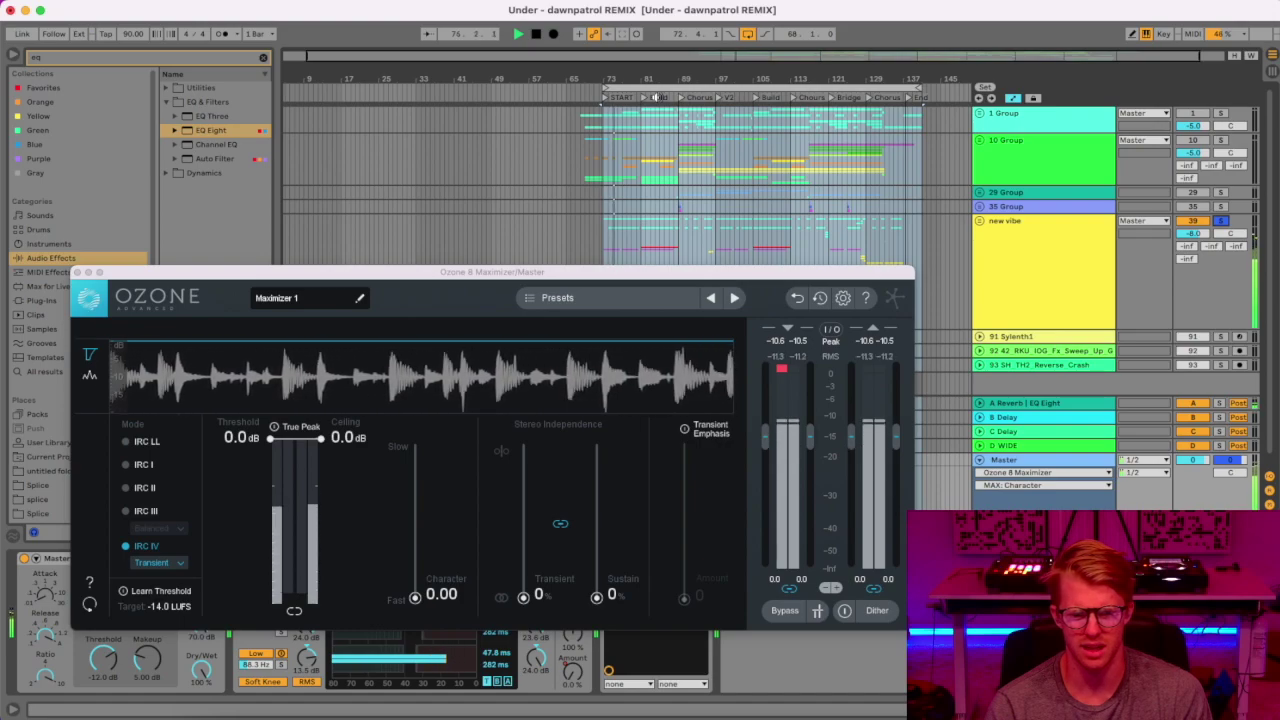
key("space")
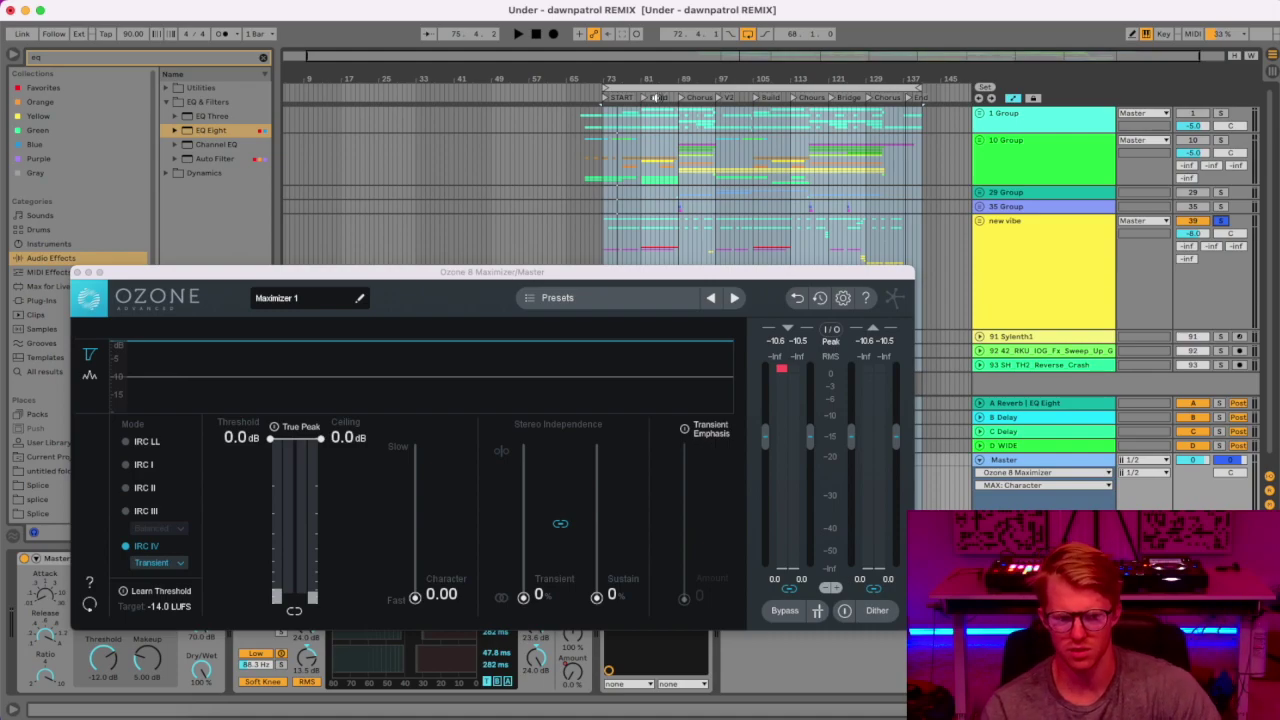
Play the first Build and Chorus sections while watching the Maximizer's level meters, and close its window.
left_click(657, 99)
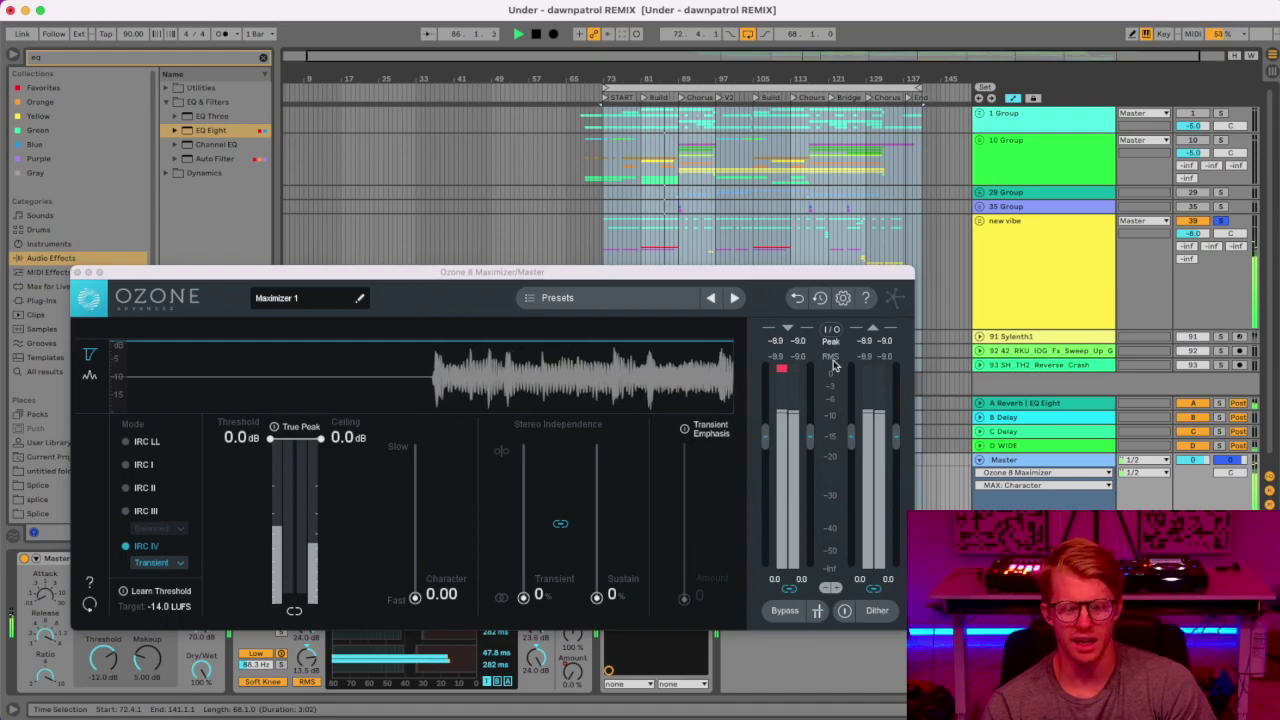
key("space")
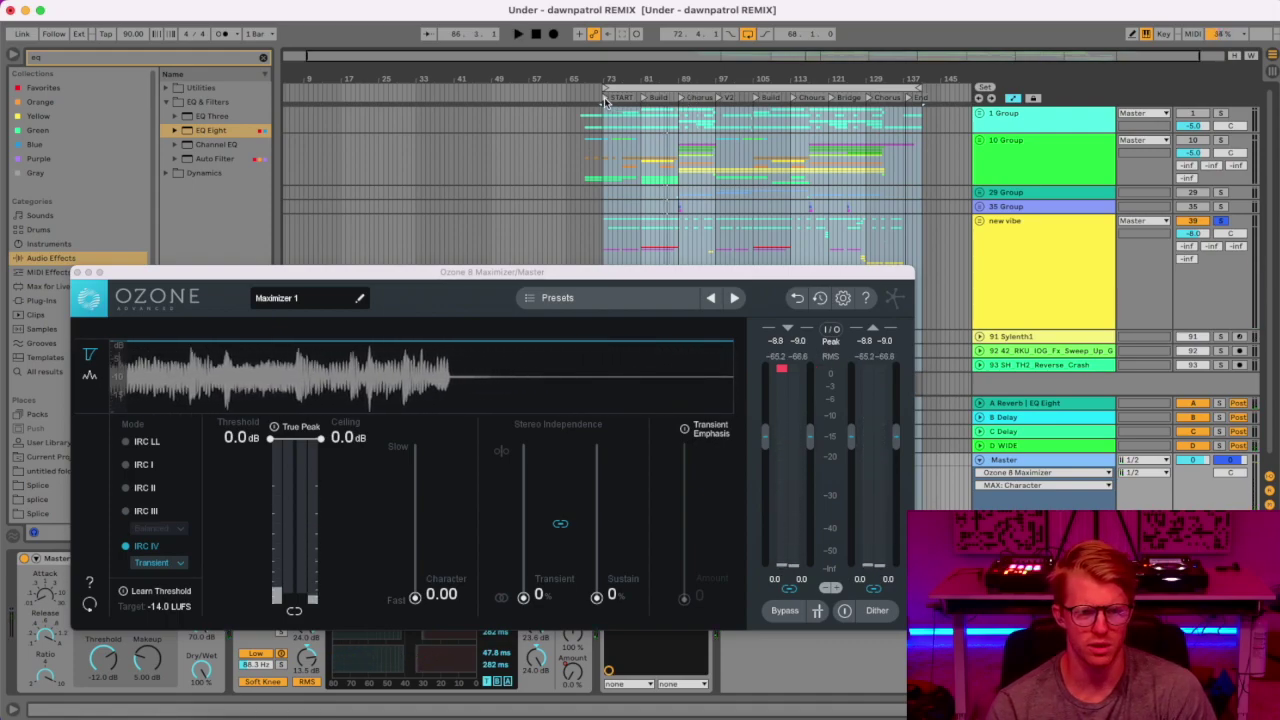
left_click(641, 99)
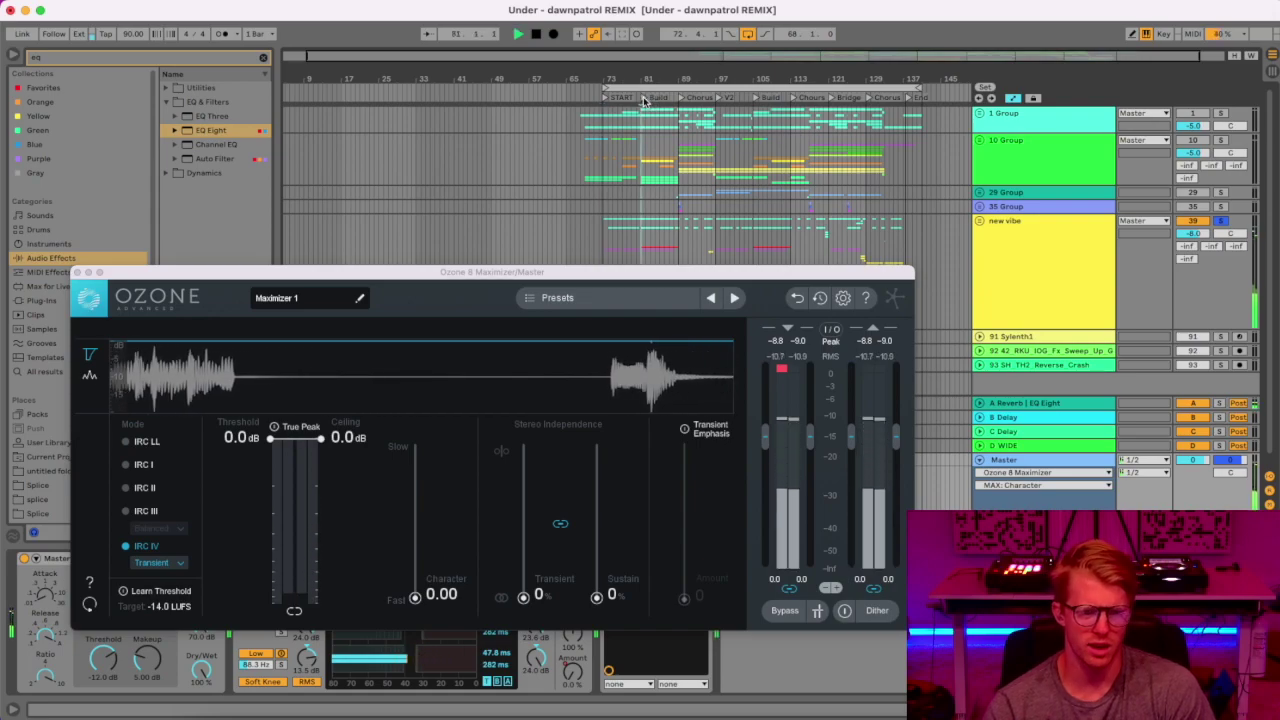
left_click(680, 100)
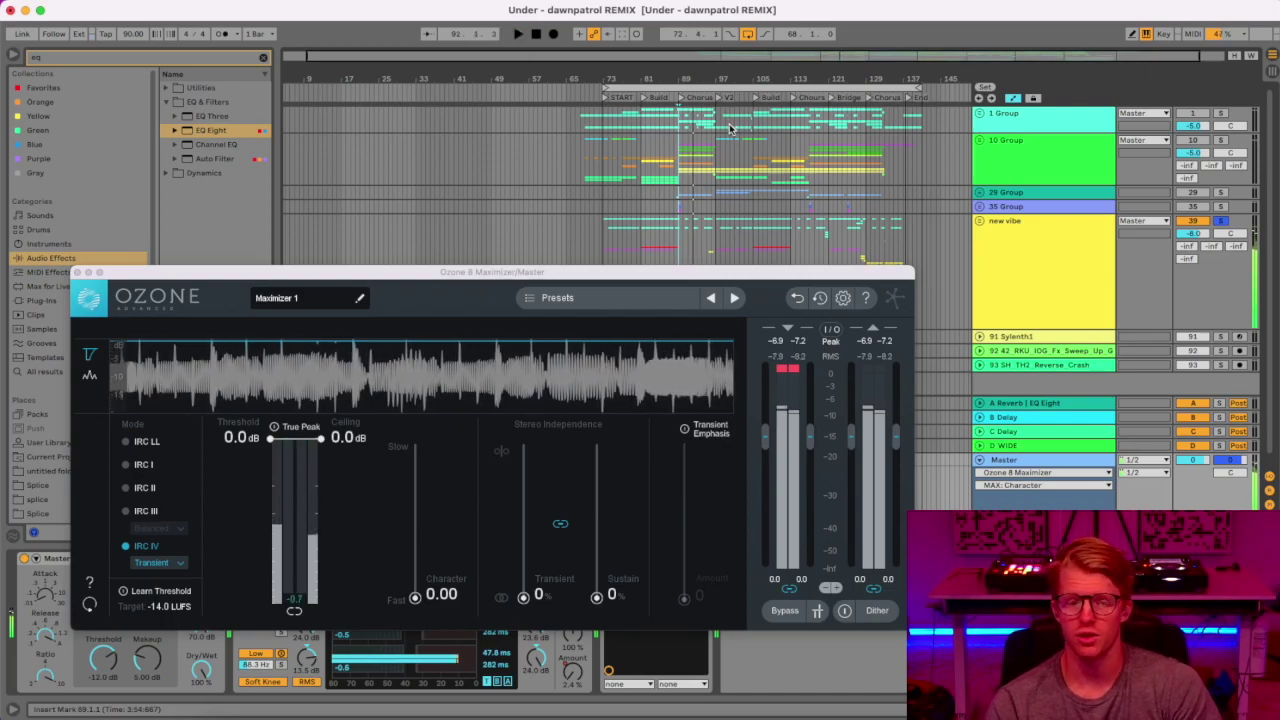
key("space")
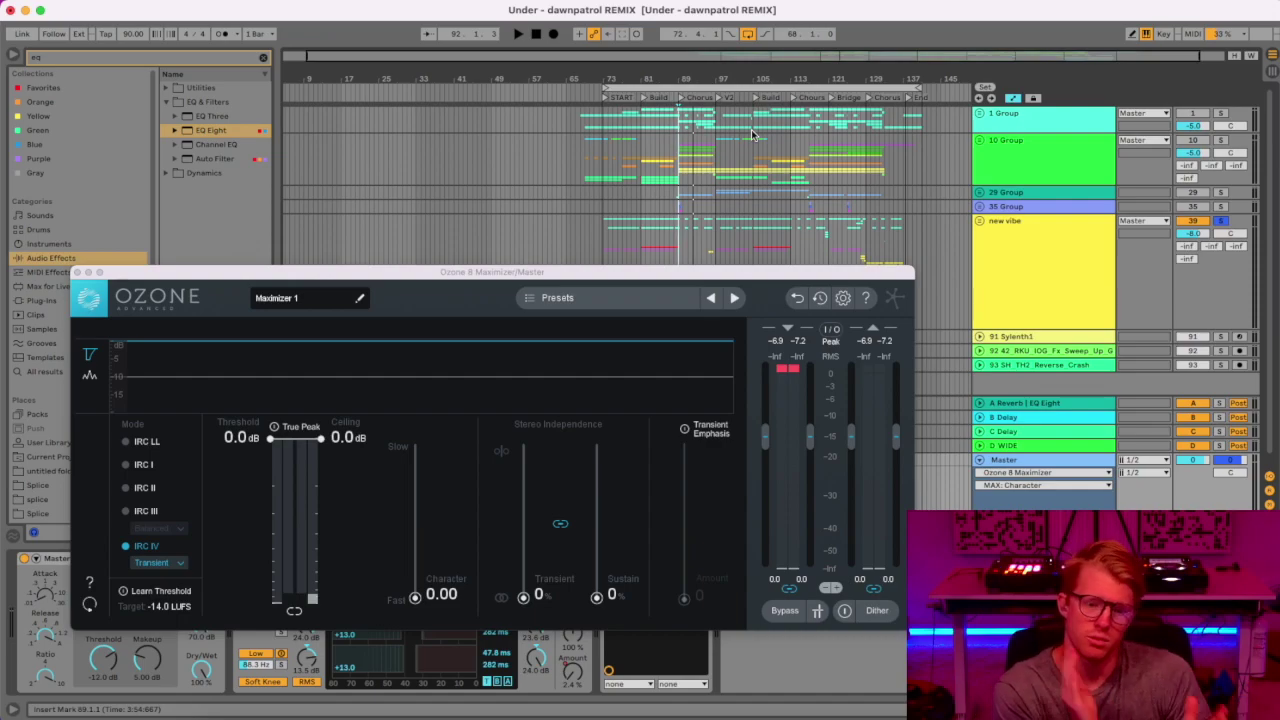
left_click(78, 273)
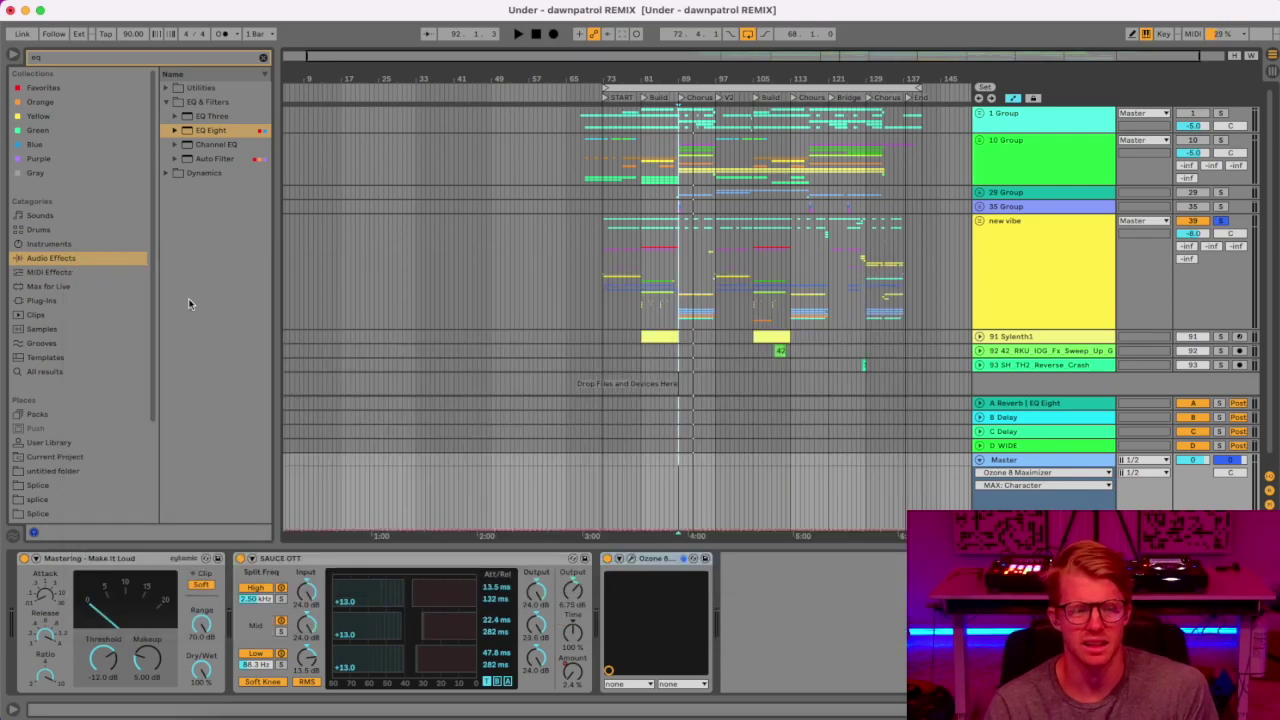
Reopen the Ozone 8 Maximizer on the Master track and move its window lower to uncover the arrangement.
left_click(1018, 460)
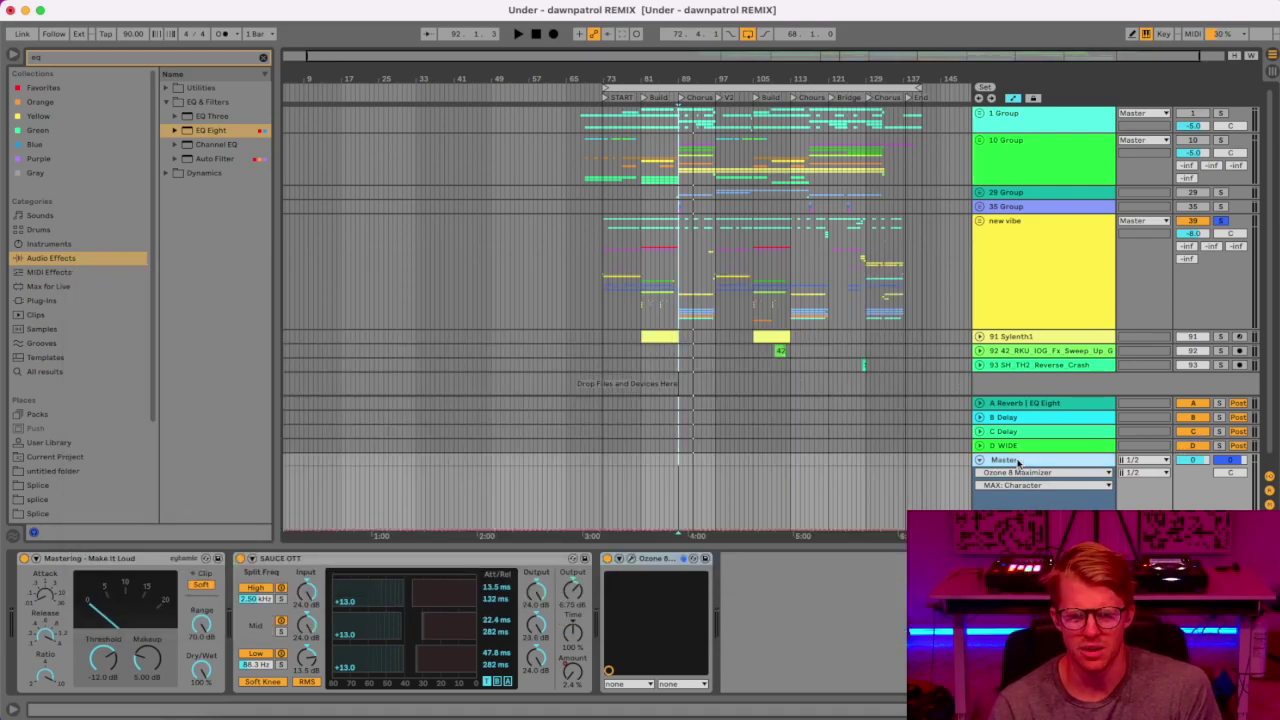
left_click(631, 559)
left_click_drag(869, 272, 871, 450)
Move the loose Sylenth1, RKU sweep-up and SH_TH2 reverse crash tracks into the new vibe group.
left_click(1028, 367)
right_click(1025, 341)
left_click(1012, 371)
left_click(1013, 368)
left_click(1016, 340)
left_click(1016, 367)
left_click(1016, 353)
left_click(1015, 338, "shift")
left_click_drag(1014, 338, 1009, 325)
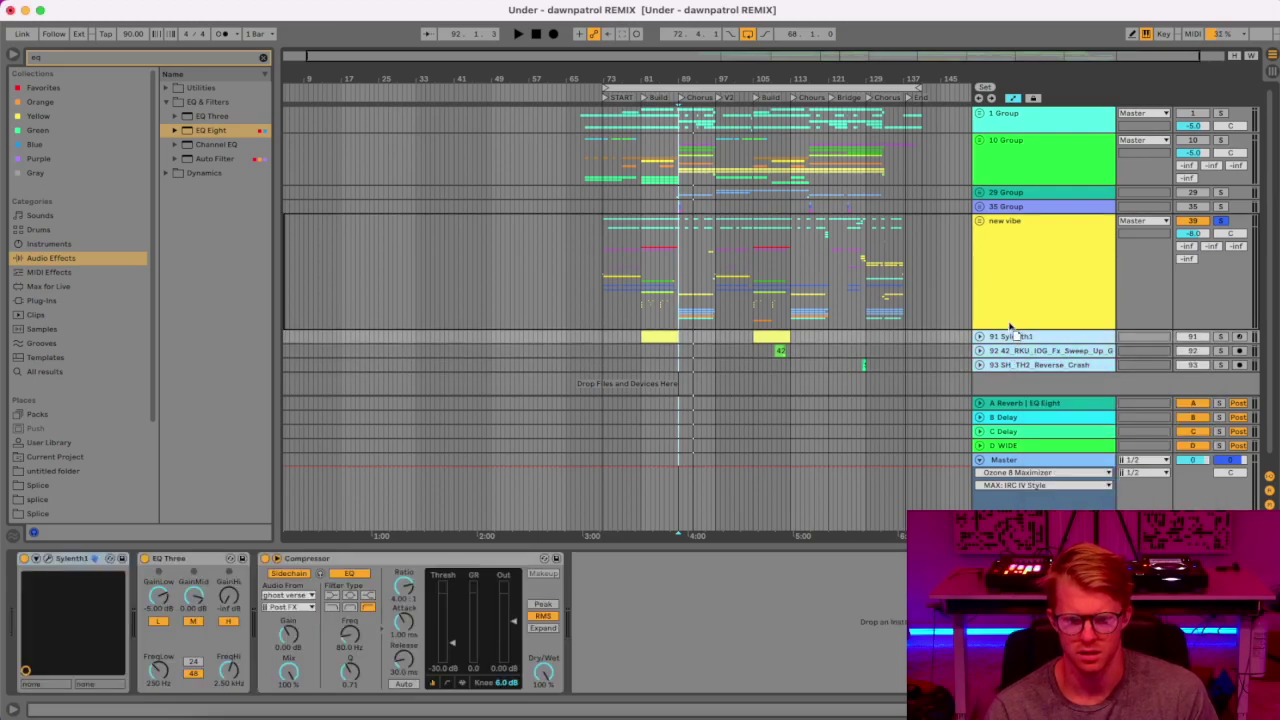
left_click_drag(1012, 253, 1043, 280)
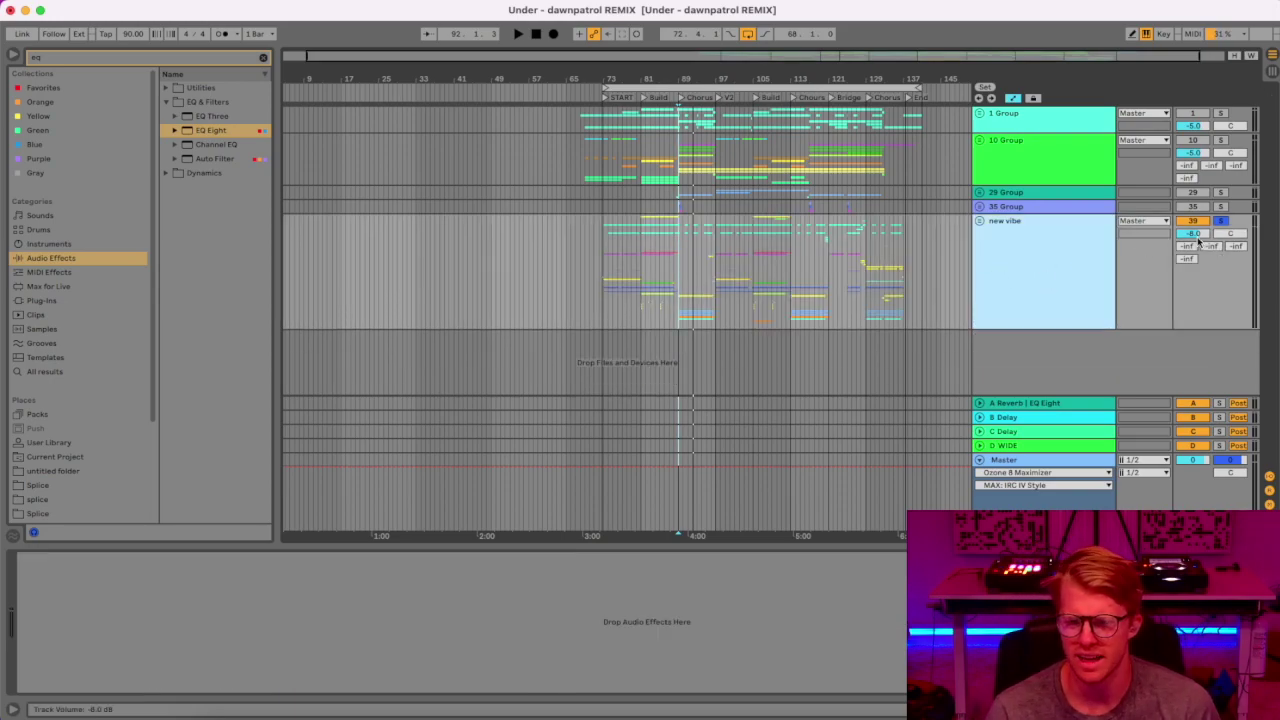
Lower the new vibe group to -14.2 dB and play the first Chorus while watching the Master's Maximizer meters.
left_click(1056, 467)
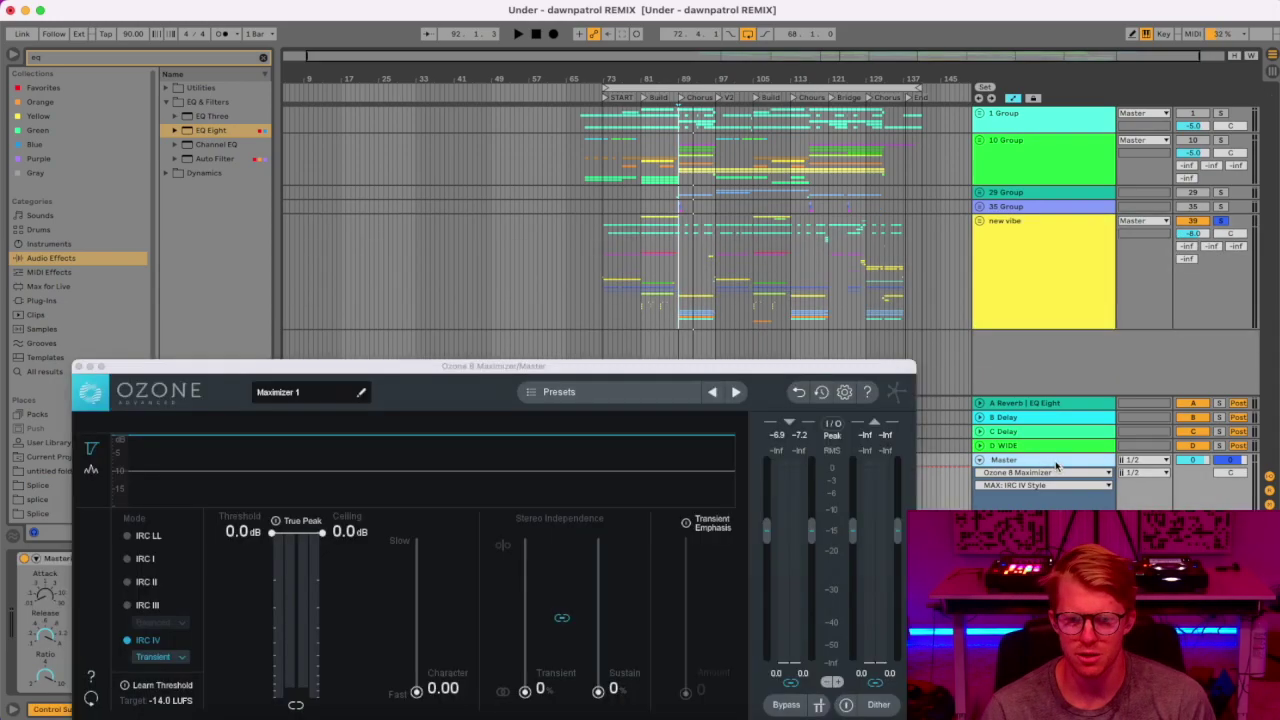
left_click(680, 100)
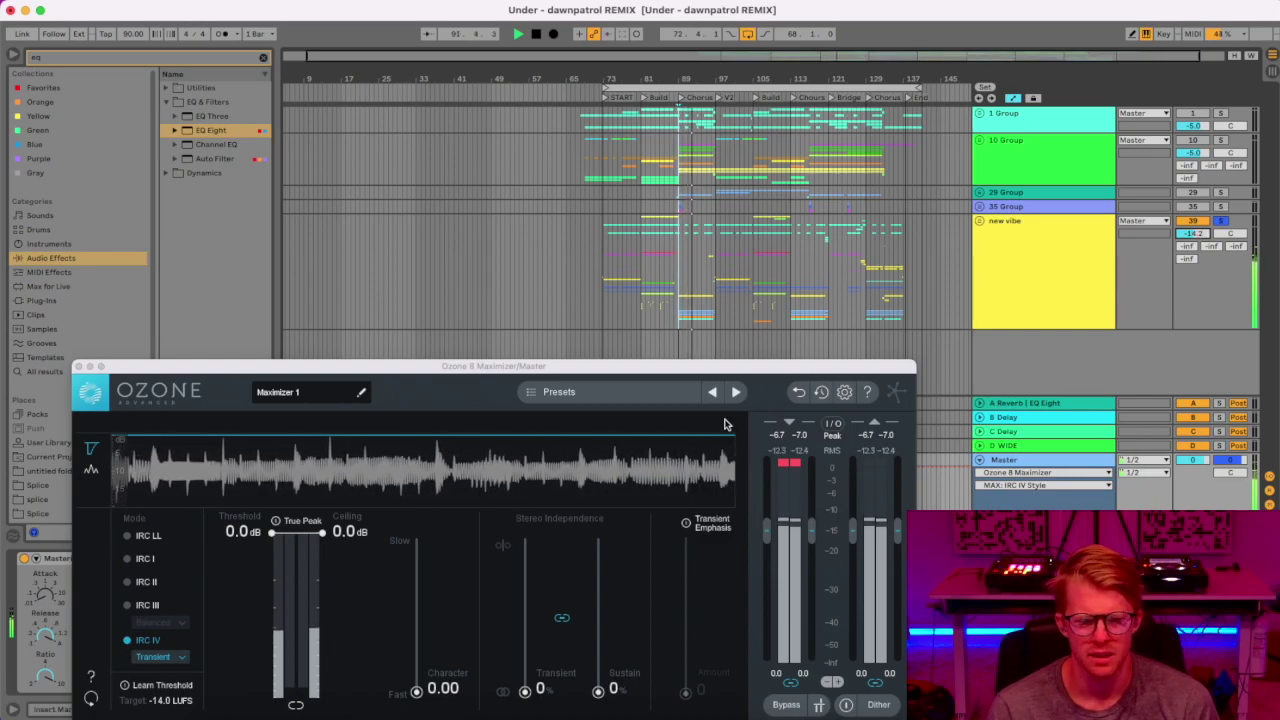
left_click_drag(720, 366, 698, 242)
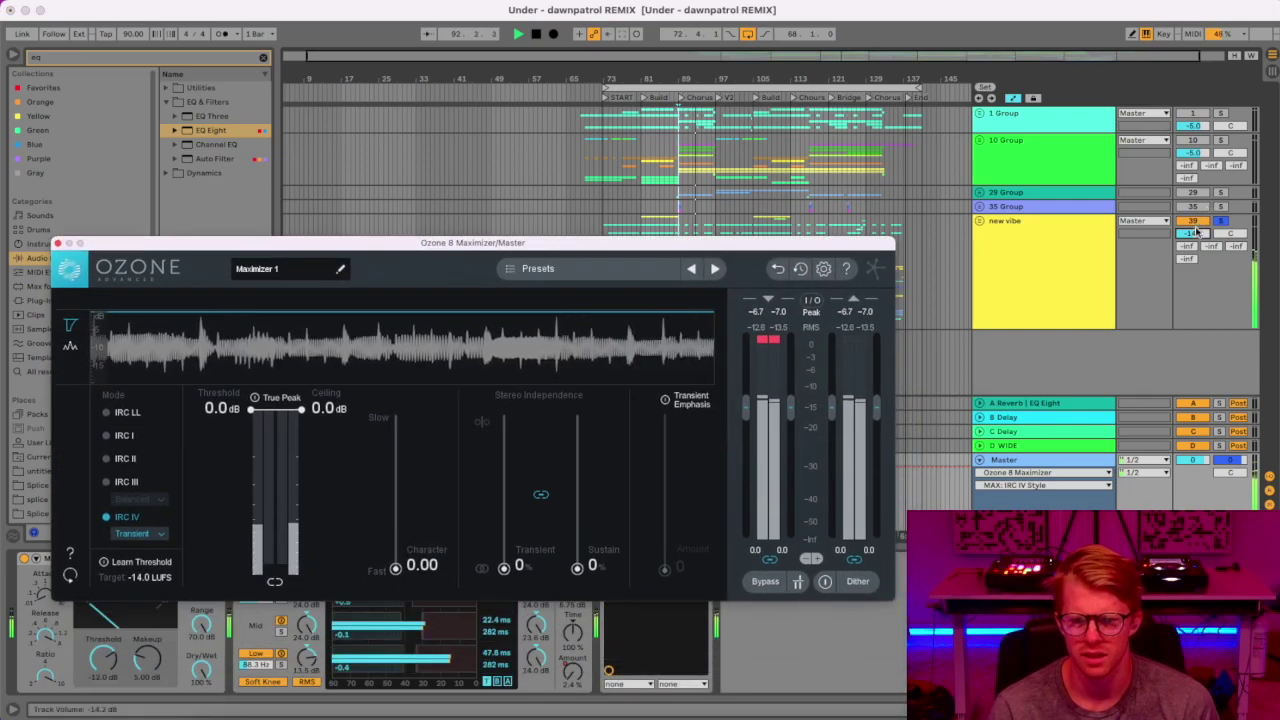
key("space")
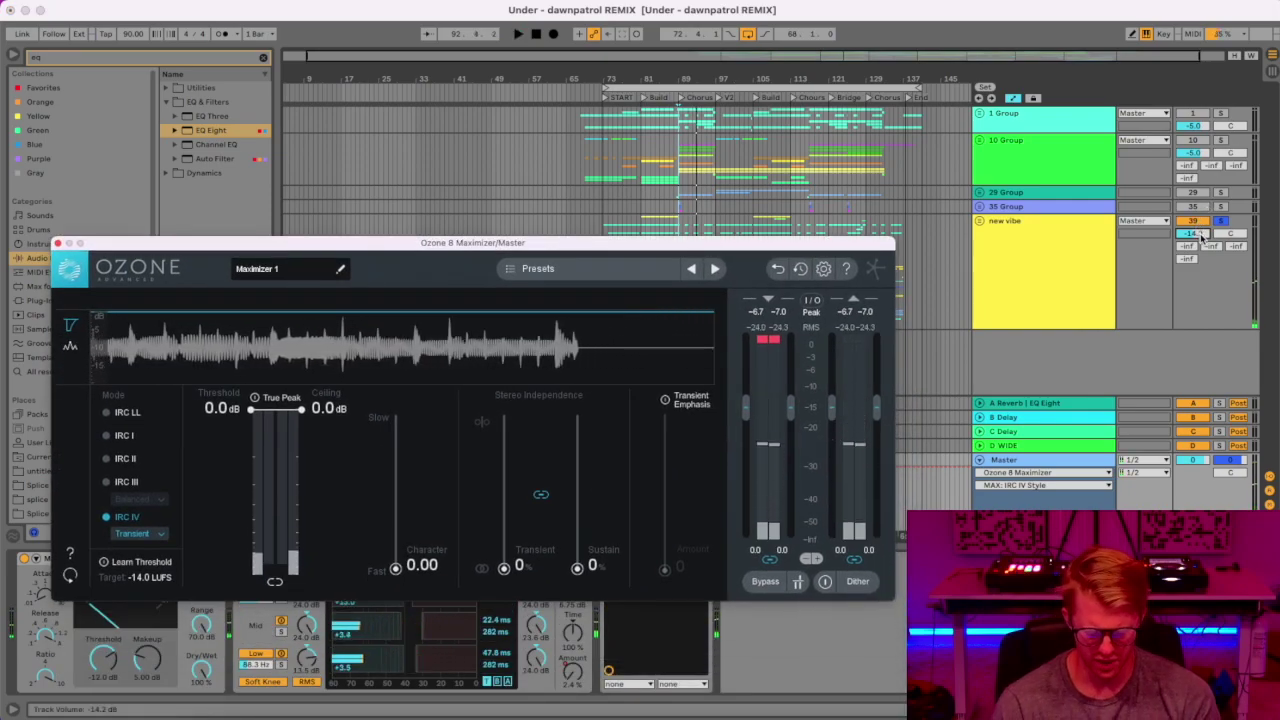
Try the new vibe group at -8 dB and -10 dB, playing the first Chorus at the lower level.
left_click(1201, 235)
type("-8")
key("Return")
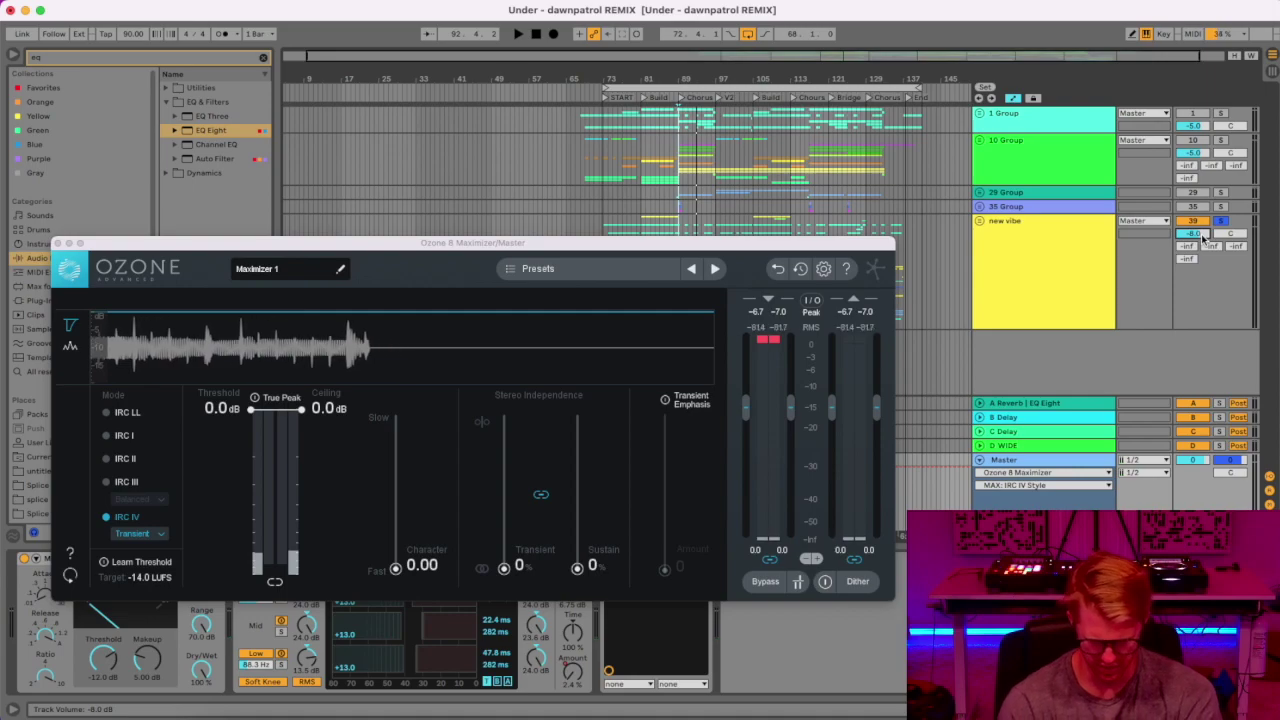
type("-10")
key("Return")
key("space")
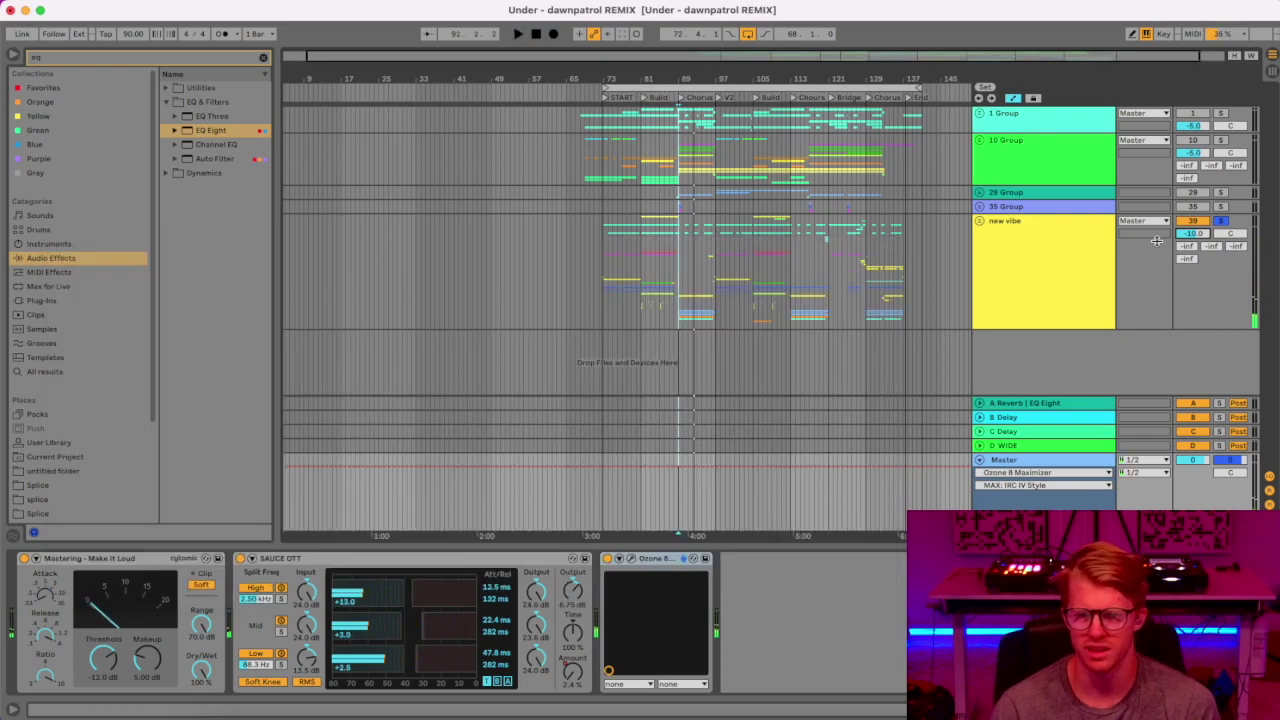
Set the new vibe group's volume to -8 dB.
left_click(1195, 235)
type("-8")
key("Return")
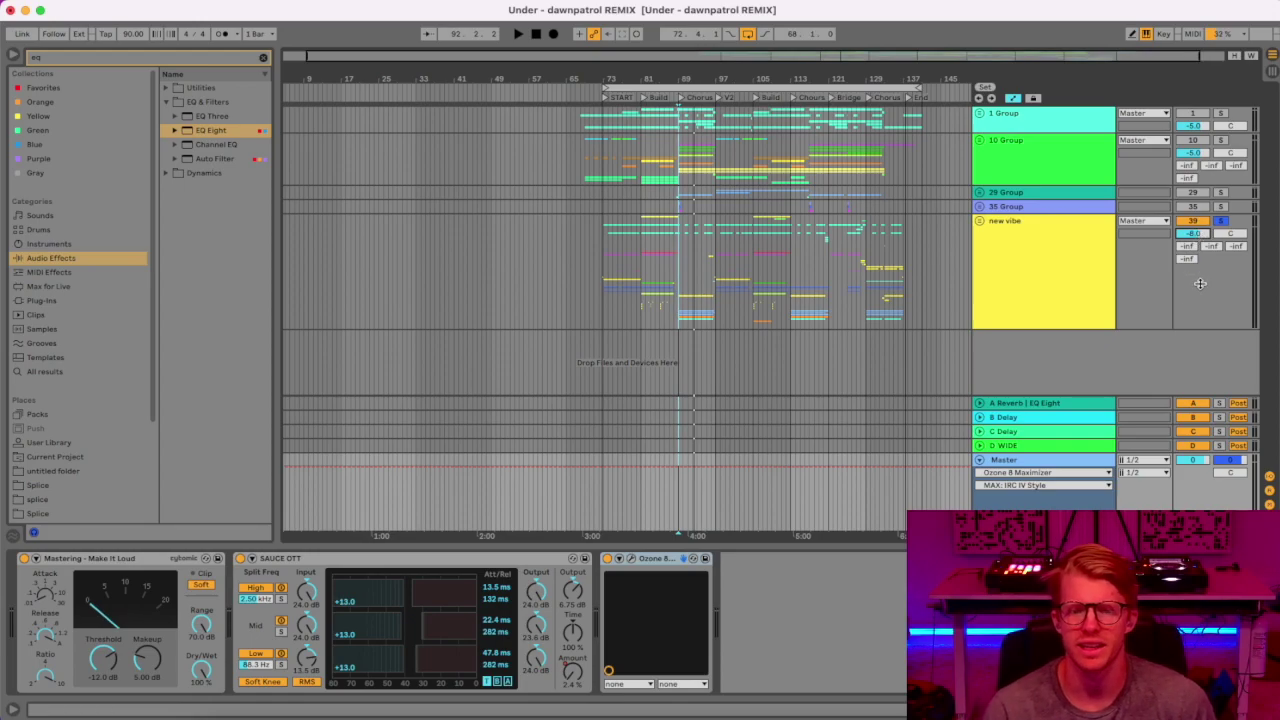
left_click(1104, 293)
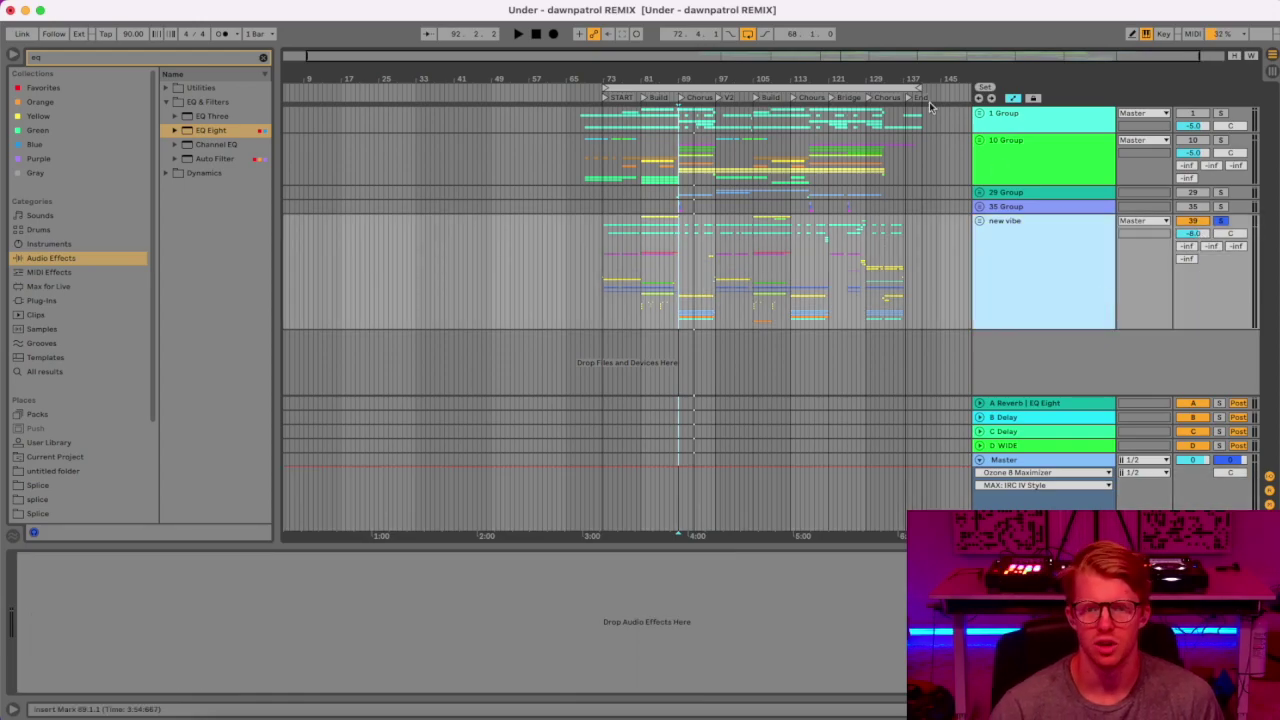
Adjust the song loop to end at 137.3.1, playing the outro near the End marker to check the cutoff.
left_click(867, 88)
mouse_move(918, 78)
left_mouse_down()
mouse_move(903, 86)
mouse_move(915, 90)
mouse_move(825, 96)
left_mouse_up()
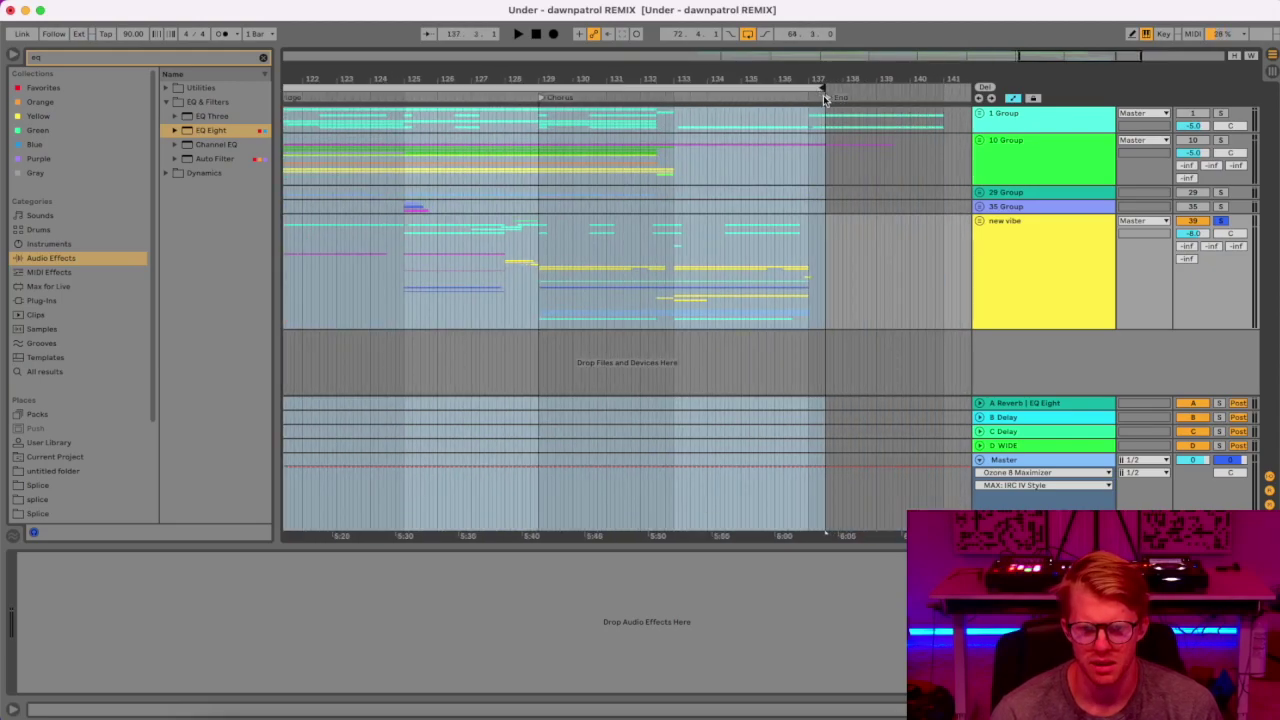
mouse_move(680, 83)
left_mouse_down()
mouse_move(682, 40)
mouse_move(1140, 22)
mouse_move(590, 82)
left_mouse_up()
mouse_move(743, 76)
left_mouse_down()
mouse_move(737, 88)
mouse_move(798, 90)
mouse_move(797, 101)
mouse_move(741, 102)
left_mouse_up()
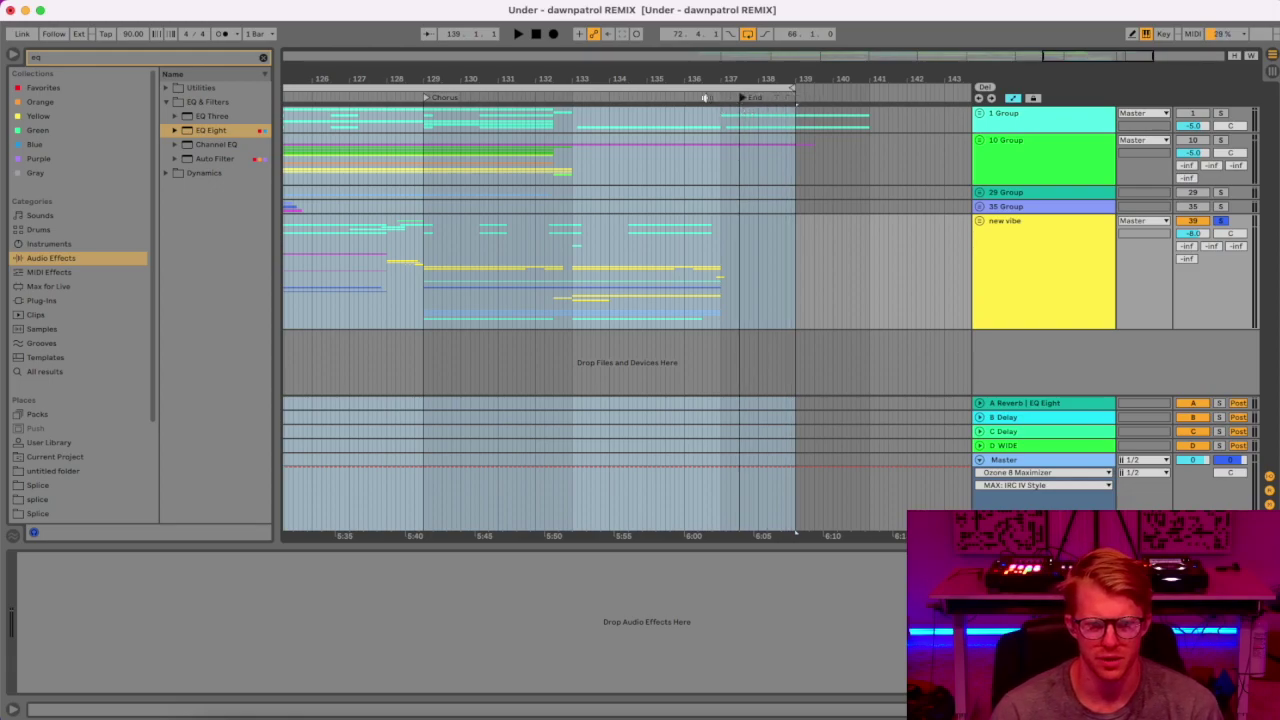
key("space")
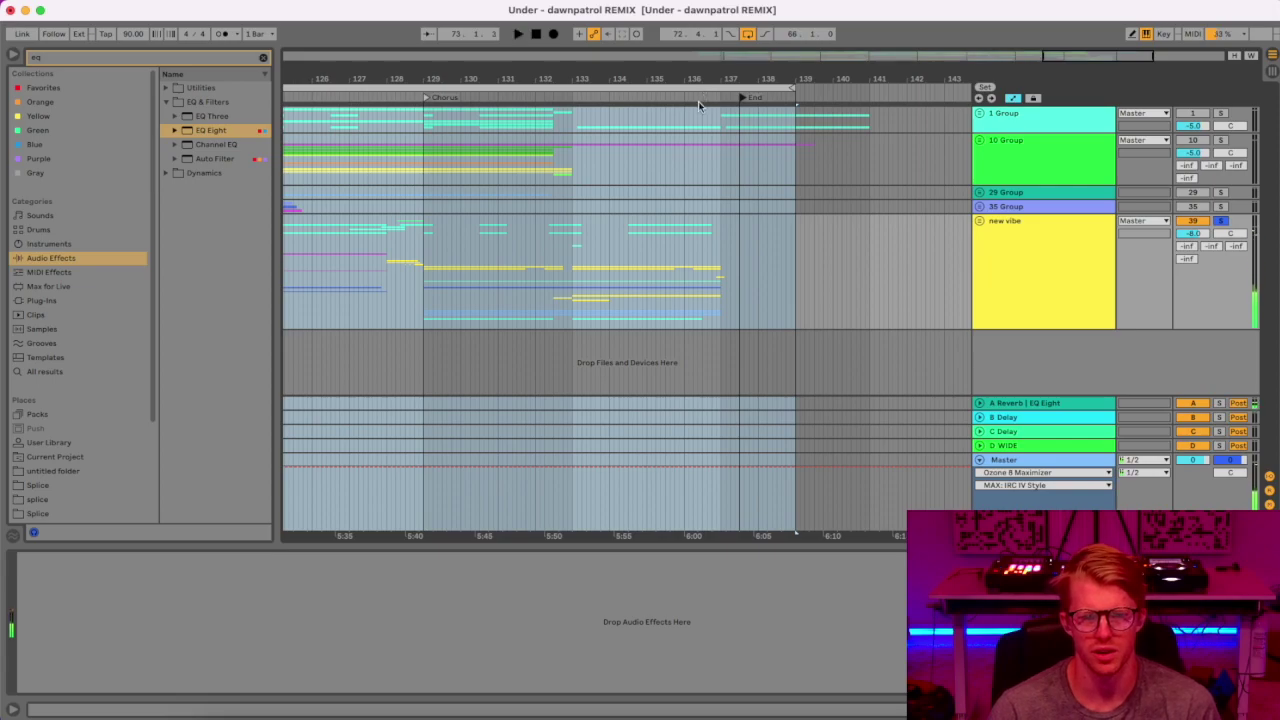
left_click(700, 94)
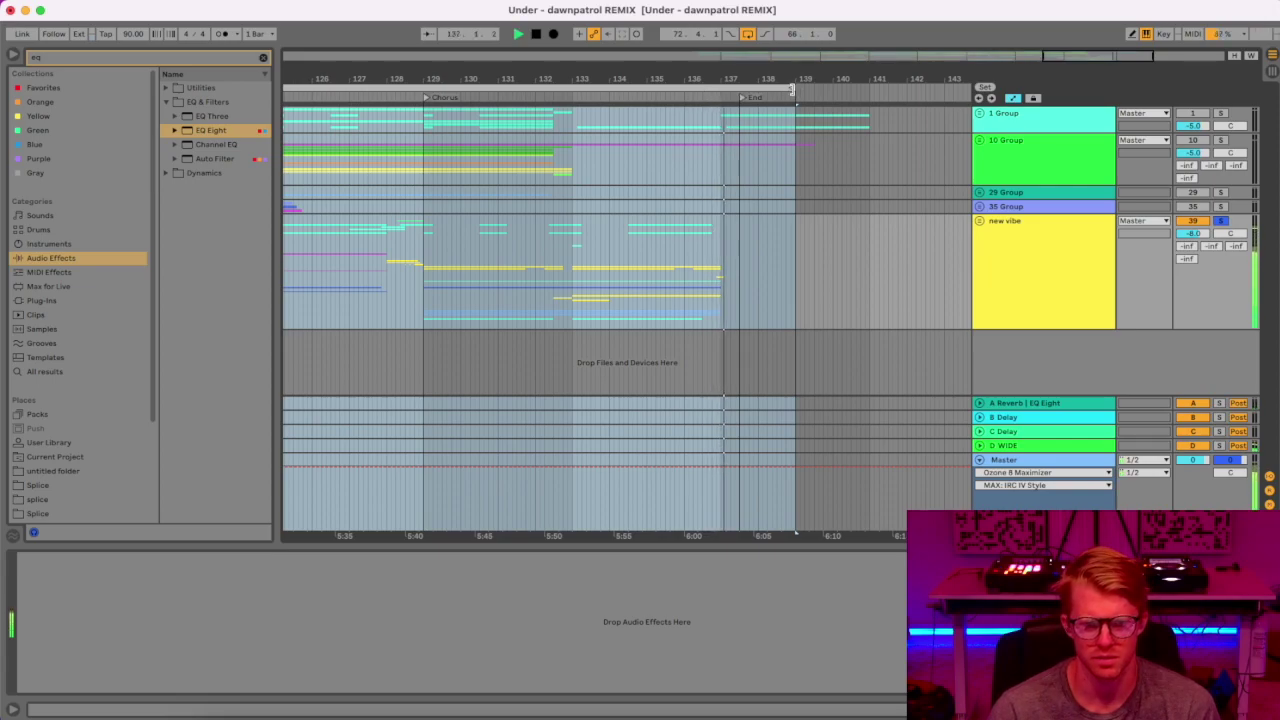
key("space")
left_click_drag(791, 90, 742, 160)
Try starting the loop half a beat further in, play the opening, and return the loop start to 72.4.1.
left_click_drag(694, 78, 1045, 5)
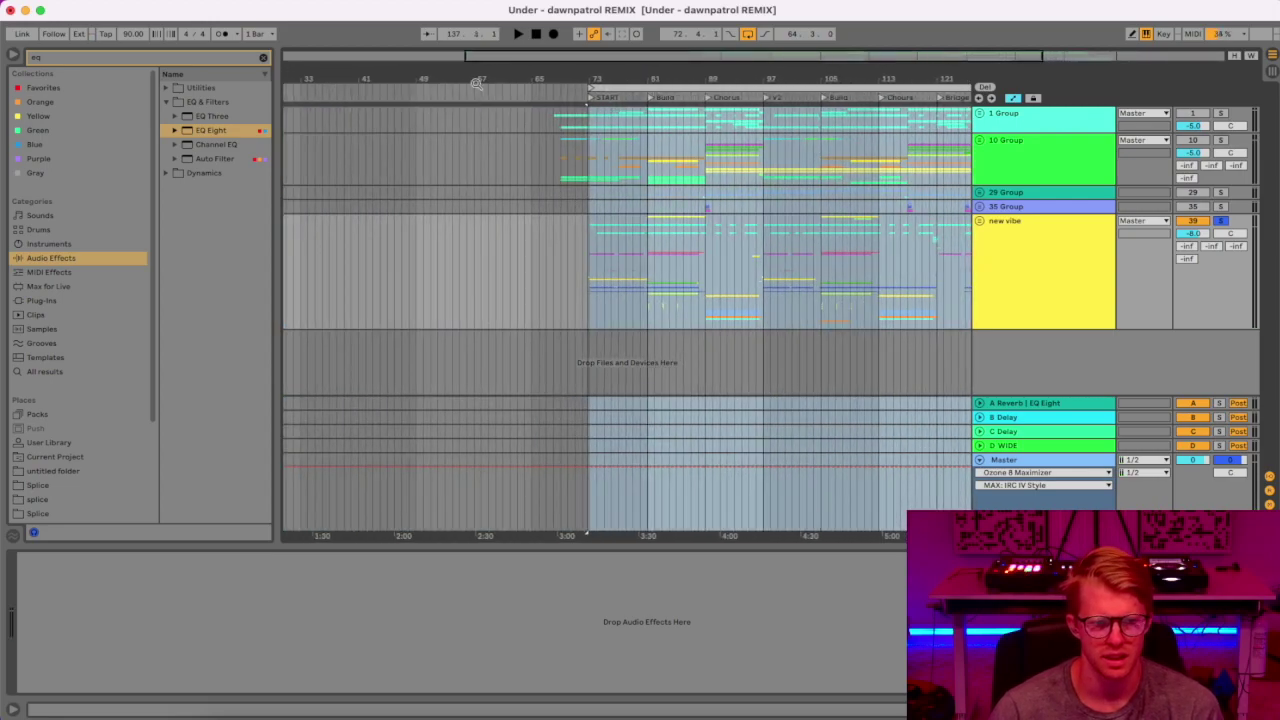
left_click_drag(592, 77, 628, 123)
key("space")
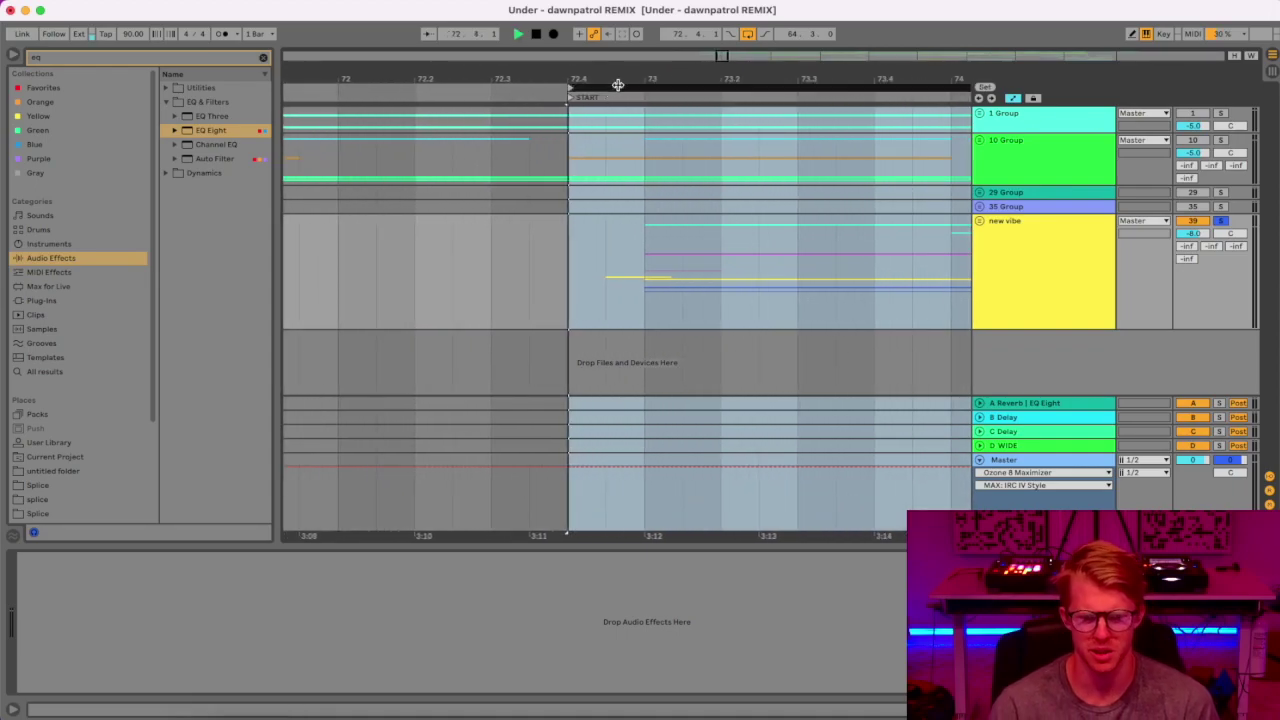
key("space")
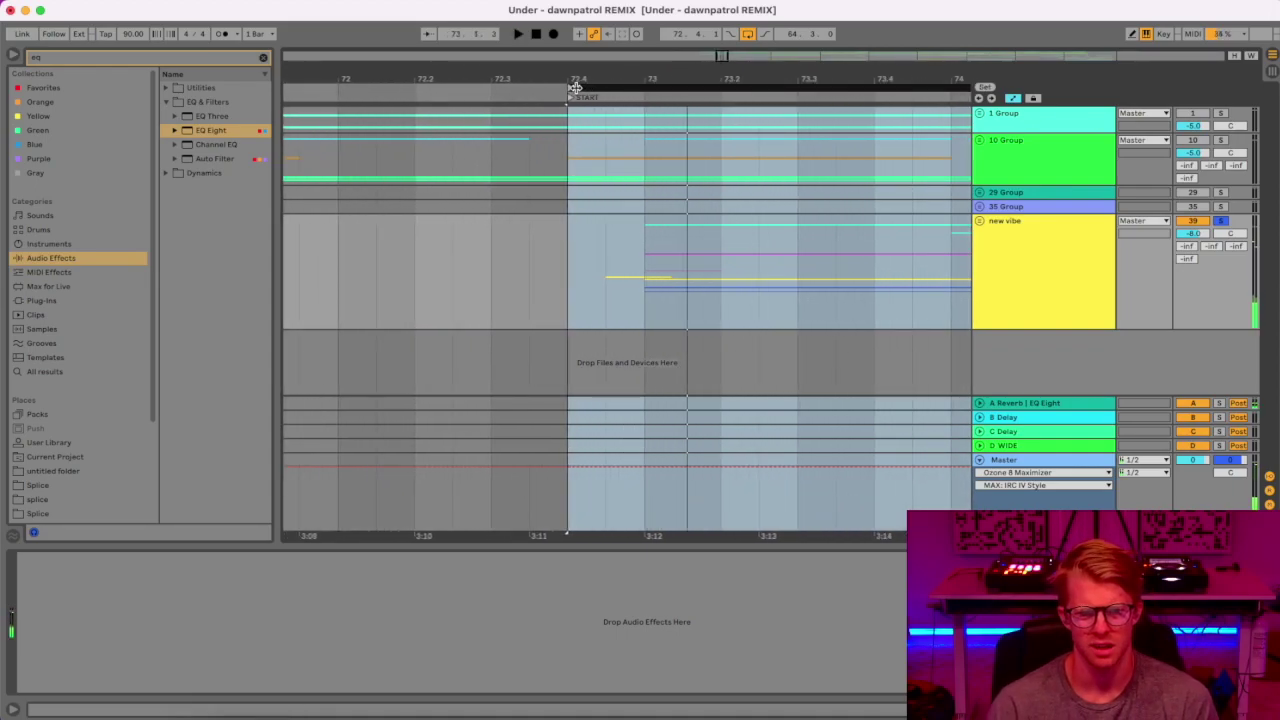
left_click_drag(571, 87, 609, 87)
key("space")
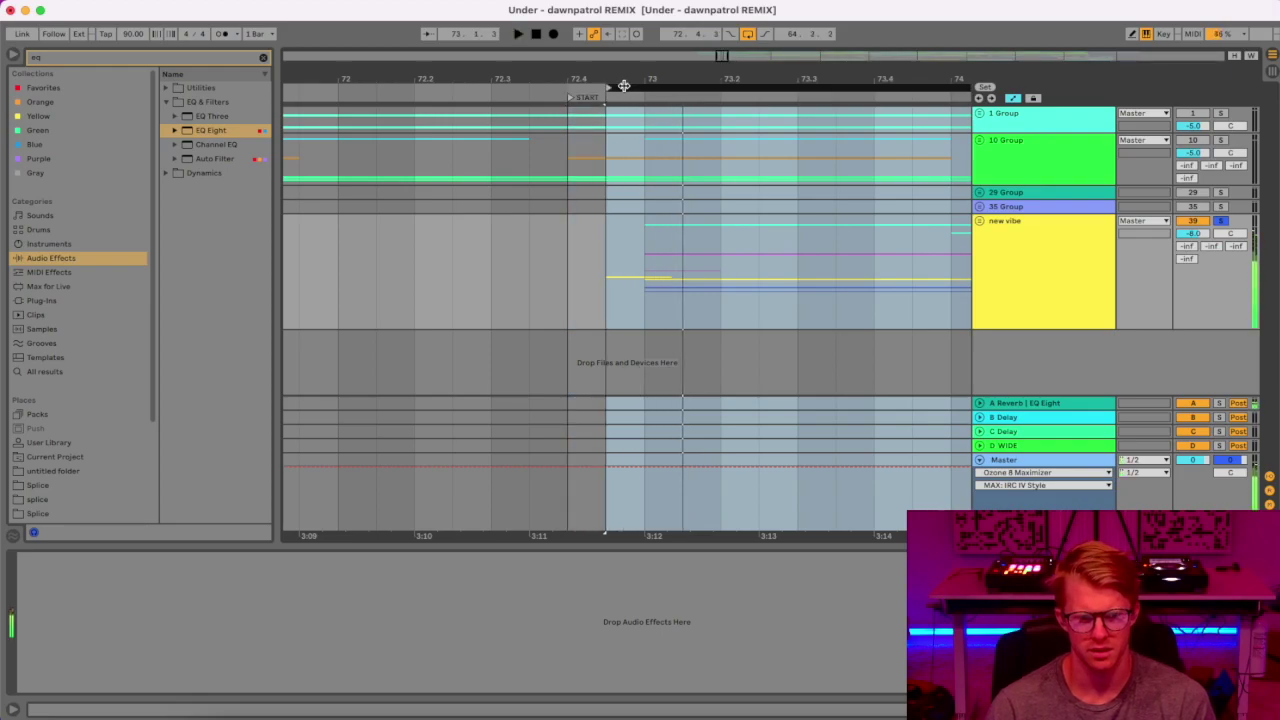
key("space")
left_click_drag(608, 87, 540, 72)
key("space")
key("space")
left_click_drag(541, 74, 457, 58)
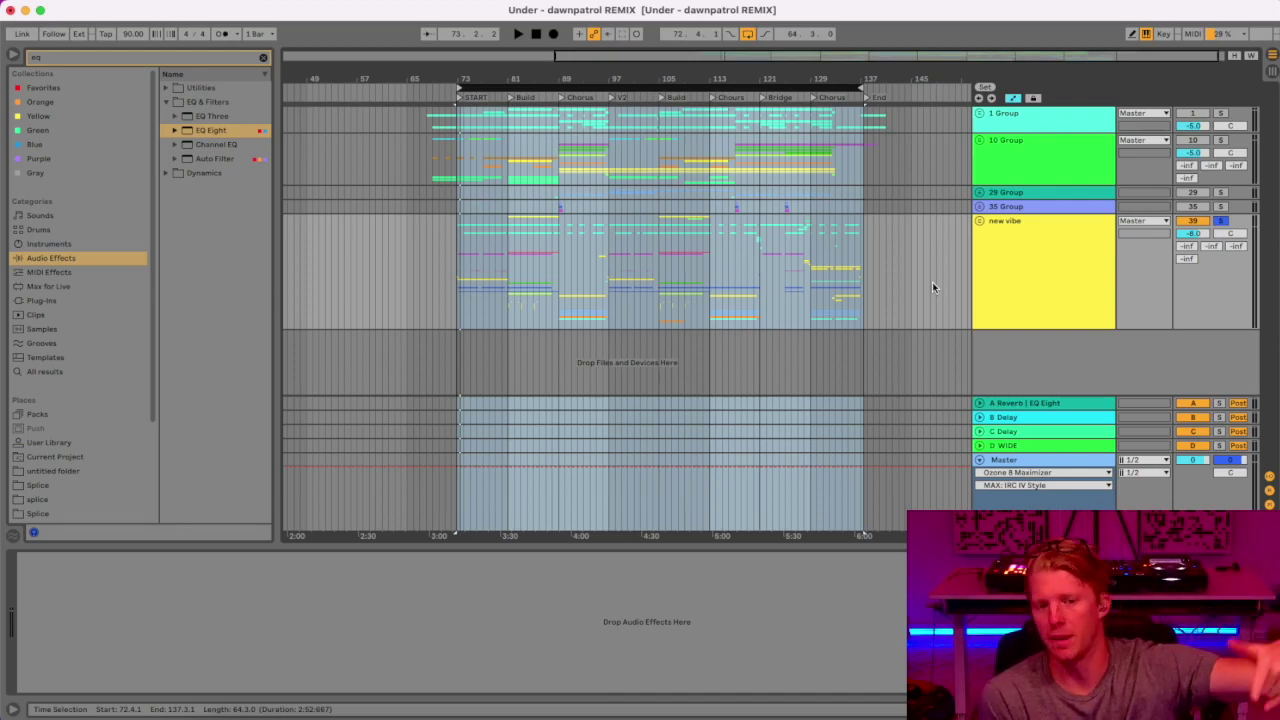
Select the new vibe group track.
left_click(1034, 208)
left_click(1033, 248)
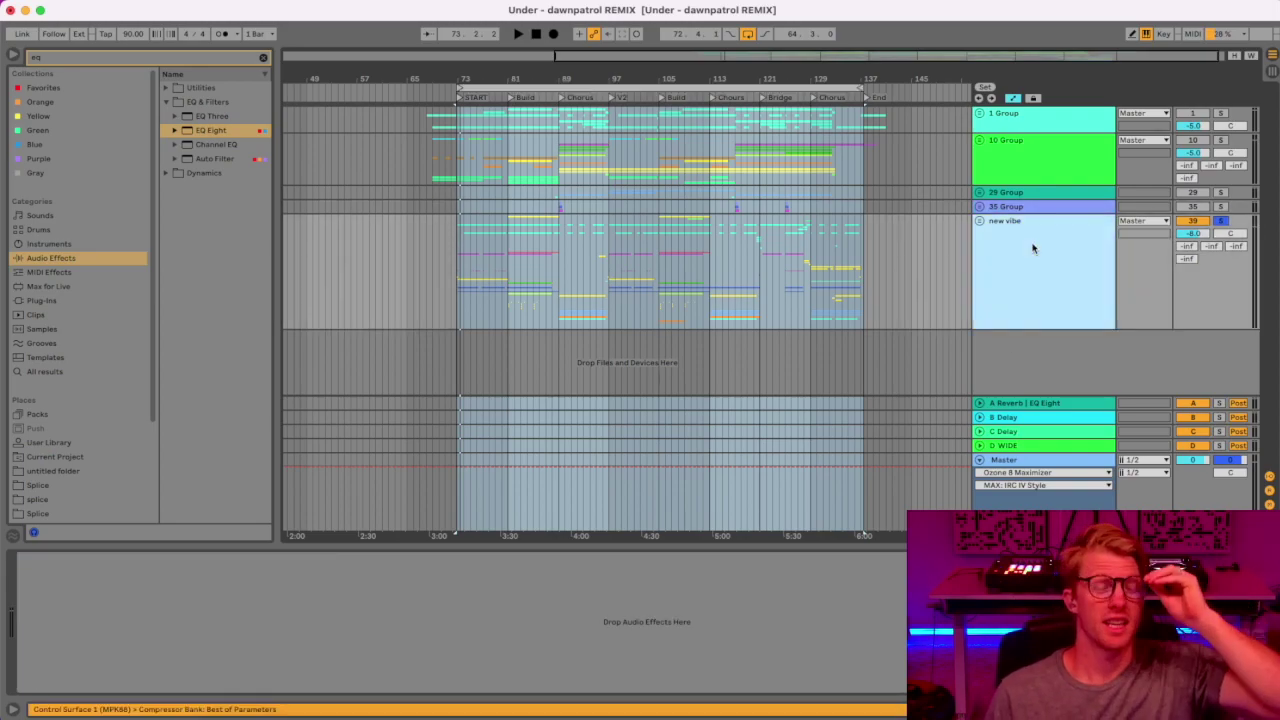